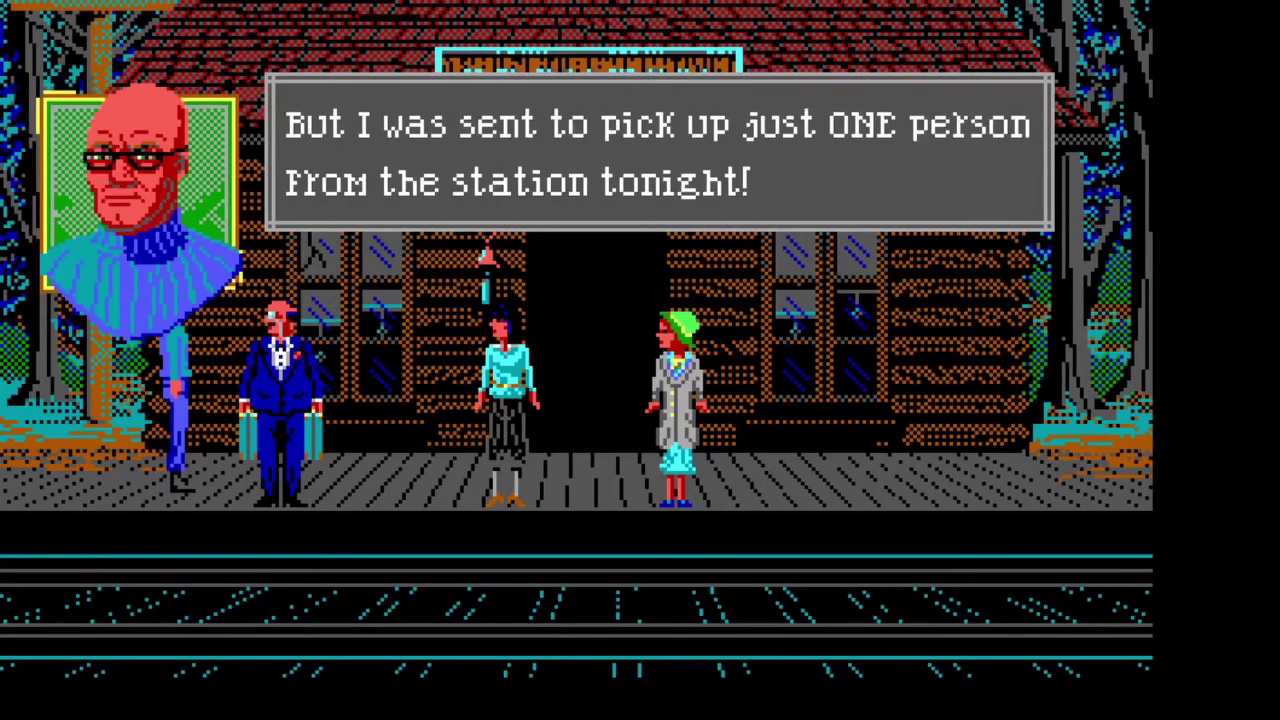
type("T")
type("alk to ")
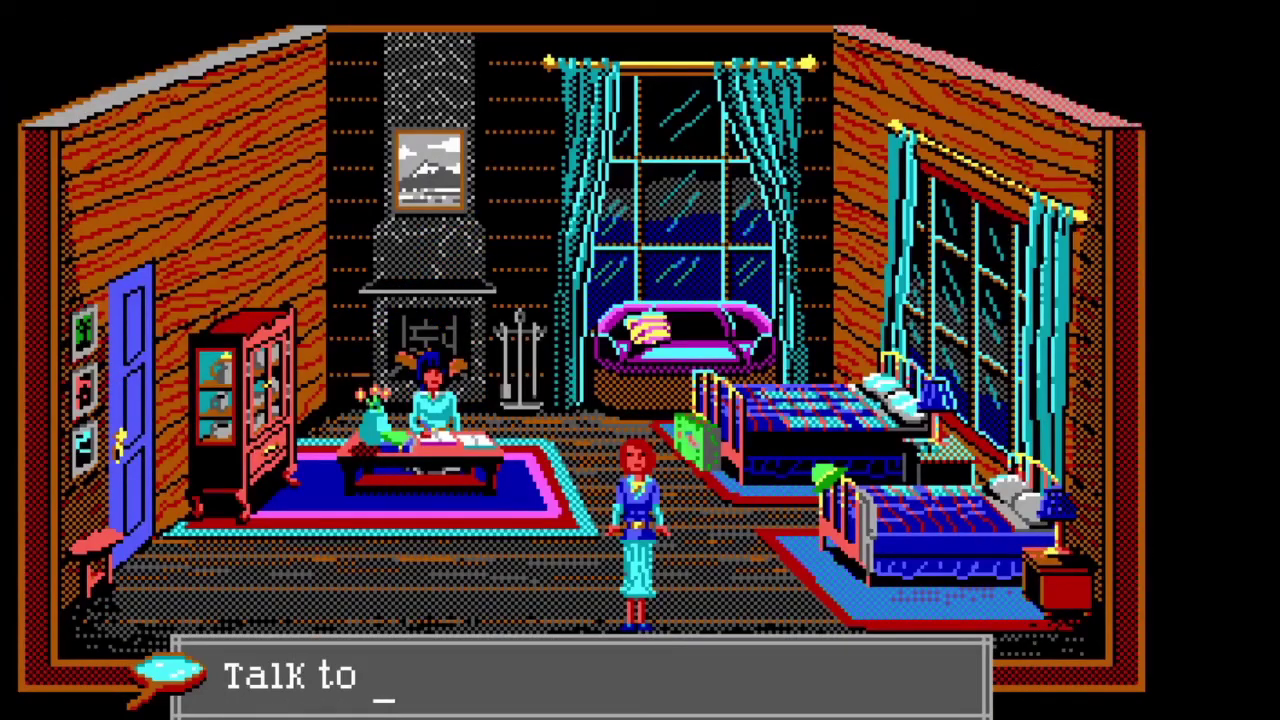
type("Kimi")
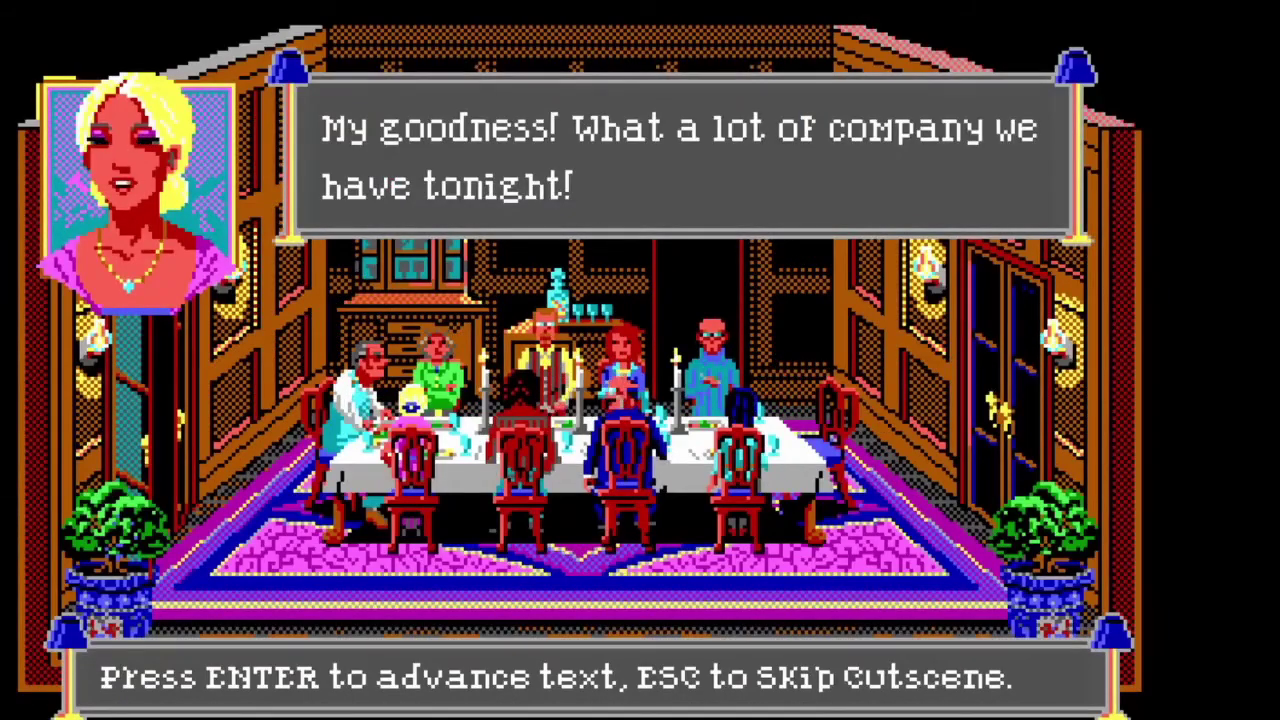
key("Return")
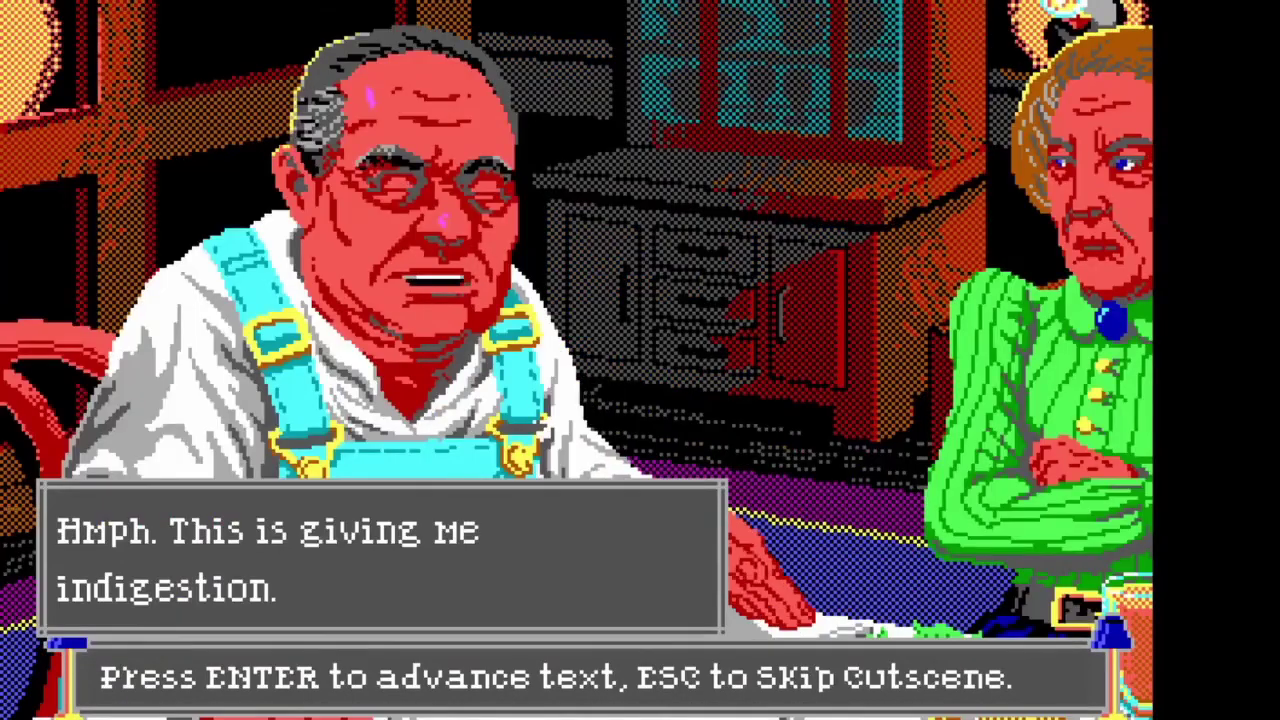
key("Return")
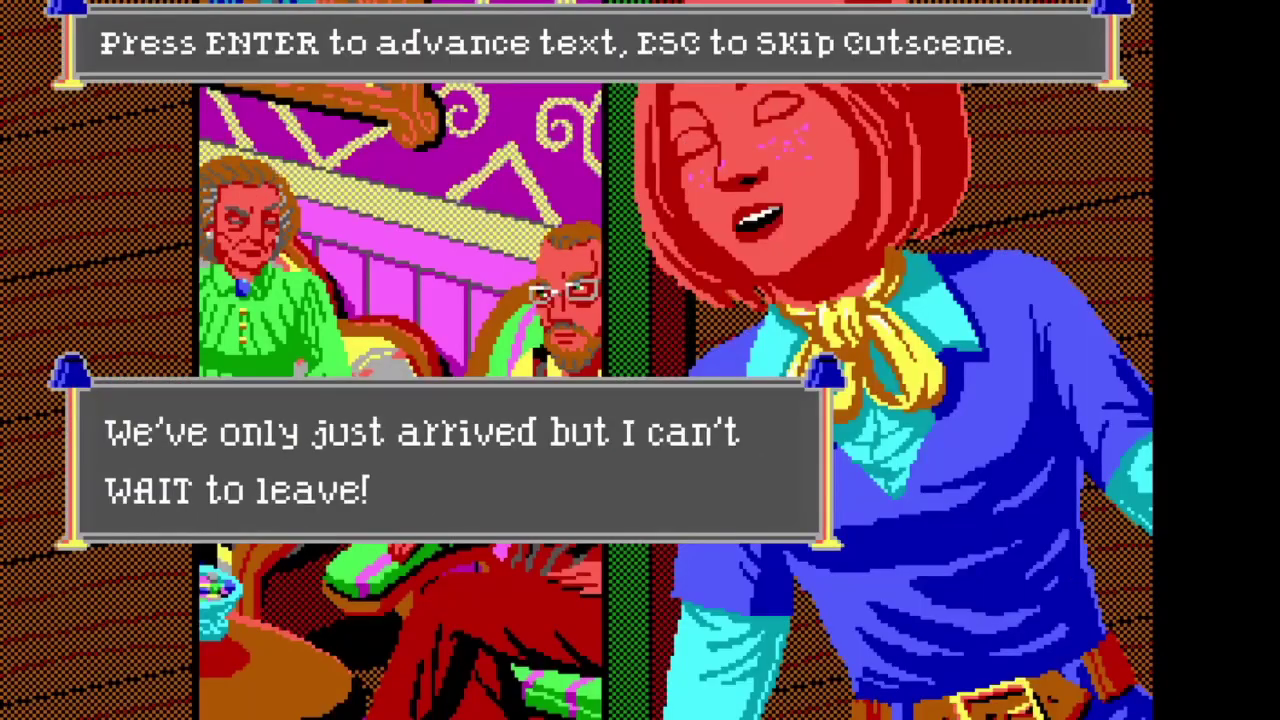
key("Return")
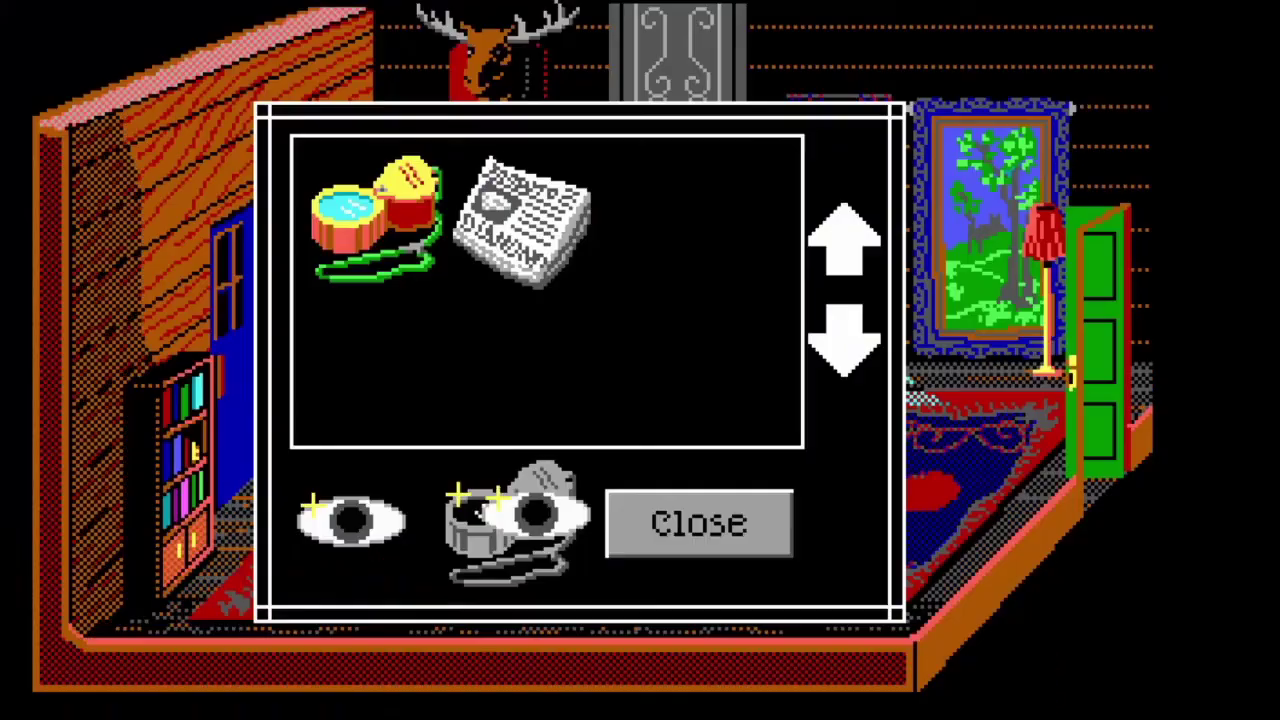
left_click(514, 512)
left_click(575, 200)
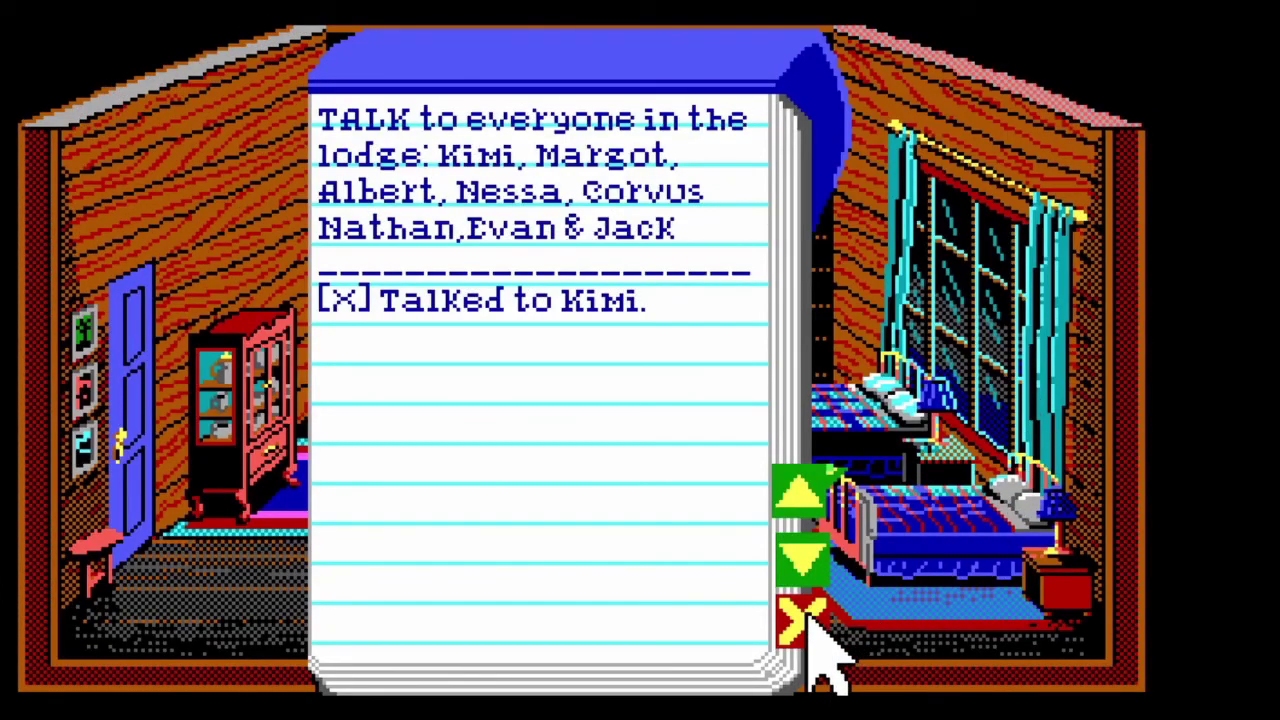
left_click(810, 614)
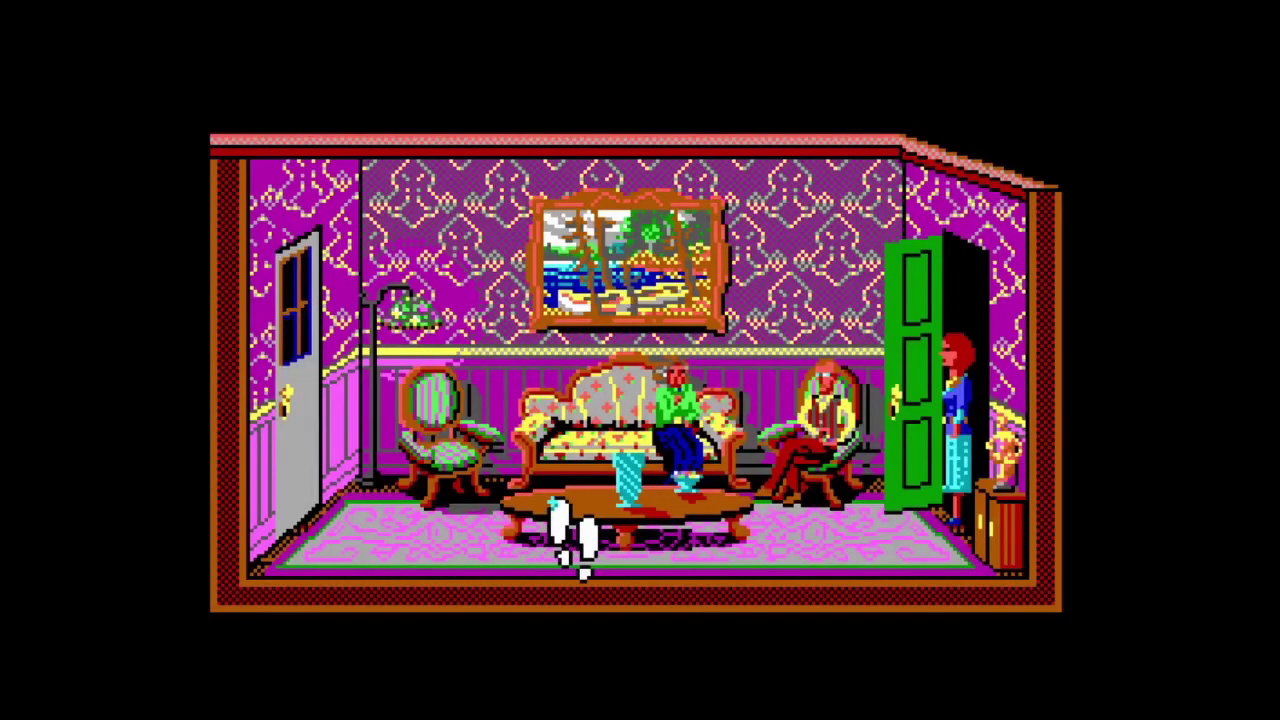
left_click(575, 540)
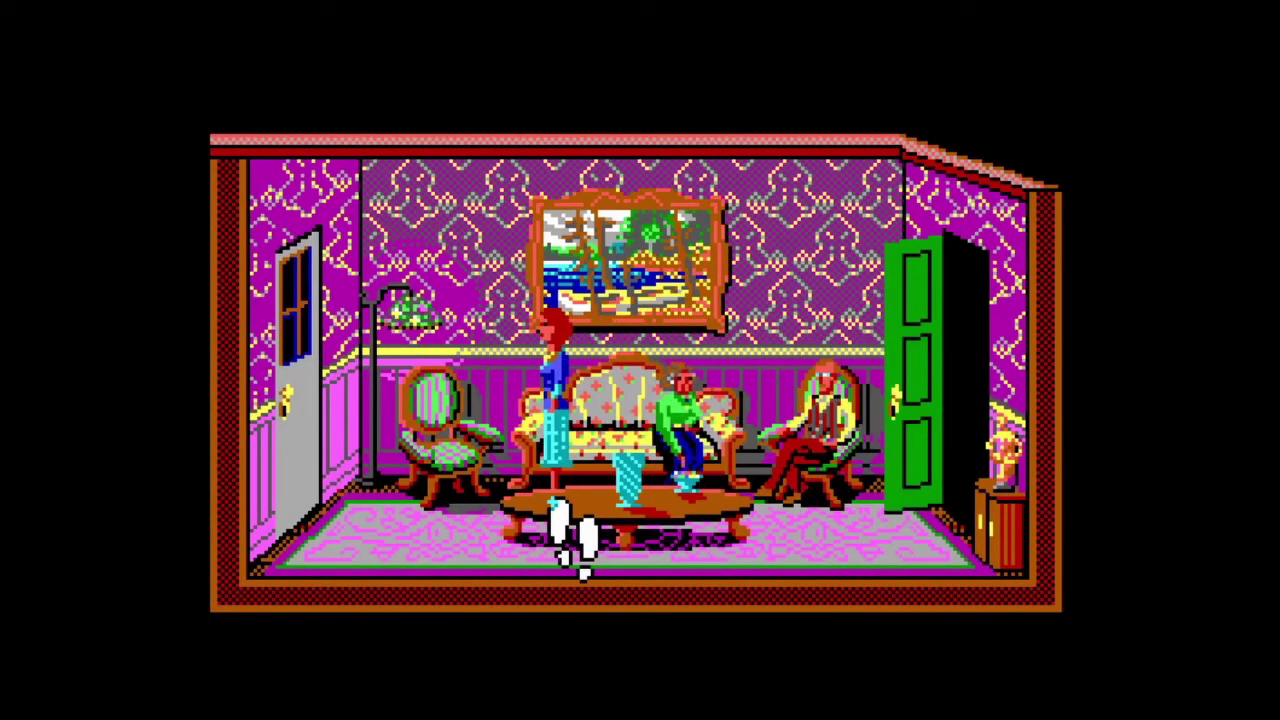
type("Sit")
key("Return")
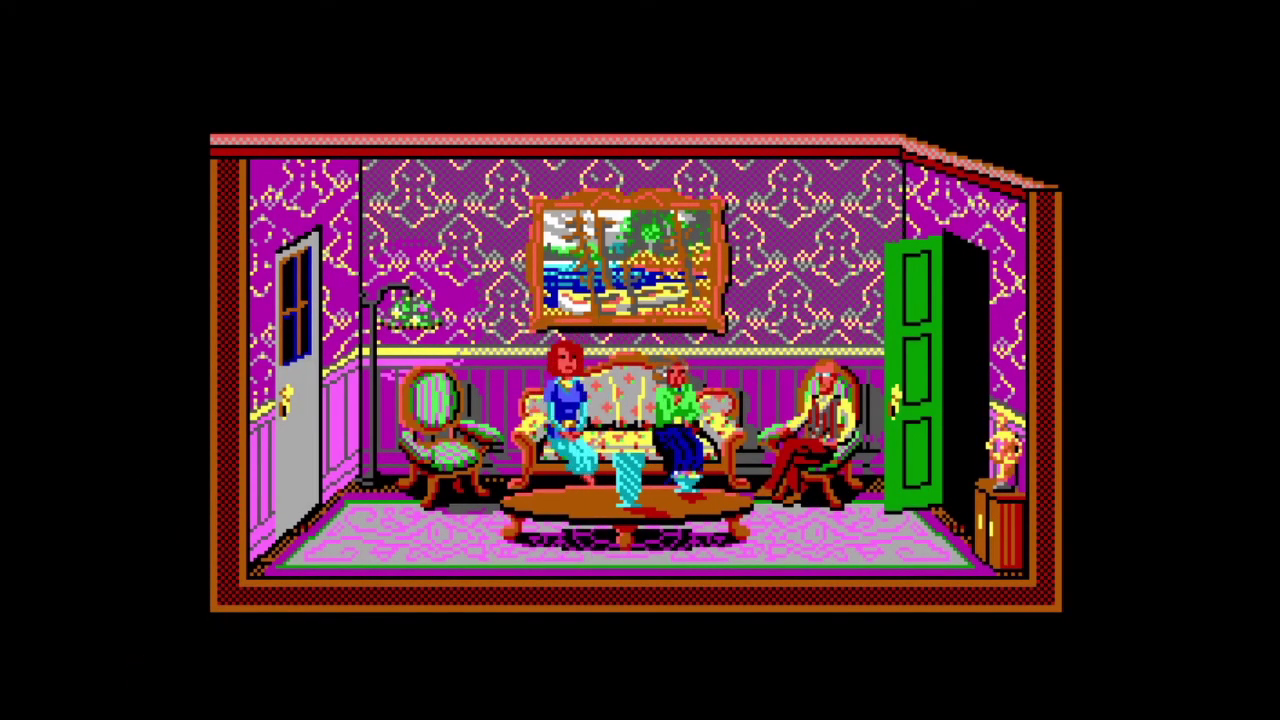
type("Spi")
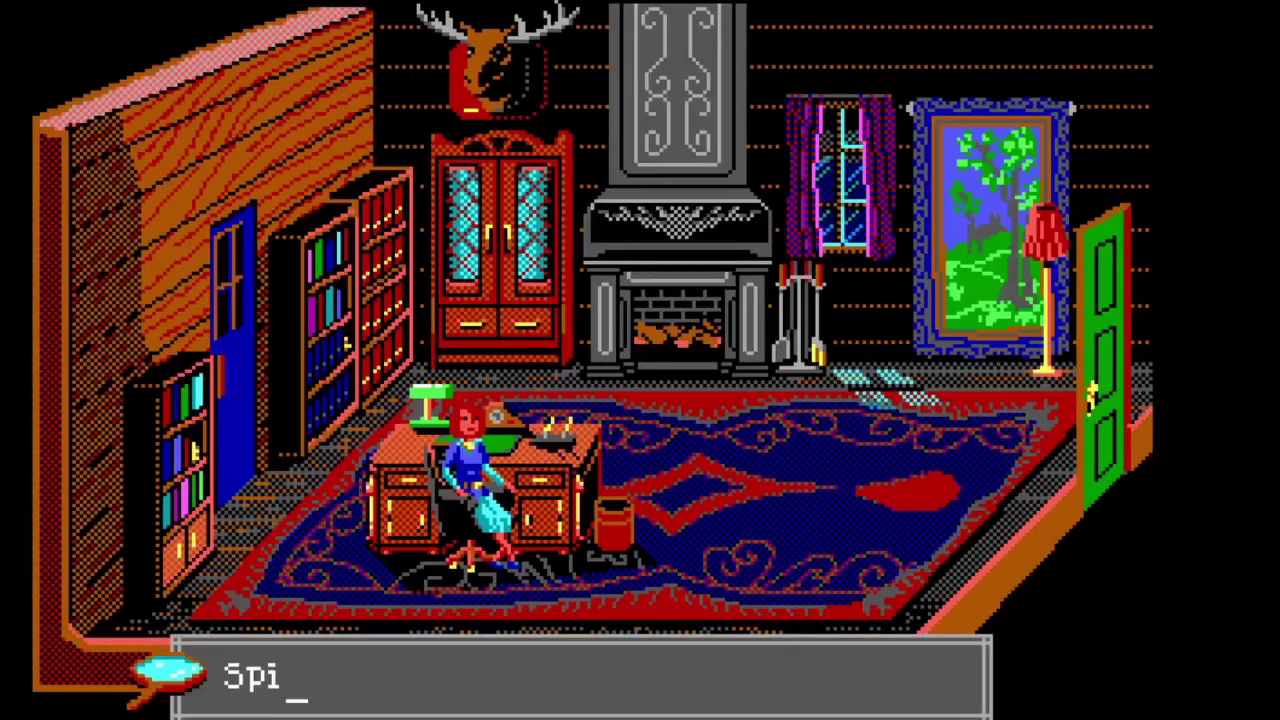
type("t")
key("Return")
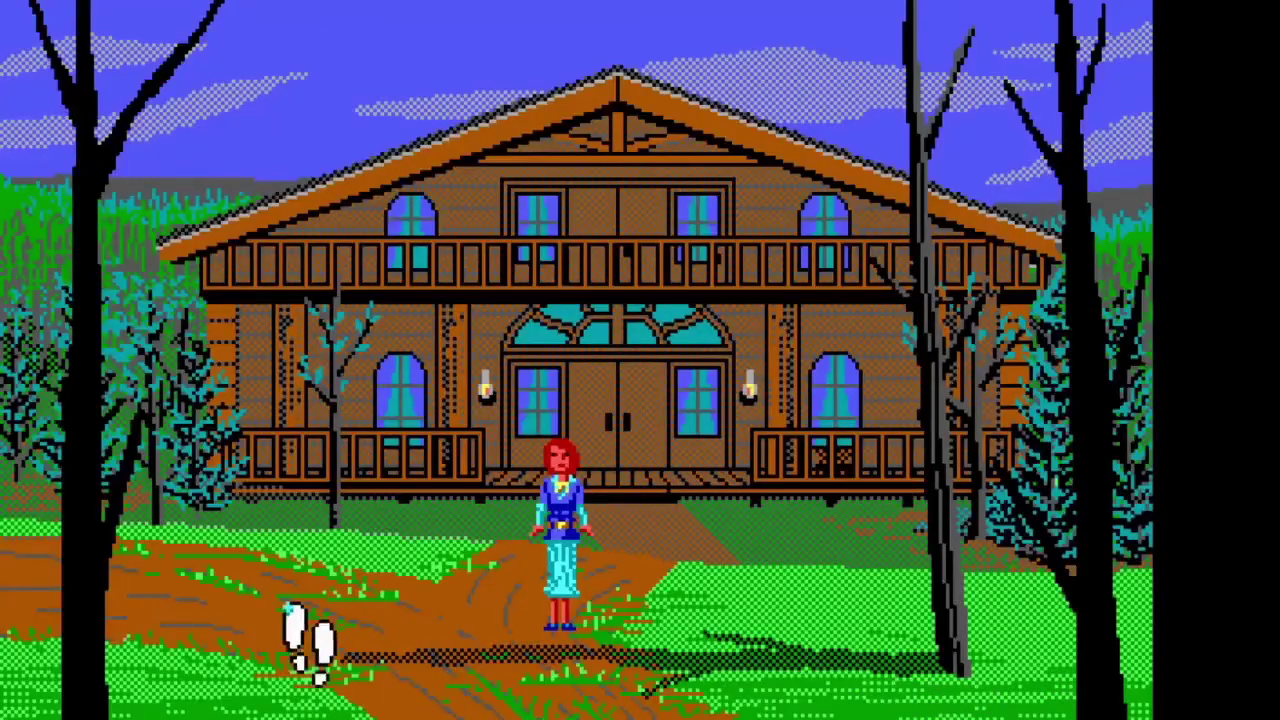
left_click(36, 626)
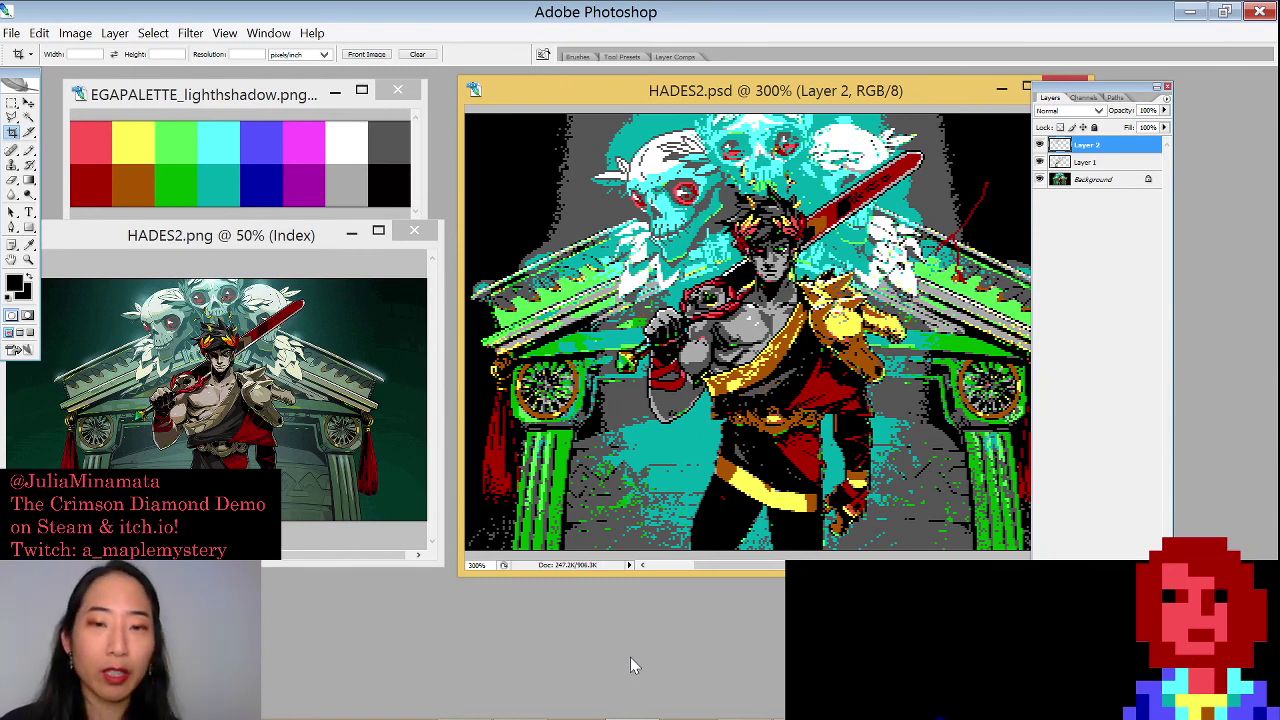
Move and enlarge the HADES2.png window and view the image at 100%
left_click_drag(213, 243, 372, 116)
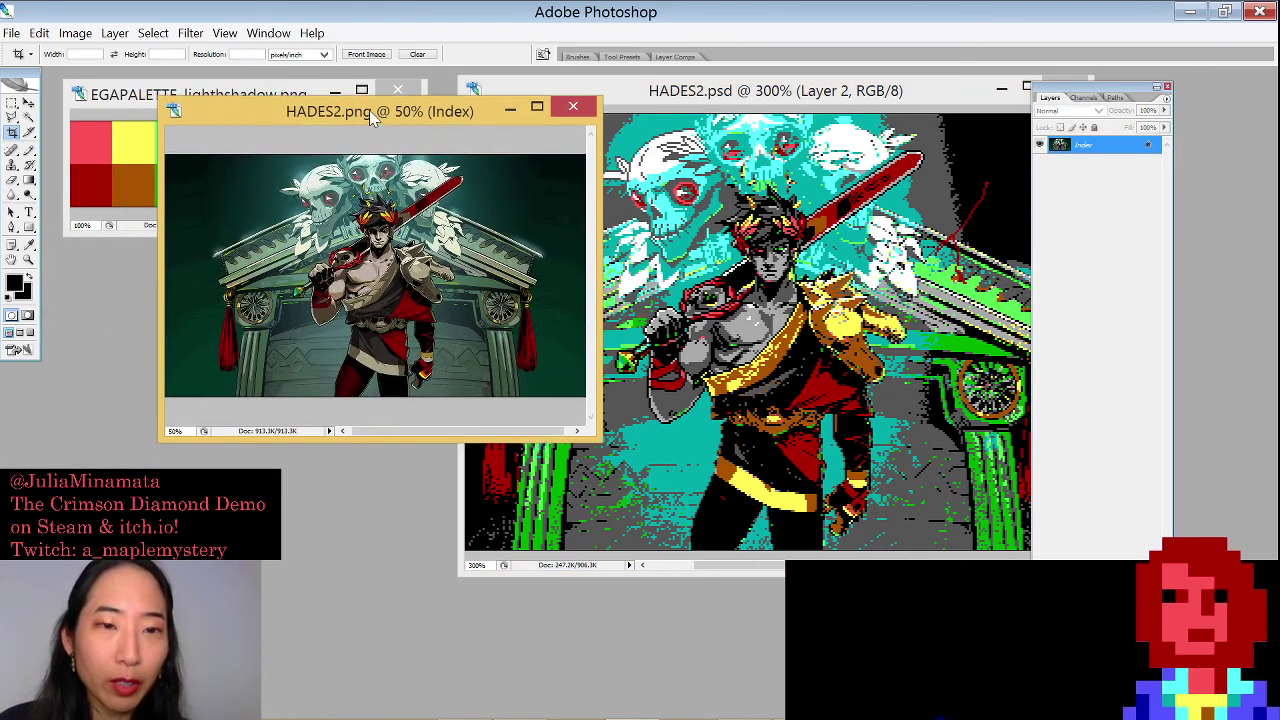
left_click_drag(600, 437, 1018, 656)
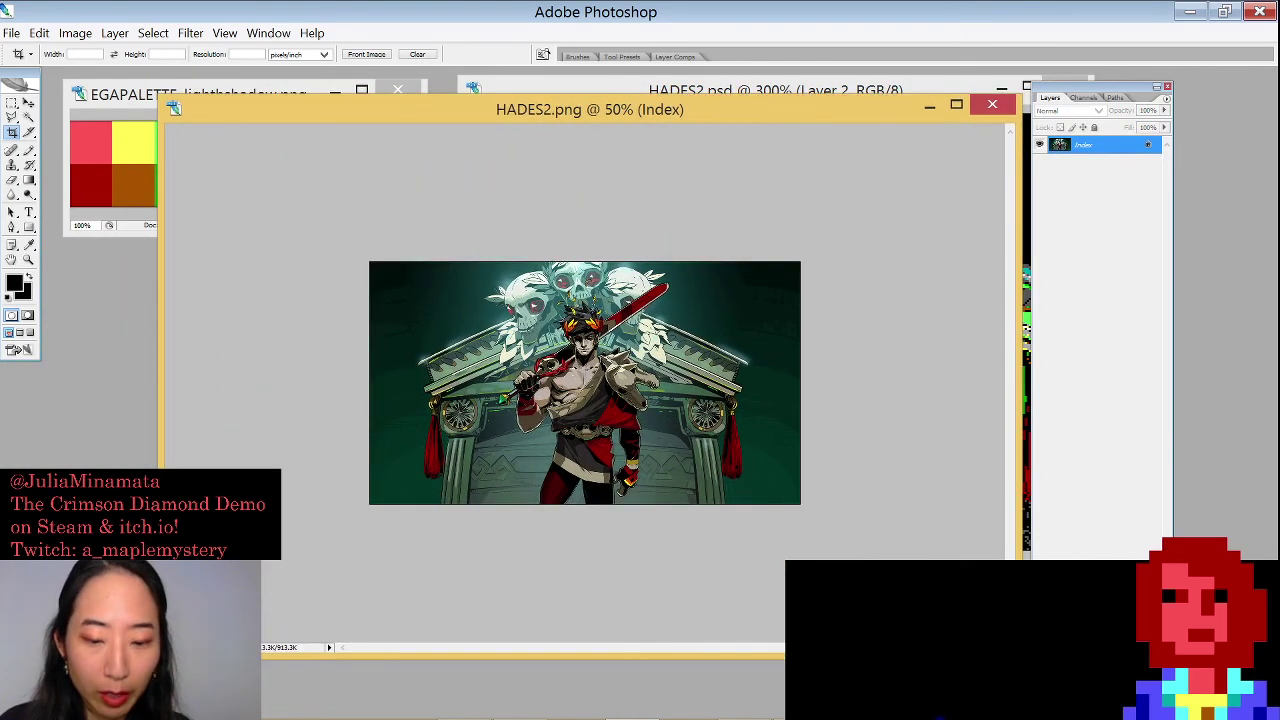
key("ctrl+plus")
key("ctrl+plus")
key("ctrl+plus")
key("ctrl+plus")
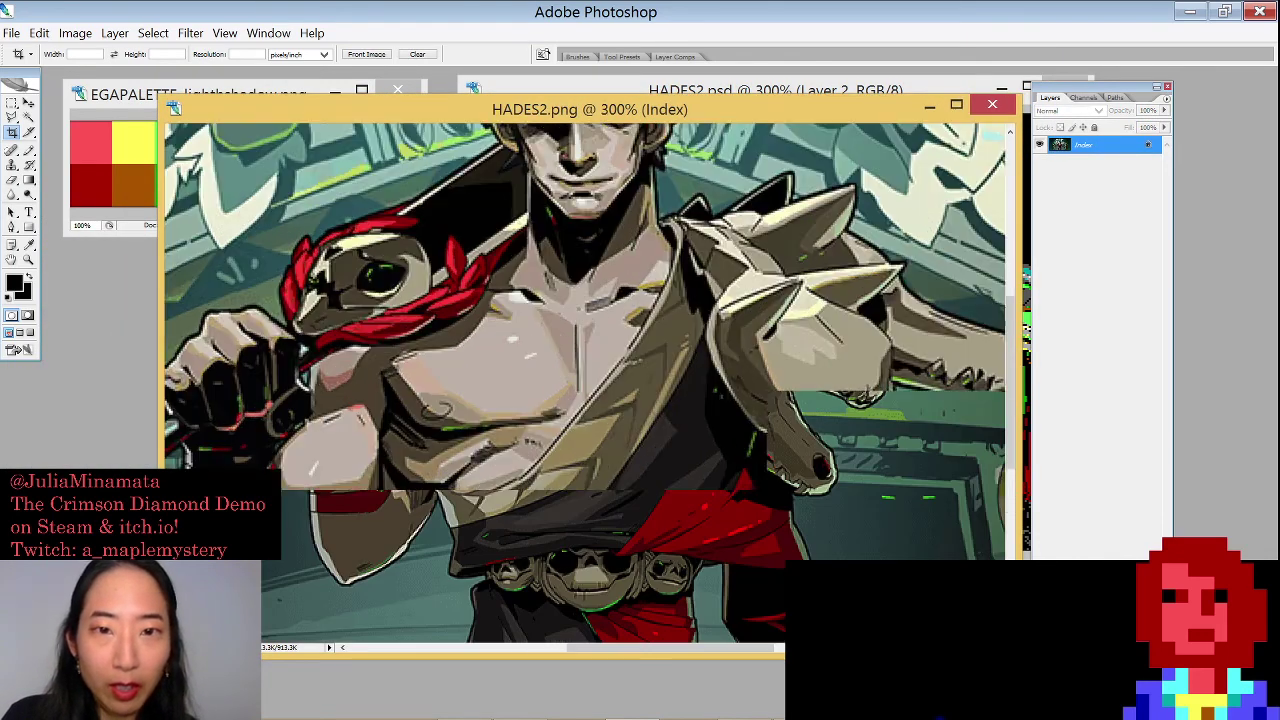
key("ctrl+minus")
key("ctrl+minus")
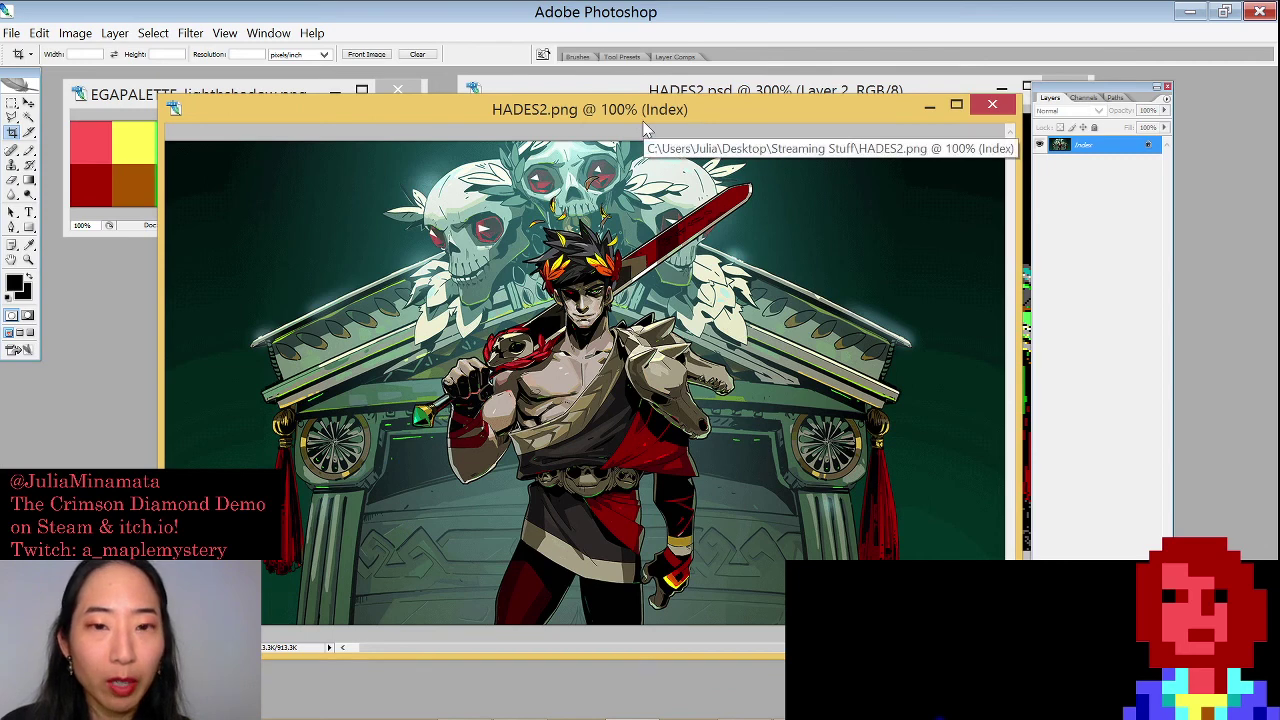
Check the pixel dimensions of HADES2.png without resizing it
key("ctrl+alt+i")
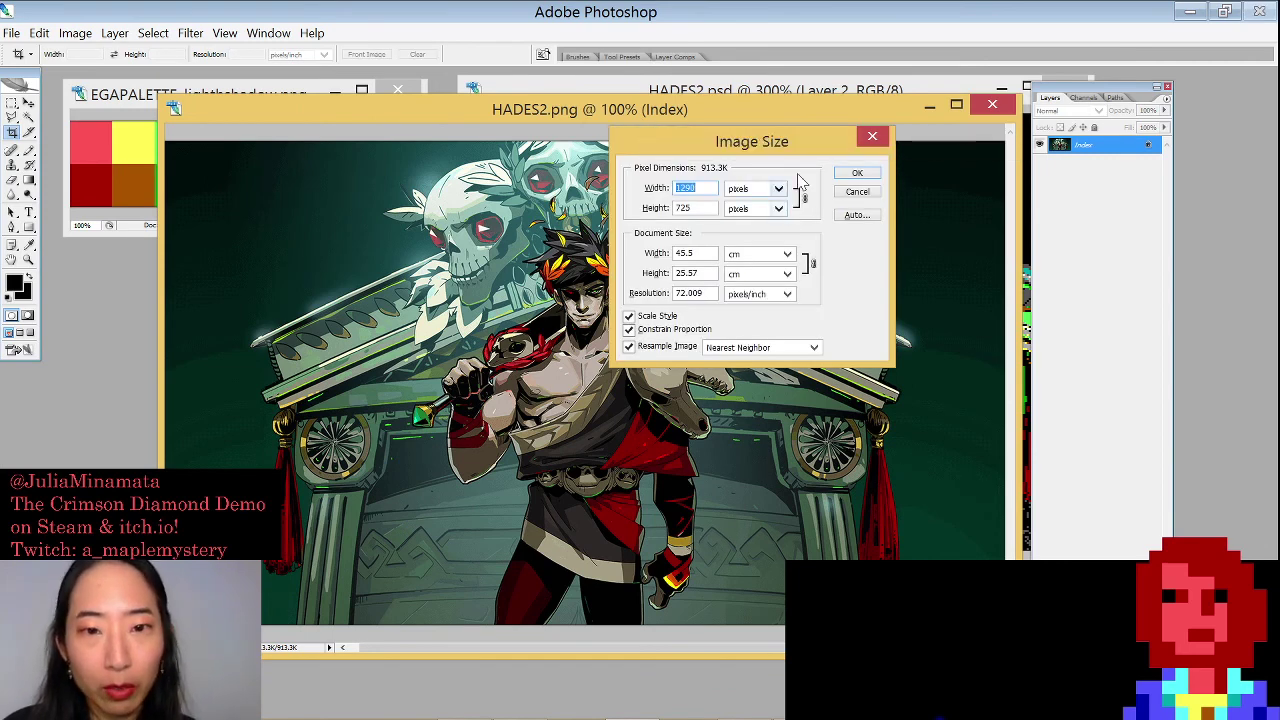
left_click(862, 192)
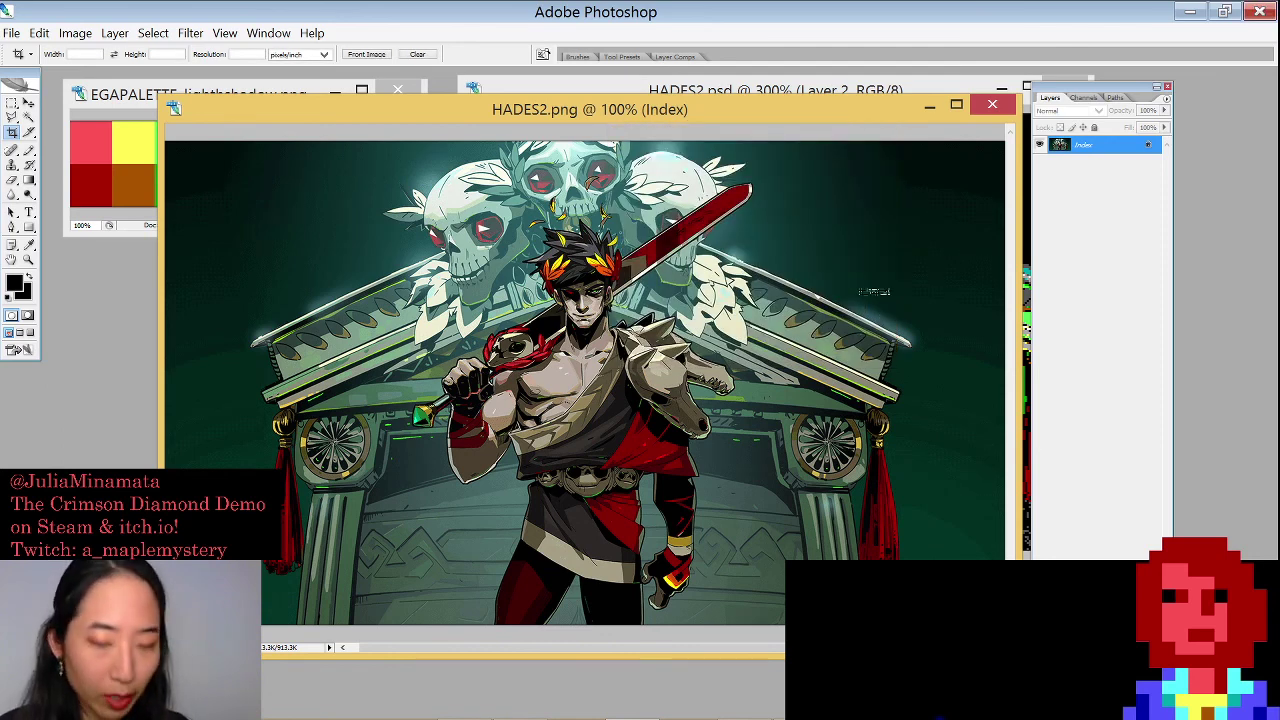
Scribble a thin yellow Pencil line over the dark background beside the skulls, inspect it enlarged, and undo it
key("b")
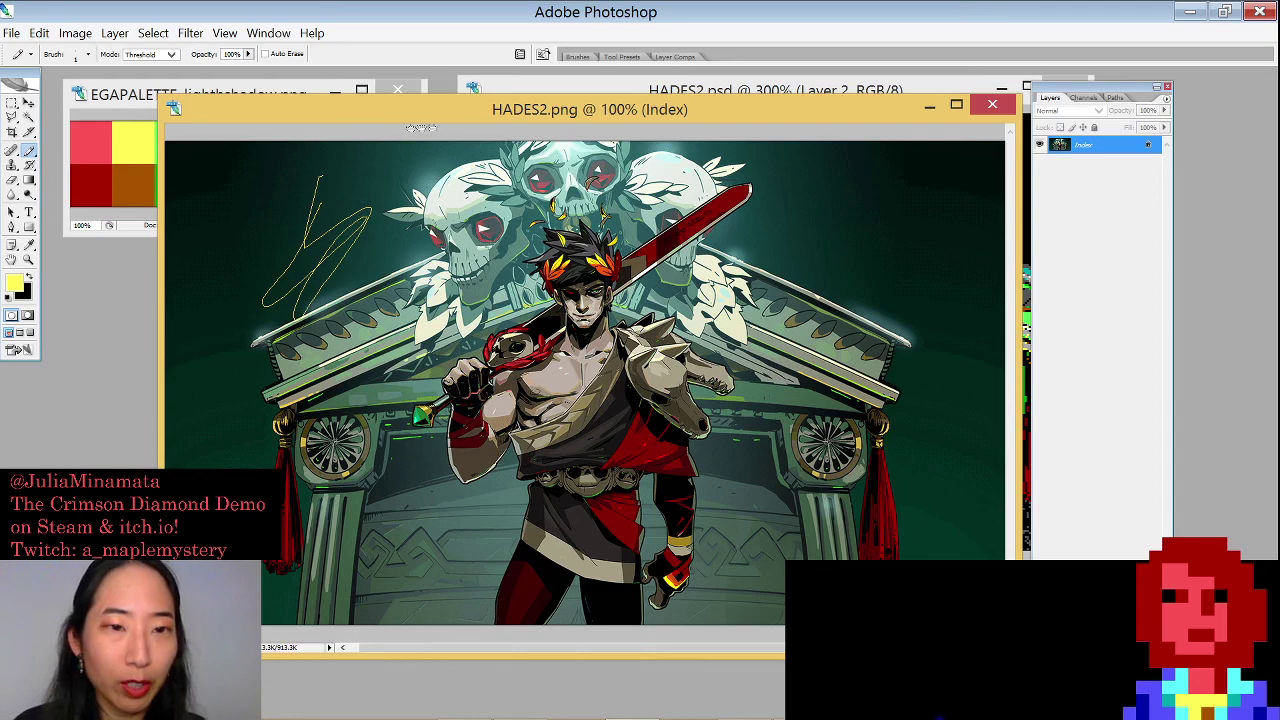
left_click_drag(285, 198, 418, 308)
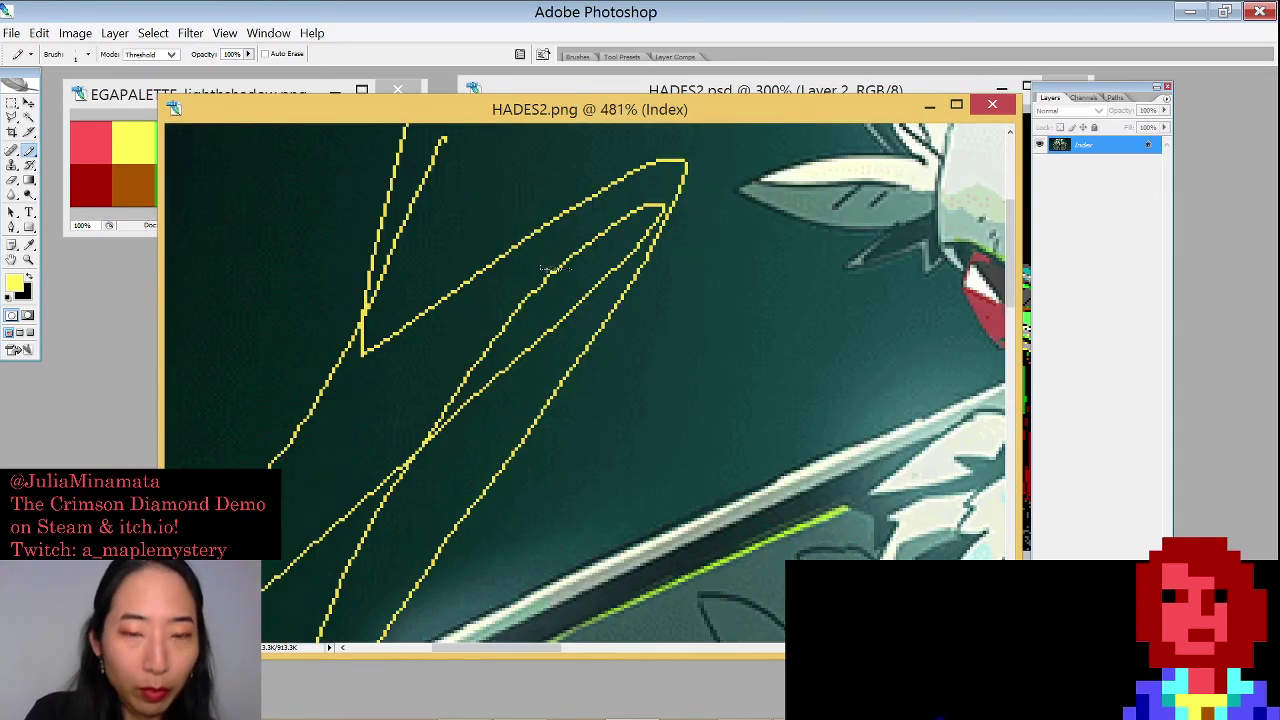
key("ctrl+alt+0")
key("ctrl+plus")
key("ctrl+minus")
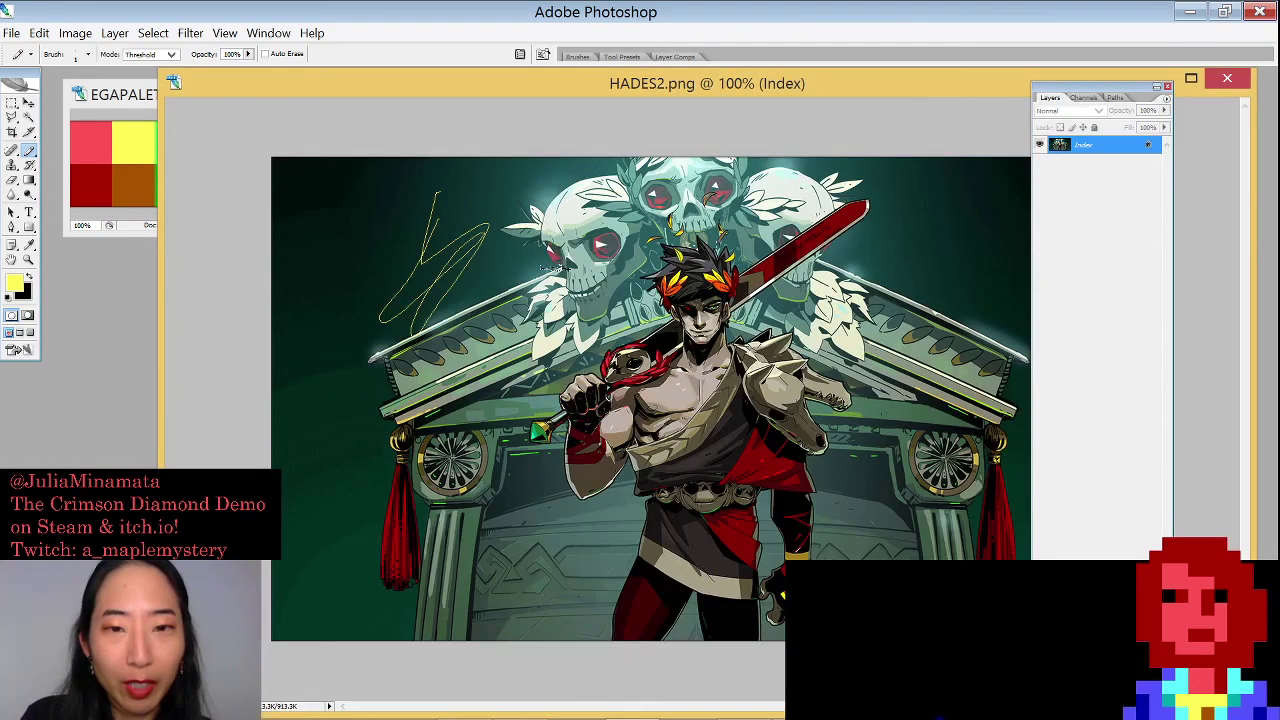
key("ctrl+z")
Resize HADES2.png to 75 percent using Nearest Neighbor resampling
key("ctrl+alt+i")
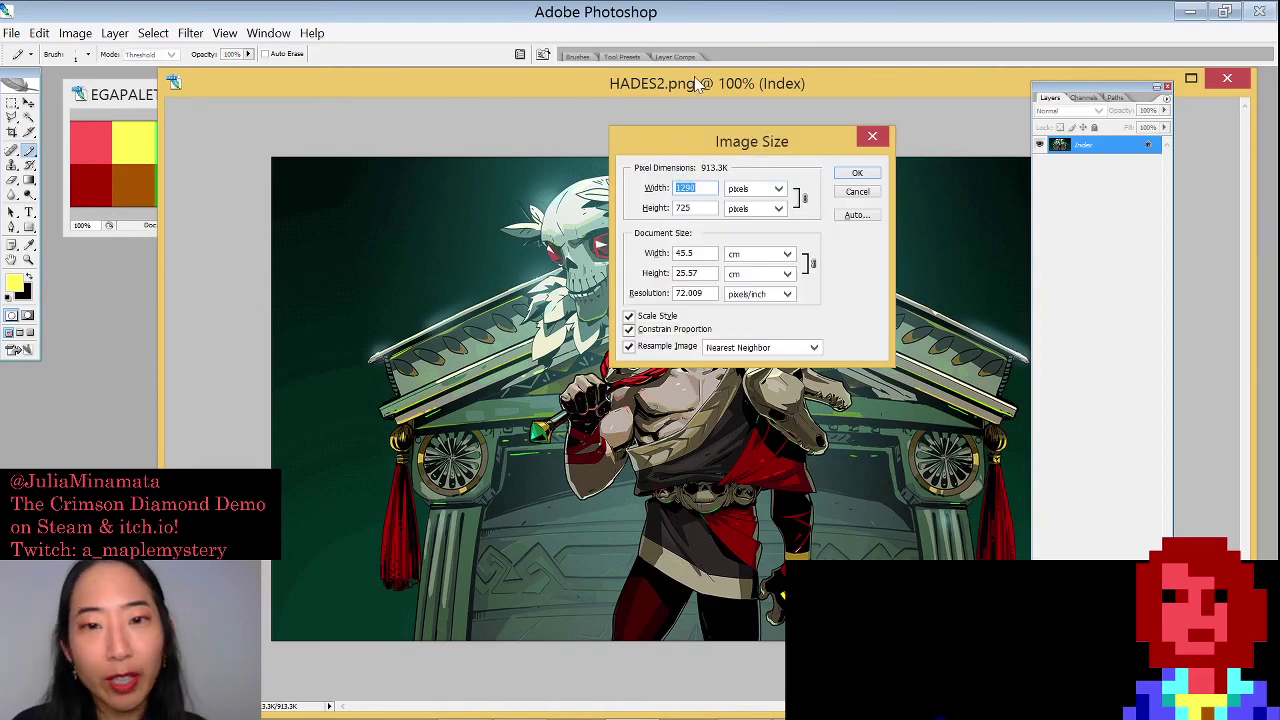
left_click(770, 190)
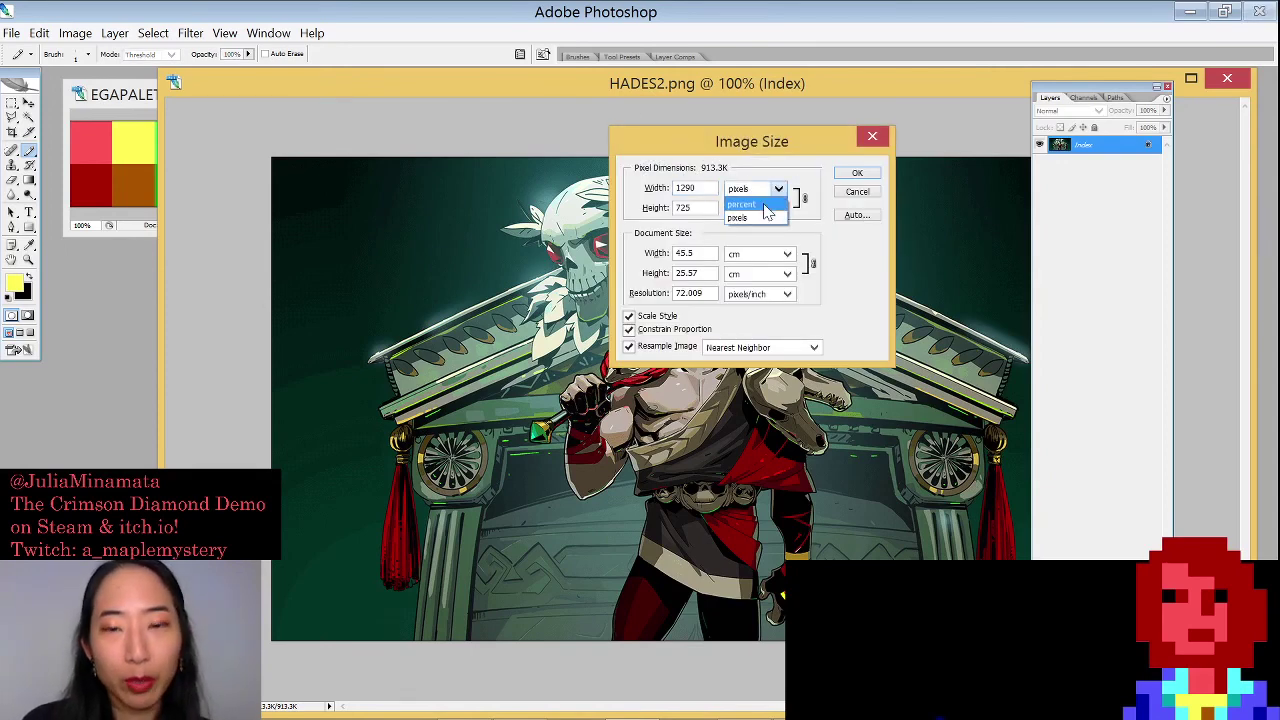
left_click(748, 209)
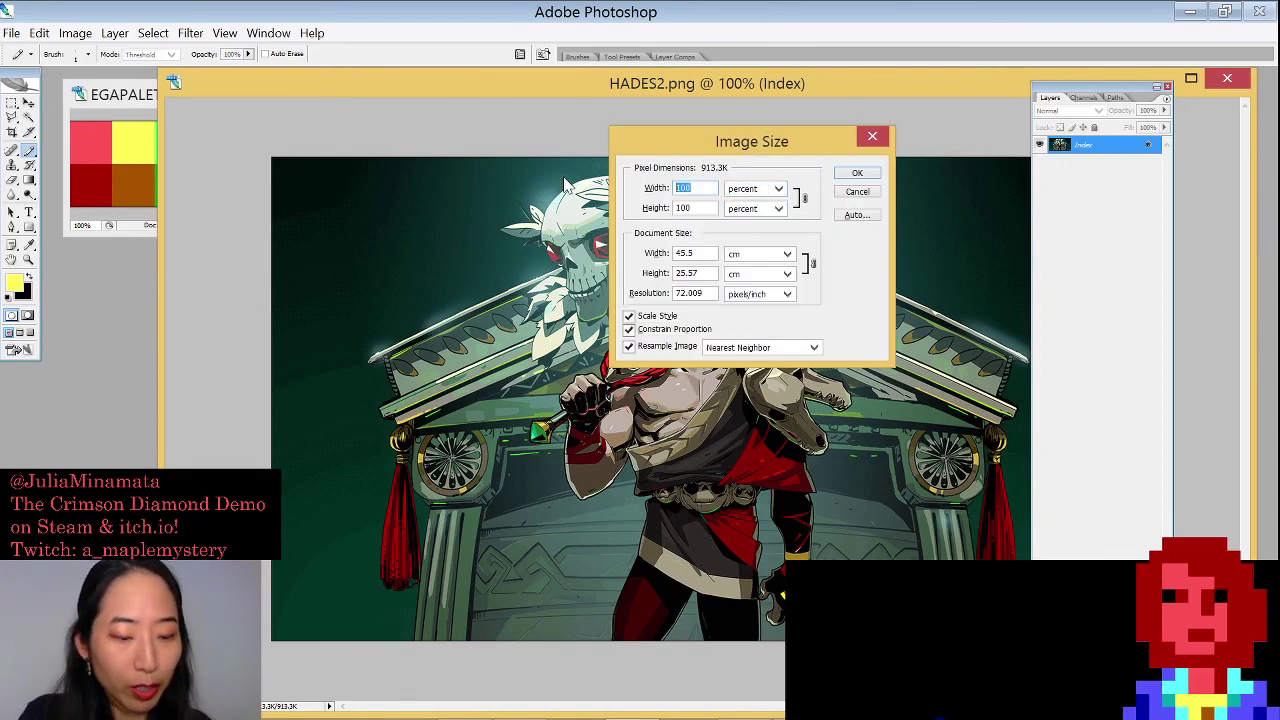
type("75")
key("Return")
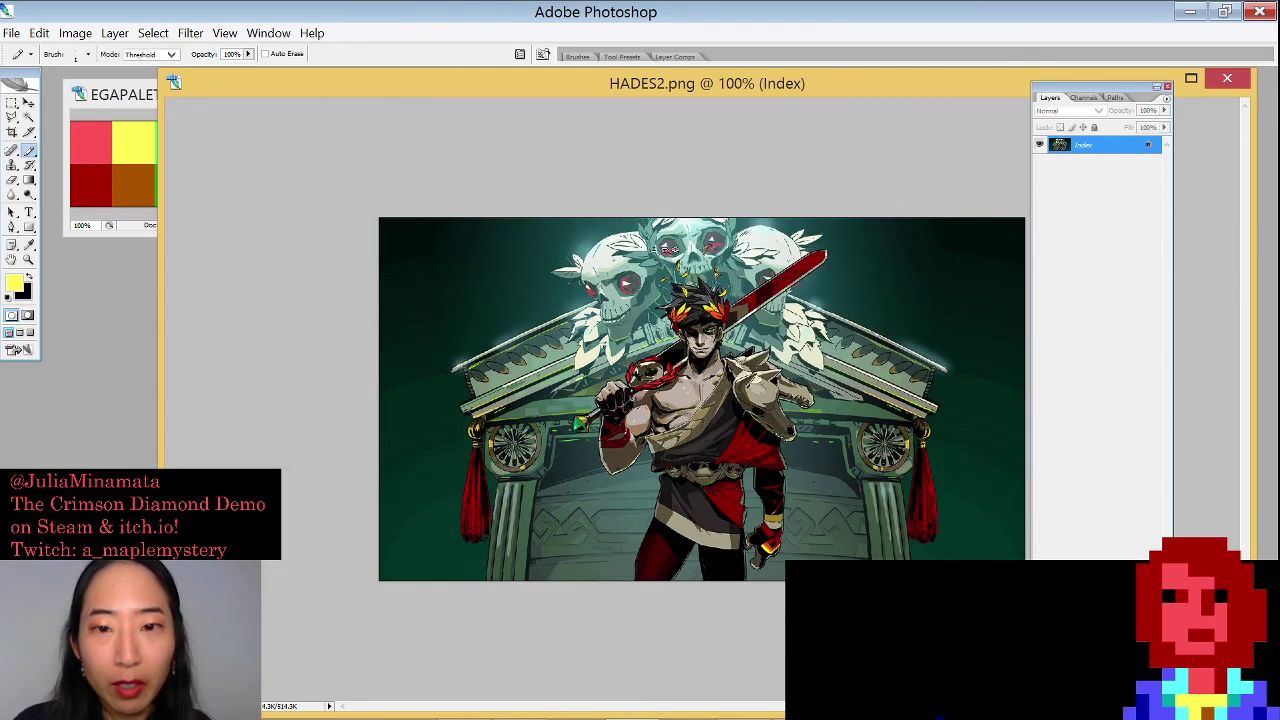
Scribble a yellow Pencil line across the left skull of the reduced image and undo it
scroll(668, 249, "up", 5)
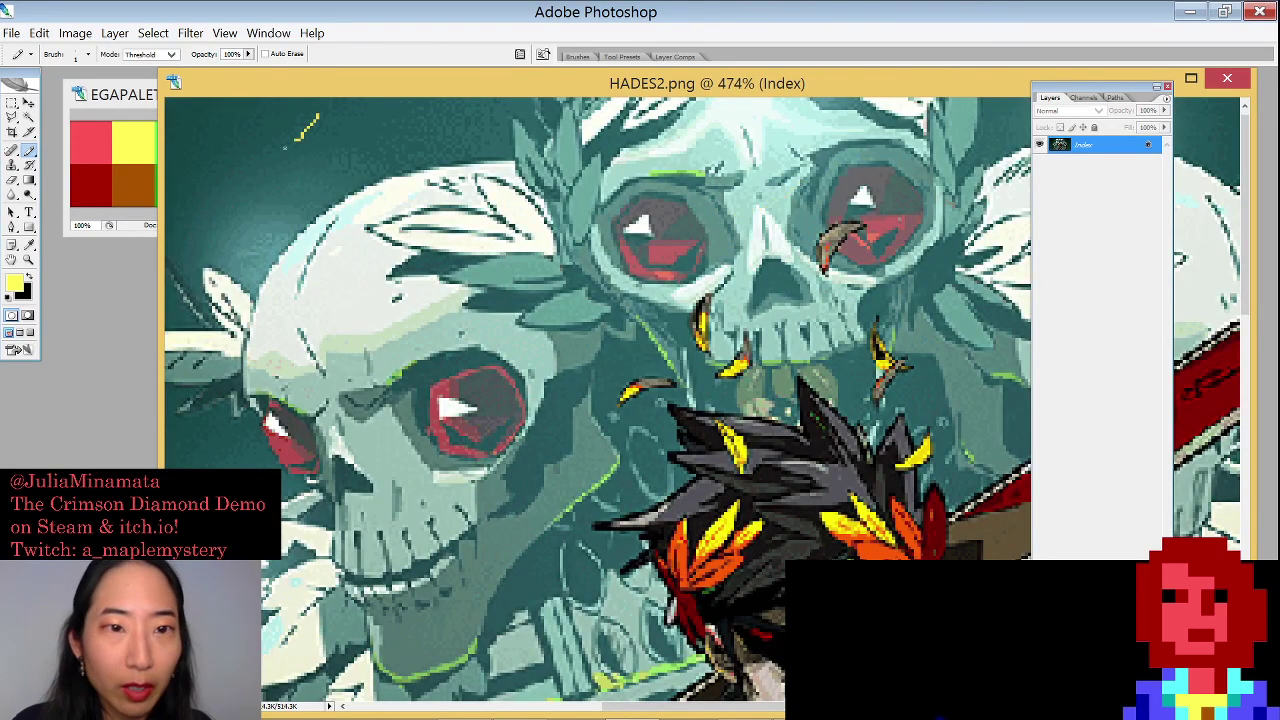
mouse_move(318, 116)
left_mouse_down()
mouse_move(315, 212)
mouse_move(410, 352)
left_mouse_up()
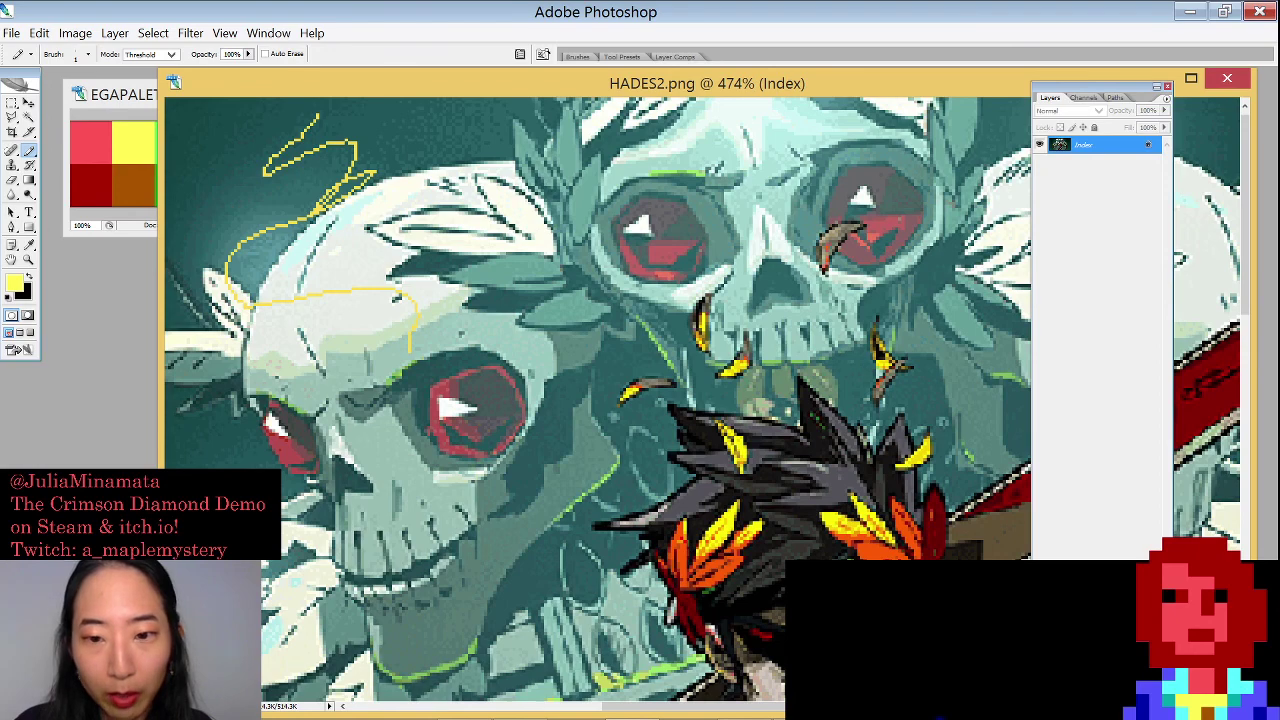
key("ctrl+z")
key("ctrl+z")
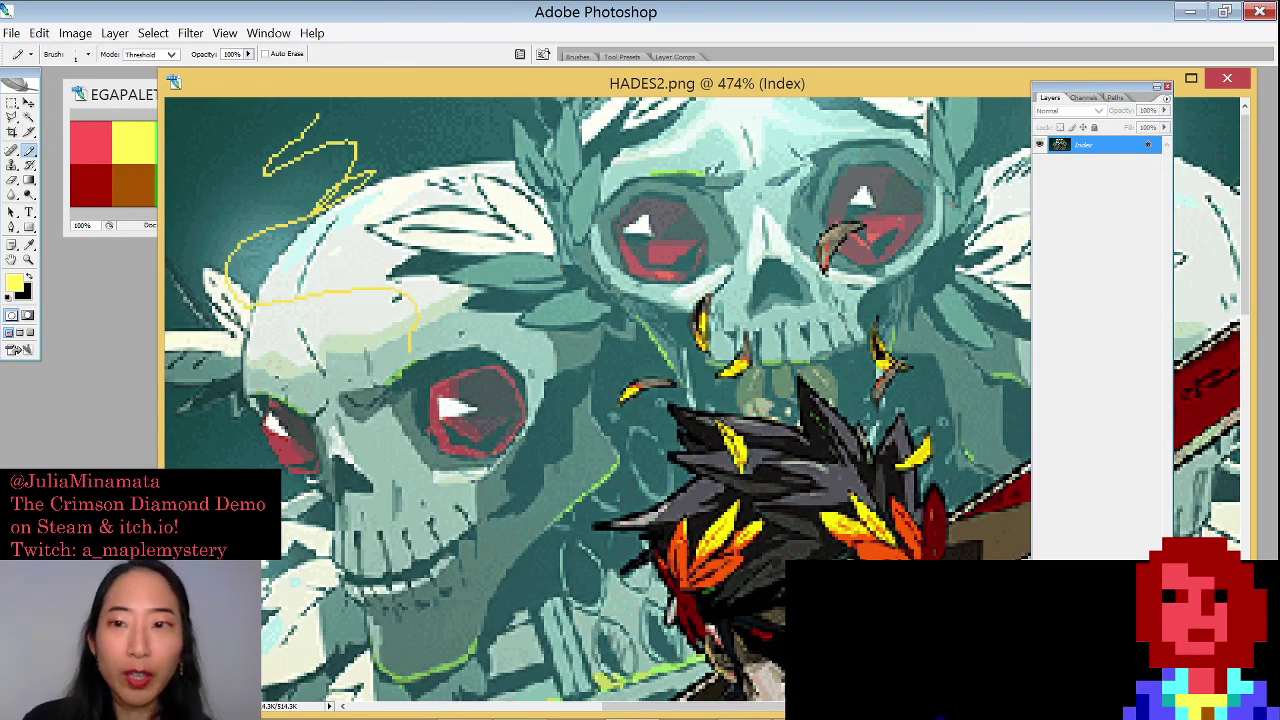
key("ctrl+z")
Move the HADES2.png window out of the way, show the History palette, and revert the image to its original snapshot
scroll(598, 404, "left", 1)
left_click_drag(727, 83, 514, 385)
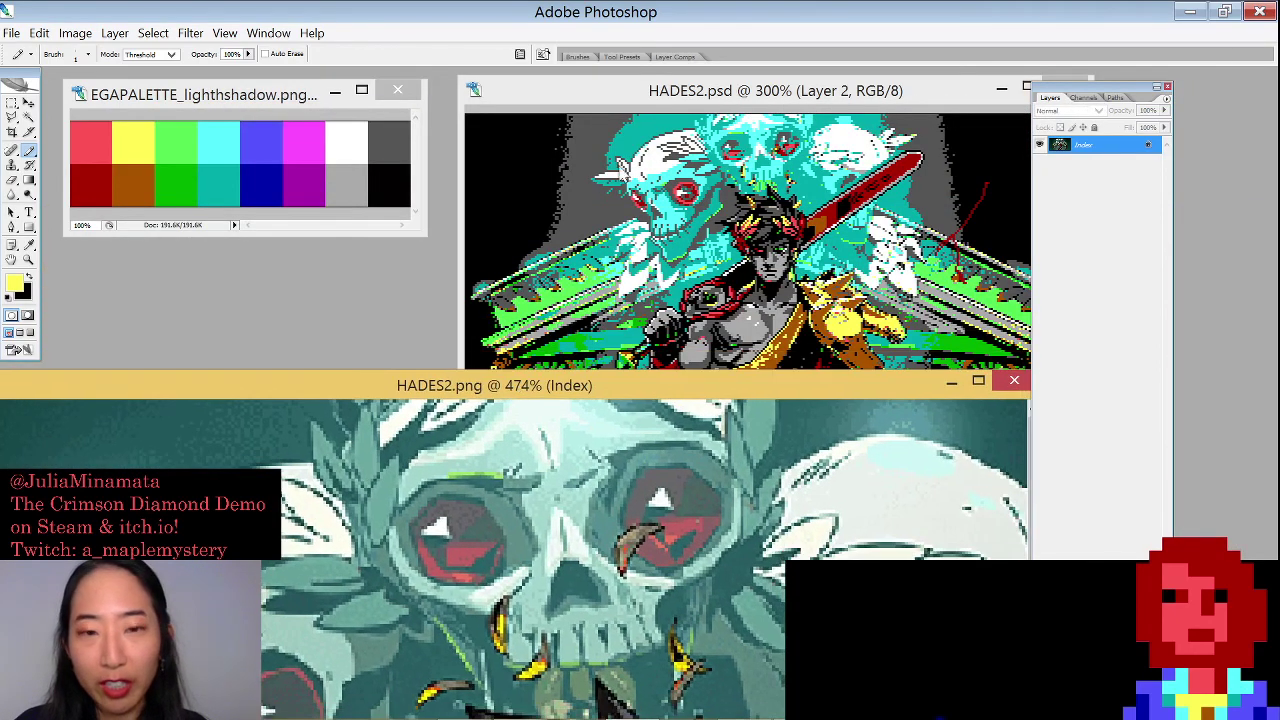
left_click(268, 33)
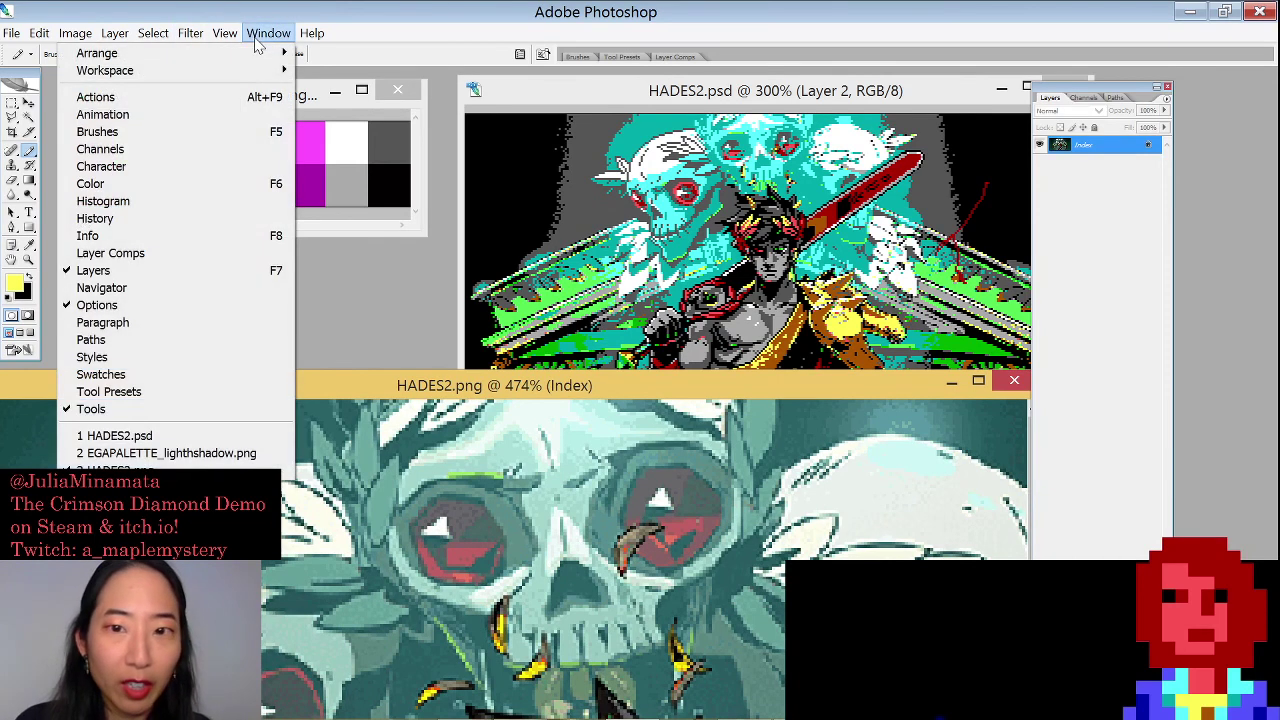
left_click(197, 221)
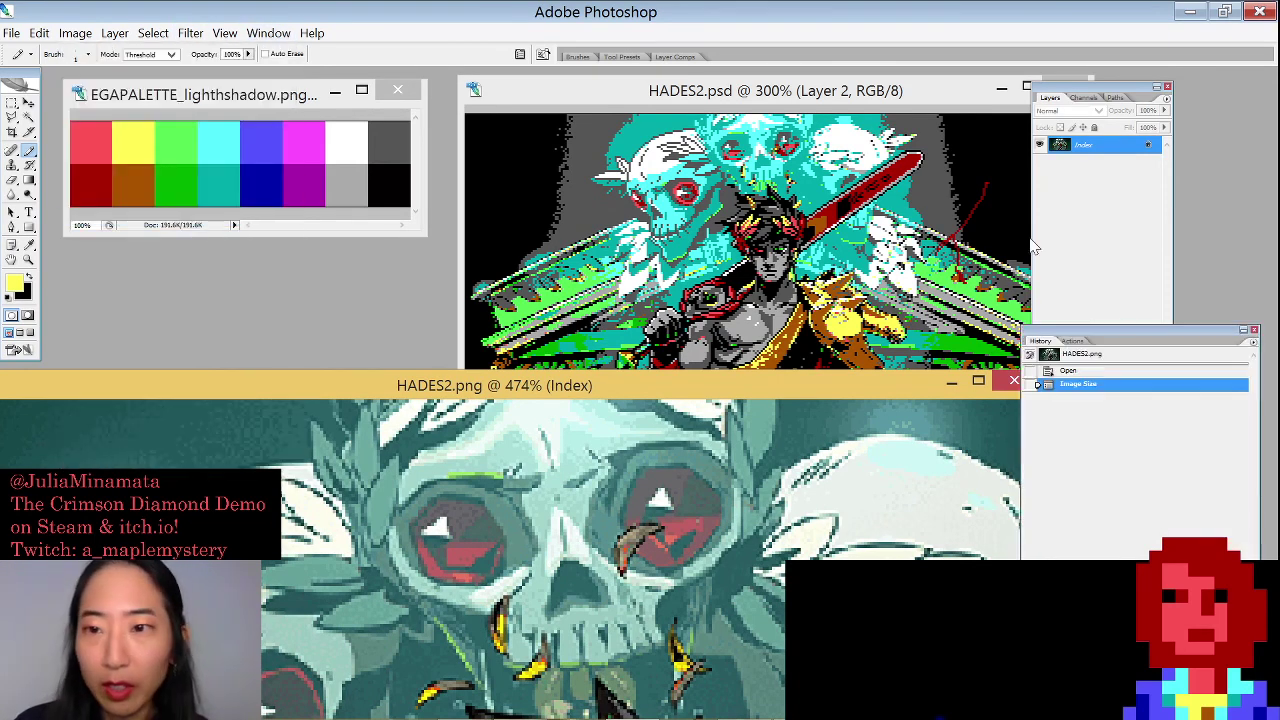
left_click(1120, 371)
left_click(1120, 353)
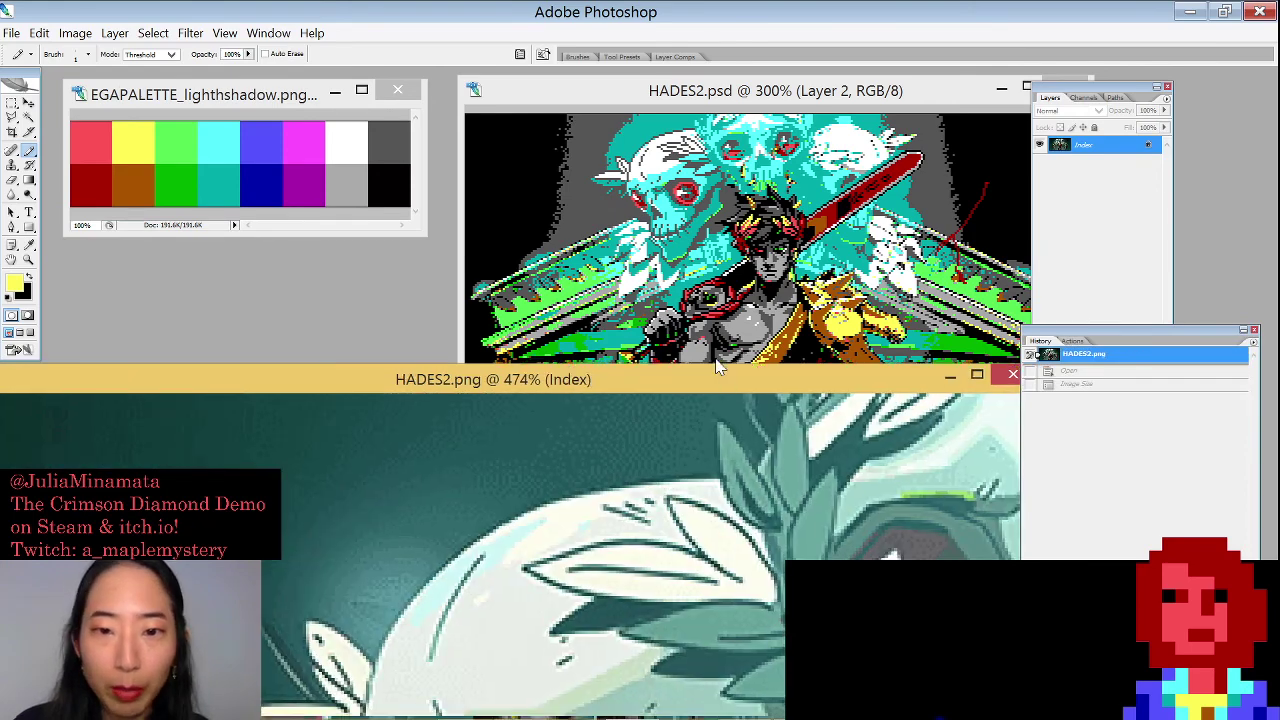
Move the HADES2.png window back up at 200% zoom and bring the HADES2.psd document in front of it
left_click_drag(727, 385, 613, 90)
key("ctrl+minus")
key("ctrl+minus")
key("ctrl+minus")
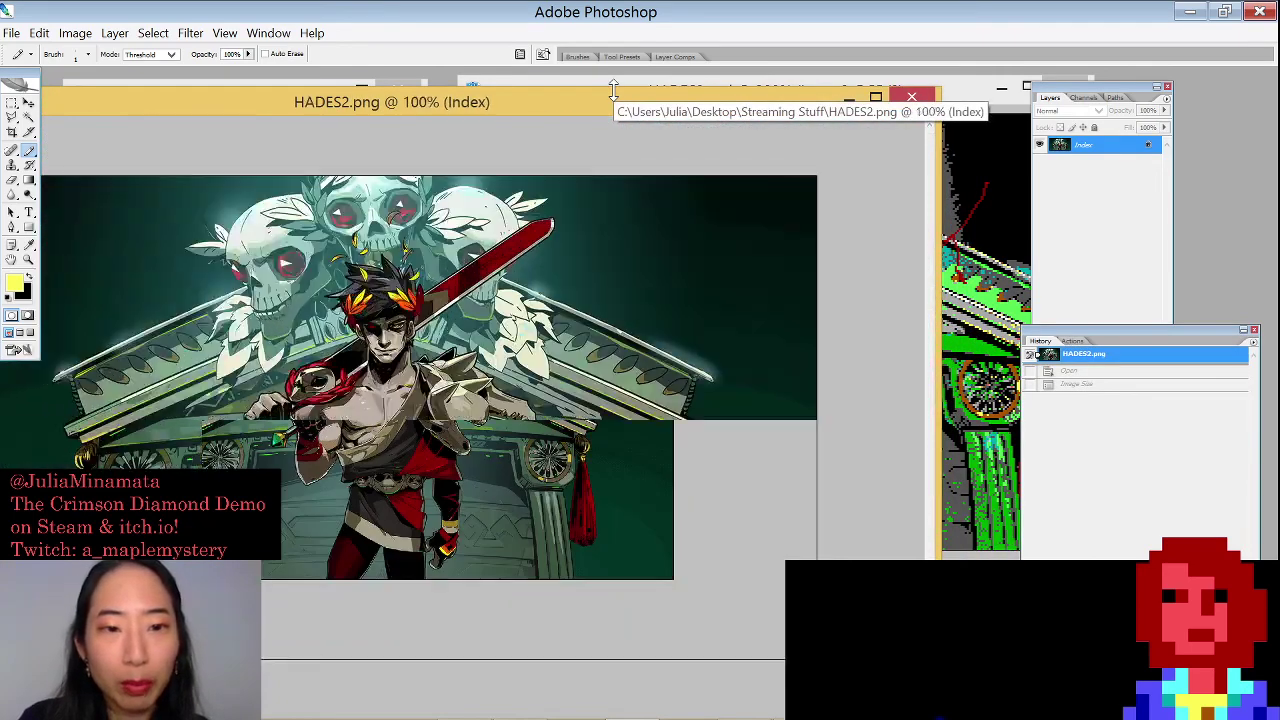
key("ctrl+plus")
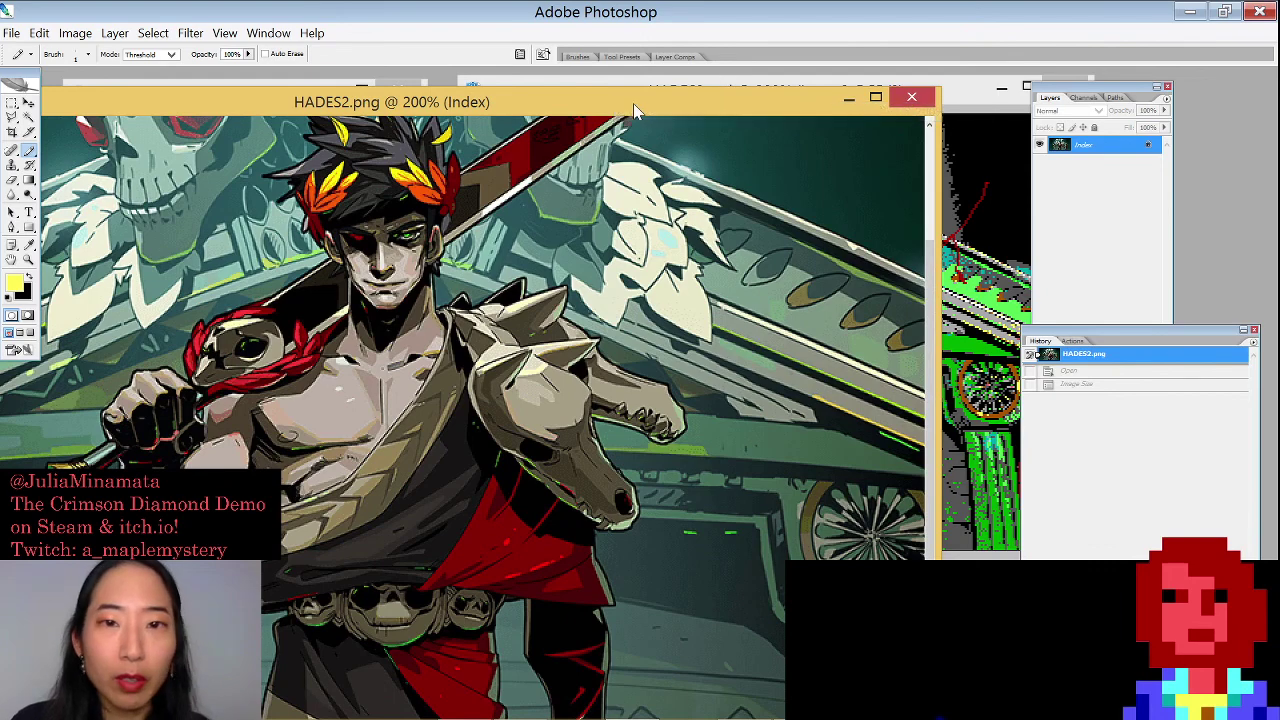
left_click(972, 100)
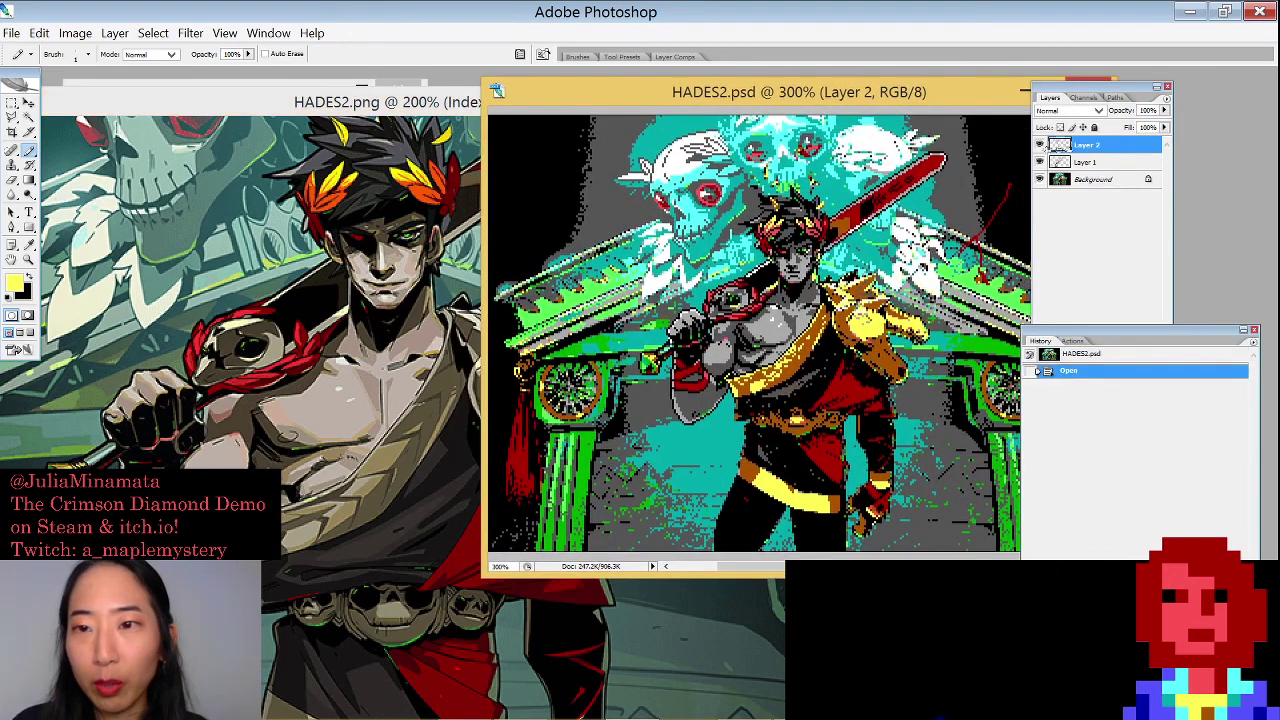
Scribble yellow Pencil lines around the left skull of HADES2.psd at 600% zoom and undo them
key("ctrl+plus")
key("ctrl+plus")
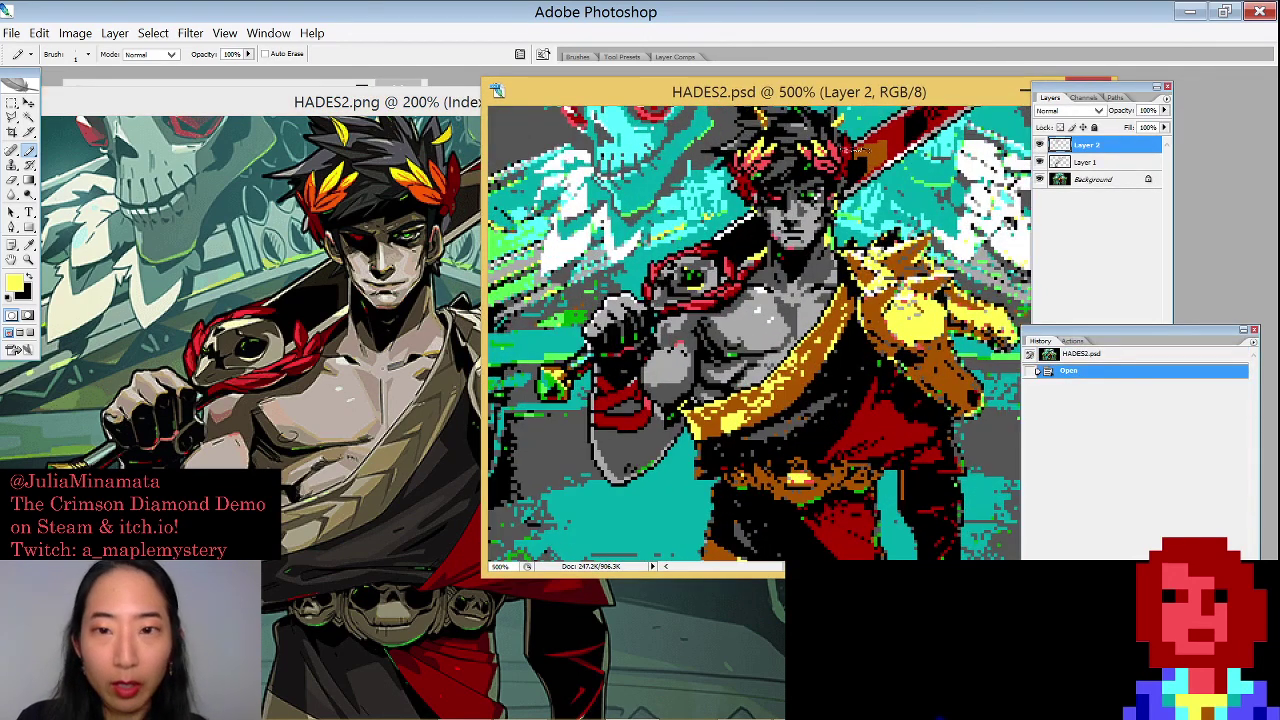
key("ctrl+plus")
left_click_drag(826, 228, 901, 433)
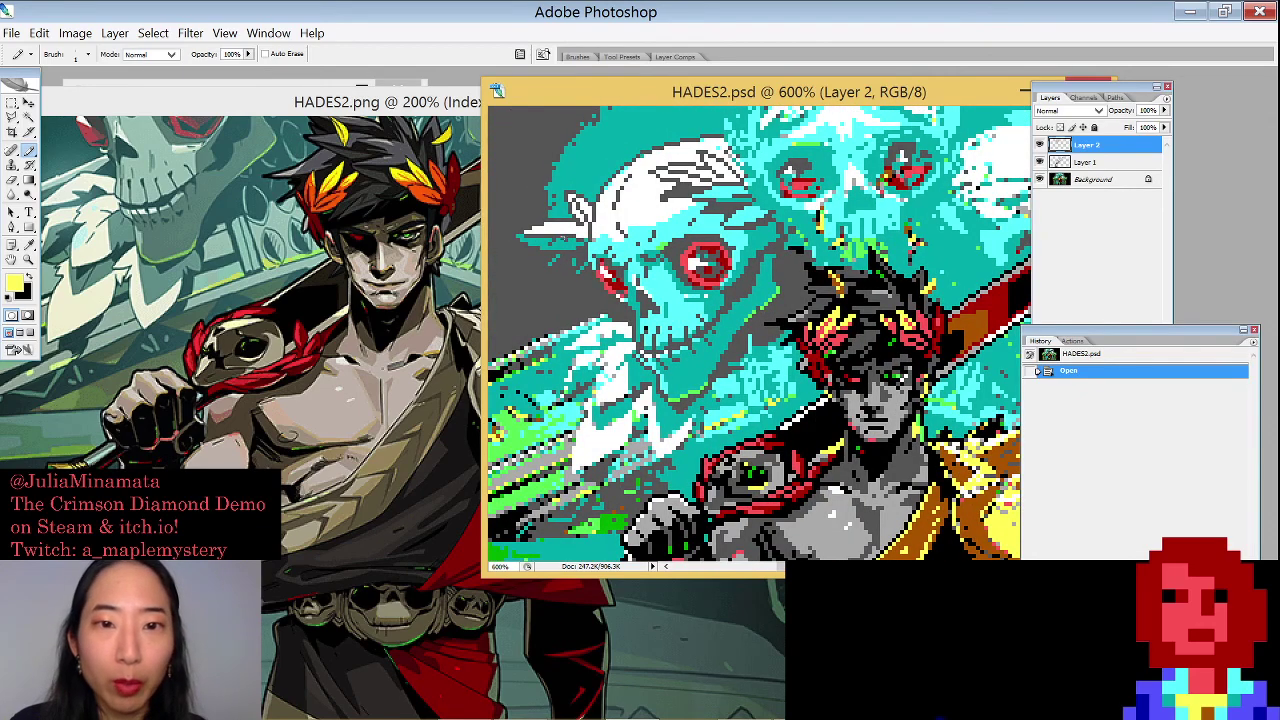
left_click_drag(512, 205, 572, 158)
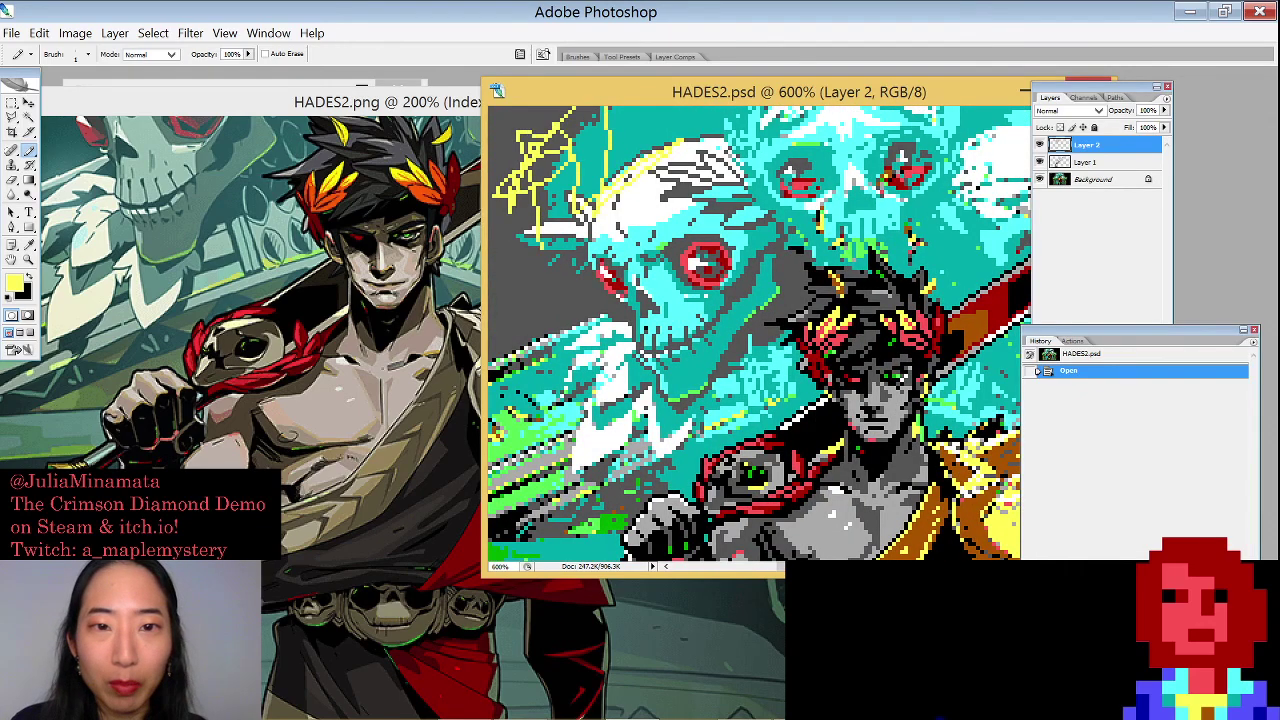
left_click_drag(541, 248, 810, 390)
key("ctrl+z")
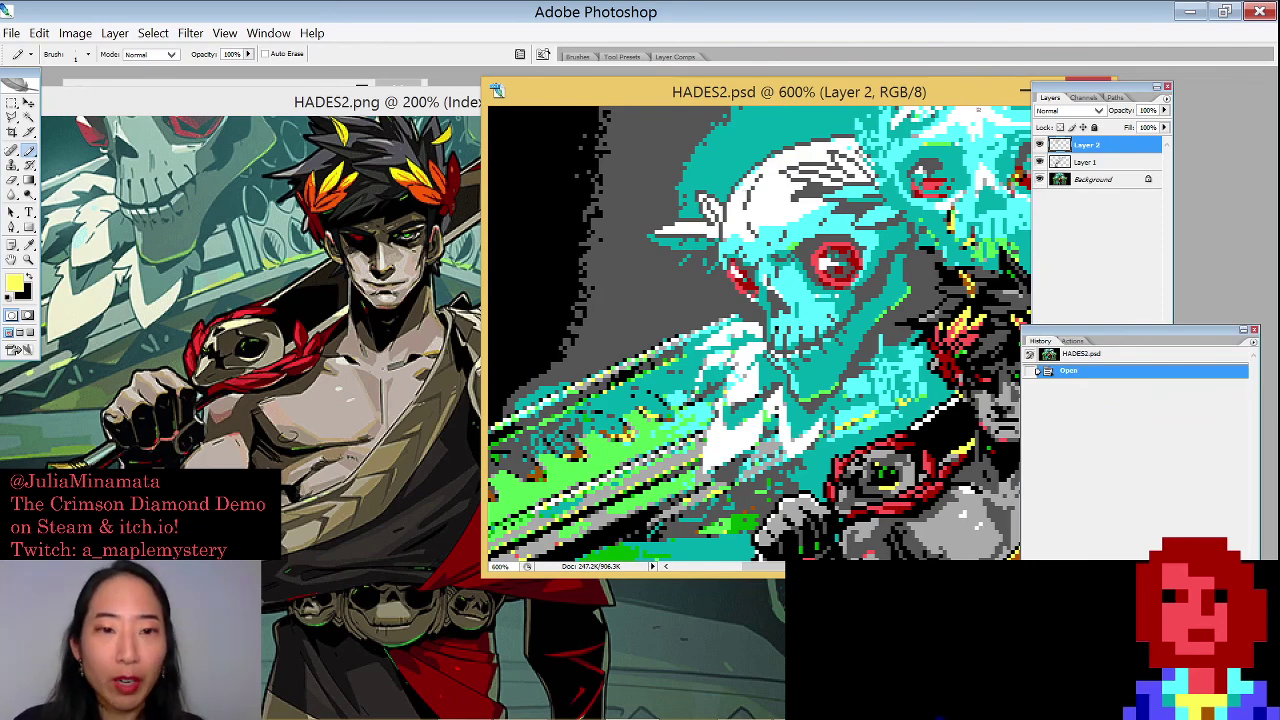
Bring HADES2.png to the front and resize it to 50 percent using Nearest Neighbor resampling
double_click(390, 104)
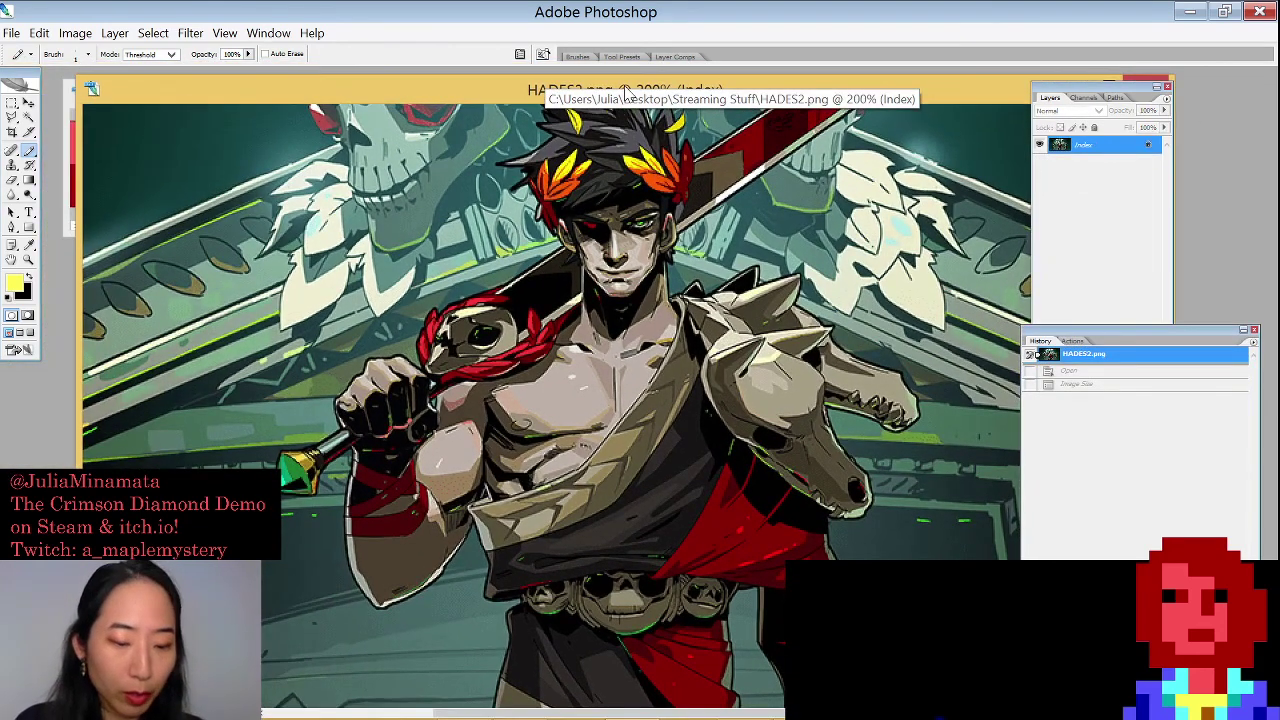
key("ctrl+alt+i")
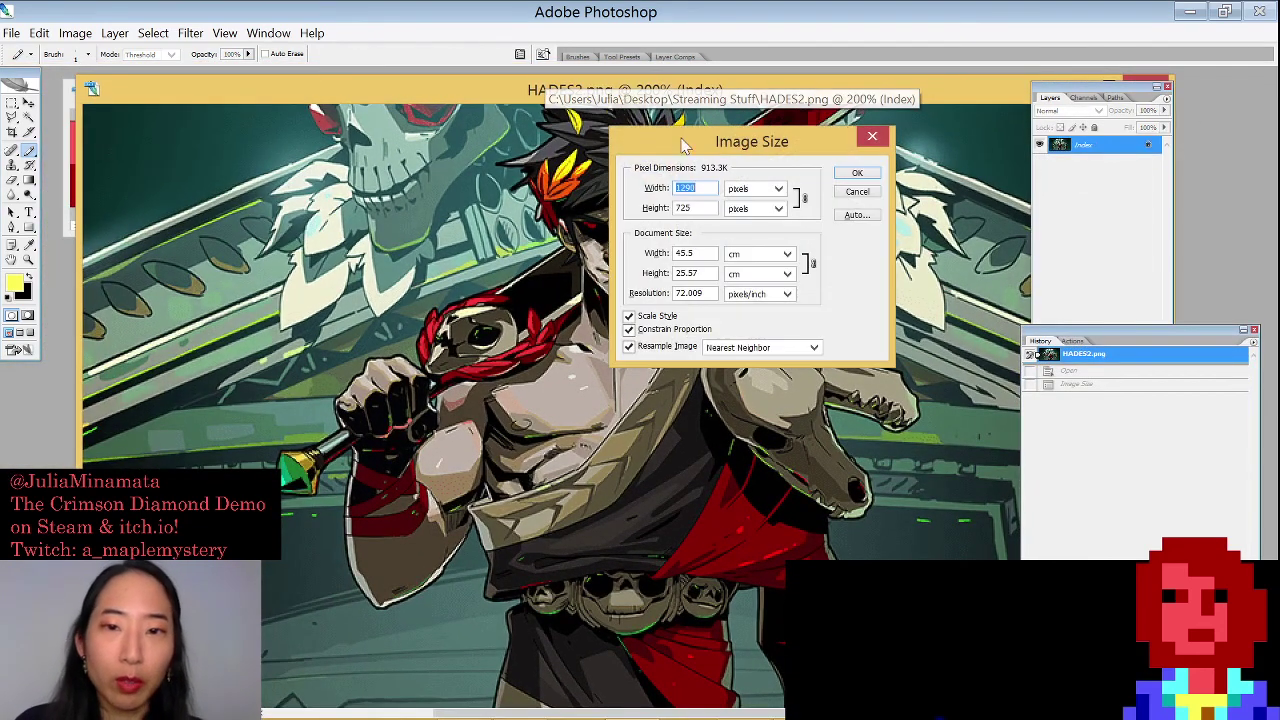
left_click(760, 193)
left_click(733, 197)
key("shift+Tab")
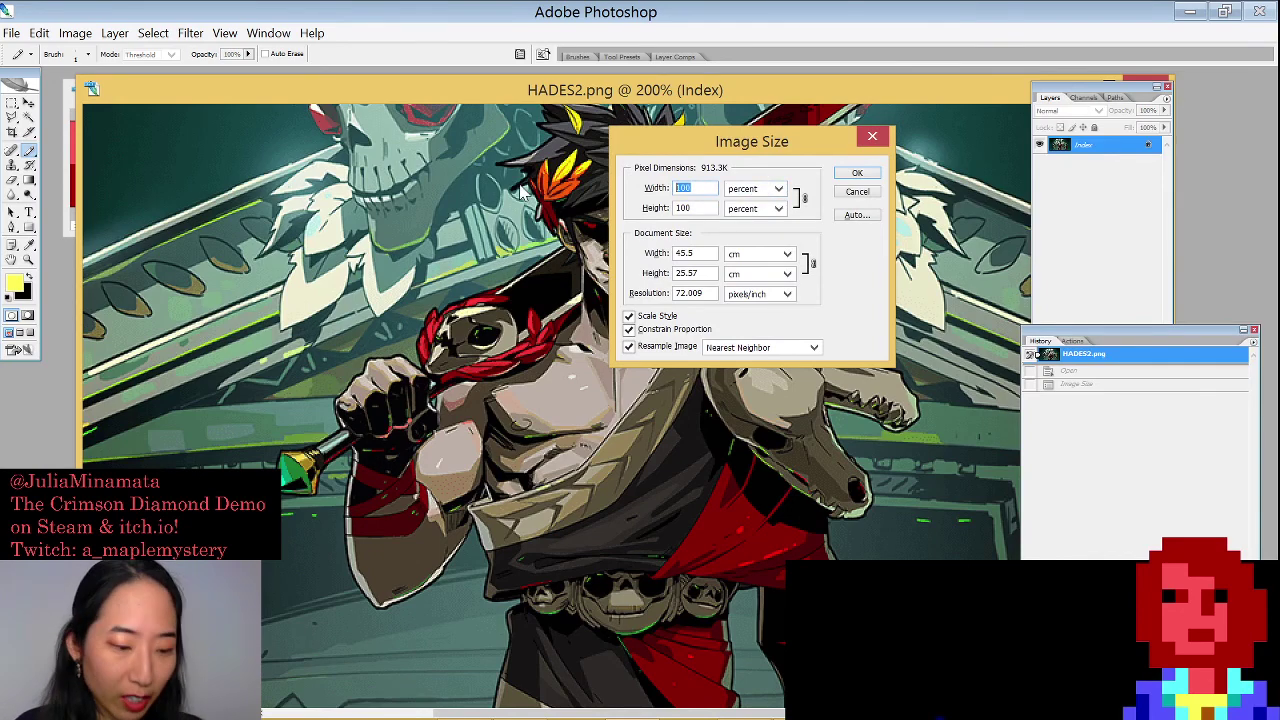
type("50")
key("Return")
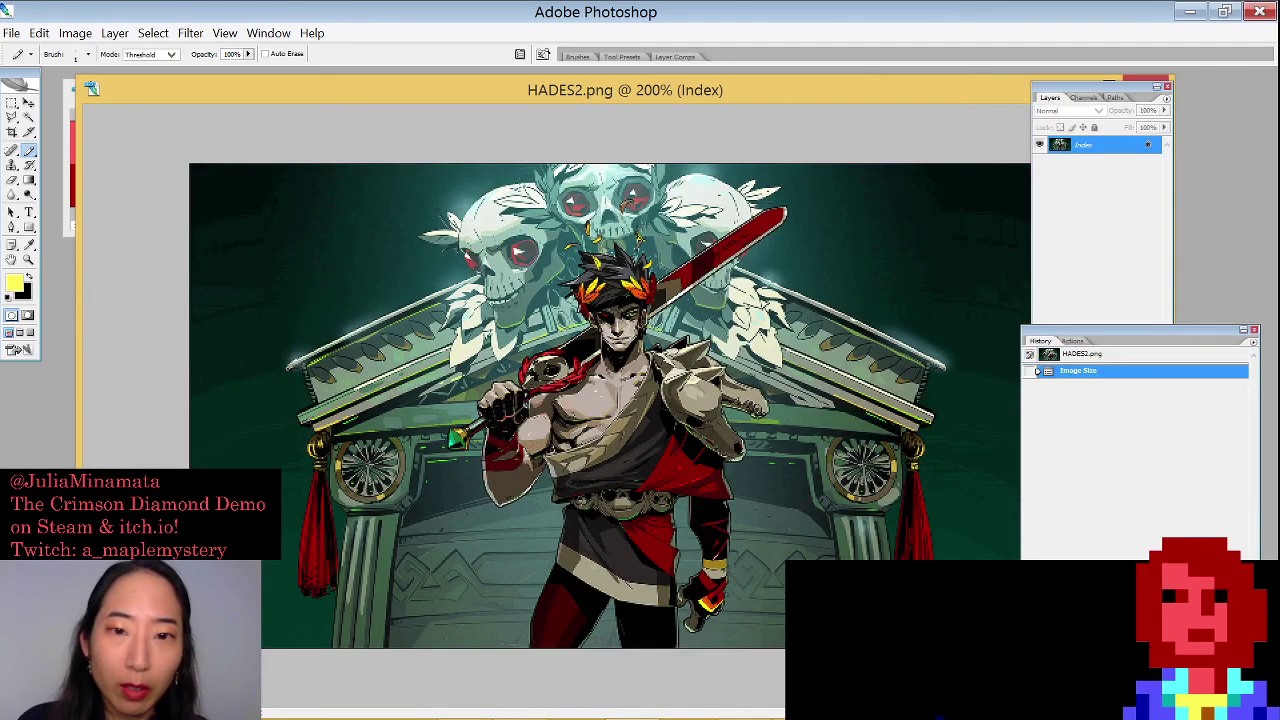
Convert the reduced HADES2.png from Indexed Color to RGB Color mode
key("ctrl+plus")
key("ctrl+plus")
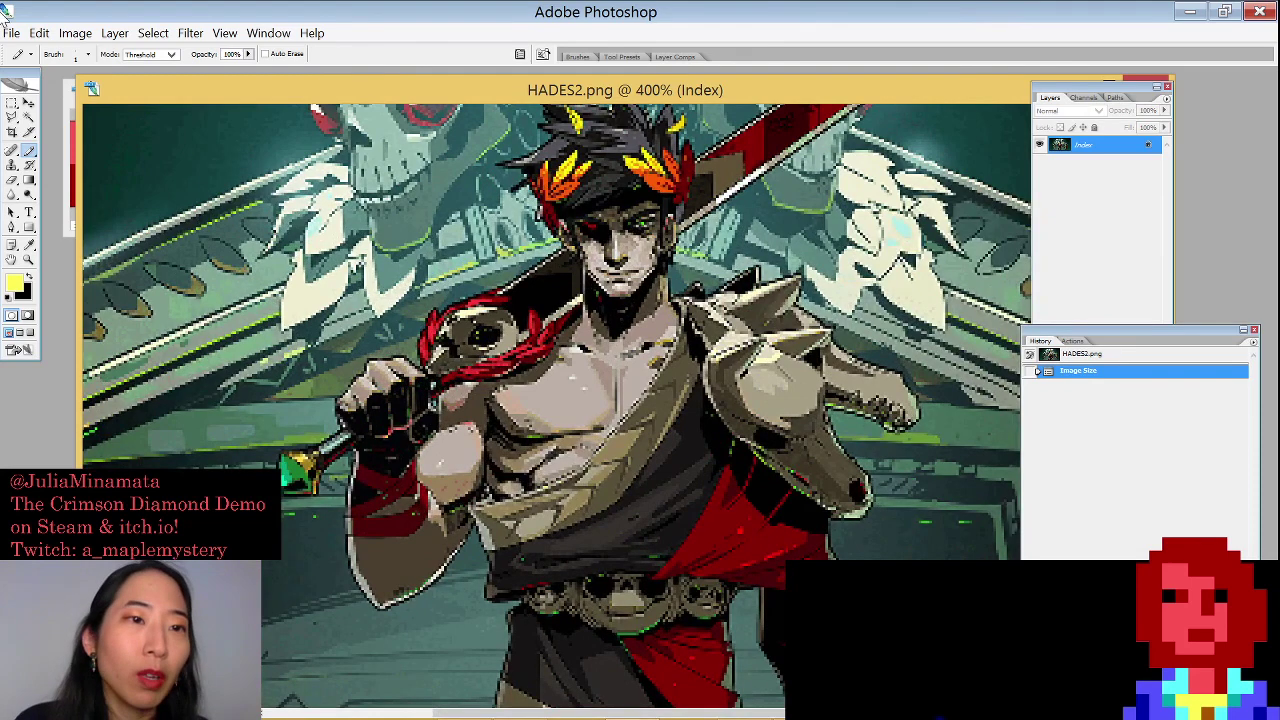
left_click(75, 33)
mouse_move(95, 52)
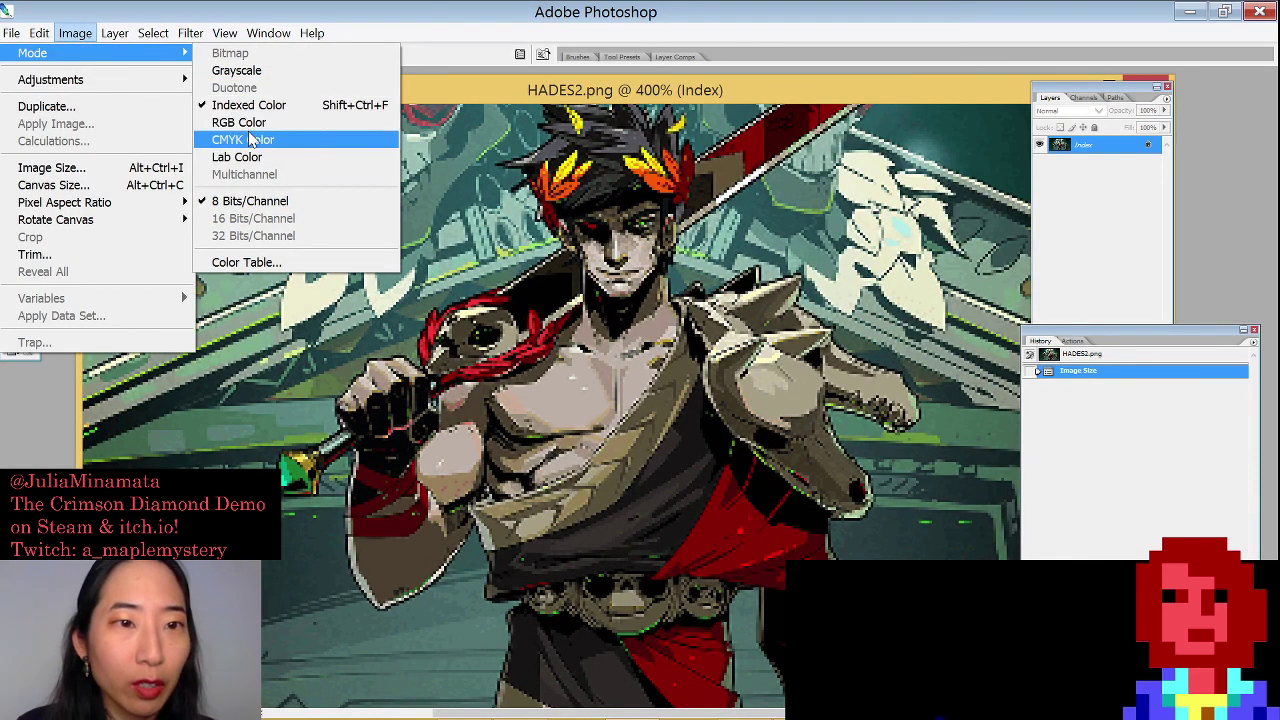
left_click(245, 123)
Try converting HADES2.png to Indexed Color with the Previous 16-color palette and no dither, and undo the conversion
left_click(75, 33)
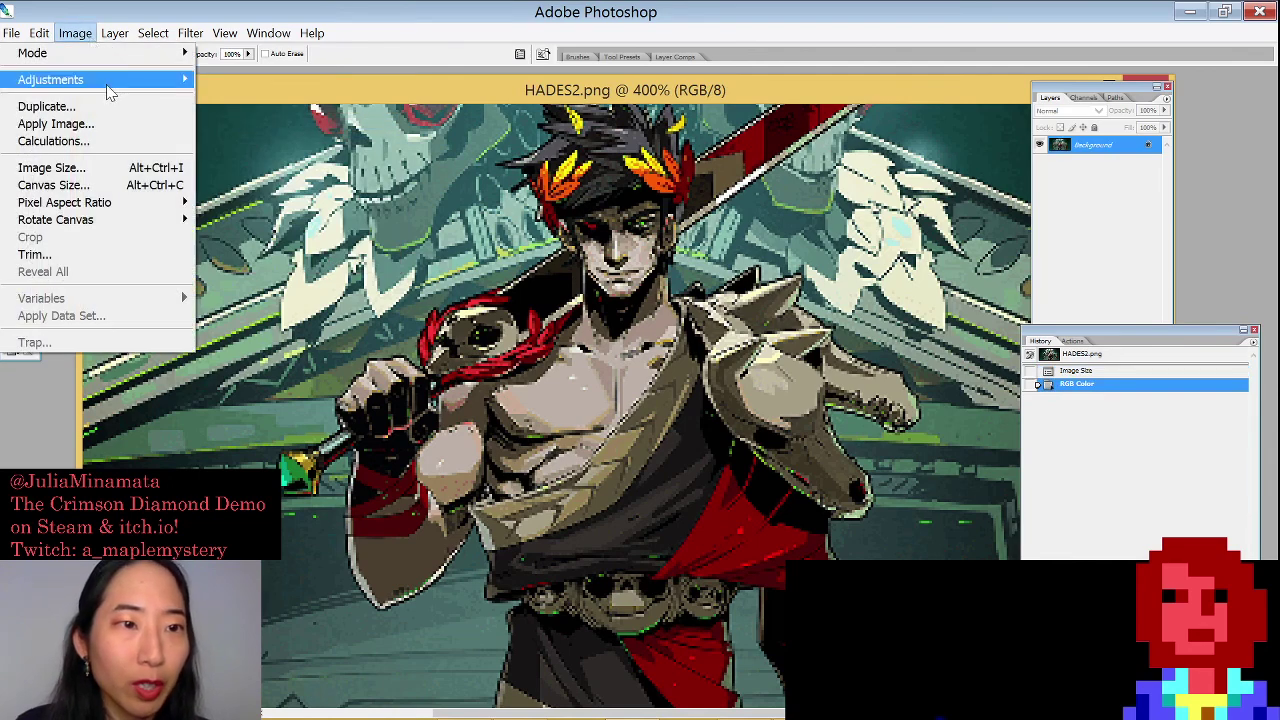
mouse_move(98, 53)
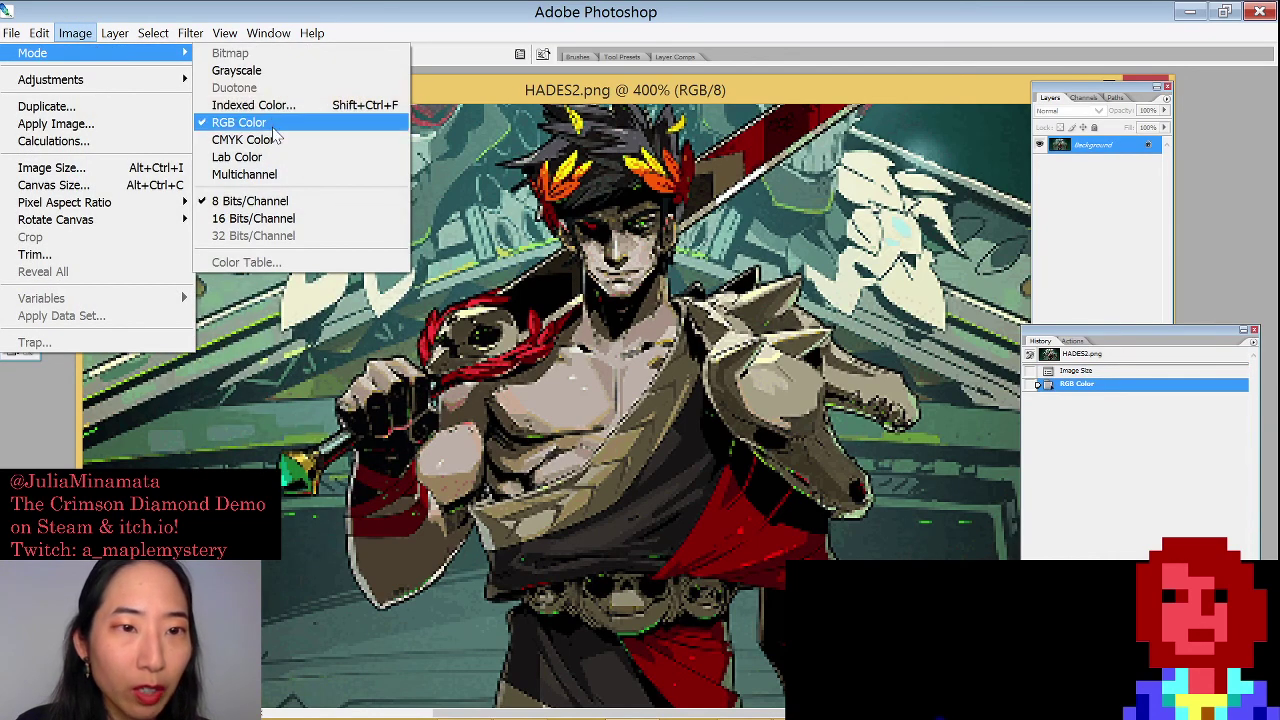
left_click(250, 105)
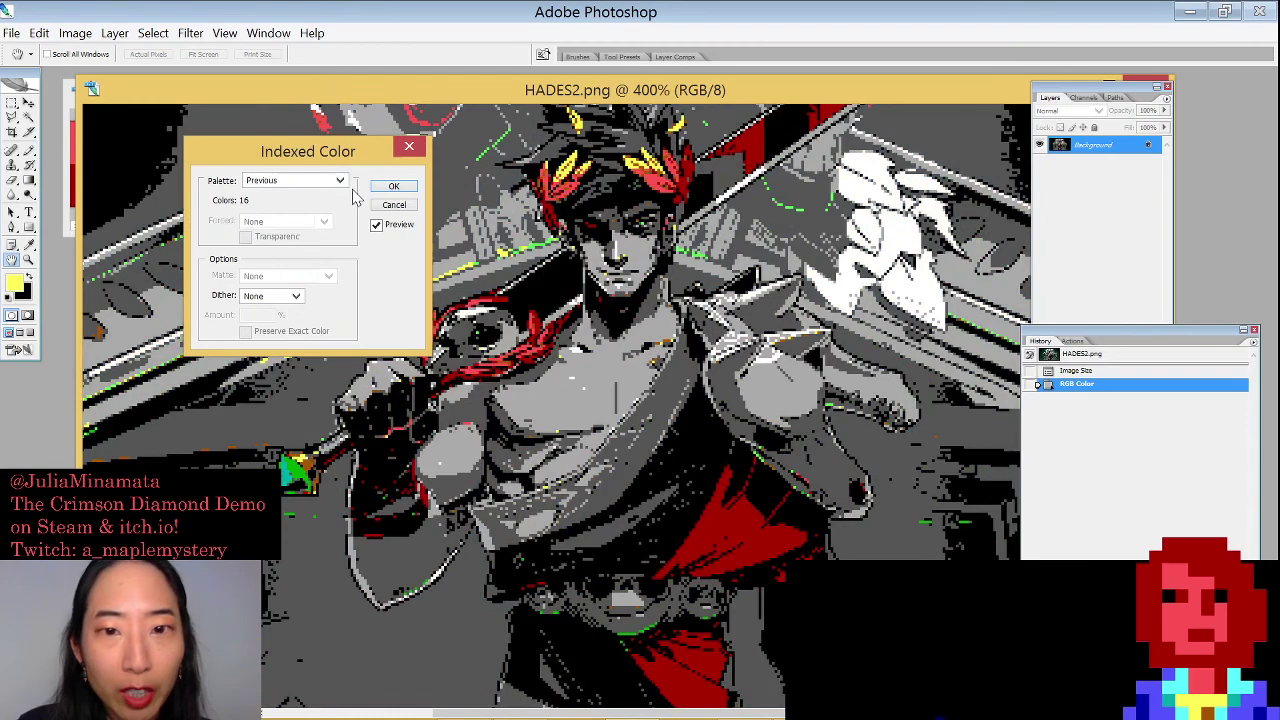
scroll(665, 280, "up", 3)
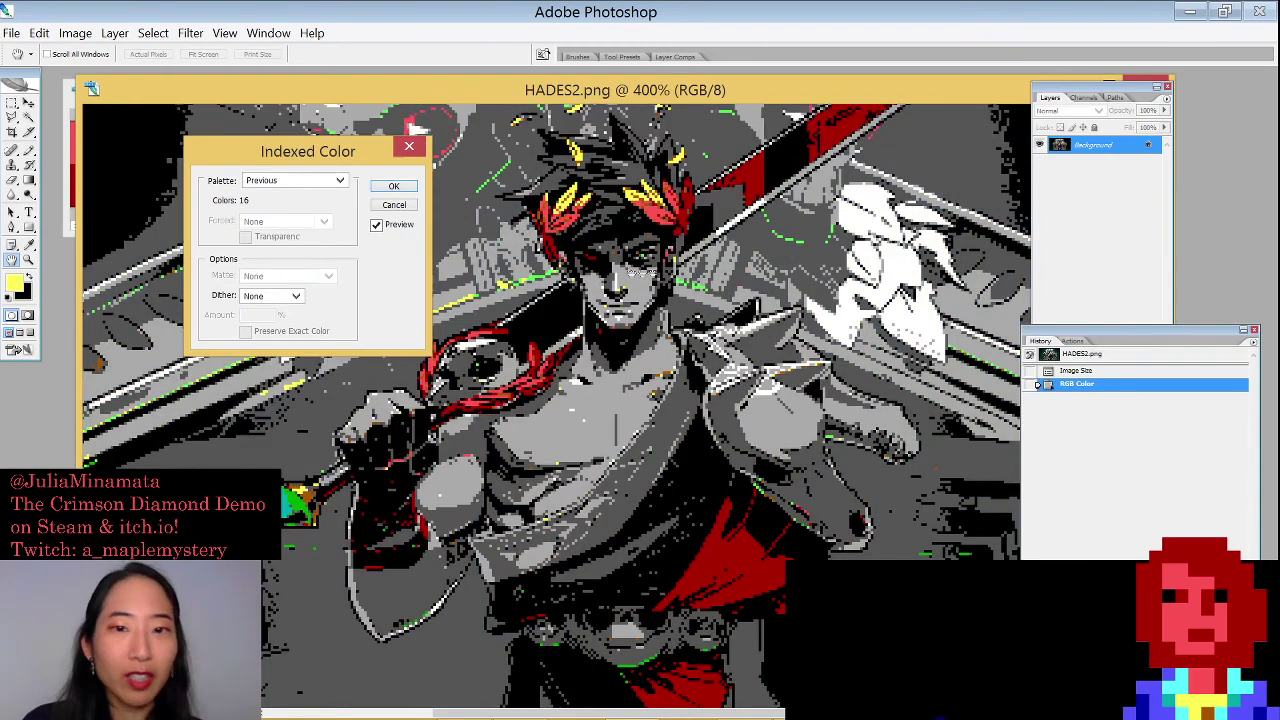
left_click(394, 187)
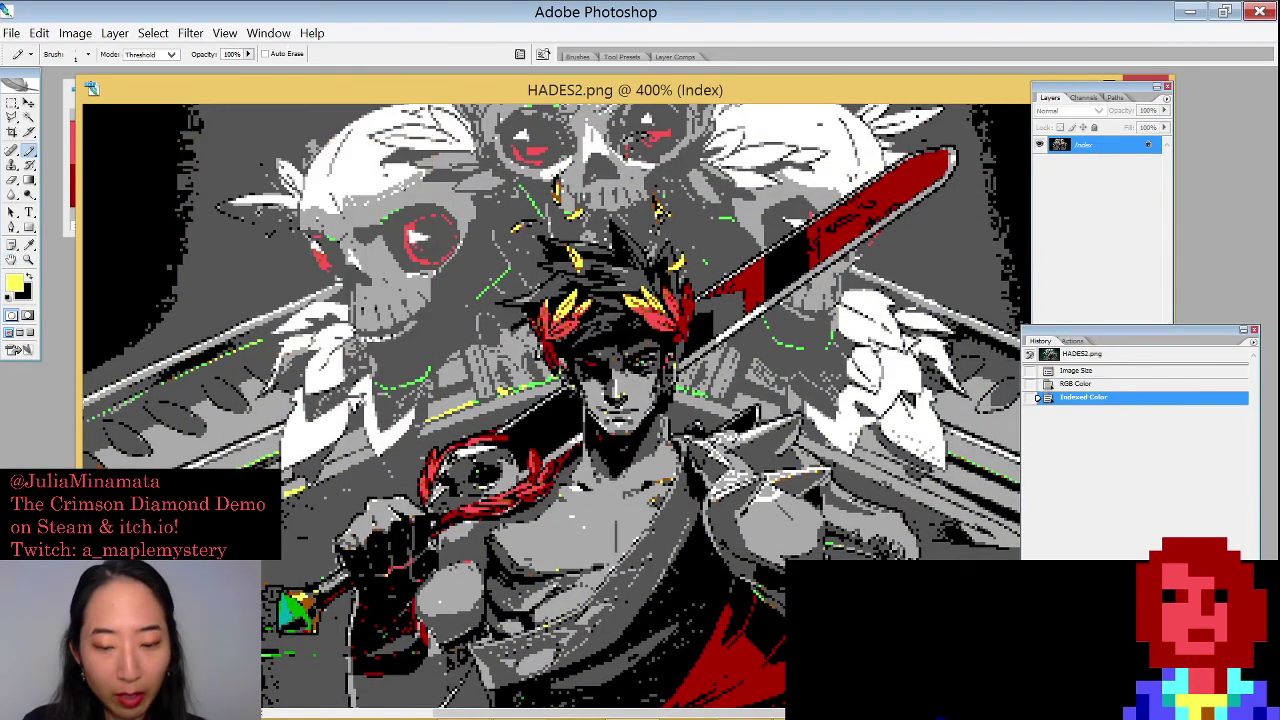
key("ctrl+minus")
key("ctrl+minus")
key("ctrl+plus")
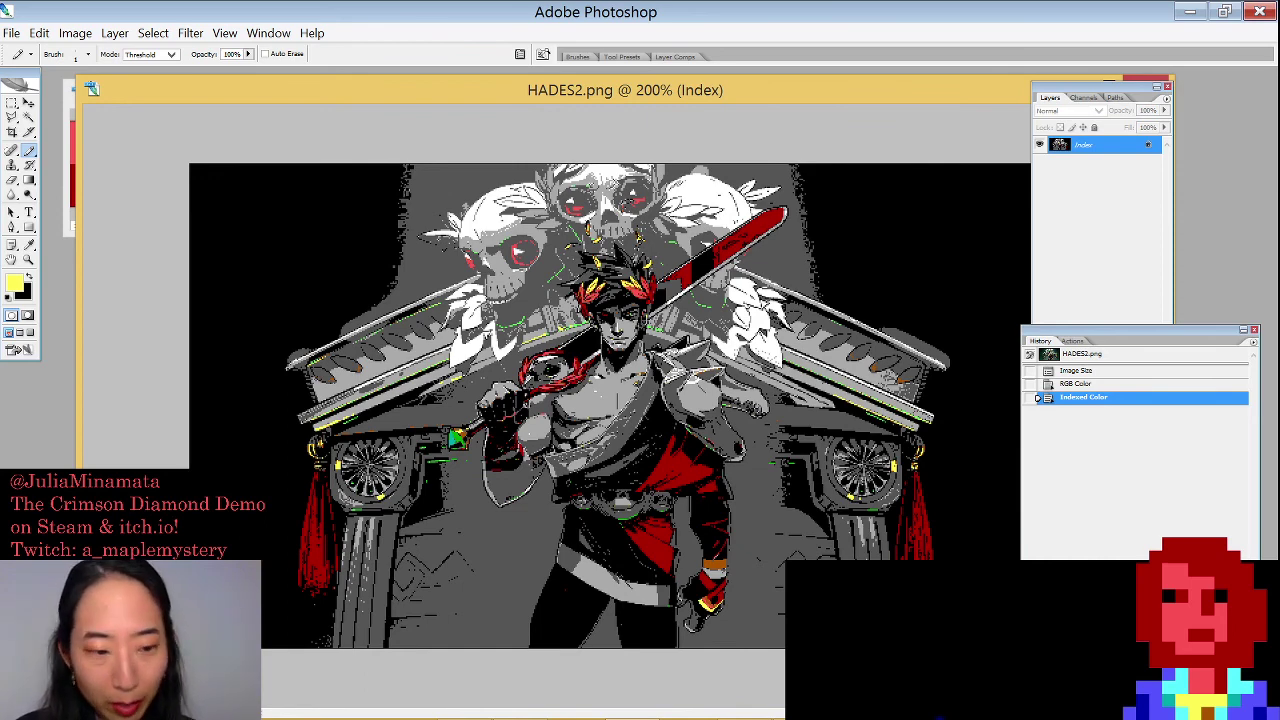
key("ctrl+z")
Raise the saturation of HADES2.png to +76 with a Hue/Saturation adjustment
key("ctrl+u")
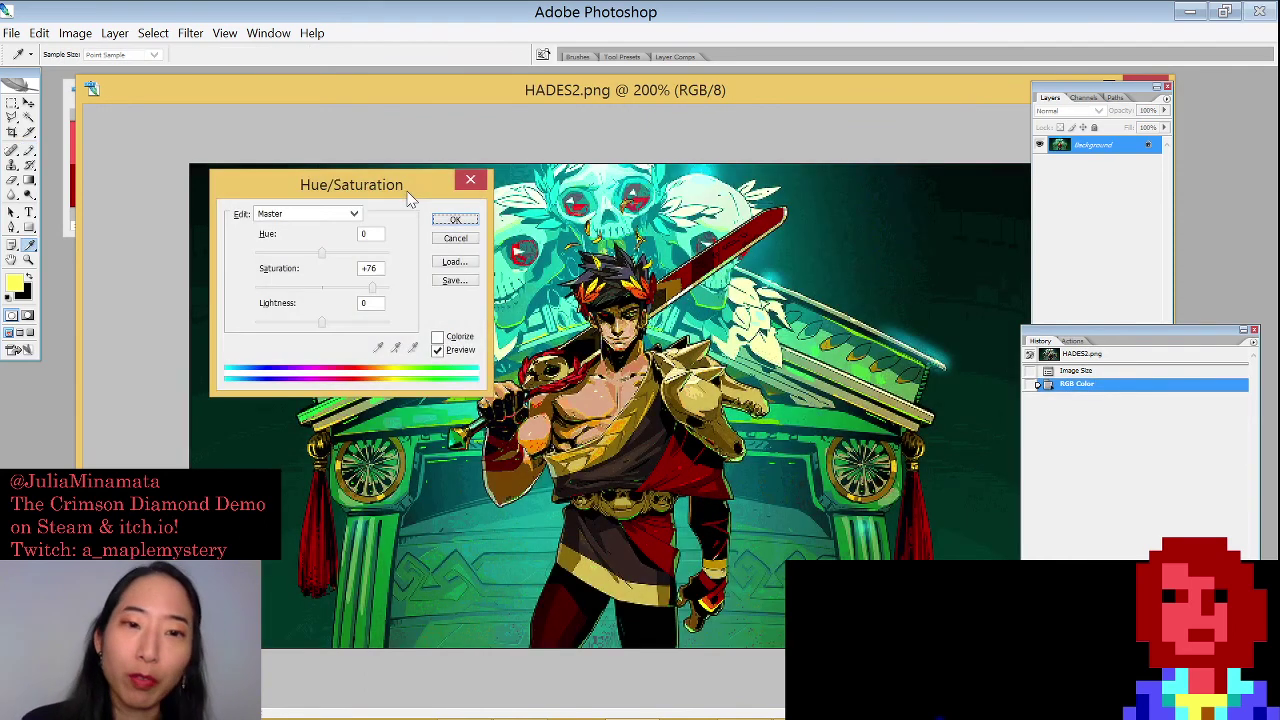
left_click_drag(340, 184, 201, 150)
left_click(316, 186)
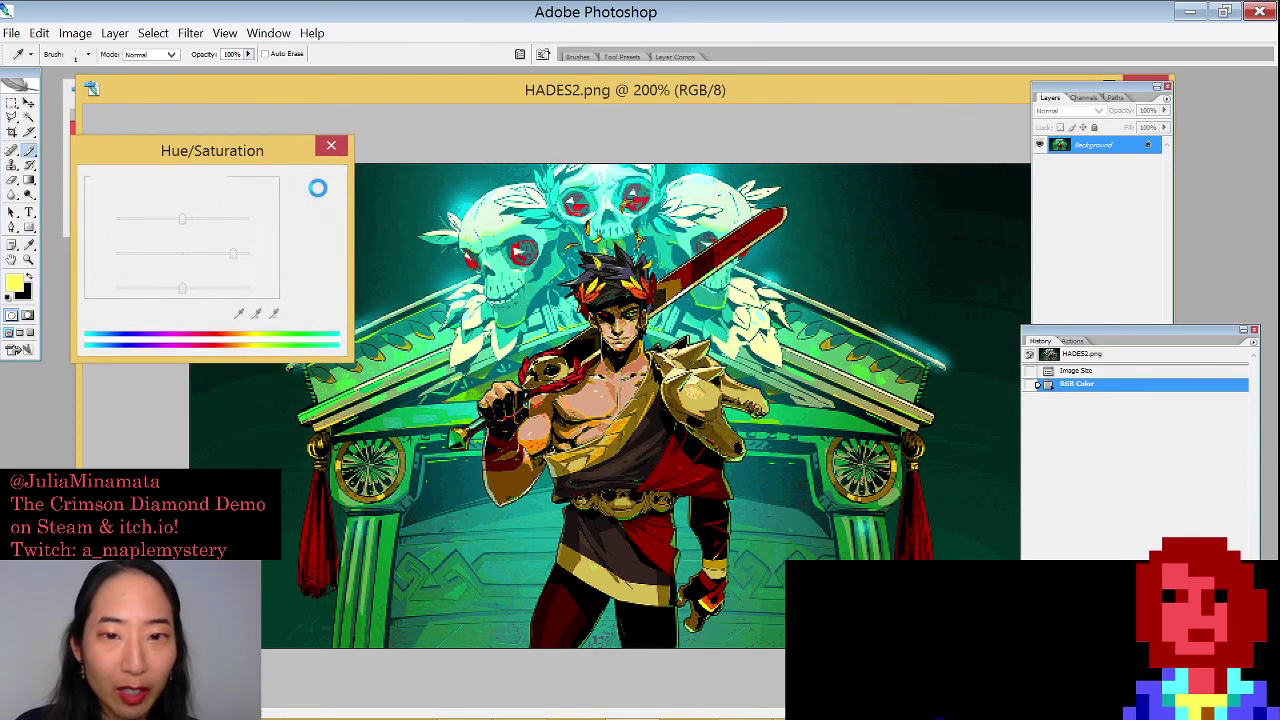
Convert the saturated HADES2.png to Indexed Color using the EGA palette colors
left_click(75, 33)
mouse_move(80, 57)
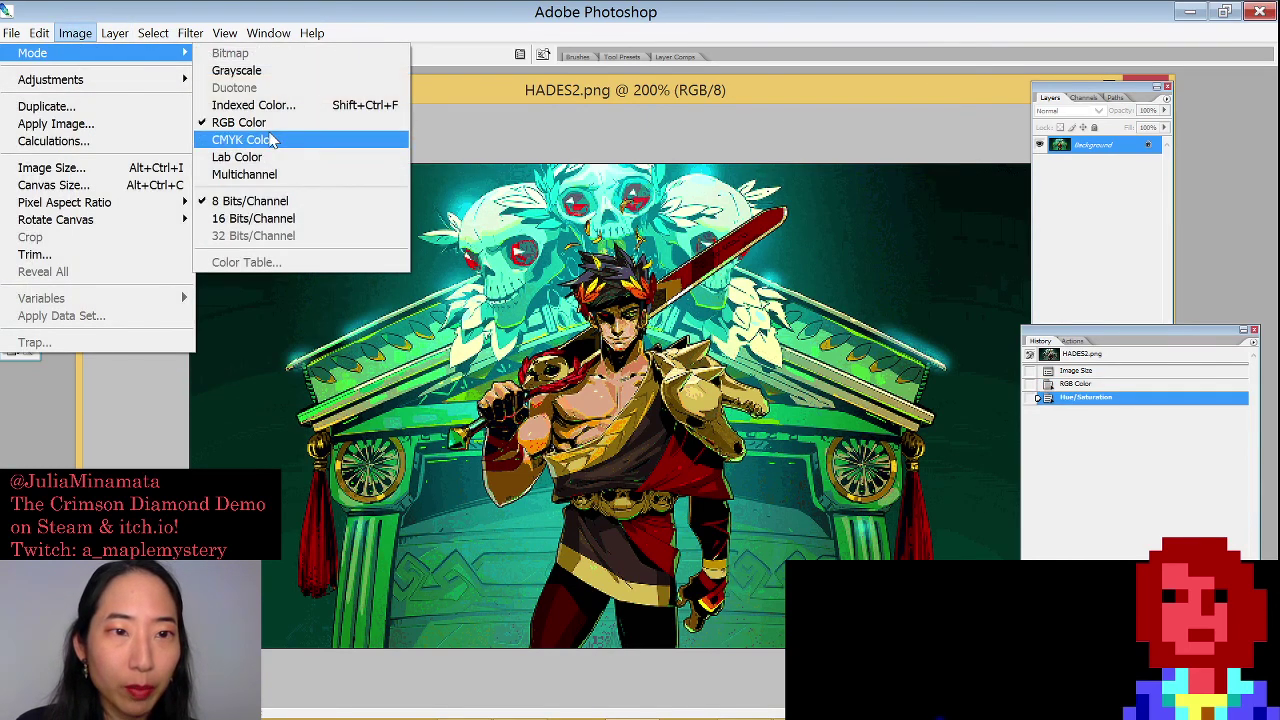
left_click(238, 122)
left_click(78, 33)
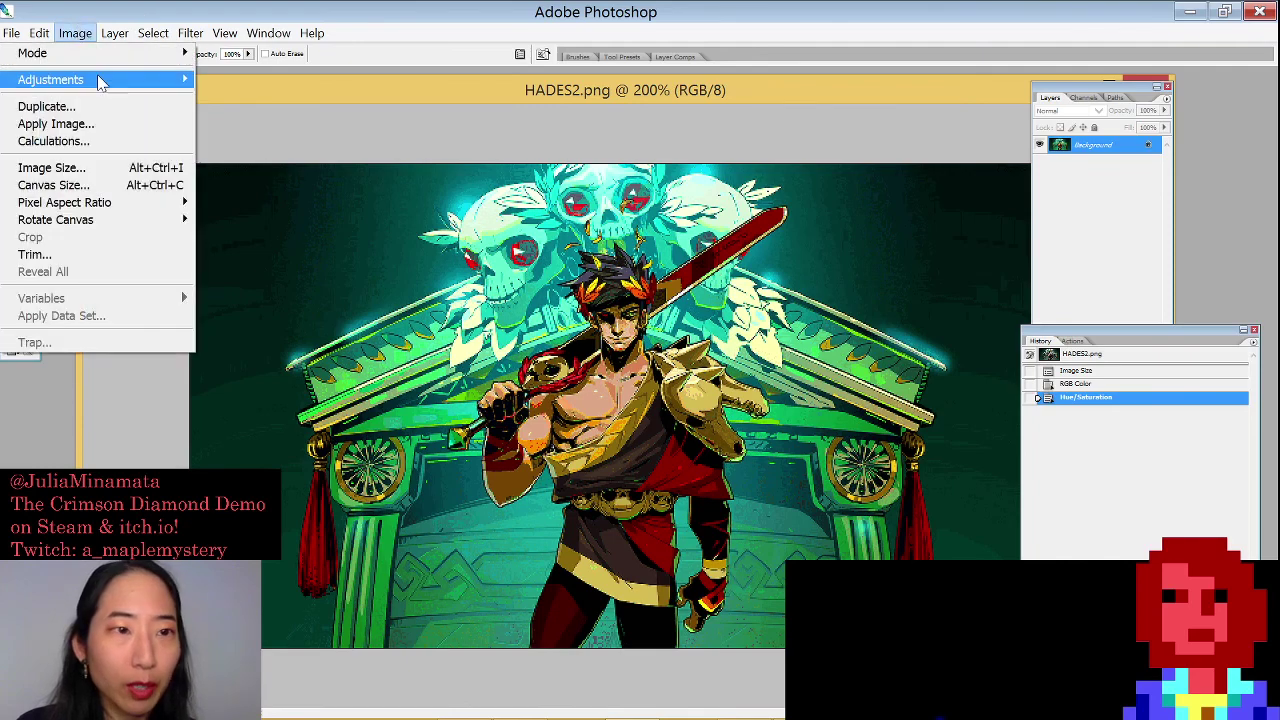
mouse_move(90, 79)
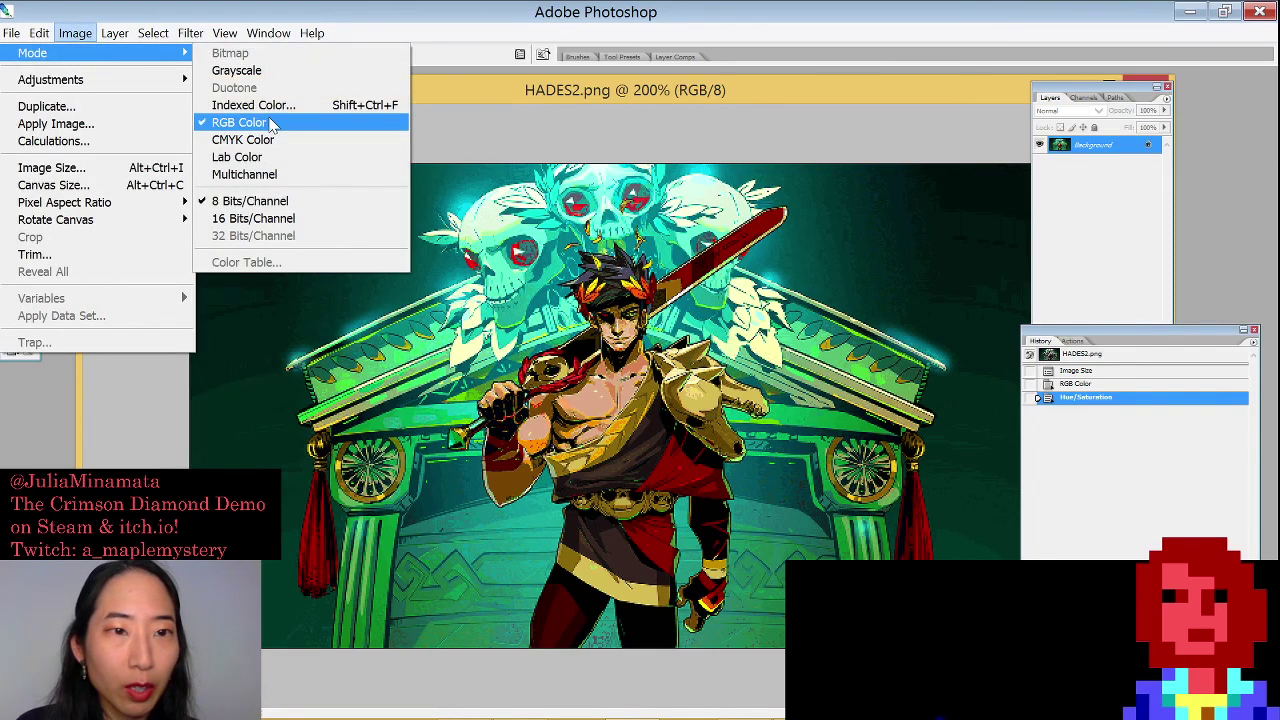
left_click(252, 105)
left_click_drag(332, 163, 131, 146)
left_click(194, 170)
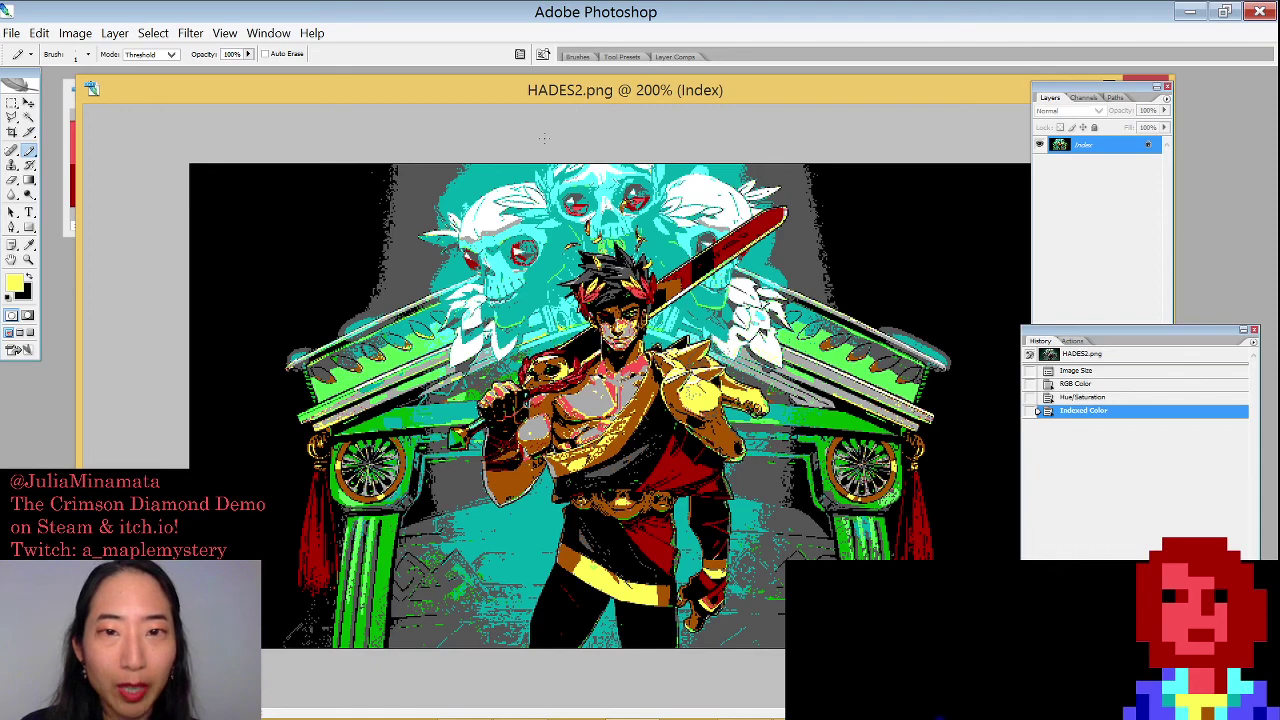
Arrange the HADES2.png and HADES2.psd windows side by side to compare the two EGA versions
double_click(565, 99)
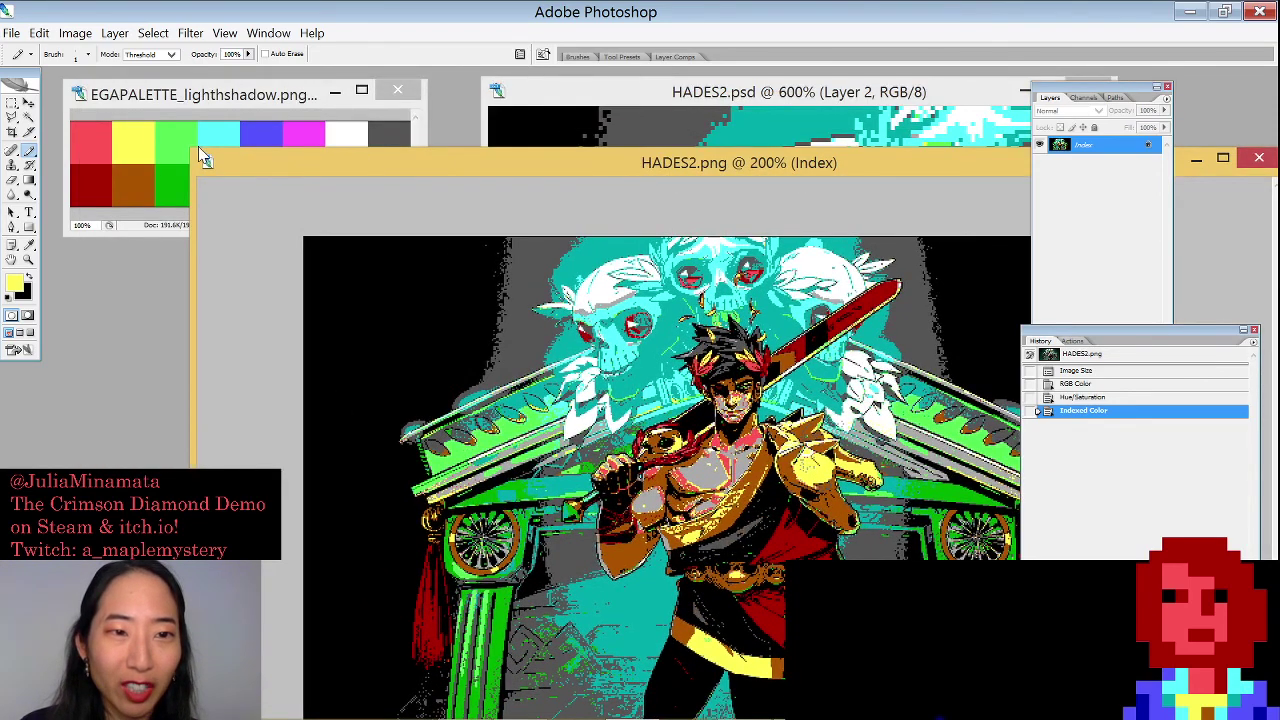
left_click_drag(321, 170, 269, 208)
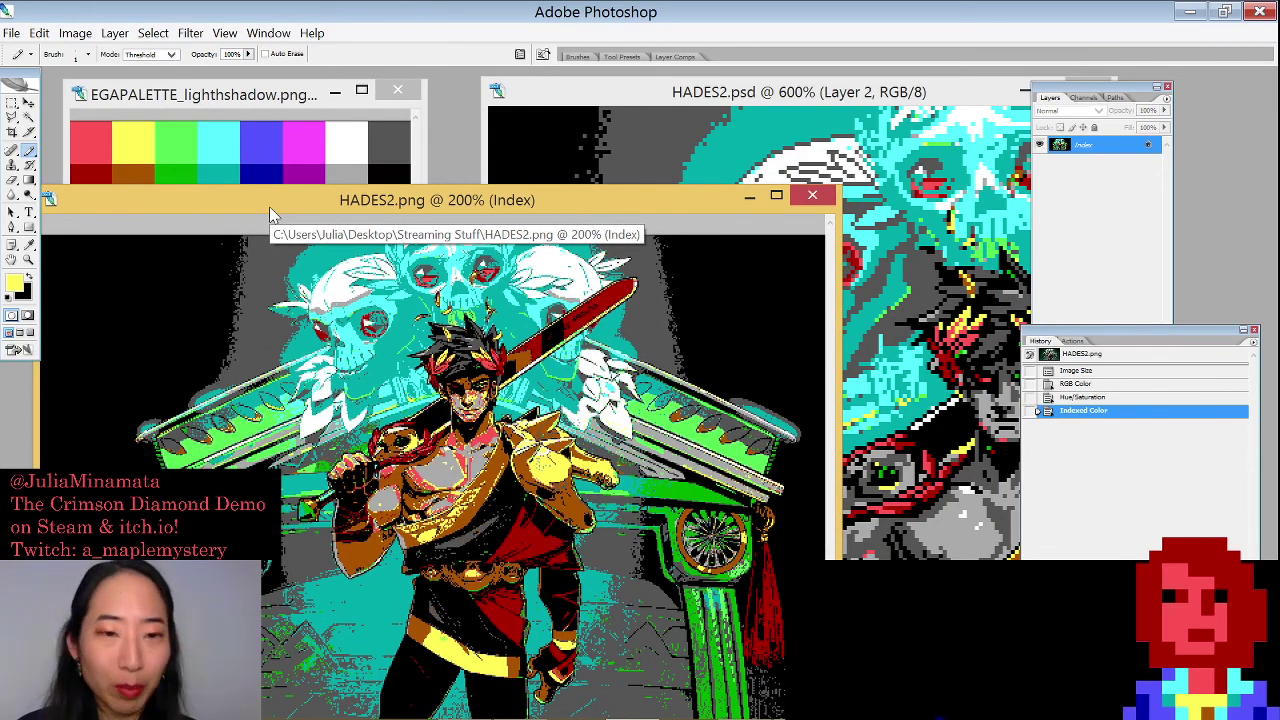
left_click_drag(661, 95, 548, 97)
left_click_drag(250, 200, 250, 156)
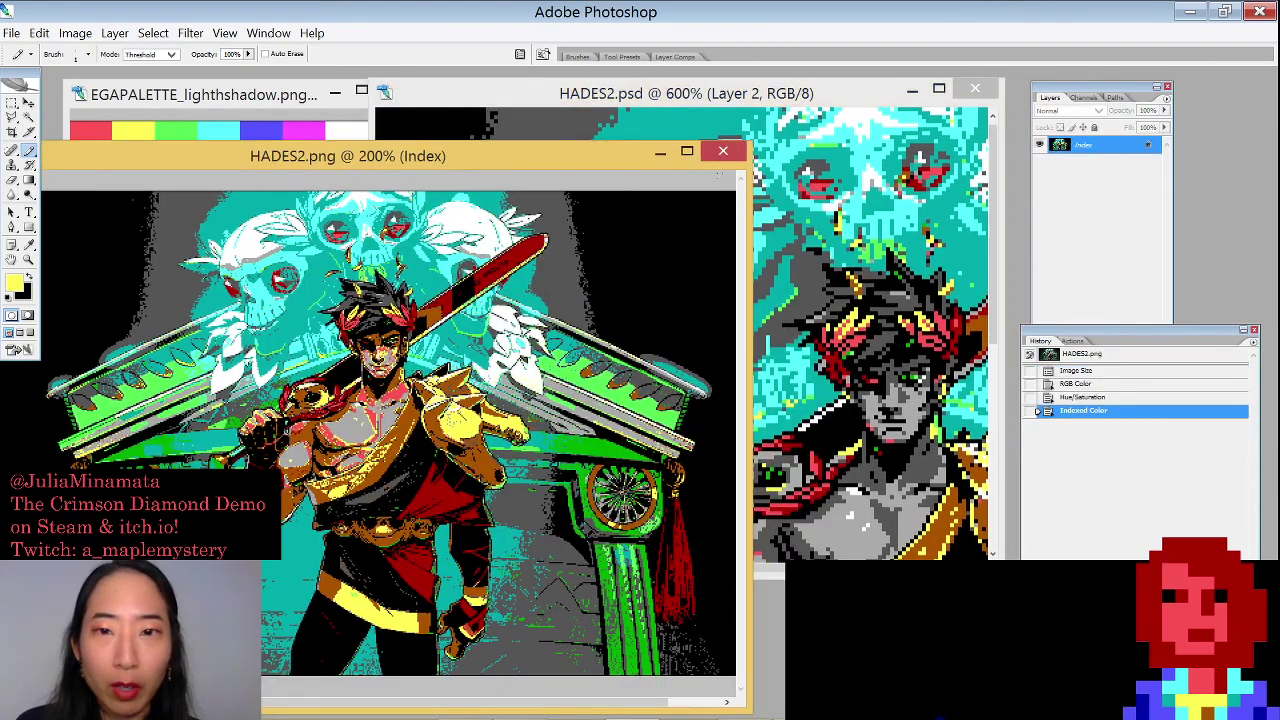
Close HADES2.png without saving its changes and move the HADES2.psd window partly over the EGA palette image
left_click(720, 152)
left_click(636, 284)
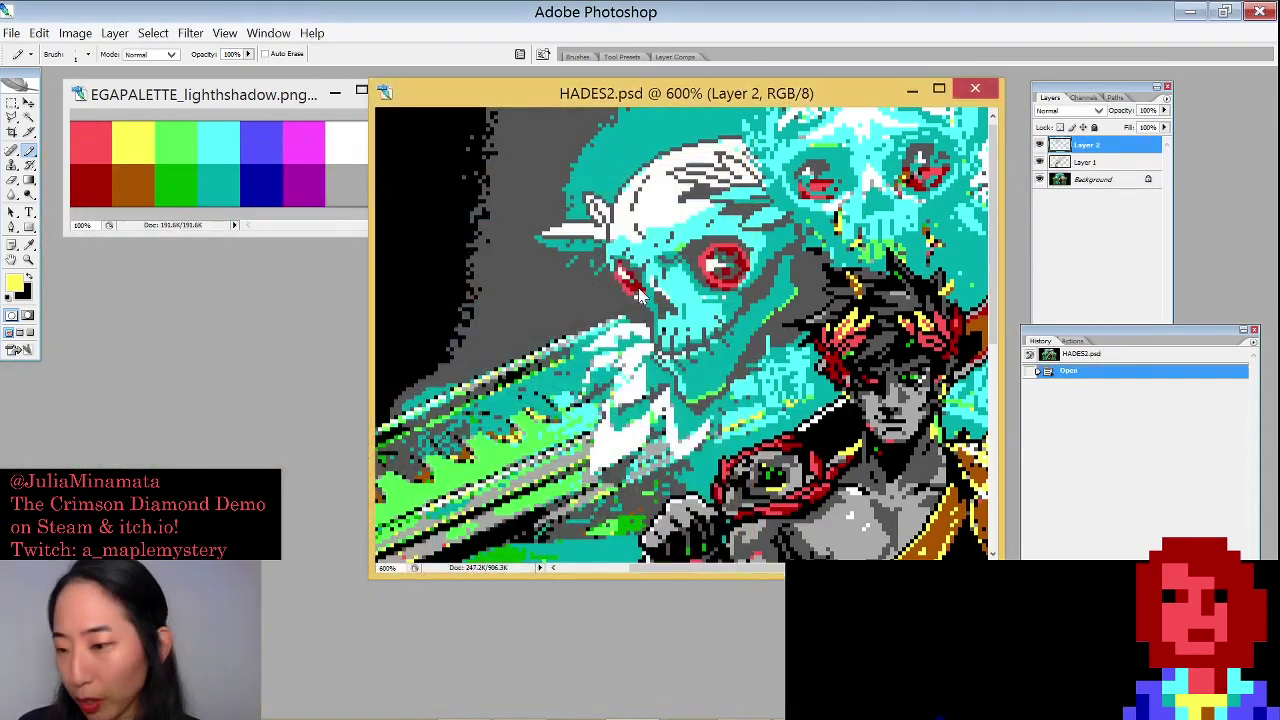
left_click_drag(700, 93, 500, 100)
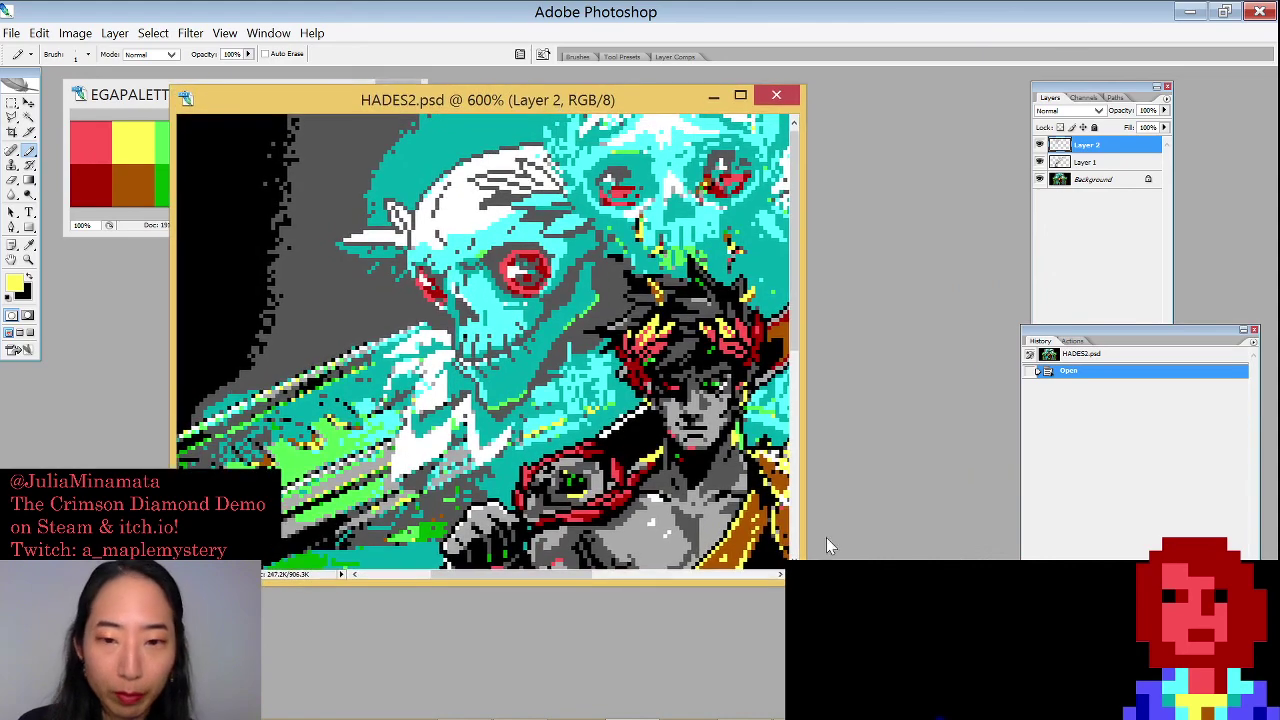
Hide Layer 2 and Layer 1 in HADES2.psd and examine the character's face on the Background layer up close
key("ctrl+minus")
key("ctrl+minus")
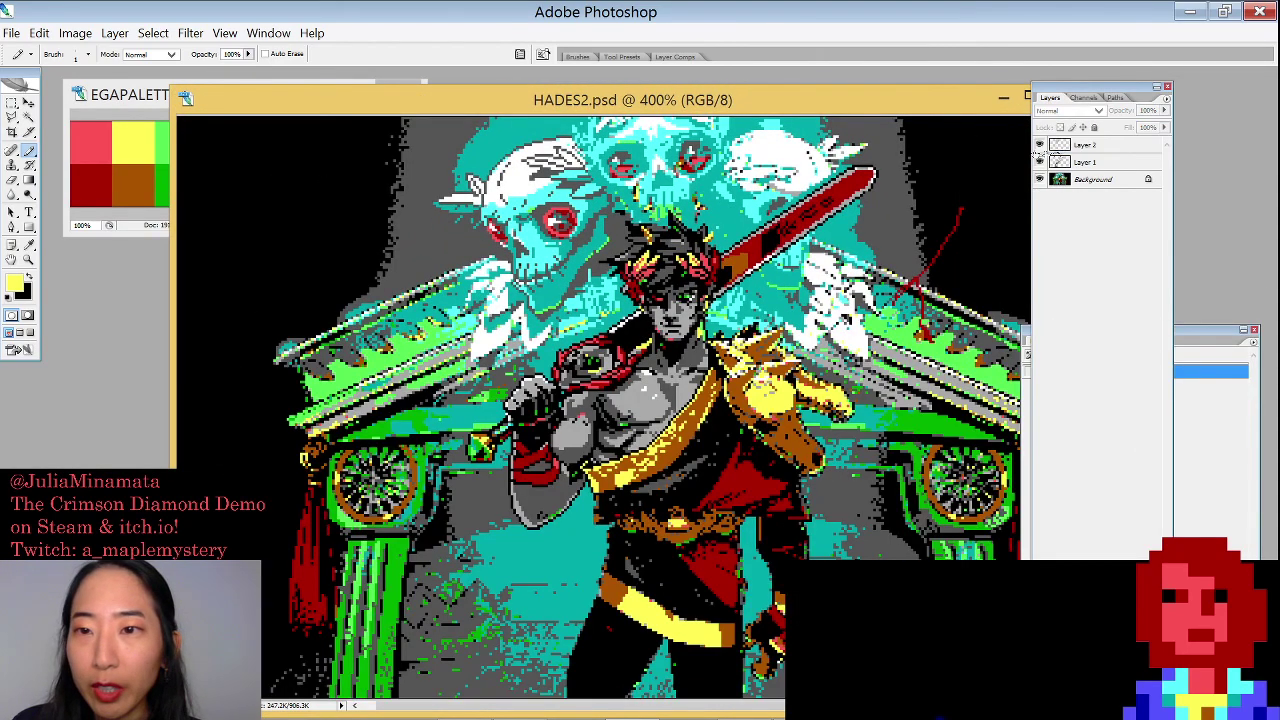
left_click(1040, 152)
left_click(1039, 145)
left_click(1085, 162)
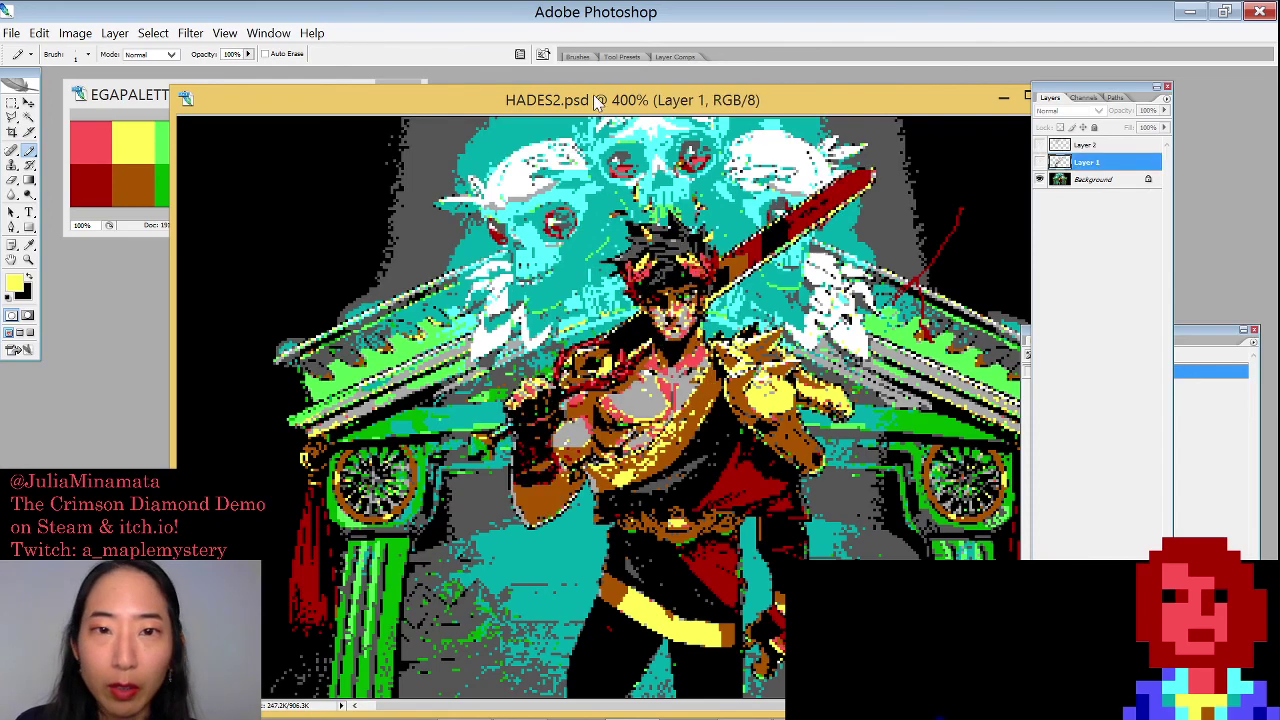
scroll(700, 456, "up", 5)
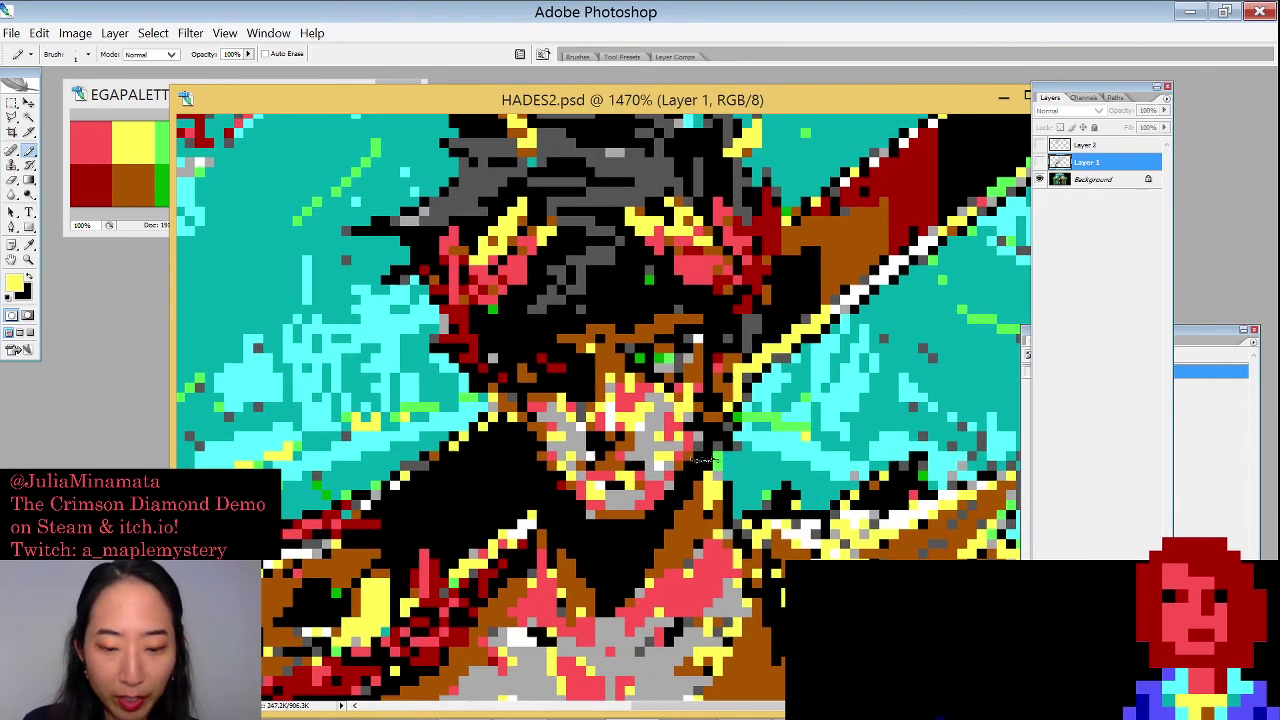
left_click_drag(538, 90, 555, 52)
Reopen the original HADES2.png from the recently used files, in front of HADES2.psd
key("ctrl+o")
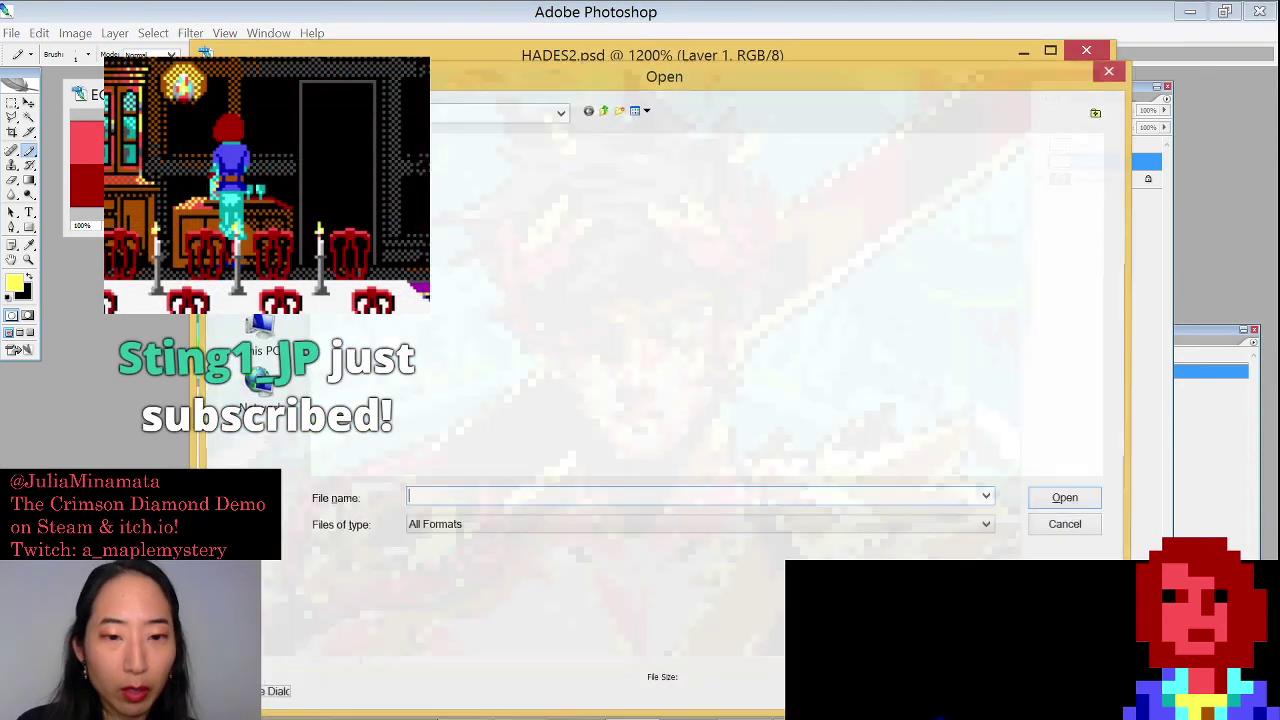
left_click(1062, 525)
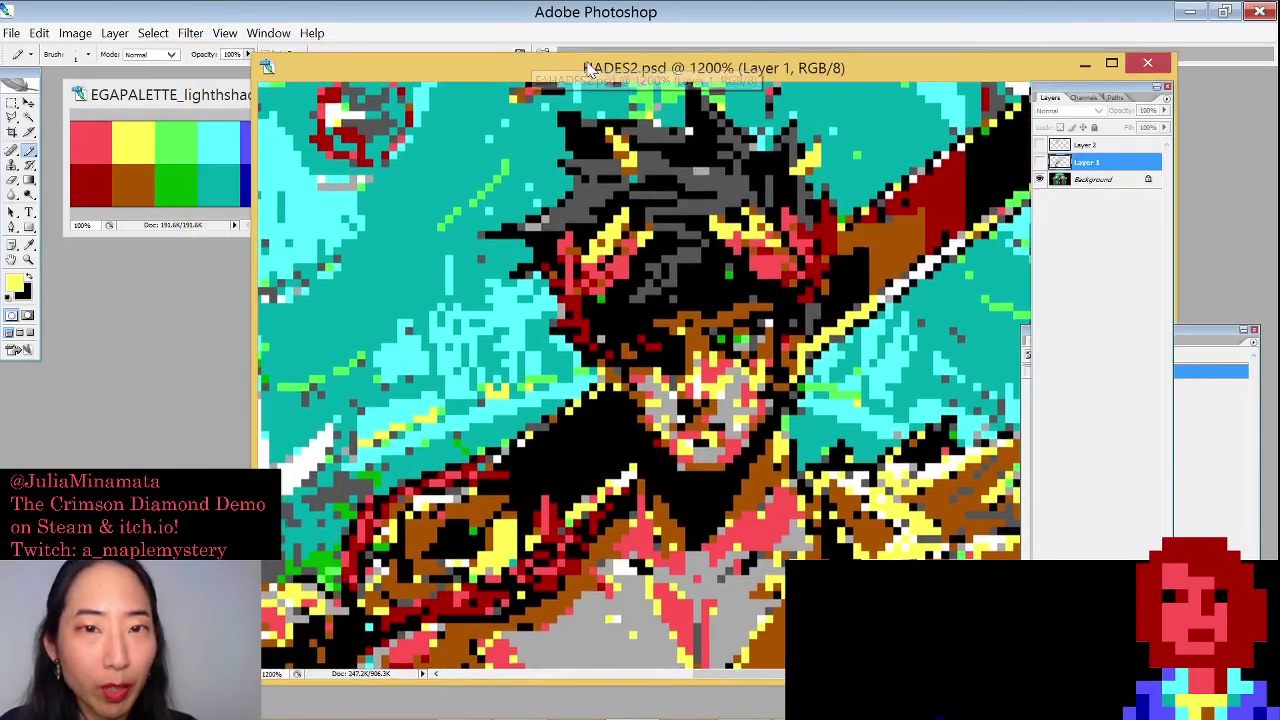
left_click_drag(524, 55, 585, 67)
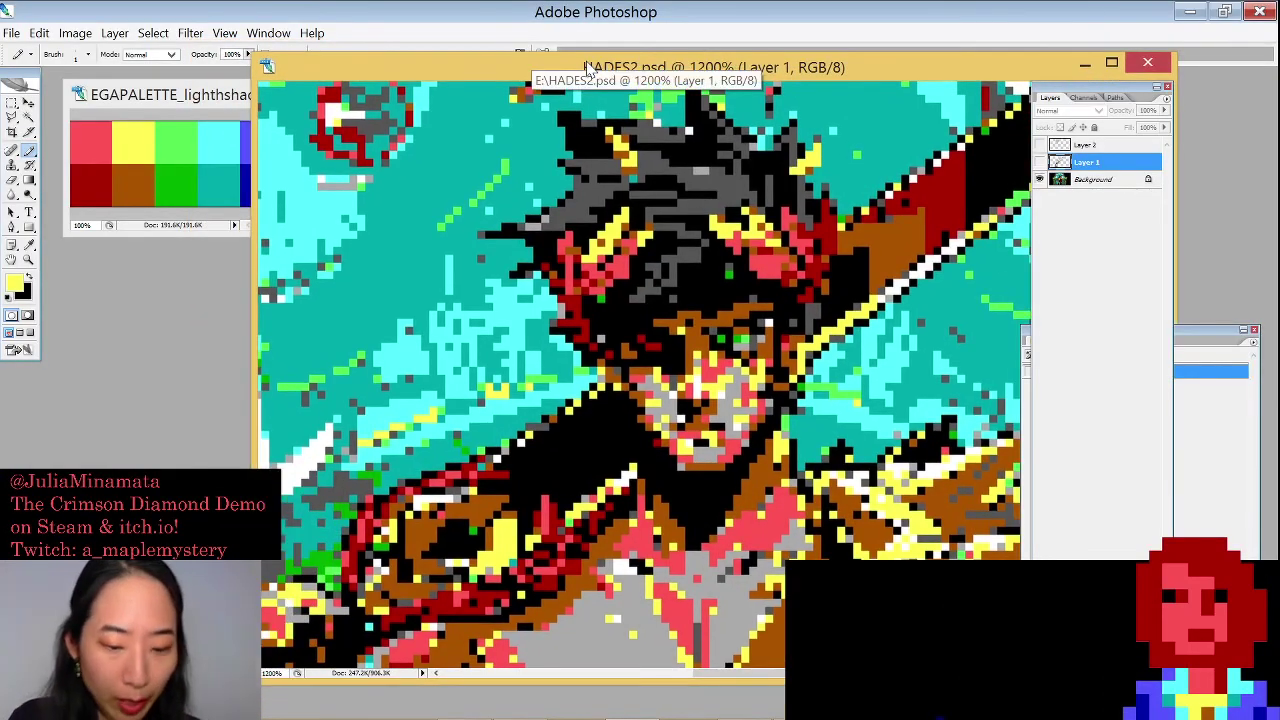
left_click(11, 33)
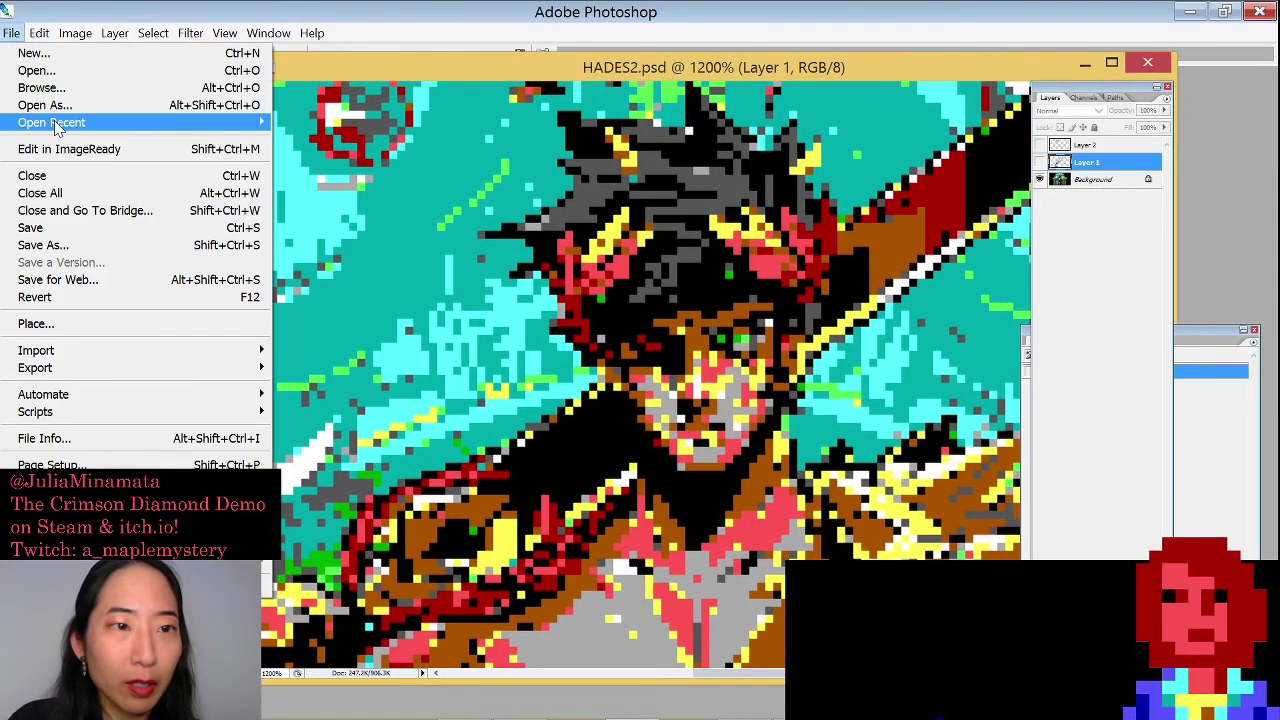
mouse_move(55, 127)
left_click(330, 122)
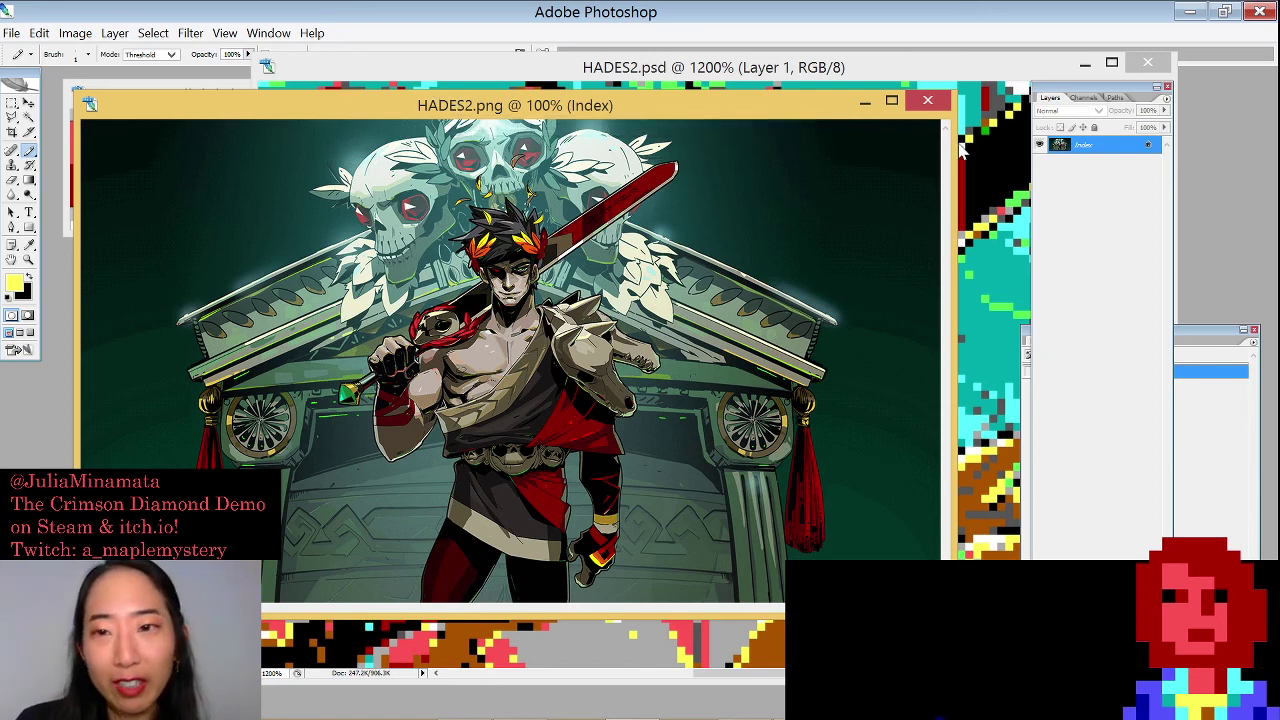
Resize the original HADES2.png window and place HADES2.psd beside it so both show the character
left_click_drag(950, 145, 788, 166)
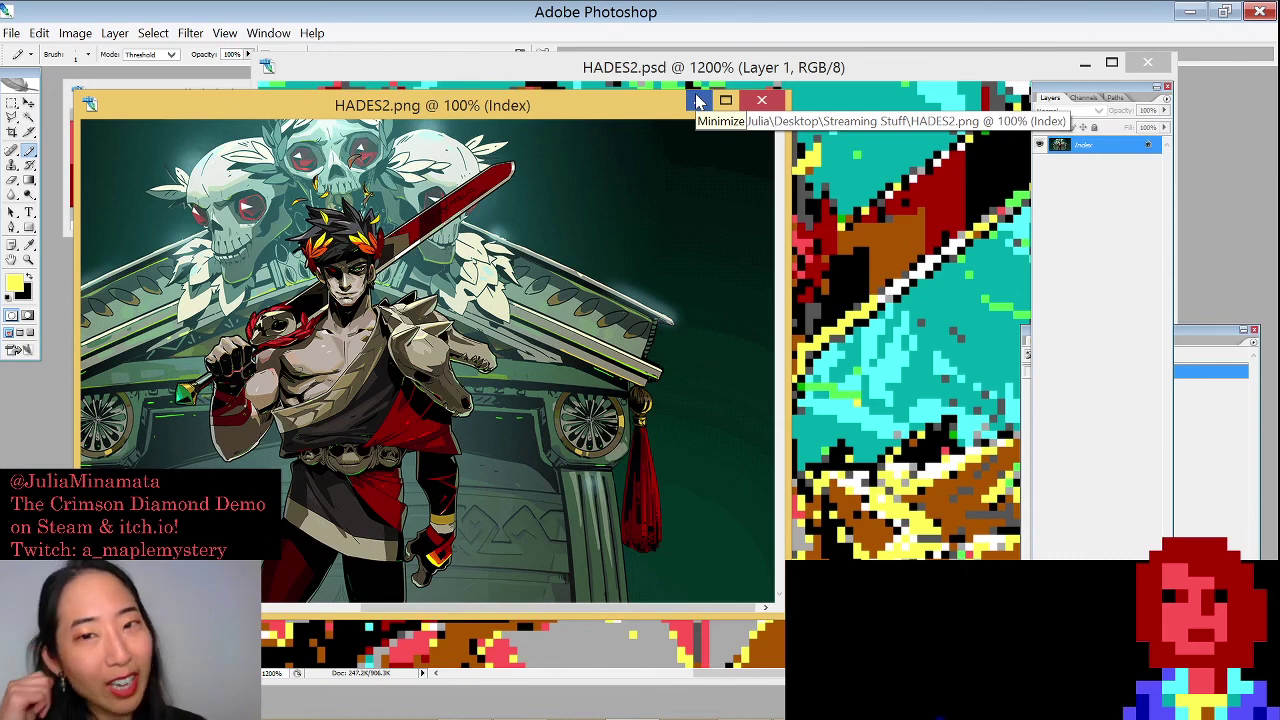
left_click_drag(655, 69, 797, 83)
left_click_drag(343, 112, 284, 133)
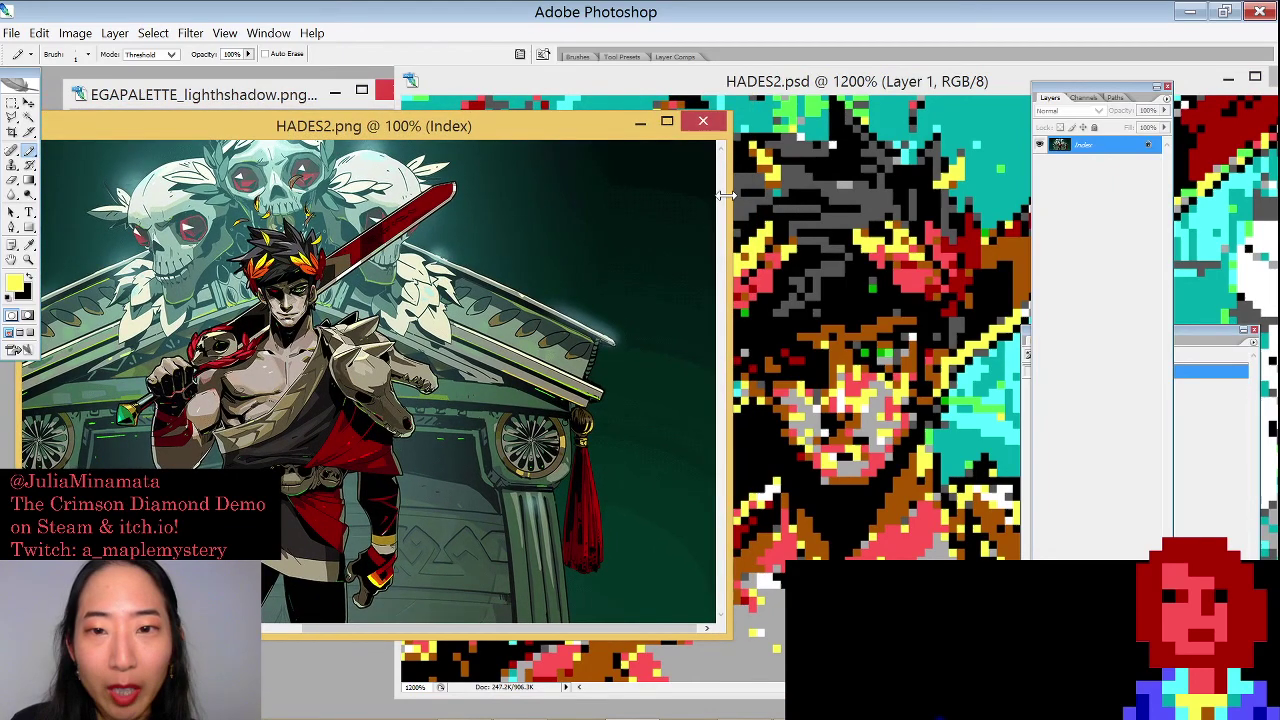
left_click_drag(724, 196, 434, 188)
left_click_drag(614, 101, 644, 96)
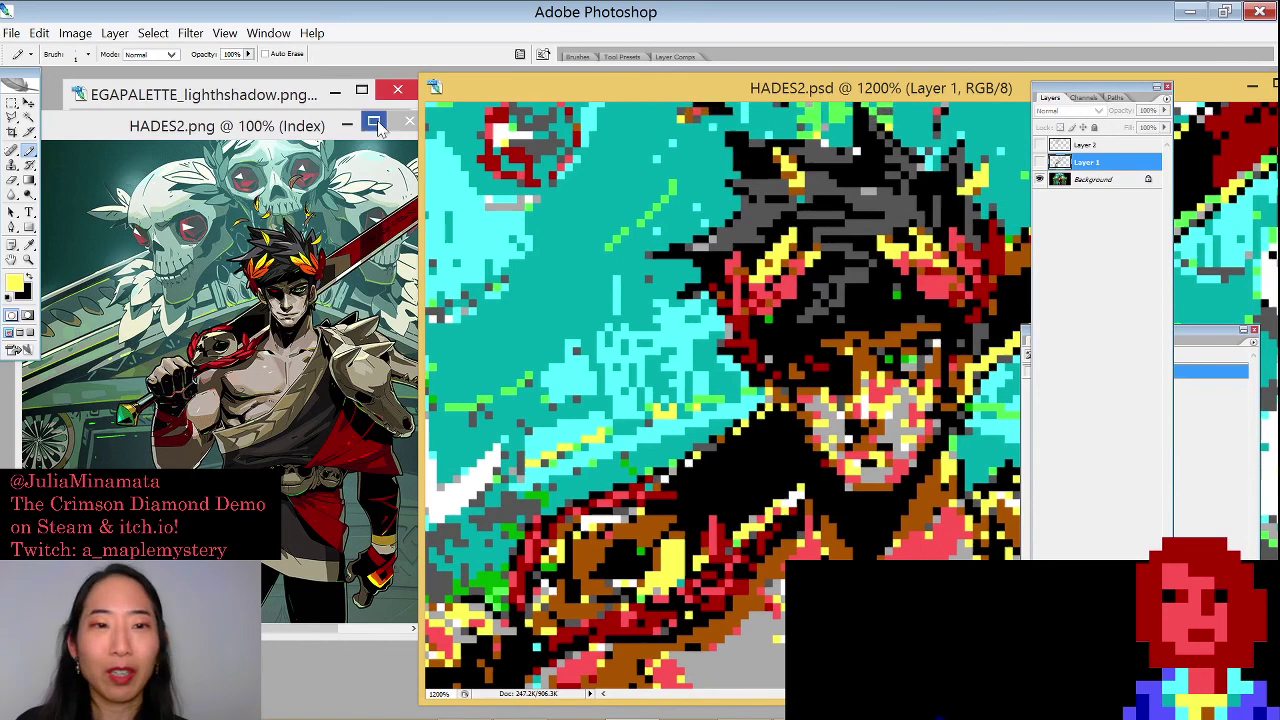
left_click(258, 134)
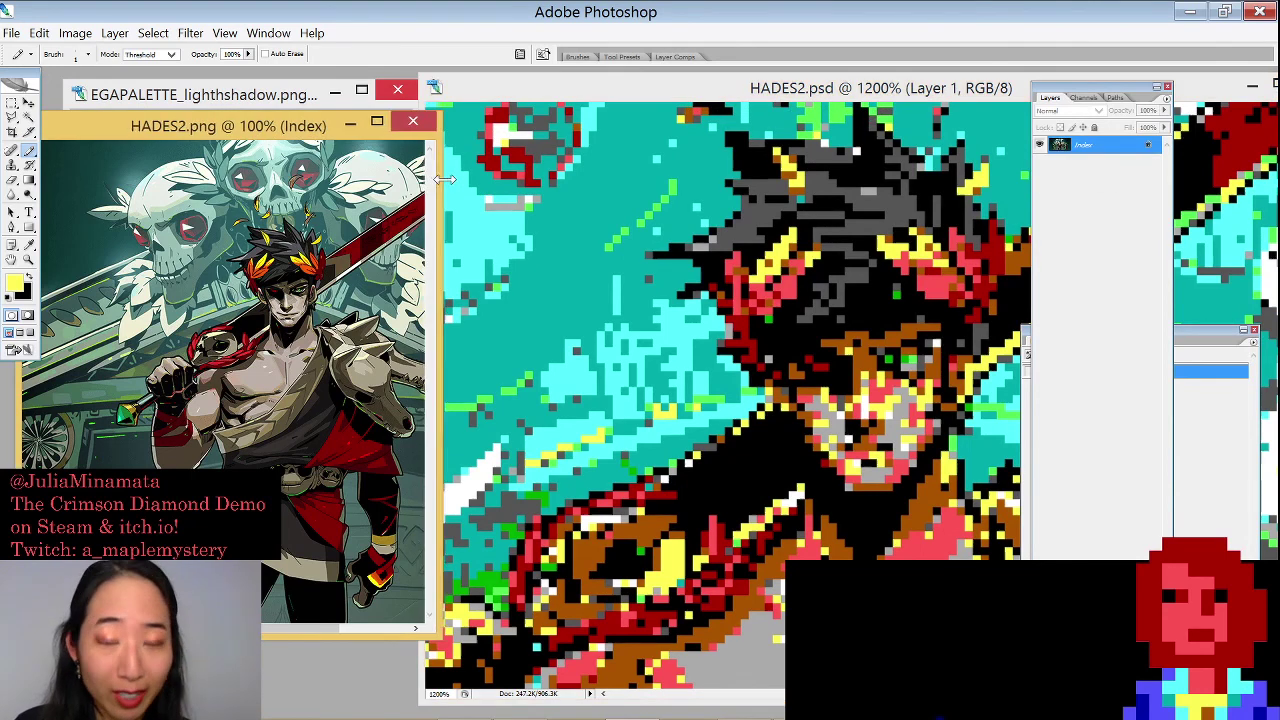
left_click_drag(432, 176, 560, 170)
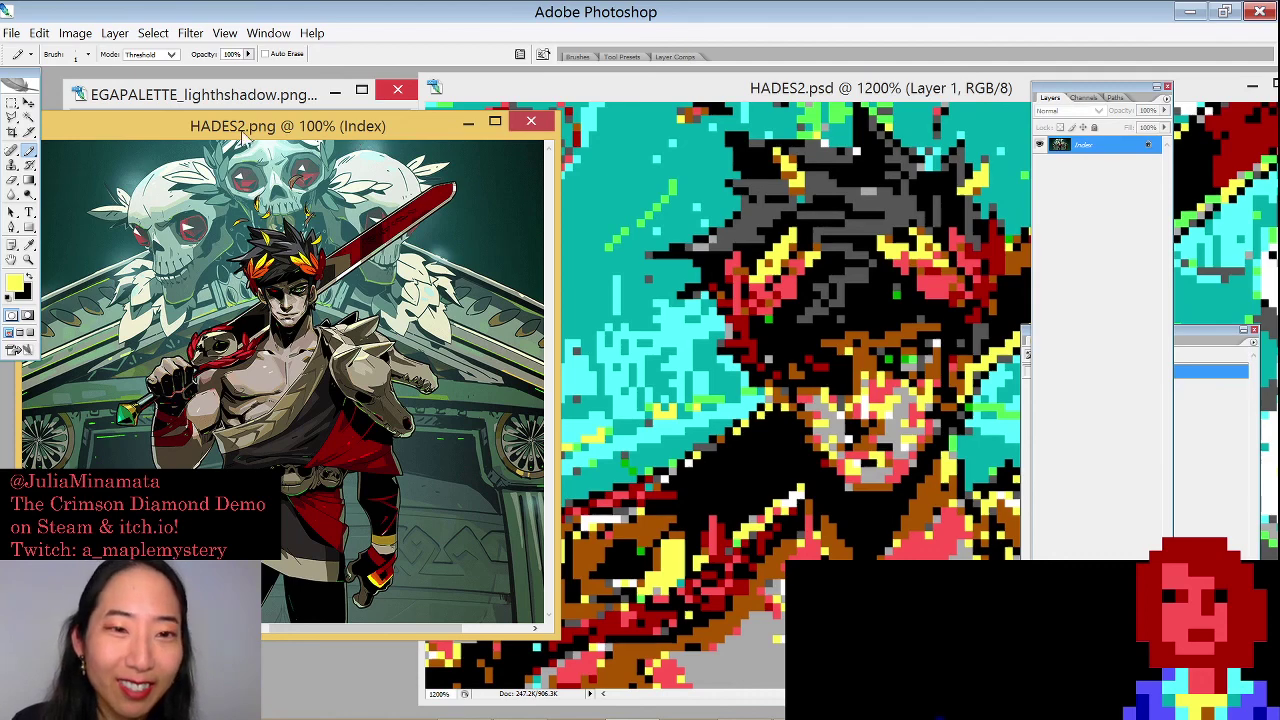
left_click_drag(243, 137, 240, 89)
left_click_drag(731, 85, 663, 35)
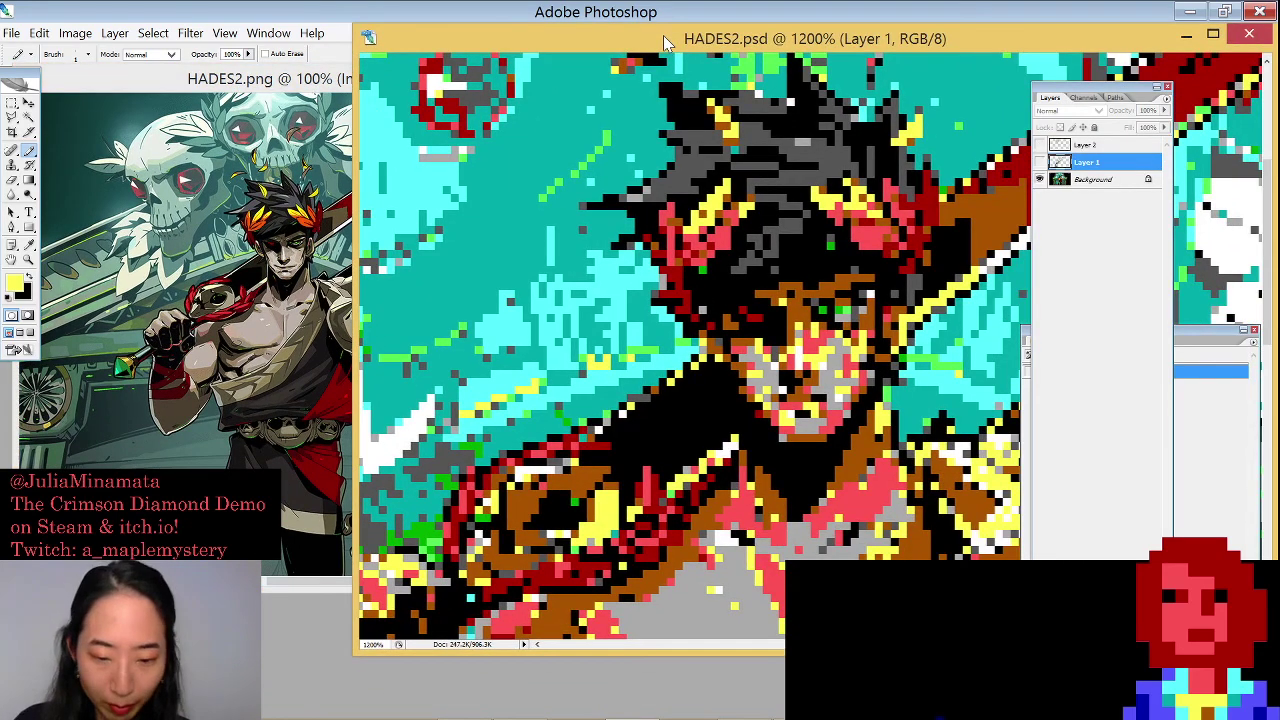
Zoom HADES2.psd out to 500% to examine the whole figure on the Background layer beside the original
key("ctrl+minus")
key("ctrl+minus")
key("ctrl+minus")
key("ctrl+minus")
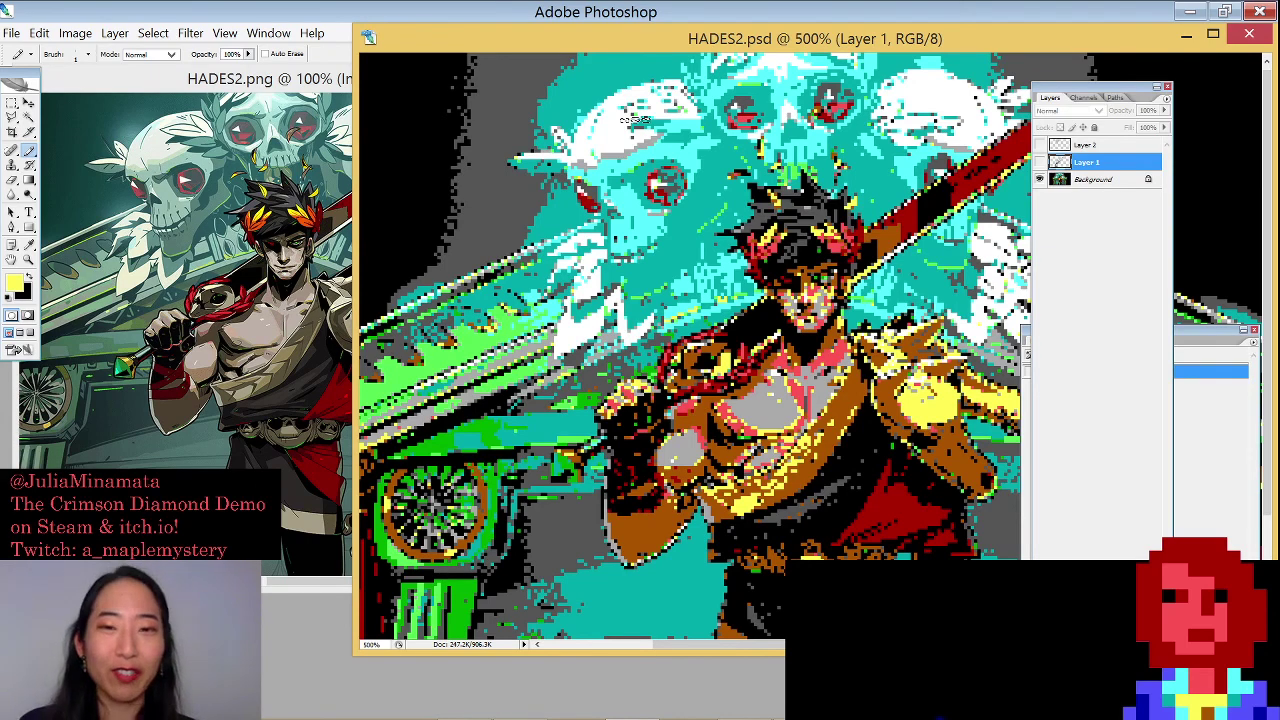
mouse_move(676, 40)
left_mouse_down()
mouse_move(725, 53)
mouse_move(678, 51)
left_mouse_up()
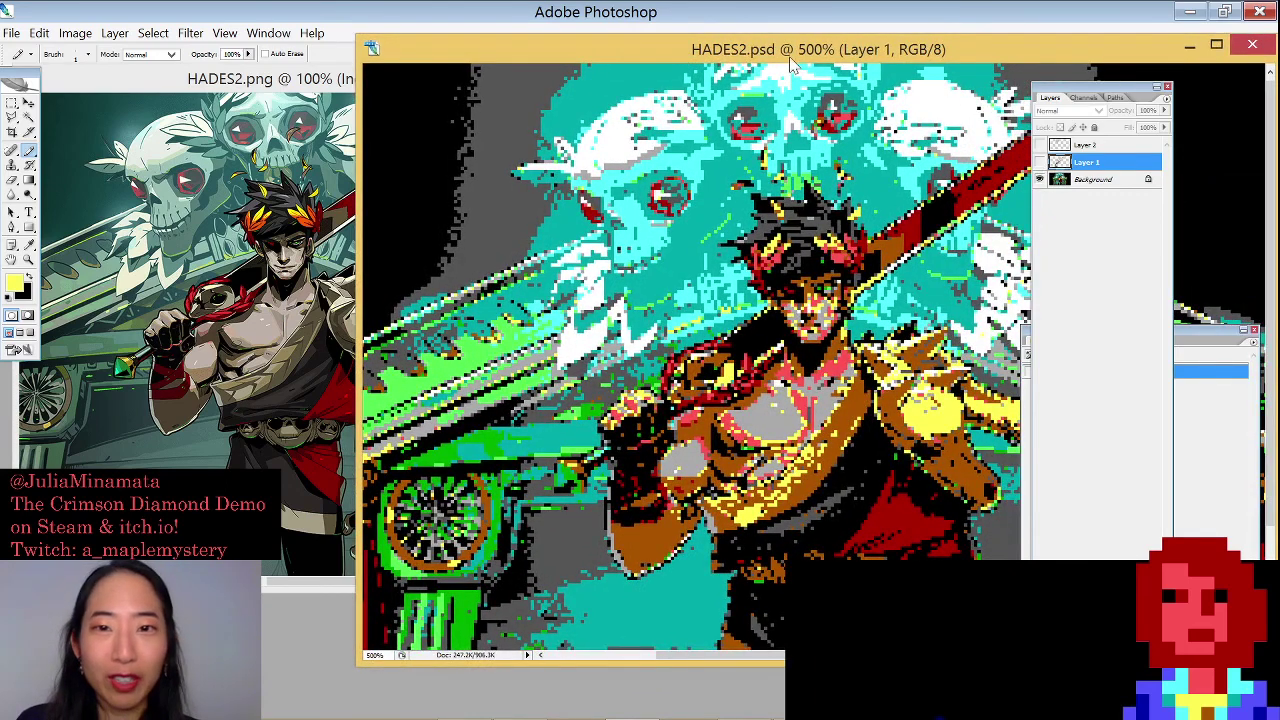
mouse_move(797, 60)
left_mouse_down()
mouse_move(780, 63)
mouse_move(798, 68)
left_mouse_up()
Magnify the character's face in HADES2.psd and toggle Layer 1 to compare it with the Background, leaving Layer 1 shown
left_click_drag(655, 246, 668, 394)
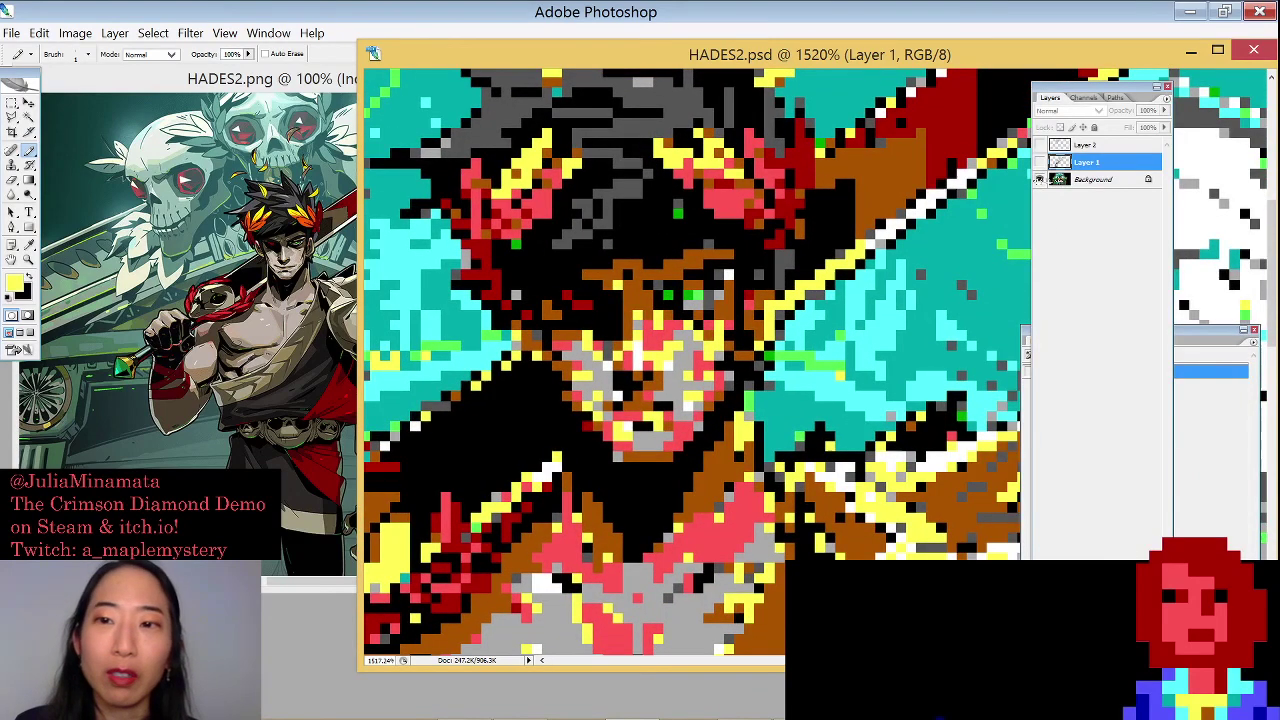
left_click(1039, 162)
left_click(1039, 162)
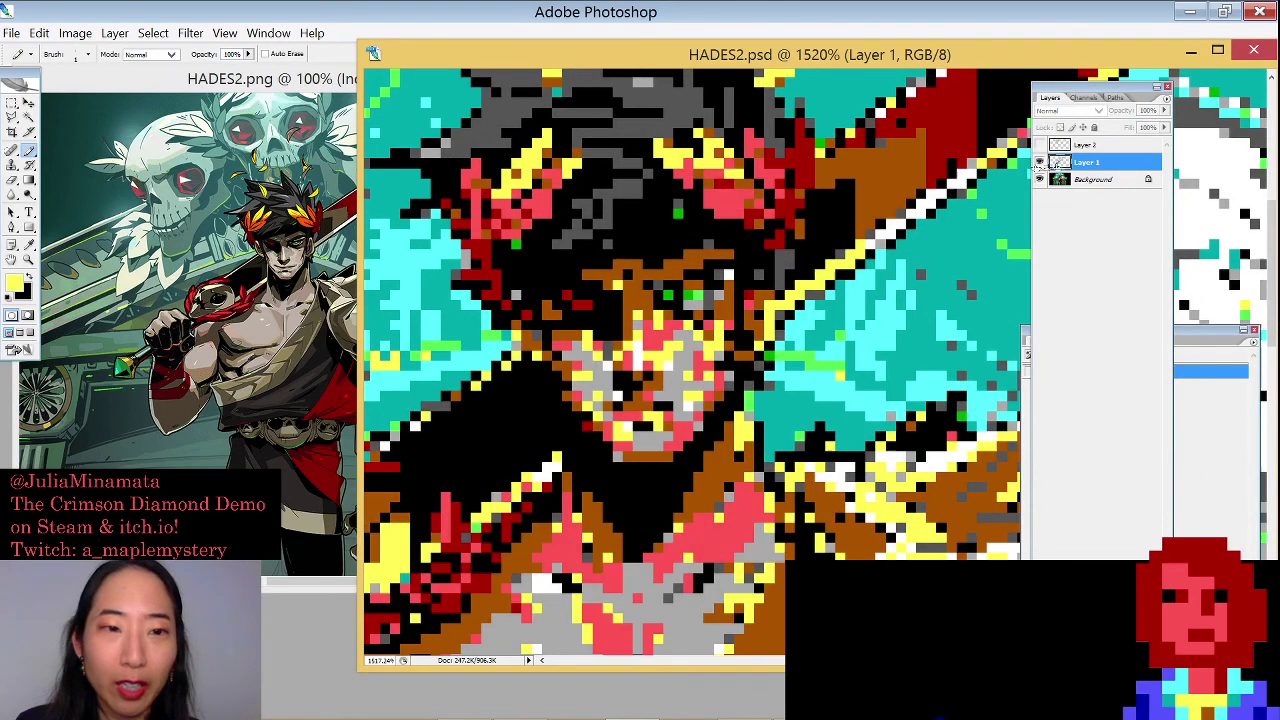
left_click(1039, 162)
left_click(1039, 162)
left_click(1039, 162)
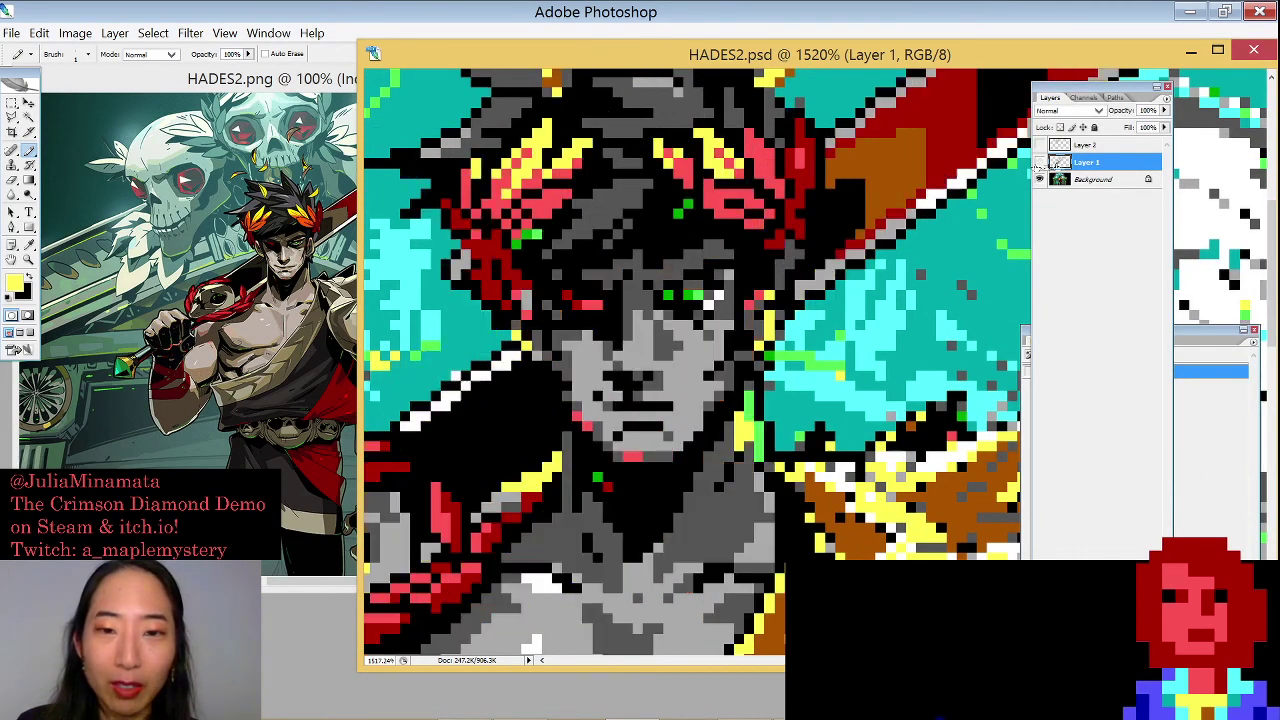
left_click(1039, 162)
left_click(1039, 162)
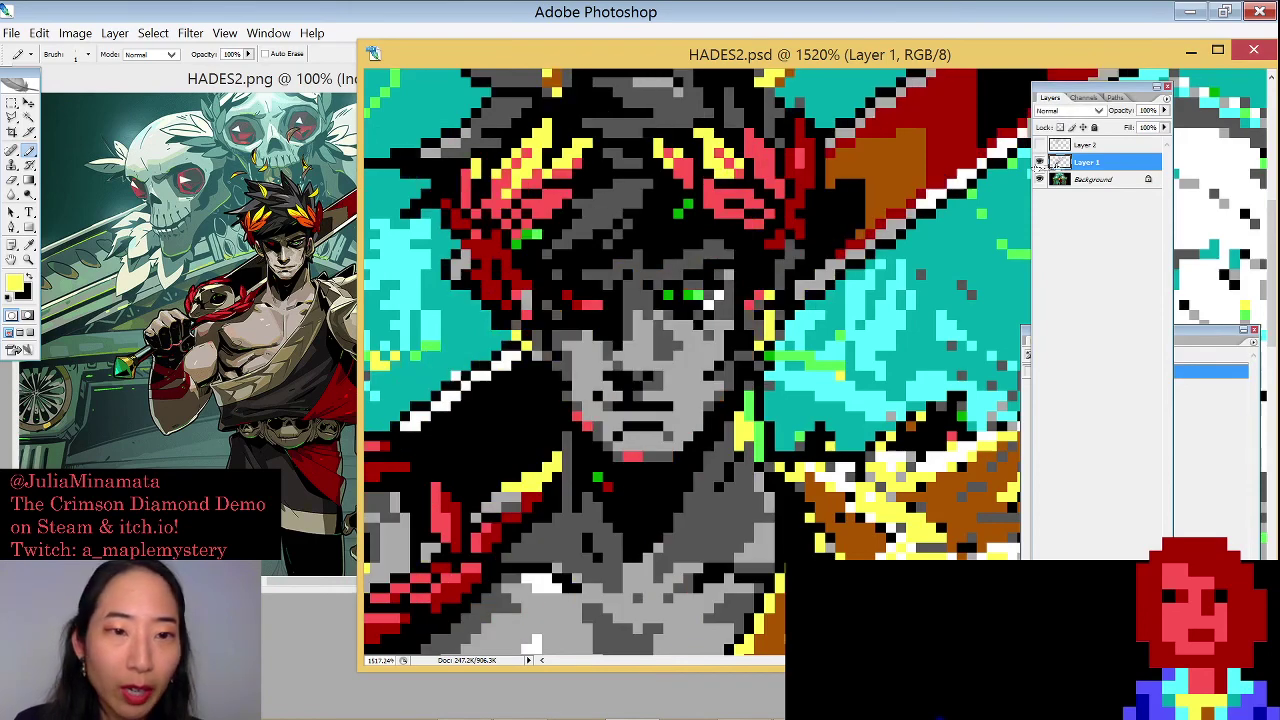
Magnify the face in HADES2.png beside HADES2.psd and compare it with Layer 1 switched on and off
left_click(297, 100)
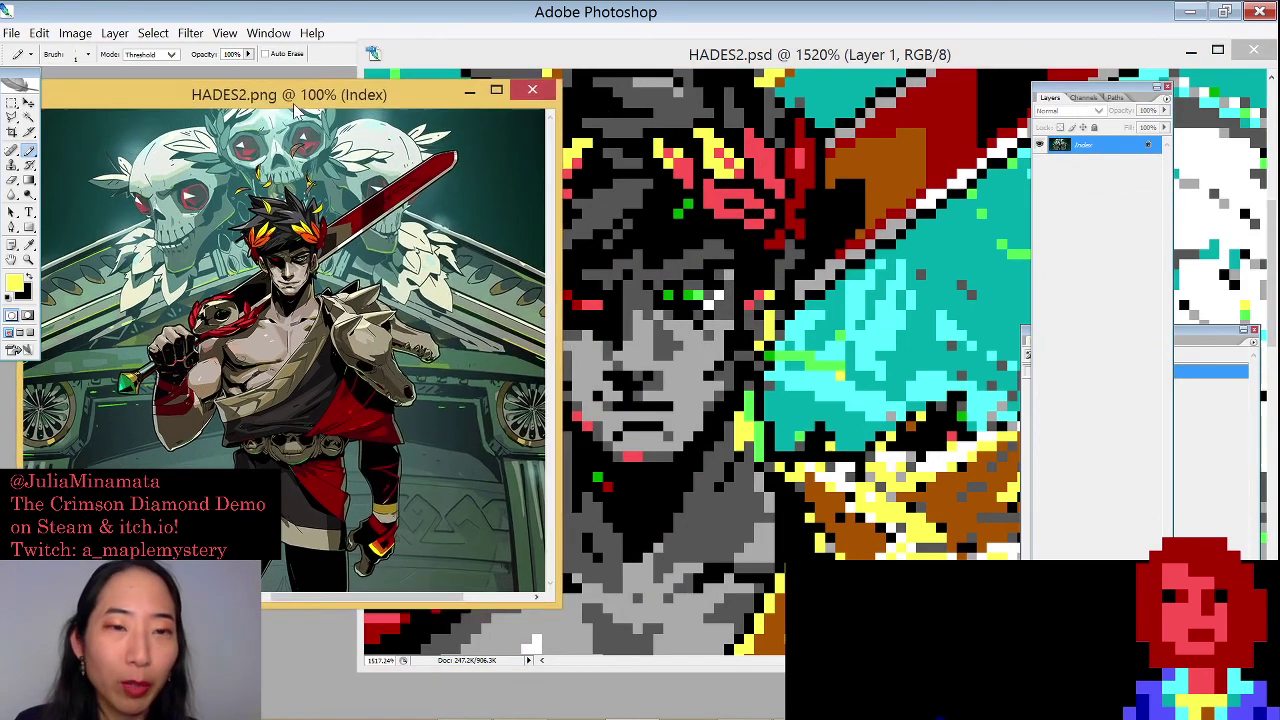
left_click_drag(201, 214, 337, 340)
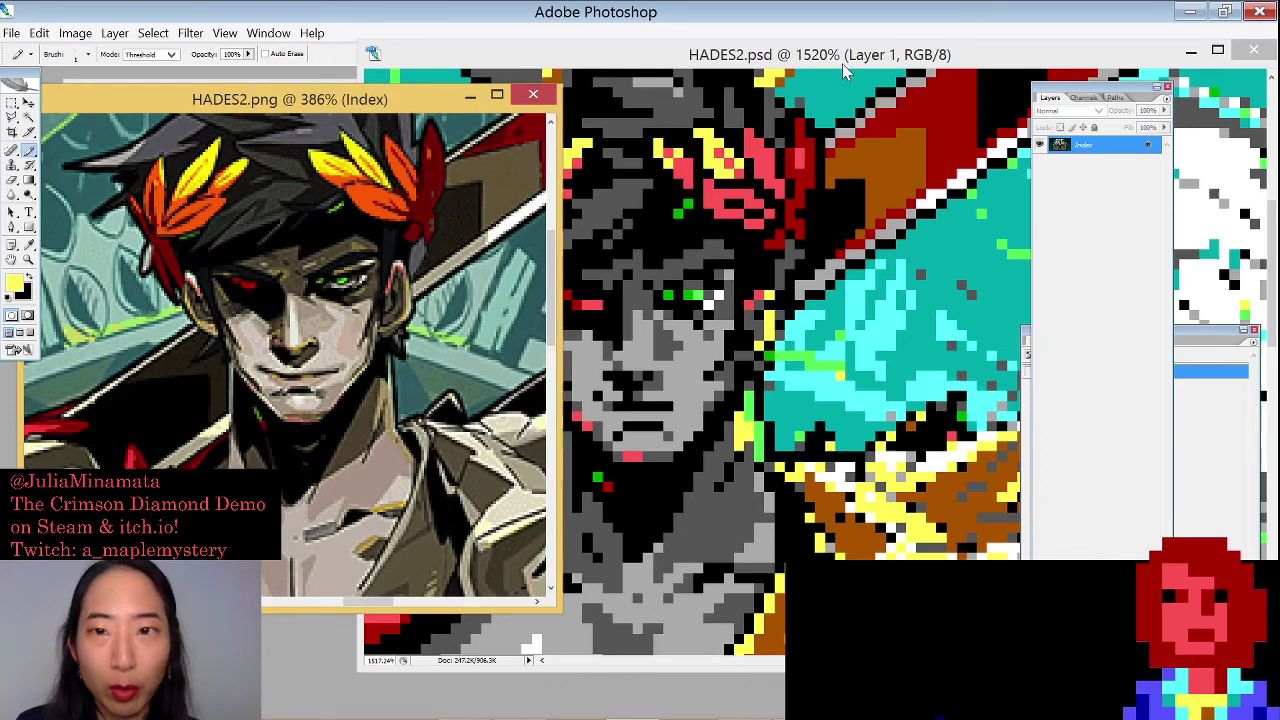
left_click_drag(842, 63, 1002, 51)
left_click(1040, 162)
left_click(1040, 162)
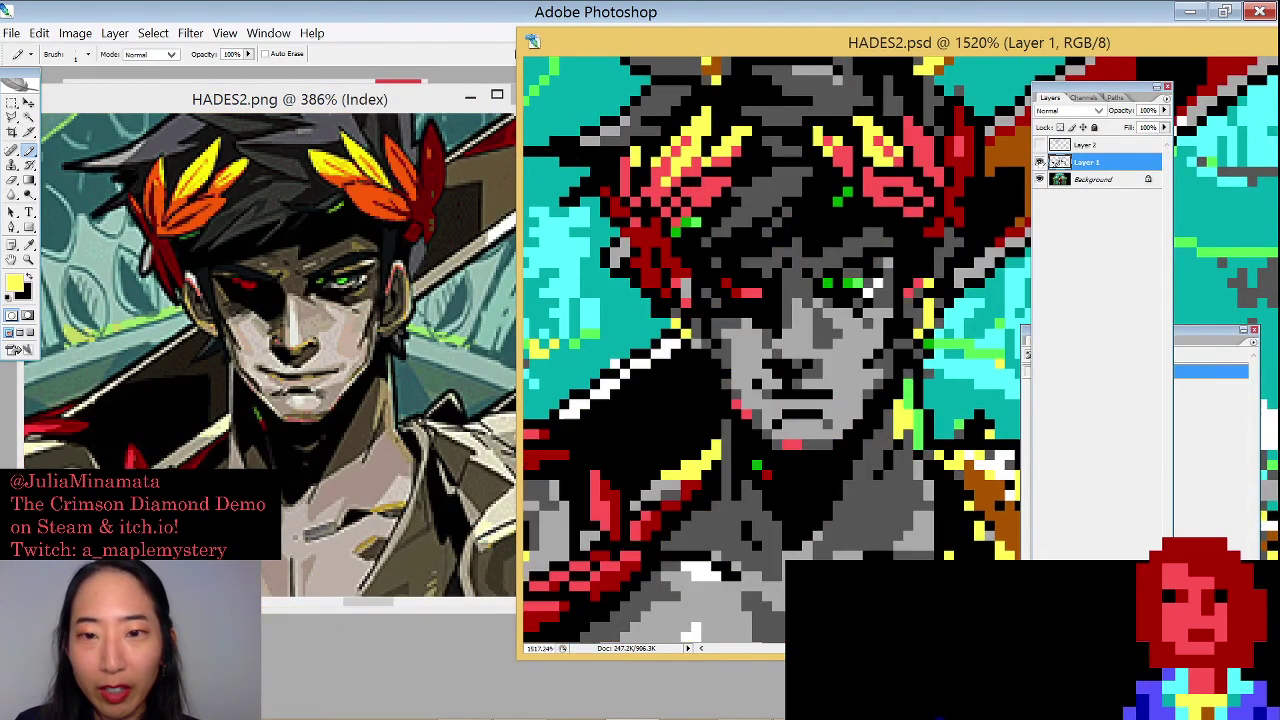
left_click(1040, 162)
left_click(1040, 162)
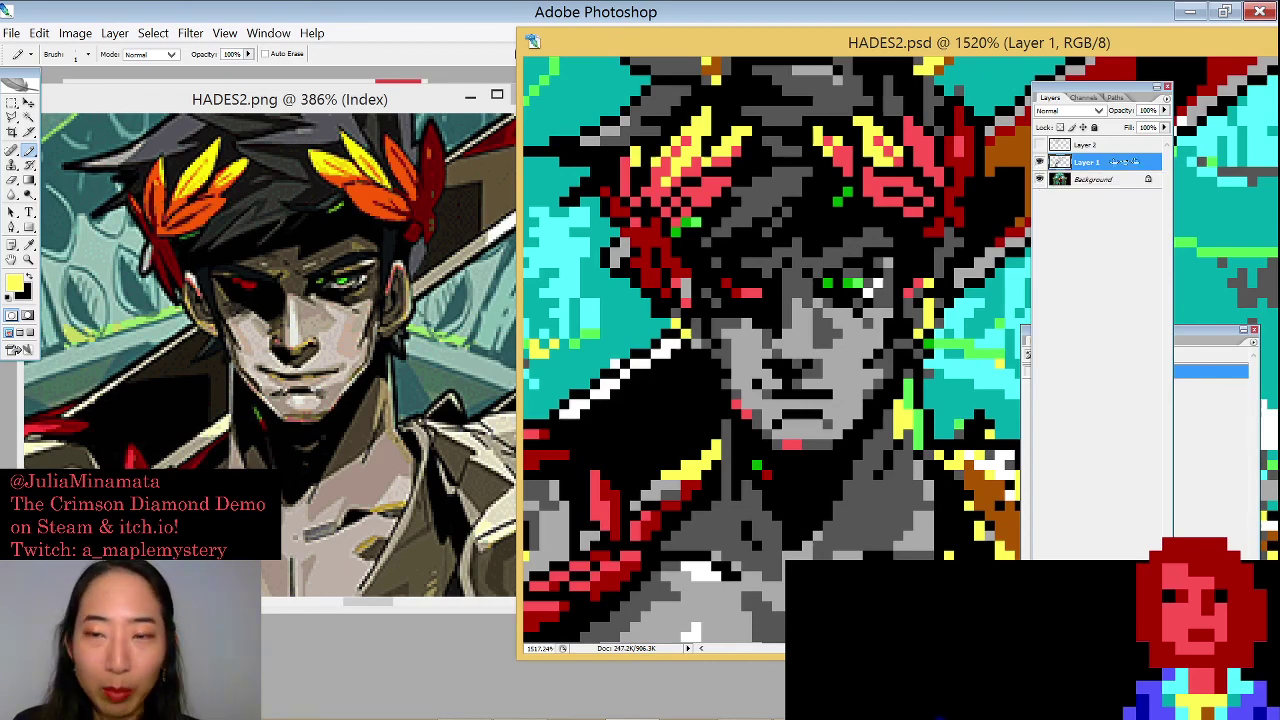
Zoom HADES2.psd out to 700% and show Layer 2, toggling it to compare the skull's repainted pixels
key("ctrl+minus")
key("ctrl+minus")
key("ctrl+minus")
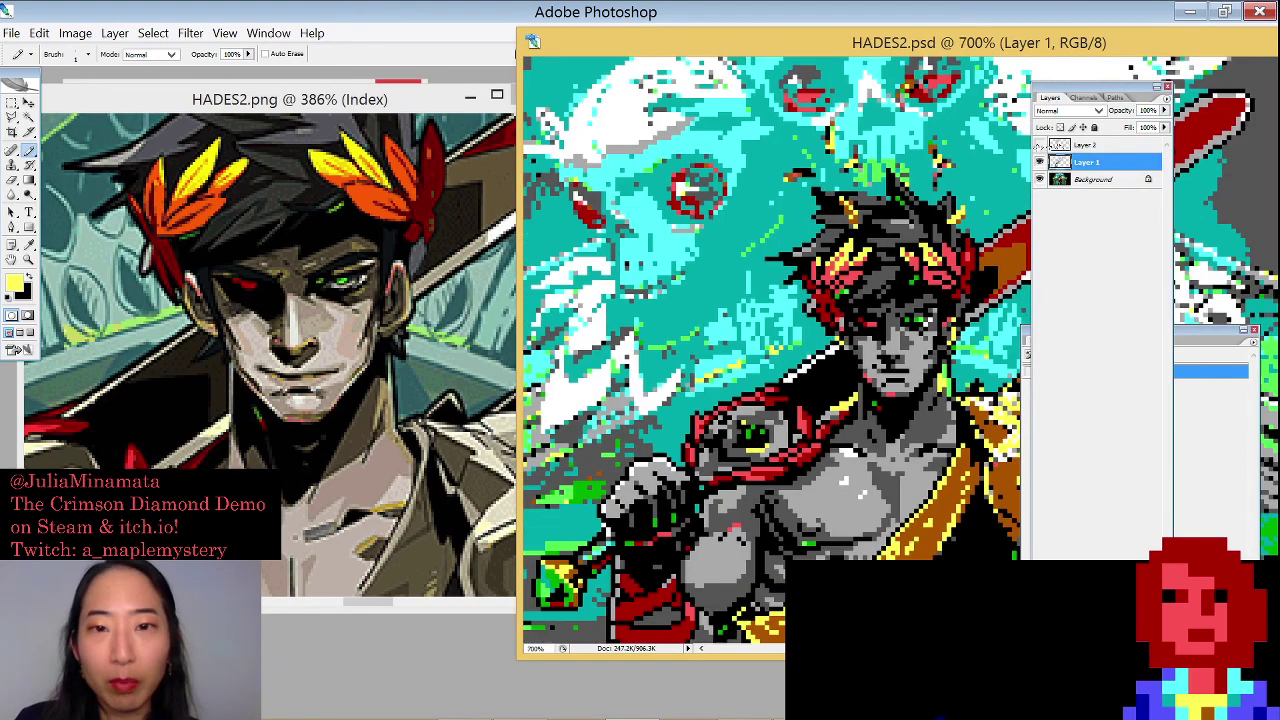
left_click_drag(760, 162, 778, 198)
left_click(1041, 146)
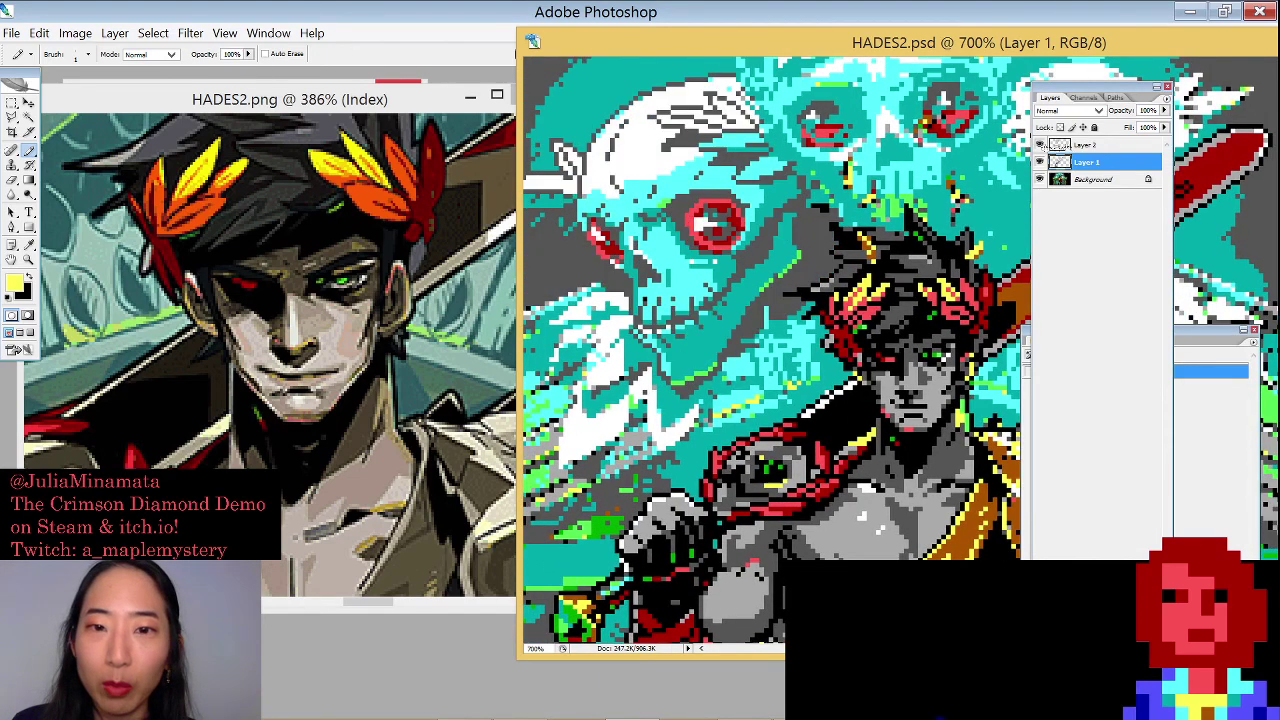
left_click(1041, 146)
left_click(1041, 146)
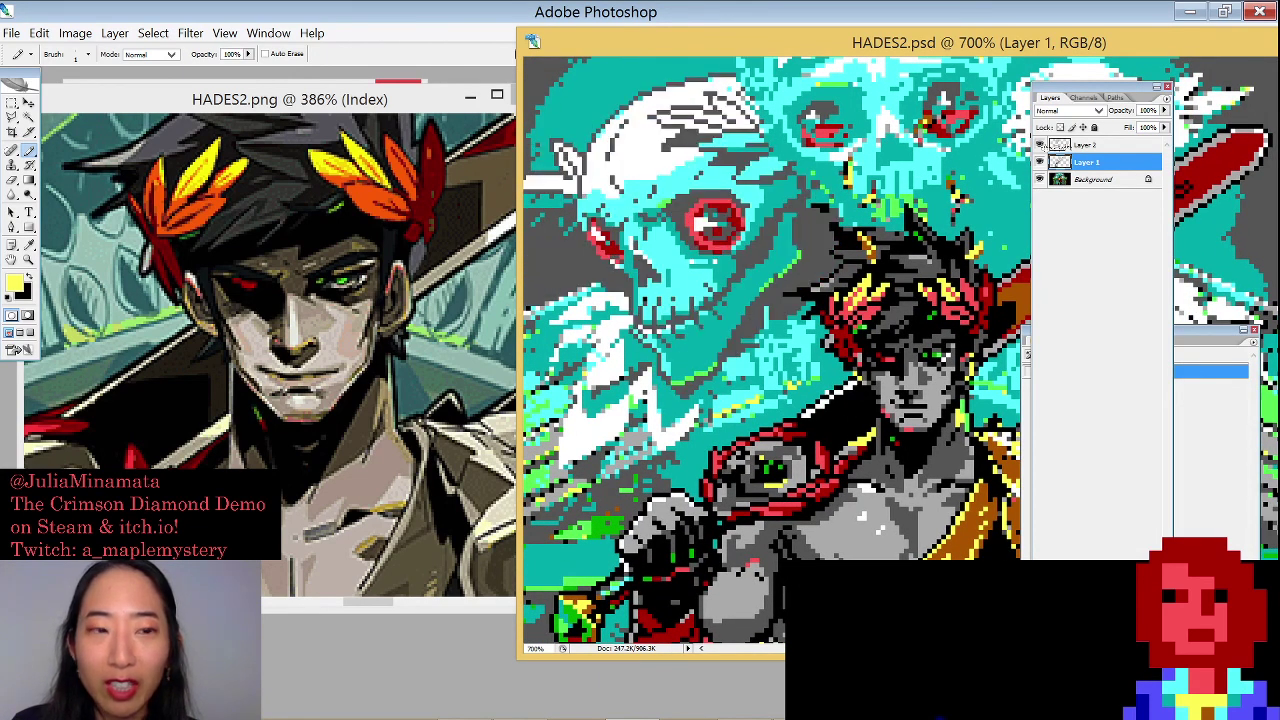
Show the left skull at 300% in HADES2.png and place HADES2.psd beside it
left_click(170, 237)
left_click_drag(194, 212, 436, 288)
key("ctrl+minus")
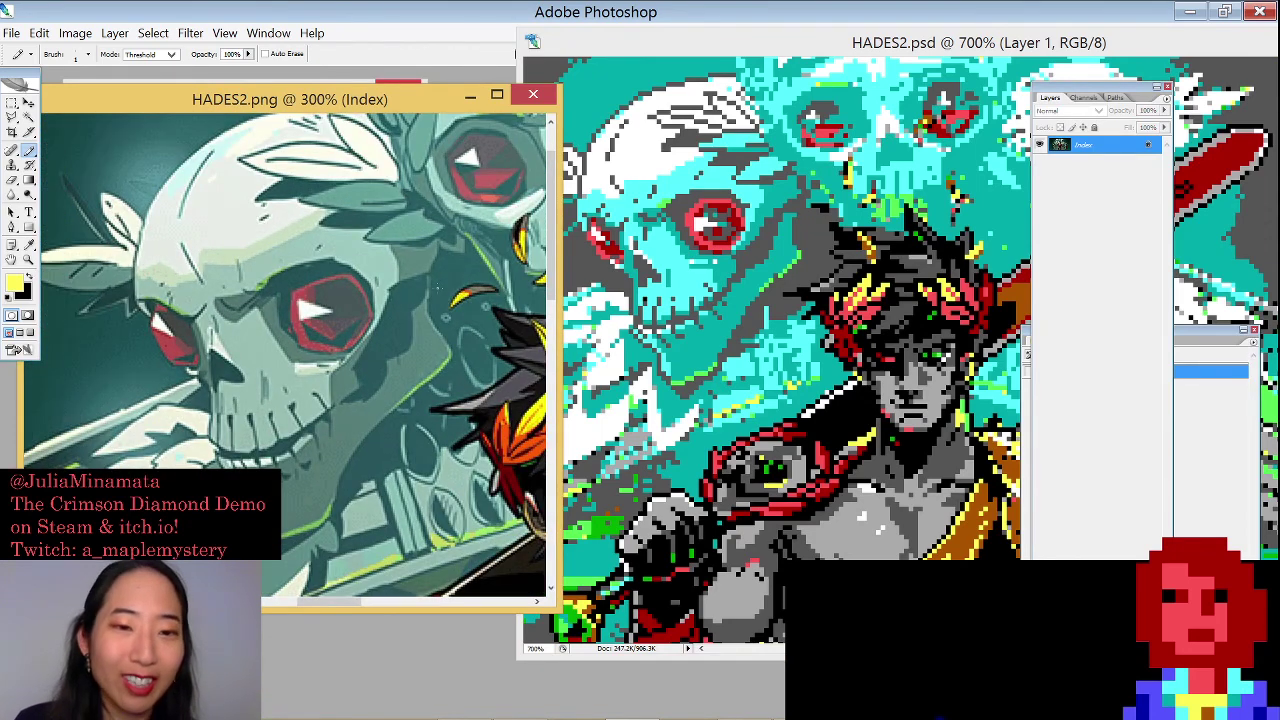
left_click(745, 110)
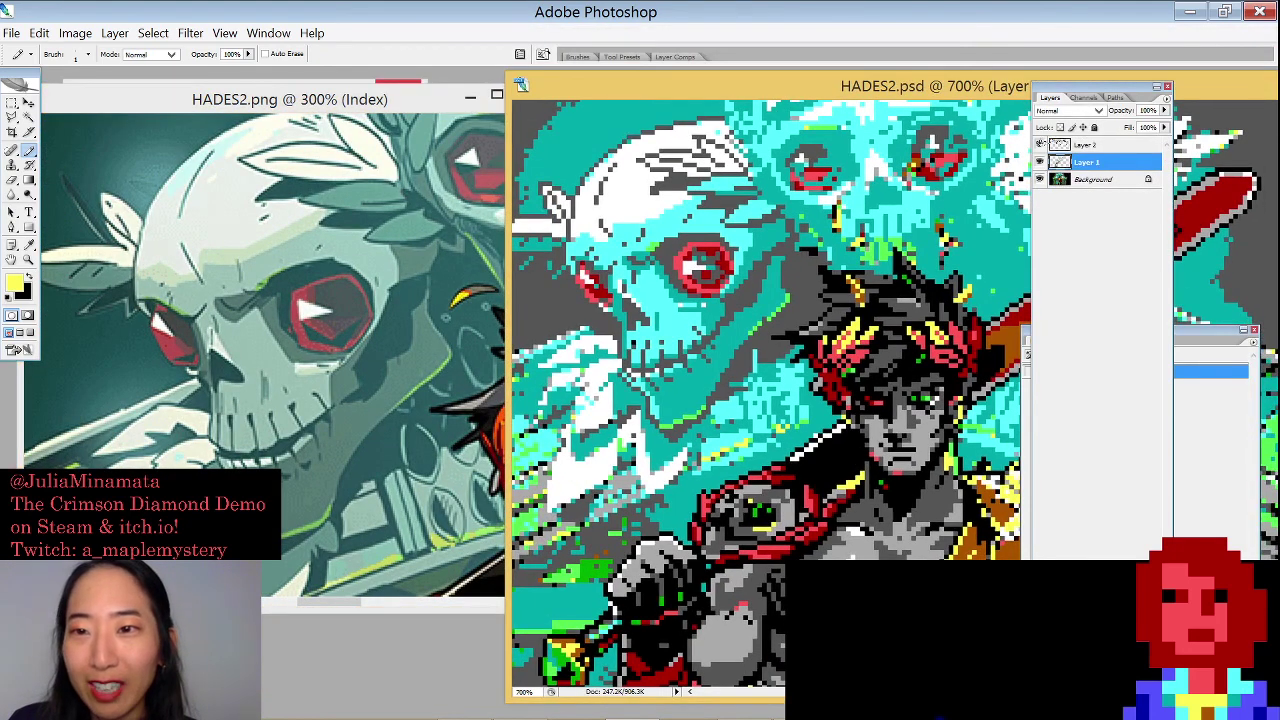
Select Layer 2 in HADES2.psd and toggle its visibility to compare the skull before and after, leaving it shown
left_click(1060, 145)
left_click(1039, 146)
left_click(1039, 146)
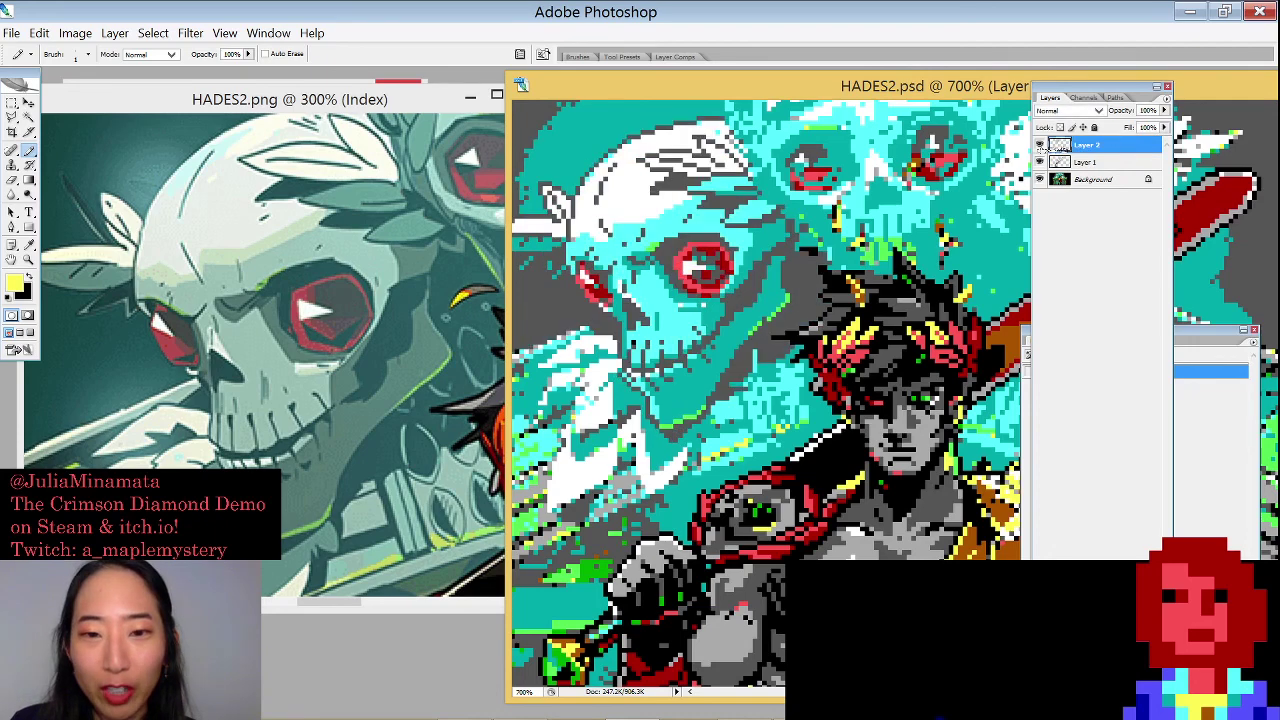
left_click(1039, 146)
left_click(1039, 146)
left_click(1039, 146)
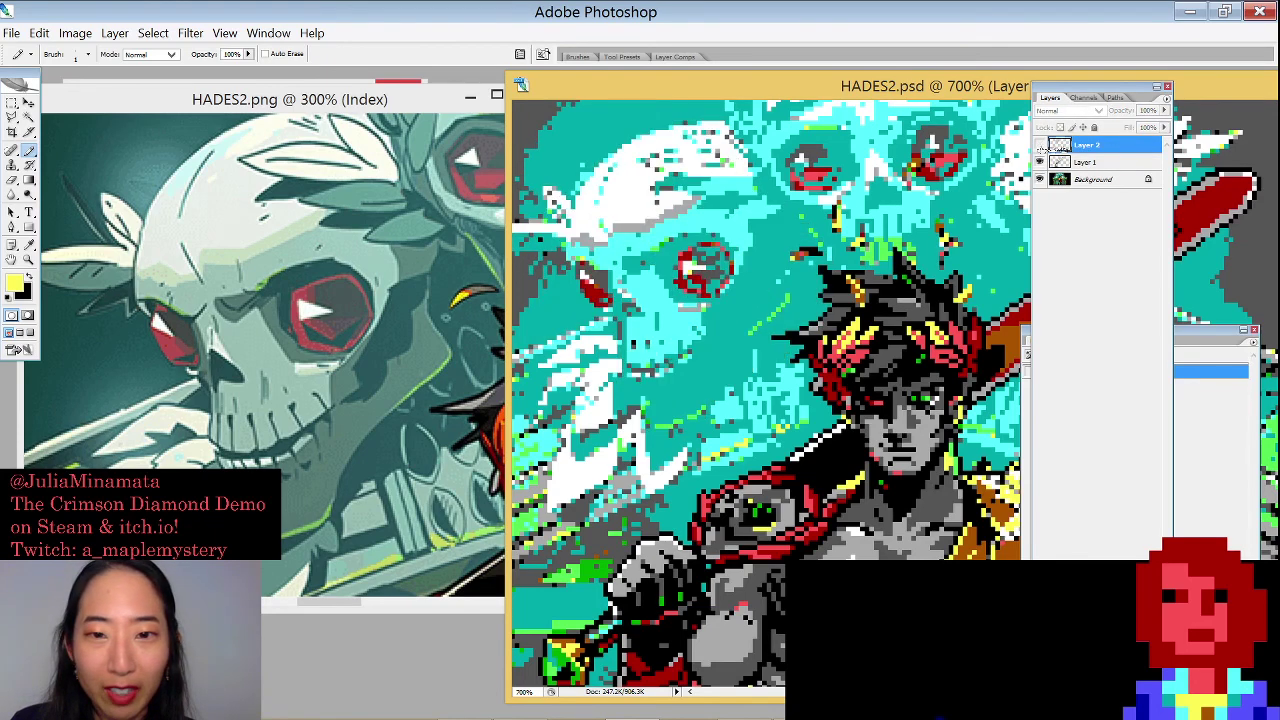
left_click(1039, 146)
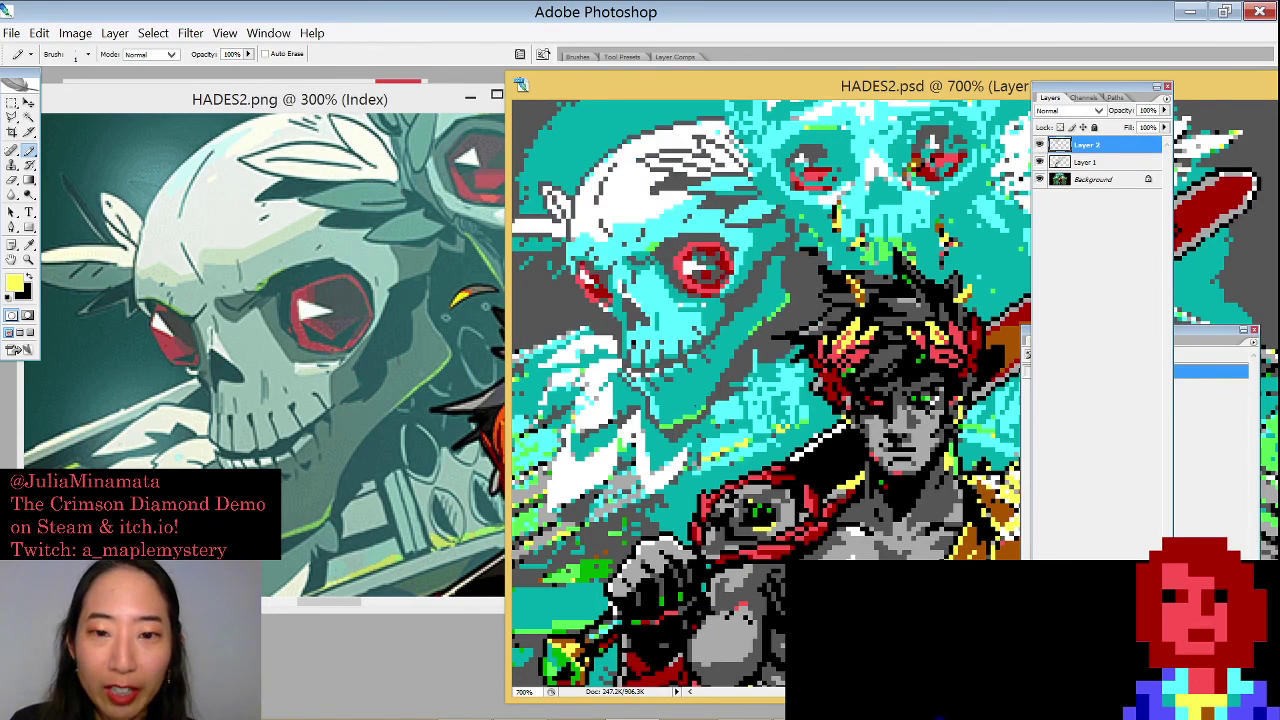
Switch to the Move tool and bring the character into view in both windows for a side-by-side comparison
key("v")
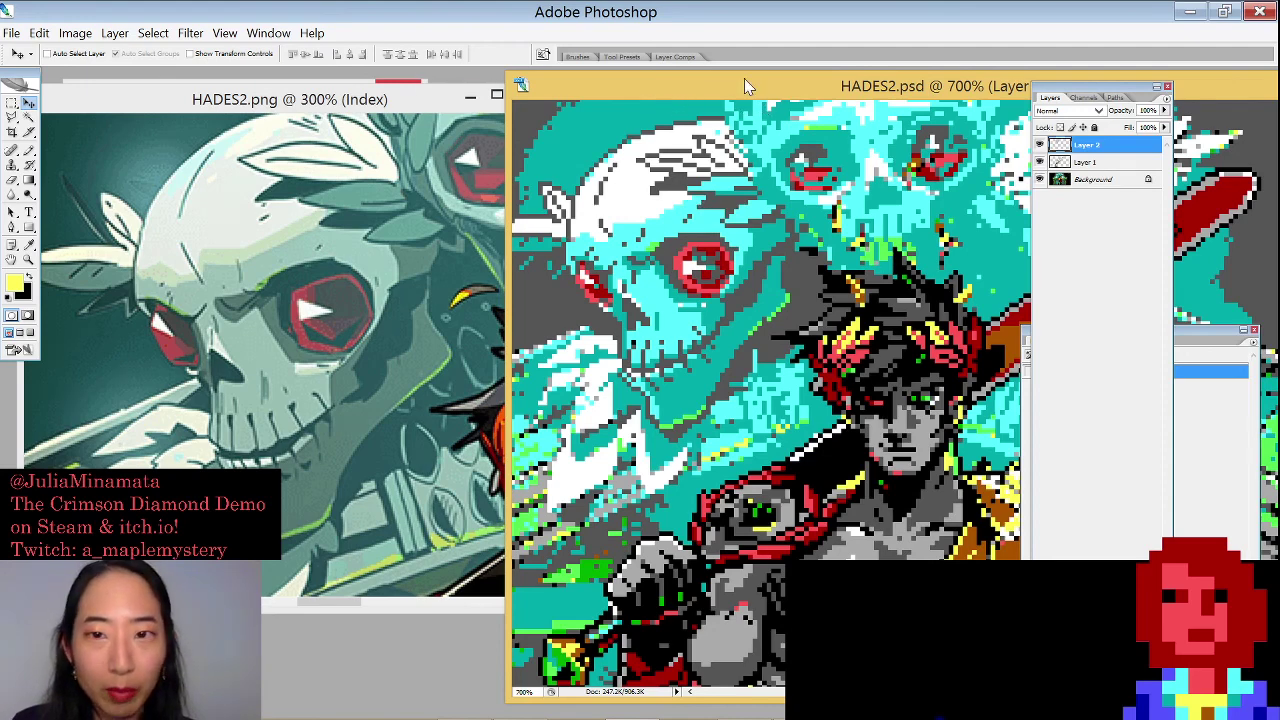
left_click_drag(744, 85, 670, 75)
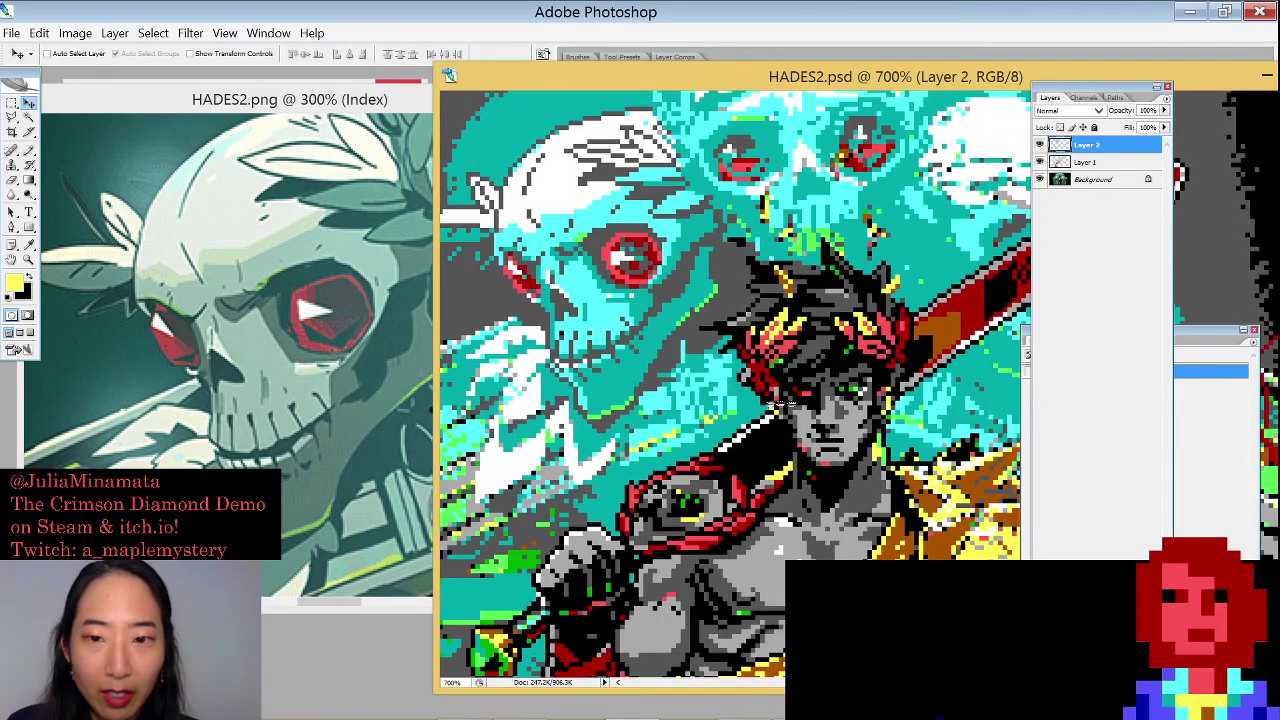
scroll(779, 399, "down", 3)
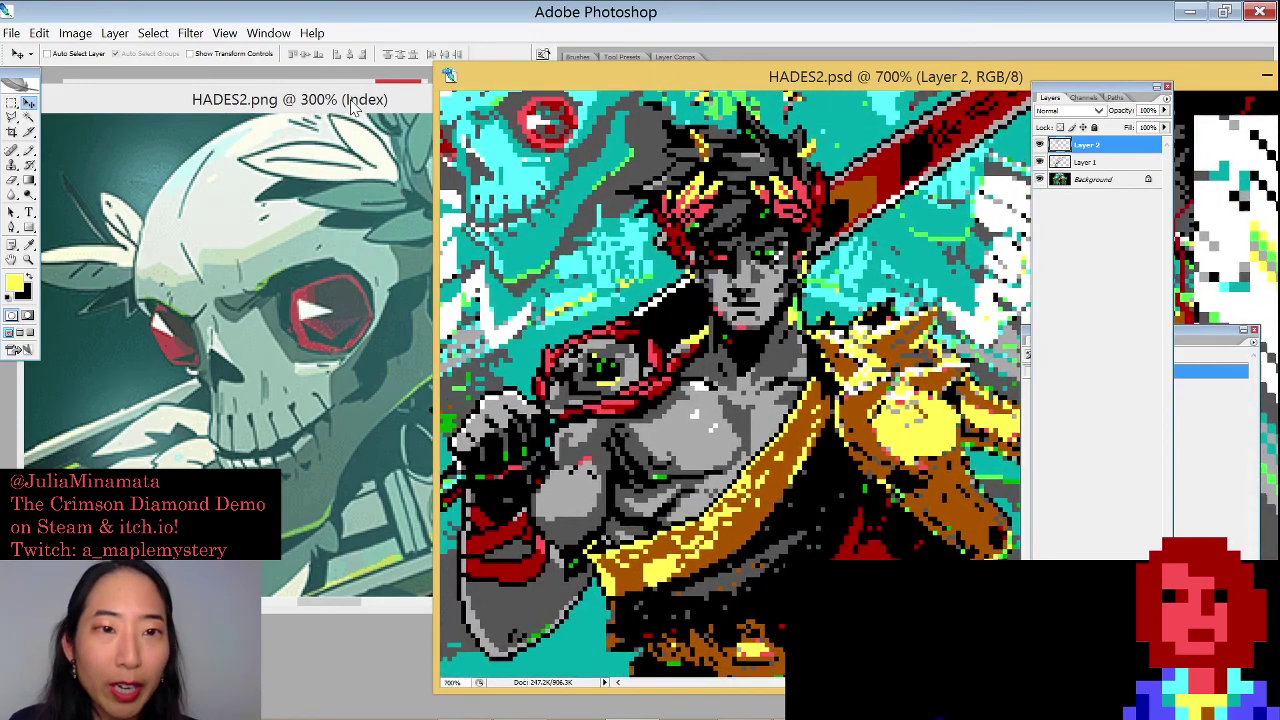
left_click(351, 108)
scroll(290, 340, "down", 3)
scroll(290, 340, "right", 3)
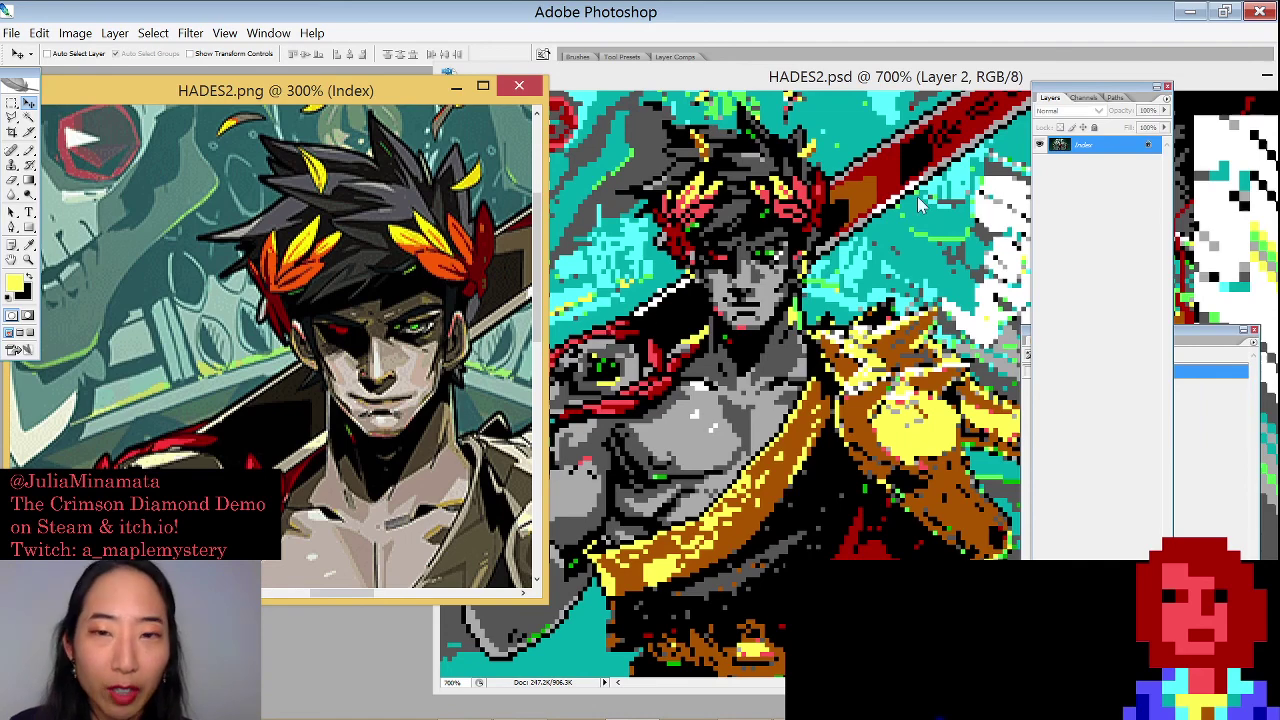
left_click_drag(864, 78, 893, 95)
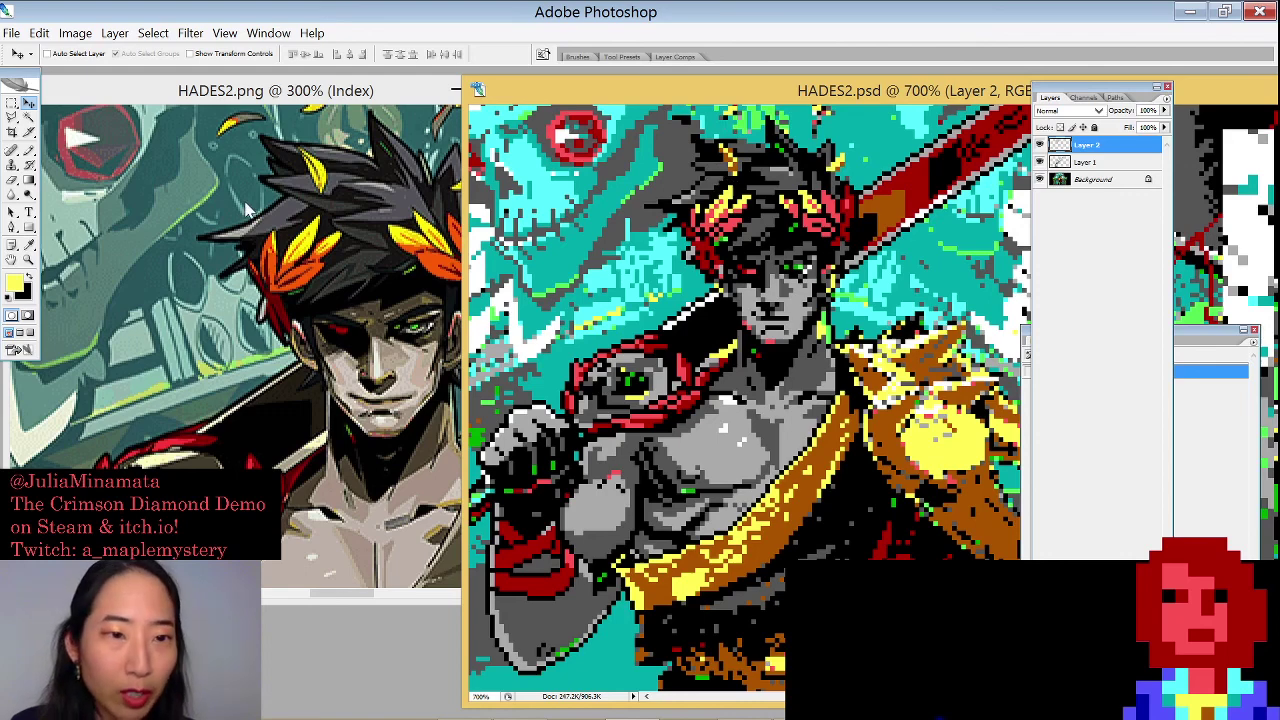
Zoom HADES2.psd out to 500%, enlarge the HADES2.png window and bring its left skull back into view
key("ctrl+minus")
key("ctrl+minus")
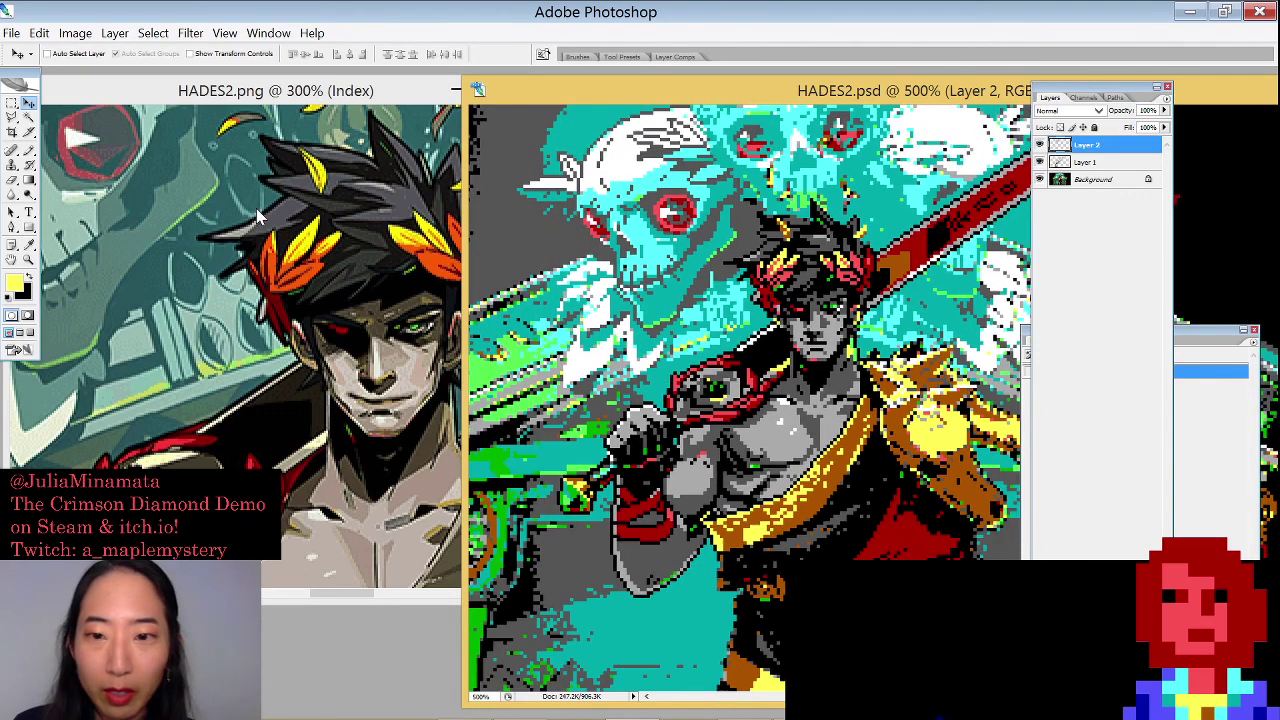
left_click(157, 291)
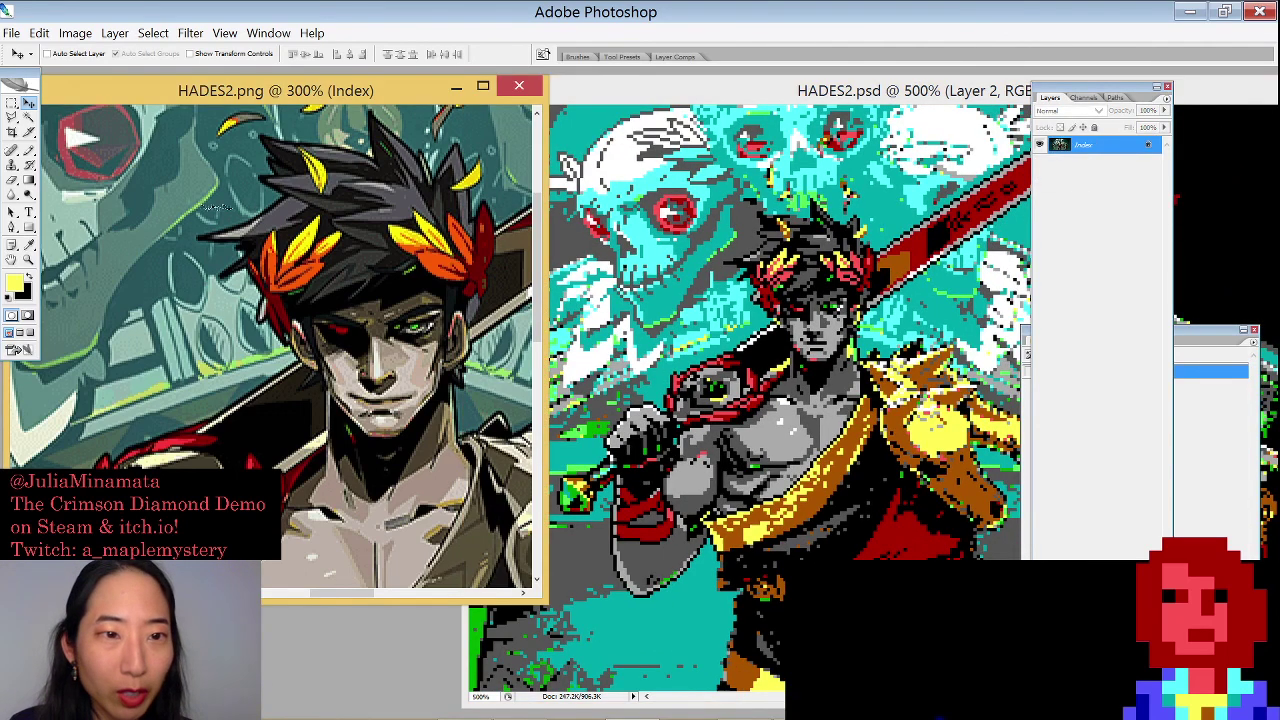
left_click_drag(543, 600, 612, 636)
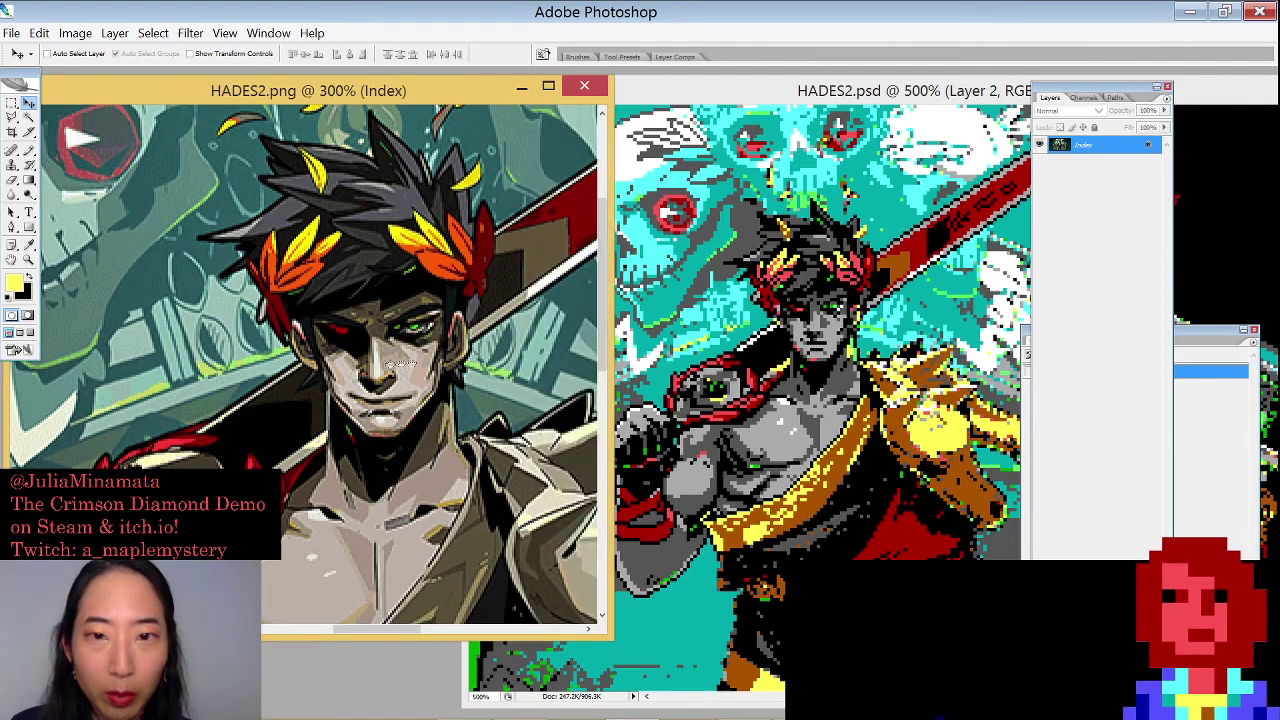
scroll(600, 490, "up", 1)
Magnify the left skull in HADES2.psd to 800% and toggle Layer 2 to compare it with the original
left_click(855, 105)
key("ctrl+plus")
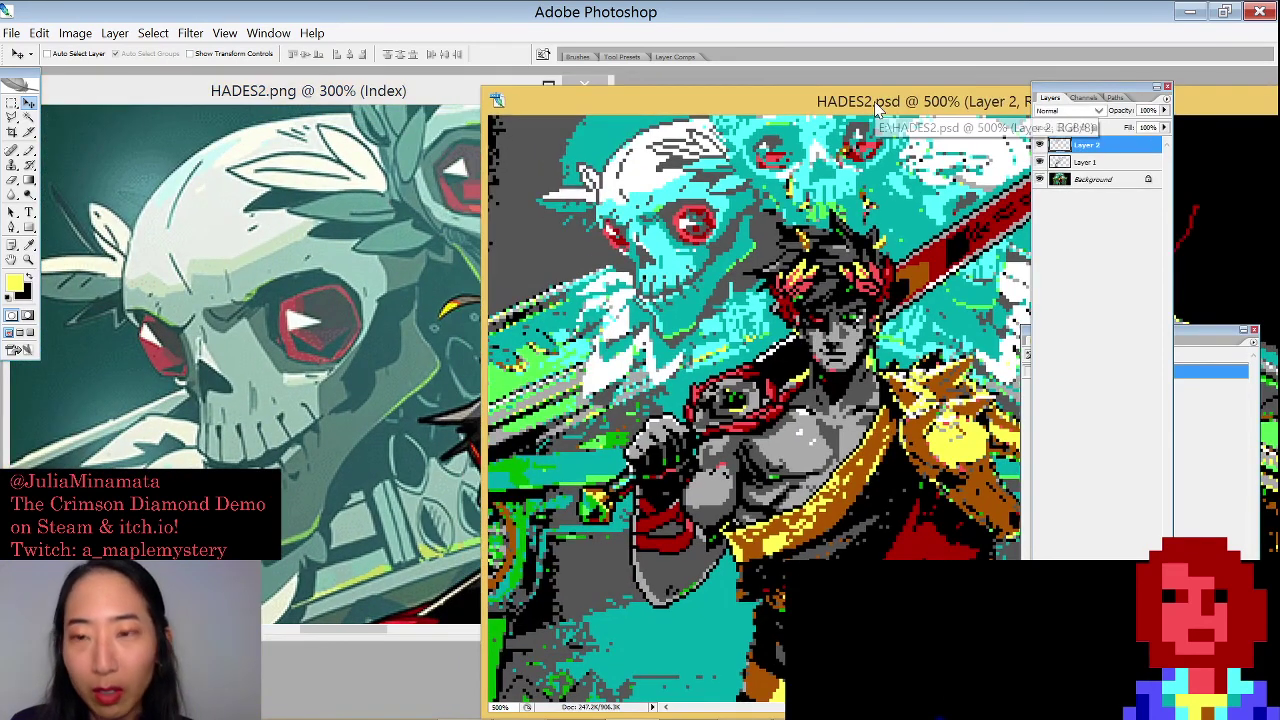
key("ctrl+plus")
key("ctrl+plus")
scroll(760, 400, "up", 3)
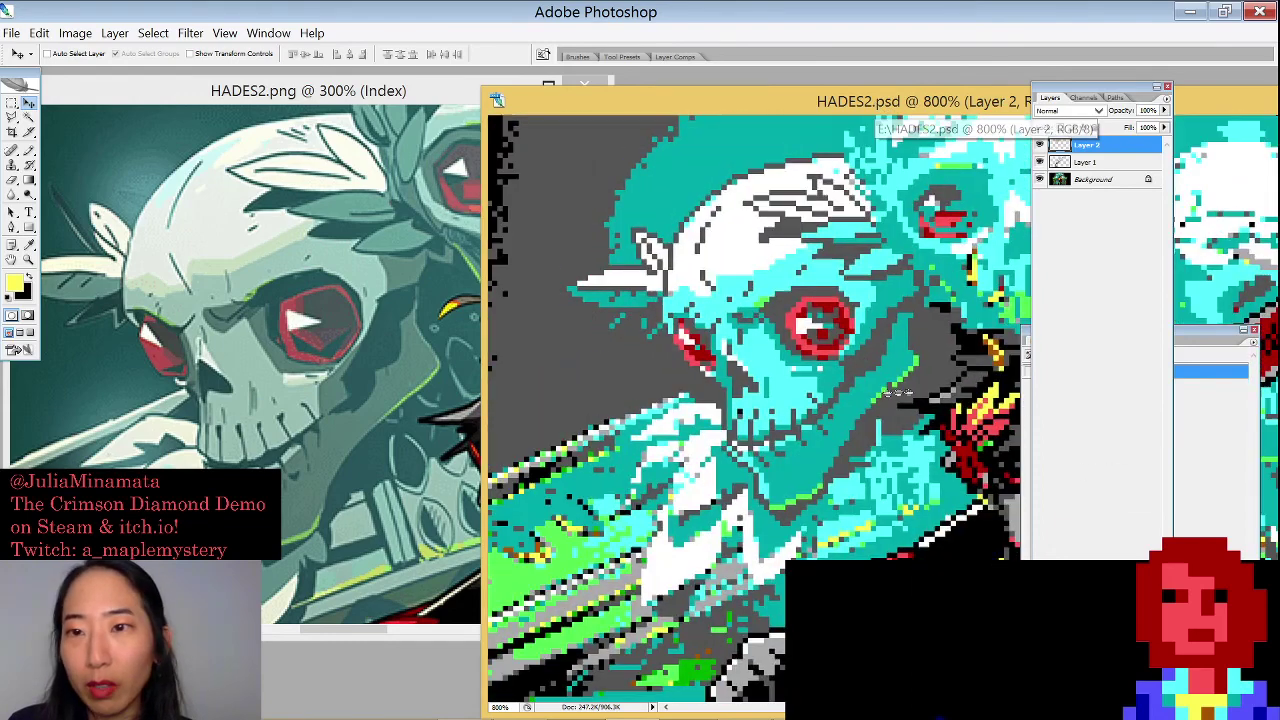
left_click(1039, 145)
left_click(1039, 145)
Duplicate Layer 2 in HADES2.psd under the default name and close the Layers and History palettes
right_click(1075, 146)
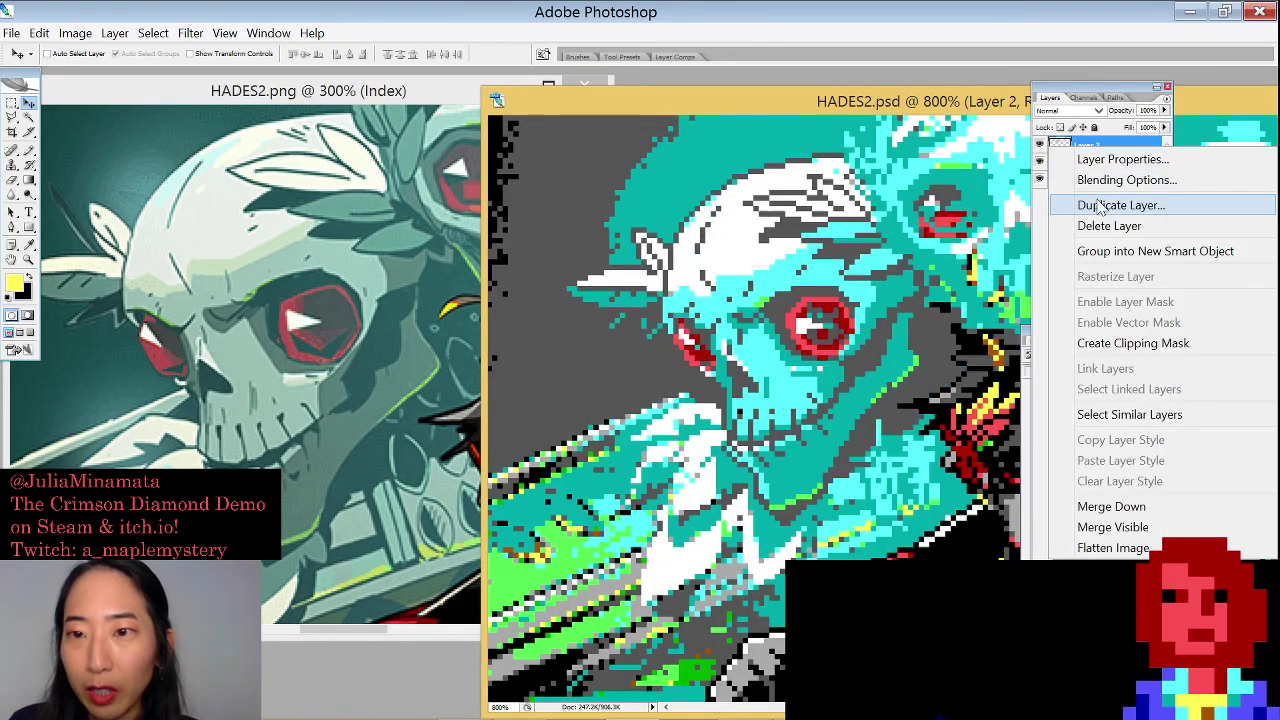
left_click(1113, 204)
key("Return")
left_click(1166, 86)
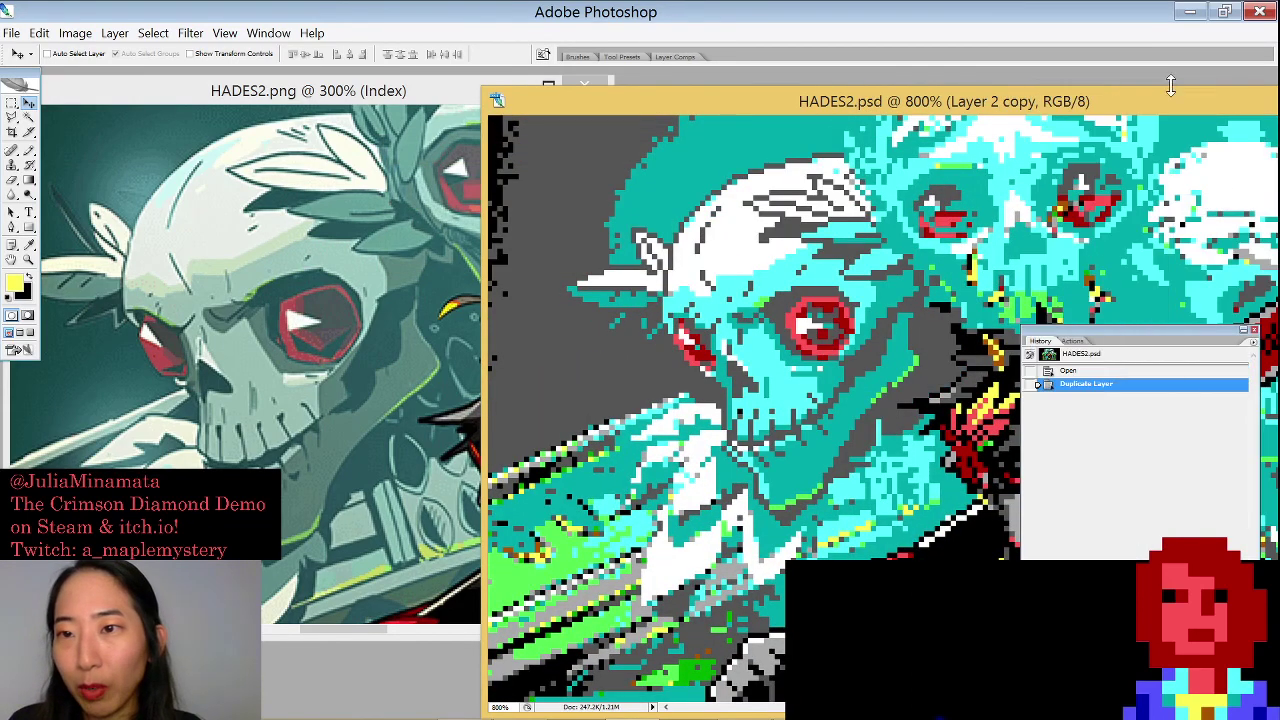
left_click(1255, 332)
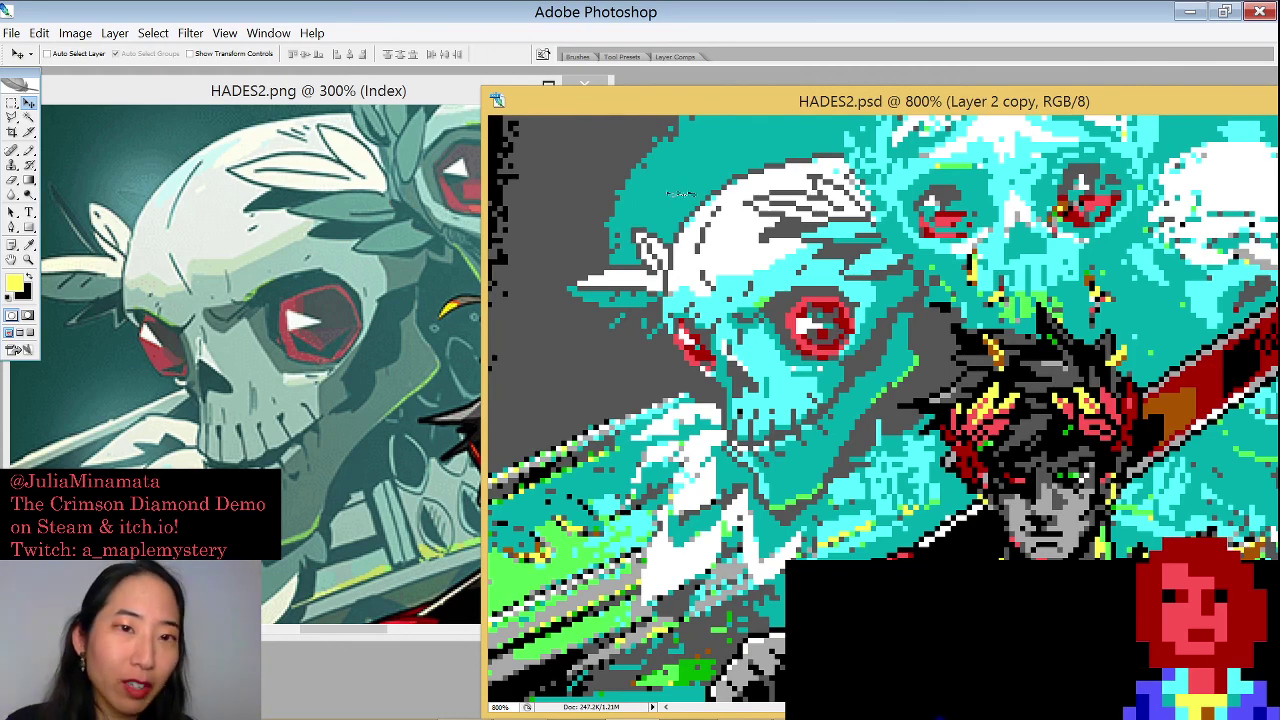
Preview HADES2.png with its master saturation raised to +76 in Hue/Saturation, and cancel the adjustment
left_click(448, 86)
key("ctrl+u")
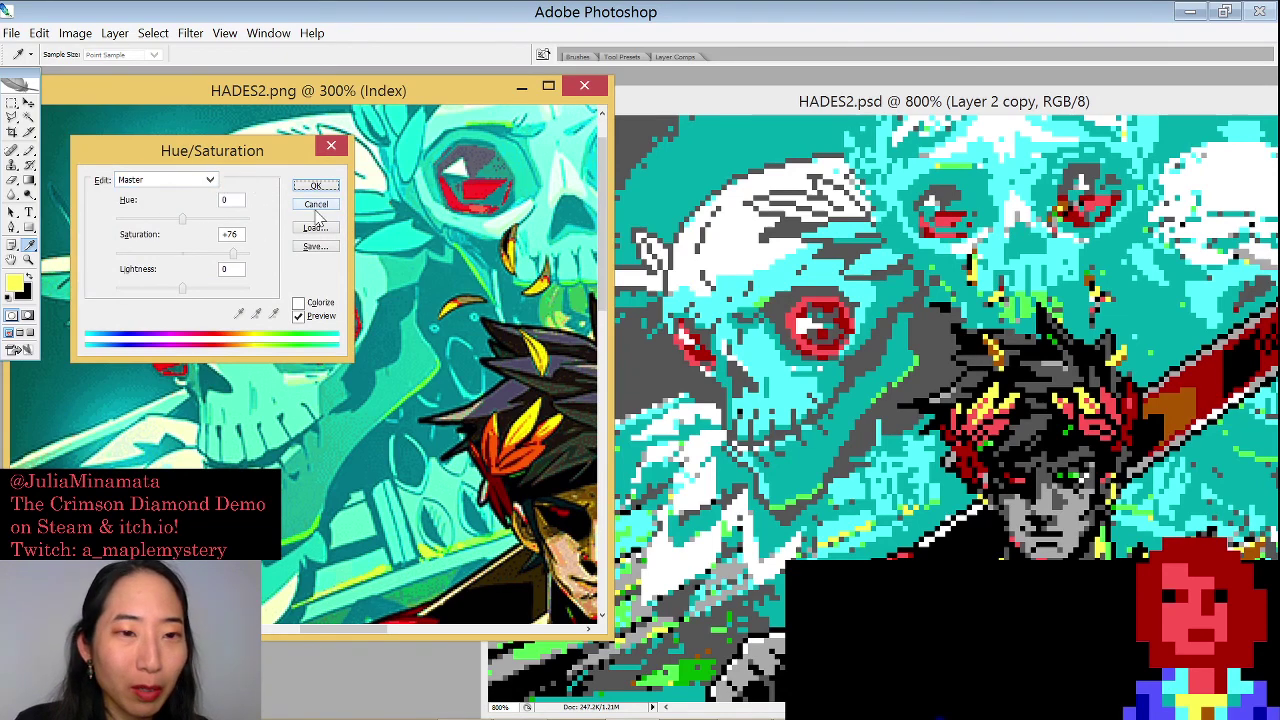
left_click_drag(193, 156, 515, 146)
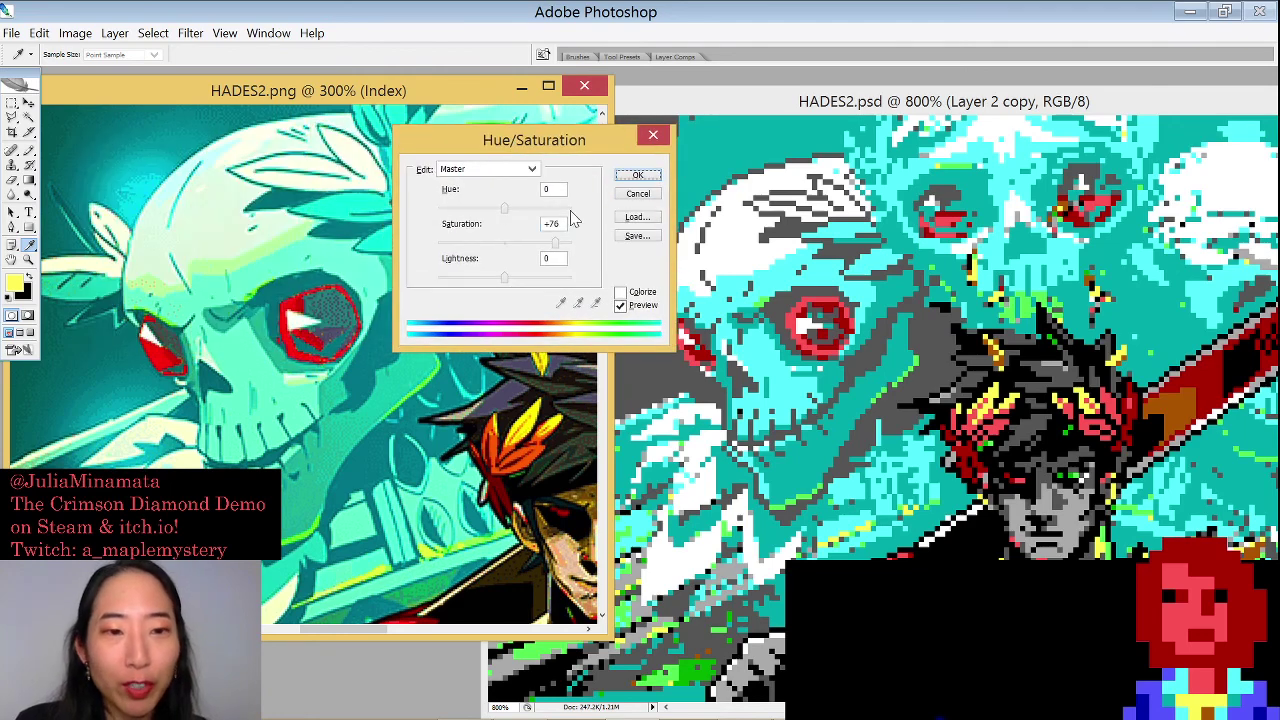
left_click(626, 196)
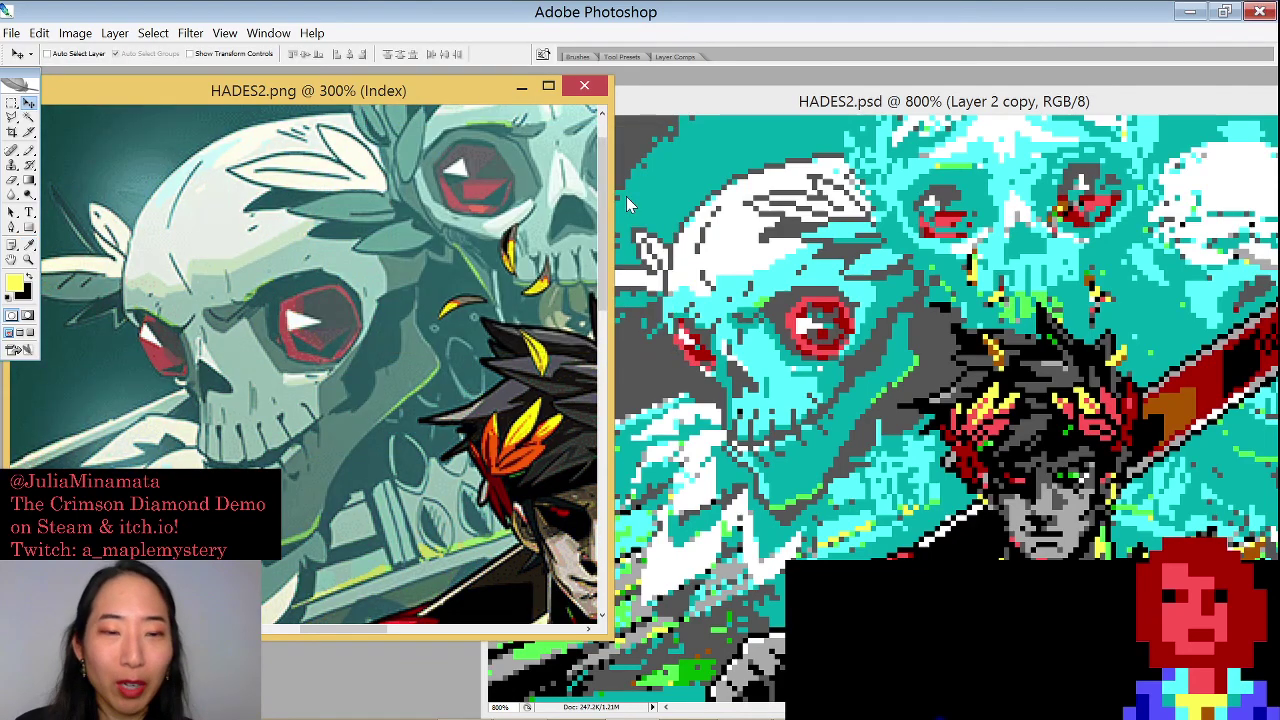
Arrange the HADES2.png and HADES2.psd windows side by side, with the reference showing the character's head
left_click_drag(872, 106, 616, 95)
left_click(278, 108)
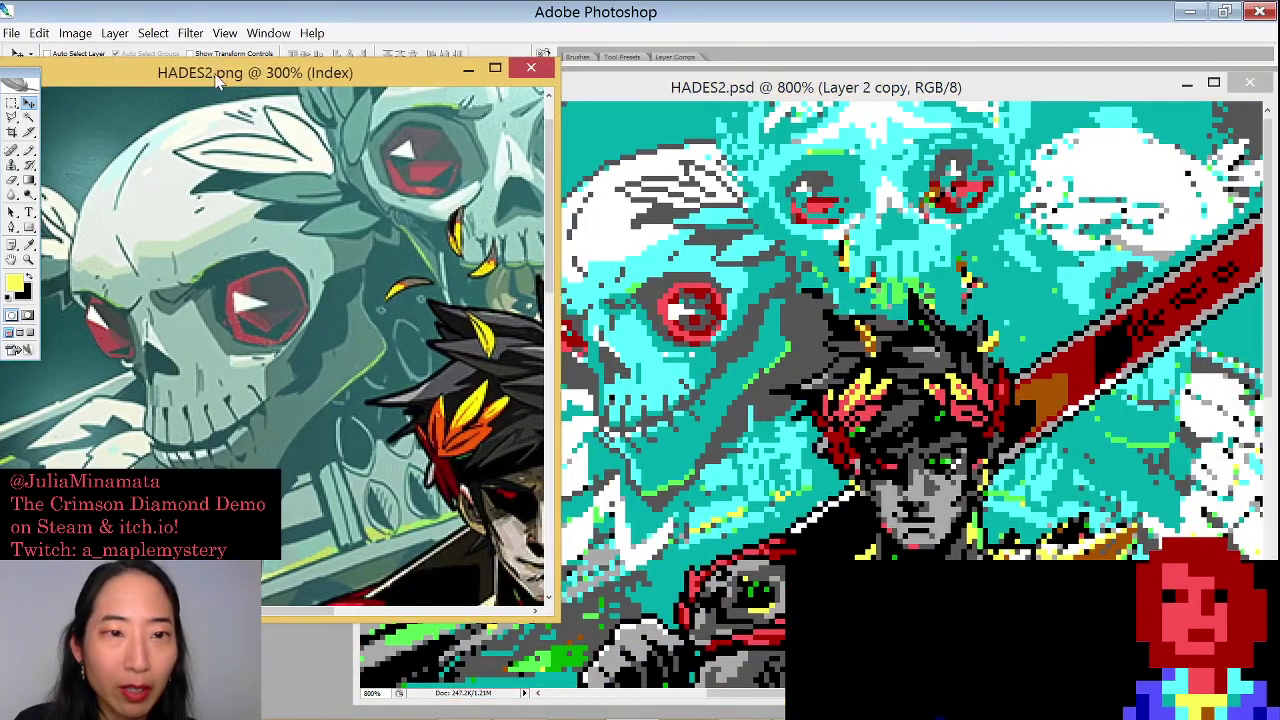
left_click_drag(685, 92, 540, 110)
left_click(343, 76)
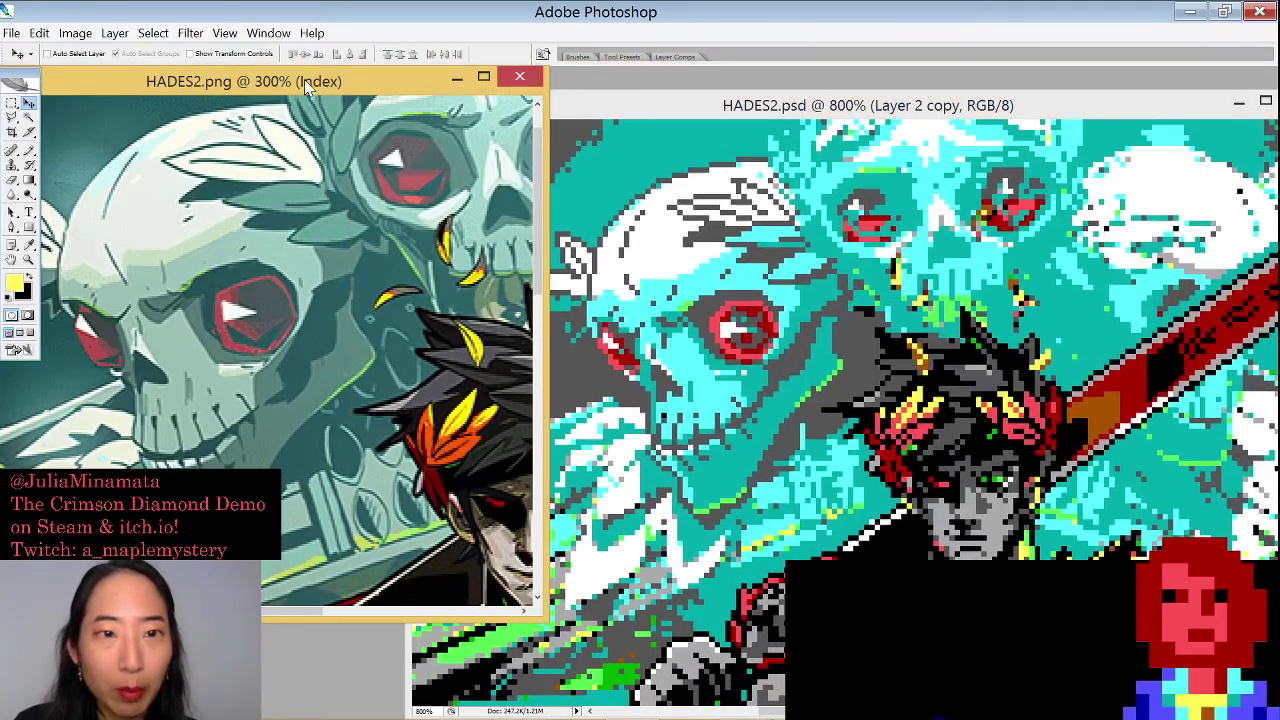
scroll(300, 250, "down", 5)
left_click(855, 110)
left_click_drag(855, 110, 855, 93)
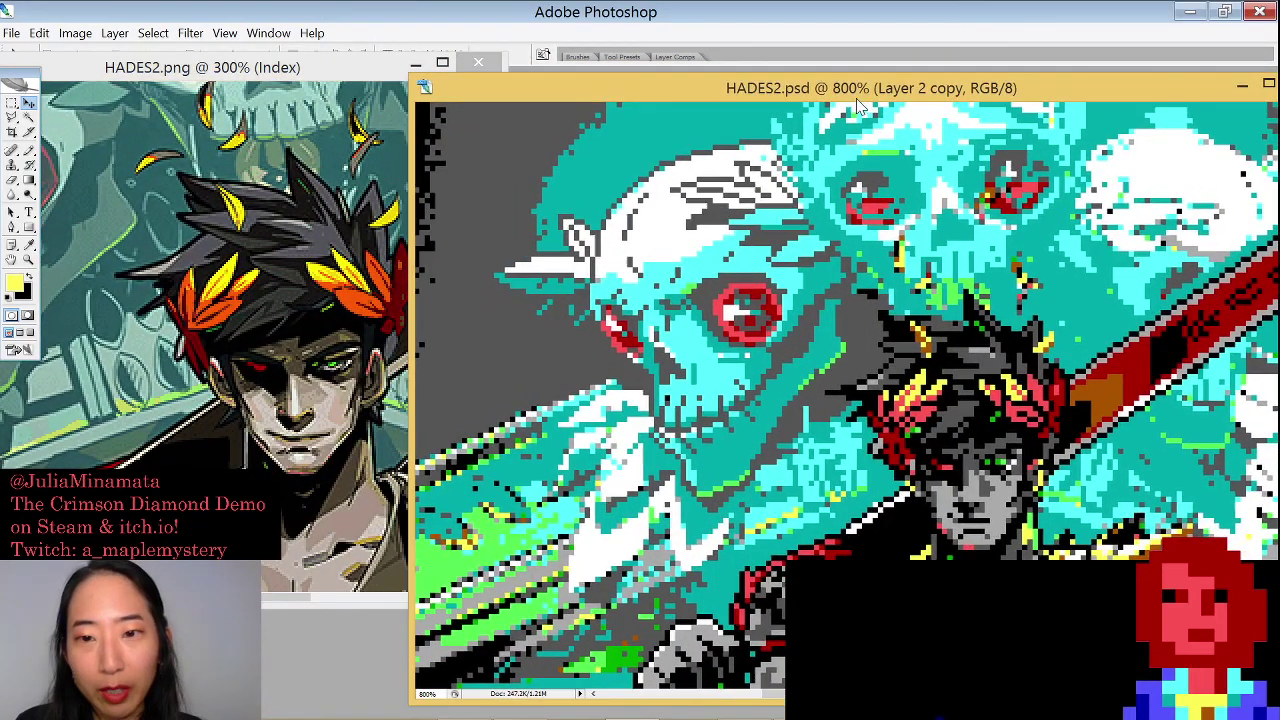
Repaint the lower edge of the leaf lying in the character's hair with yellow sampled from it, working at 1600%
key("b")
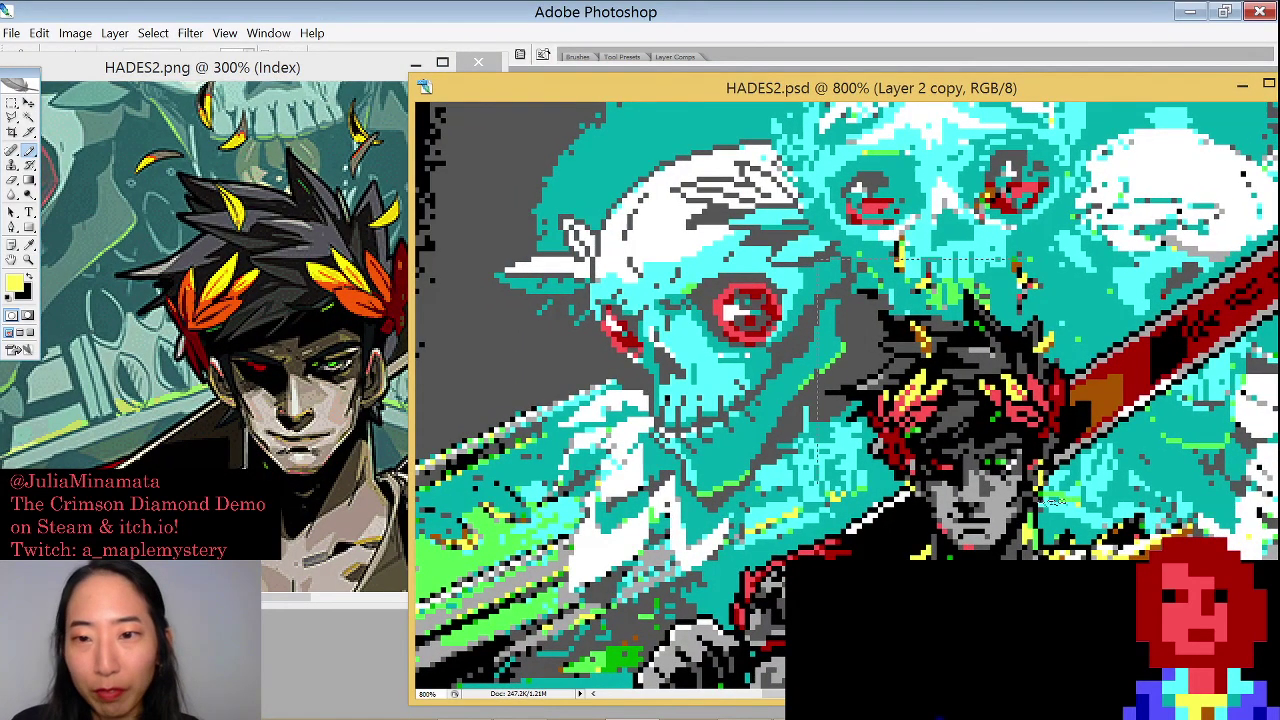
scroll(1045, 502, "up", 1)
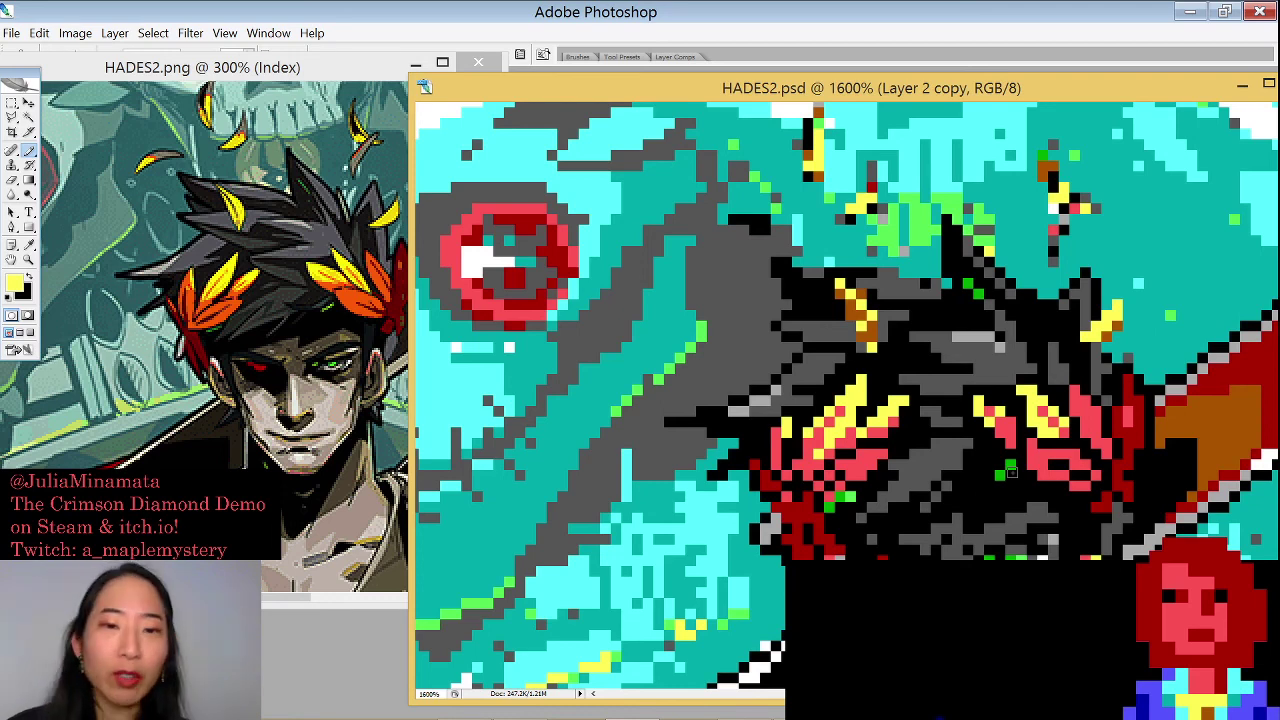
scroll(890, 338, "down", 1)
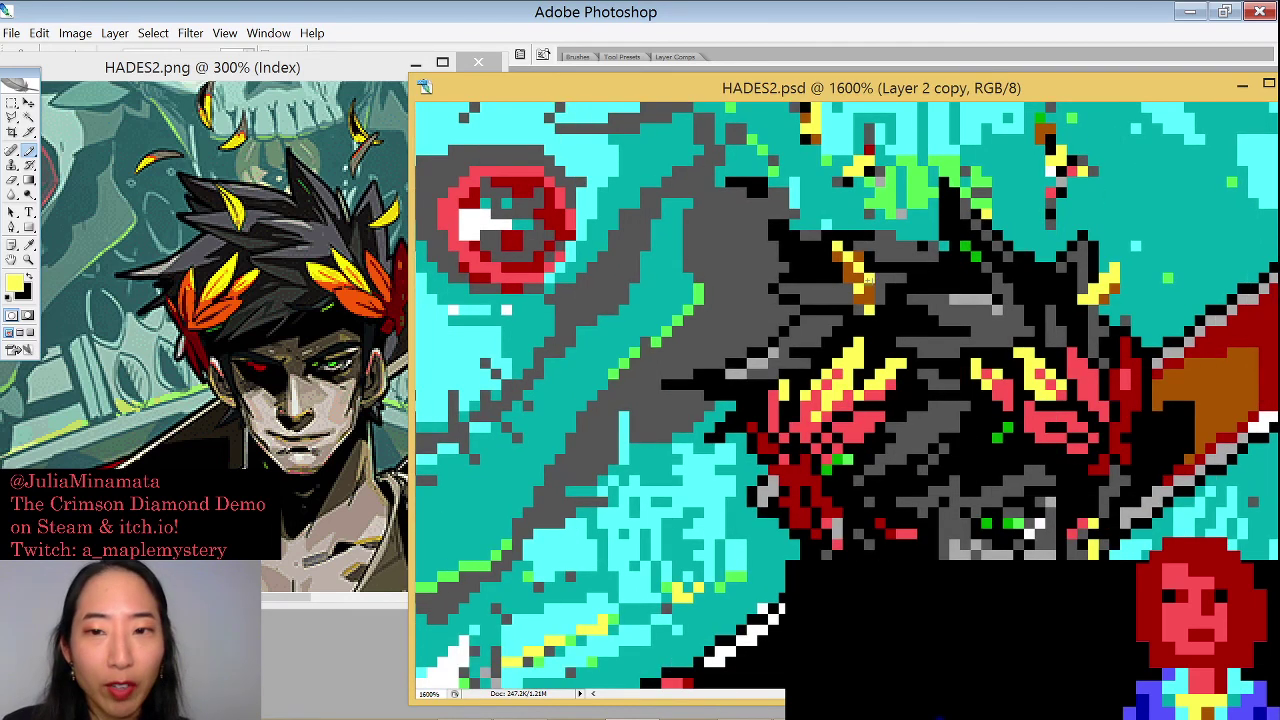
left_click(864, 262, "alt")
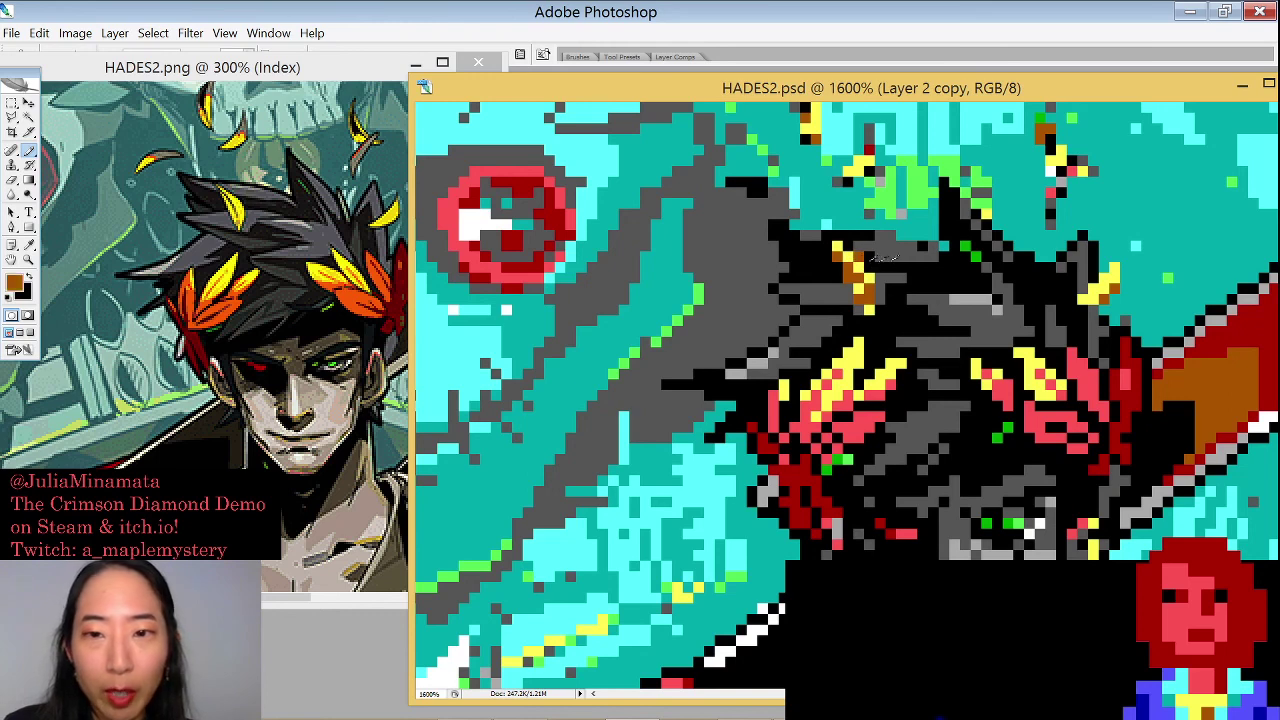
left_click(866, 264, "alt")
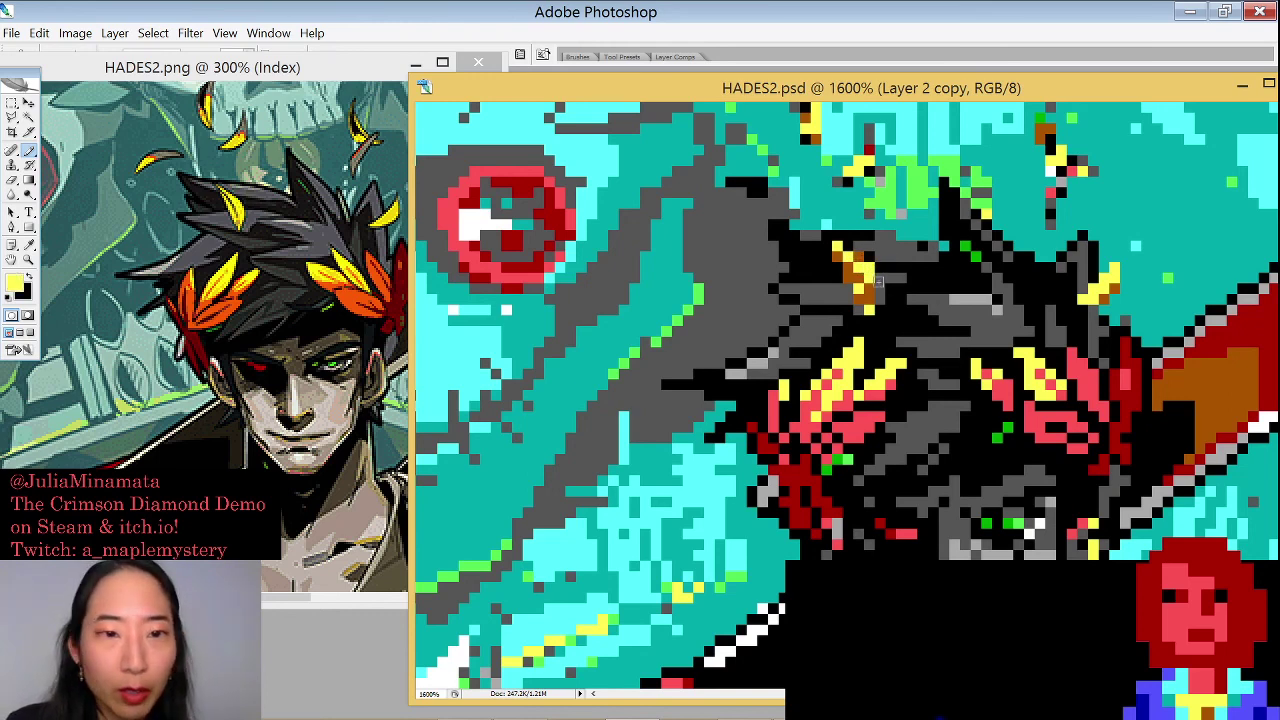
left_click(872, 292)
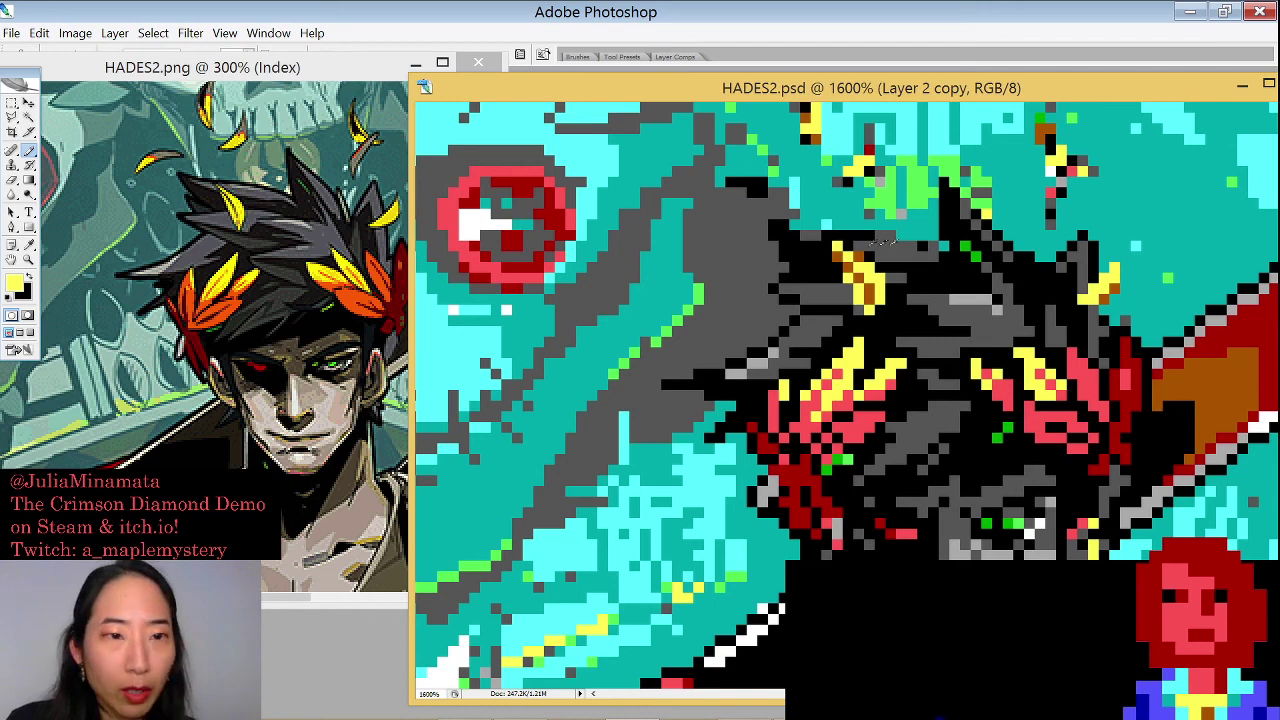
Draw a continuous black outline along the top edge of the hair above the leaf, using black sampled from the hair
left_click(887, 243, "alt")
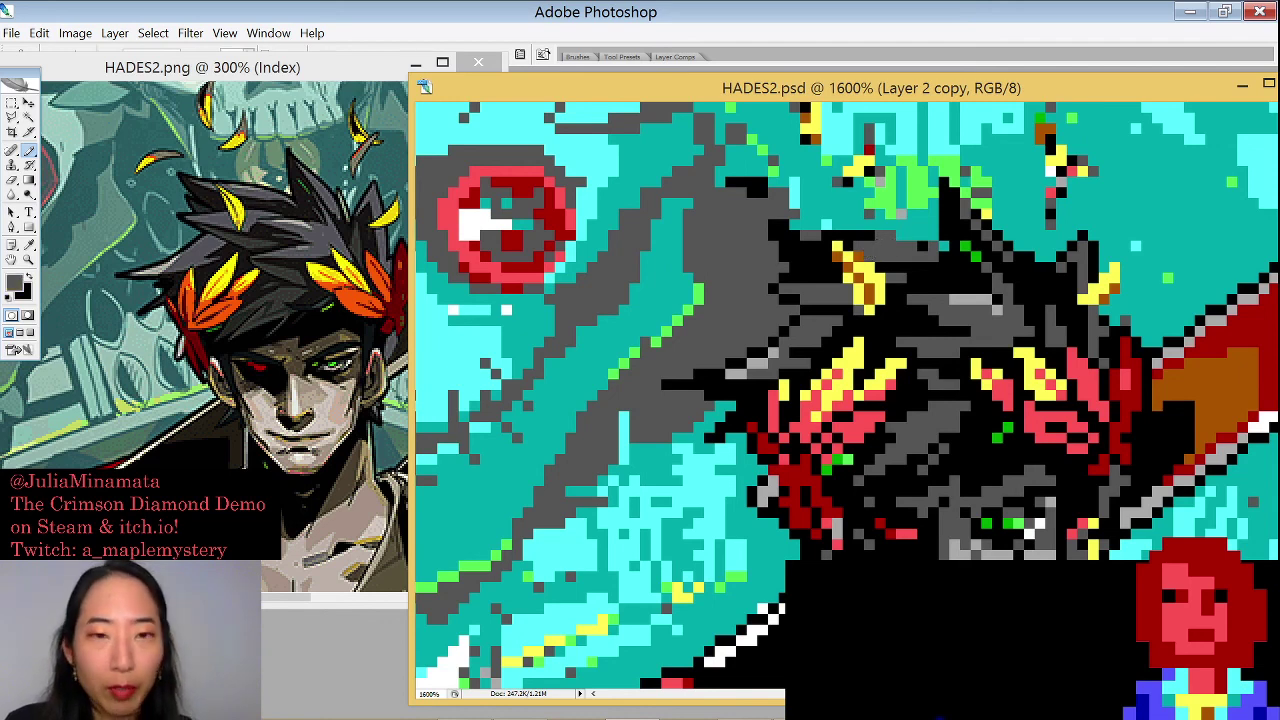
scroll(868, 255, "down", 2)
scroll(866, 261, "up", 2)
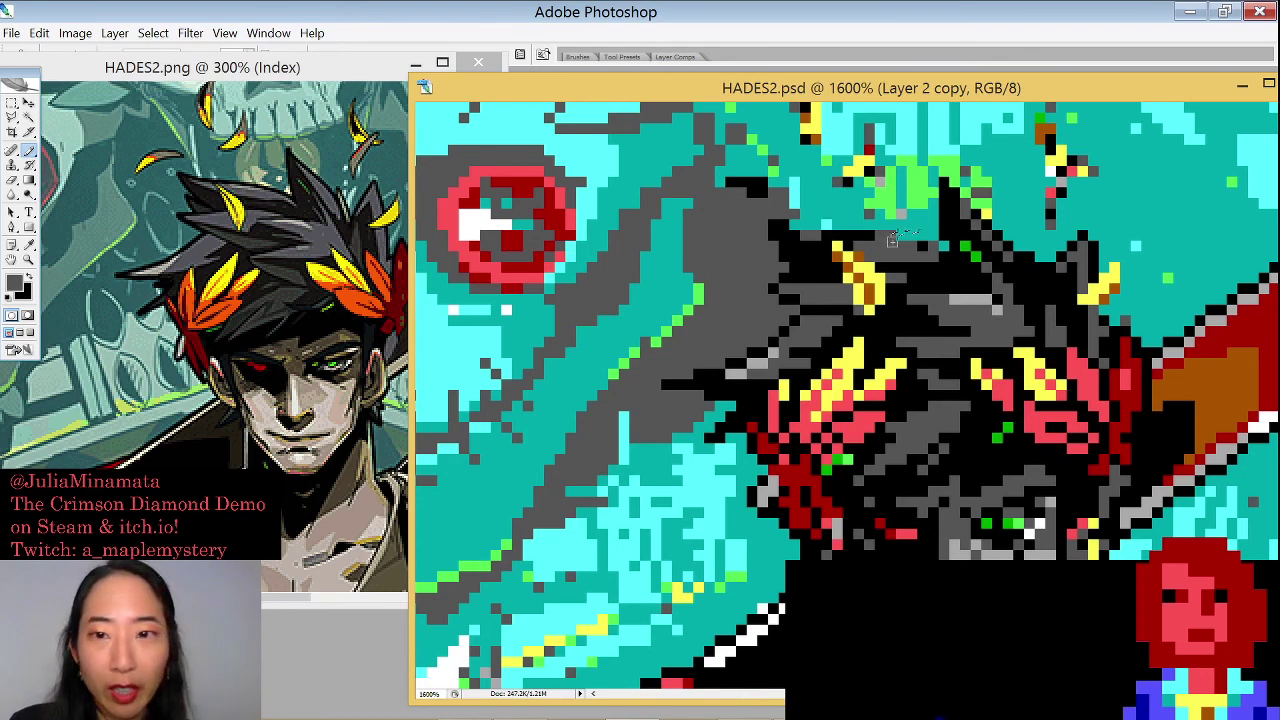
left_click(808, 238, "alt")
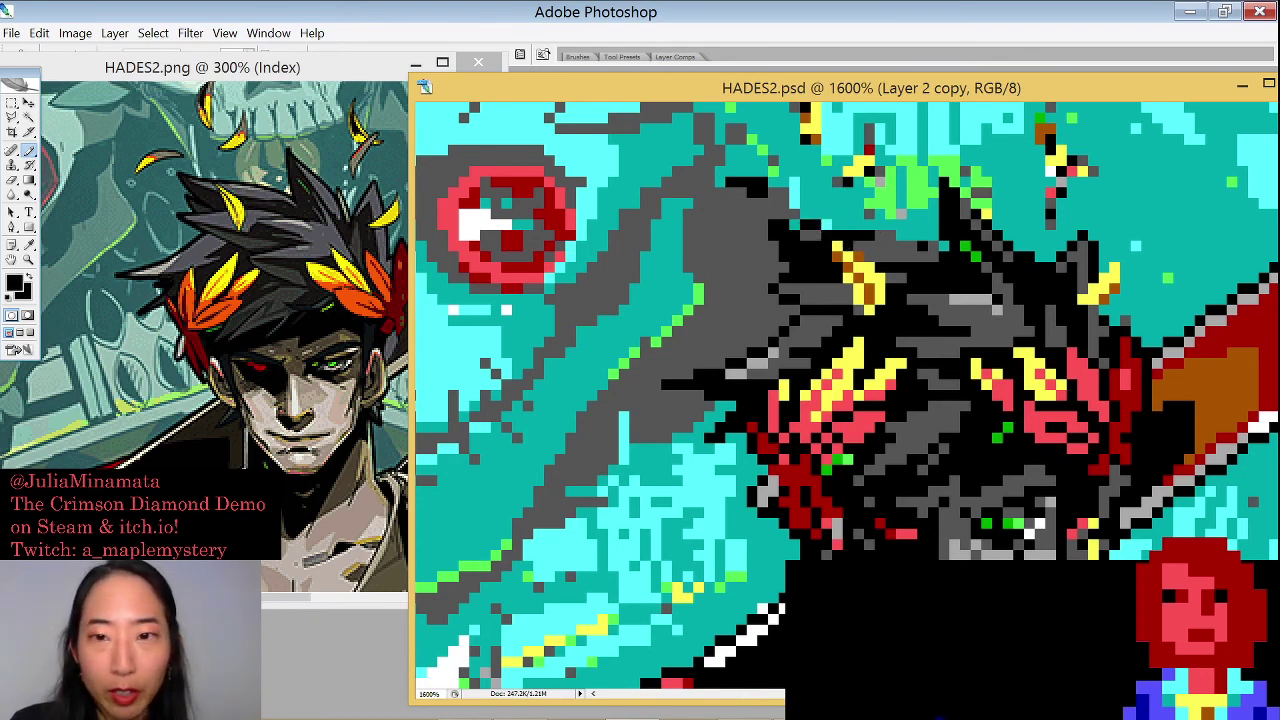
left_click_drag(818, 222, 938, 242)
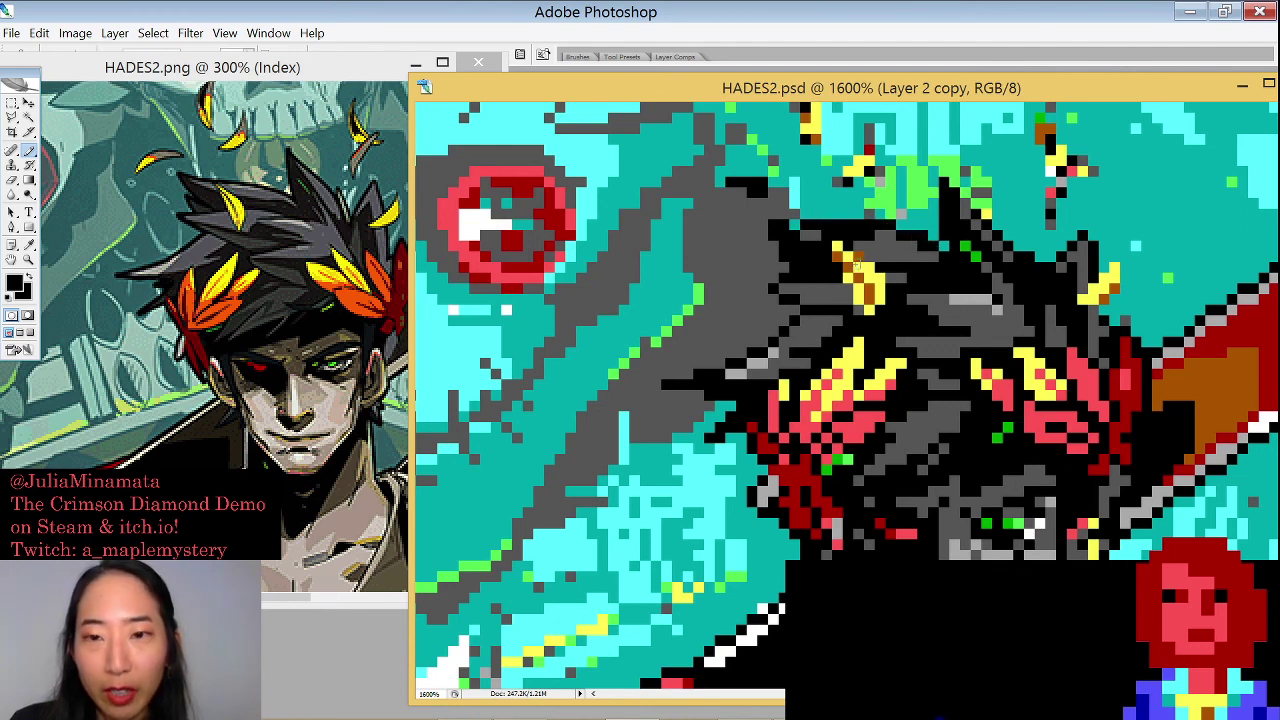
Sample the teal background for edge cleanup and extend the black outline of the hair spikes beside the left skull
left_click(942, 244, "alt")
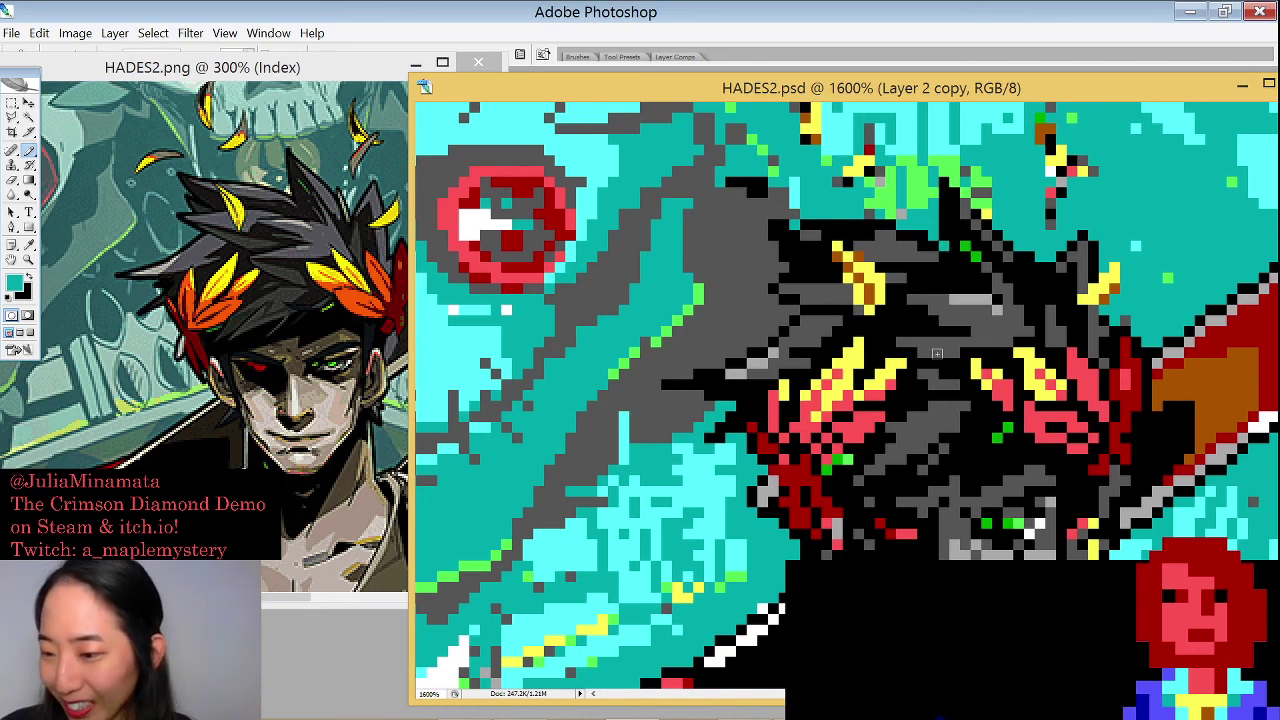
scroll(888, 278, "up", 1)
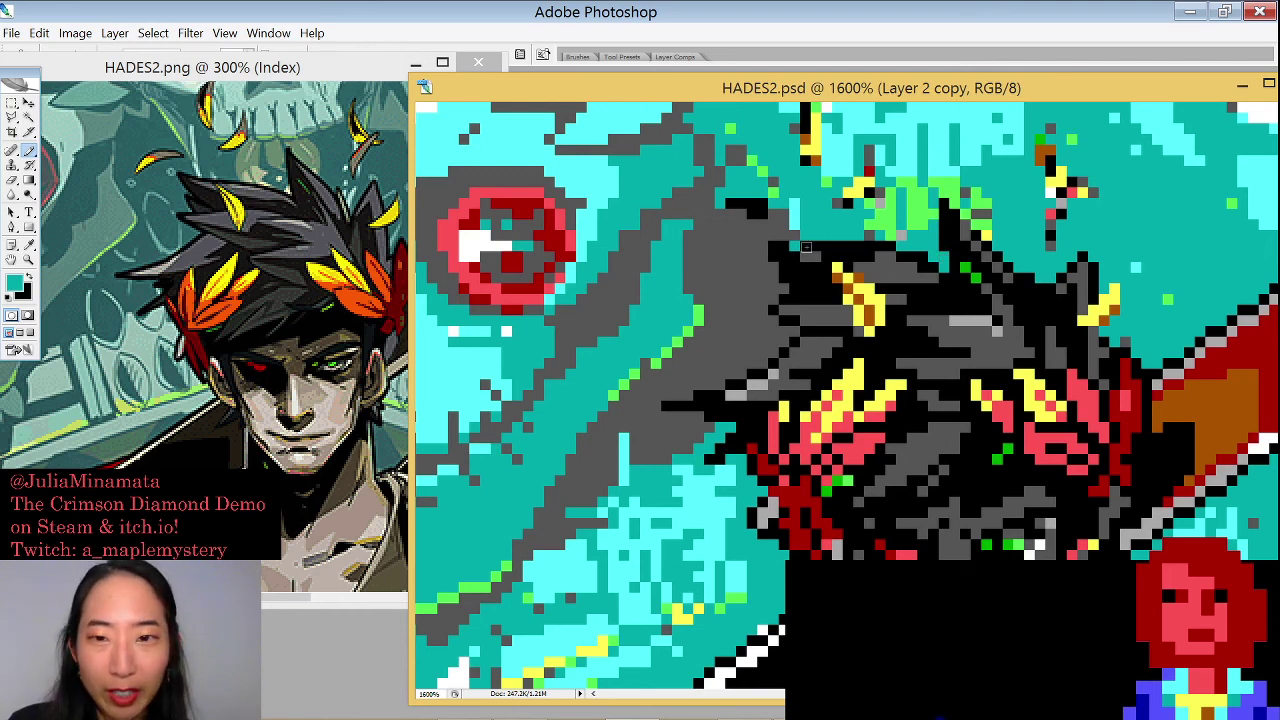
left_click(858, 250, "alt")
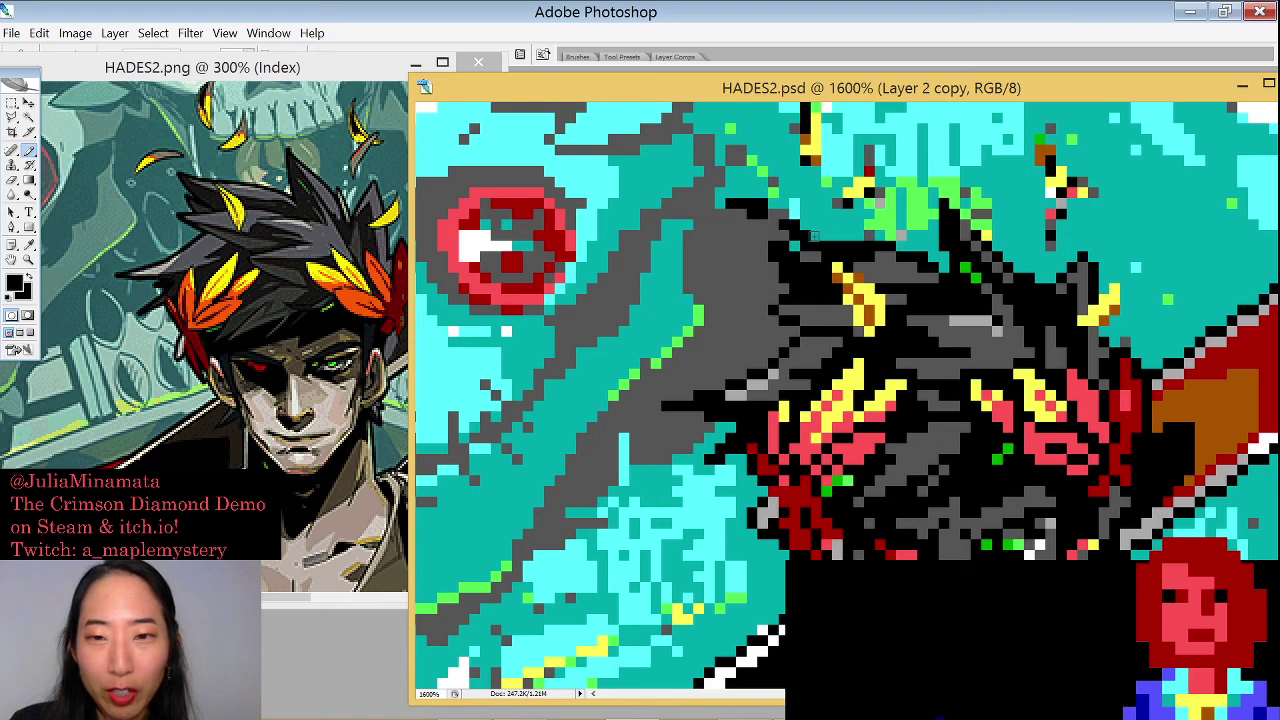
scroll(857, 262, "down", 2)
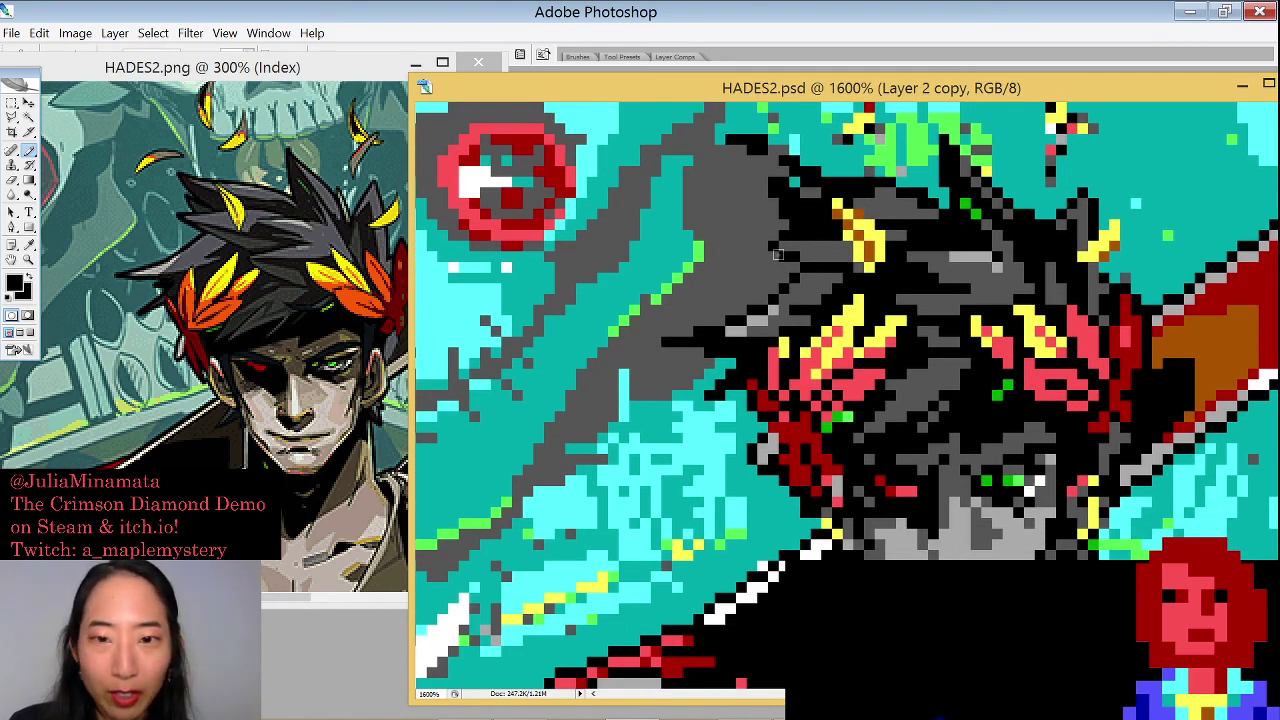
left_click_drag(840, 253, 795, 323)
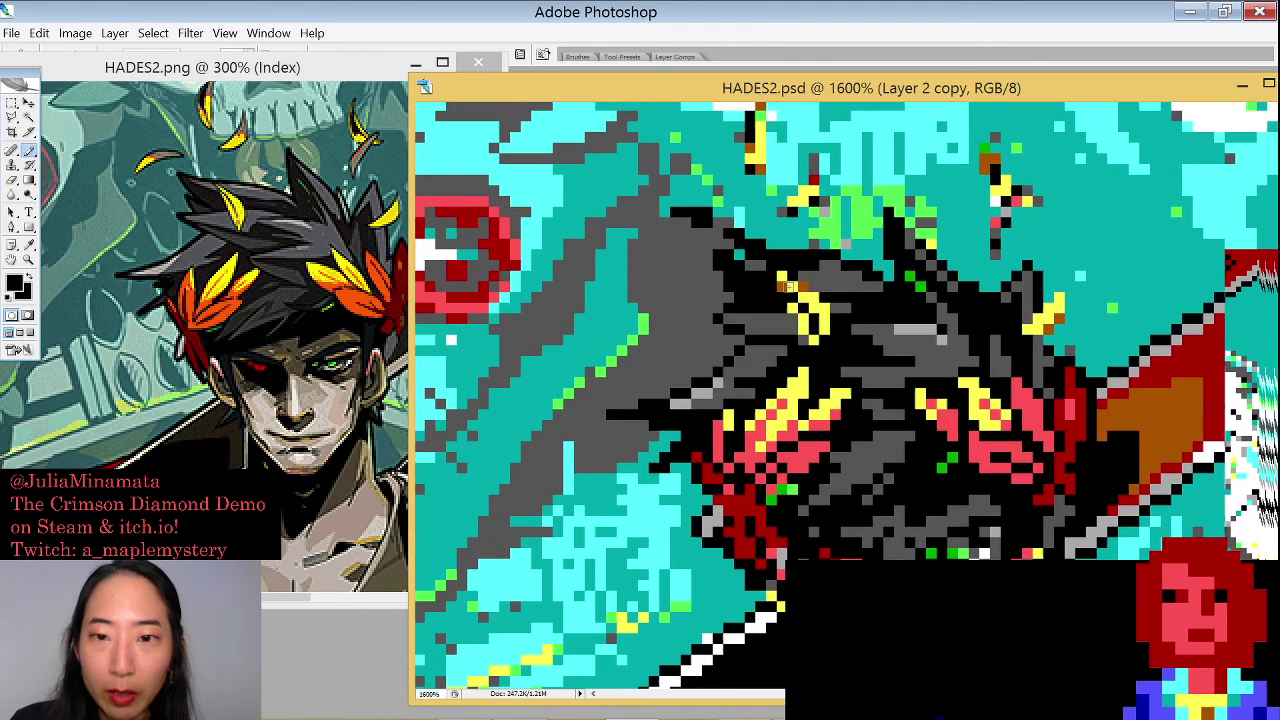
Replace the brown pixels of the leaf in the hair with yellow and trim the laurel leaf tip below with black
left_click(803, 282, "alt")
left_click(803, 294, "alt")
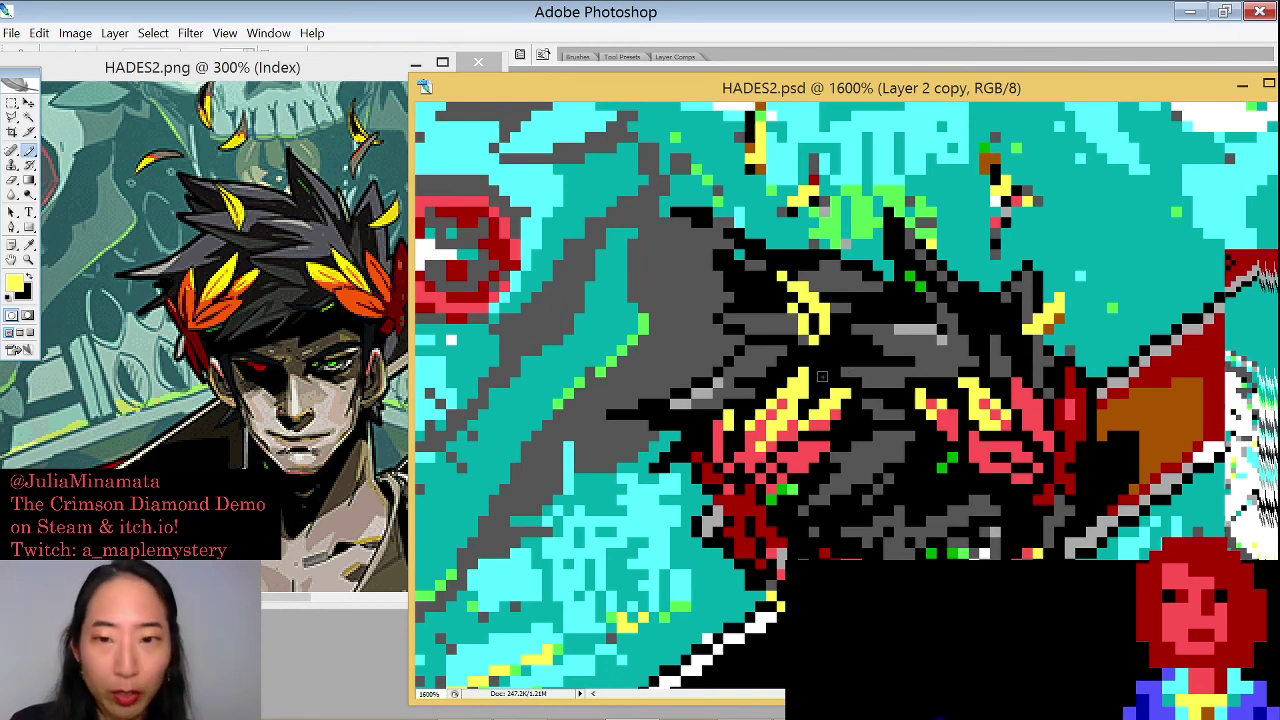
left_click(862, 381, "alt")
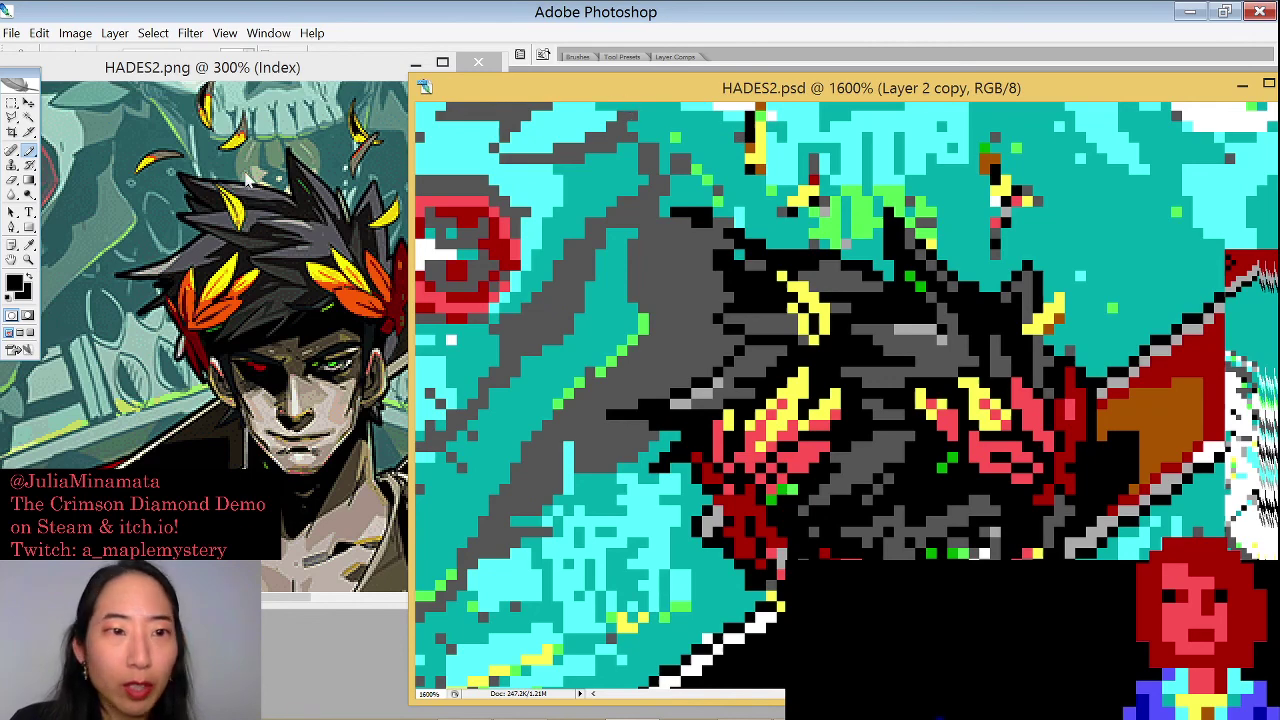
Bring the reference's falling leaves into view and draw a small yellow leaf on the gray area beside the hair
left_click(197, 78)
left_click_drag(265, 230, 395, 328)
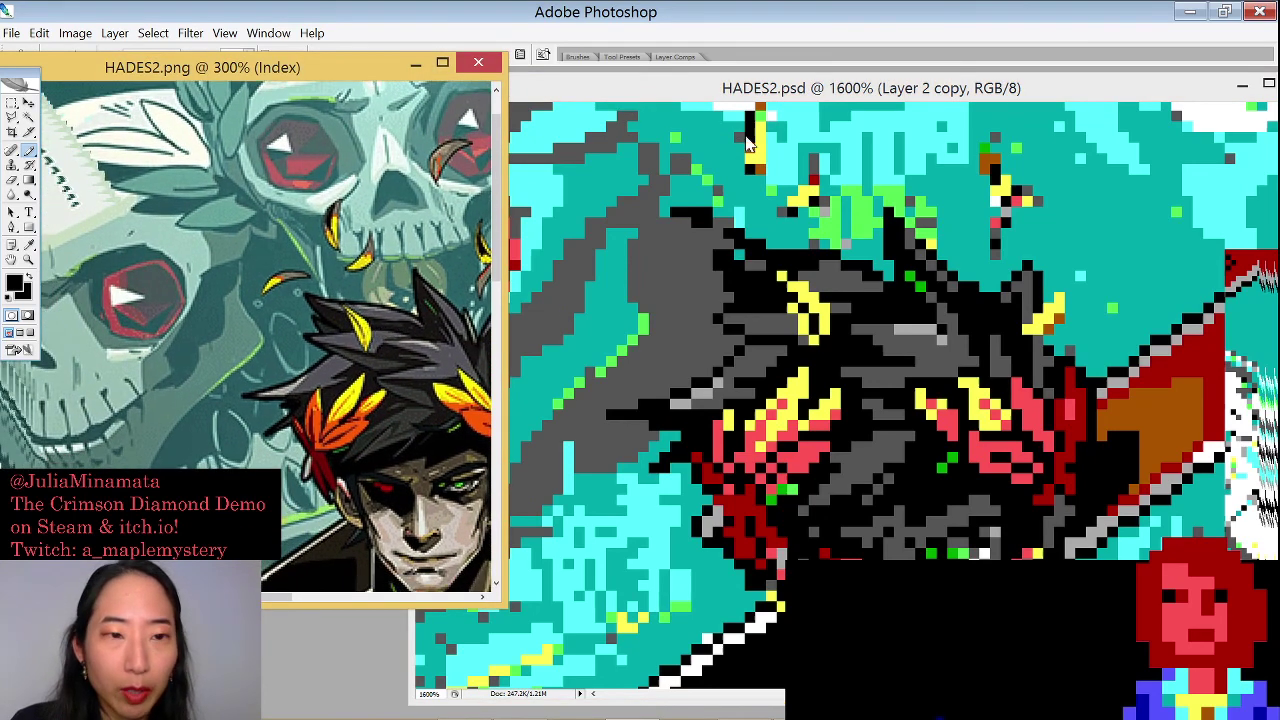
left_click_drag(780, 92, 790, 84)
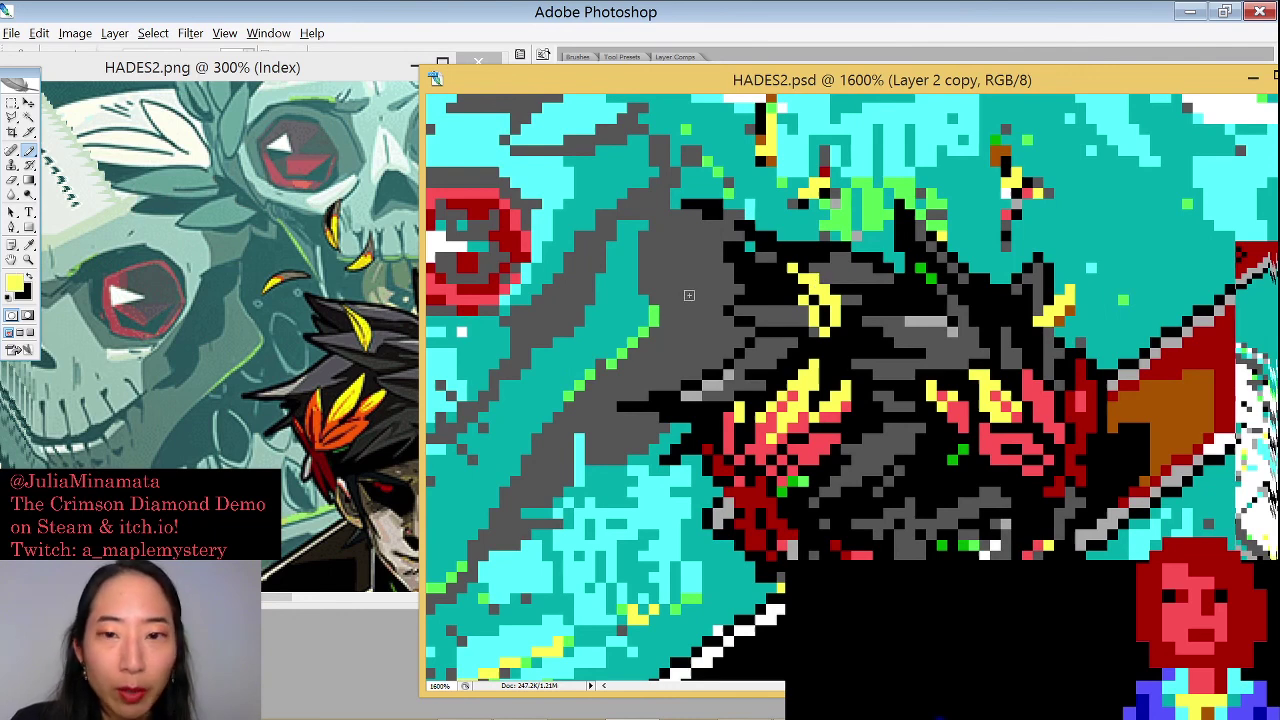
left_click(676, 266)
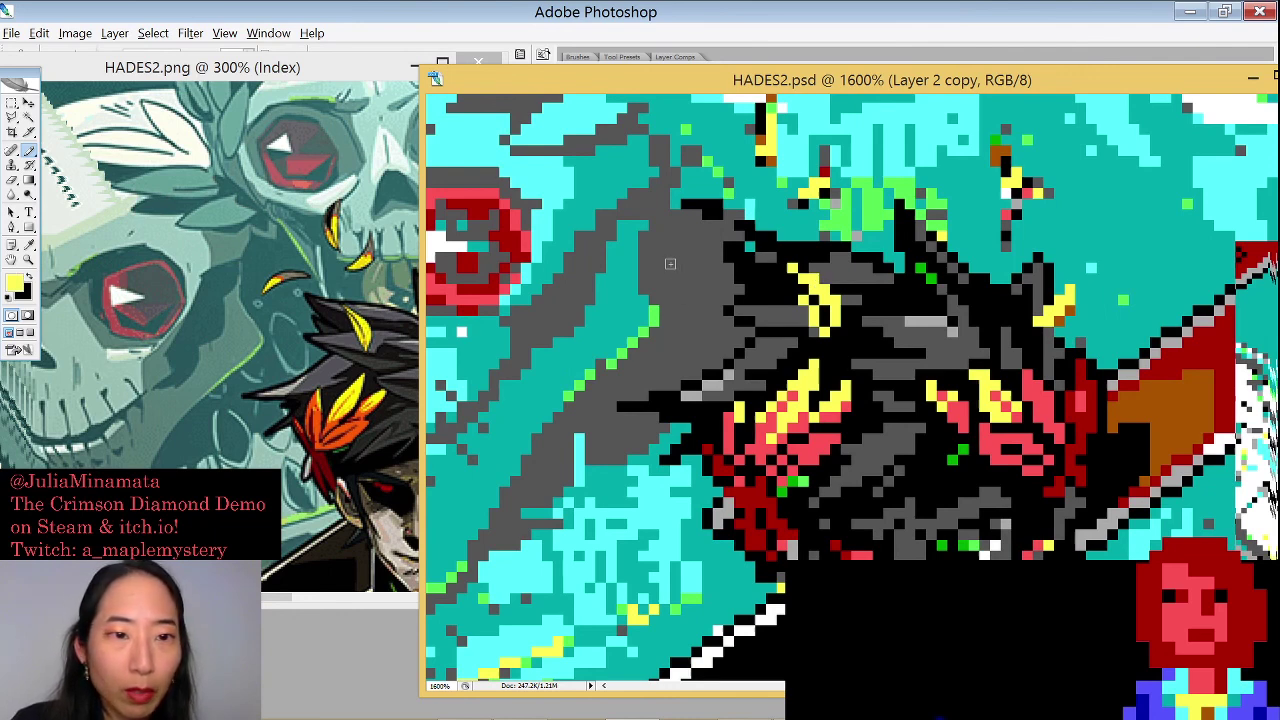
left_click(688, 257)
left_click_drag(697, 256, 720, 256)
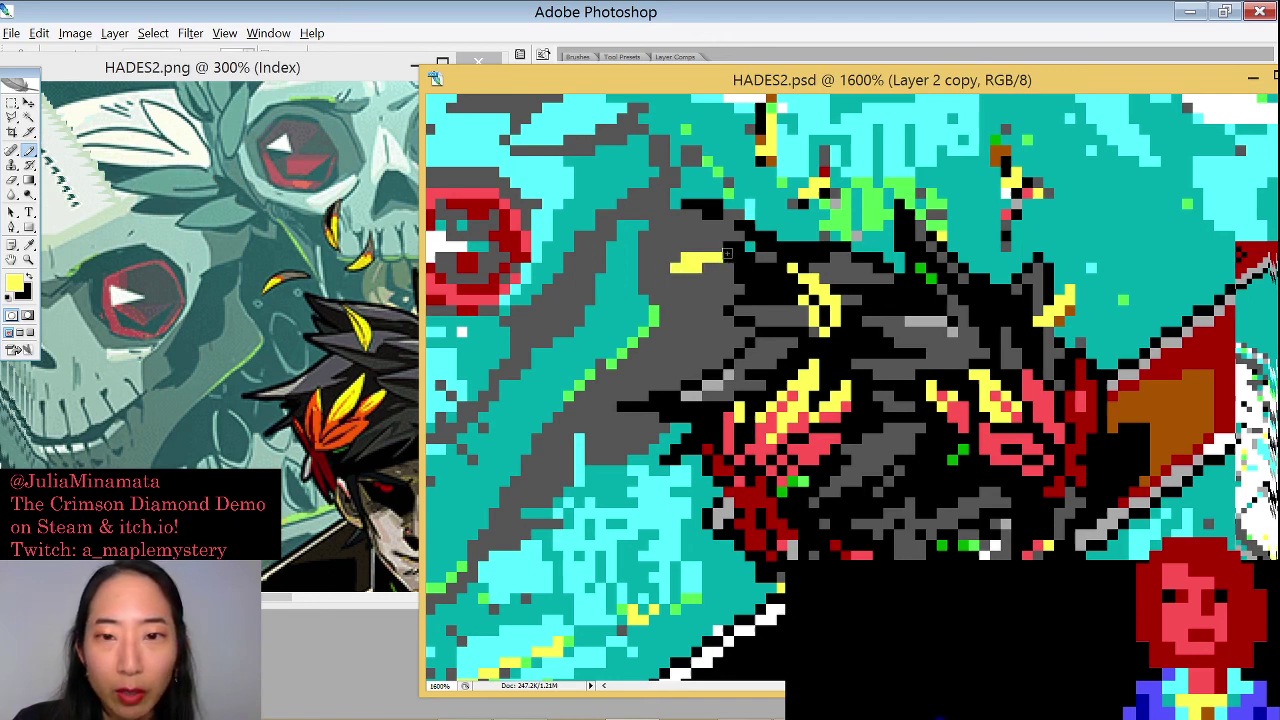
Add light red pixels inside the new falling leaf and reshape its stem end with sampled yellow and dark gray
left_click(831, 443, "alt")
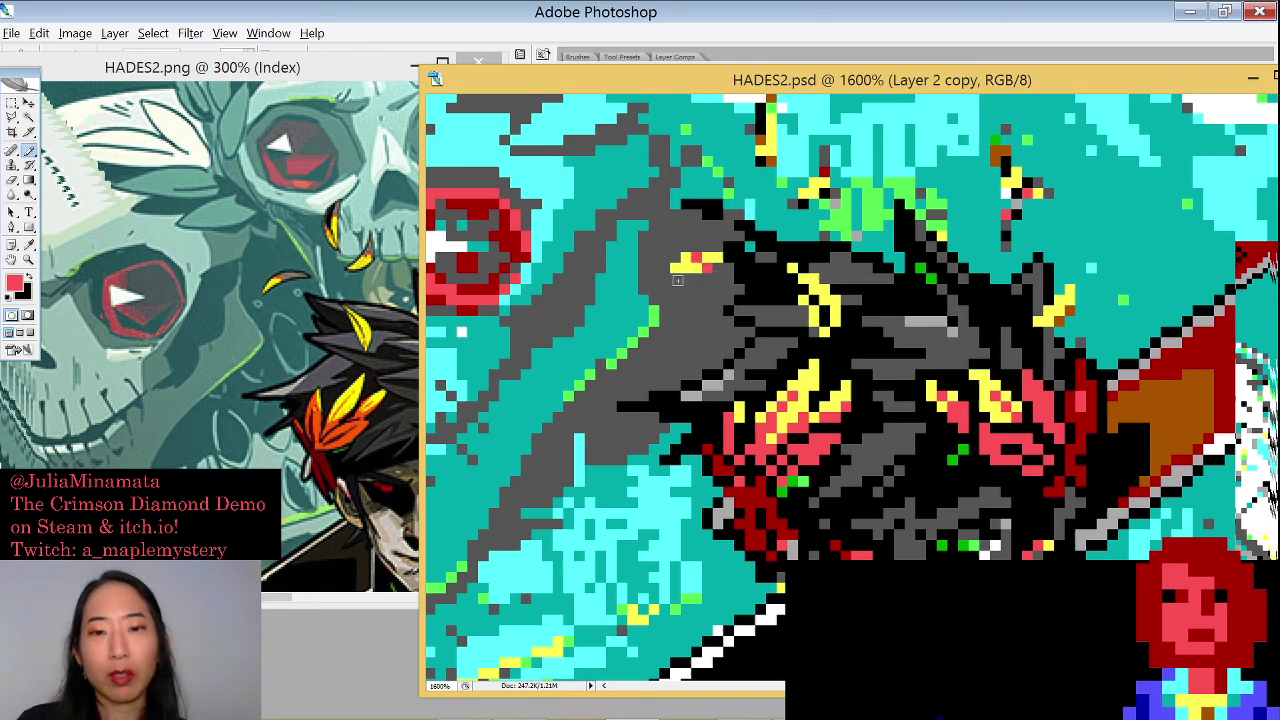
left_click(677, 281, "alt")
left_click(686, 266, "alt")
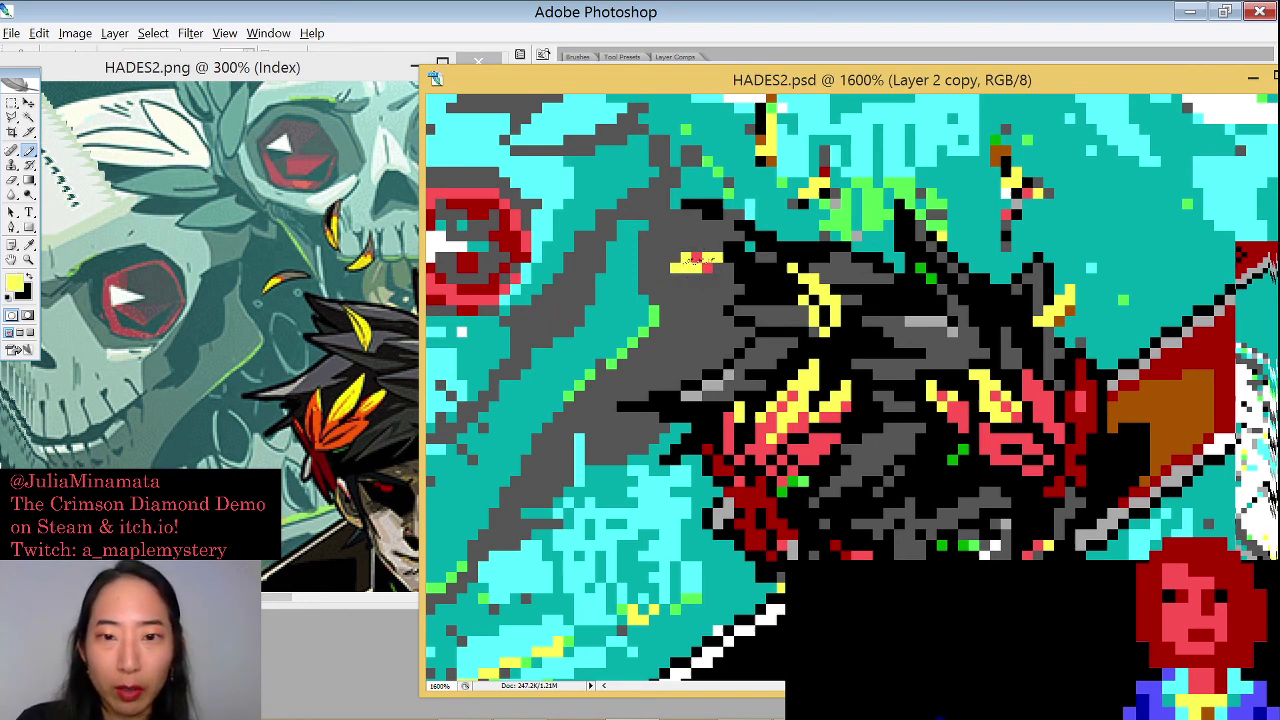
left_click(676, 278)
left_click(672, 260, "alt")
left_click(677, 267)
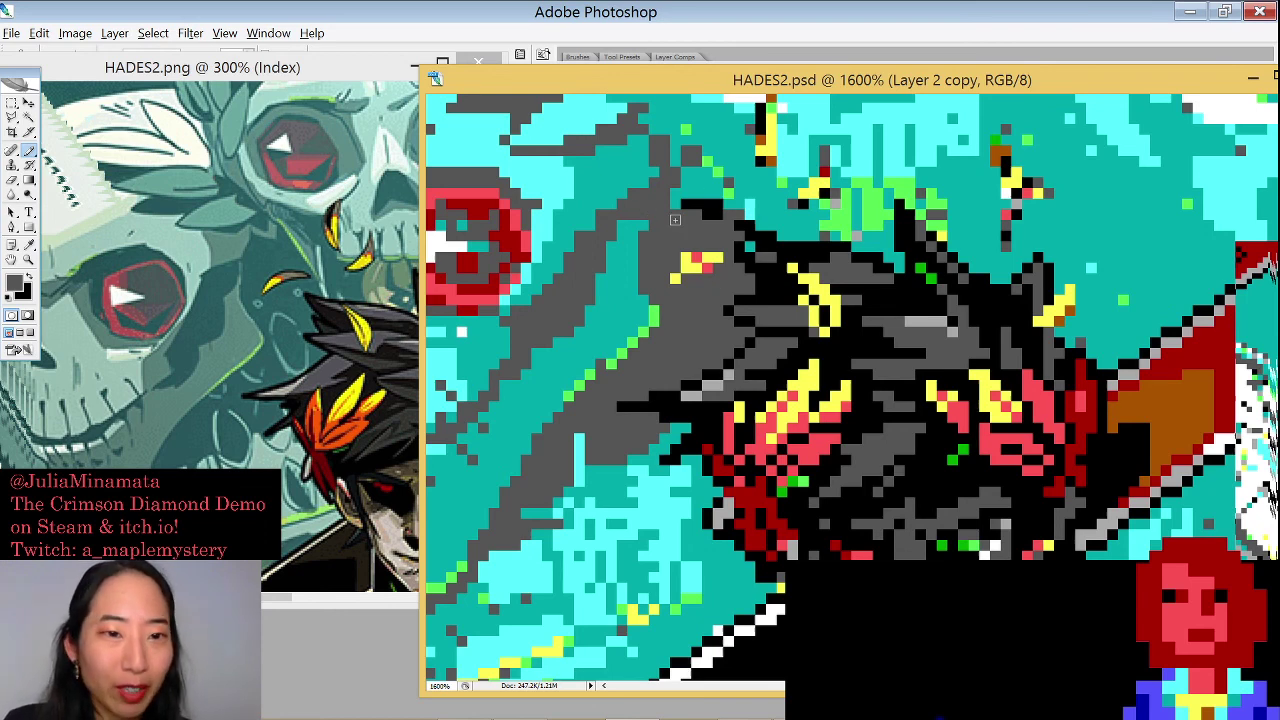
Fill out the falling leaf beneath the central skull's eye with sampled yellow
scroll(760, 194, "up", 2)
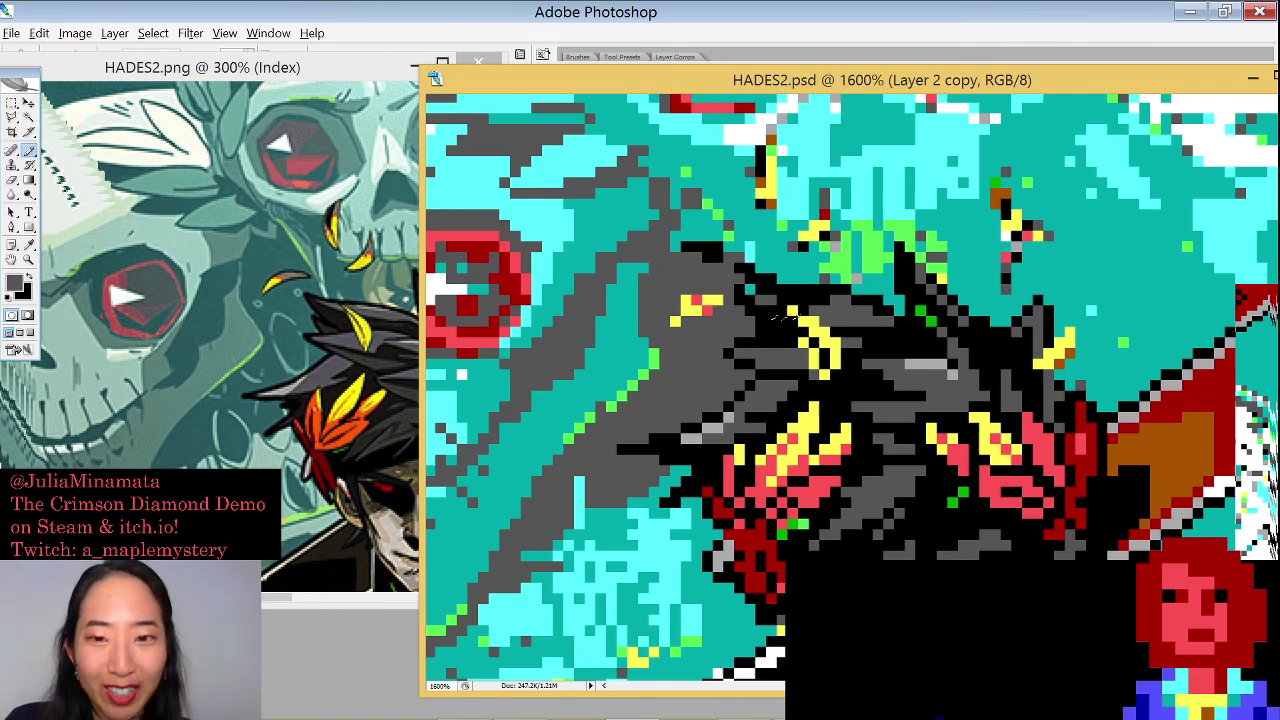
left_click(787, 315, "alt")
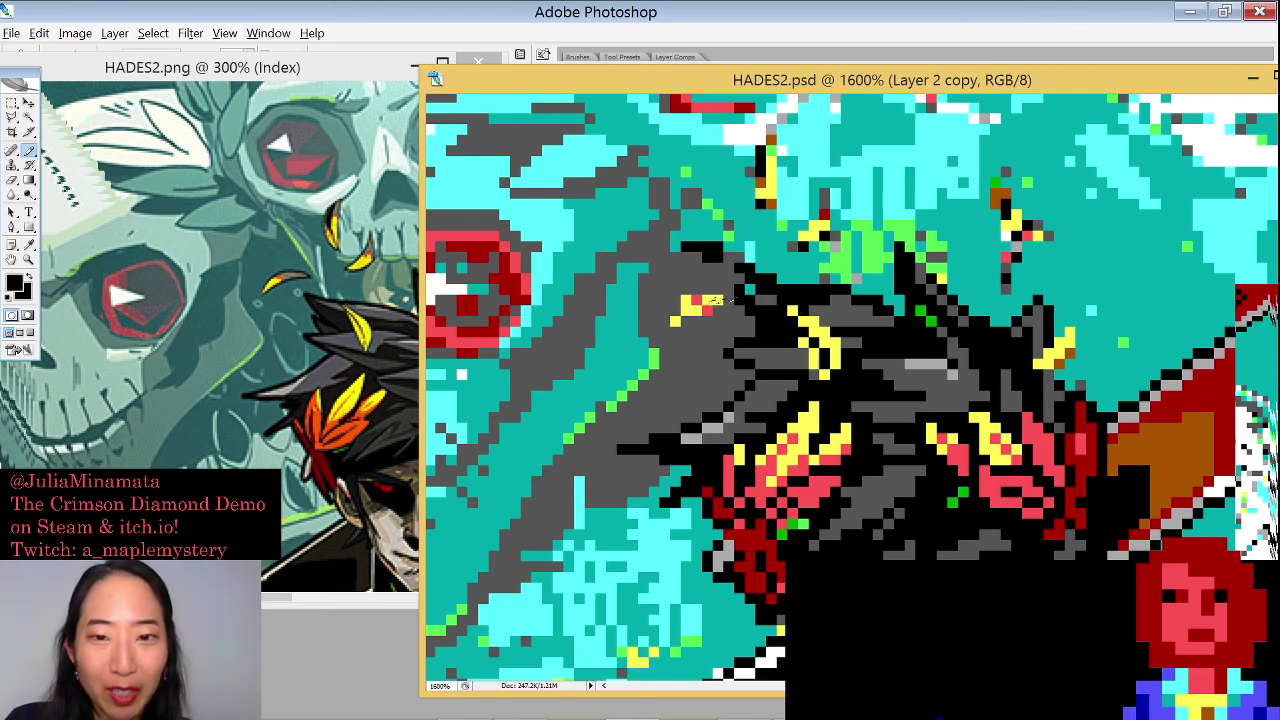
left_click(768, 190, "alt")
left_click(778, 186)
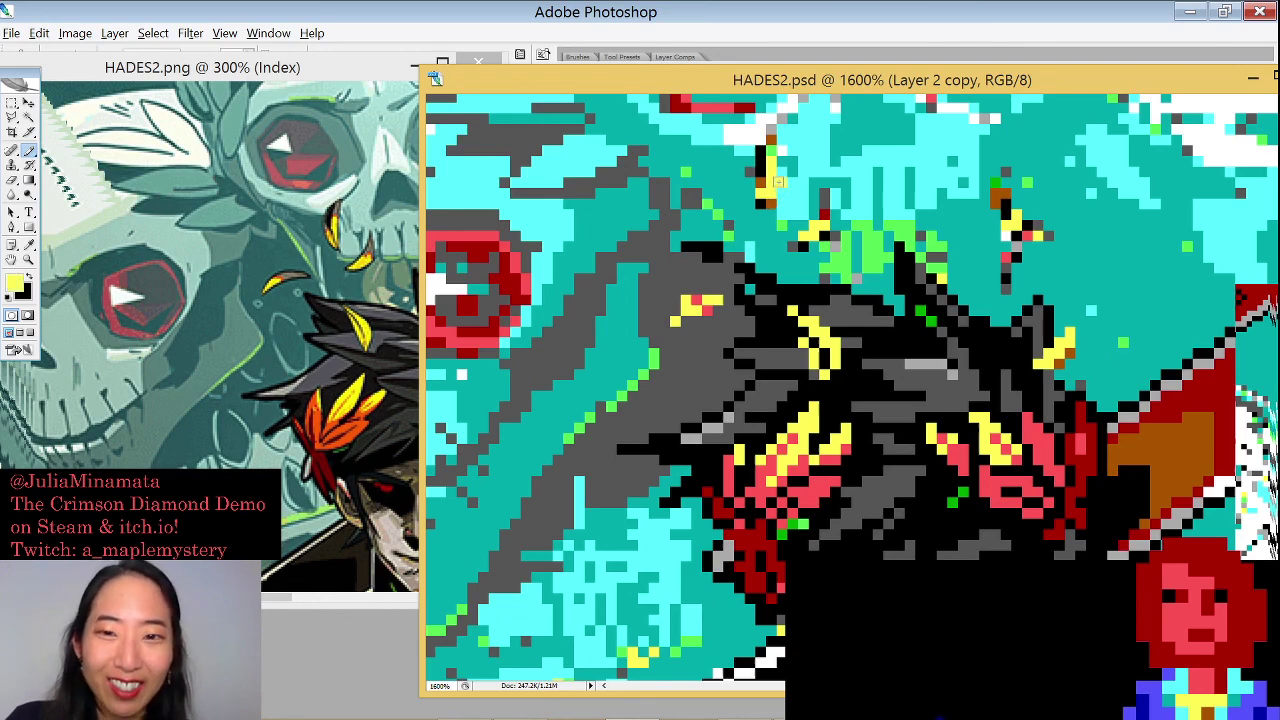
Reduce the working image to 1200%, make room for the reference beside it, and clean up the tall hair spike's edge with sampled black
scroll(795, 205, "down", 3)
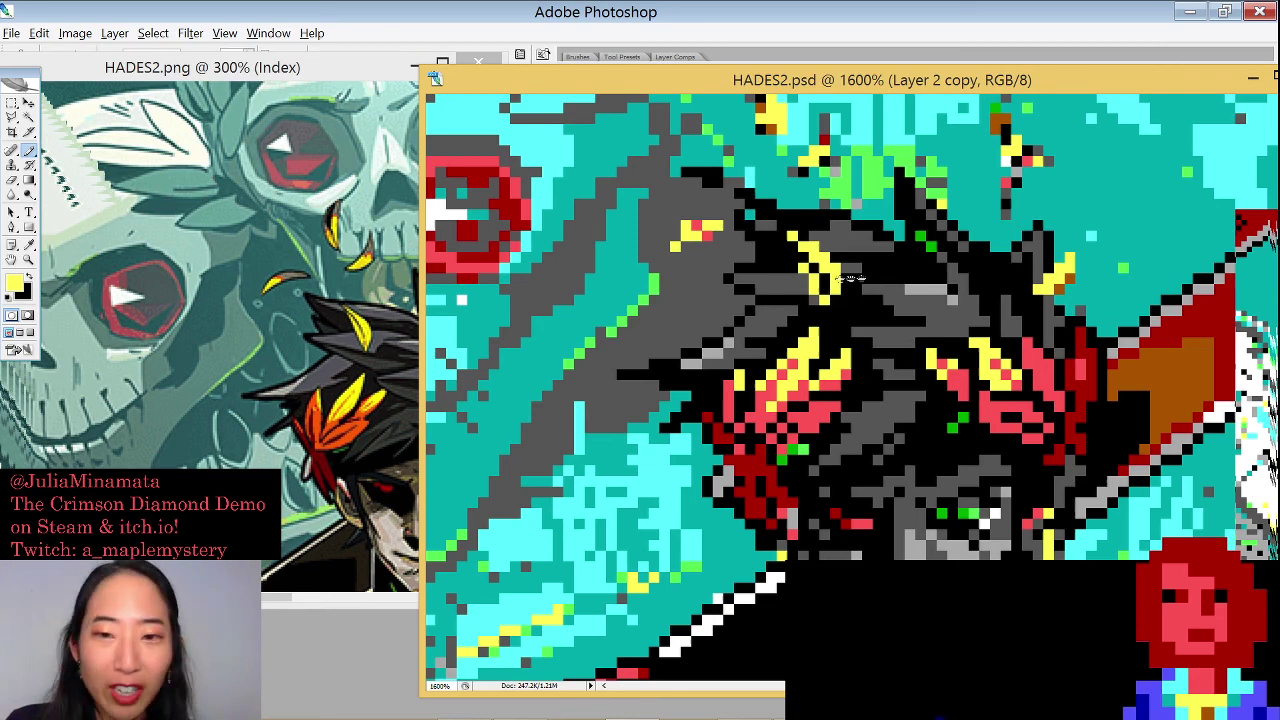
left_click_drag(834, 294, 729, 314)
key("ctrl+minus")
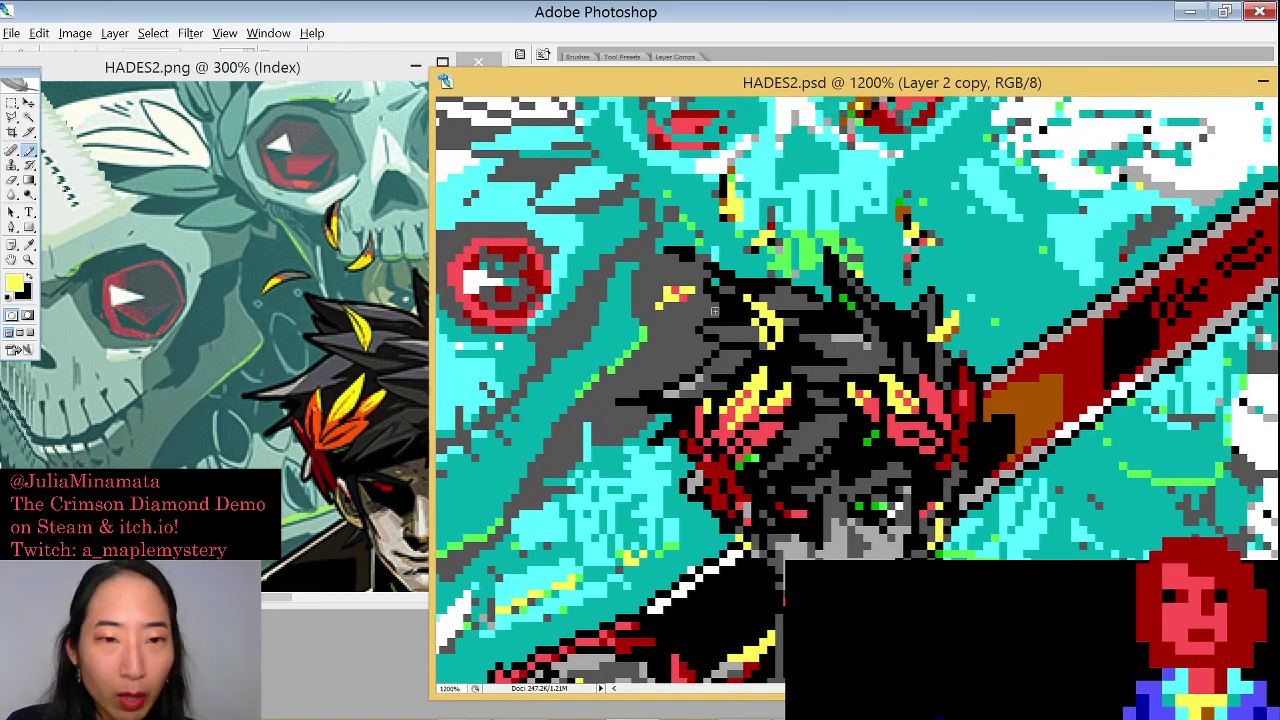
left_click_drag(645, 80, 748, 70)
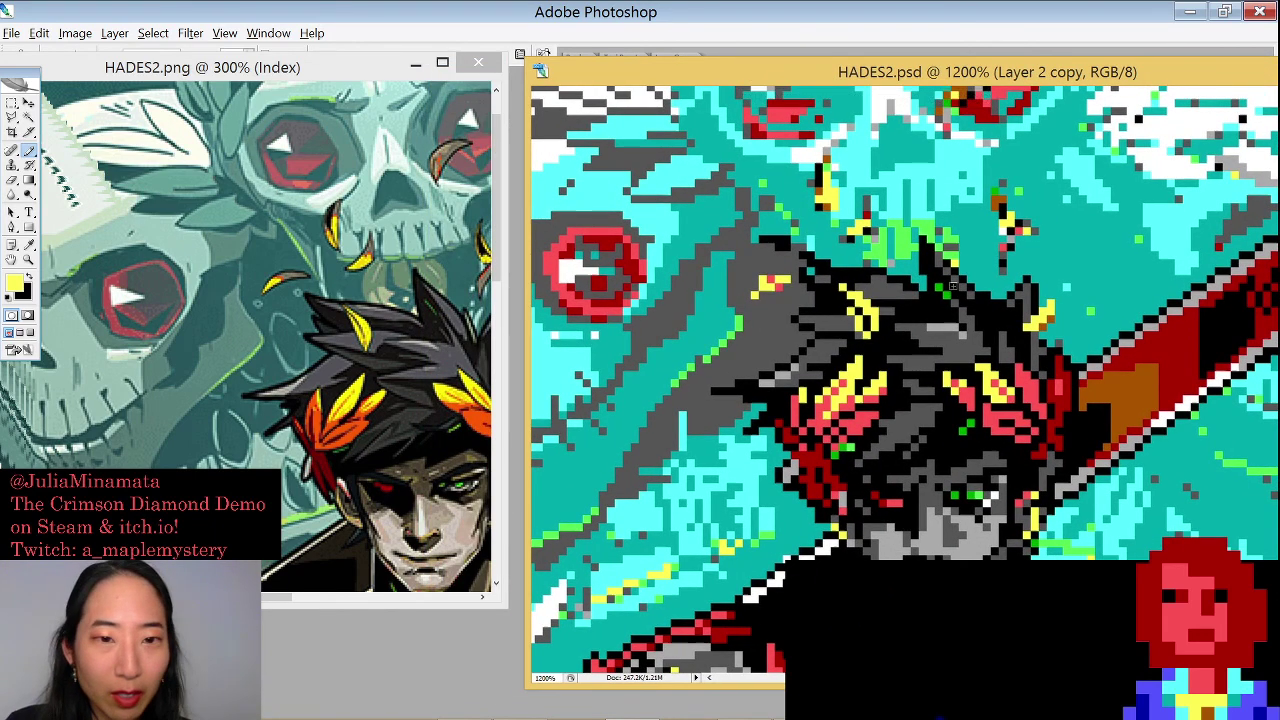
left_click(950, 250, "alt")
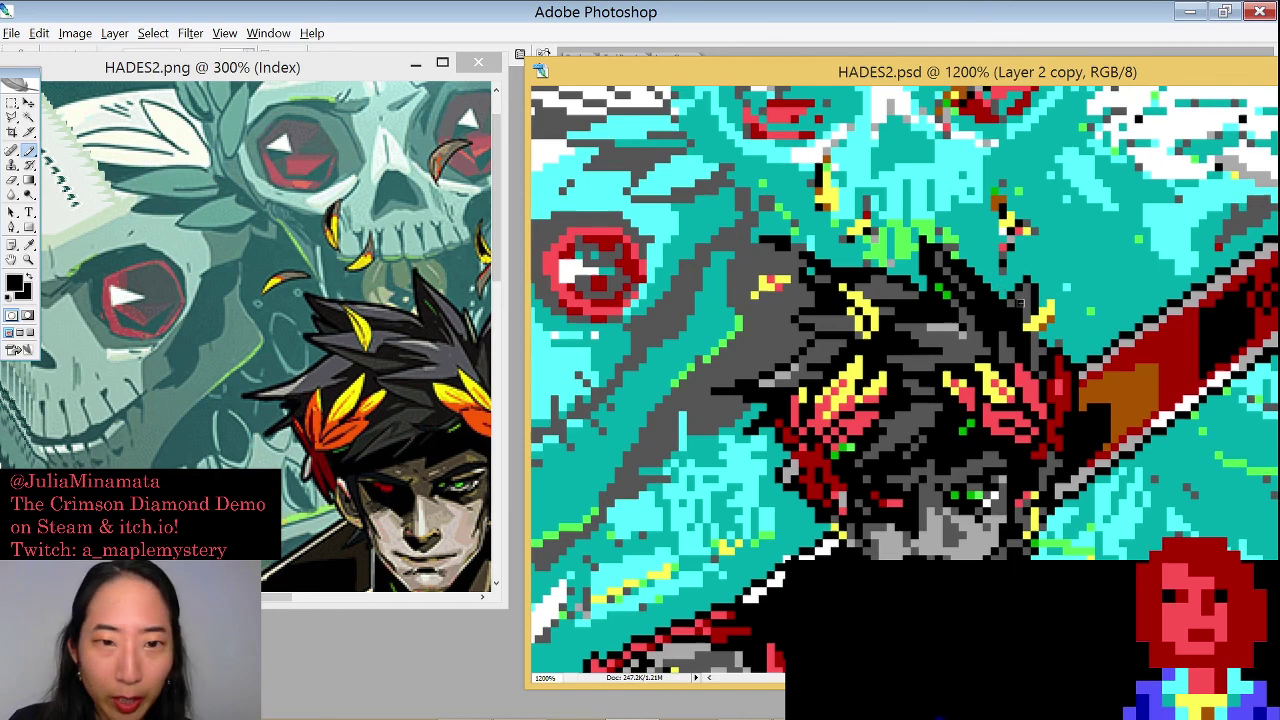
Bring the reference's central skull into view and reshape the falling leaf at its jaw with yellow, teal and a curved black stem
left_click(205, 270)
left_click_drag(350, 263, 208, 249)
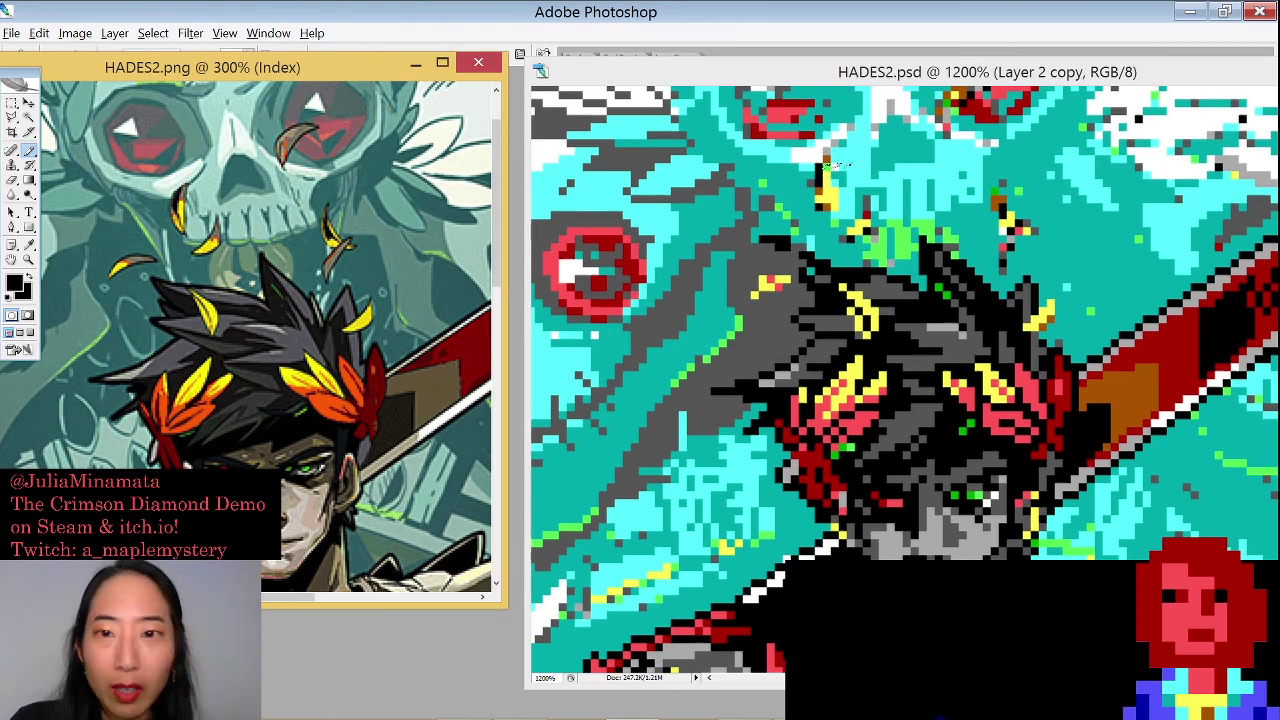
left_click(826, 158)
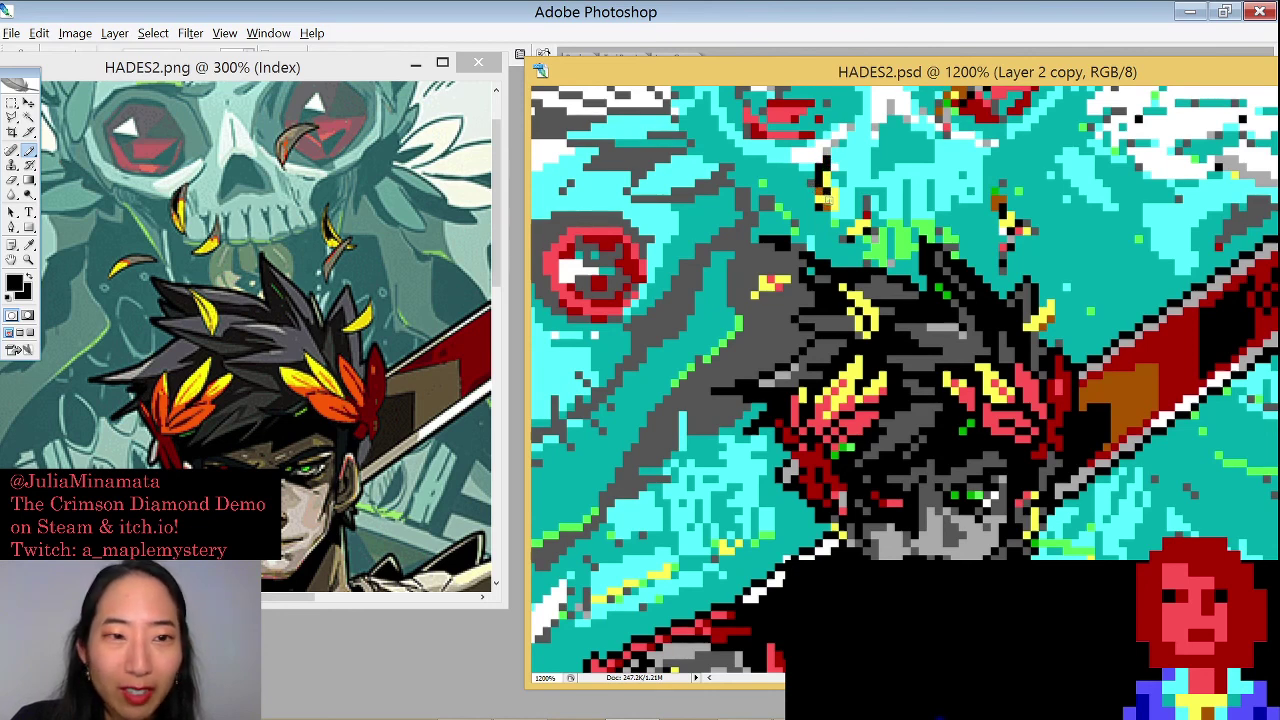
left_click(830, 186, "alt")
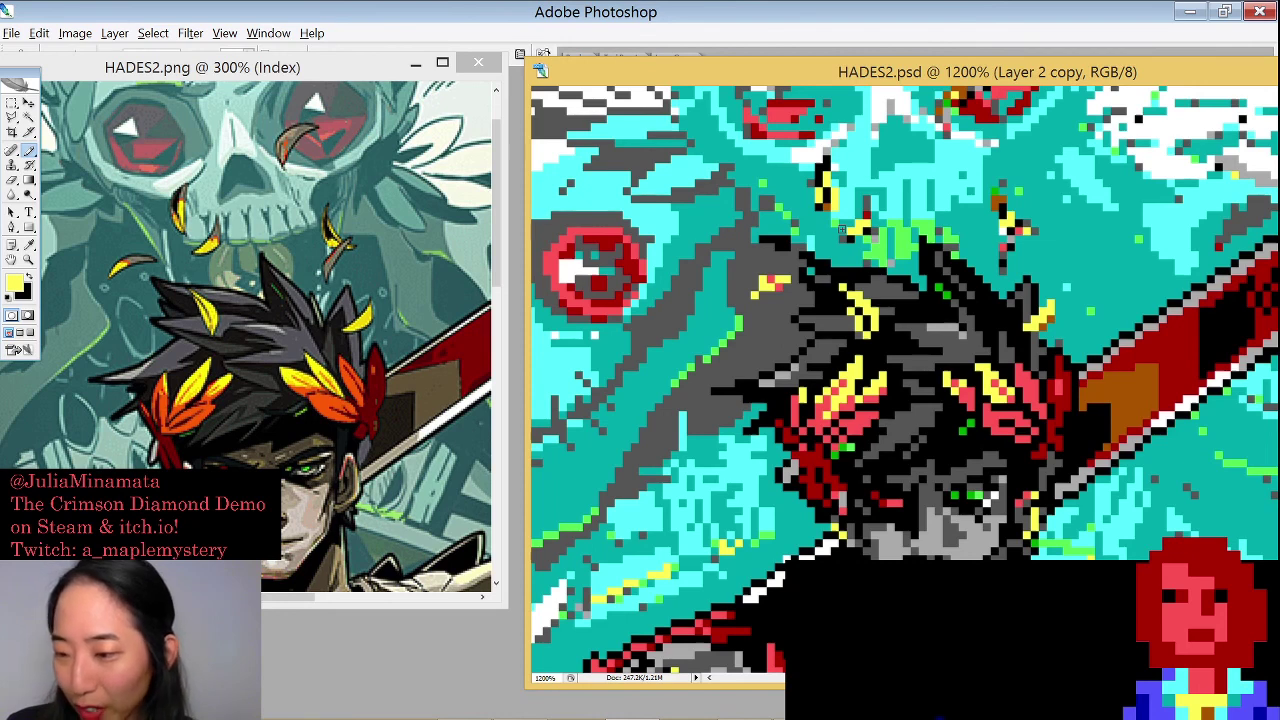
scroll(864, 246, "up", 1)
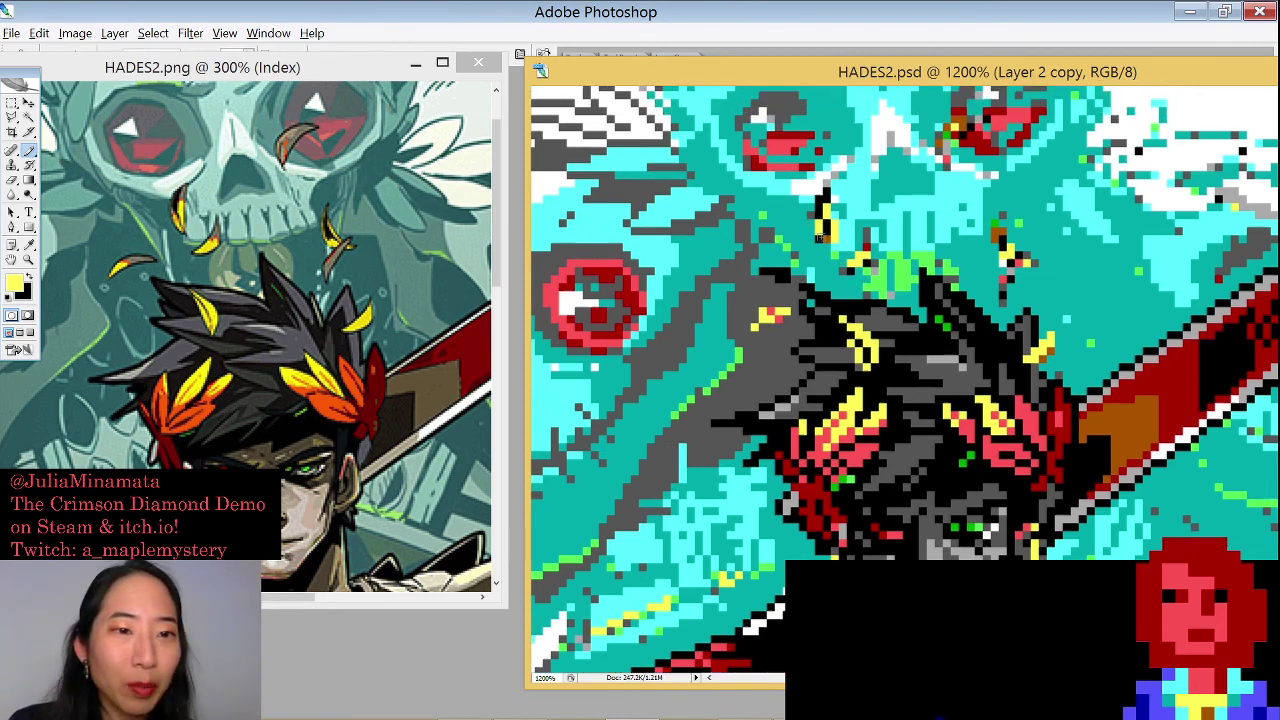
left_click(820, 236, "alt")
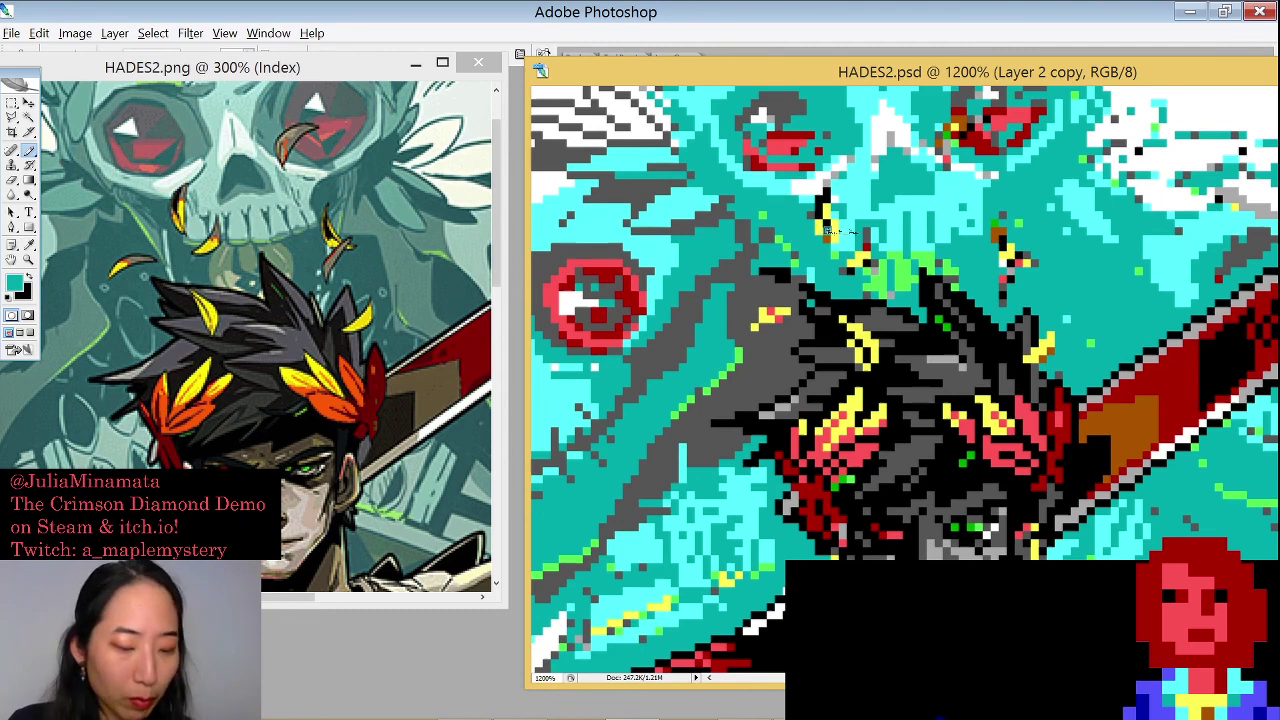
left_click(830, 222, "alt")
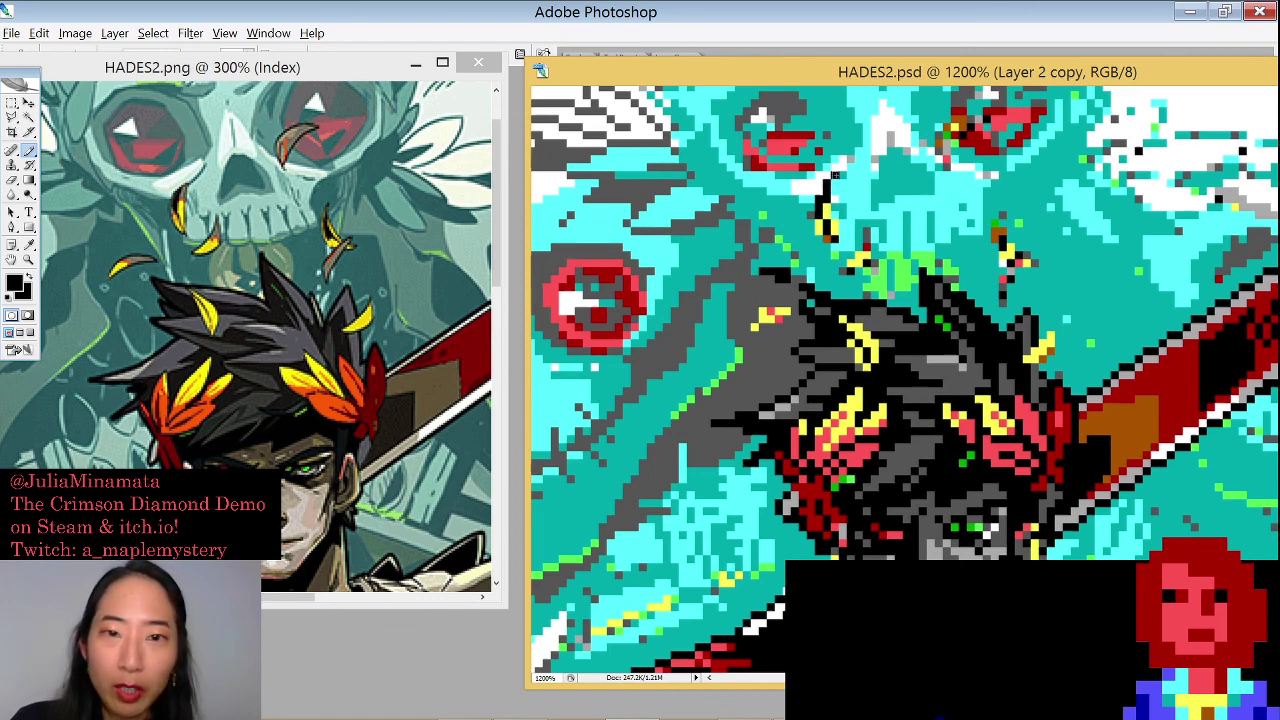
left_click(842, 168)
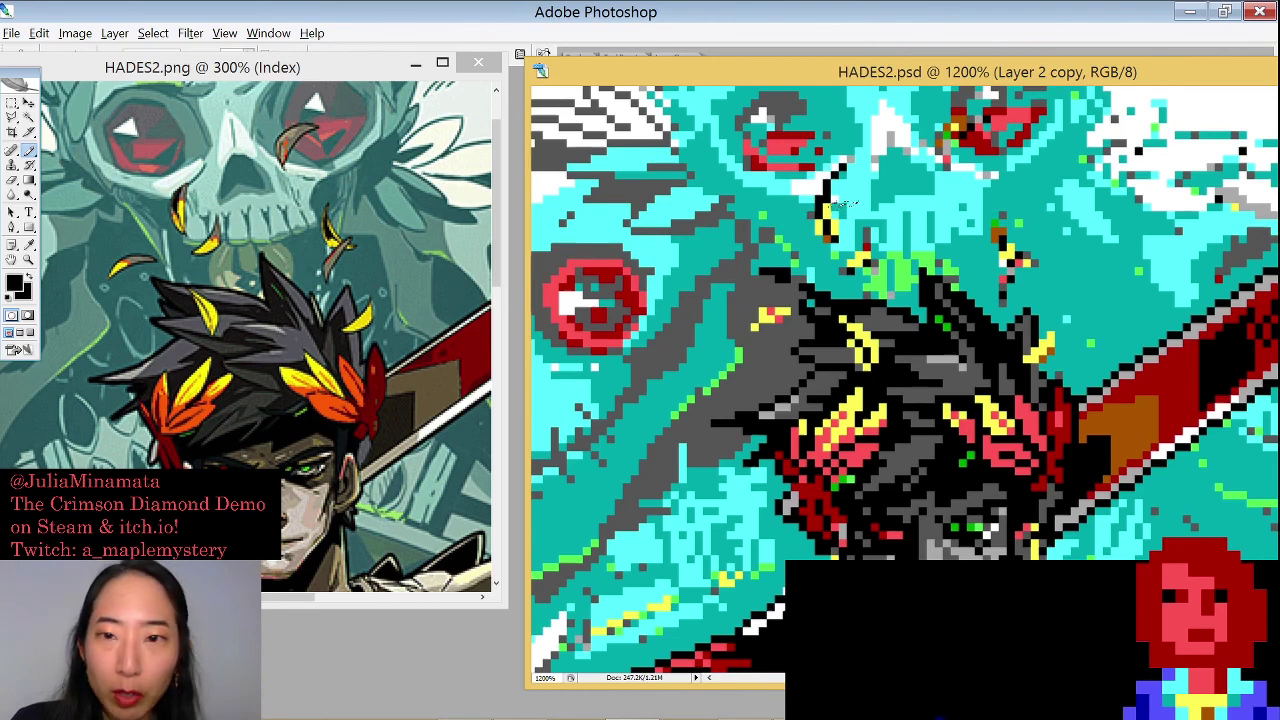
Shade the falling leaf at the skull's jaw with sampled dark gray and light red pixels
left_click(816, 209, "alt")
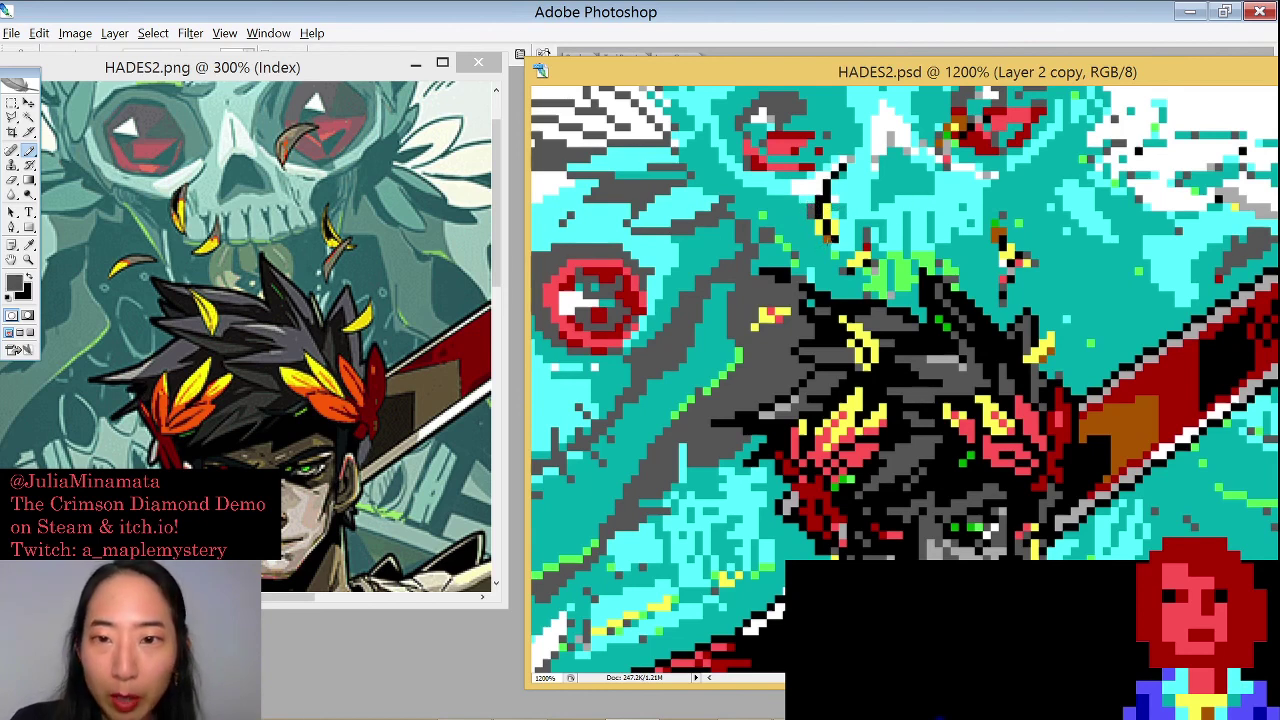
left_click(1032, 260, "alt")
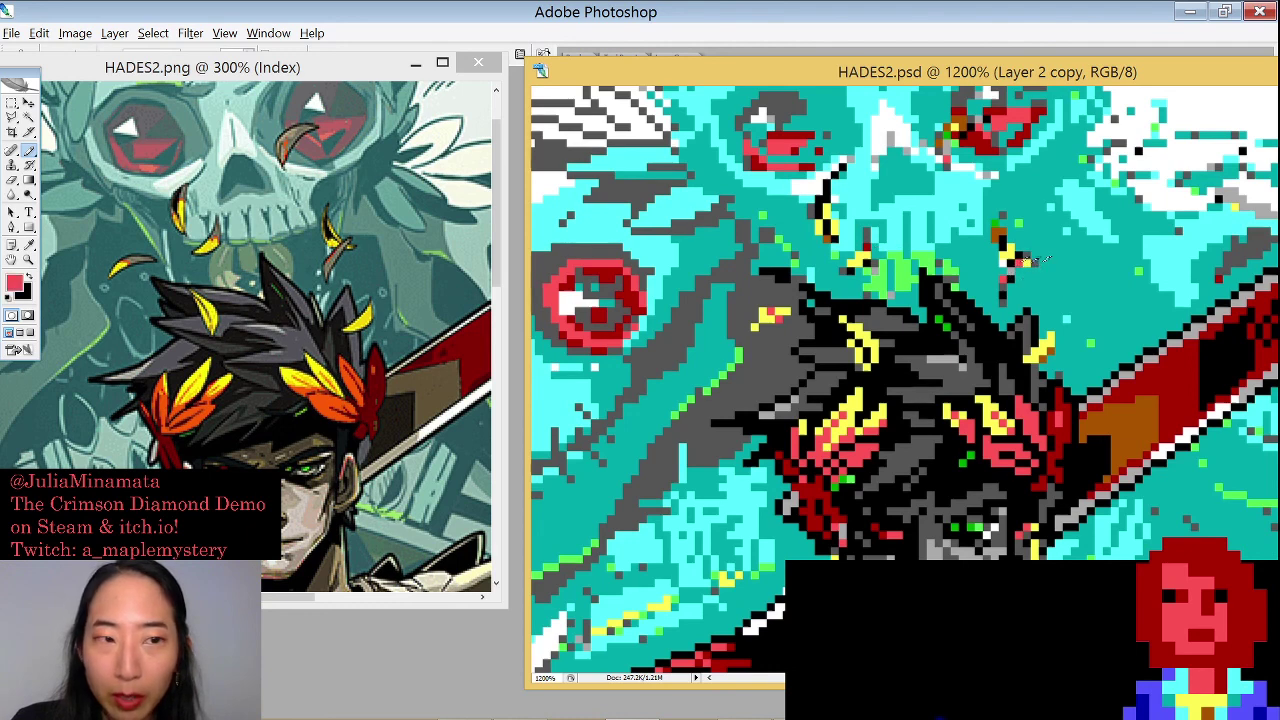
left_click(826, 215)
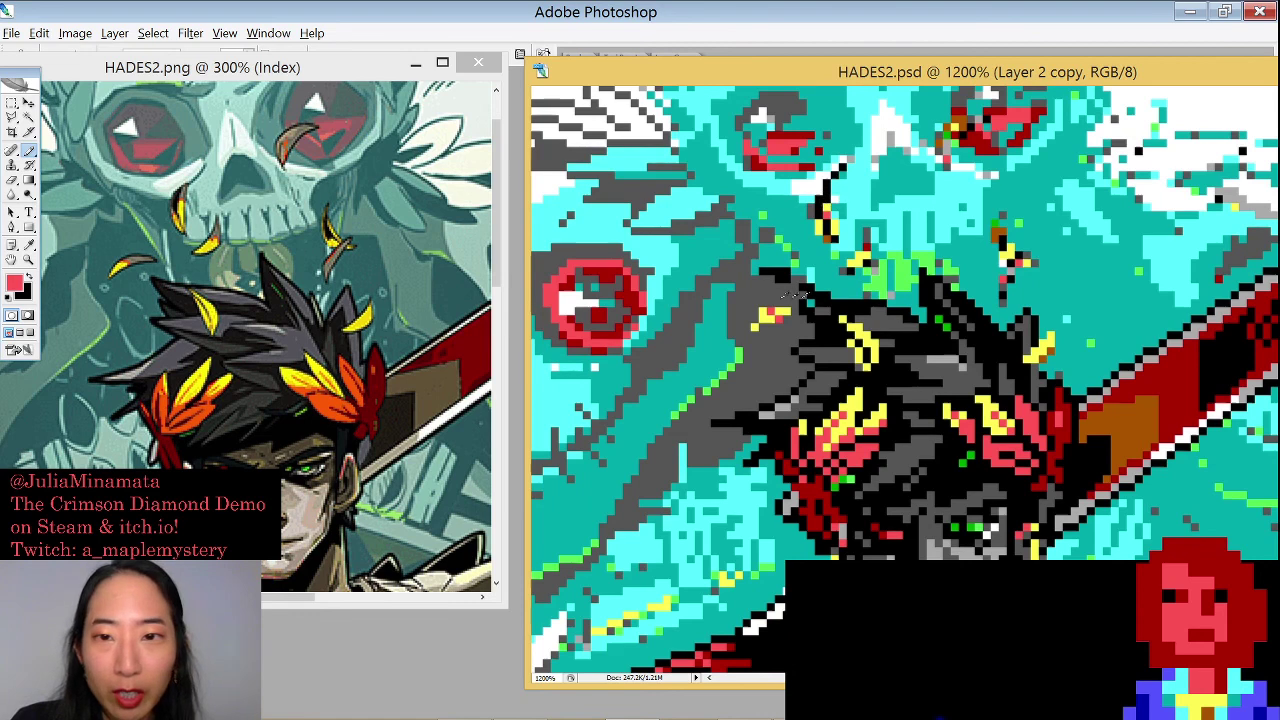
left_click(785, 290, "alt")
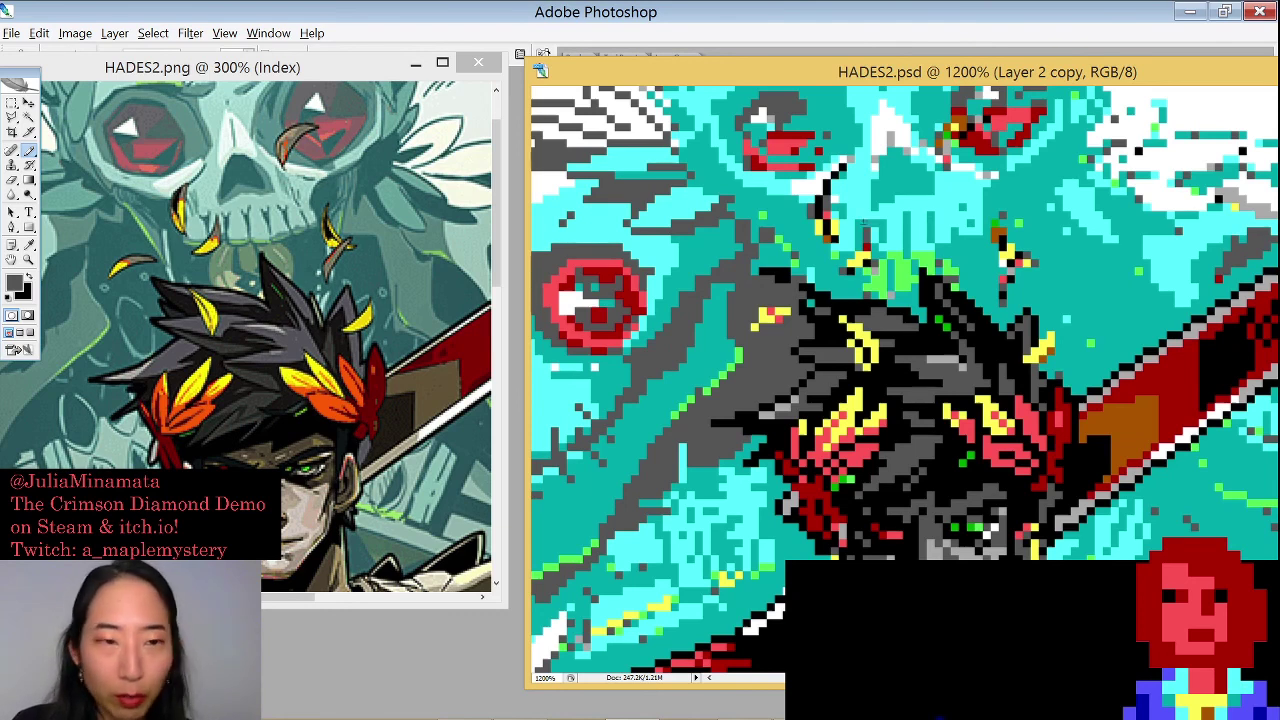
Refine the small falling leaf just above the hair with light red, yellow, black and light gray pixels
left_click(838, 208, "alt")
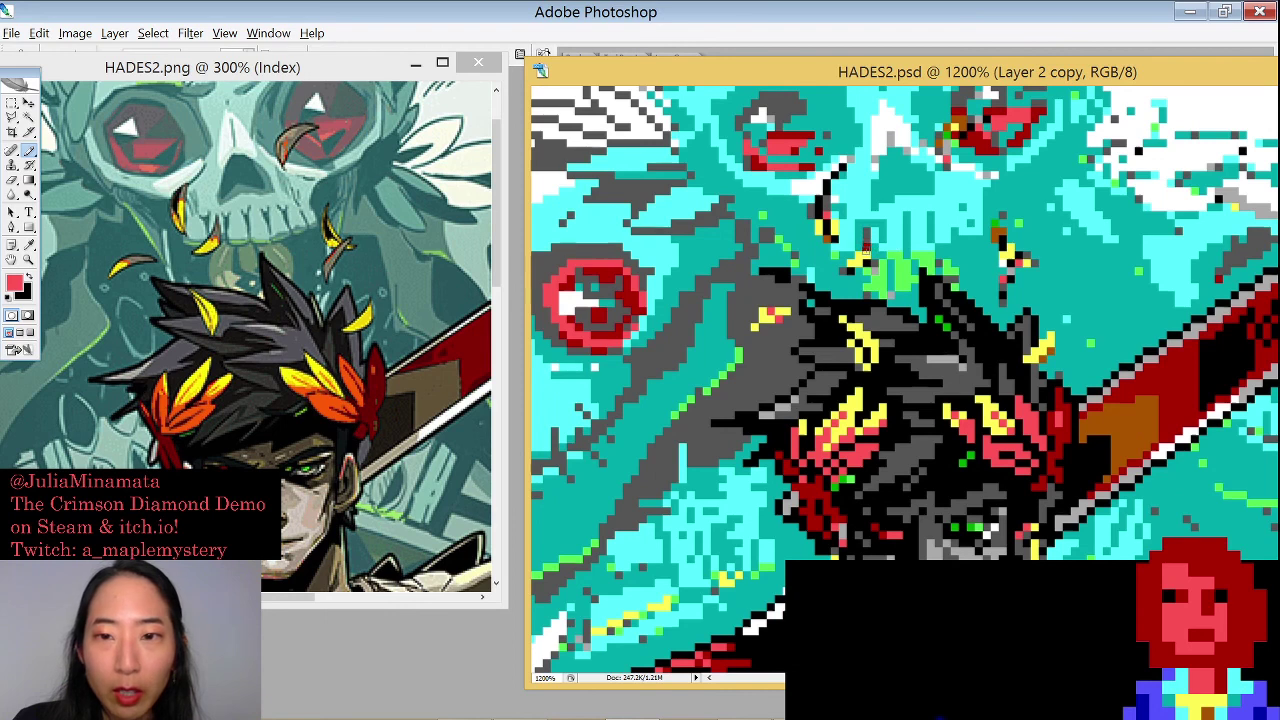
left_click(858, 268, "alt")
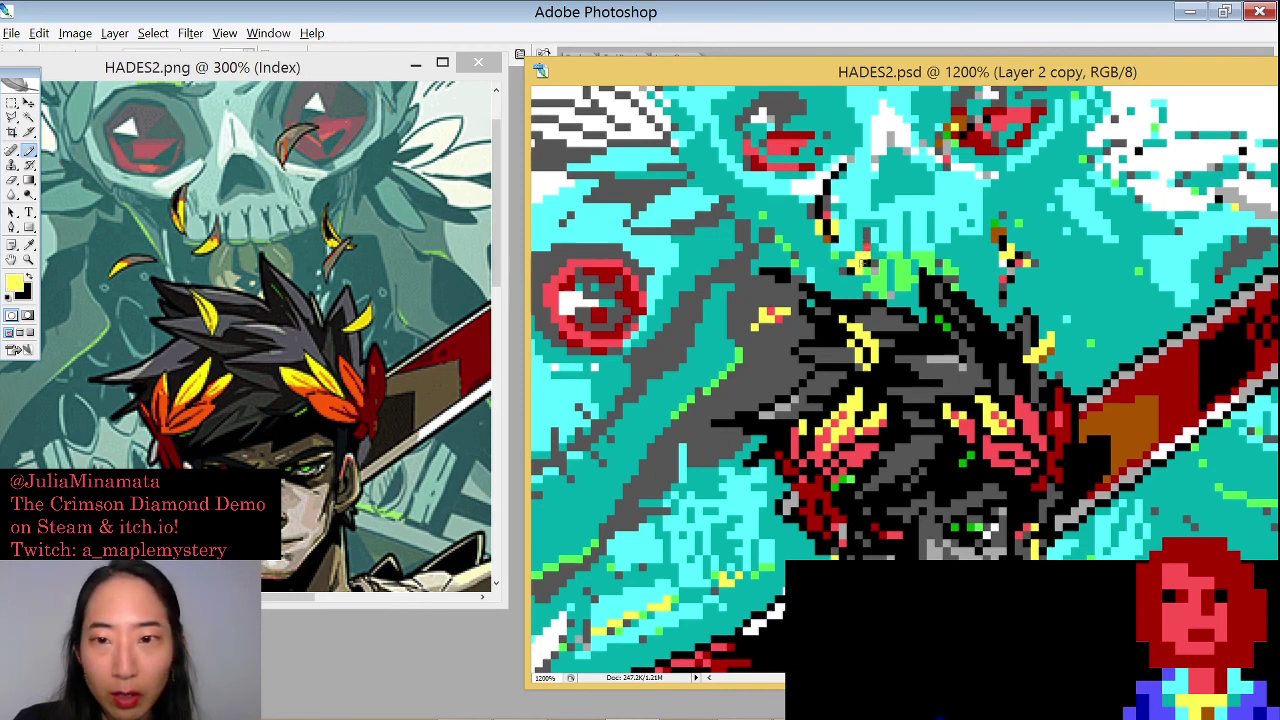
left_click(864, 266, "alt")
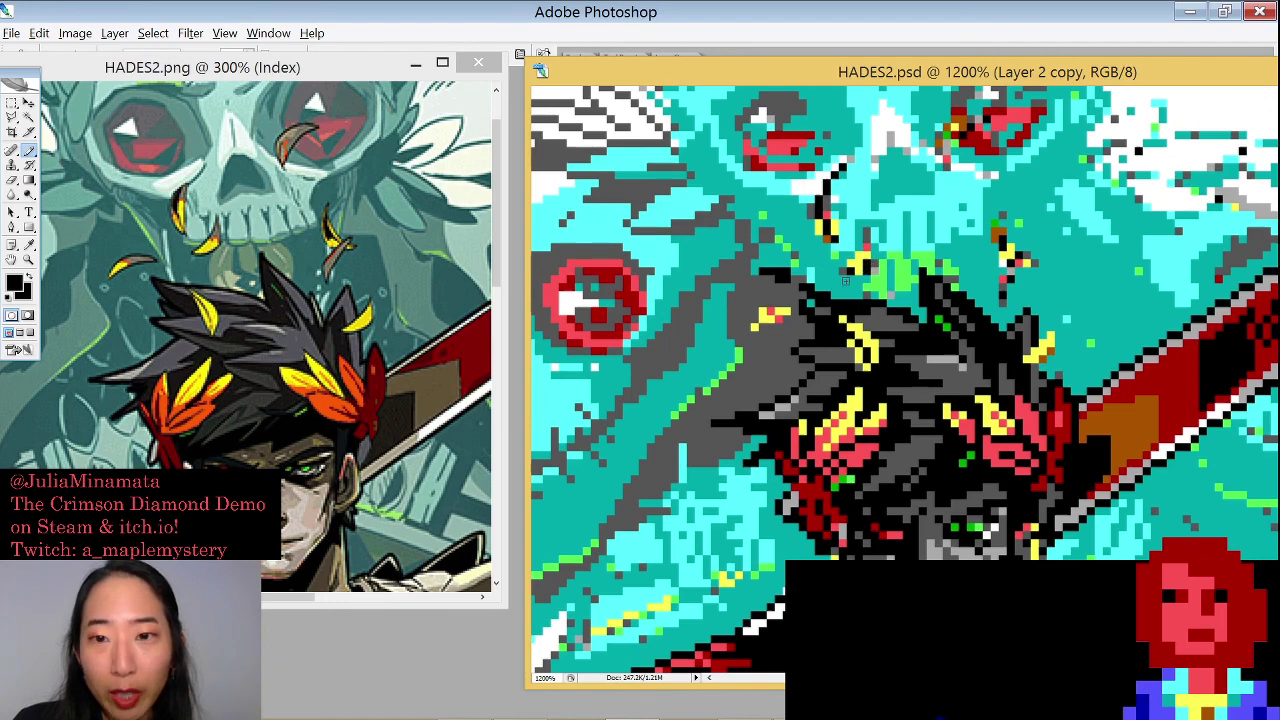
left_click(859, 276, "alt")
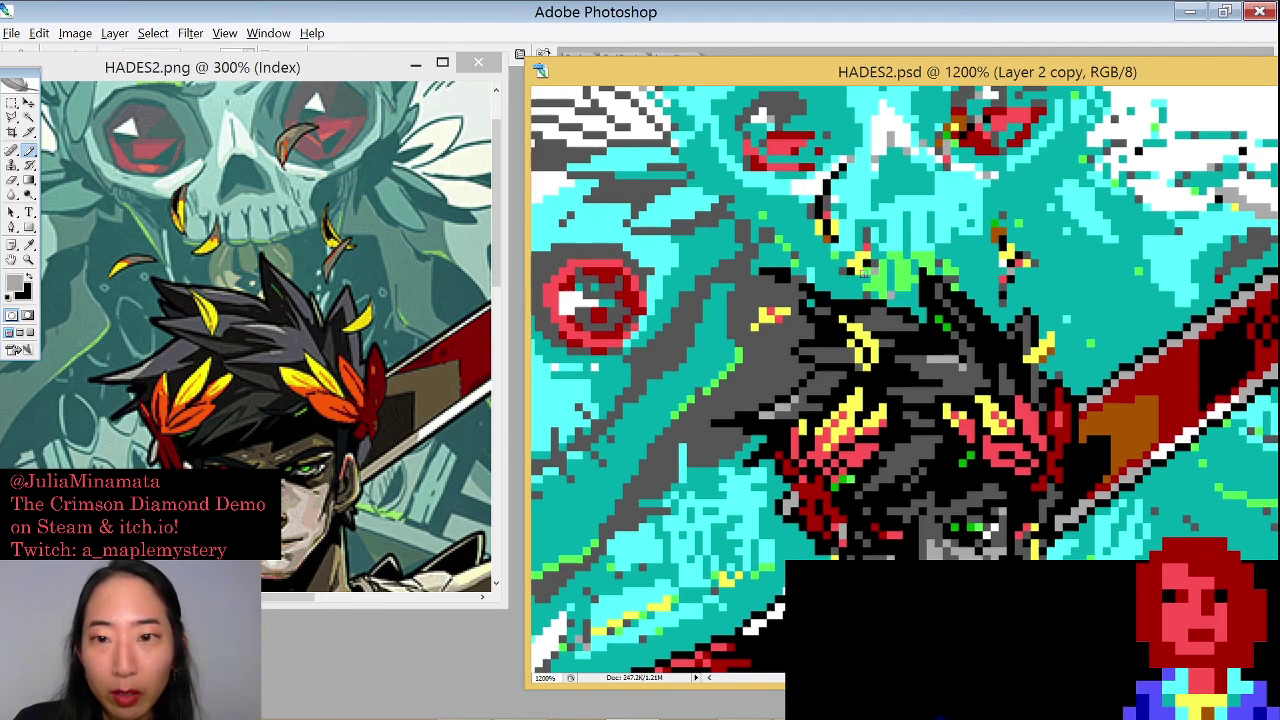
Line up both images on the central skull and draw a dark gray brow and socket outline around its left eye, trimmed with teal
scroll(838, 316, "down", 1)
scroll(838, 316, "up", 3)
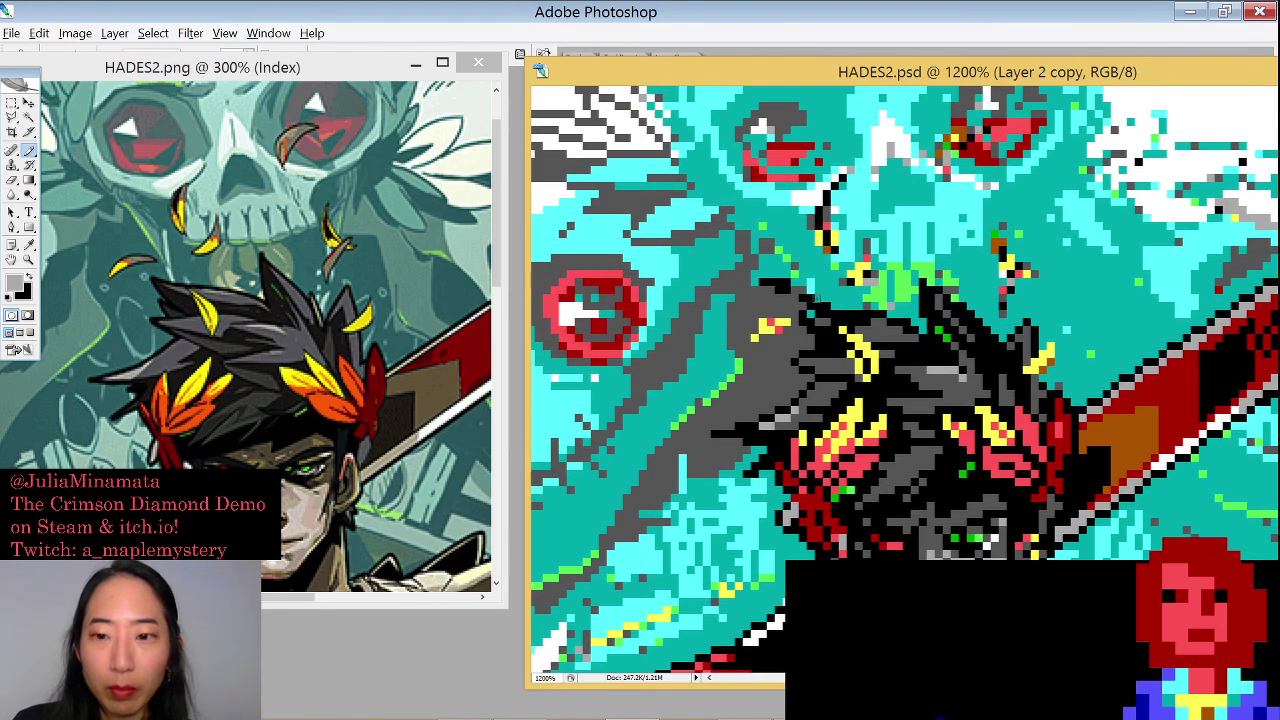
scroll(305, 237, "up", 3)
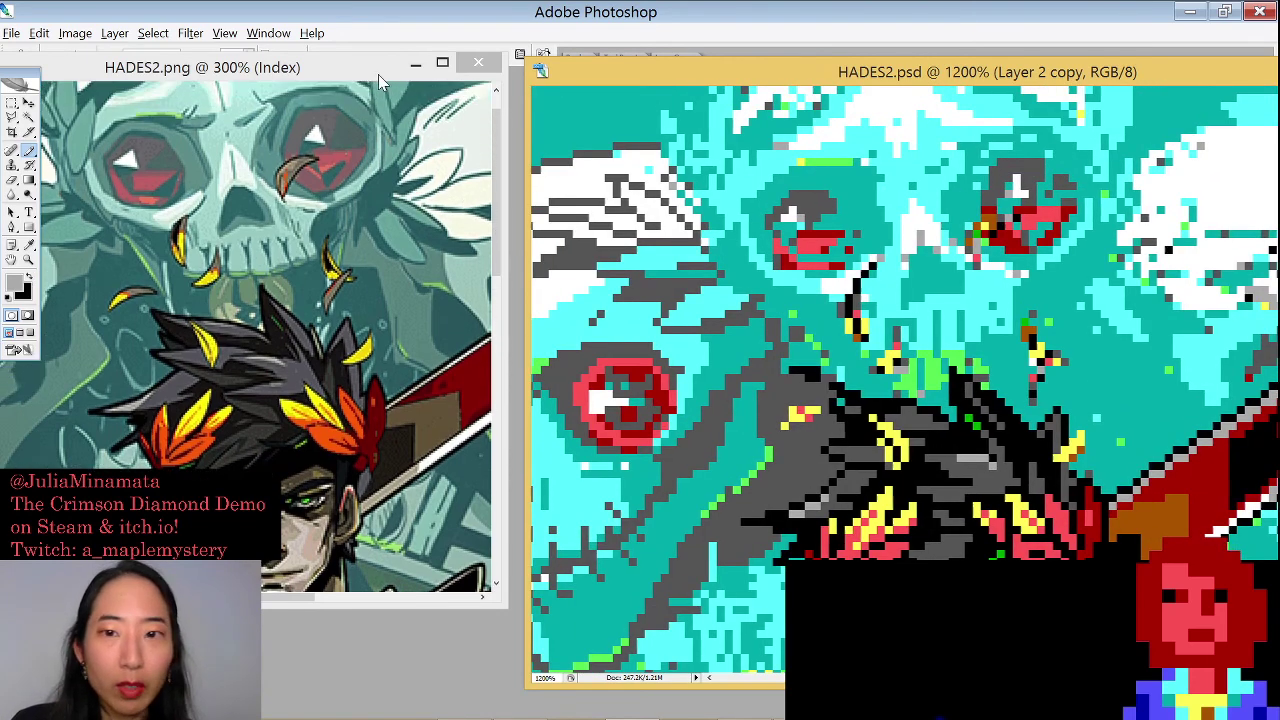
left_click_drag(273, 60, 294, 69)
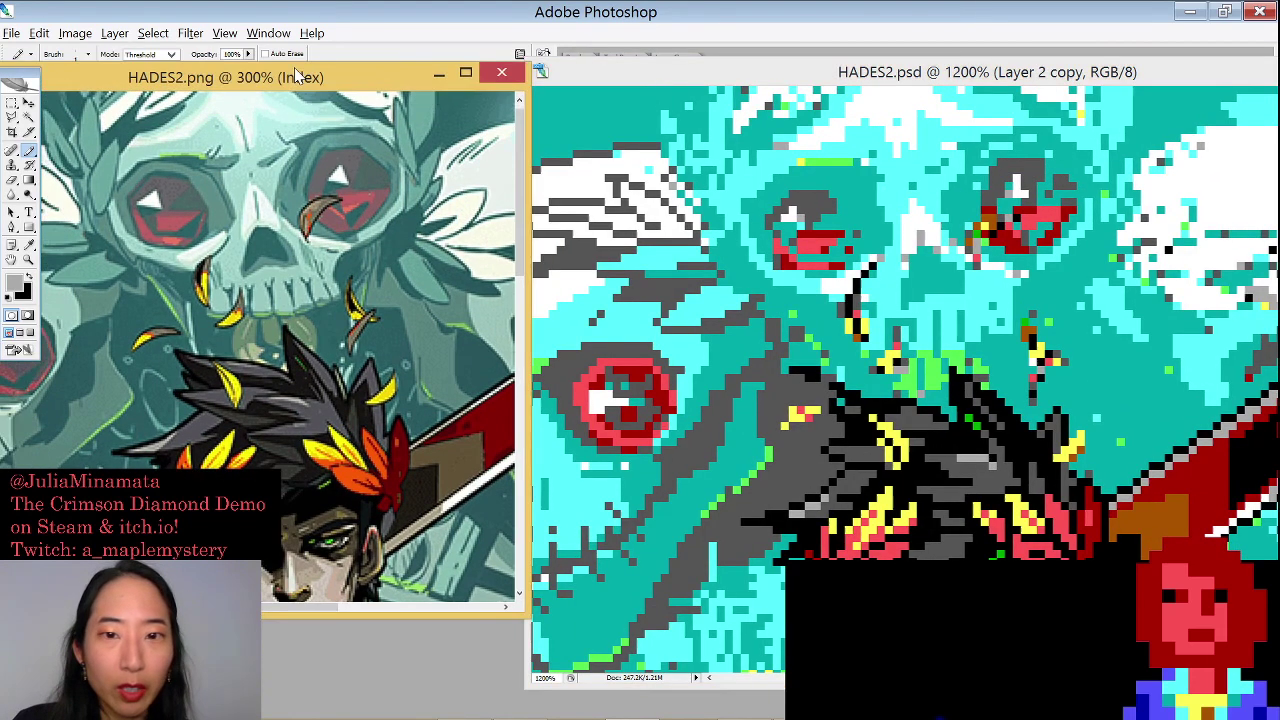
left_click_drag(716, 81, 728, 93)
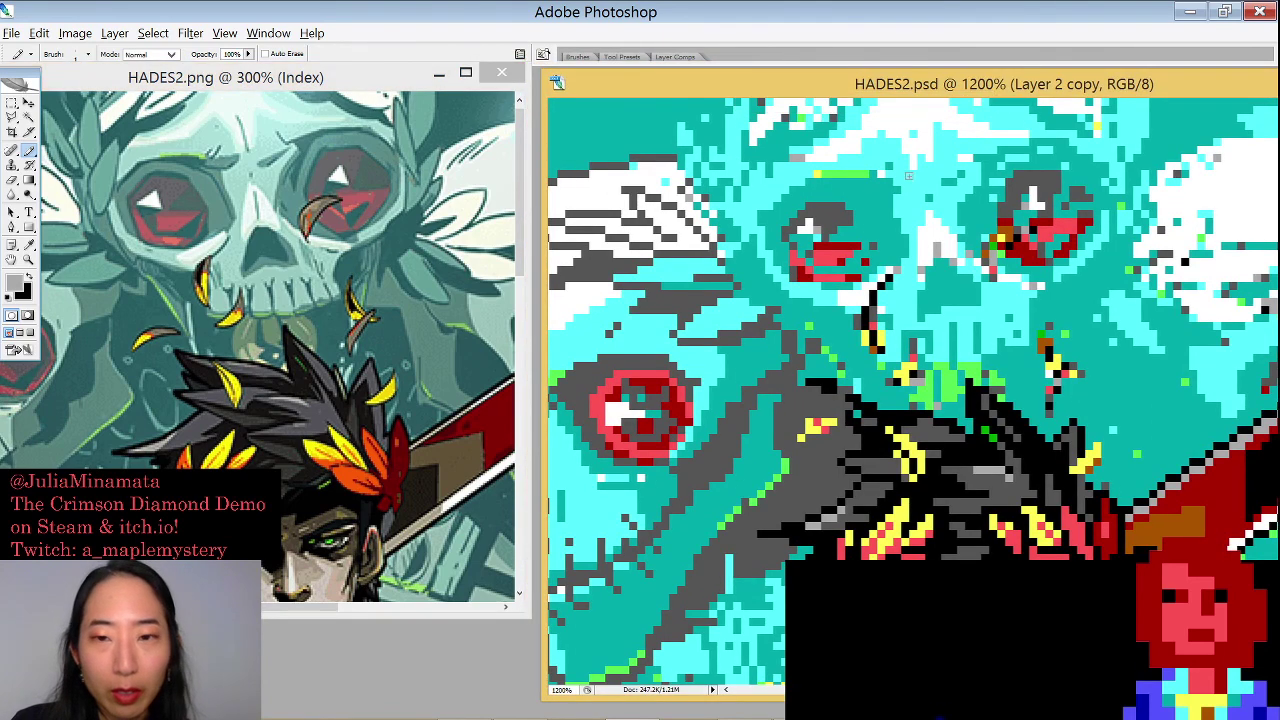
left_click_drag(604, 345, 712, 345)
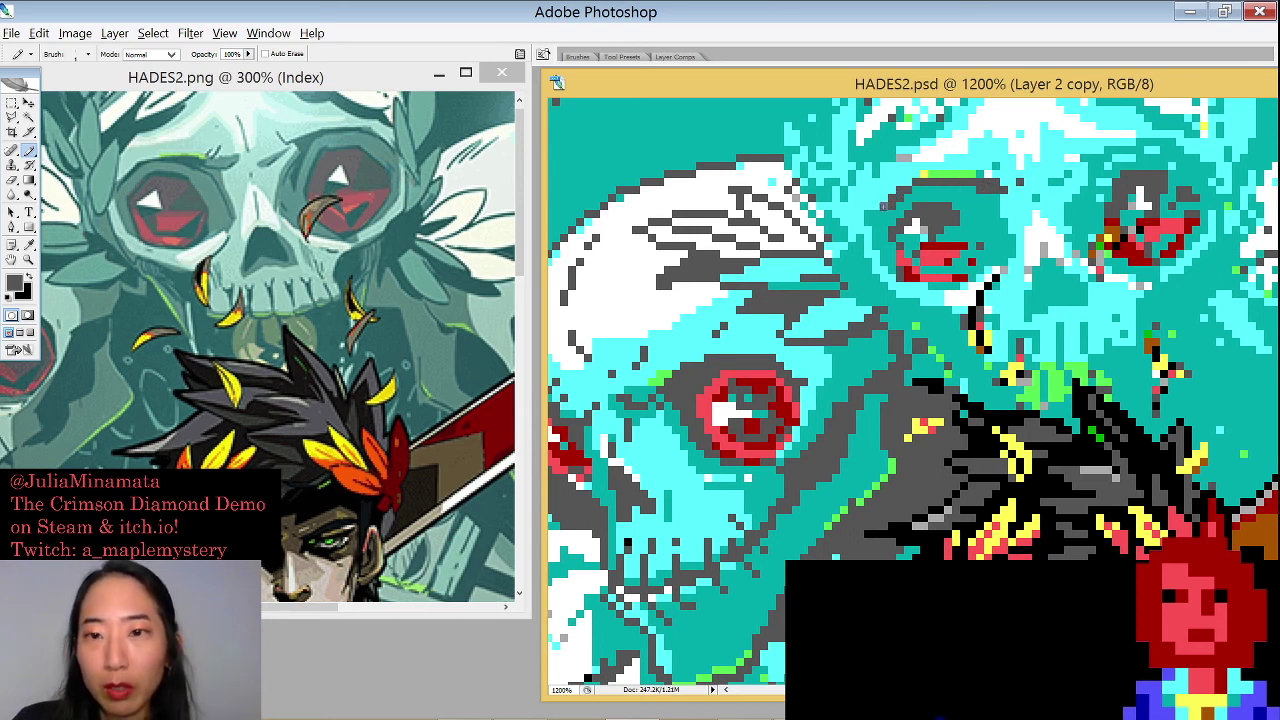
left_click(900, 206, "alt")
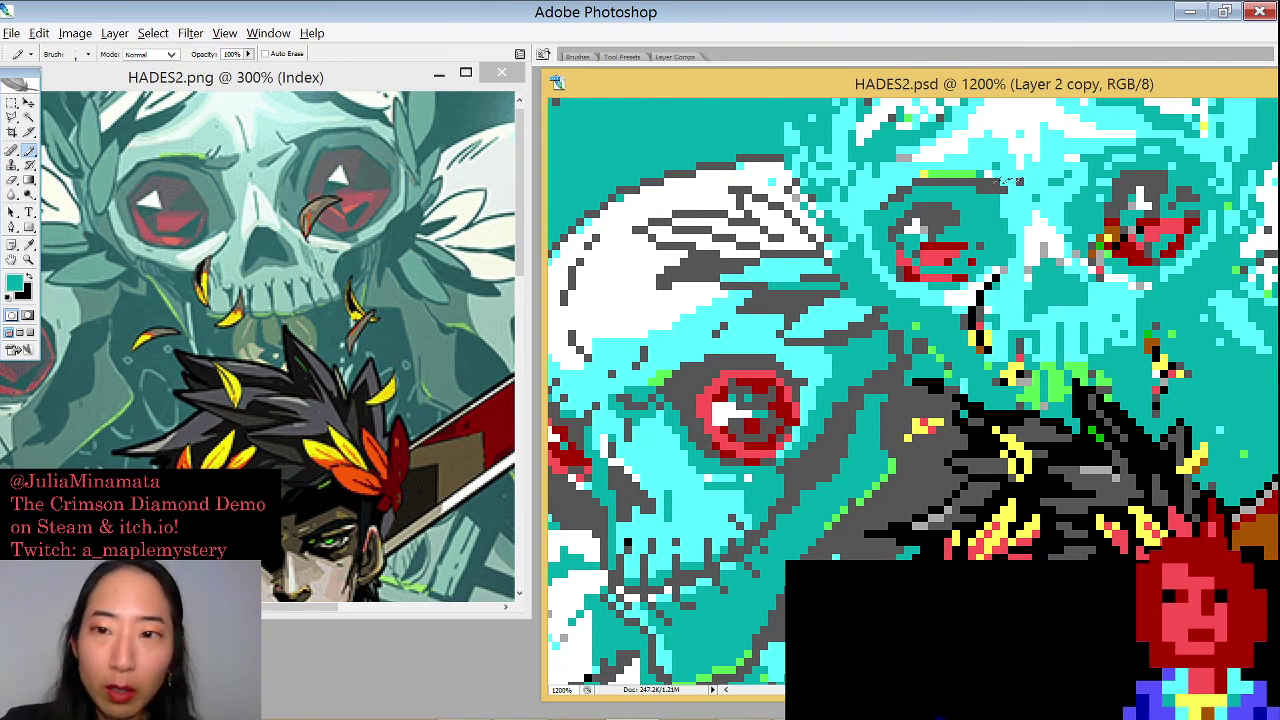
left_click(1005, 180, "alt")
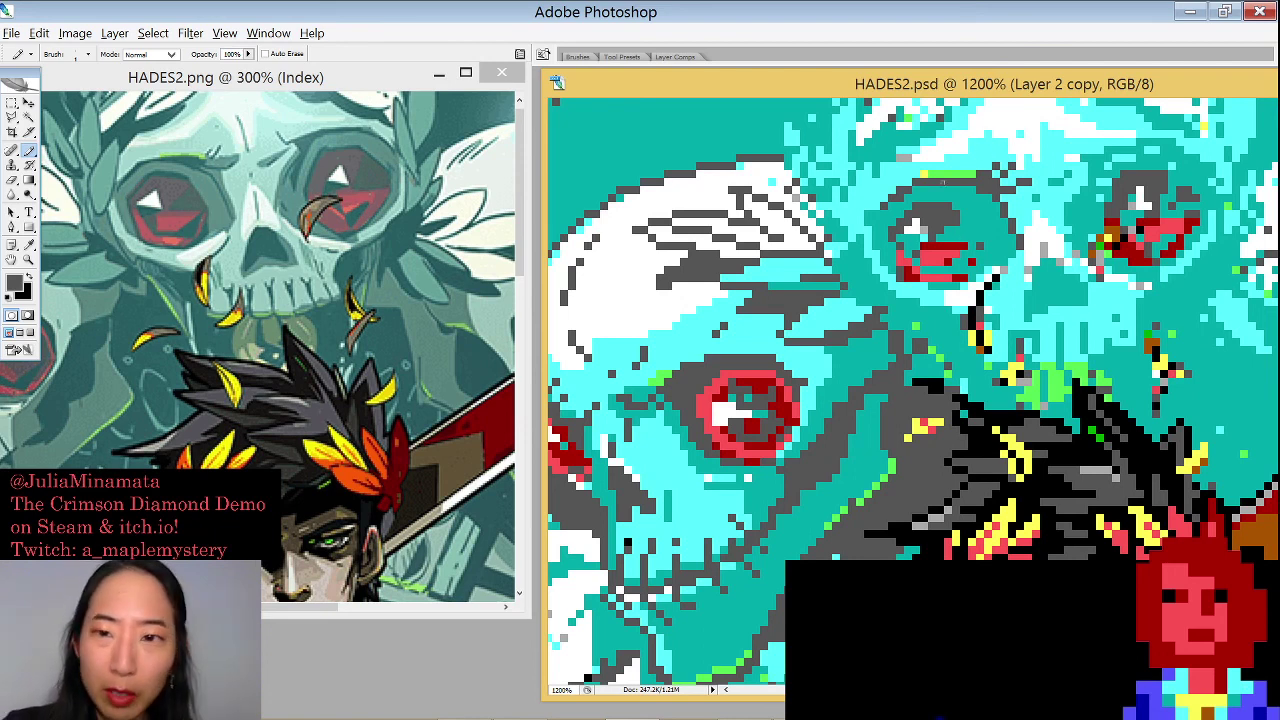
Fill the inner part of the central skull's left eye with dark red and define its outer rim with dark gray and dark red
left_click(978, 243, "alt")
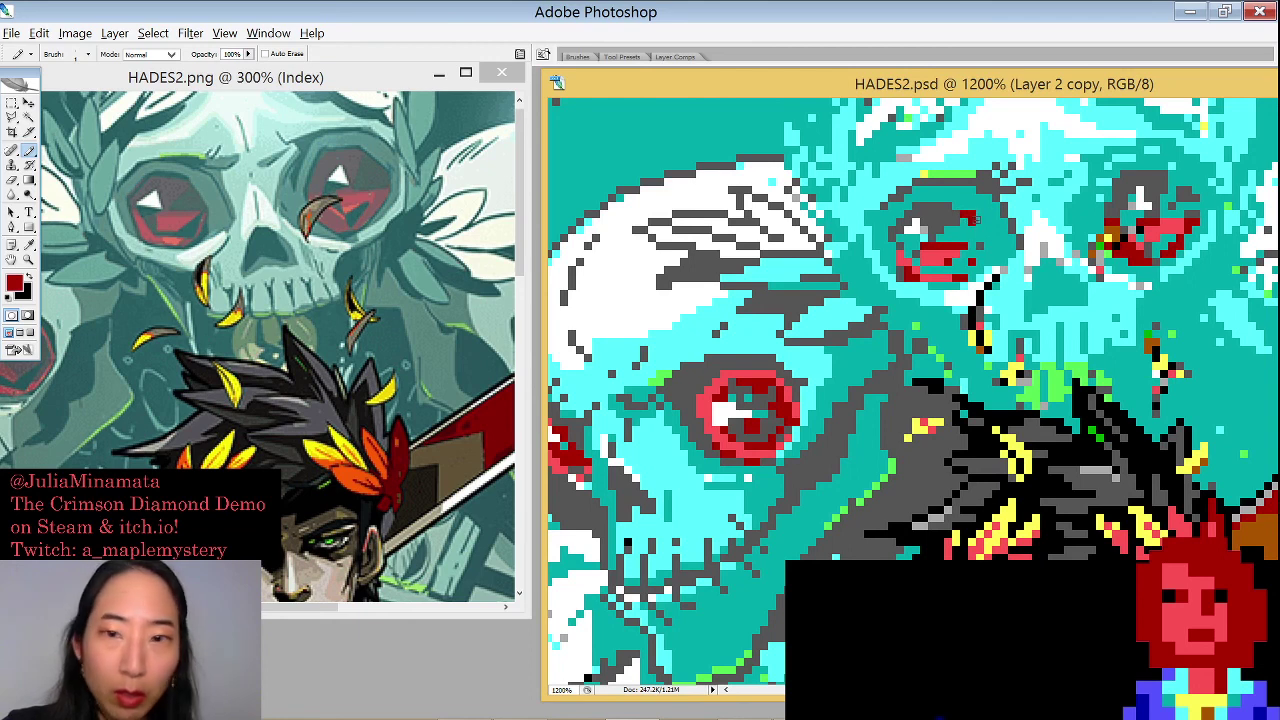
mouse_move(976, 220)
left_mouse_down()
mouse_move(986, 238)
mouse_move(940, 236)
mouse_move(952, 240)
left_mouse_up()
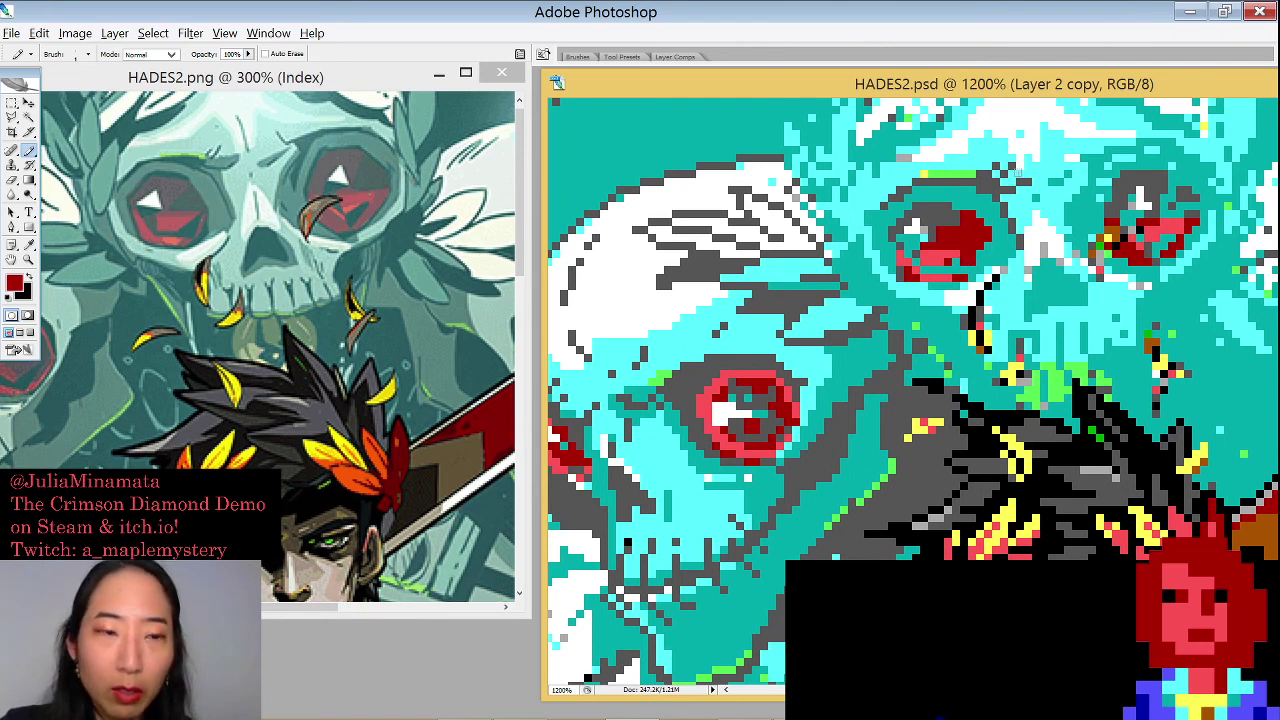
mouse_move(955, 258)
left_mouse_down()
mouse_move(925, 269)
mouse_move(955, 266)
left_mouse_up()
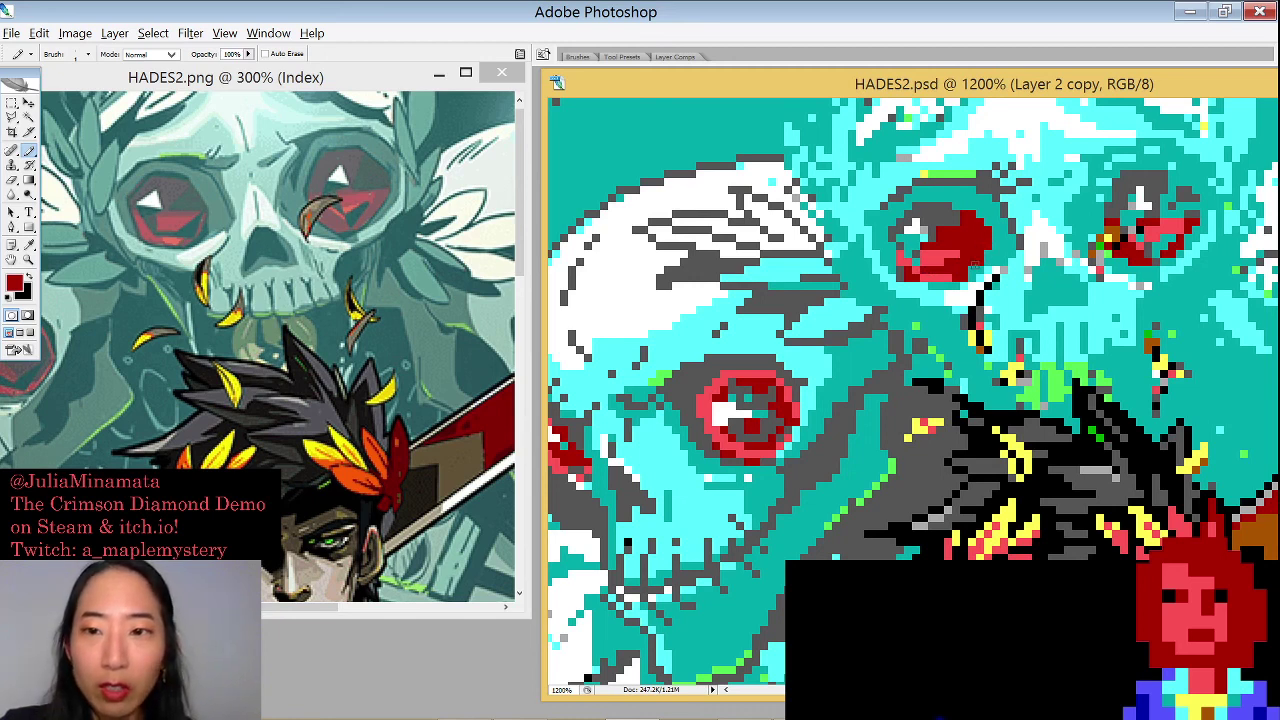
left_click(945, 208, "alt")
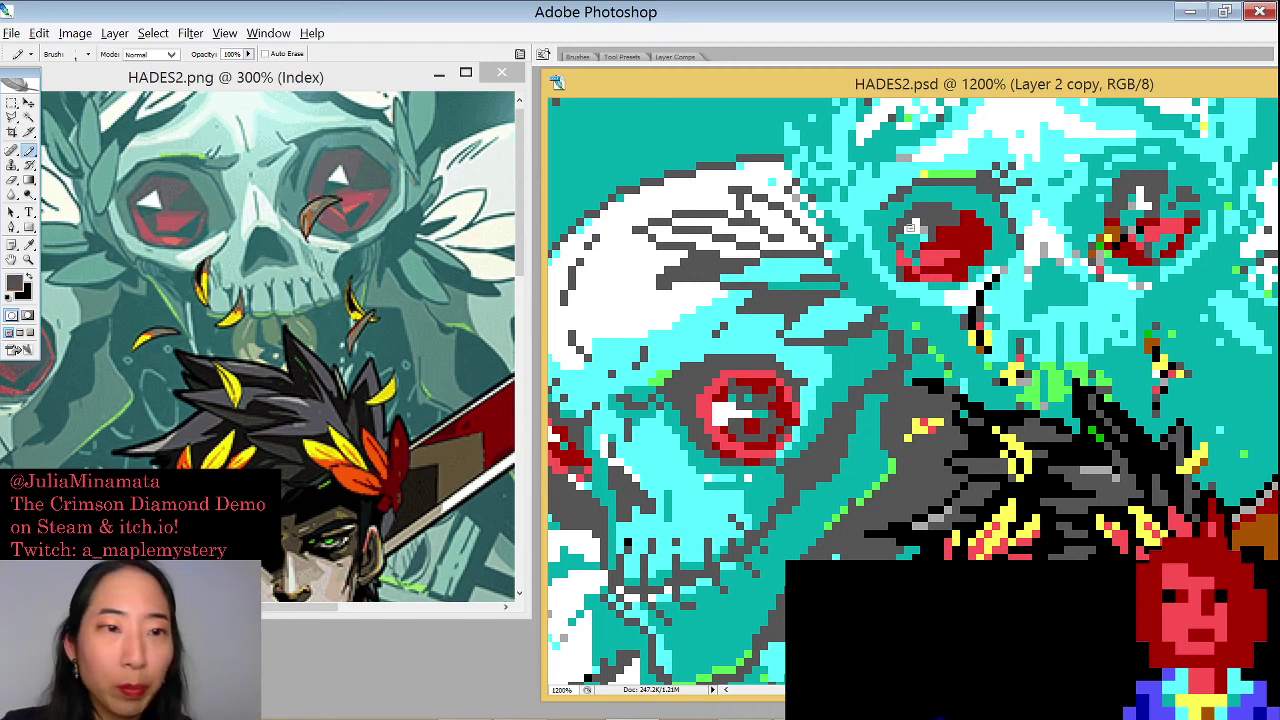
left_click(894, 243)
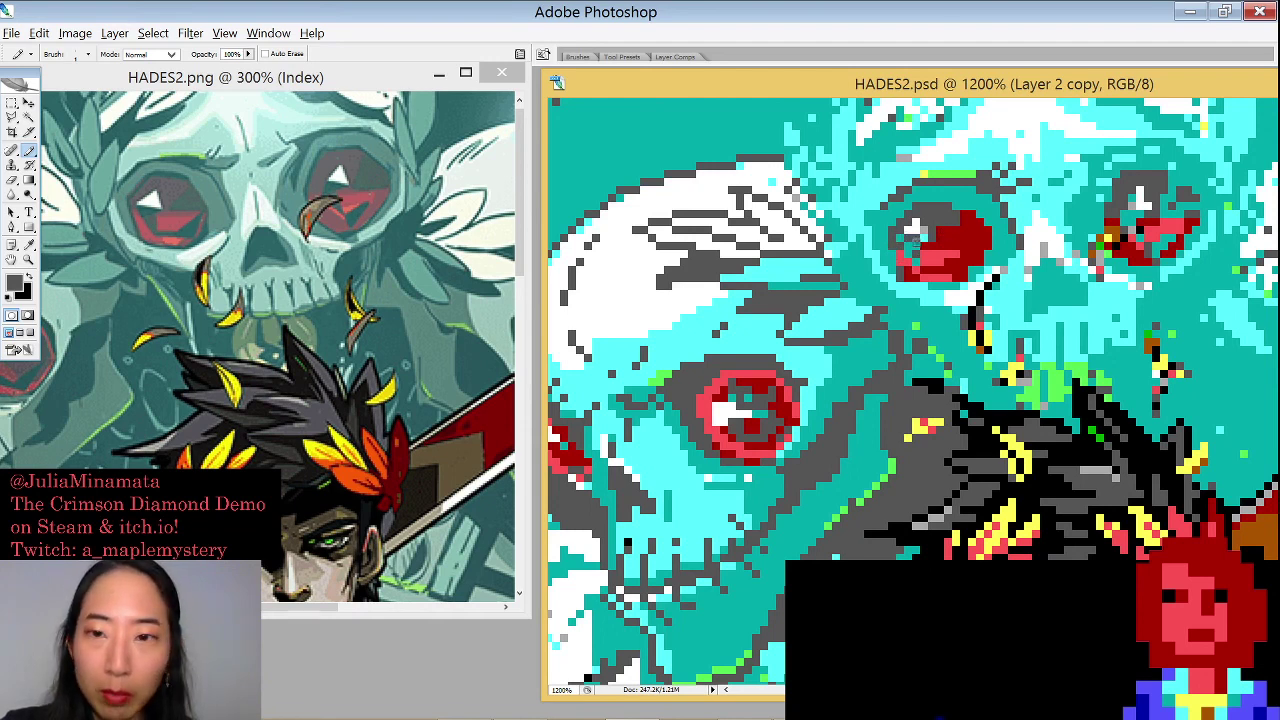
left_click(957, 260, "alt")
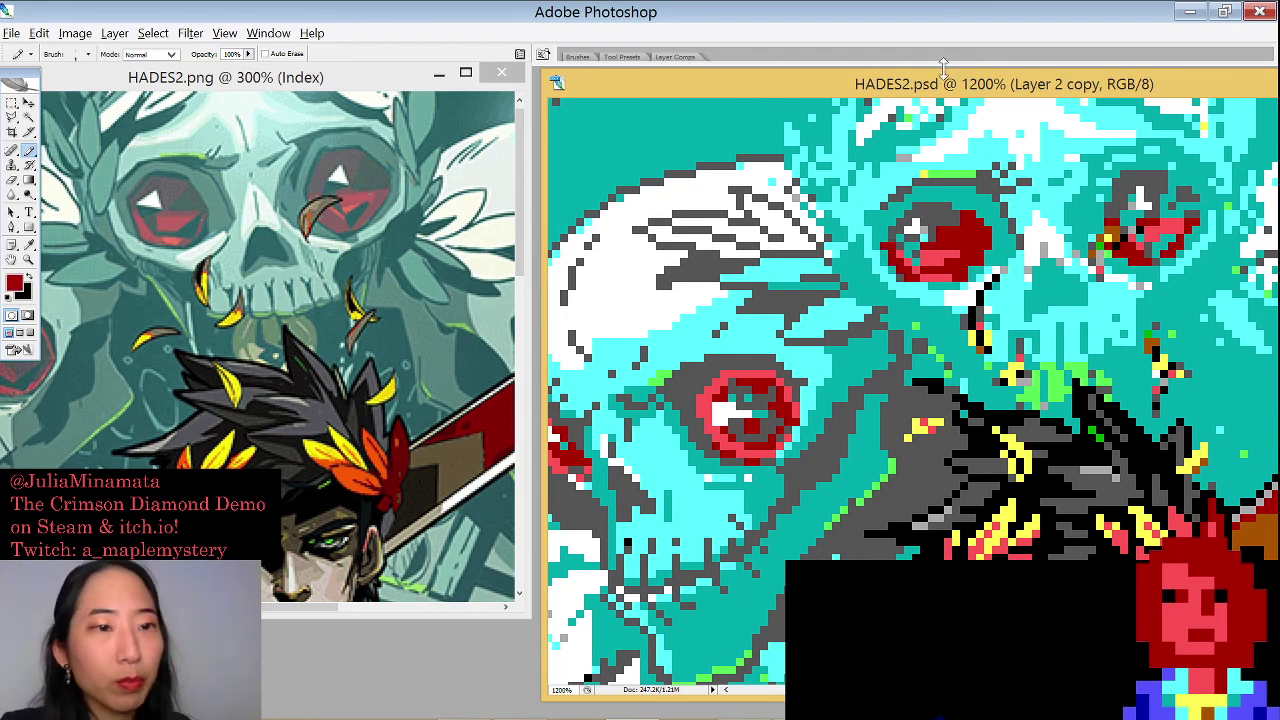
Clean up the brow and socket rim of the central skull's left eye with sampled dark gray, light cyan and teal pixels
mouse_move(1238, 112)
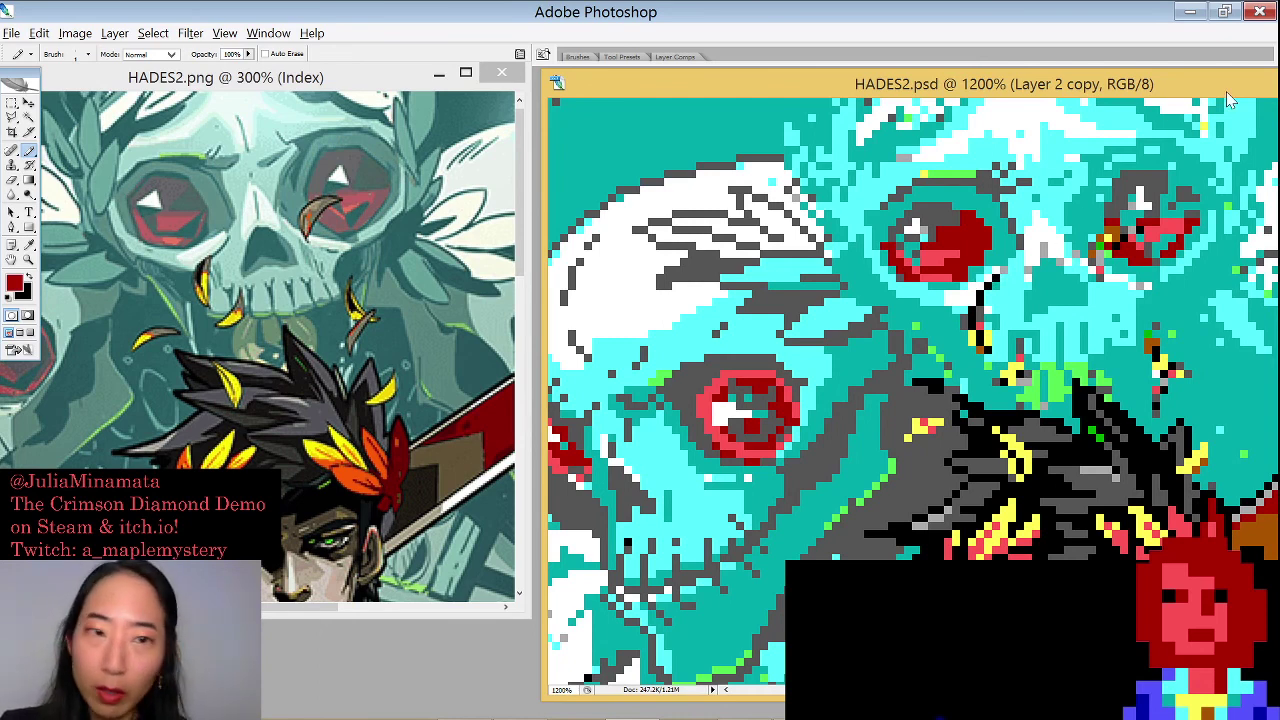
left_click(950, 203, "alt")
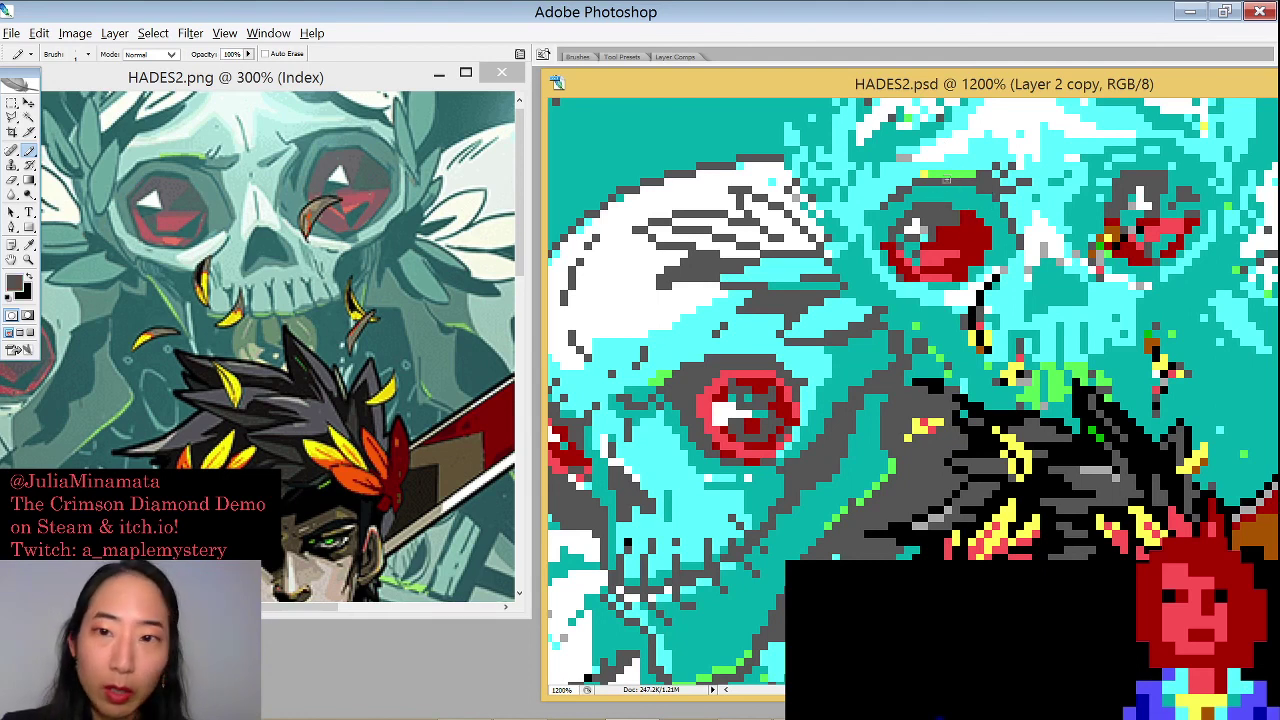
mouse_move(940, 200)
left_mouse_down()
mouse_move(920, 201)
mouse_move(962, 205)
left_mouse_up()
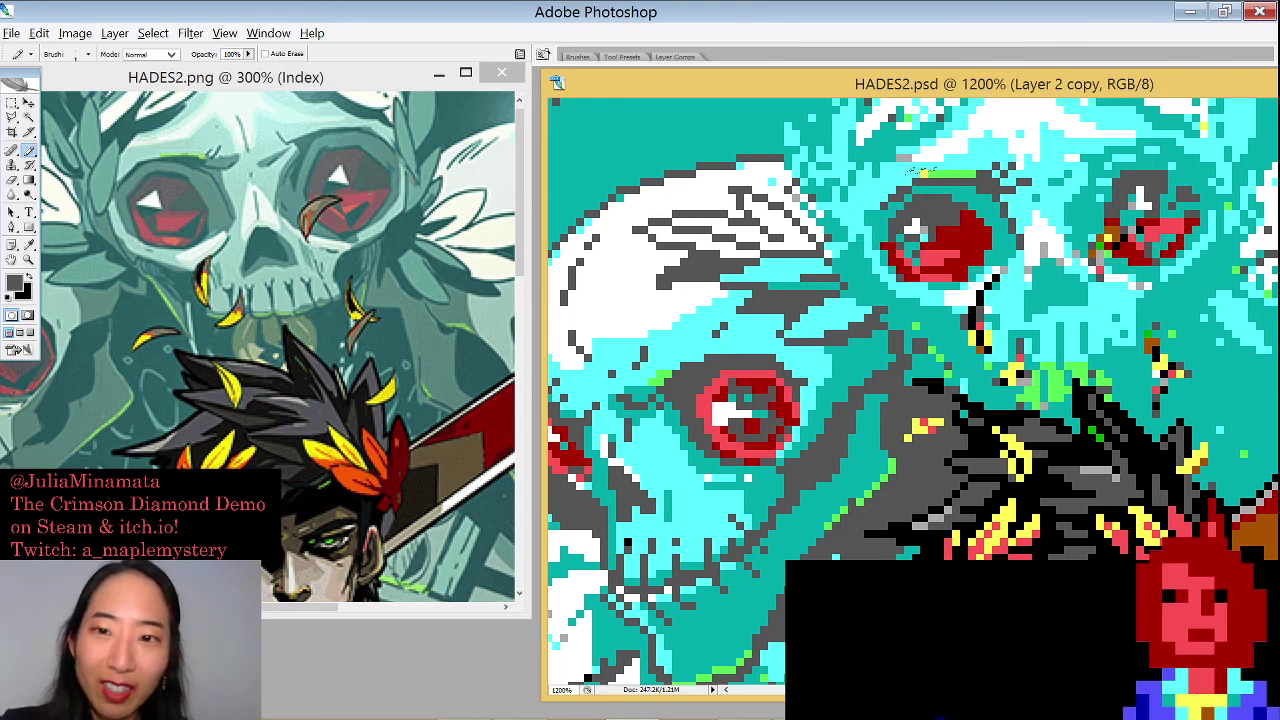
left_click(916, 168, "alt")
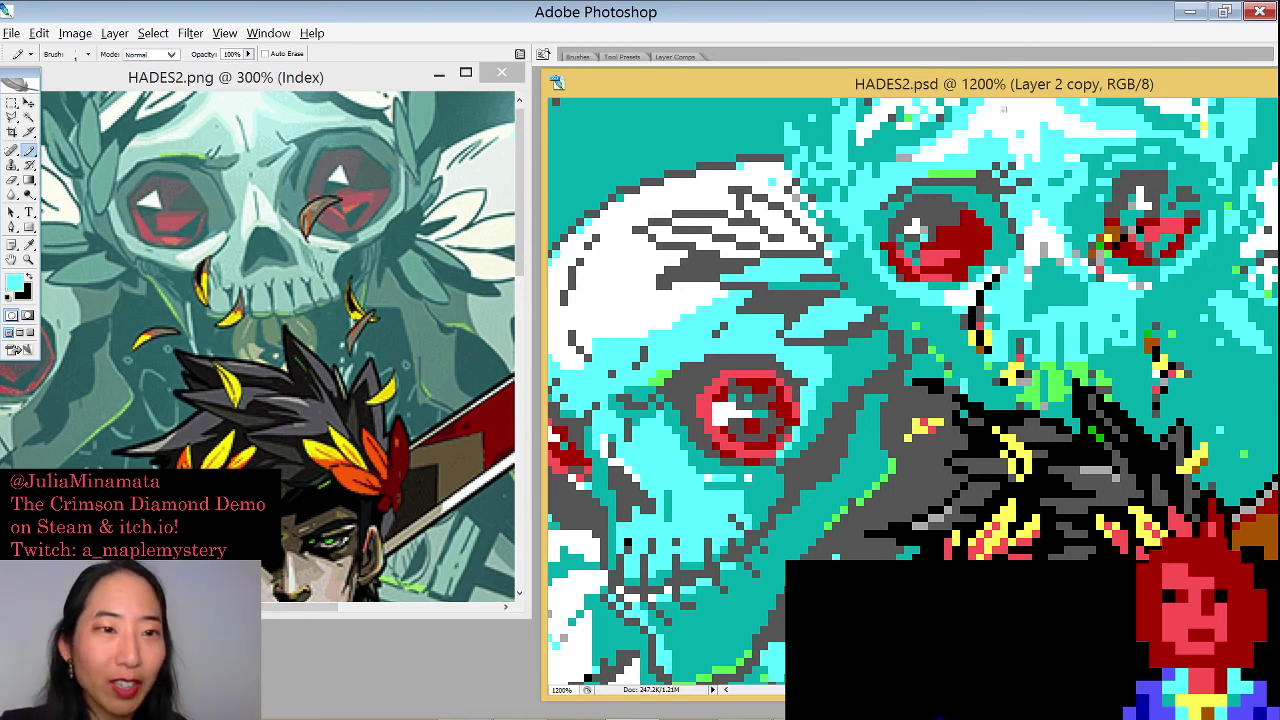
left_click(882, 204, "alt")
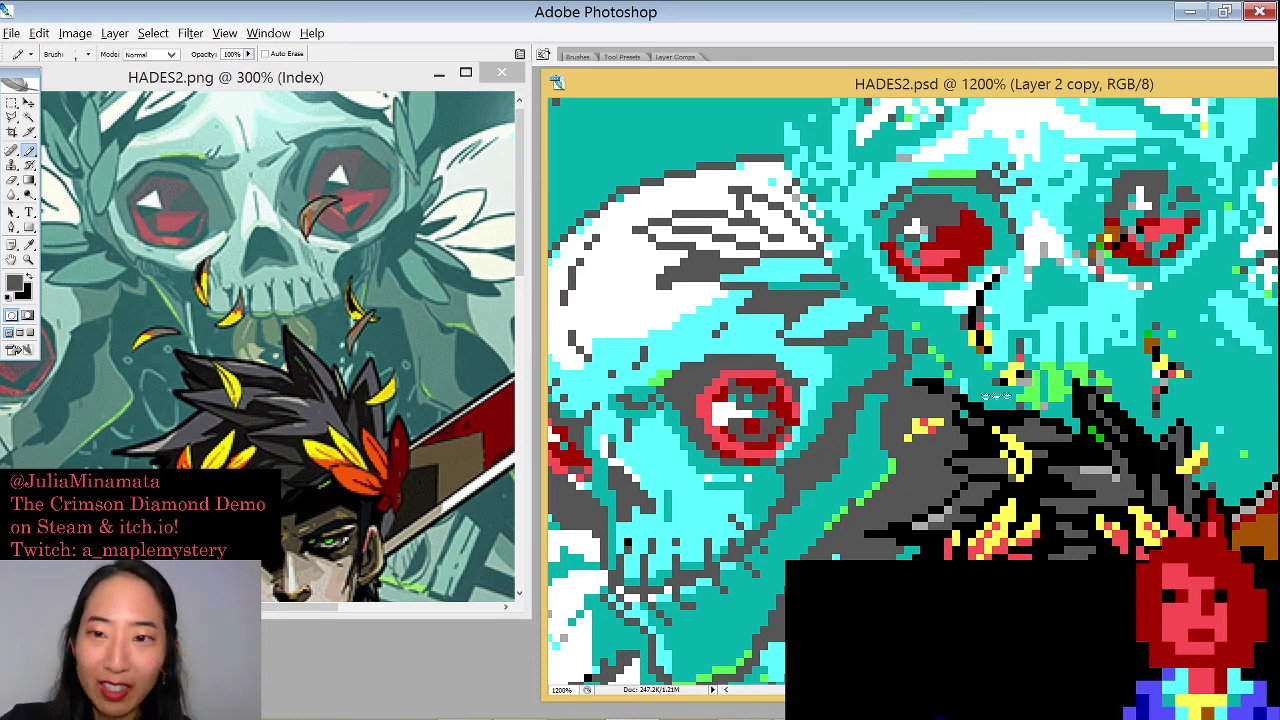
scroll(990, 396, "right", 2)
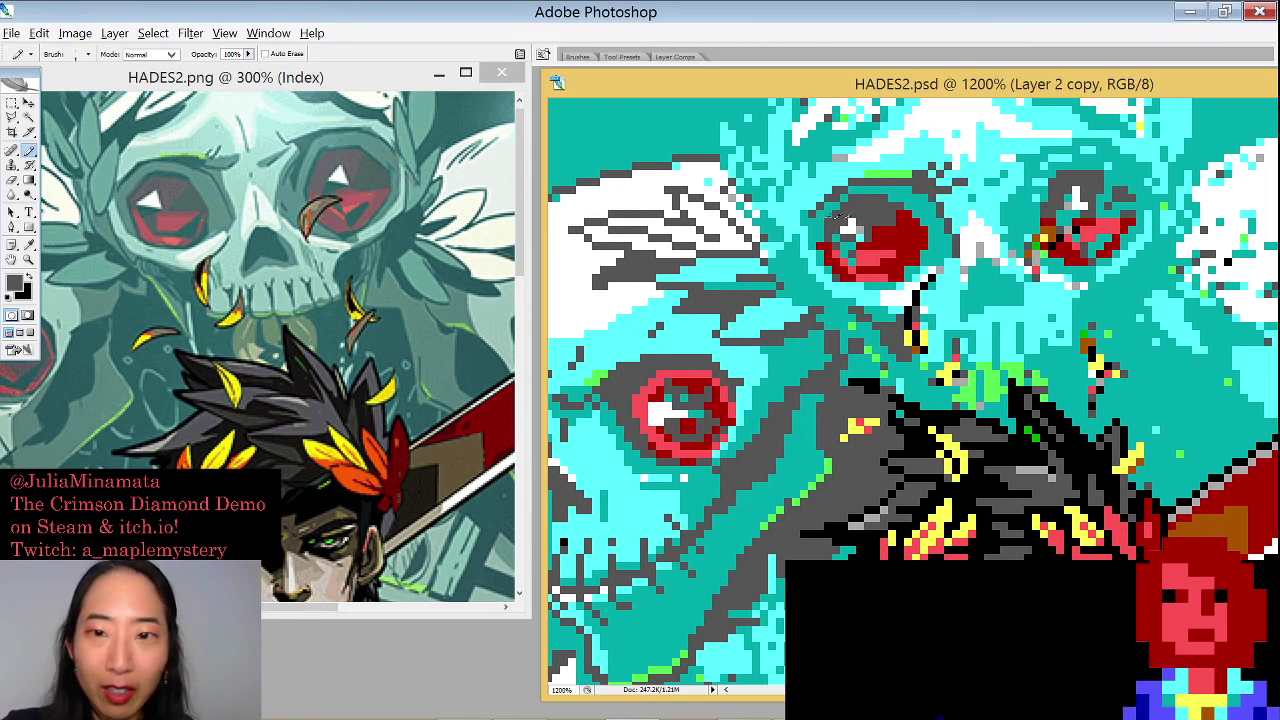
left_click(836, 212, "alt")
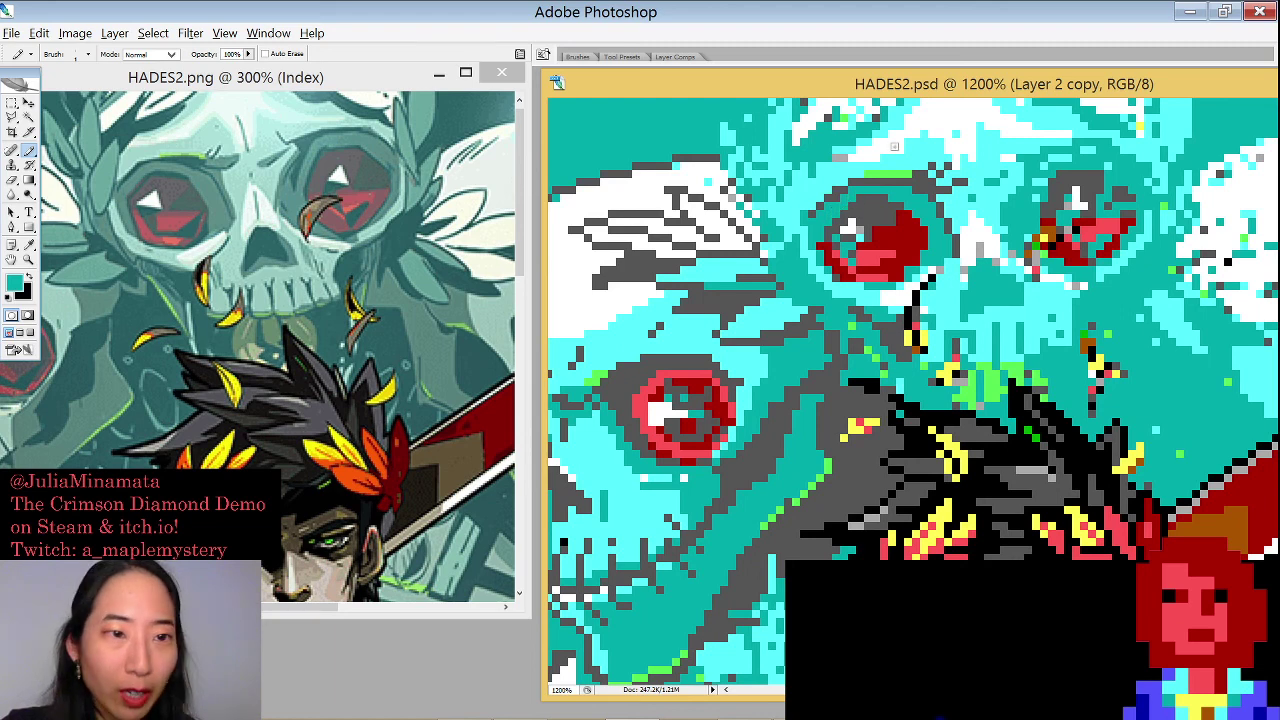
Outline the leaf at the central skull's left temple in dark gray and correct its edges with teal
left_click_drag(793, 316, 800, 317)
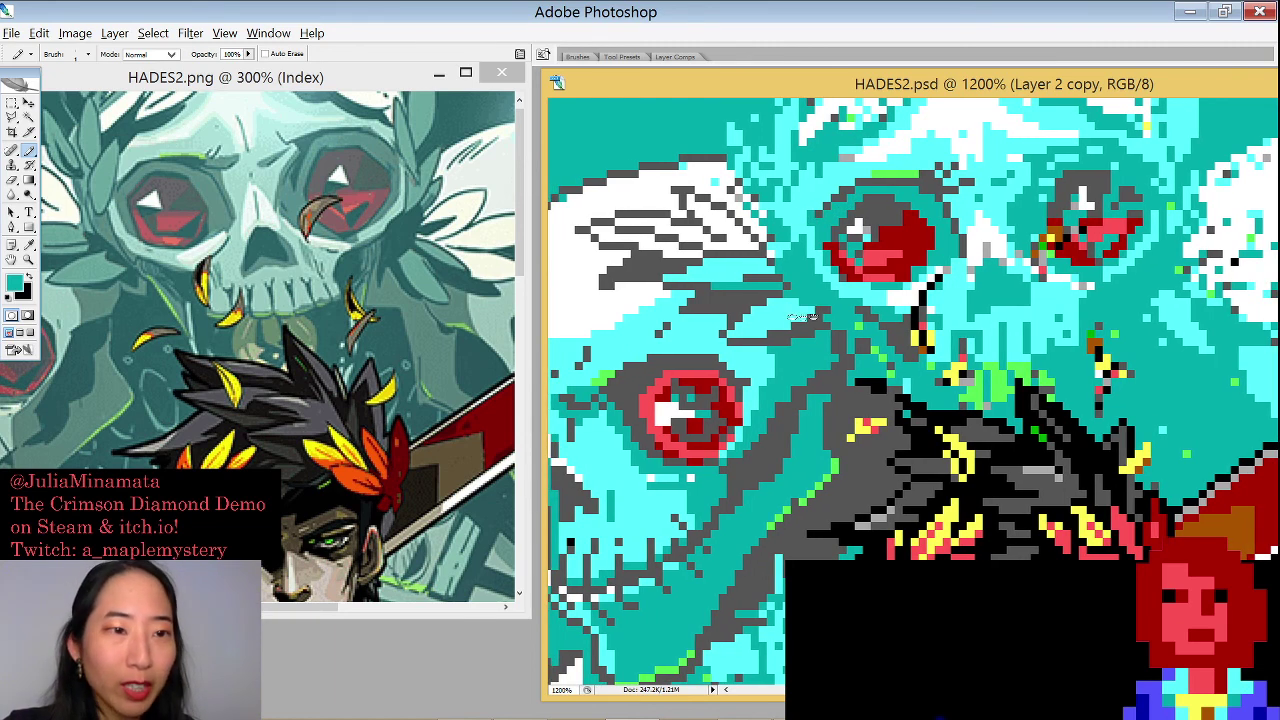
left_click(742, 299, "alt")
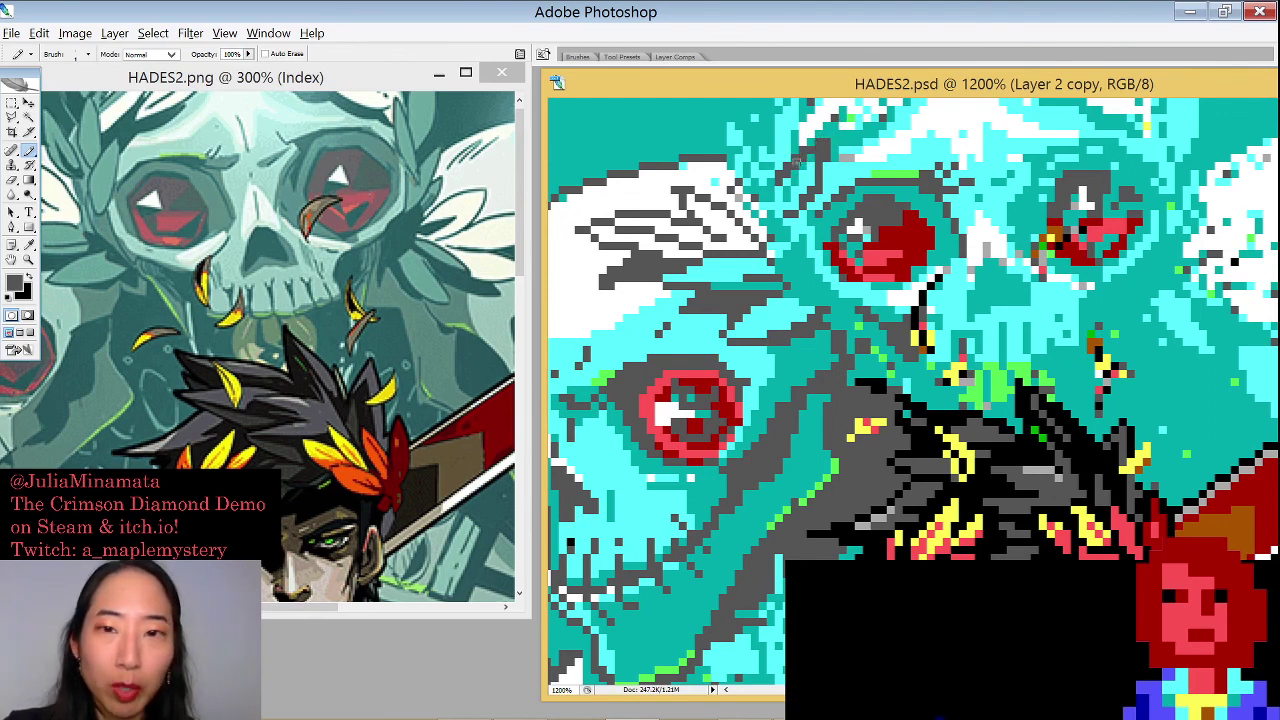
left_click(797, 162, "alt")
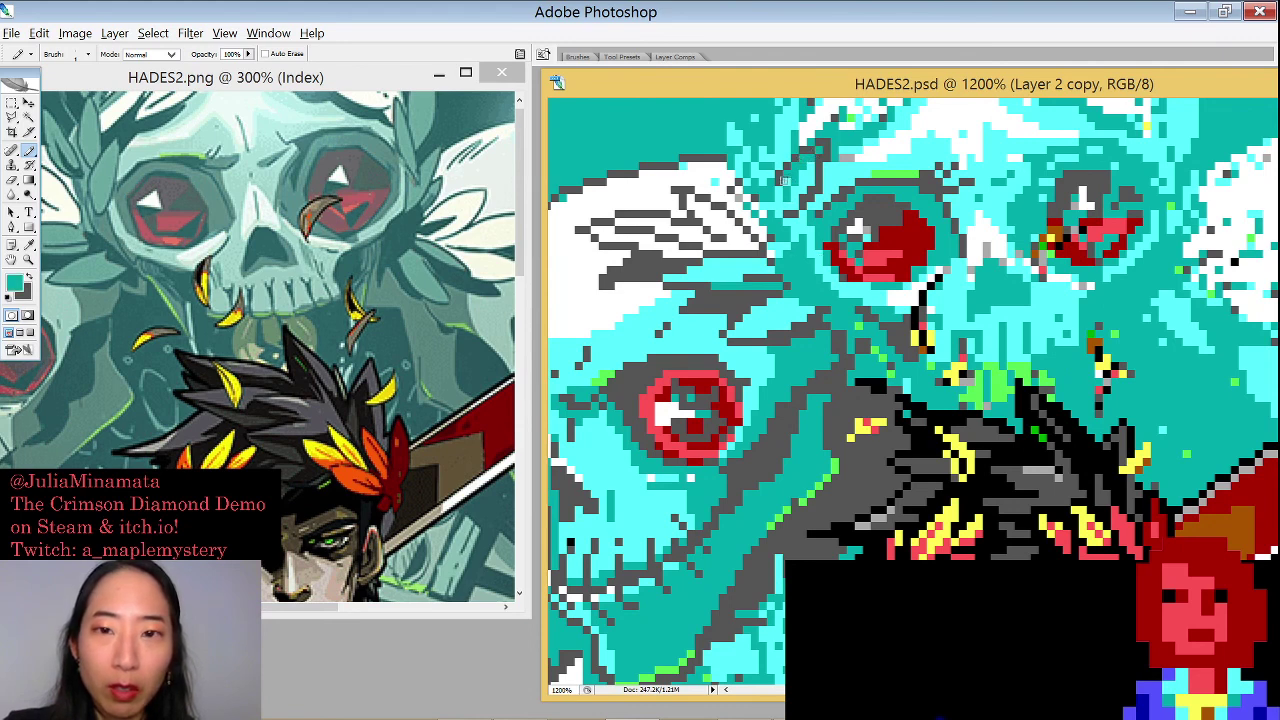
left_click(776, 181, "alt")
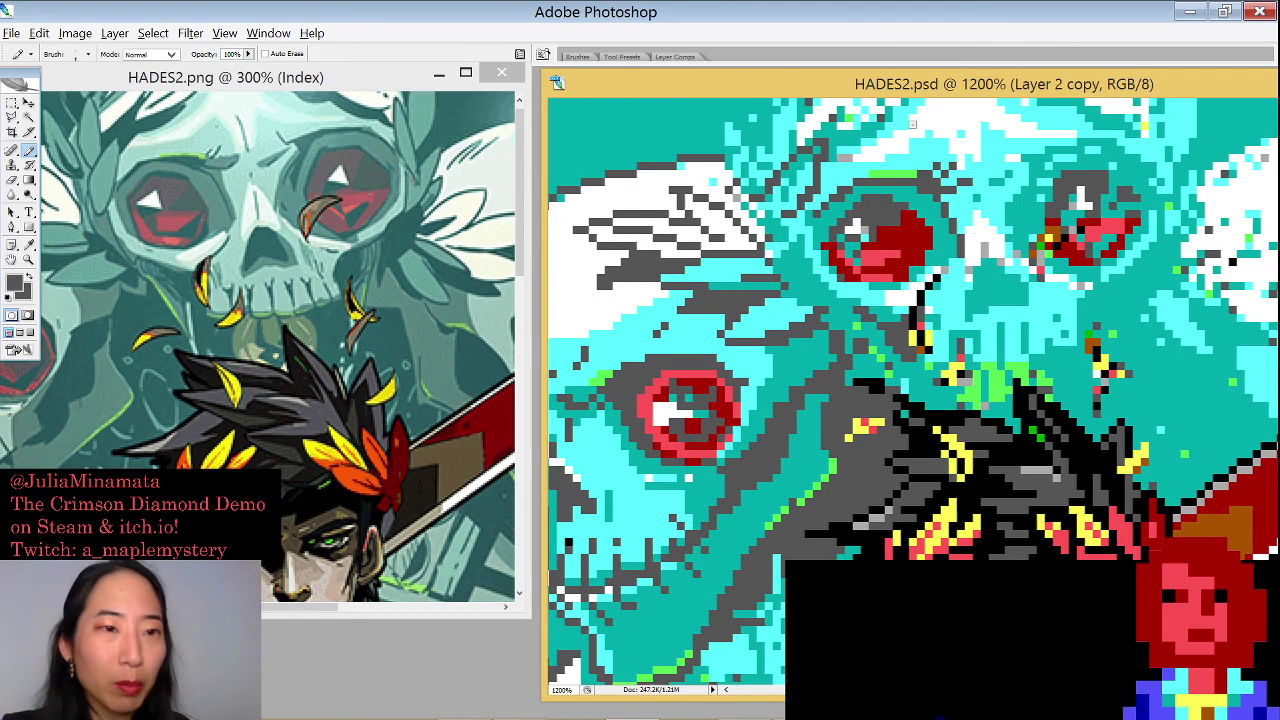
left_click(820, 152, "alt")
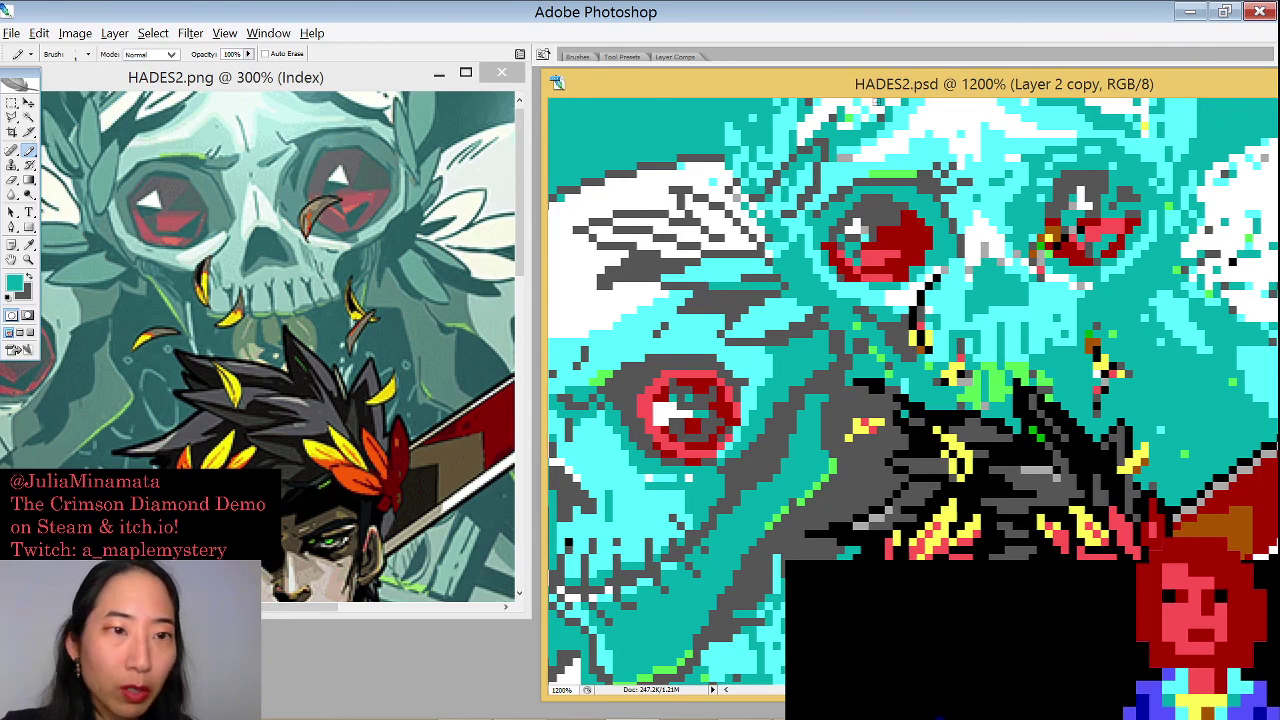
Zoom the reference image out to 200% and fill the temple leaf with teal, tidying its outline with dark gray and light cyan
left_click(300, 85)
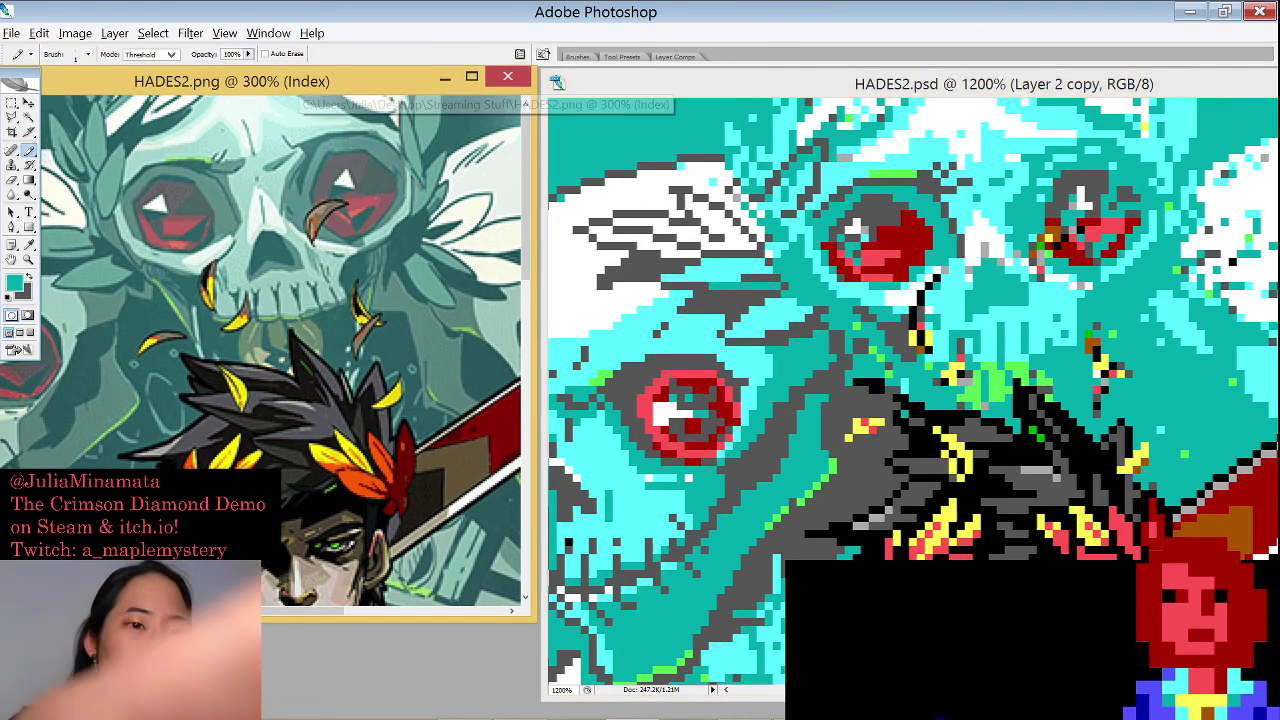
key("ctrl+minus")
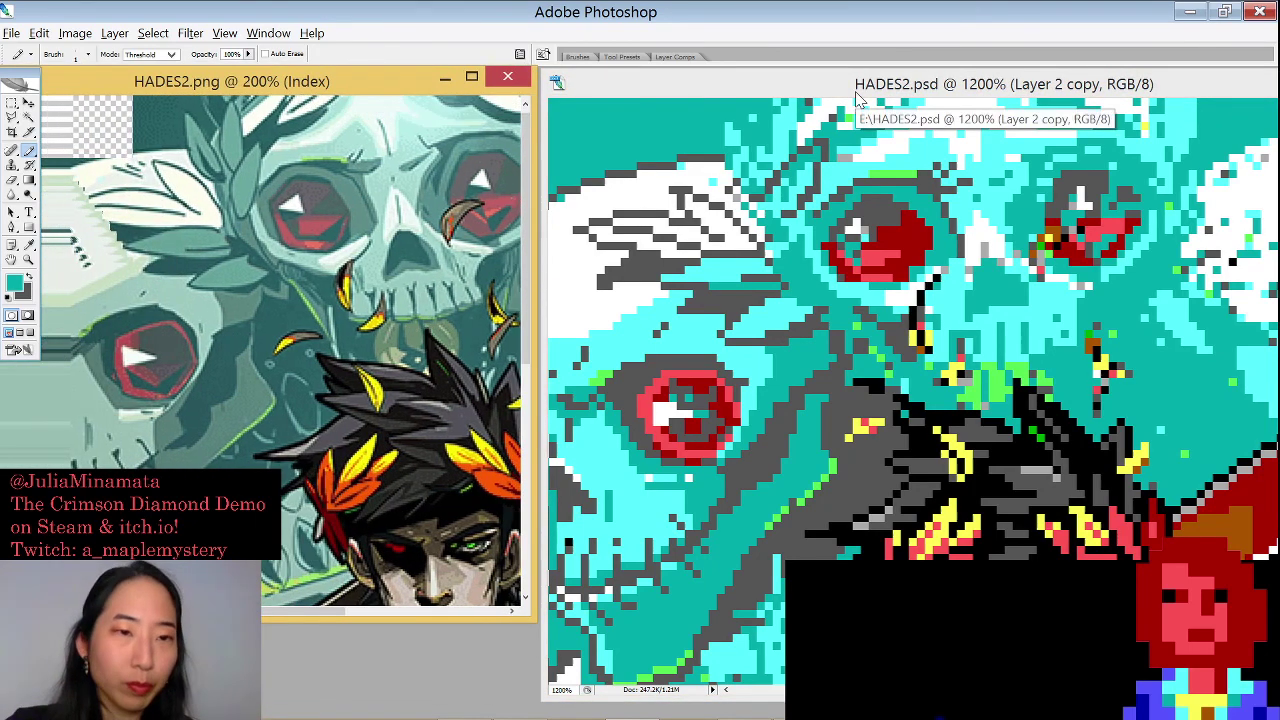
left_click(856, 92)
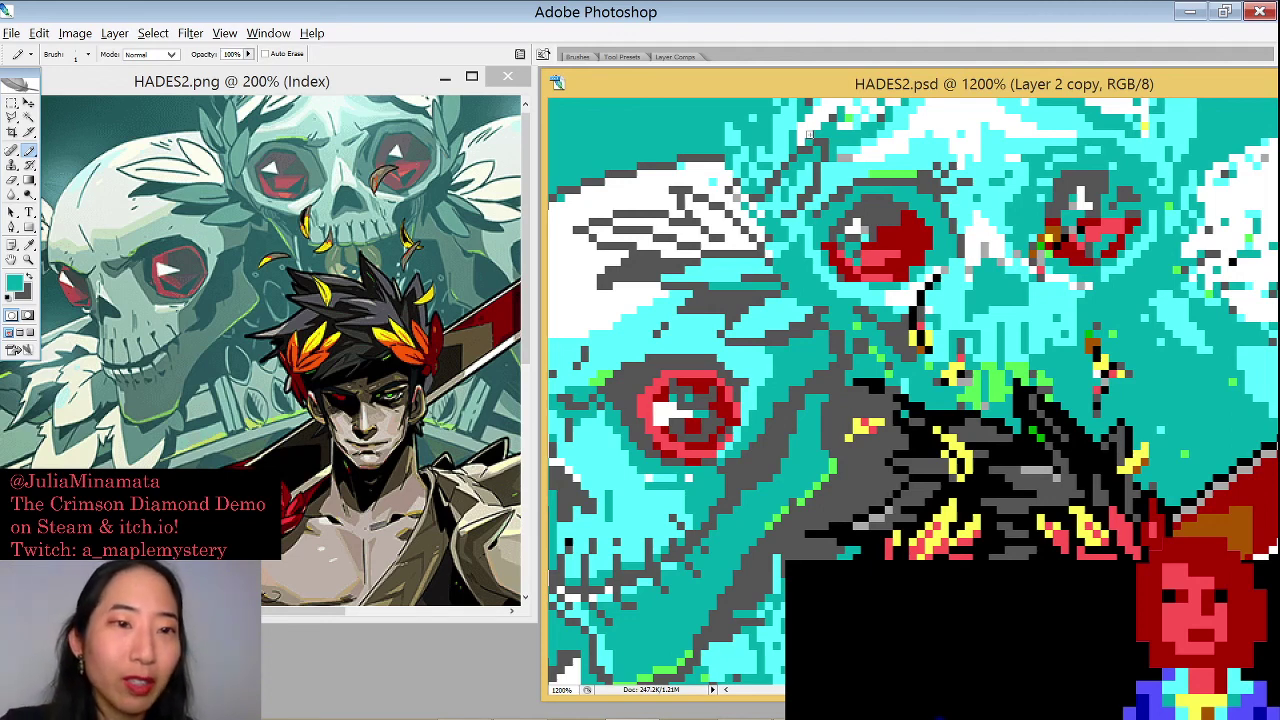
left_click(785, 183, "alt")
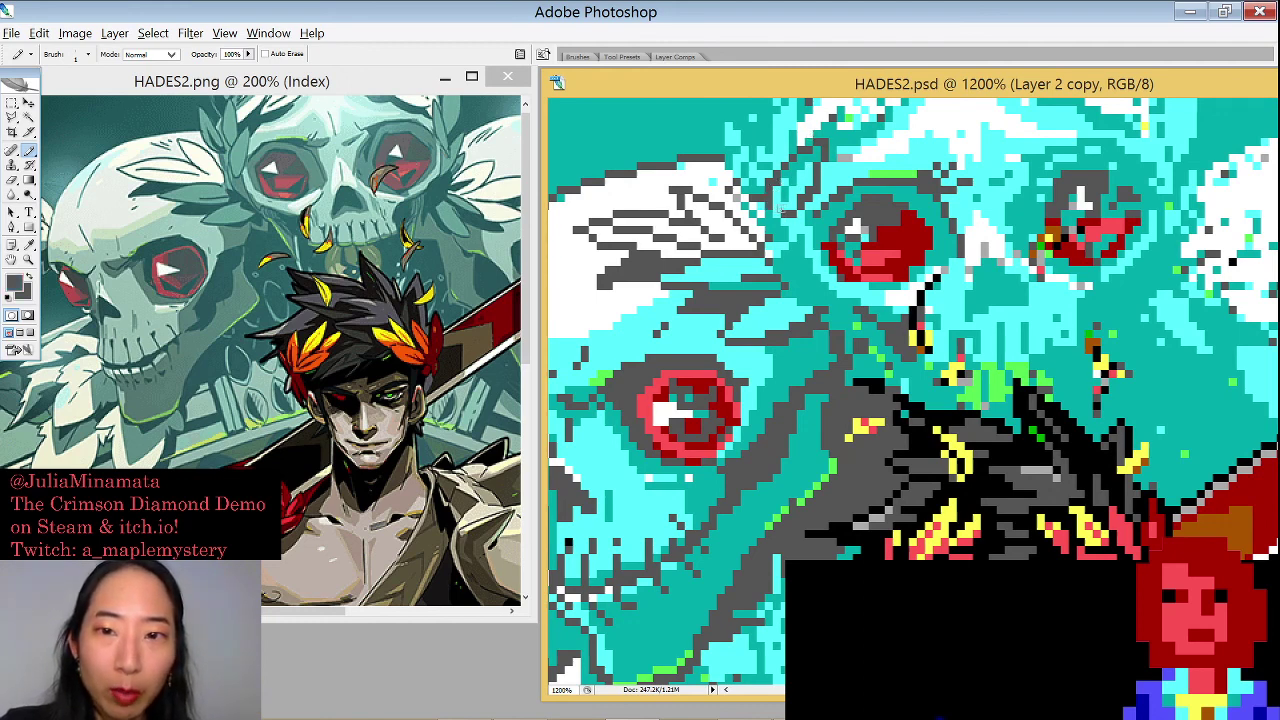
left_click(810, 160, "alt")
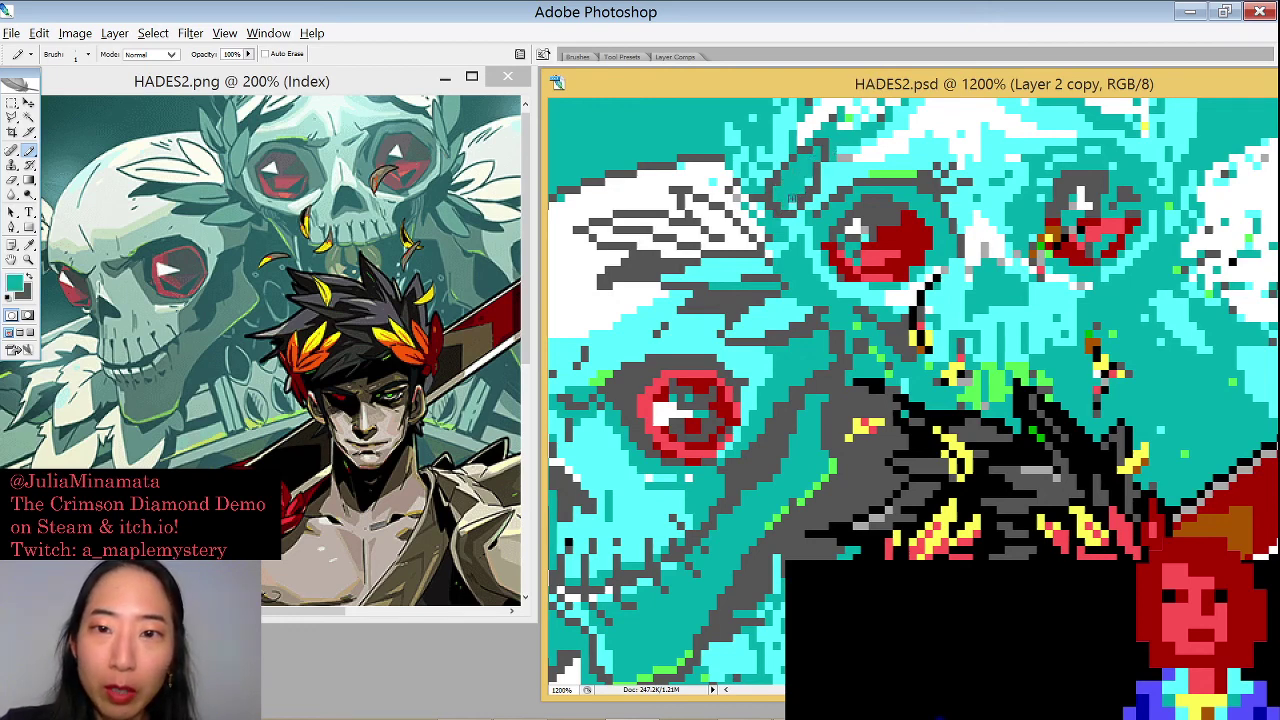
left_click(821, 191, "alt")
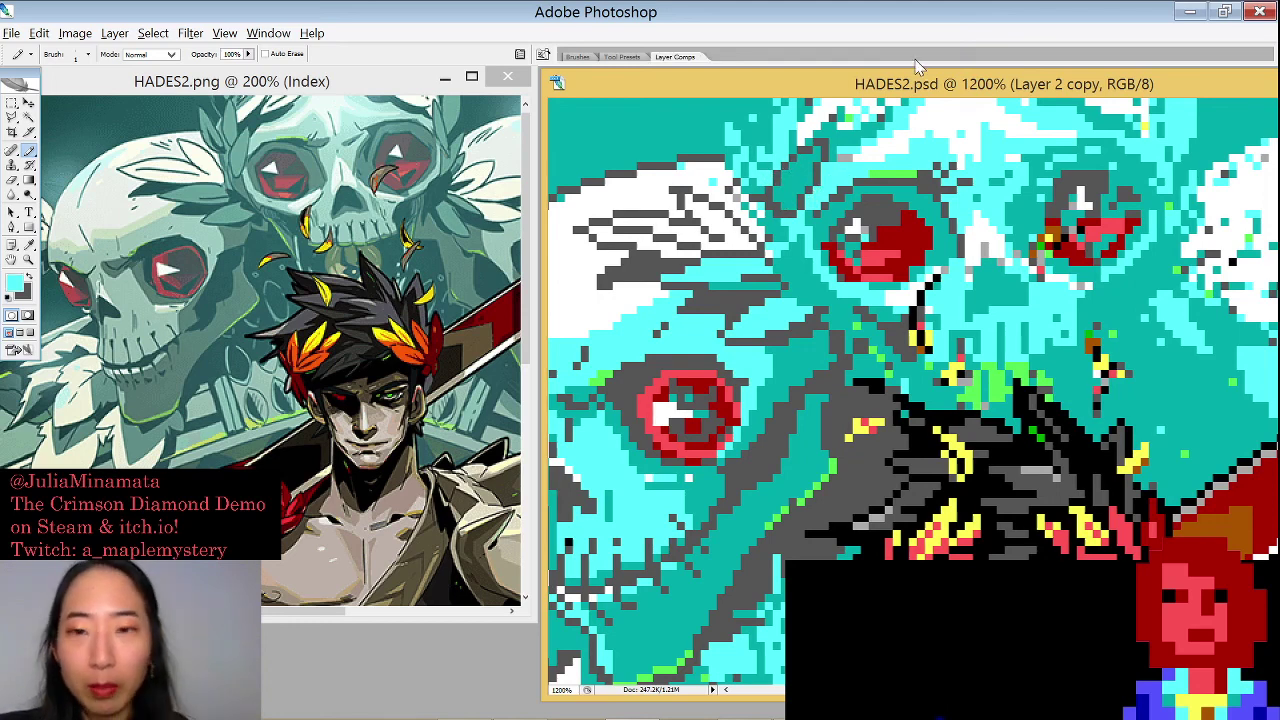
left_click_drag(834, 240, 843, 250)
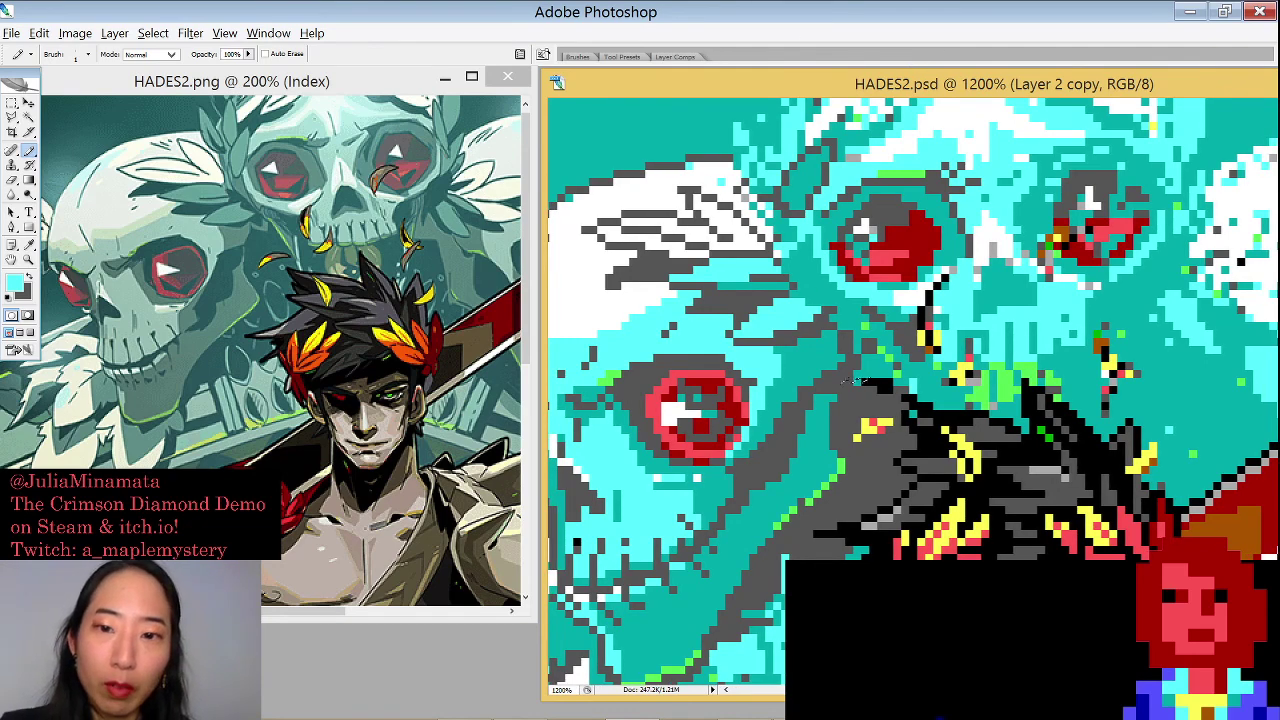
Draw the pointed leaf left of the temple leaf with a dark gray outline, teal interior and dark gray veins
left_click(857, 380, "alt")
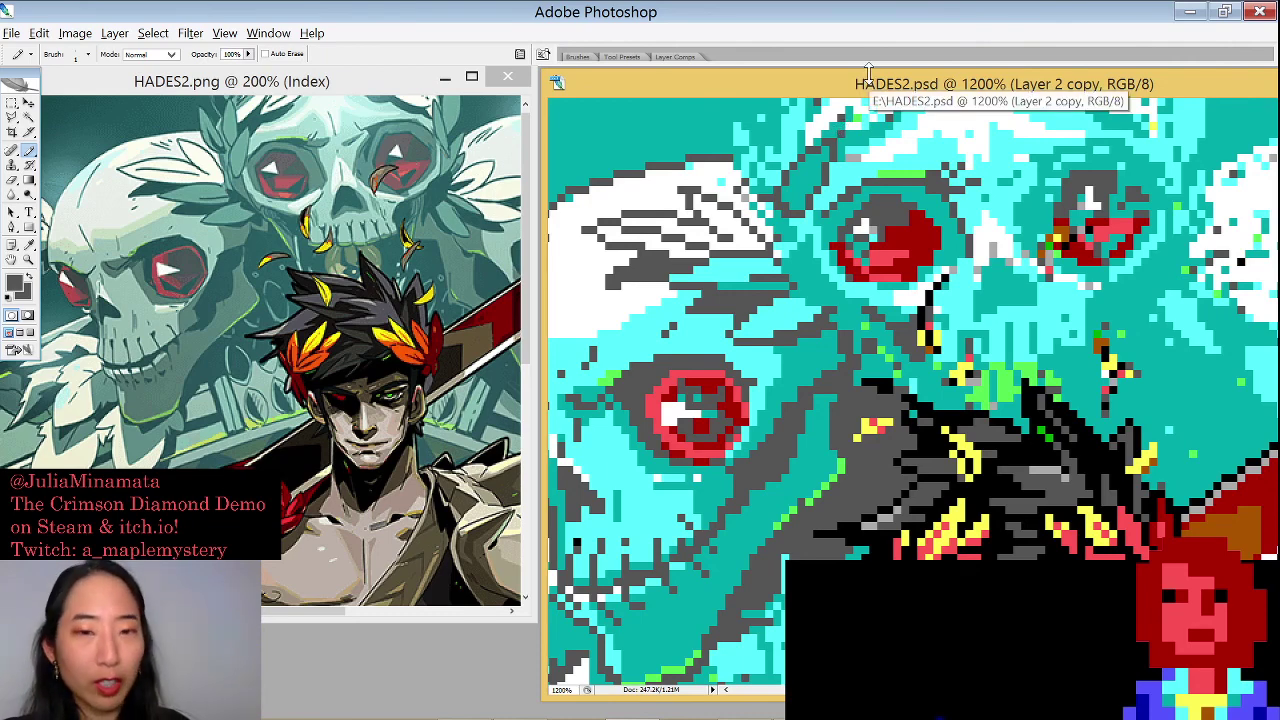
left_click_drag(814, 284, 794, 284)
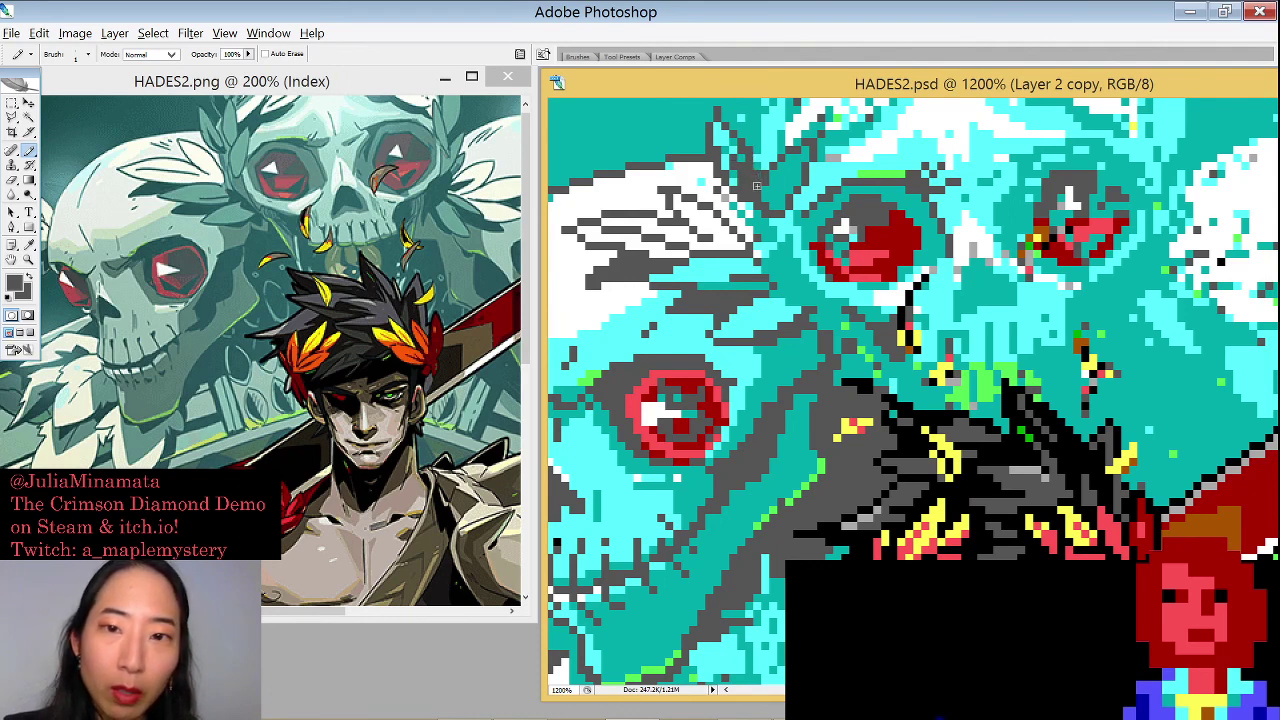
left_click(790, 108, "alt")
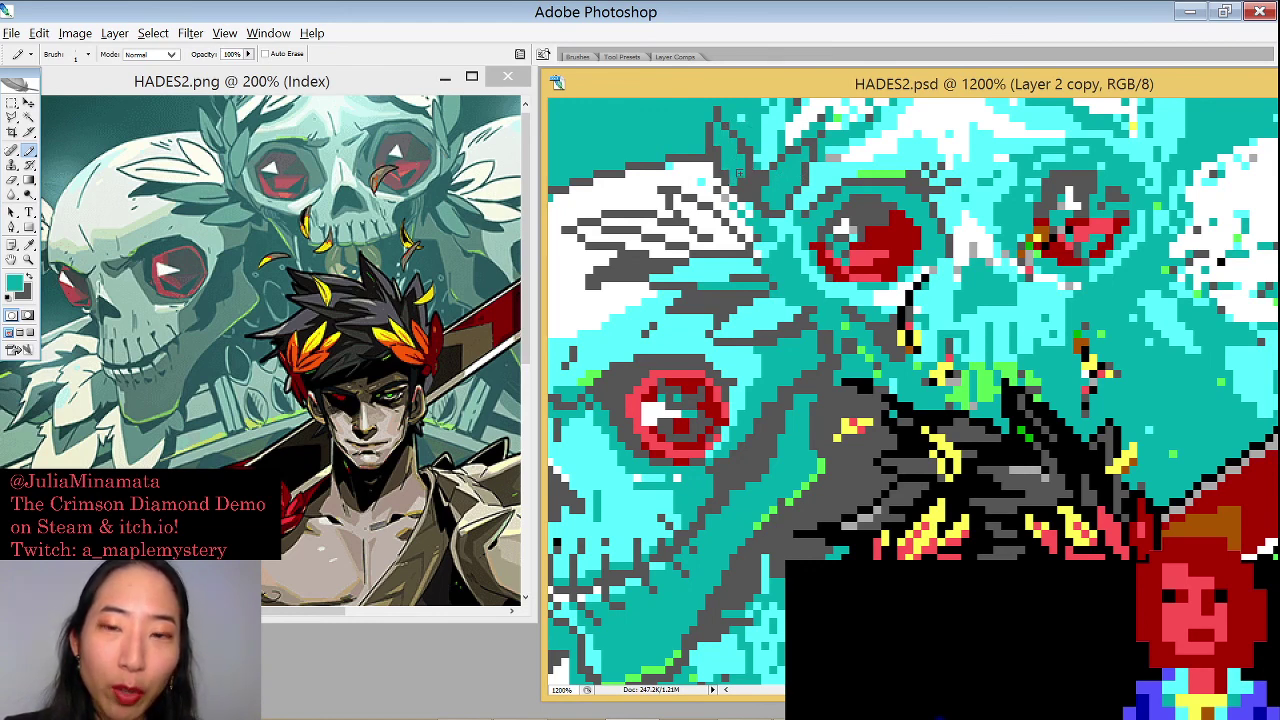
left_click(741, 179, "alt")
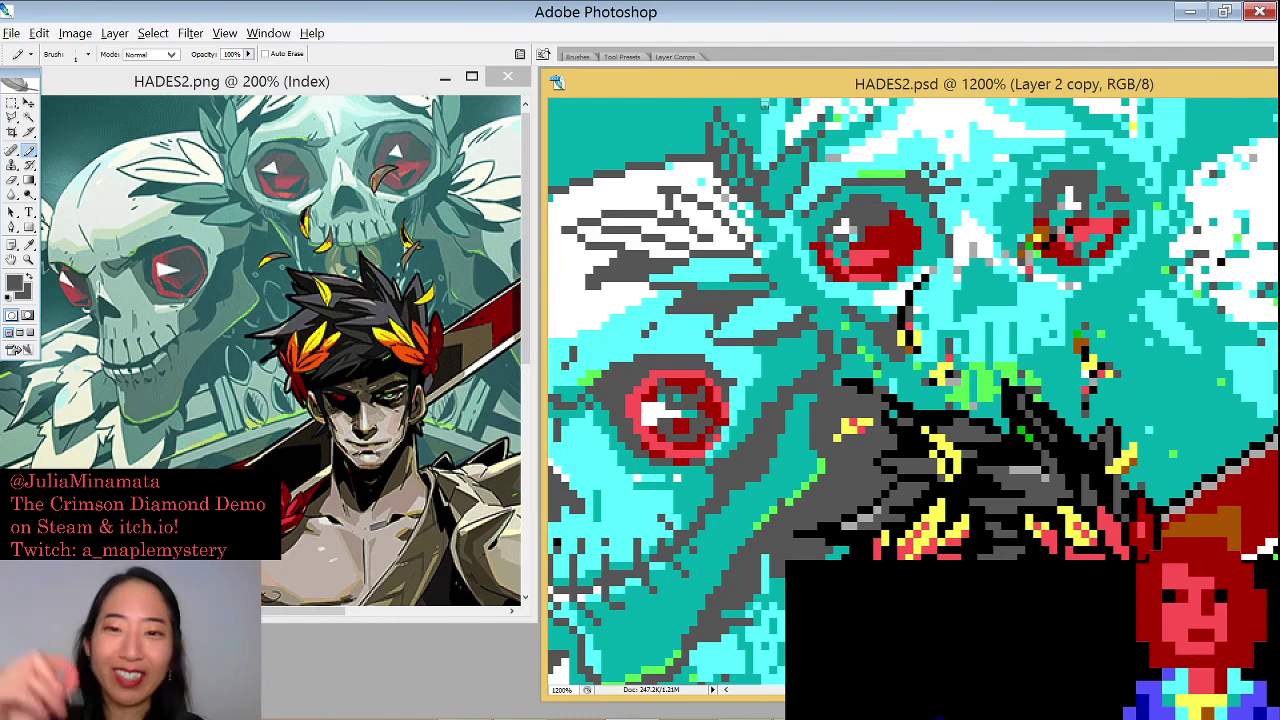
scroll(819, 167, "right", 1)
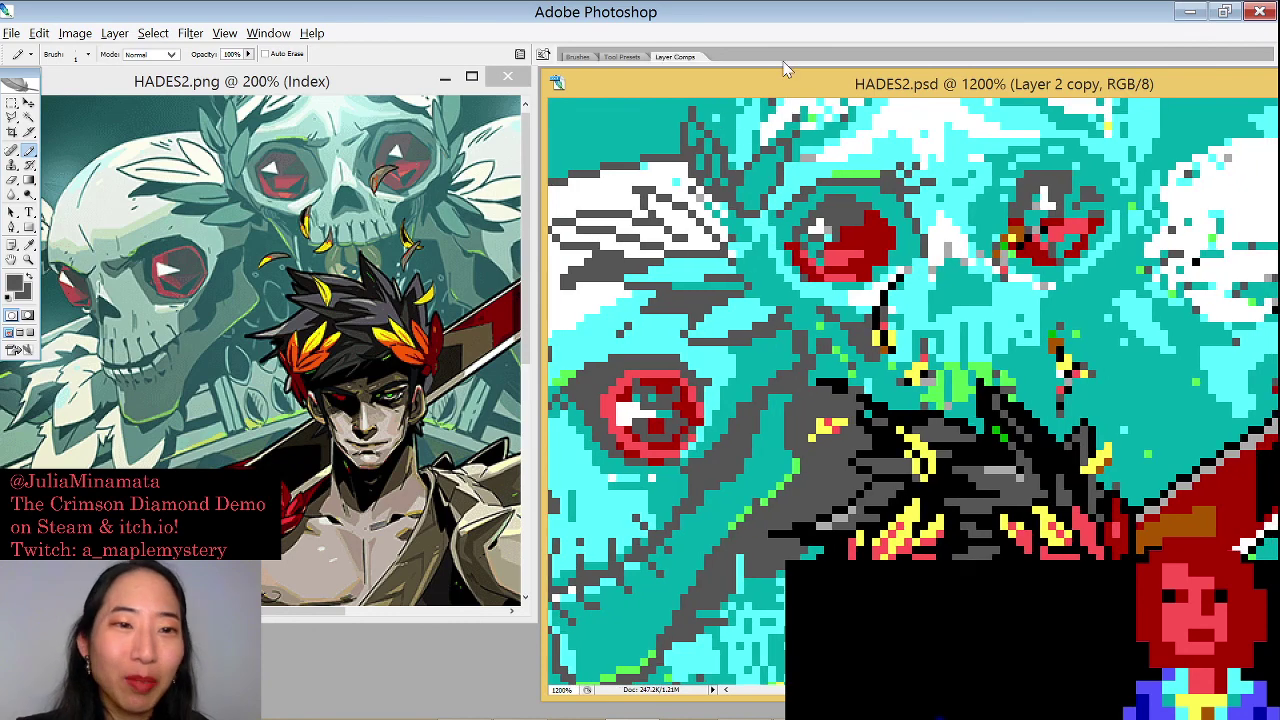
Shape the upright leaf above the temple leaf with dark gray outlines, teal fill and light cyan edge pixels
left_click(734, 102, "alt")
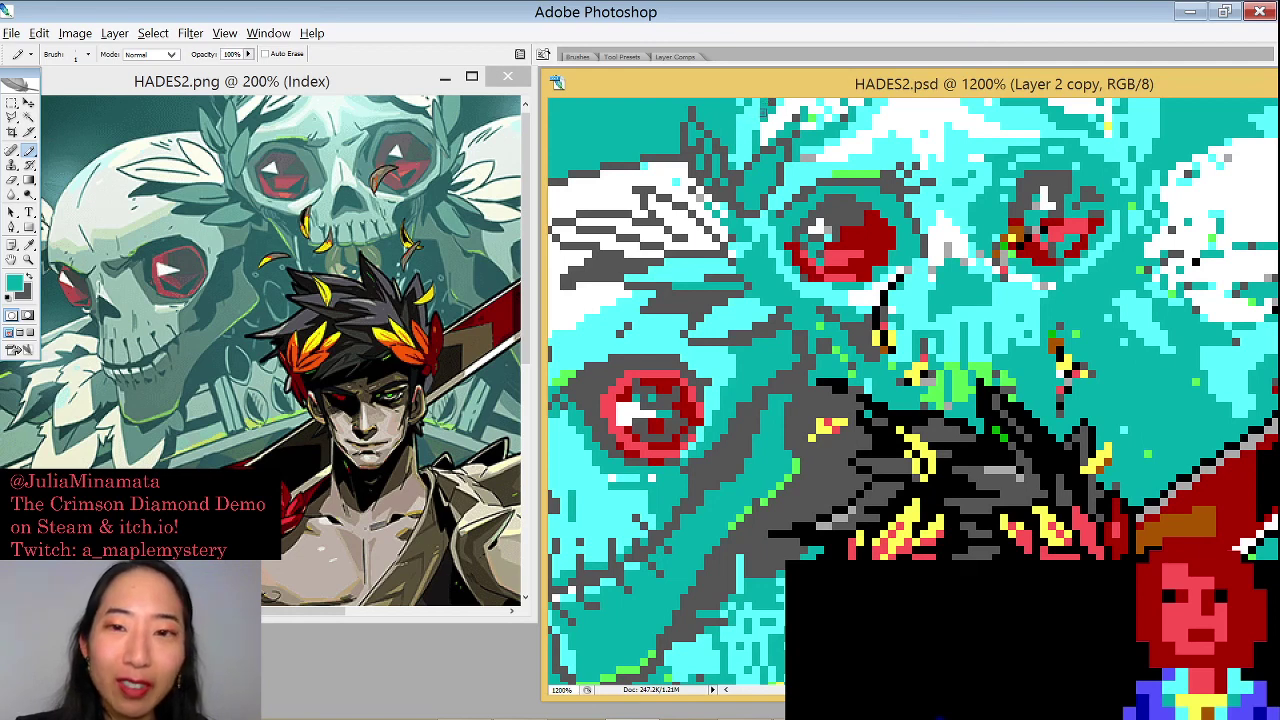
left_click(764, 108, "alt")
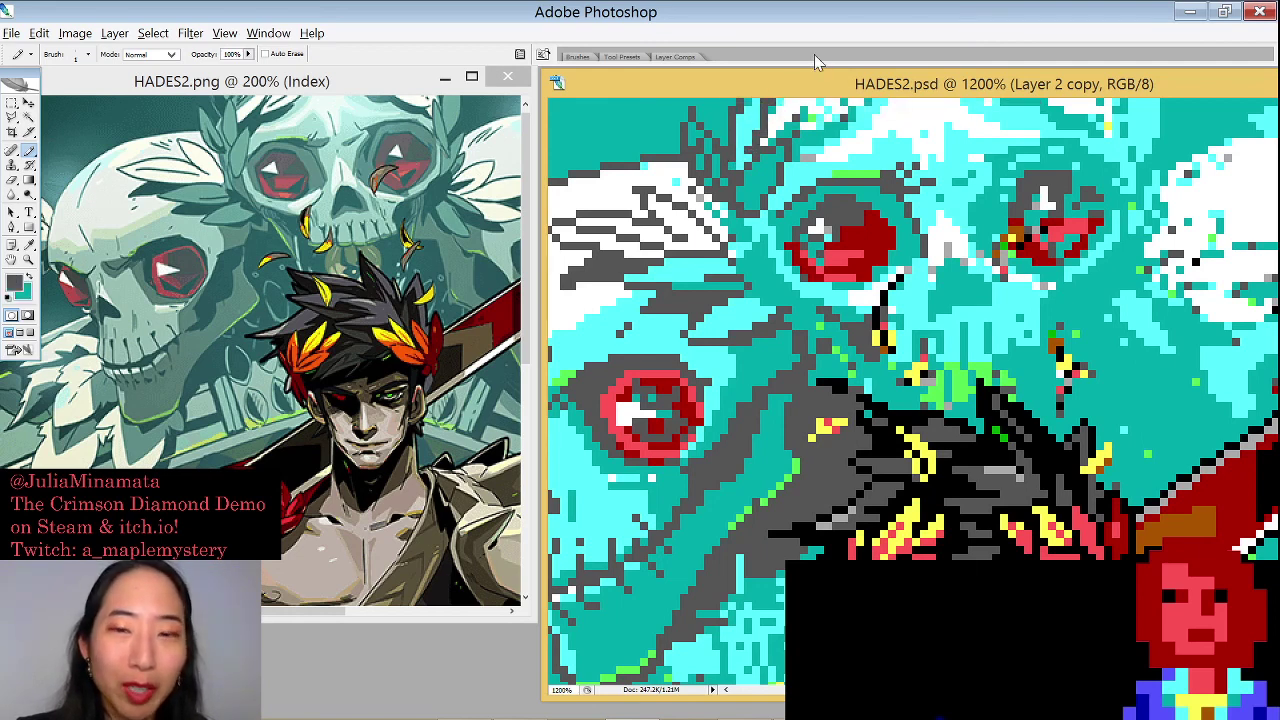
left_click(748, 110, "alt")
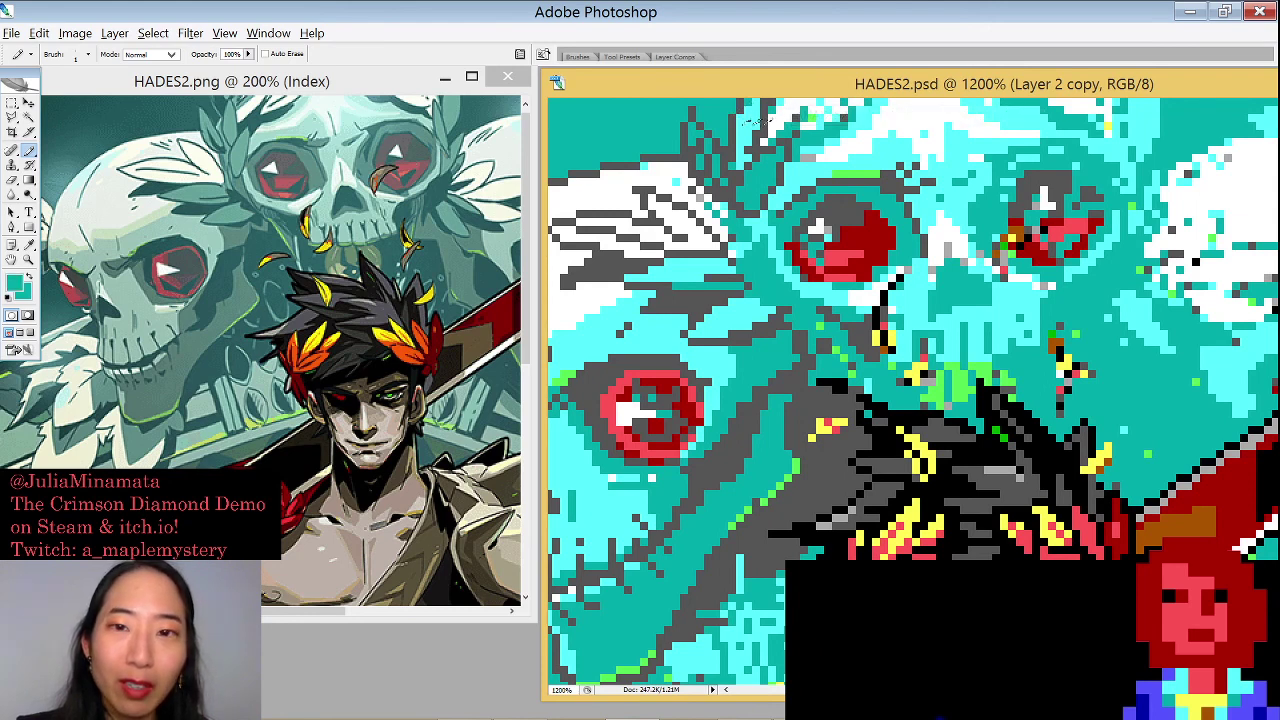
left_click(749, 104, "alt")
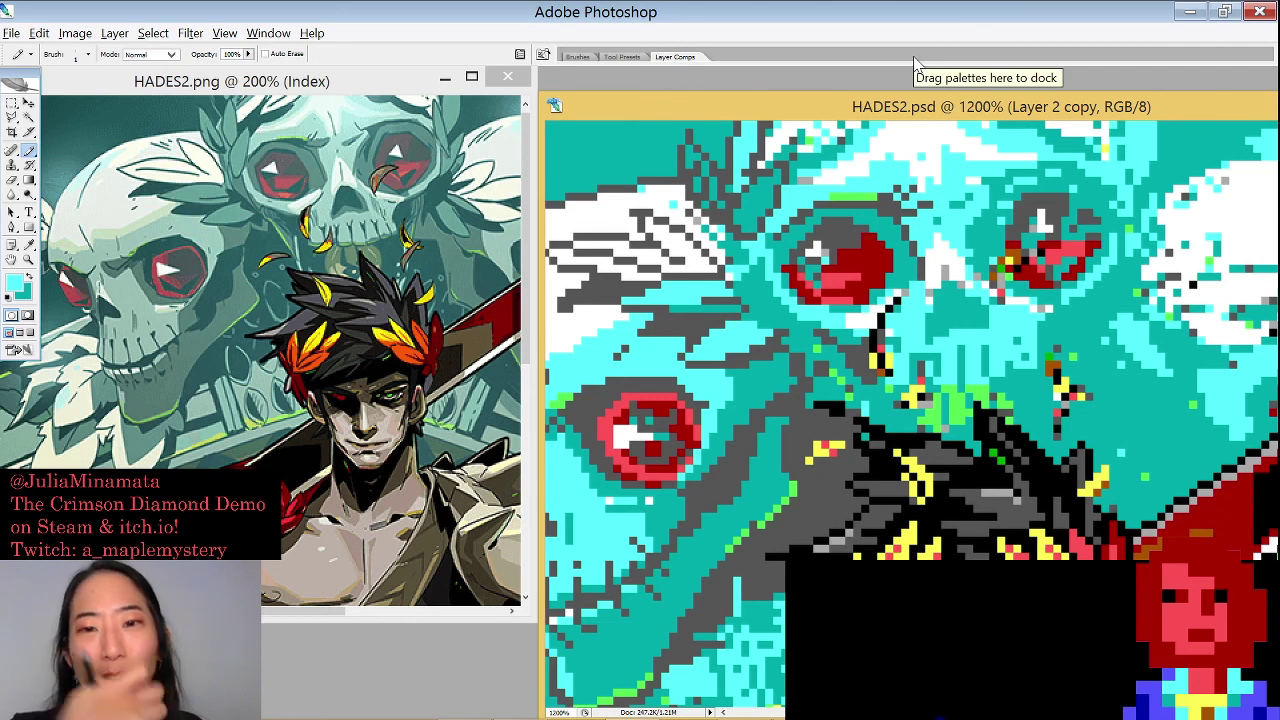
key("x")
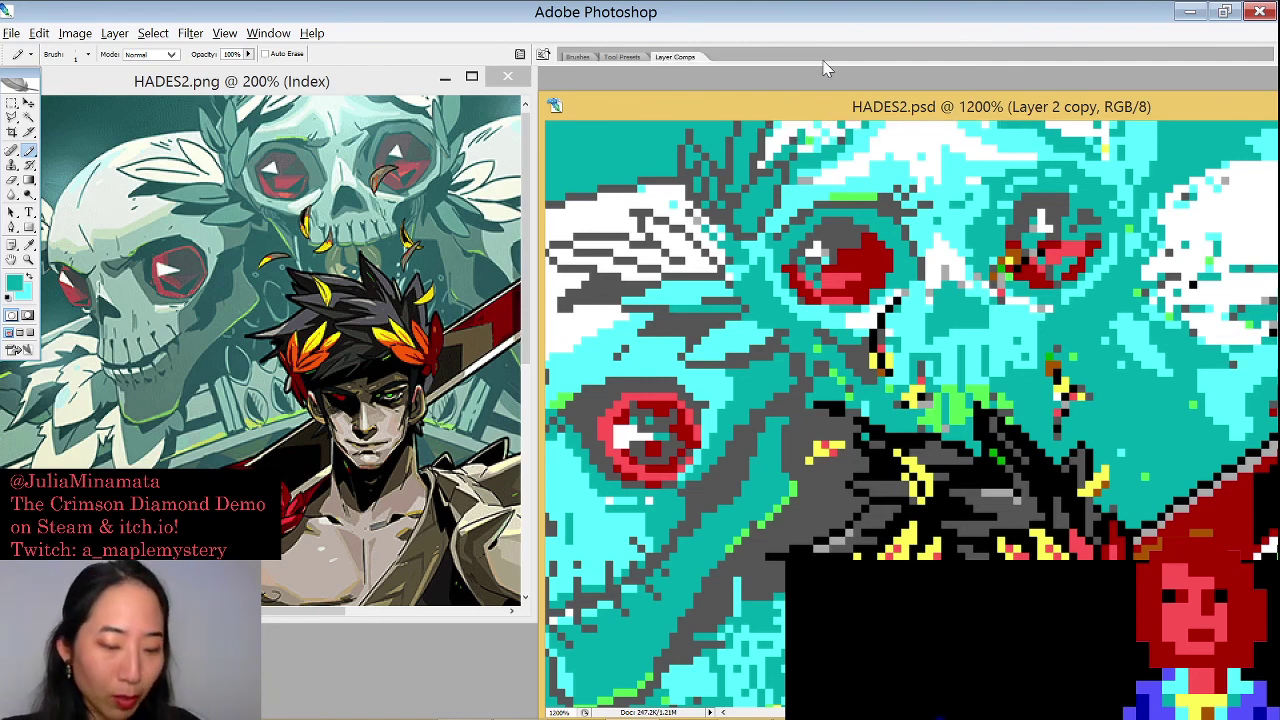
Outline the lower edge of the white leaf on the central skull's forehead in dark gray, correcting the surrounding pixels with teal
left_click(848, 222, "alt")
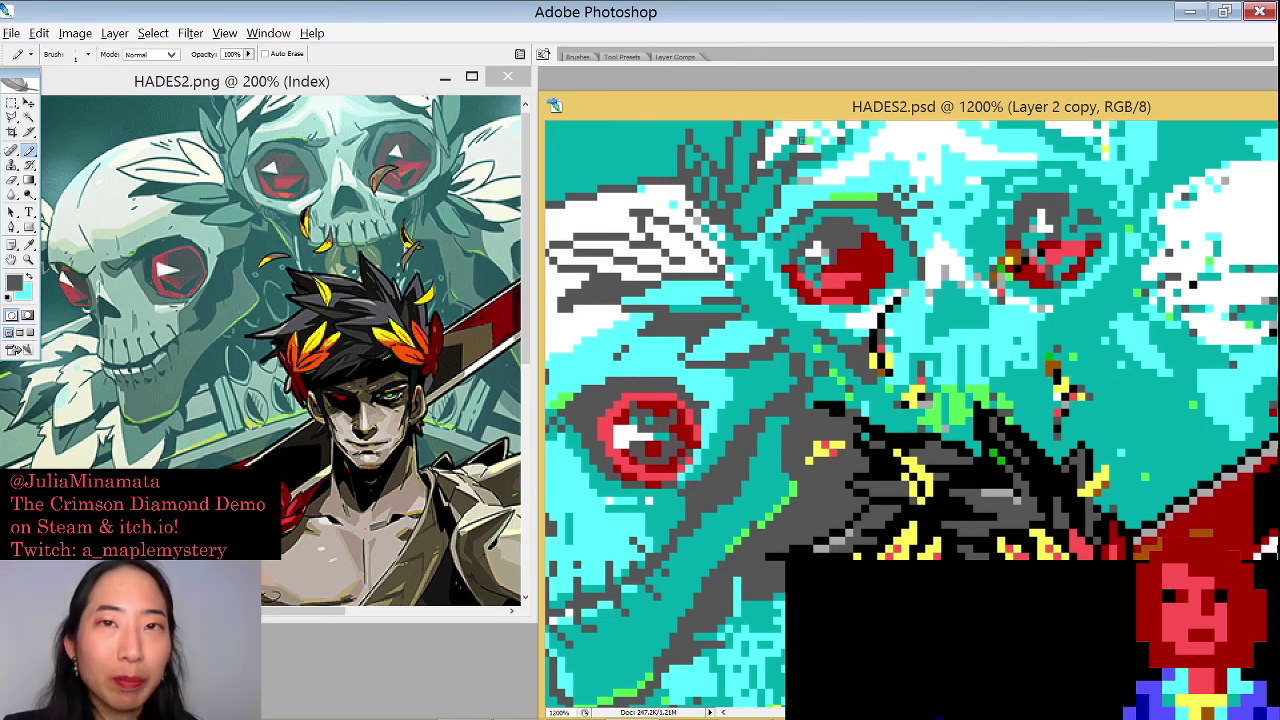
left_click(758, 126)
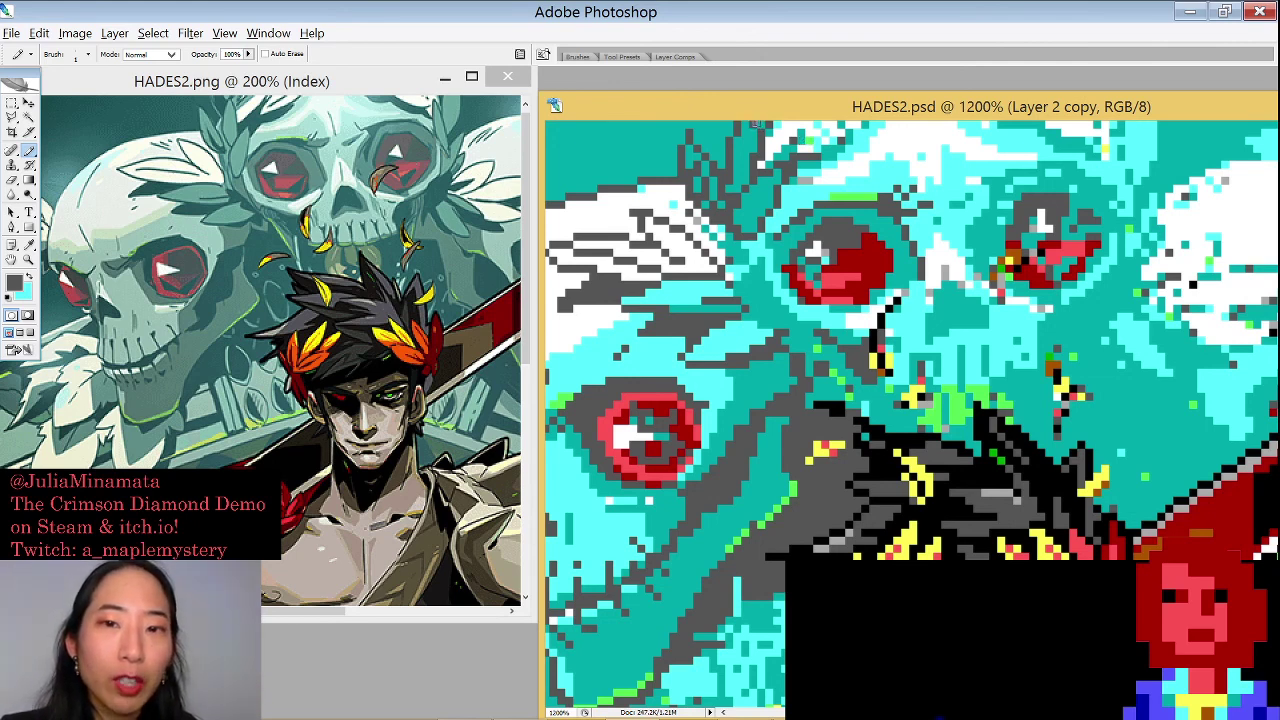
left_click(758, 136)
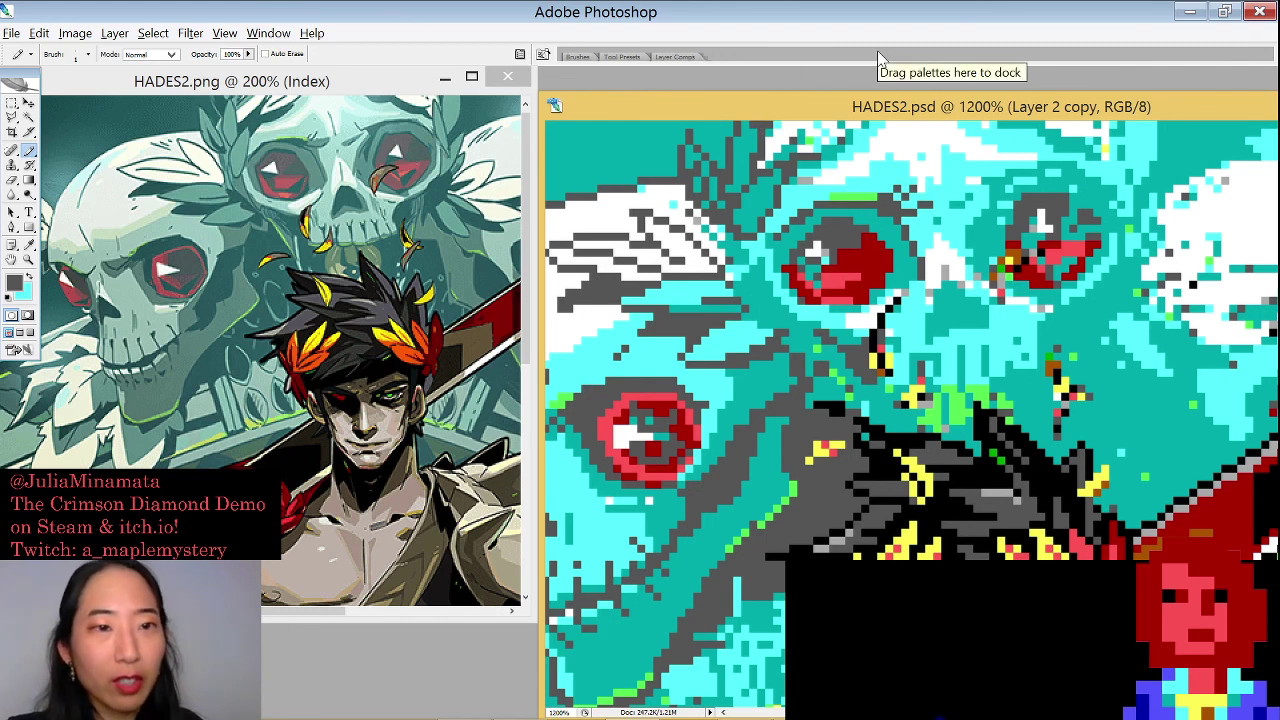
left_click(758, 130, "alt")
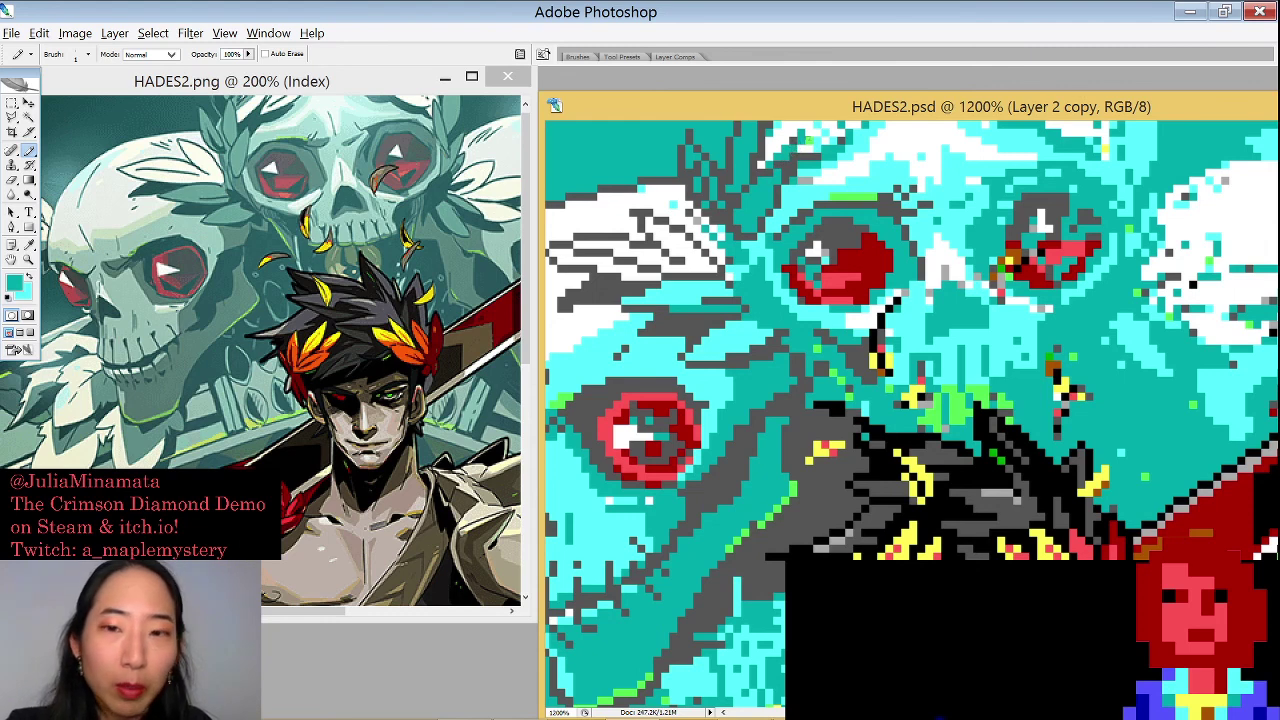
left_click(786, 163, "alt")
left_click(801, 158, "alt")
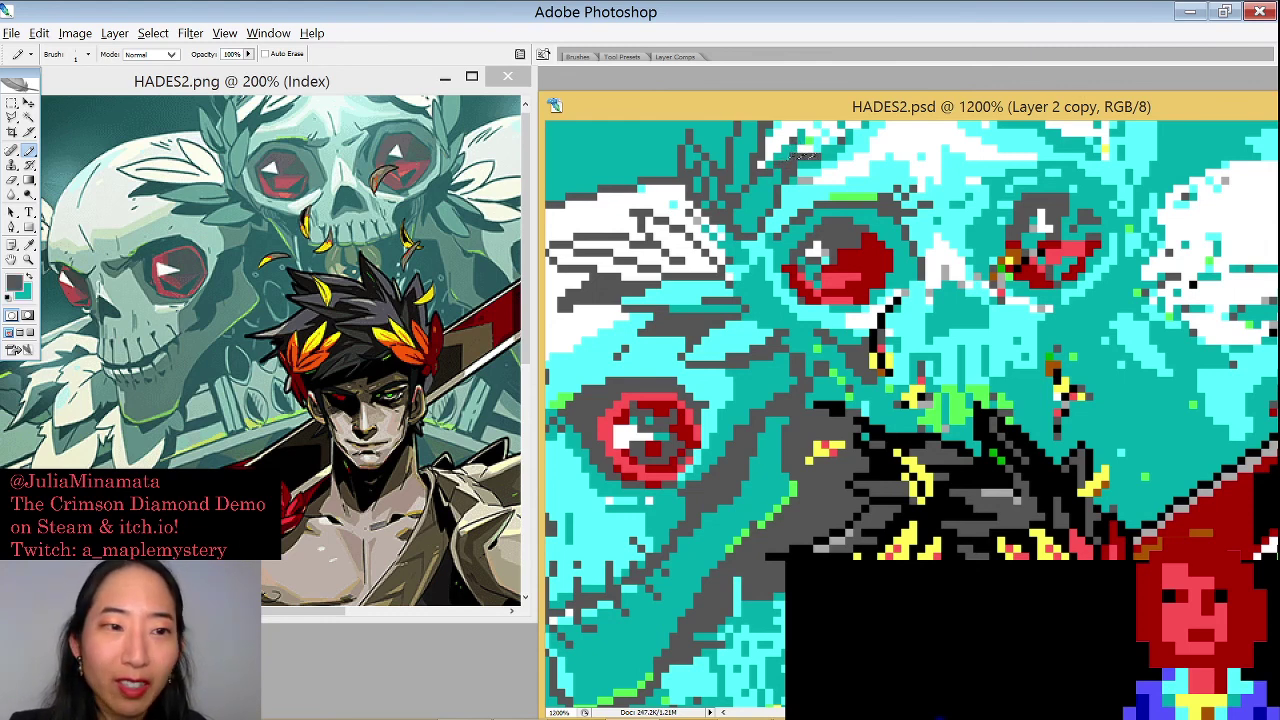
left_click(772, 170, "alt")
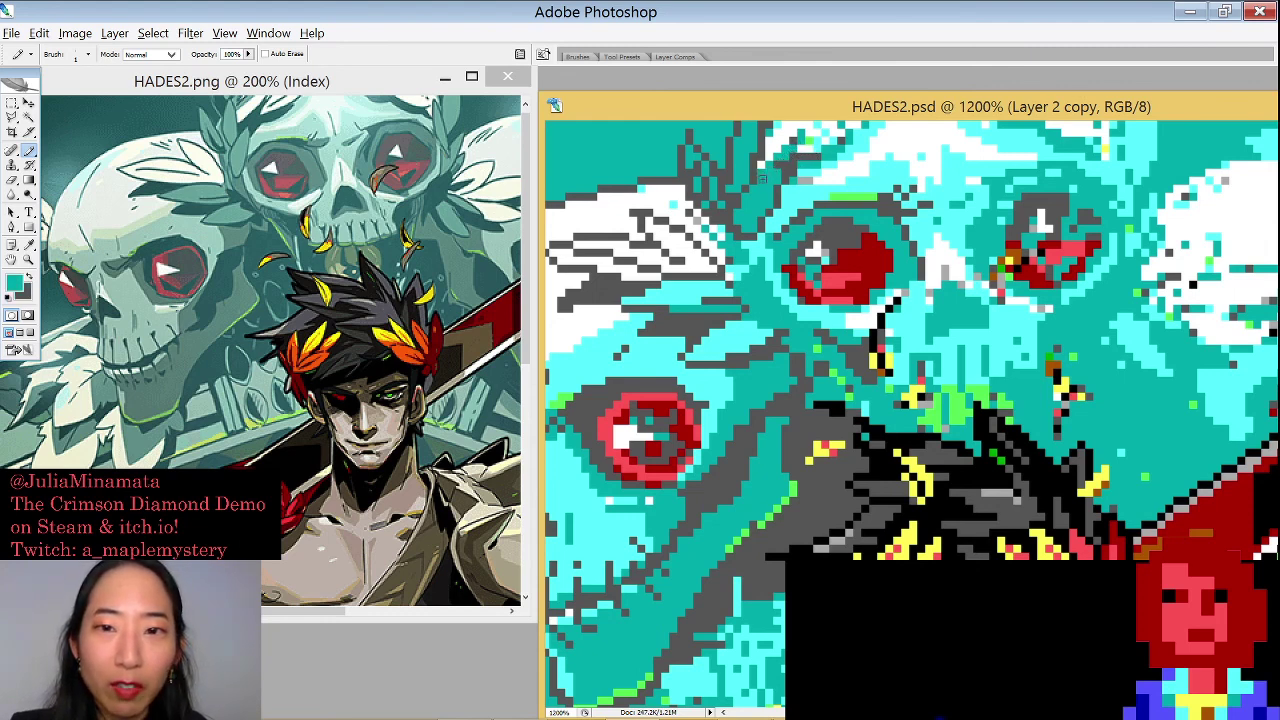
left_click(770, 165, "alt")
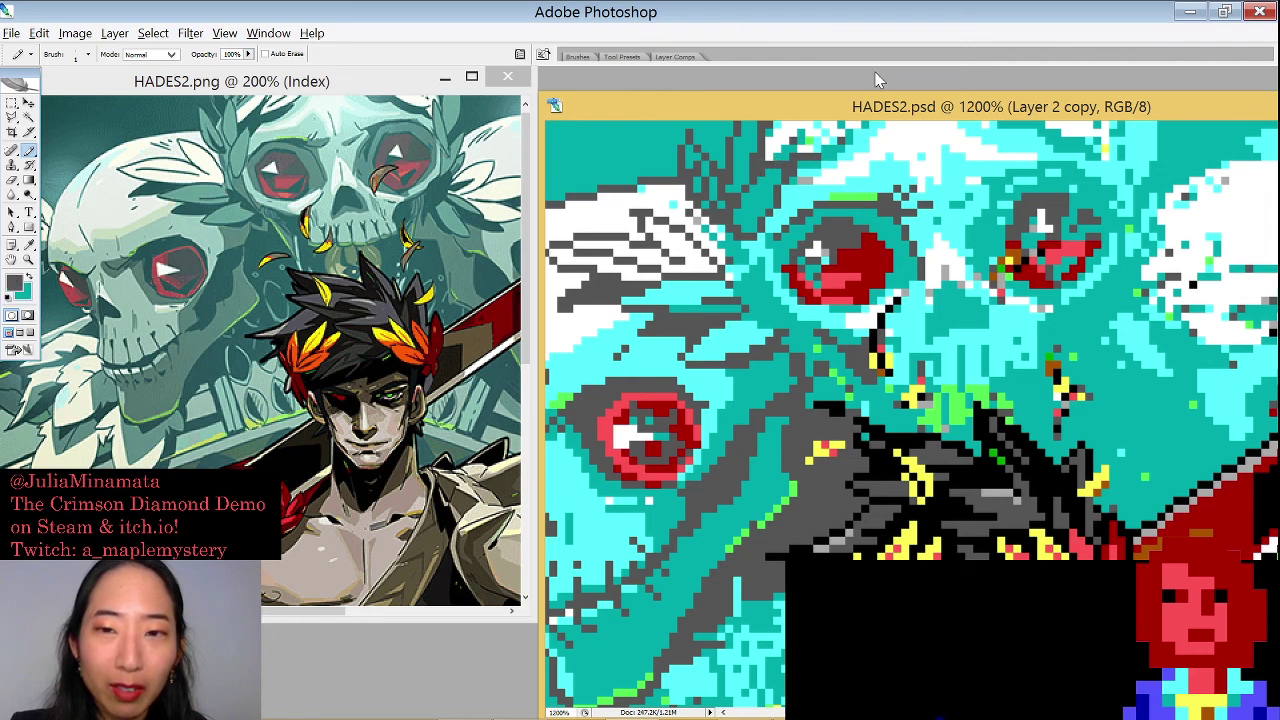
Shape the base and inside of the white forehead leaf with teal, white and dark gray pixels
left_click(789, 160, "alt")
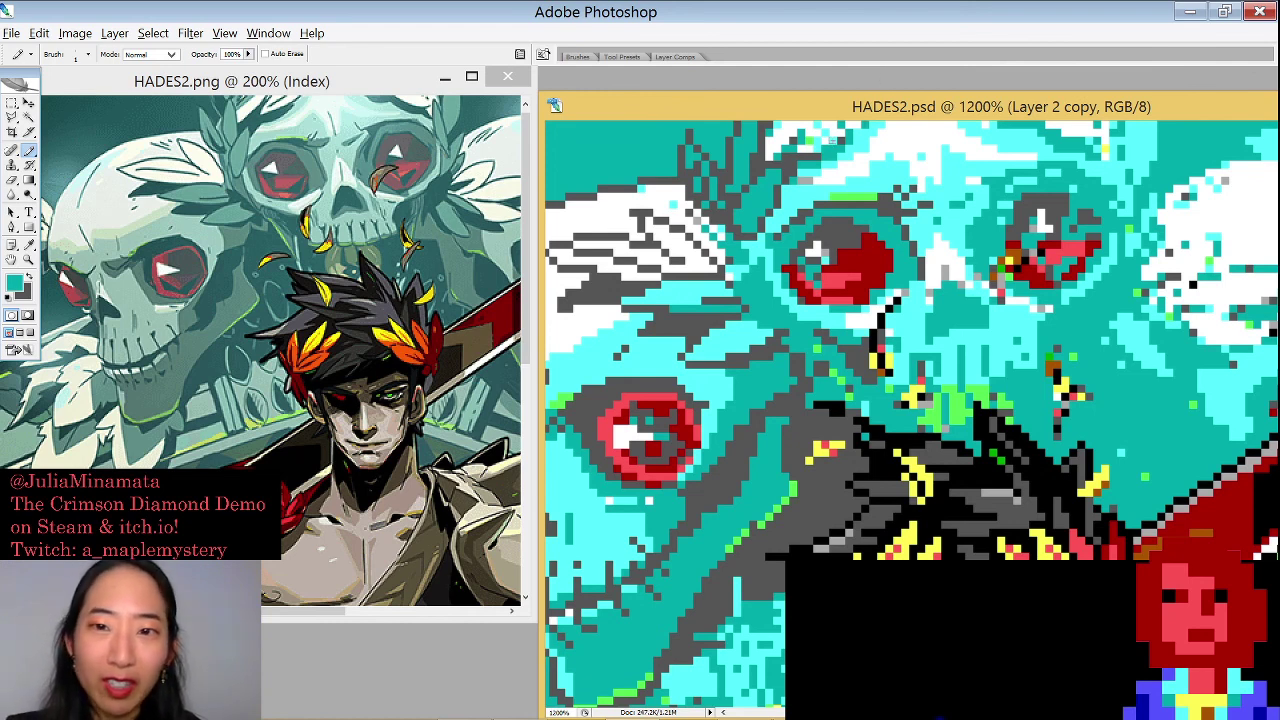
key("x")
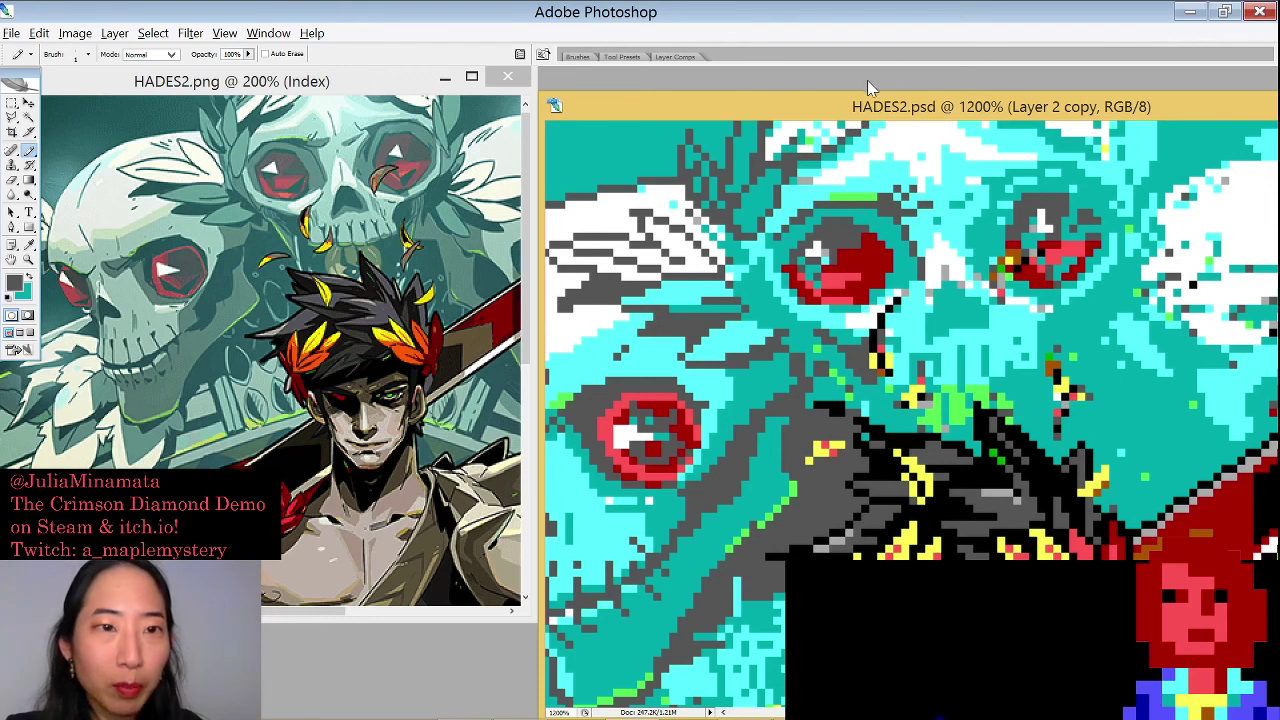
left_click(803, 128, "alt")
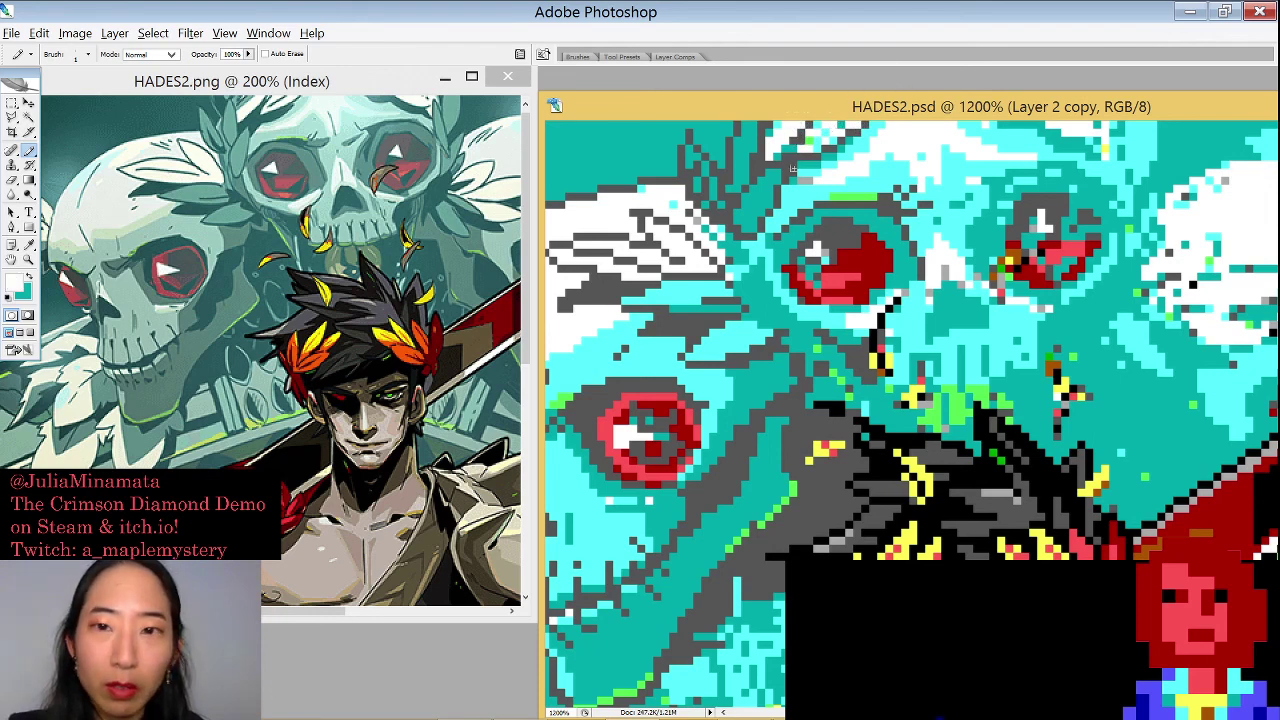
left_click(793, 148, "alt")
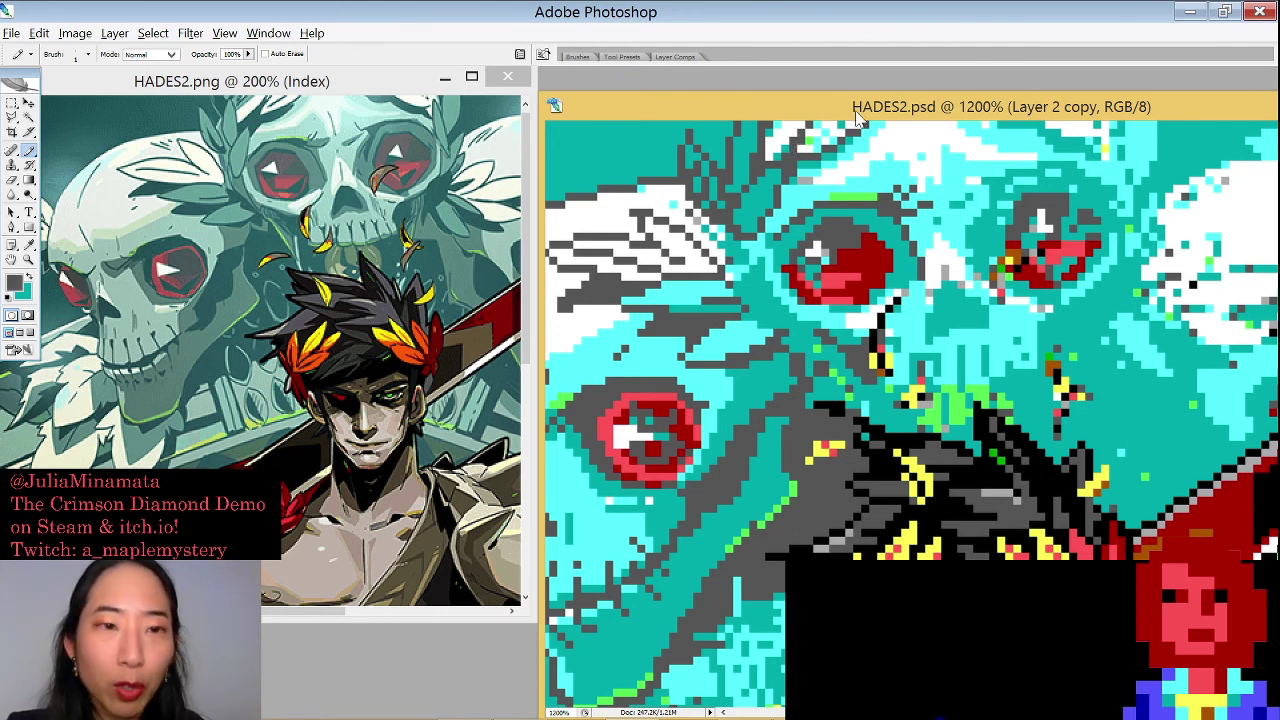
left_click(888, 130, "alt")
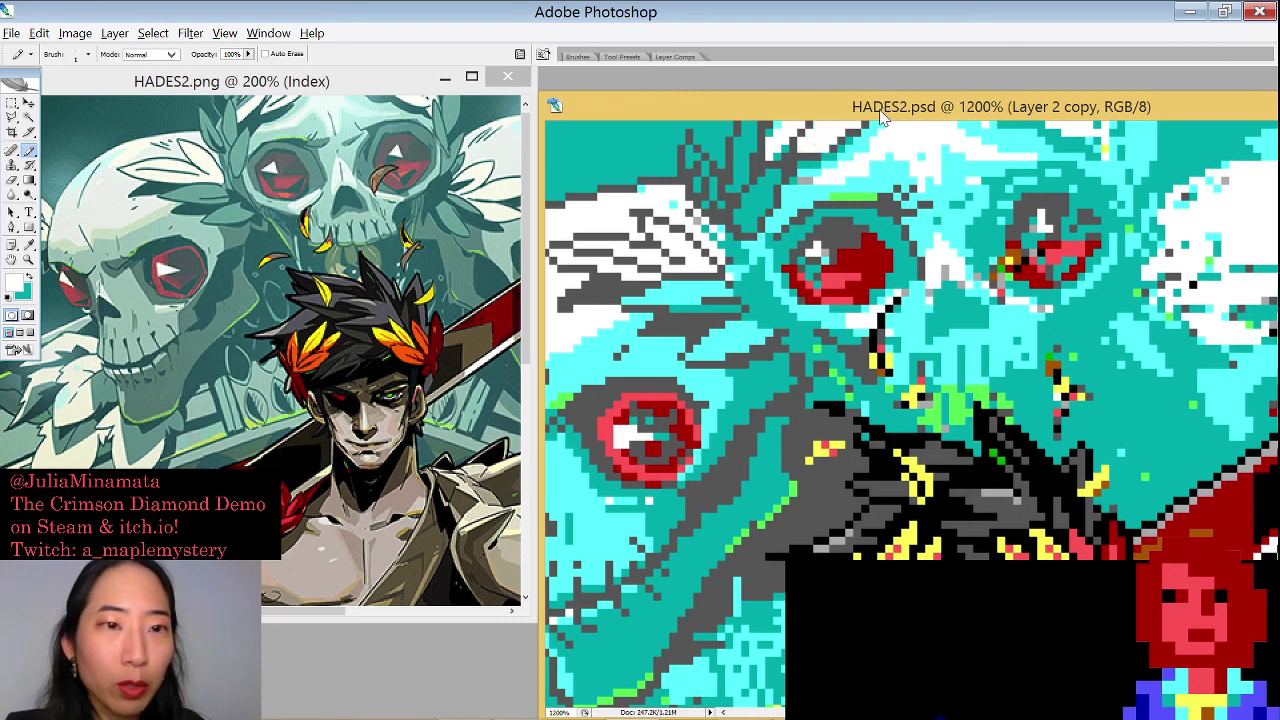
left_click(824, 149, "alt")
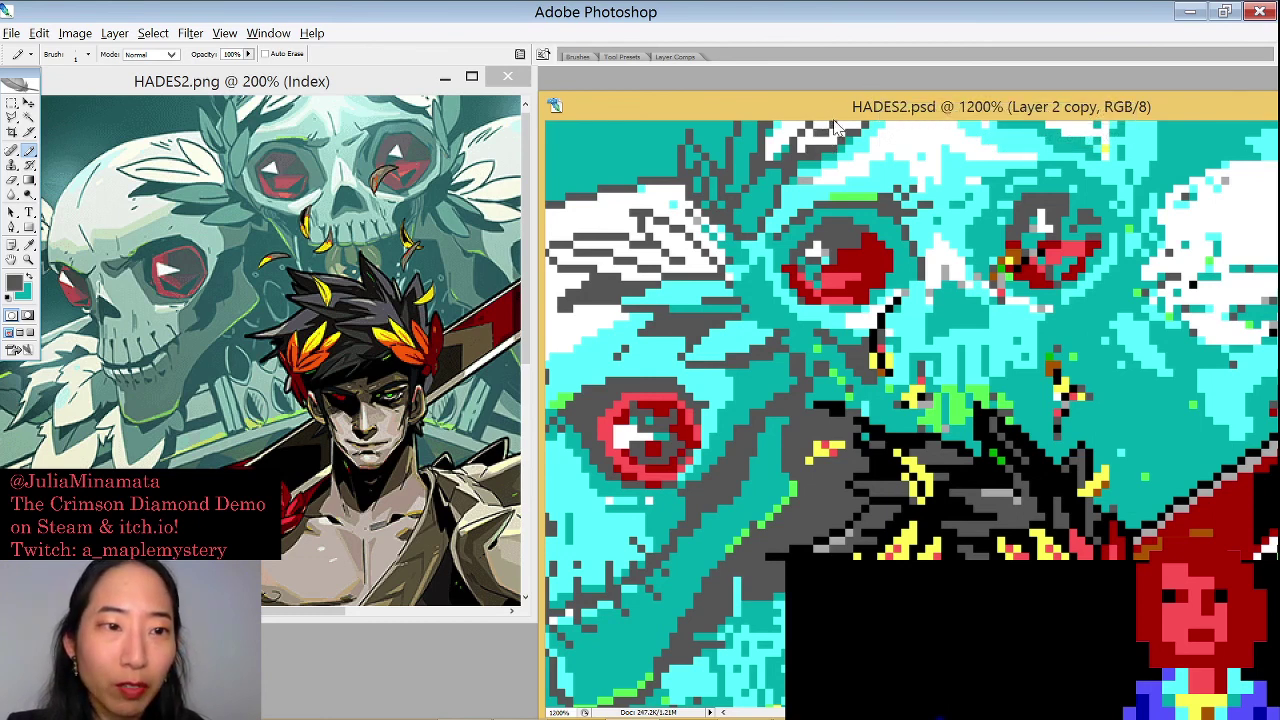
Draw the diagonal veins of the white forehead leaf in dark gray and clean up the gaps between them with white
key("x")
left_click(790, 128, "alt")
key("x")
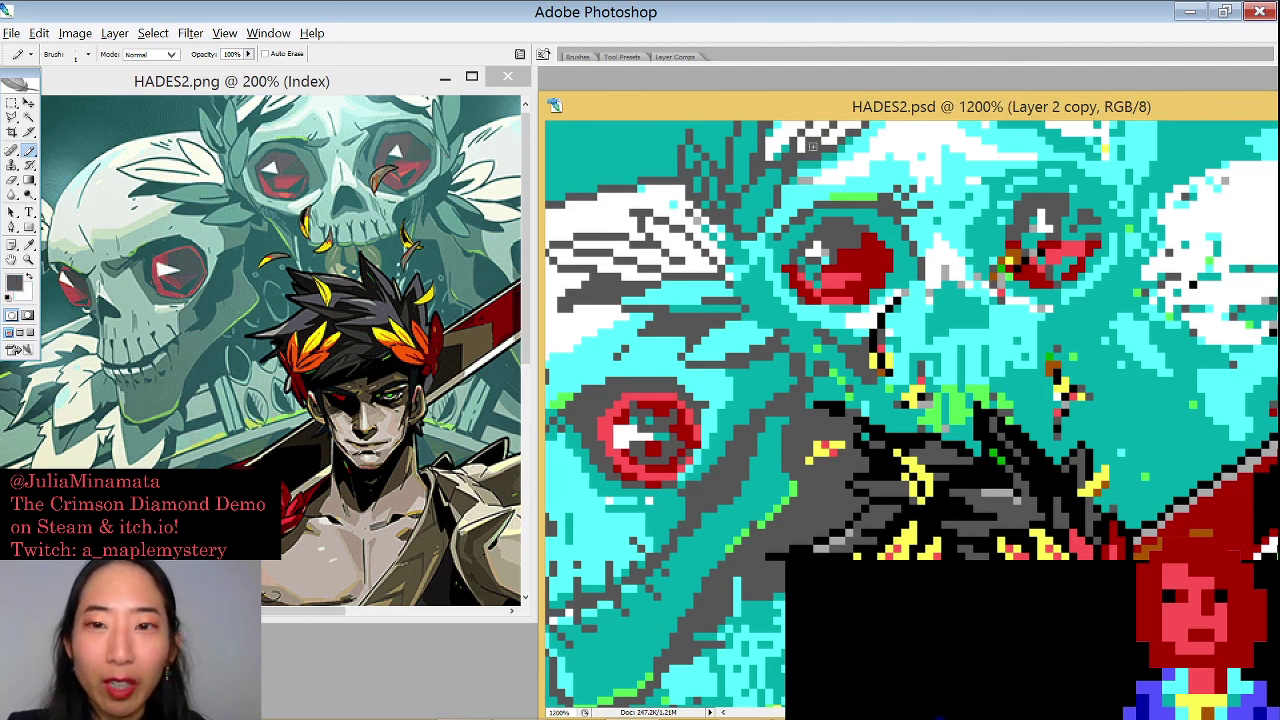
key("x")
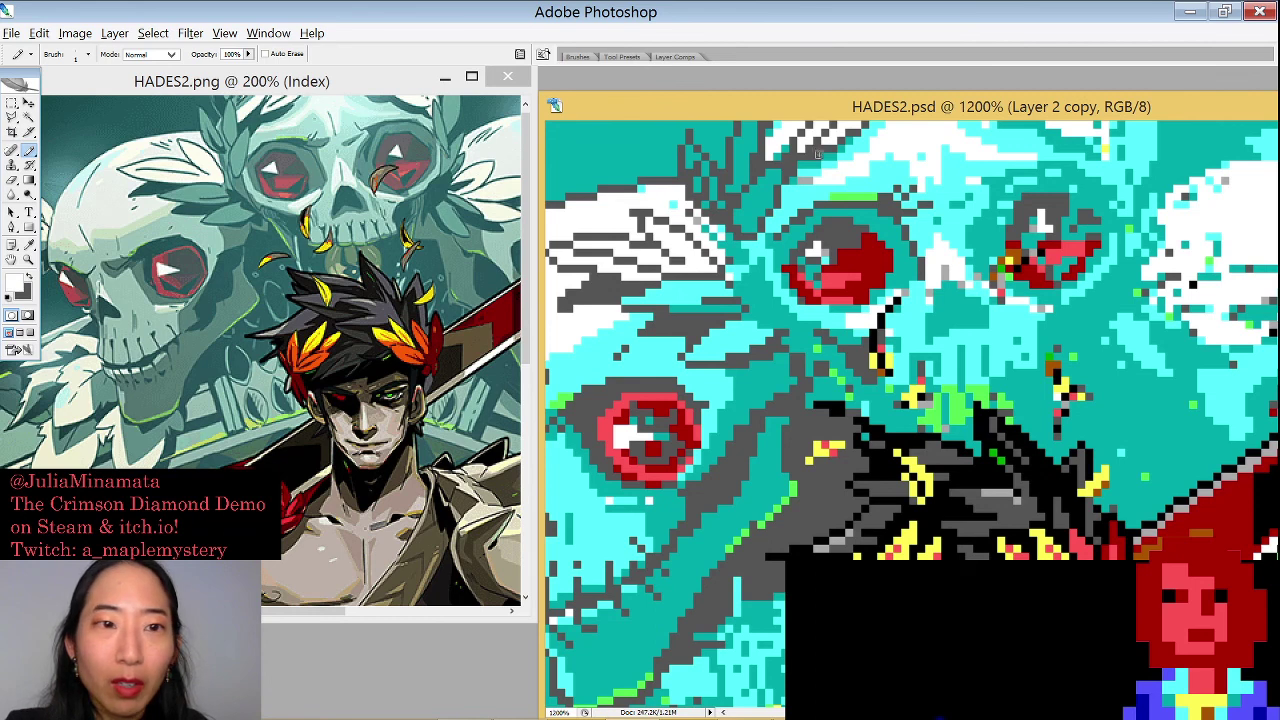
key("x")
key("x")
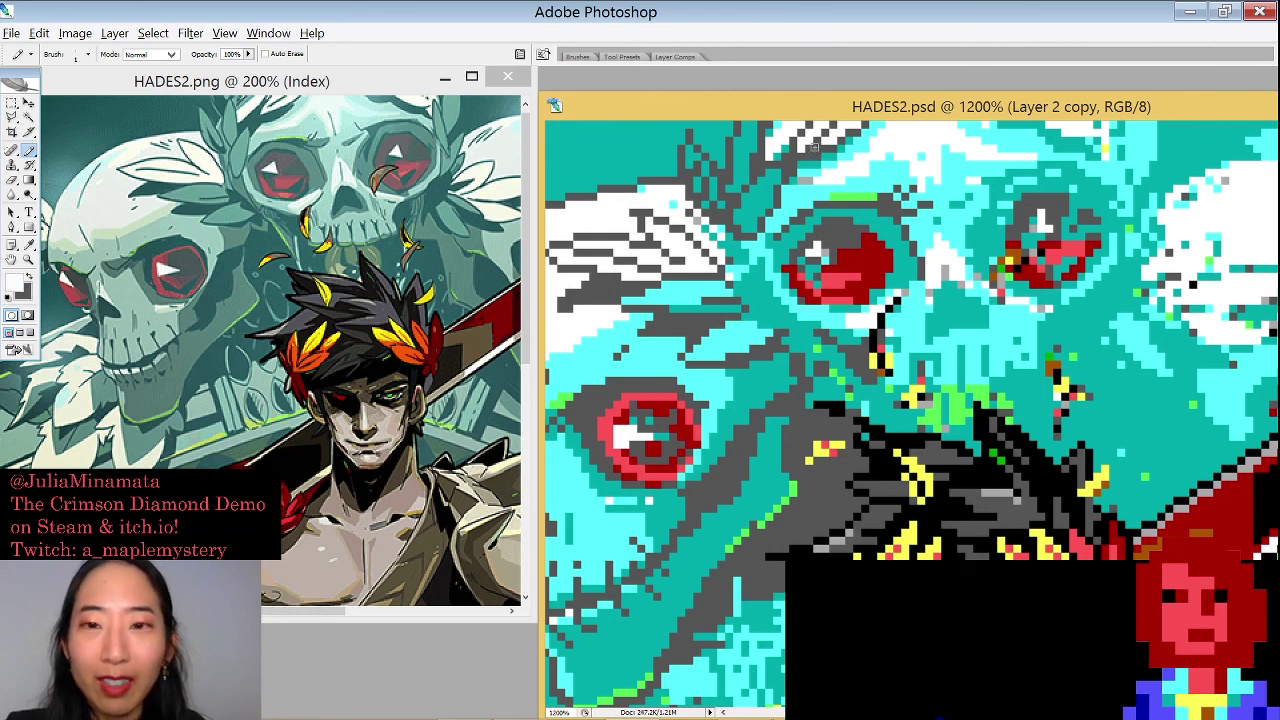
key("x")
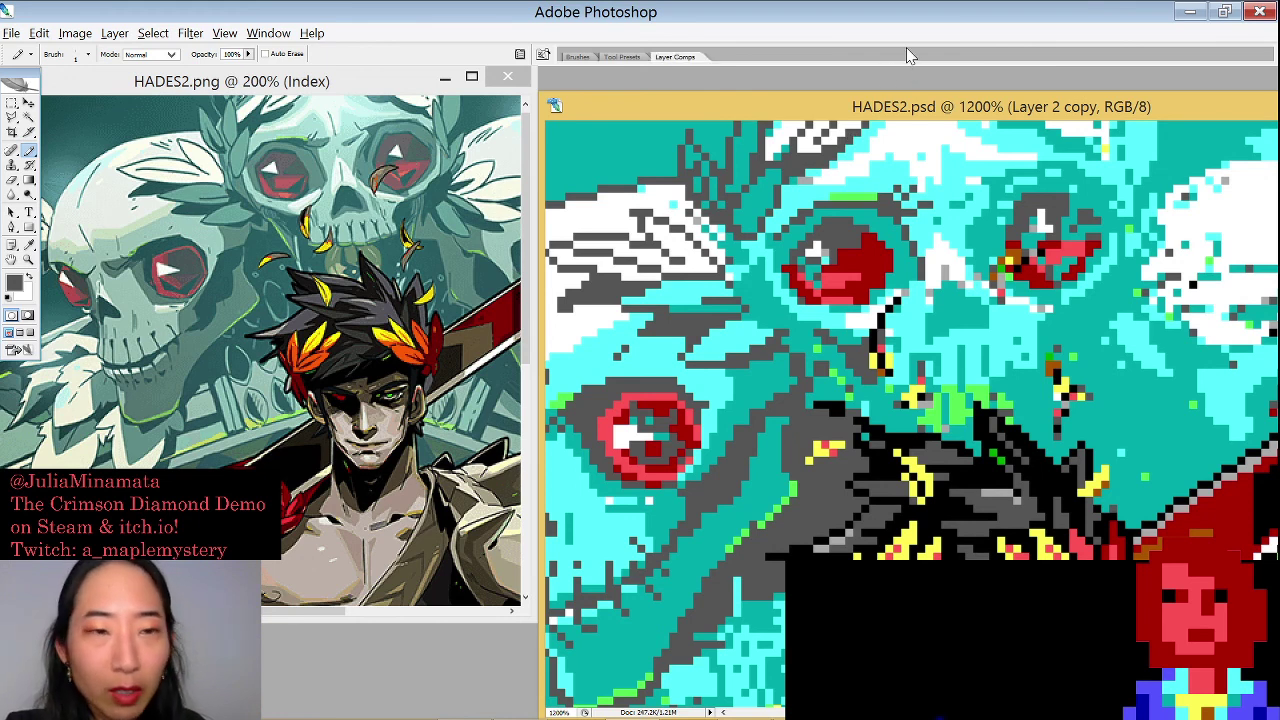
Touch up the forehead leaf with teal and white, and replace the stray gray pixels on the skull below it with light cyan
left_click(780, 122, "alt")
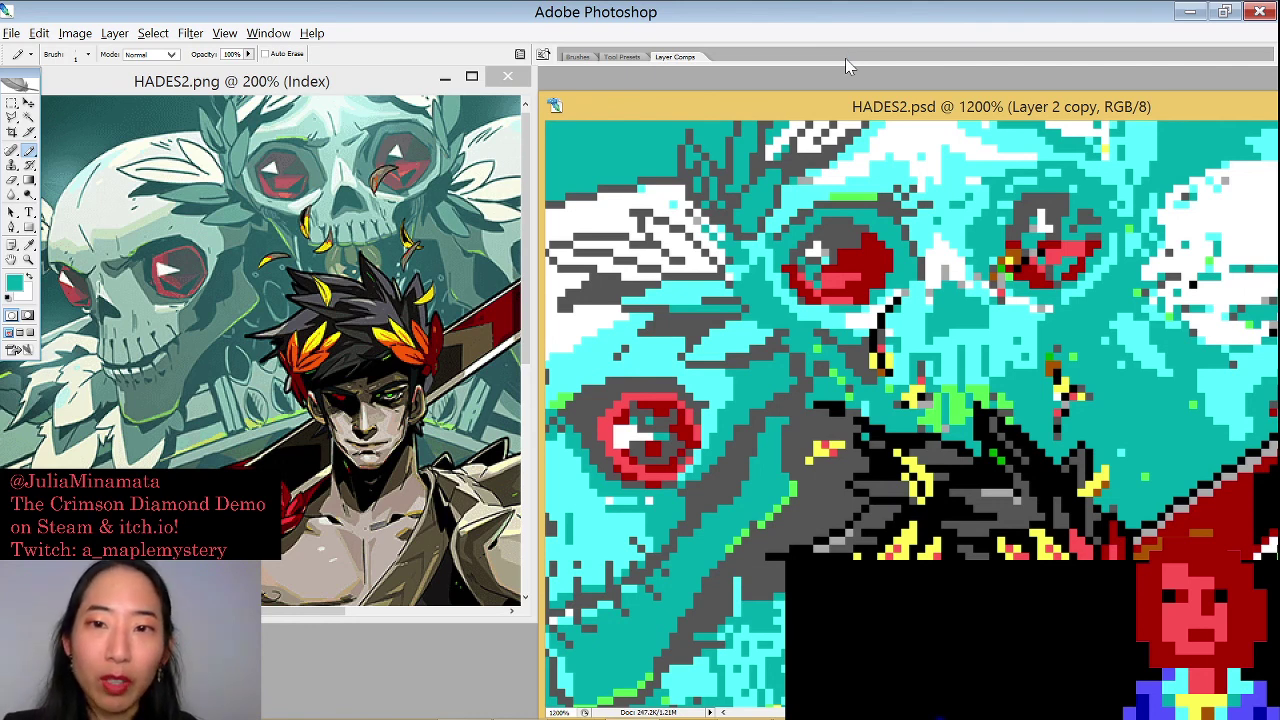
left_click(805, 137, "alt")
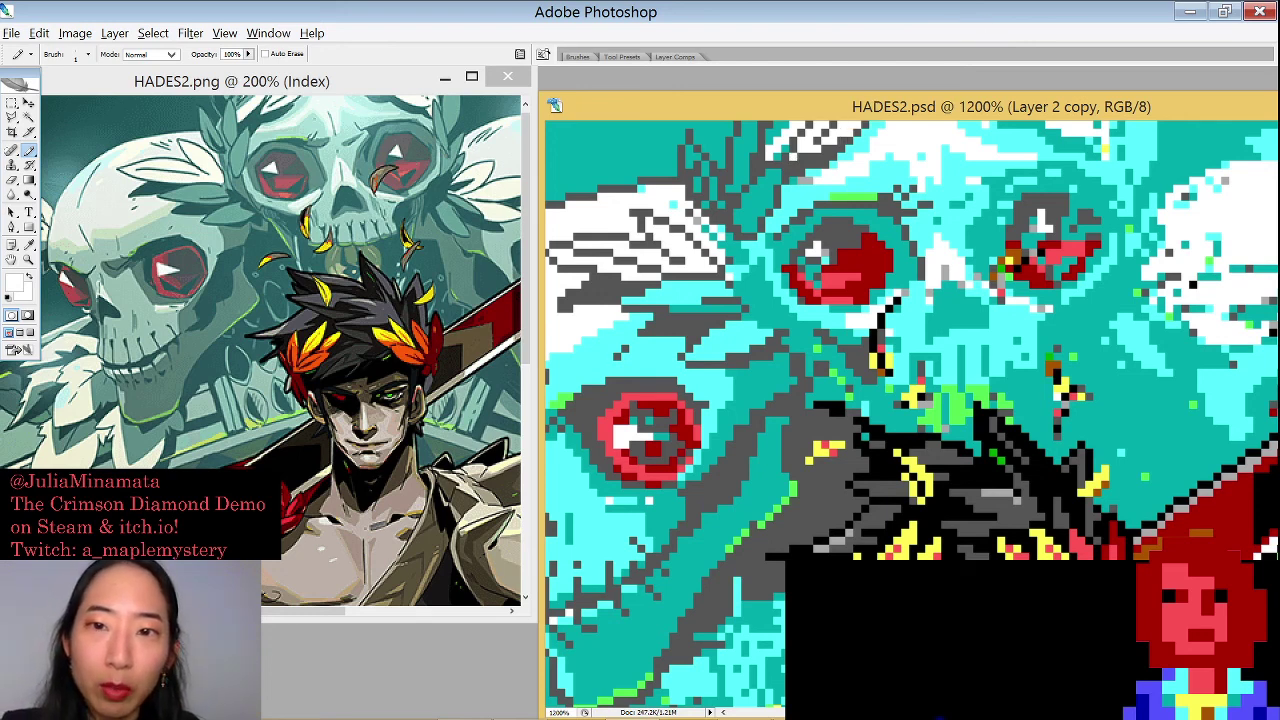
left_click(932, 58)
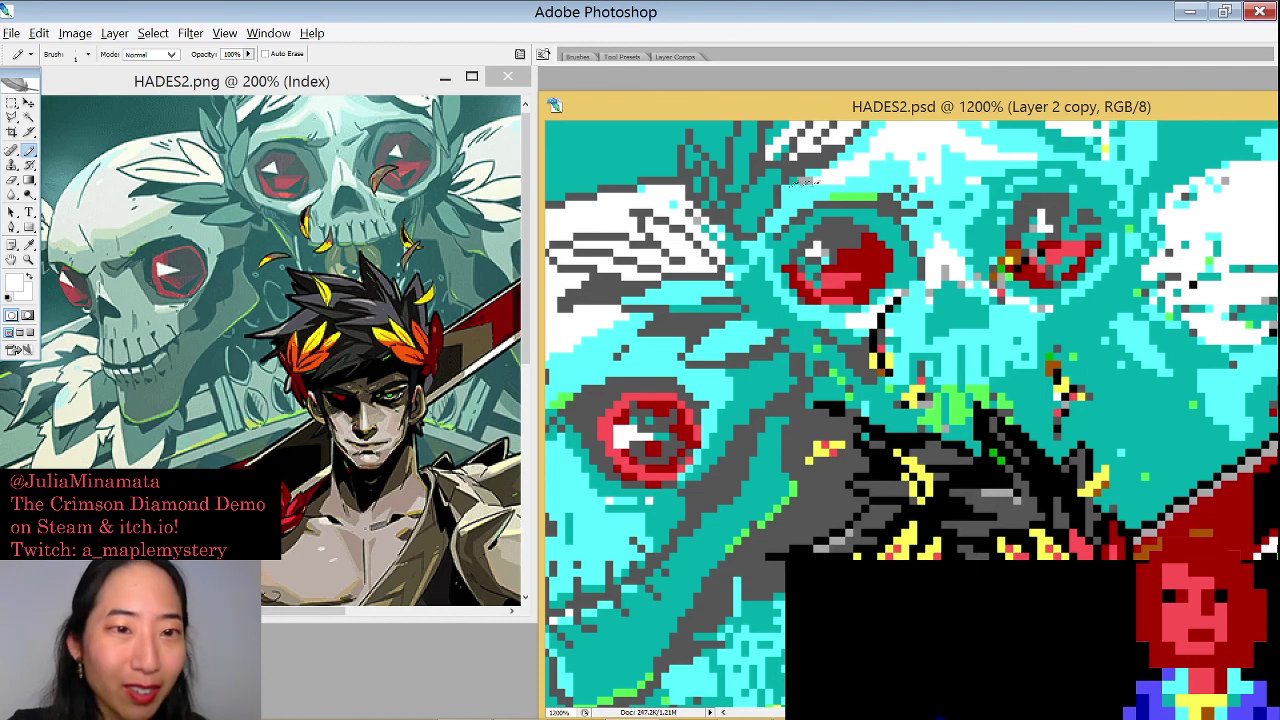
left_click(797, 184, "alt")
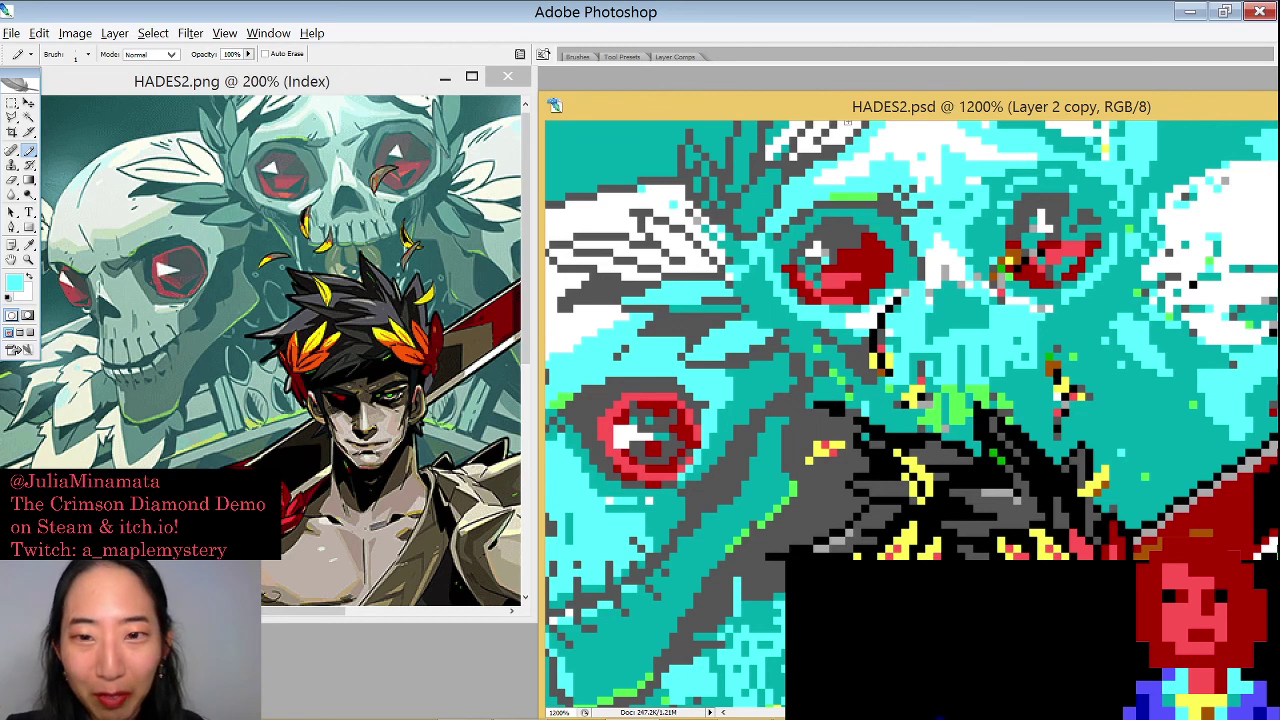
Outline the central skull's left side in dark gray from the temple to the cheek, correcting the leaf area beside it with teal
left_click(825, 466, "alt")
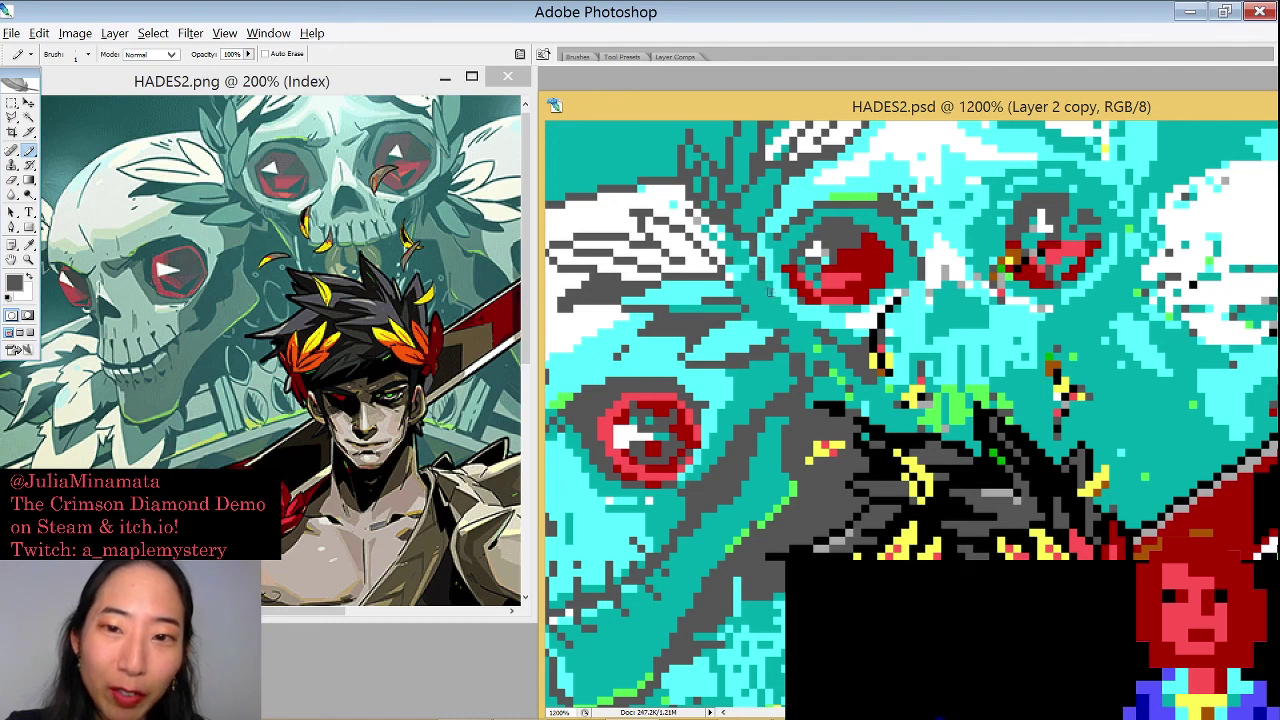
left_click(758, 287, "alt")
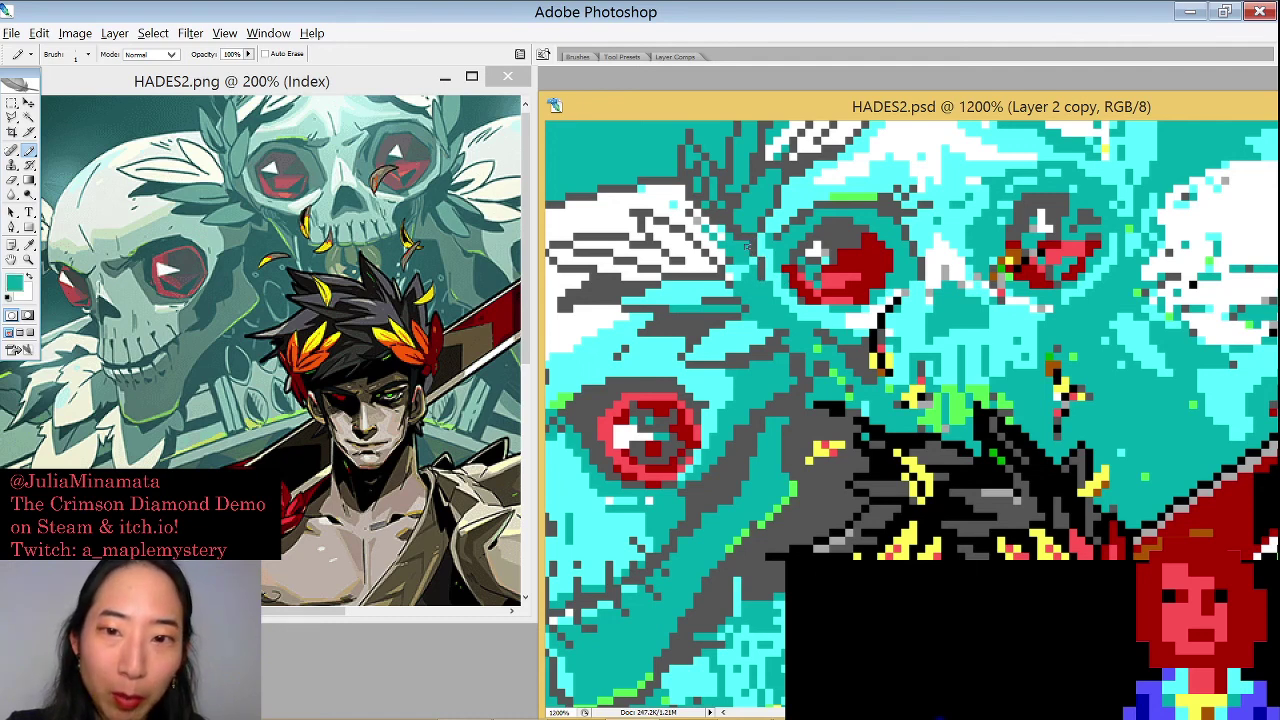
left_click(755, 252, "alt")
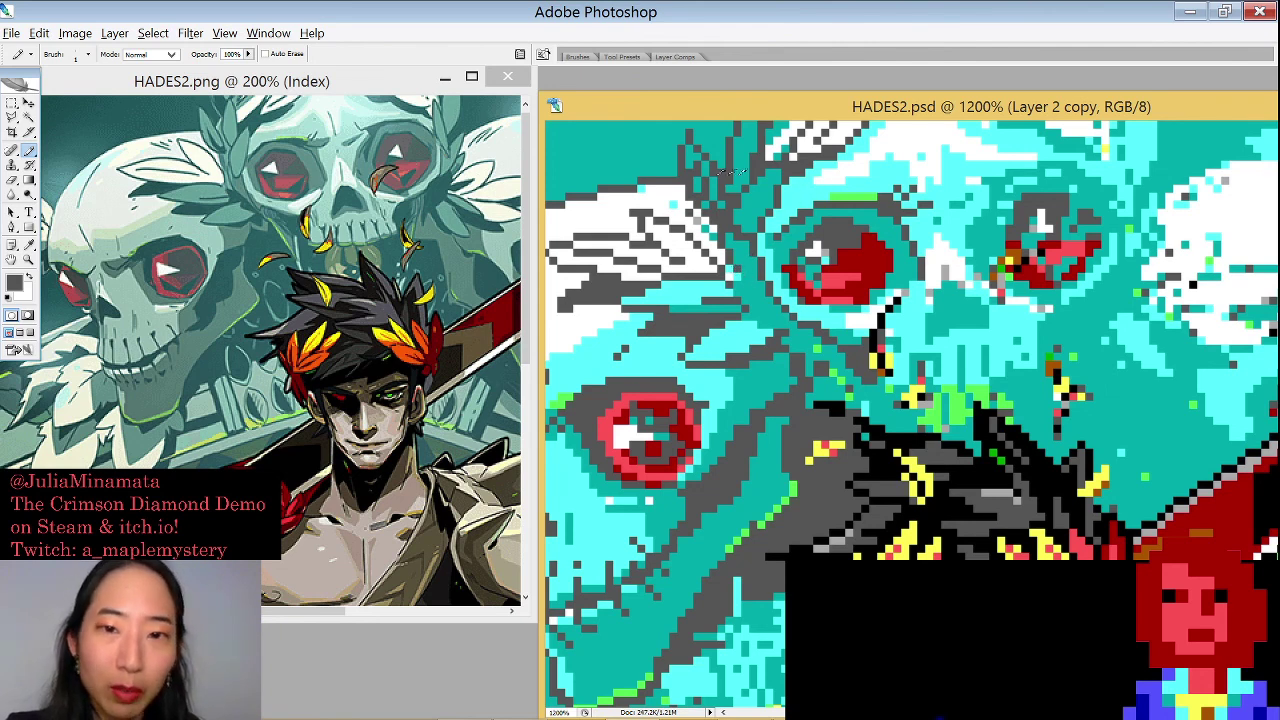
Clean up the white leaves on the left skull with white and refine their veins and edges in dark gray
key("x")
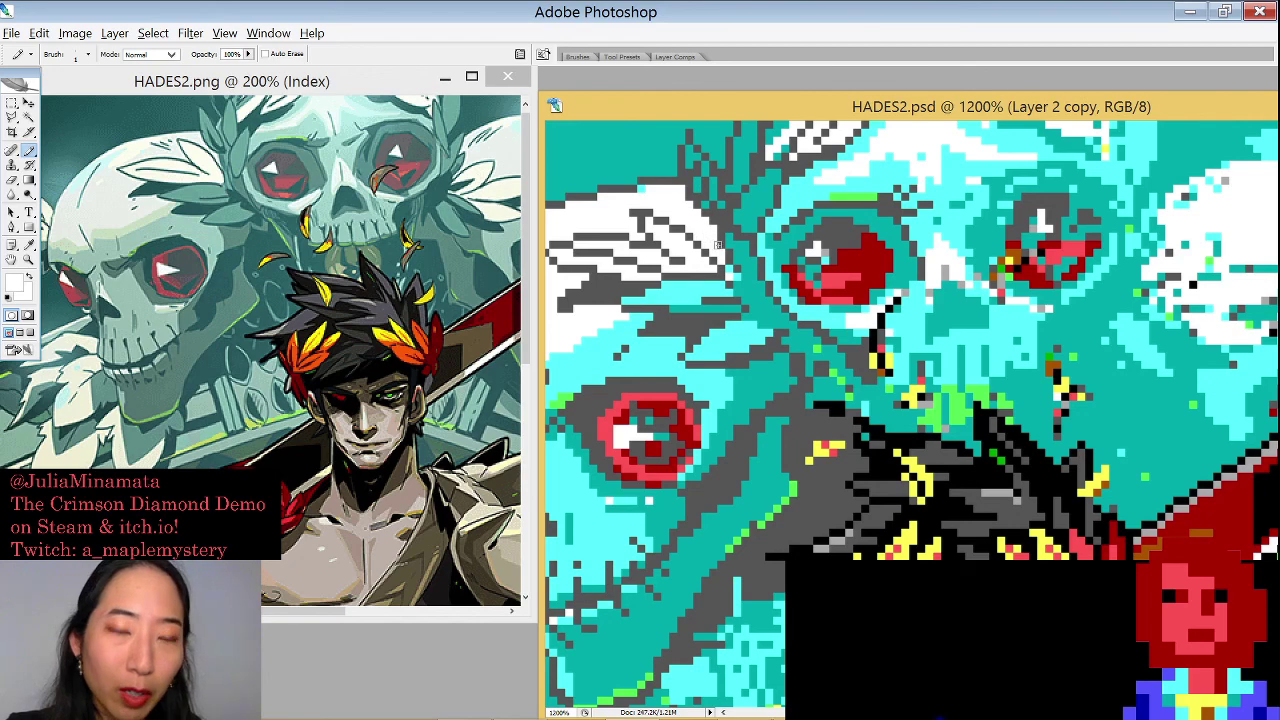
left_click_drag(735, 277, 884, 262)
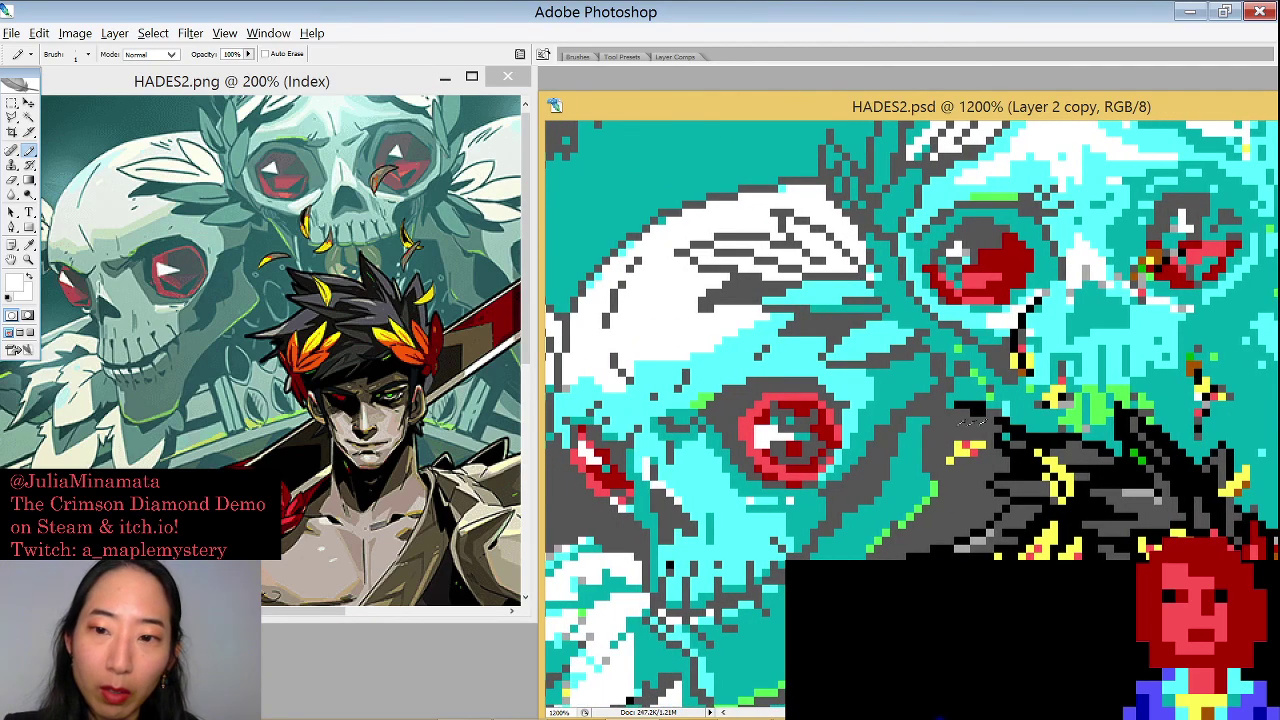
key("x")
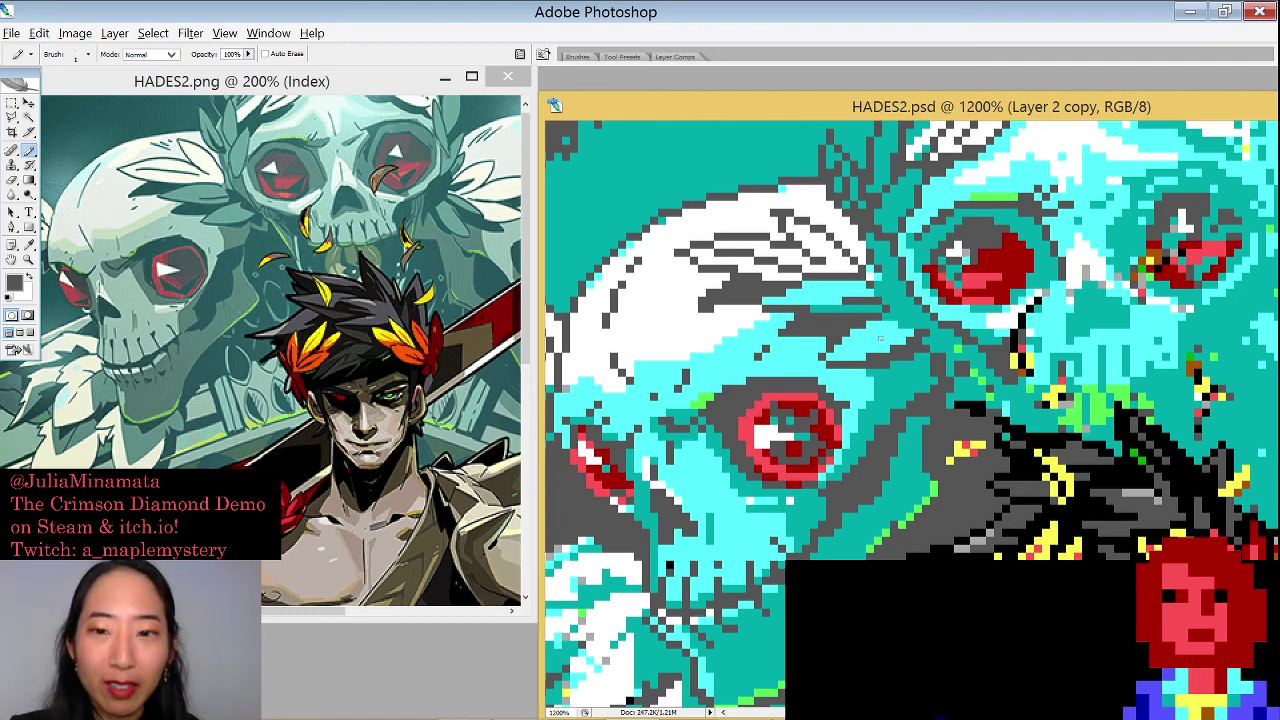
key("x")
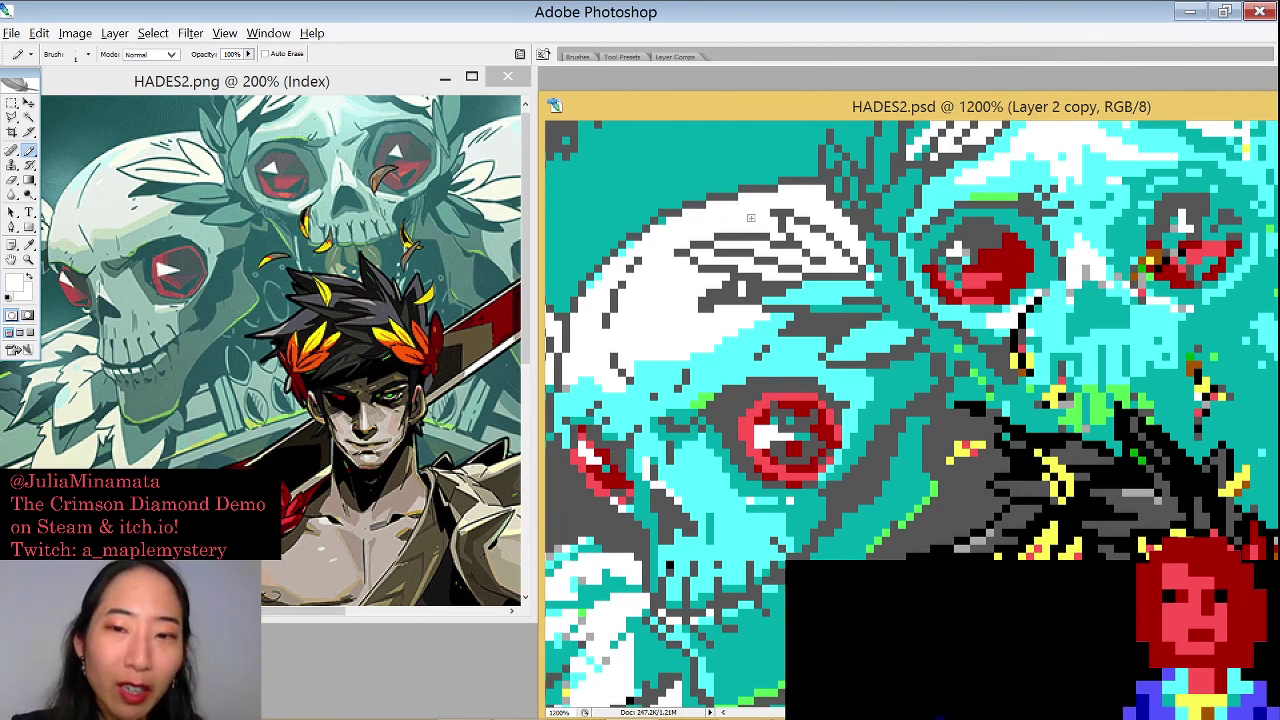
key("x")
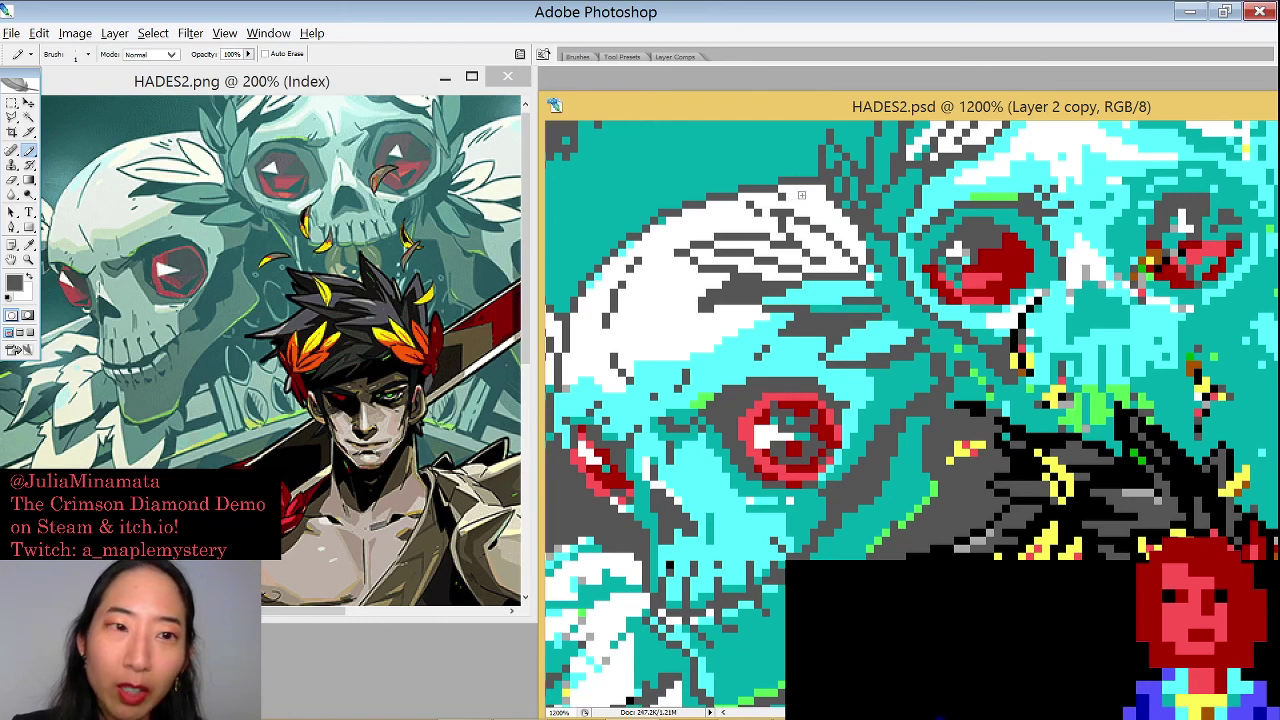
Redraw the central skull's left jaw edge with dark gray and a bright green highlight line, cleaning up stray pixels with teal
scroll(880, 470, "right", 2)
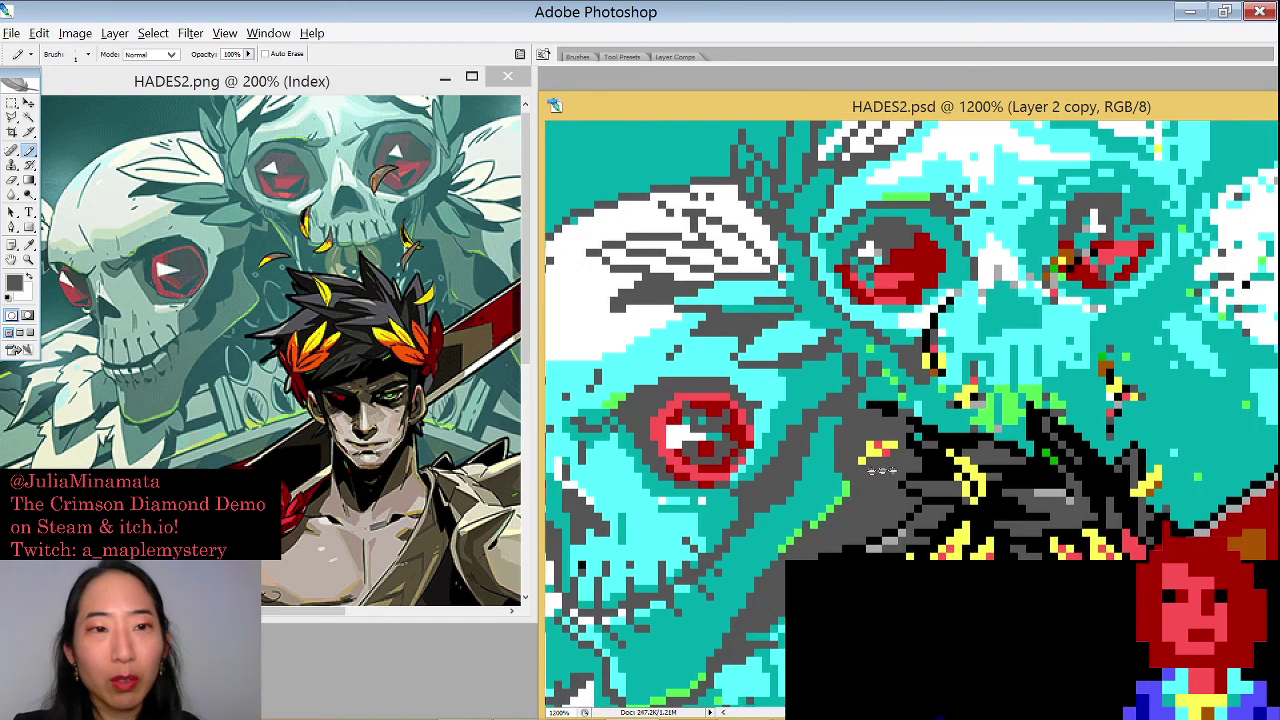
scroll(882, 470, "right", 3)
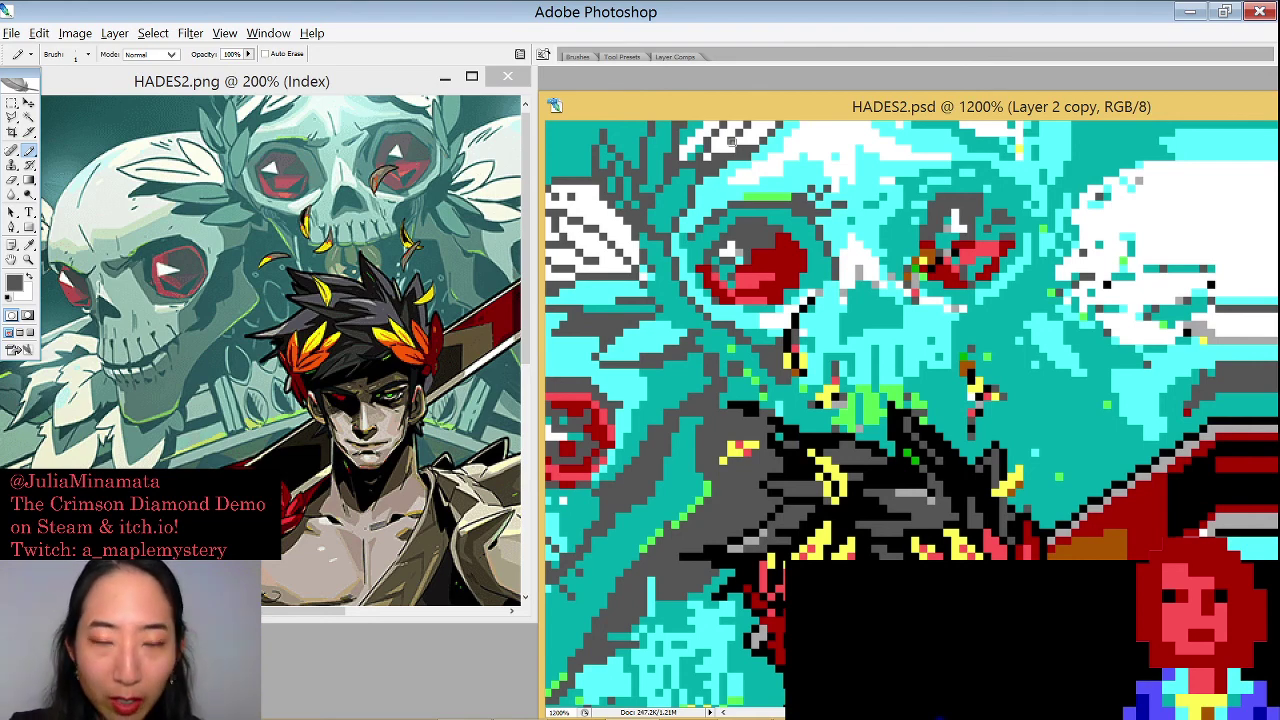
scroll(773, 273, "left", 3)
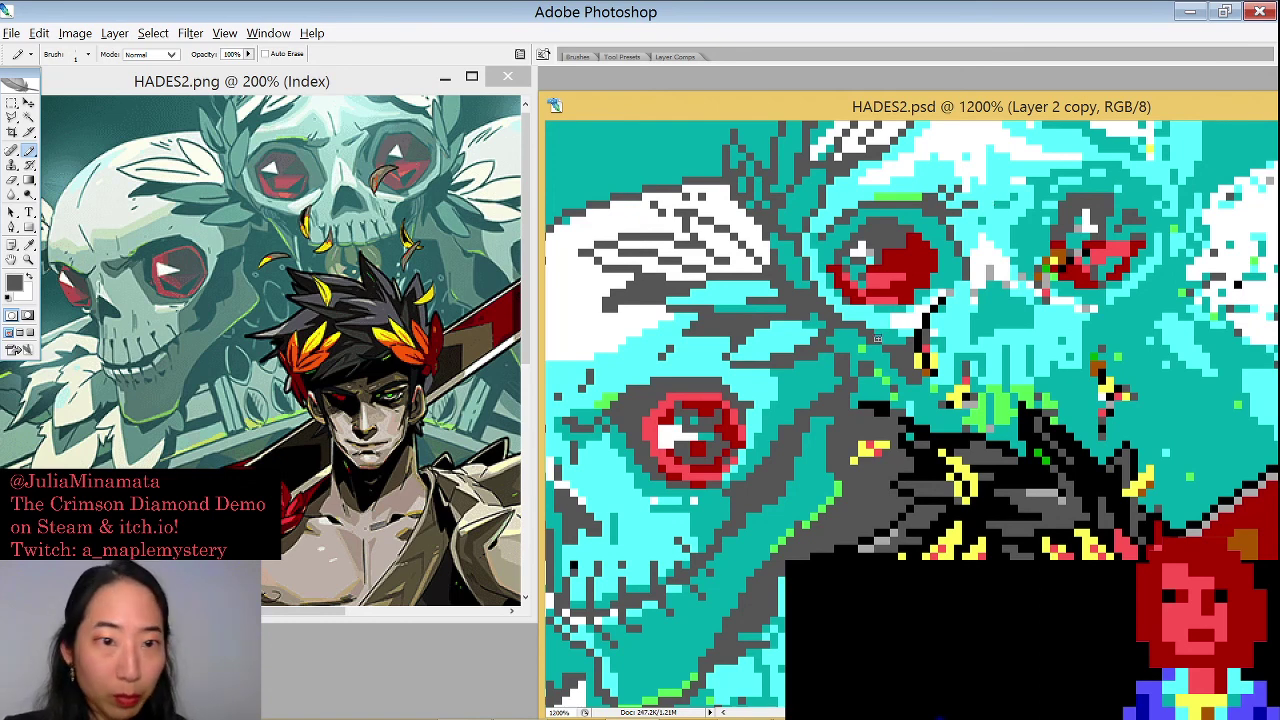
left_click(1003, 400, "alt")
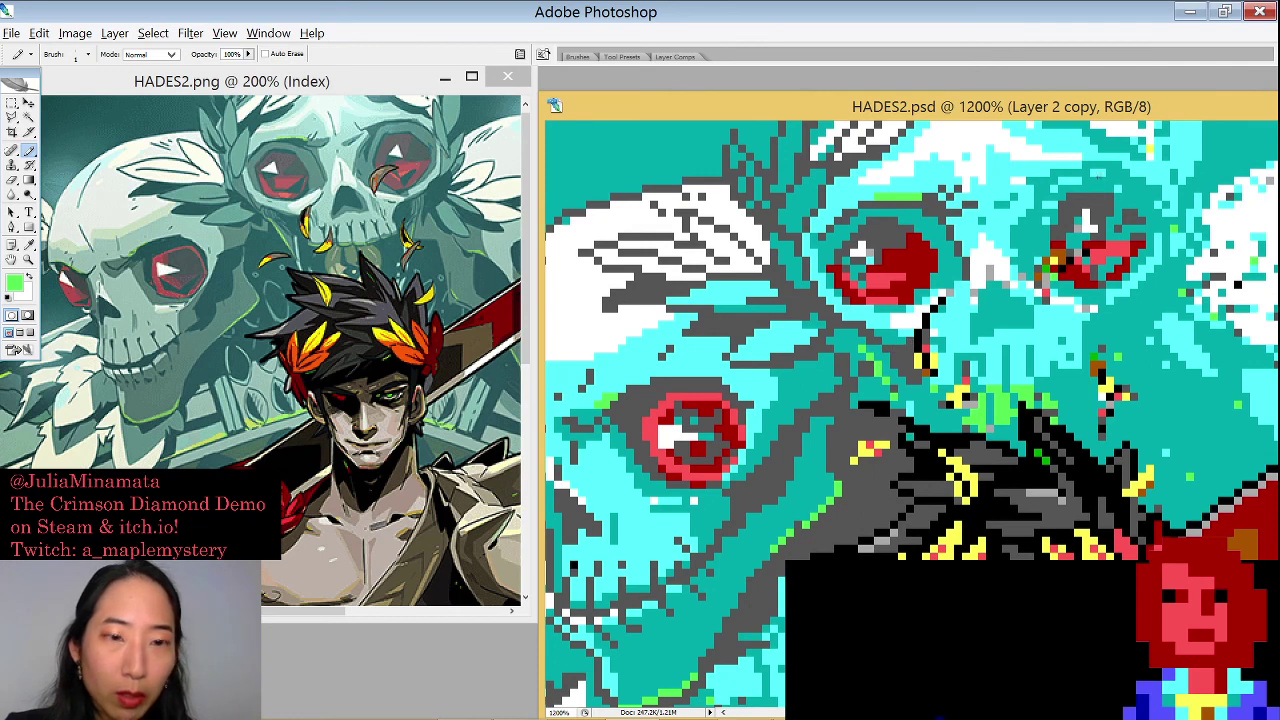
left_click(858, 360, "alt")
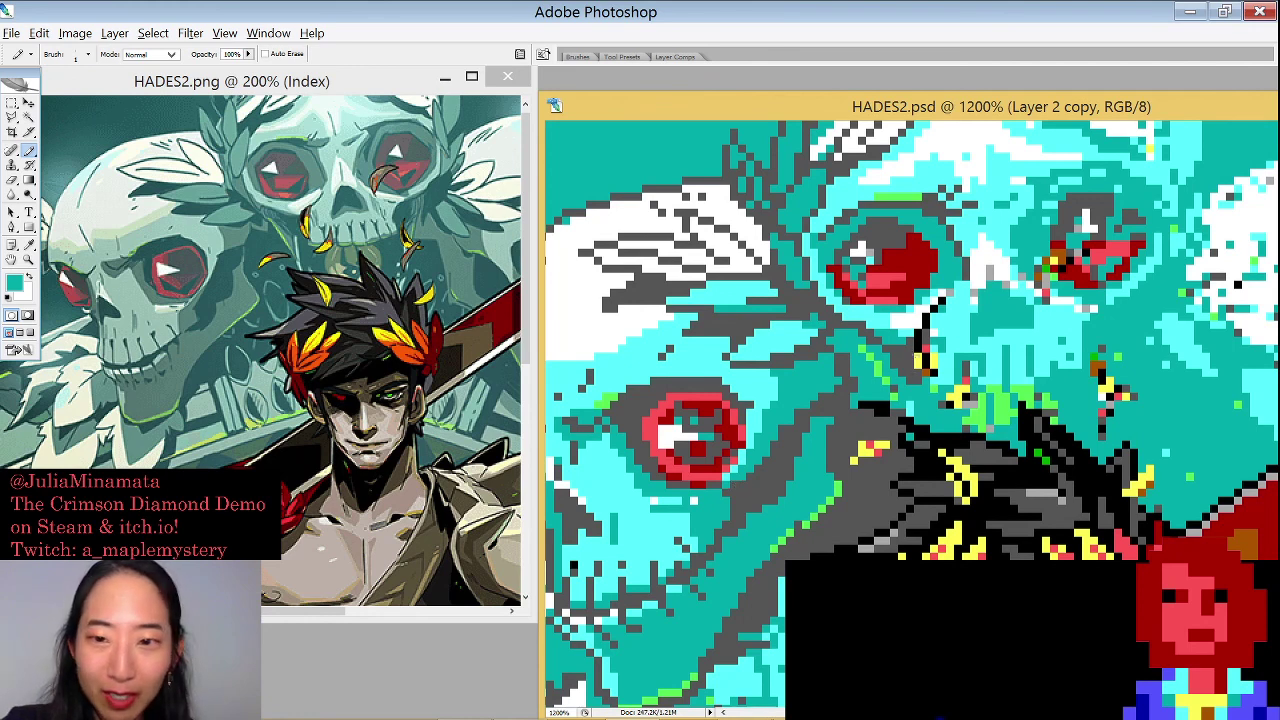
left_click(932, 402, "alt")
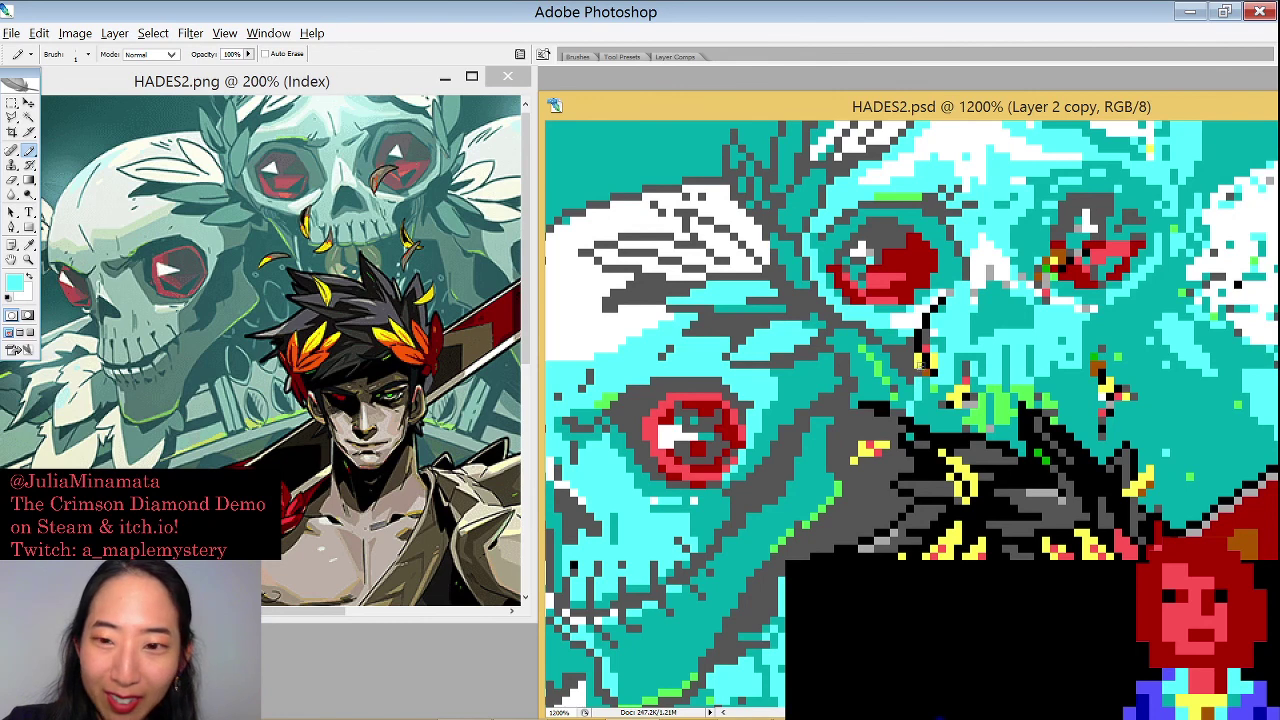
Refine the lower end of the central skull's left jaw beside the hair with dark gray, bright green and teal
left_click(932, 374, "alt")
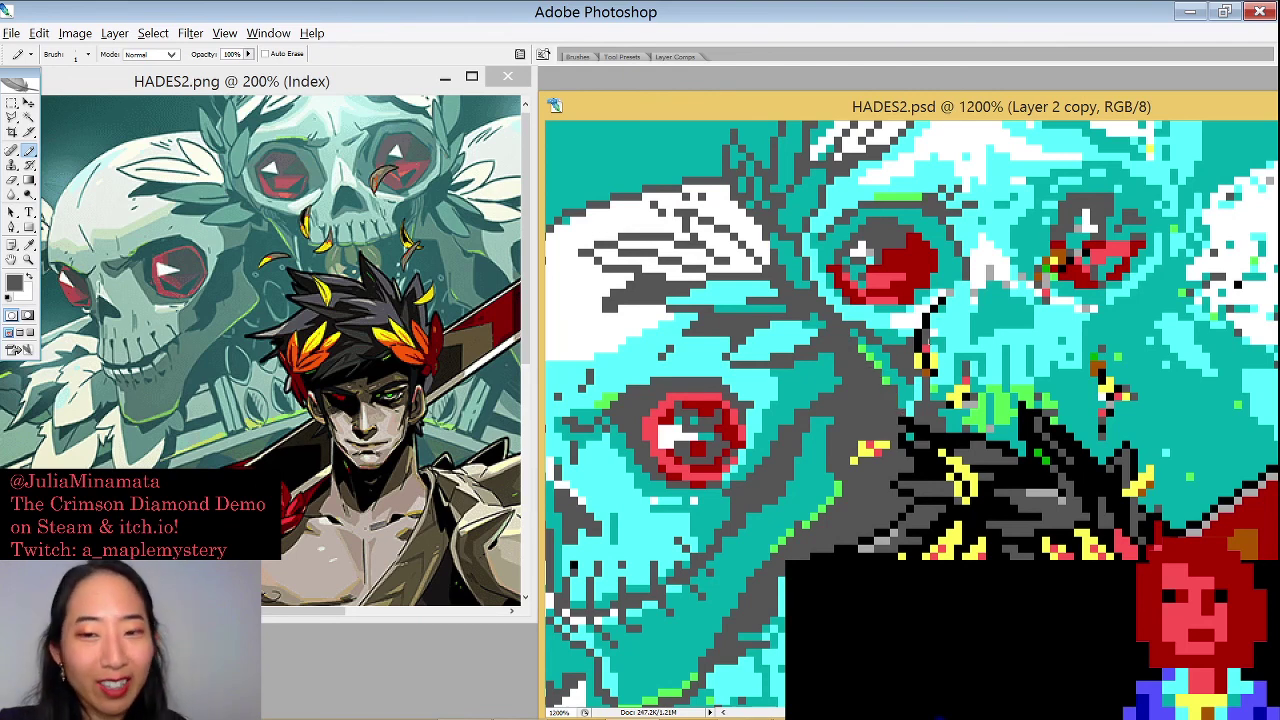
left_click(872, 342, "alt")
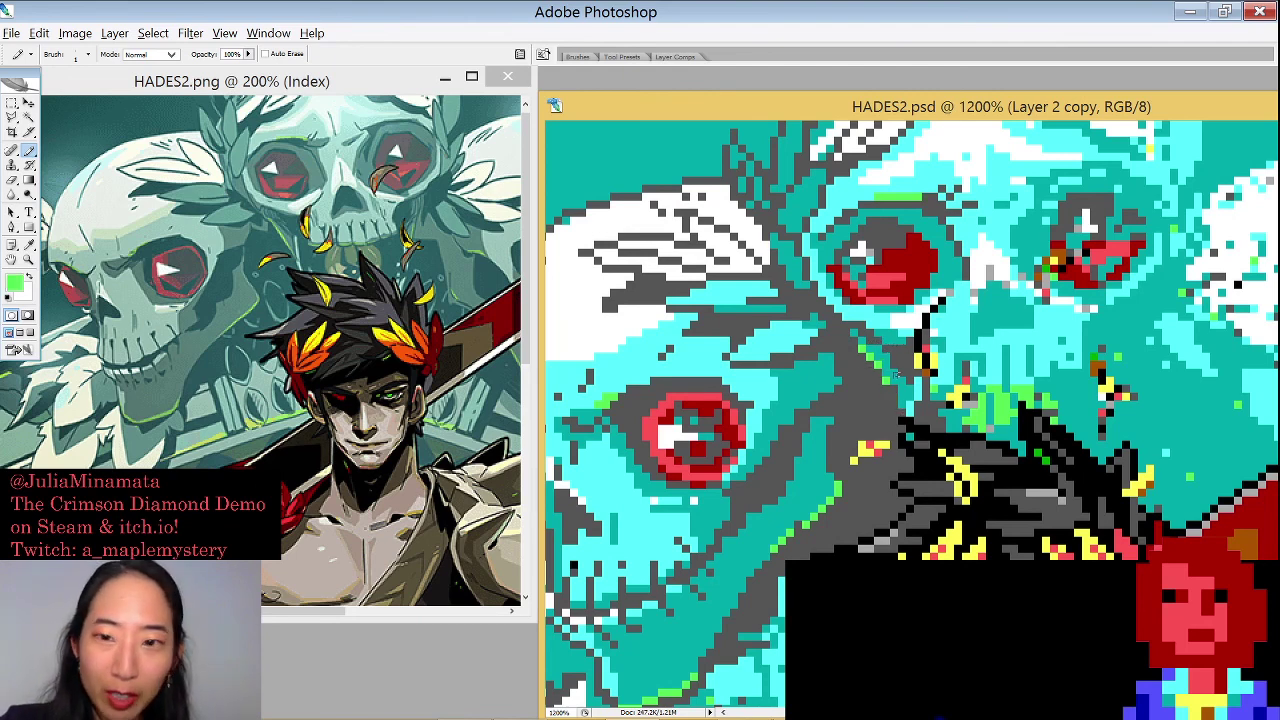
left_click_drag(893, 390, 1060, 399)
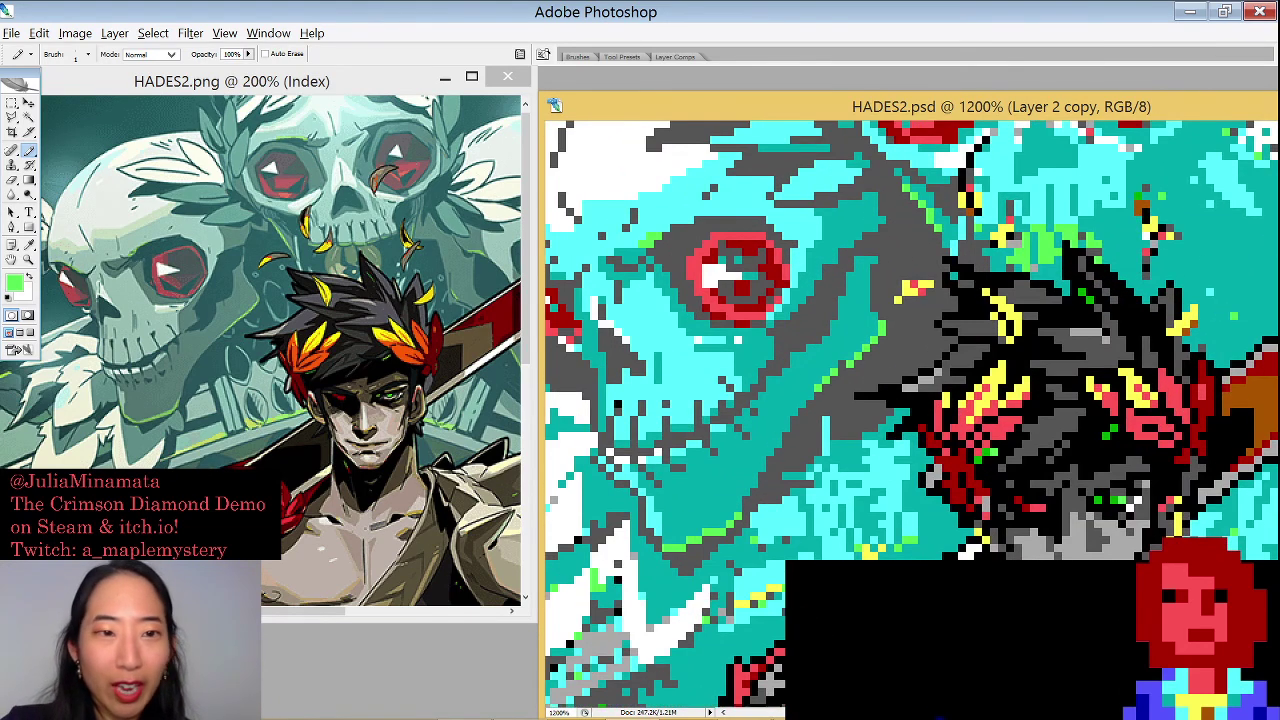
left_click(884, 237, "alt")
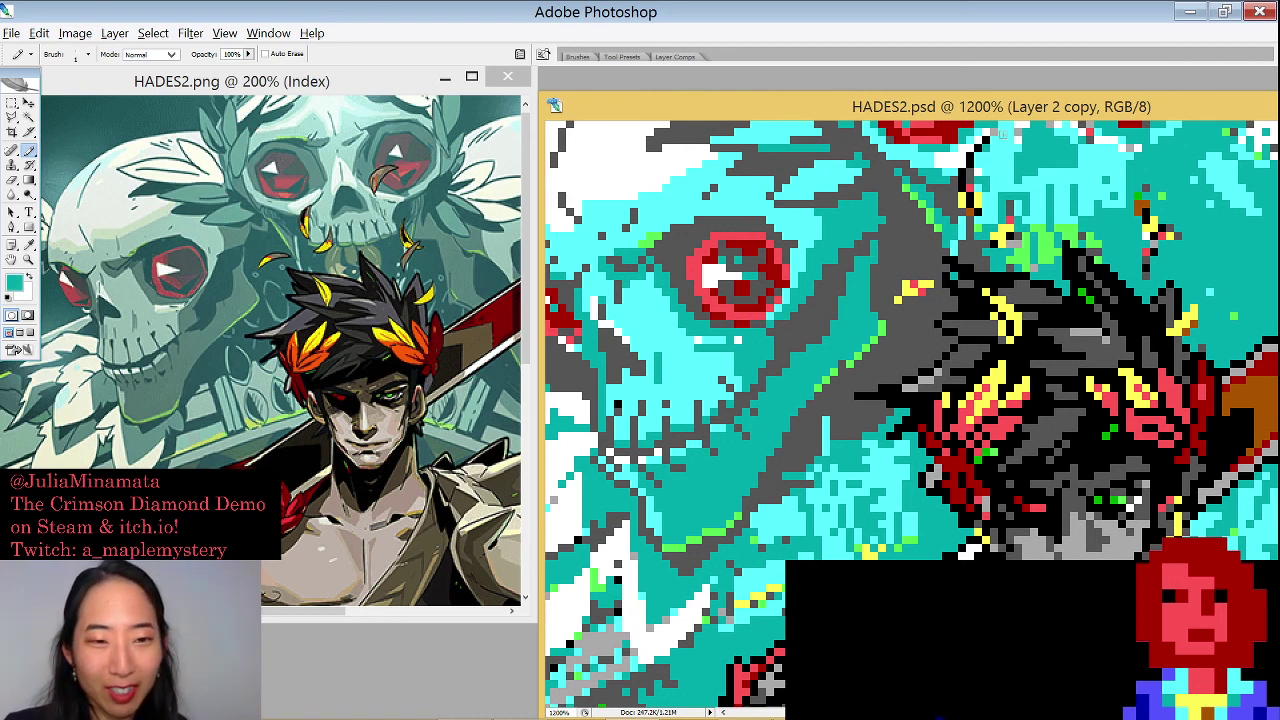
left_click_drag(1088, 268, 838, 436)
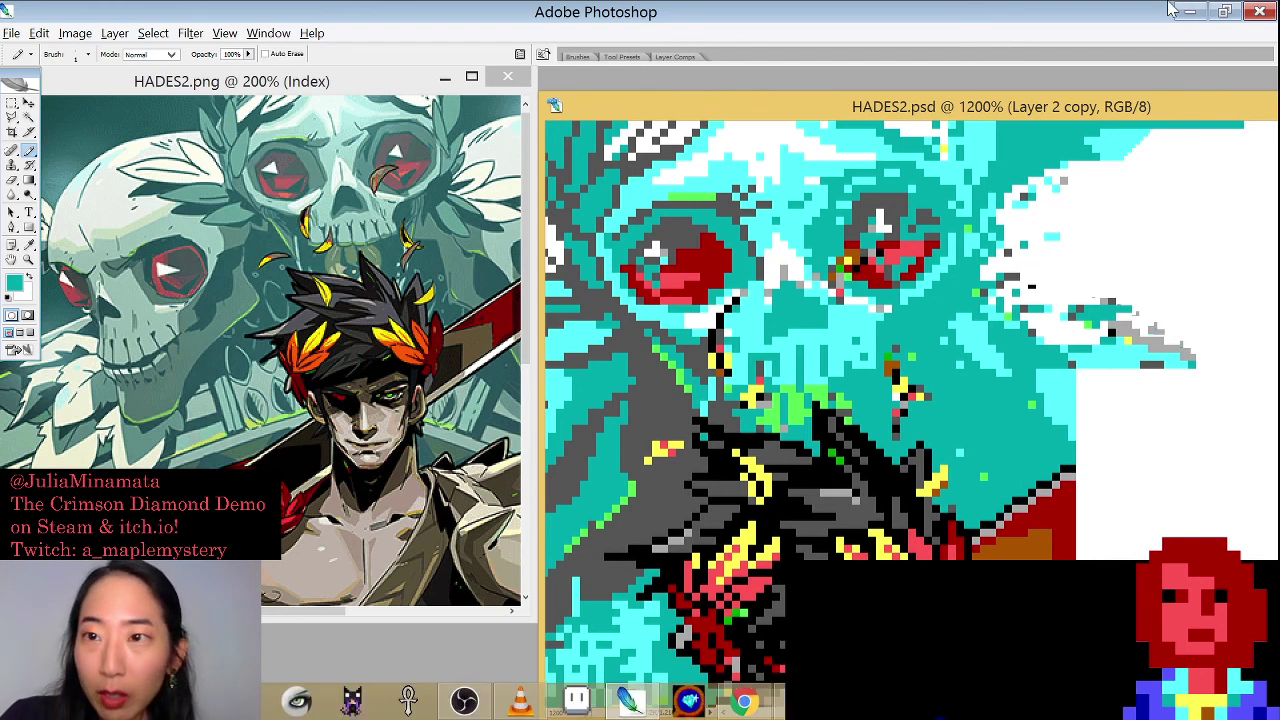
Switch to Chrome, reload the Closed Captions Recorder page, start captioning, and return to Photoshop
left_click(744, 700)
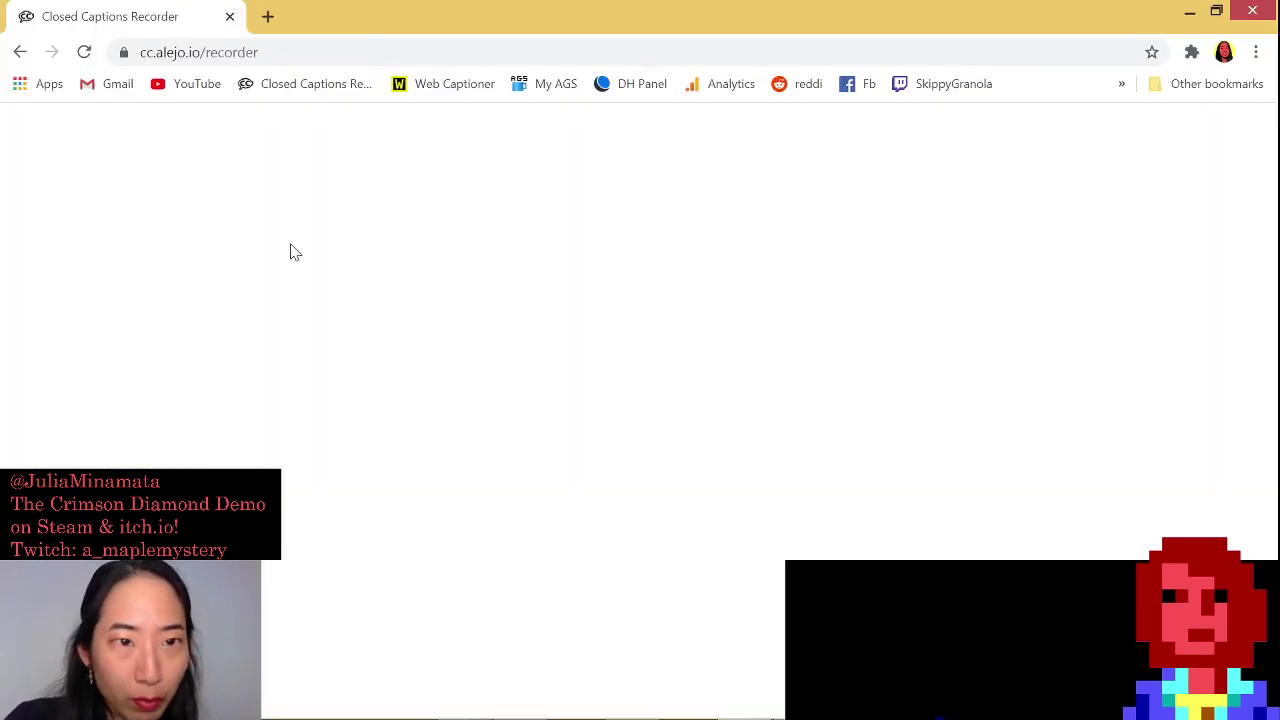
left_click(85, 55)
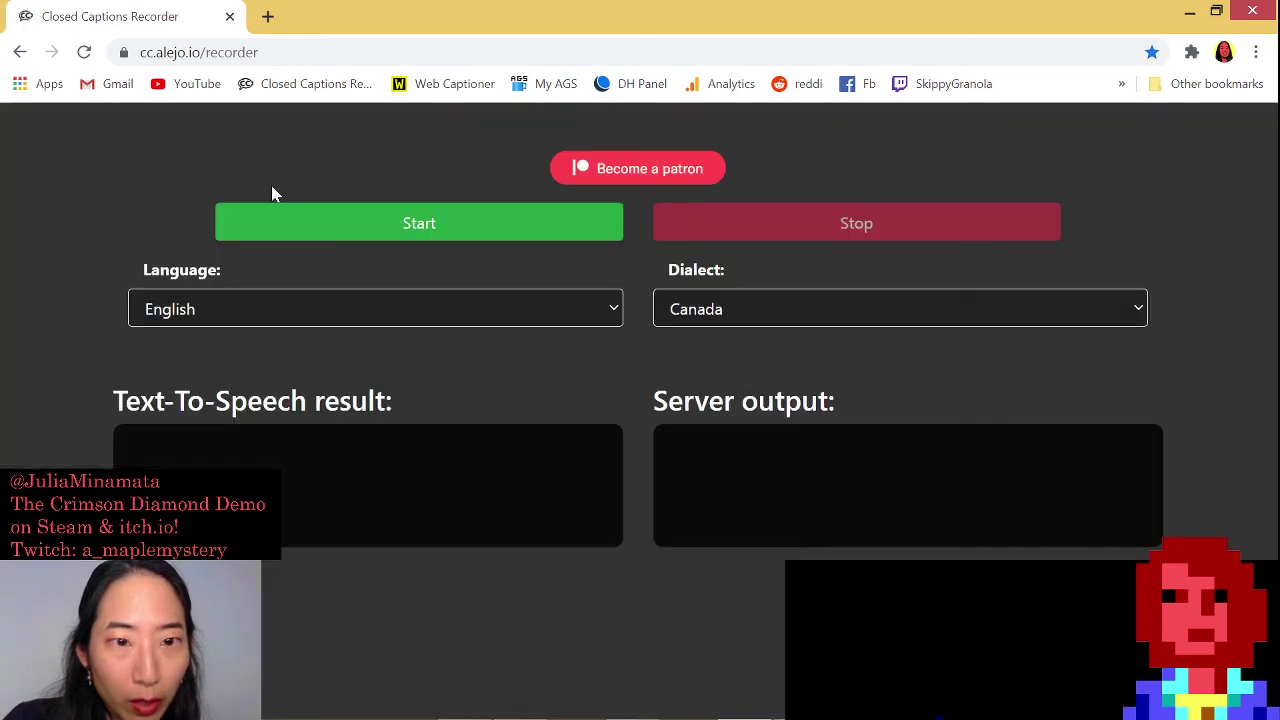
left_click(329, 219)
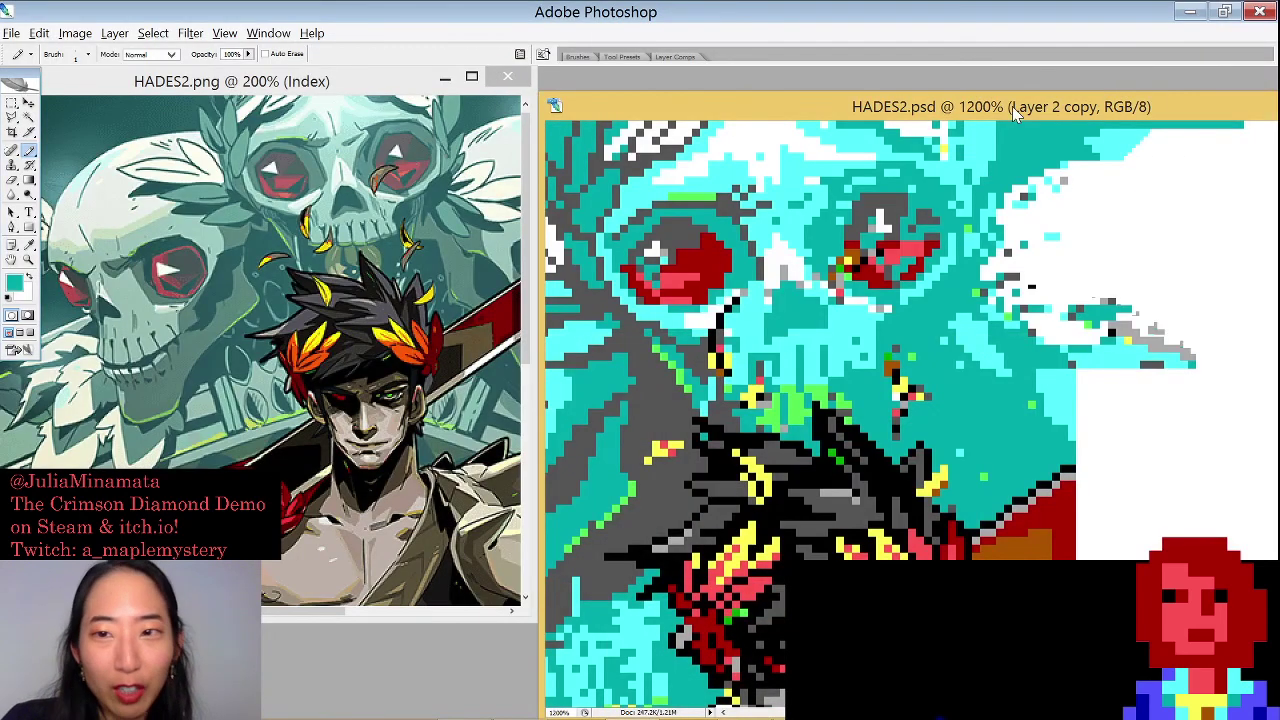
left_click_drag(1012, 106, 1004, 98)
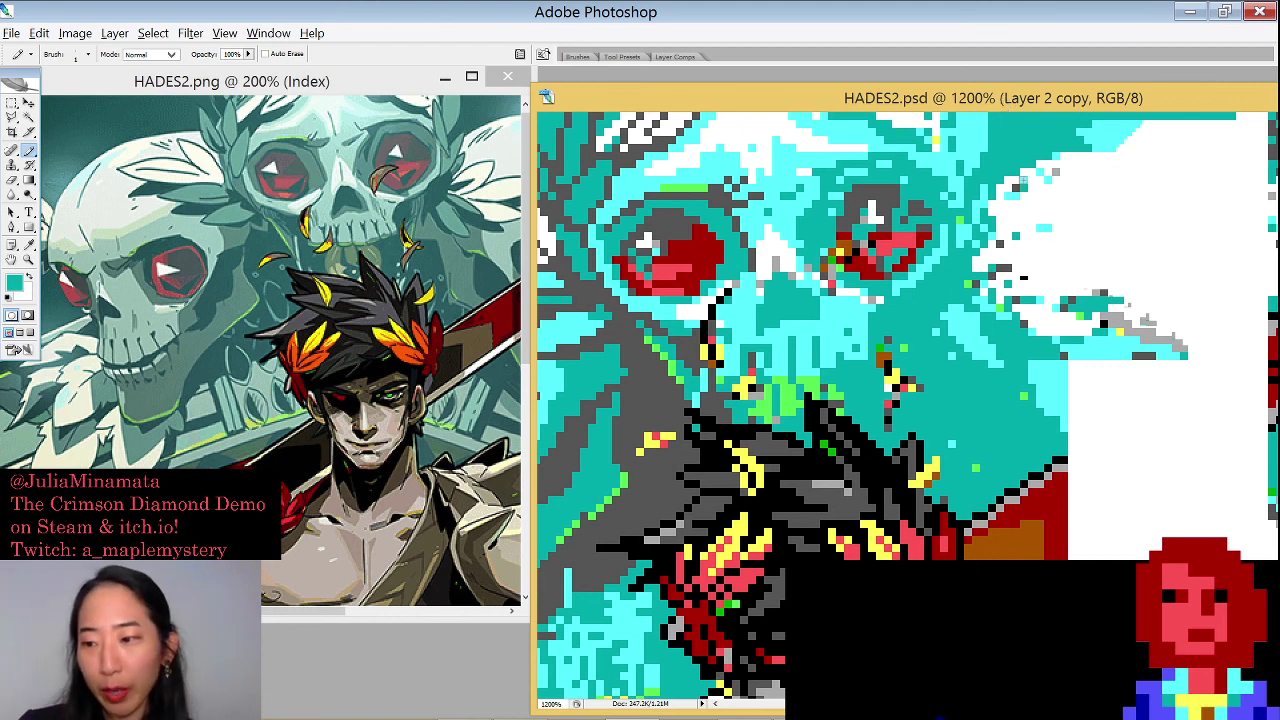
Set the default USB microphone's recording level to 92 in the Windows sound settings
mouse_move(745, 718)
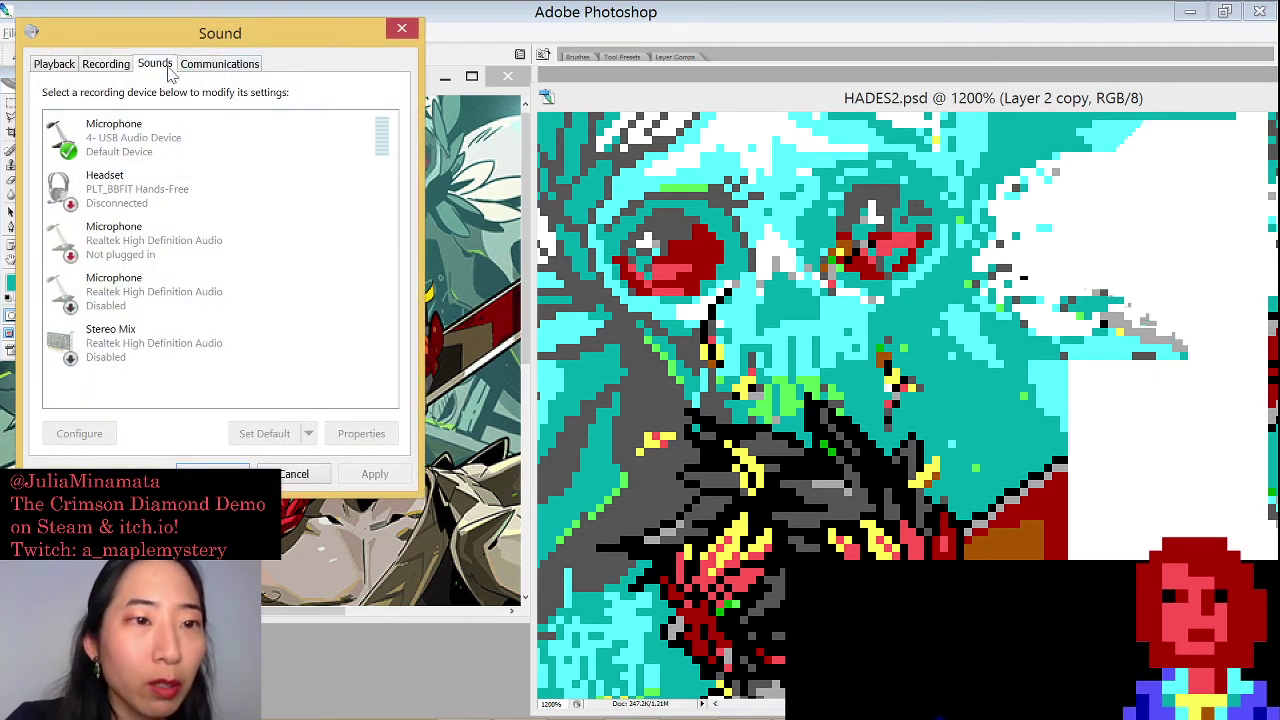
left_click(163, 66)
left_click(127, 64)
left_click(131, 140)
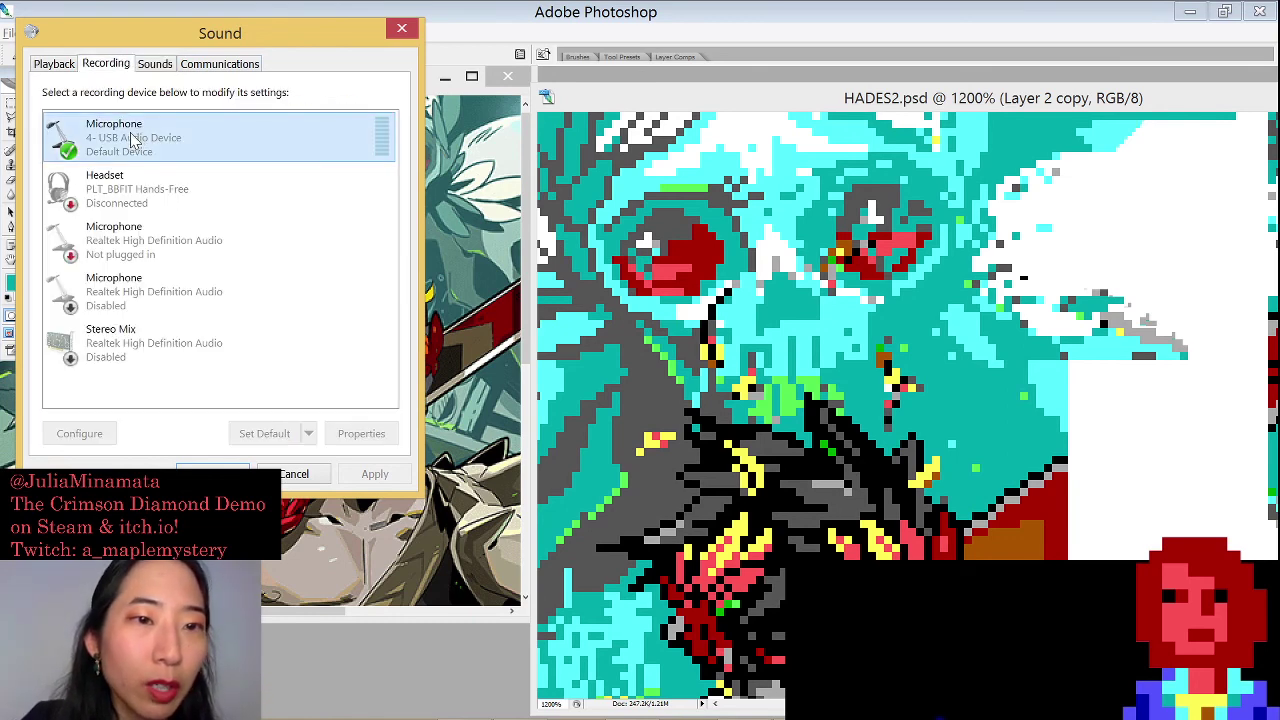
right_click(131, 140)
left_click(210, 238)
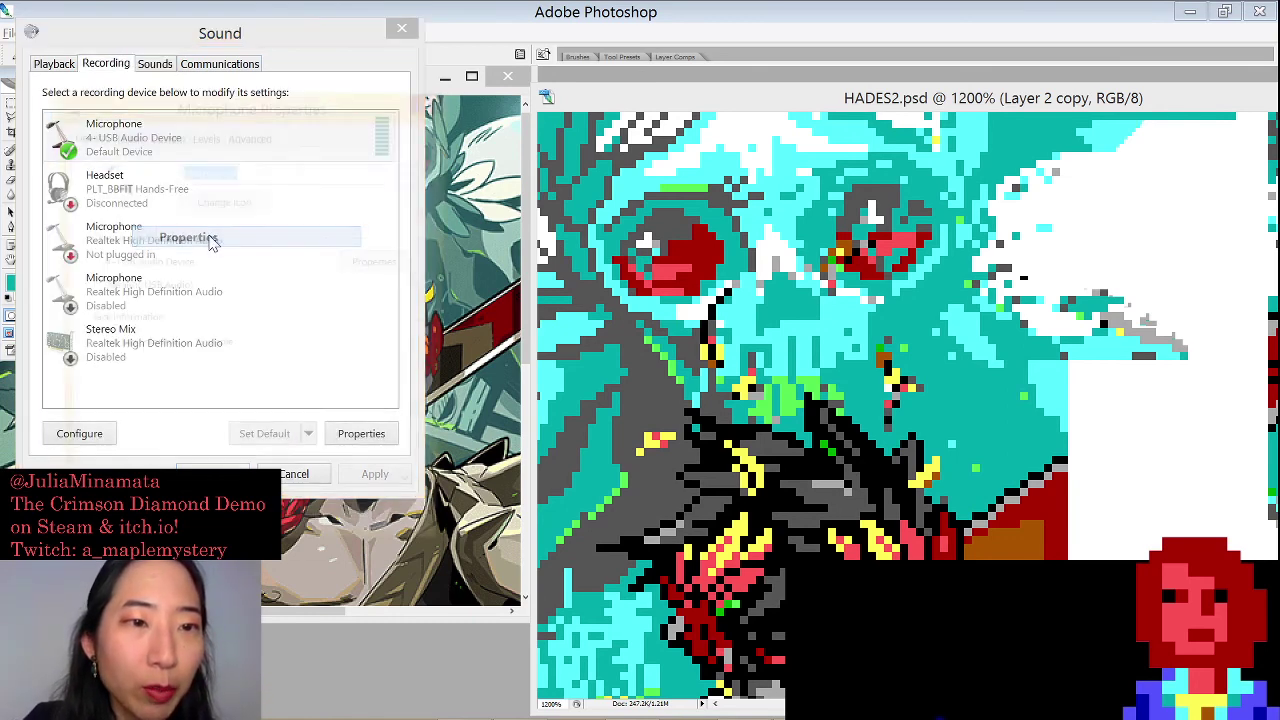
left_click(206, 137)
left_click_drag(200, 190, 240, 229)
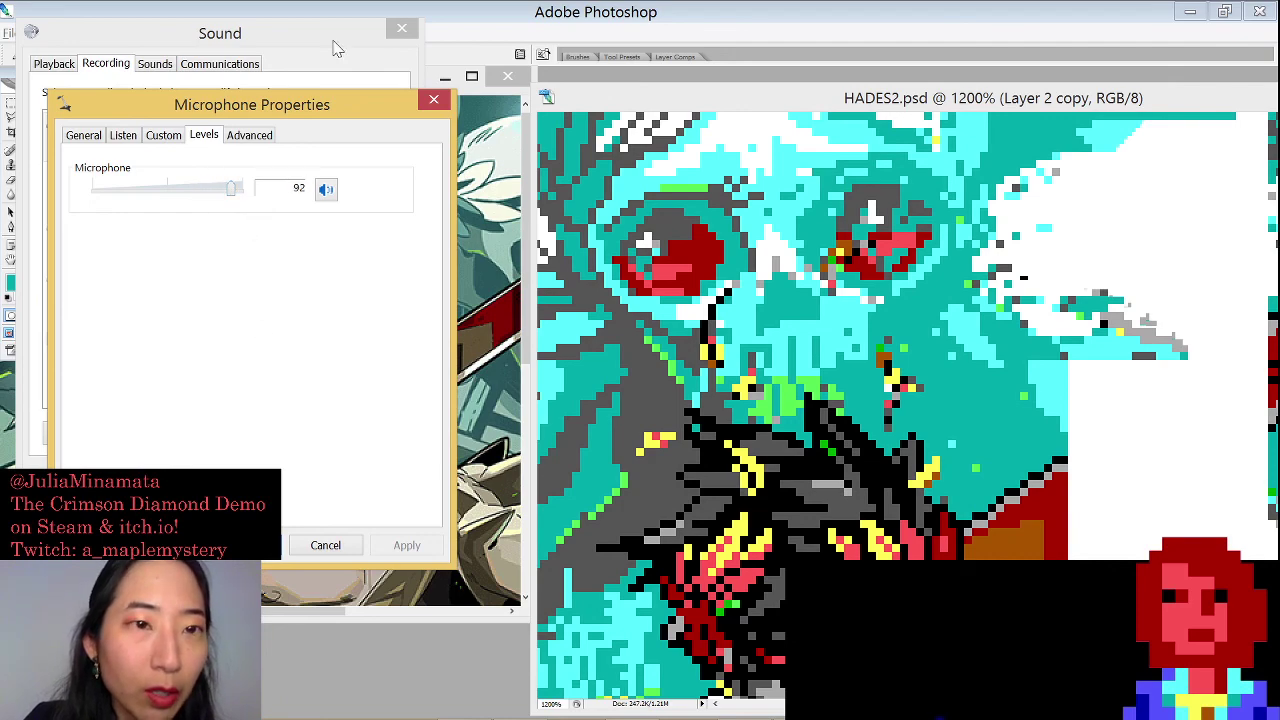
key("Return")
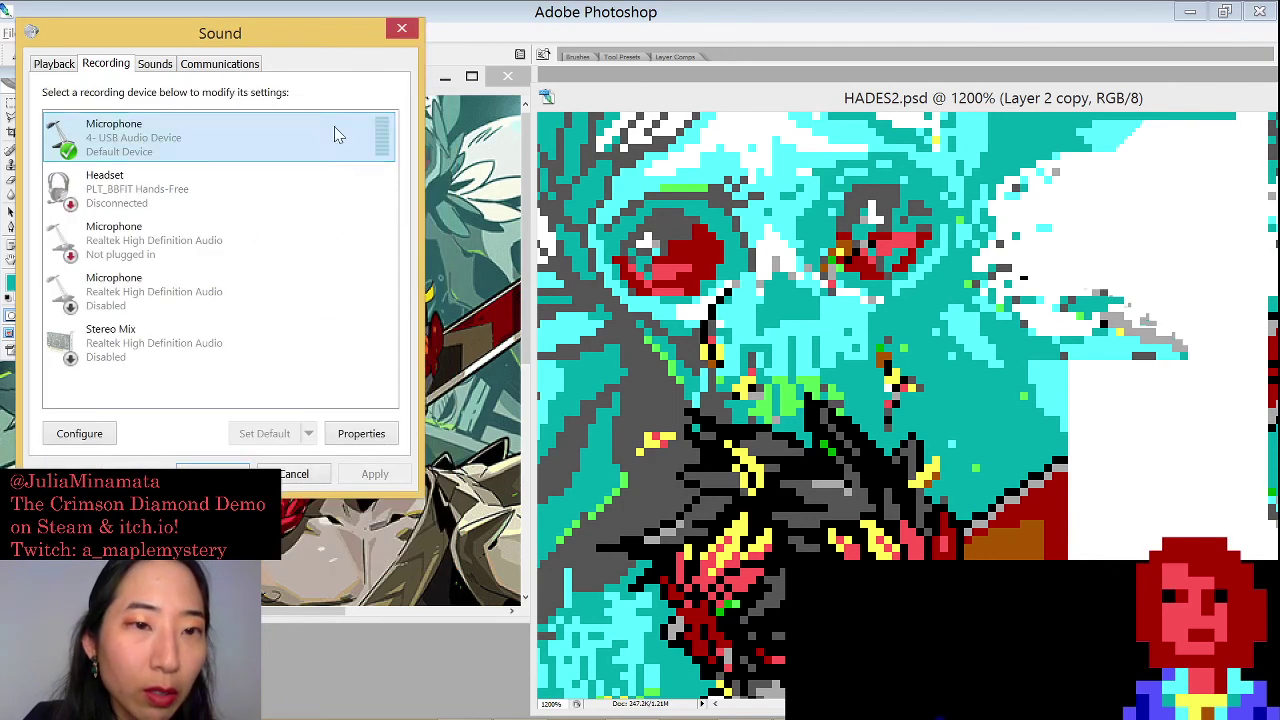
left_click(401, 29)
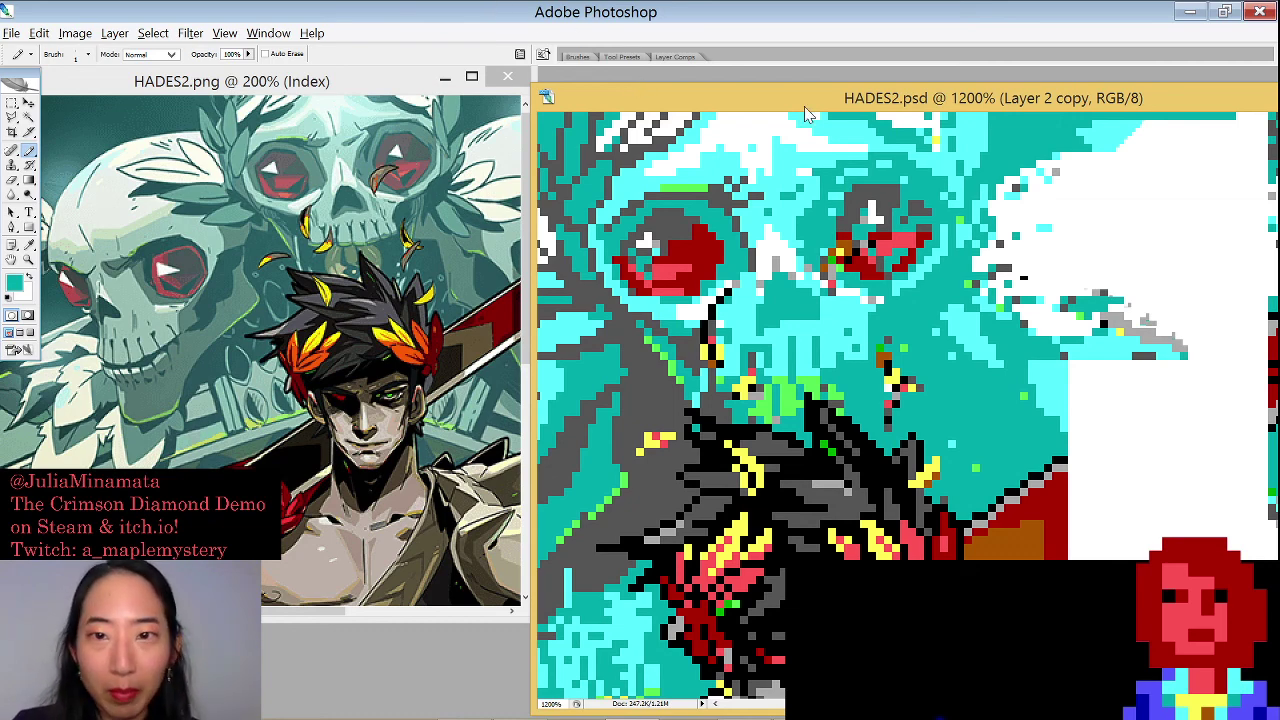
Review the overall EGA image at 800% and 600%, then return to the skulls at 1200%
left_click_drag(804, 106, 785, 88)
key("ctrl+minus")
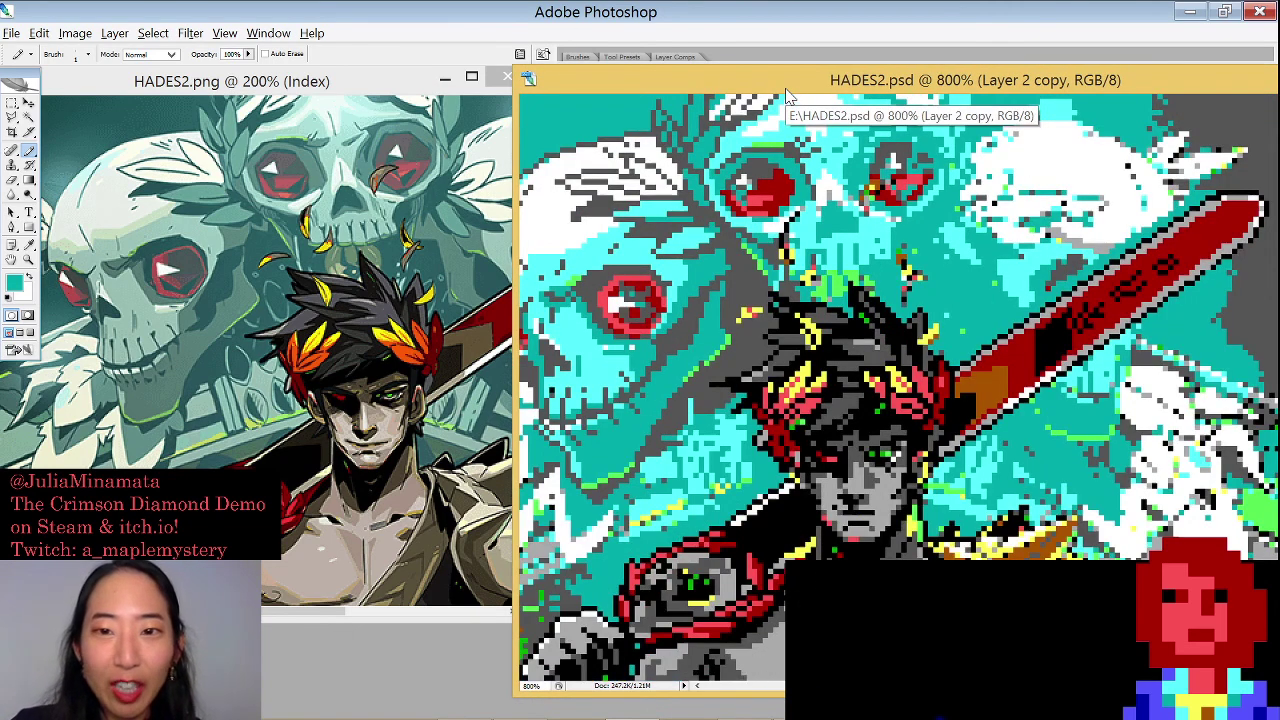
key("ctrl+minus")
key("ctrl+minus")
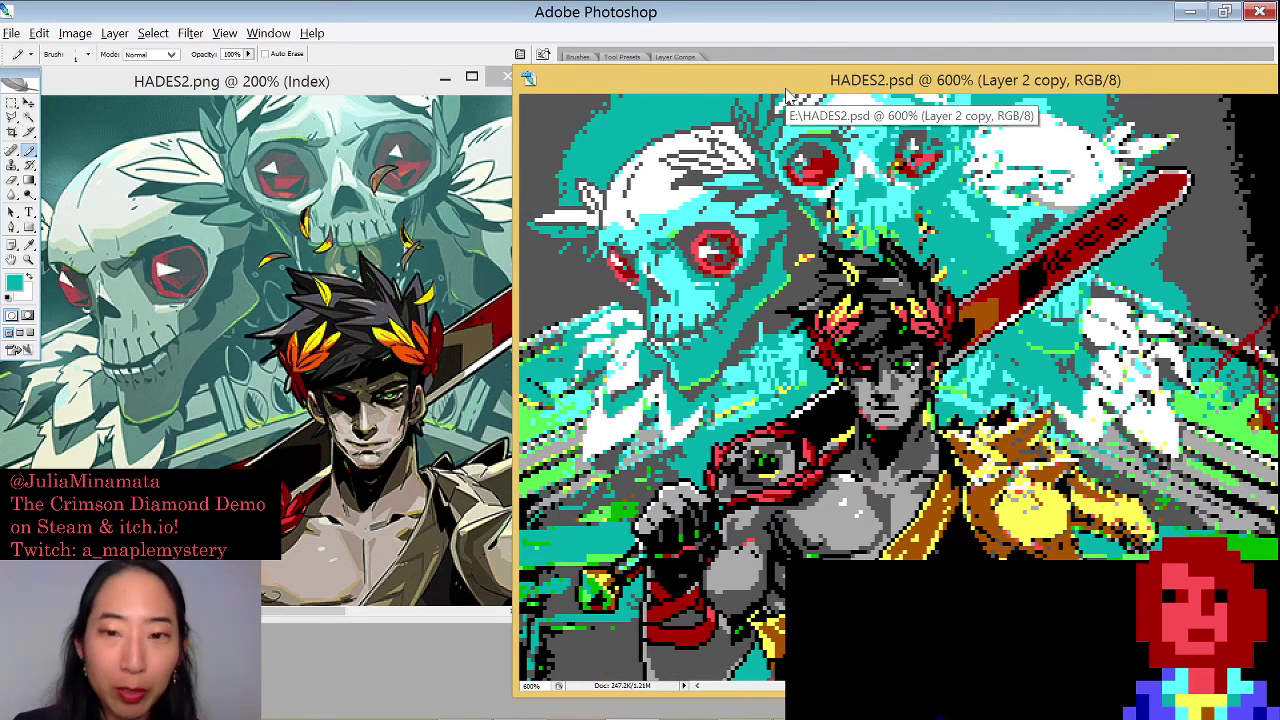
key("ctrl+plus")
key("ctrl+plus")
key("ctrl+plus")
key("ctrl+plus")
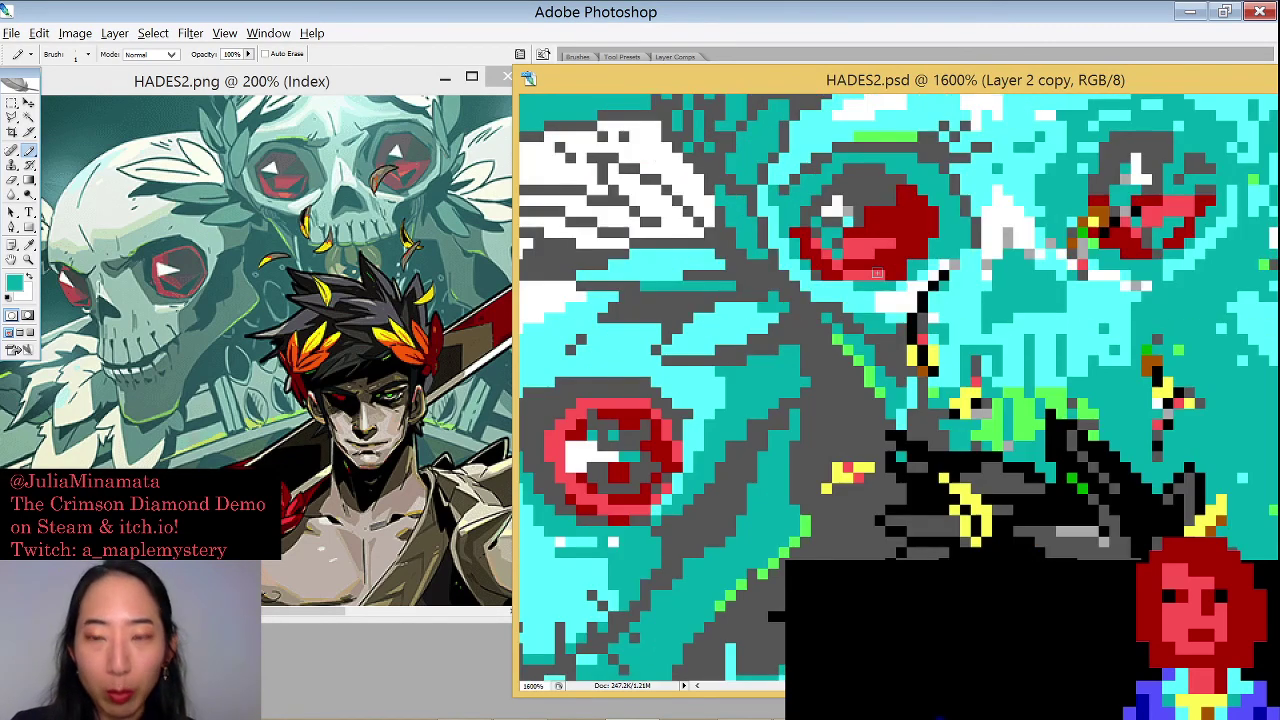
key("ctrl+minus")
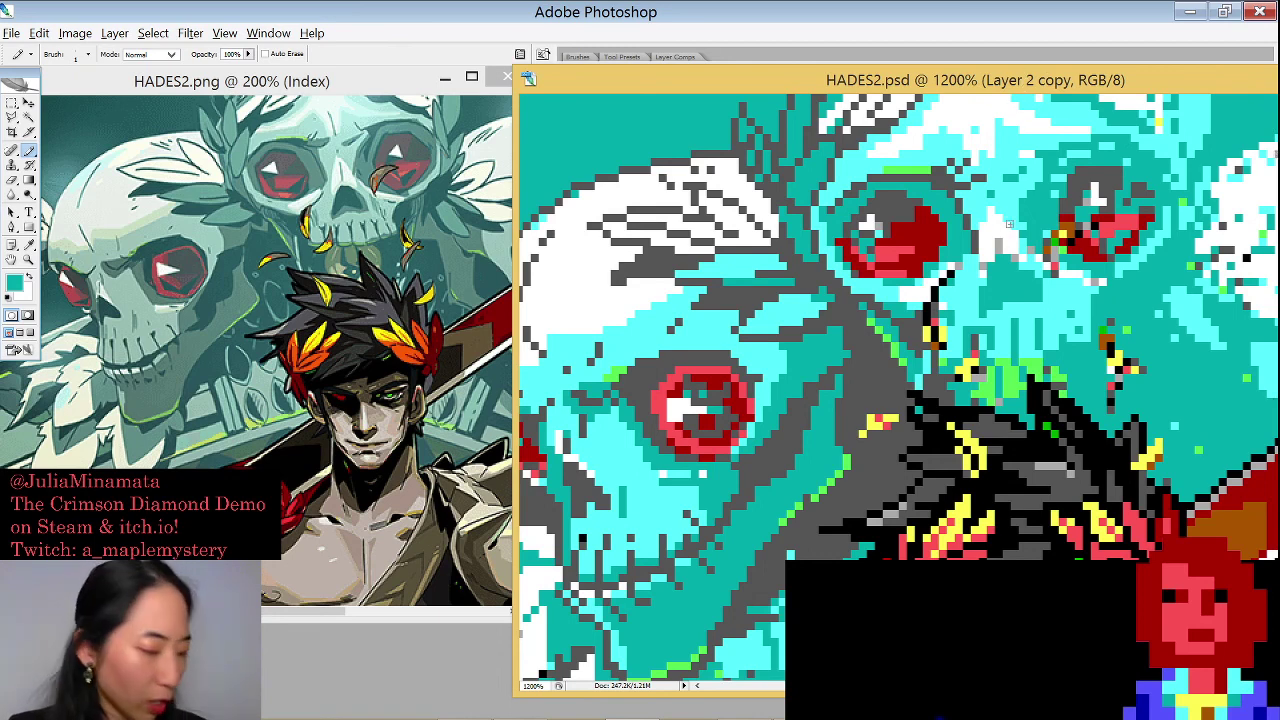
Paint the central skull's nose cavity and a brow crease above it in dark gray, touching up the nose's edge with light cyan
left_click(885, 433, "alt")
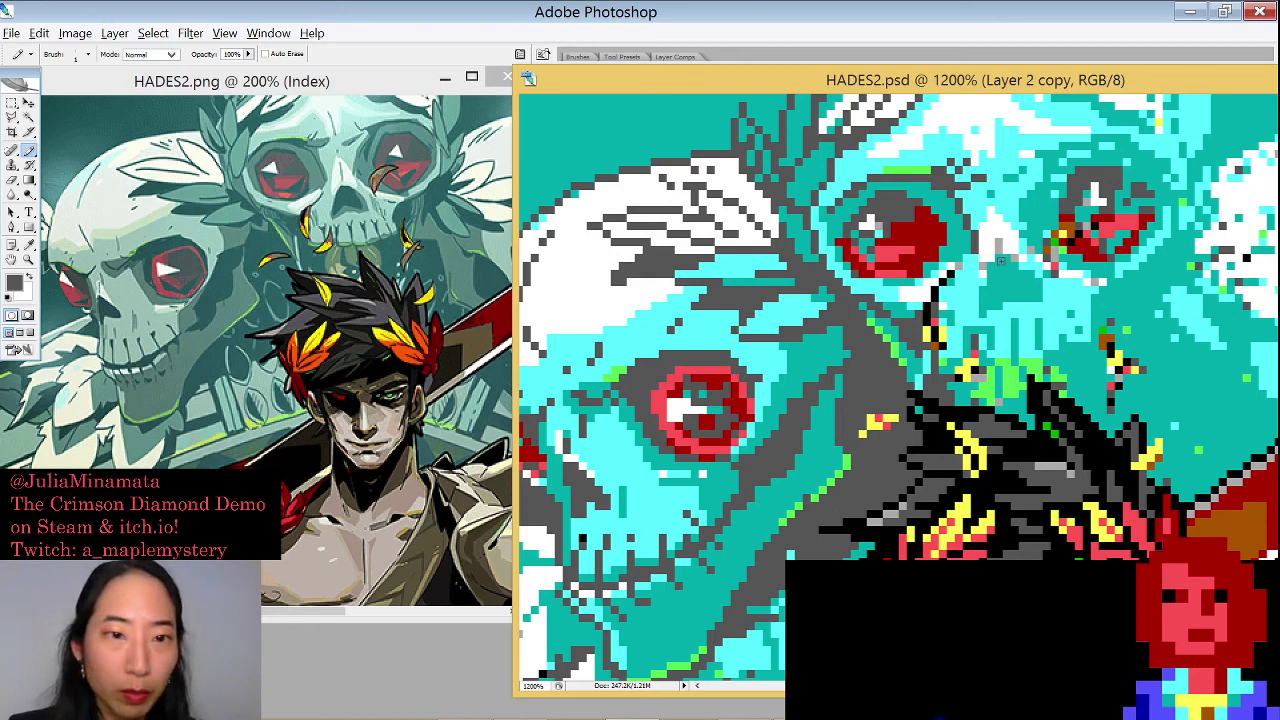
left_click(995, 280)
left_click_drag(995, 266, 991, 298)
left_click(986, 298)
left_click(1005, 276)
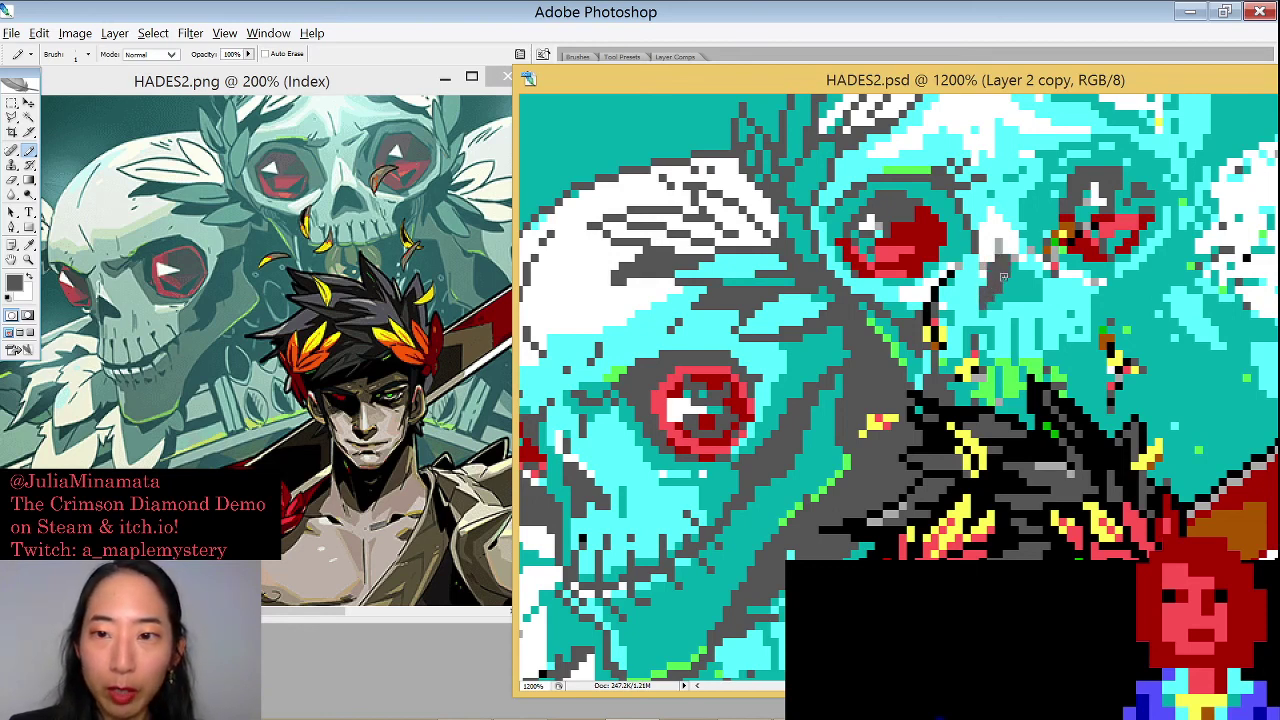
left_click(1012, 278)
left_click(1022, 285)
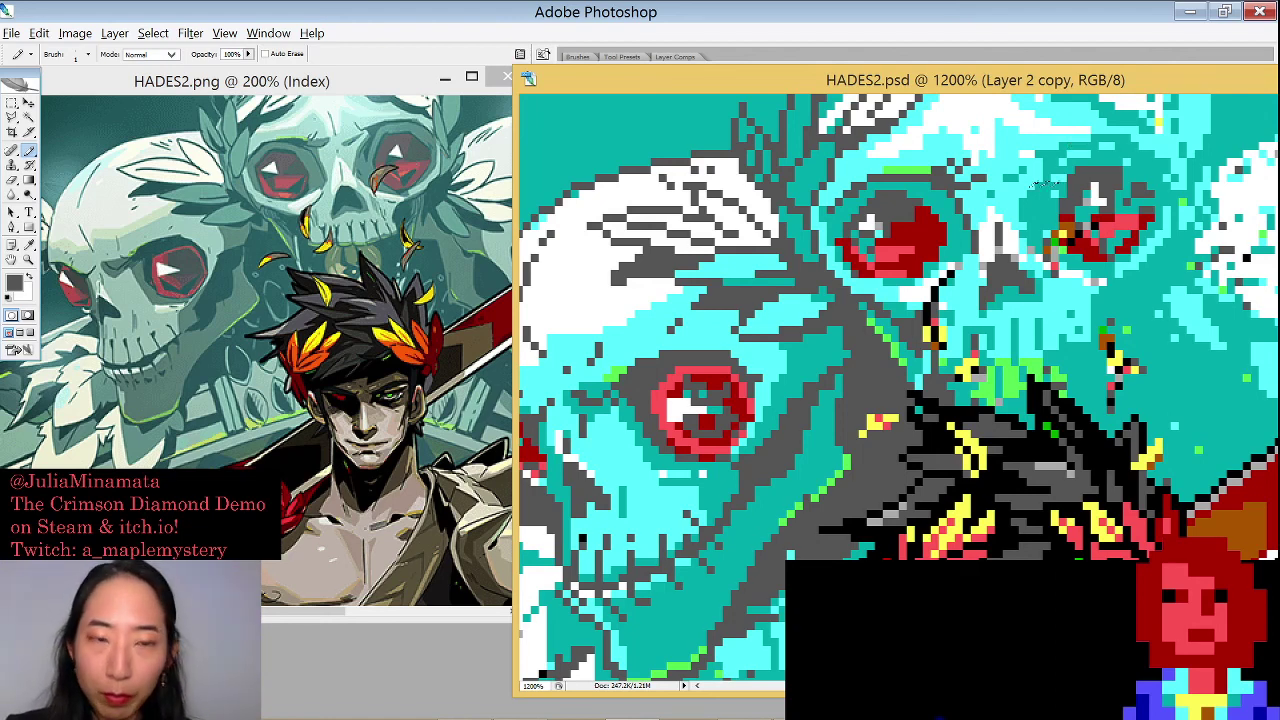
left_click(1060, 292, "alt")
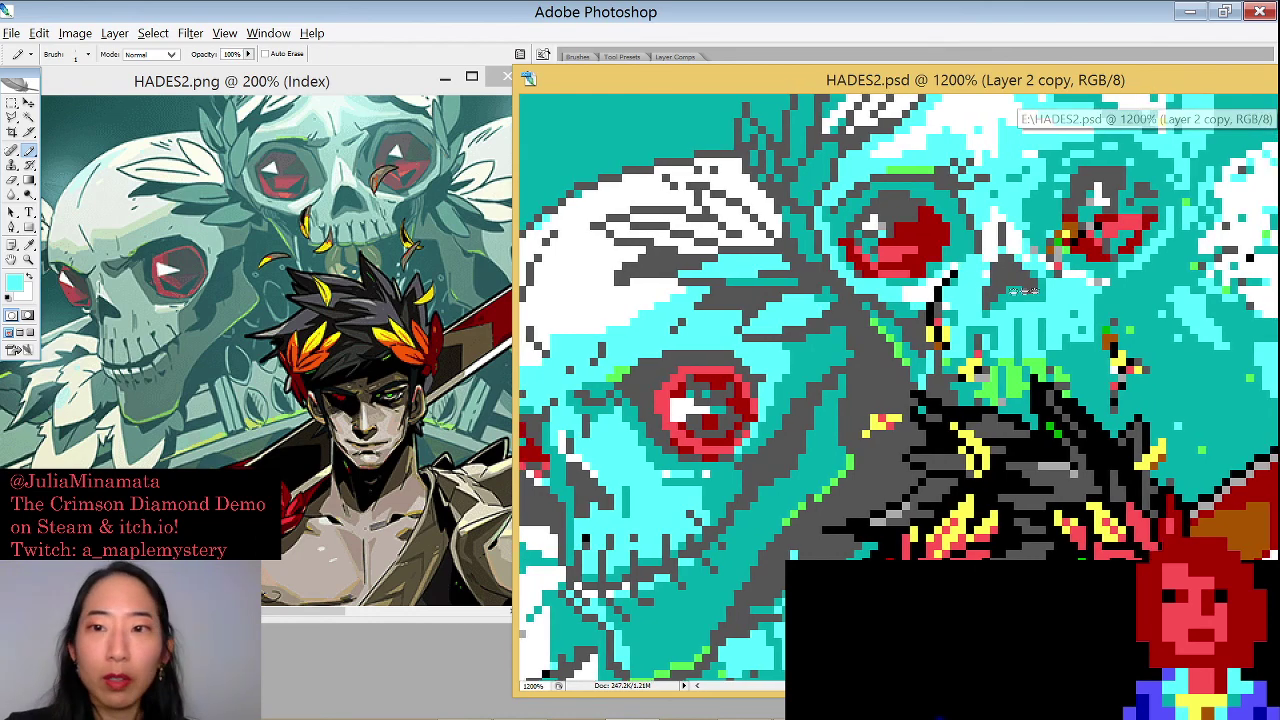
left_click(967, 174, "alt")
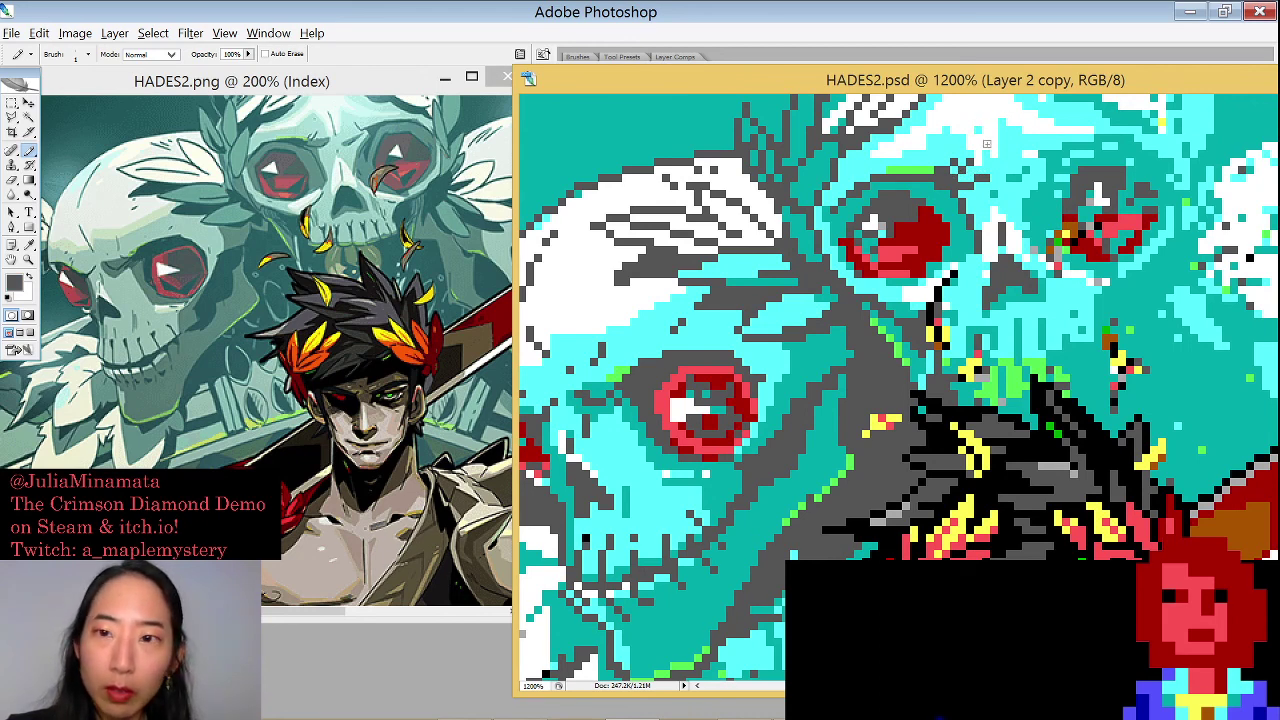
mouse_move(986, 144)
left_mouse_down()
mouse_move(979, 129)
mouse_move(986, 152)
left_mouse_up()
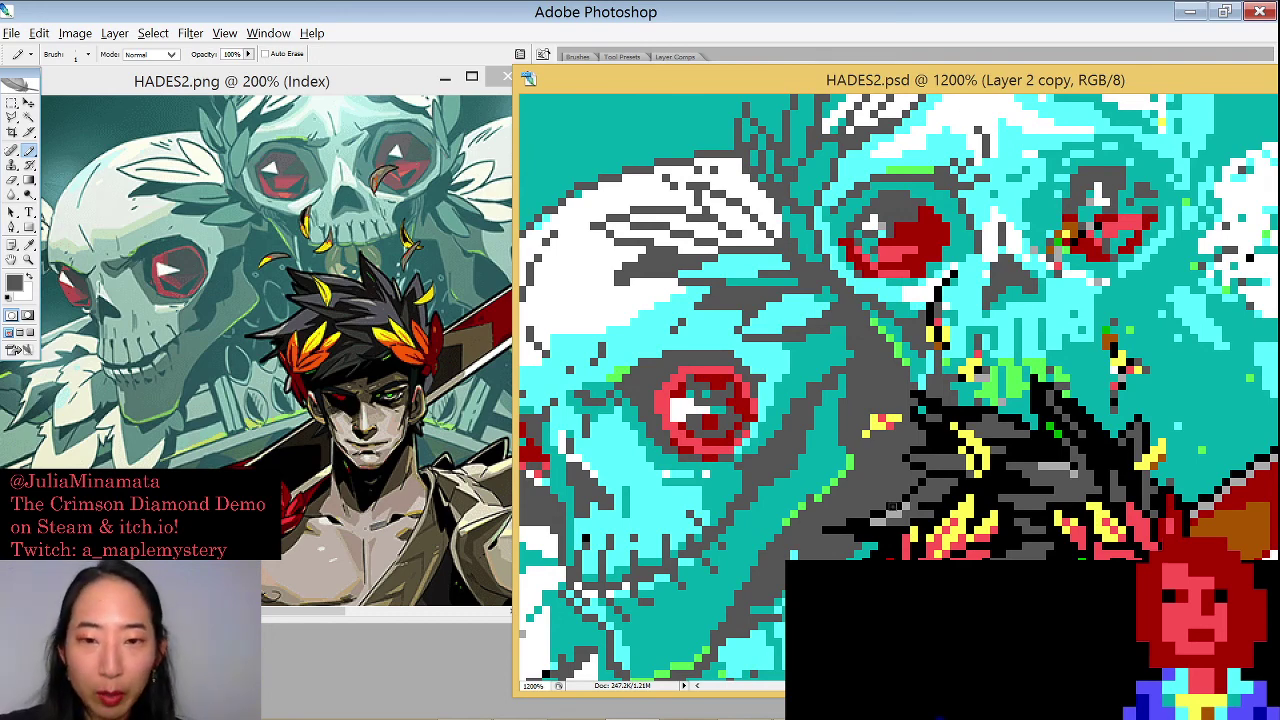
Switch to VLC media player to check the music playlist, and return to Photoshop
left_click(520, 703)
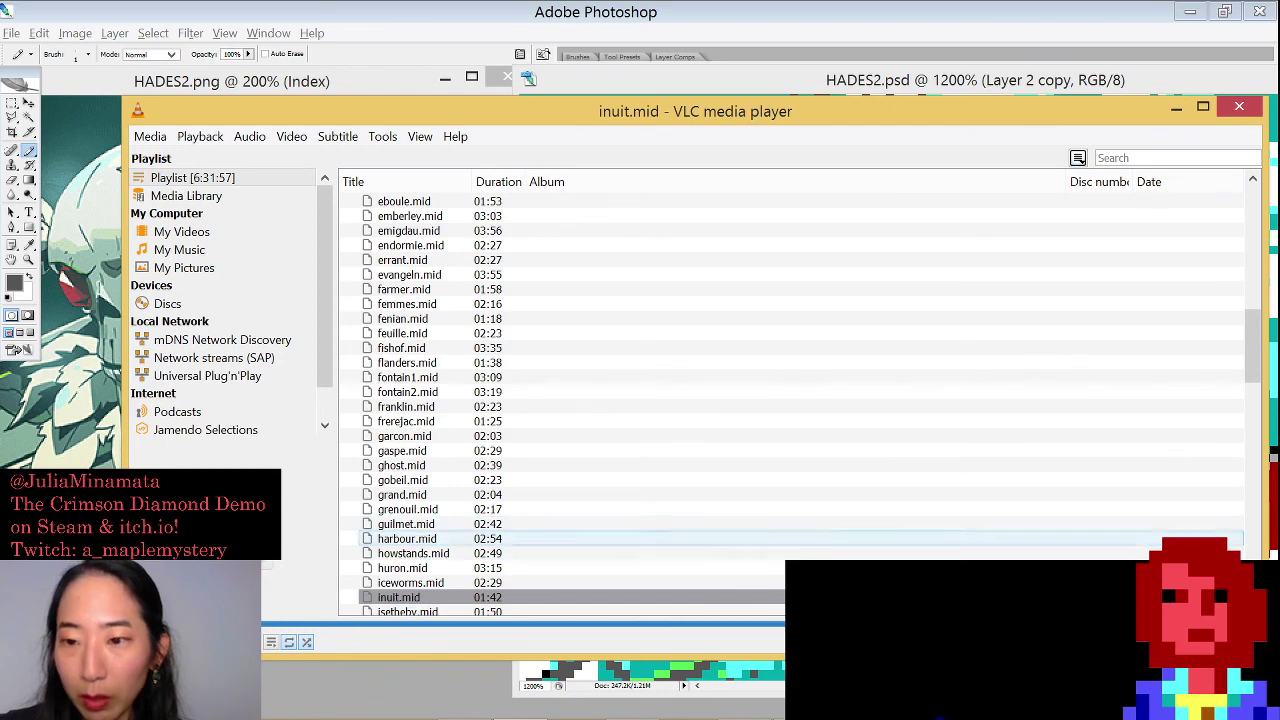
left_click(1022, 9)
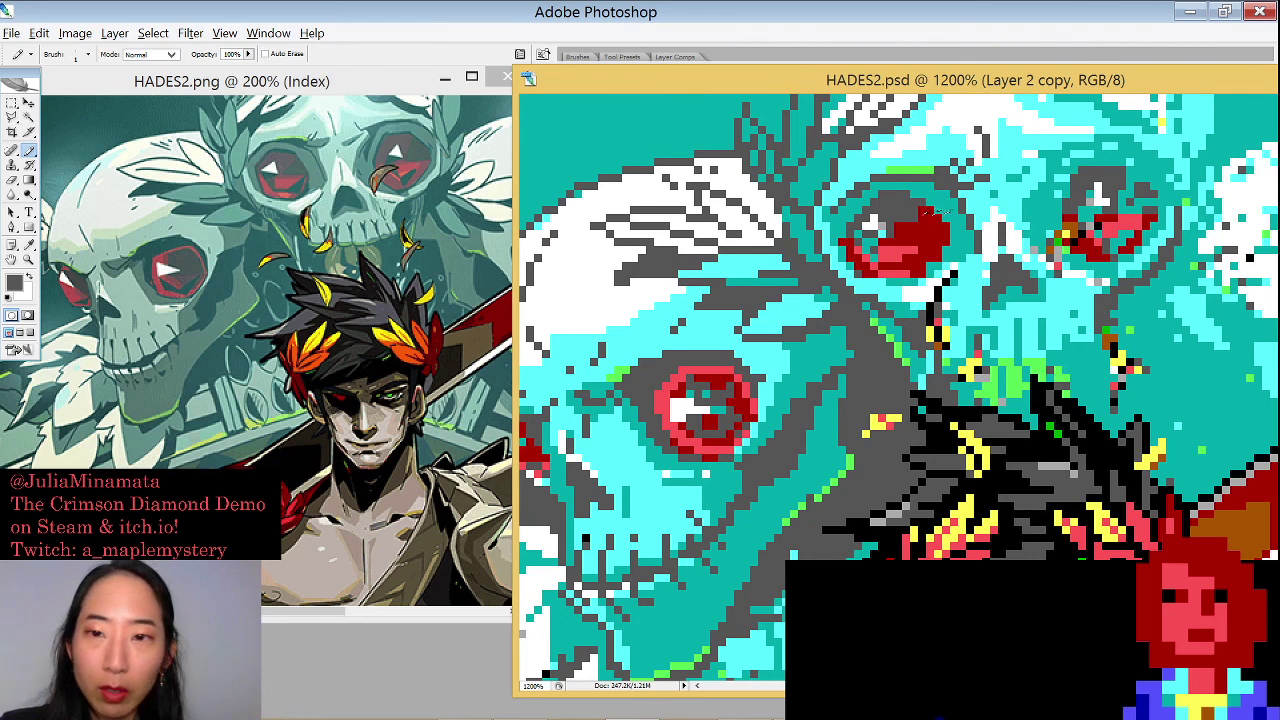
Redraw the white highlight in the central skull's left eye and fill the iris's gray upper area with dark red
left_click(910, 220, "alt")
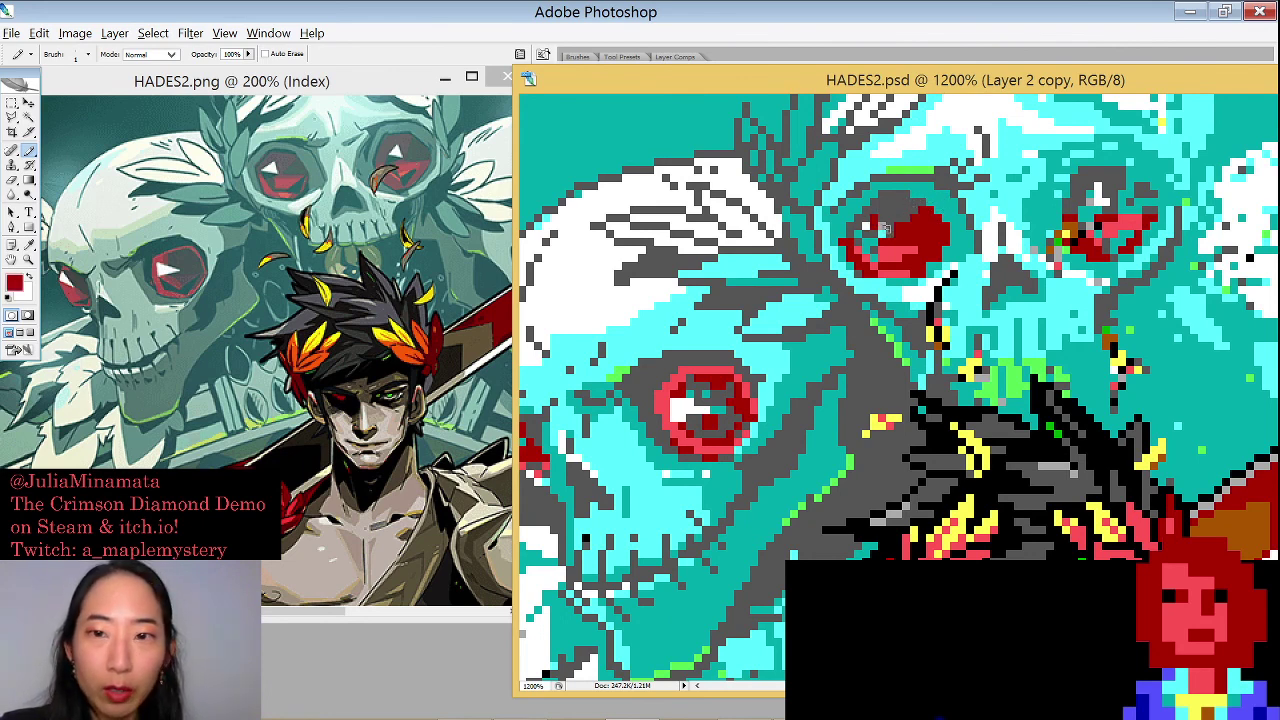
key("x")
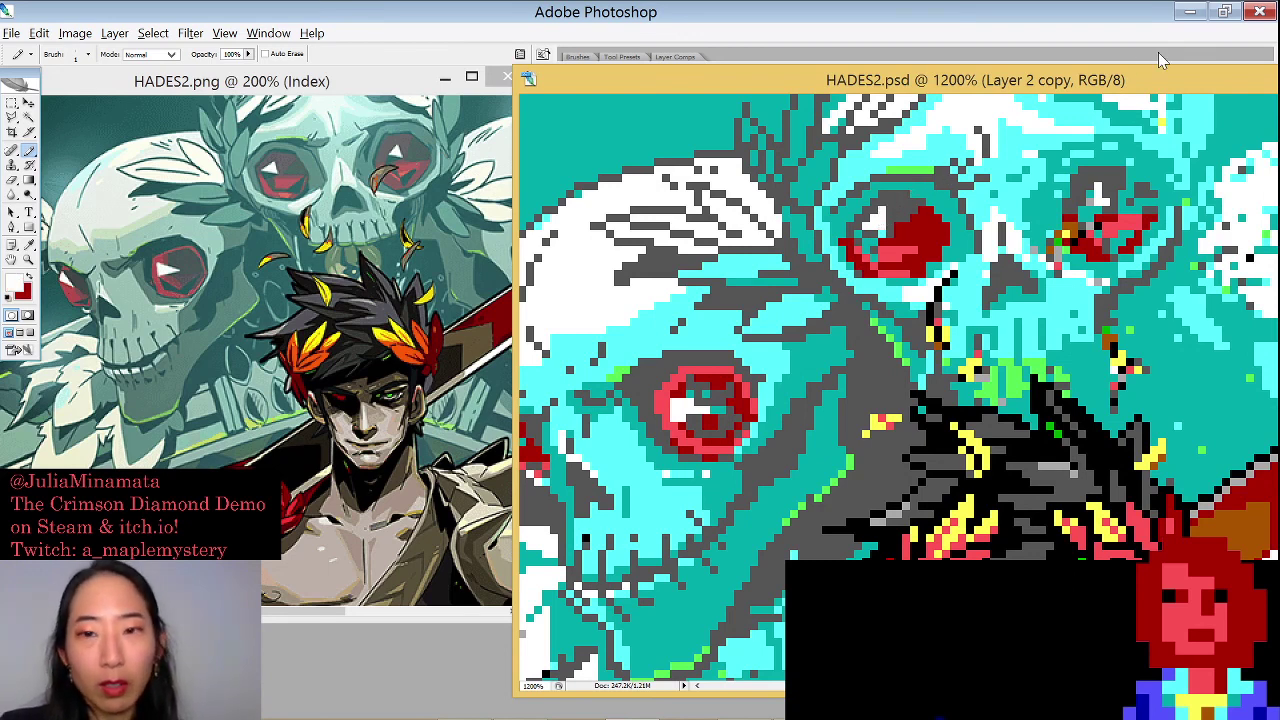
left_click(905, 193, "alt")
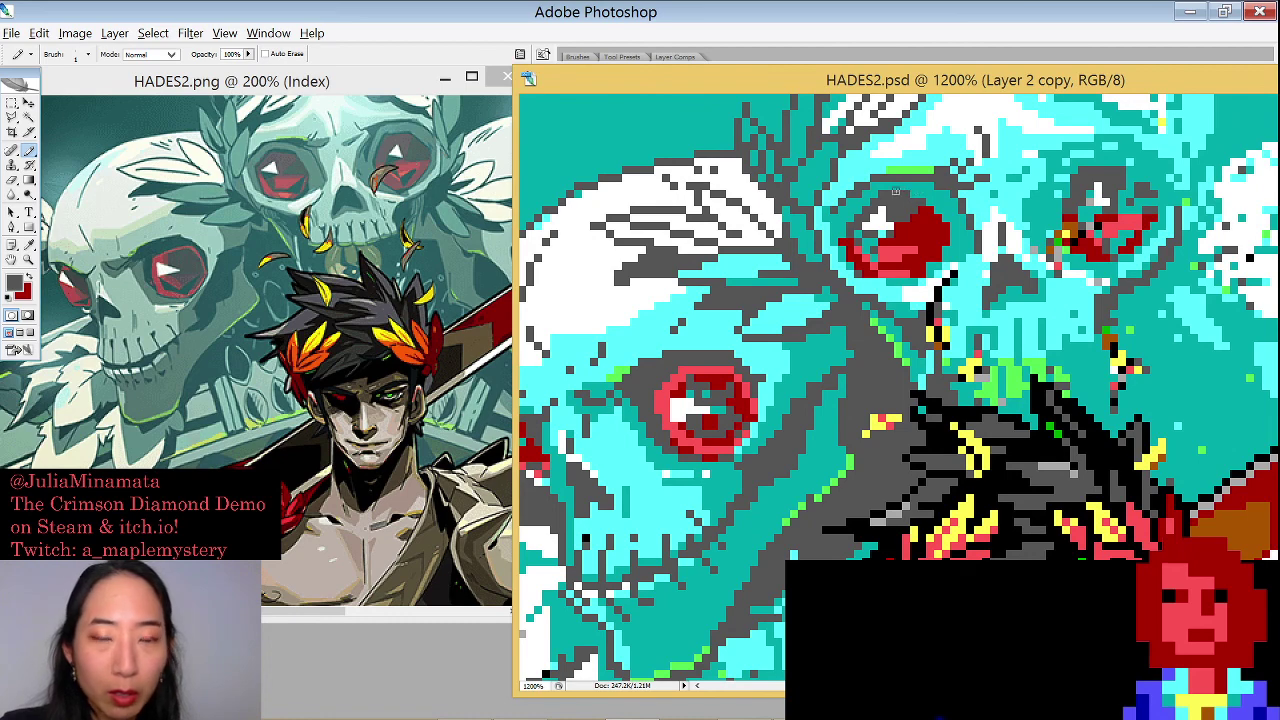
left_click(876, 208, "alt")
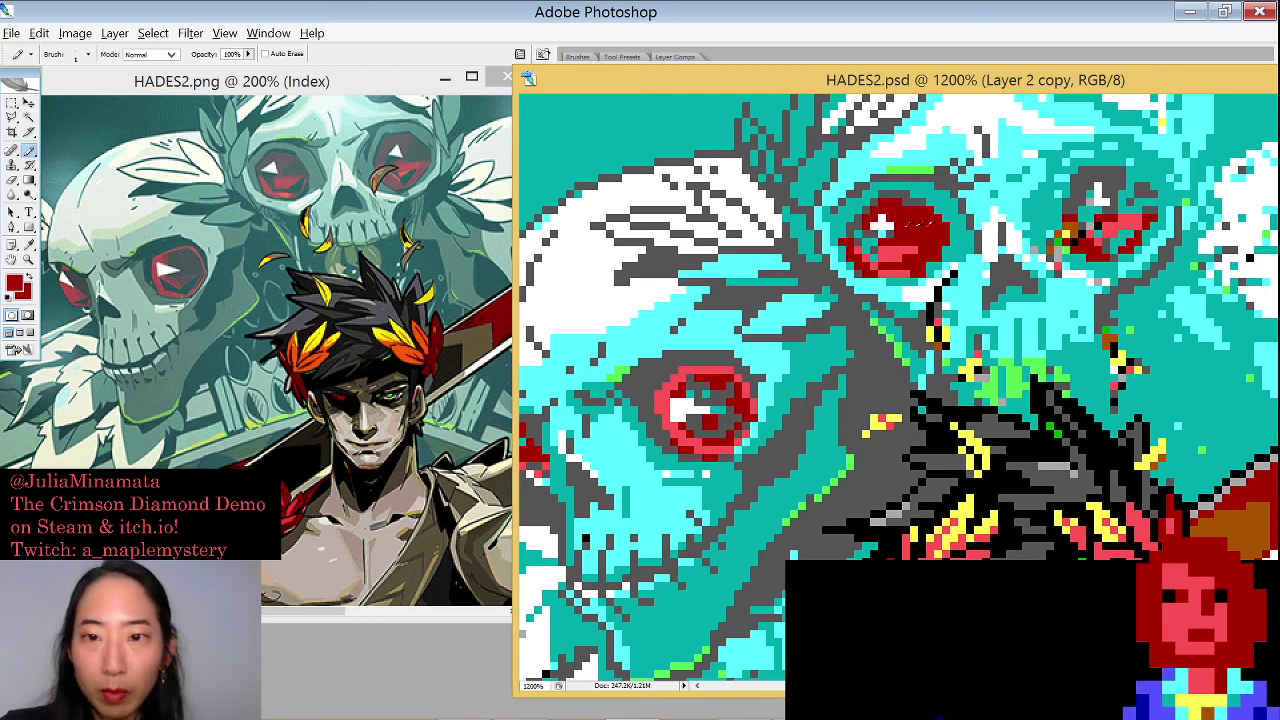
Finish the central skull's left iris in dark red with dark gray edge shading, and reshape its white highlight
left_click(921, 187, "alt")
left_click(912, 202, "alt")
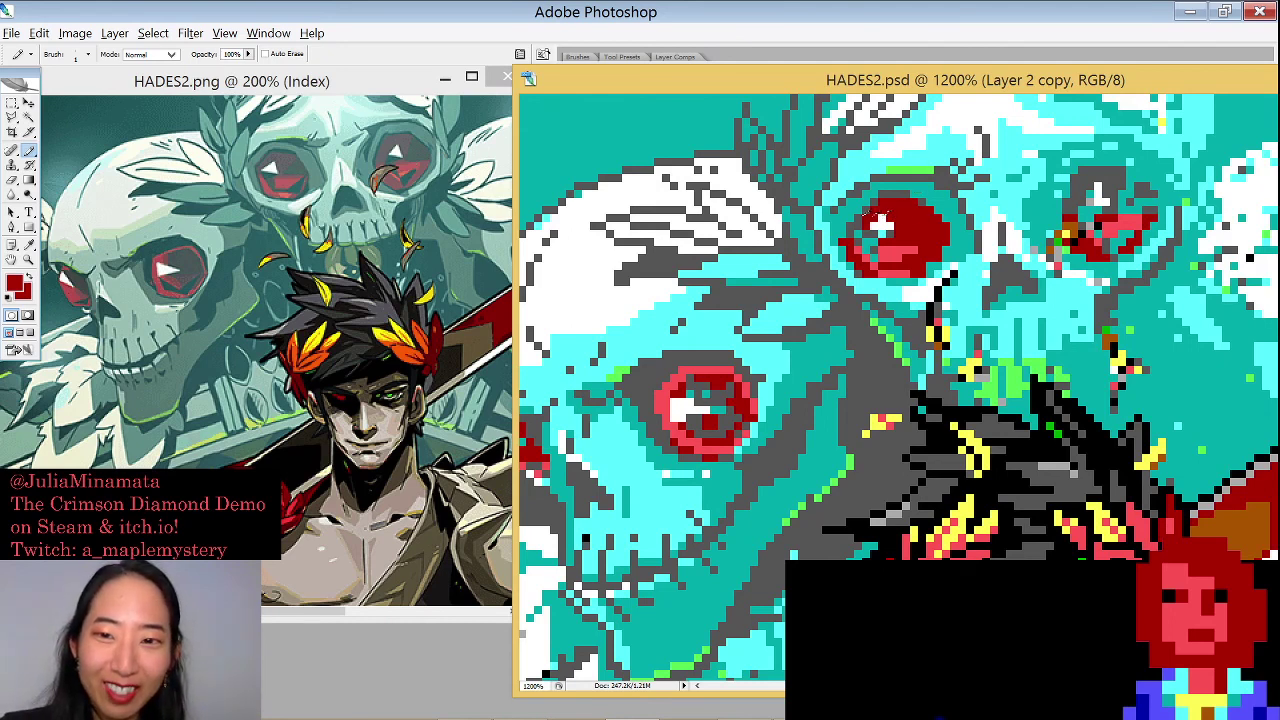
left_click(875, 214, "alt")
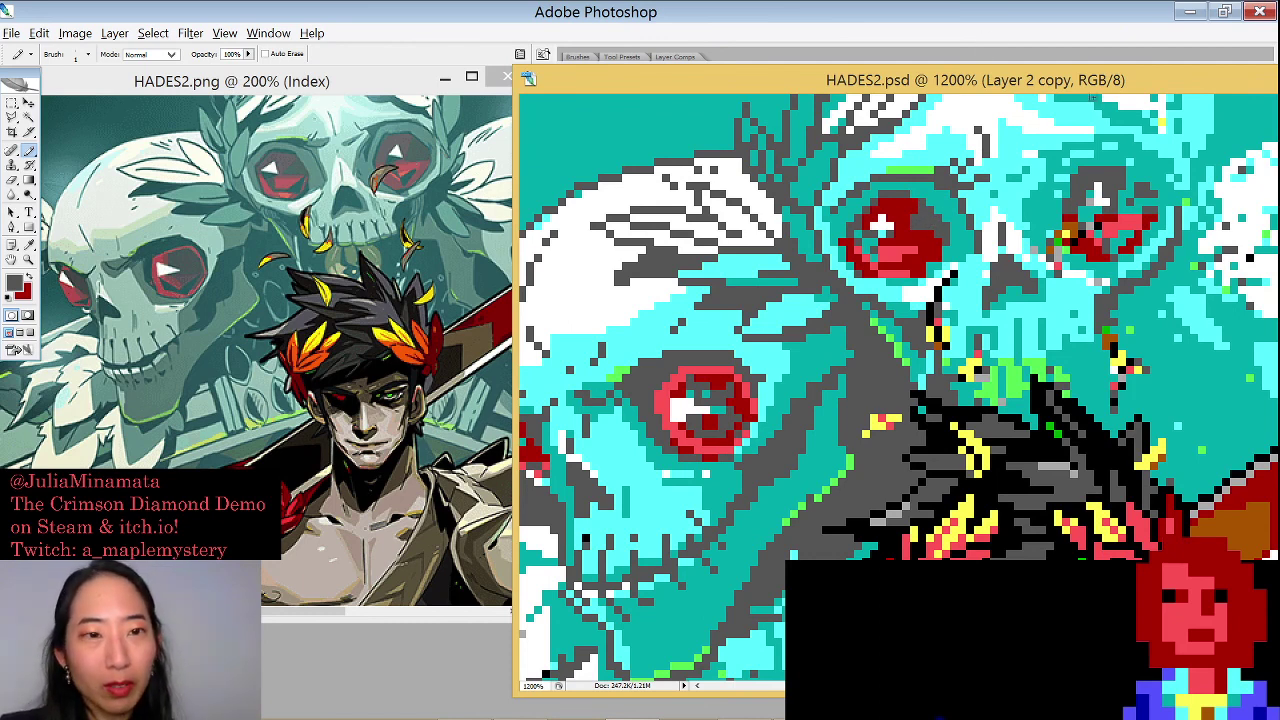
left_click(912, 218, "alt")
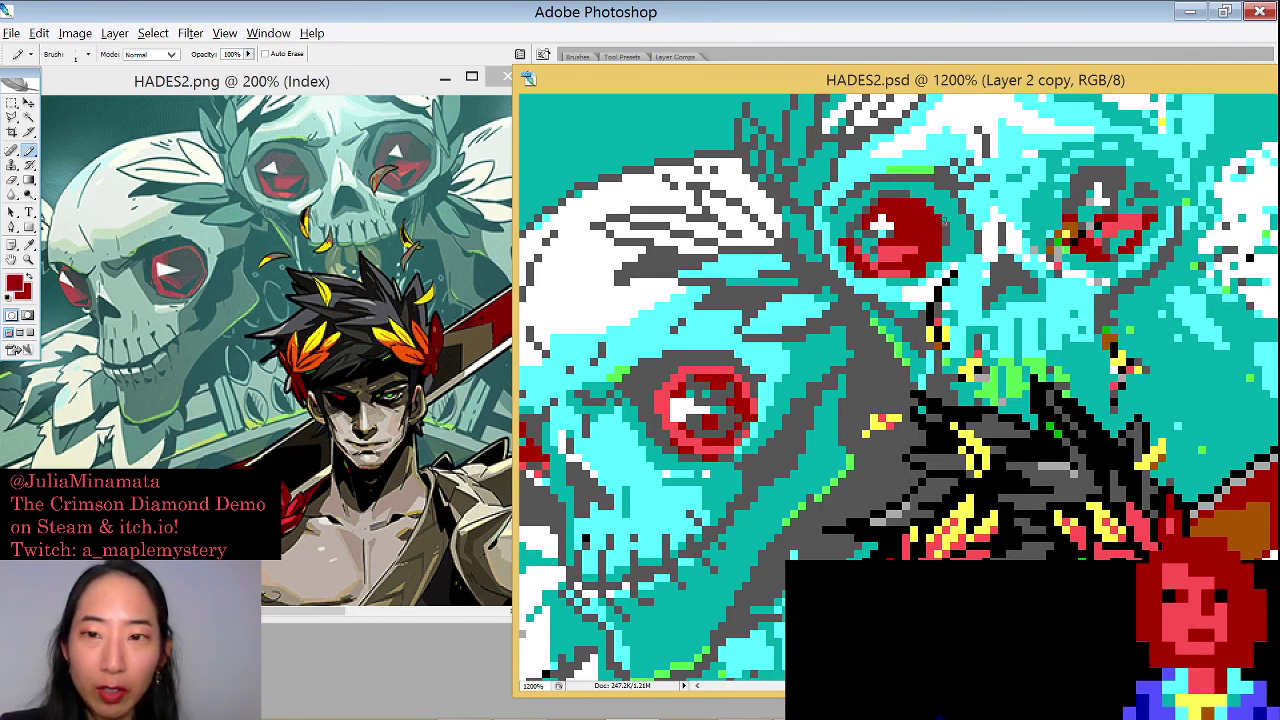
left_click(876, 376, "alt")
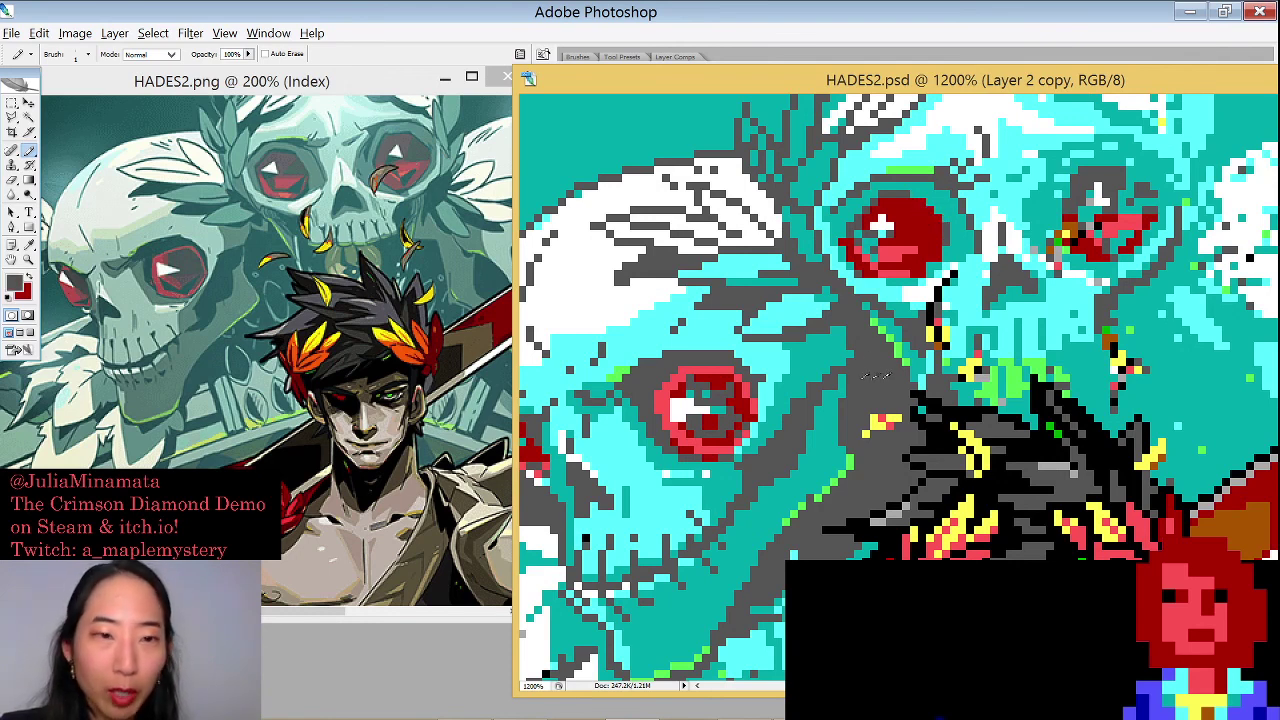
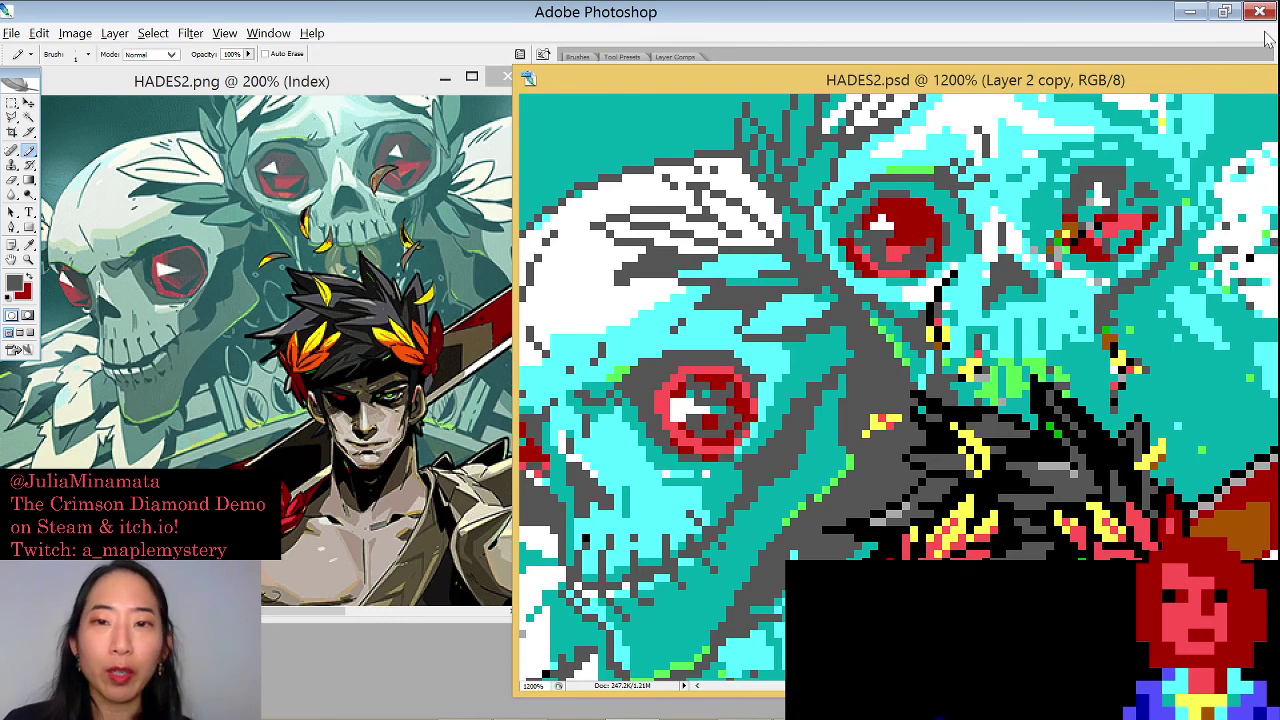
Reposition the HADES2.psd and HADES2.png windows side by side so the reference skulls sit next to the EGA image
left_click_drag(801, 79, 770, 60)
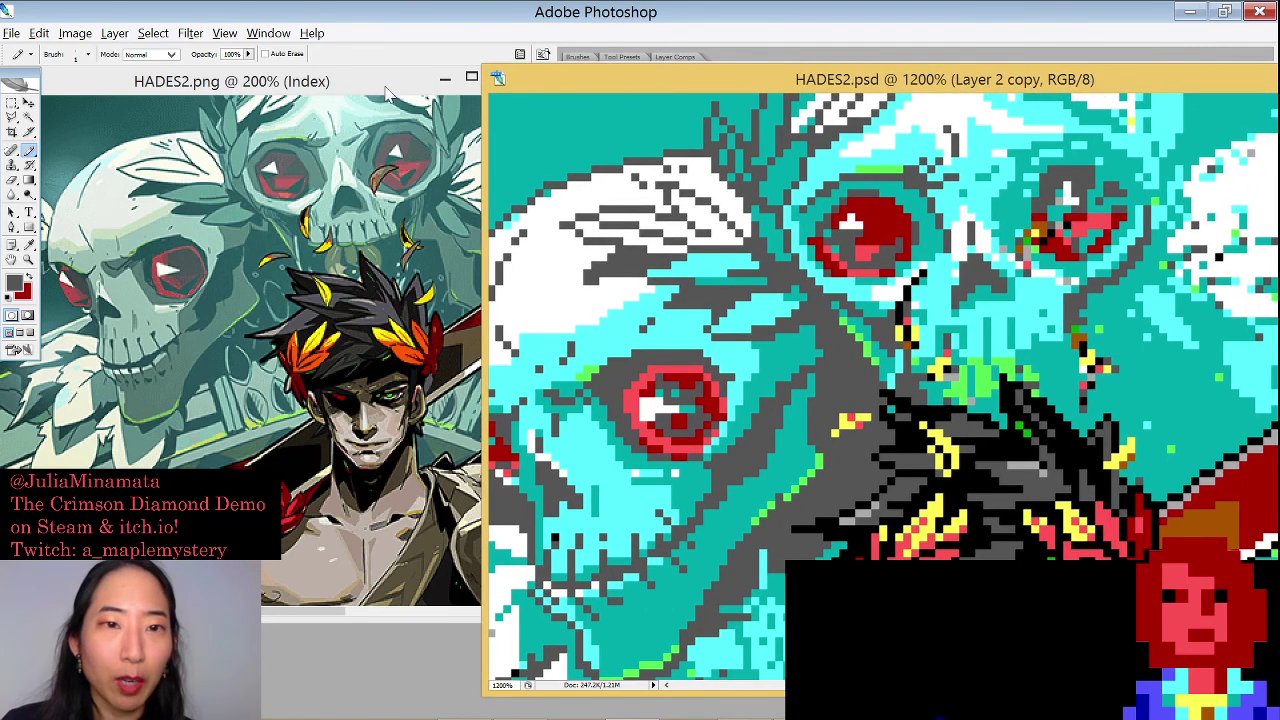
left_click(340, 76)
left_click_drag(340, 76, 318, 80)
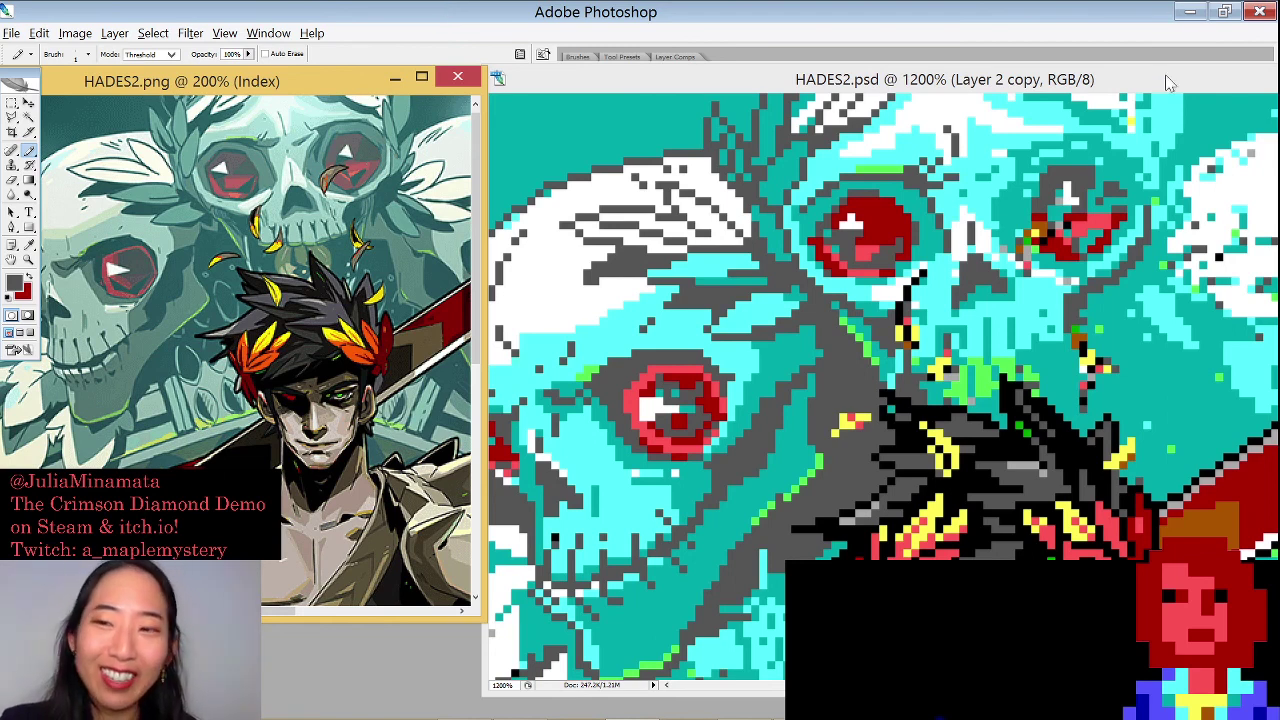
In HADES2.psd, repaint the central skull's right brow with teal shadow and a dark gray crease
left_click(1190, 108)
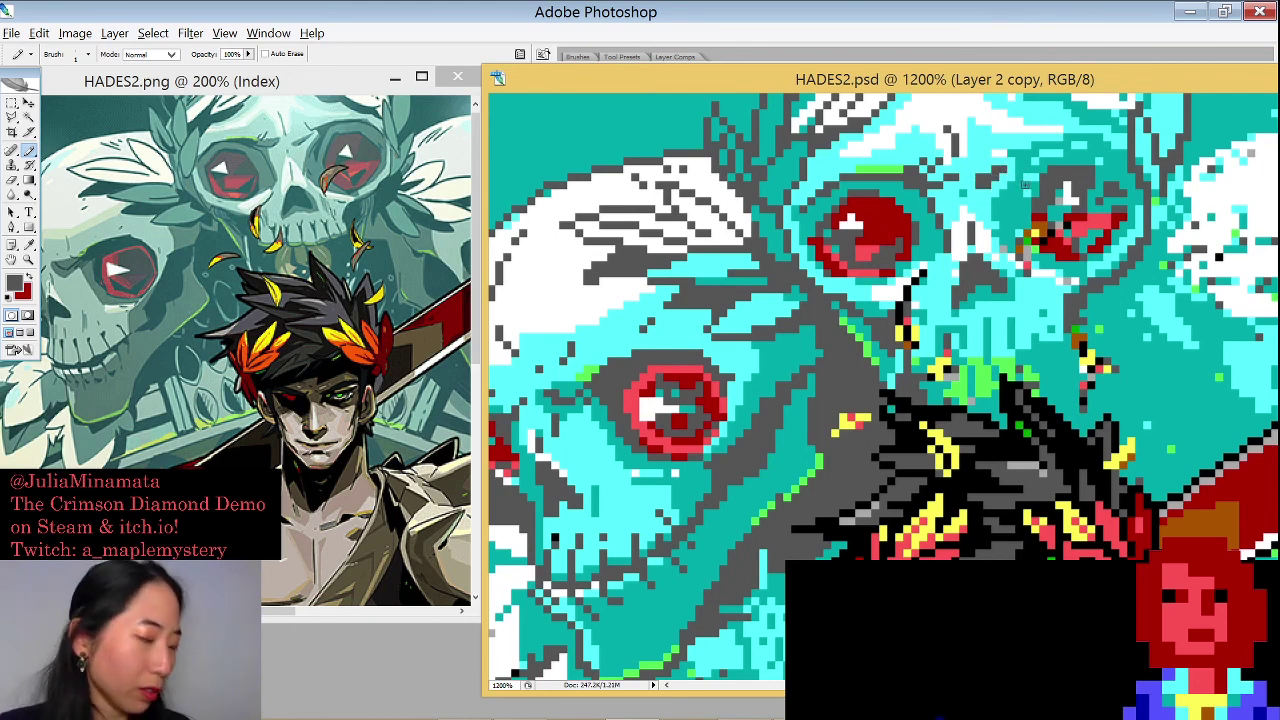
left_click(1028, 191, "alt")
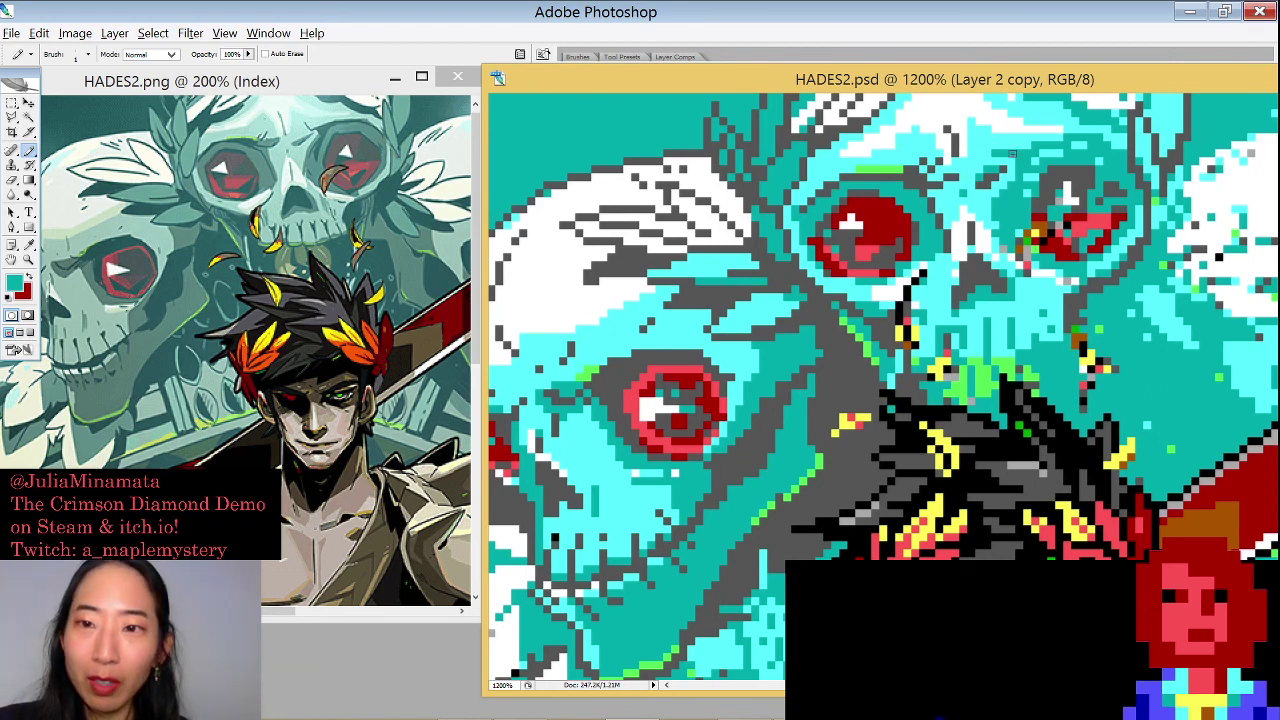
left_click(880, 392, "alt")
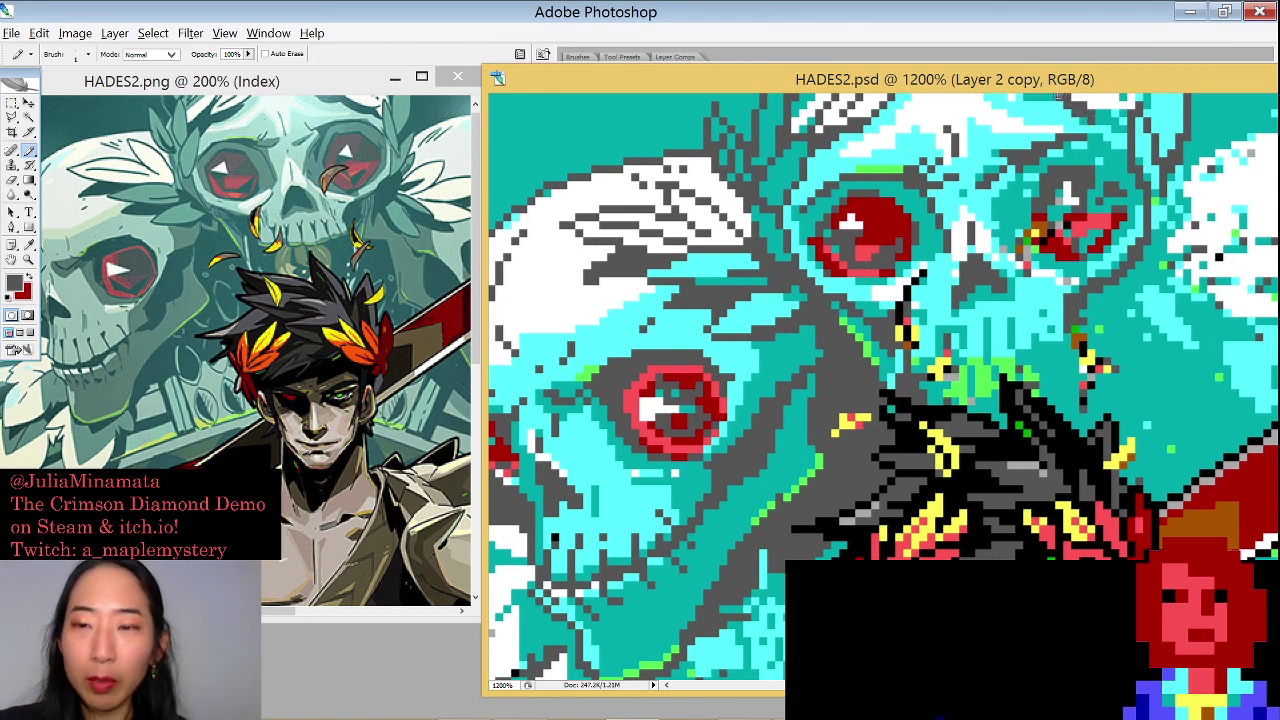
Recolor the laurel leaf beside the central skull's right brow in teal and redraw its outline in dark gray
left_click(1145, 95, "alt")
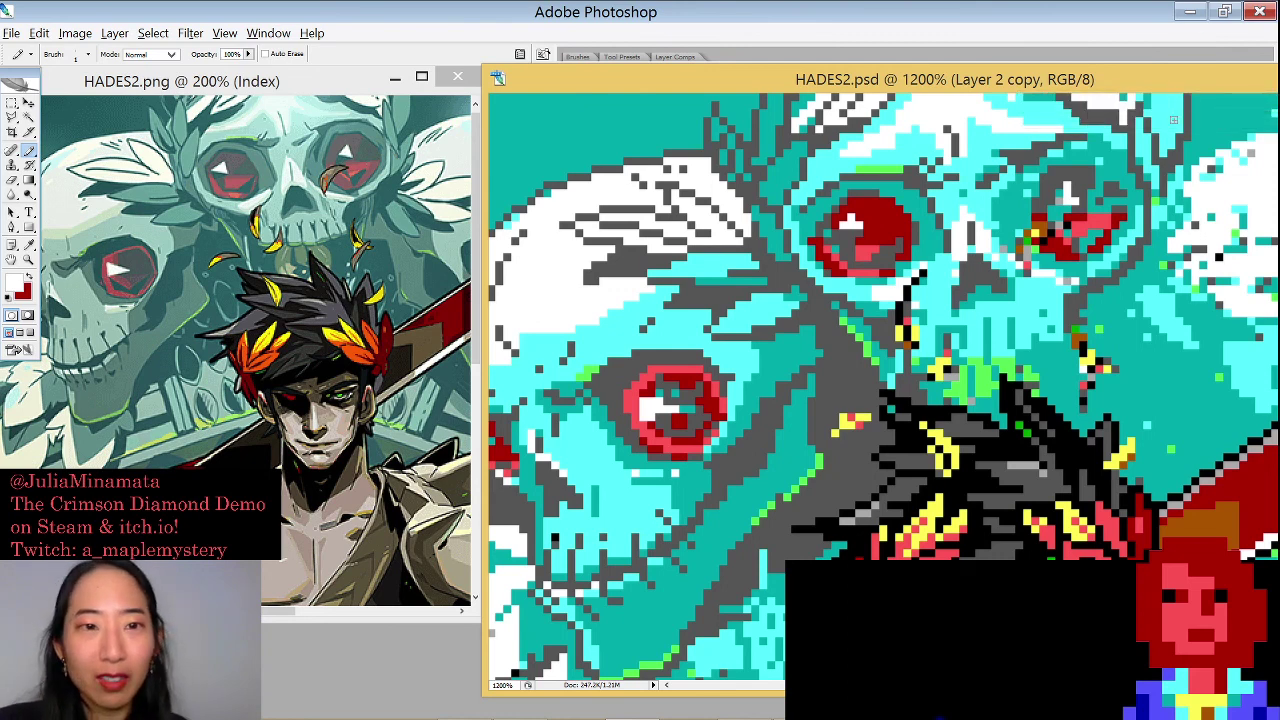
left_click(1210, 112, "alt")
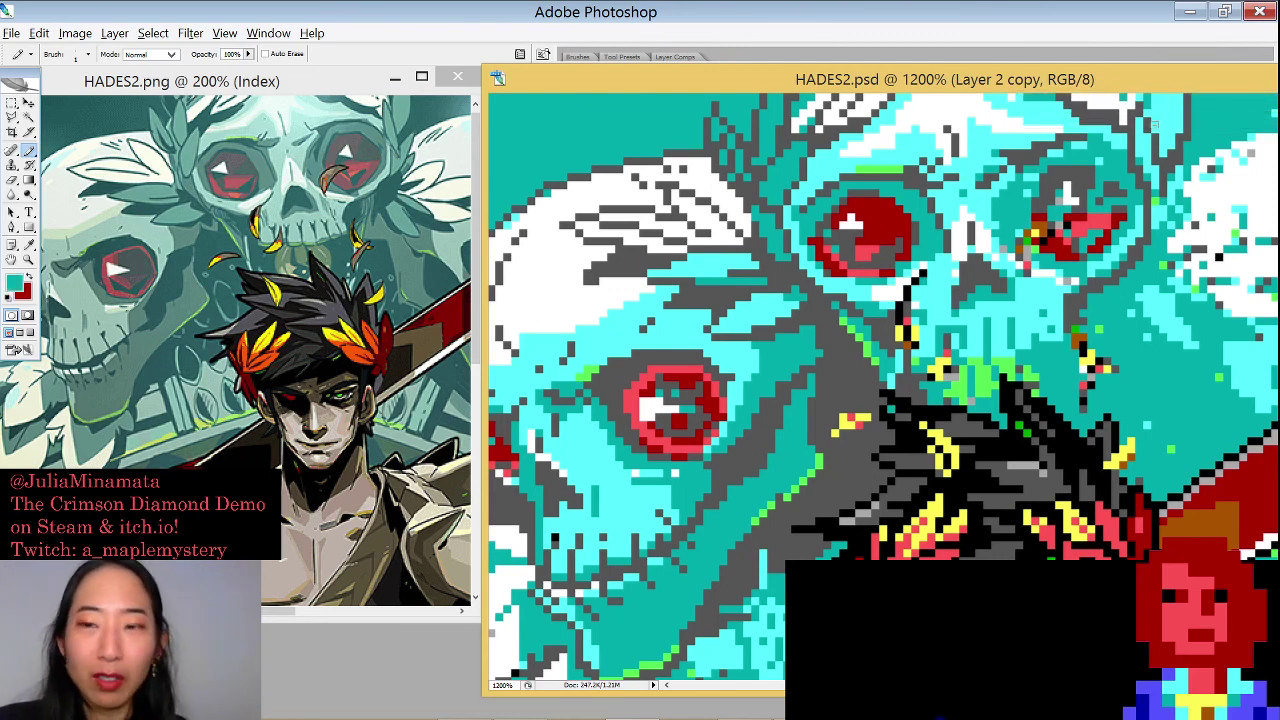
key("e")
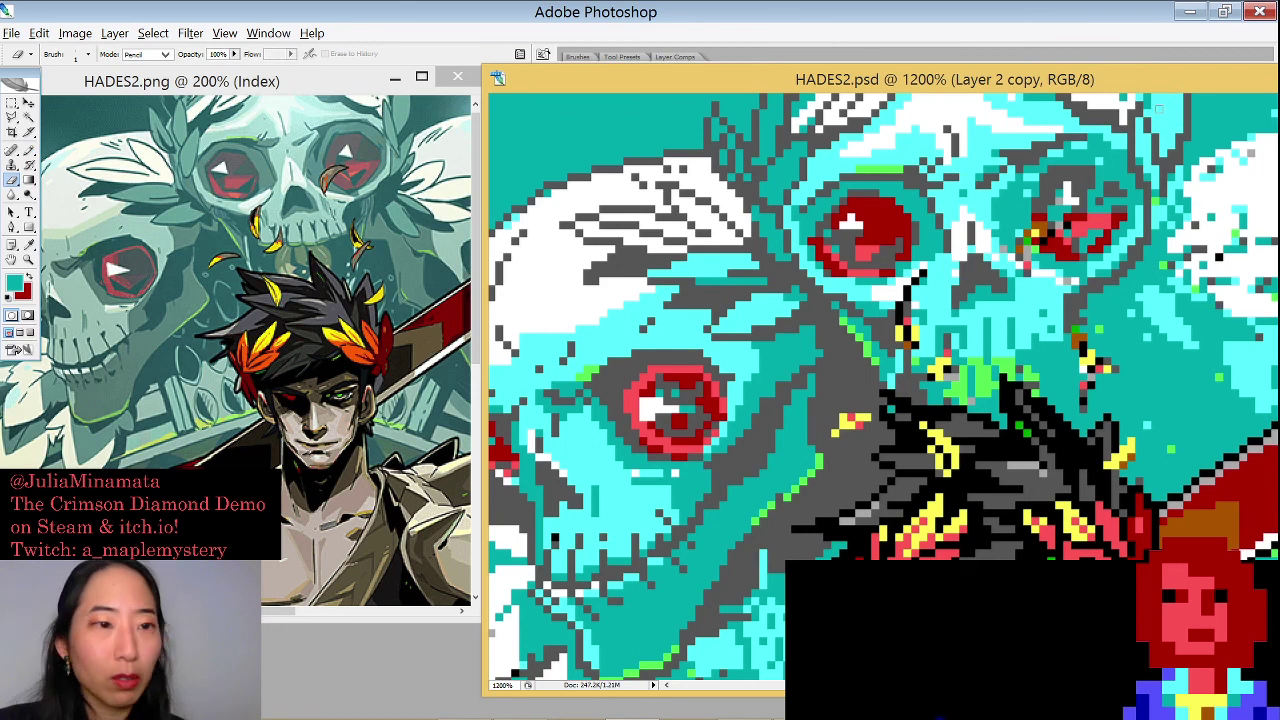
key("b")
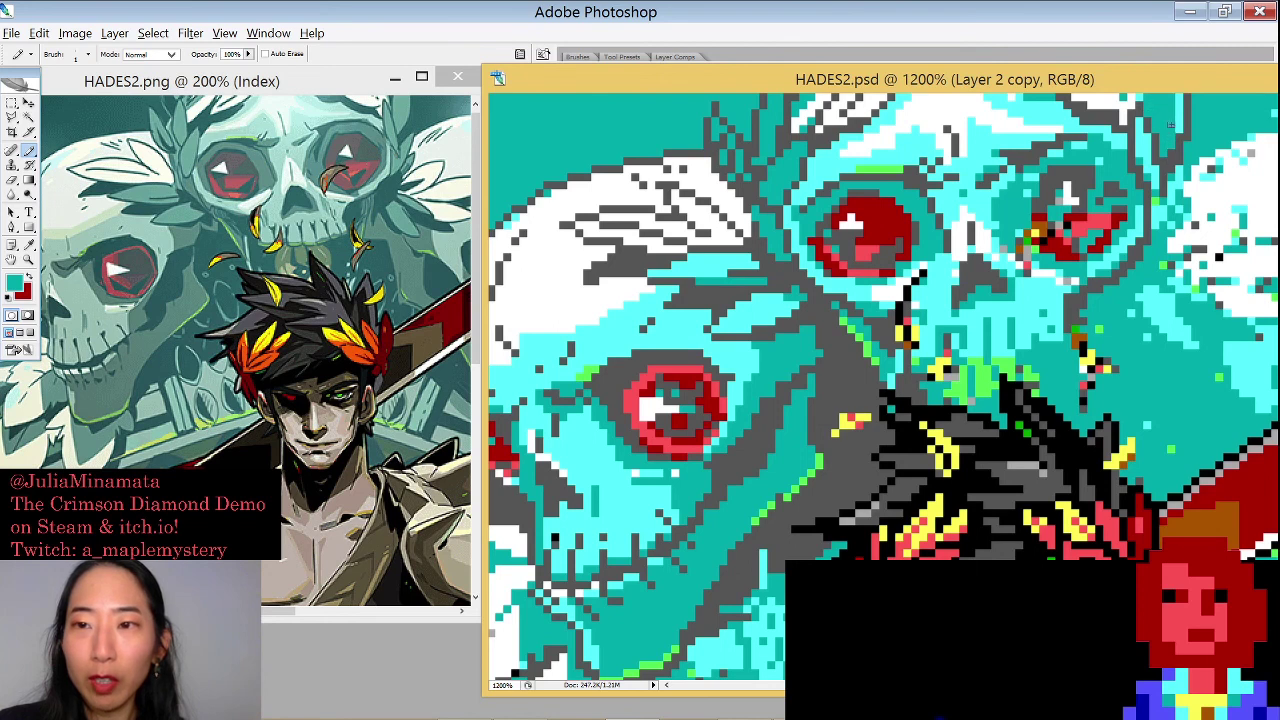
left_click(1185, 134, "alt")
left_click(1200, 123, "alt")
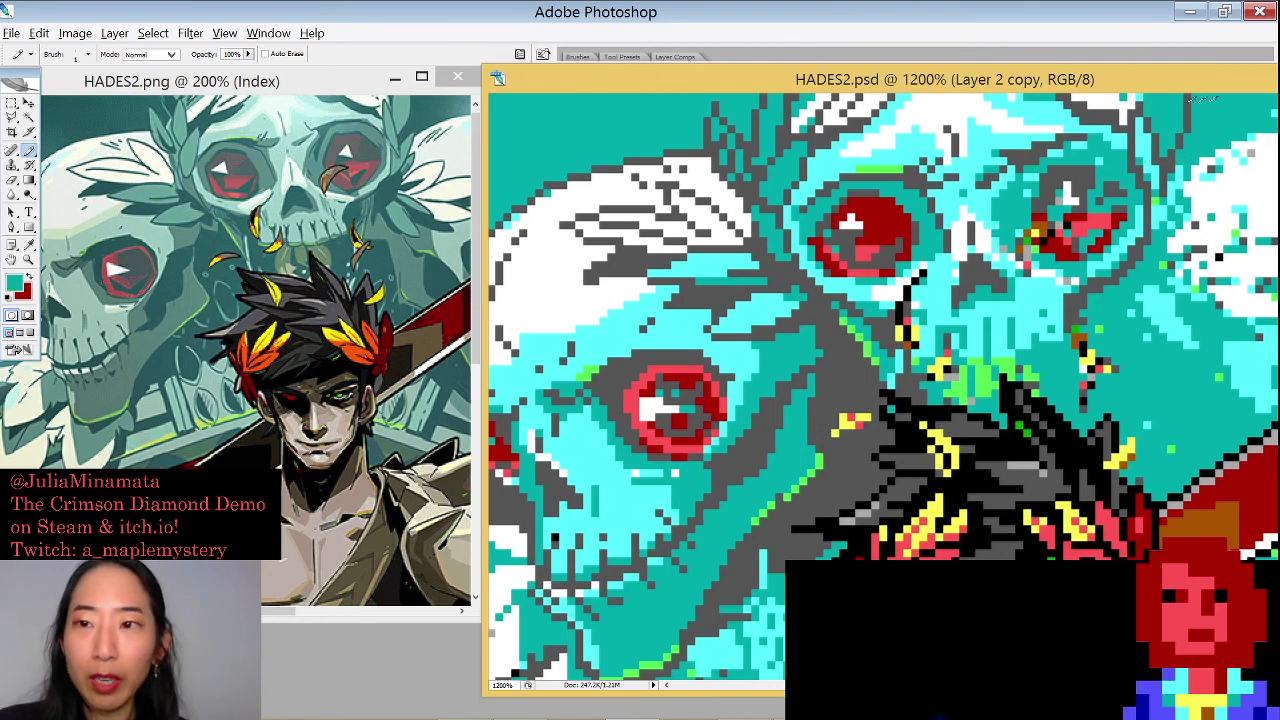
left_click(1190, 100, "alt")
left_click_drag(1183, 84, 1165, 51)
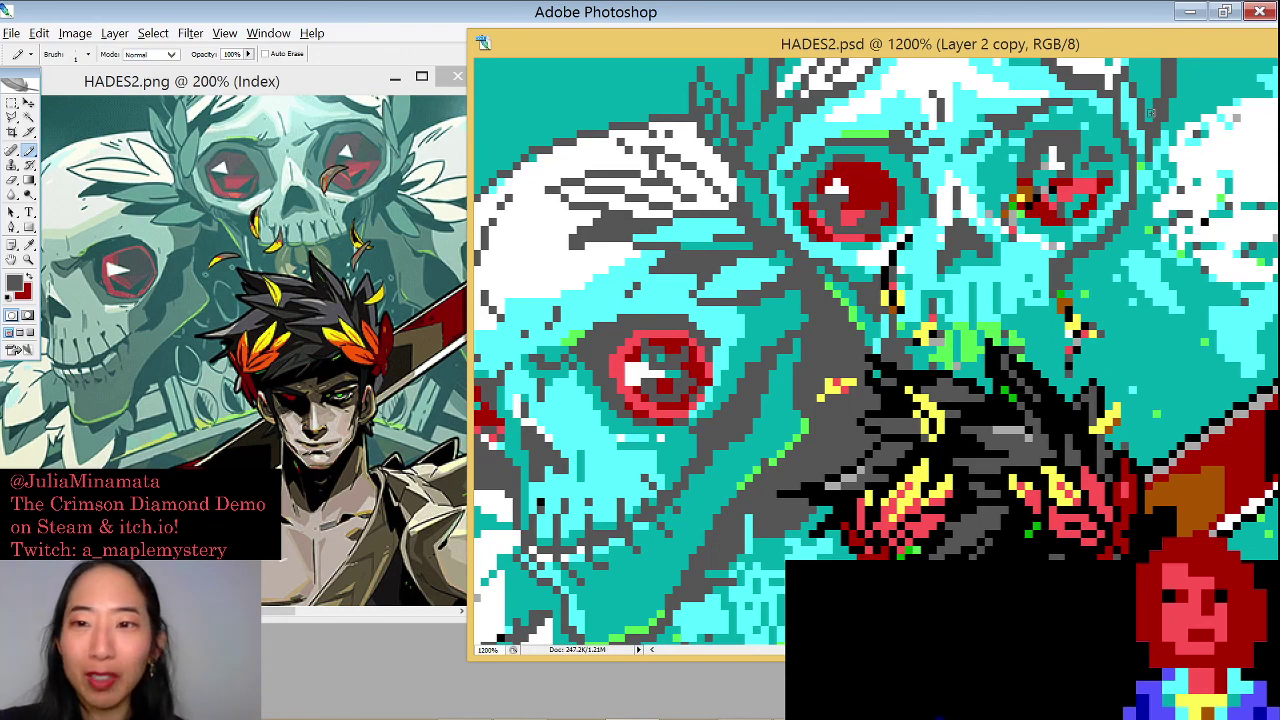
Redraw the central skull's right eye socket with teal shading and a dark gray rim and brow line
left_click(1060, 108, "alt")
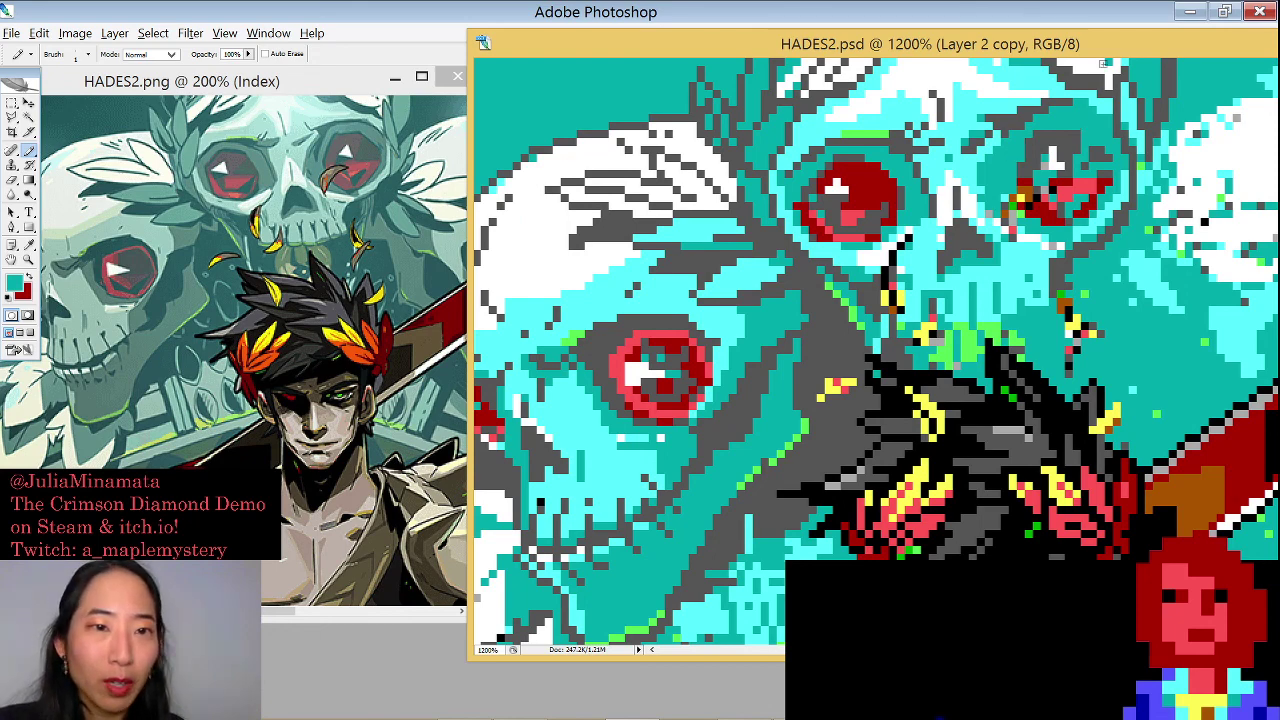
left_click(1043, 142, "alt")
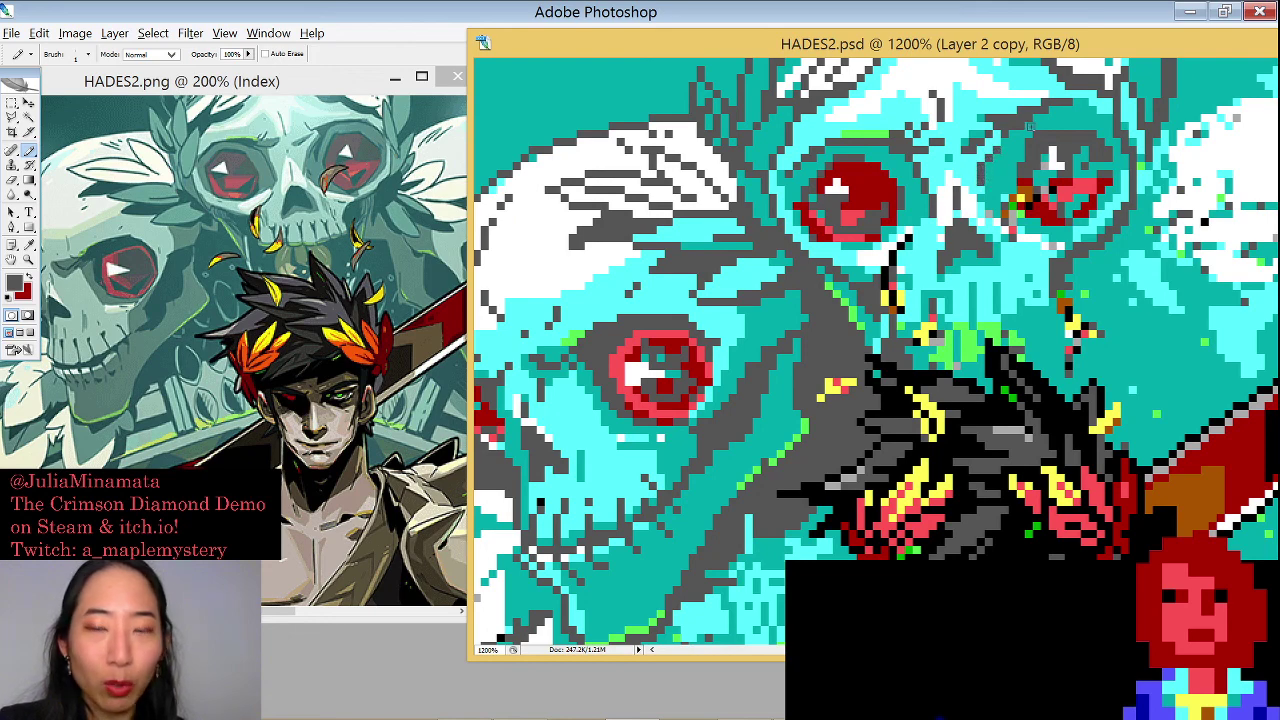
left_click(1005, 179, "alt")
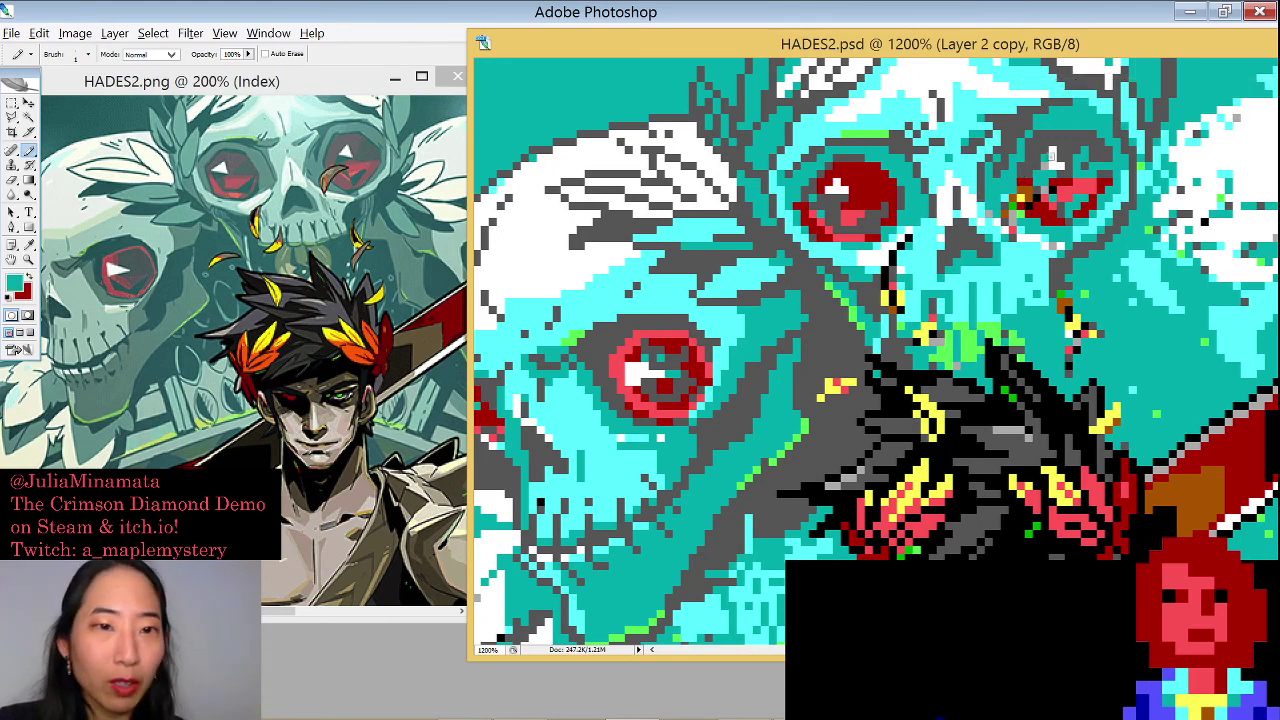
left_click(1108, 166, "alt")
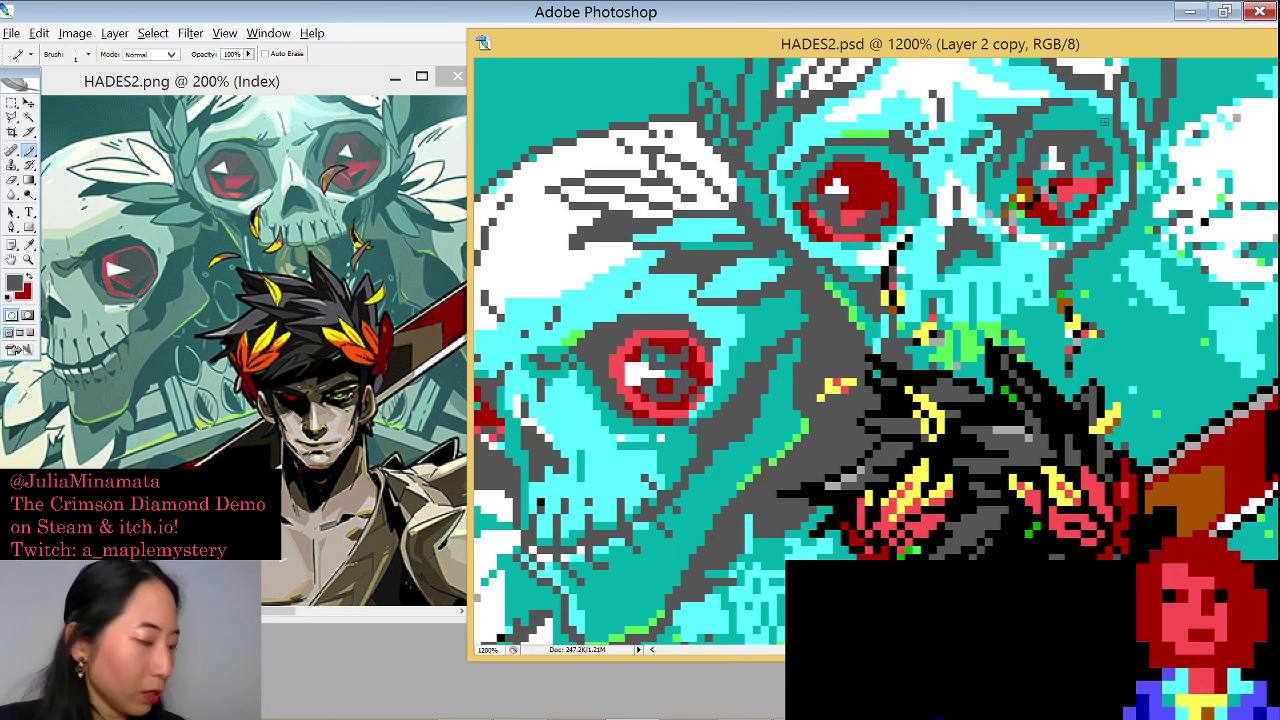
key("v")
key("b")
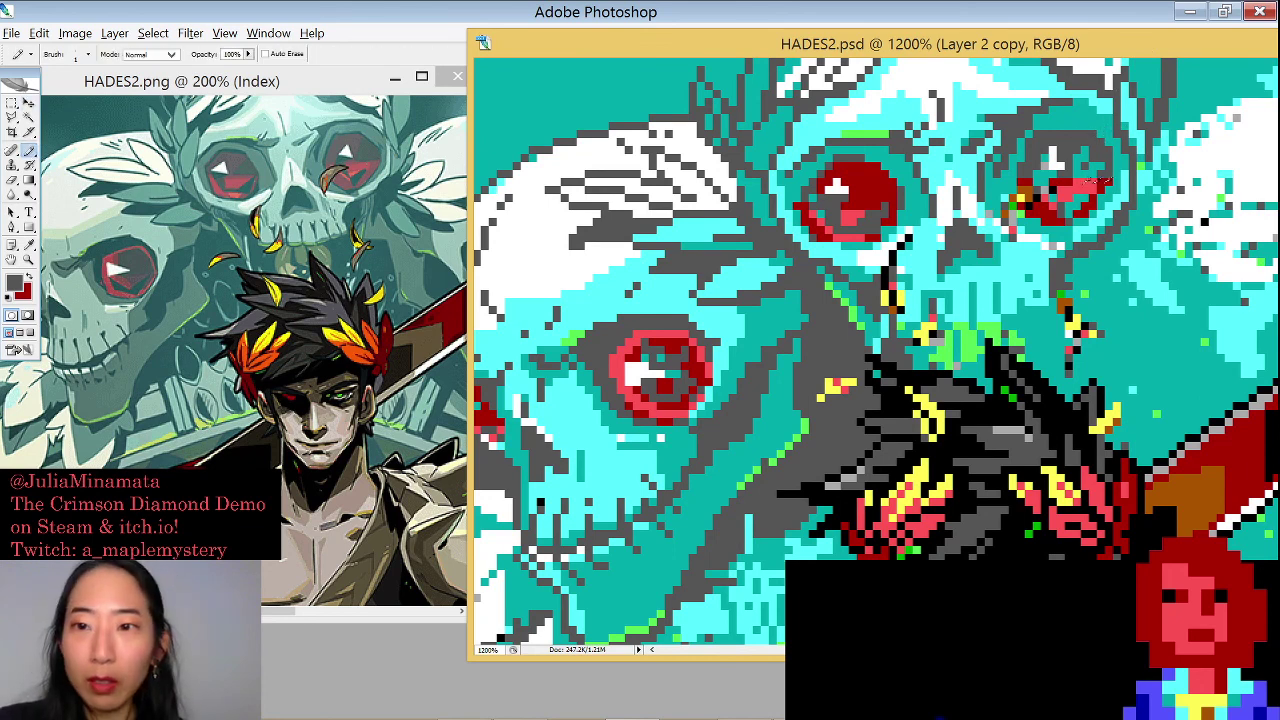
Reshape the white highlight in the central skull's right eye and fill the iris around it with dark red
left_click(1080, 177, "alt")
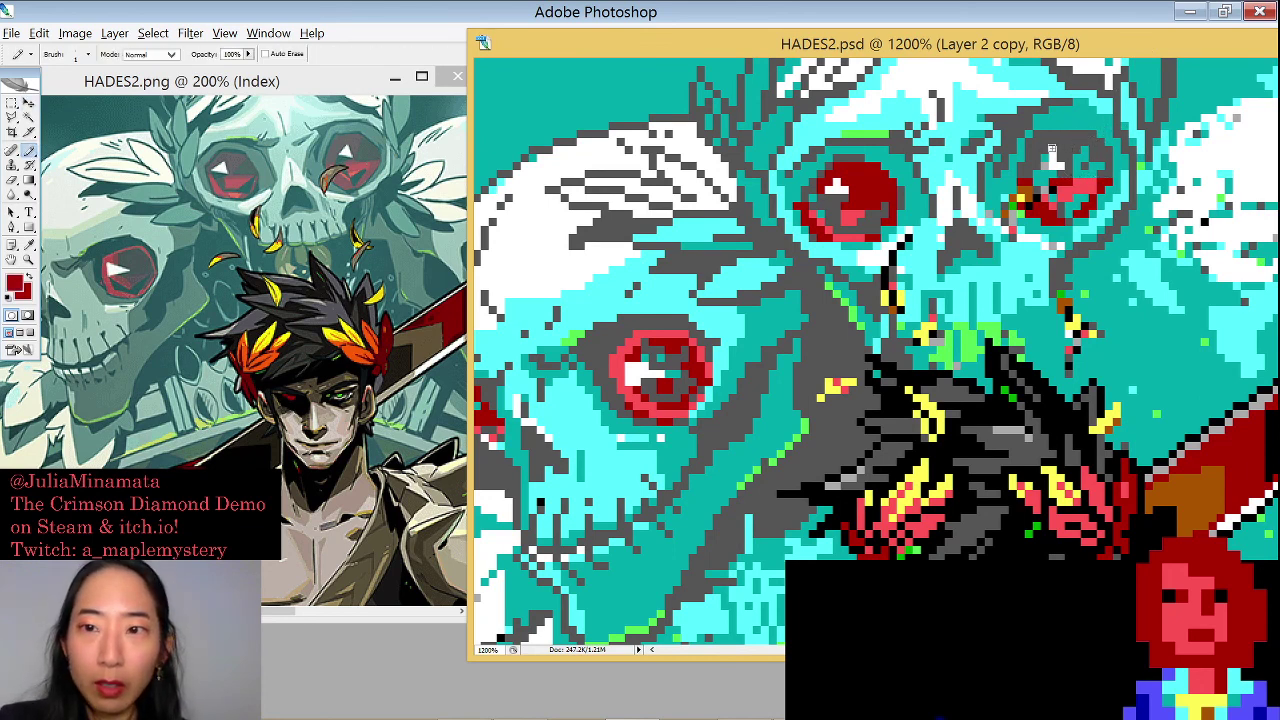
left_click(1046, 164)
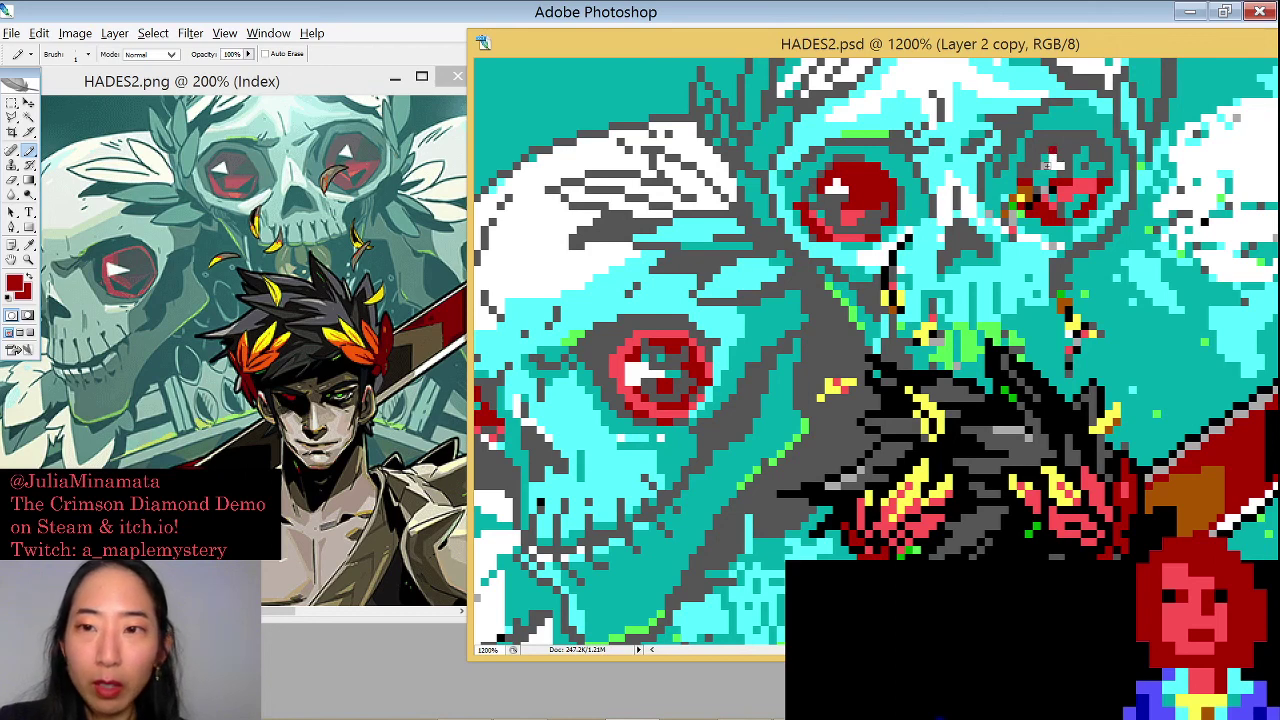
key("x")
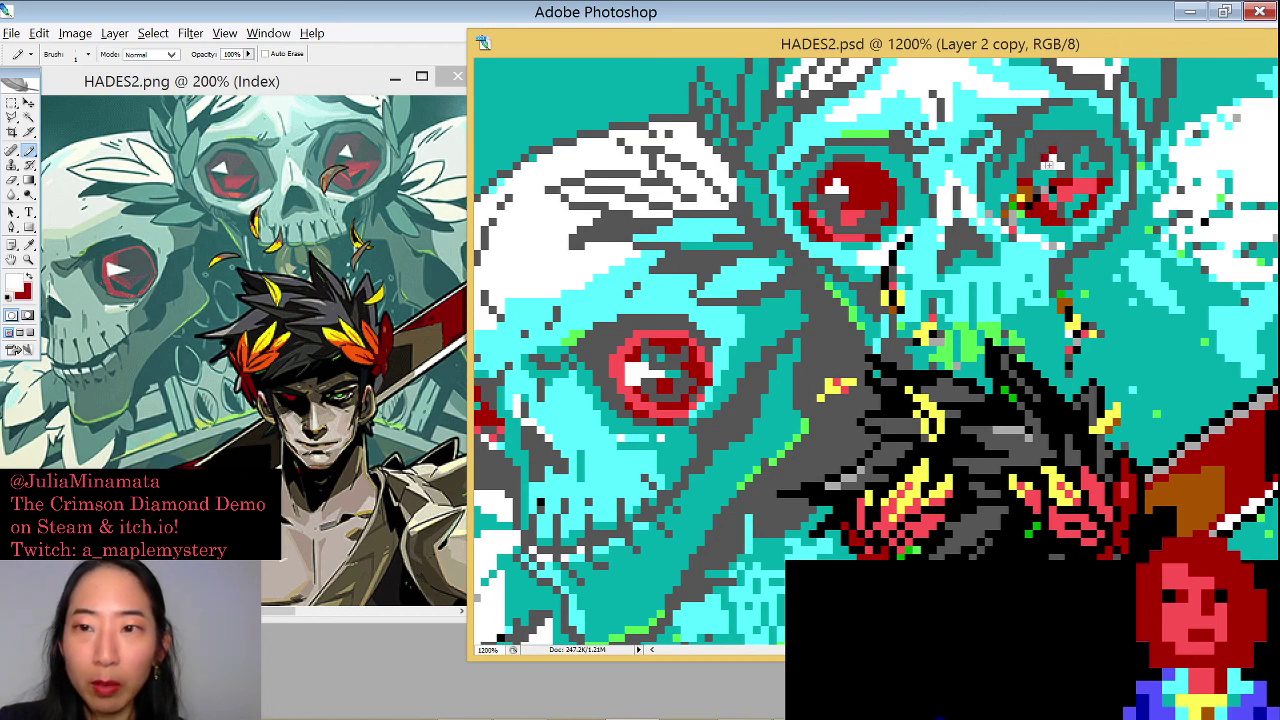
key("x")
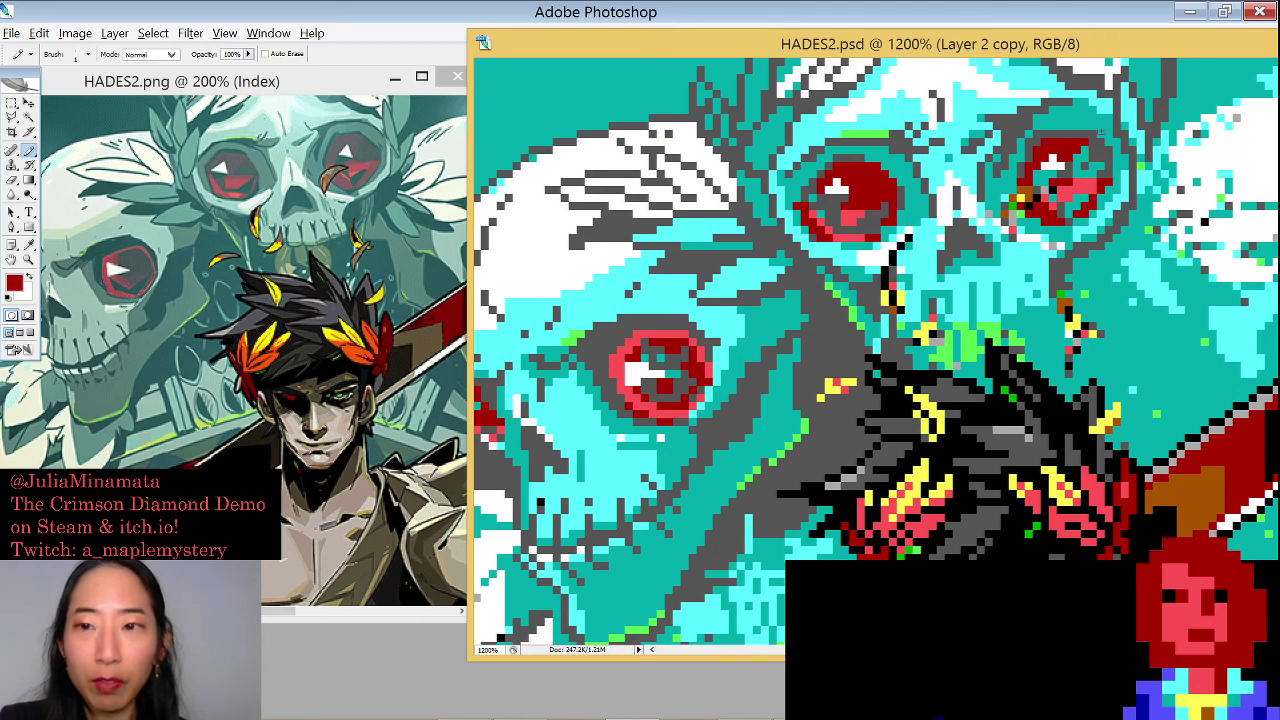
Replace the teal patches in the central skull's right iris with dark red, adding dark gray shading below the highlight
left_click(1106, 117, "alt")
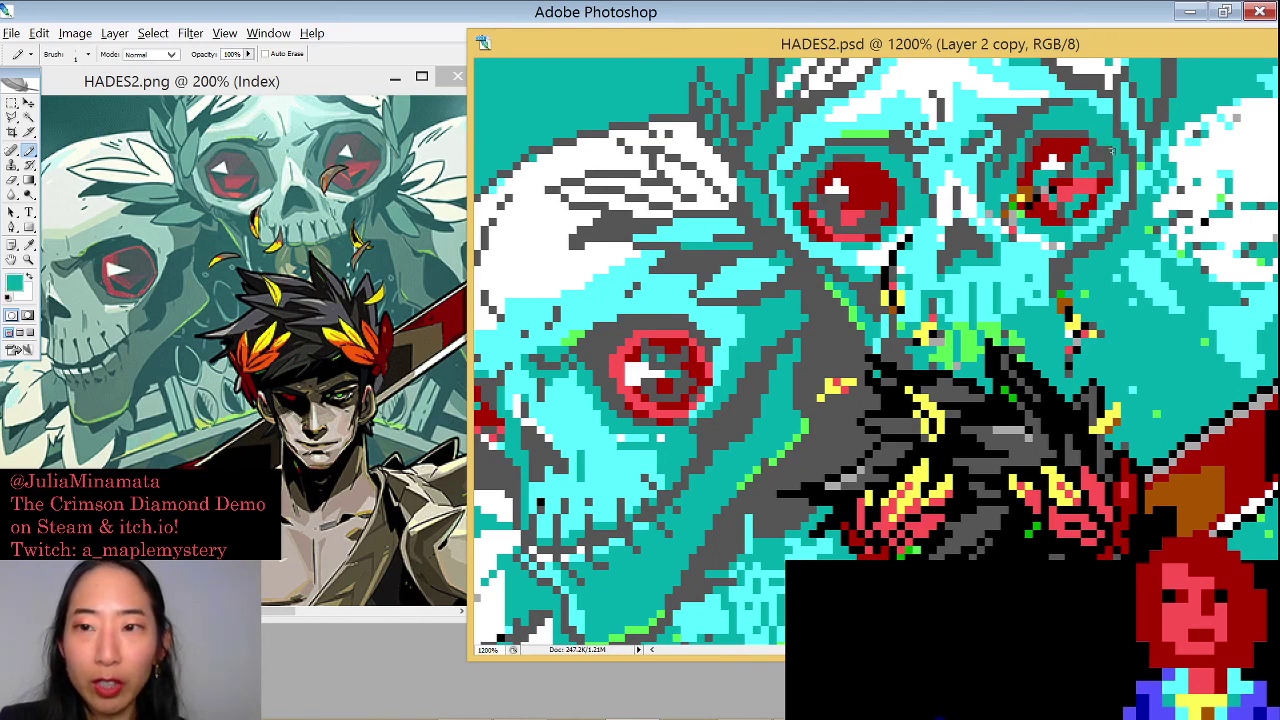
left_click(1091, 156, "alt")
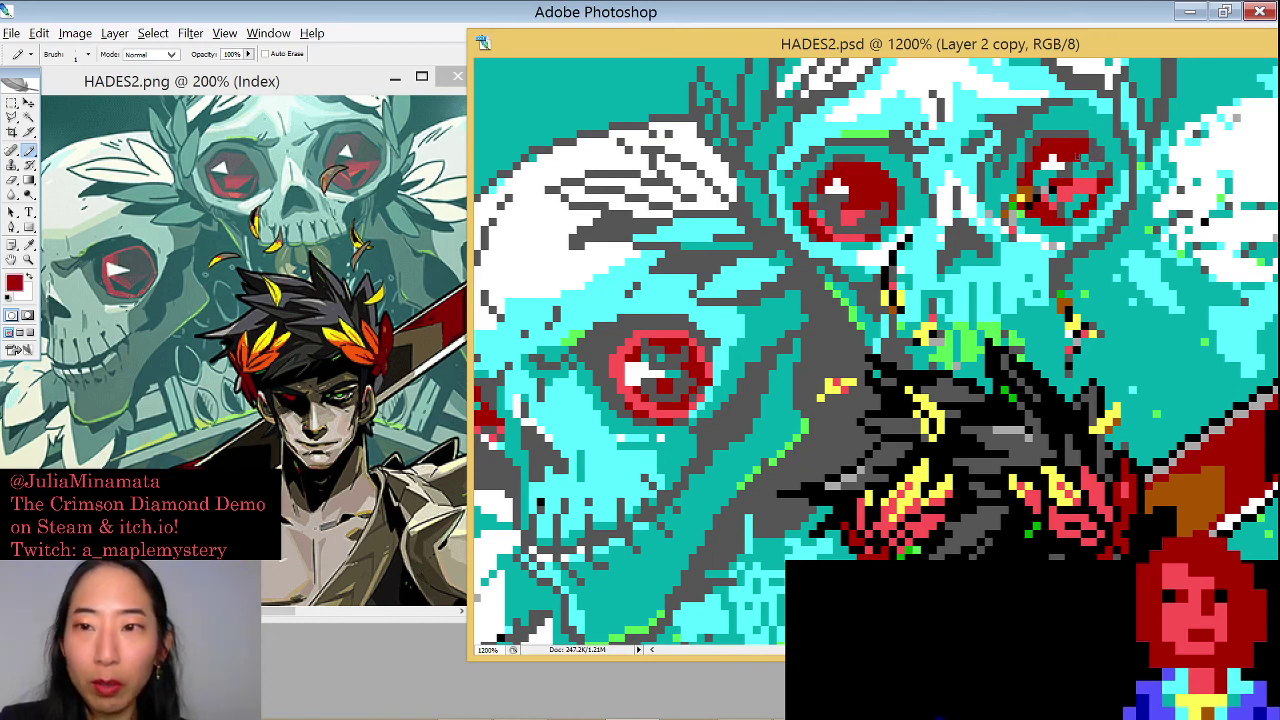
left_click(1068, 170, "alt")
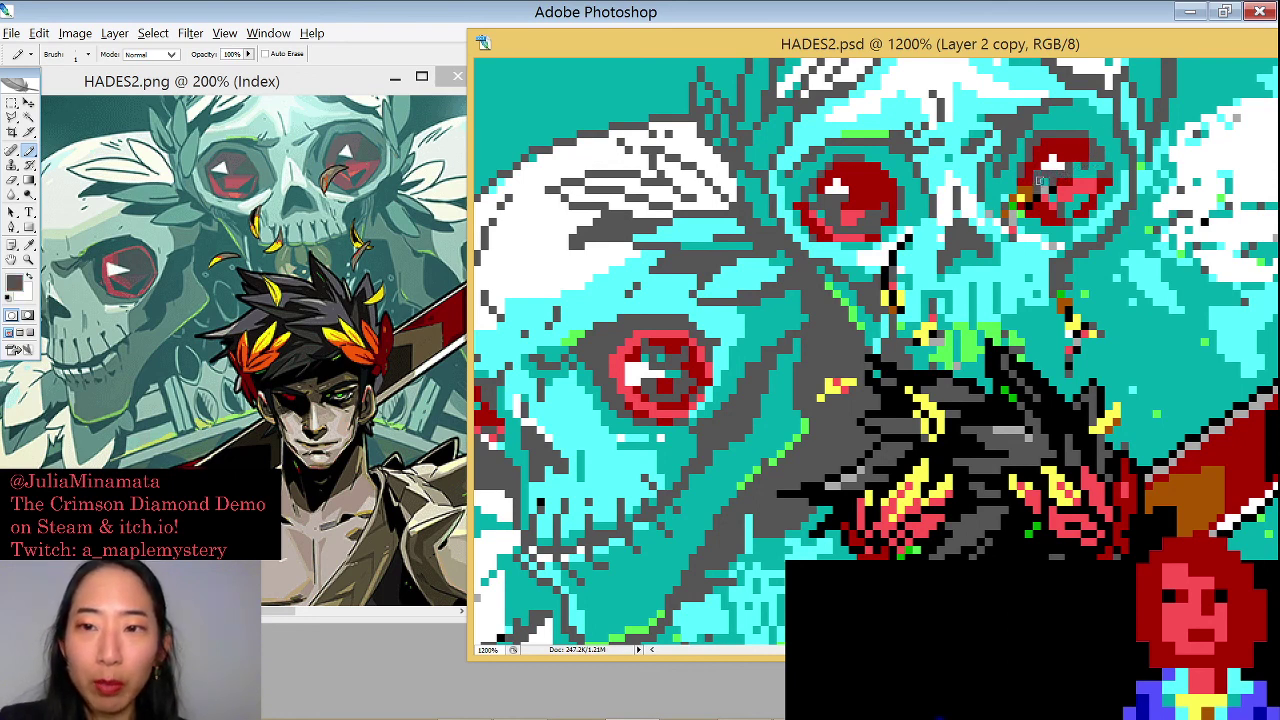
left_click(1063, 184, "alt")
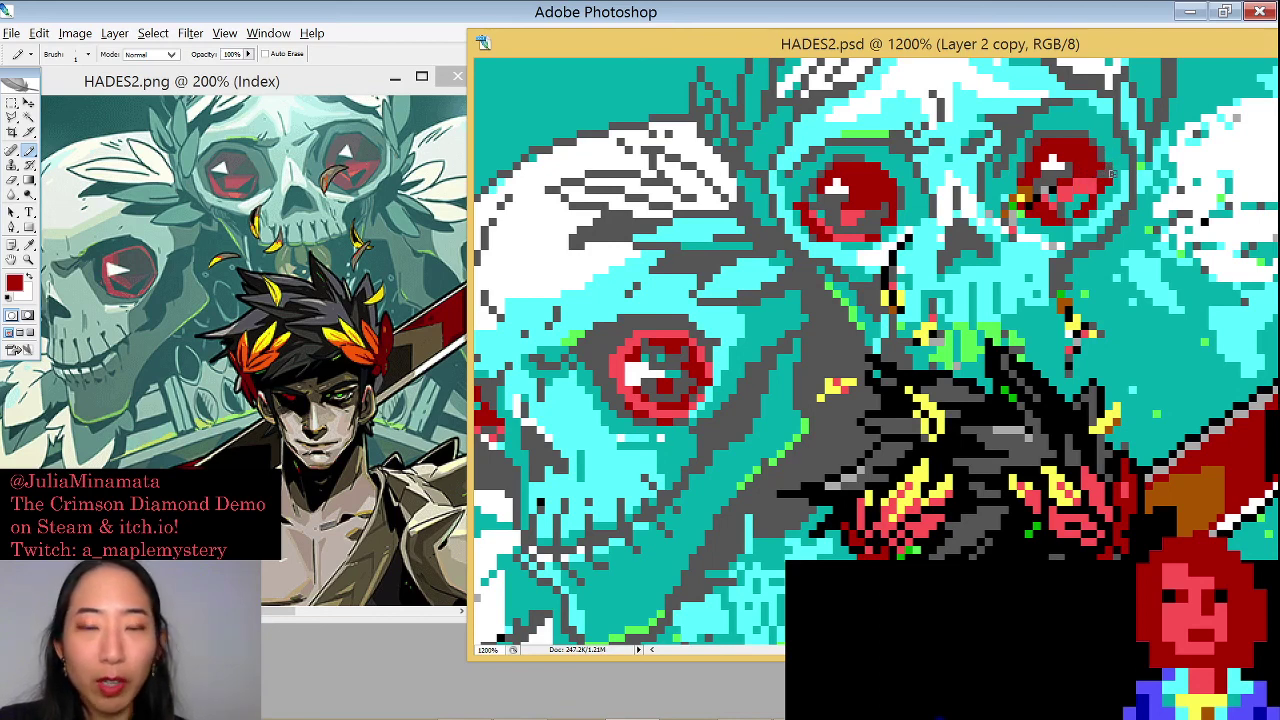
Shade the outer side of the central skull's right iris in dark gray and darken its bright red area with dark red
left_click(1106, 172, "alt")
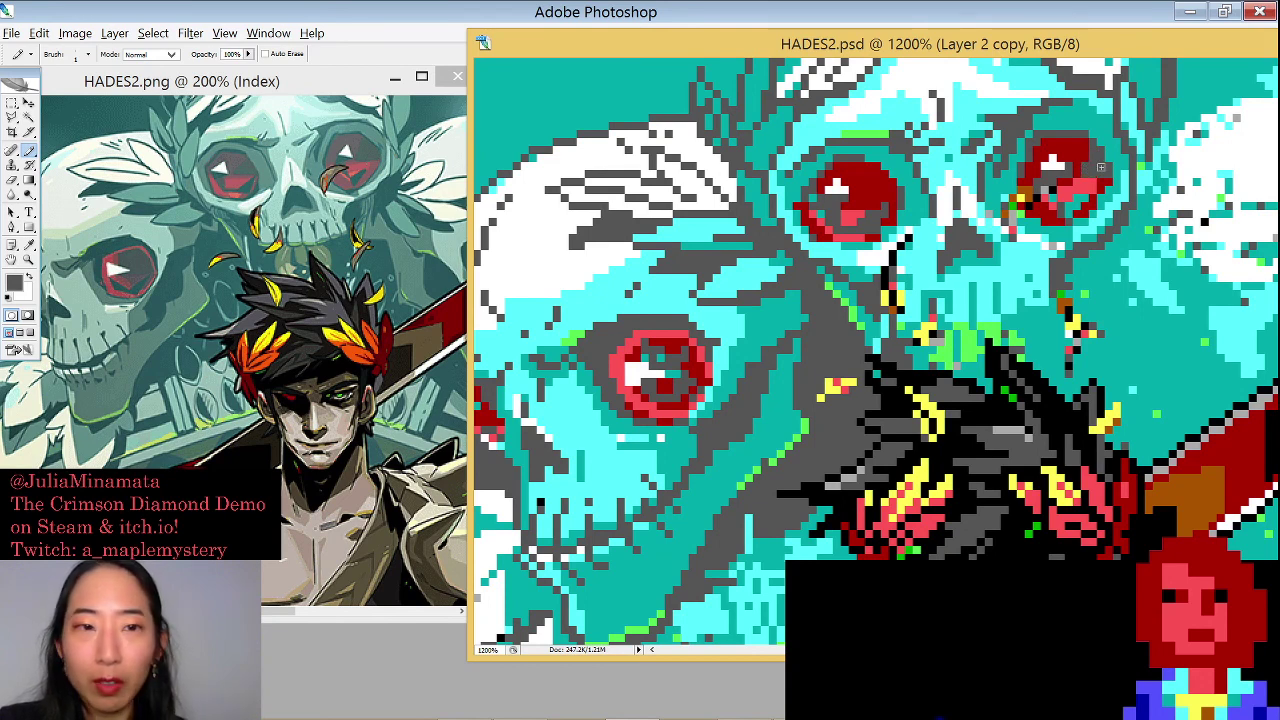
left_click(1090, 182, "alt")
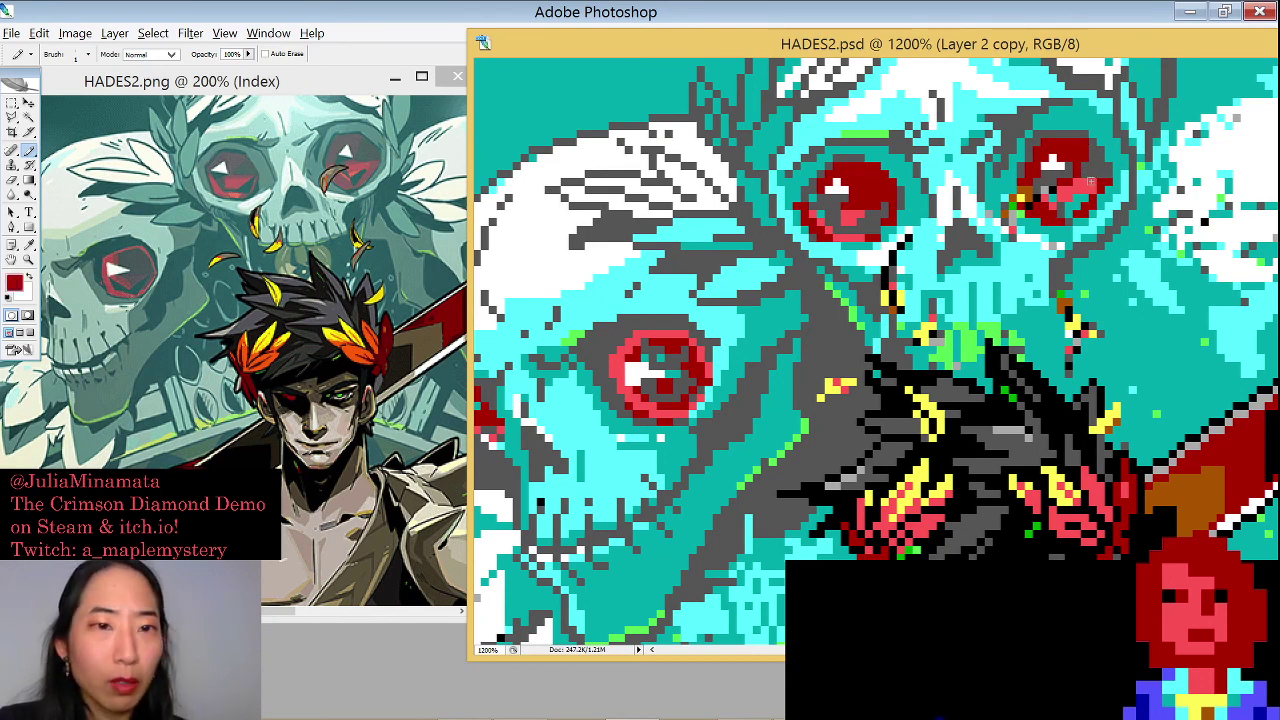
left_click_drag(1078, 181, 1098, 185)
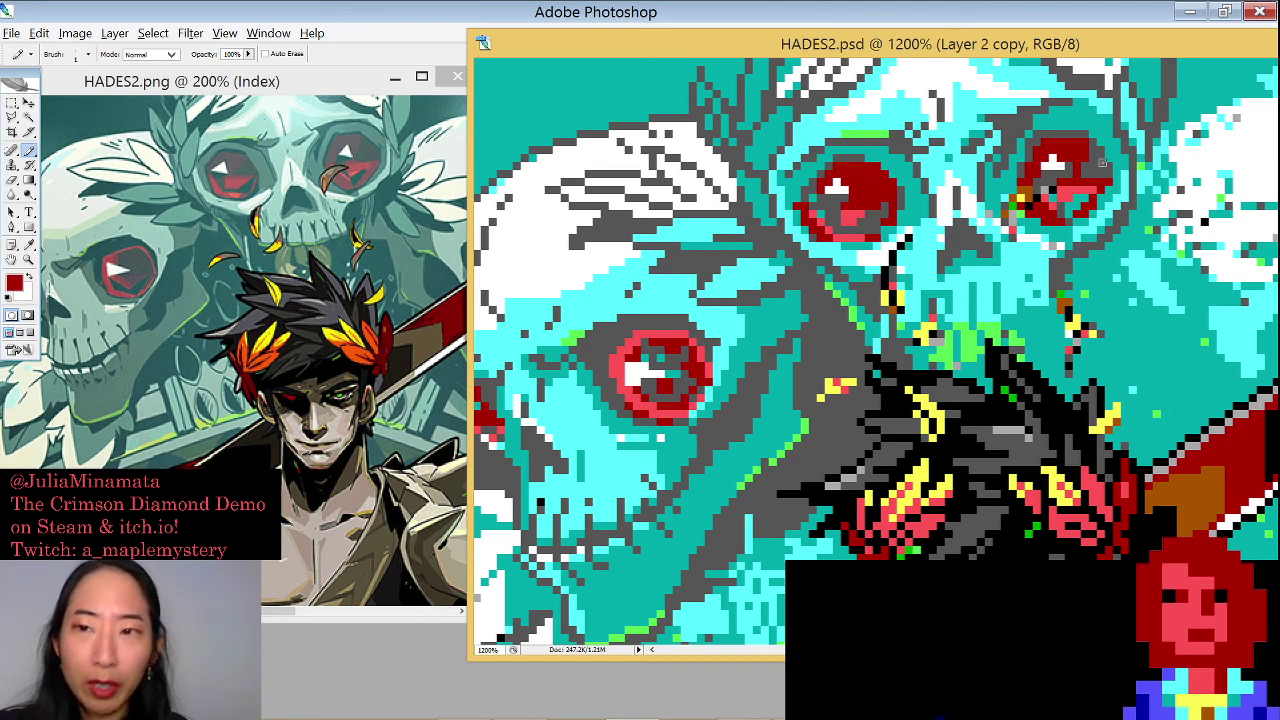
Touch up the rim and shading of the central skull's right eye socket with dark gray, teal and light cyan
left_click(1078, 93, "alt")
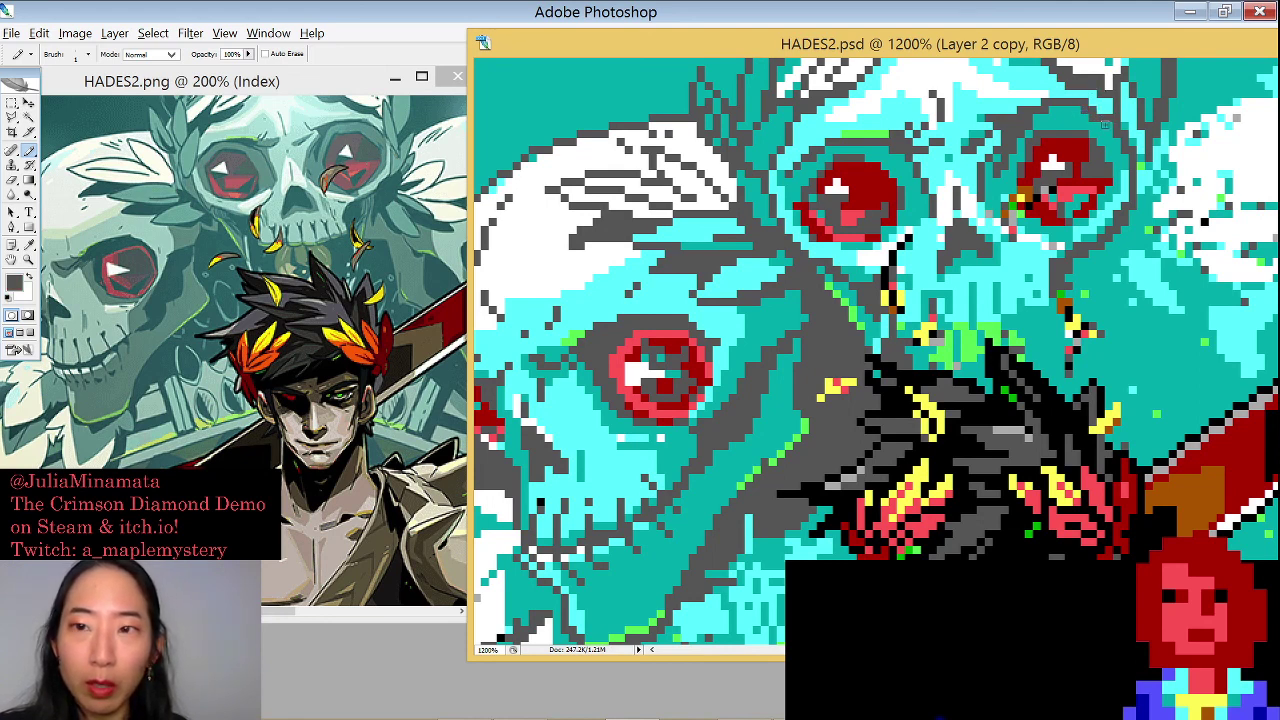
left_click(1106, 125, "alt")
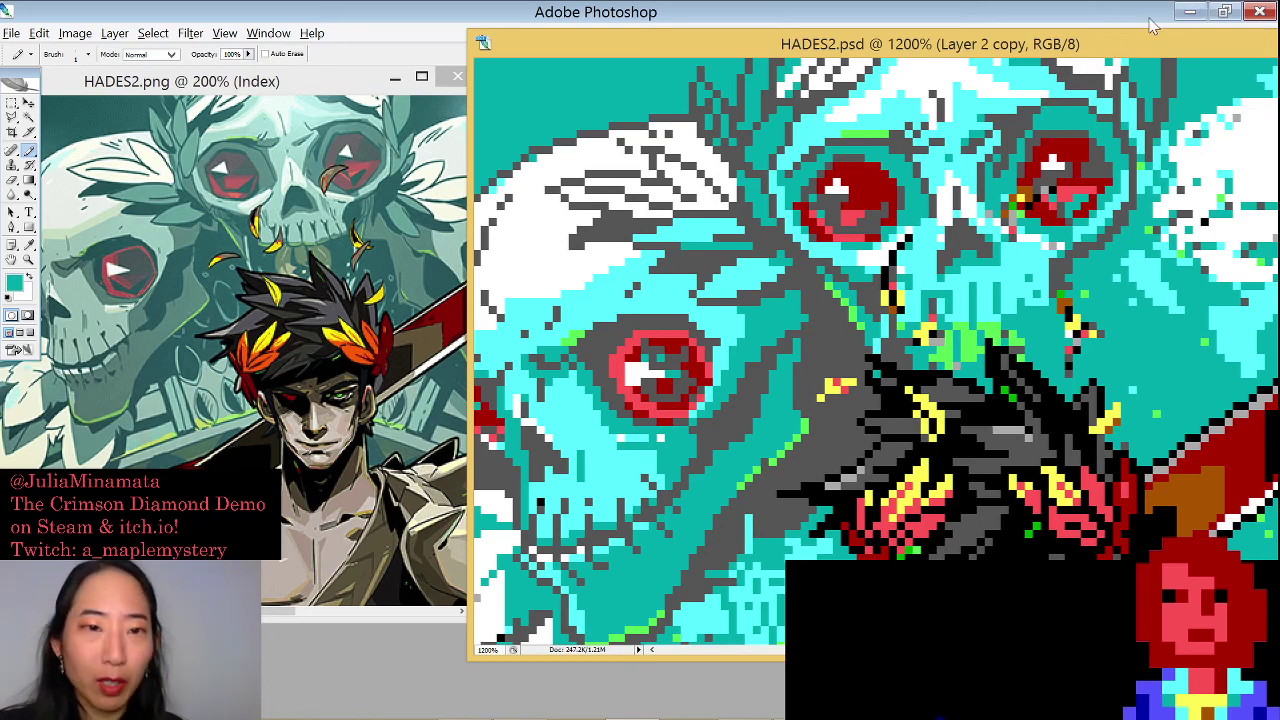
left_click(1135, 175, "alt")
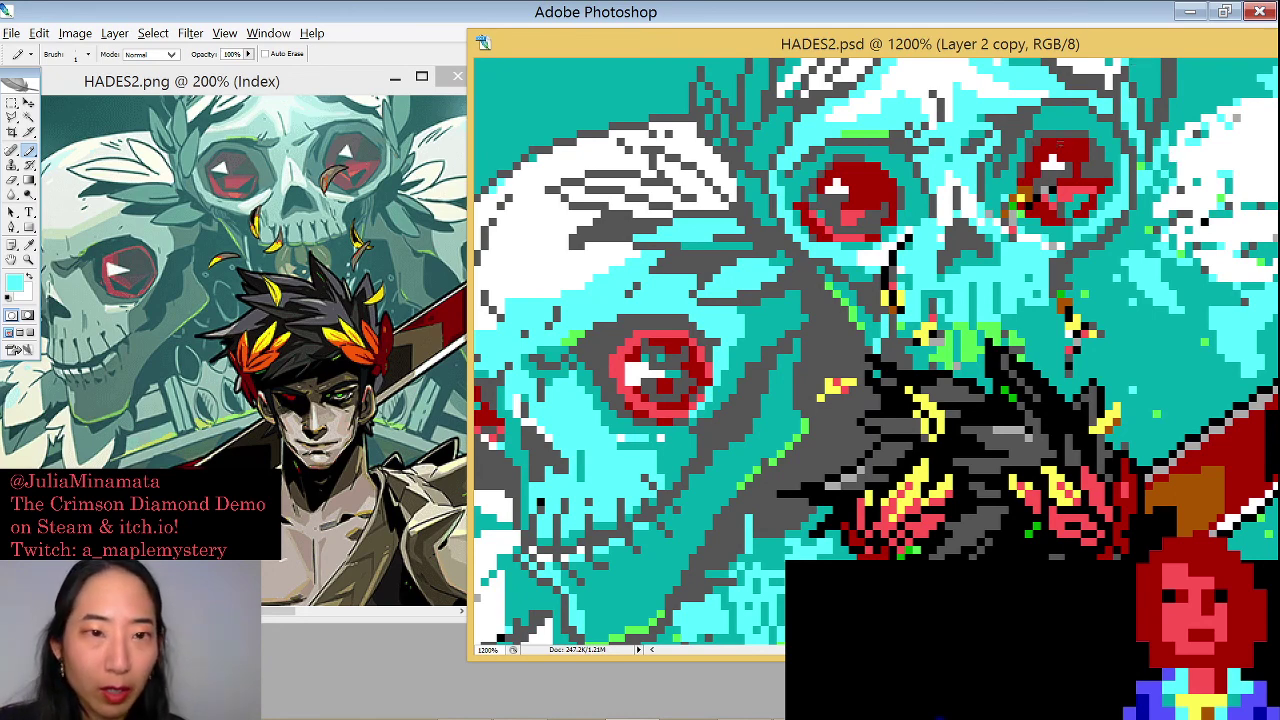
Refine the outer and lower edges of the central skull's right iris with dark red and dark gray
left_click(1058, 148, "alt")
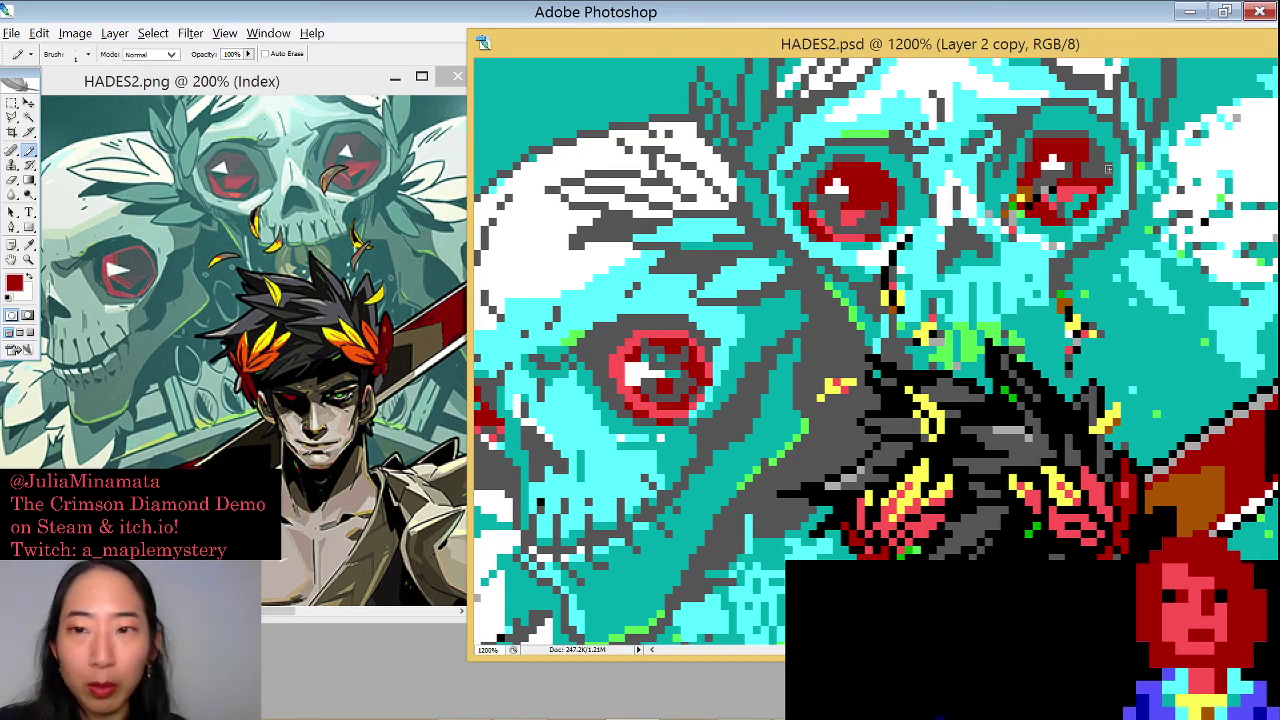
left_click(1108, 155, "alt")
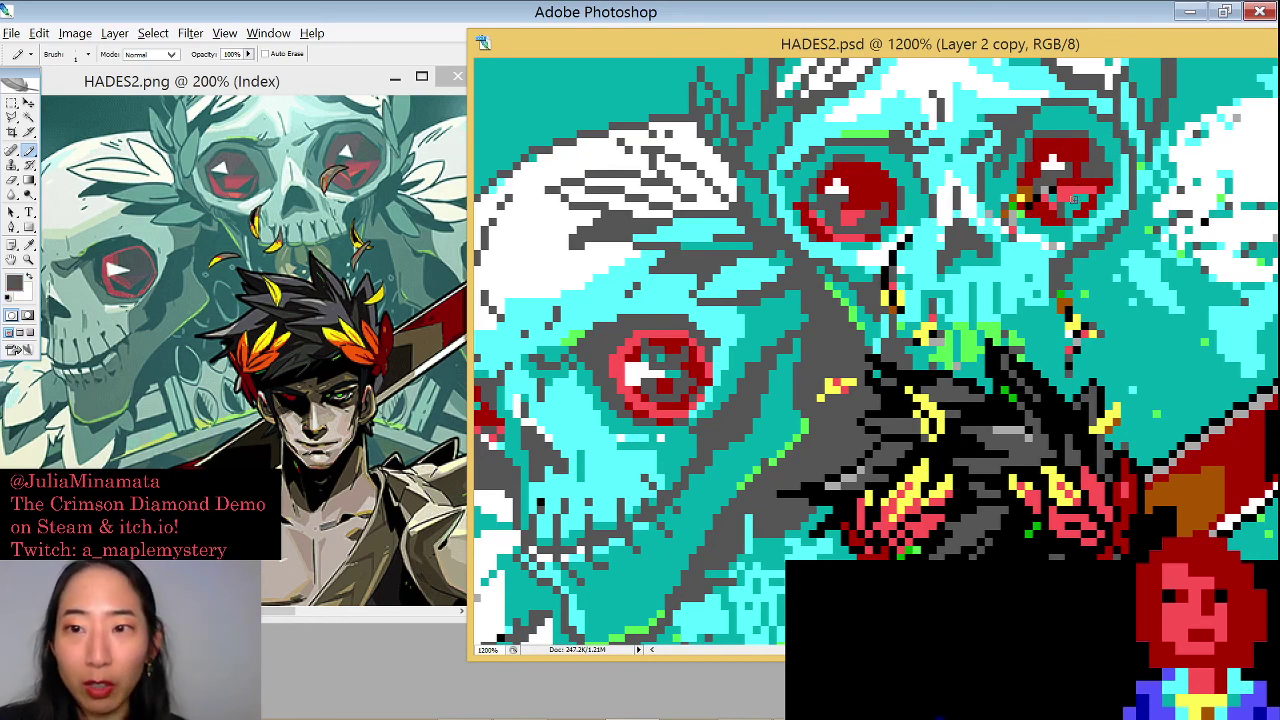
left_click(1062, 218, "alt")
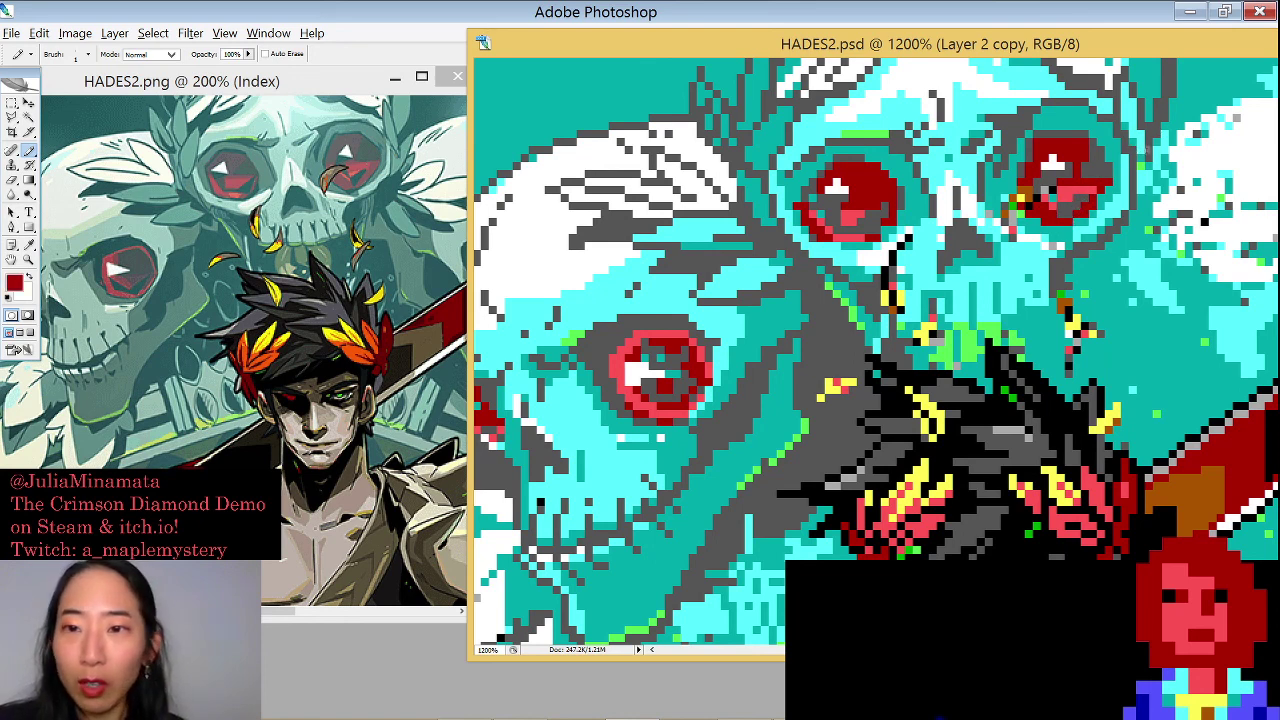
left_click(1116, 150, "alt")
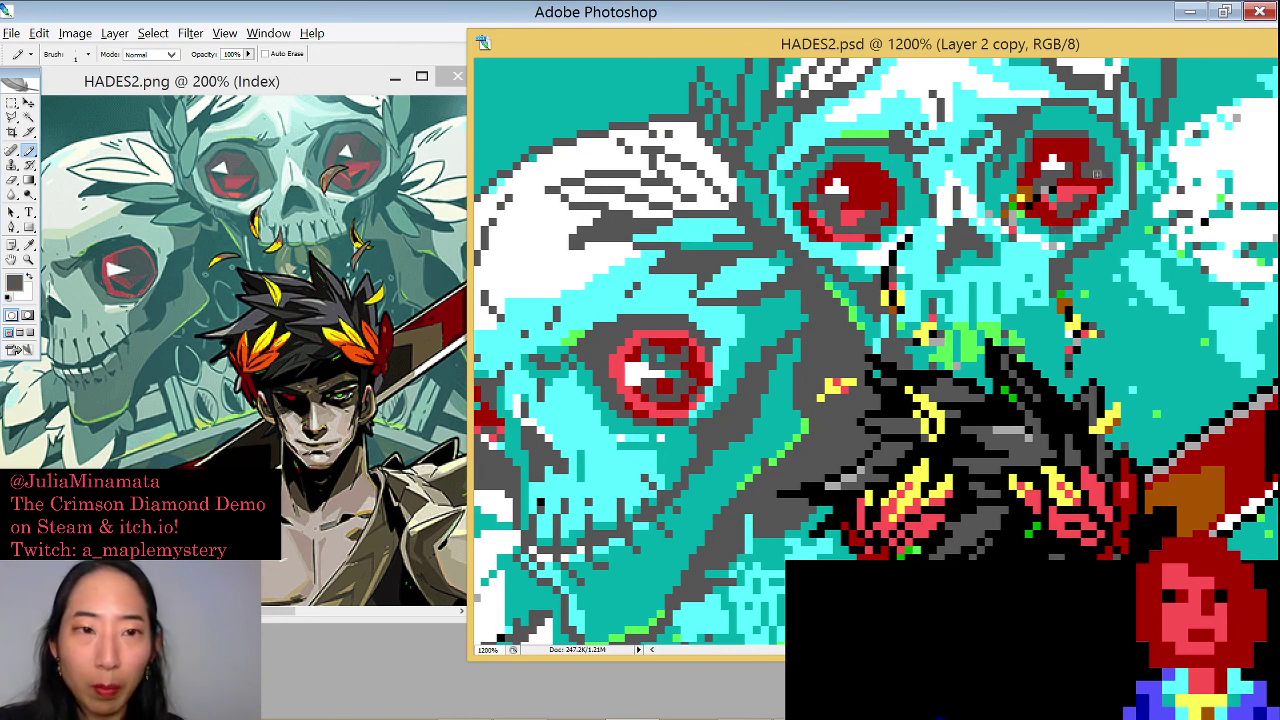
left_click(1049, 214, "alt")
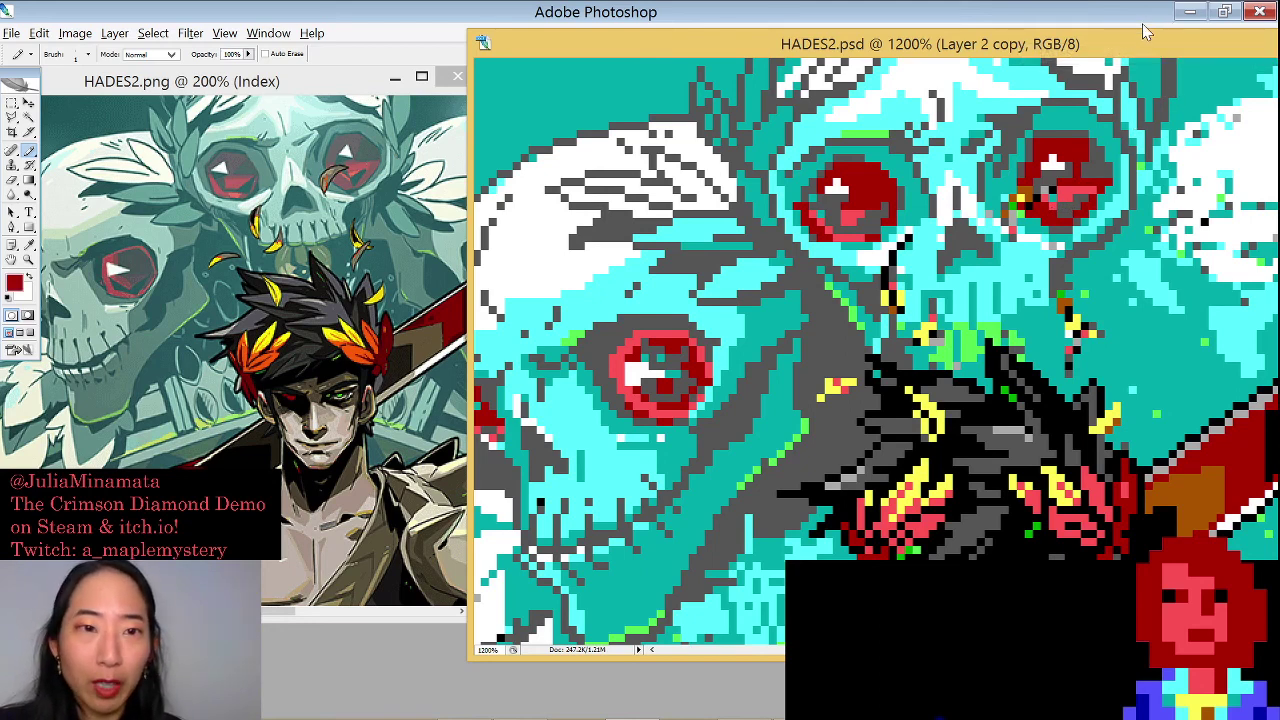
Cover stray leaf pixels beside the central skull's right eye with cyan and teal, and reshape the iris's bright red facet against dark gray
left_click(1122, 99, "alt")
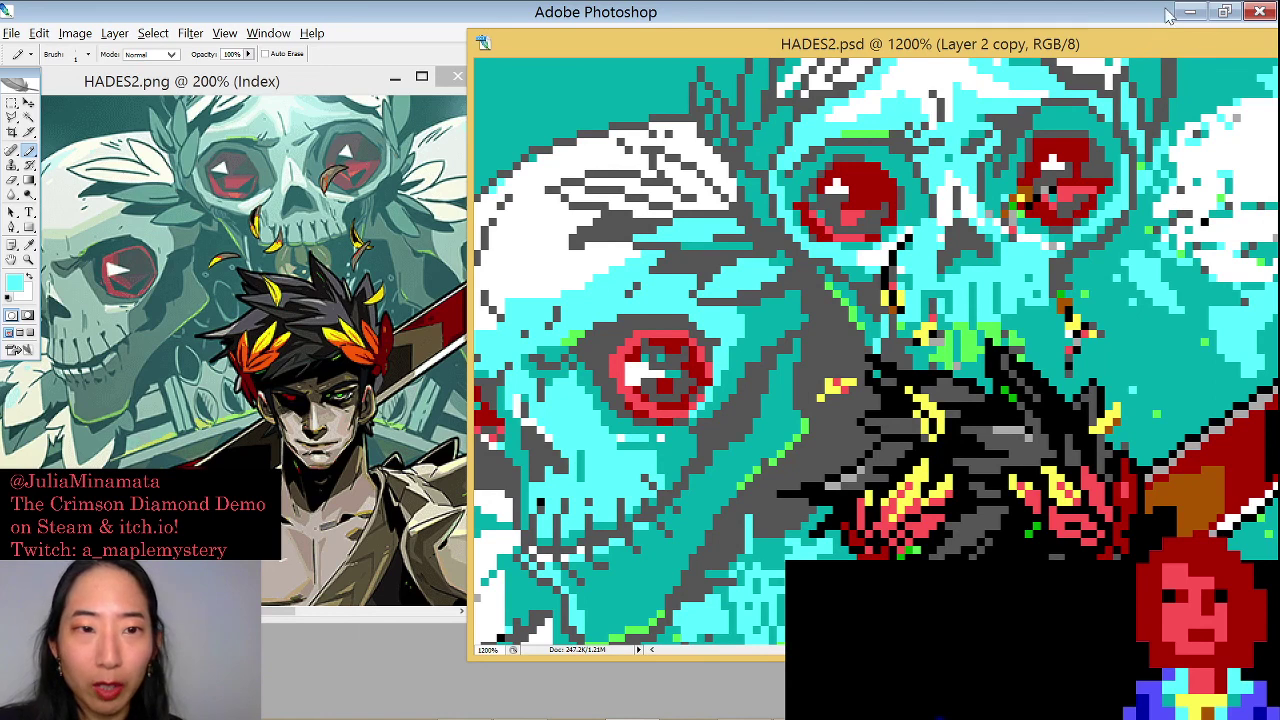
left_click(1010, 186, "alt")
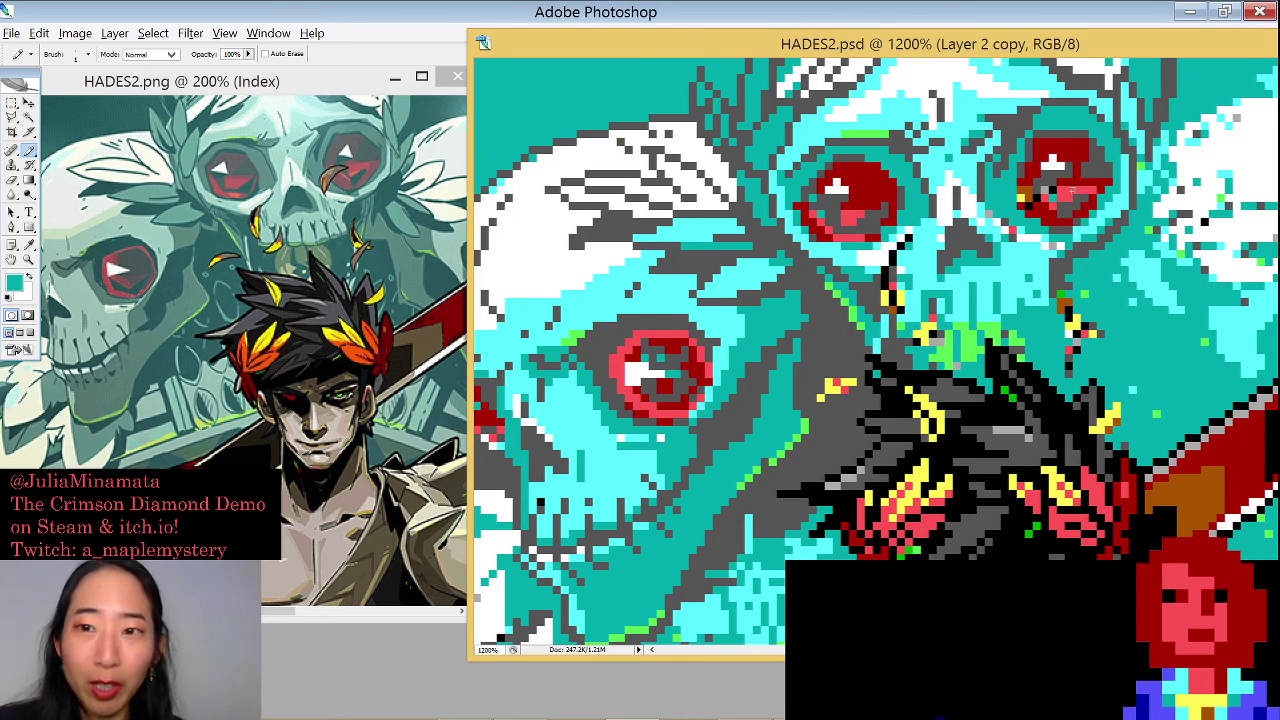
left_click(1082, 184, "alt")
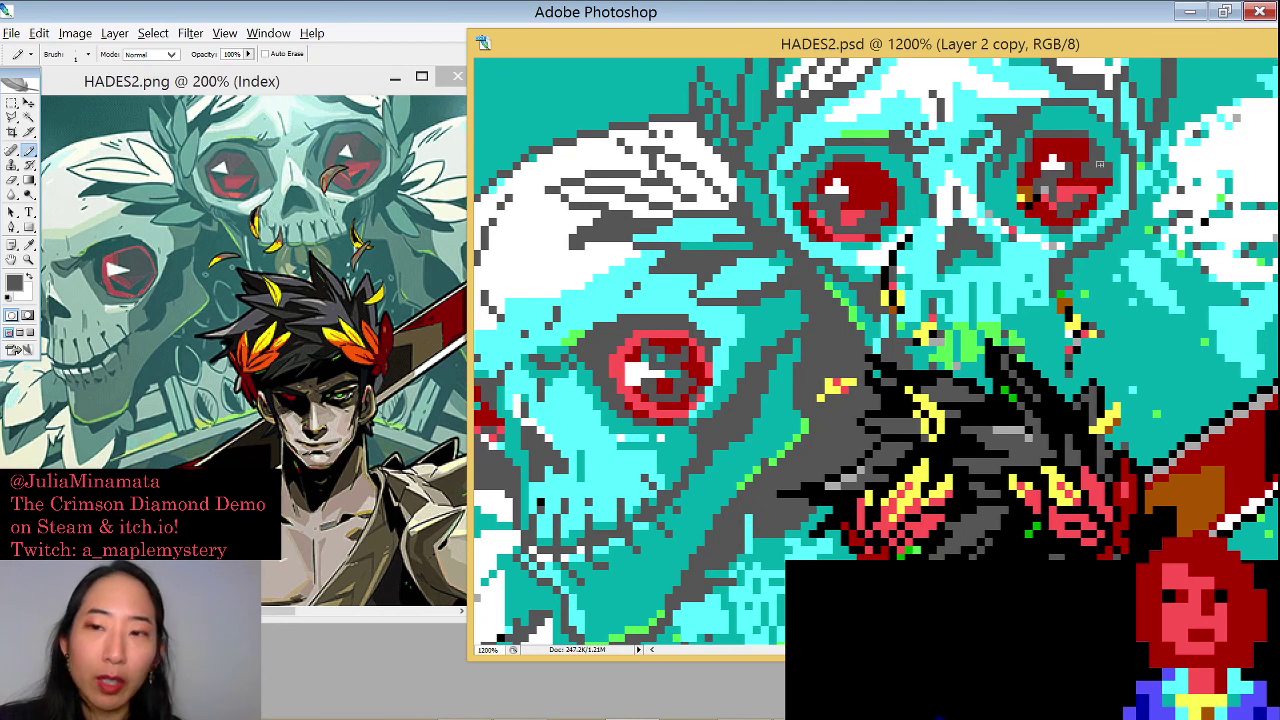
left_click(1080, 190, "alt")
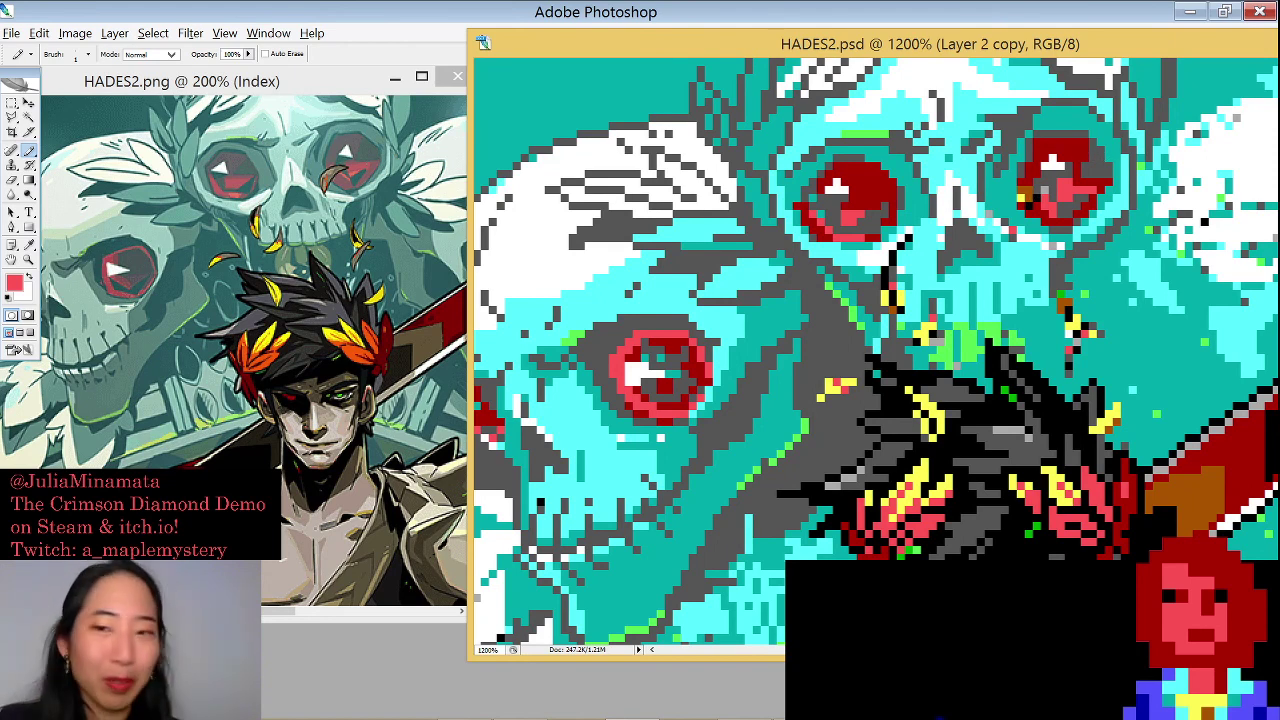
Redraw the leaf crossing the inner corner of the central skull's right eye in brown with a black shadow edge
key("d")
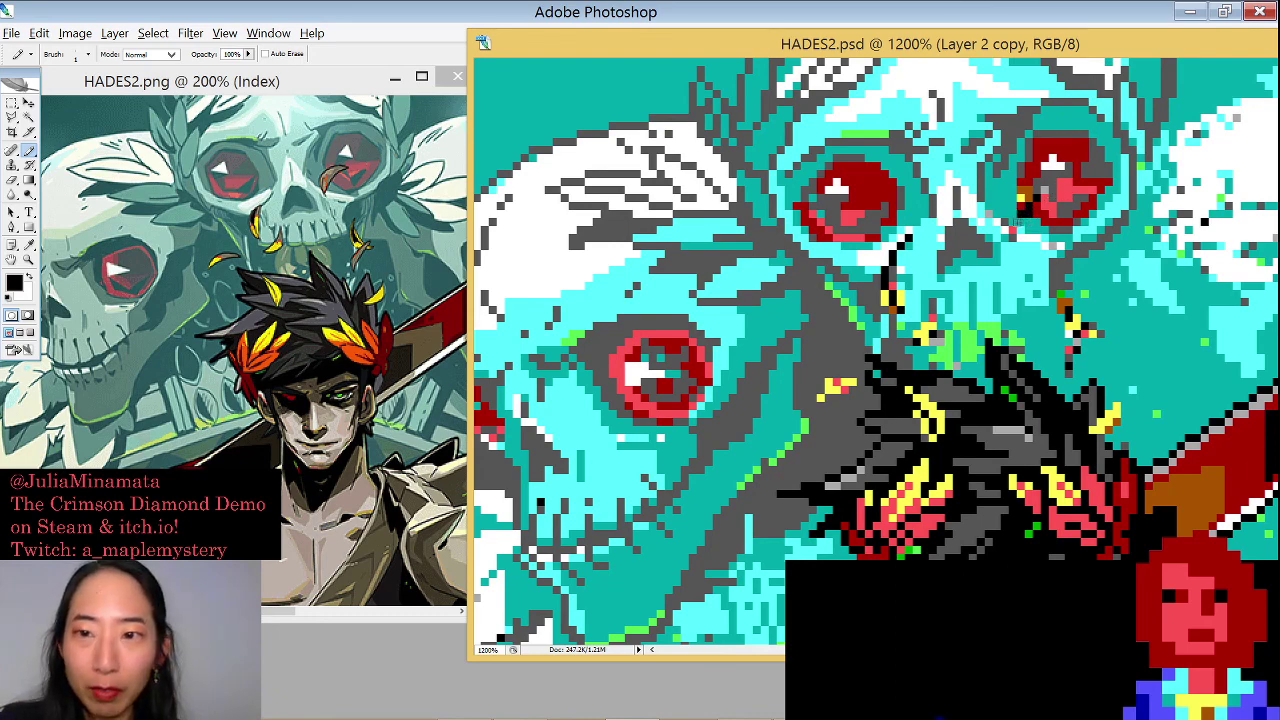
left_click(1020, 220)
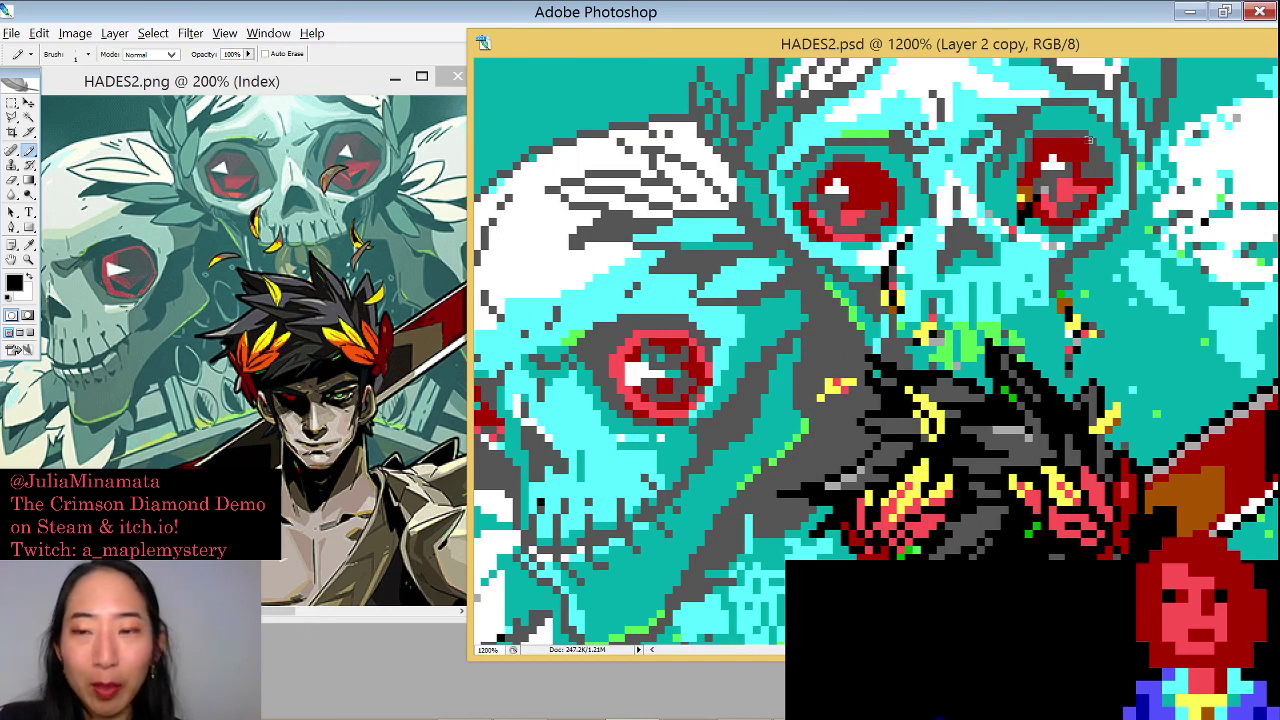
left_click(1050, 200, "alt")
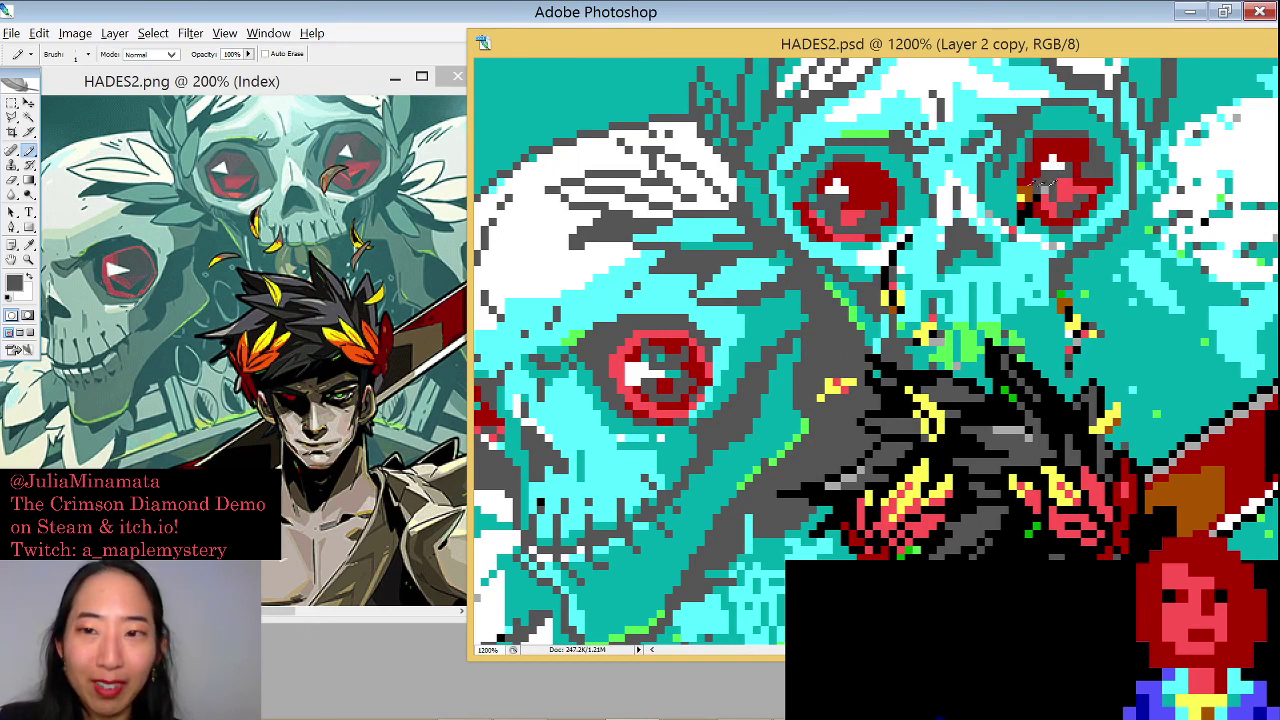
left_click(1024, 193, "alt")
left_click_drag(1017, 208, 1013, 221)
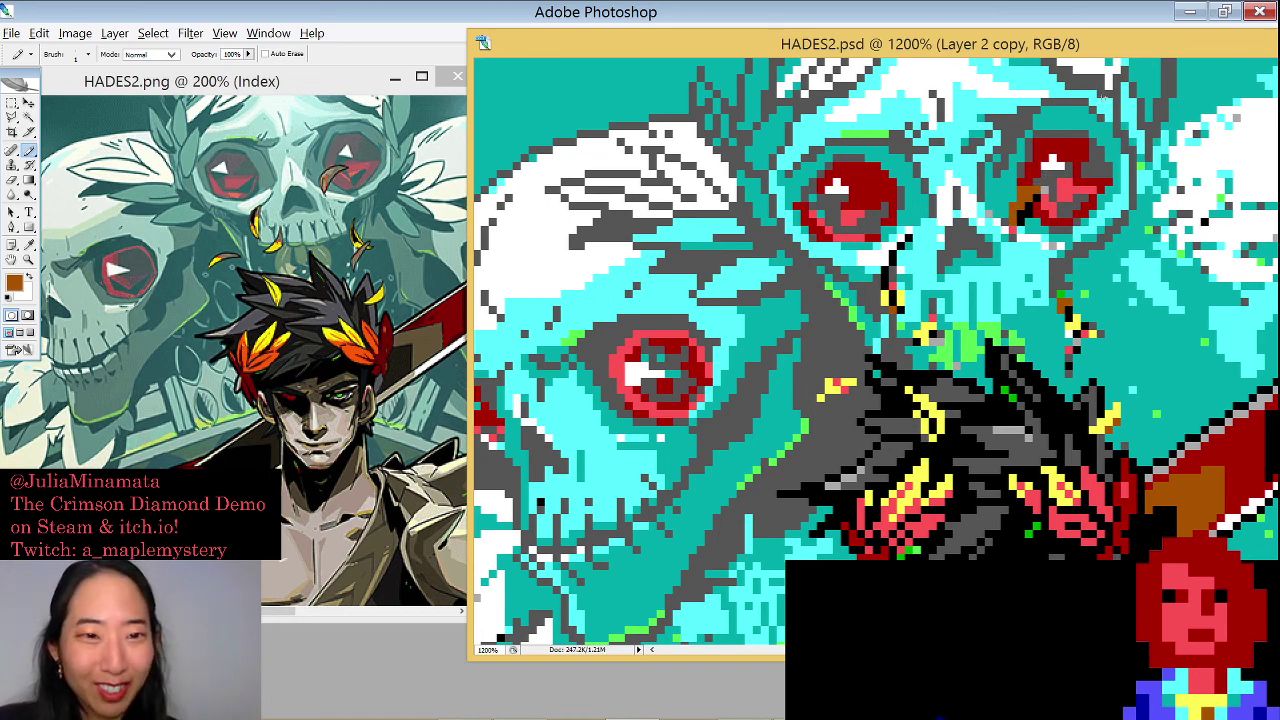
Refine the inner side of the central skull's right eye socket in dark gray and teal, and clean up the bone below with light cyan
left_click(1010, 146, "alt")
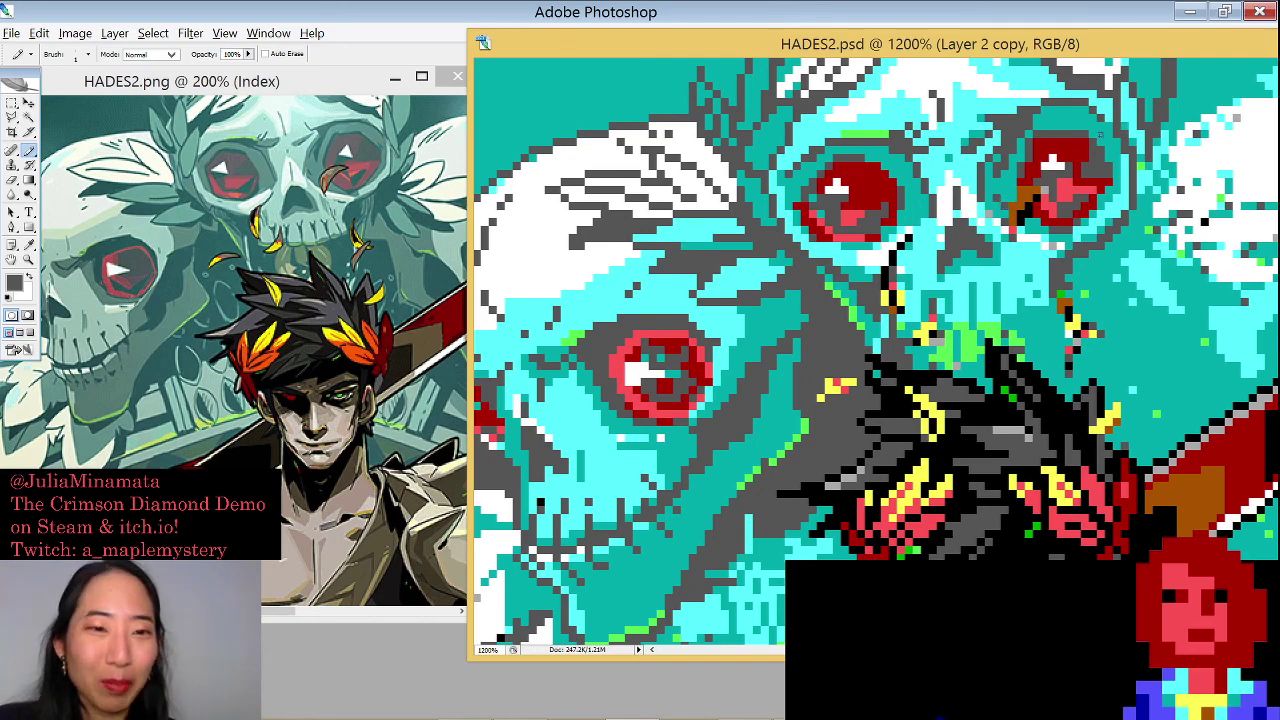
left_click(1010, 185, "alt")
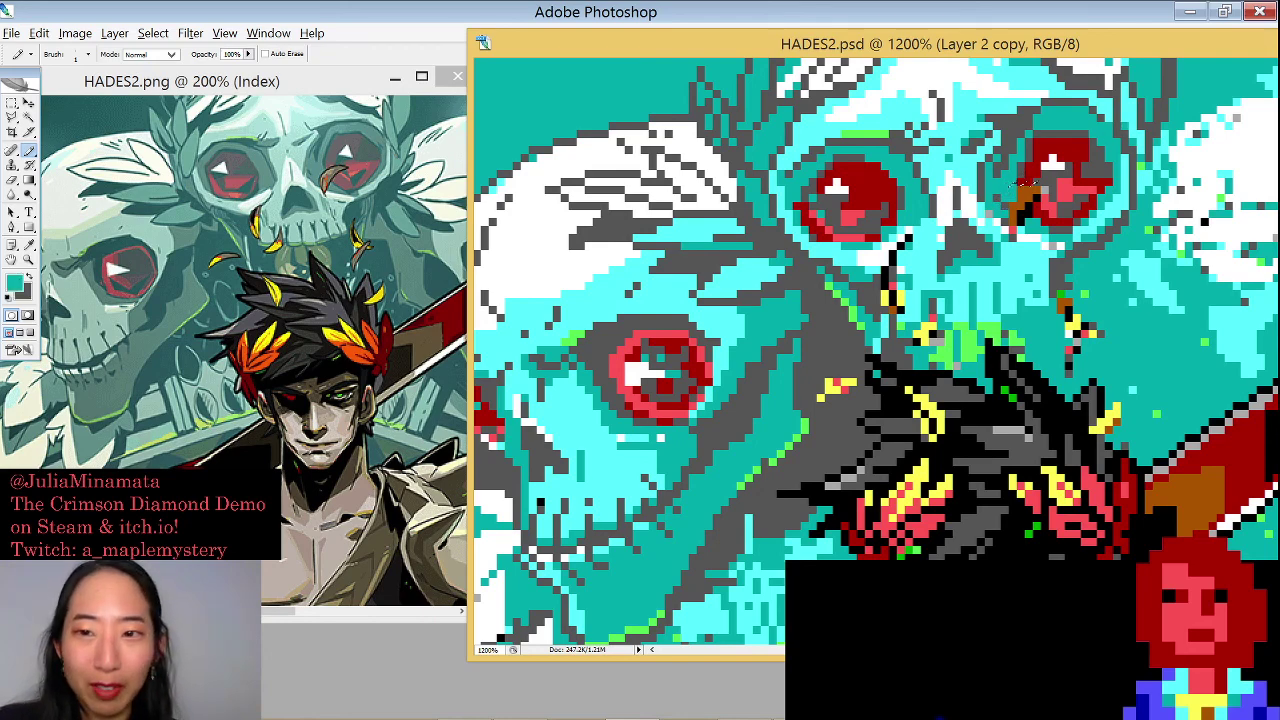
left_click(1014, 162, "alt")
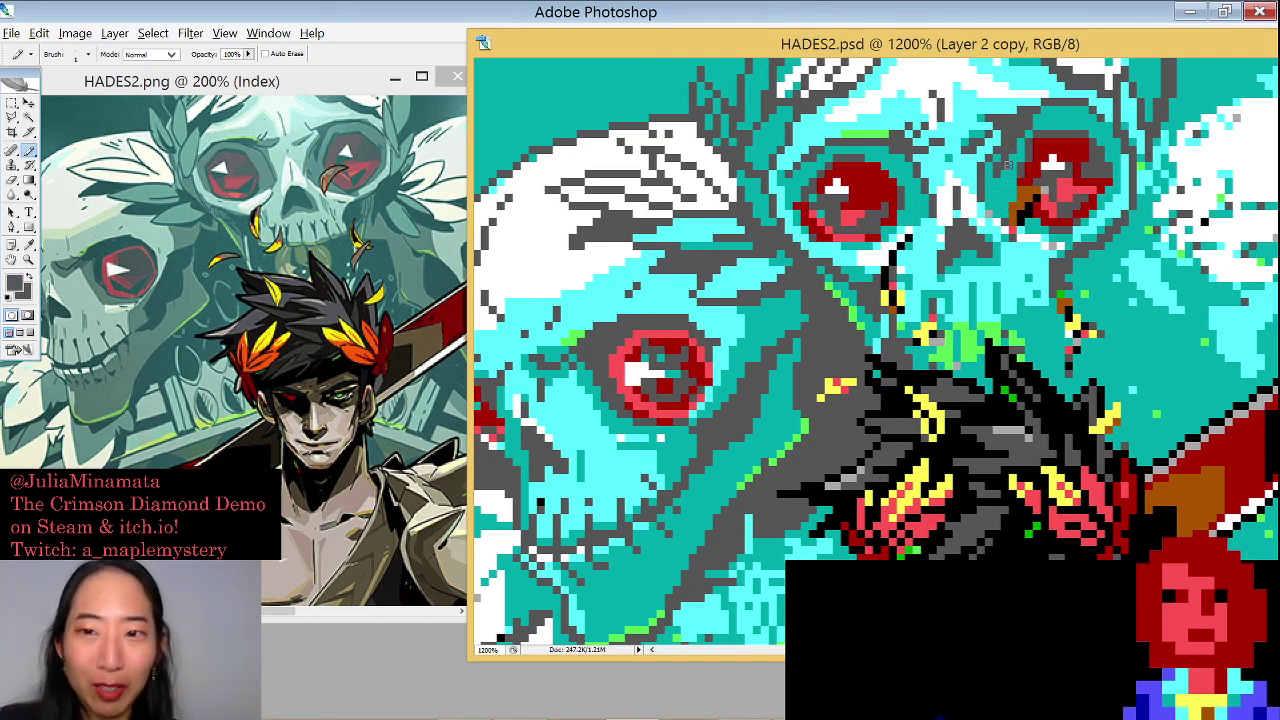
left_click(1018, 162, "alt")
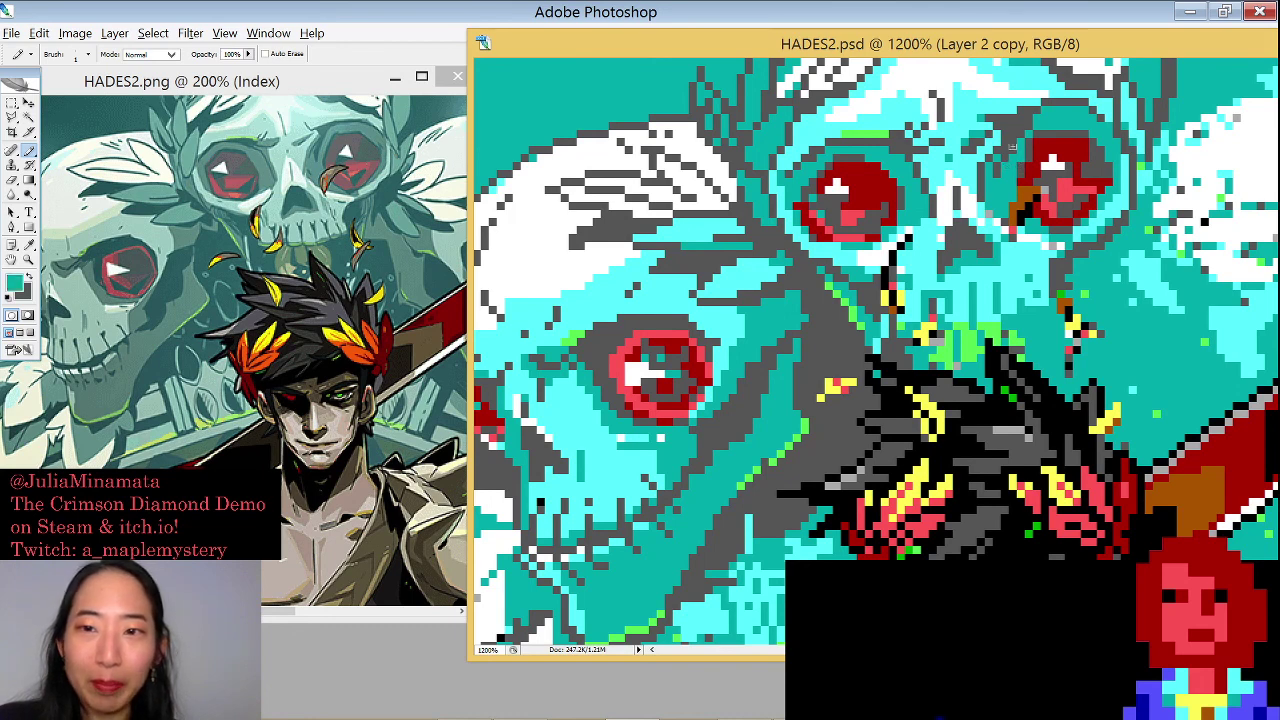
left_click(1013, 147, "alt")
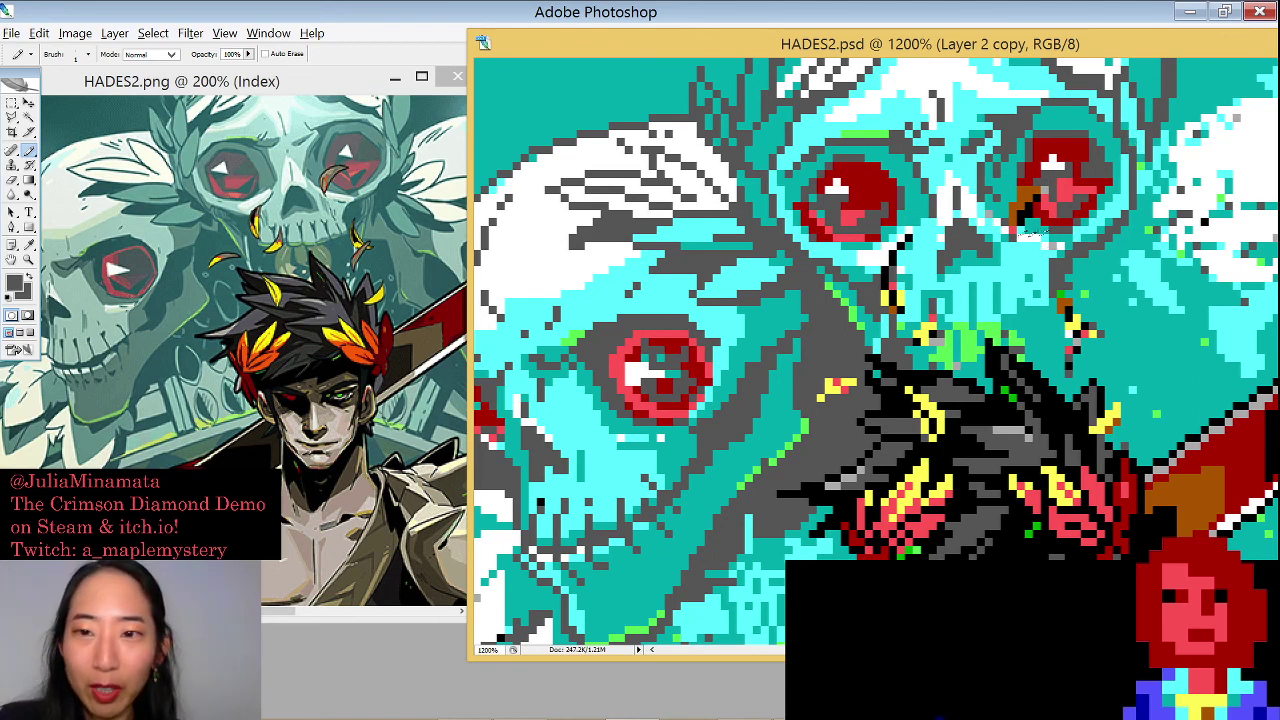
left_click(993, 199, "alt")
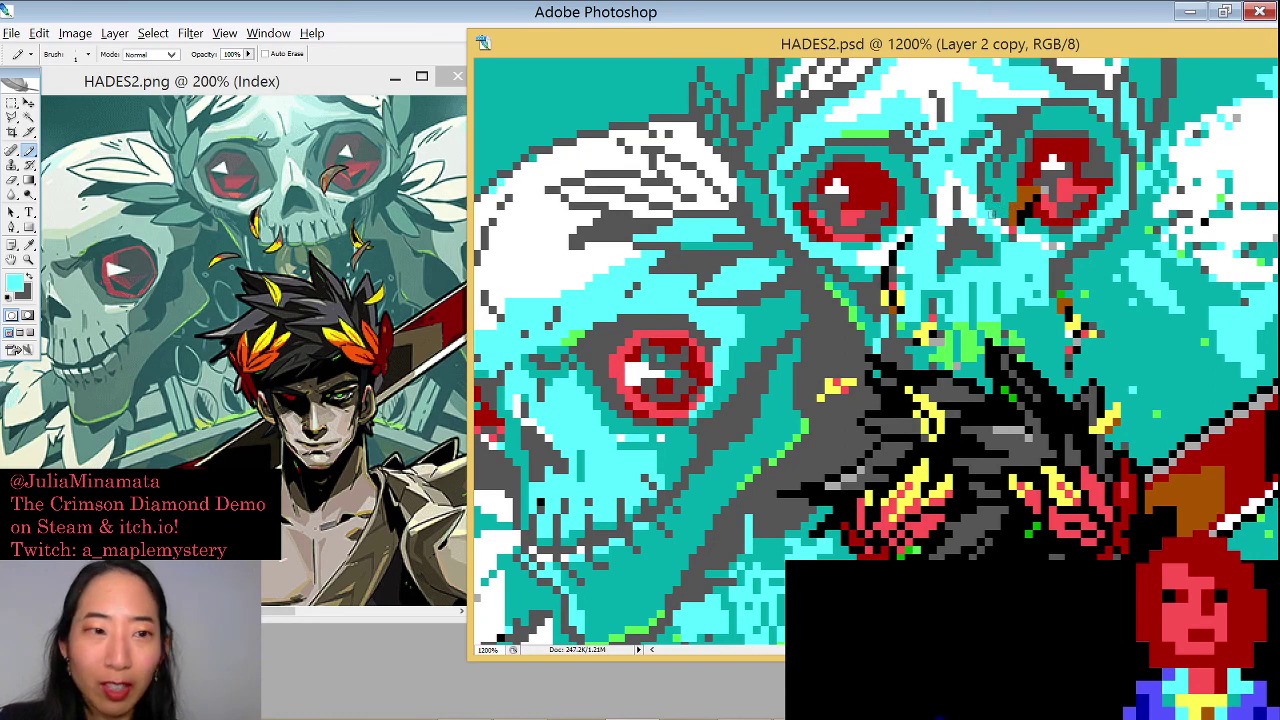
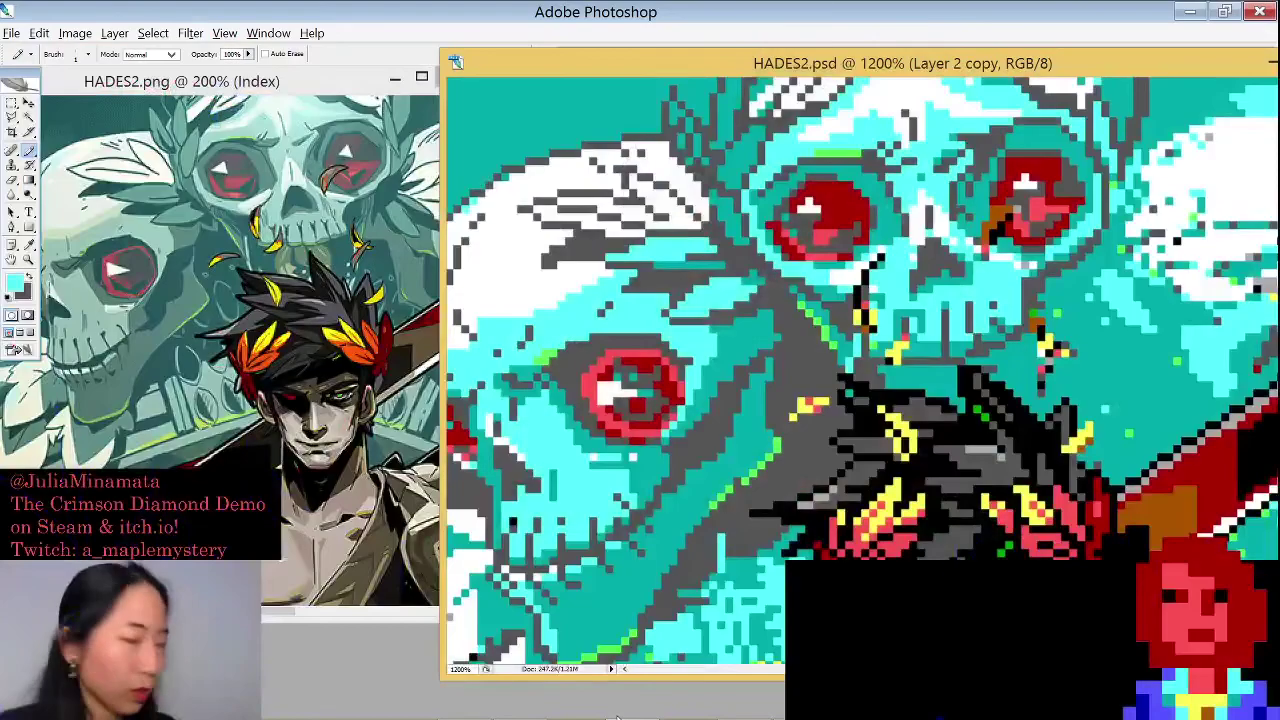
Switch to OBS to check the stream, and return to the image in Photoshop
left_click(464, 700)
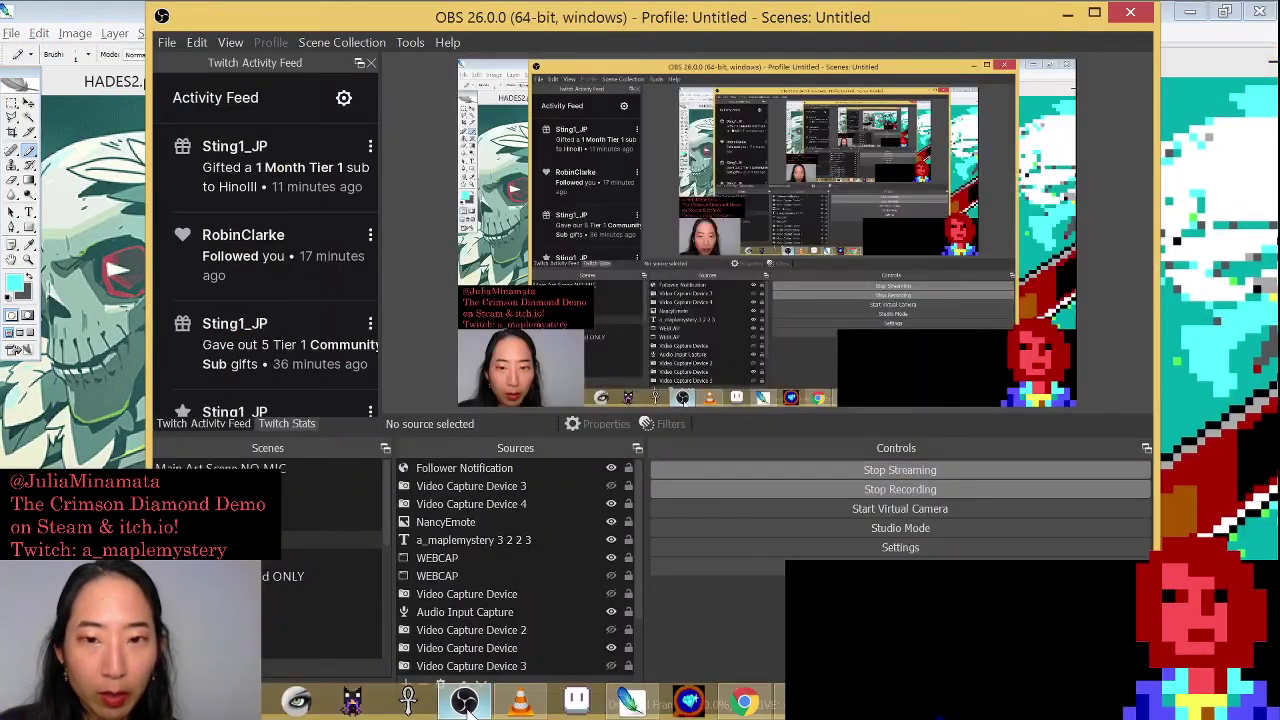
left_click(631, 700)
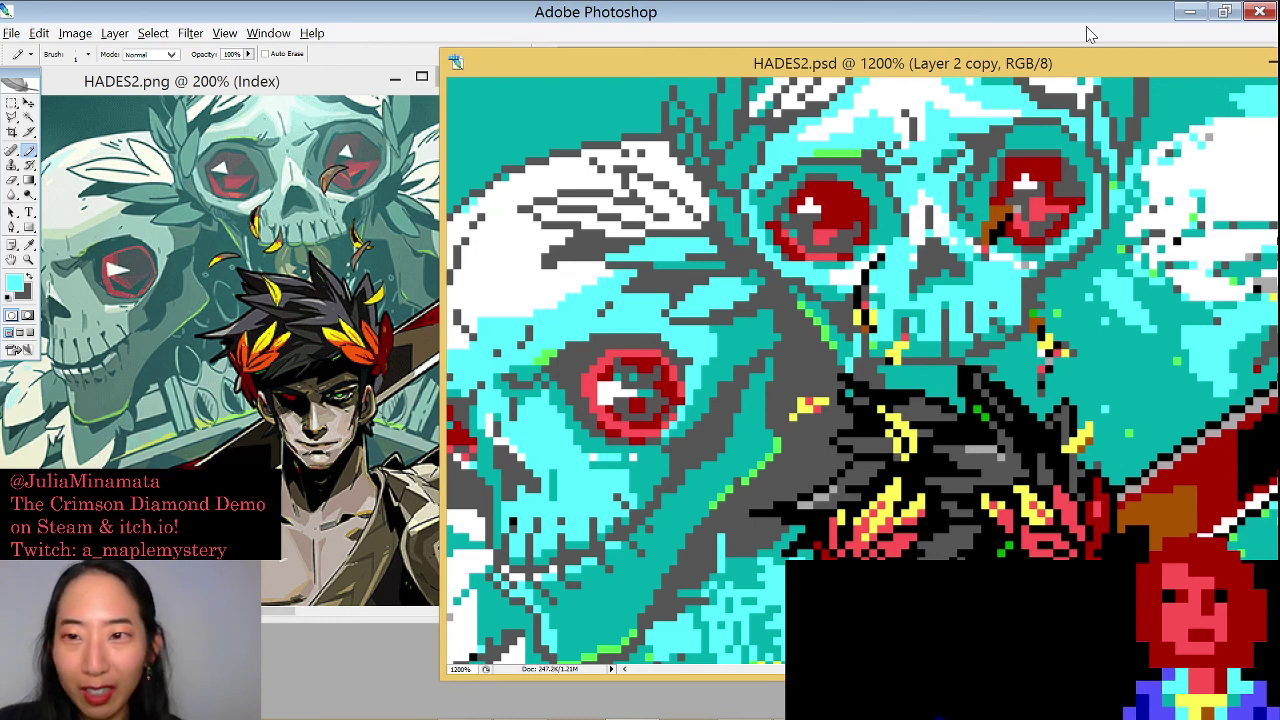
Touch up the bone below the central skull's right eye with teal and light cyan
left_click(1126, 92, "alt")
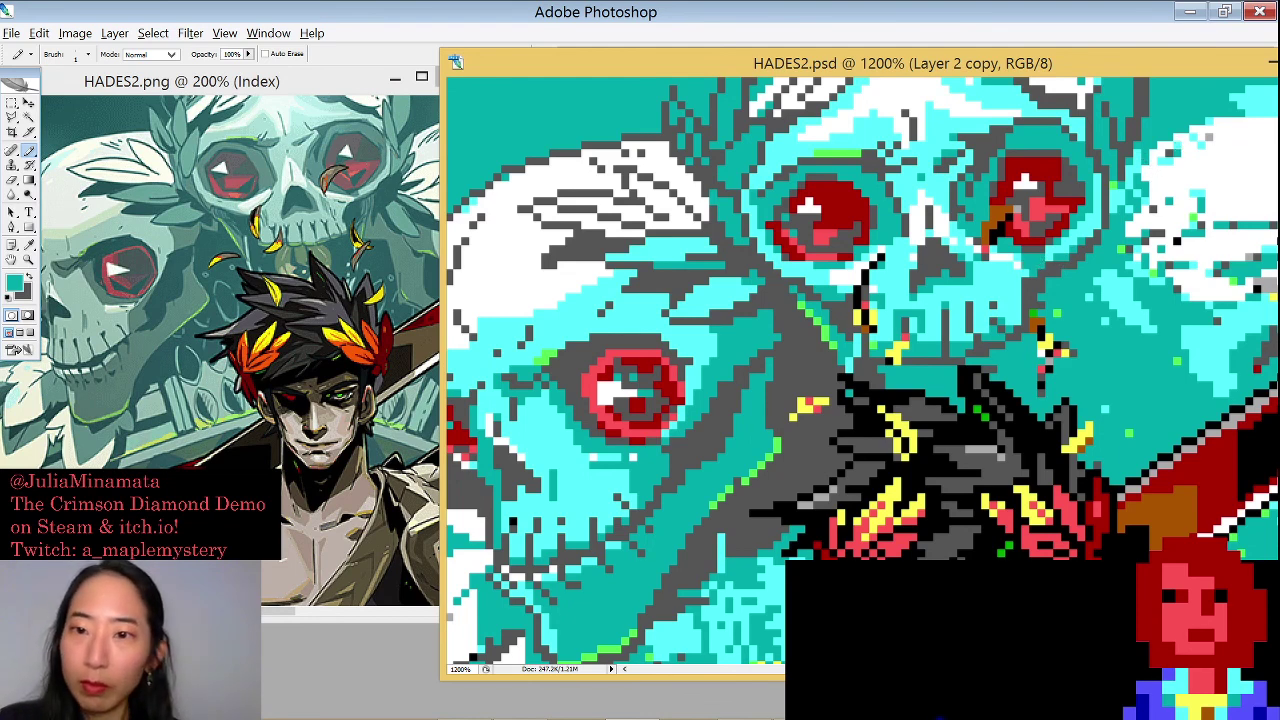
left_click(1022, 264, "alt")
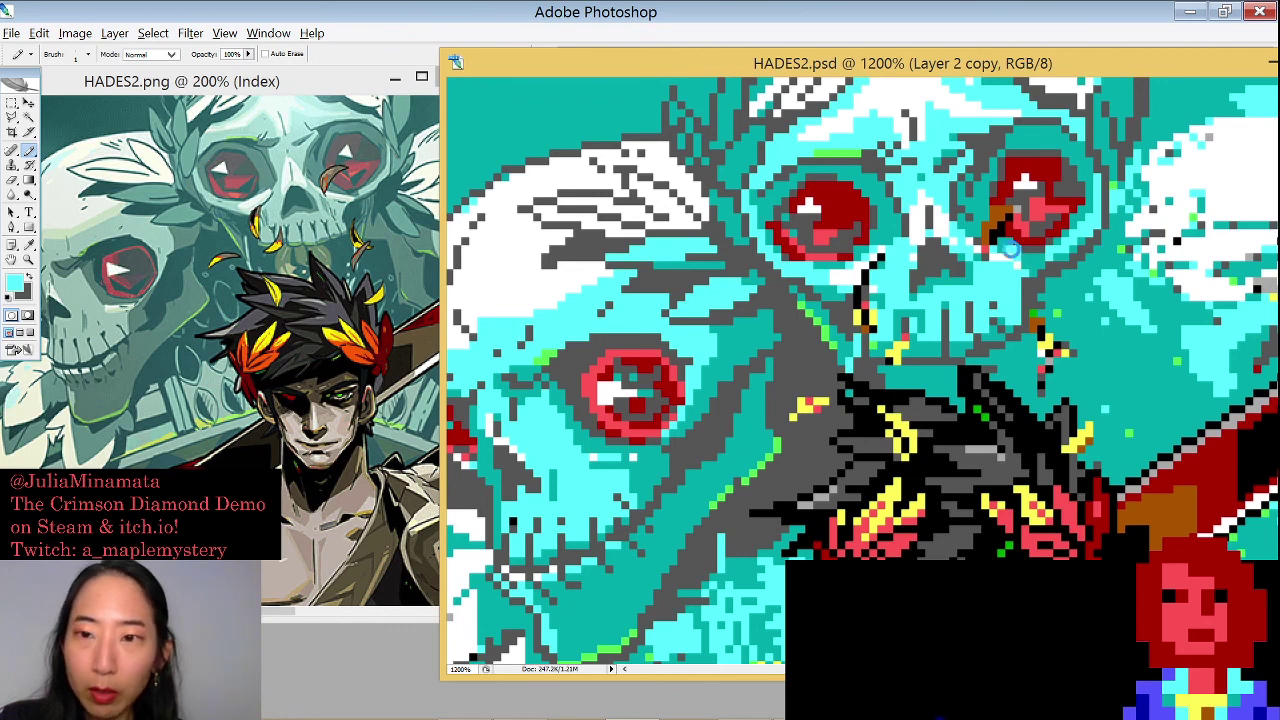
left_click(1026, 235, "alt")
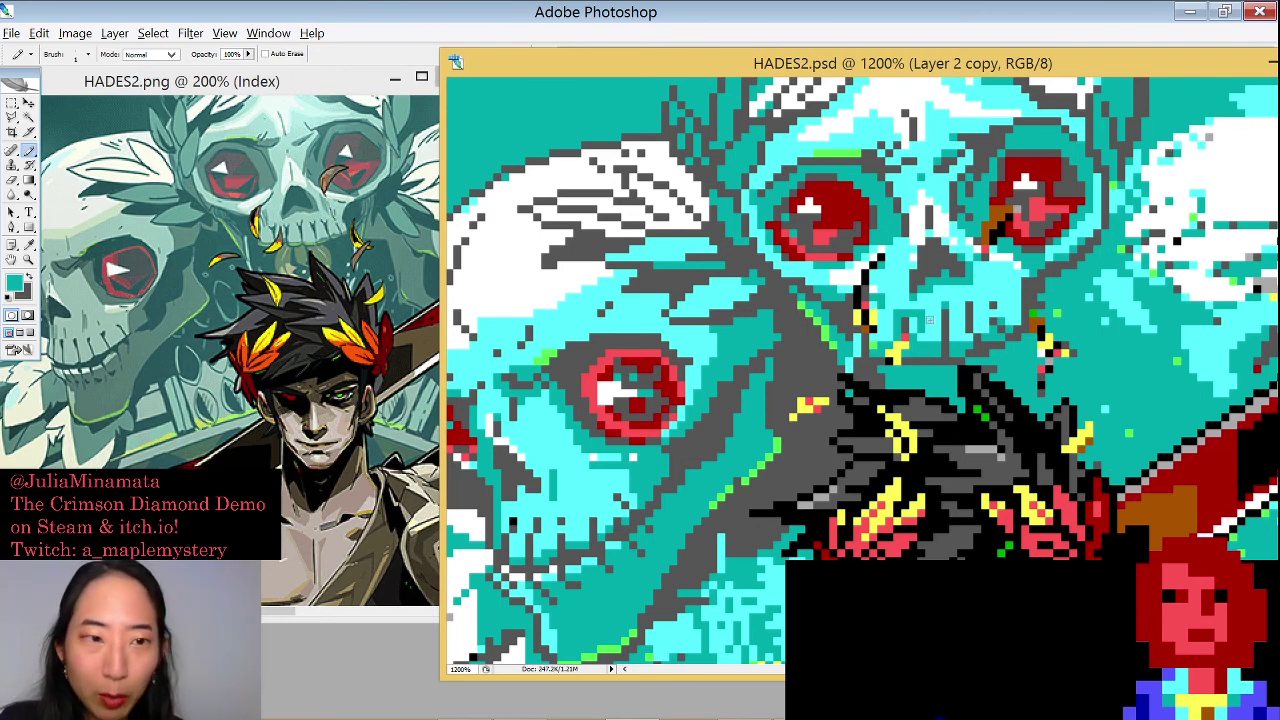
Refine the central skull's teeth and lower jaw outline, alternating between dark gray and teal pixels
key("x")
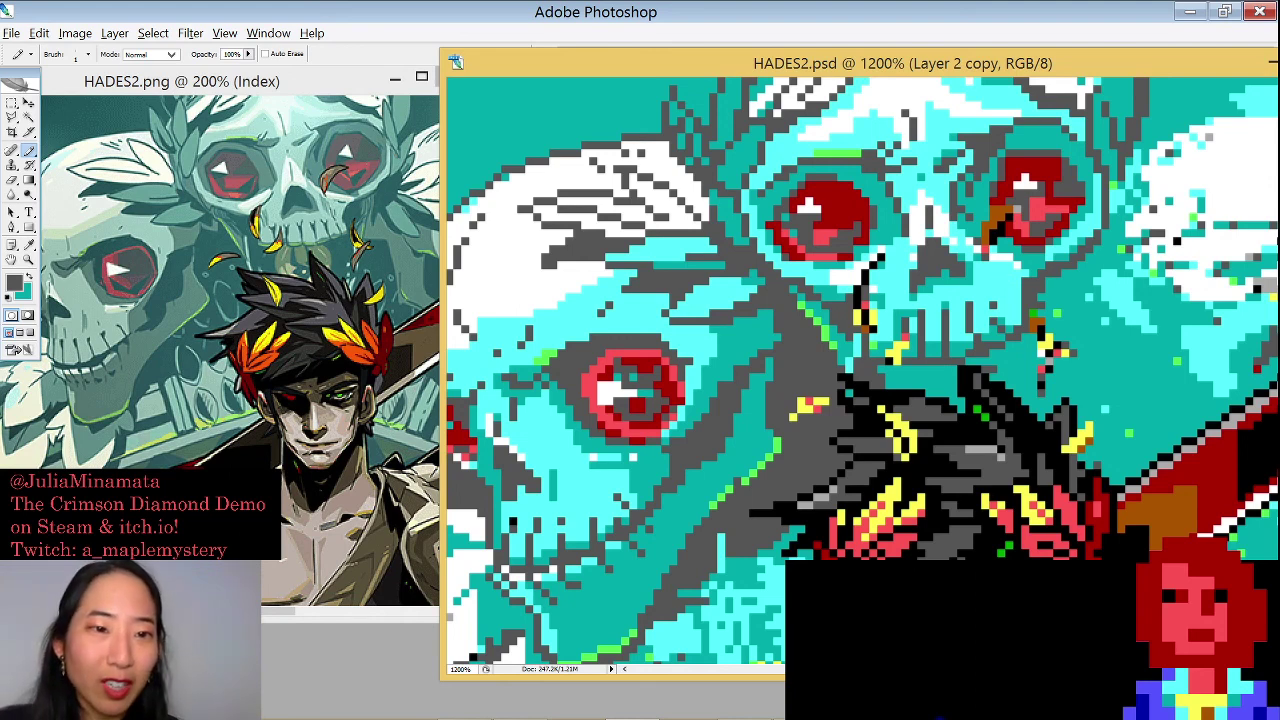
left_click(950, 365, "alt")
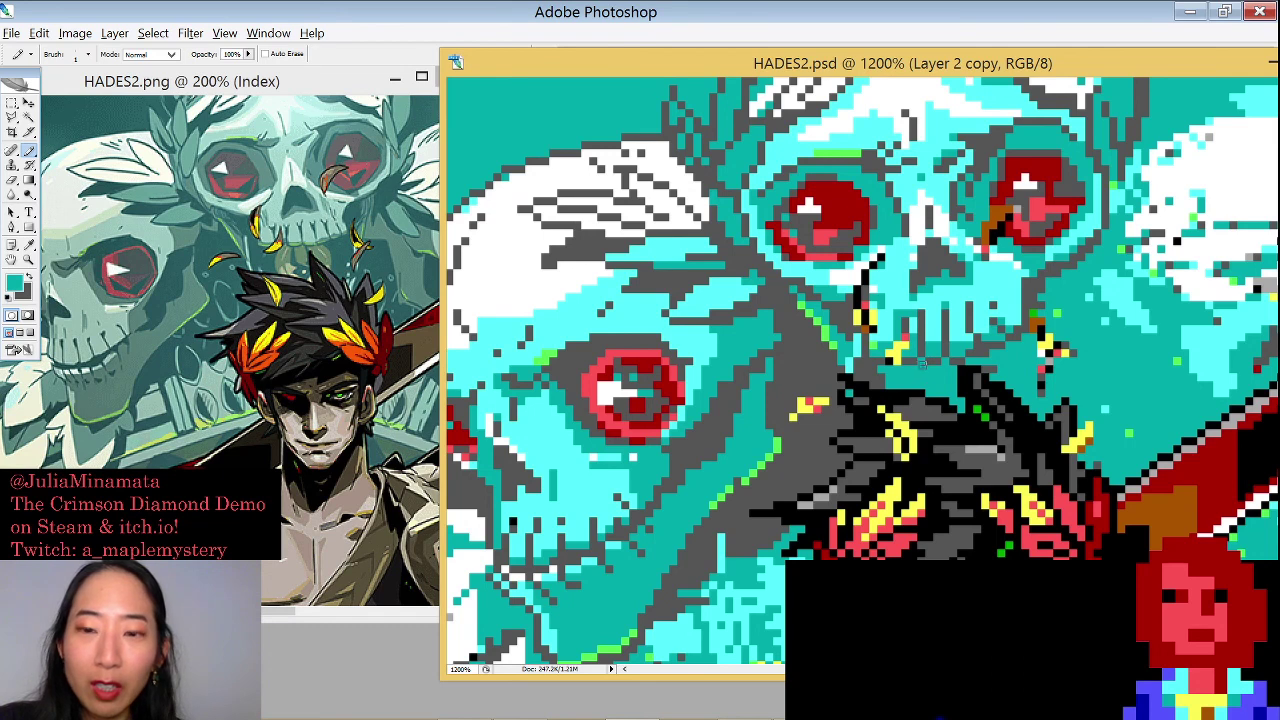
key("x")
key("x")
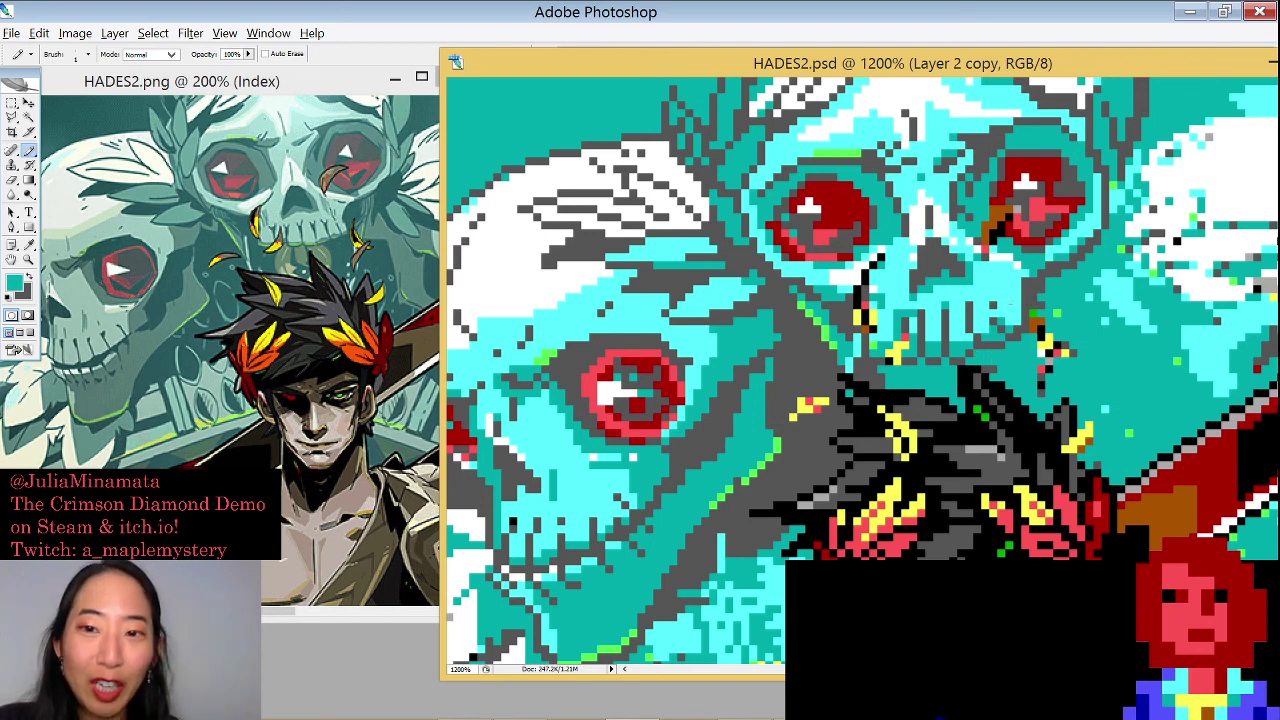
key("x")
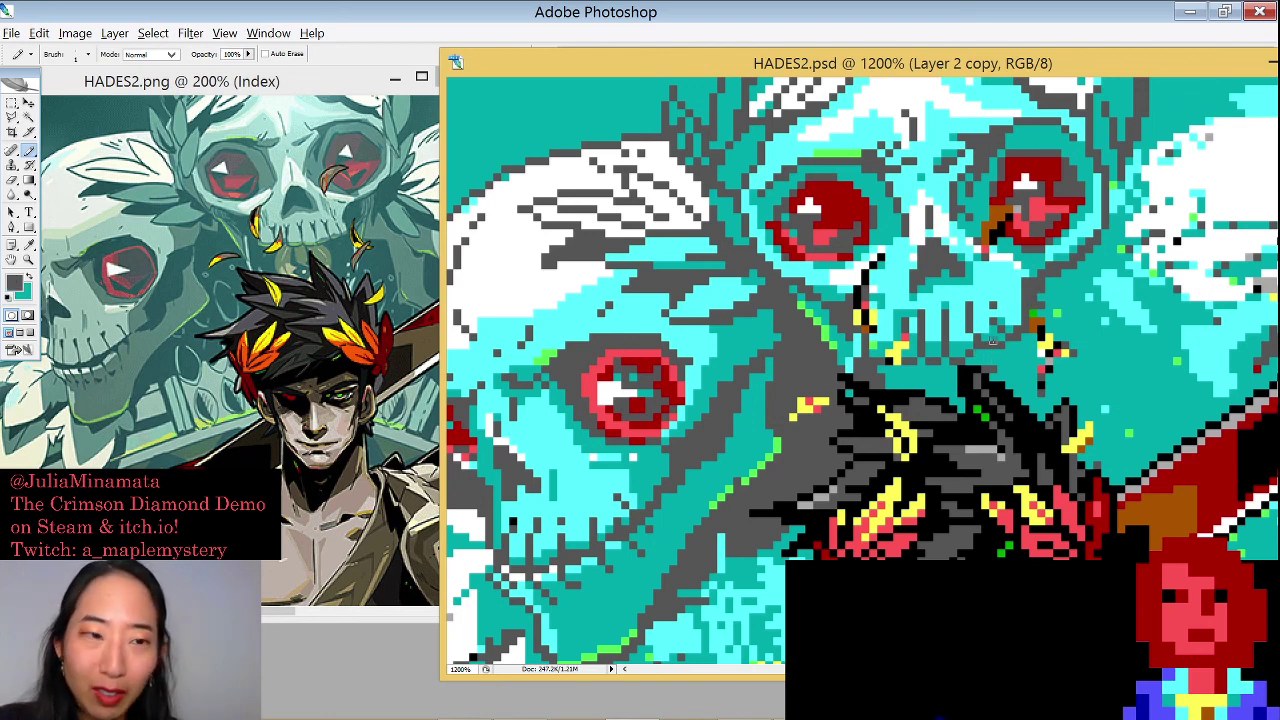
key("x")
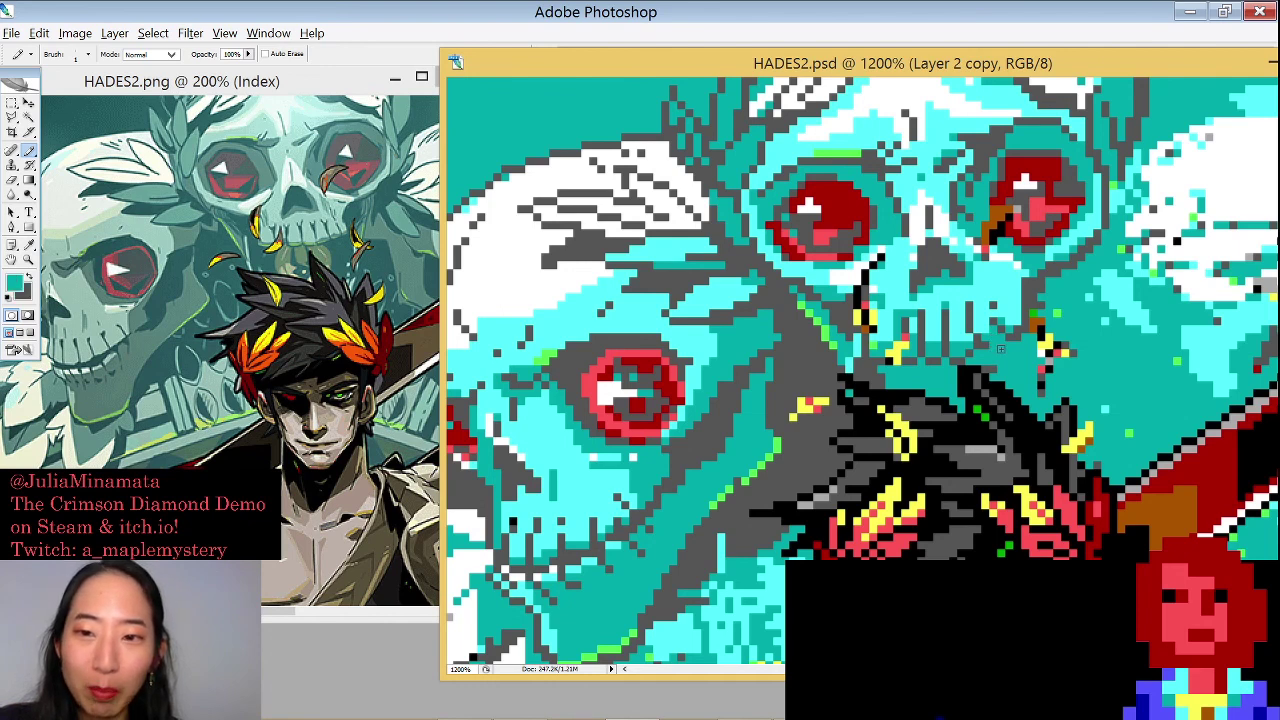
key("x")
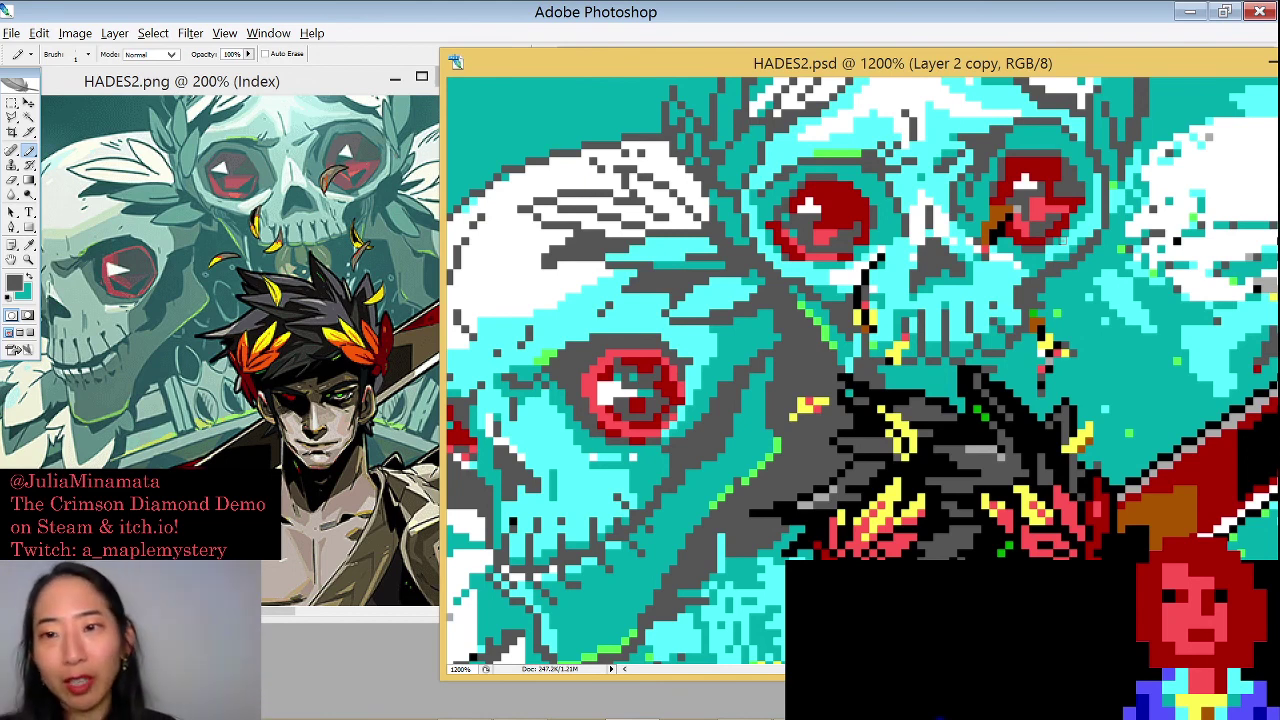
scroll(1130, 249, "right", 3)
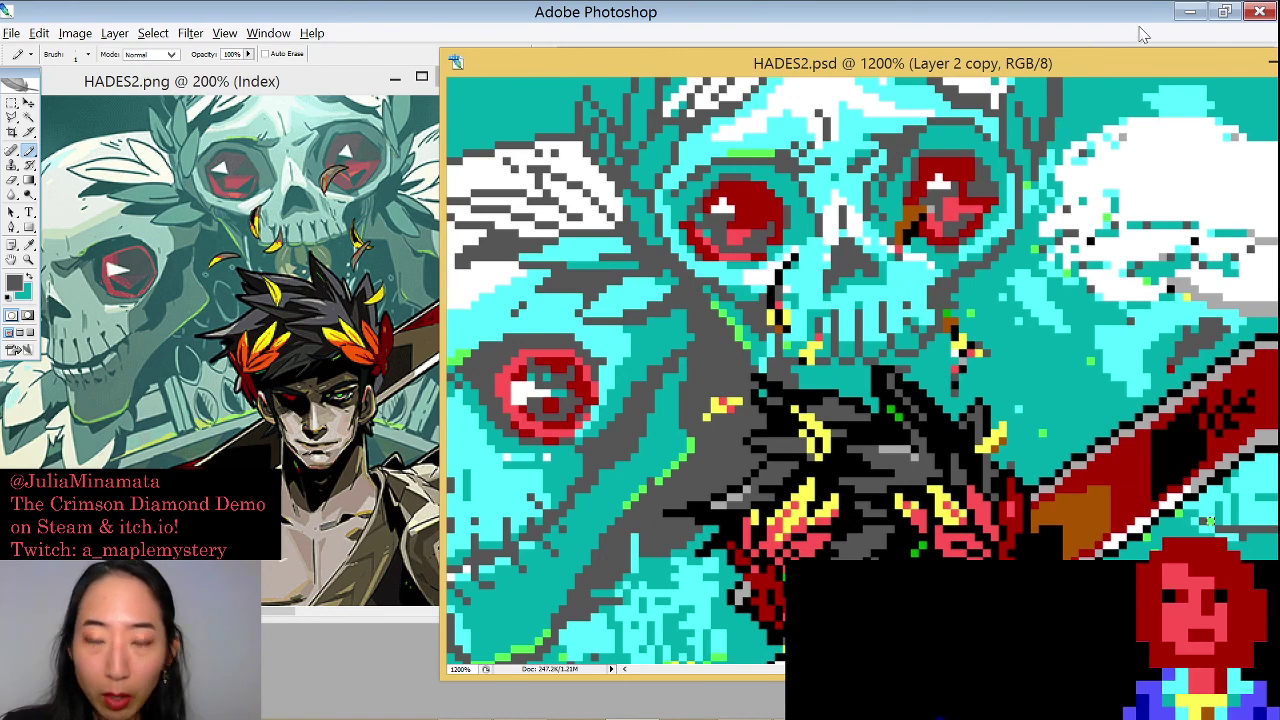
Fill the teal area between the central skull's jaw and the character's hair with dark gray, using a contiguous color selection
left_click_drag(350, 84, 292, 90)
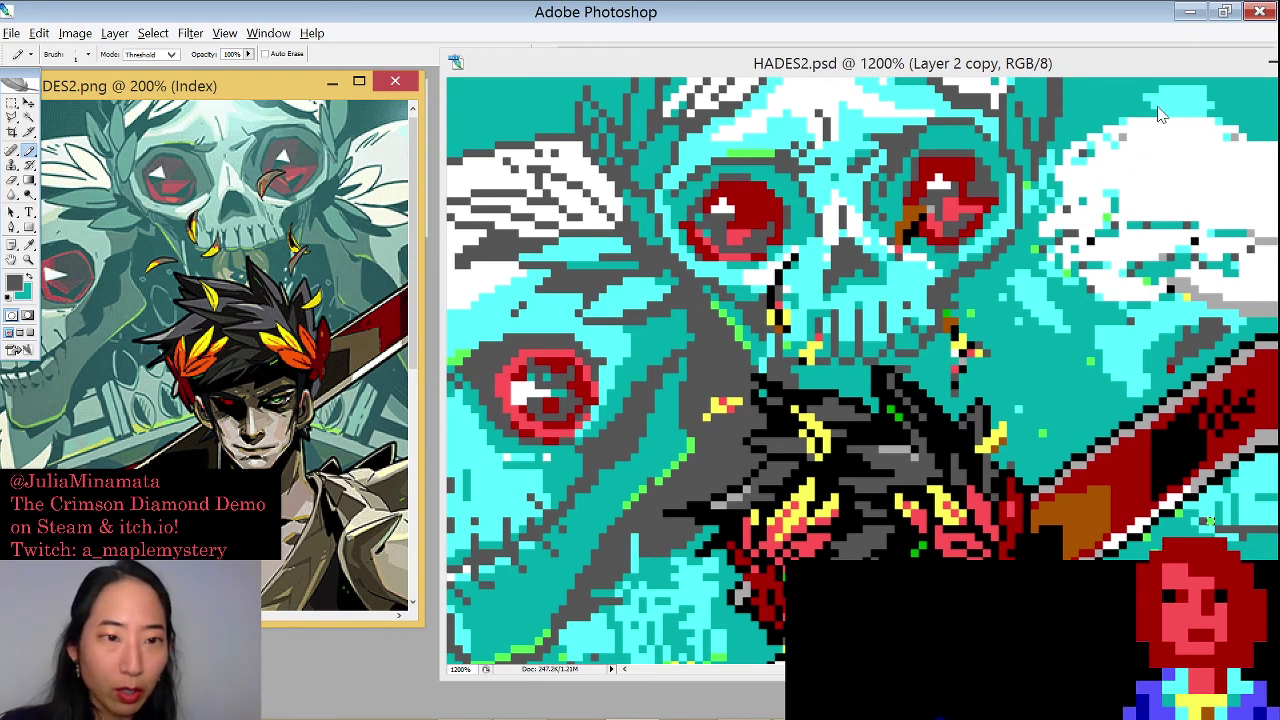
left_click(984, 270)
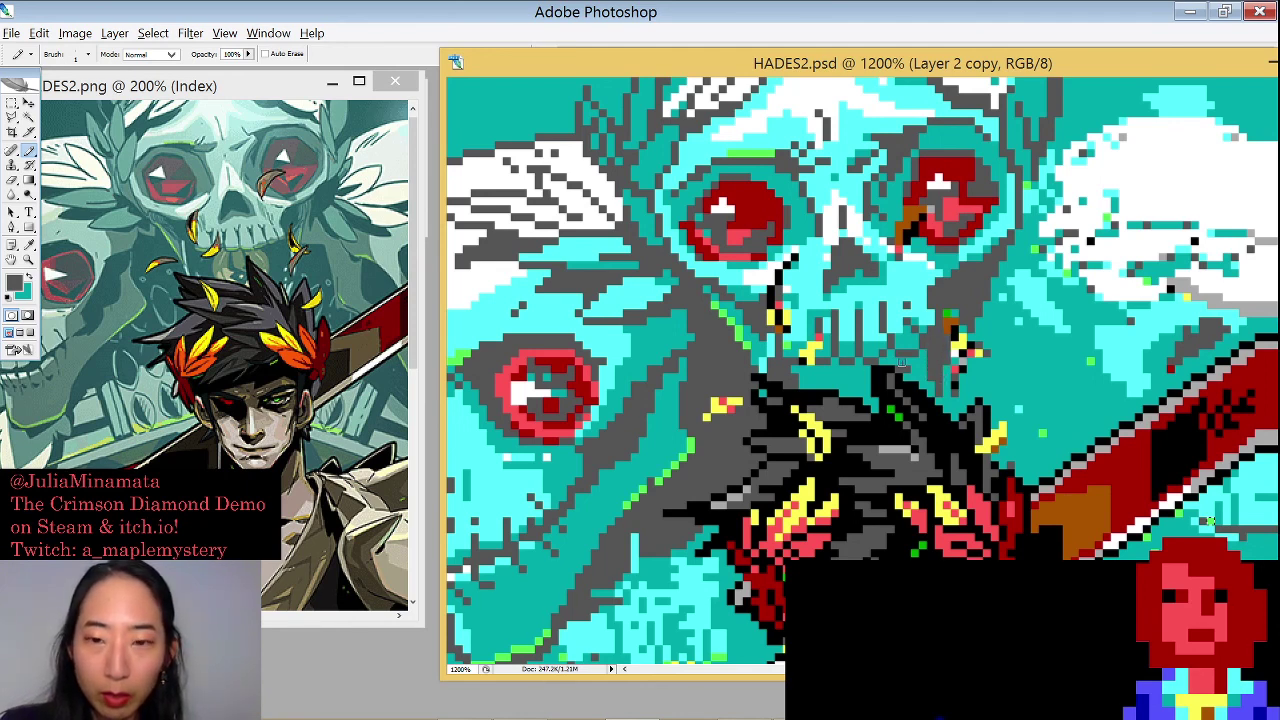
key("w")
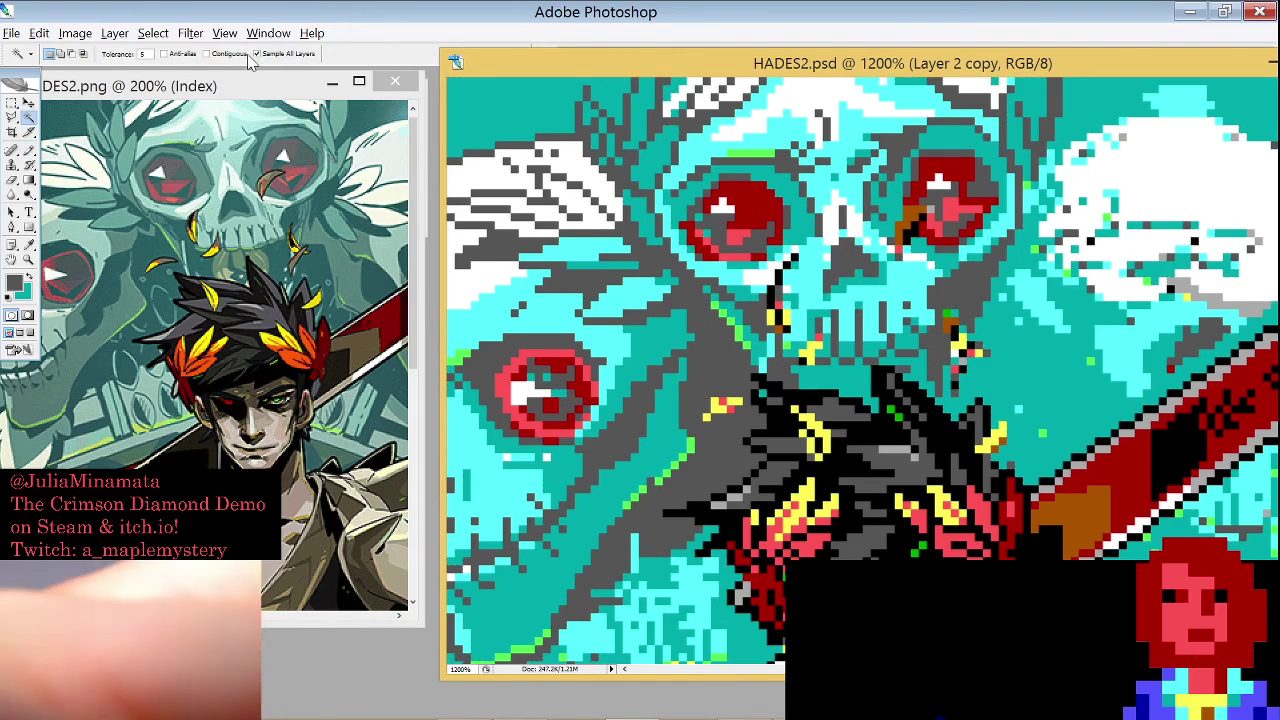
left_click(832, 372, "shift")
key("x")
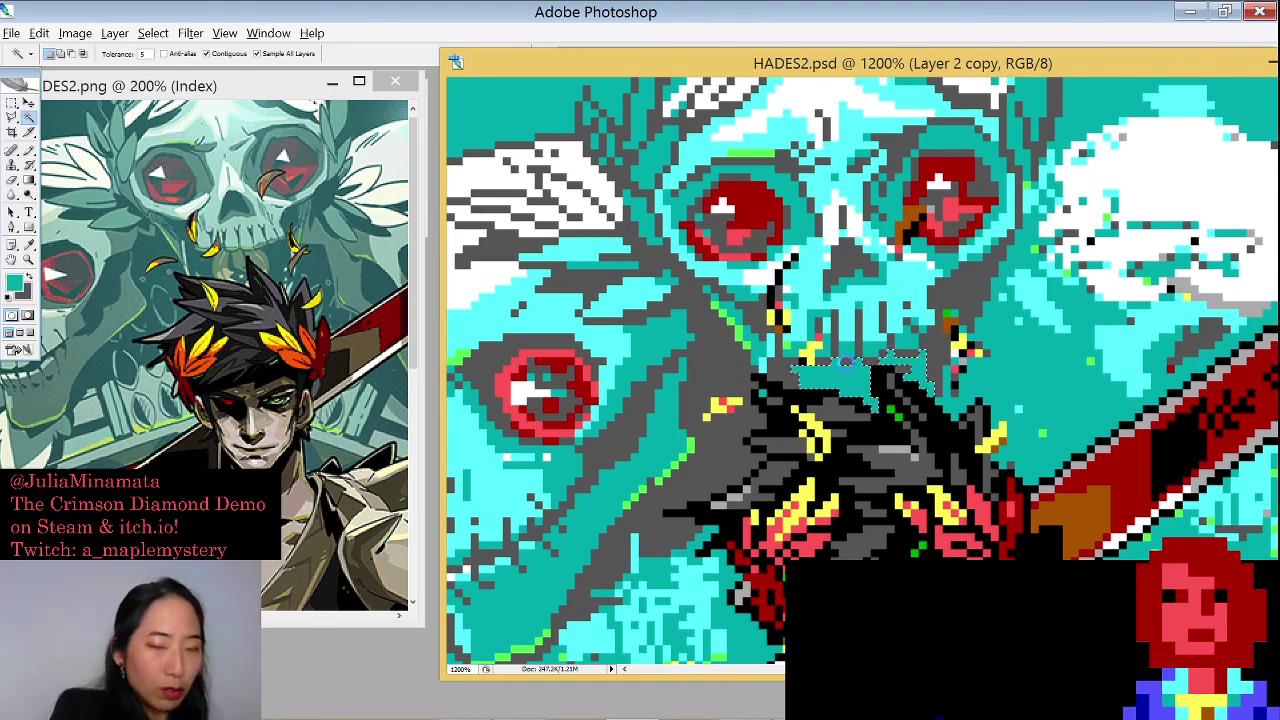
key("Delete")
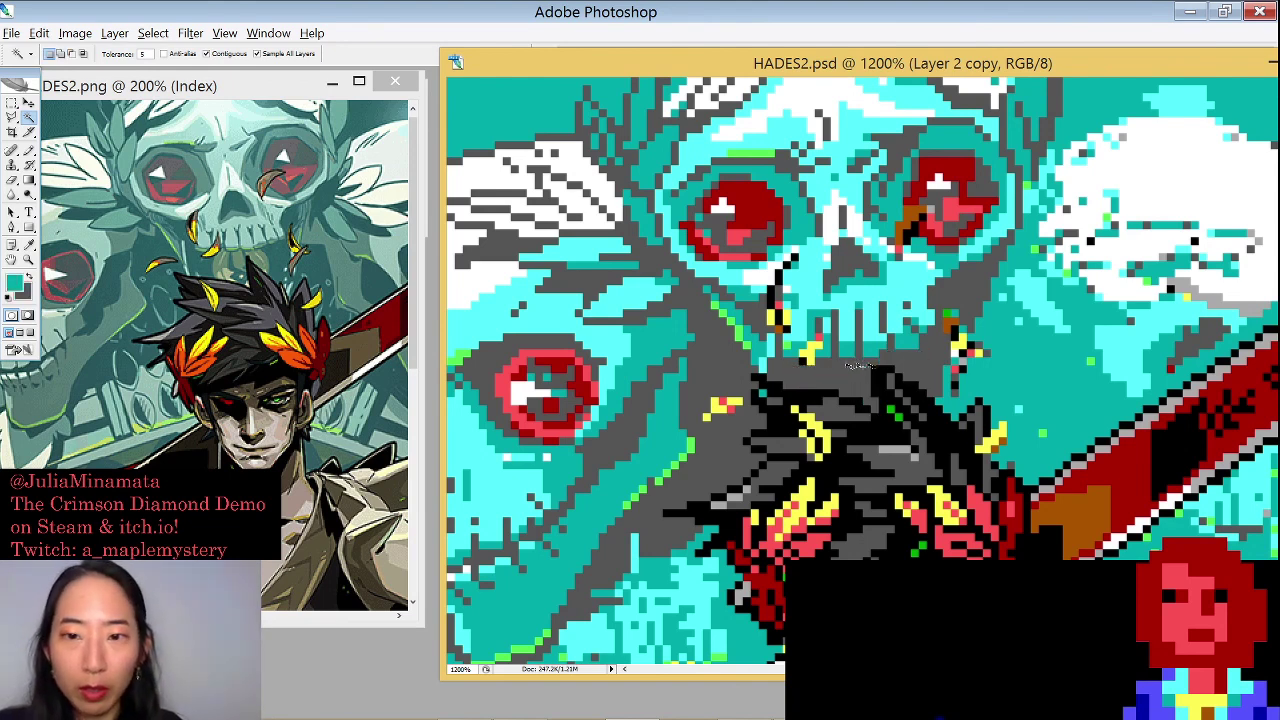
Touch up the edges around the central skull's cheek and jaw, alternating between dark gray, teal and light cyan pixels
key("b")
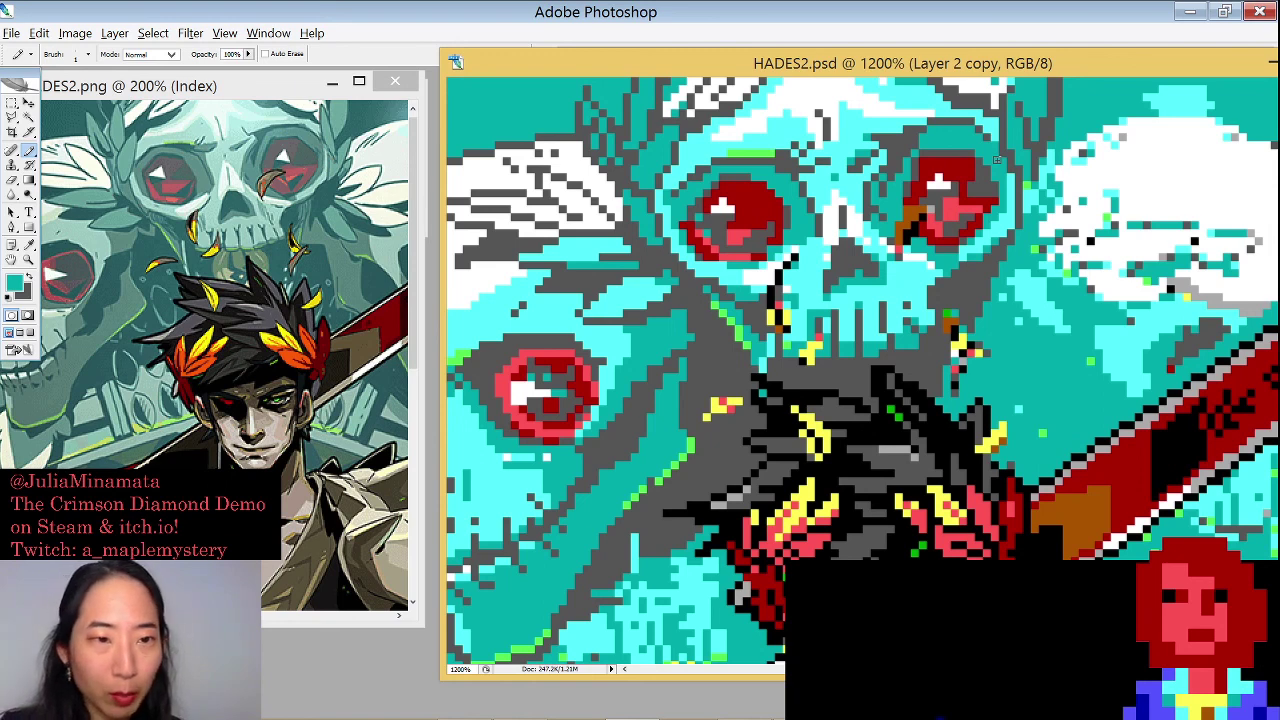
key("x")
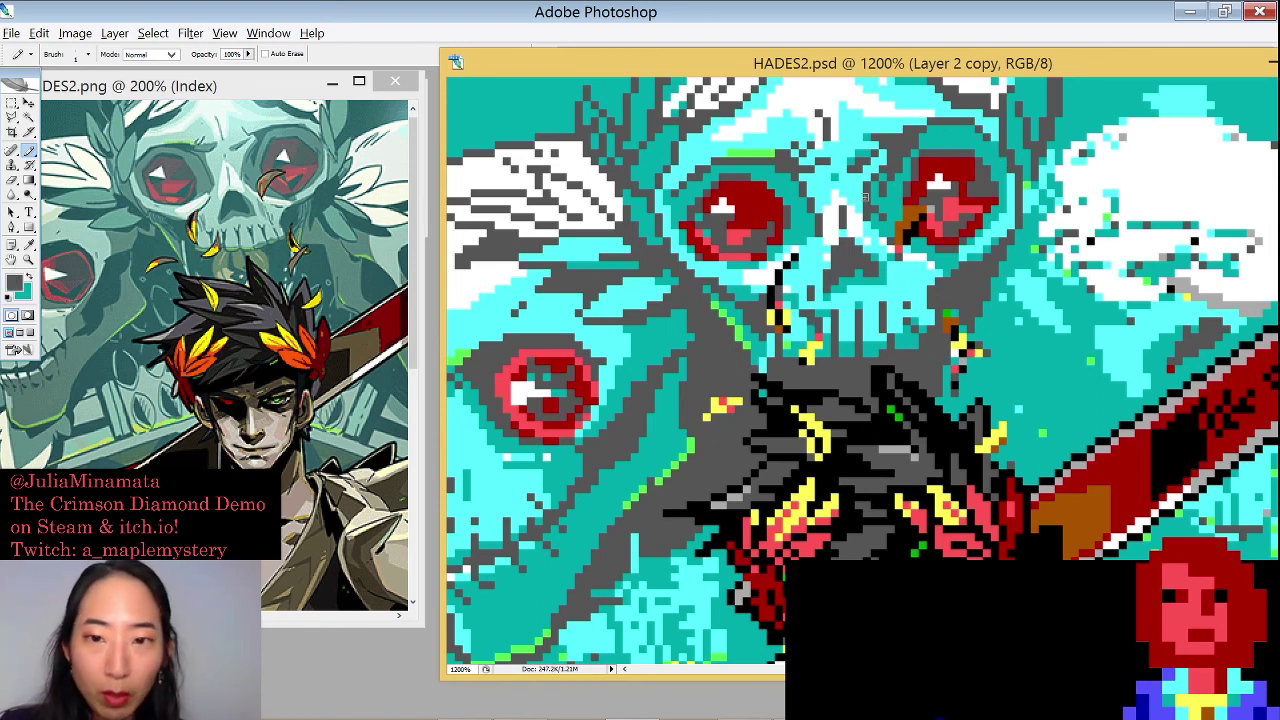
key("x")
left_click(810, 288, "alt")
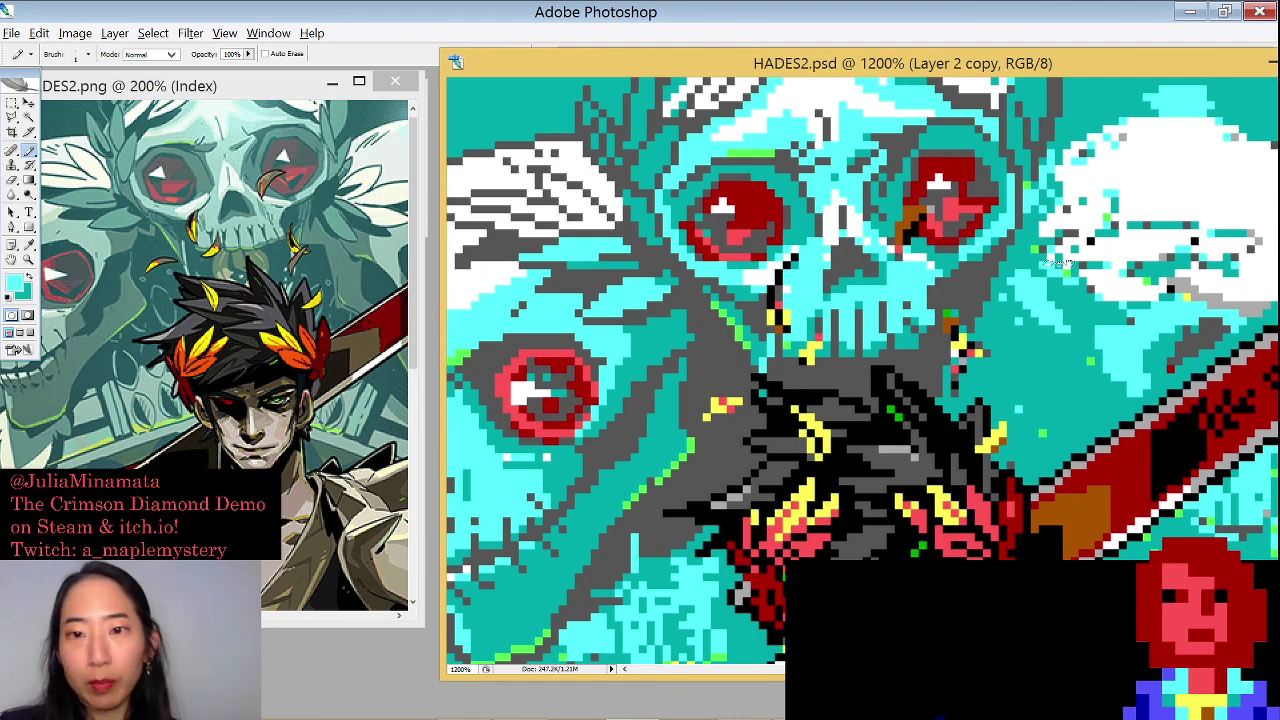
scroll(1140, 125, "right", 3)
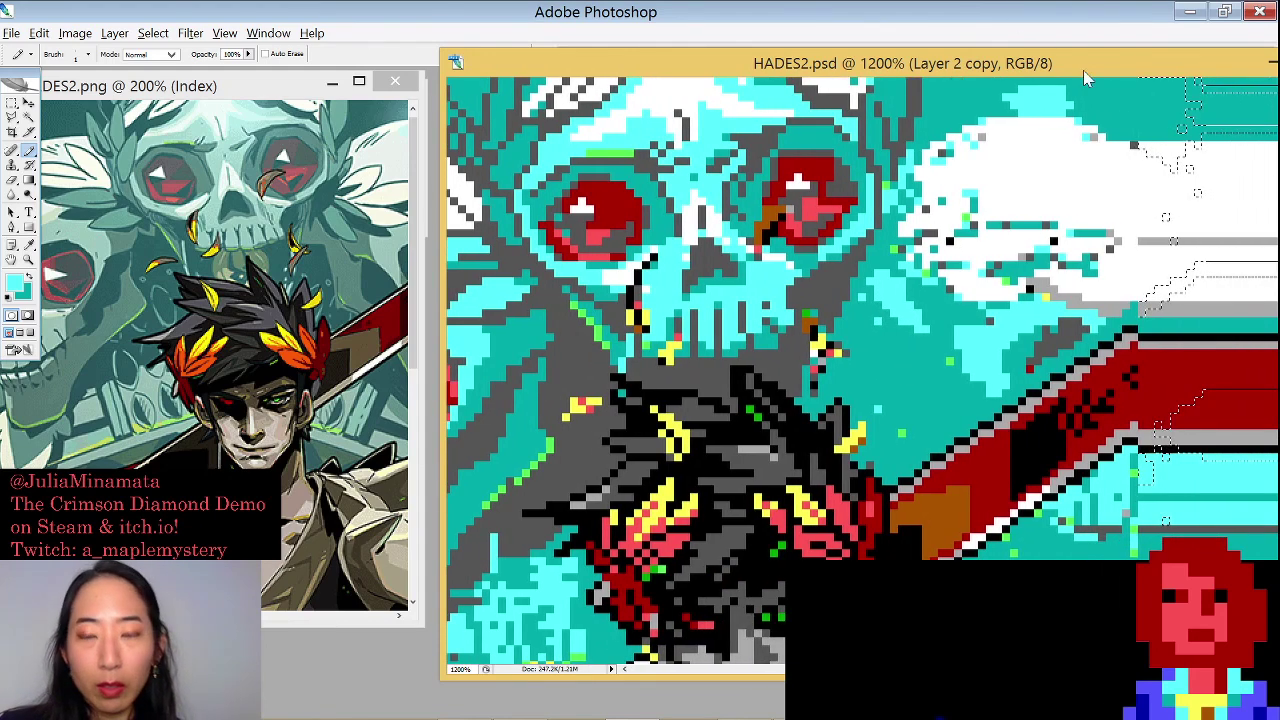
left_click(871, 330, "alt")
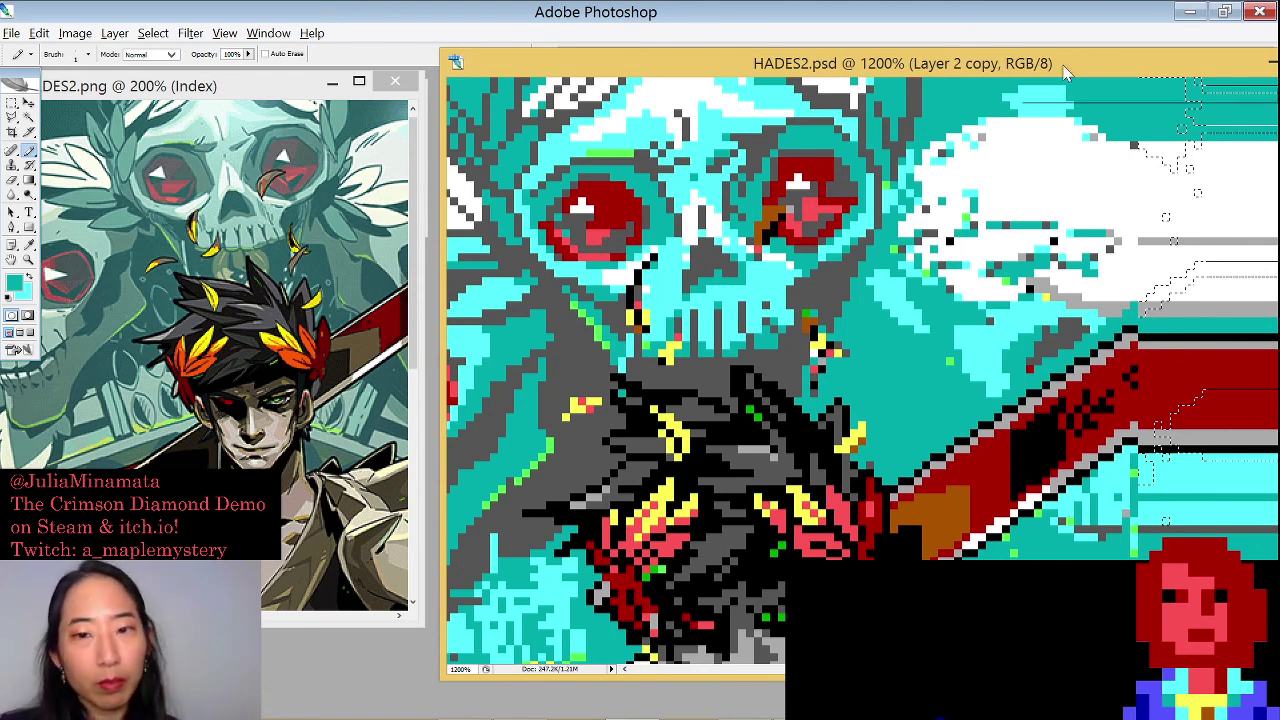
left_click(668, 168, "alt")
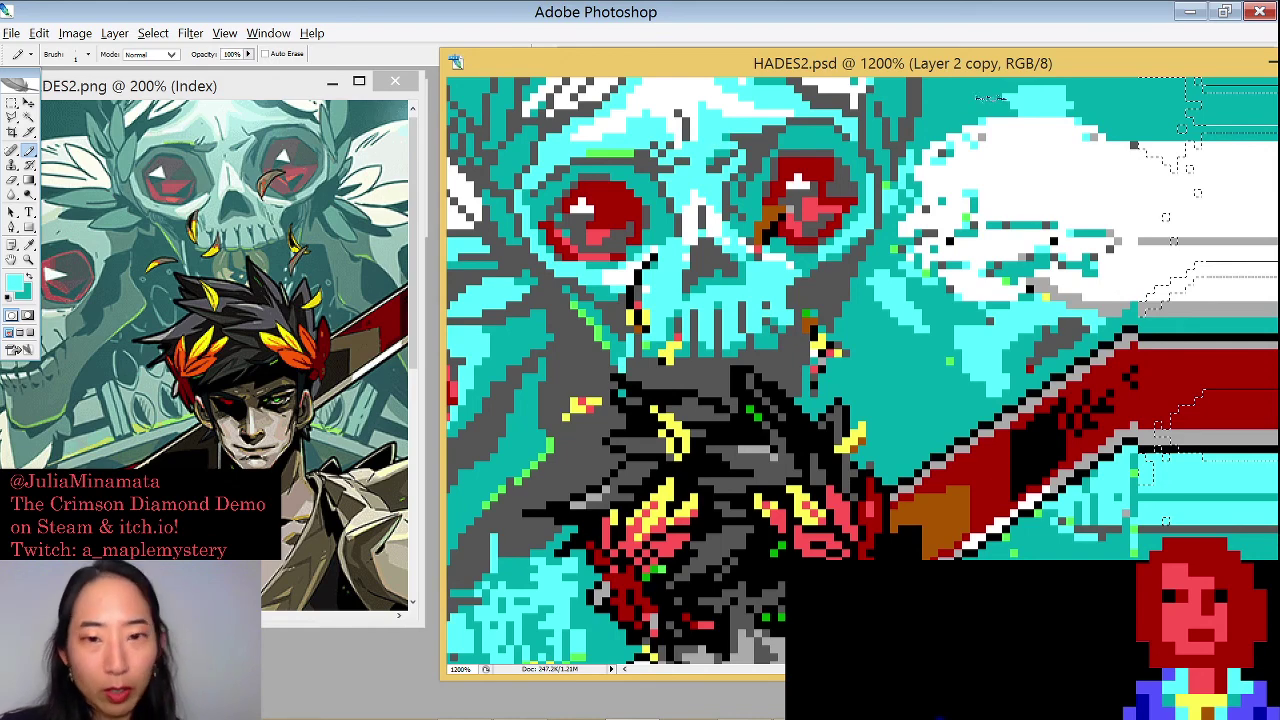
Paint over the falling leaf beside the central skull's jaw with the surrounding teal
left_click_drag(963, 58, 1098, 36)
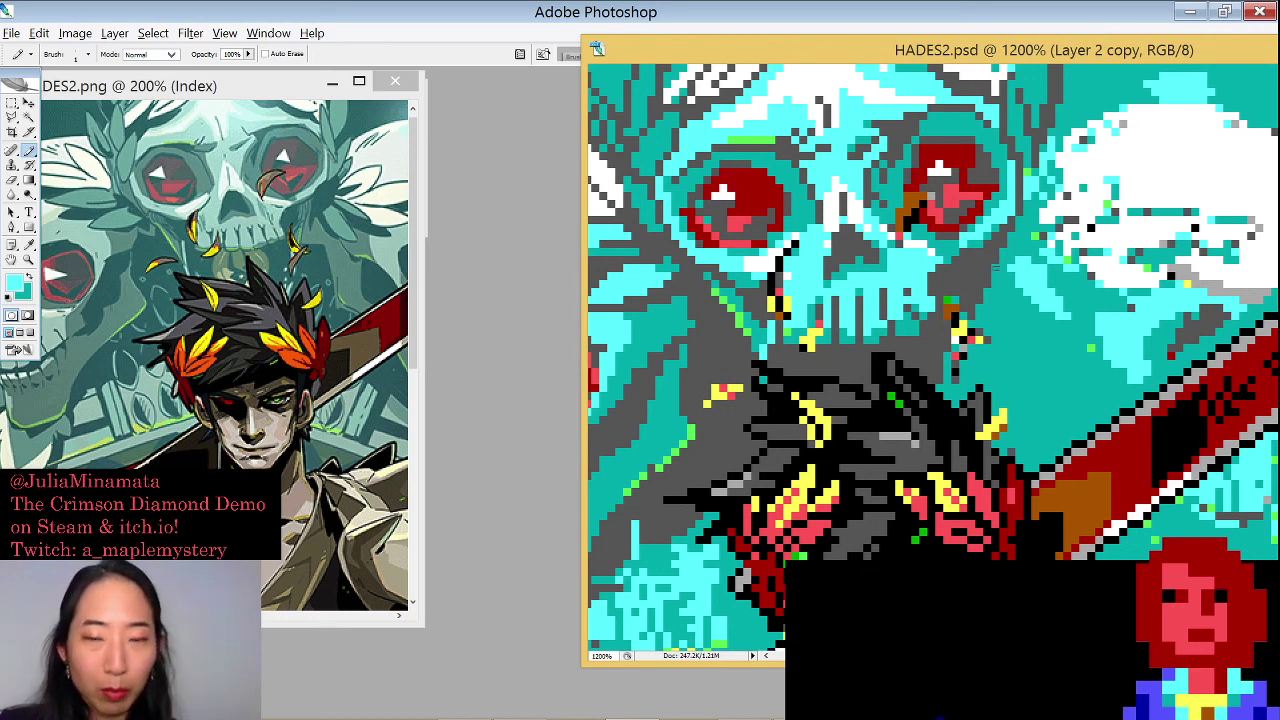
left_click(1008, 310, "alt")
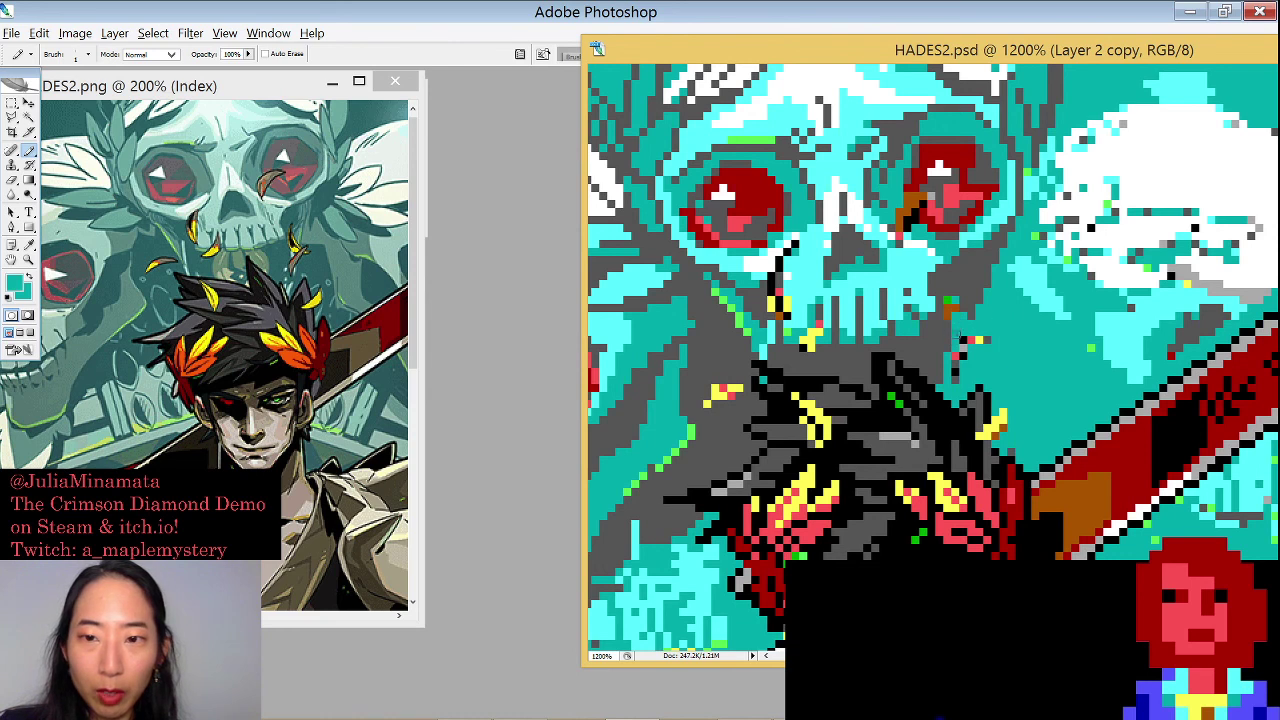
left_click_drag(946, 300, 947, 312)
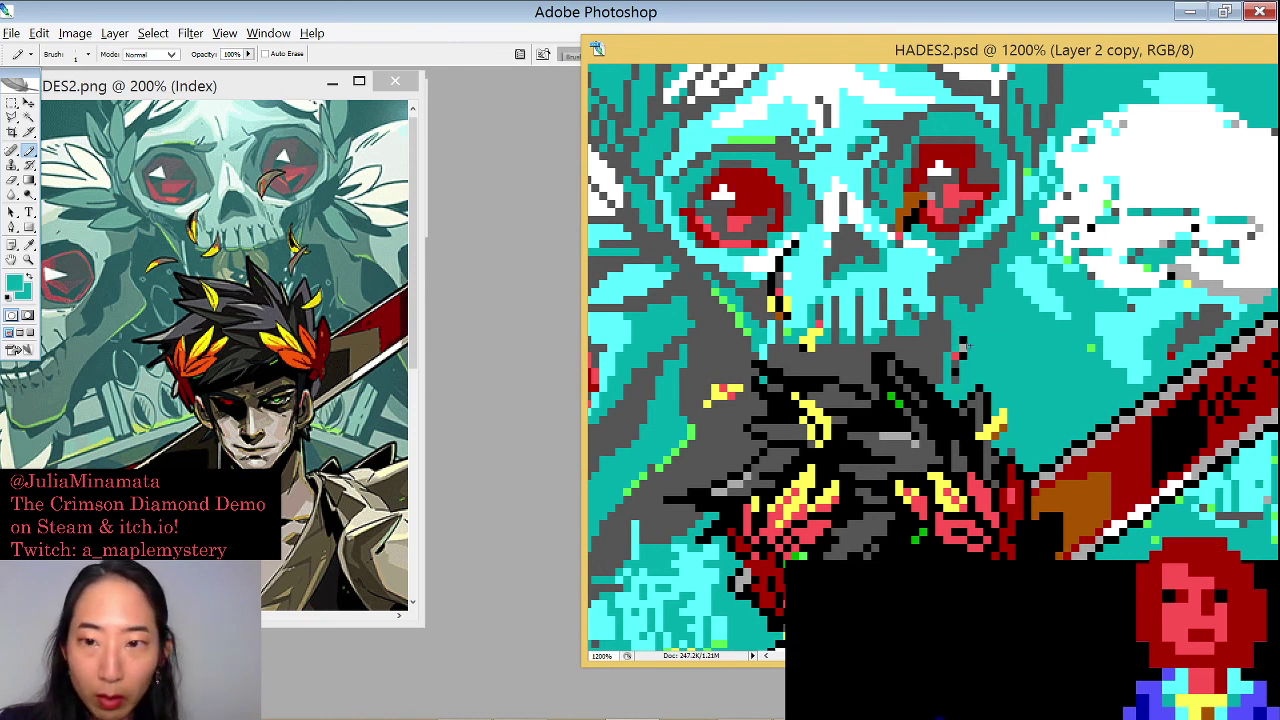
left_click_drag(958, 368, 958, 357)
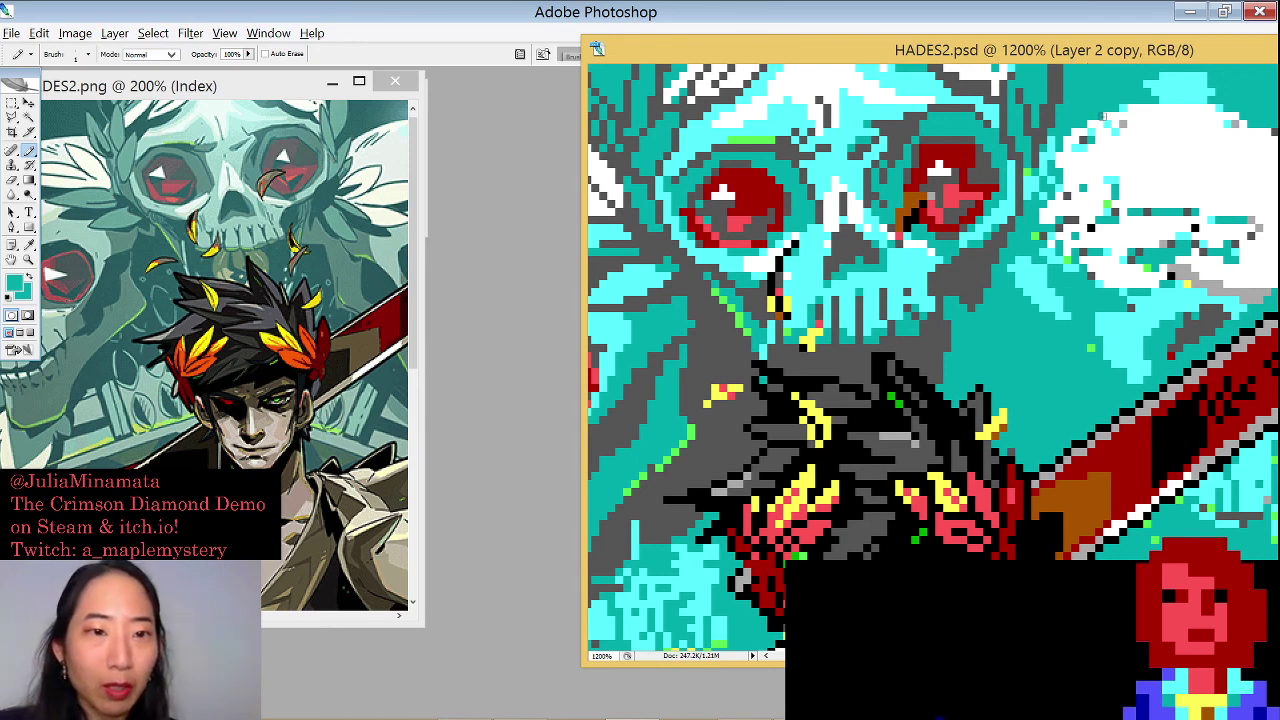
Redraw the laurel leaves between the central skull's right eye and the white skull in dark gray and teal
left_click_drag(1061, 55, 968, 86)
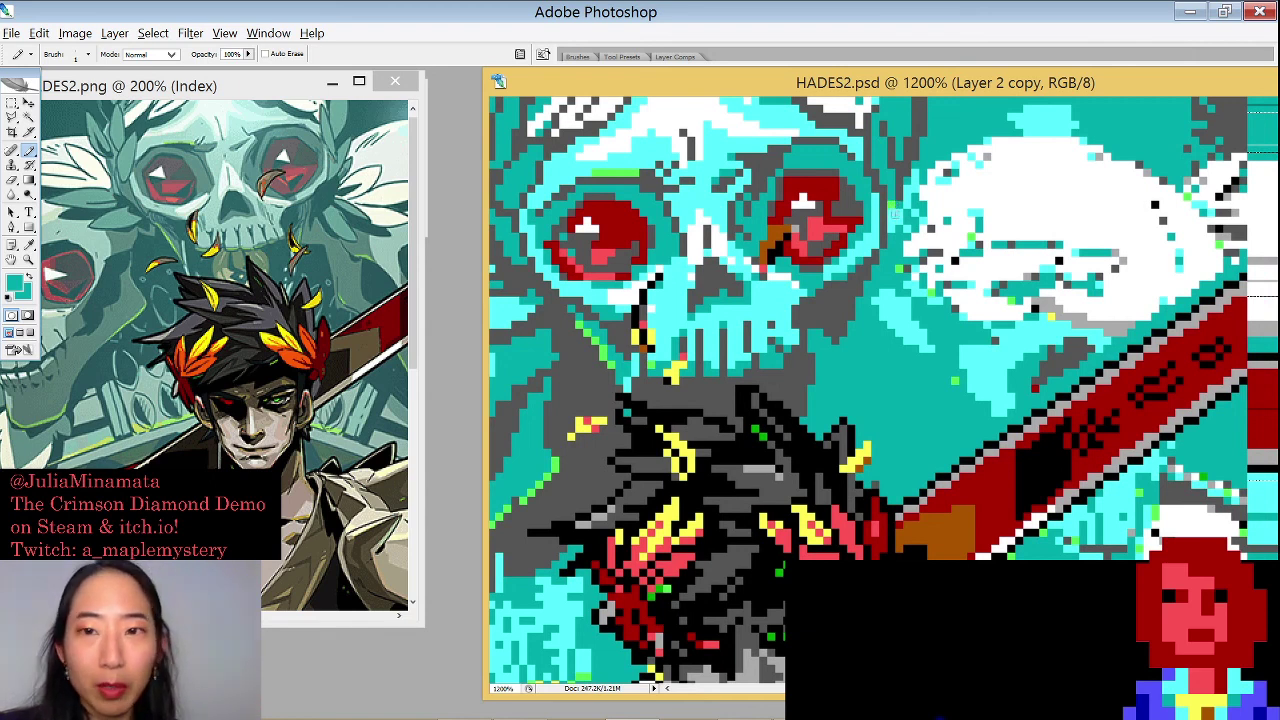
scroll(894, 208, "right", 1)
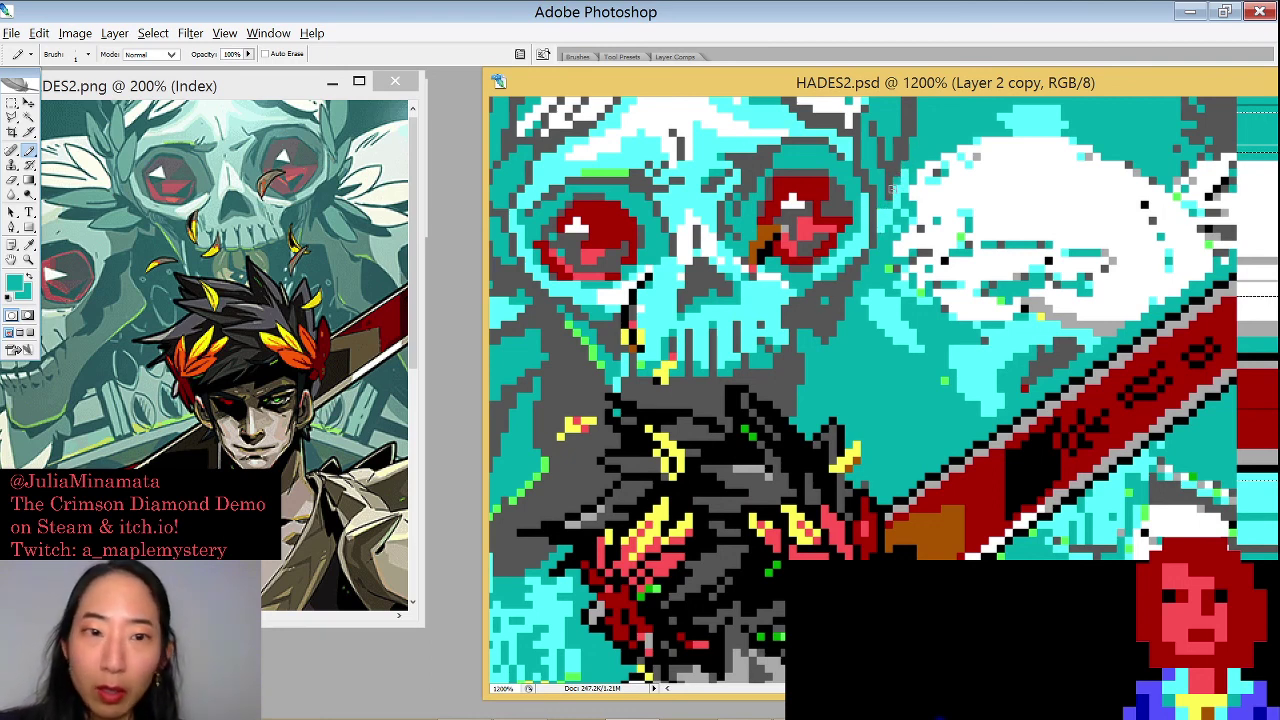
left_click(848, 284, "alt")
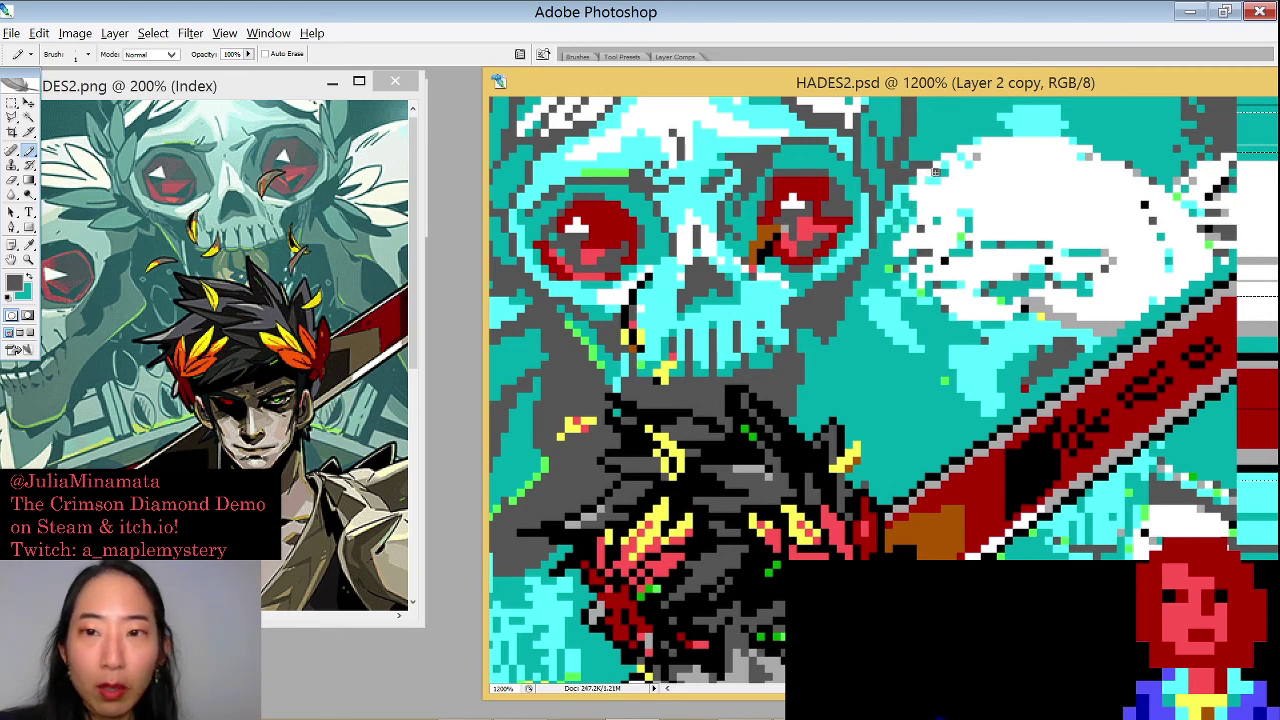
left_click(965, 178, "alt")
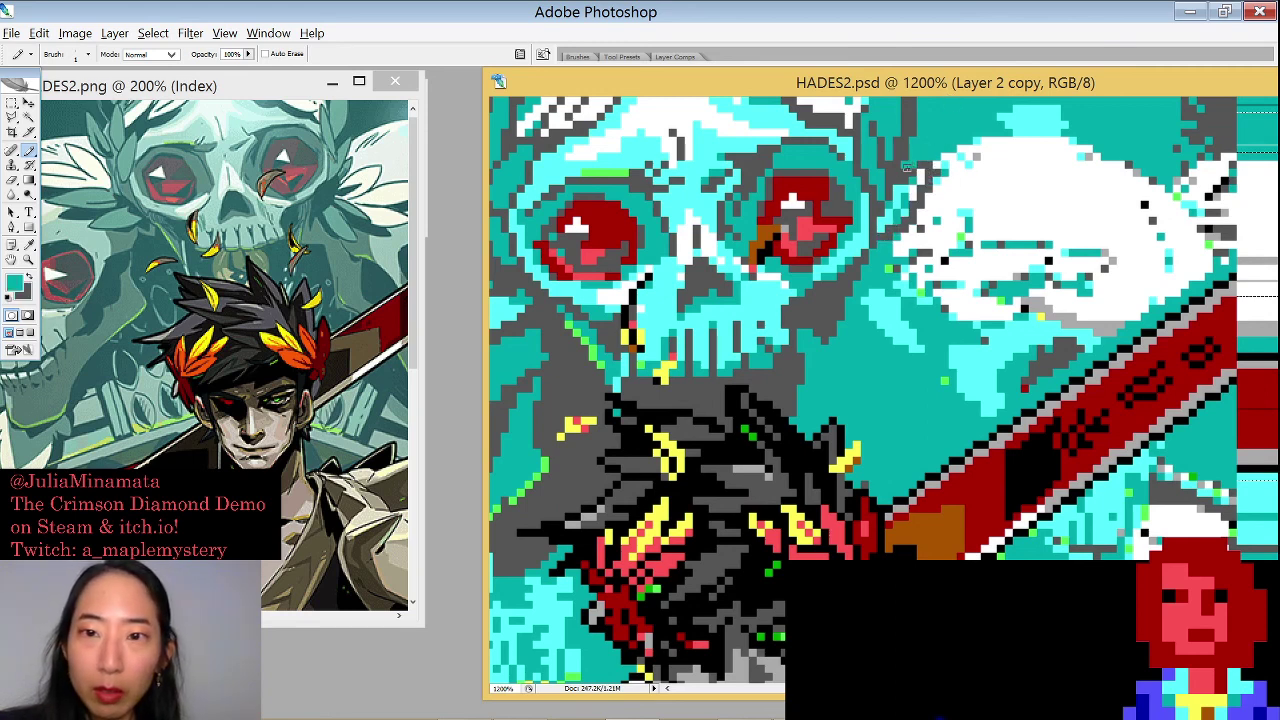
Clean up the white skull's upper edge next to the laurel leaves, replacing stray pixels with white and teal
left_click(935, 186, "alt")
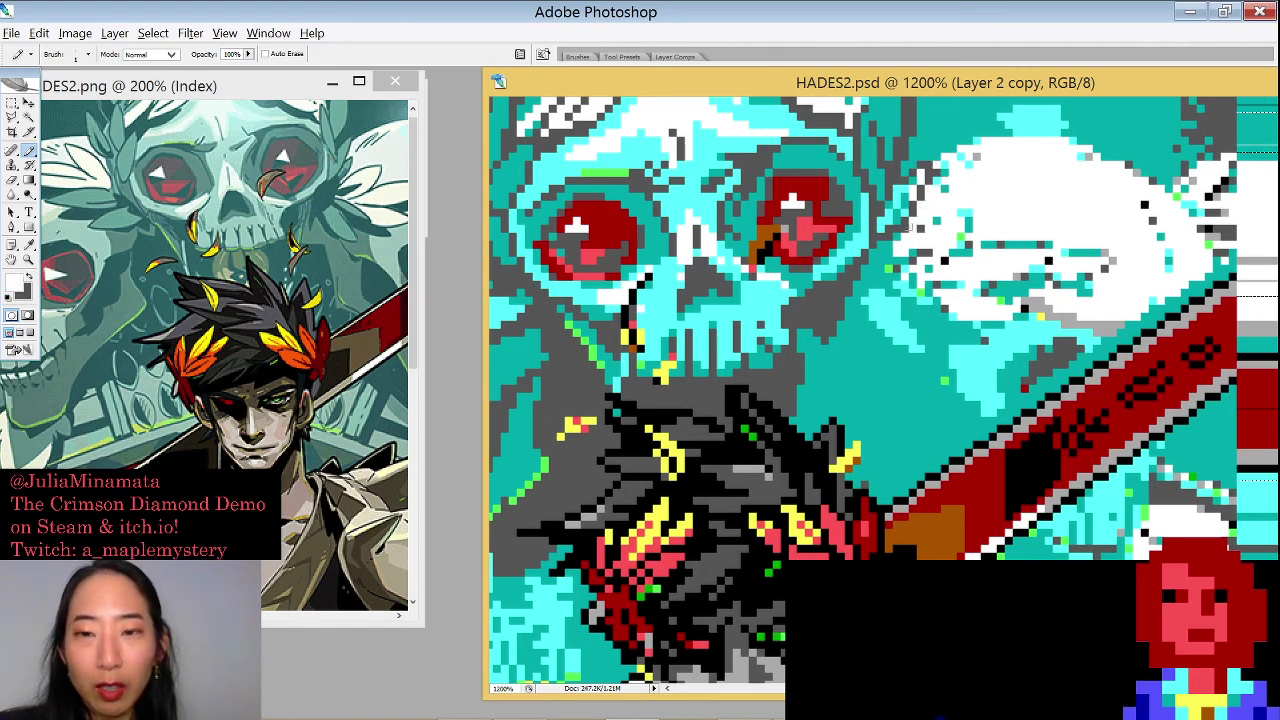
left_click(967, 118, "alt")
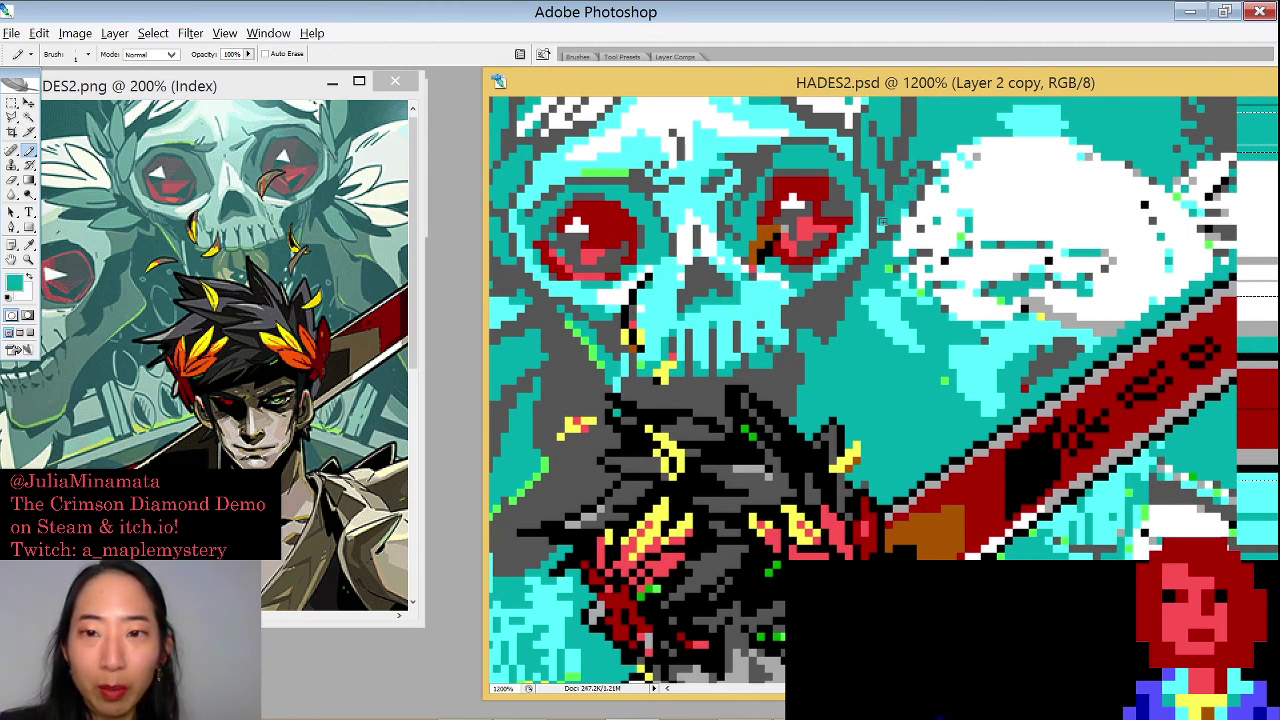
left_click(908, 210, "alt")
left_click(920, 210, "alt")
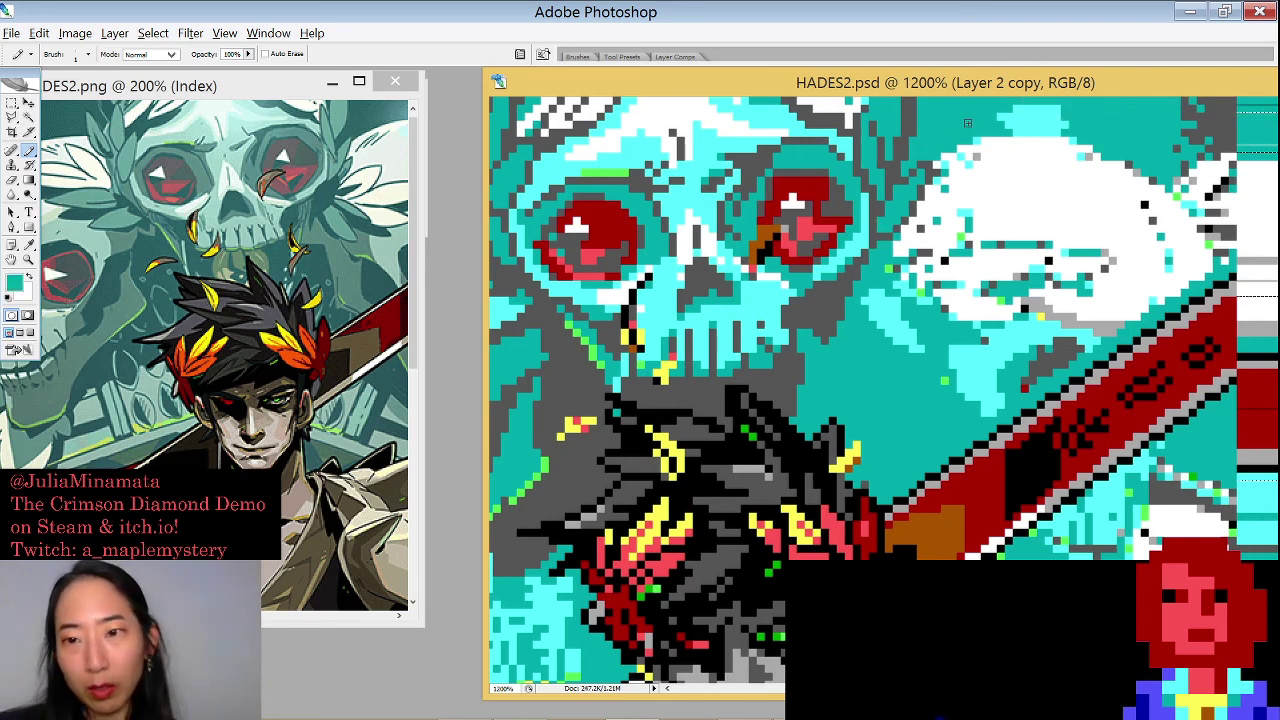
key("x")
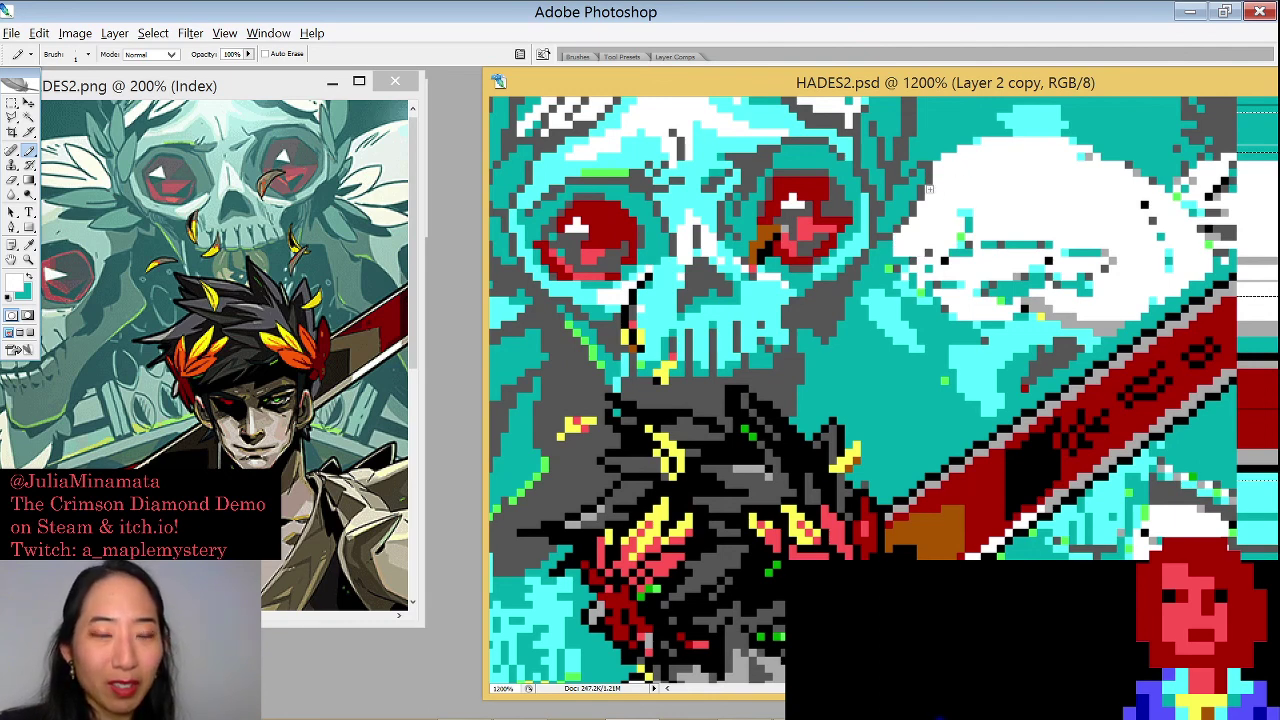
left_click(908, 248, "alt")
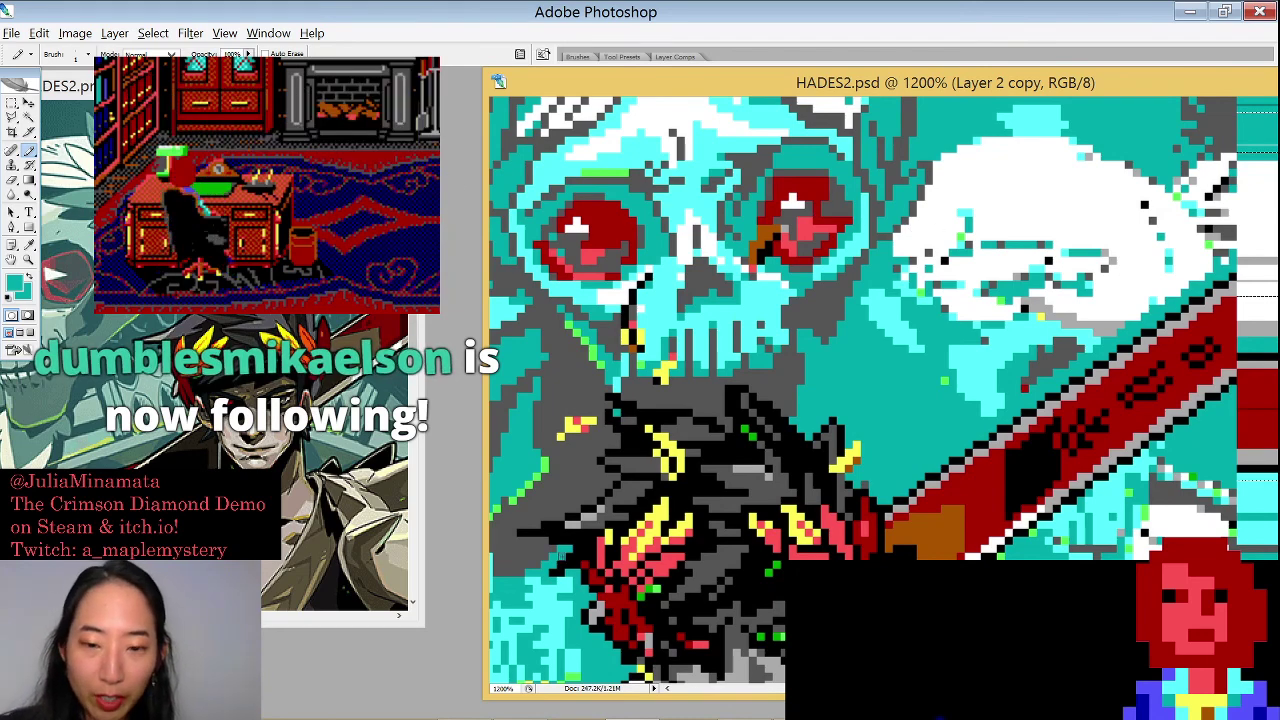
Fill the teal background above the white skull with dark gray and clear the selection
mouse_move(739, 707)
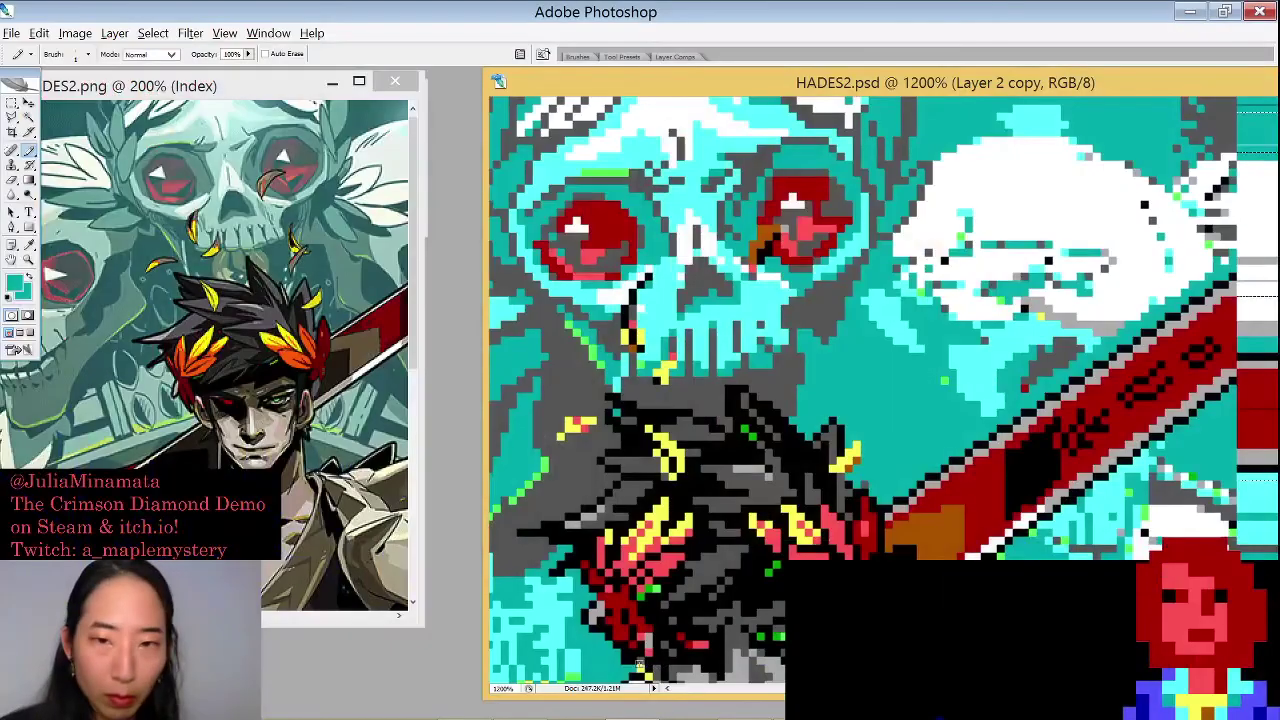
left_click_drag(757, 74, 747, 84)
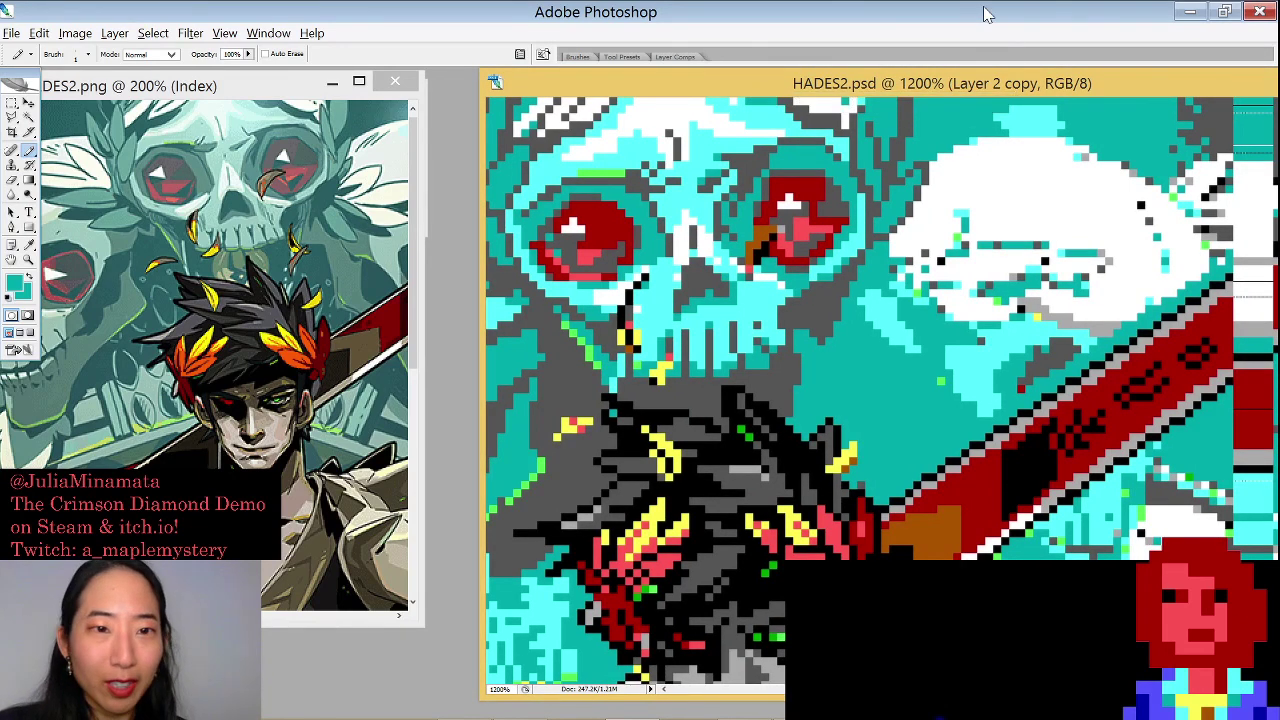
scroll(1000, 23, "right", 3)
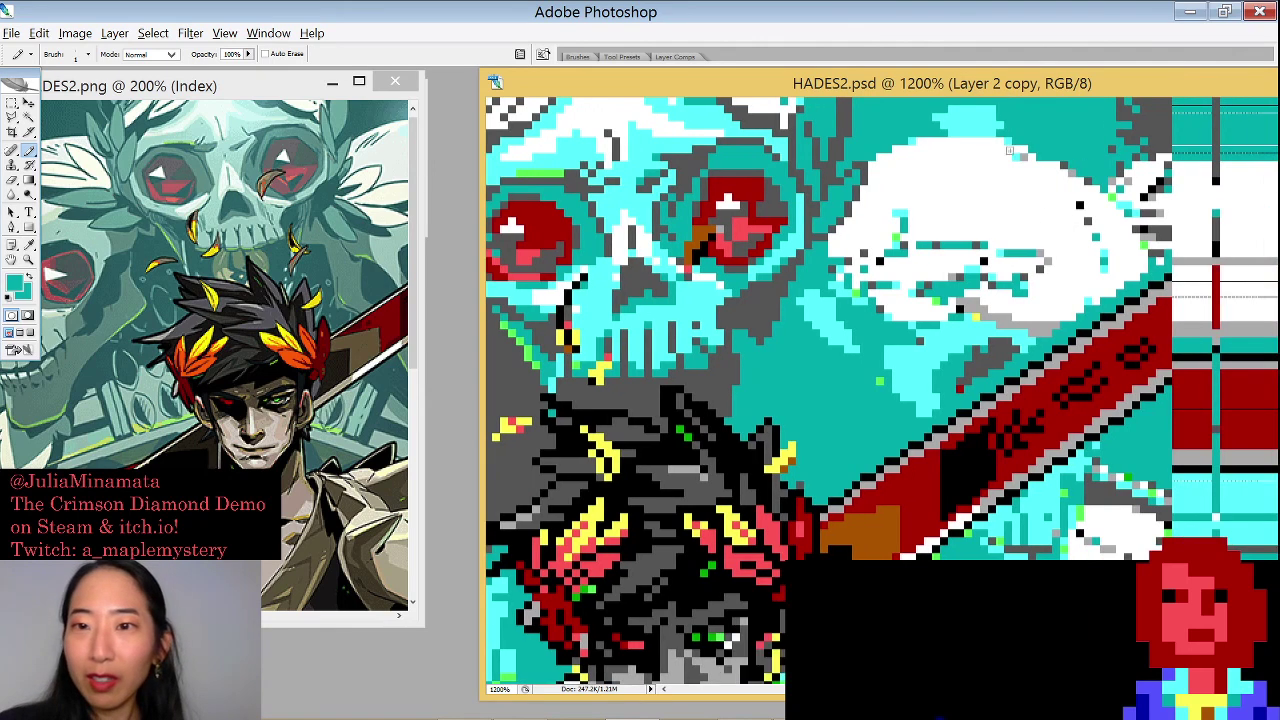
key("w")
left_click(1112, 150)
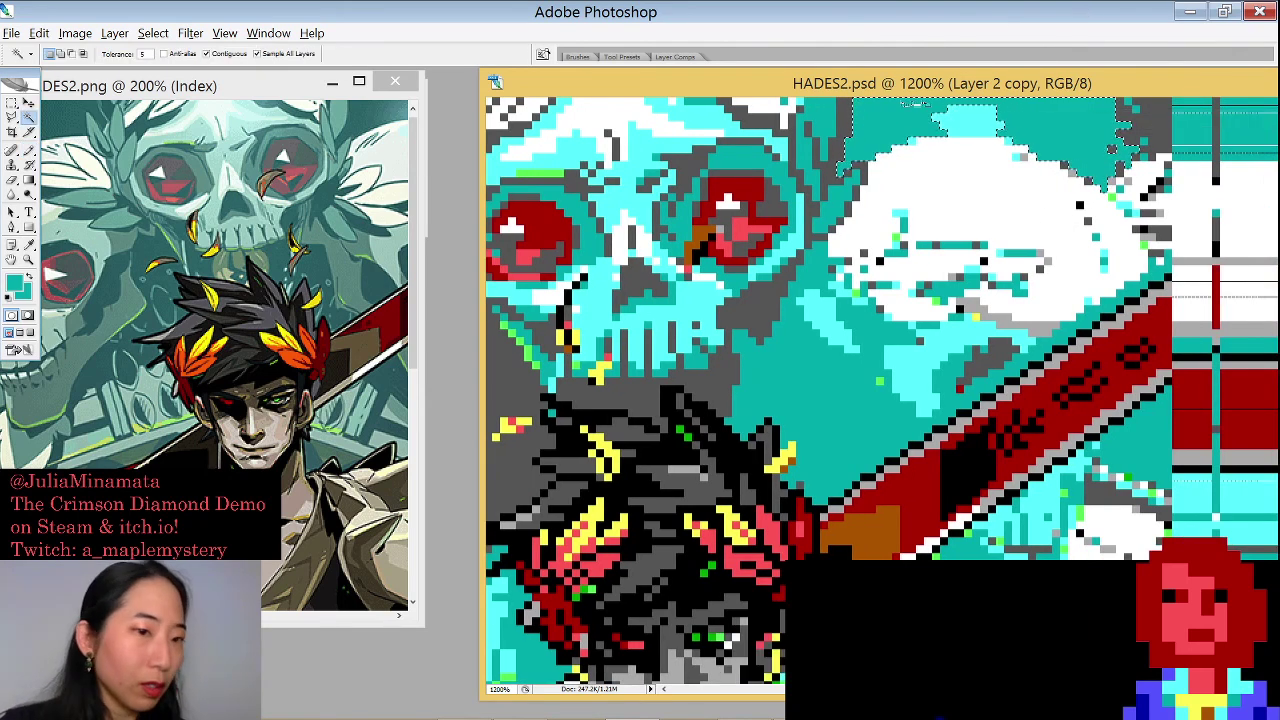
key("b")
left_click(852, 110, "alt")
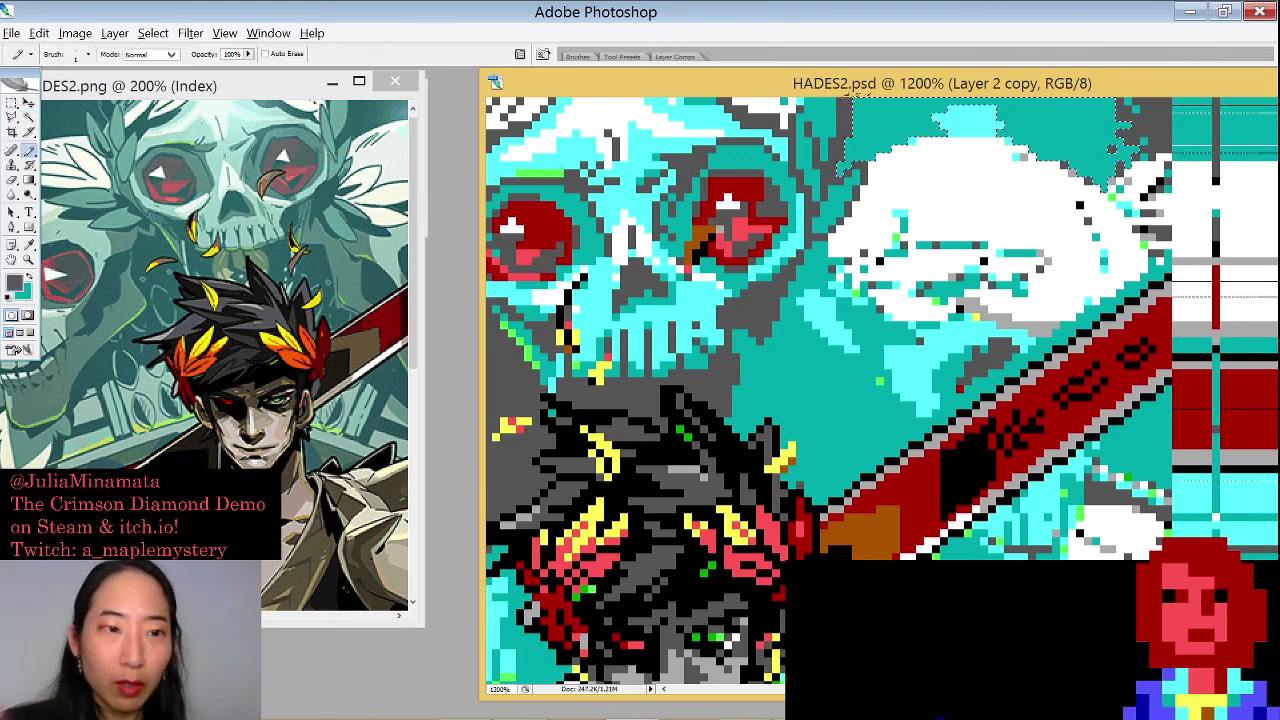
key("alt+BackSpace")
key("x")
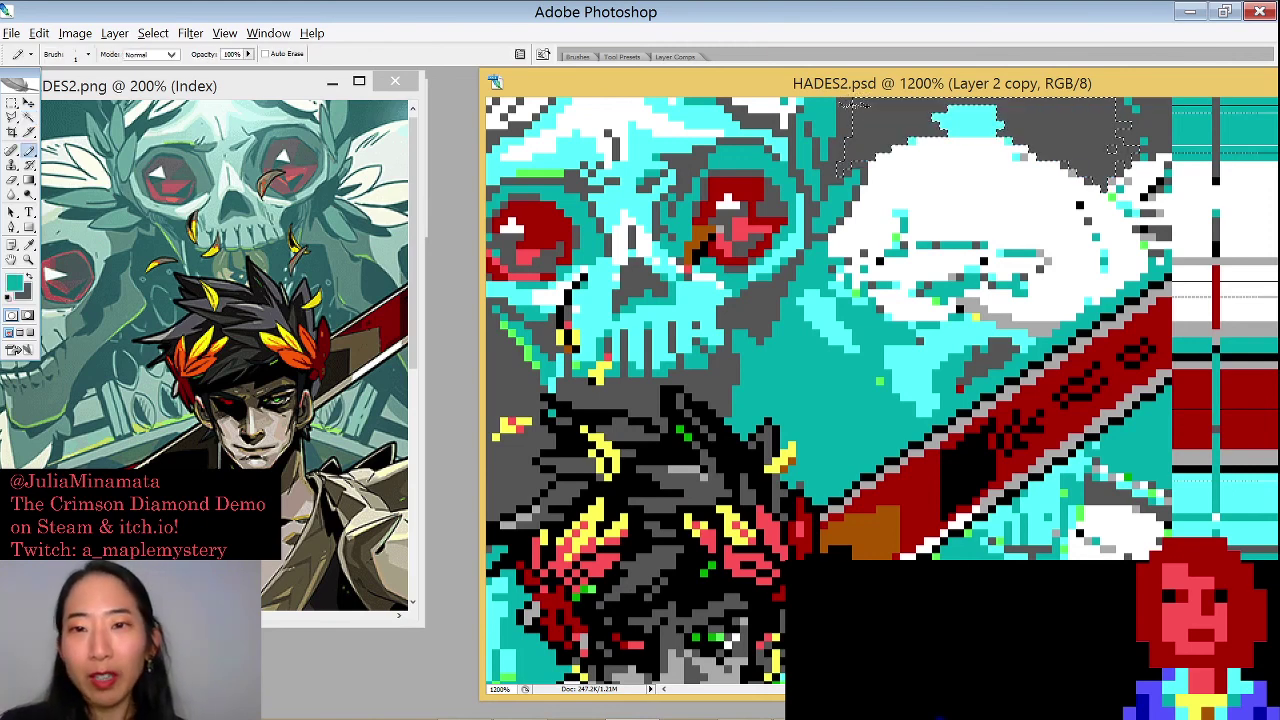
key("ctrl+d")
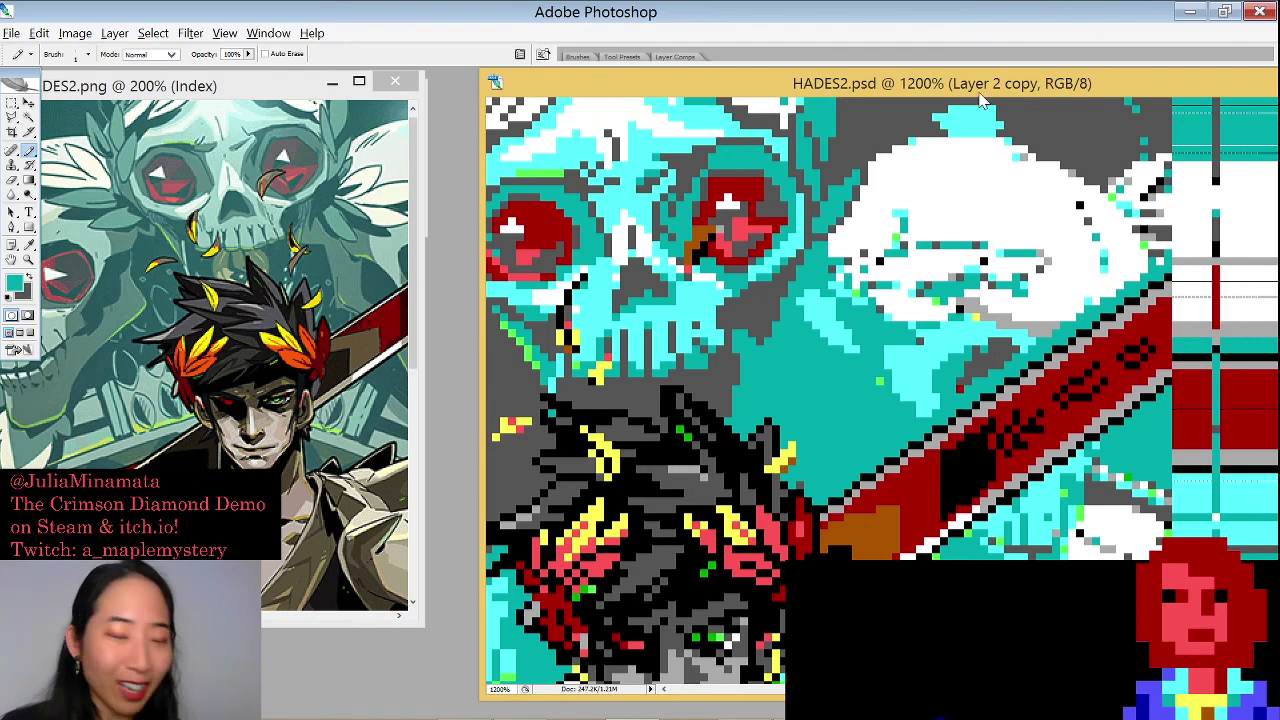
Bring the white skull and sword into view, and widen the reference image window to show the same area
key("ctrl+minus")
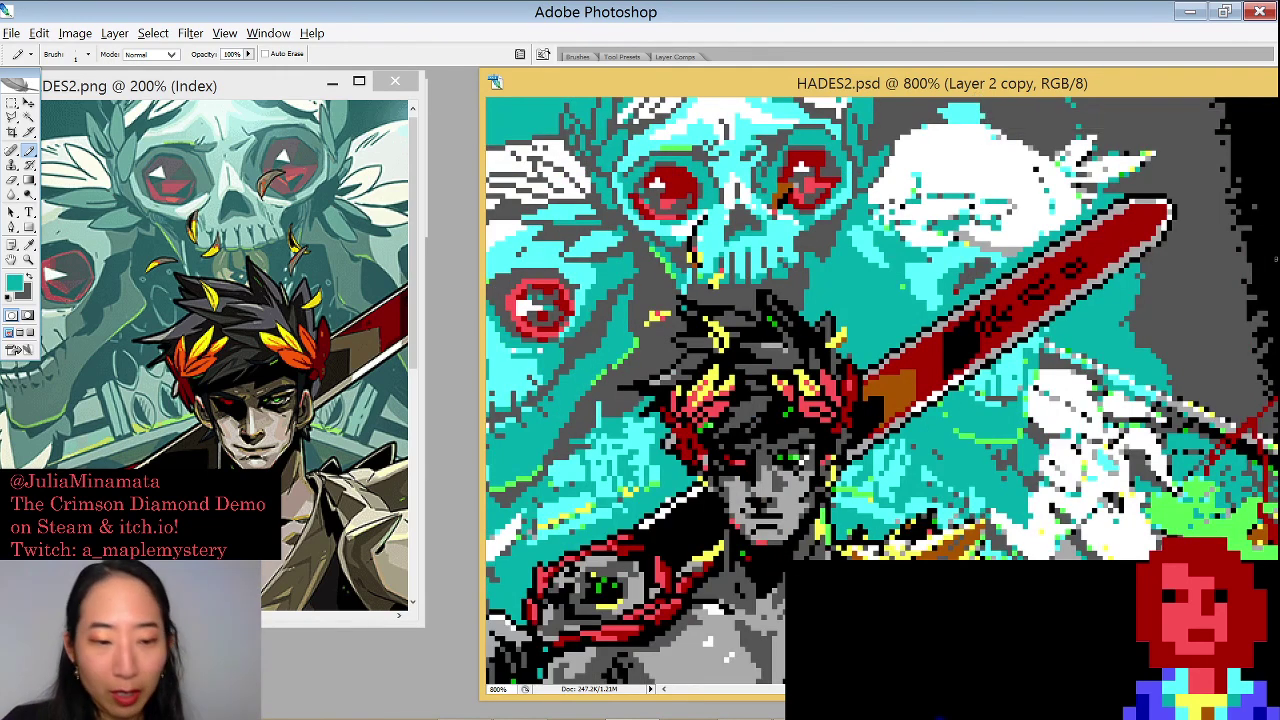
key("ctrl+plus")
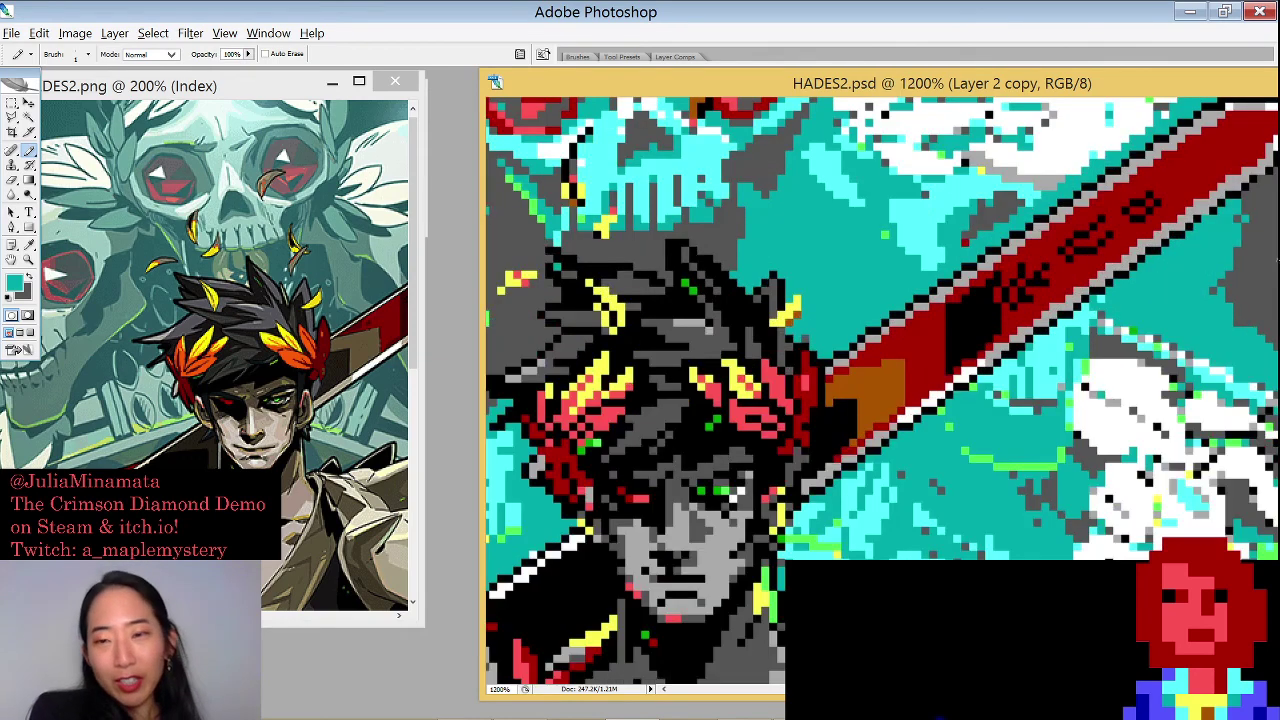
left_click_drag(1041, 219, 1043, 366)
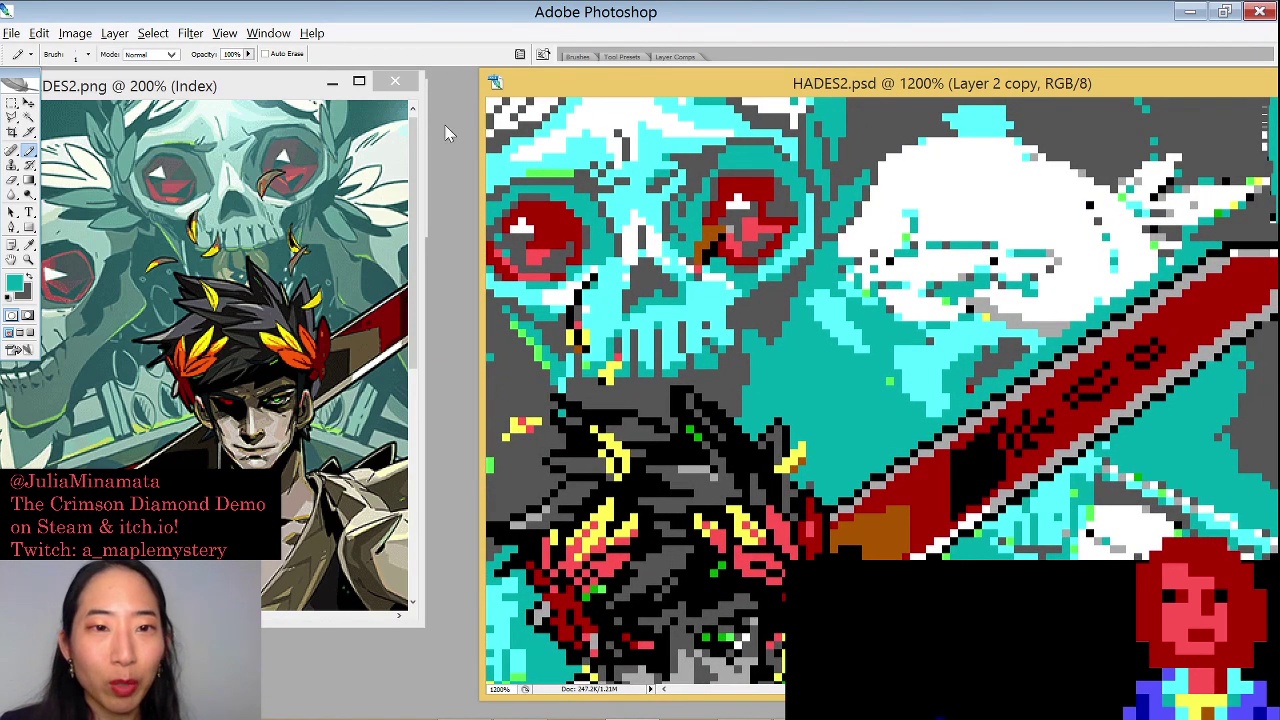
left_click_drag(424, 127, 586, 127)
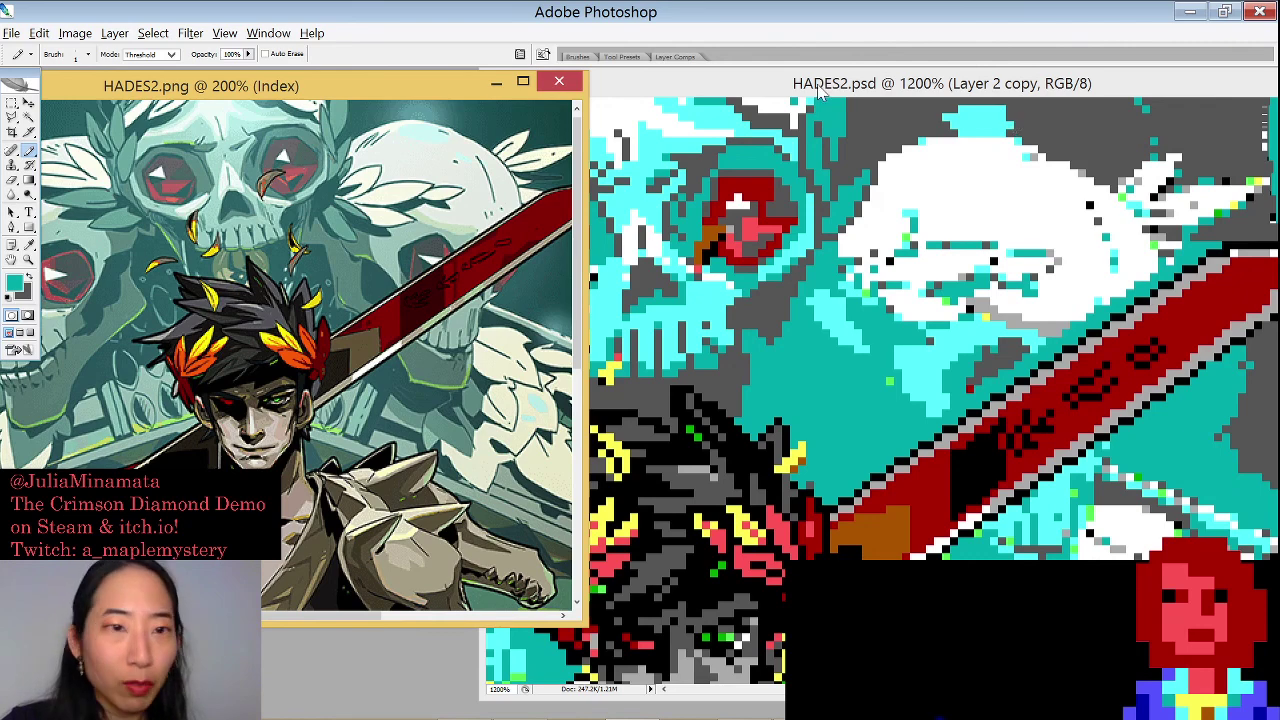
Retouch the laurel leaves beside the white skull's upper edge with dark gray and move the image window slightly
left_click(890, 122, "alt")
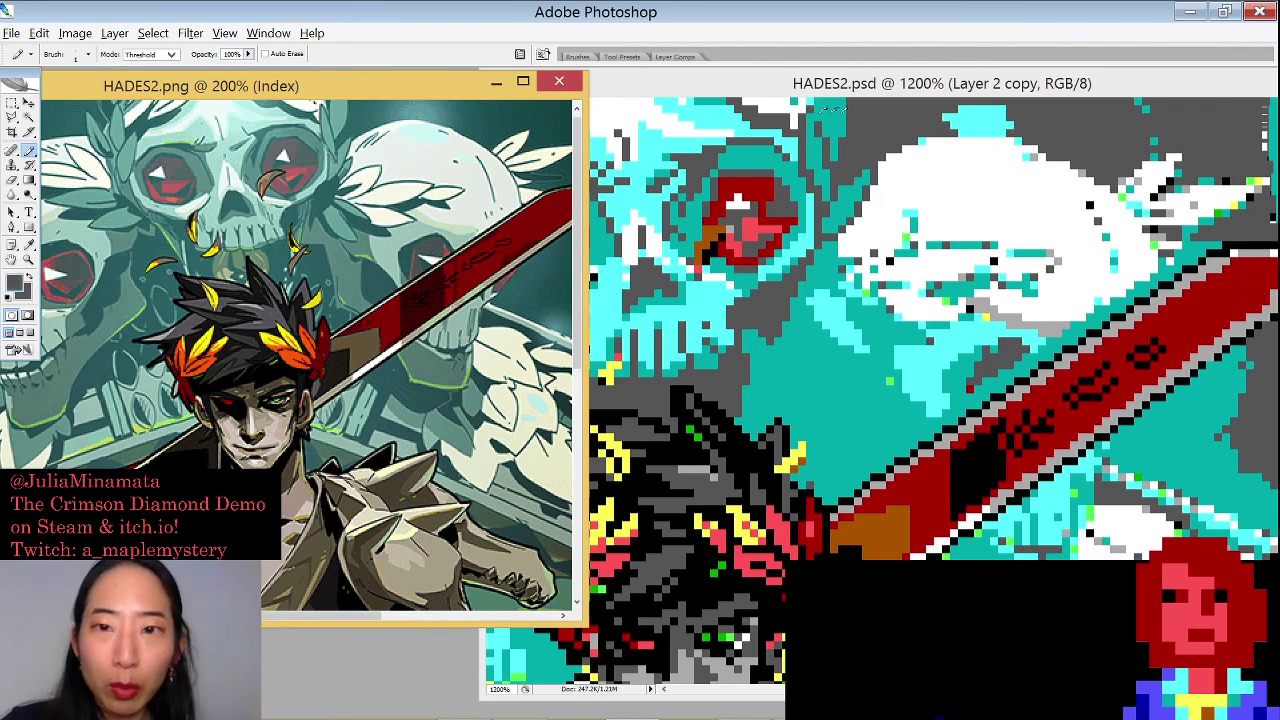
left_click(823, 112)
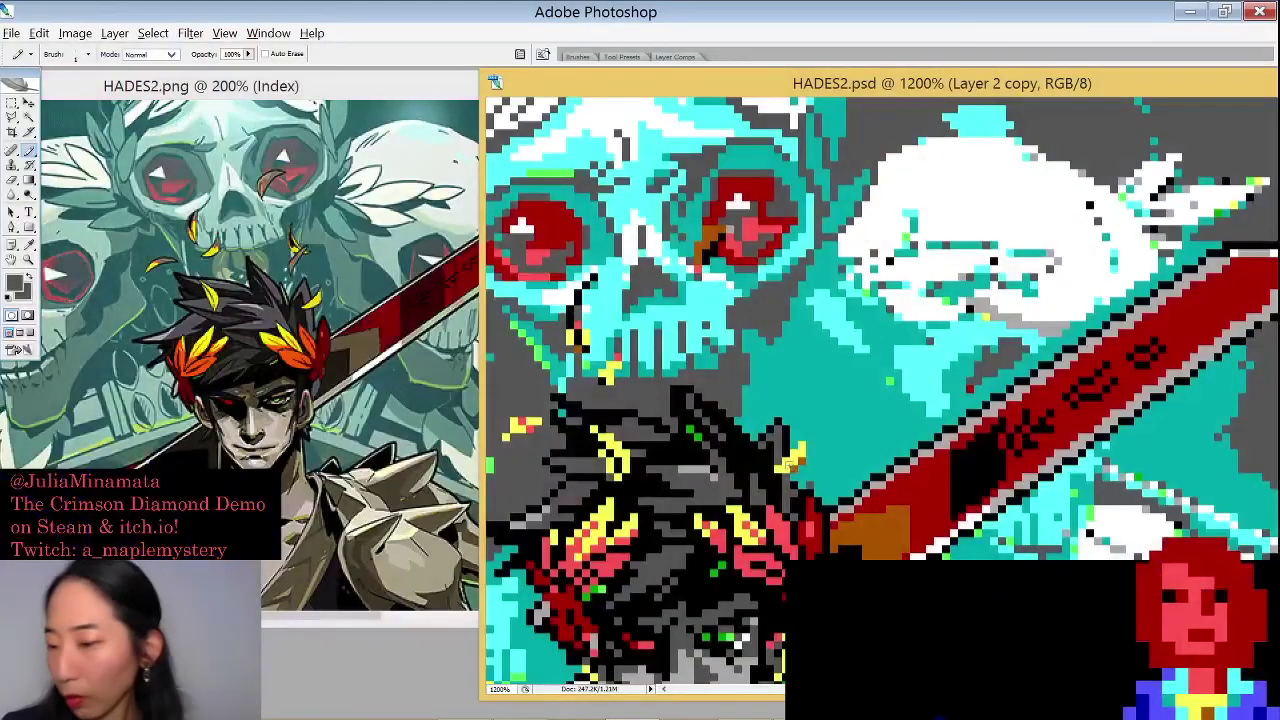
left_click(790, 462)
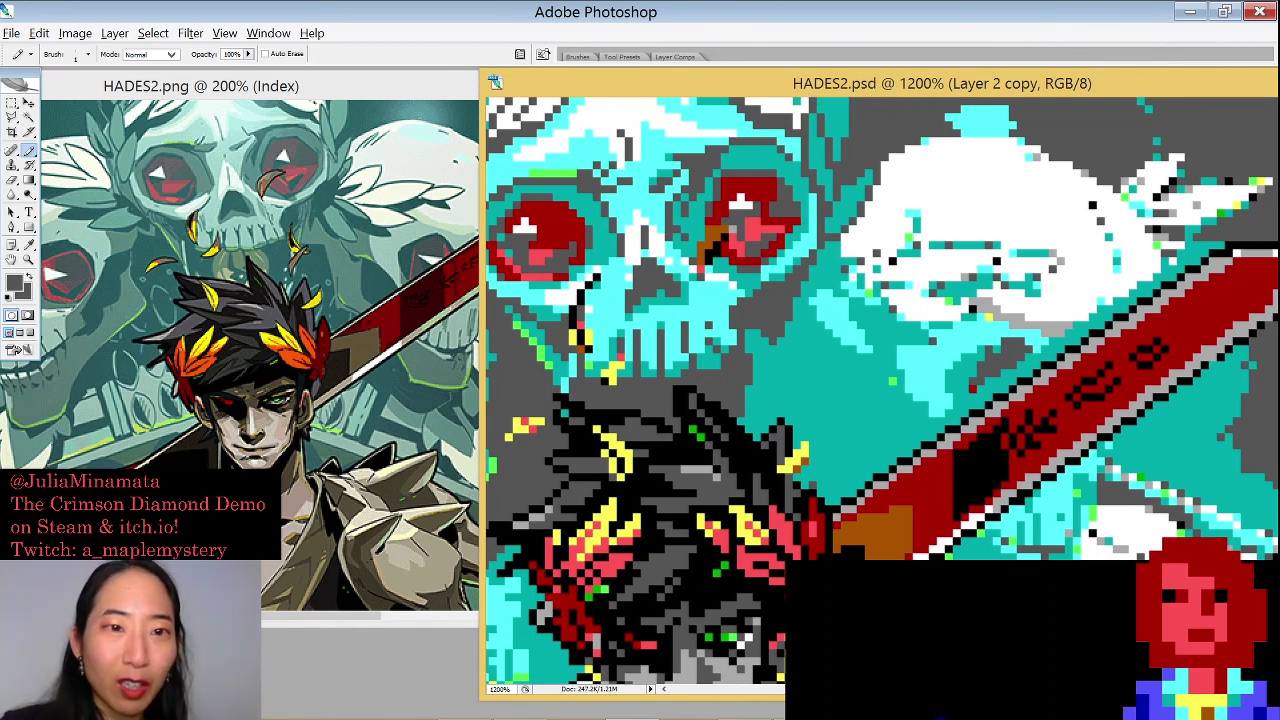
left_click_drag(864, 80, 868, 79)
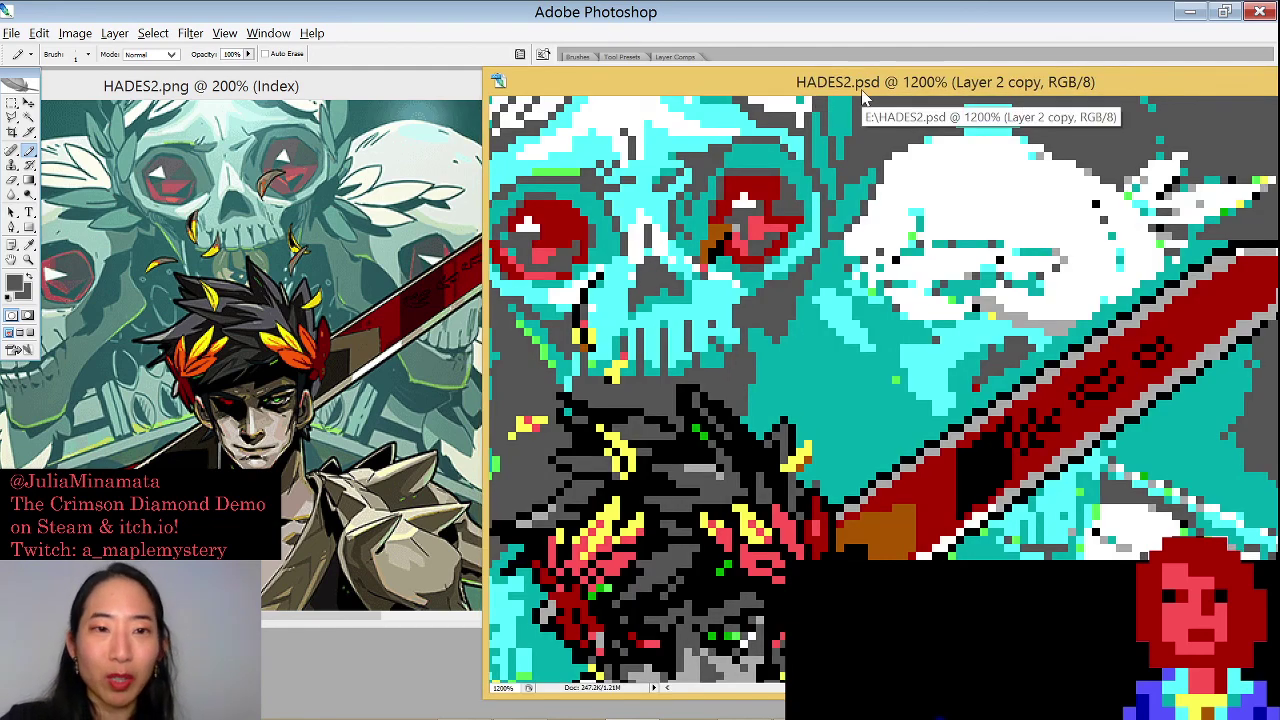
Reshape the laurel leaf tips overlapping the white skull's edge beside the central skull, using teal, dark gray and white
left_click(857, 176, "alt")
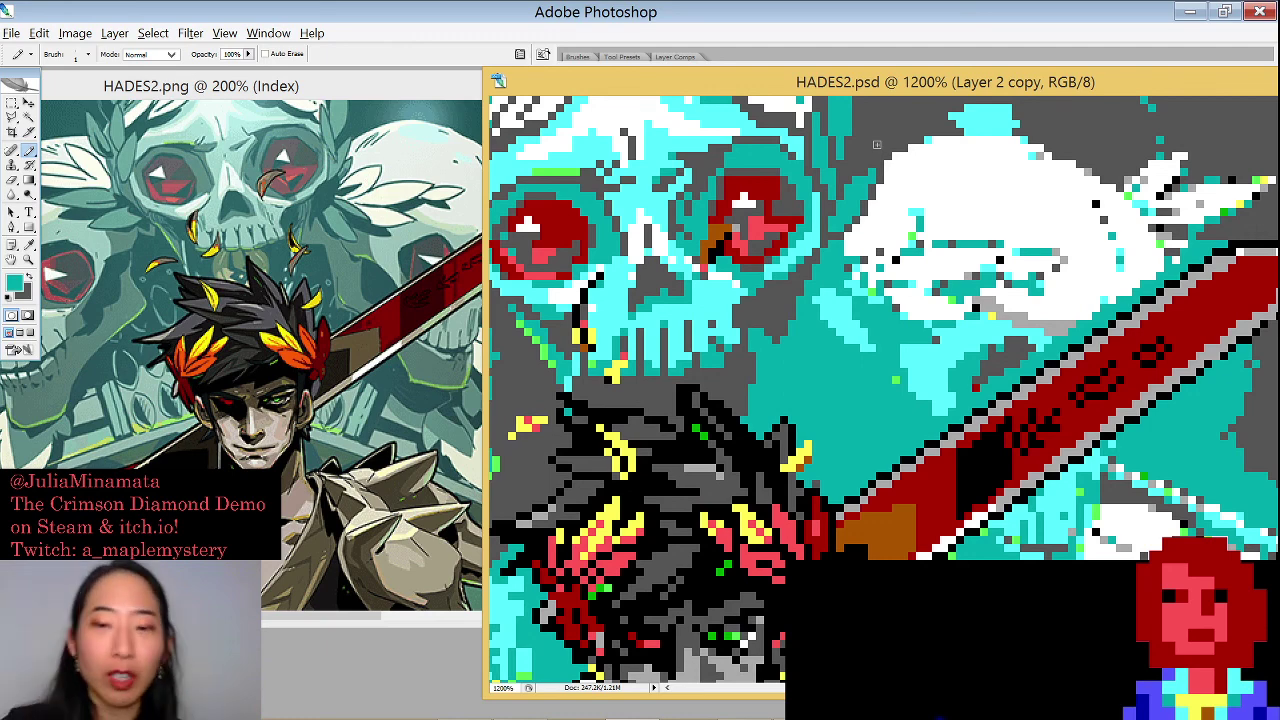
left_click_drag(926, 309, 890, 284)
key("x")
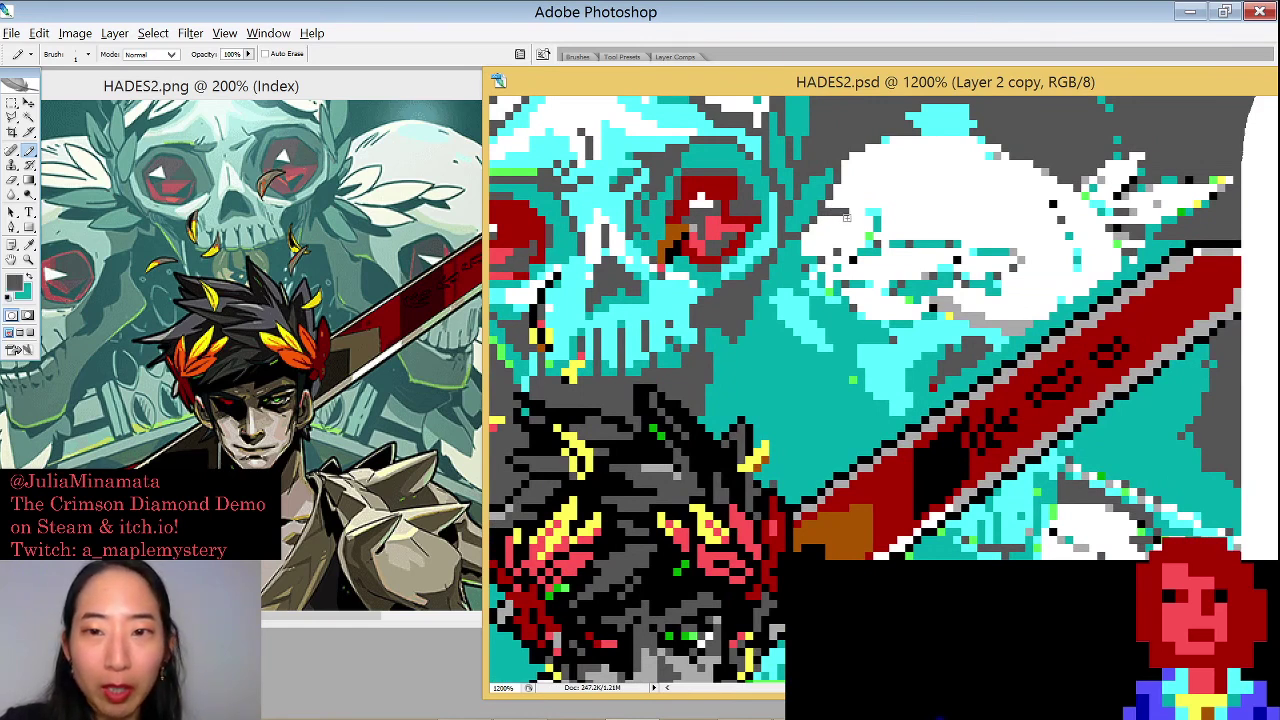
key("d")
key("x")
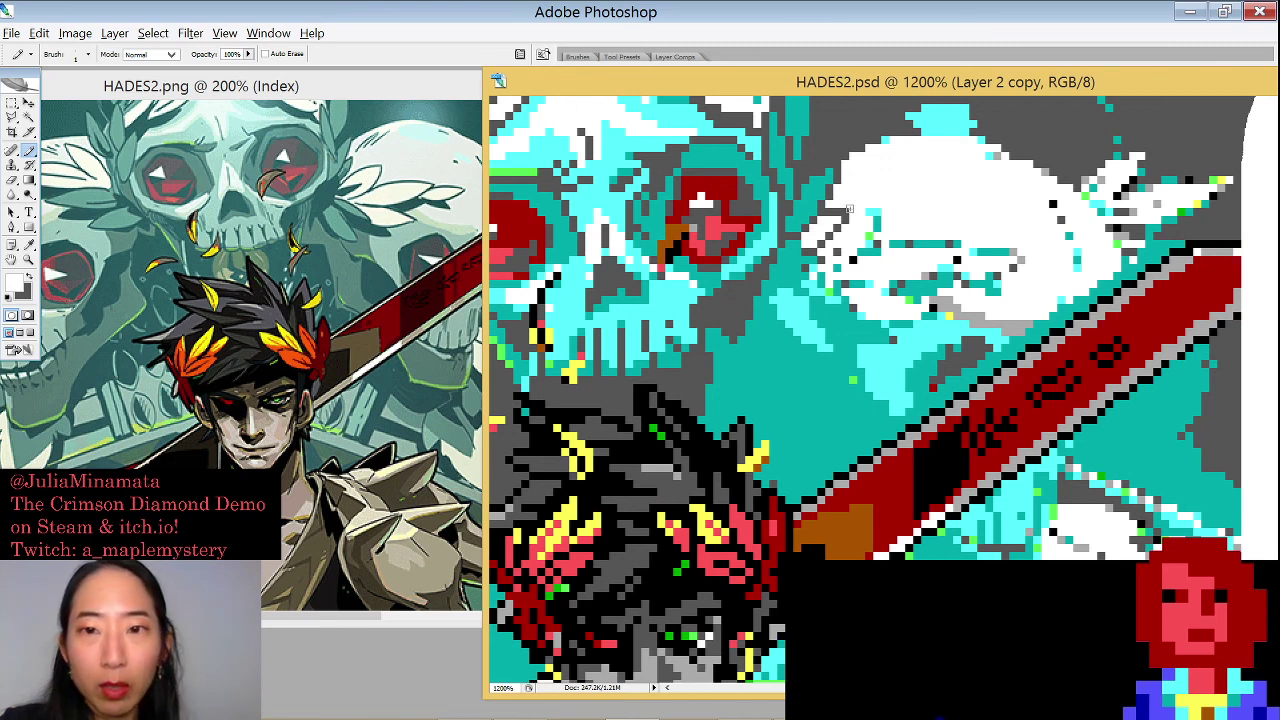
left_click(823, 228, "alt")
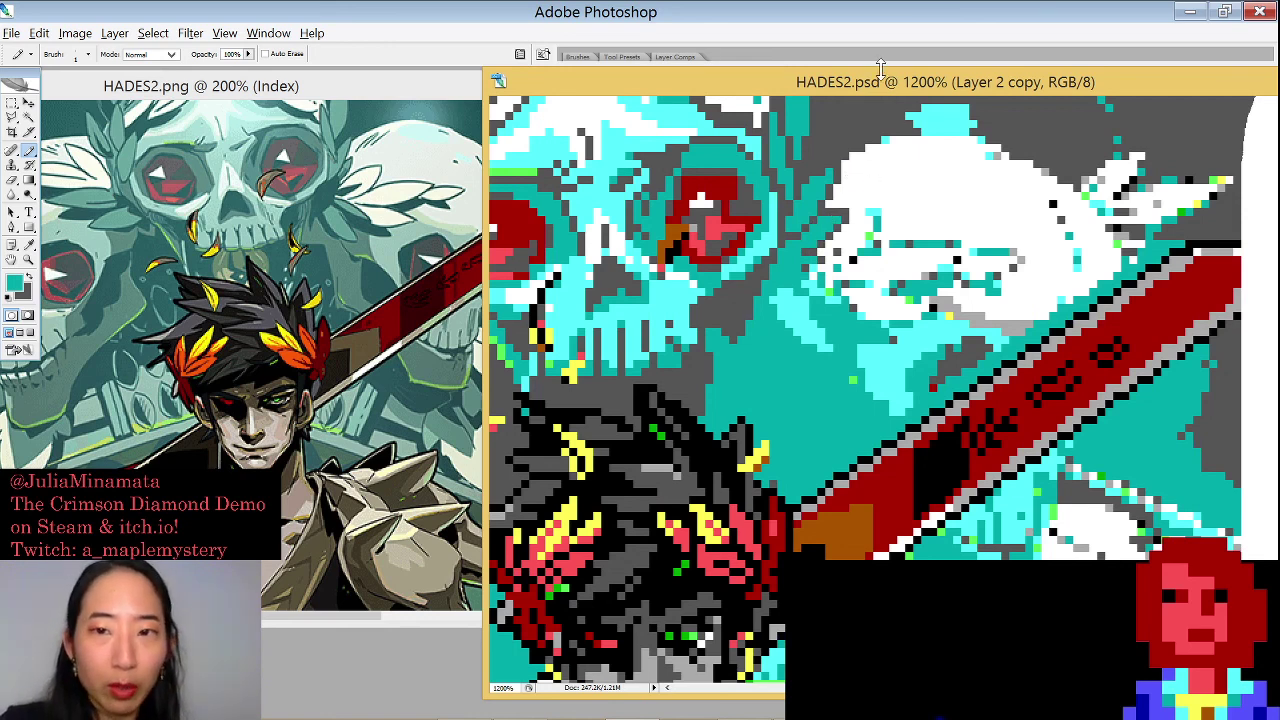
Outline the light cyan leaf below the white skull in dark gray, cleaning up around it with teal
left_click(850, 176, "alt")
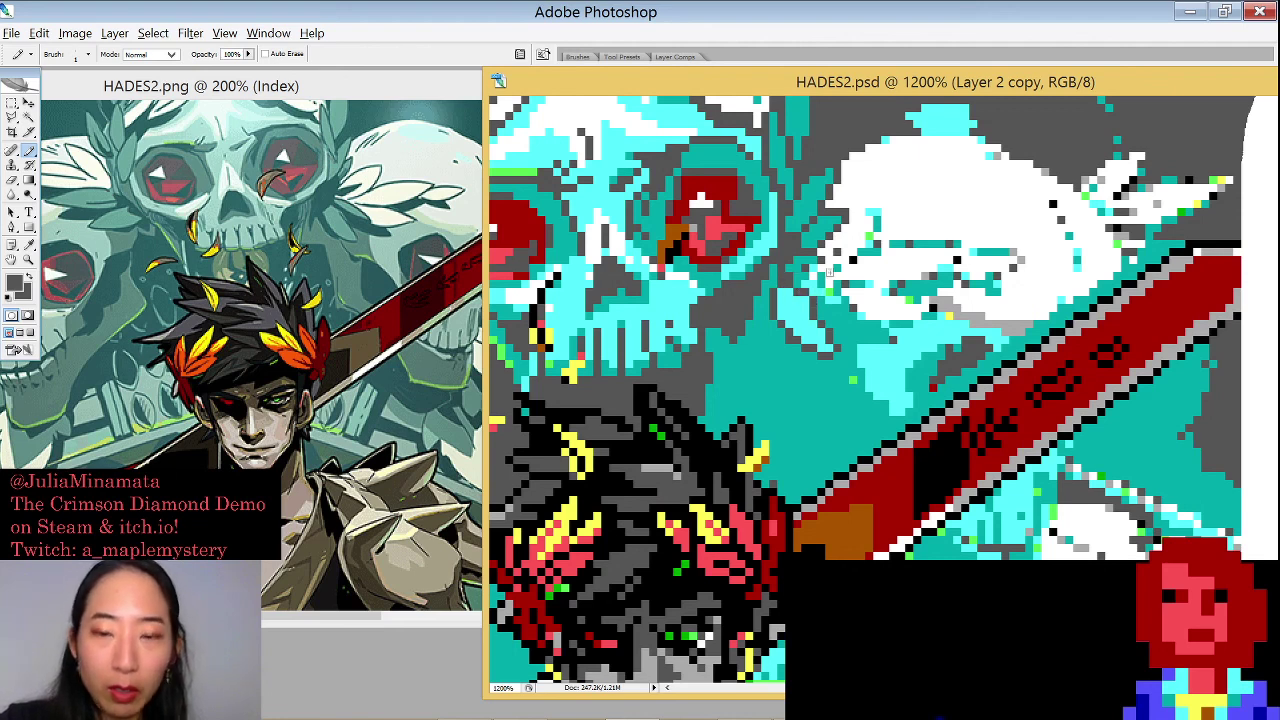
left_click(790, 341, "alt")
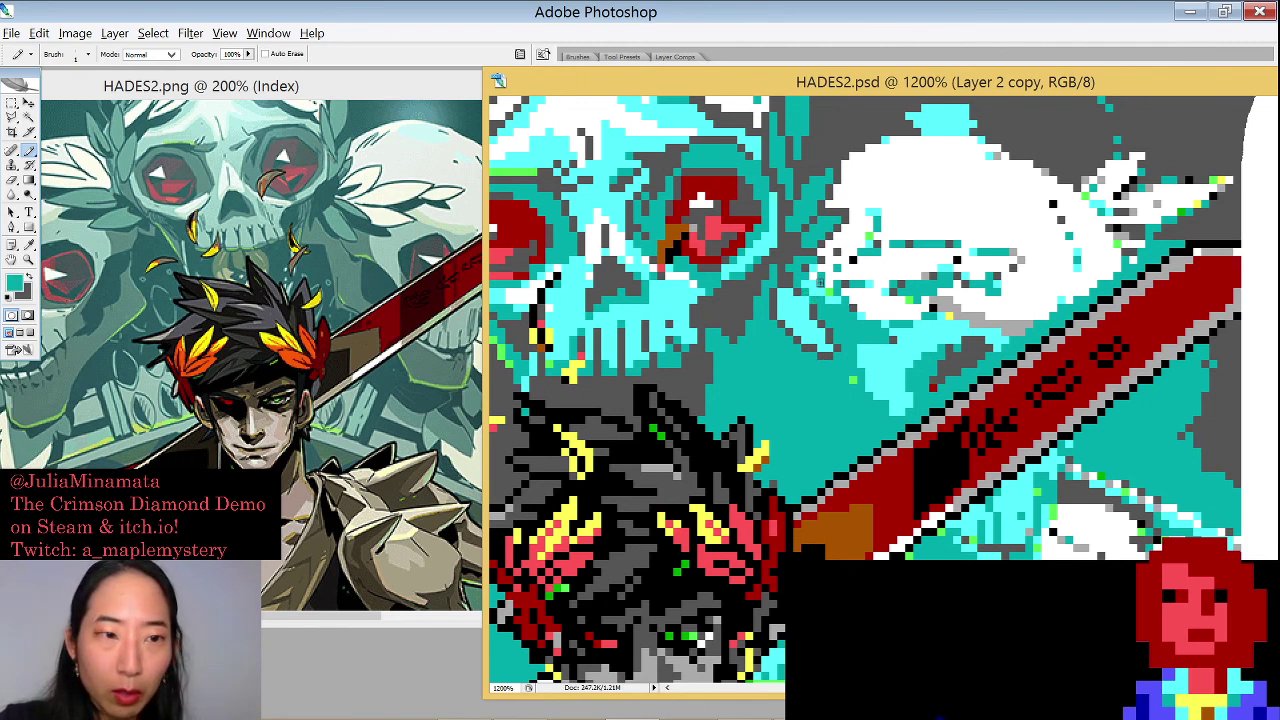
left_click(808, 298, "alt")
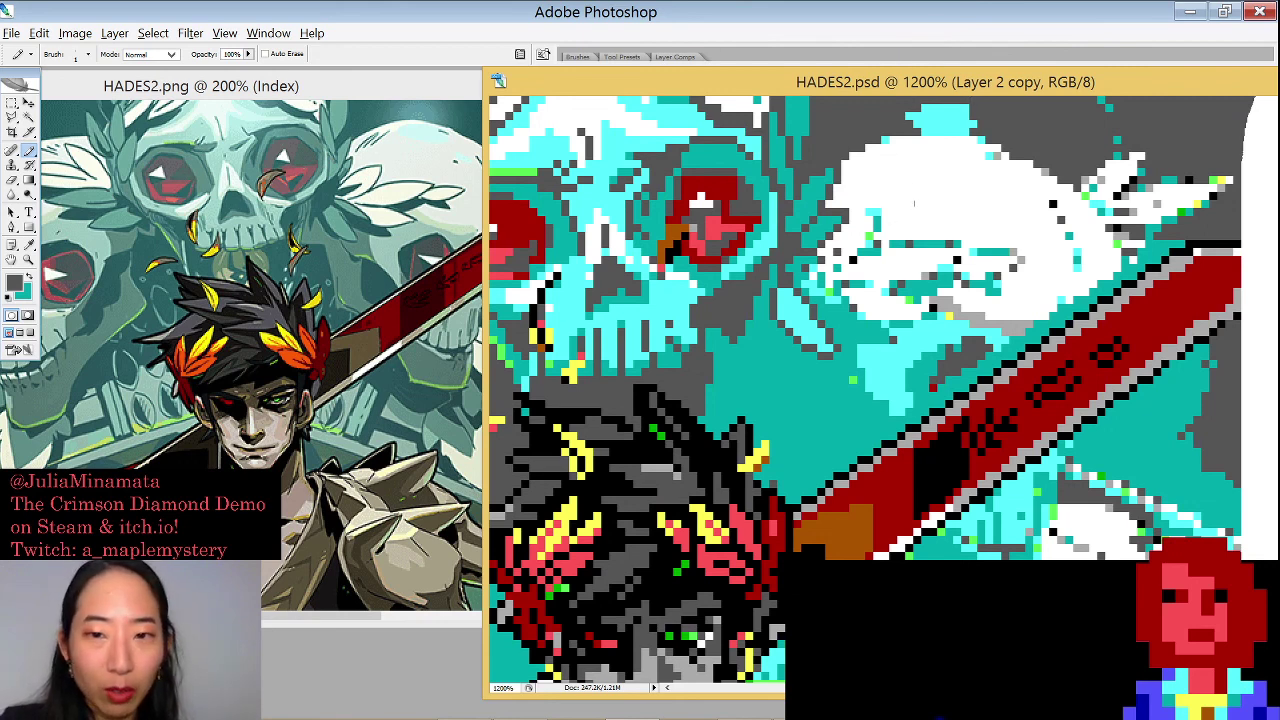
Clean the white skull's lower edge beside the cyan leaf with teal and cover the nearby stray interior pixels with white
left_click(860, 307, "alt")
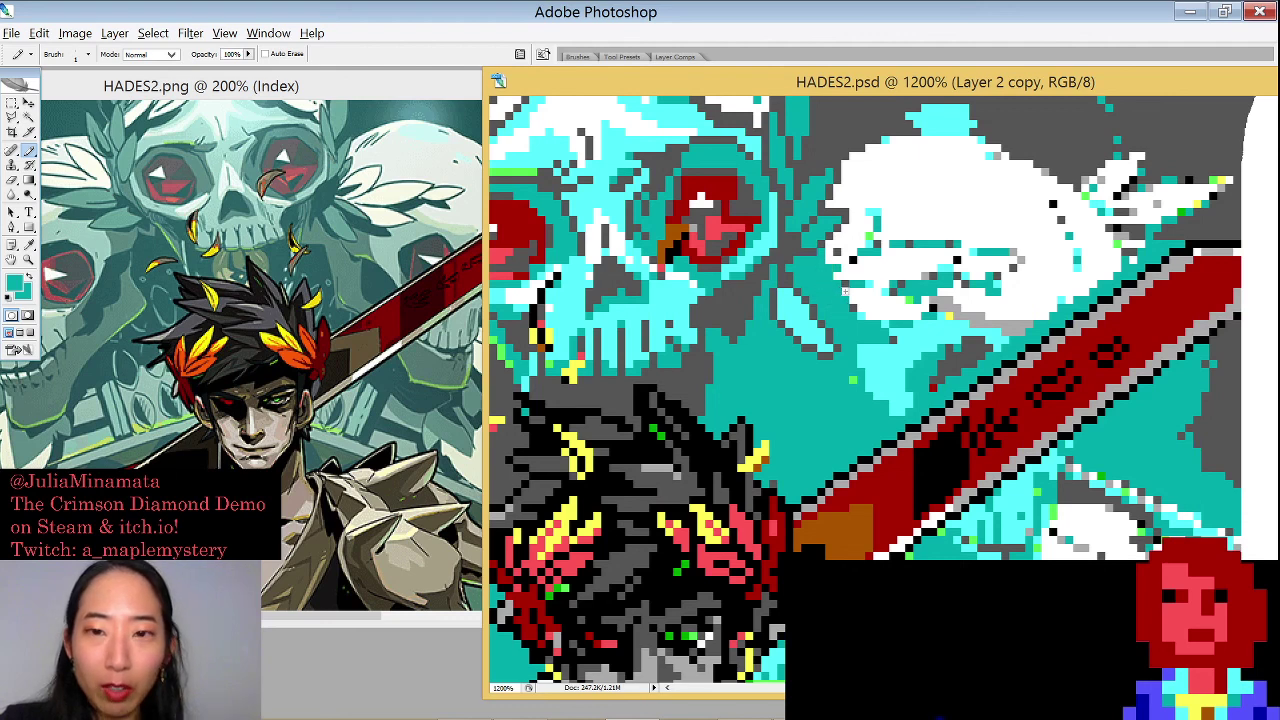
left_click(900, 177, "alt")
mouse_move(847, 257)
left_mouse_down()
mouse_move(846, 287)
mouse_move(879, 286)
mouse_move(860, 313)
mouse_move(879, 260)
left_mouse_up()
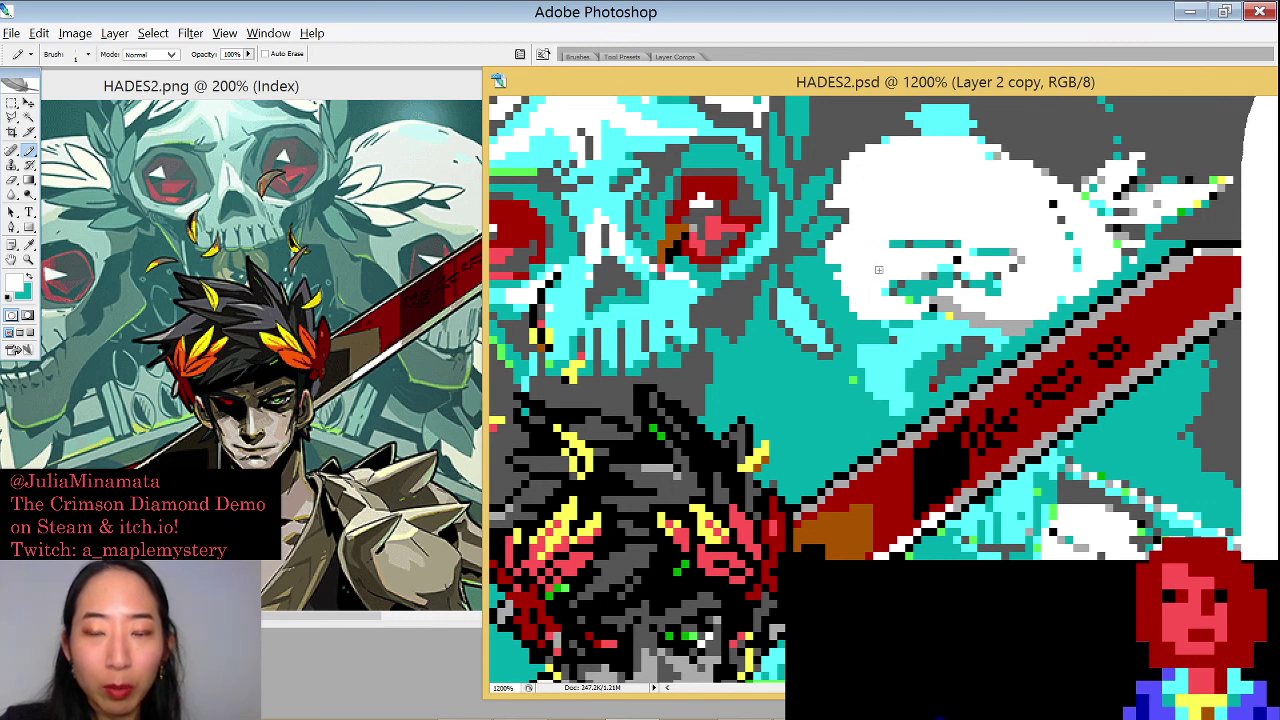
Draw the hanging laurel leaves between the central skull's jaw and the character's hair in teal with dark gray outlines
left_click(850, 394, "alt")
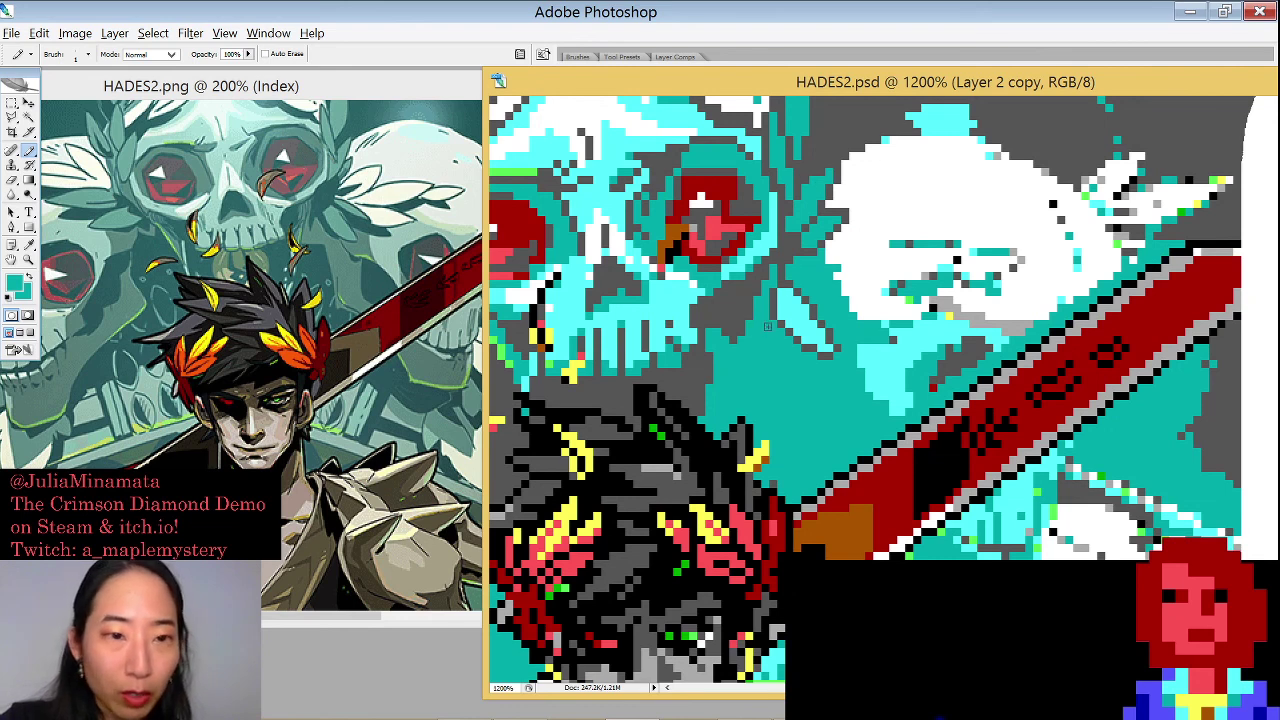
left_click(848, 128, "alt")
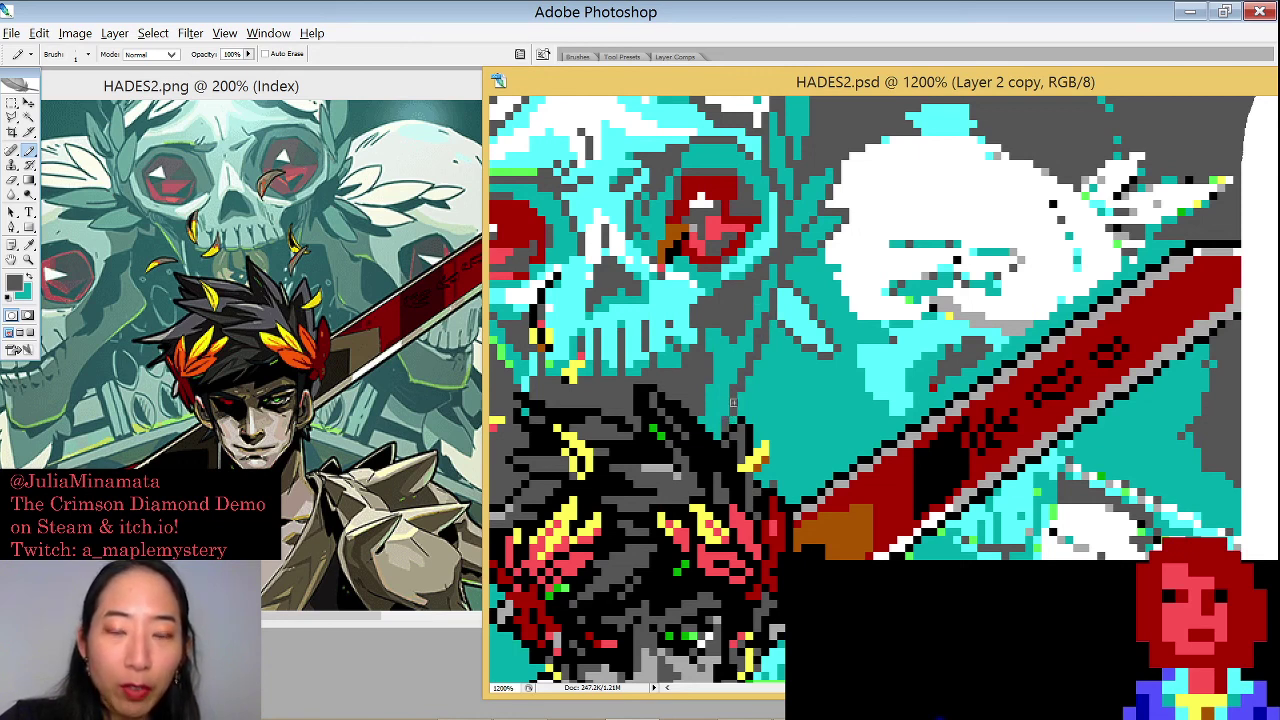
left_click(790, 341, "alt")
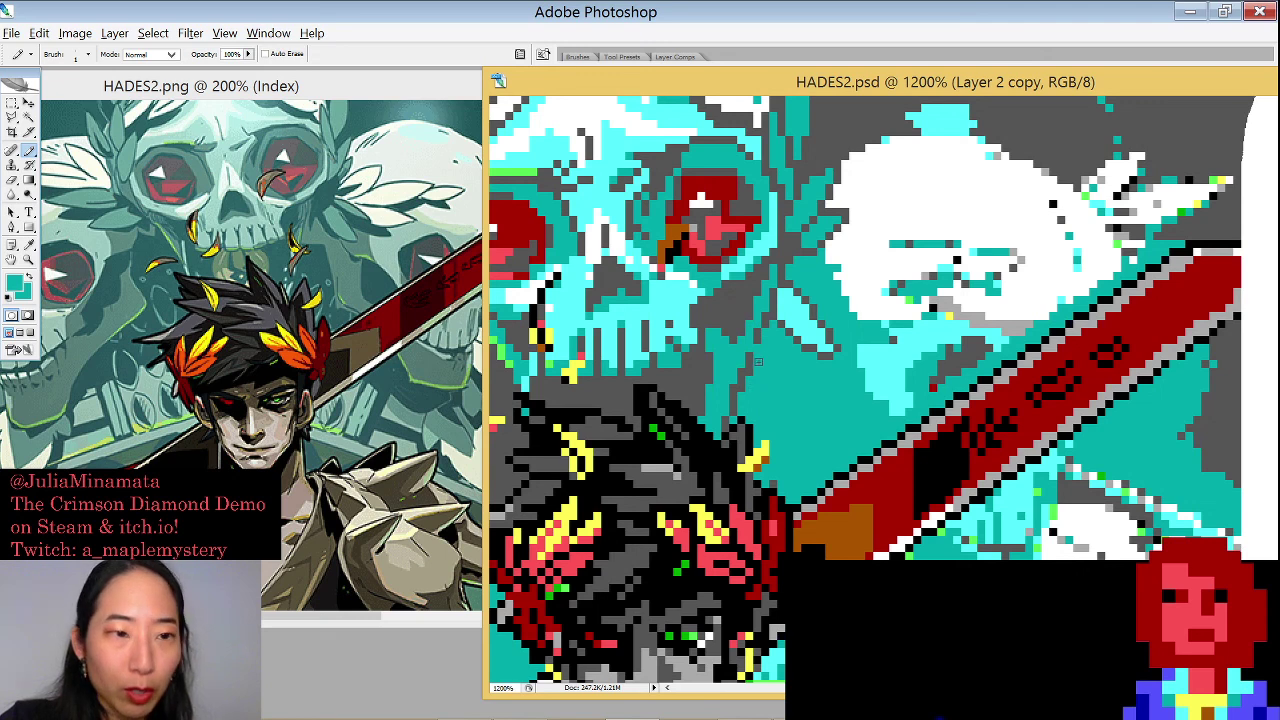
left_click(840, 138, "alt")
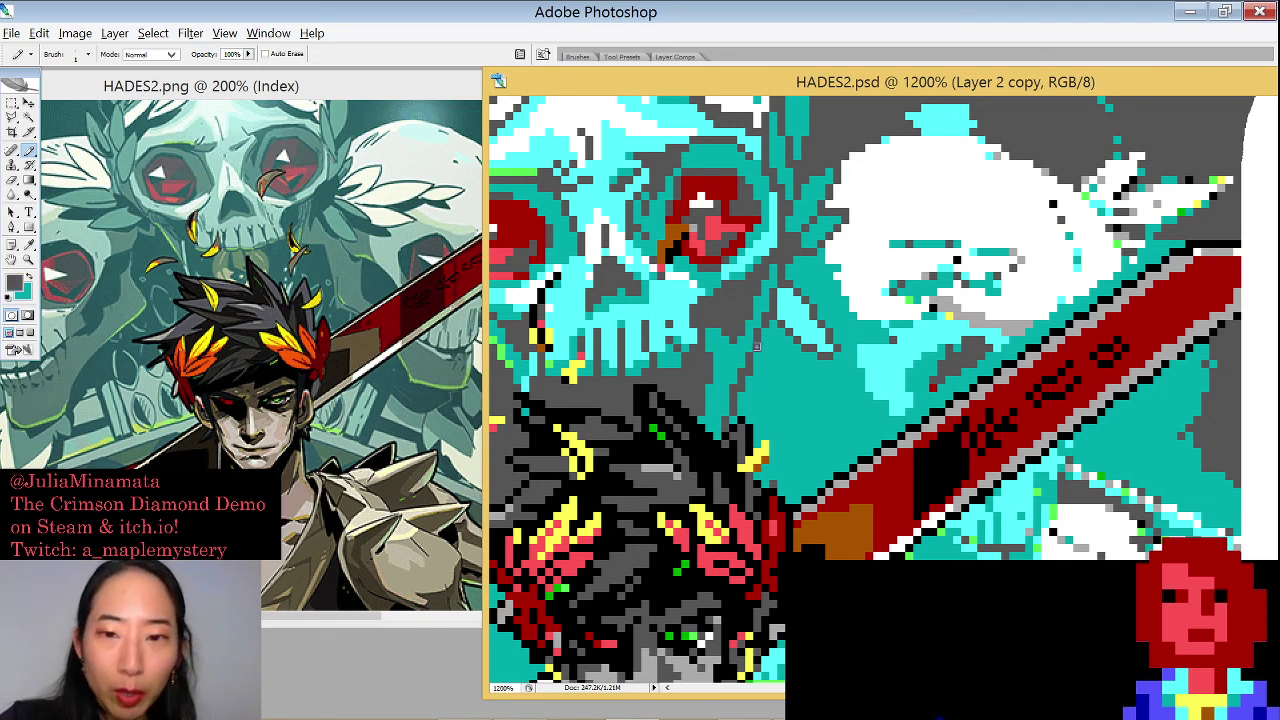
left_click(760, 385, "alt")
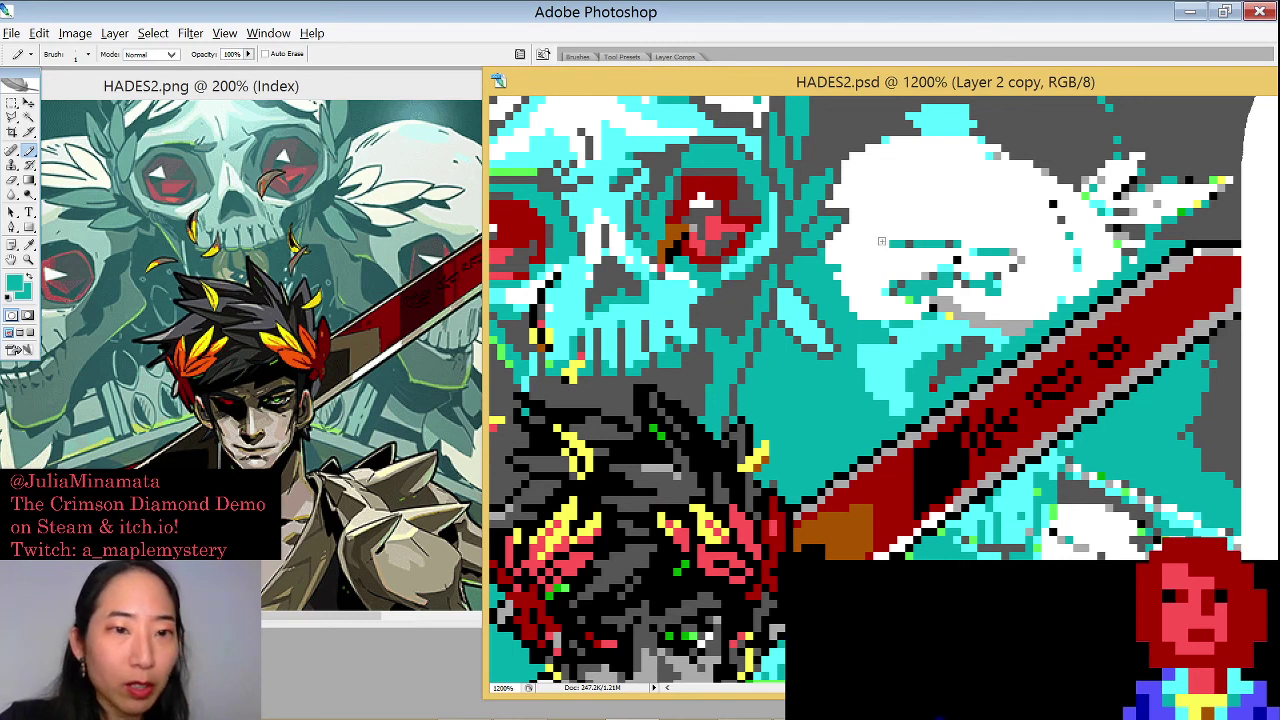
Add light cyan highlights to the laurel leaves between the central and white skulls, refining their shapes with dark gray
left_click(812, 299, "alt")
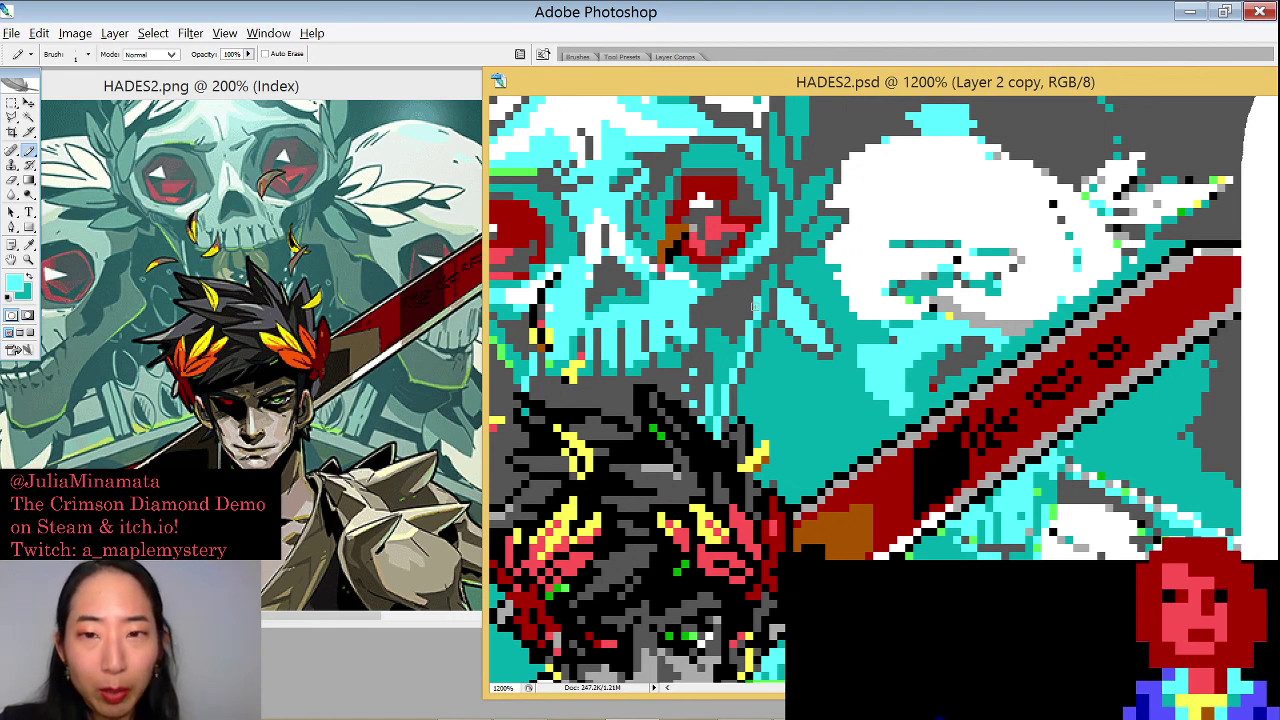
scroll(846, 240, "right", 1)
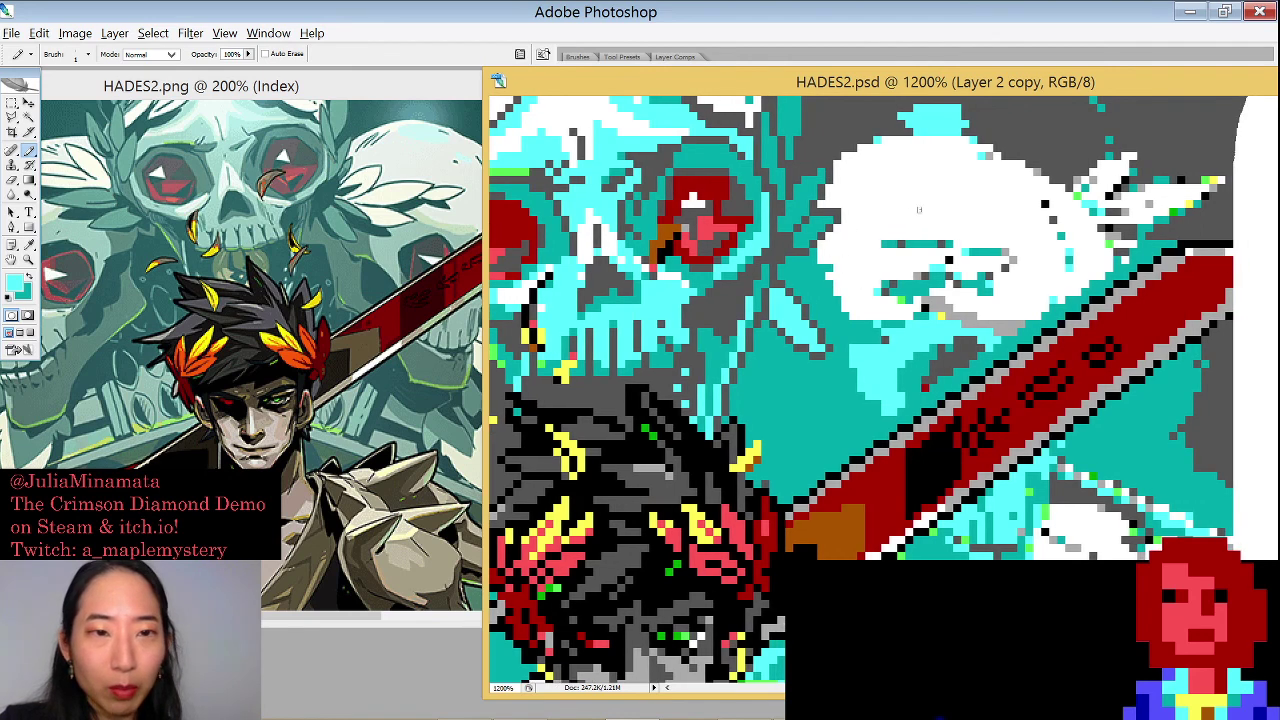
left_click(797, 232, "alt")
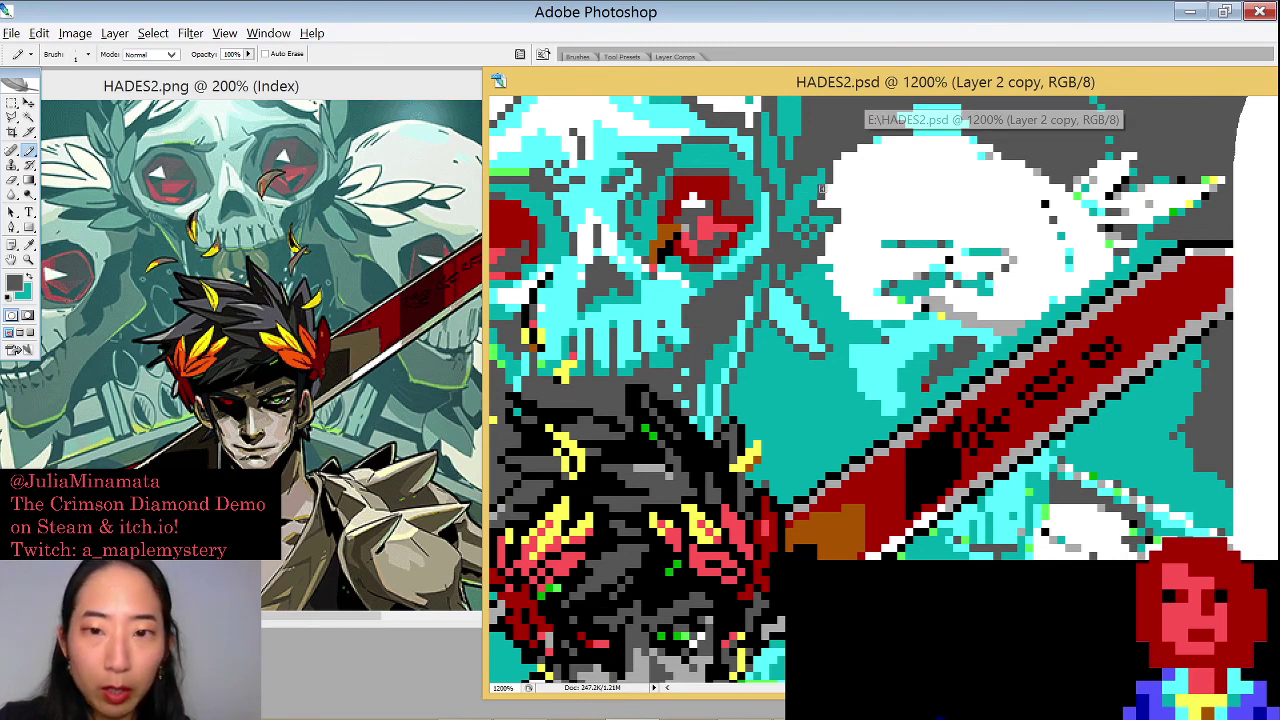
Touch up the laurel leaf edges beside the central skull with teal and dark grey pixels
left_click(776, 277, "alt")
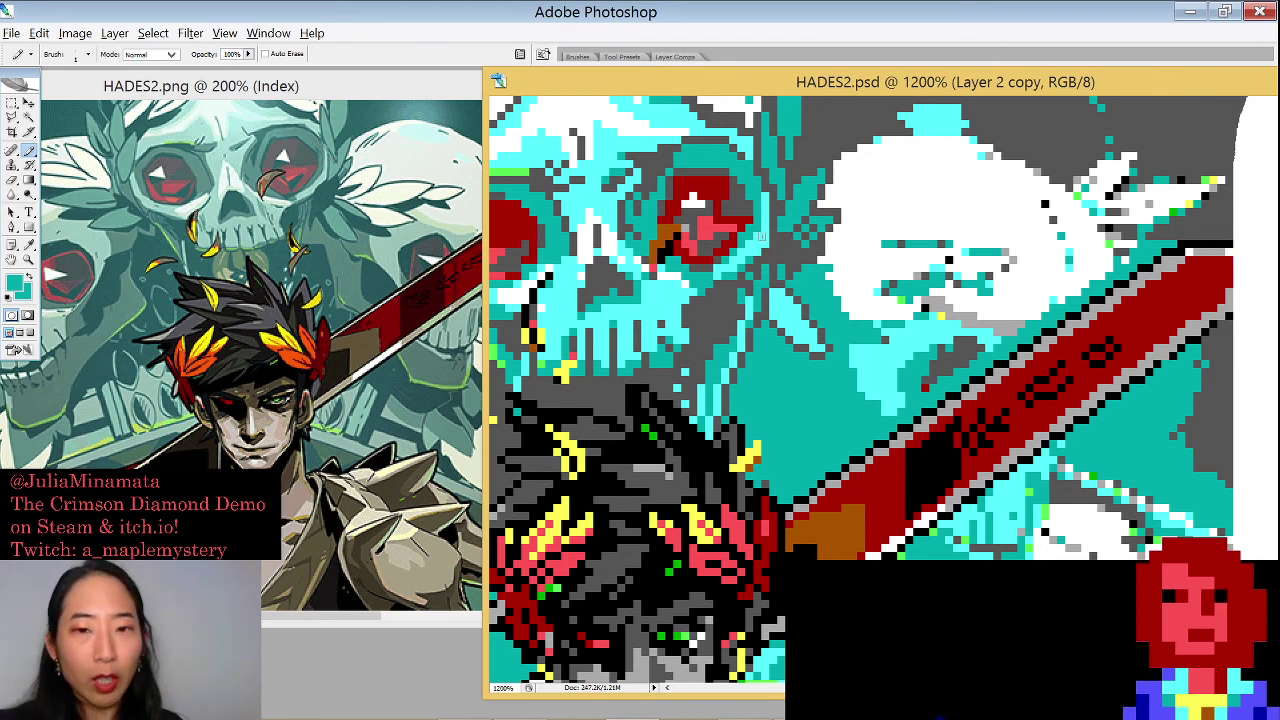
left_click(772, 268, "alt")
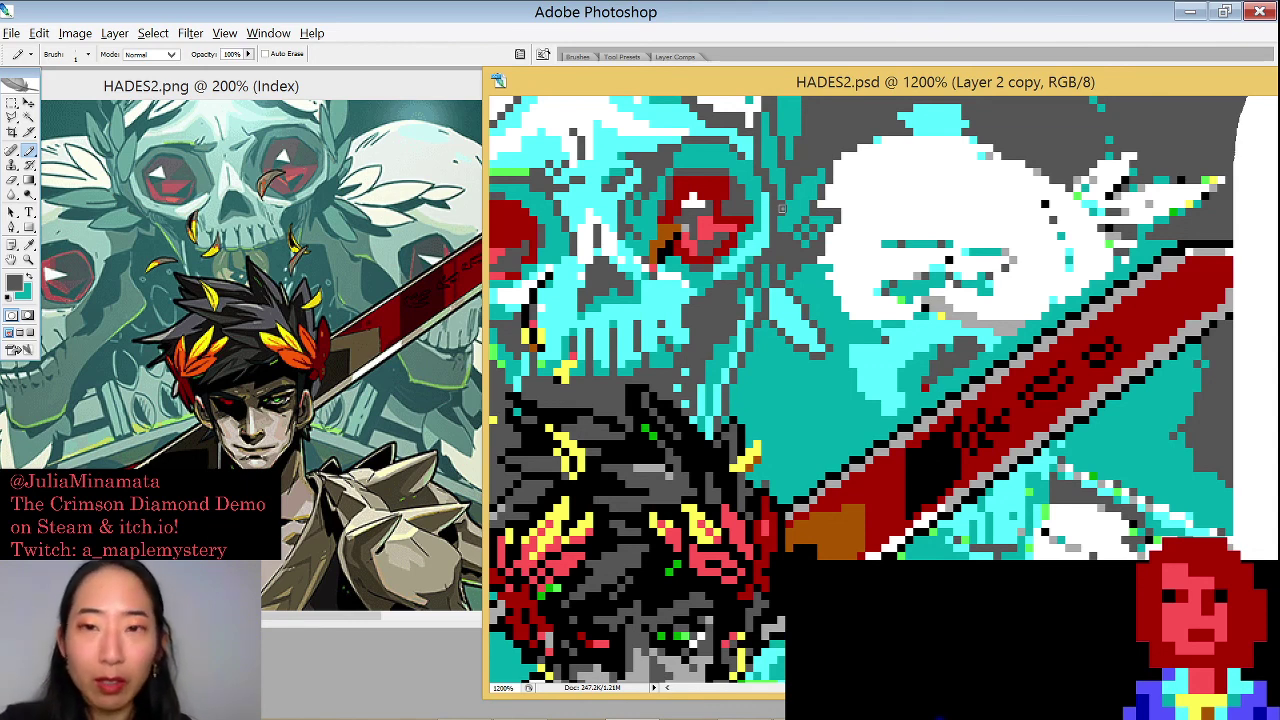
key("v")
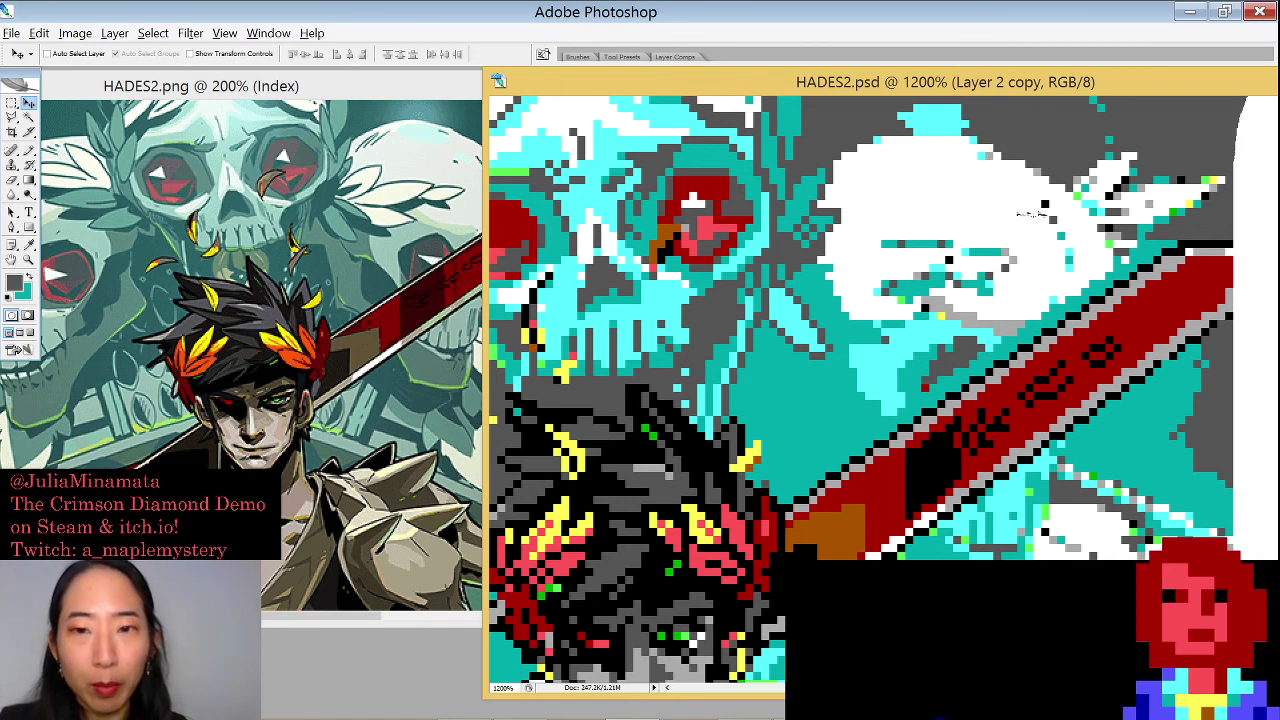
left_click_drag(929, 252, 810, 242)
key("ctrl+z")
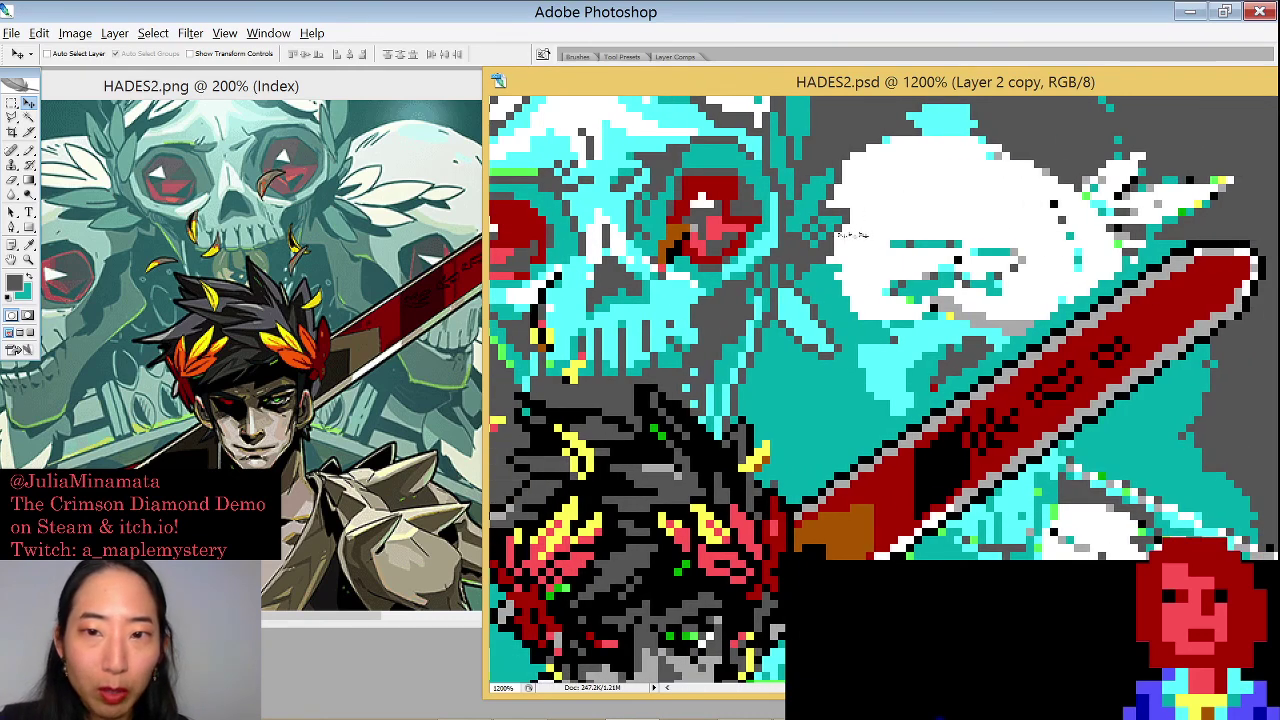
Draw the curved upper edge of the first white leaf in dark grey over the white skull with the Pencil tool
key("b")
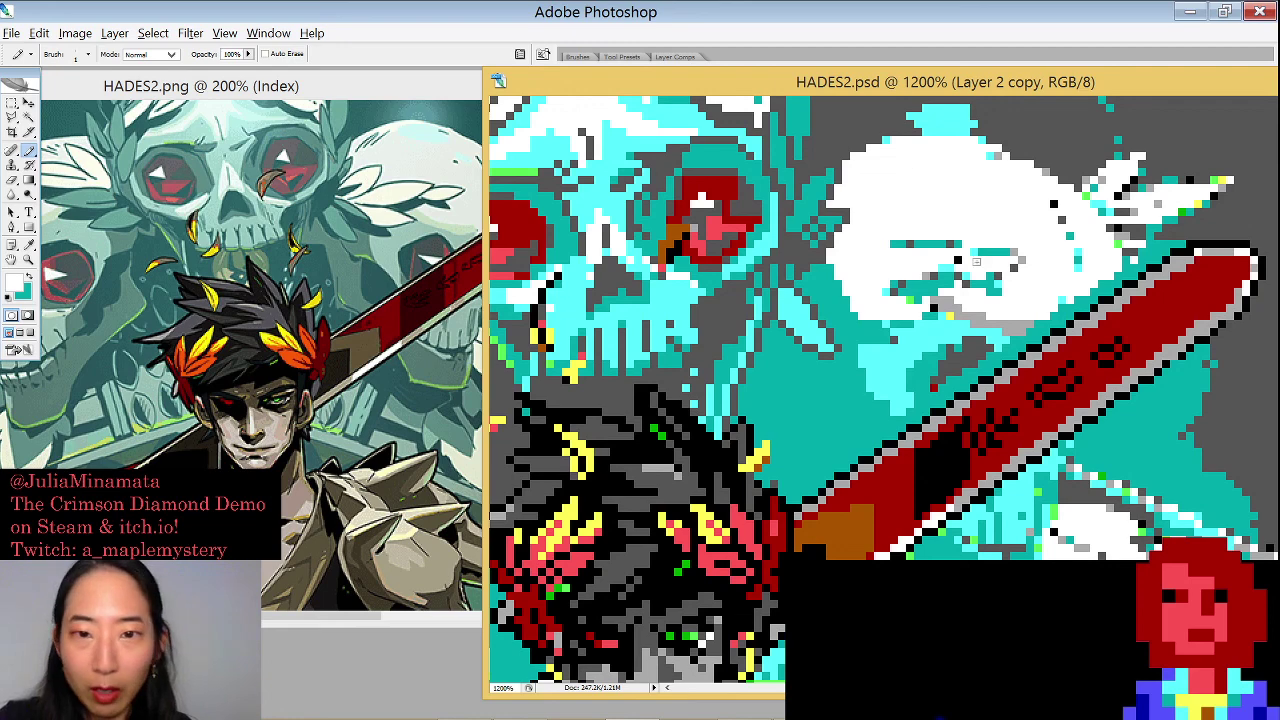
scroll(968, 300, "right", 2)
scroll(964, 337, "right", 1)
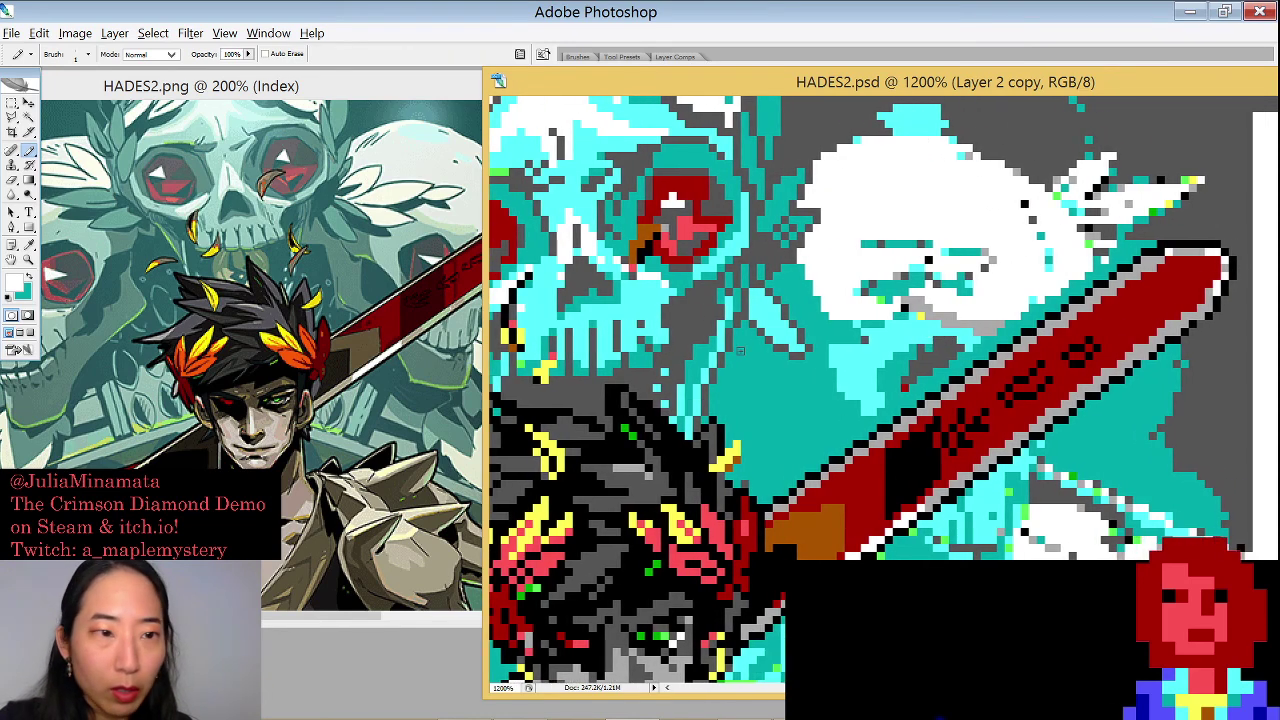
left_click(840, 104, "alt")
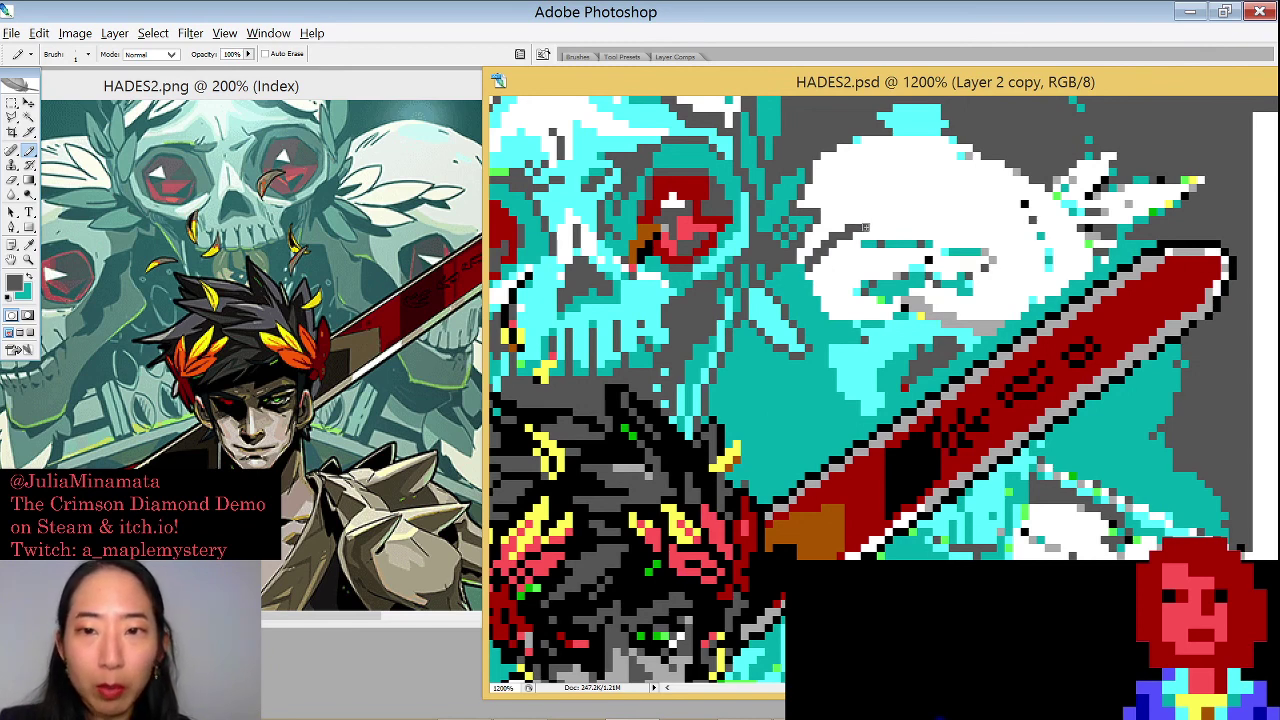
key("x")
key("x")
key("x")
key("x")
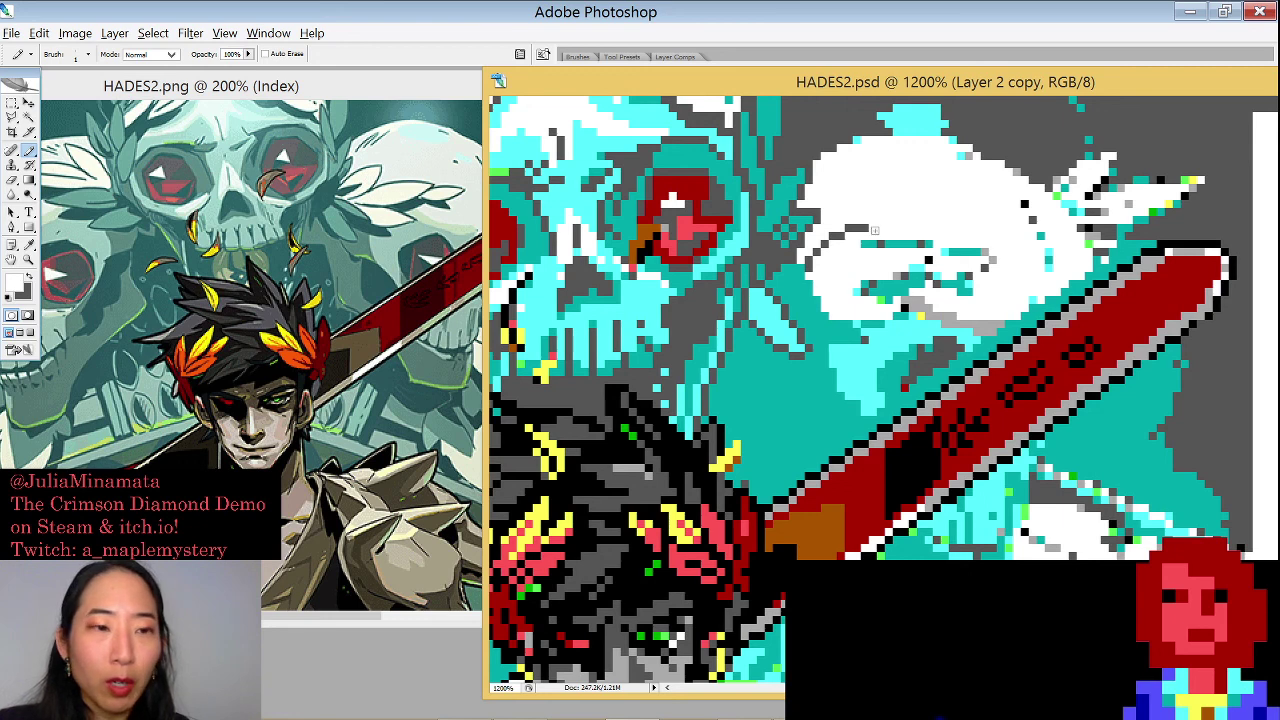
Add the lower edge and inner vein lines of the first white leaf in dark grey, correcting pixels with white
key("x")
left_click_drag(862, 246, 825, 283)
key("x")
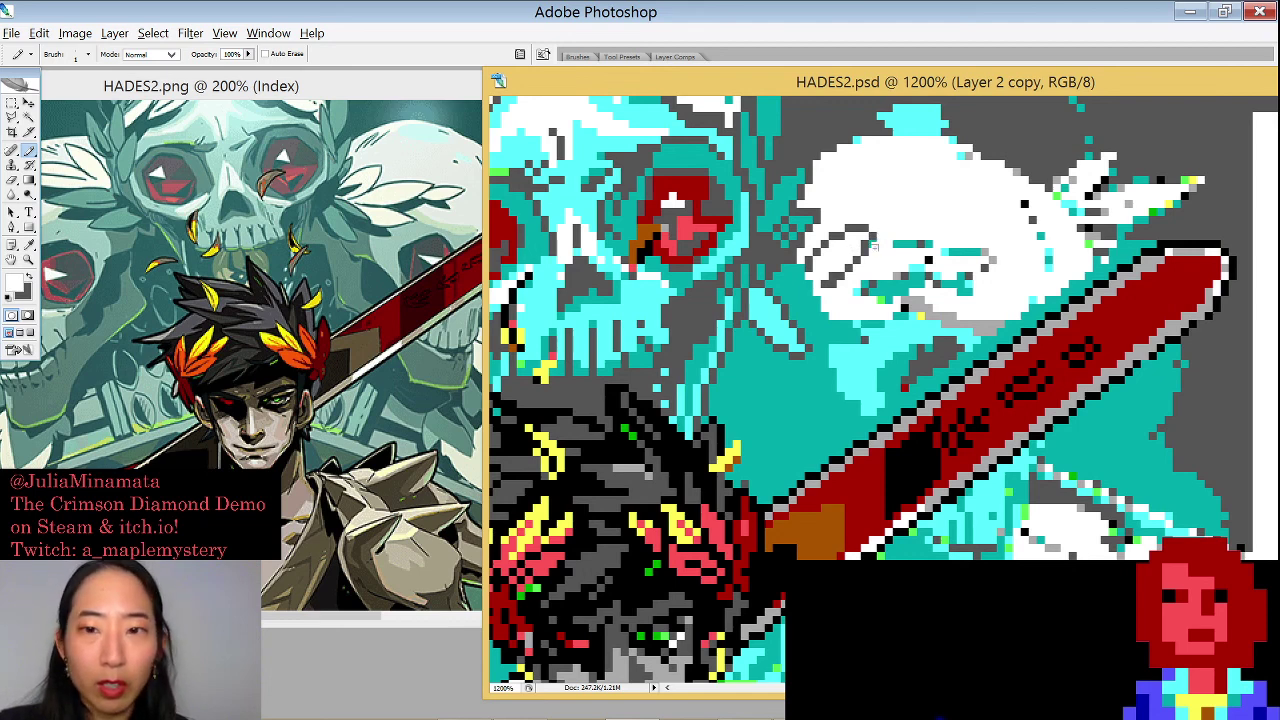
key("x")
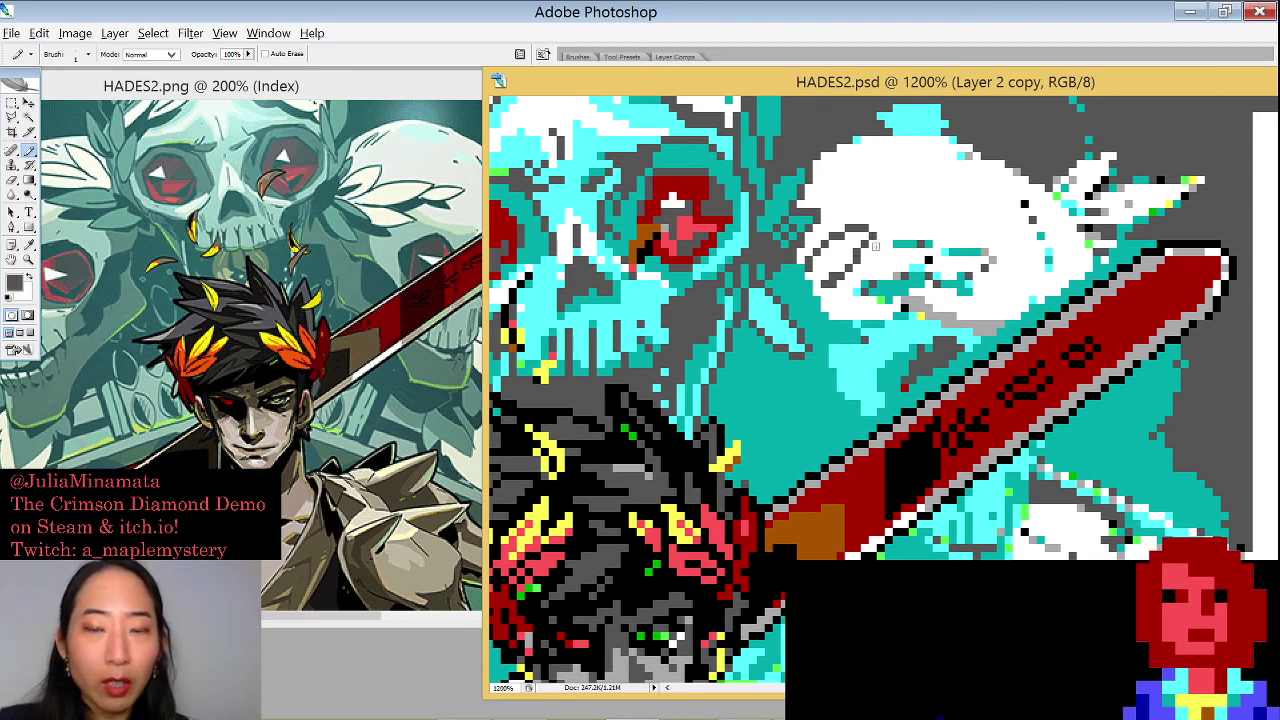
key("x")
key("x")
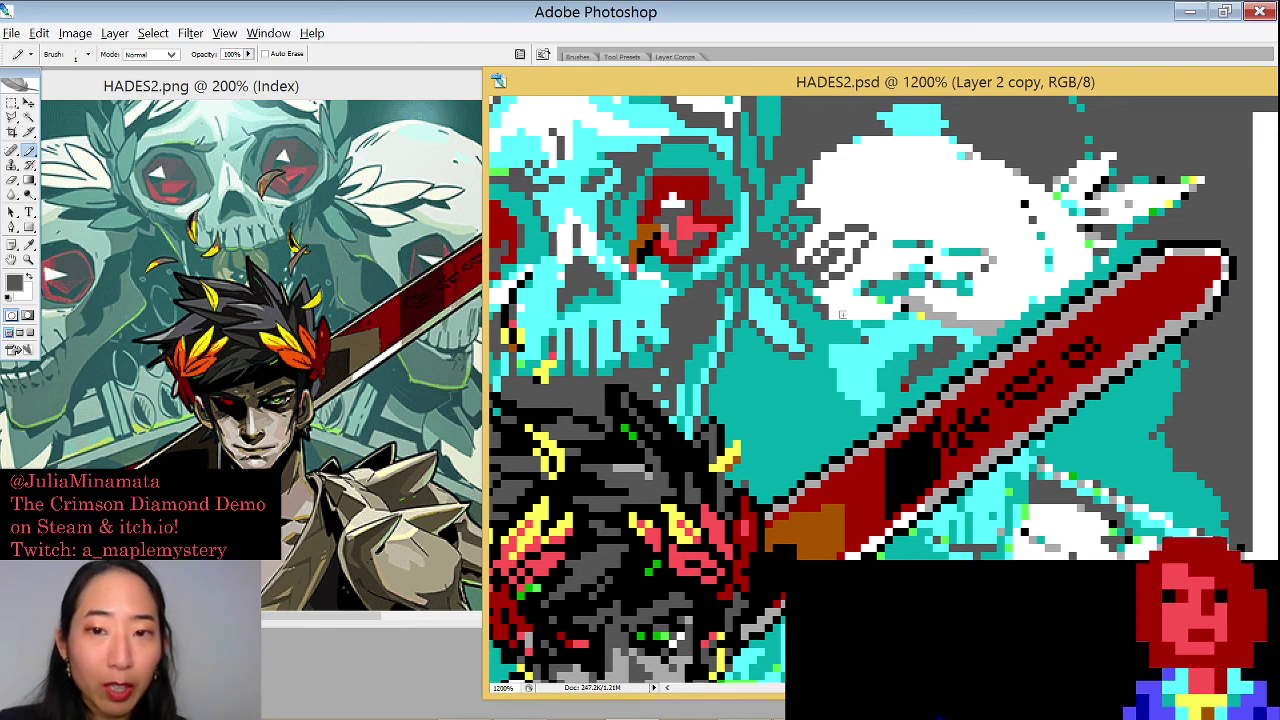
key("x")
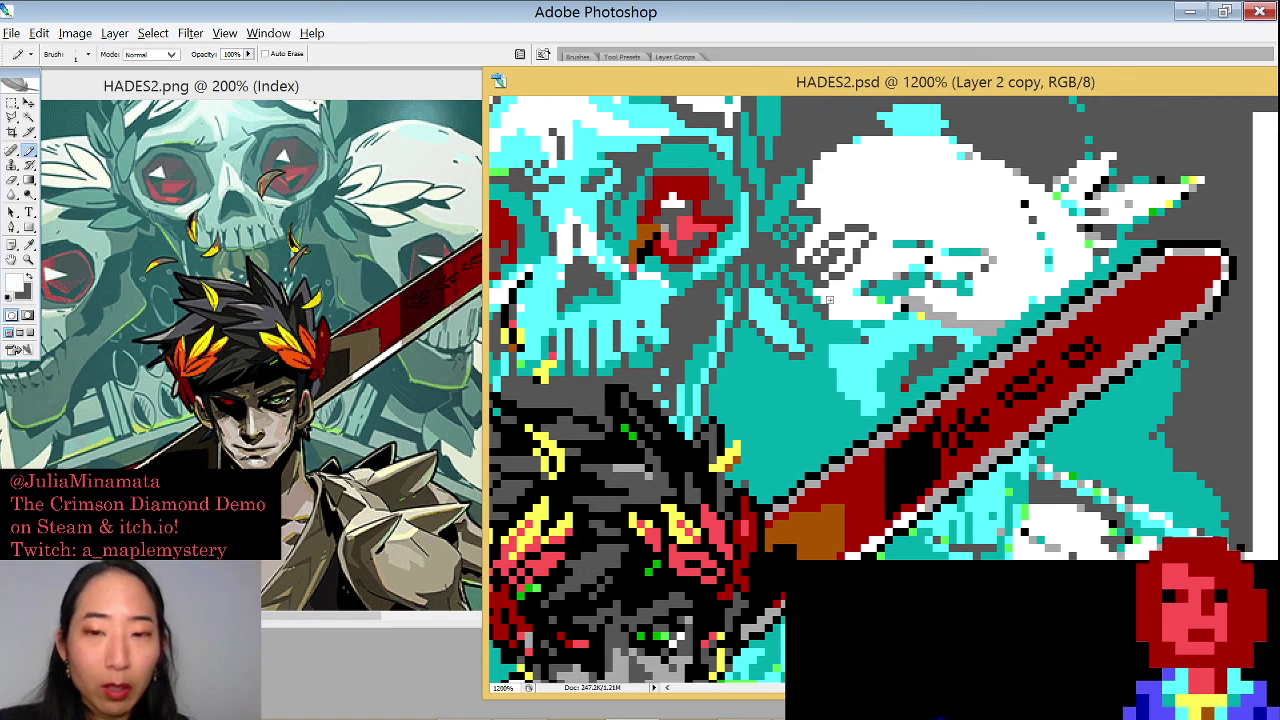
key("x")
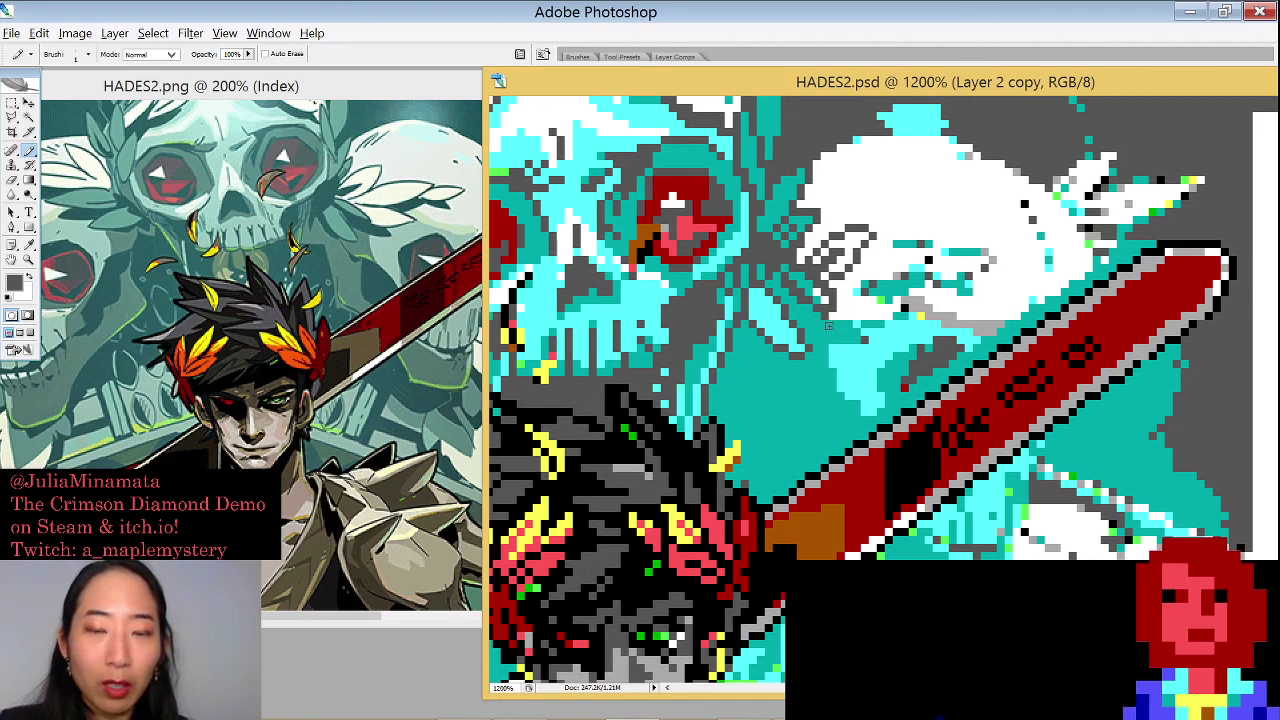
Refine the leaf tips where the laurel meets the white skull, using teal, dark grey and white pixels
left_click(830, 325, "alt")
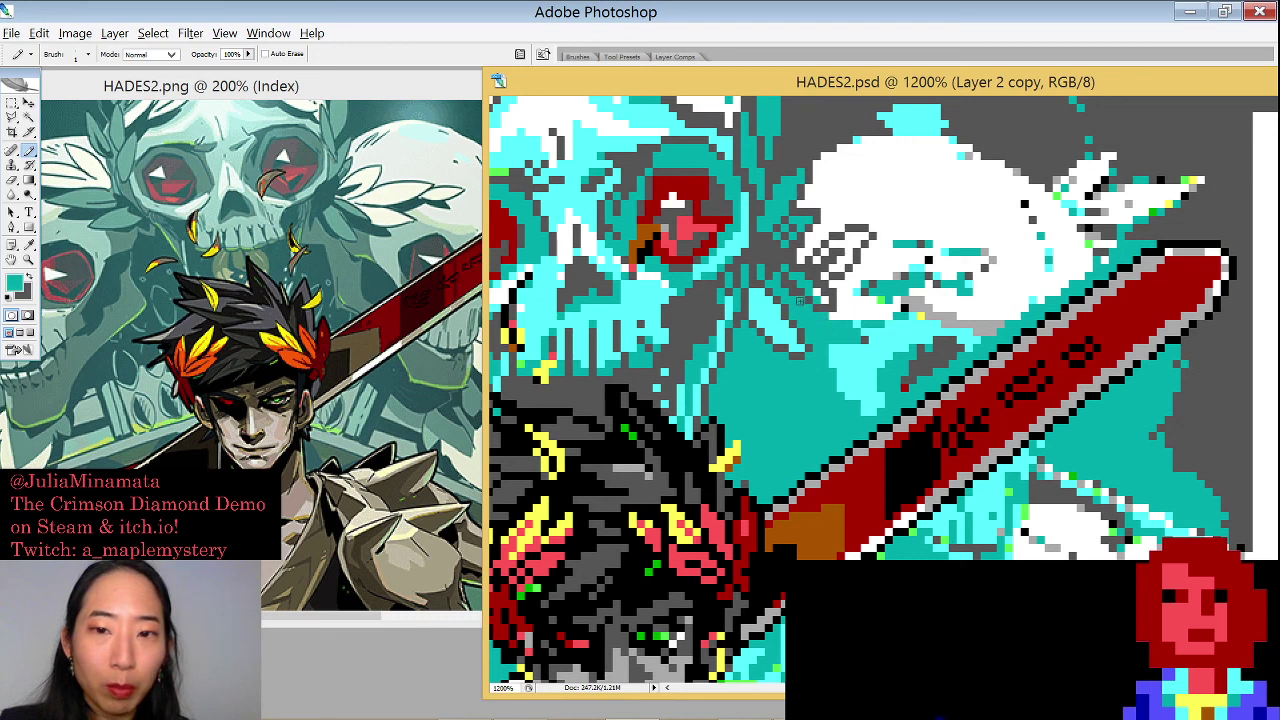
key("x")
key("x")
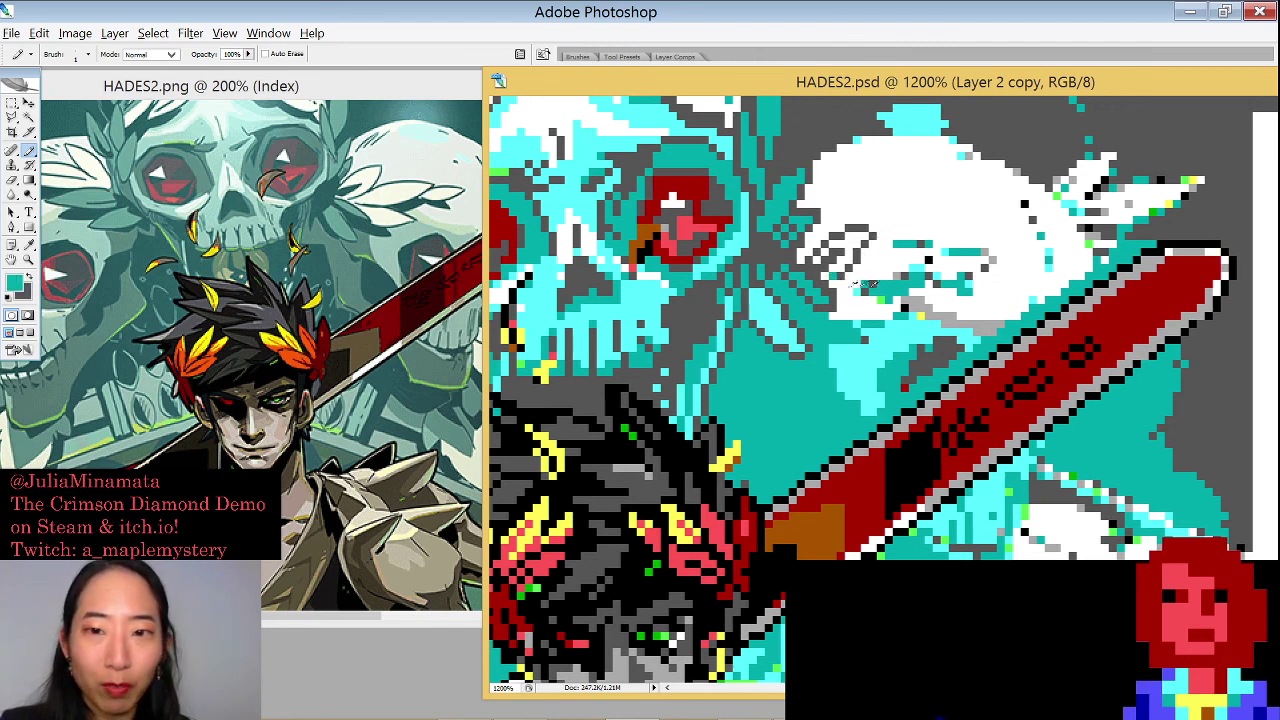
key("x")
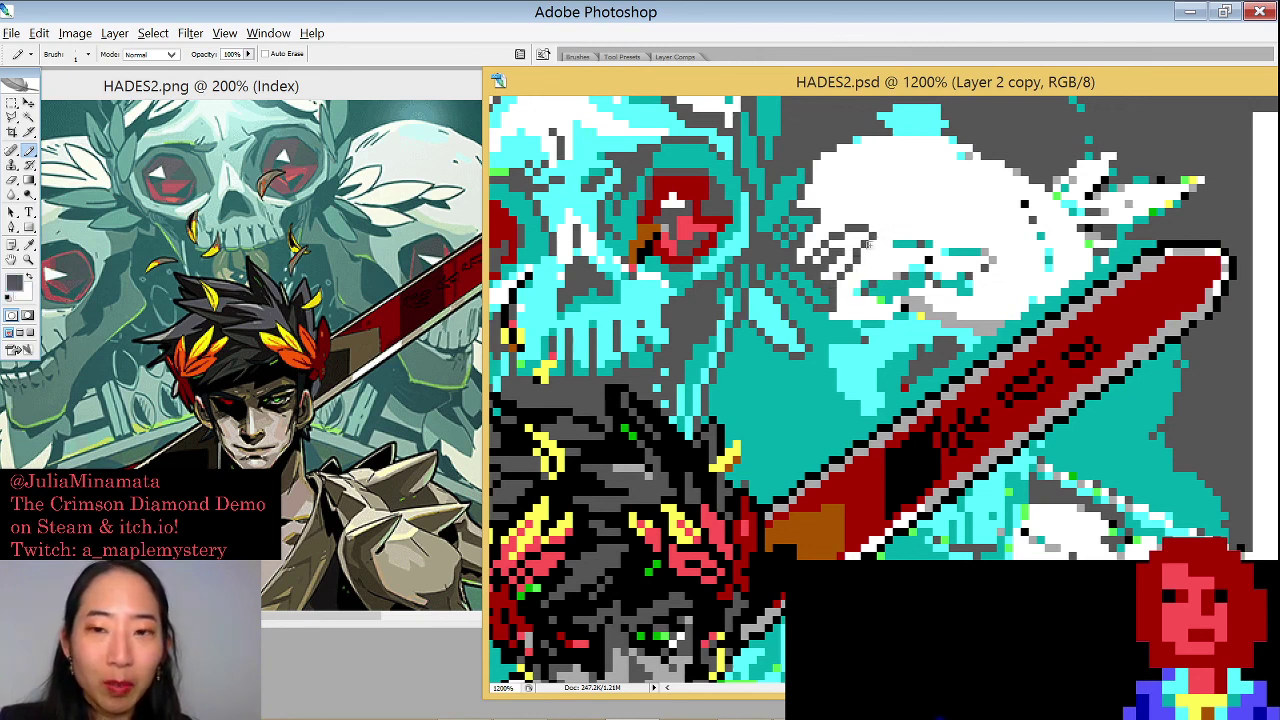
left_click(862, 285, "alt")
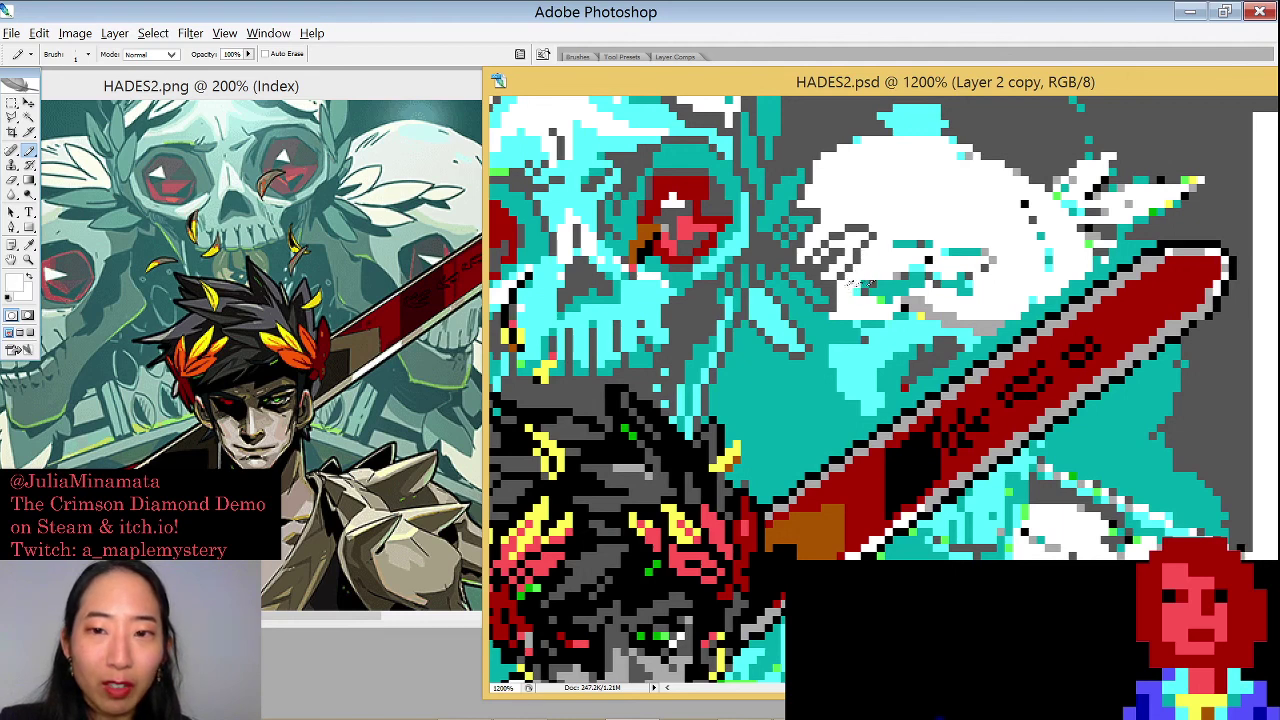
left_click(845, 279, "alt")
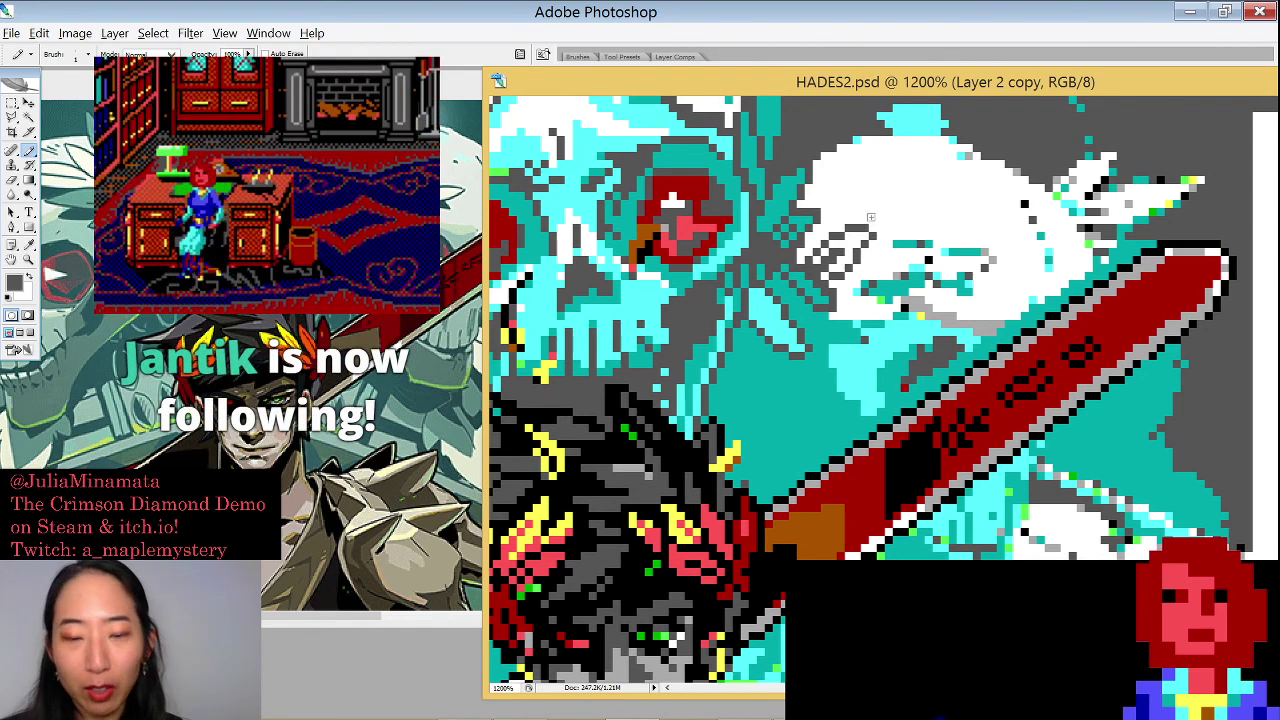
Rework the teal laurel leaf just below the outlined white leaf with teal and dark grey pixels
mouse_move(457, 712)
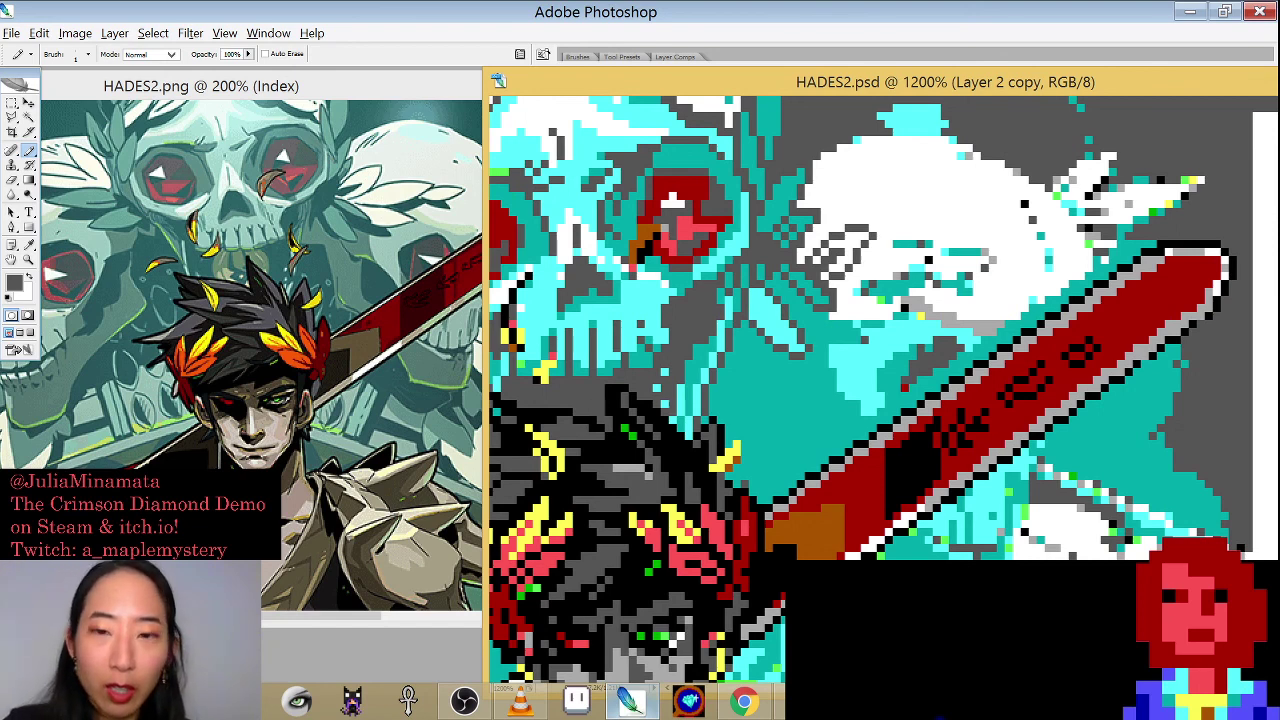
key("x")
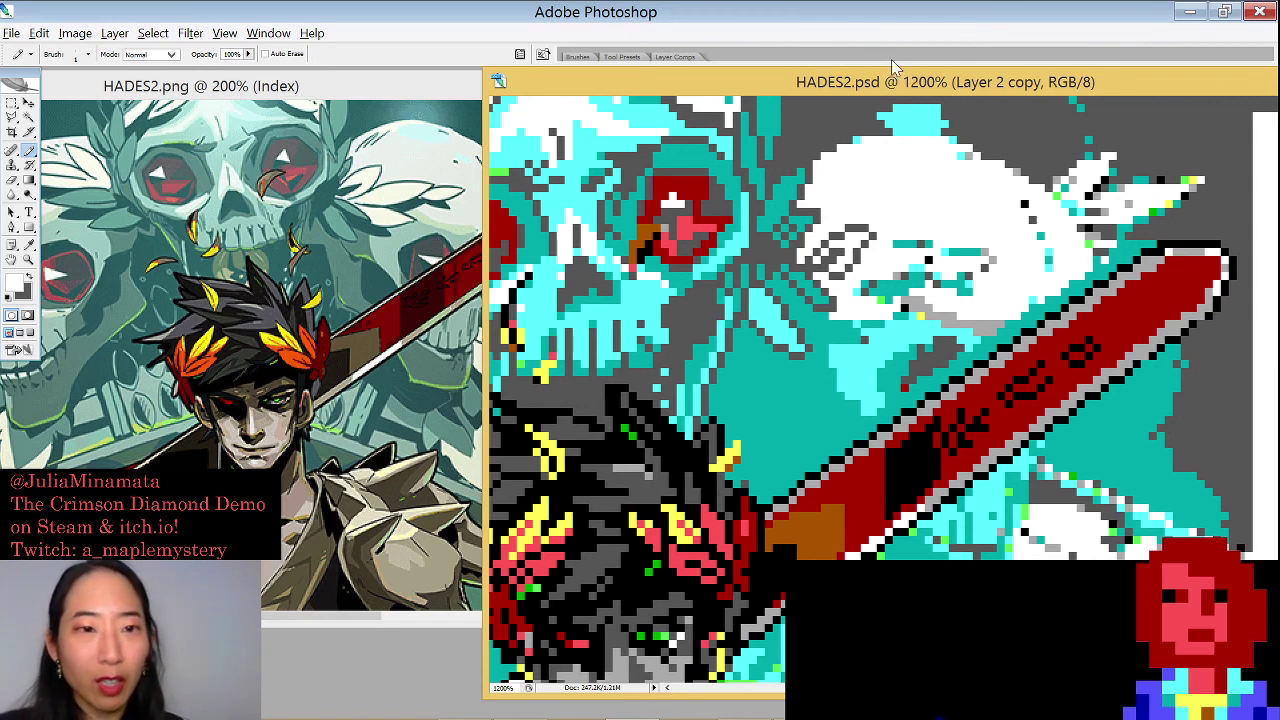
left_click(810, 278, "alt")
left_click(814, 284, "alt")
left_click(815, 304, "alt")
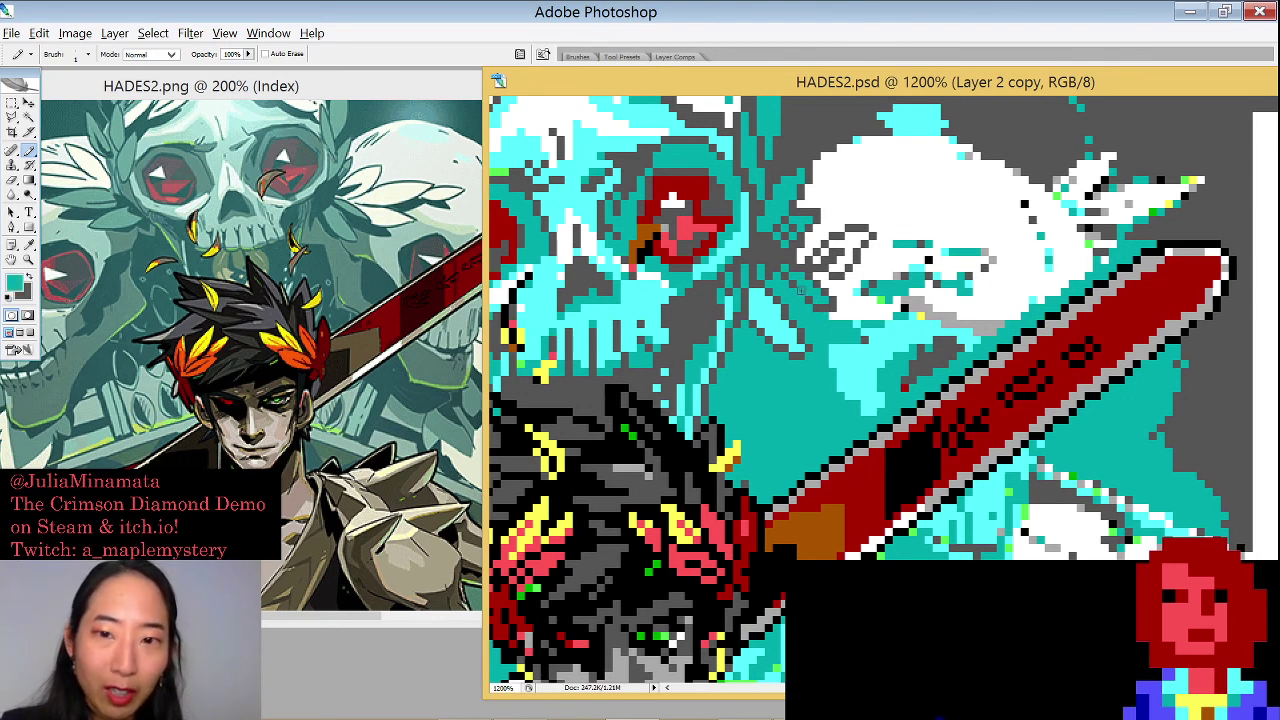
left_click(797, 291, "alt")
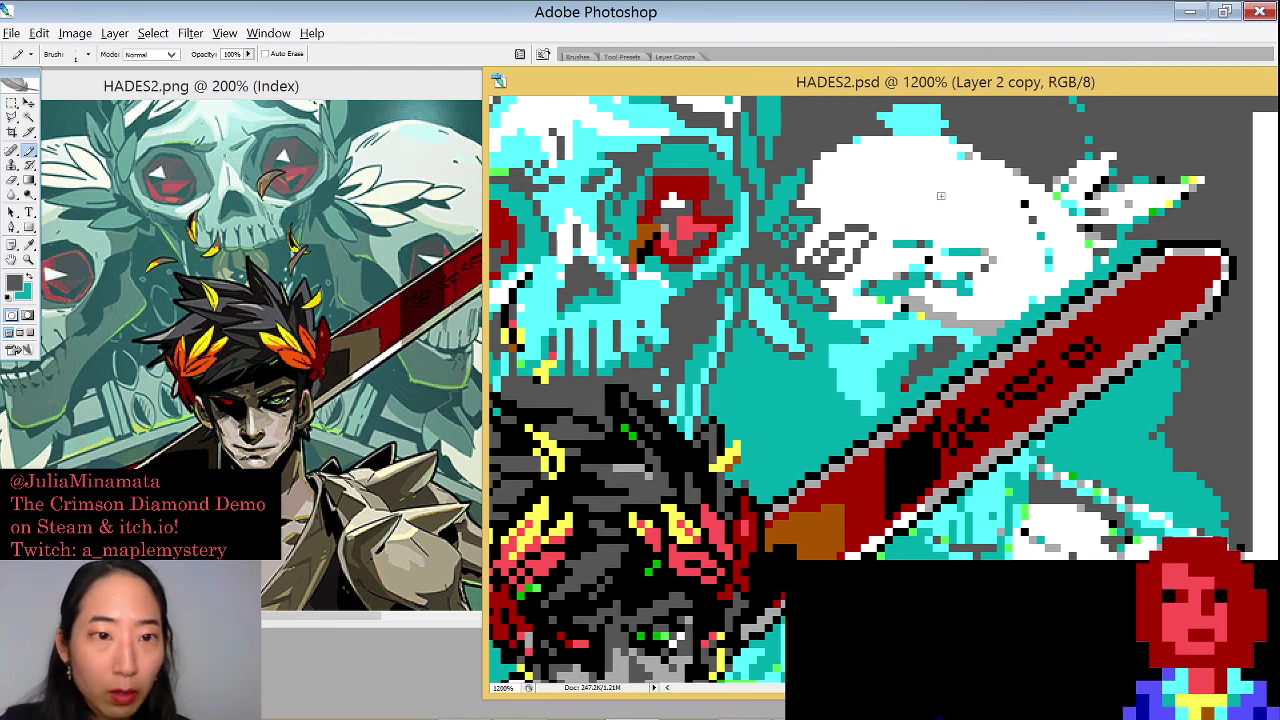
Replace the teal marks low on the white skull with a dark grey leaf edge and clean around it in white and cyan
left_click_drag(1020, 236, 945, 226)
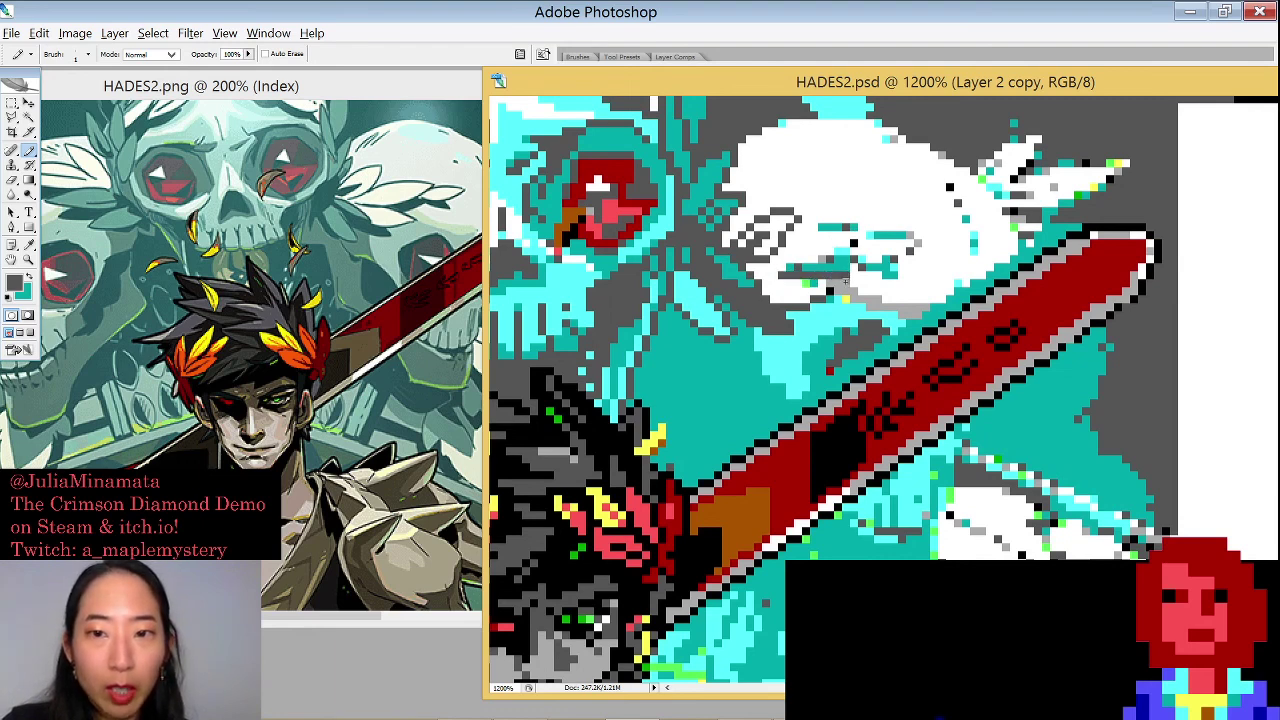
key("x")
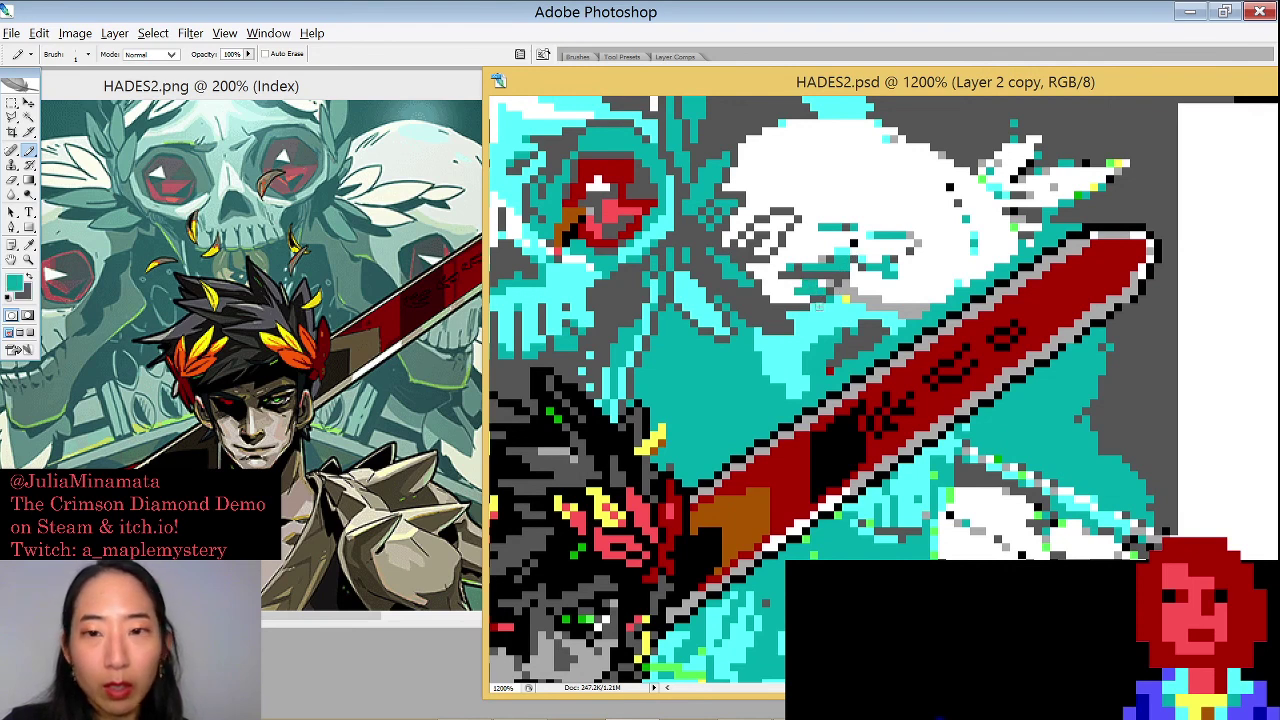
left_click(805, 285)
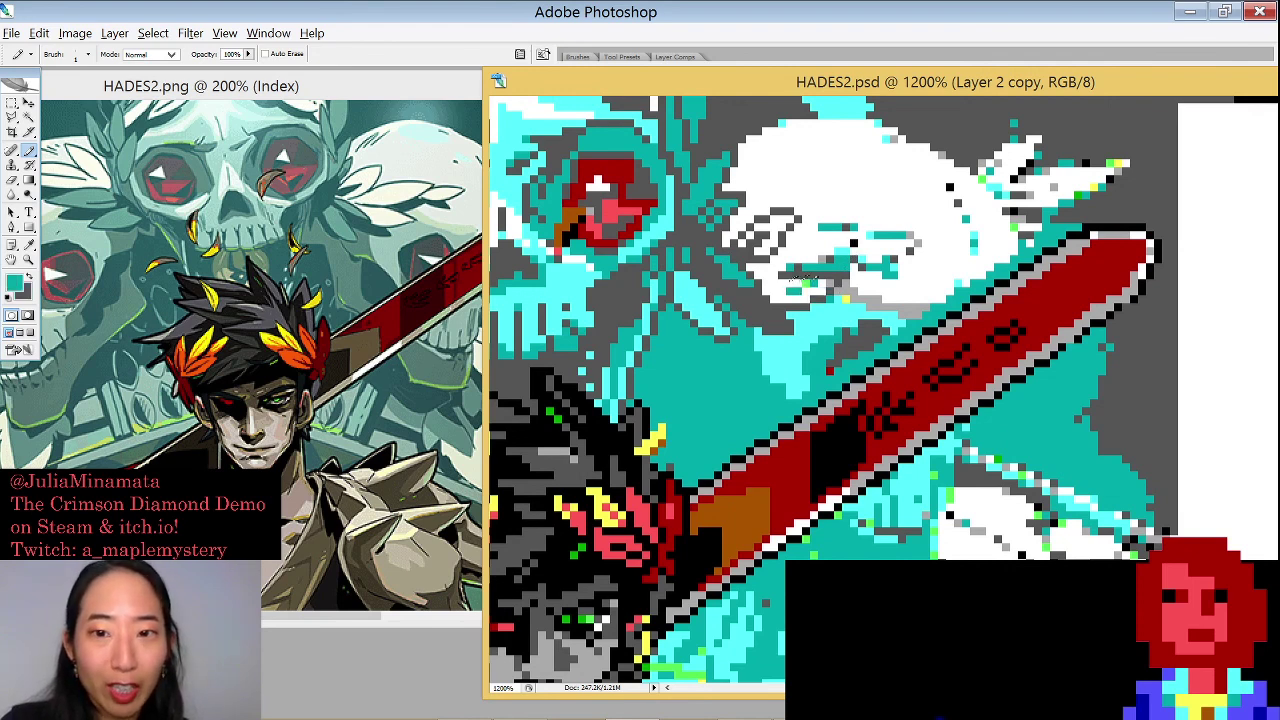
key("x")
left_click_drag(795, 290, 846, 259)
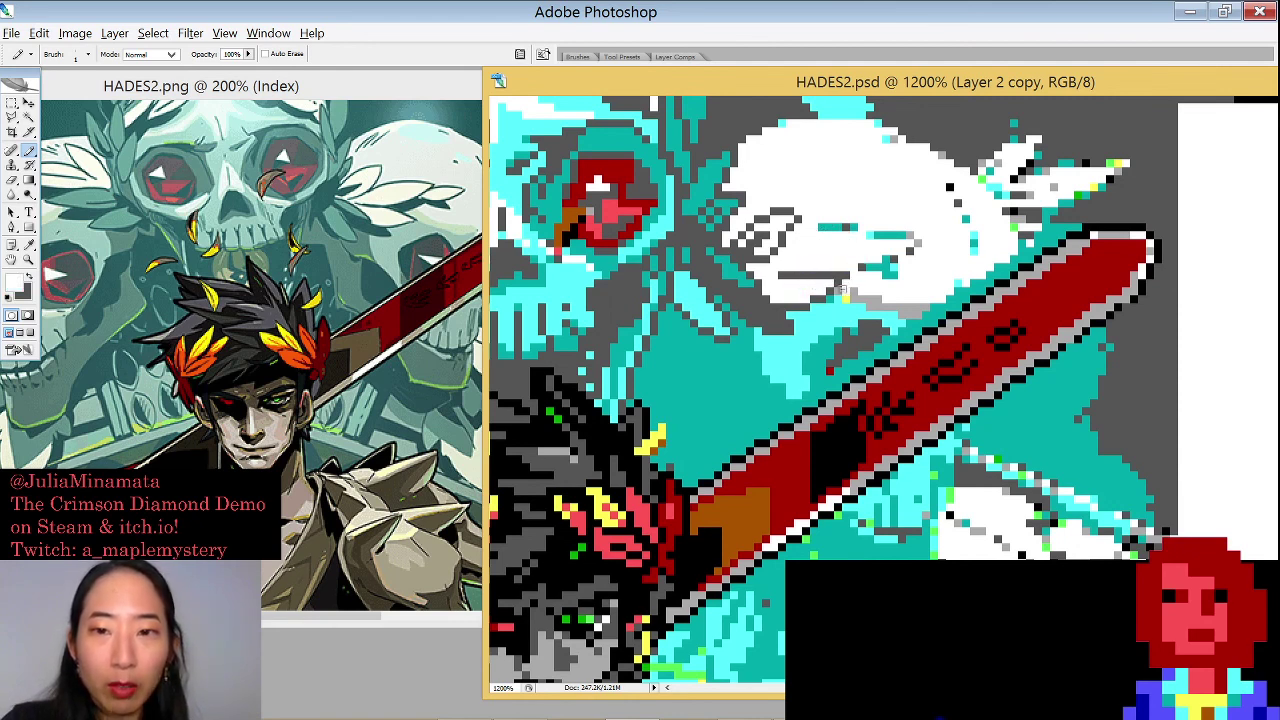
left_click(838, 310, "alt")
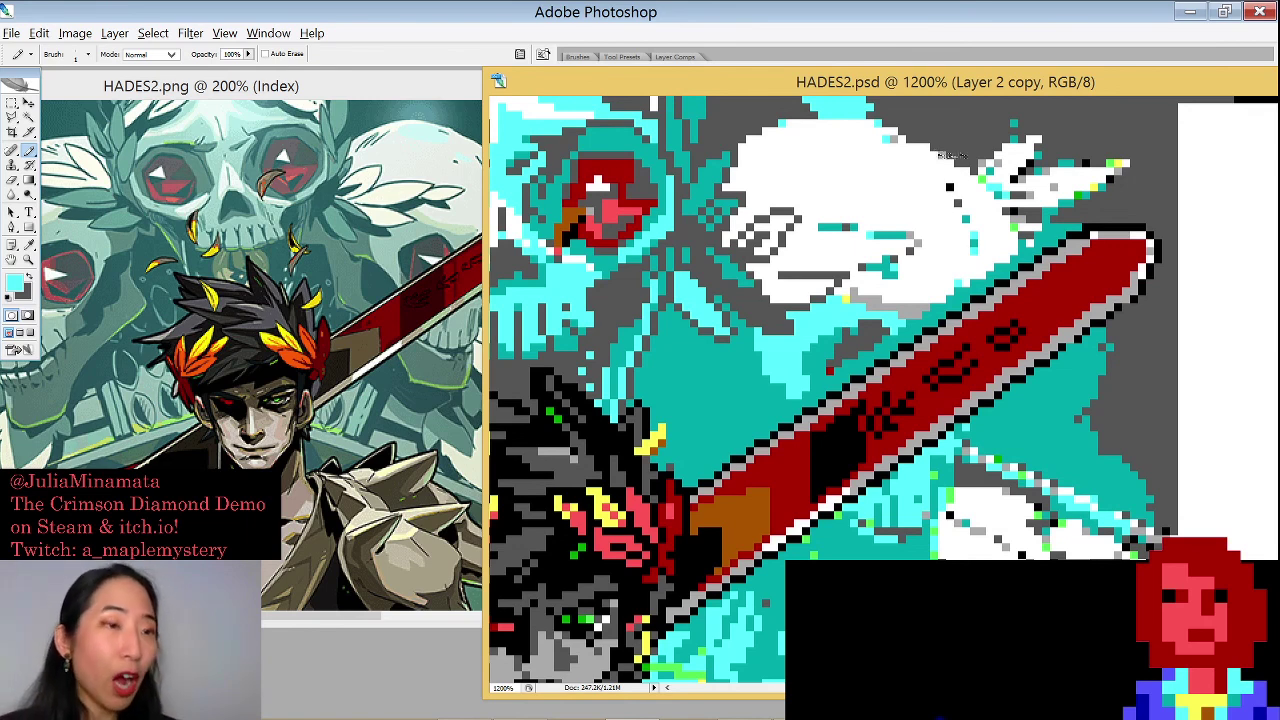
Draw the upper edge of the long white leaf in dark grey over the teal line across the white skull
left_click(885, 178, "alt")
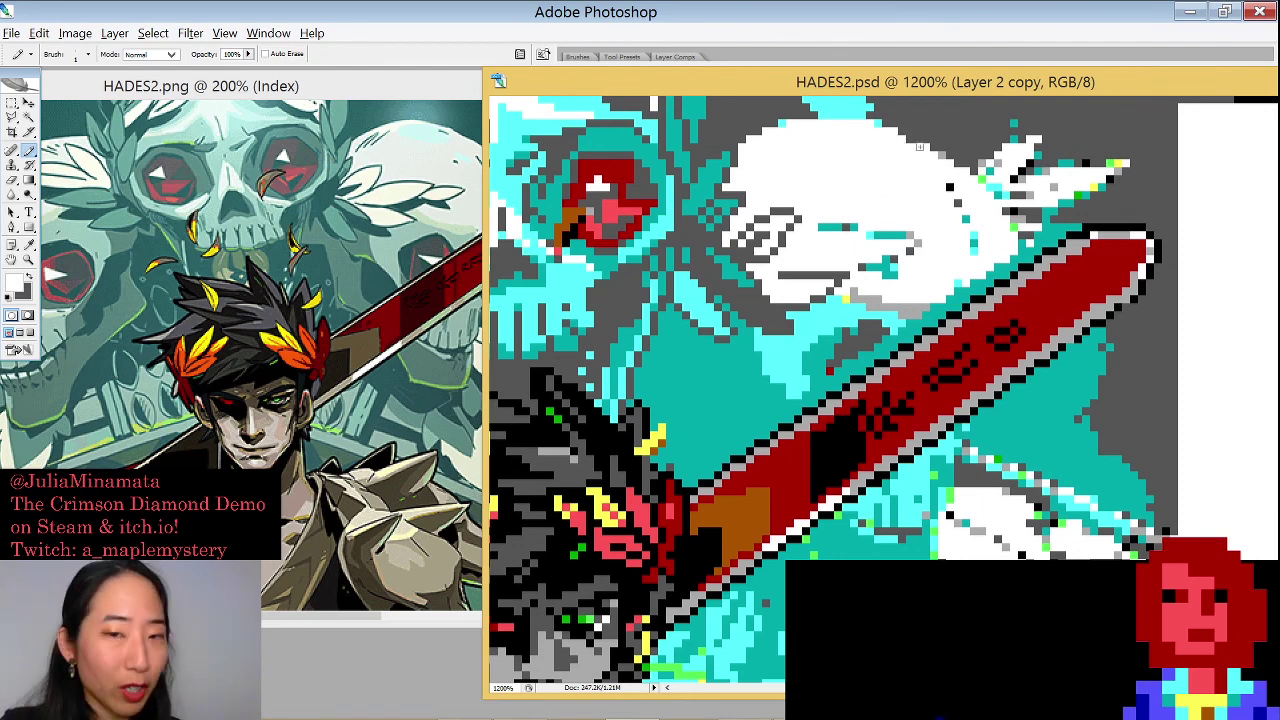
scroll(890, 137, "down", 1)
left_click_drag(890, 137, 898, 86)
left_click_drag(880, 158, 899, 192)
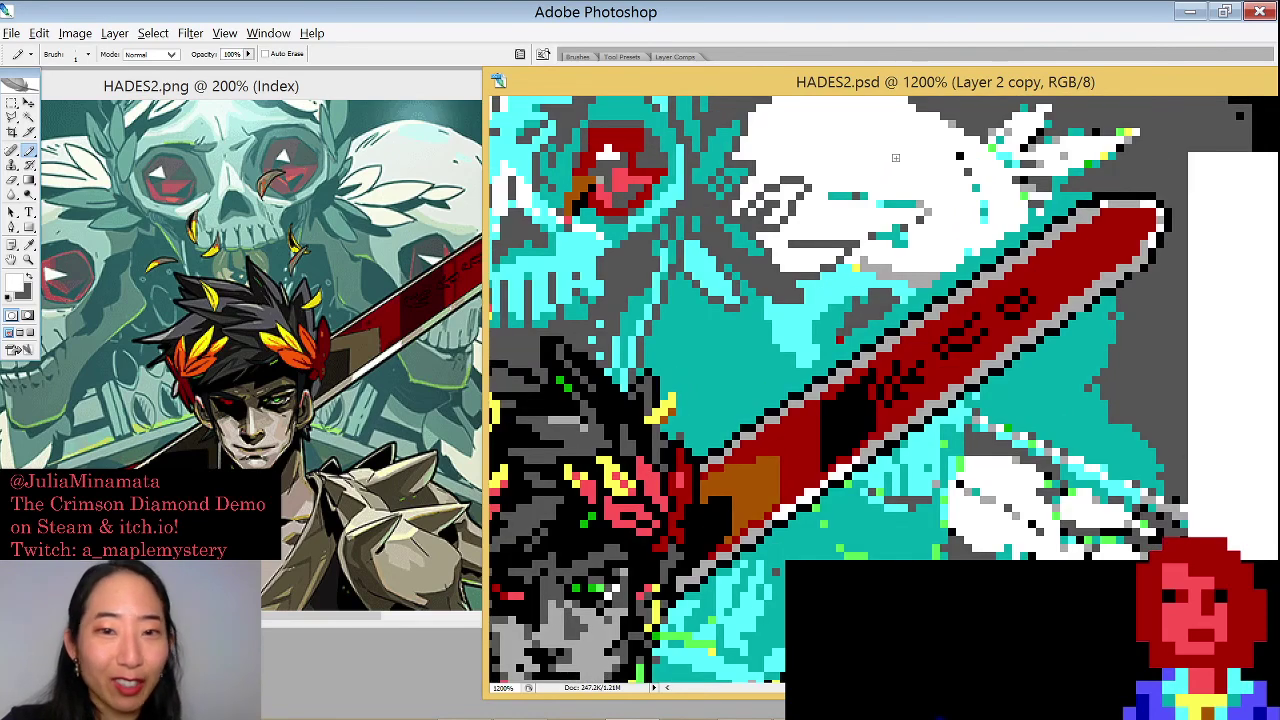
left_click(851, 190, "alt")
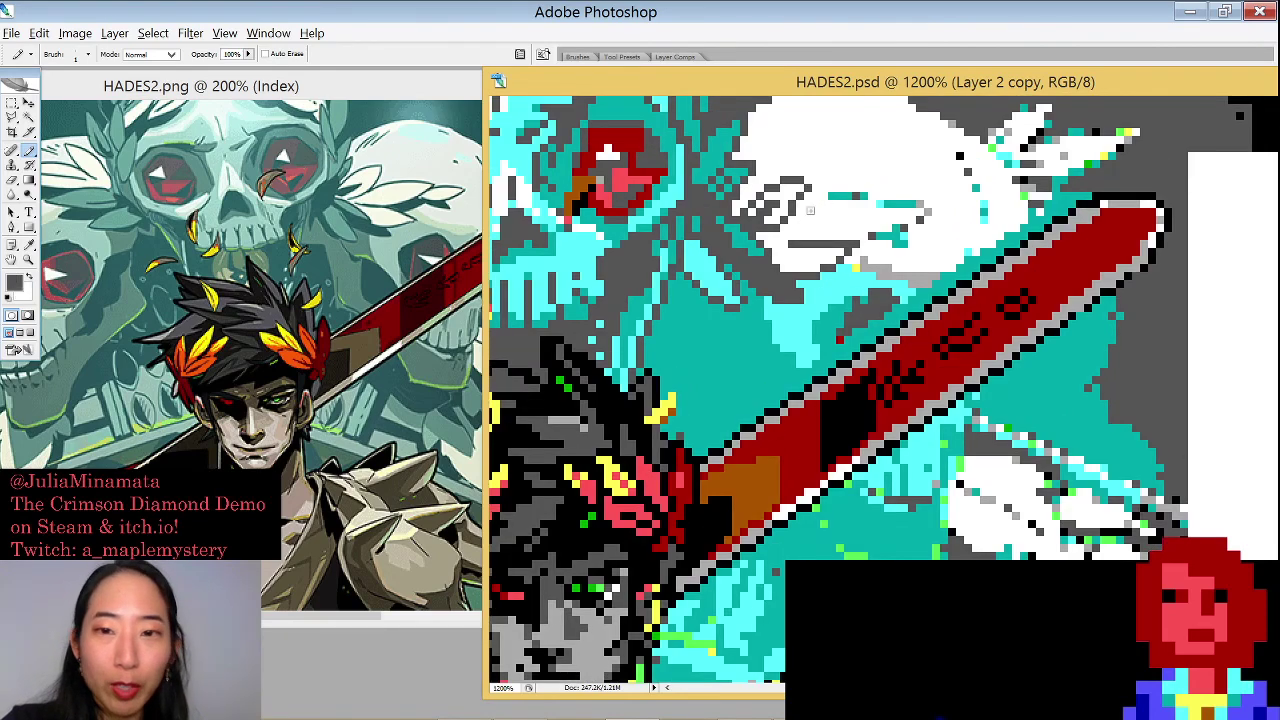
left_click_drag(842, 198, 800, 209)
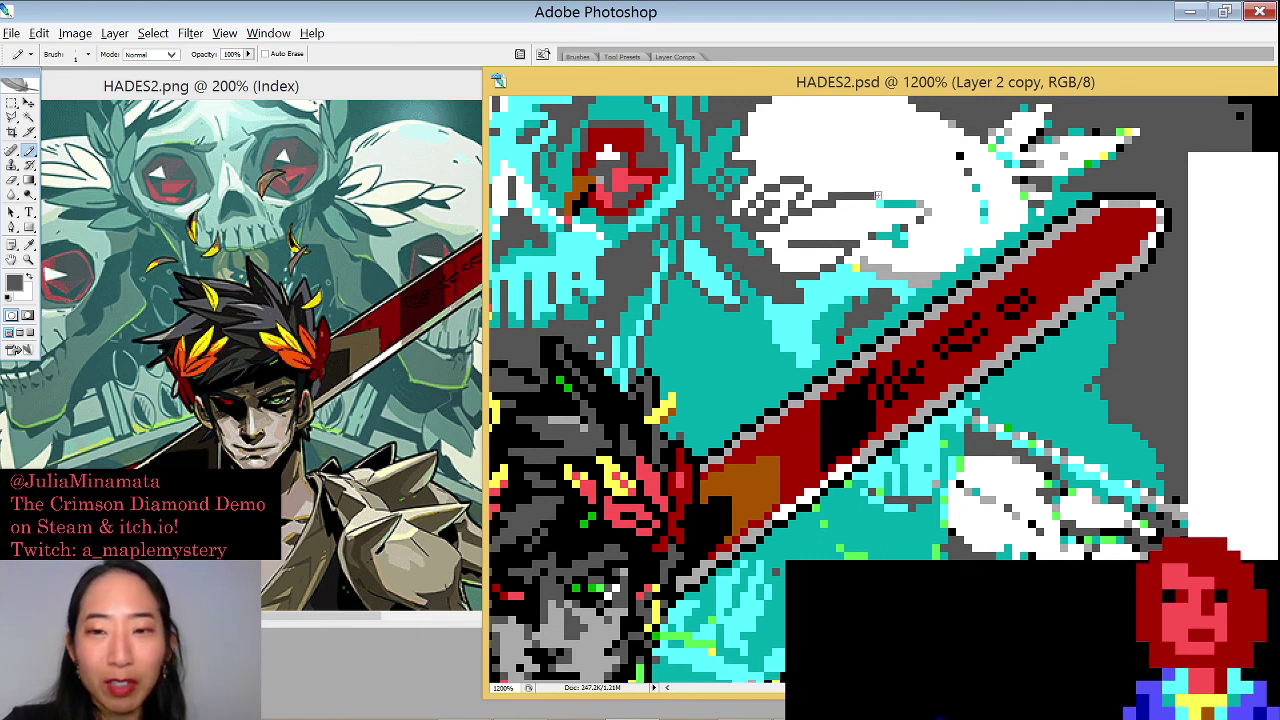
key("x")
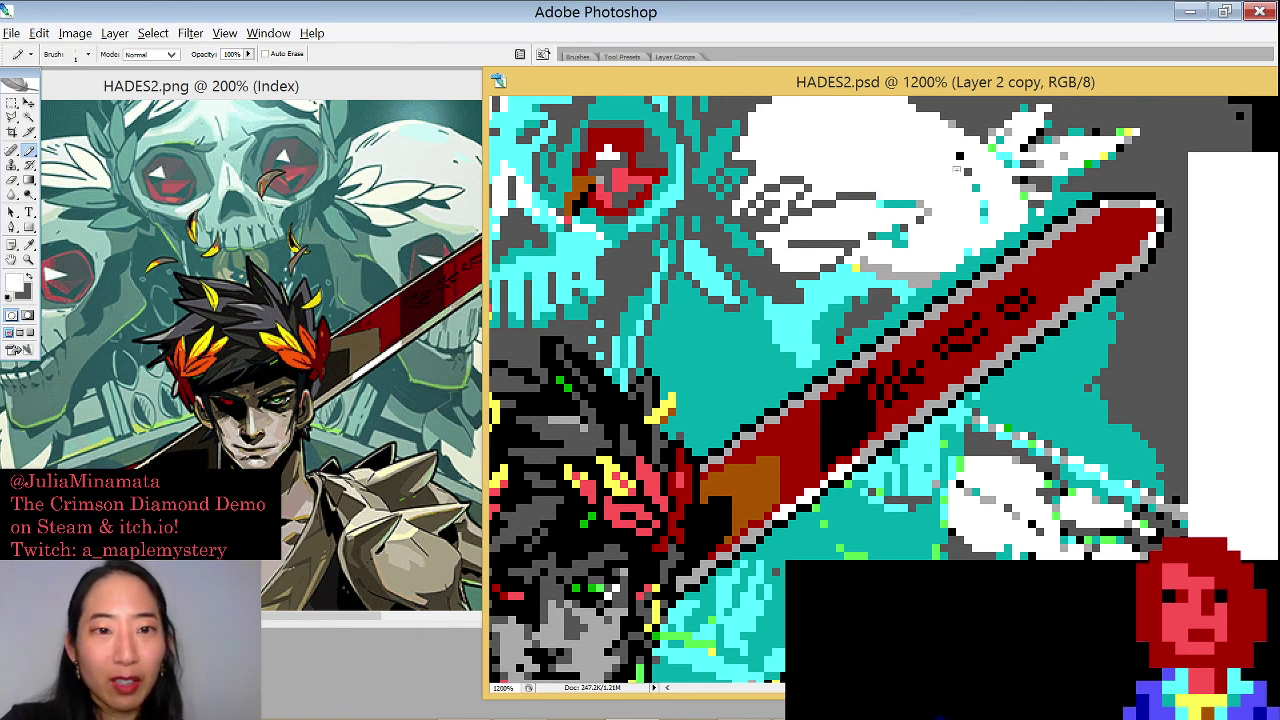
Finish the long leaf's tip and inner line in dark grey, and paint out the leftover teal marks beside it in white
key("x")
key("x")
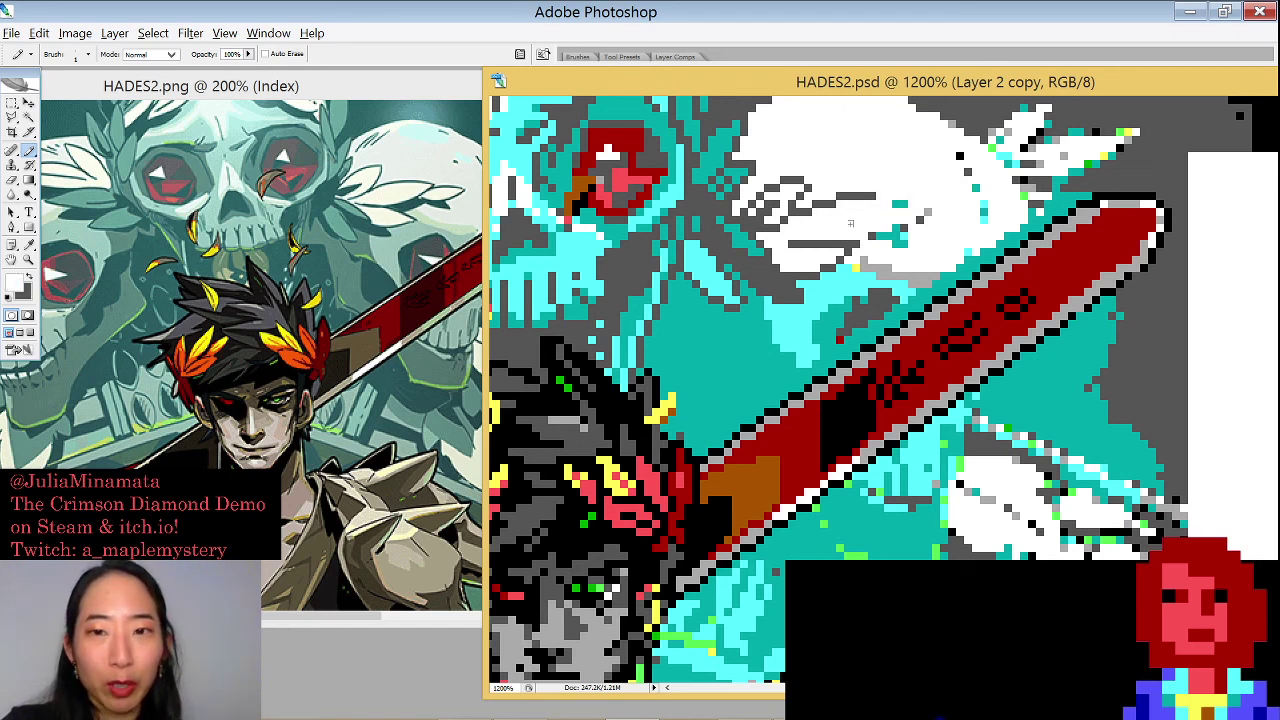
key("x")
key("x")
key("x")
mouse_move(822, 234)
left_mouse_down()
mouse_move(882, 200)
mouse_move(853, 228)
left_mouse_up()
key("x")
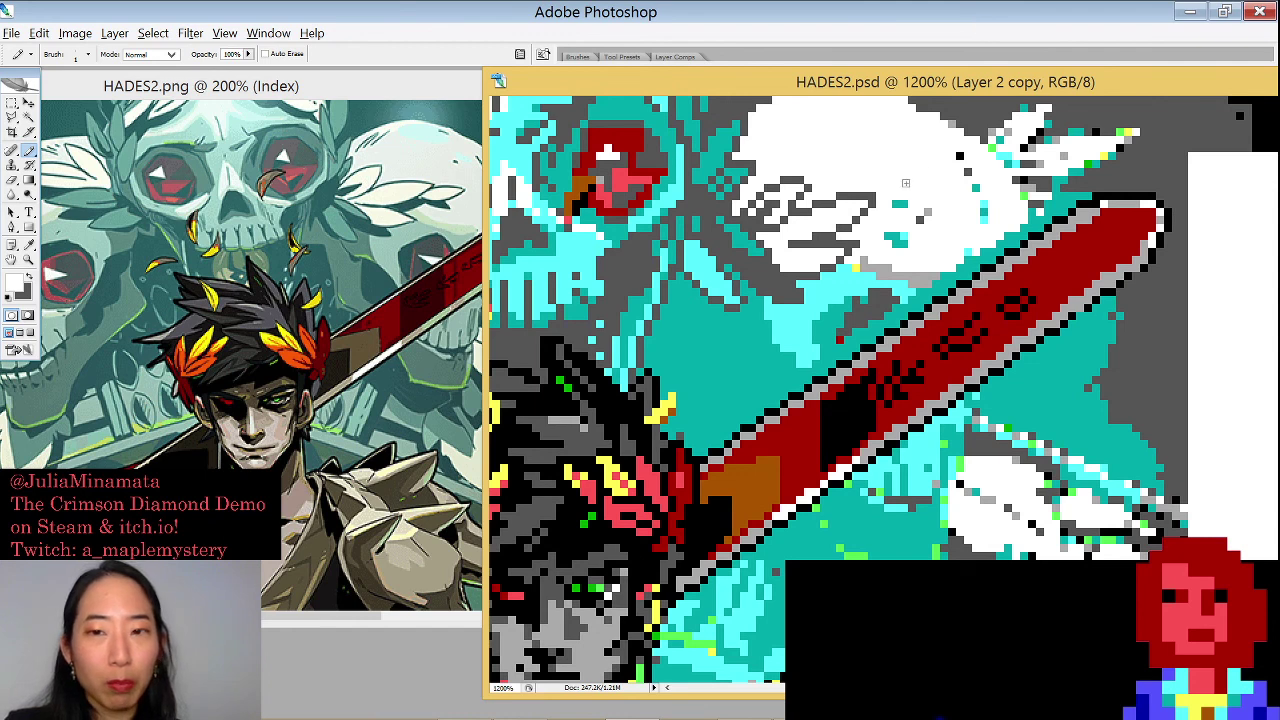
left_click_drag(895, 236, 906, 244)
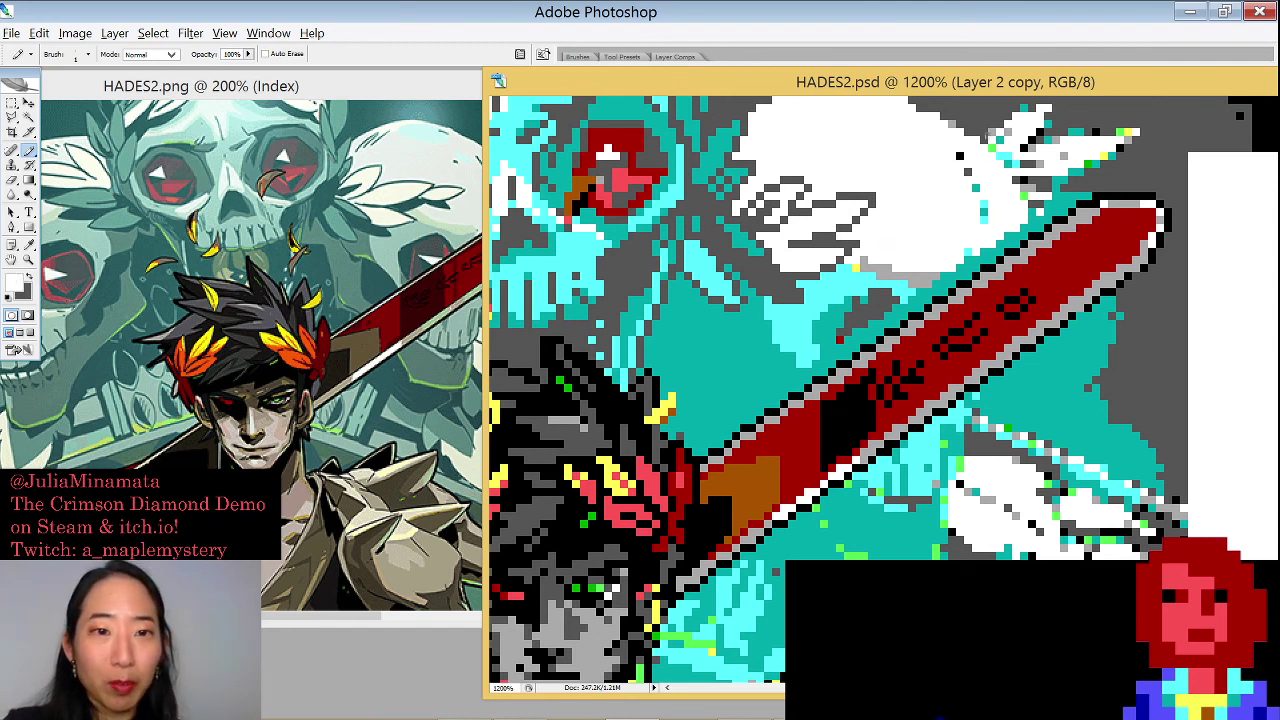
Draw the next leaf's upper and lower edges in dark grey across the white skull, and refine its tip with white
left_click(882, 200, "alt")
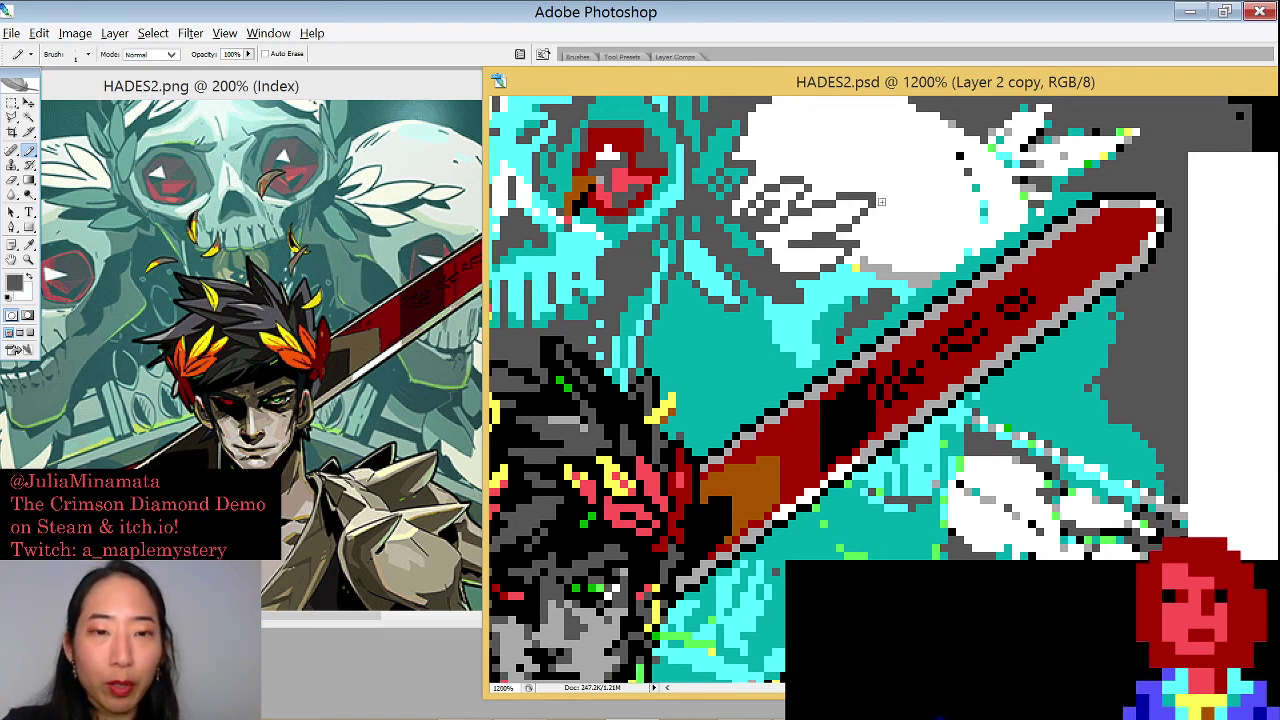
left_click_drag(880, 201, 916, 204)
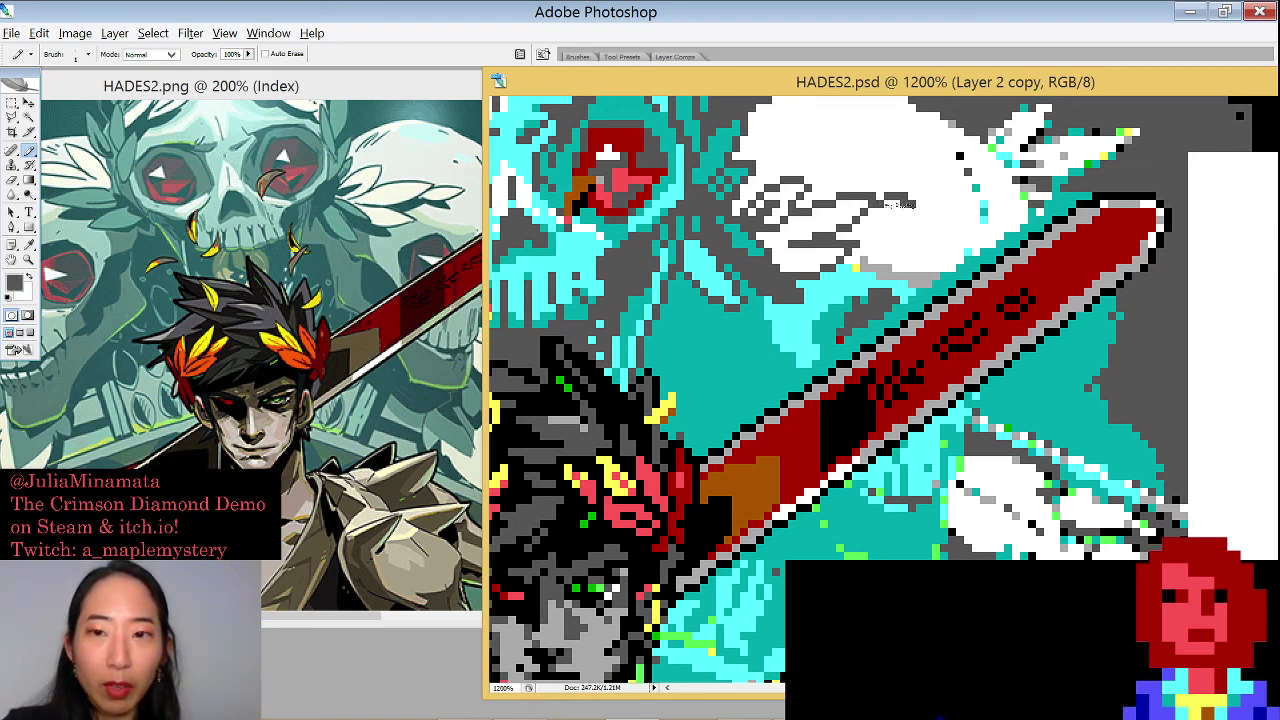
left_click_drag(870, 210, 912, 219)
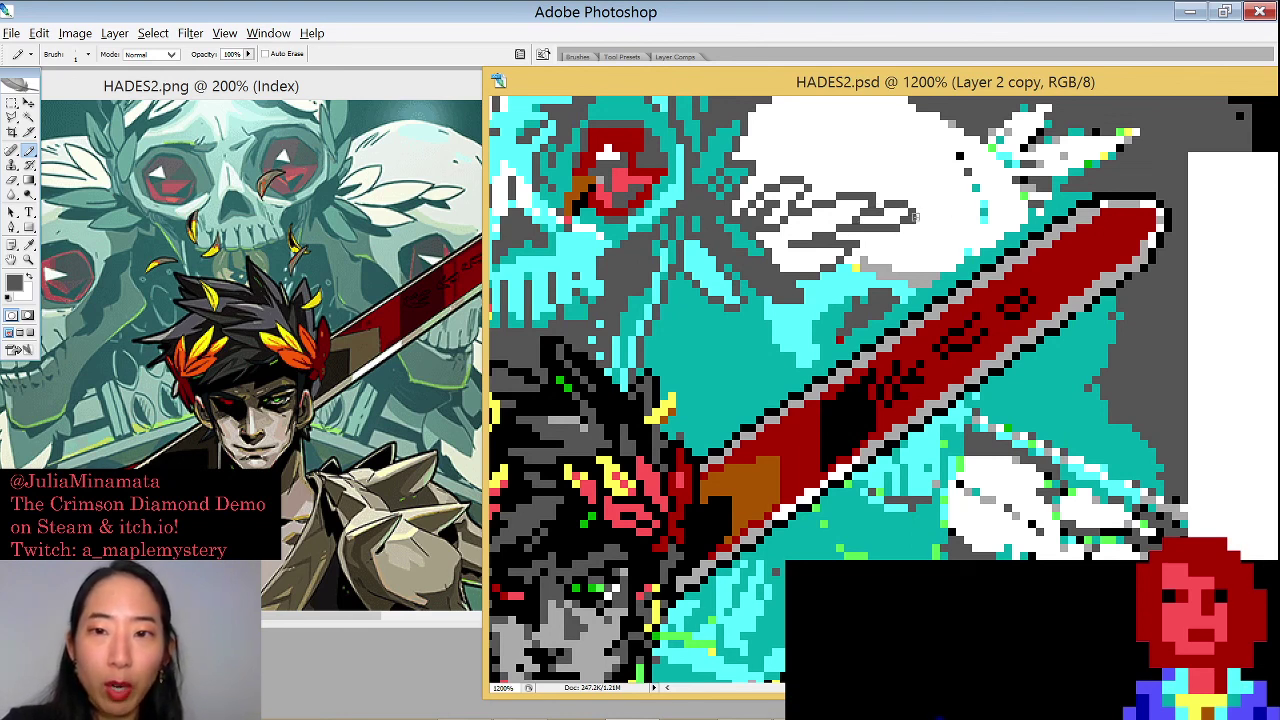
key("x")
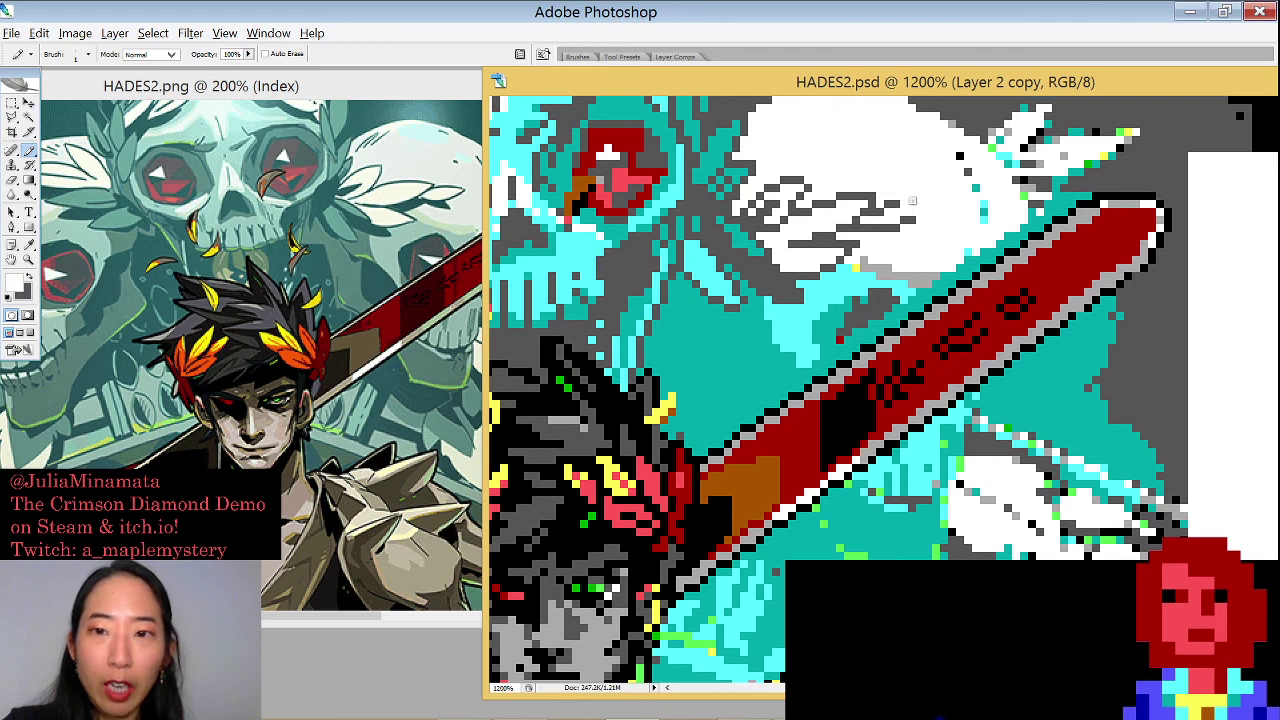
key("x")
key("x")
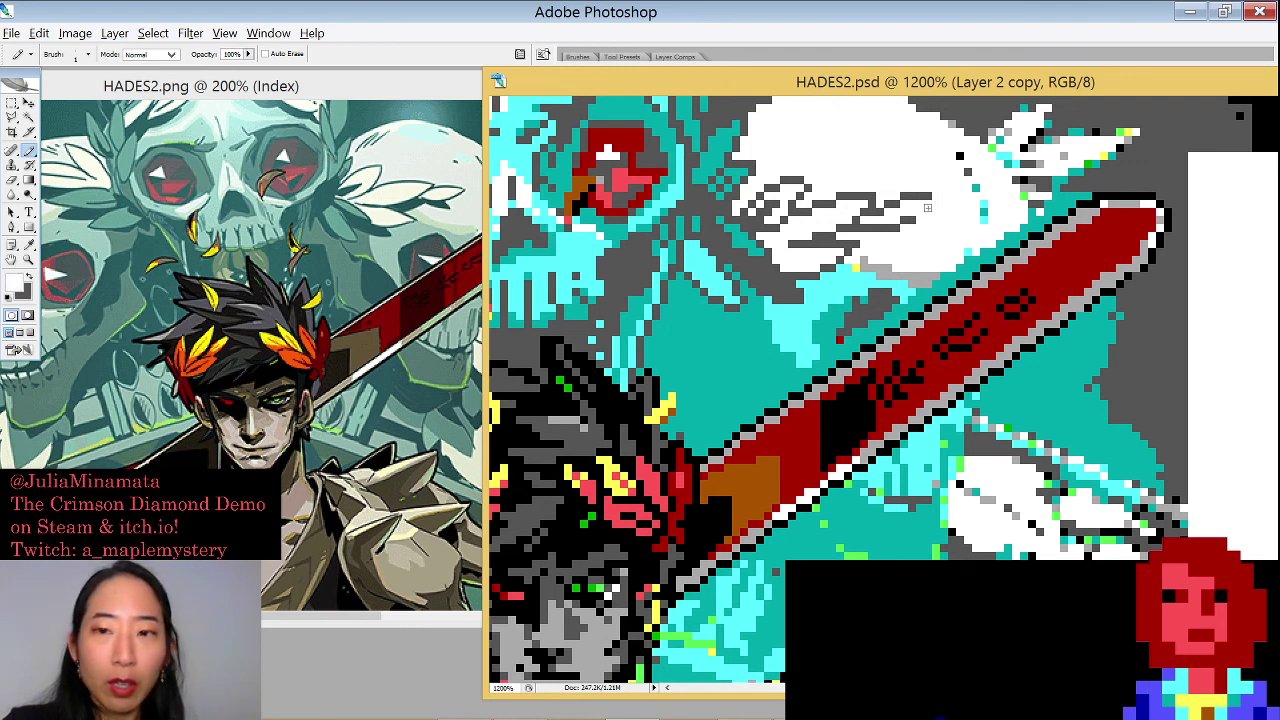
key("x")
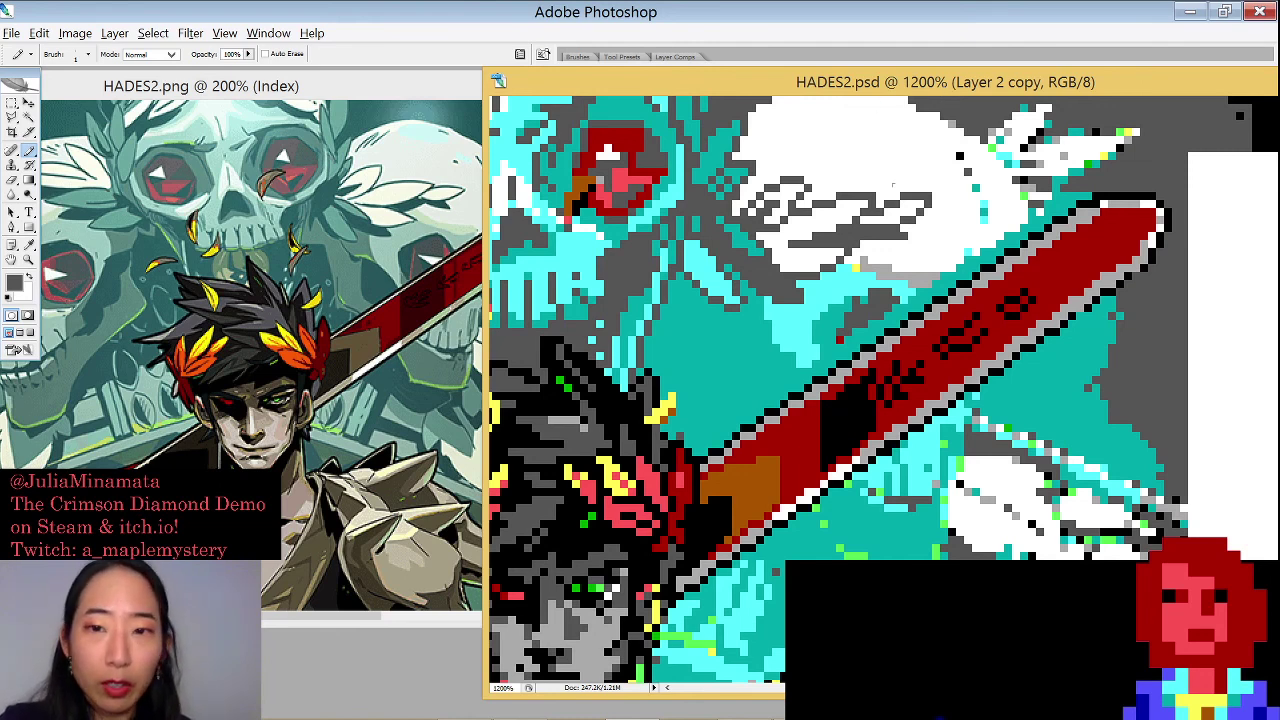
Thicken the new leaf's lower edge in dark grey and add a short forked stroke beneath it, trimming with white
key("x")
key("x")
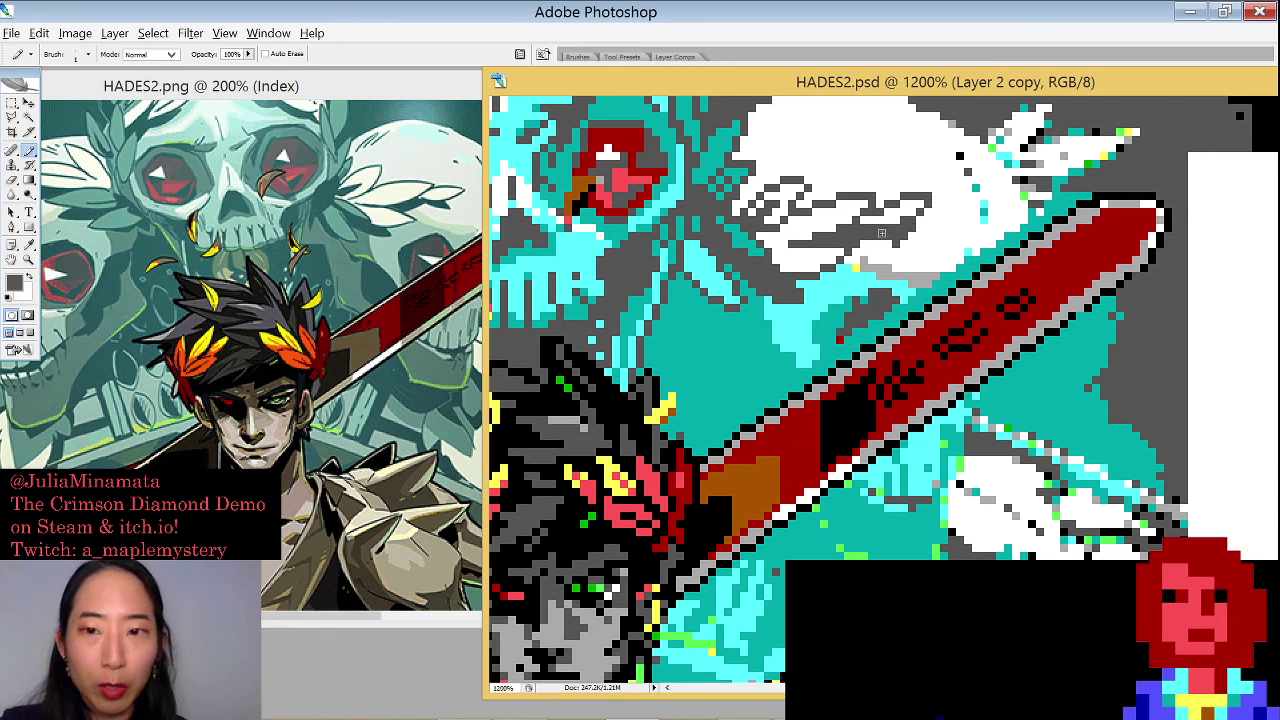
key("x")
key("x")
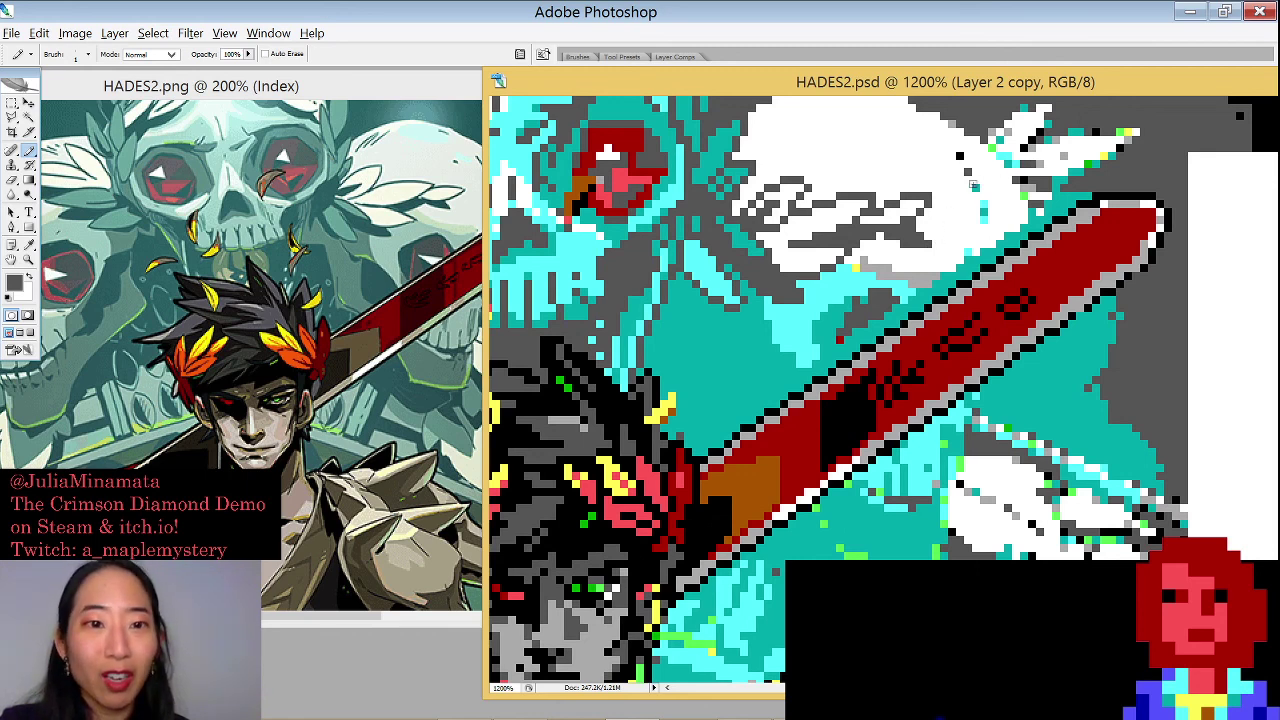
key("x")
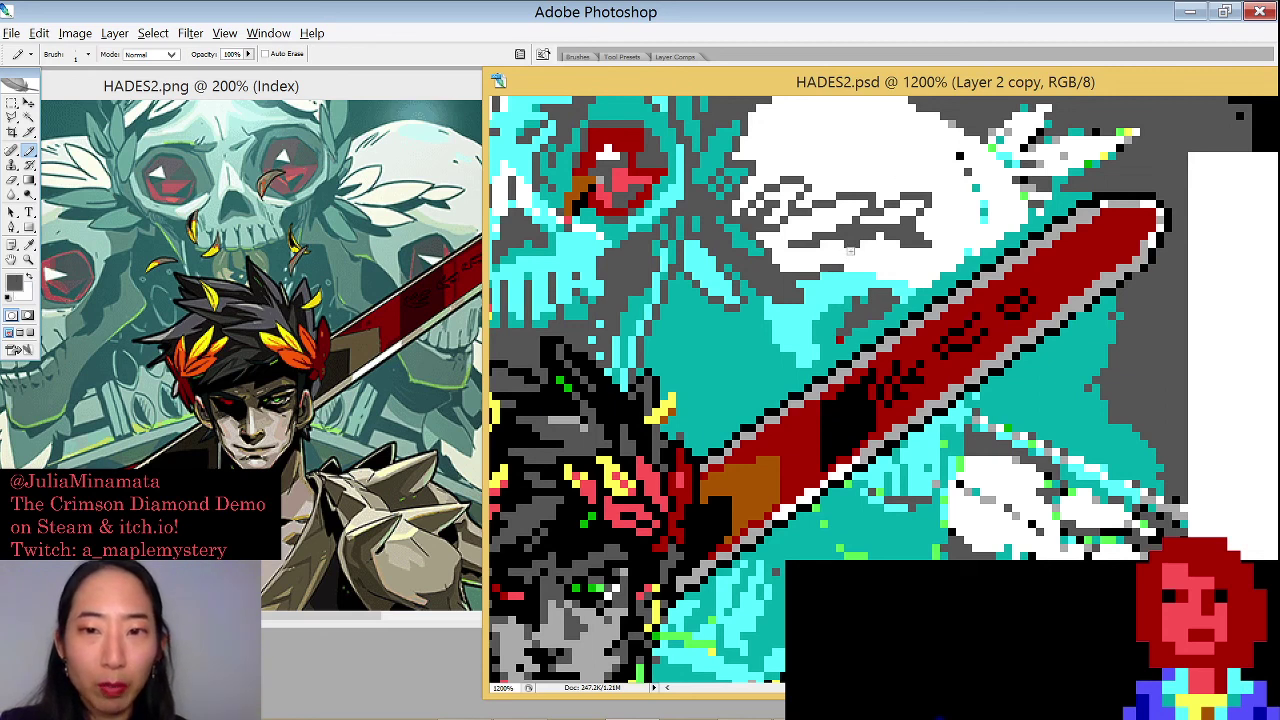
left_click(854, 252, "alt")
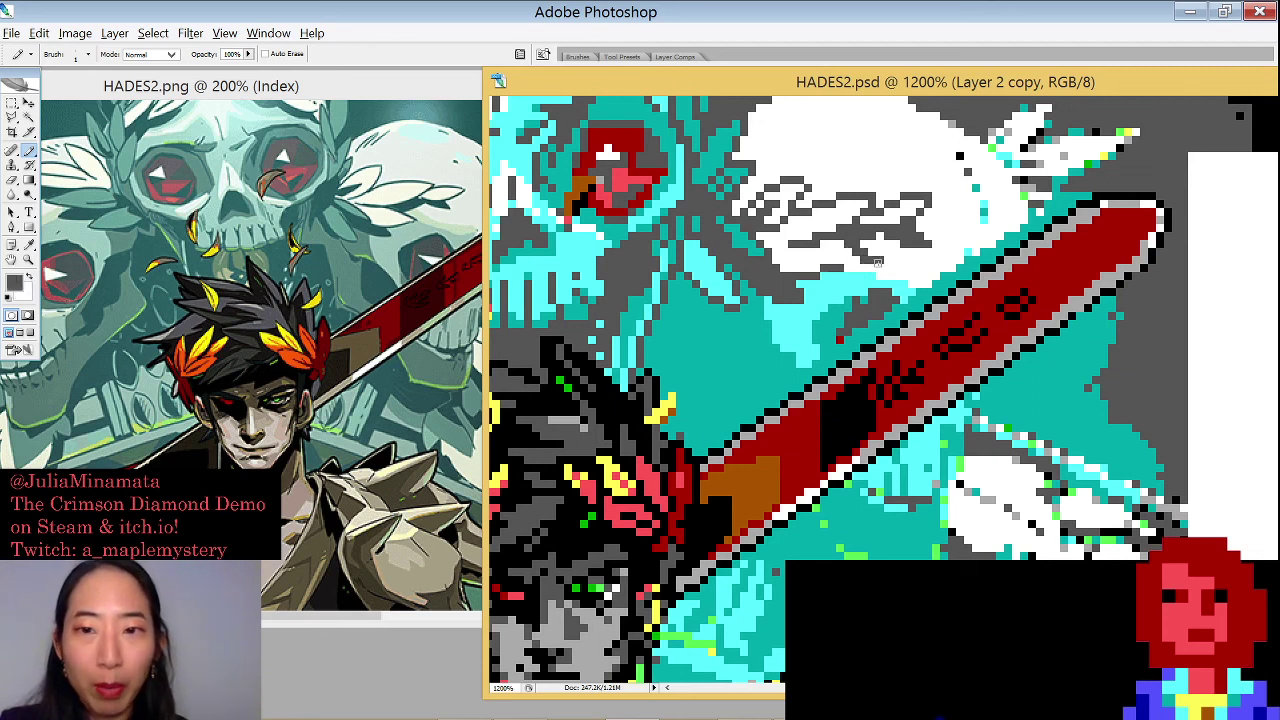
key("x")
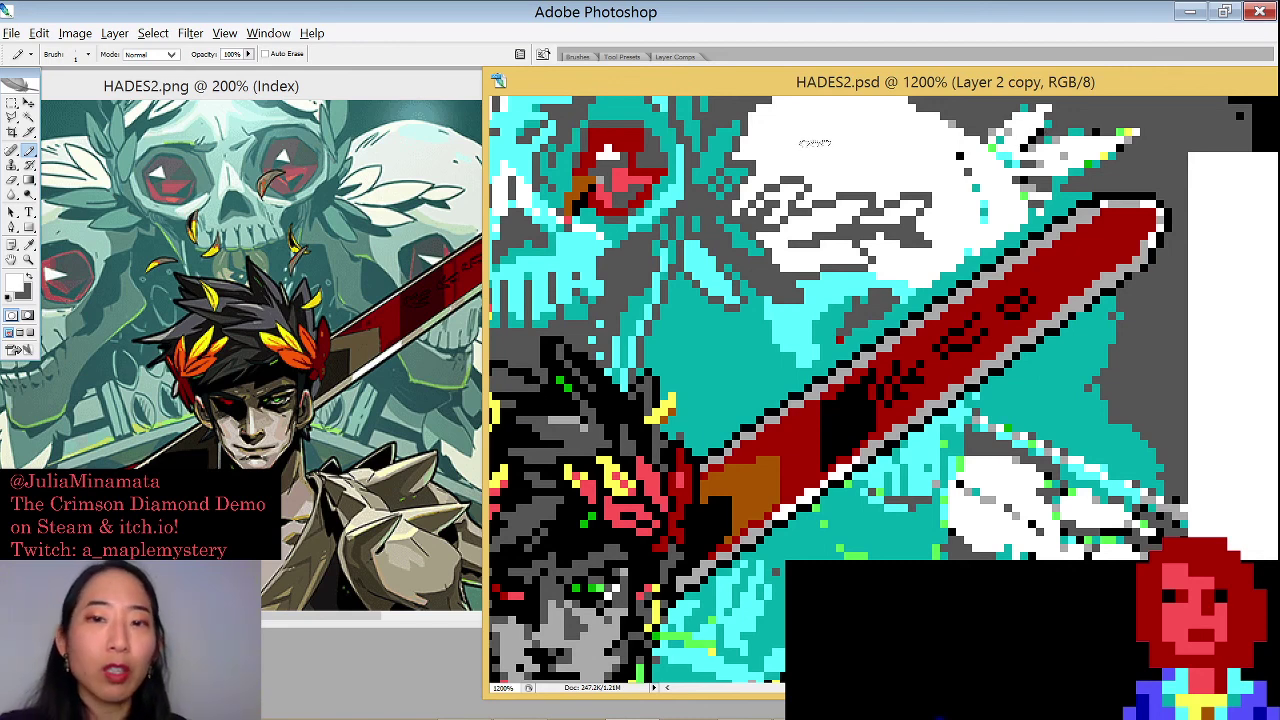
Draw short dark grey leaf marks near the crown of the white skull, correcting pixels in white
scroll(1000, 110, "up", 2)
key("x")
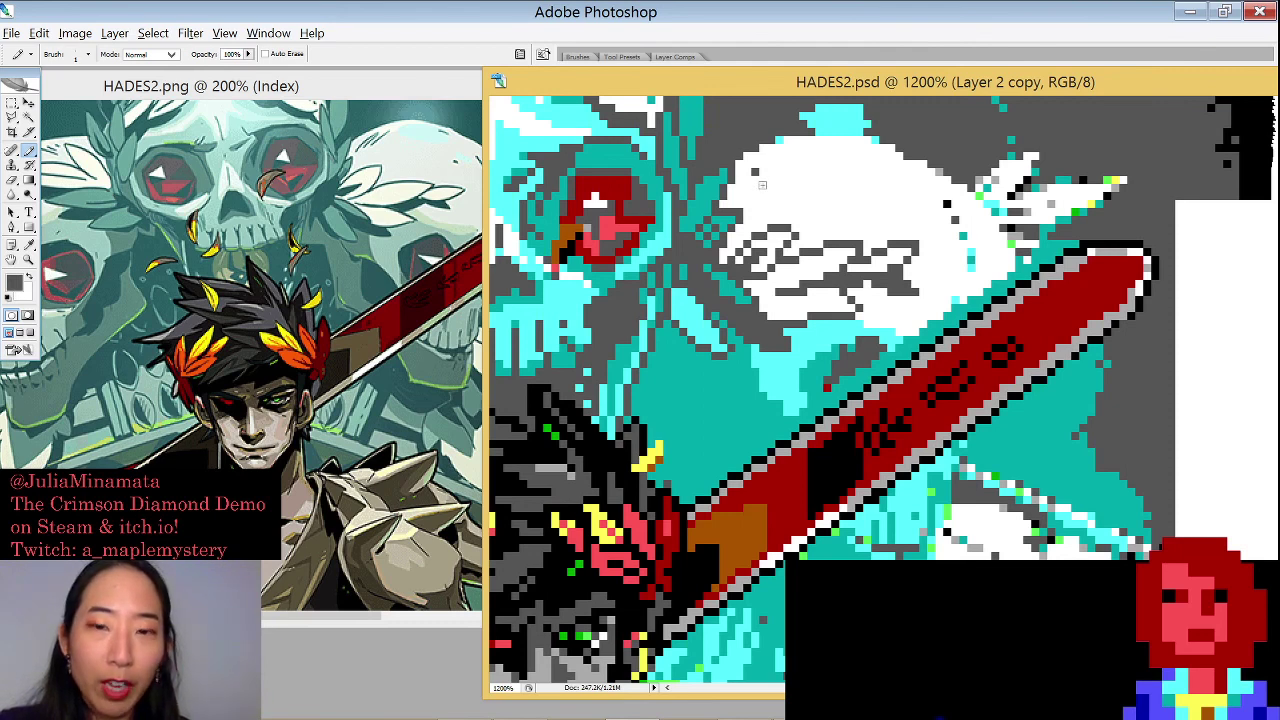
mouse_move(748, 186)
left_mouse_down()
mouse_move(772, 163)
mouse_move(776, 180)
mouse_move(806, 163)
left_mouse_up()
key("x")
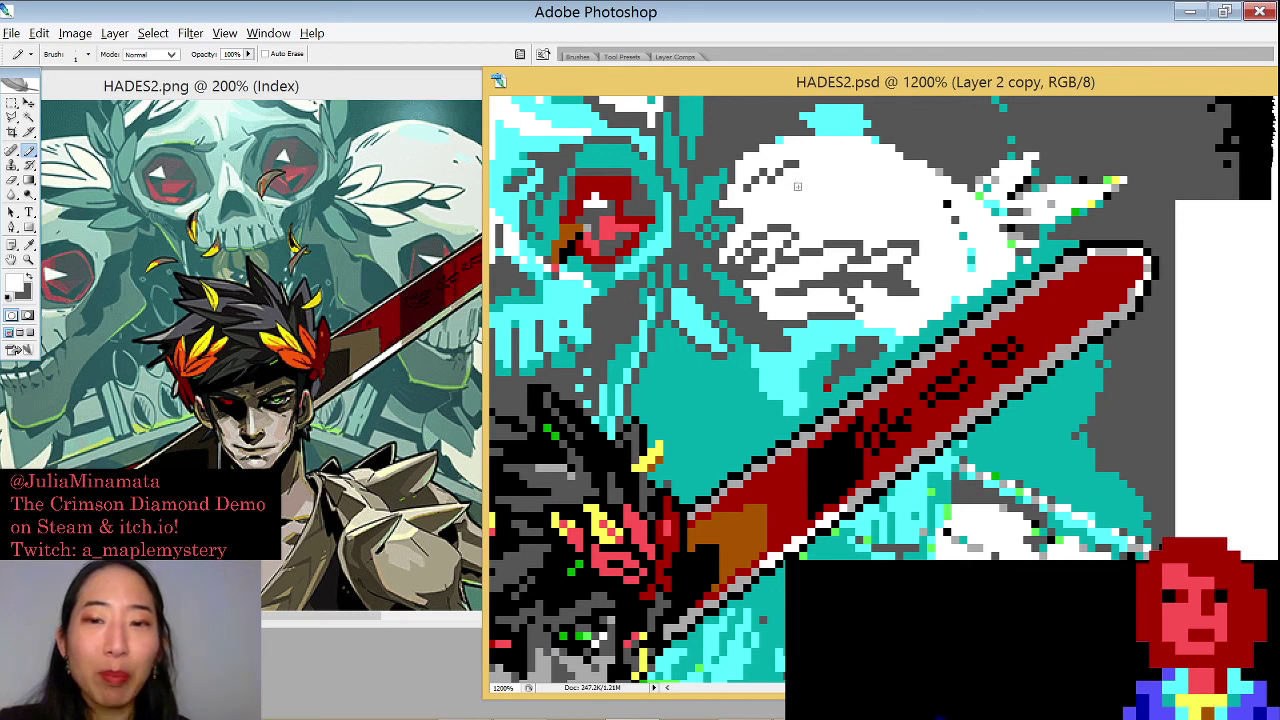
key("x")
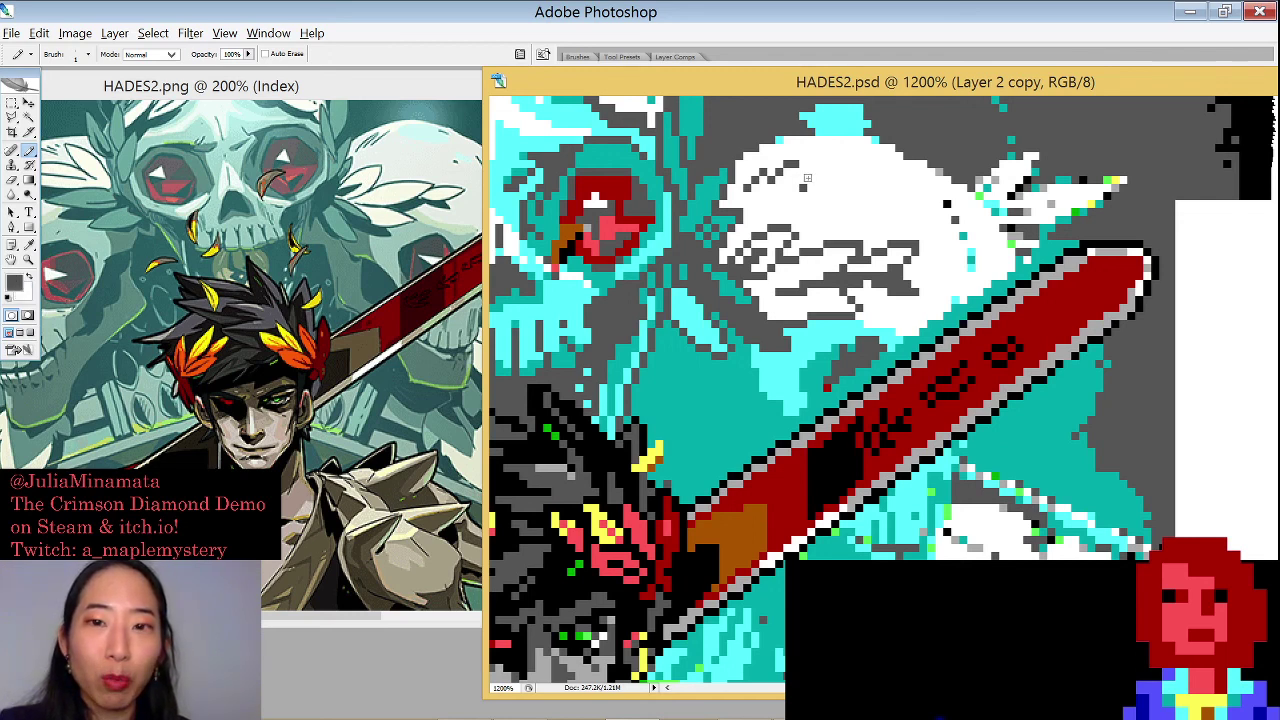
key("x")
key("x")
key("x")
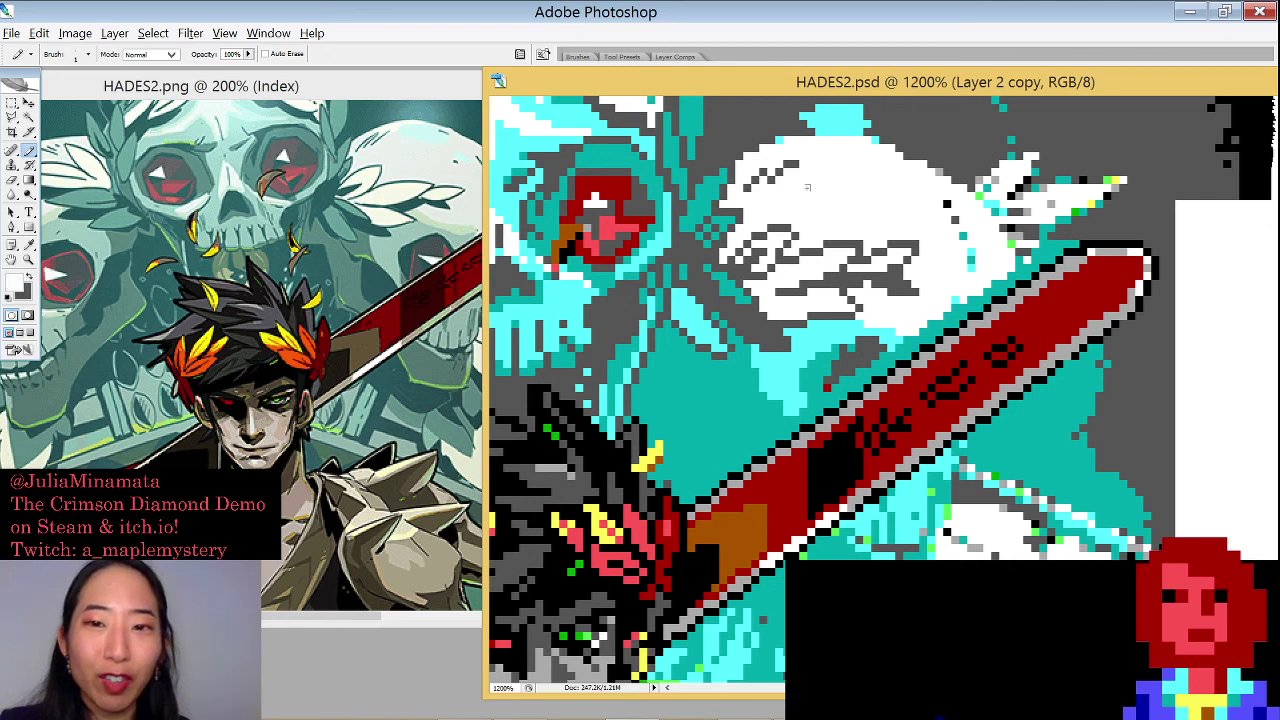
key("x")
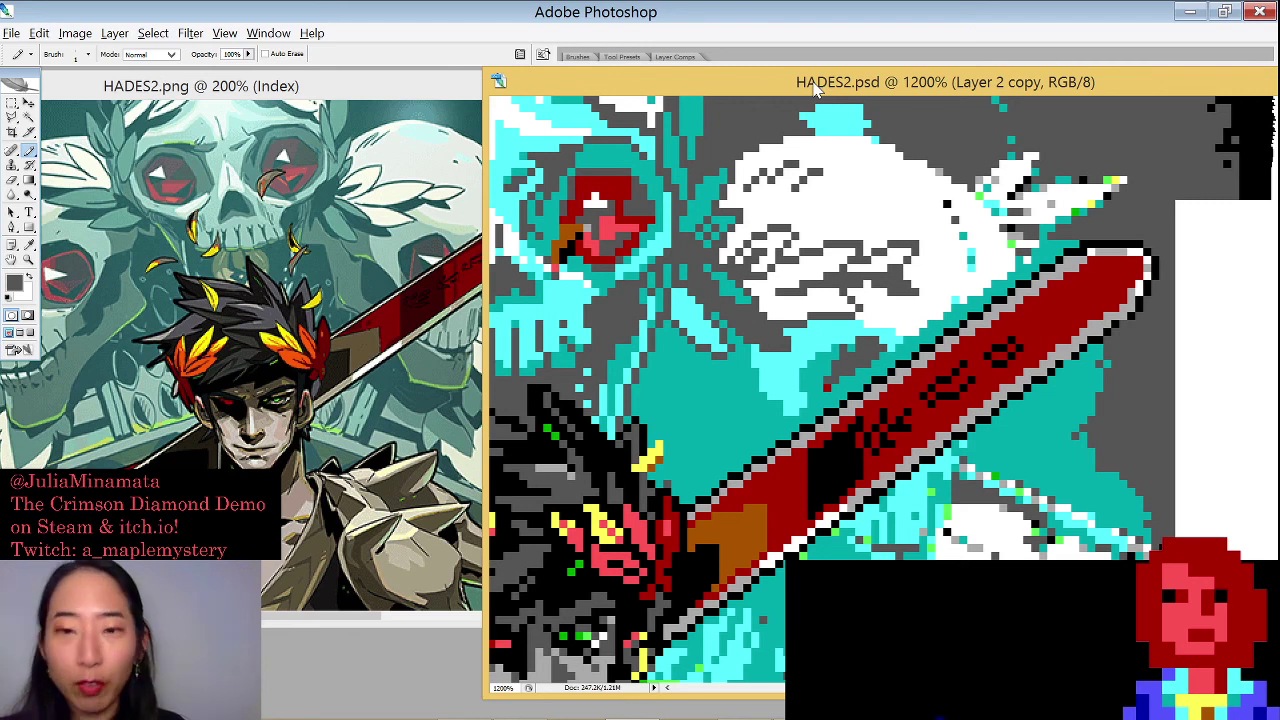
Move the HADES2.psd window aside to uncover more of the reference, and fill the eye socket above the sword in dark grey
scroll(815, 88, "right", 2)
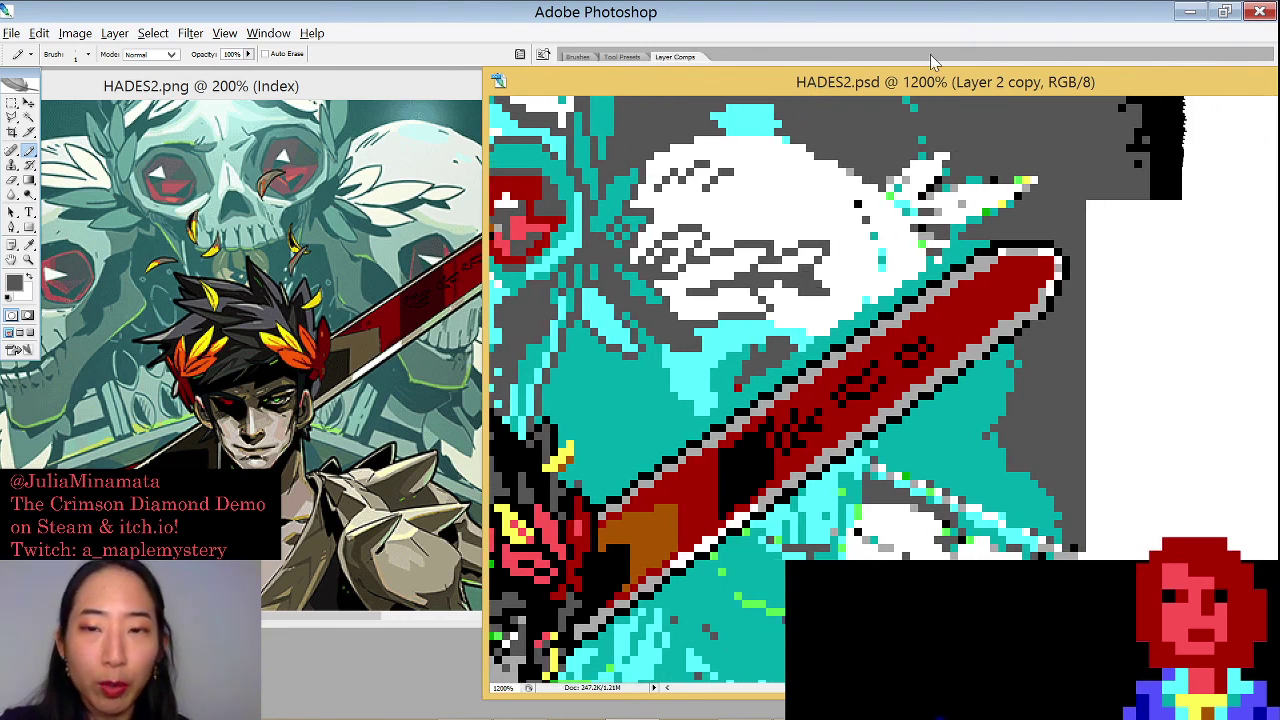
key("x")
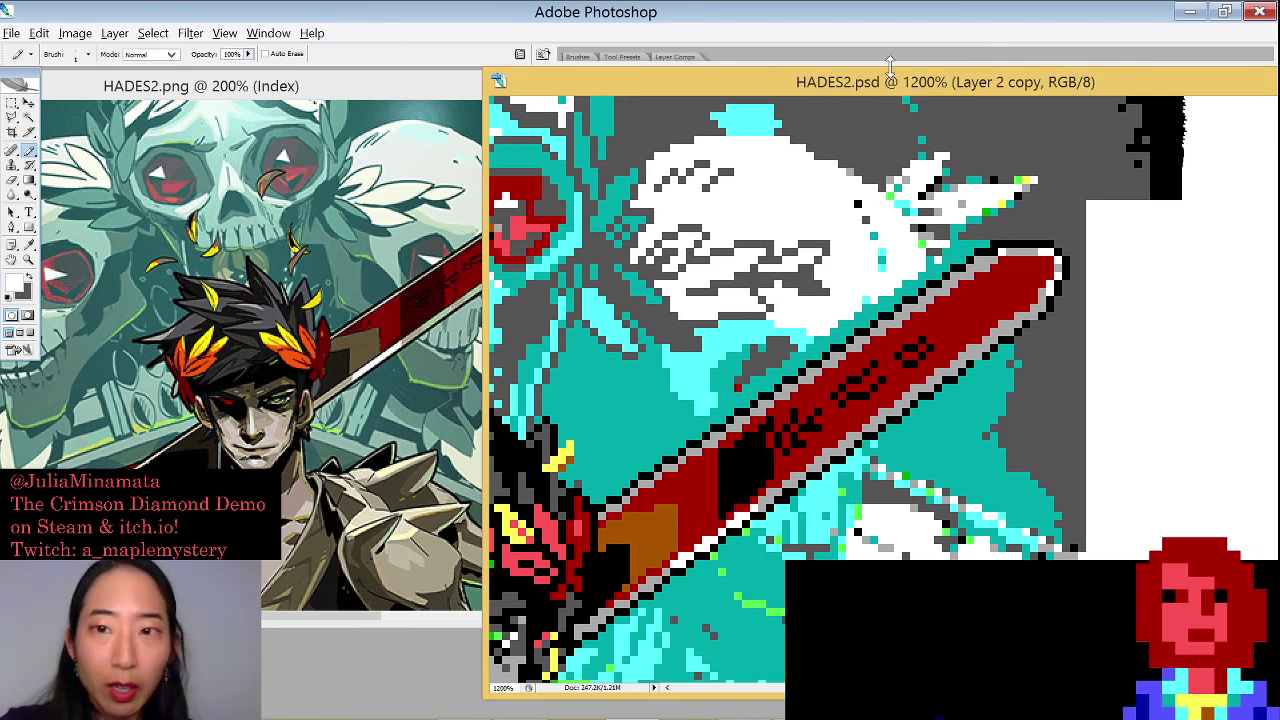
left_click_drag(890, 82, 981, 82)
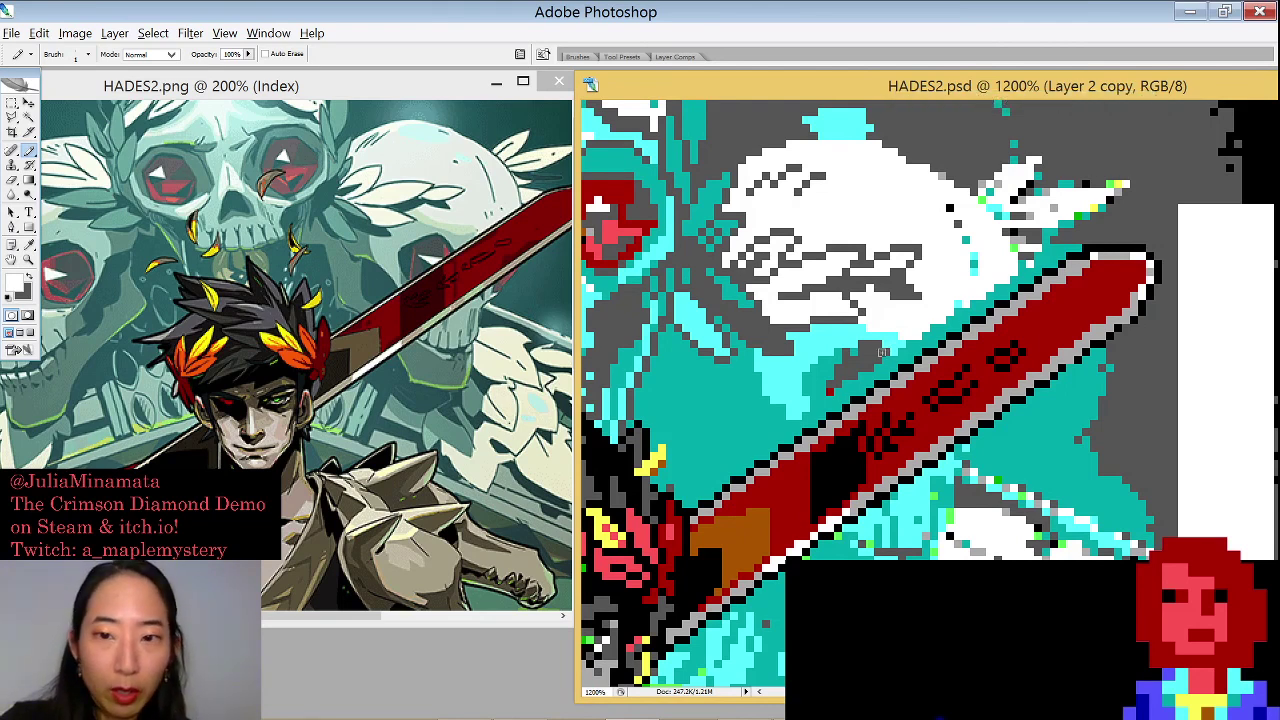
left_click(895, 345, "alt")
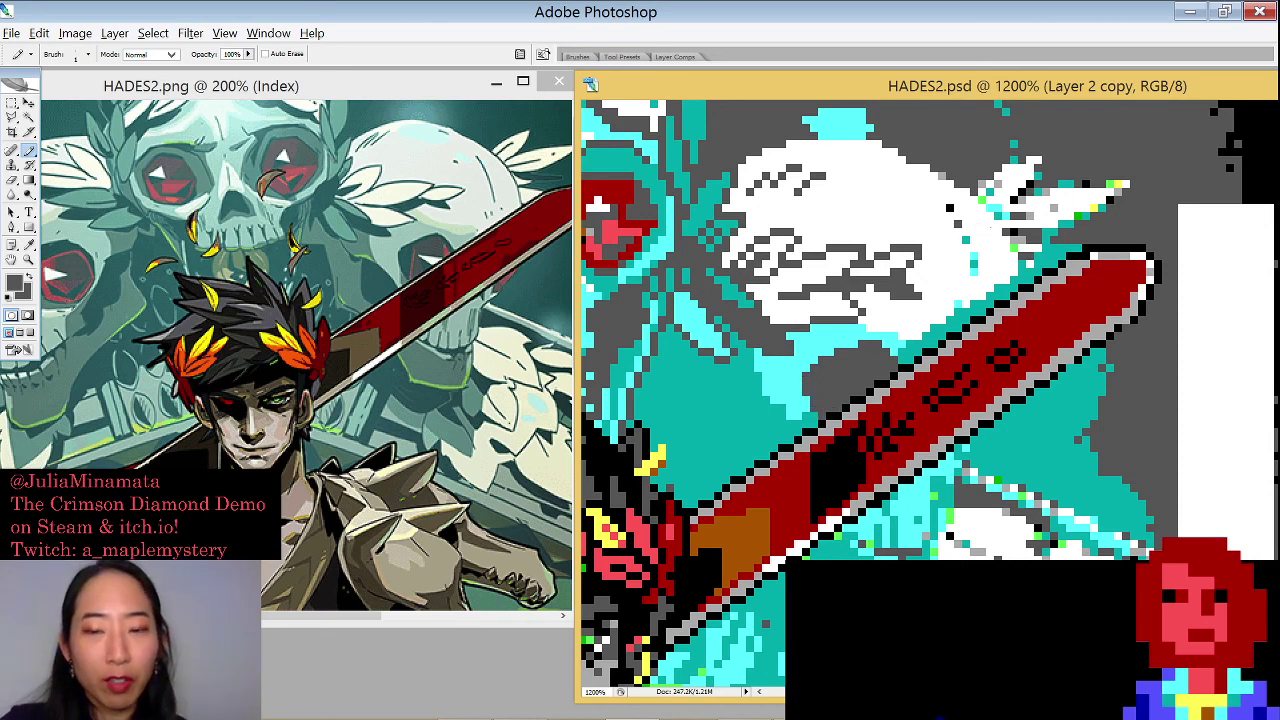
Add dark red lines at both sides of the eye socket above the sword, and a small white highlight between them
left_click(655, 205, "alt")
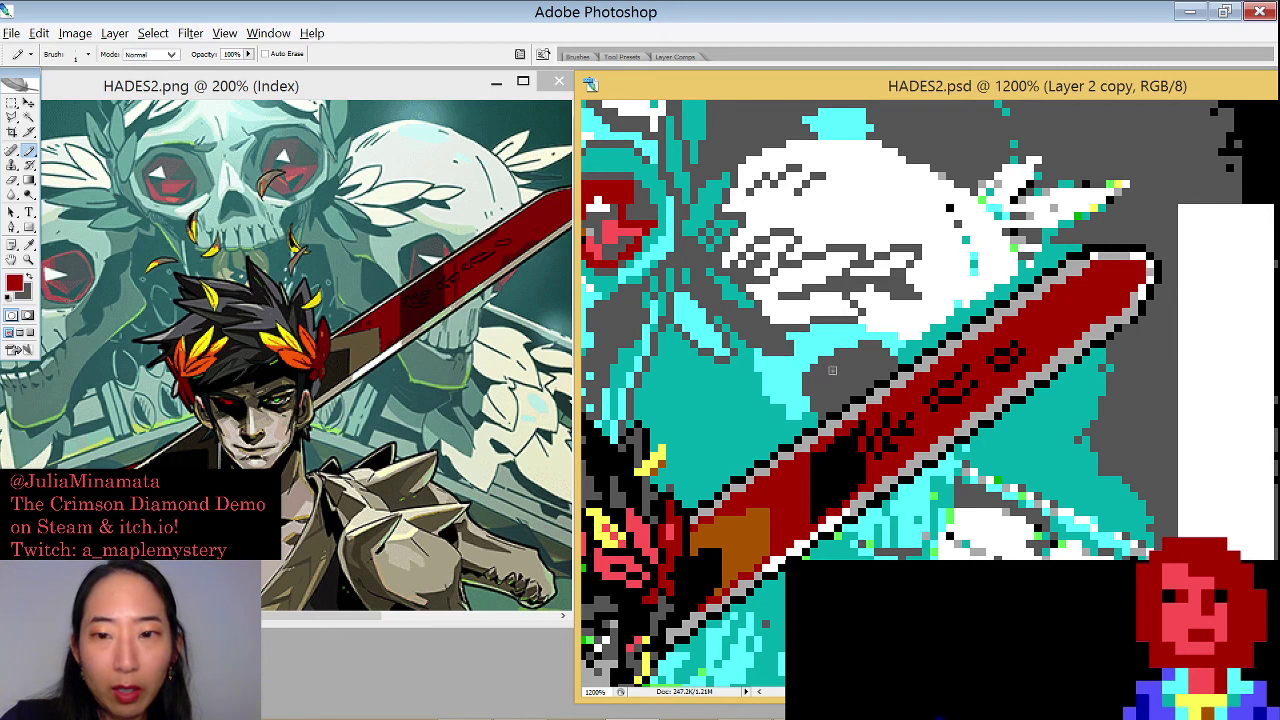
left_click_drag(831, 375, 830, 404)
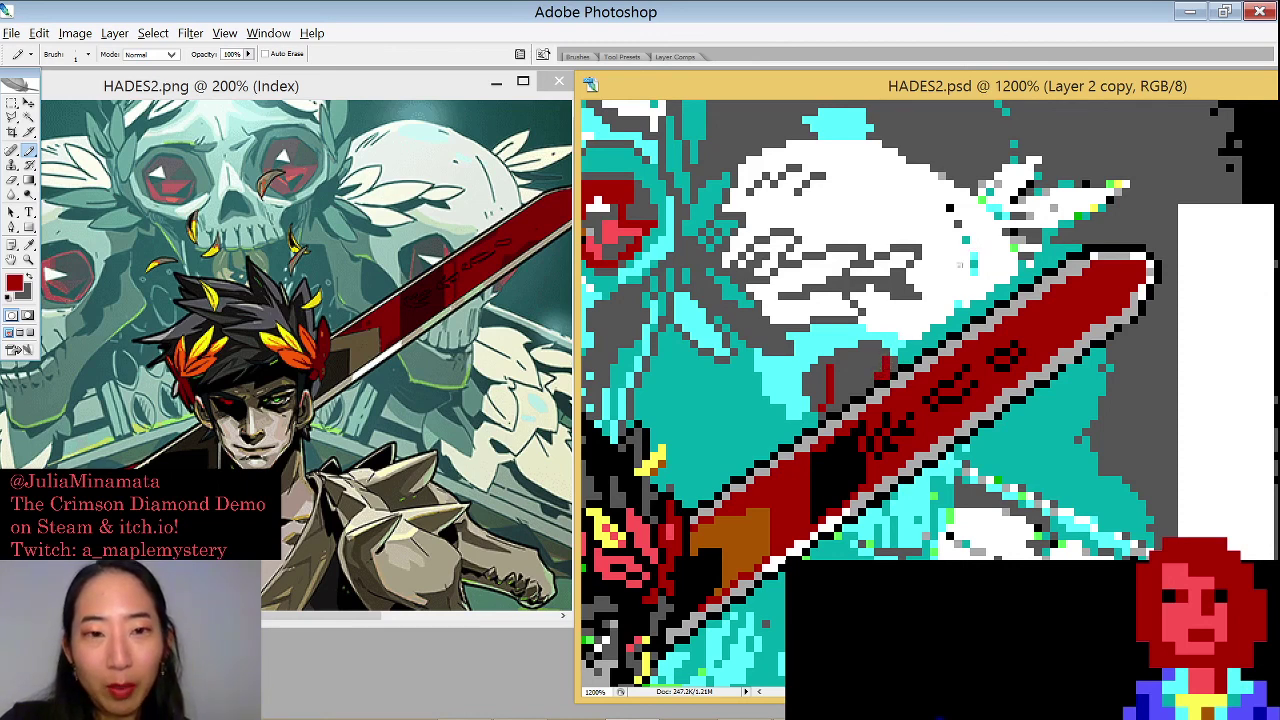
left_click(890, 370, "alt")
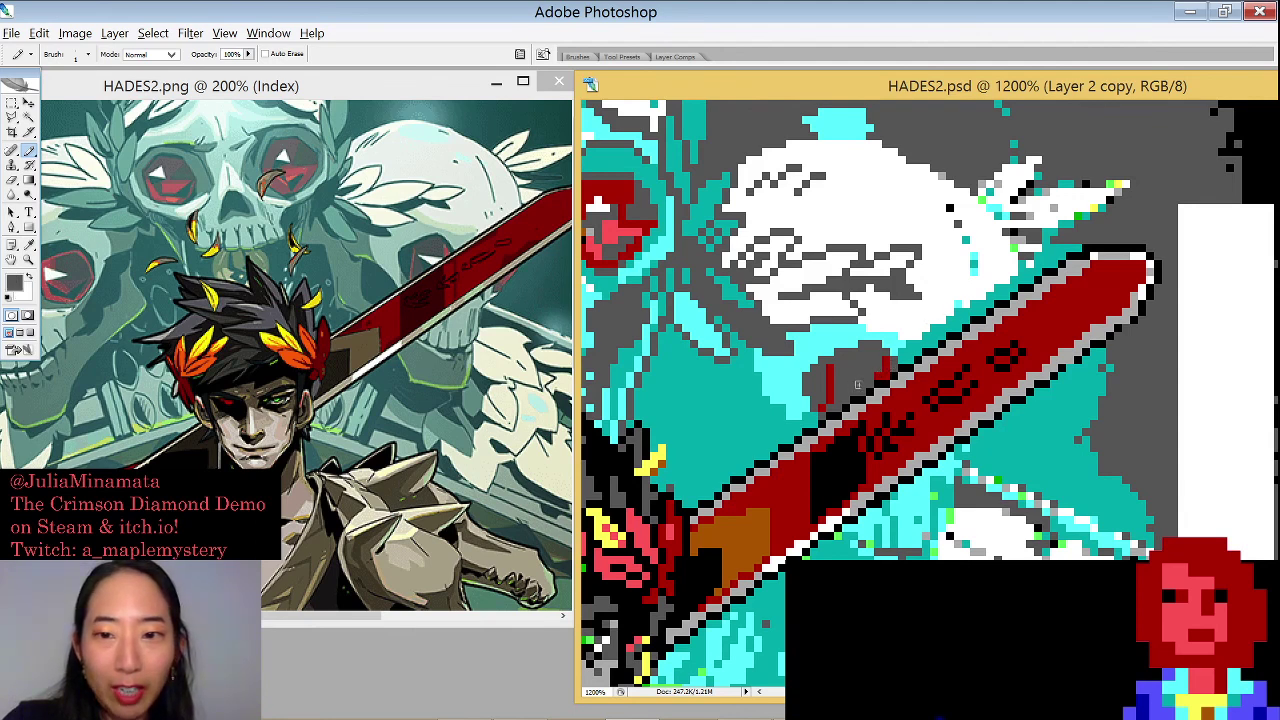
key("x")
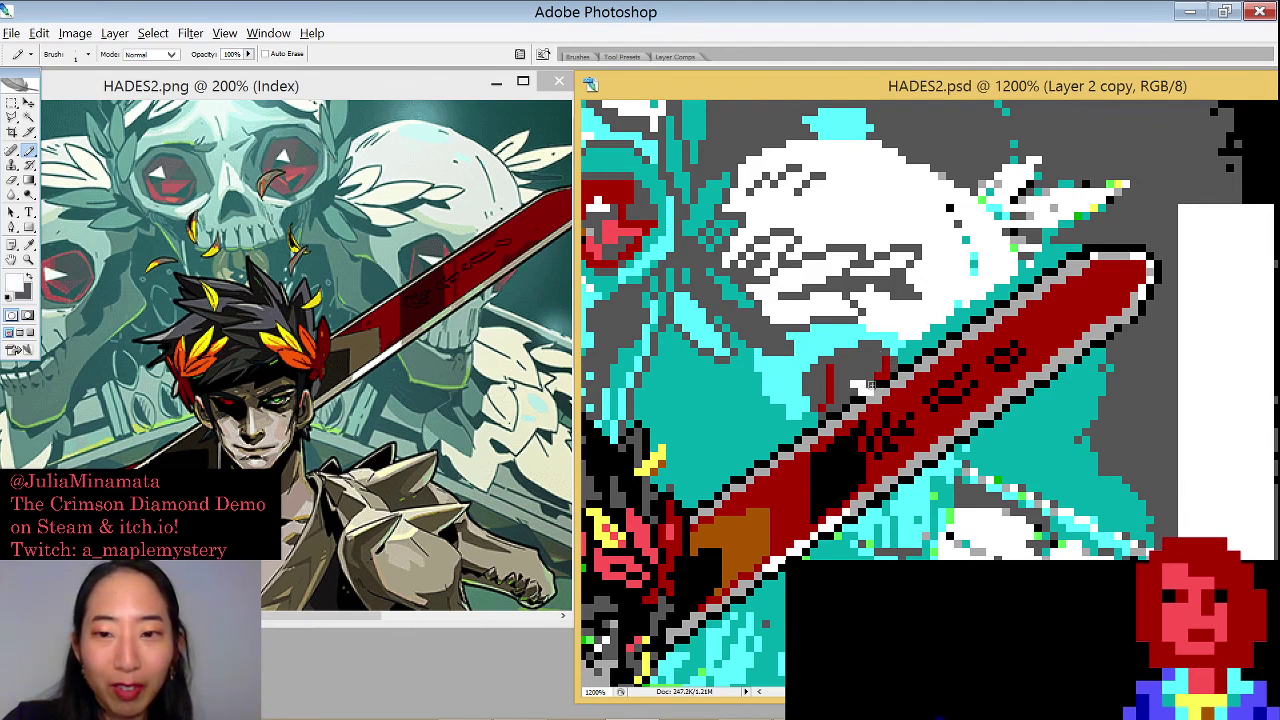
left_click_drag(849, 381, 867, 384)
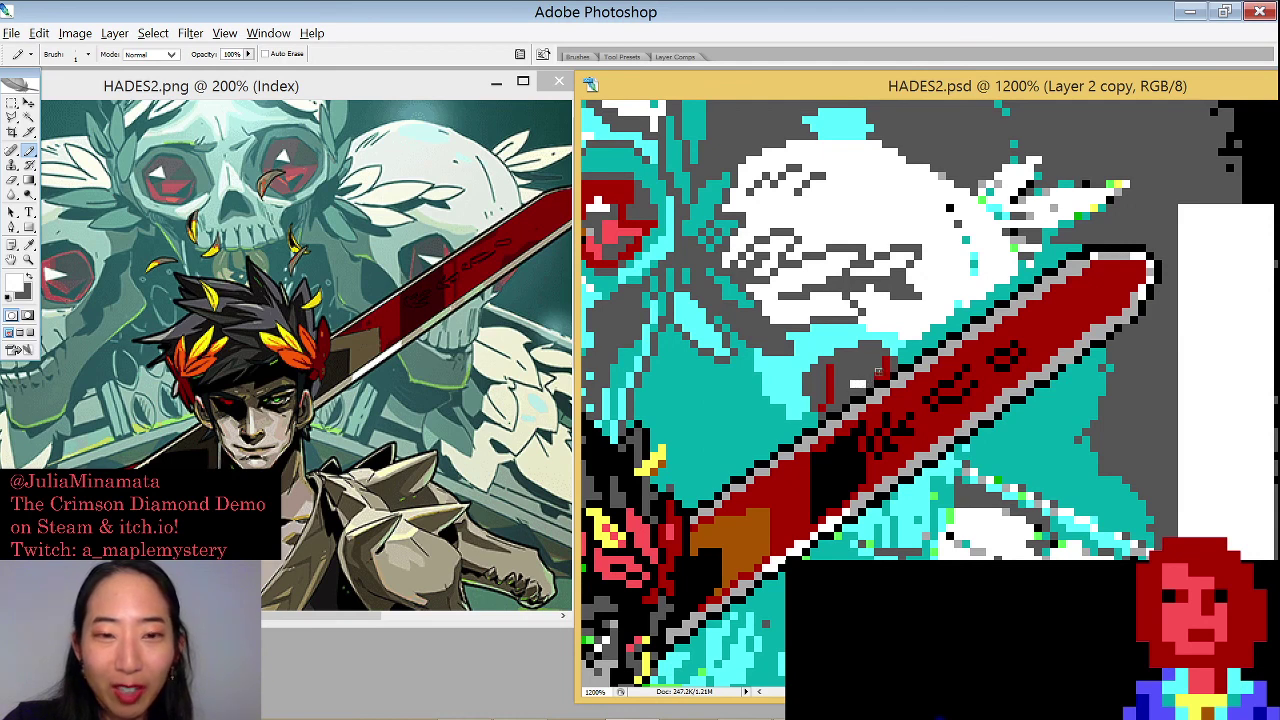
left_click_drag(846, 376, 860, 380)
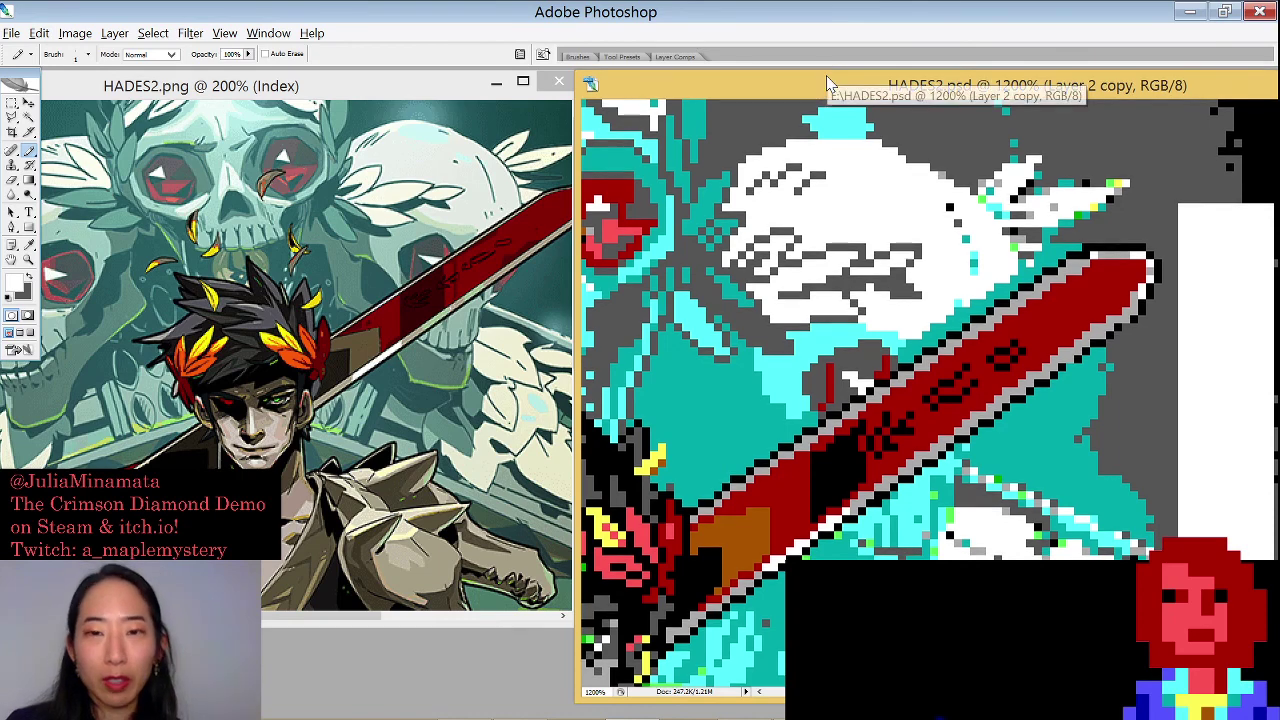
Examine the overall pixel artwork at reduced magnification to compare the skulls and leaves with the reference
key("ctrl+minus")
key("ctrl+minus")
key("ctrl+minus")
key("ctrl+minus")
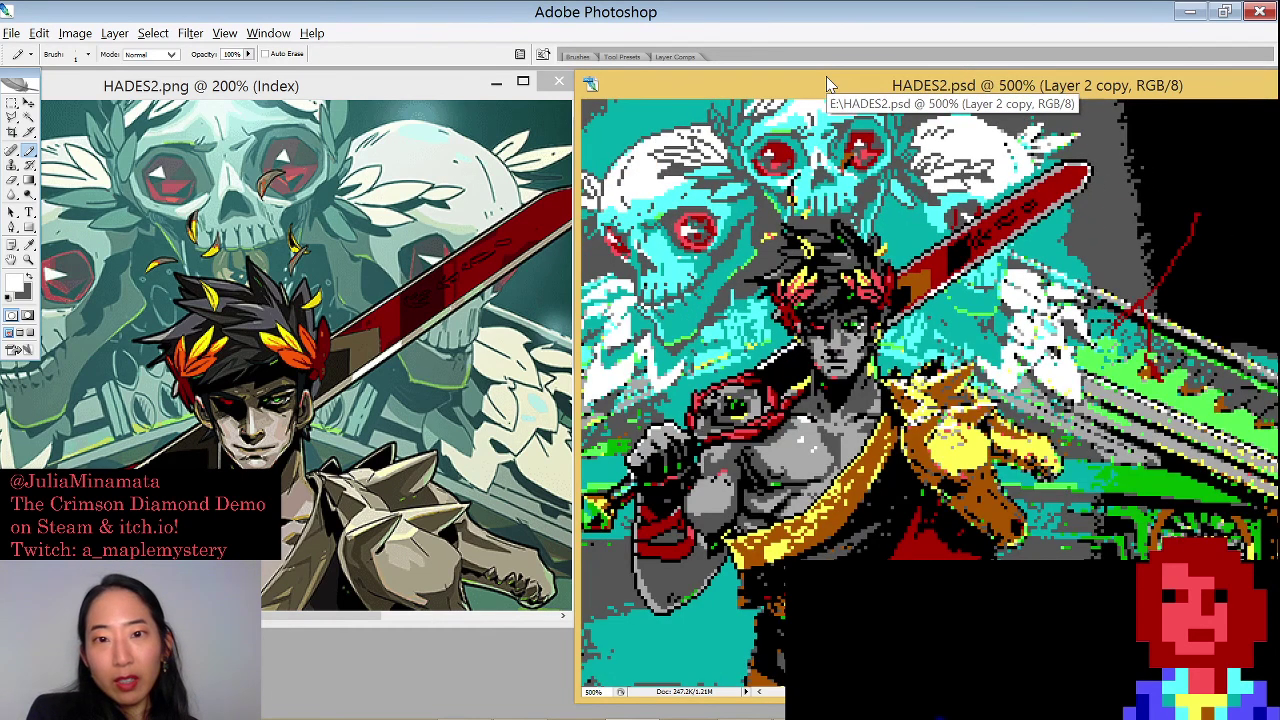
key("ctrl+minus")
key("ctrl+plus")
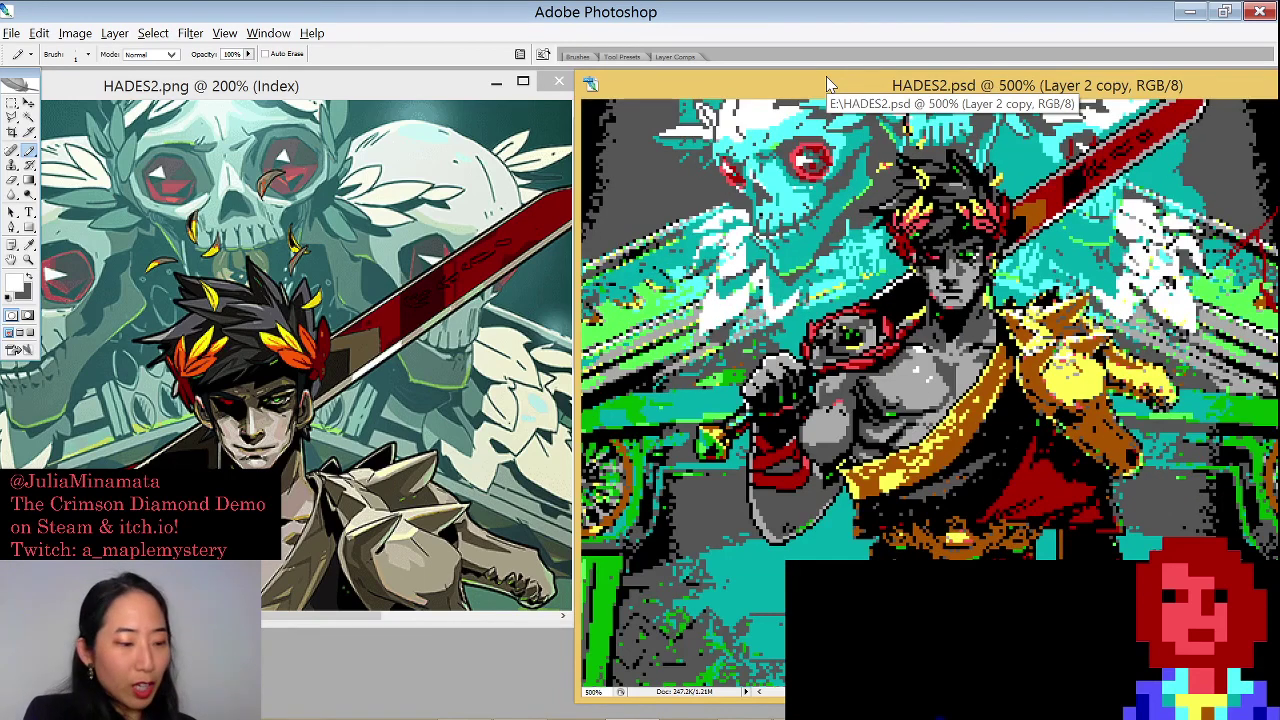
key("ctrl+plus")
key("ctrl+plus")
key("ctrl+plus")
key("ctrl+minus")
key("ctrl+minus")
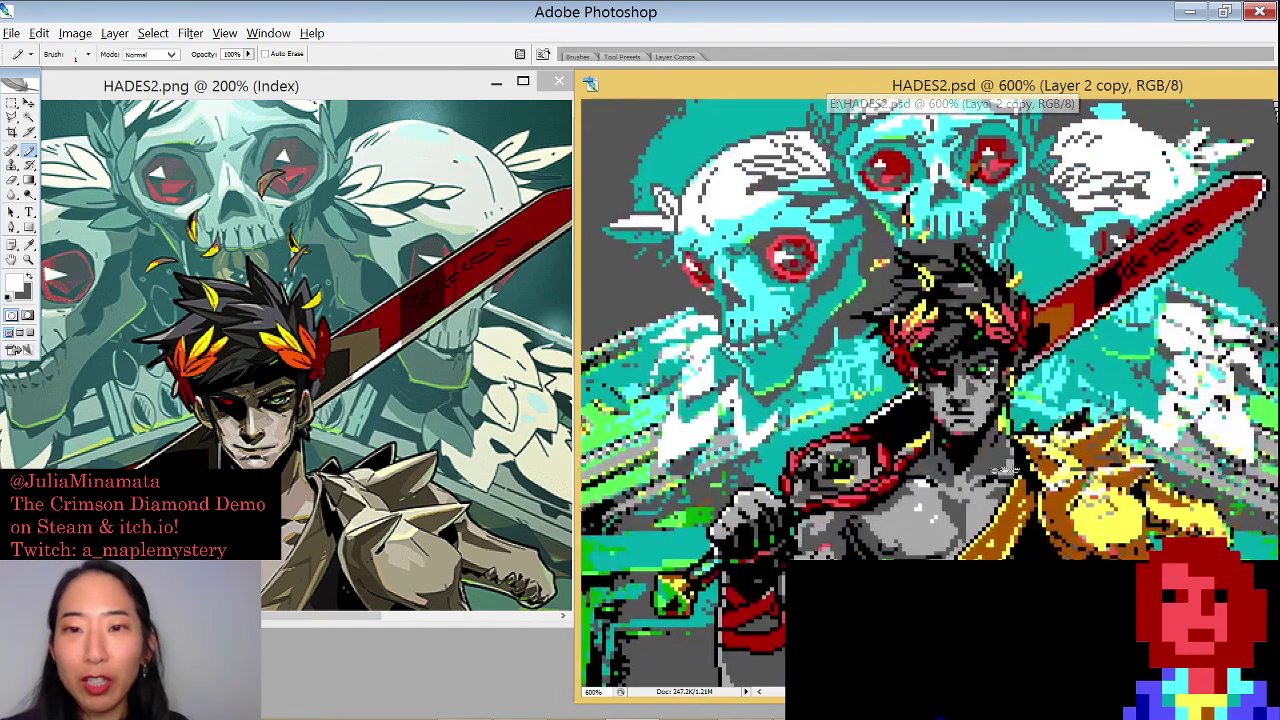
Show the reference HADES2.png at 100% and arrange the HADES2.psd window beside it, with the pixel art at 800%
left_click_drag(371, 86, 409, 118)
key("ctrl+minus")
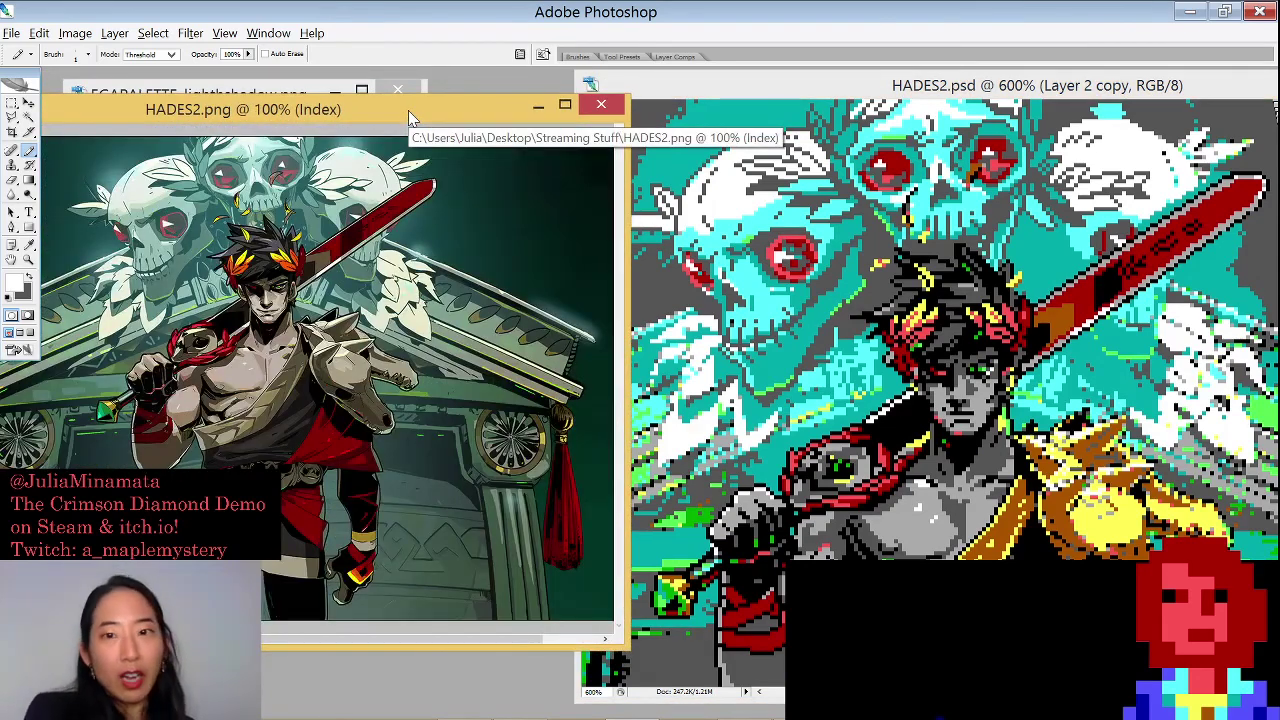
left_click_drag(1046, 82, 985, 78)
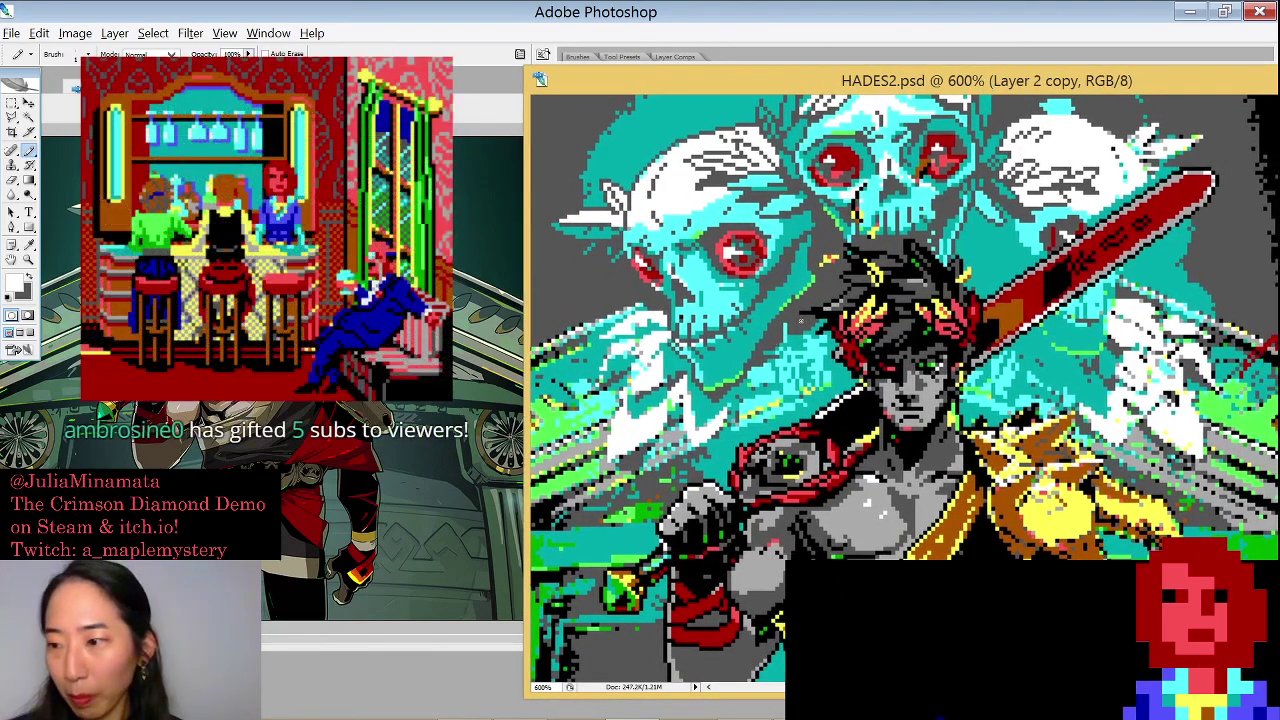
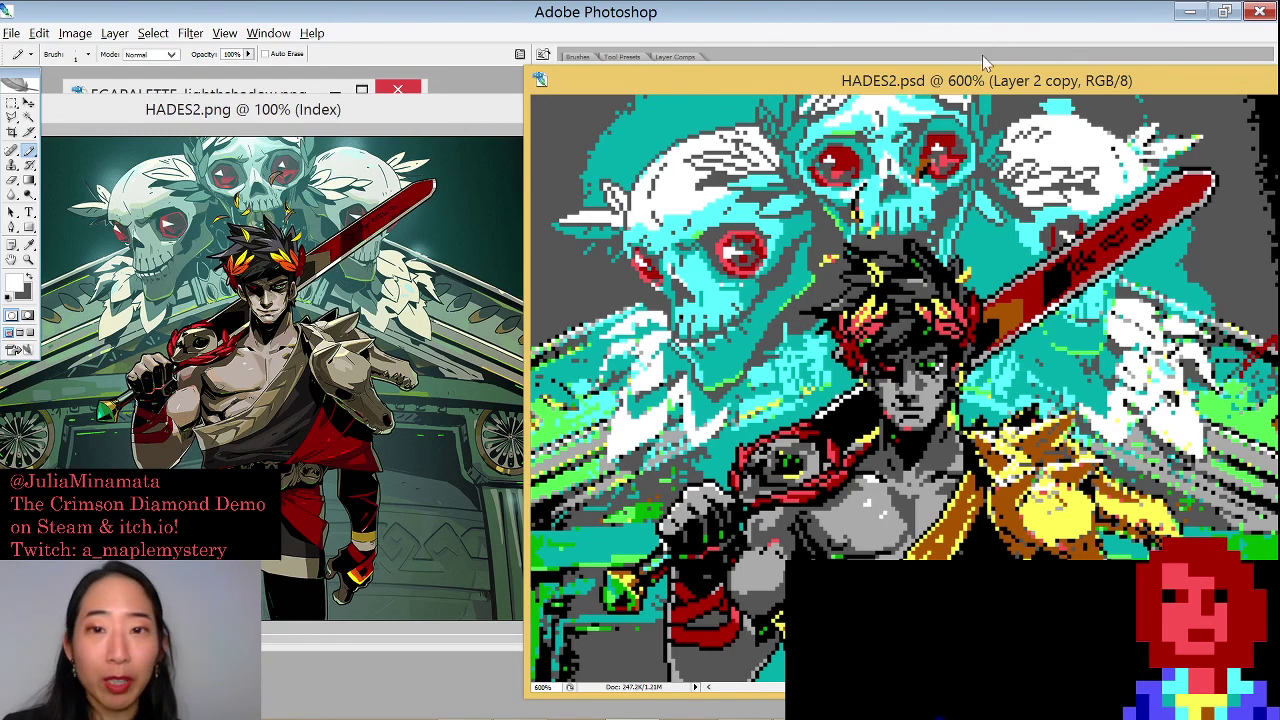
left_click_drag(969, 84, 943, 87)
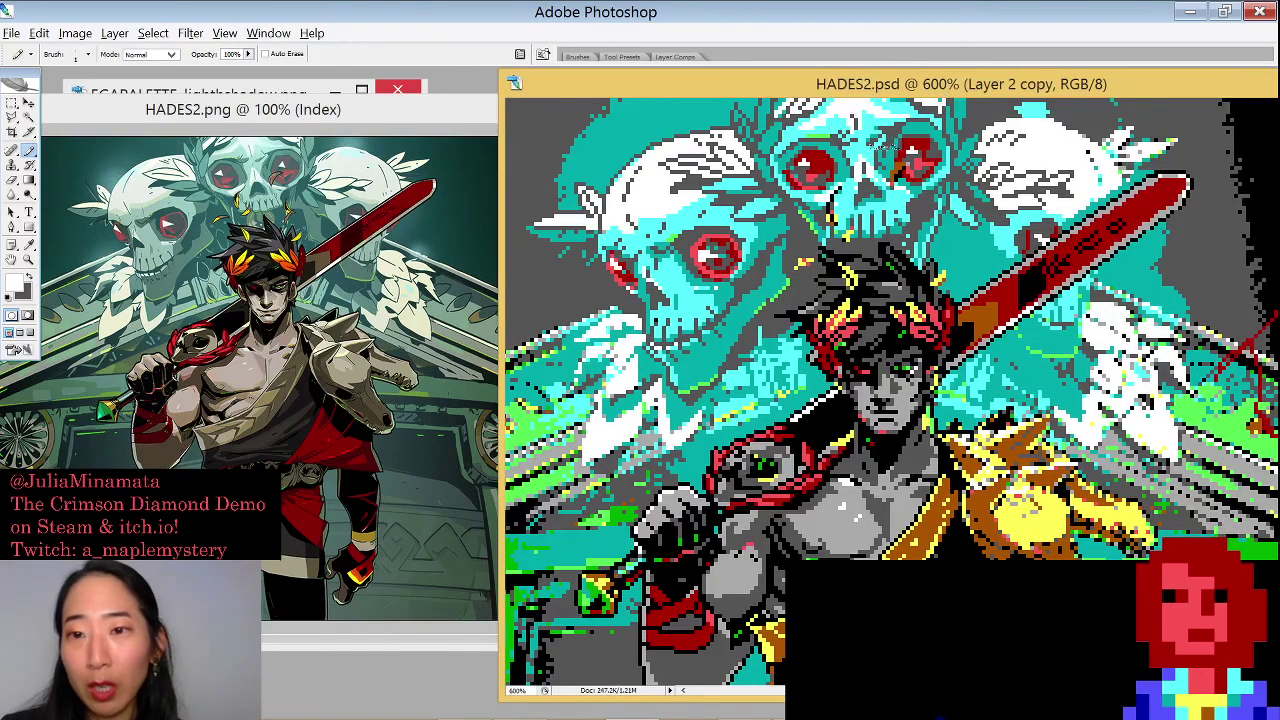
scroll(1050, 309, "up", 4)
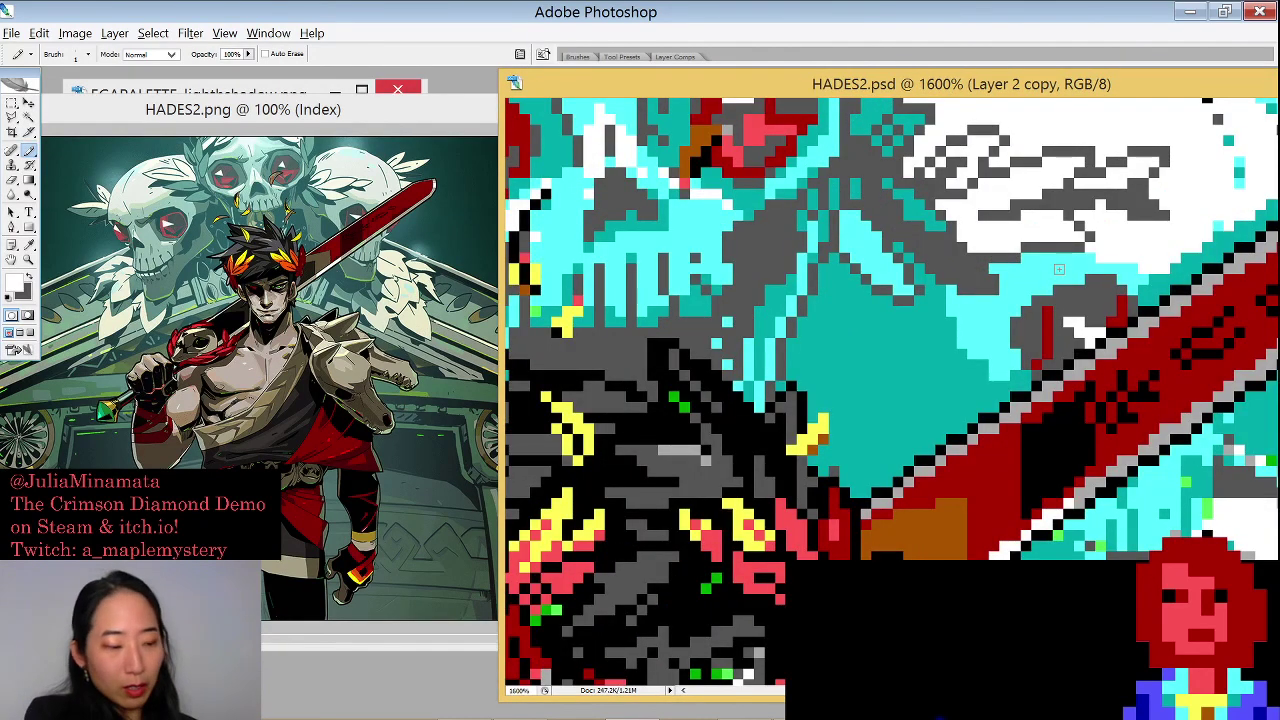
scroll(1059, 268, "down", 2)
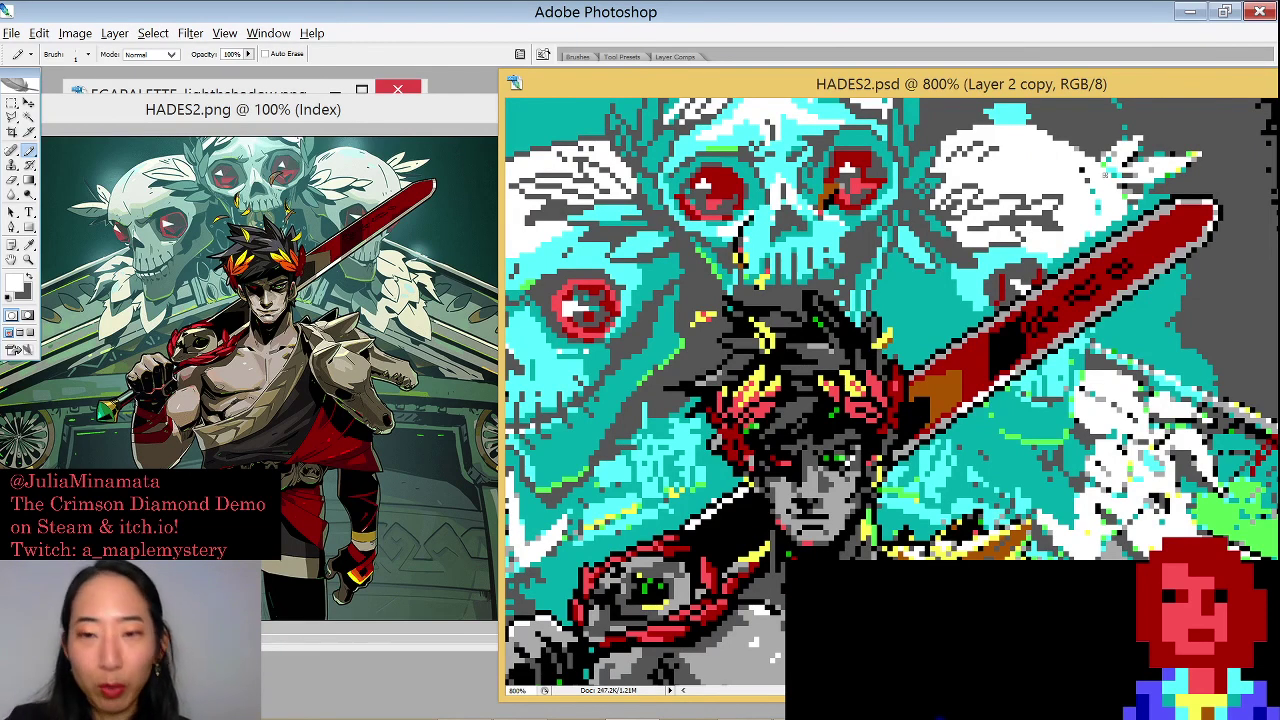
Draw a curved dark grey contour line down the back of the white skull, covering the stray pixels there
scroll(1020, 290, "up", 2)
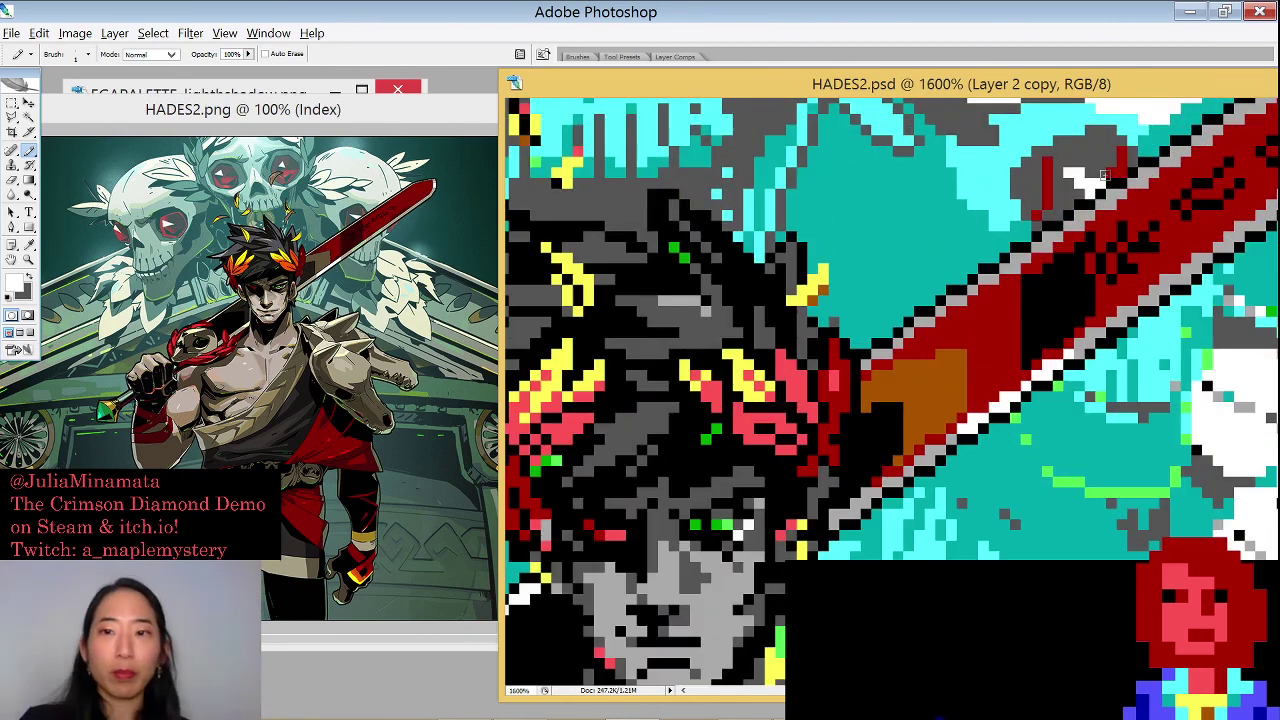
scroll(903, 445, "up", 2)
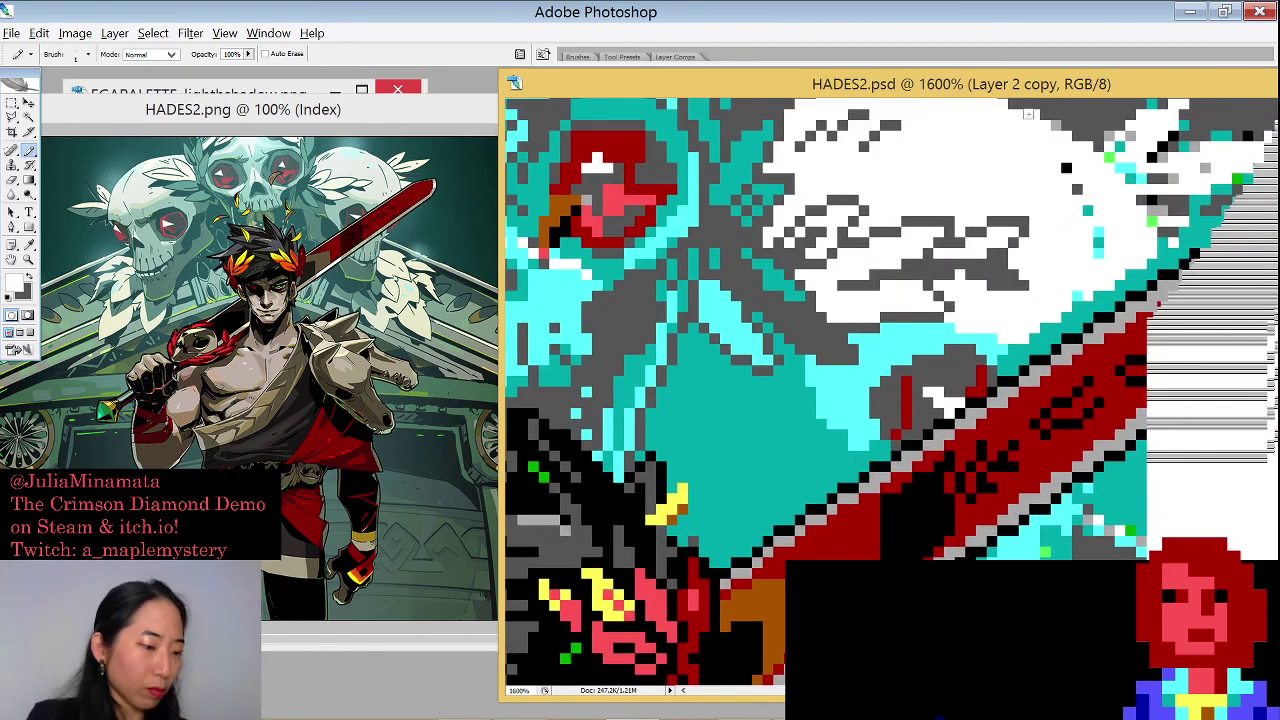
scroll(1028, 114, "down", 1)
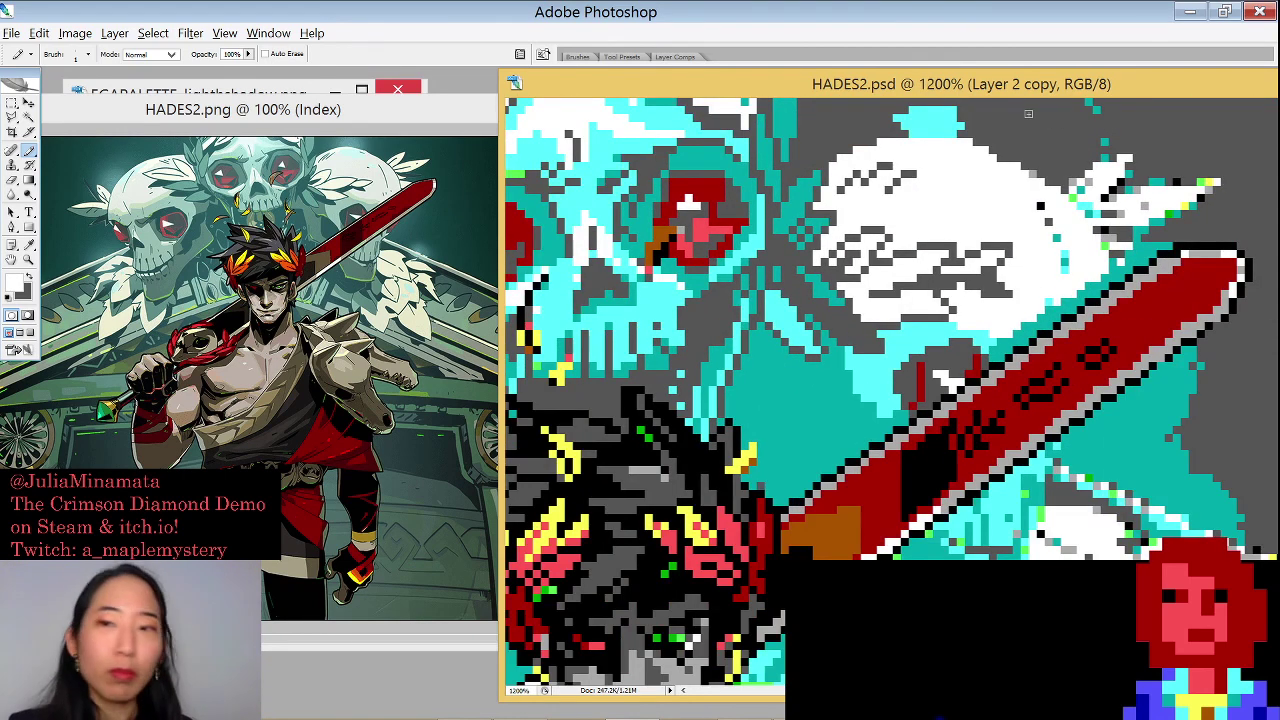
left_click(1062, 119, "alt")
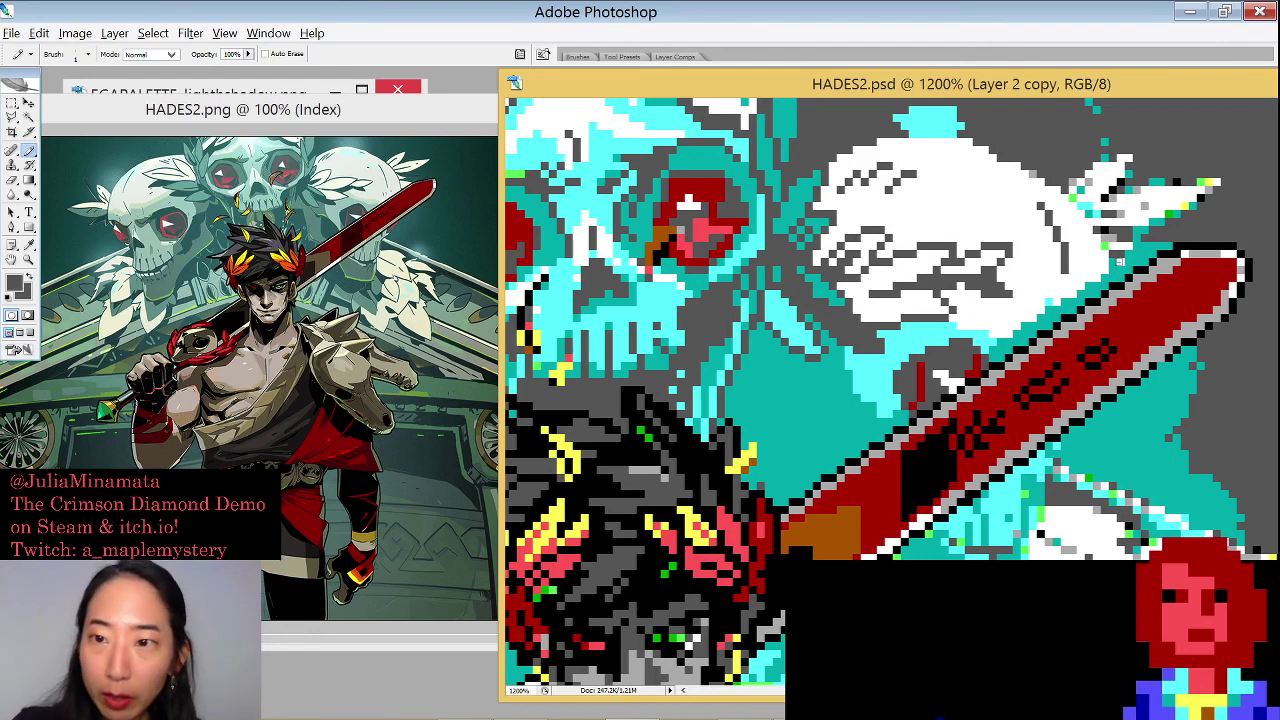
scroll(1088, 177, "right", 2)
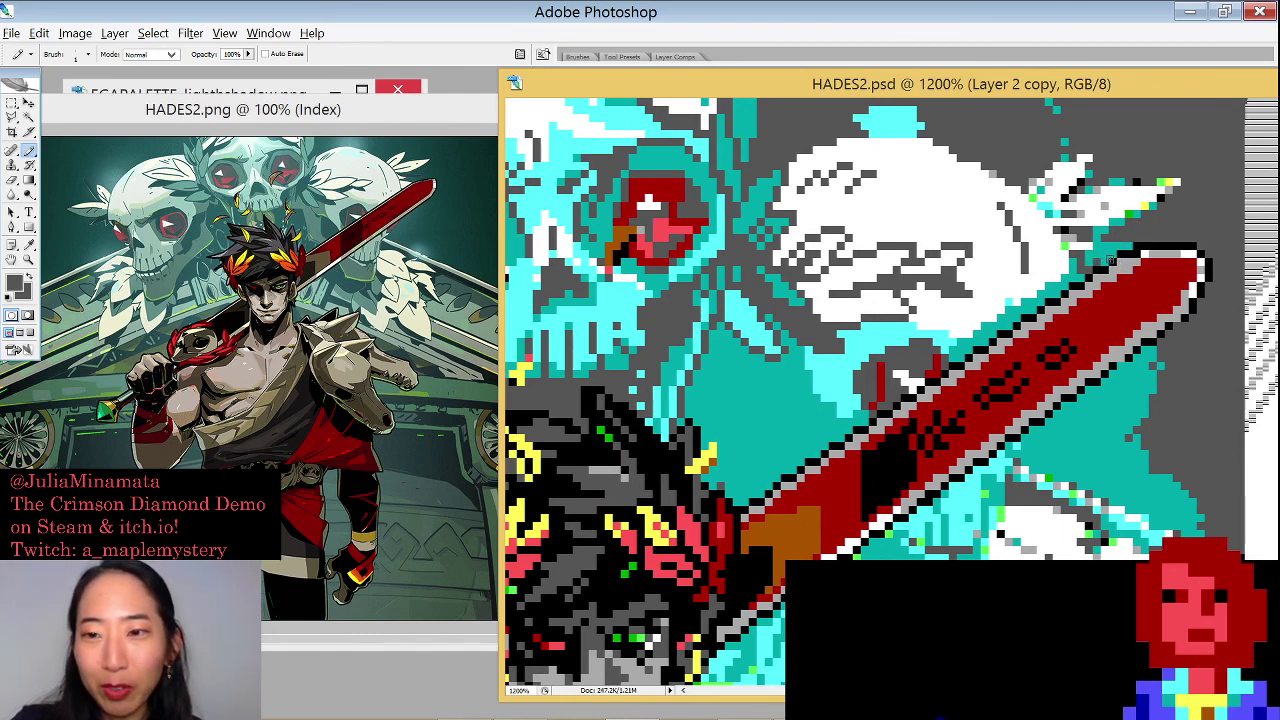
Cover the stray teal pixels in the background above the white skull's leaves with dark grey
key("x")
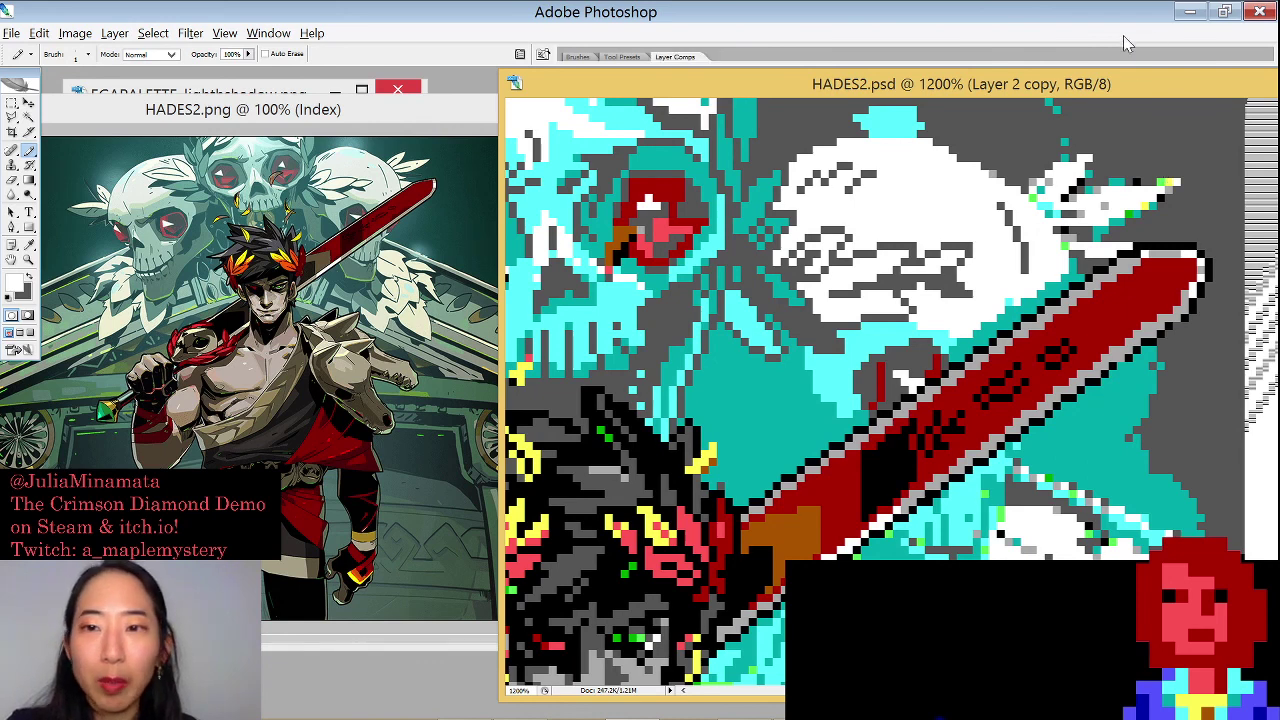
scroll(1030, 110, "right", 1)
left_click(1060, 113, "alt")
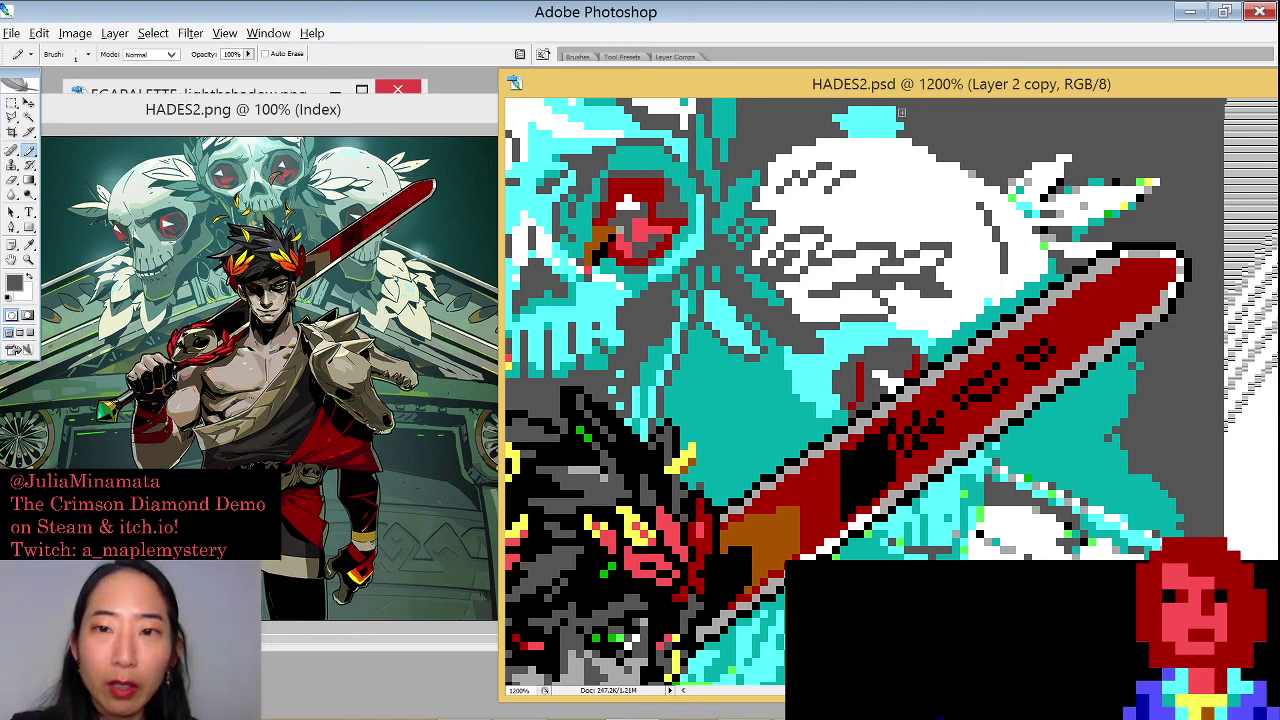
key("ctrl+z")
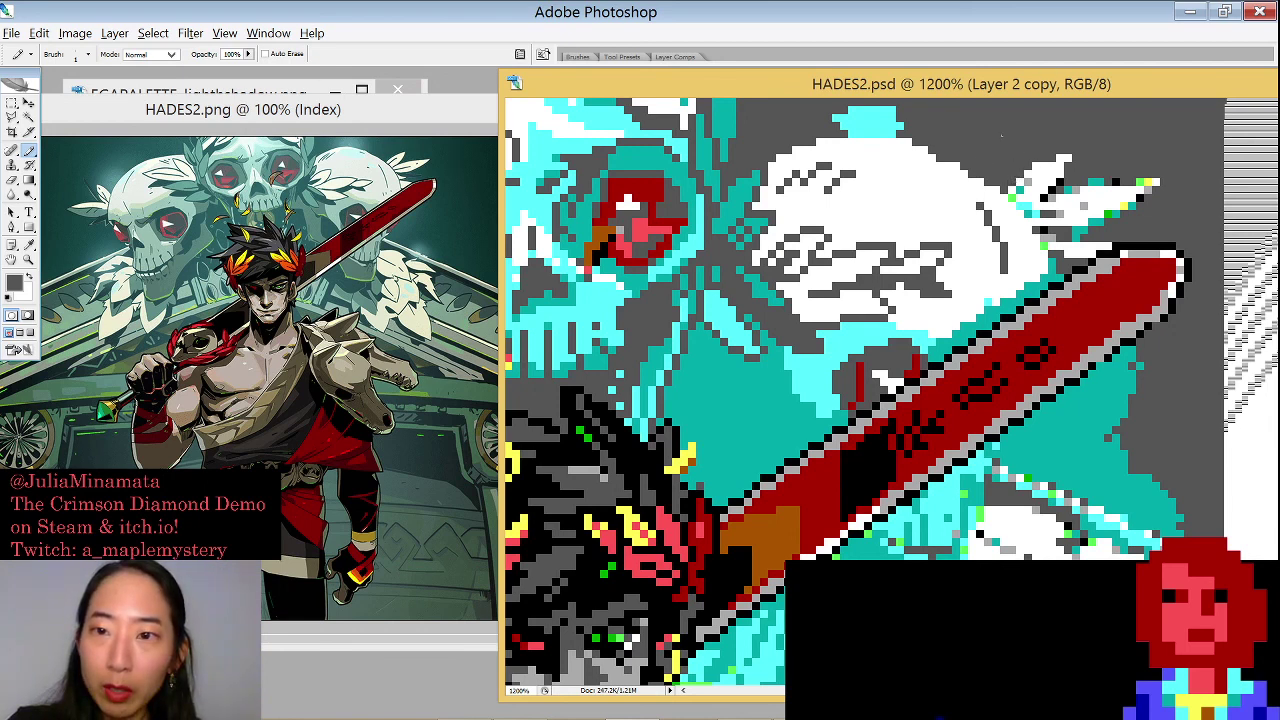
Redraw the small upper leaves beside the white skull in white, separating them with dark grey pixels
left_click(1036, 174, "alt")
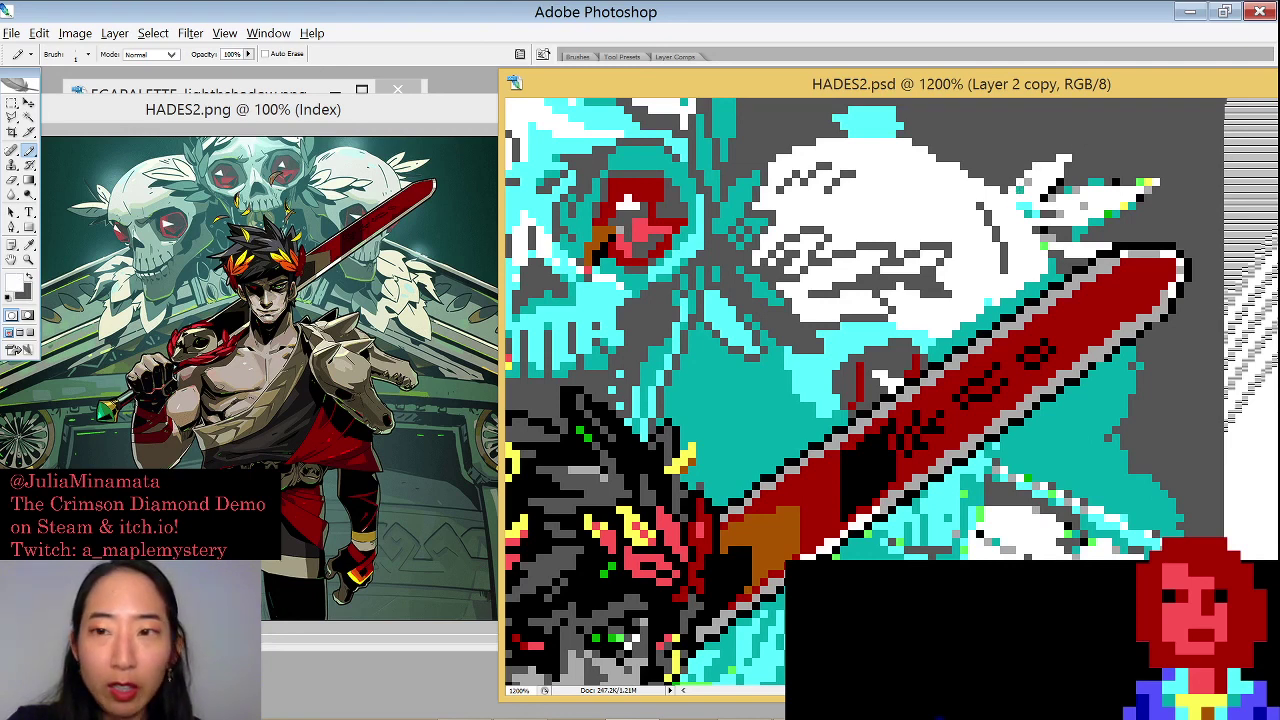
left_click(1095, 150, "alt")
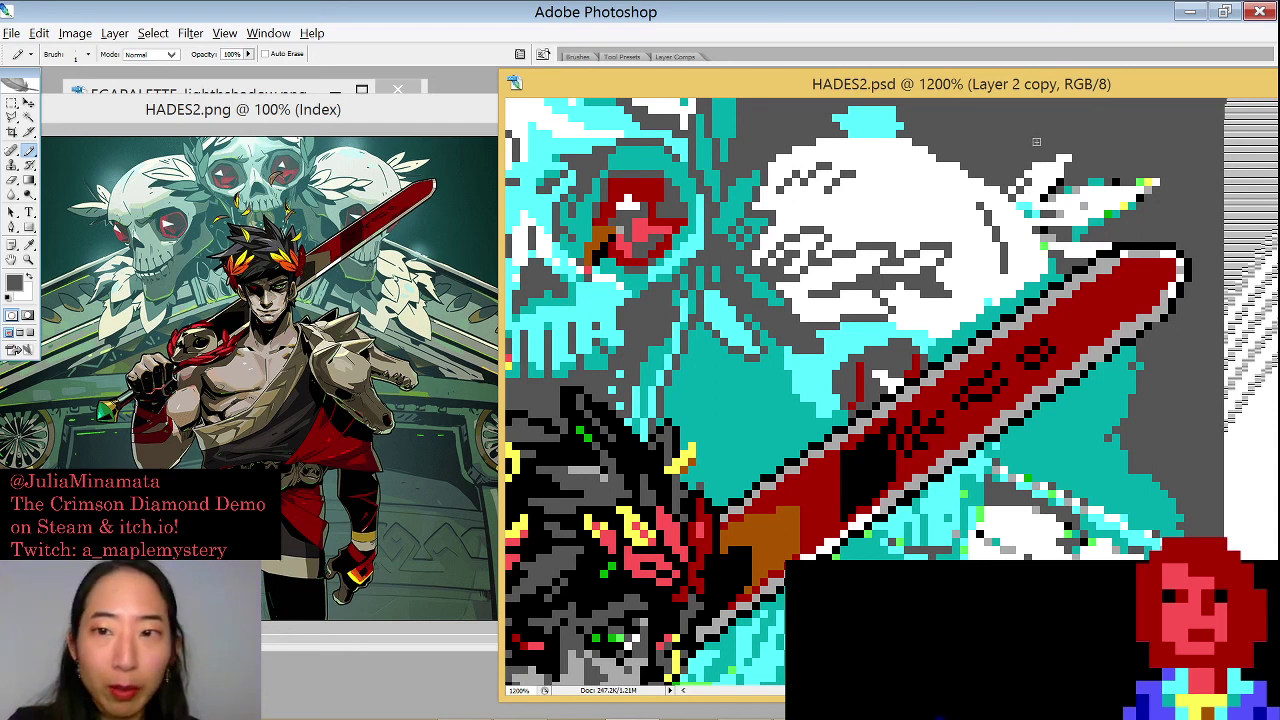
left_click(945, 172, "alt")
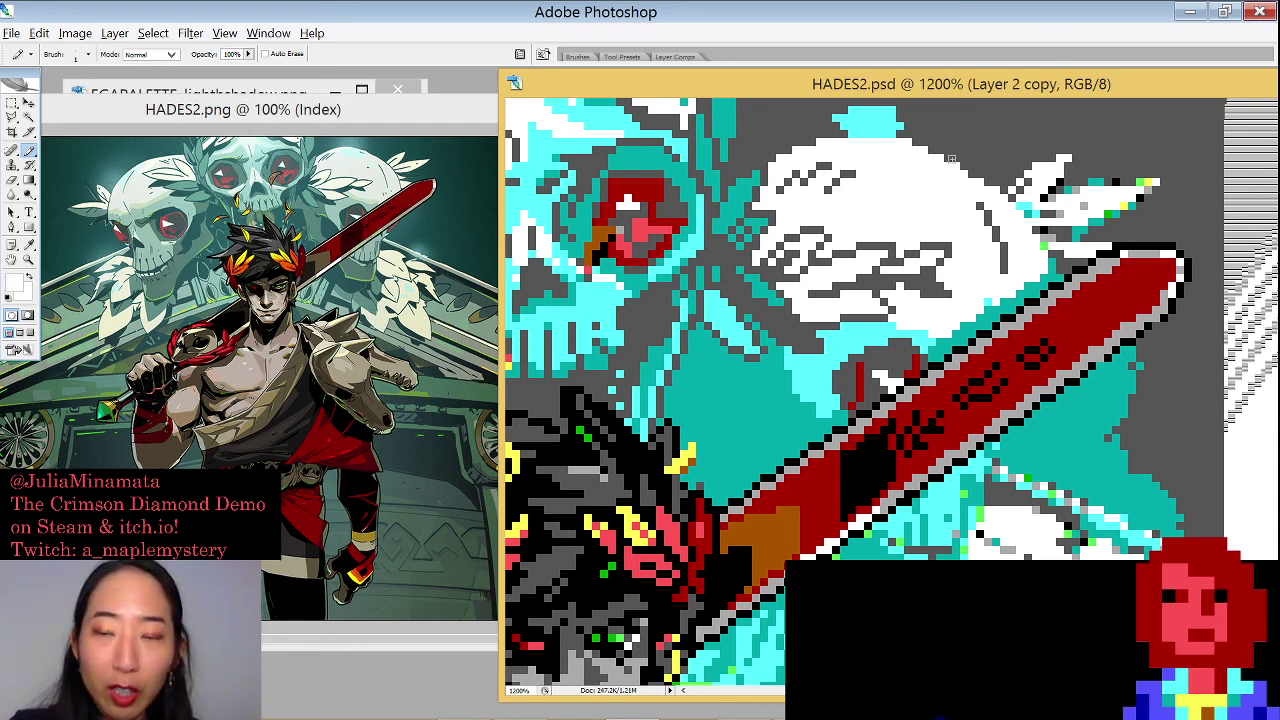
left_click(1020, 157, "alt")
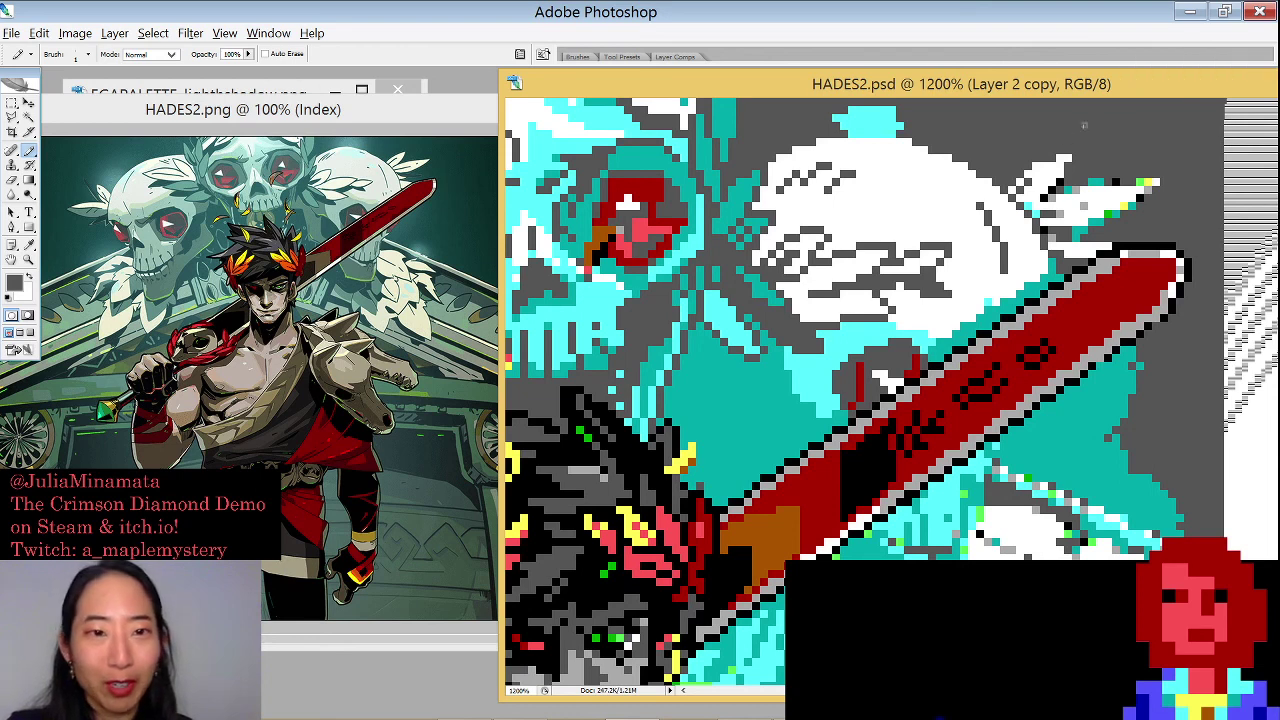
Refine the upper leaf's shape in white and add a dark grey vein line inside it
left_click(1054, 172, "alt")
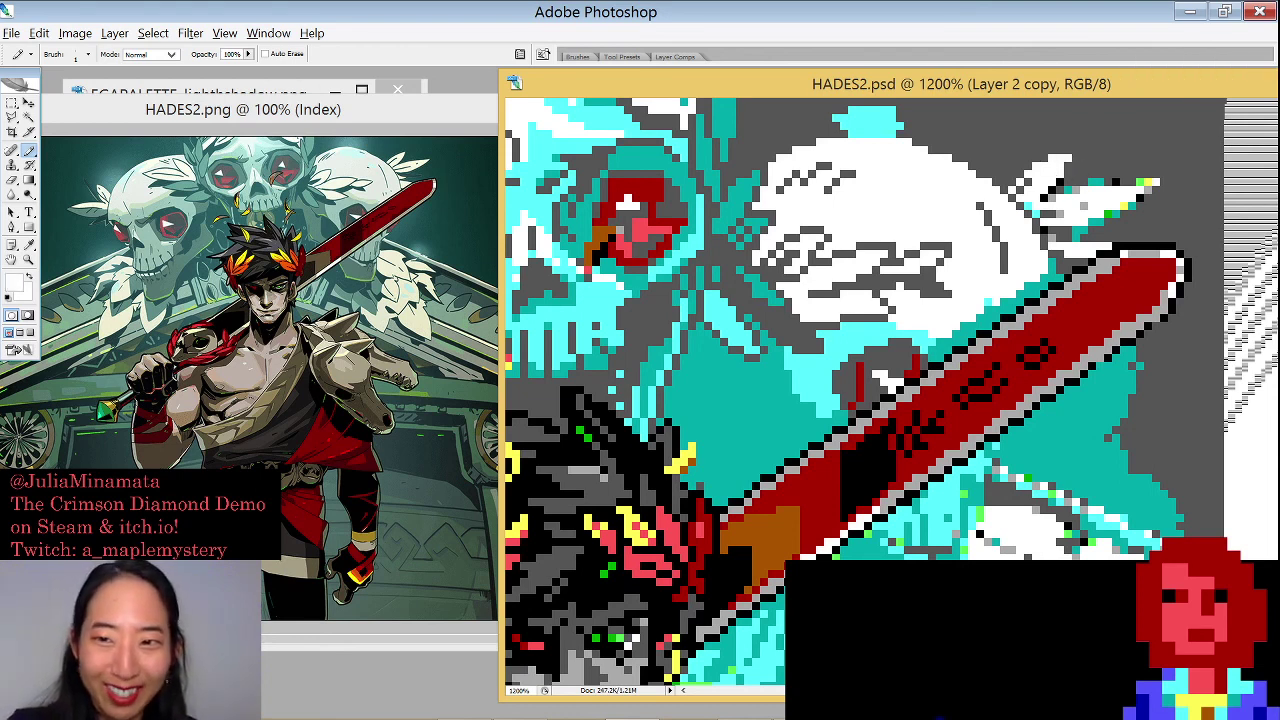
left_click(1096, 142)
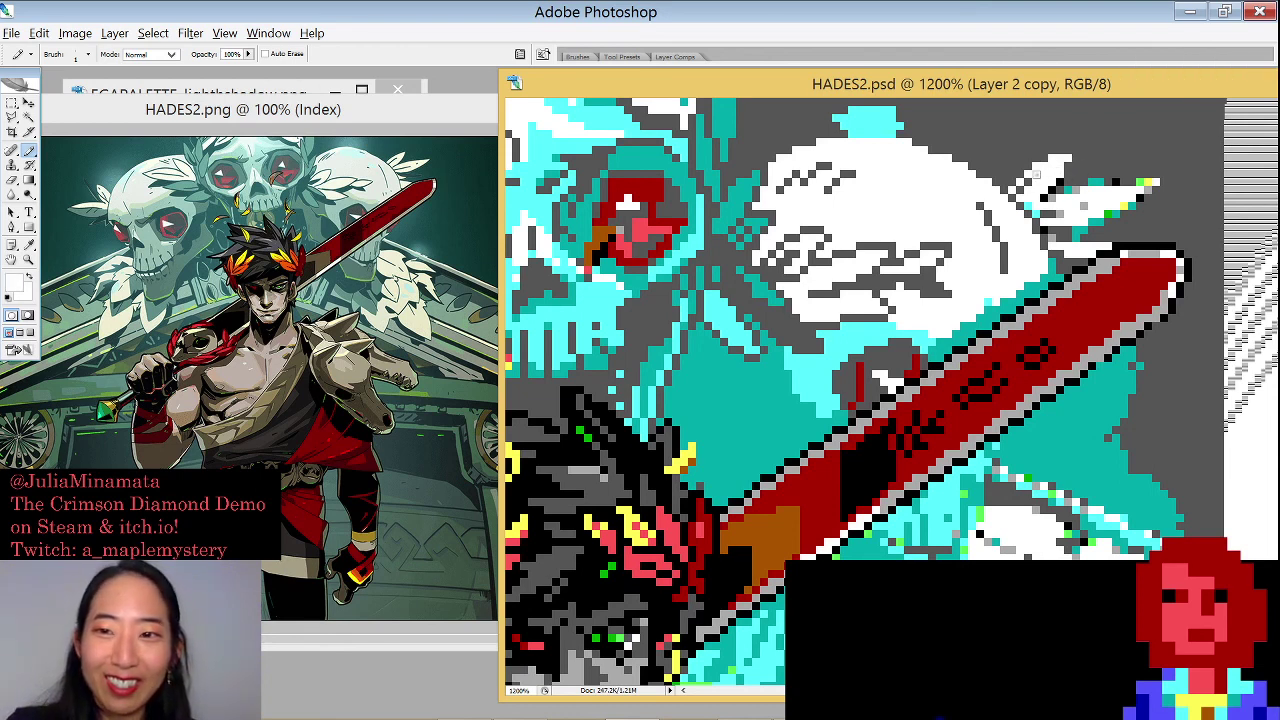
left_click(1148, 118, "alt")
left_click(1096, 142)
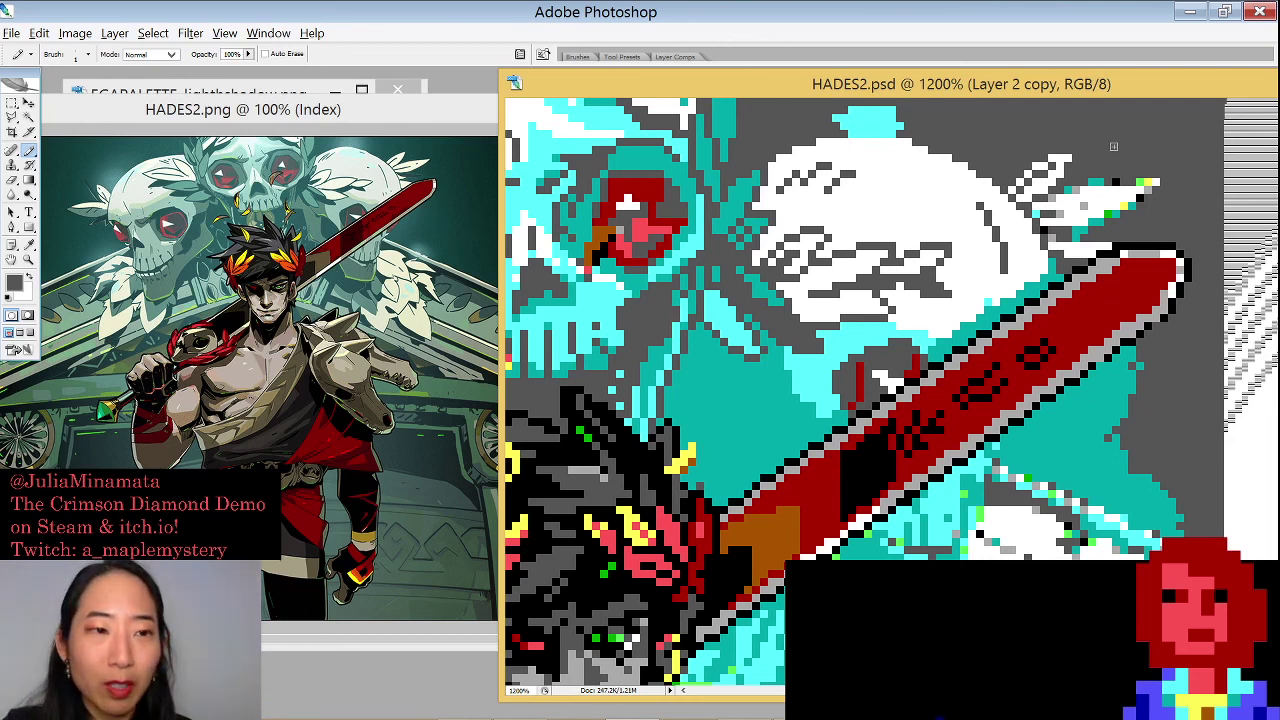
Reshape the upper edge of the long leaf above the sword tip with white and dark grey pixels
key("x")
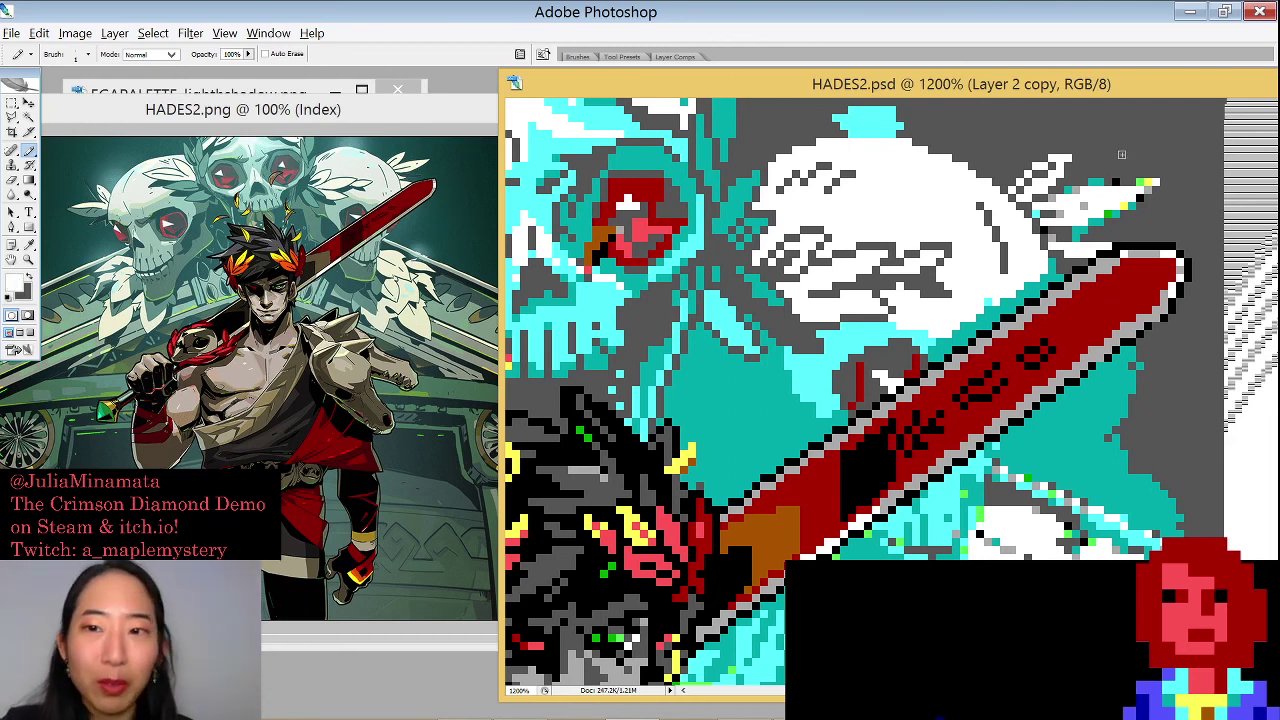
left_click_drag(1086, 179, 1124, 176)
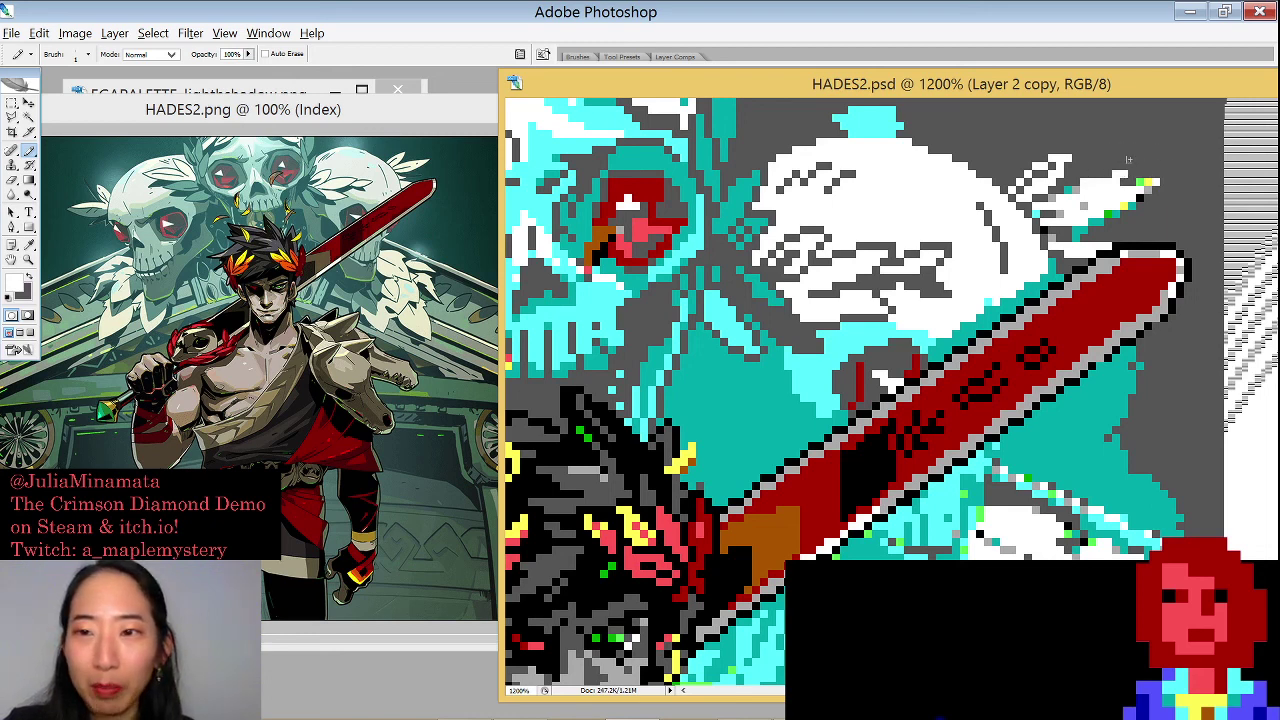
key("x")
left_click_drag(1079, 171, 1116, 174)
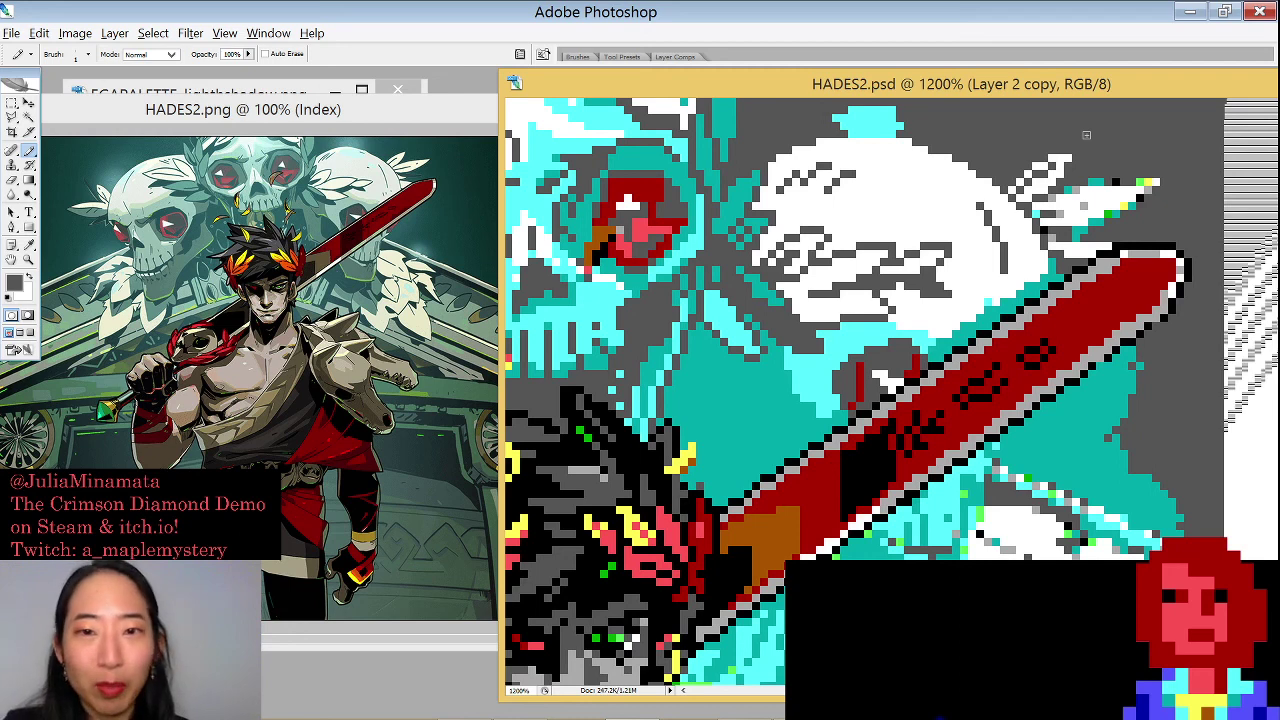
key("x")
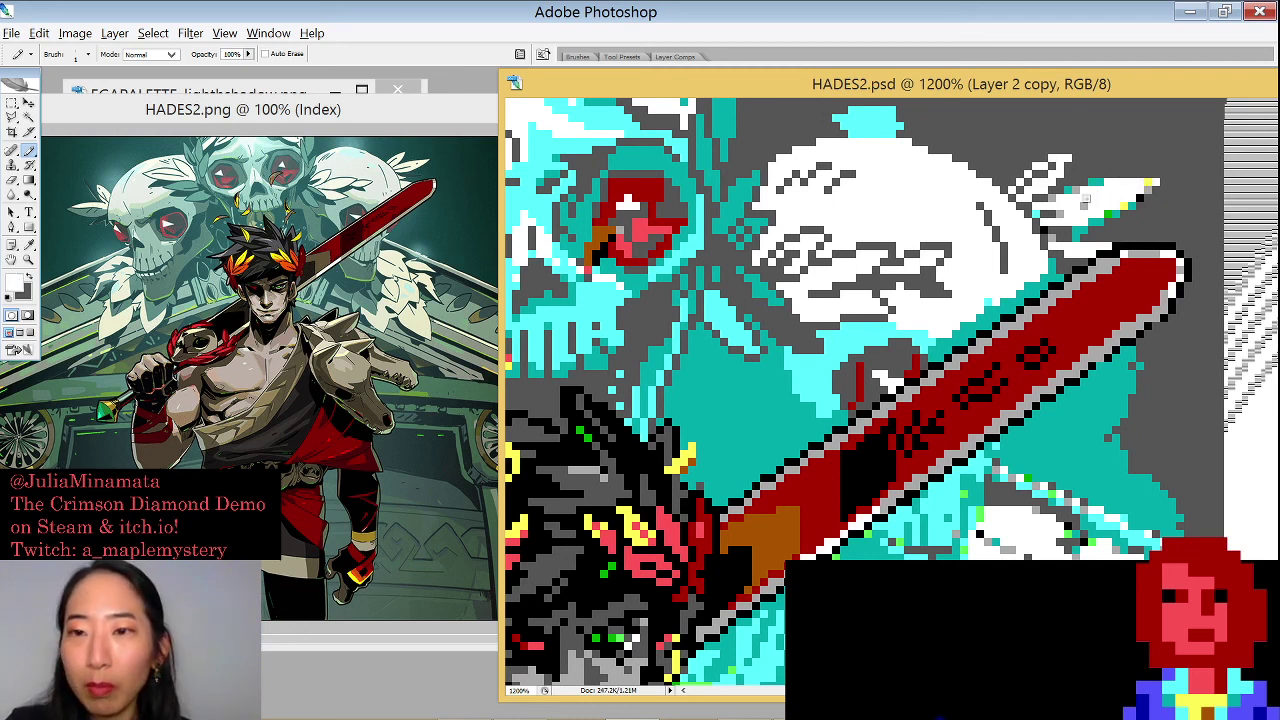
Replace the coloured pixels along the long leaf's tip and lower edge with white and dark grey
key("x")
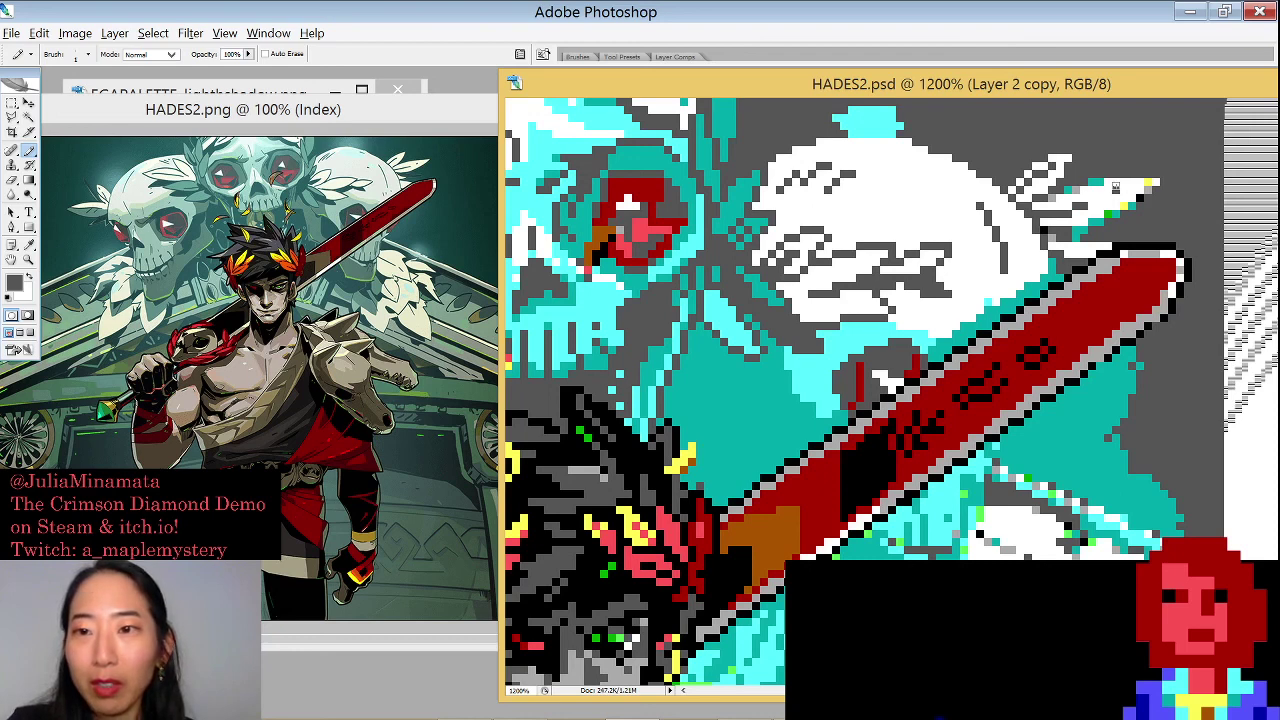
key("x")
key("x")
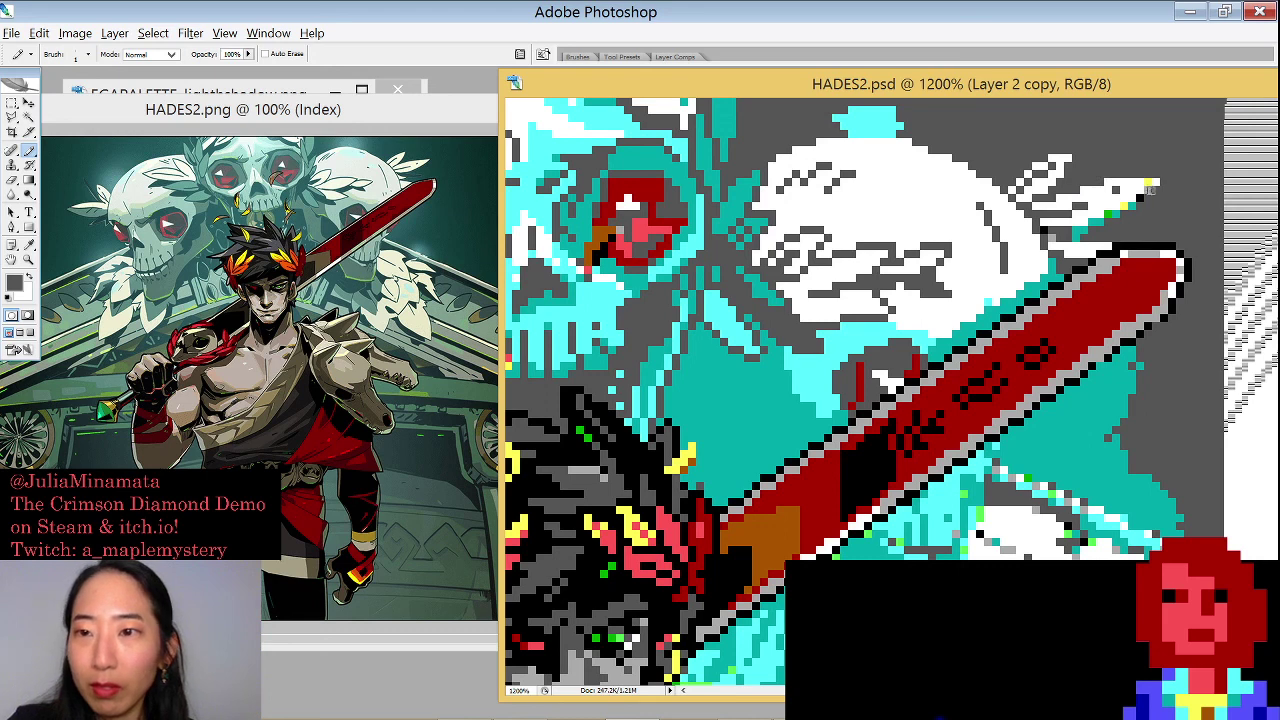
key("x")
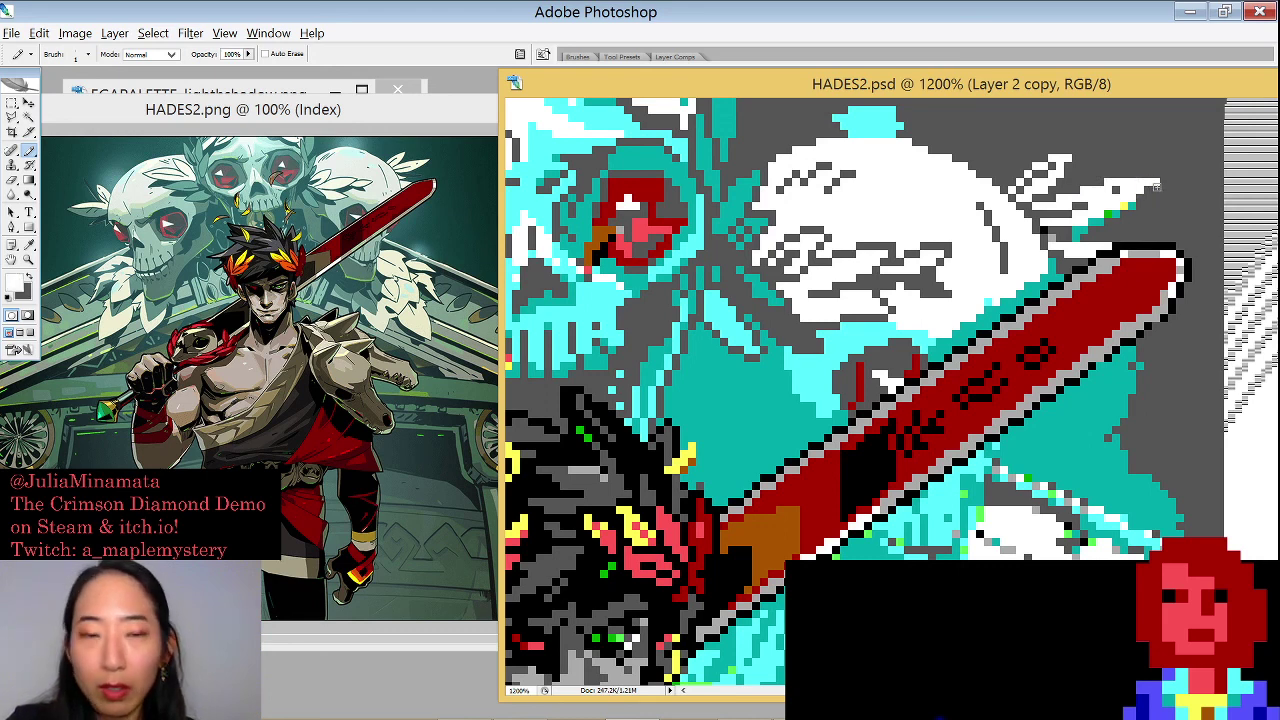
key("x")
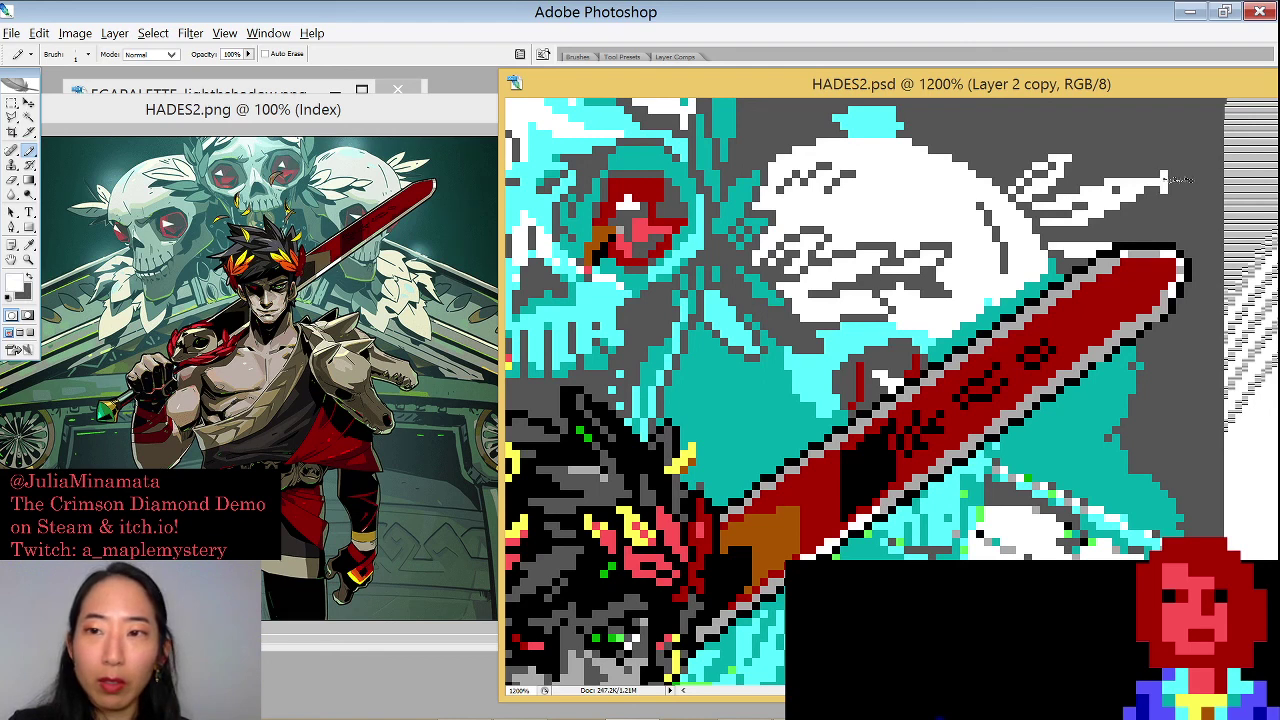
Trim the long leaf's tip, draw dark grey vein lines inside the leaf, and shift the HADES2.psd window slightly
key("x")
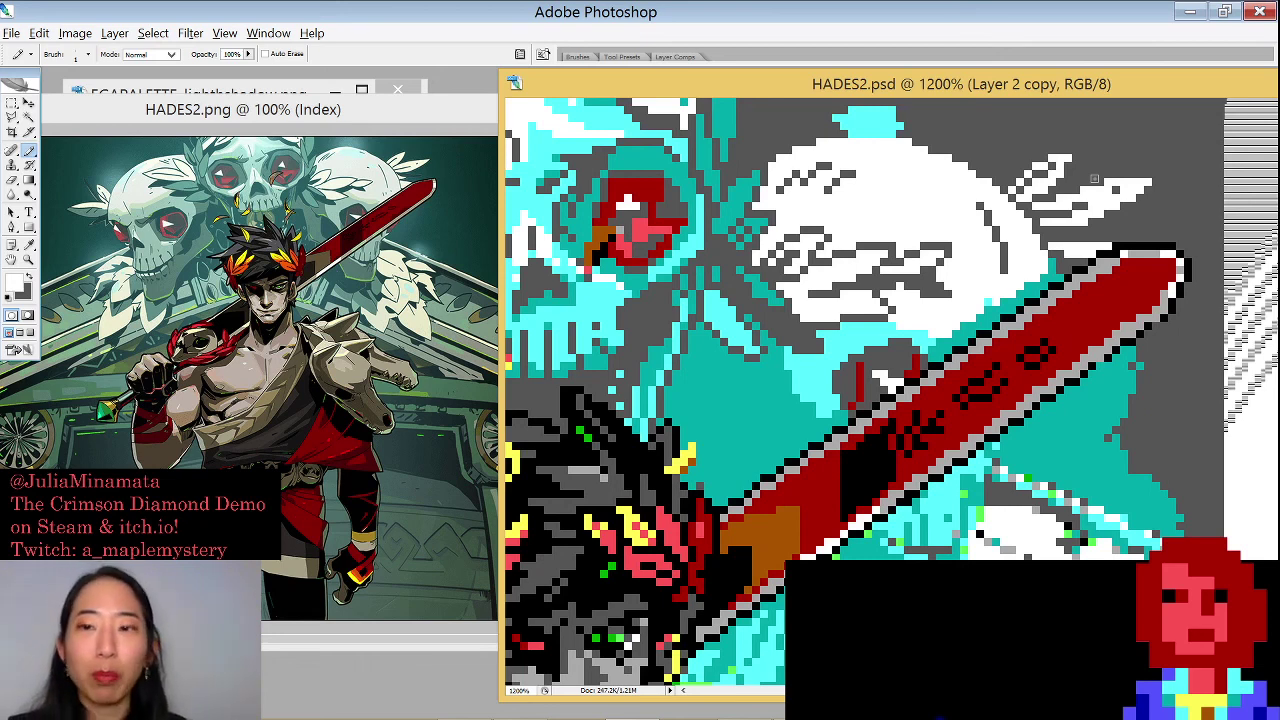
key("x")
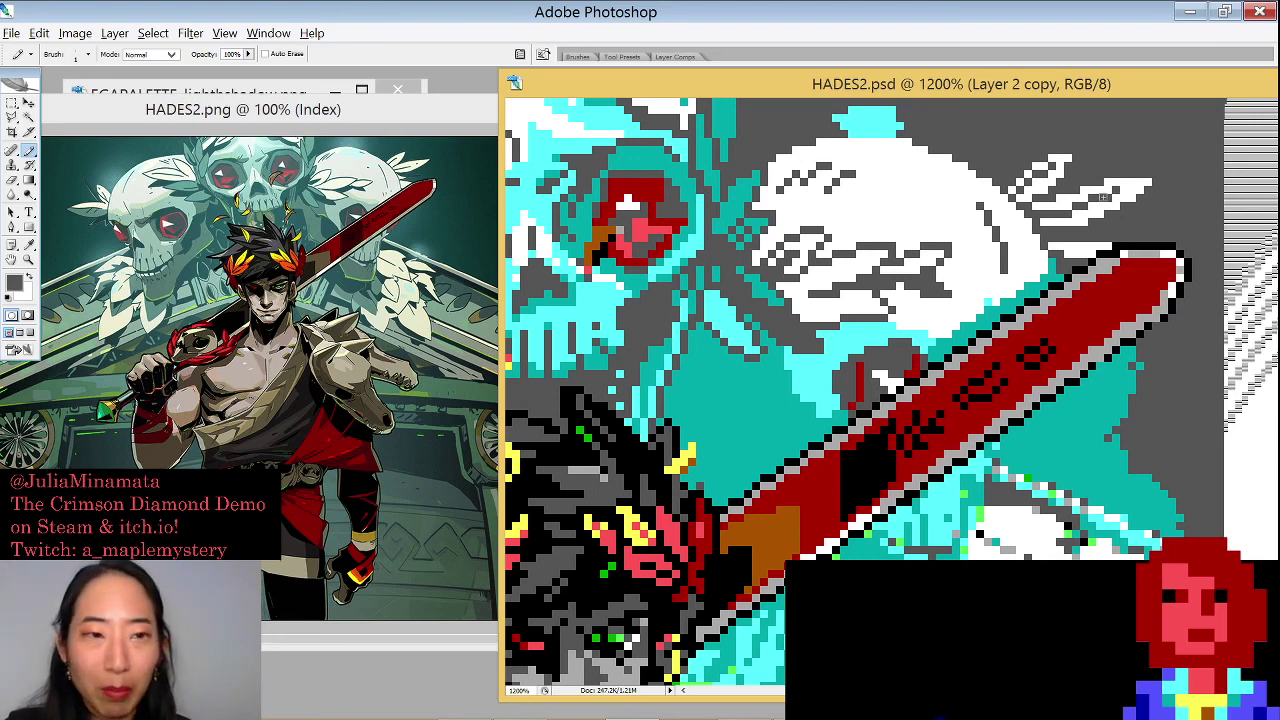
left_click_drag(1068, 78, 1048, 82)
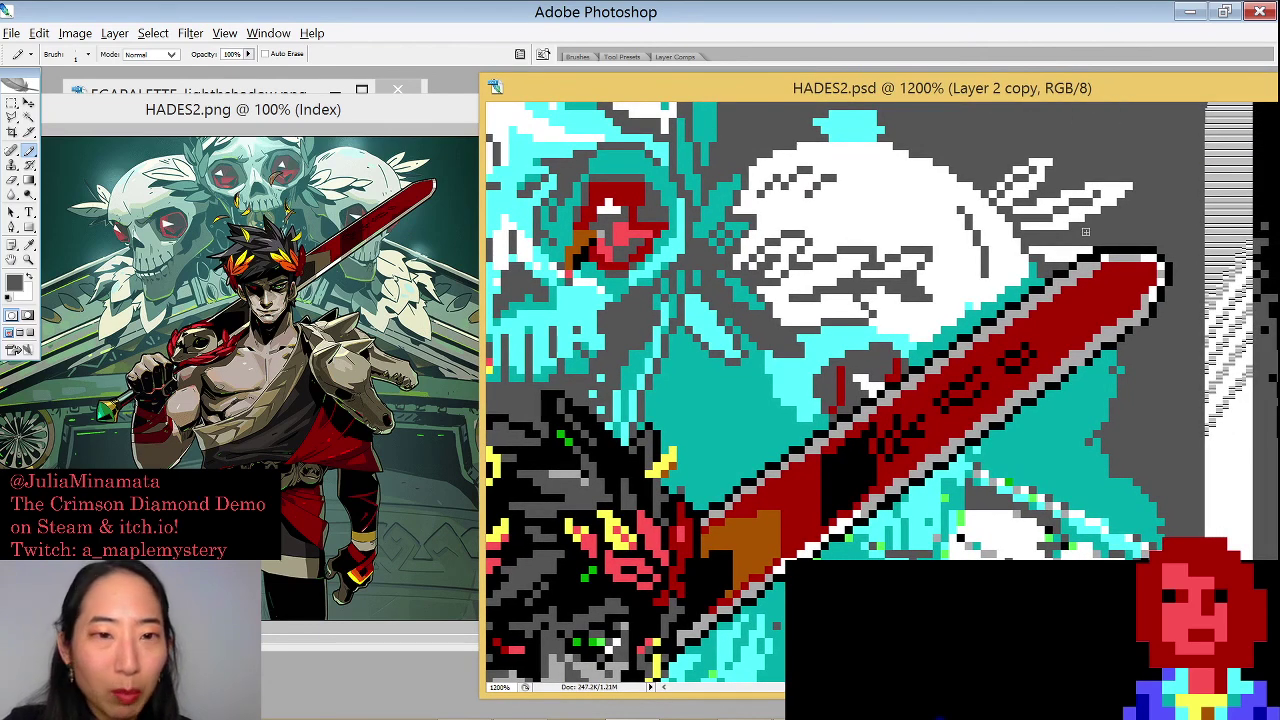
Touch up the lowest leaf and the area between it and the sword in white and dark grey
key("x")
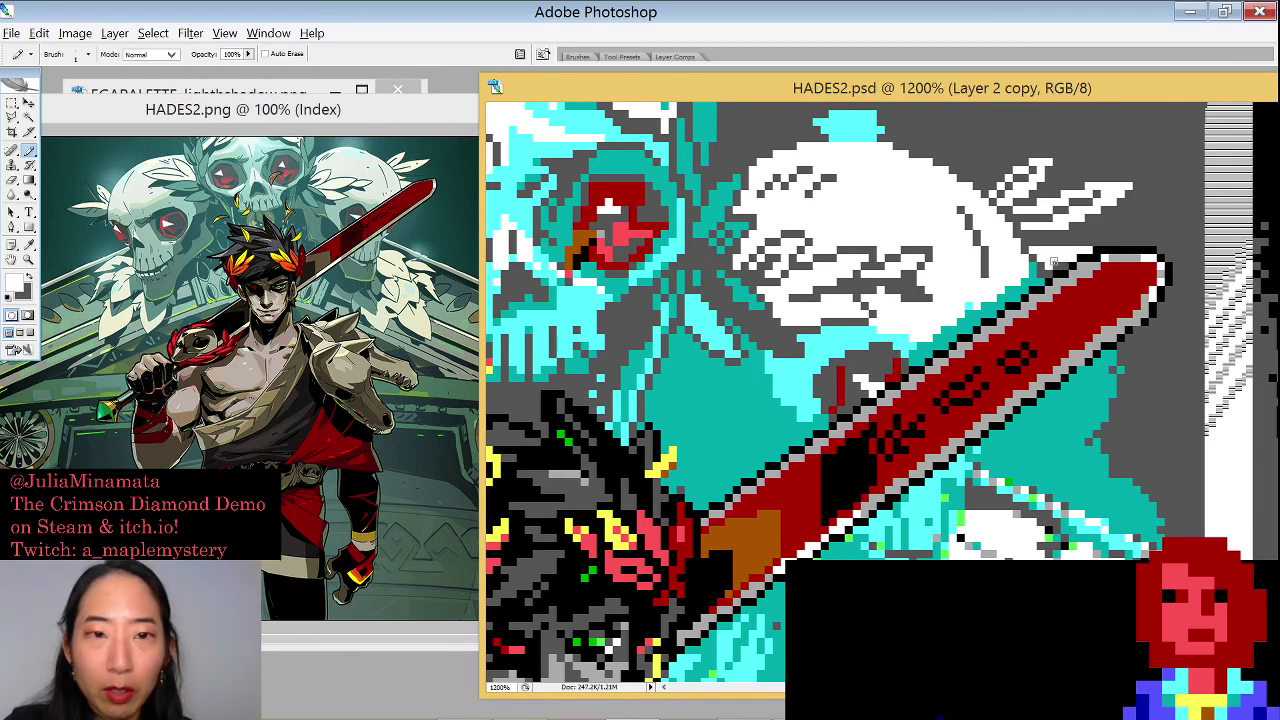
key("x")
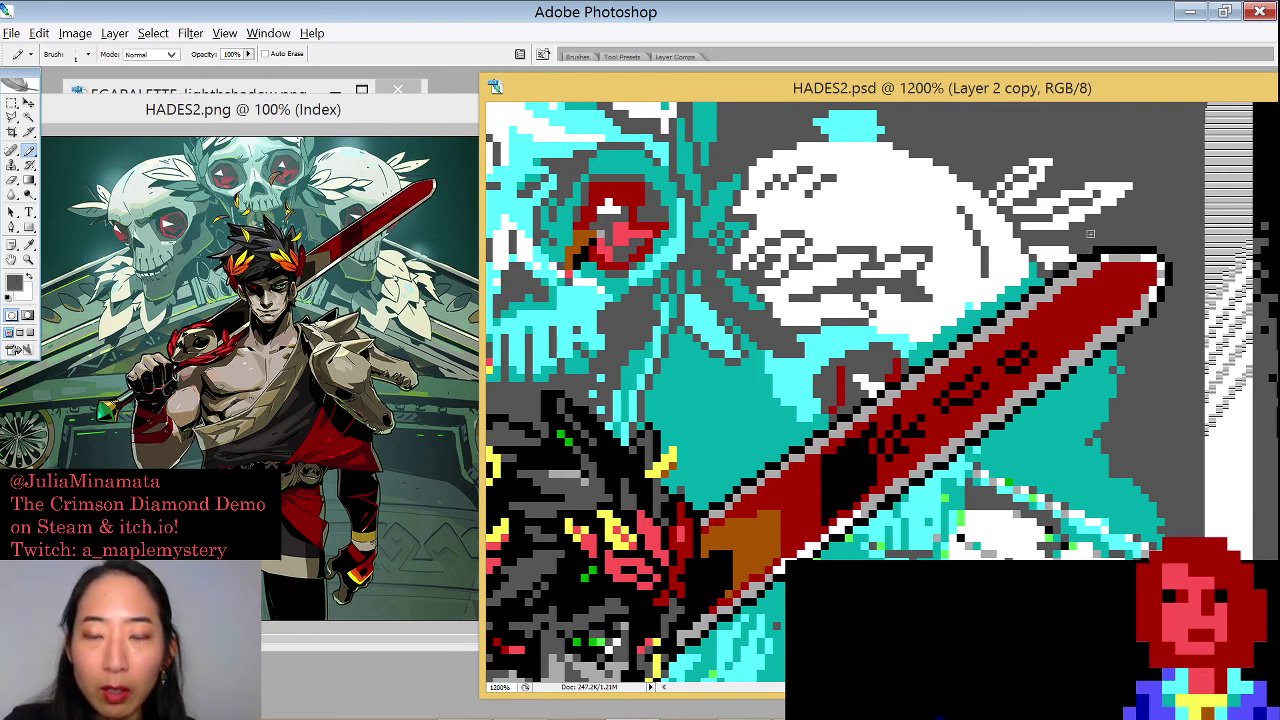
key("x")
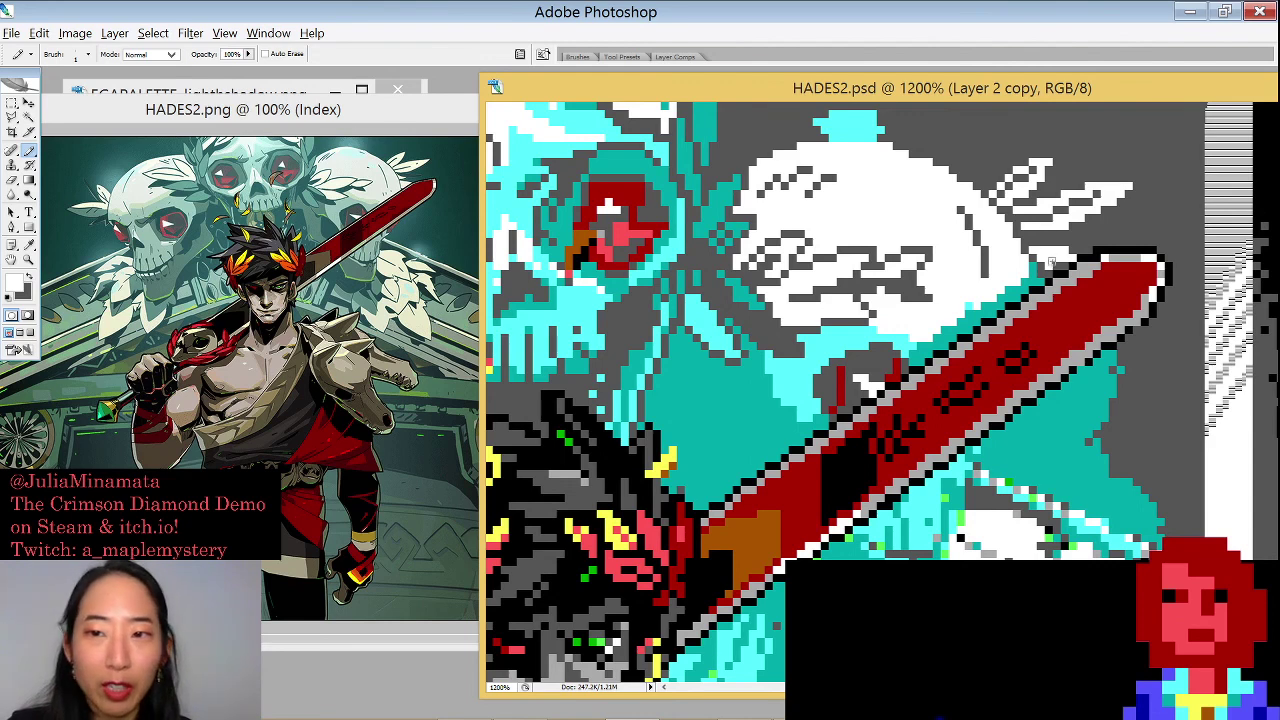
key("x")
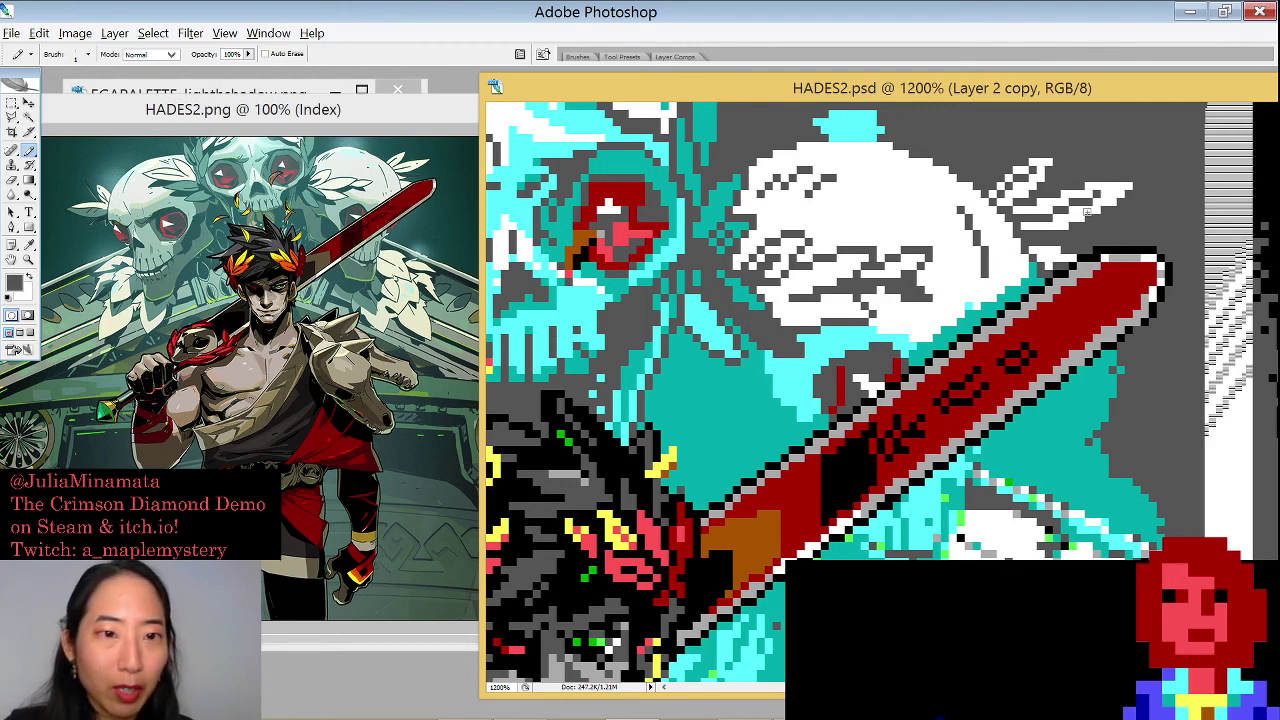
key("x")
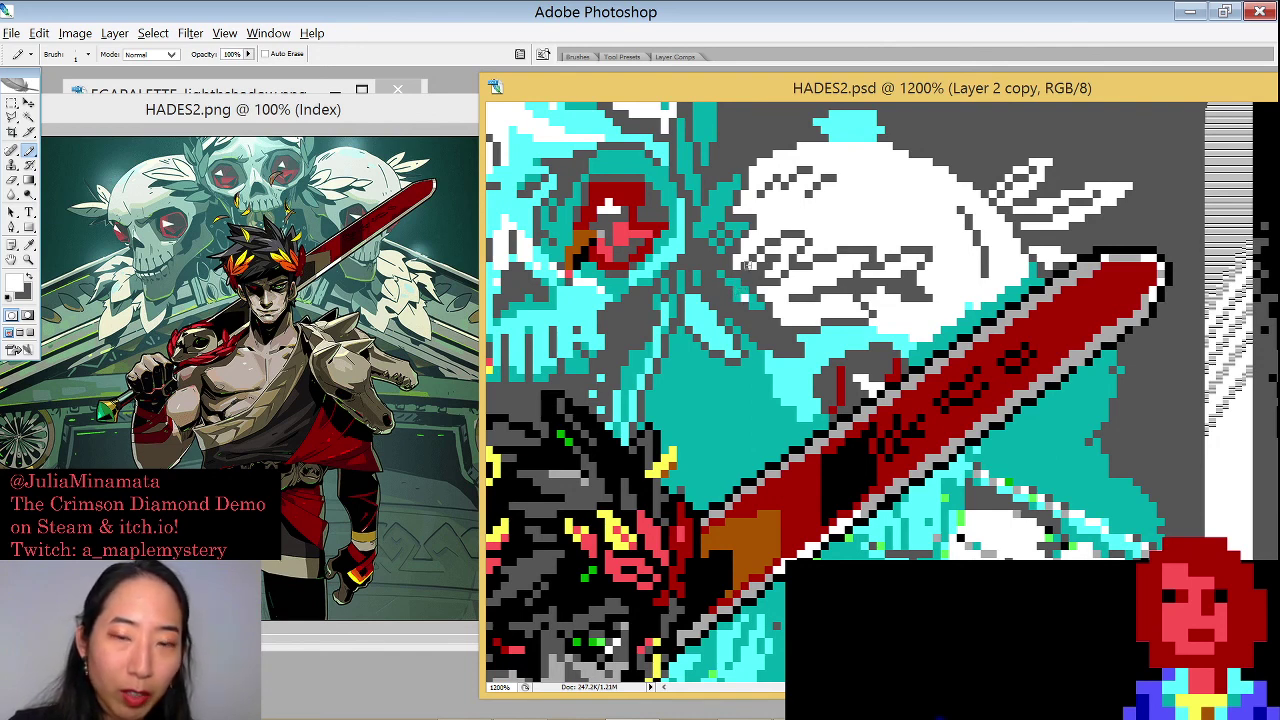
Touch up the white skull's lower edge along the sword with teal and light cyan
left_click(747, 341, "alt")
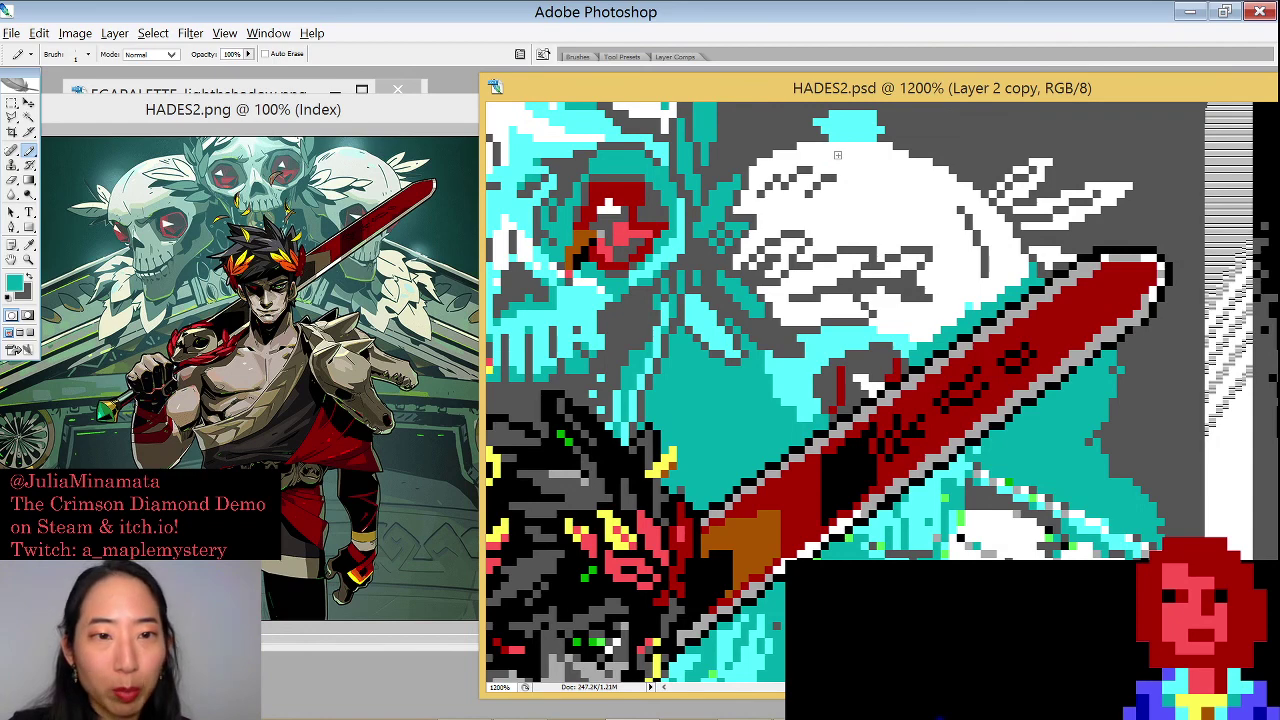
mouse_move(999, 309)
left_mouse_down()
mouse_move(1010, 234)
mouse_move(1009, 314)
left_mouse_up()
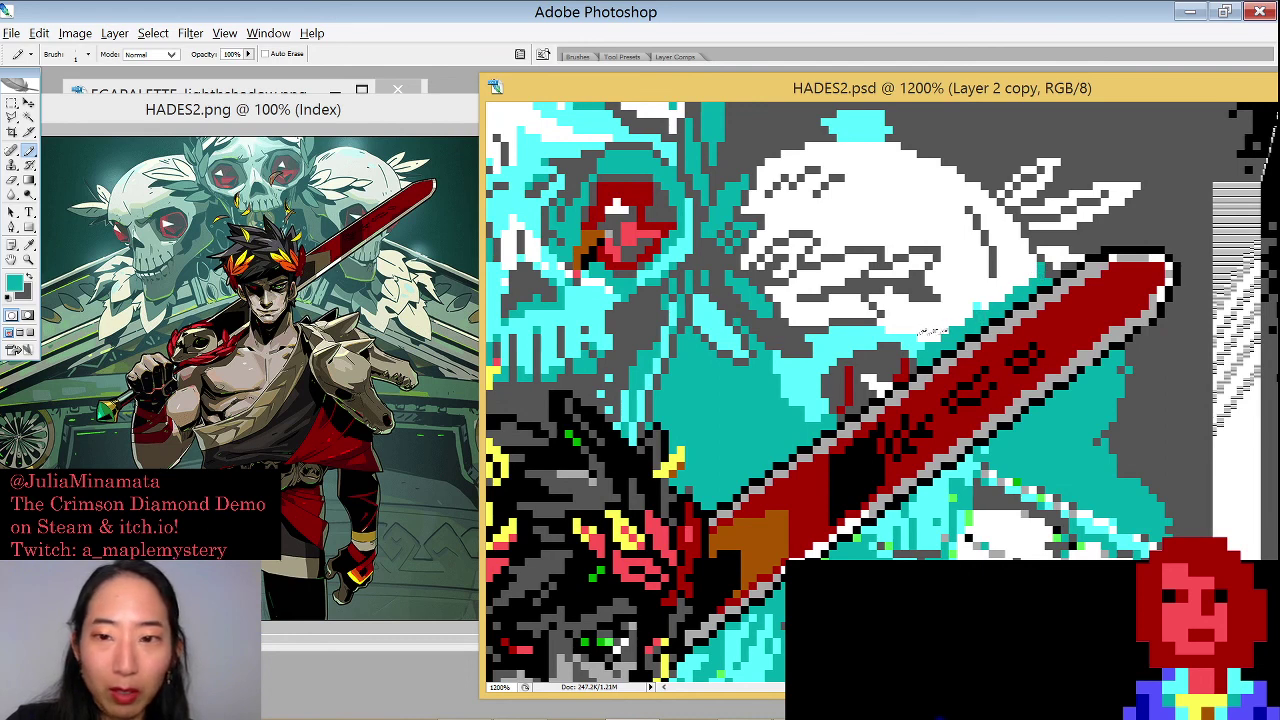
left_click(927, 331, "alt")
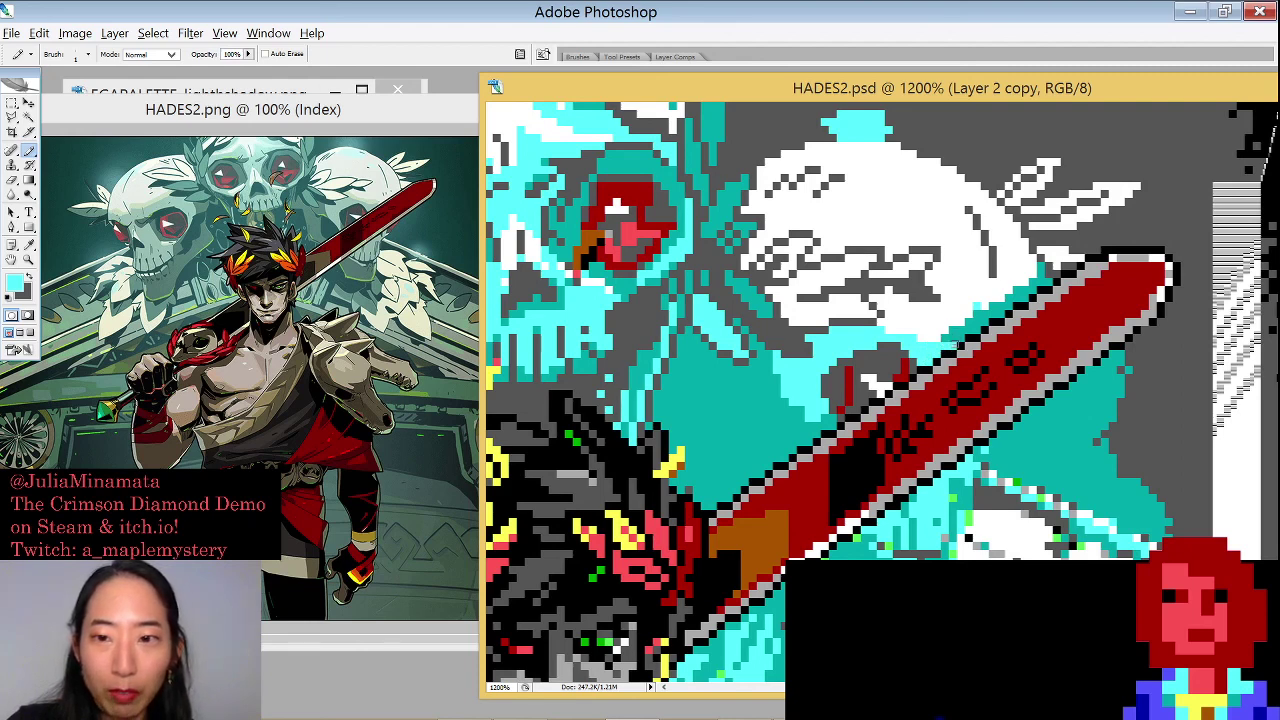
Recolour the teal and light cyan strip between the white skull's lower edge and the sword in white
key("w")
key("b")
left_click(905, 225, "alt")
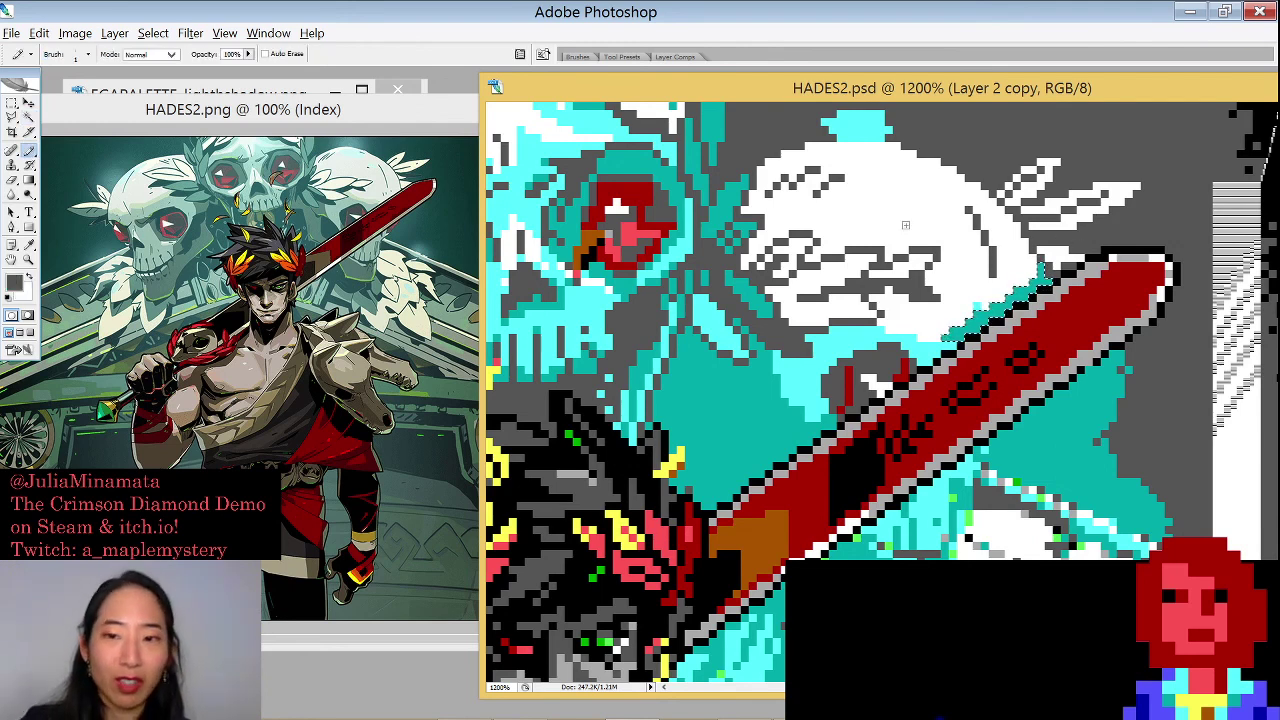
key("x")
mouse_move(1040, 268)
left_mouse_down()
mouse_move(950, 335)
mouse_move(1040, 272)
mouse_move(985, 290)
left_mouse_up()
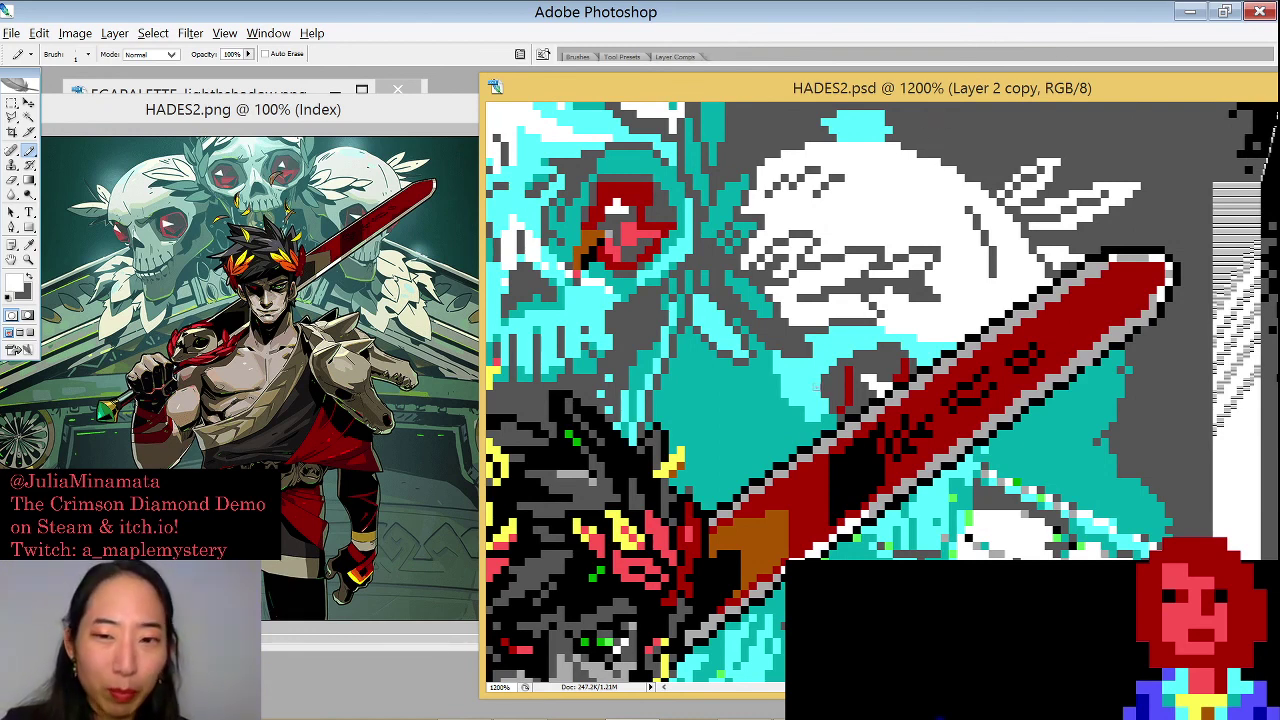
Draw a dark grey outline across the teal area from below the centre skull's leaves down to the sword
left_click(815, 385, "alt")
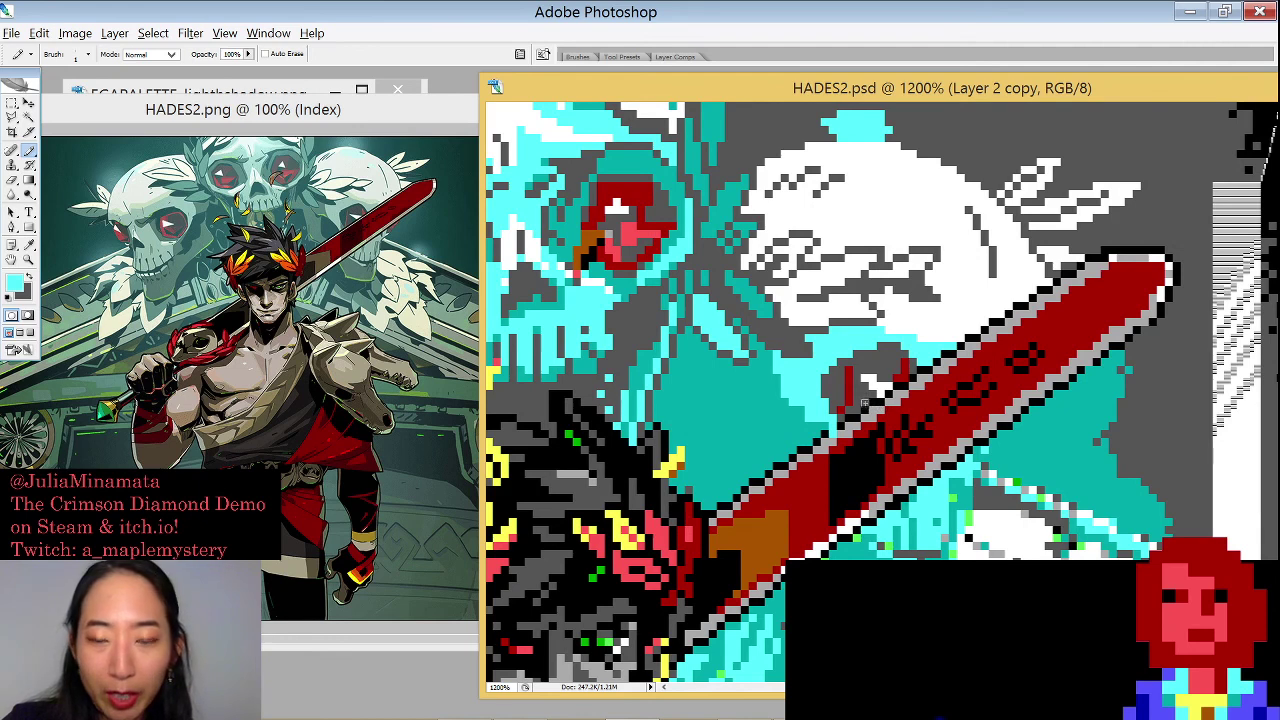
key("d")
key("e")
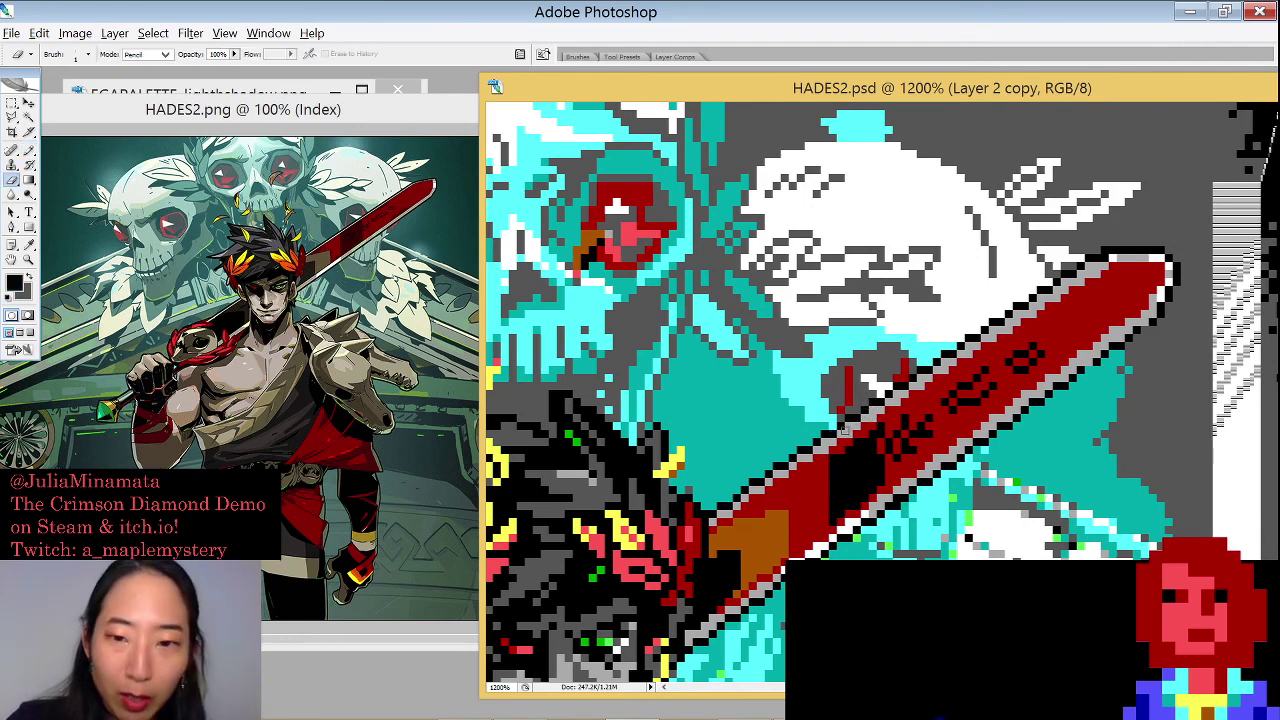
key("b")
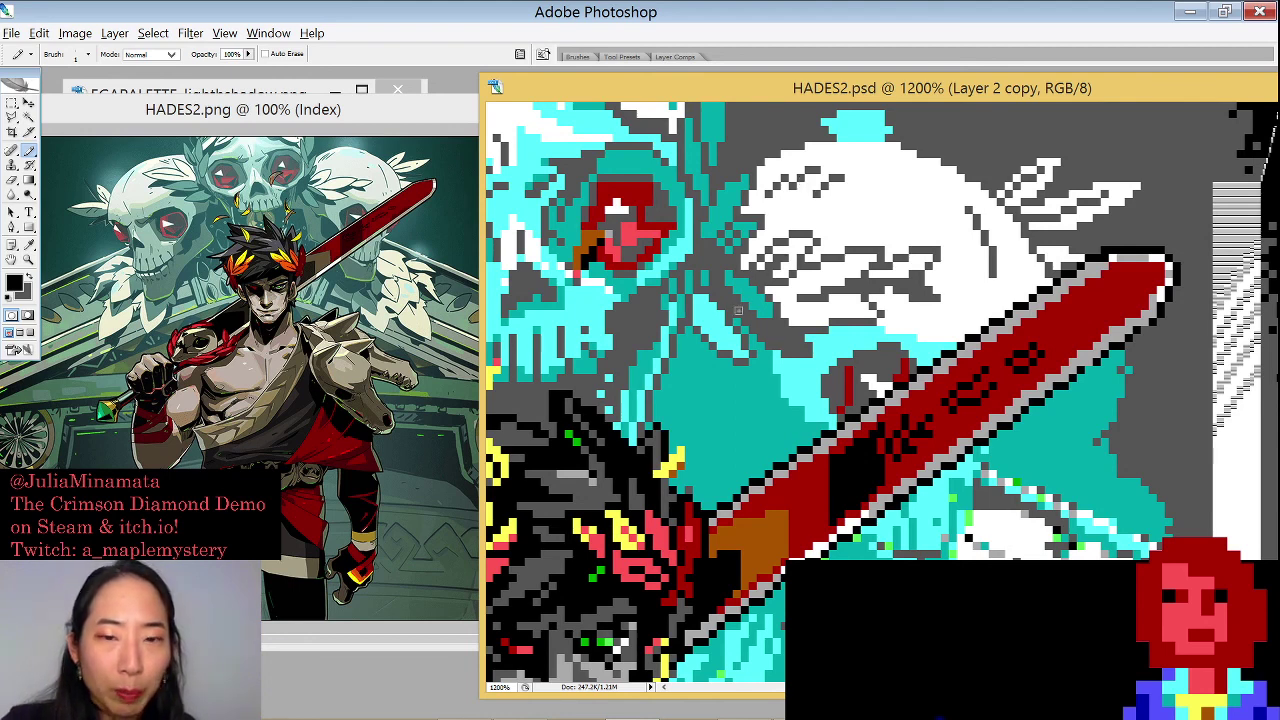
key("x")
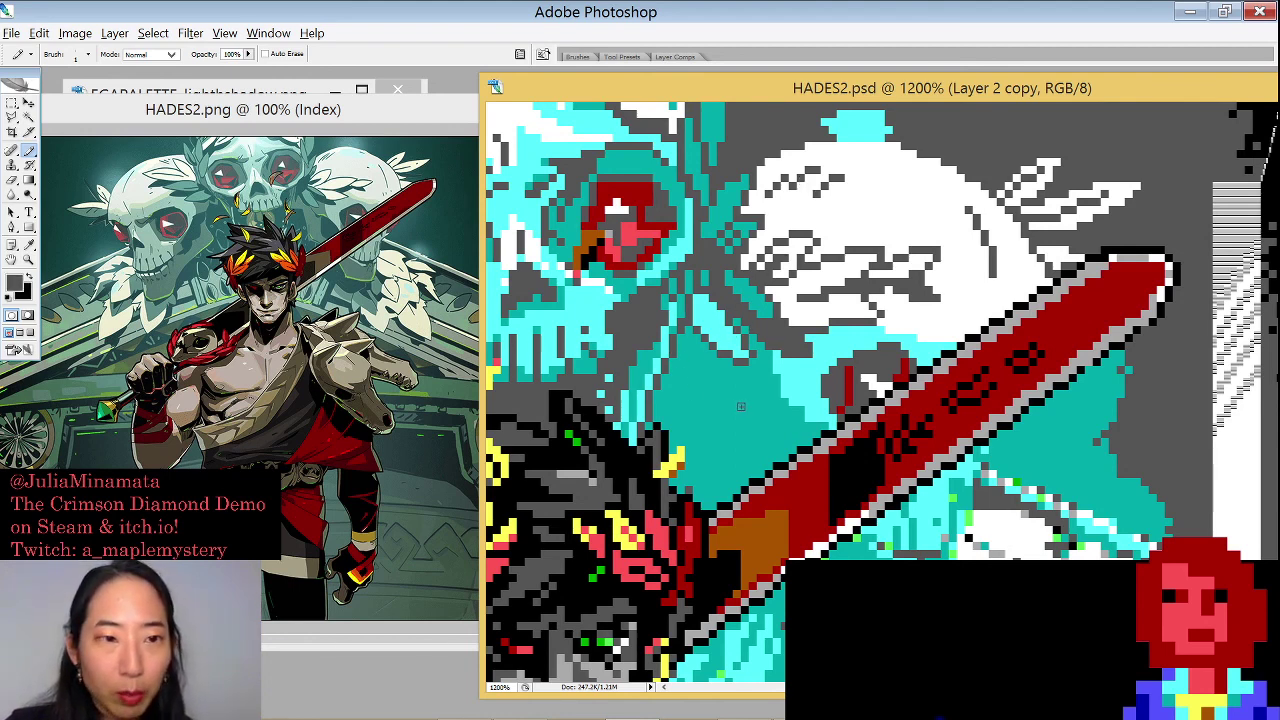
left_click_drag(761, 371, 690, 390)
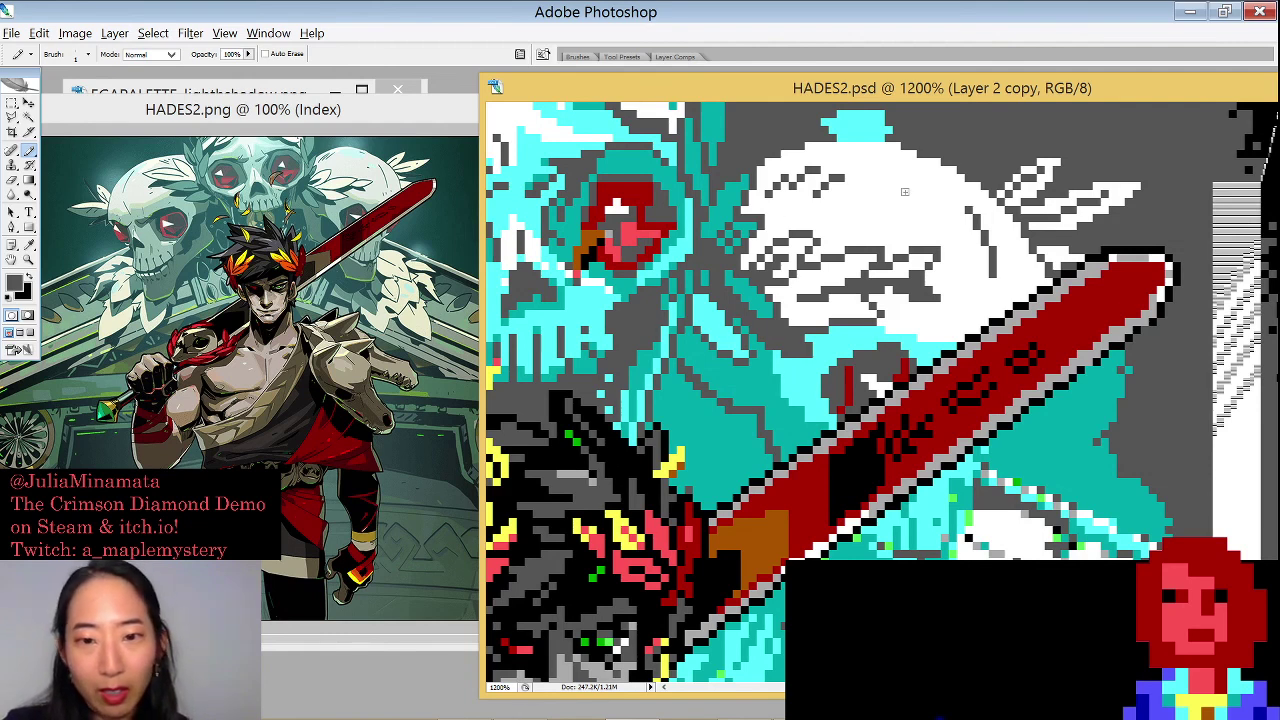
Select the teal region enclosed between the new outline, the hair and the sword, and fill it with dark grey
key("e")
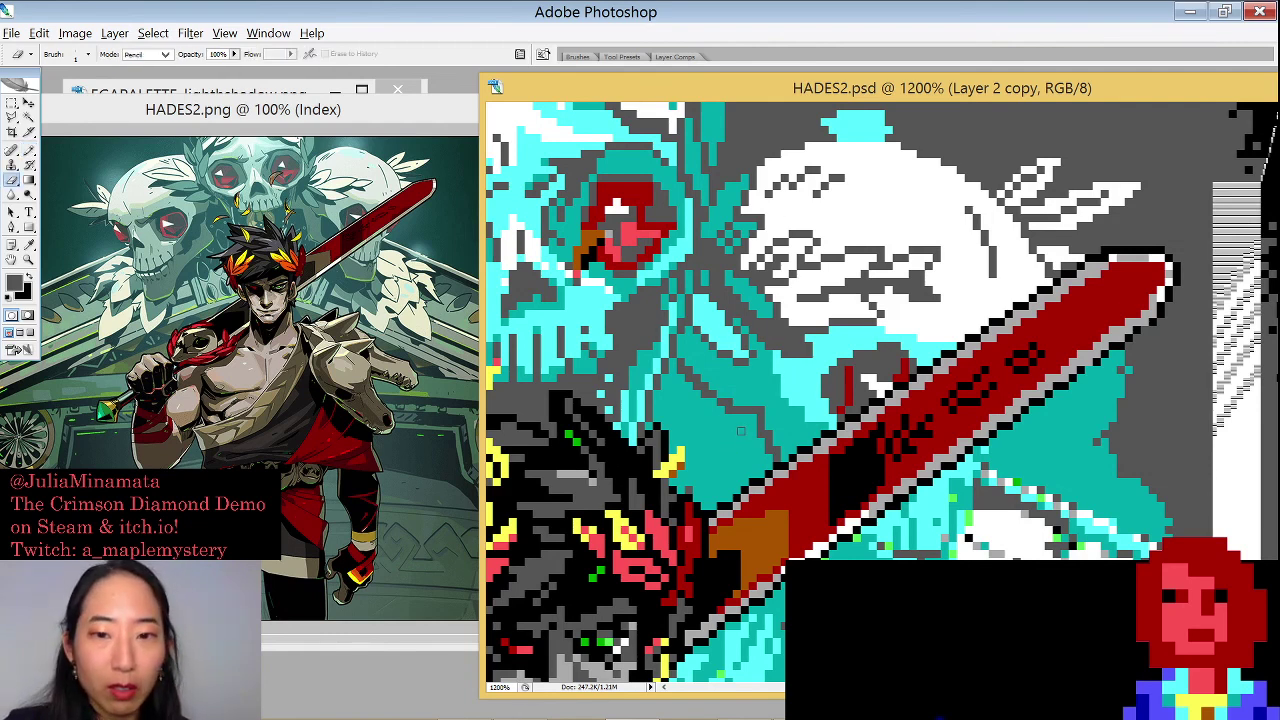
key("x")
key("w")
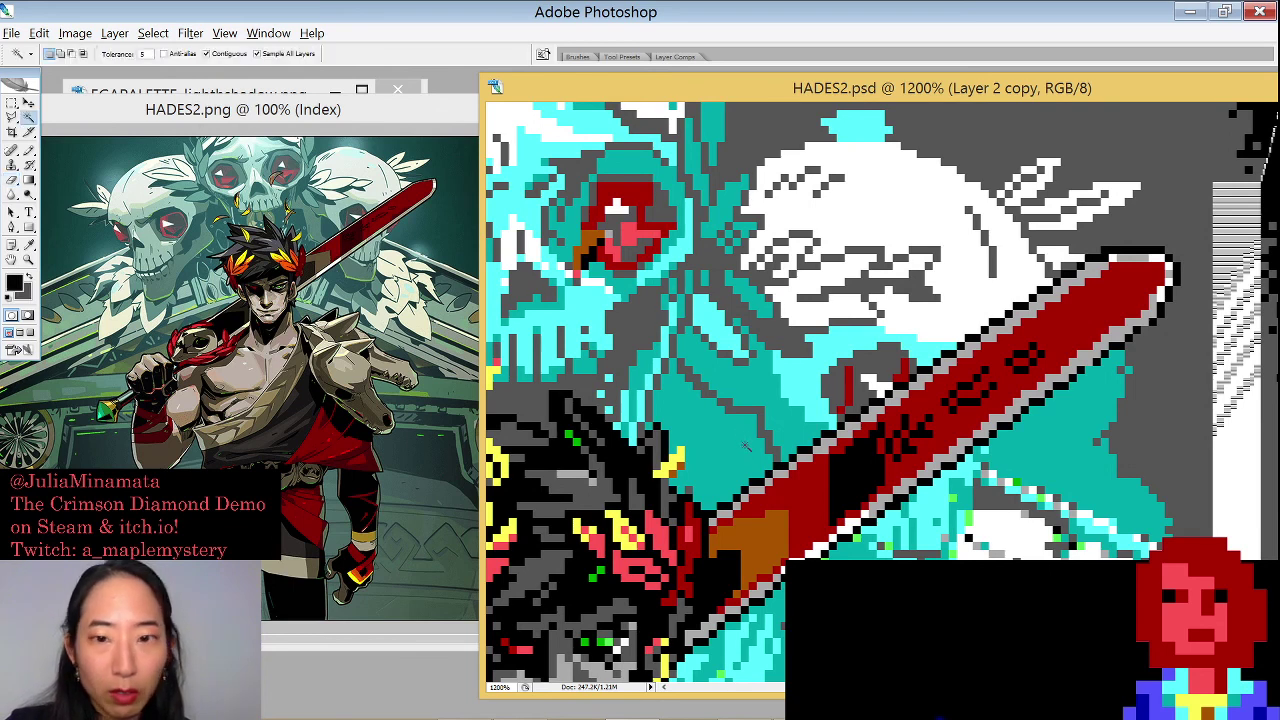
key("ctrl+plus")
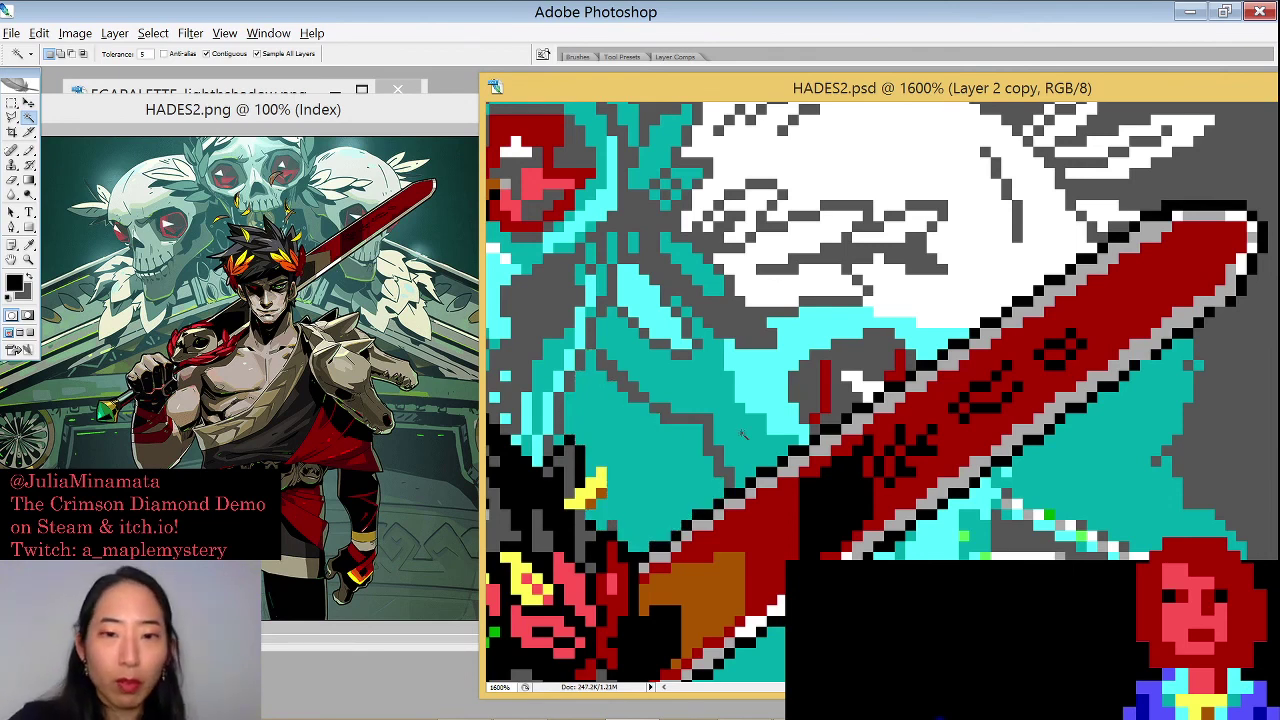
left_click(668, 470)
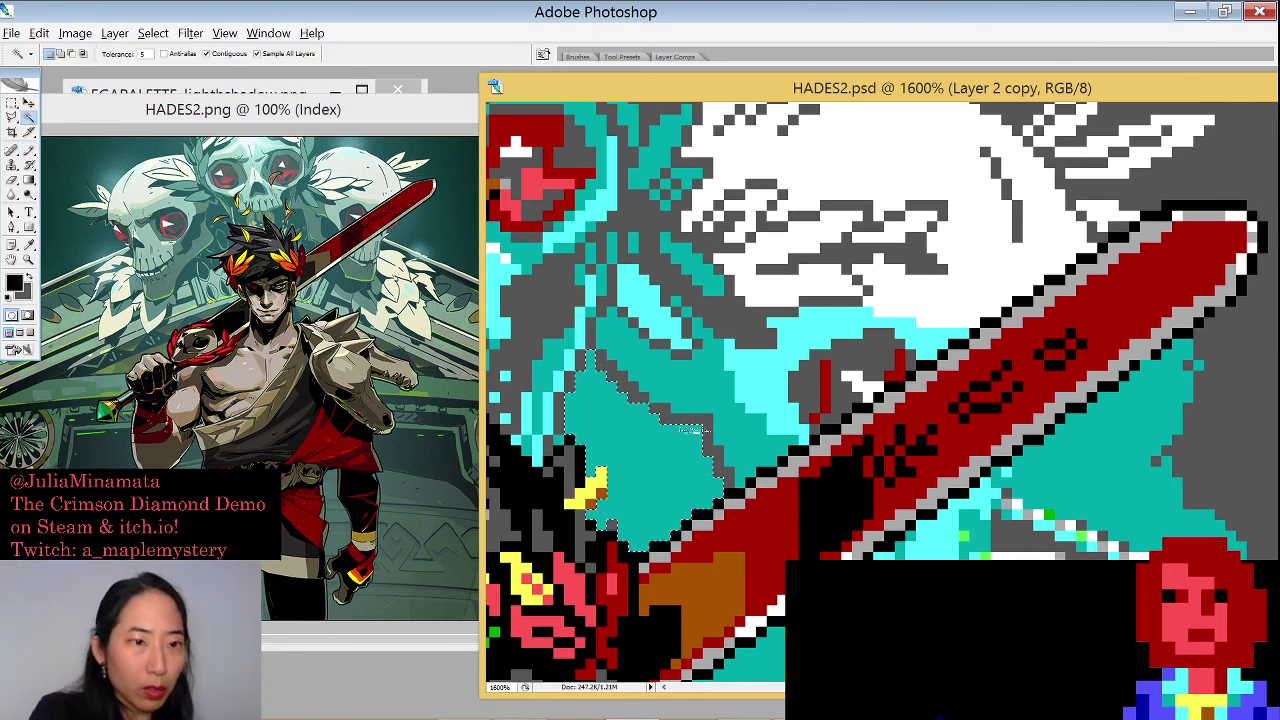
key("Delete")
key("ctrl+d")
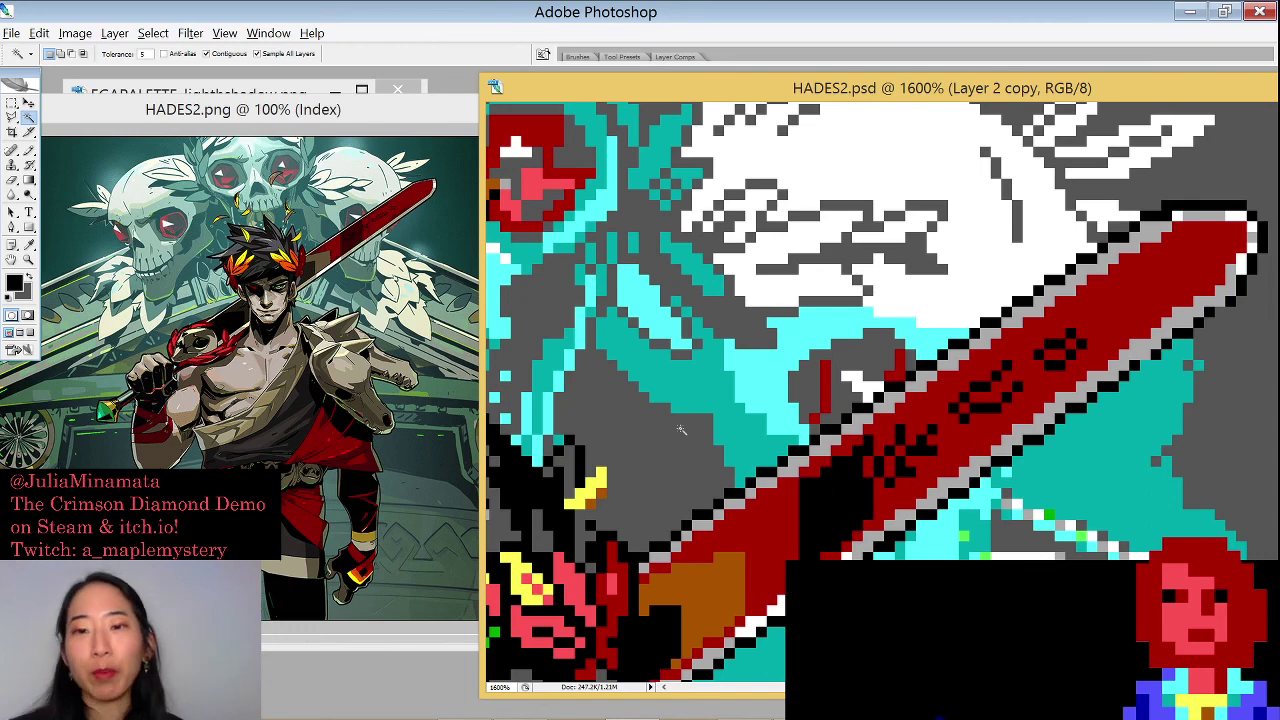
Shift the HADES2.psd window slightly and paint a dark grey eye socket patch in the teal along the sword's lower edge
left_click_drag(1049, 99, 1037, 83)
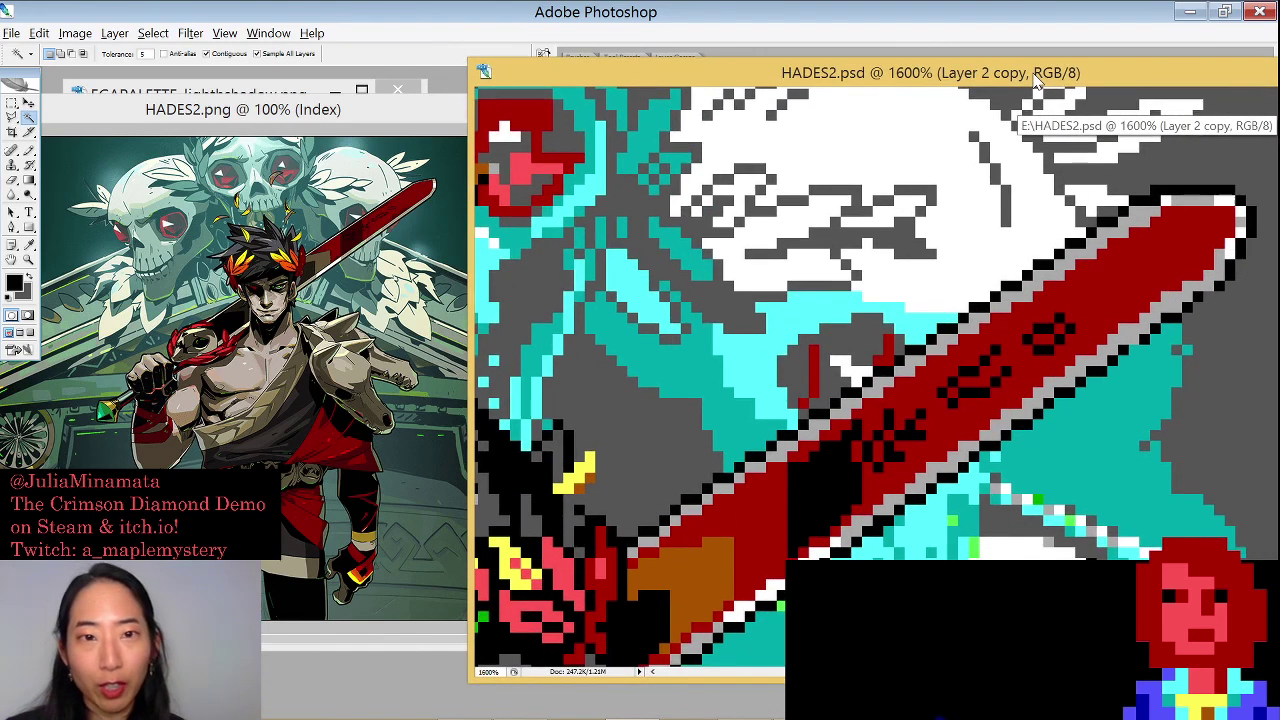
key("ctrl+minus")
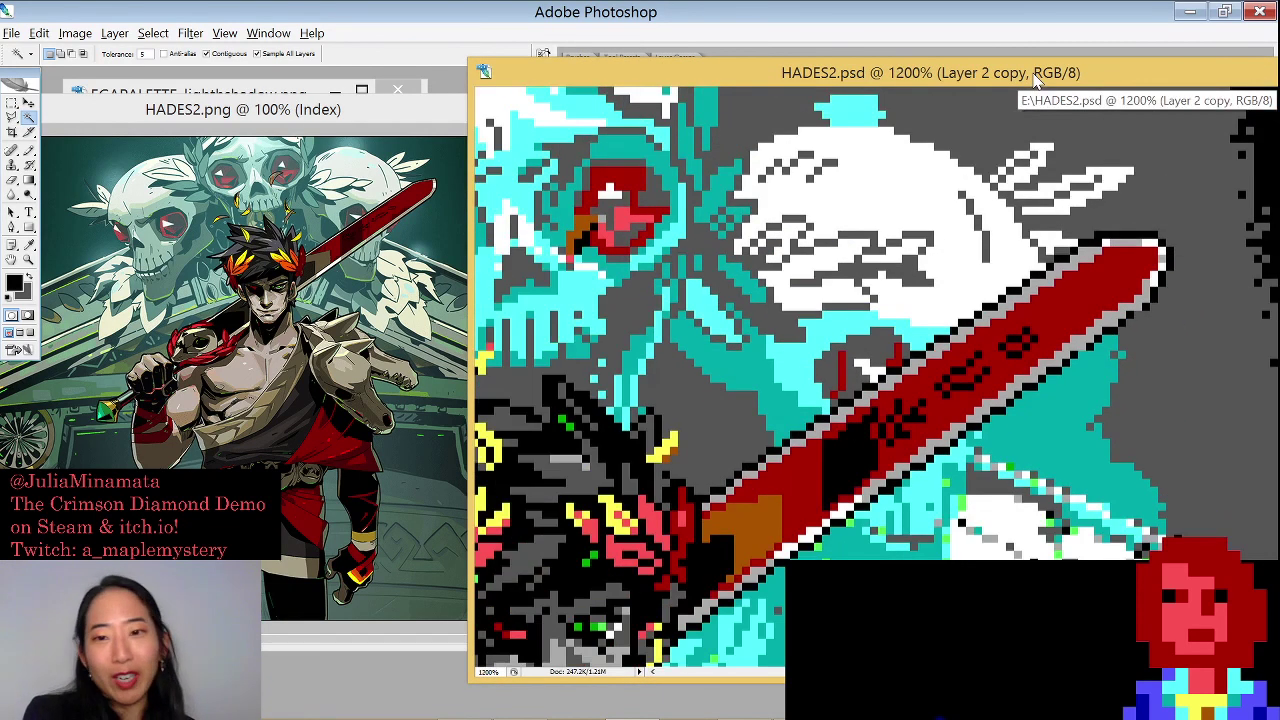
key("b")
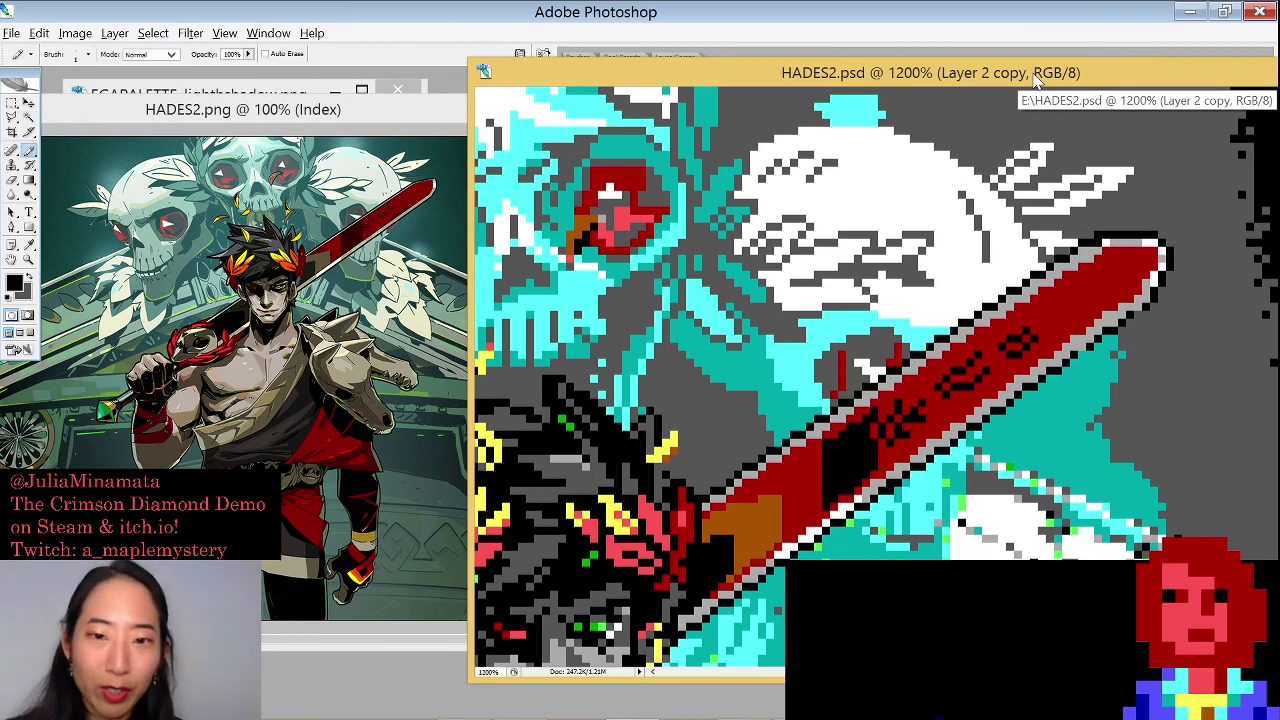
key("x")
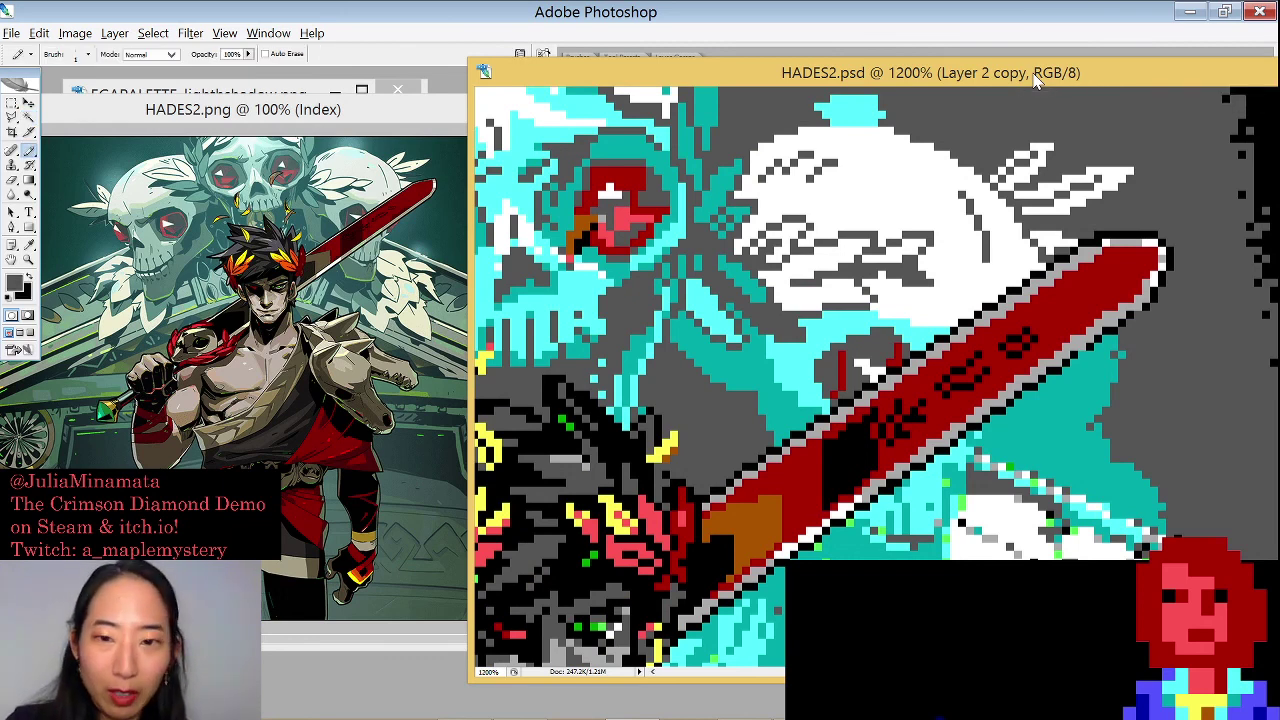
left_click(755, 392, "alt")
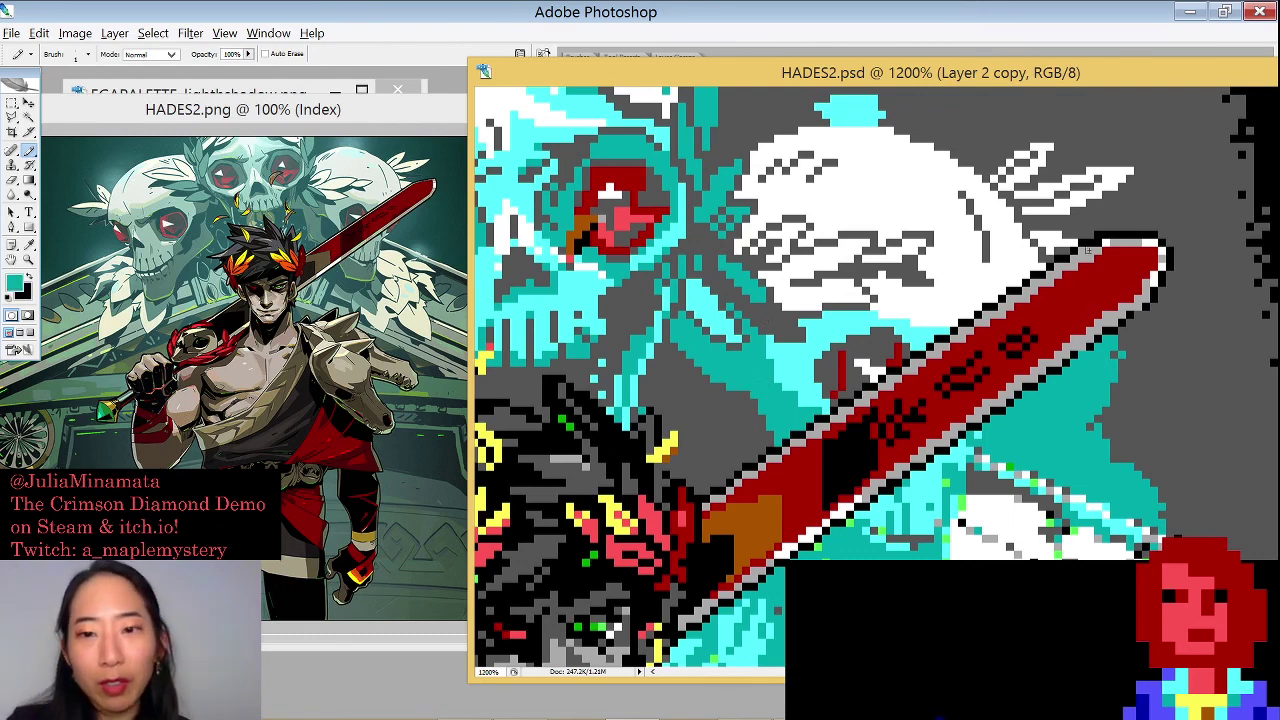
left_click_drag(1080, 226, 1024, 343)
left_click(1000, 260, "alt")
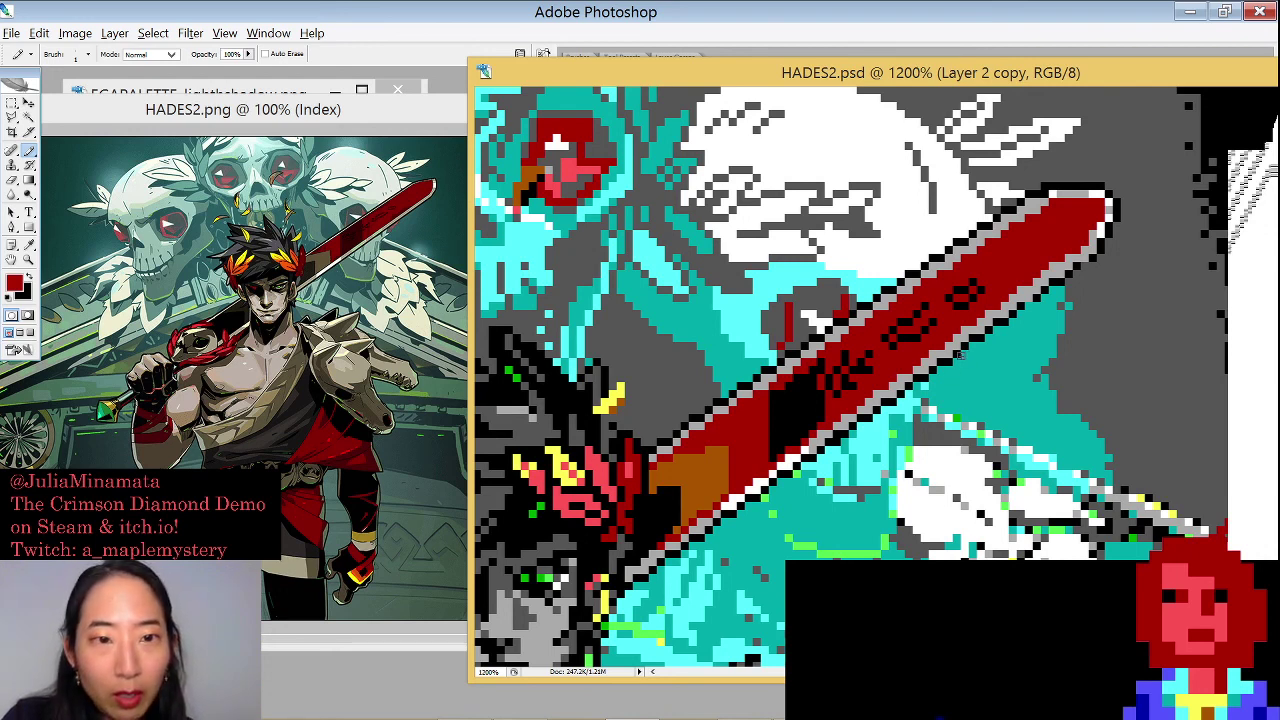
left_click(1081, 302, "alt")
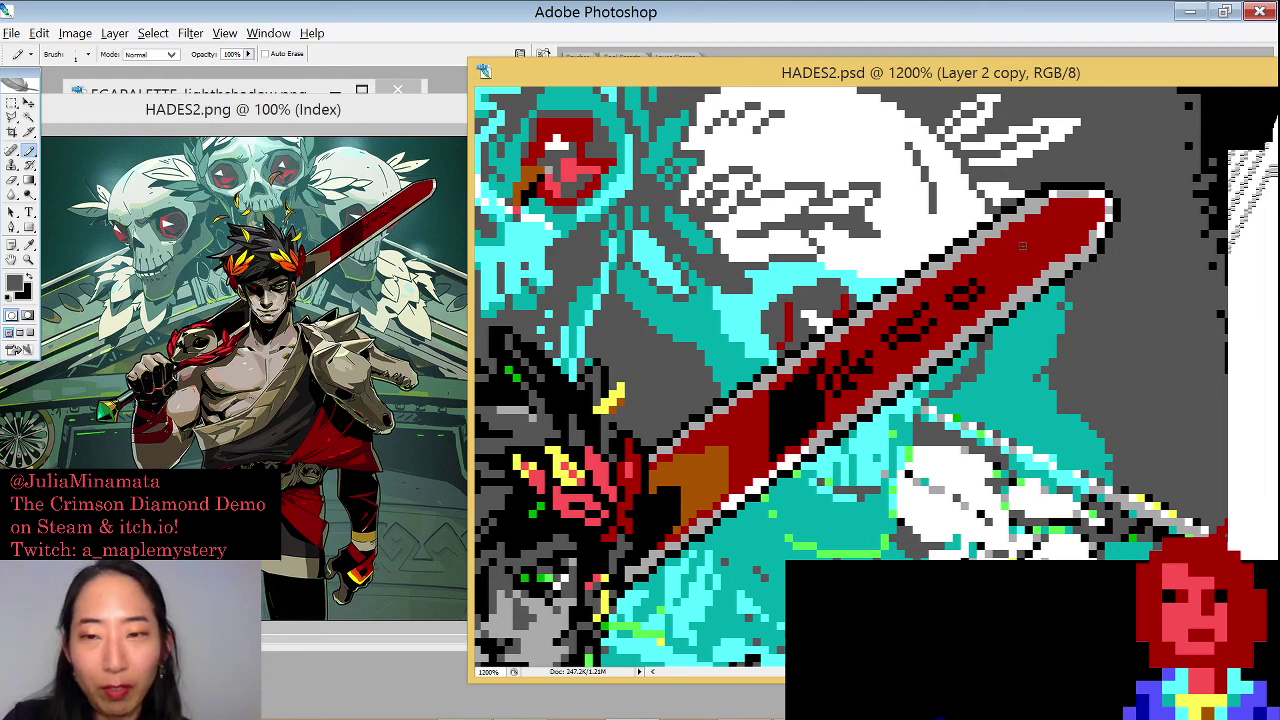
Paint the eye below the sword's lower edge with dark red and light red pixels
left_click(1034, 236, "alt")
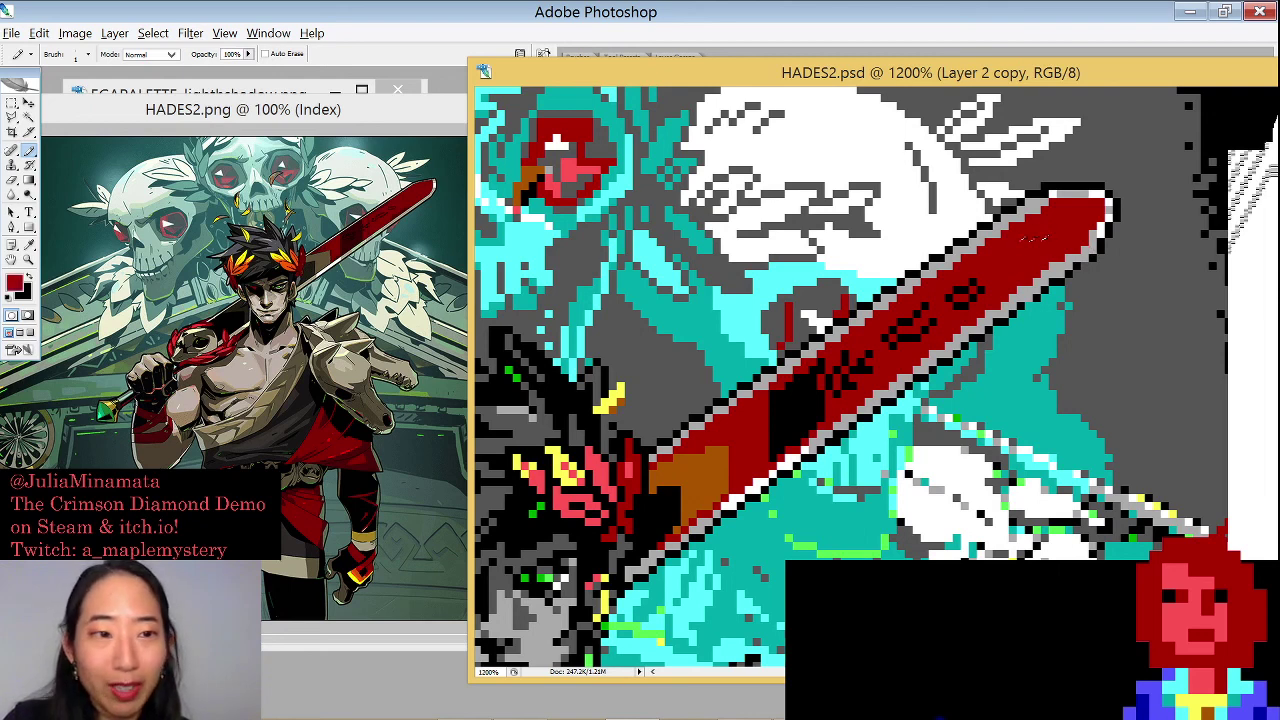
left_click(940, 376)
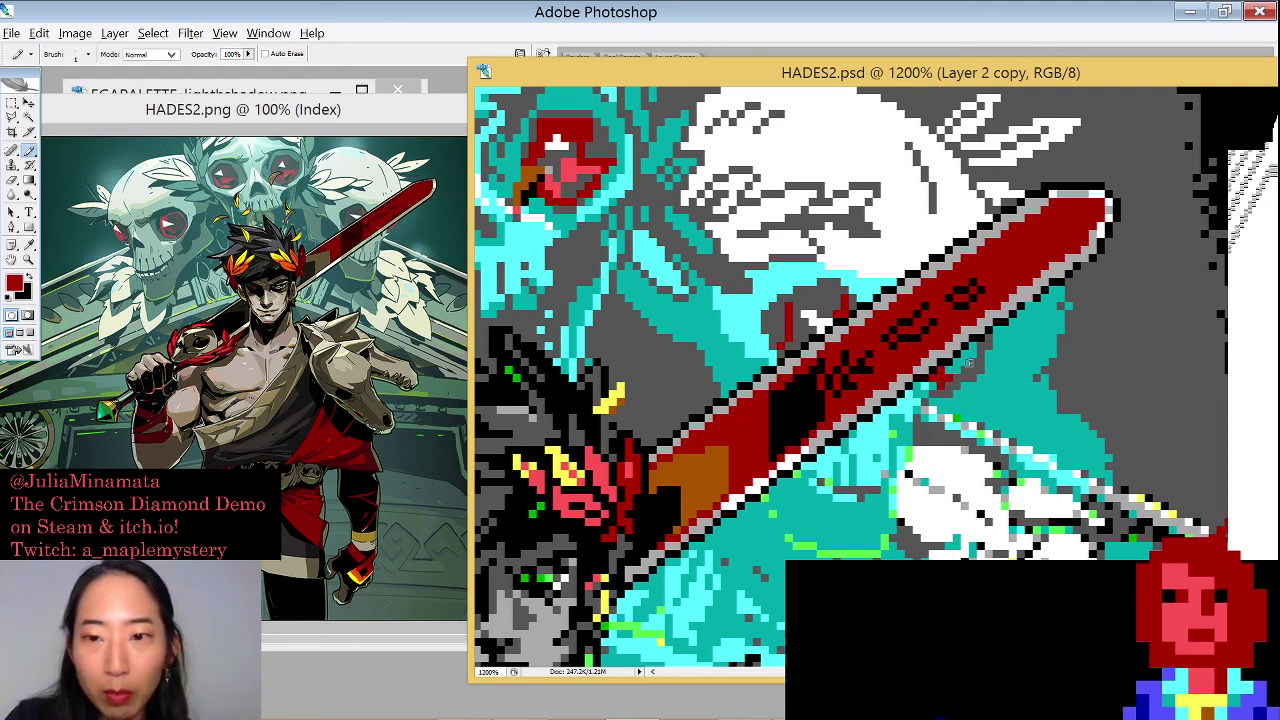
left_click(612, 143, "alt")
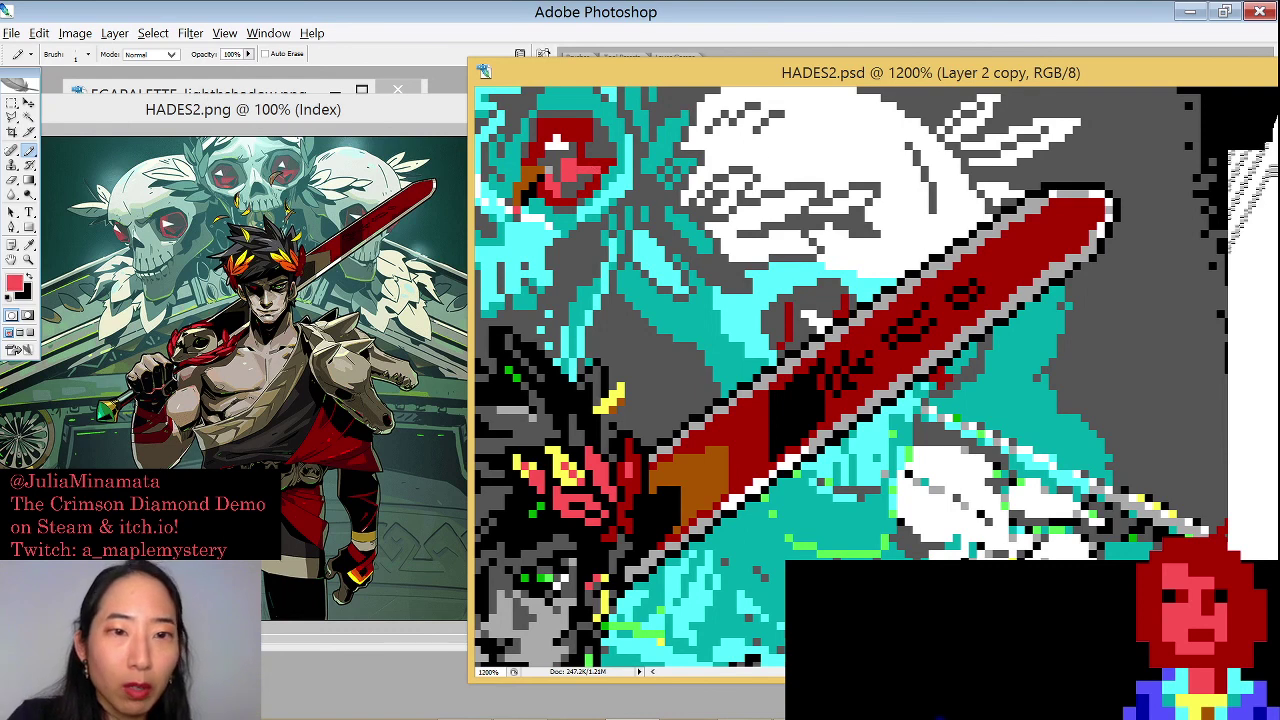
left_click(954, 366)
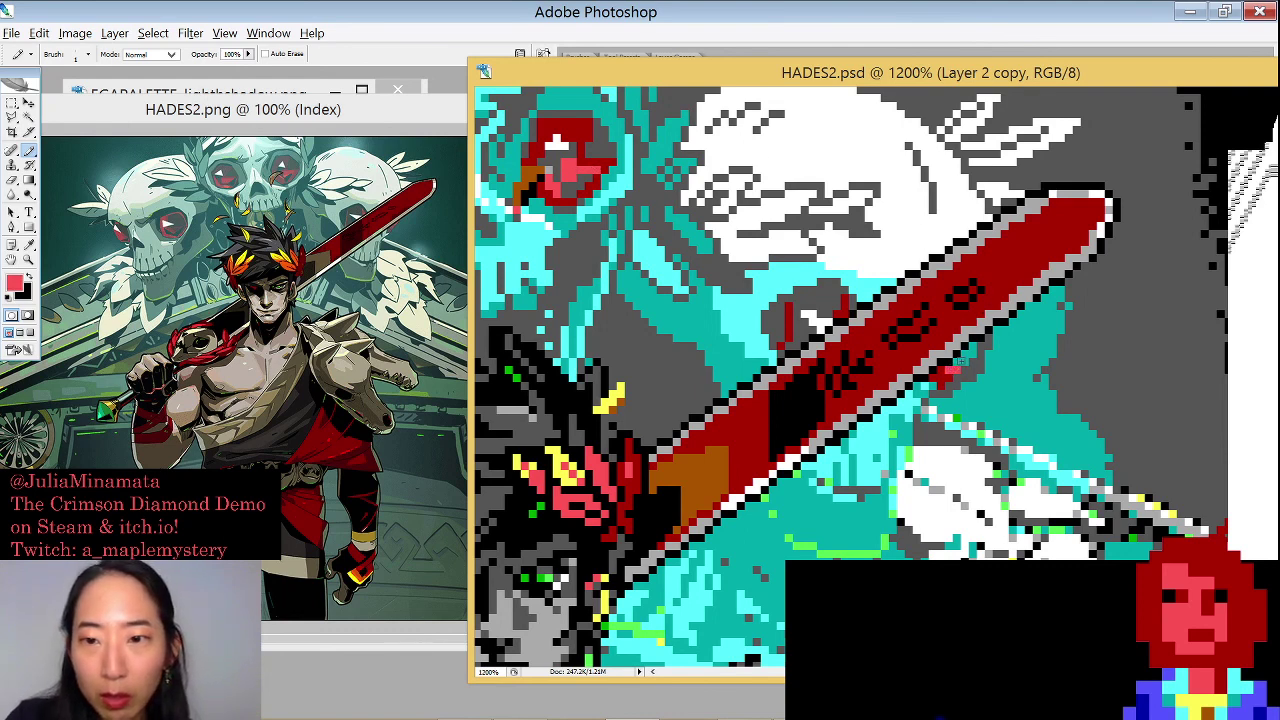
left_click_drag(956, 364, 972, 346)
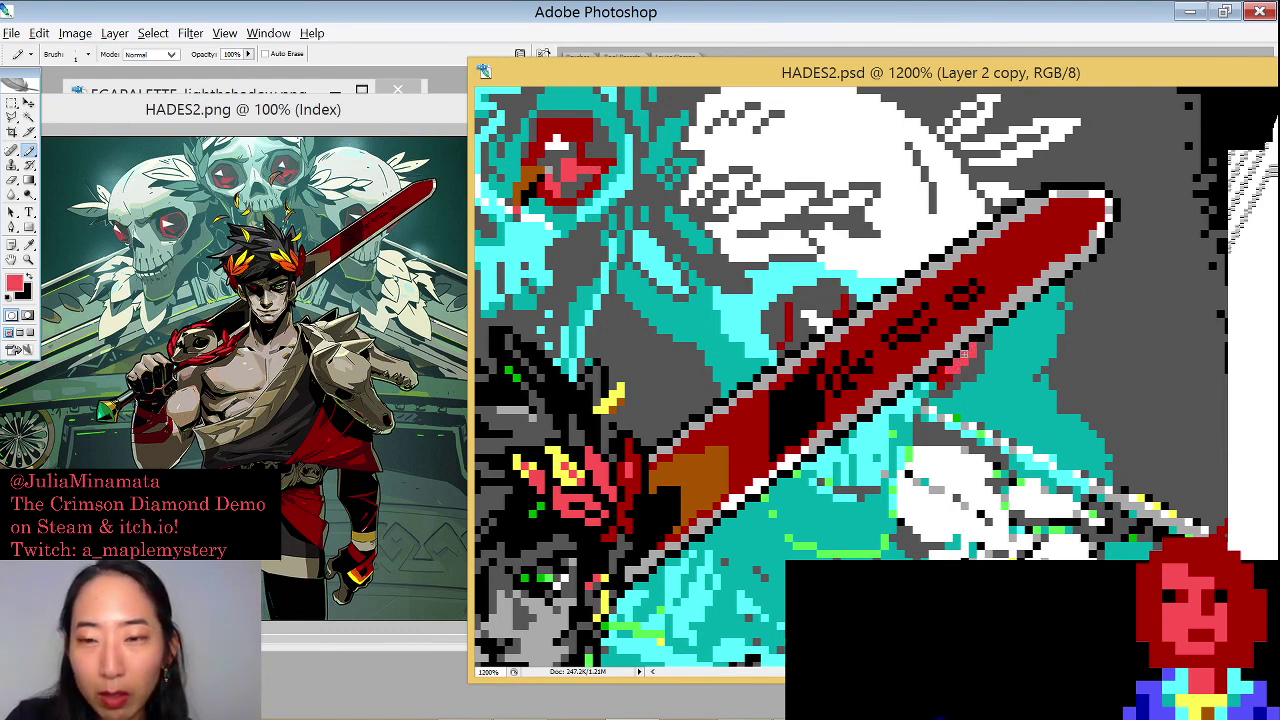
left_click(995, 340, "alt")
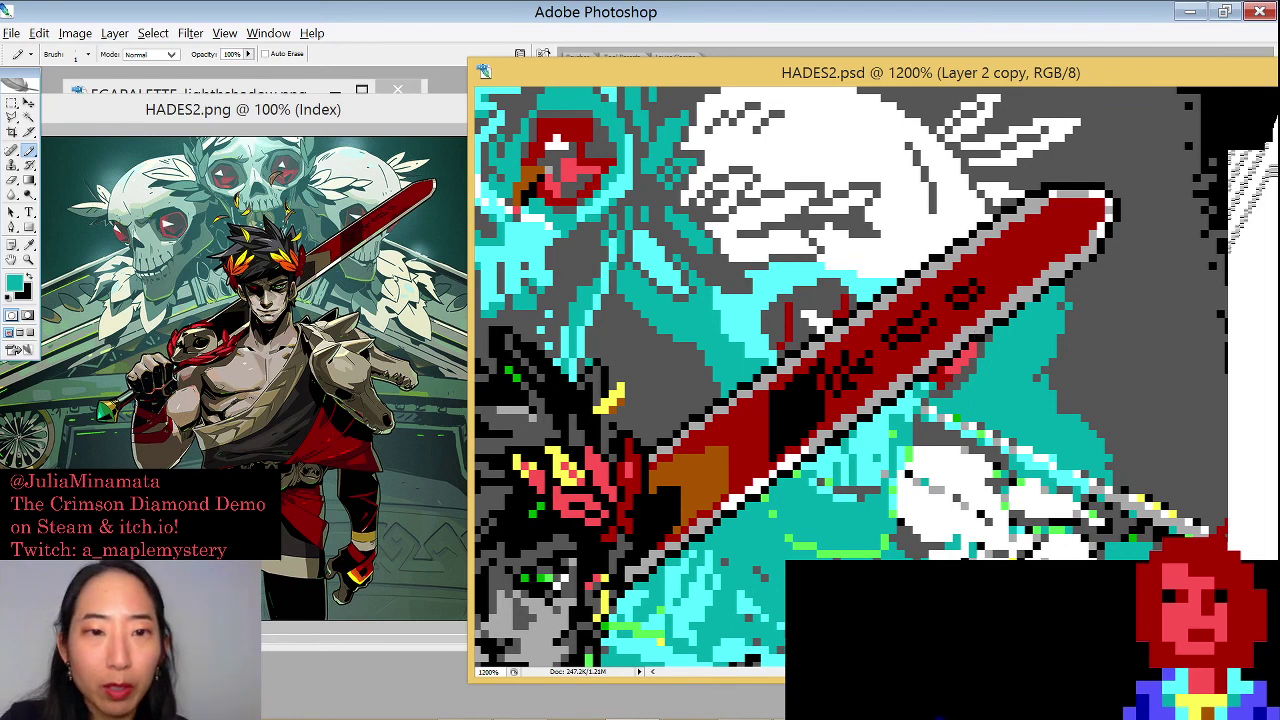
Draw dark grey contour lines through the teal area below the sword, beneath the light green curve
left_click(935, 389, "alt")
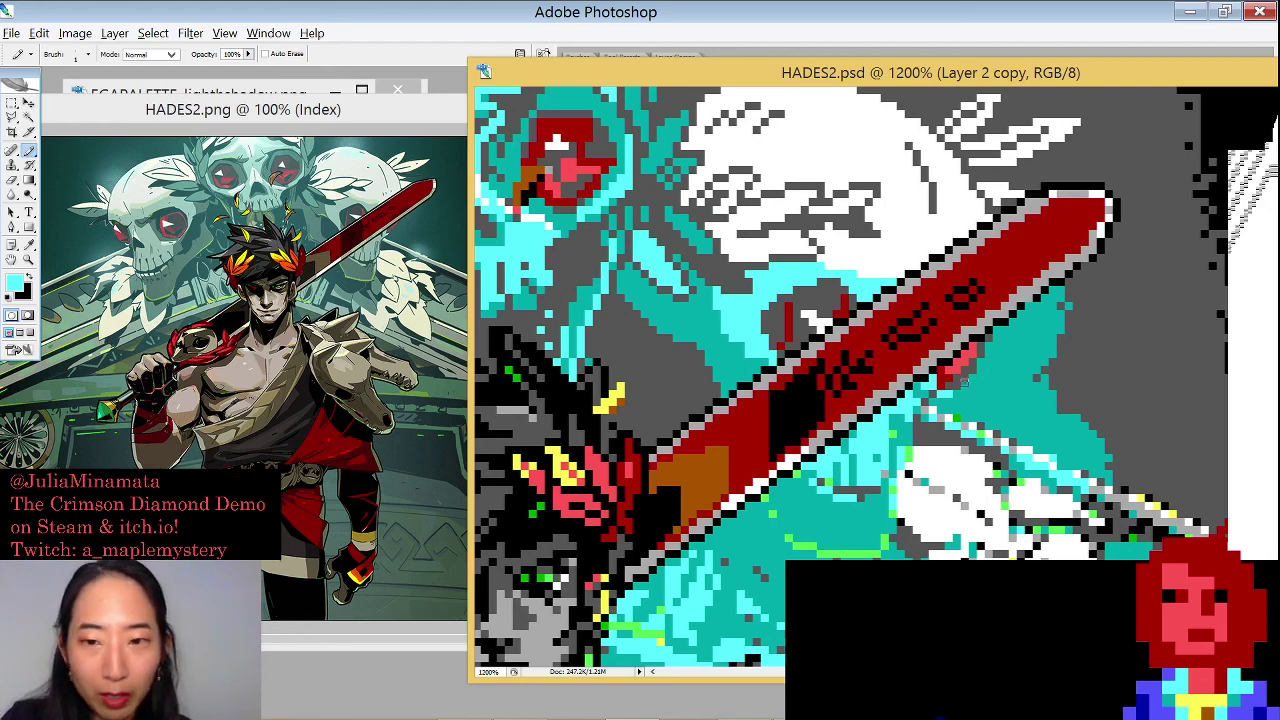
left_click_drag(978, 382, 1028, 269)
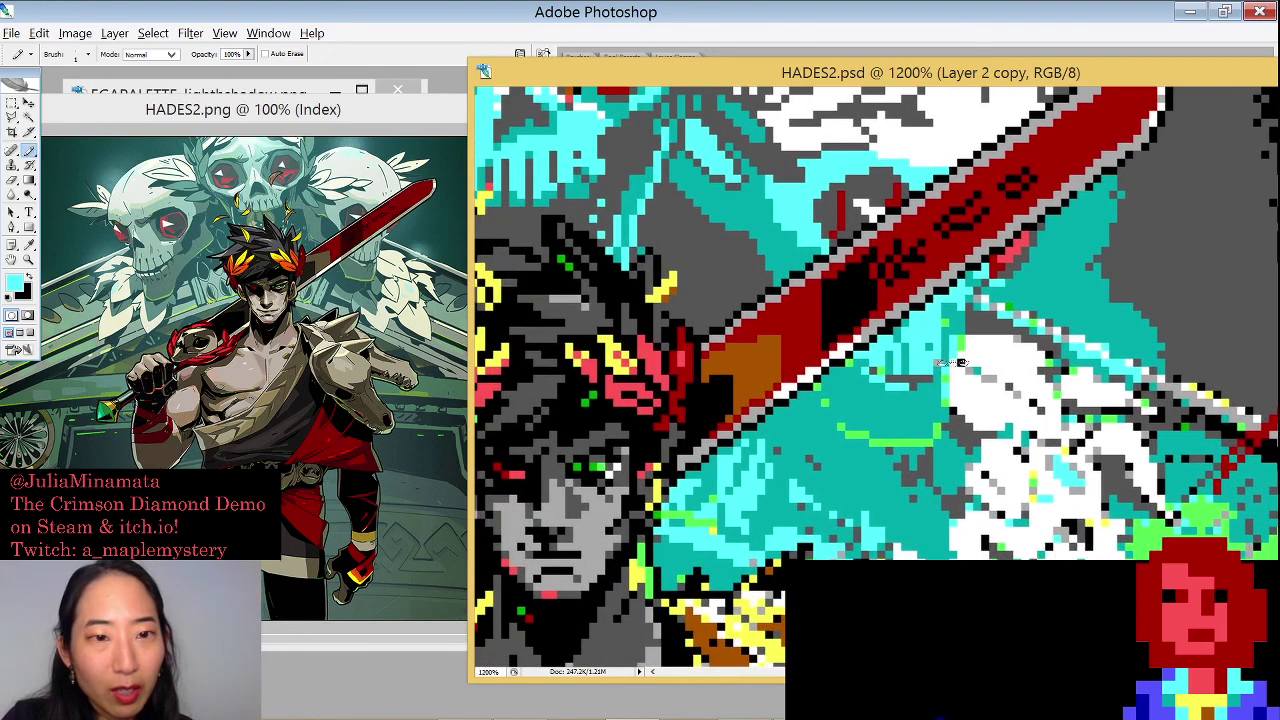
key("x")
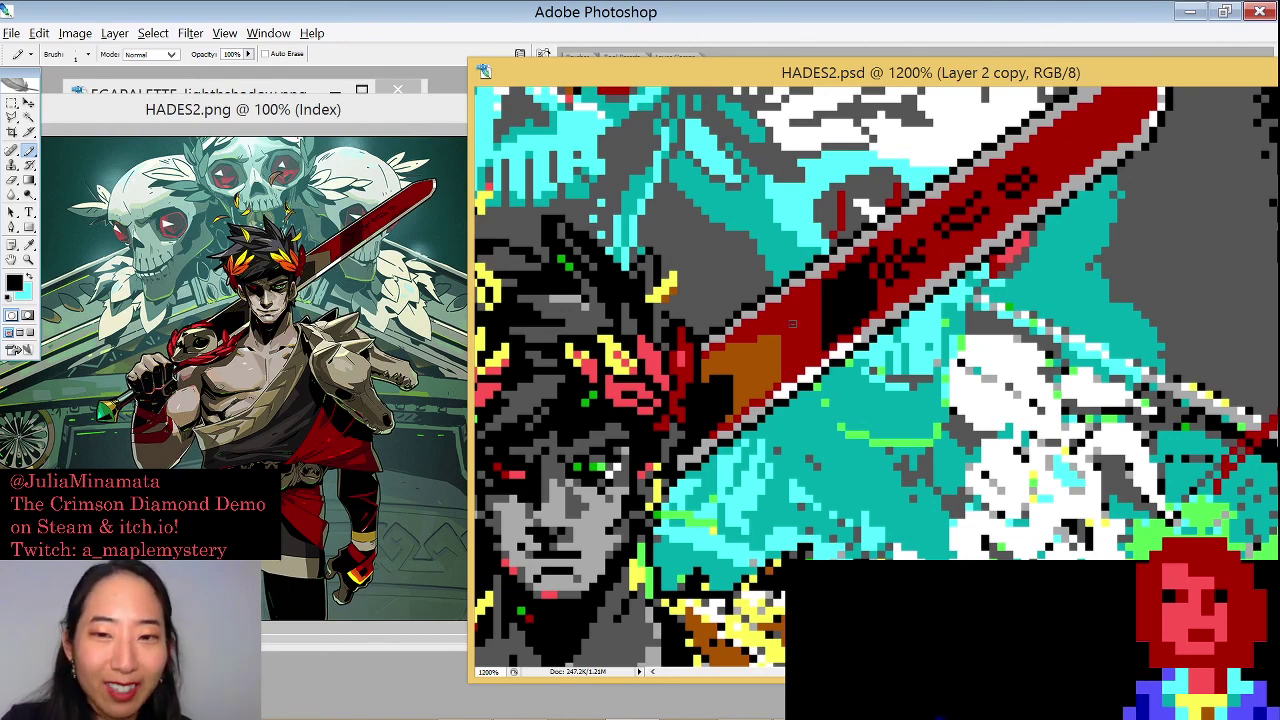
left_click(748, 268, "alt")
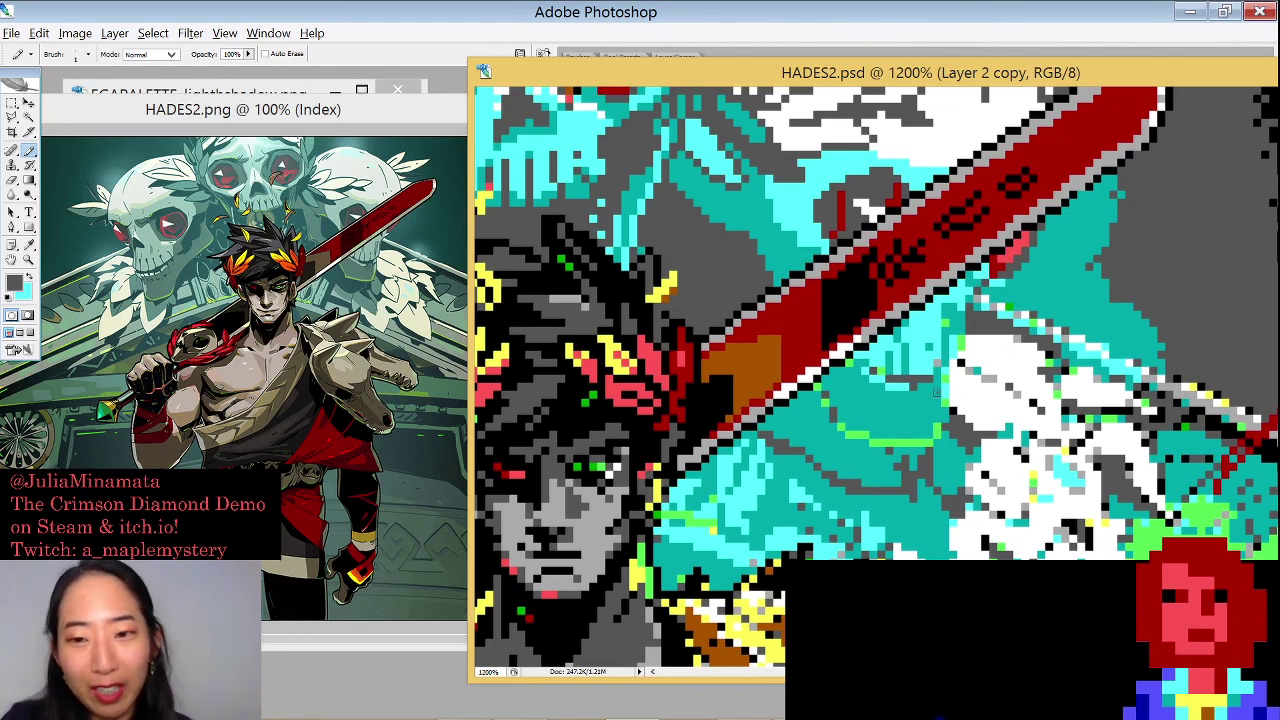
Select the teal region enclosed by the contour lines under the light green curve and fill it with dark grey
key("w")
left_click(890, 460)
key("x")
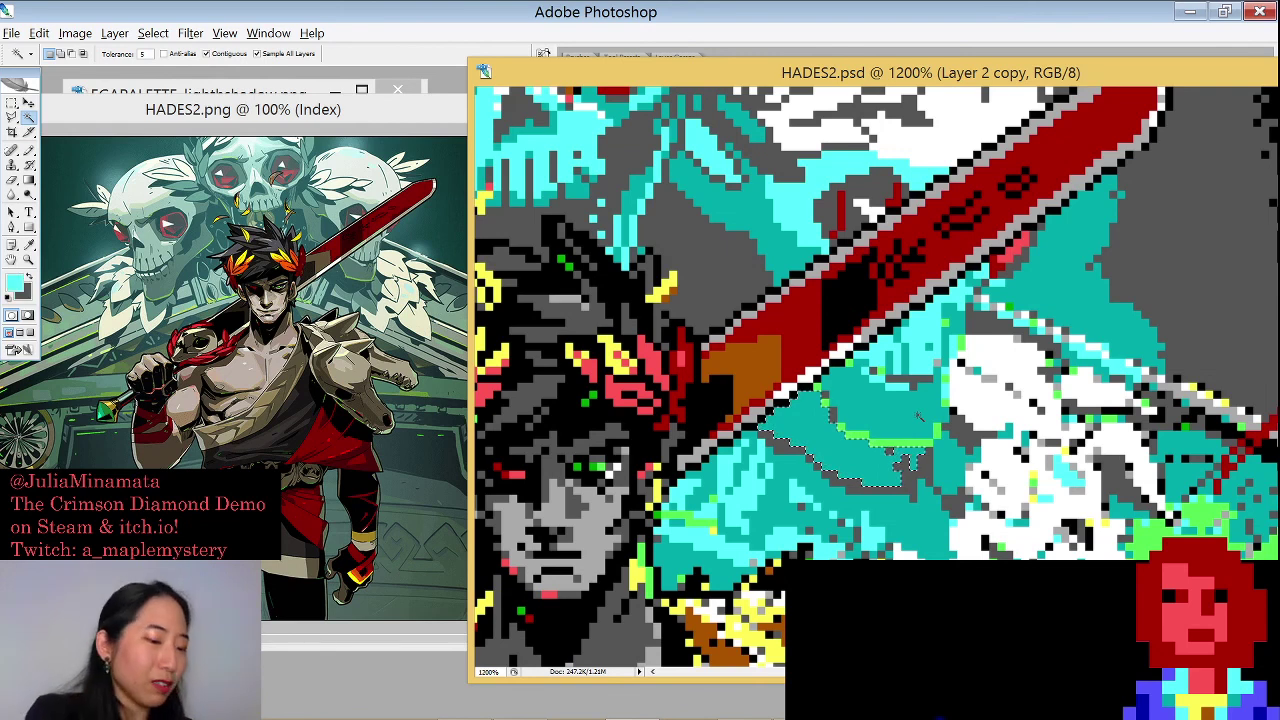
key("ctrl+BackSpace")
key("ctrl+d")
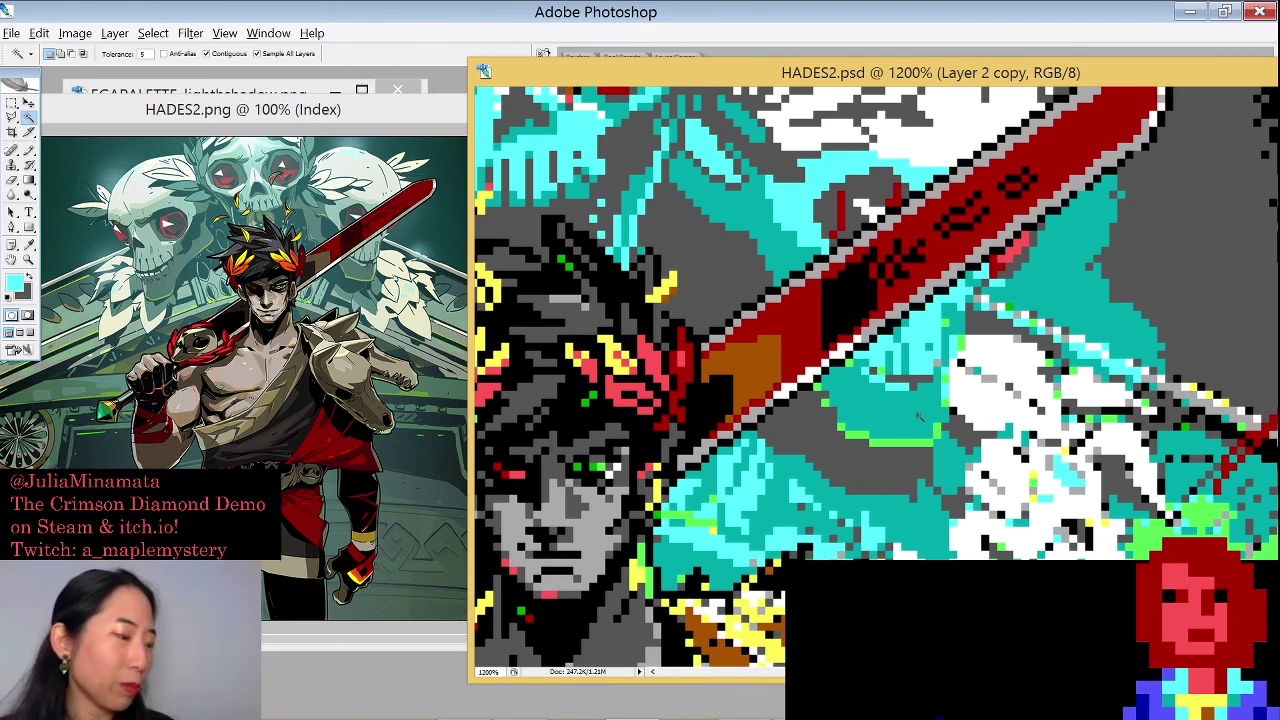
Close the gaps in the light green curve below the sword and touch up the pixels around it in dark grey and light cyan
key("b")
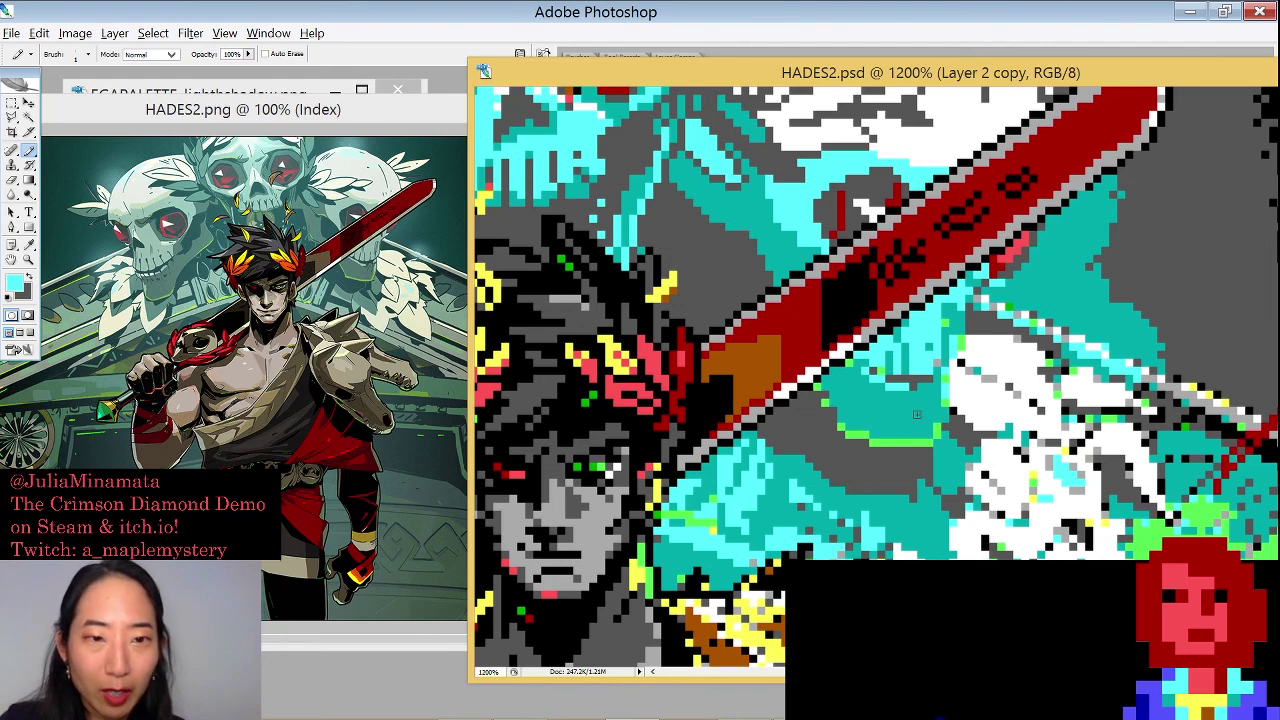
left_click(905, 437, "alt")
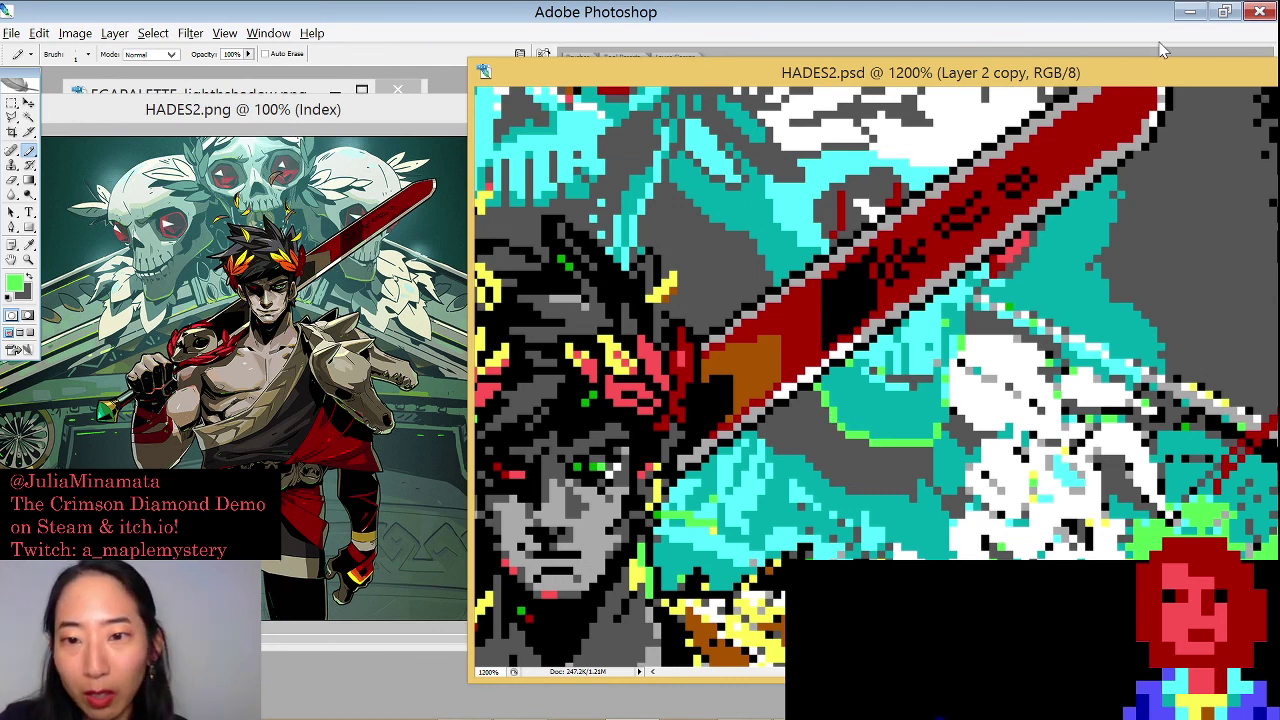
left_click(1175, 212, "alt")
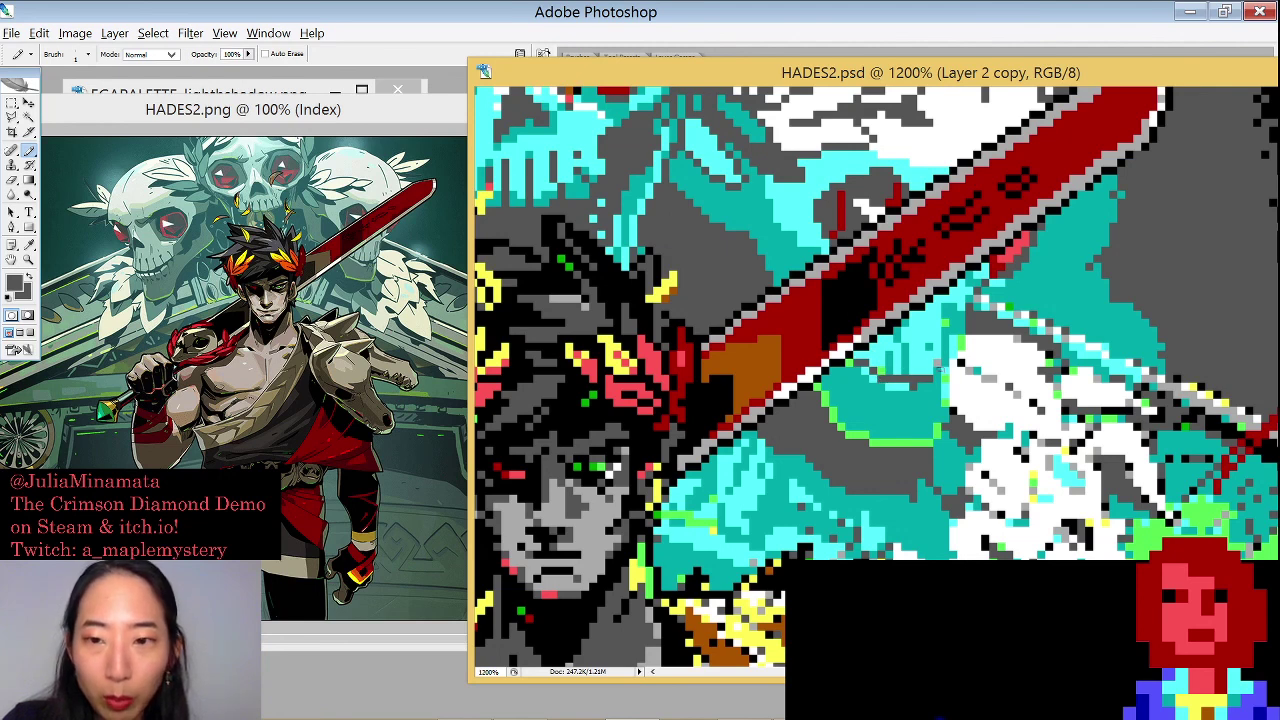
left_click(950, 342, "alt")
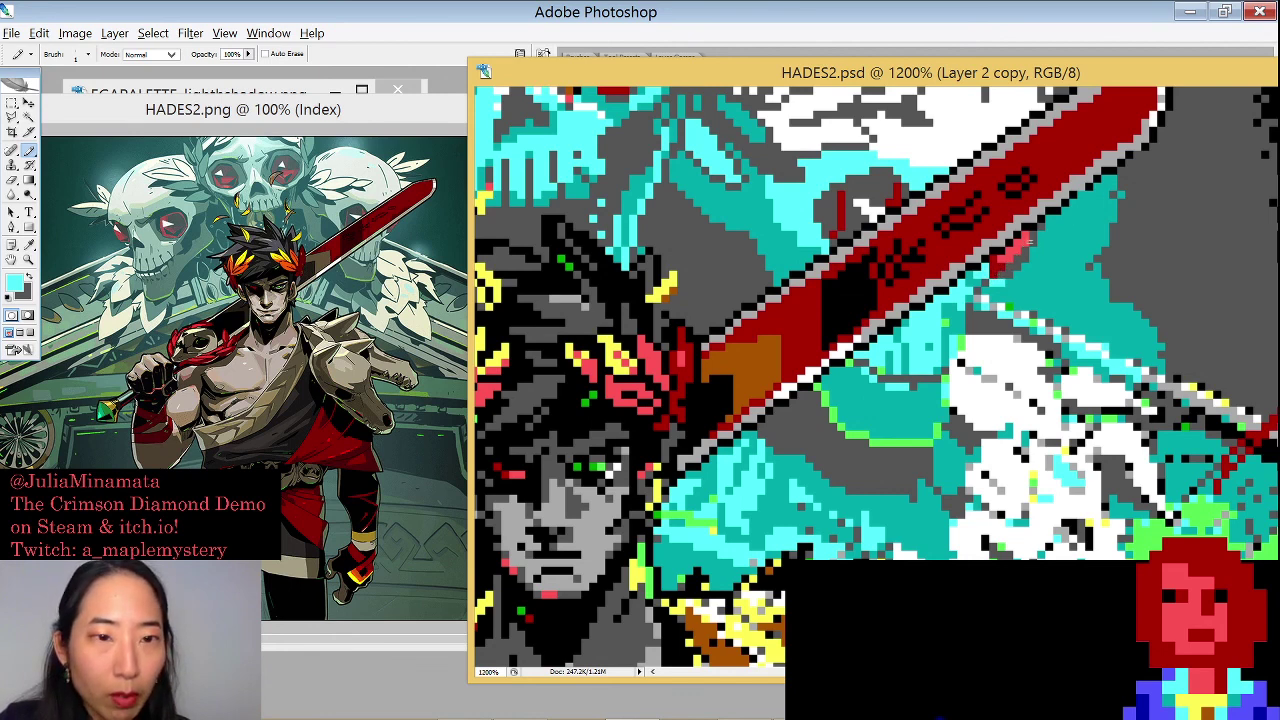
Shade the dark grey area above the sword's lower blade, beside the right skull, with teal pixels
scroll(1000, 250, "up", 3)
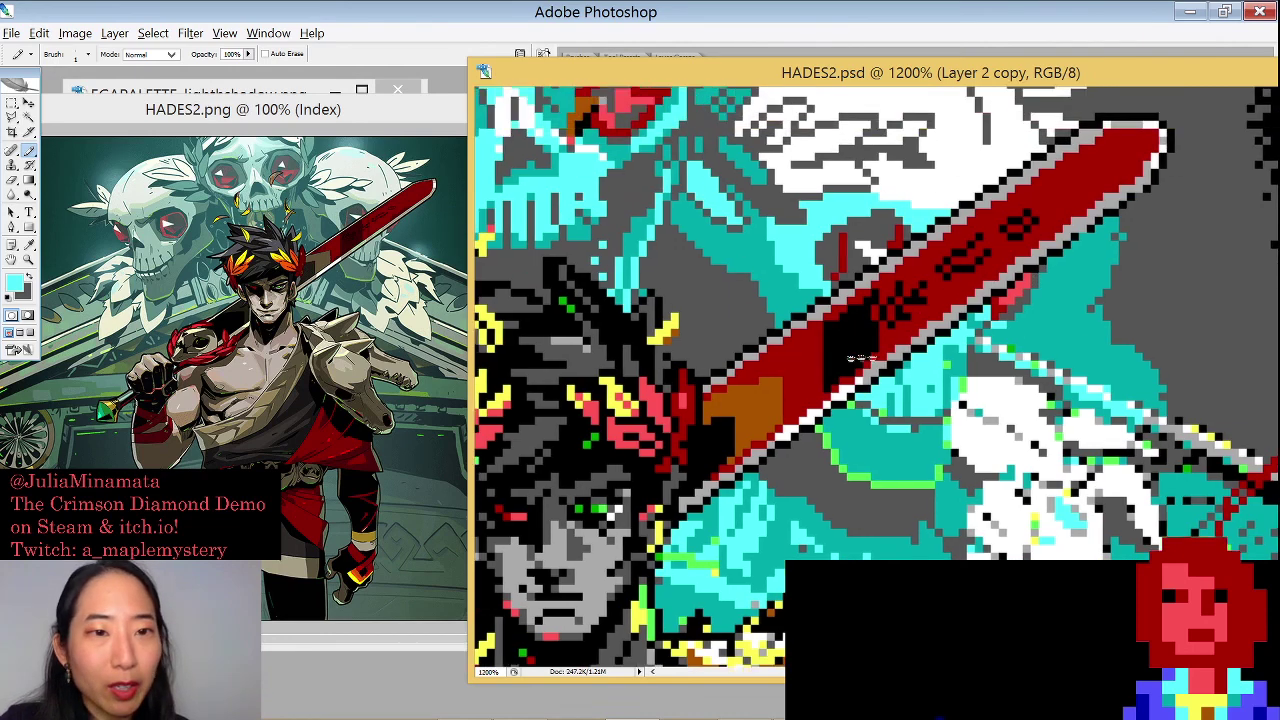
scroll(1005, 264, "down", 2)
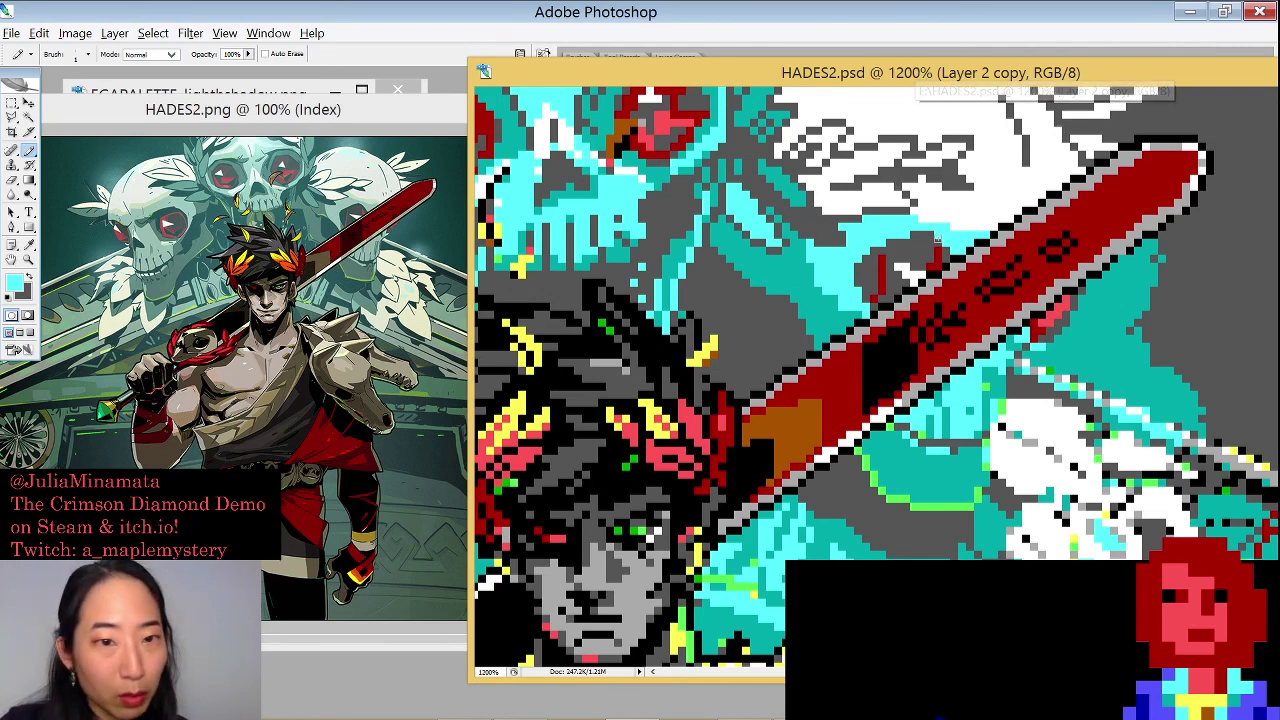
left_click(799, 258, "alt")
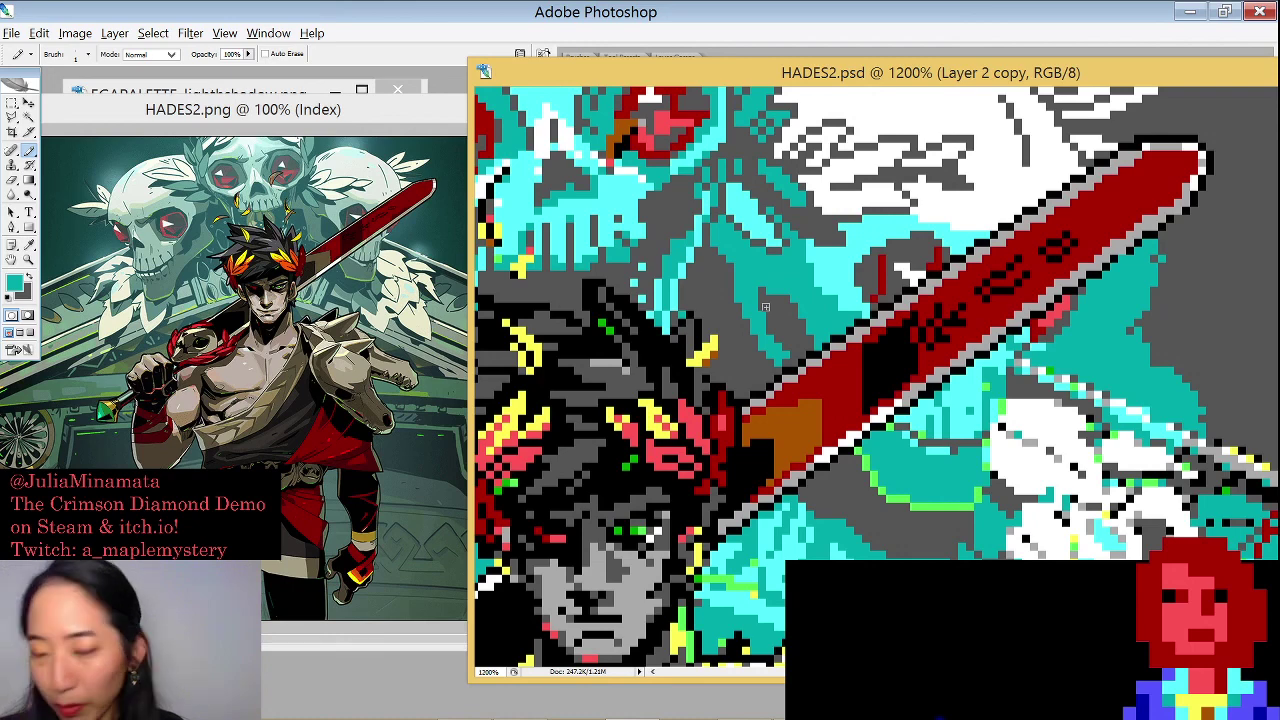
scroll(765, 307, "down", 5)
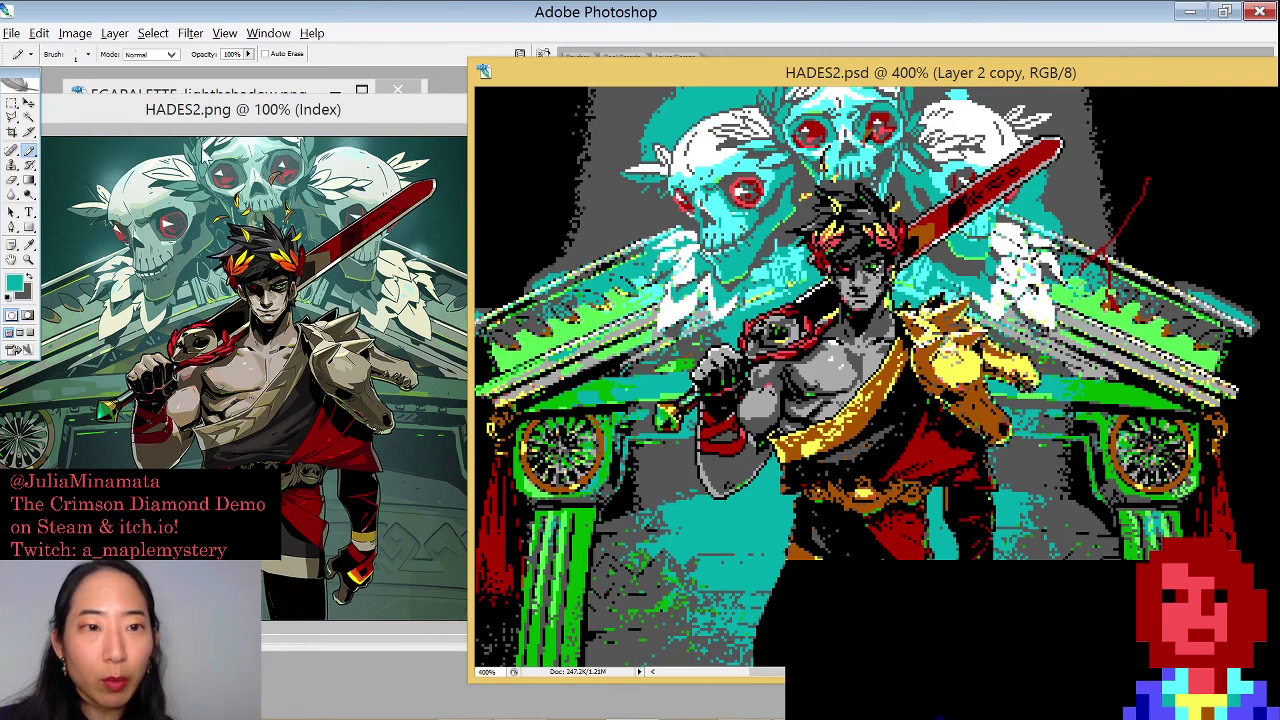
Darken the upper part of the centre skull's left eye with dark grey pixels
left_click(218, 140)
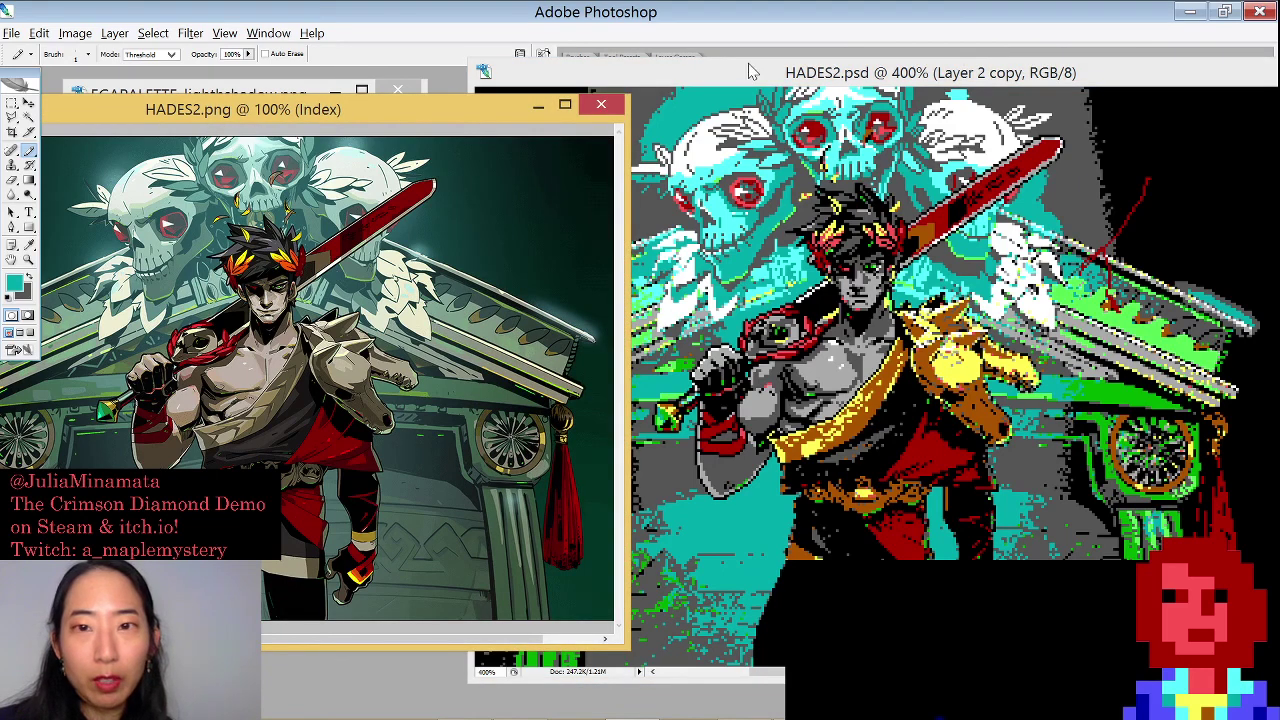
left_click(755, 72)
left_click_drag(655, 232, 658, 298)
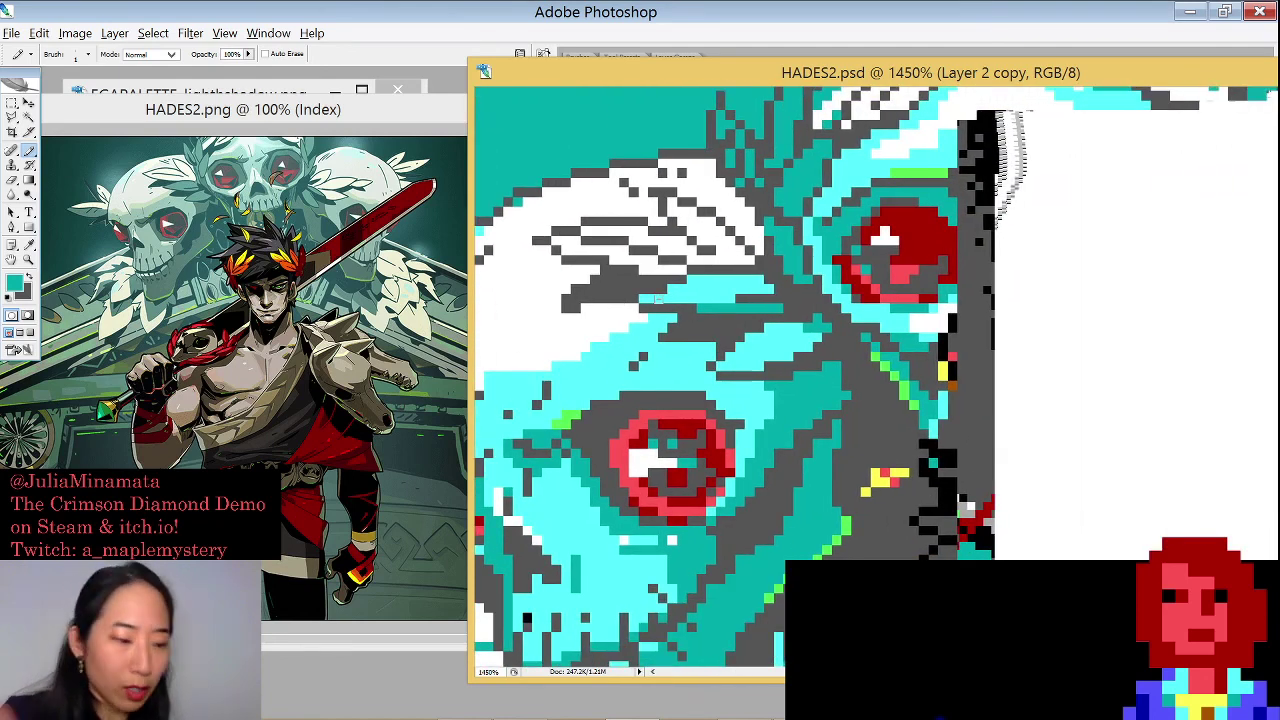
key("ctrl+plus")
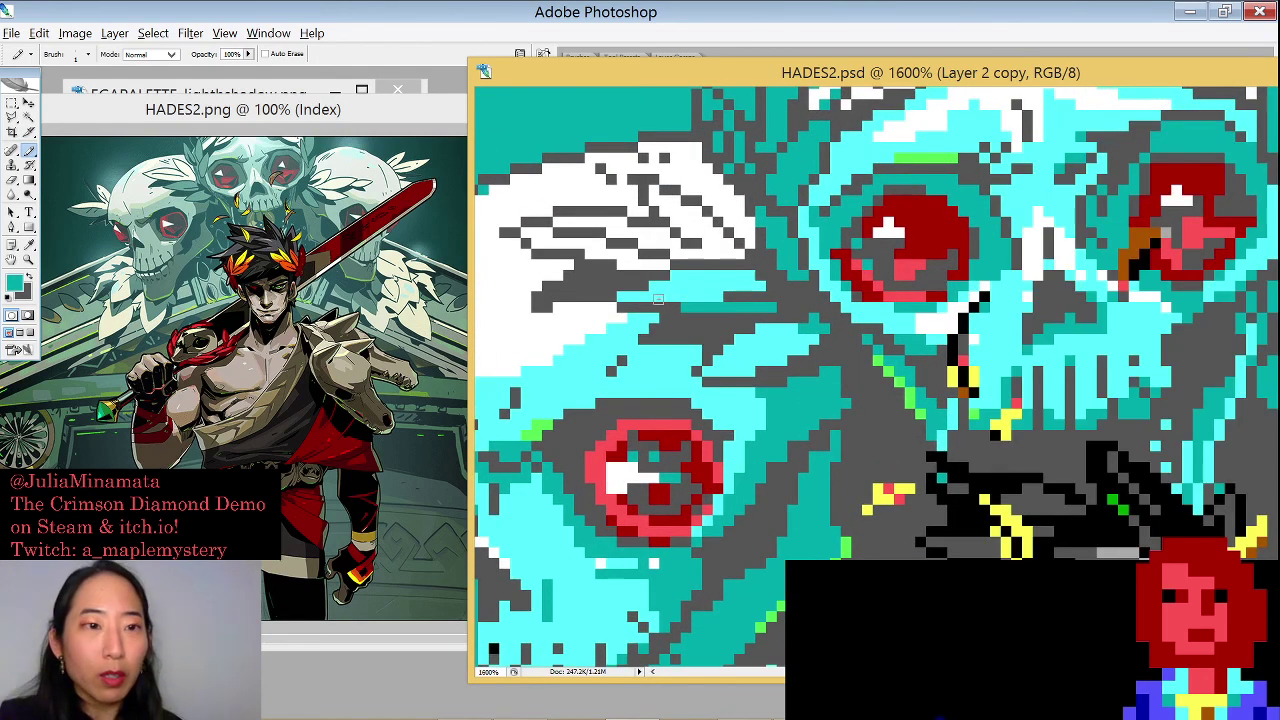
key("x")
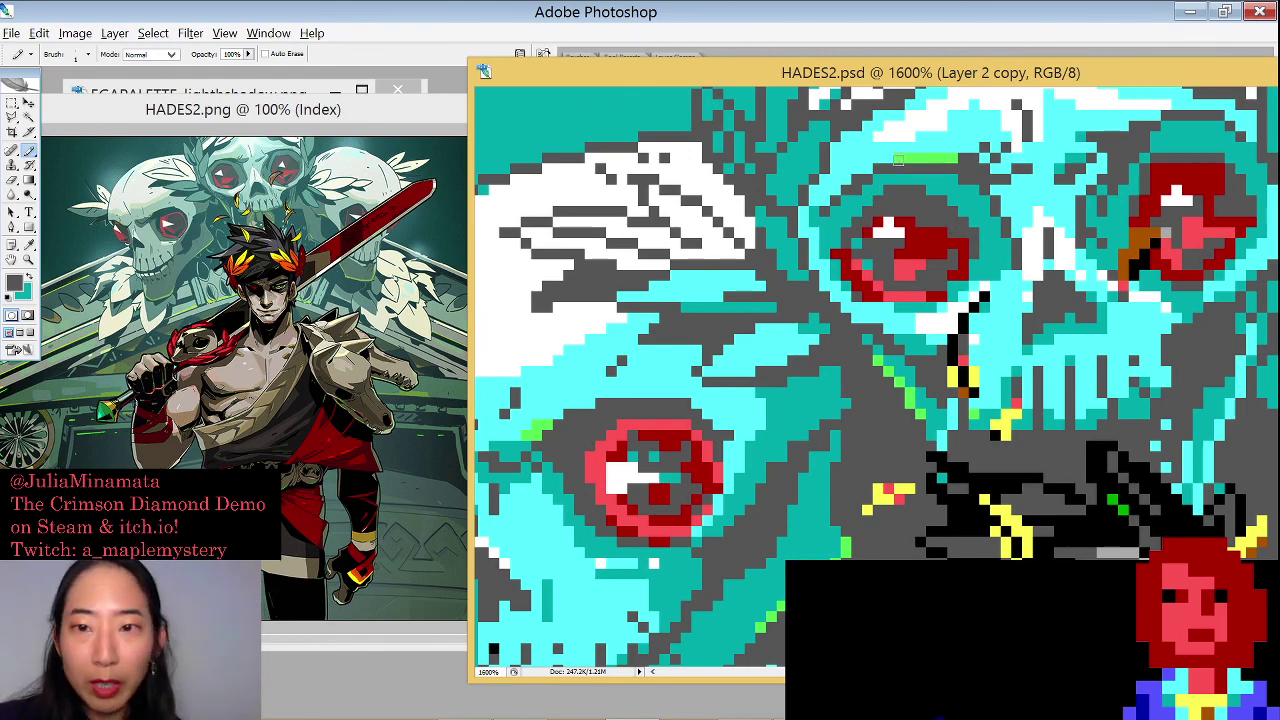
scroll(898, 160, "down", 6)
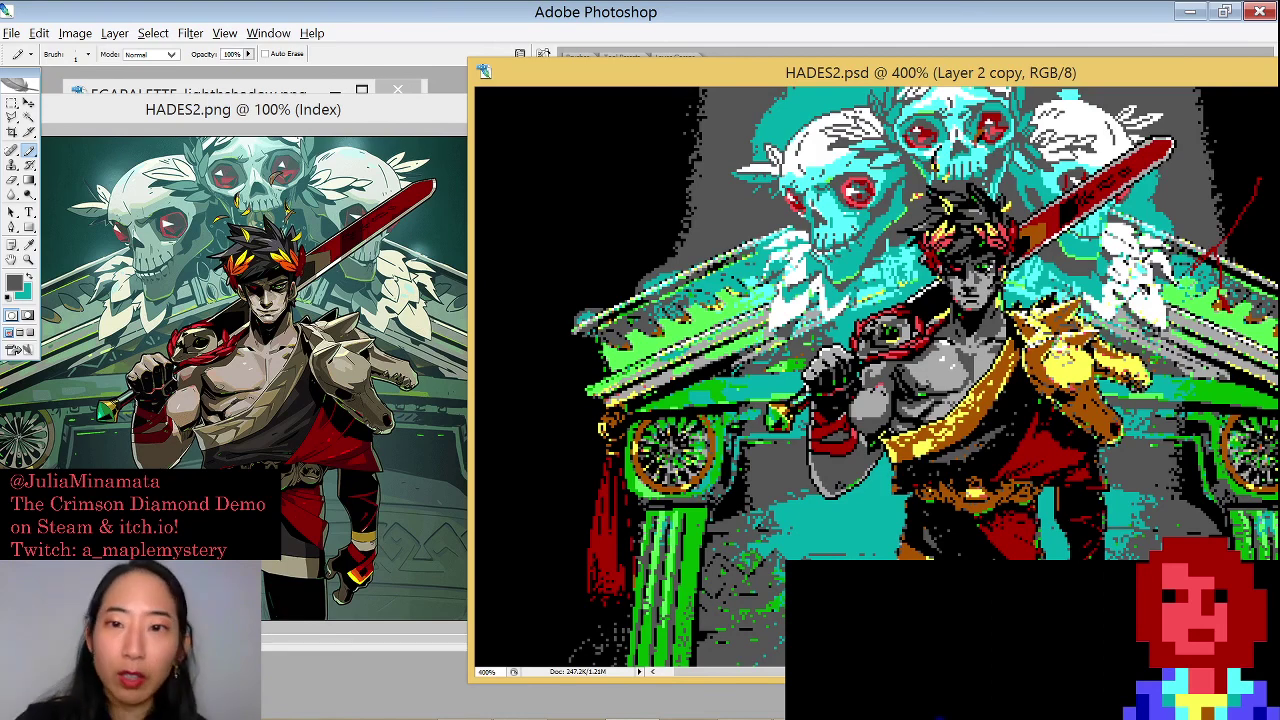
Thicken the white cheek highlight under the left skull's large eye and trim its edge with light cyan
scroll(820, 169, "up", 6)
left_click(835, 98, "alt")
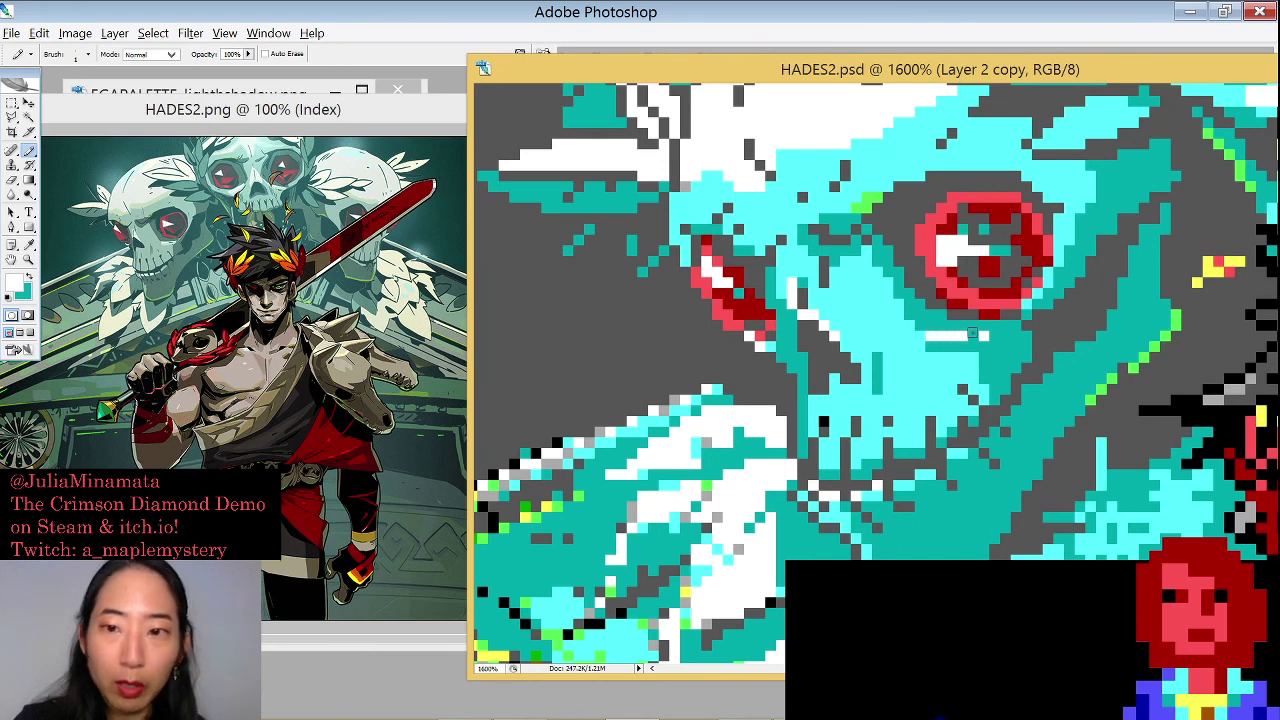
left_click_drag(976, 336, 946, 344)
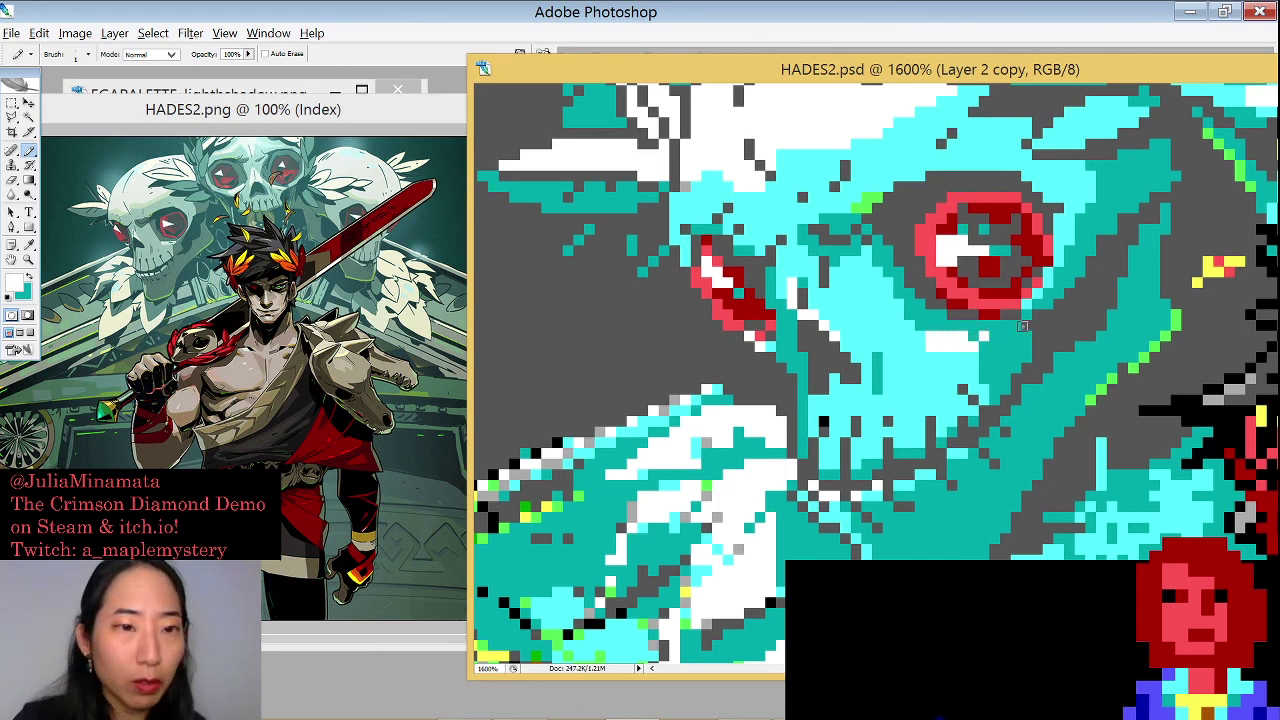
left_click(965, 364, "alt")
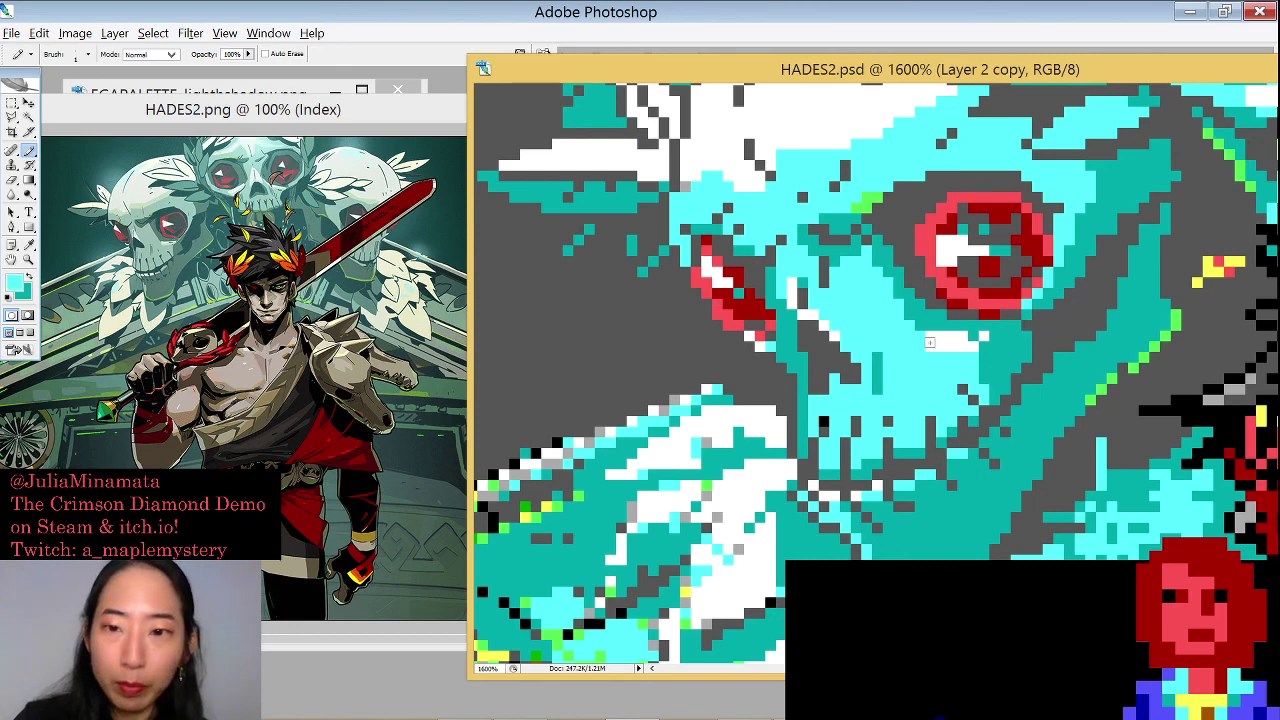
Show the whole HADES2.psd artwork at 300% and arrange its window beside the HADES2.png reference
key("ctrl+minus")
key("ctrl+minus")
key("ctrl+minus")
key("ctrl+minus")
key("ctrl+minus")
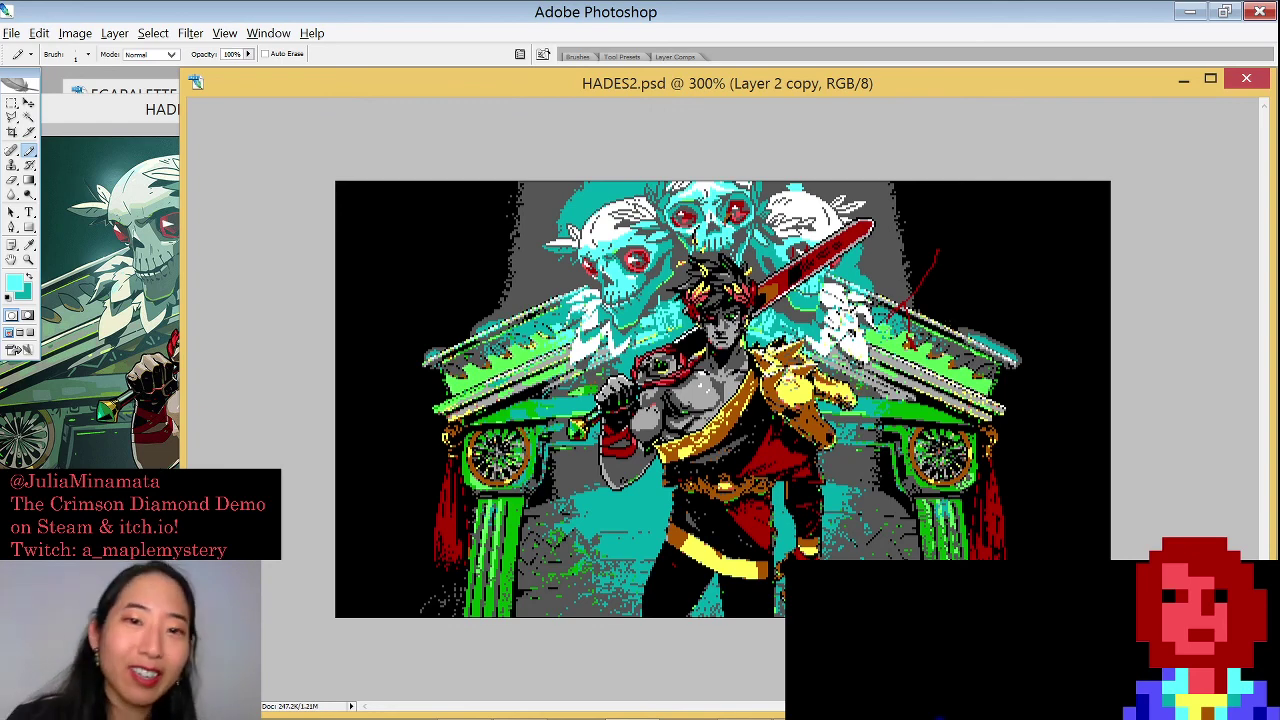
left_click_drag(463, 90, 658, 109)
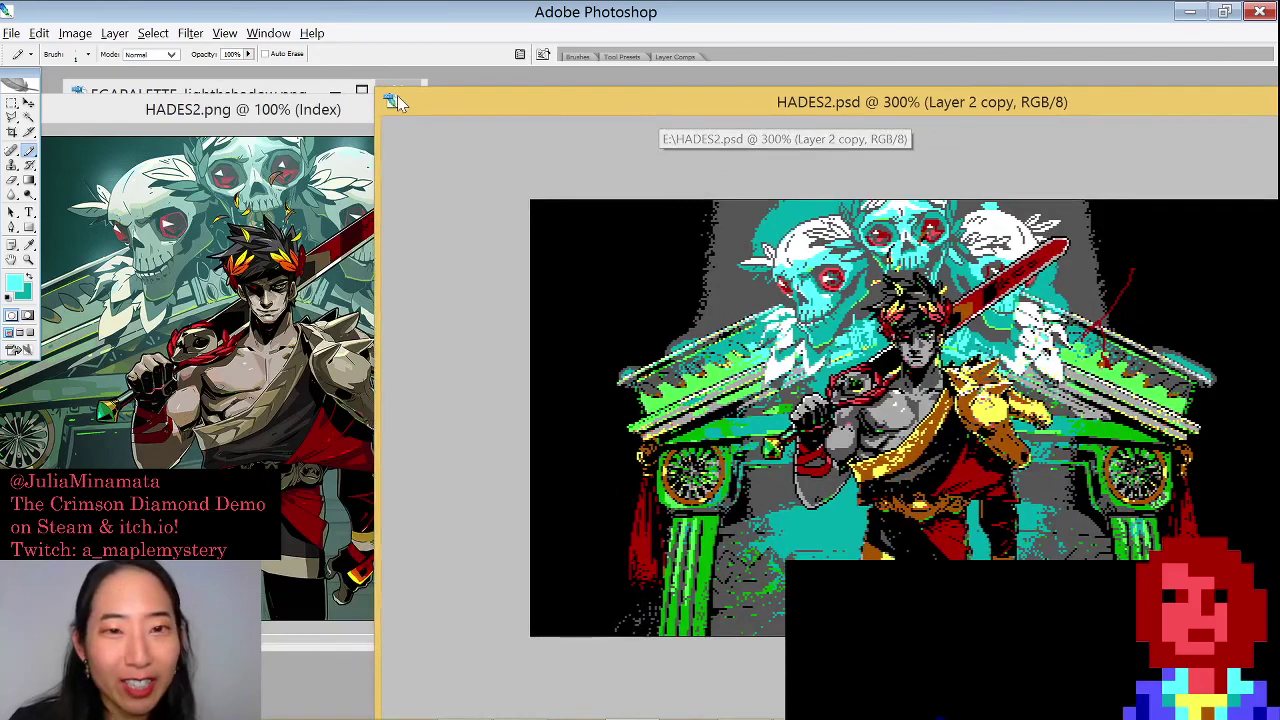
left_click_drag(373, 92, 533, 152)
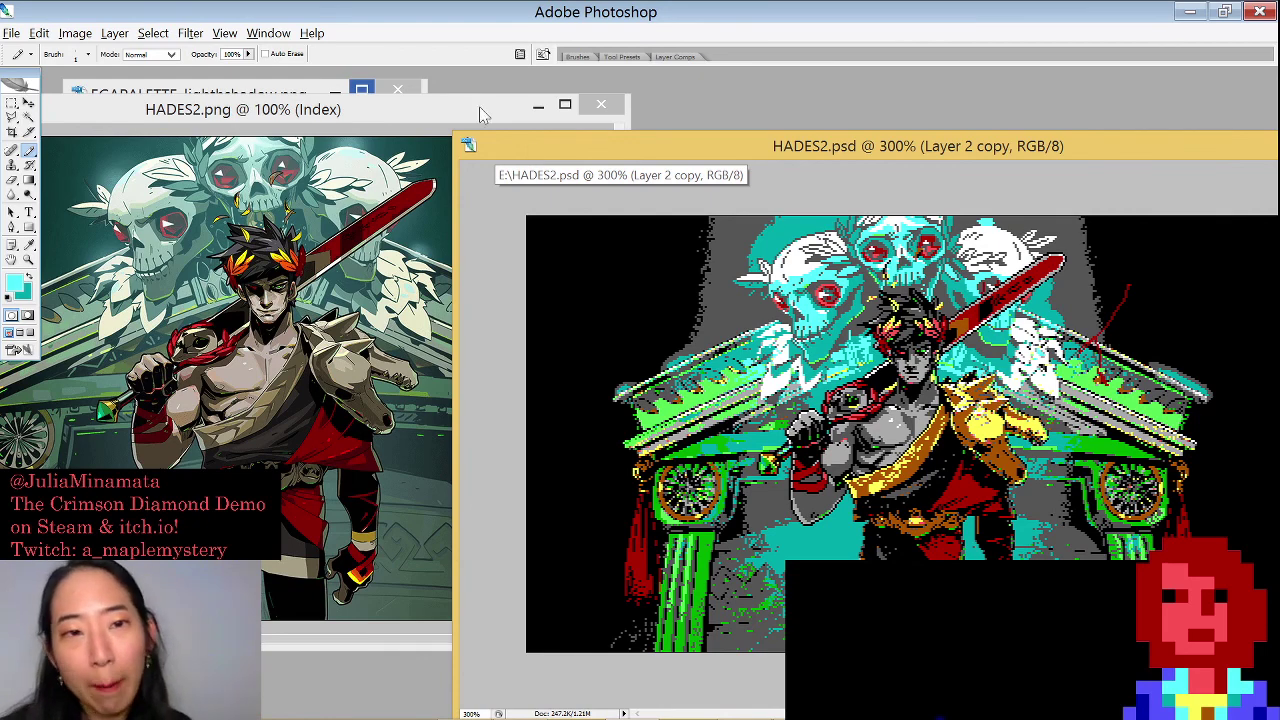
left_click_drag(469, 109, 452, 97)
left_click_drag(673, 143, 676, 114)
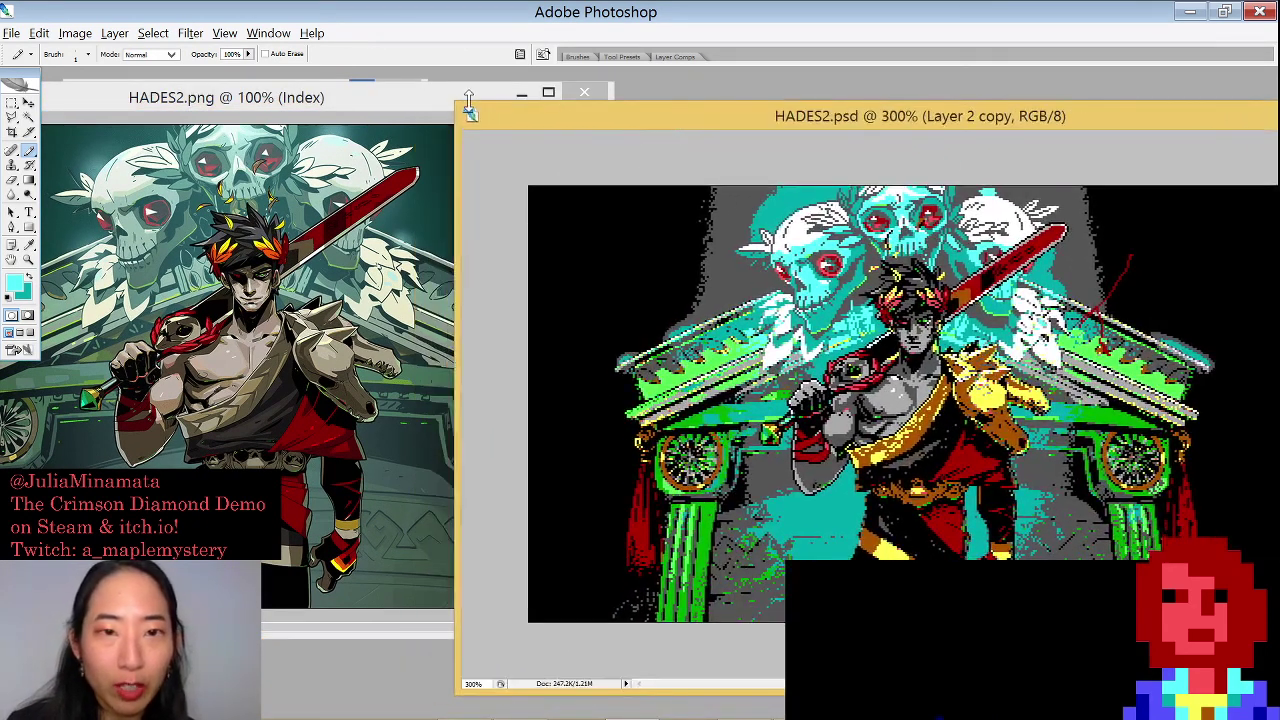
left_click_drag(470, 114, 523, 133)
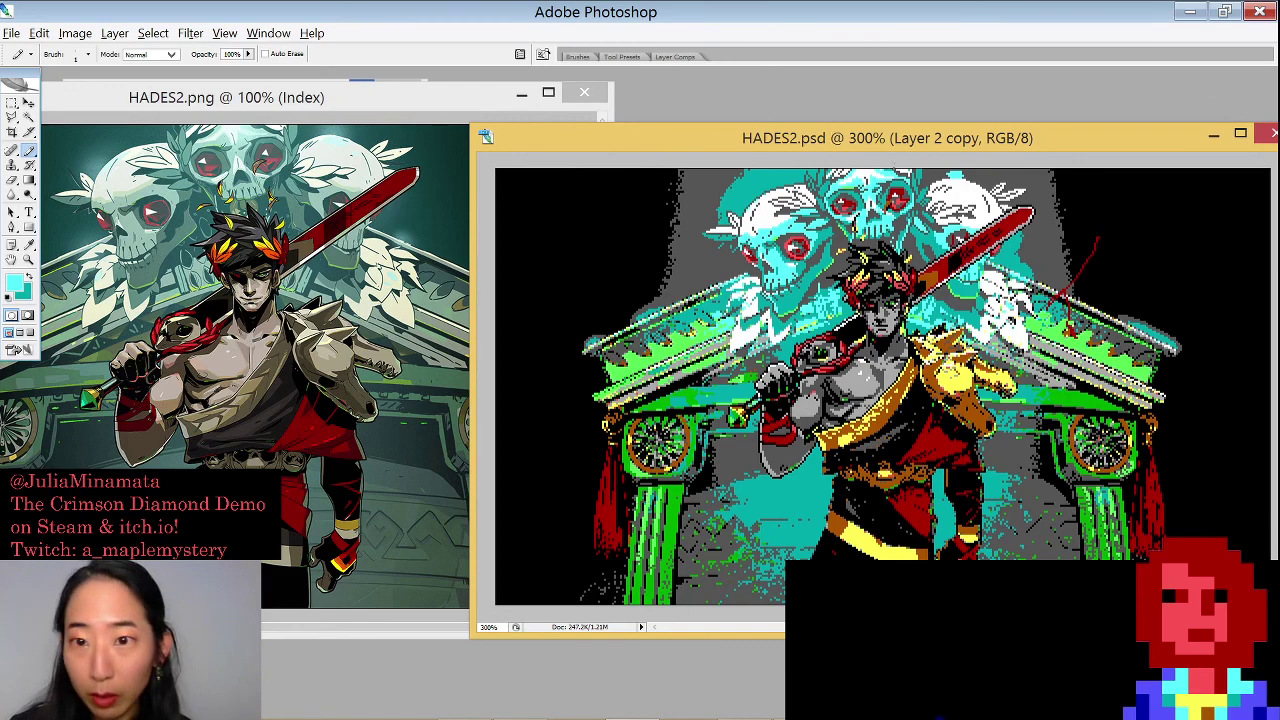
left_click_drag(846, 182, 994, 338)
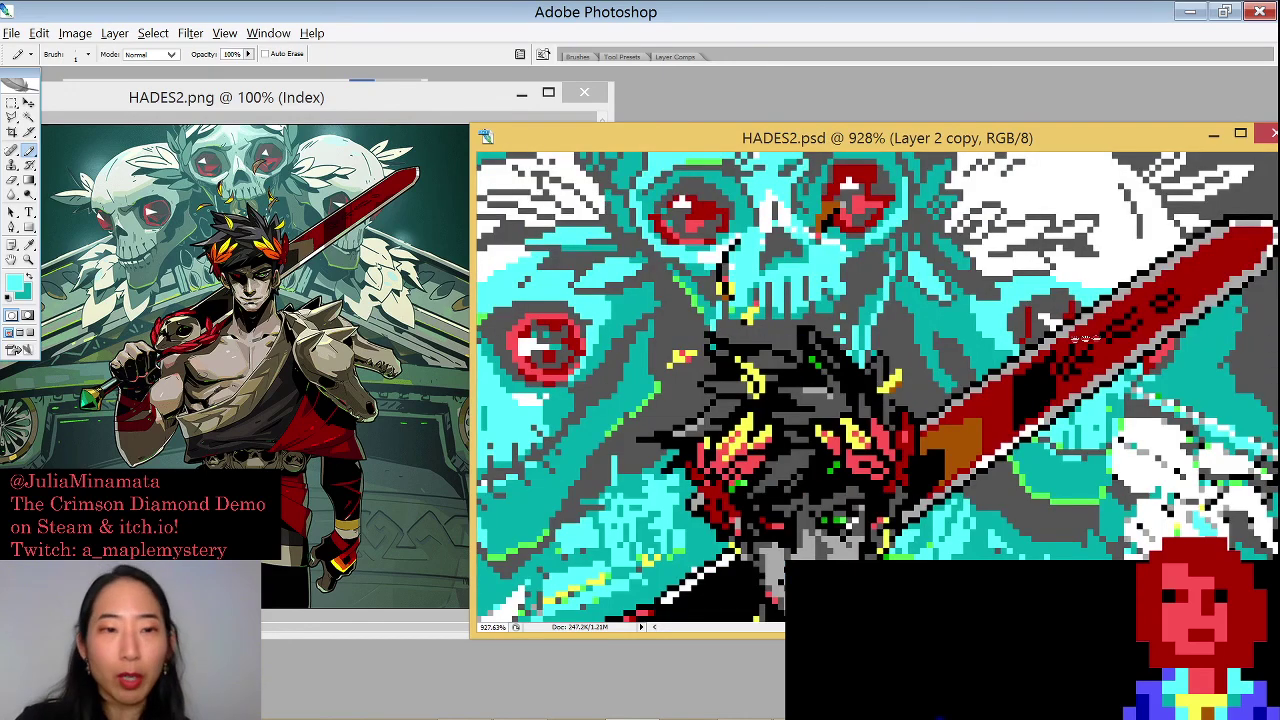
left_click_drag(1086, 339, 931, 313)
key("c")
left_click_drag(860, 356, 861, 360)
key("Escape")
key("b")
left_click(872, 351, "alt")
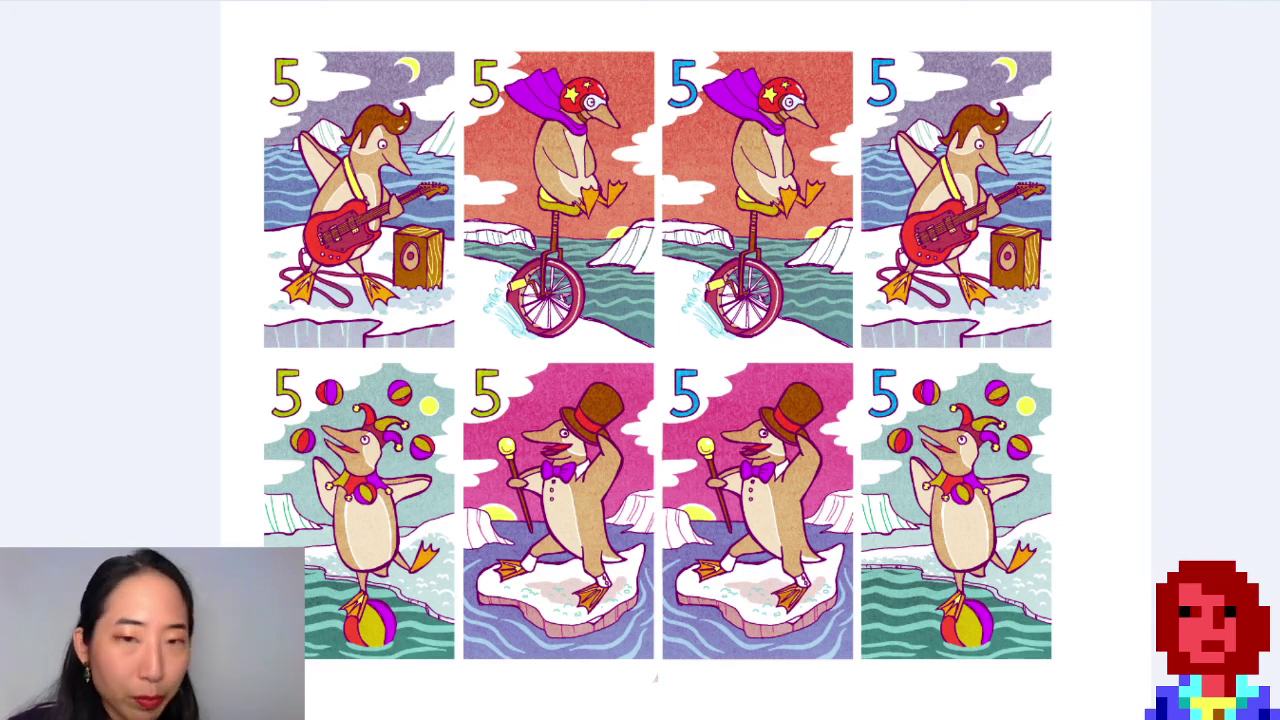
key("Right")
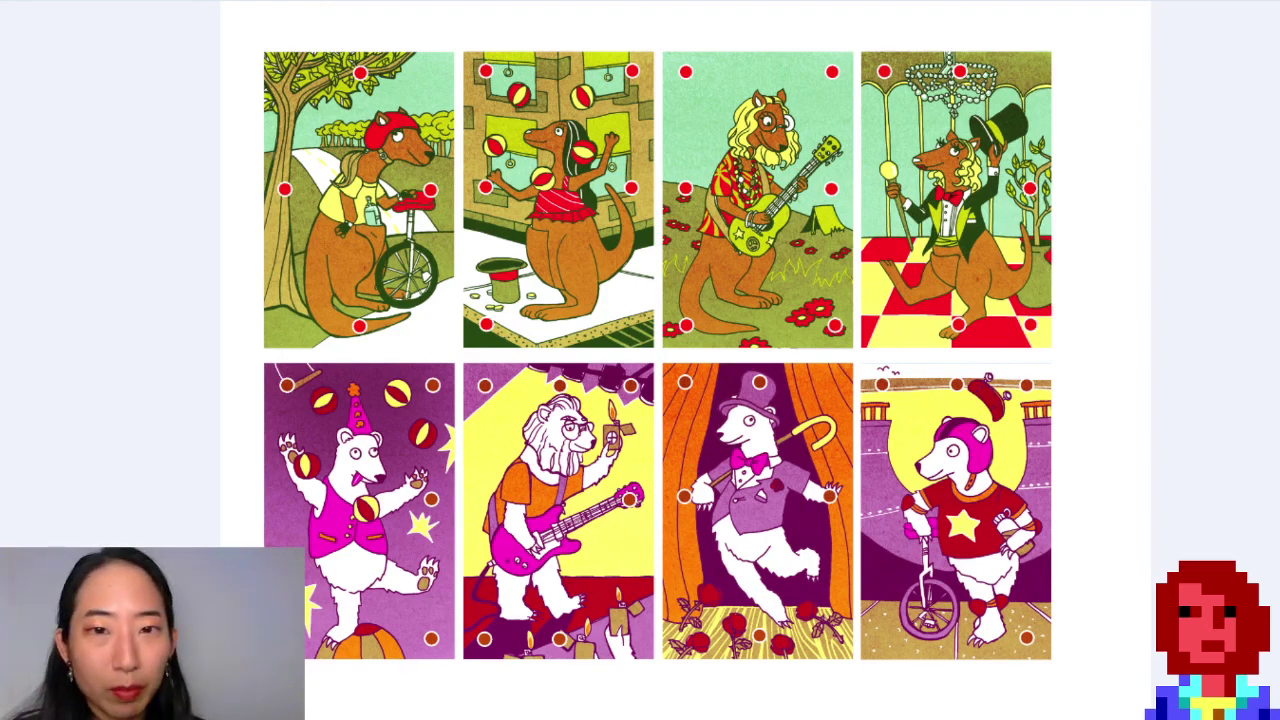
key("Right")
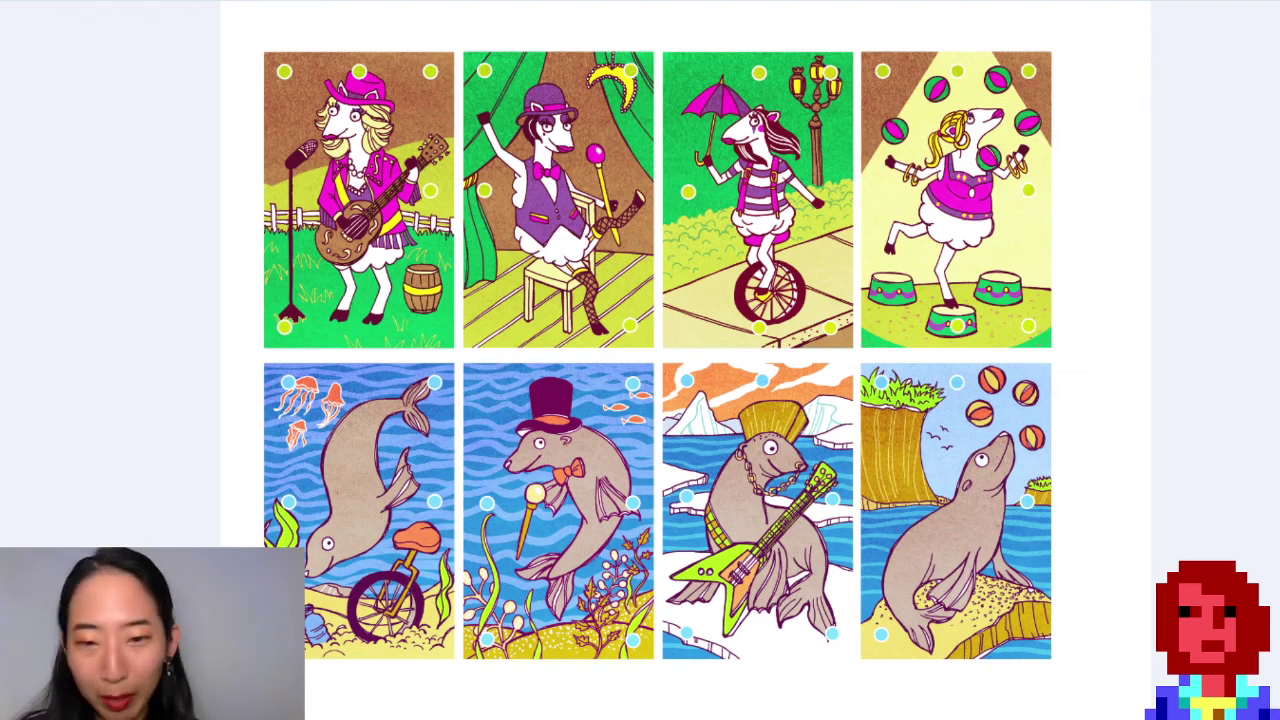
key("Left")
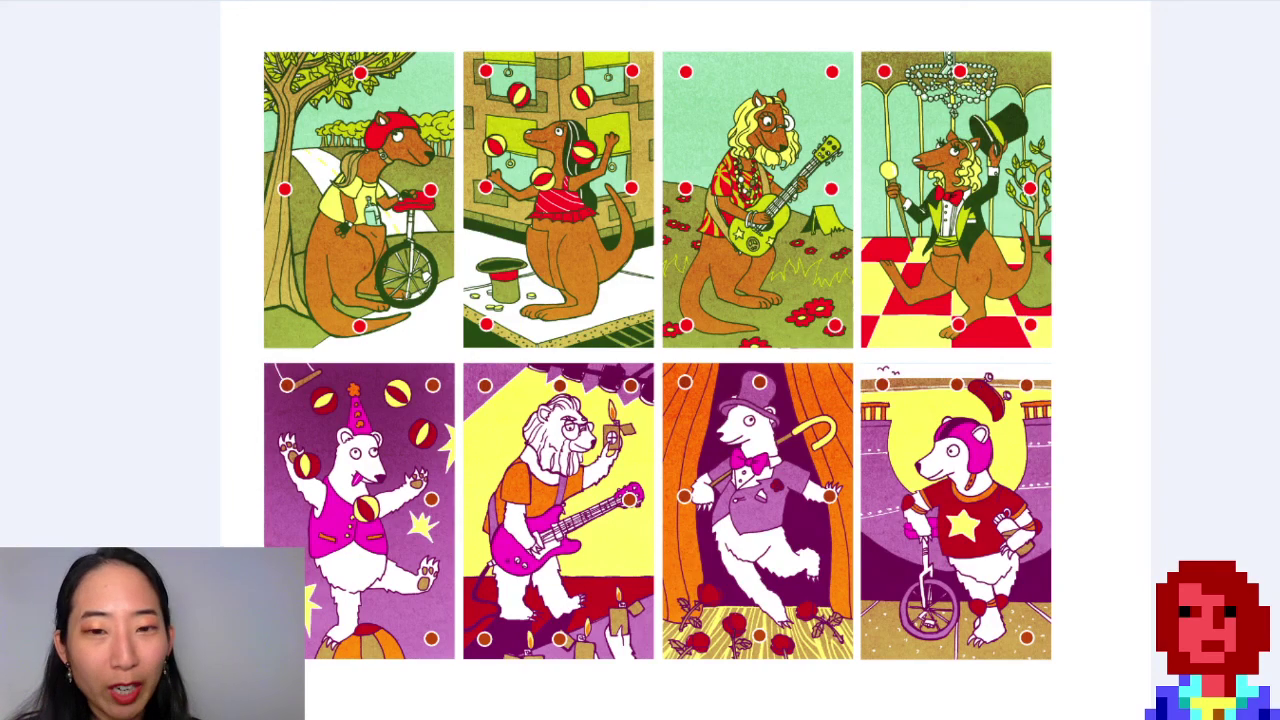
key("Right")
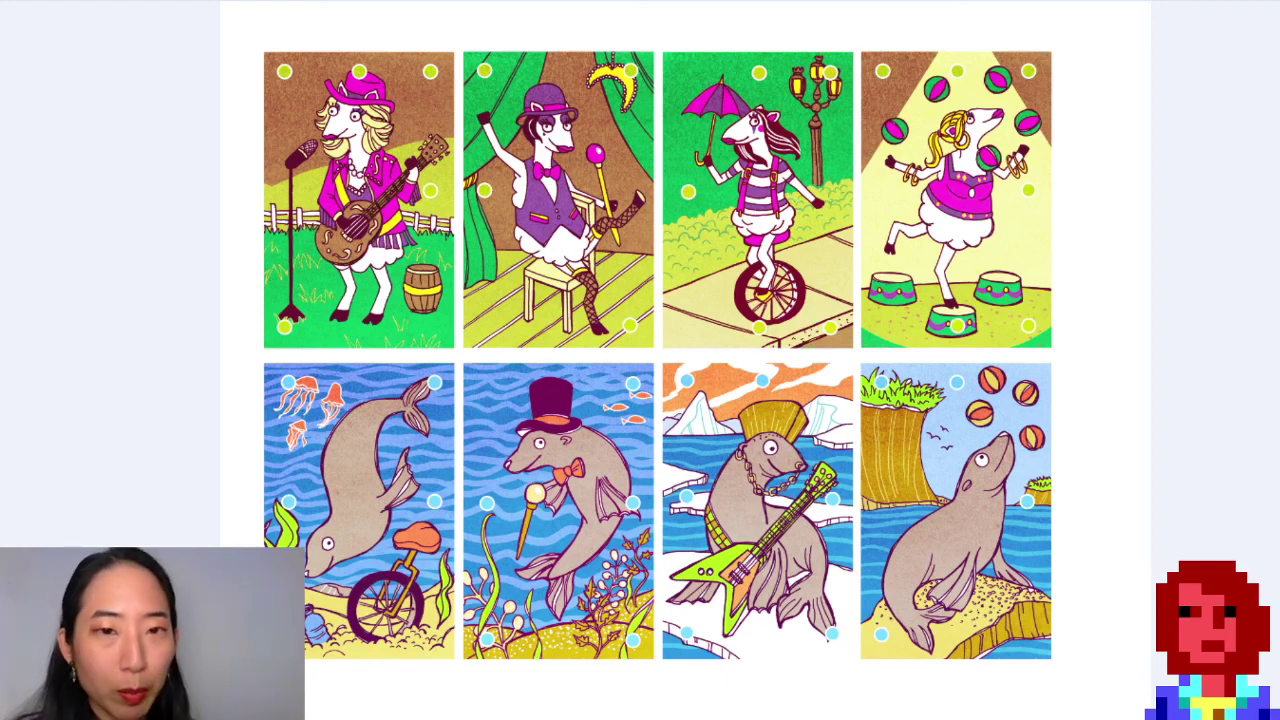
key("Right")
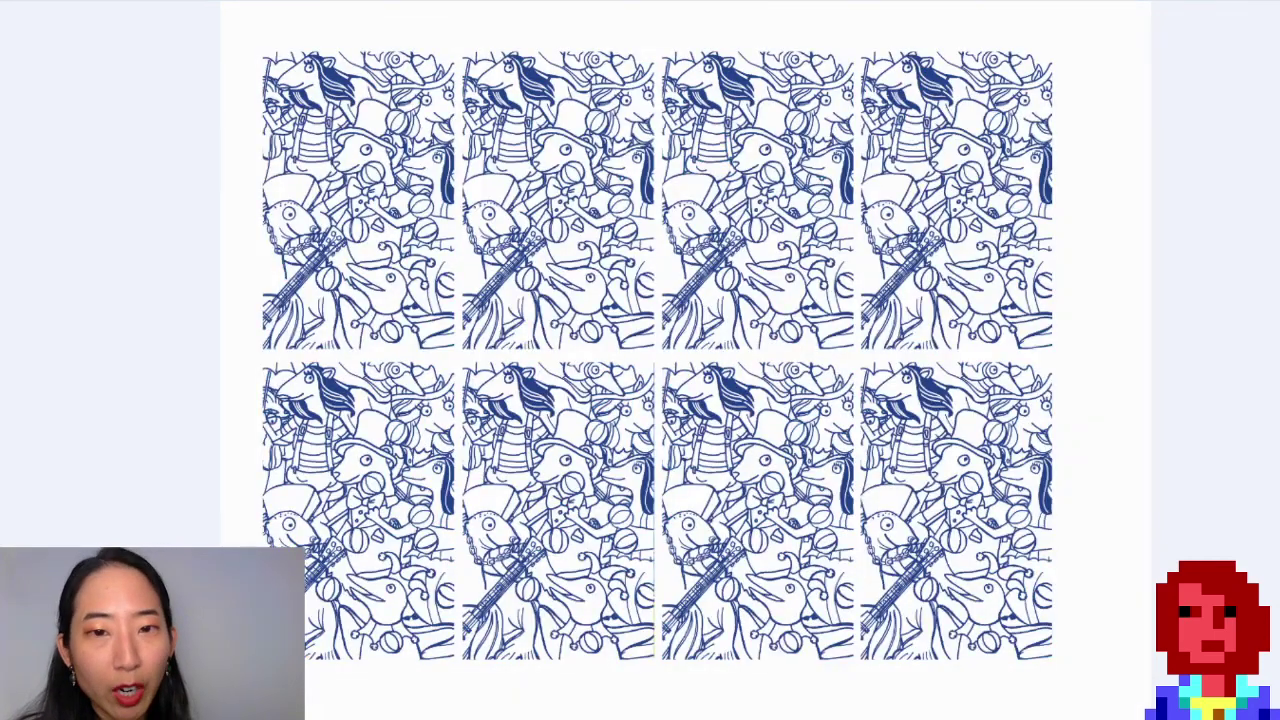
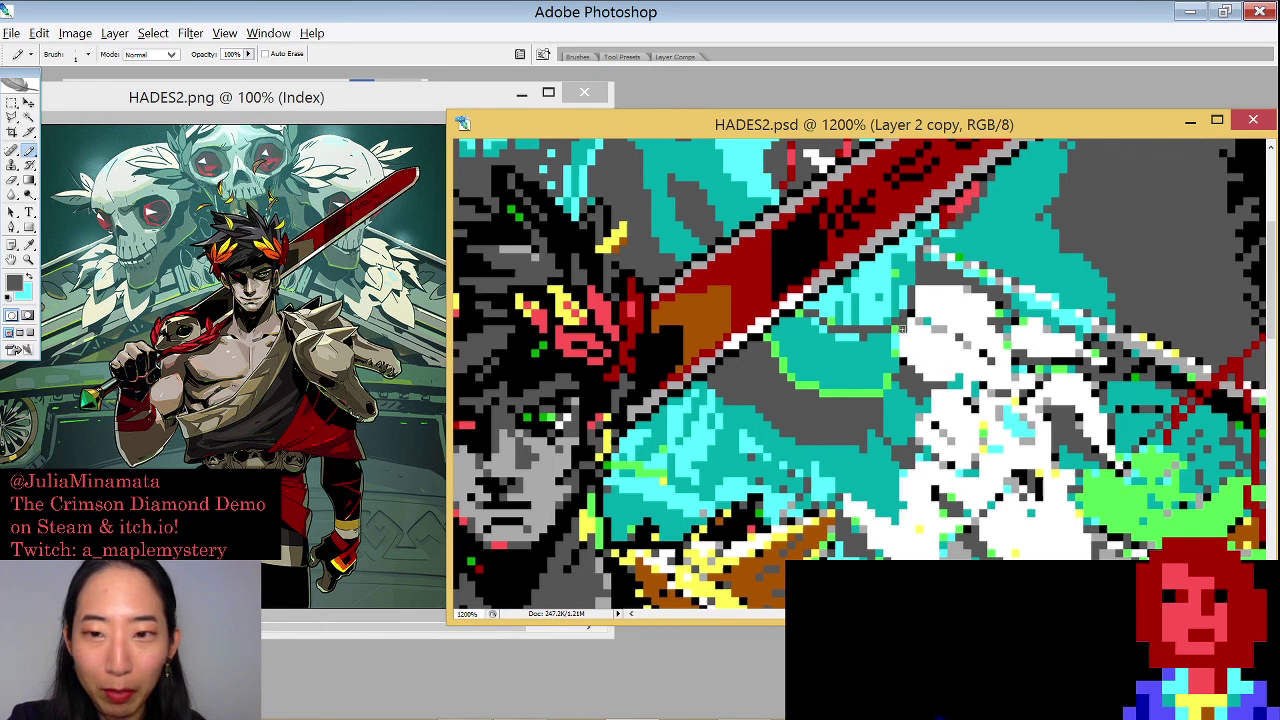
Draw the teeth of the skull below the sword as vertical teal and dark grey lines
left_click(928, 293, "alt")
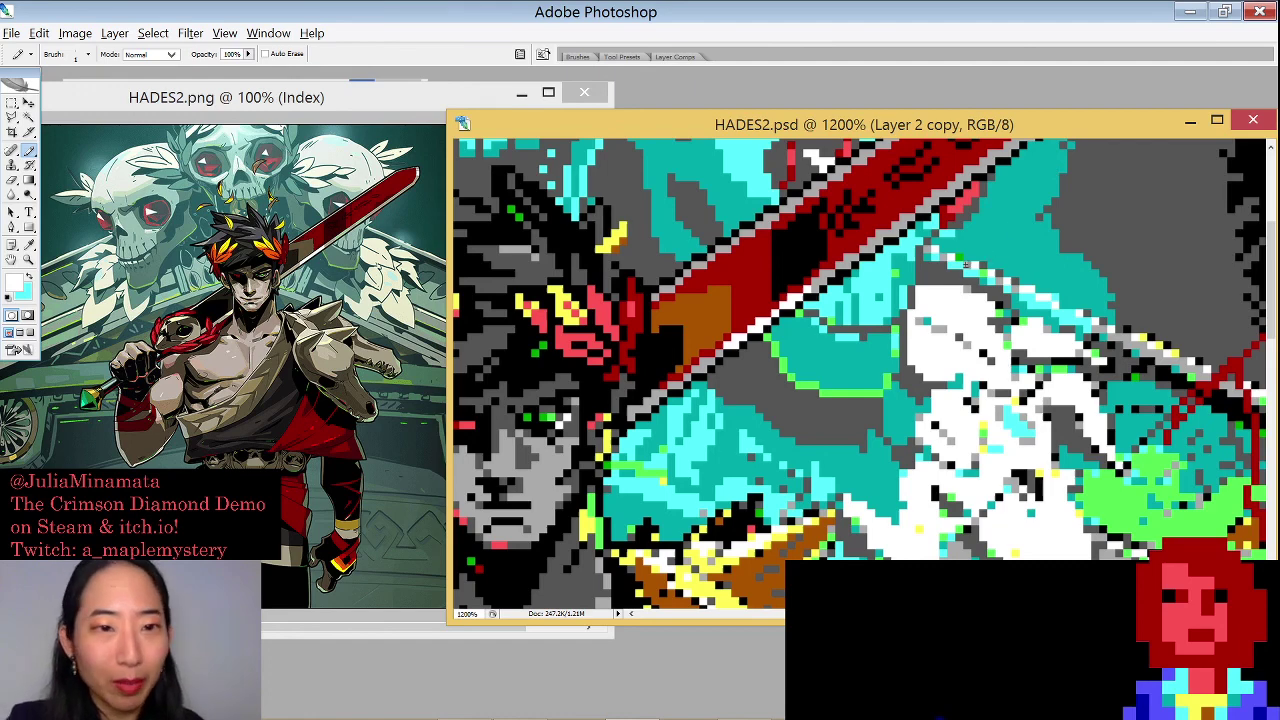
left_click_drag(960, 290, 975, 333)
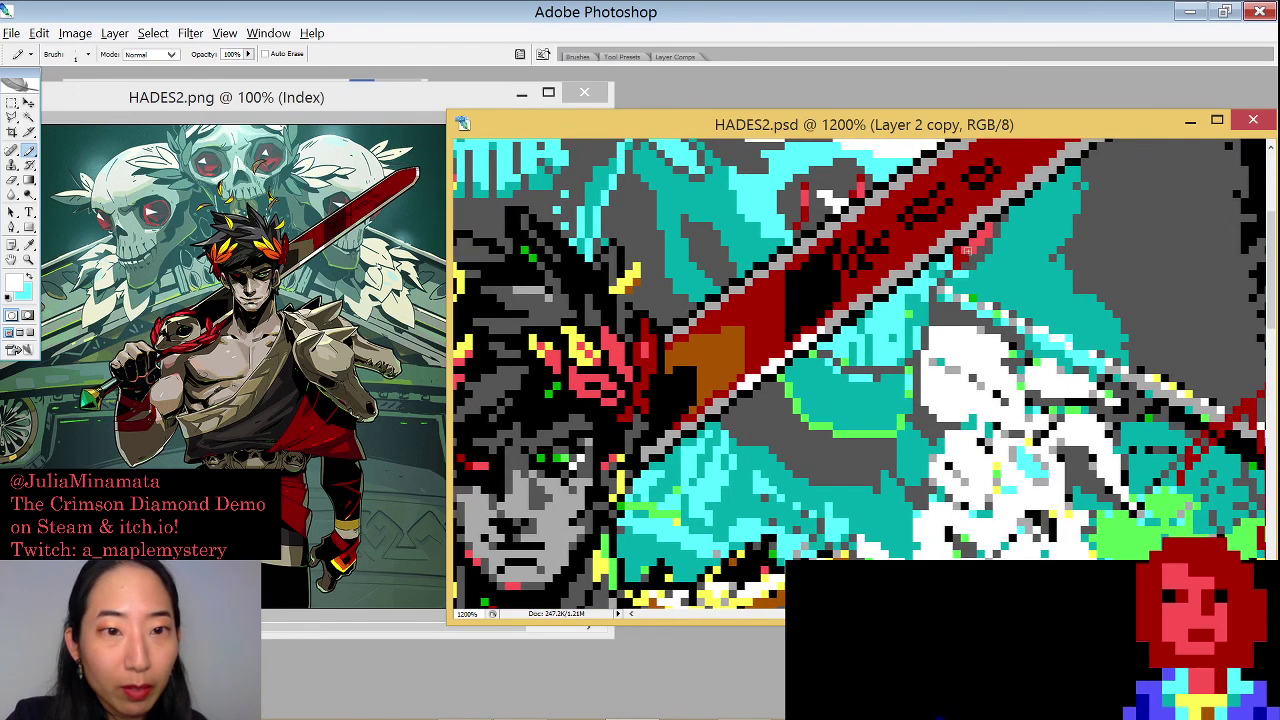
left_click(872, 400, "alt")
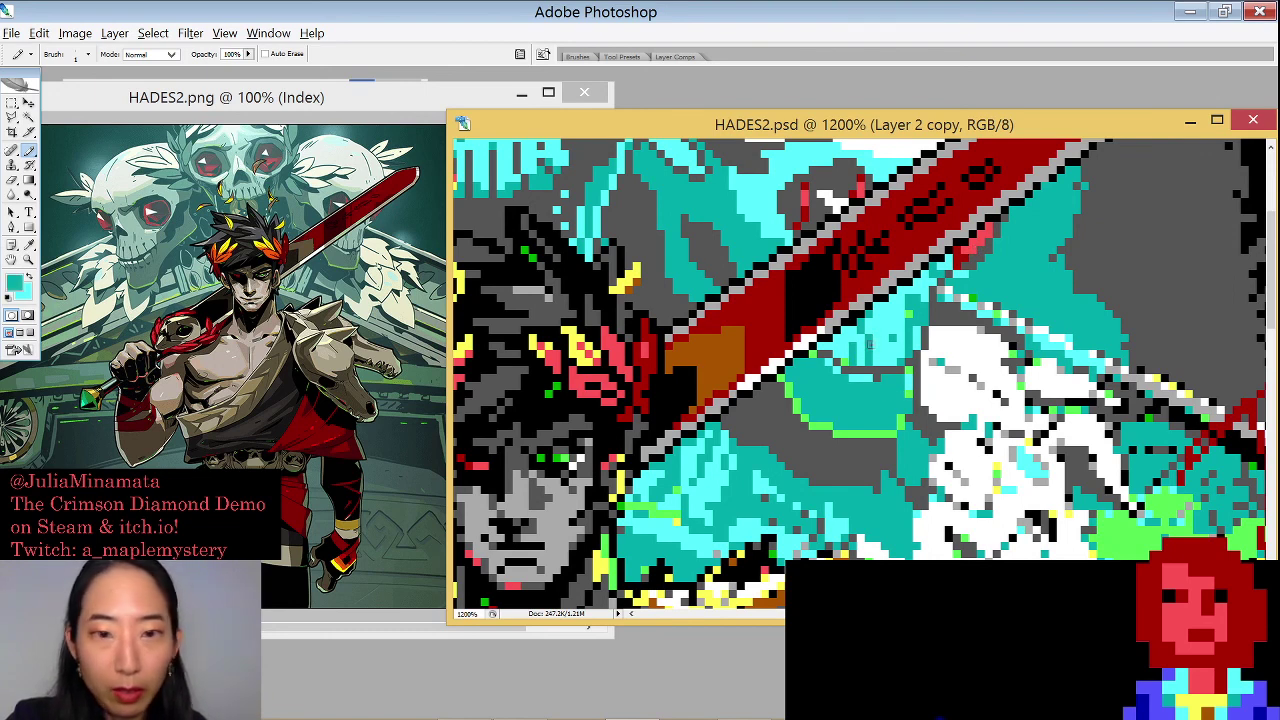
left_click(945, 307, "alt")
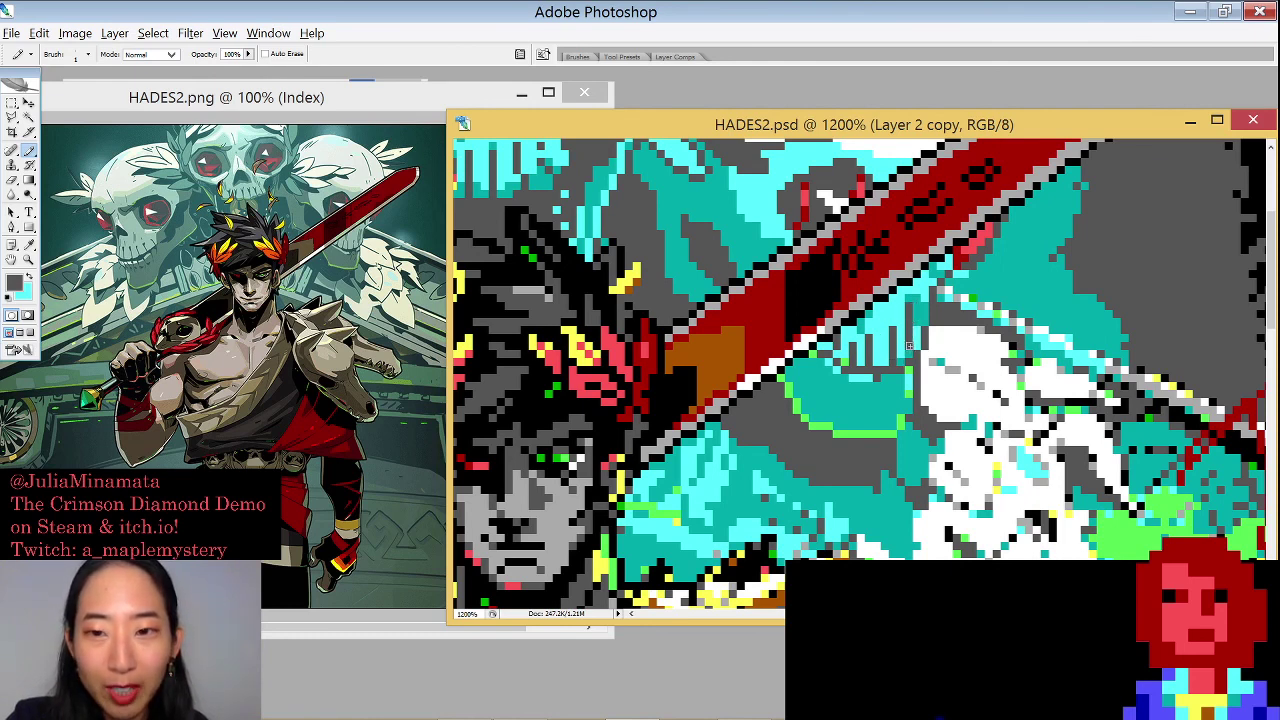
Shorten the tops of the tooth lines with light cyan and touch up the jaw edge in teal and light cyan
key("x")
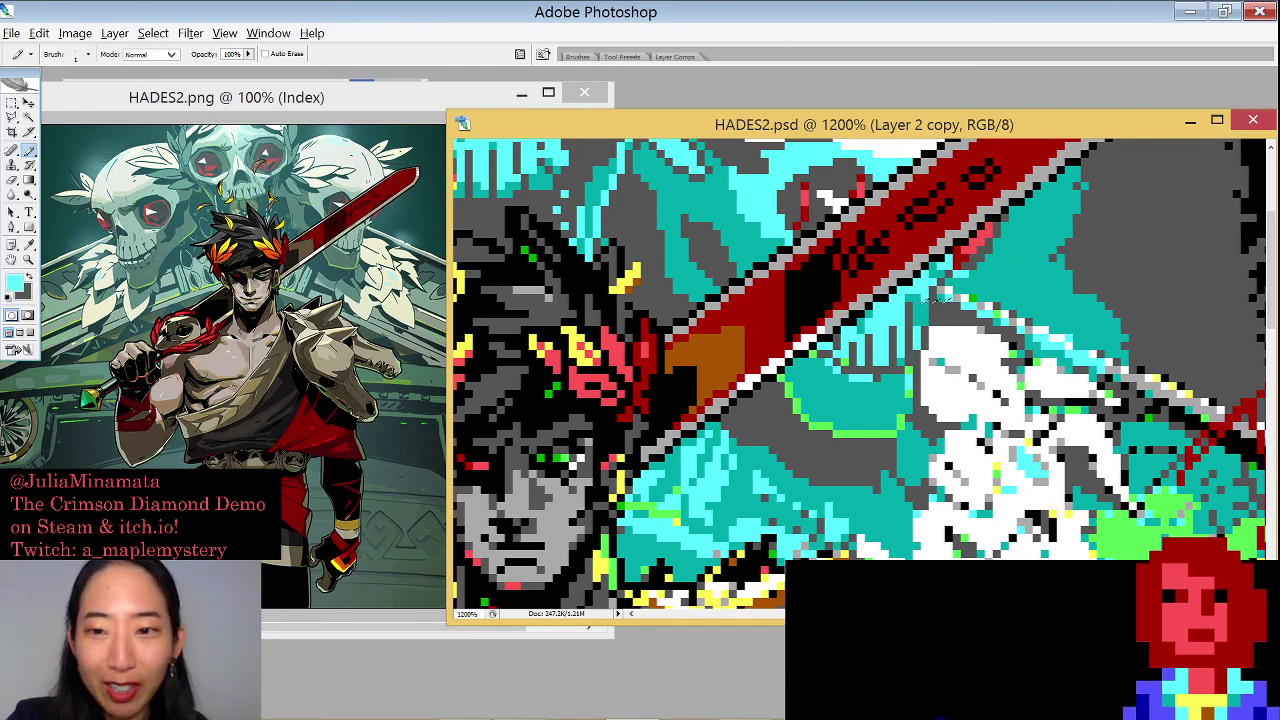
left_click(912, 306, "alt")
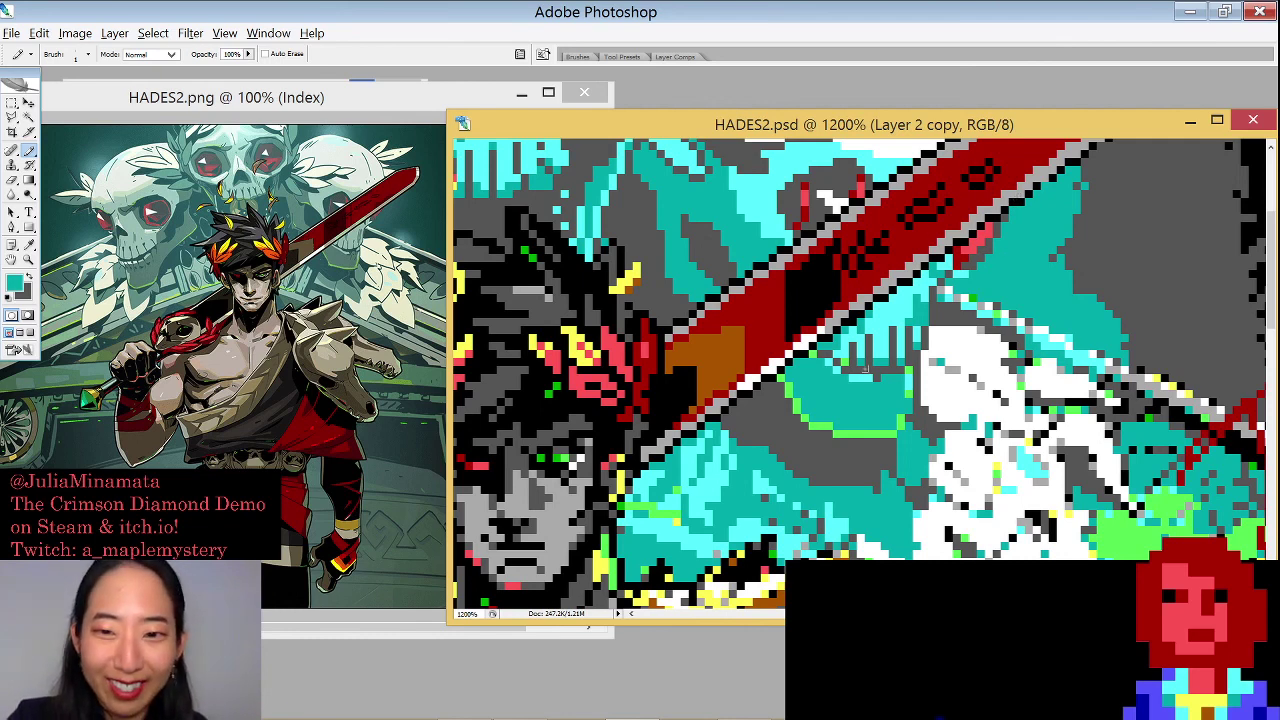
left_click(865, 370, "alt")
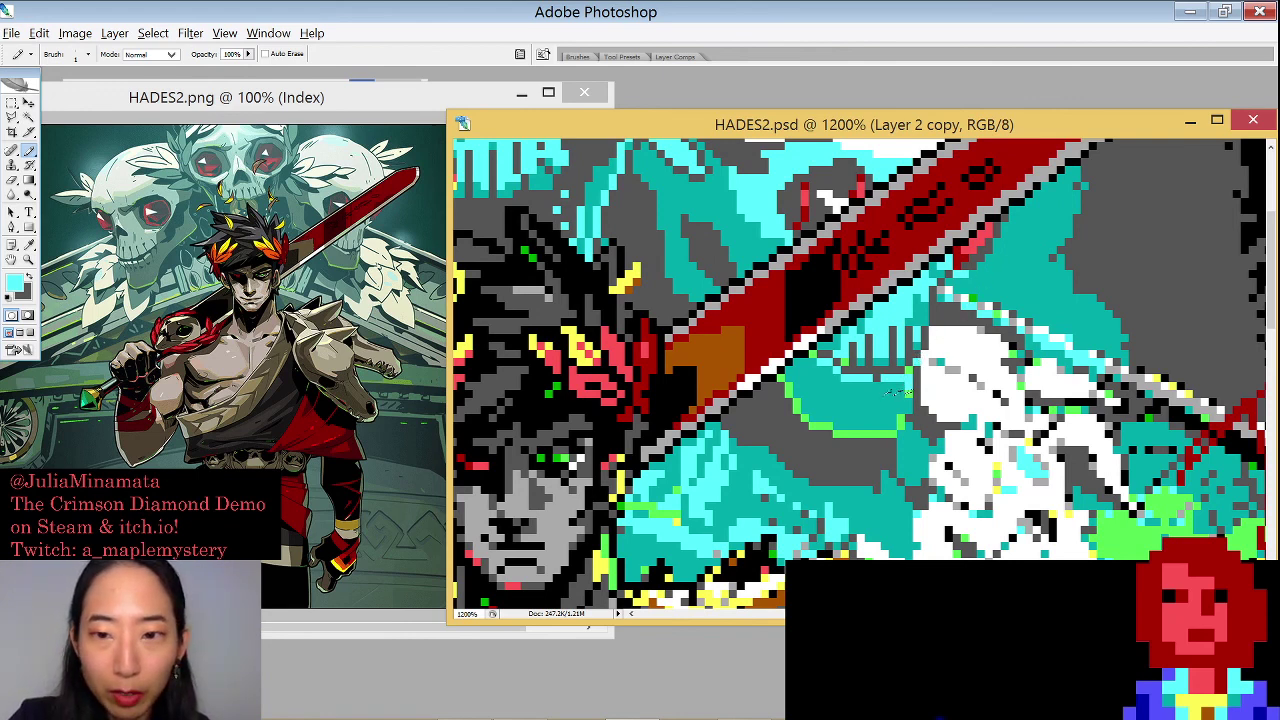
Extend the light green jaw curve upward beside the white leaves and clean up its edge in dark grey and teal
left_click(874, 433, "alt")
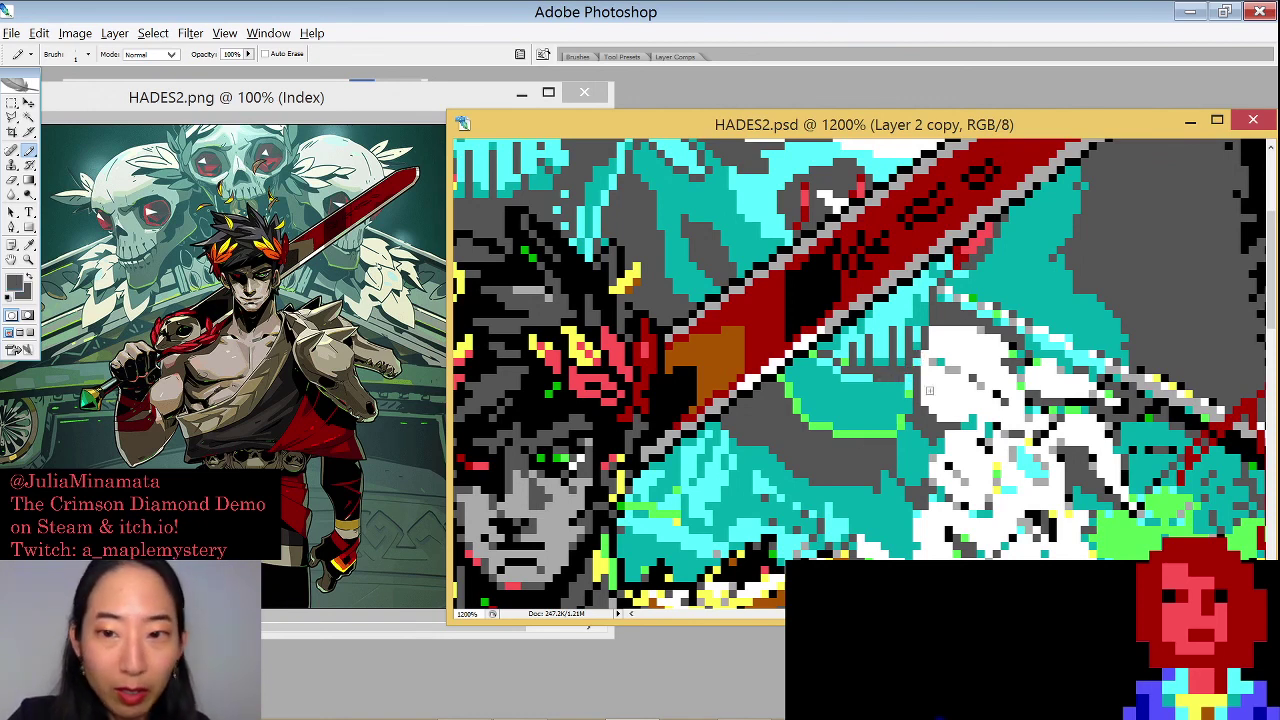
left_click(908, 419, "alt")
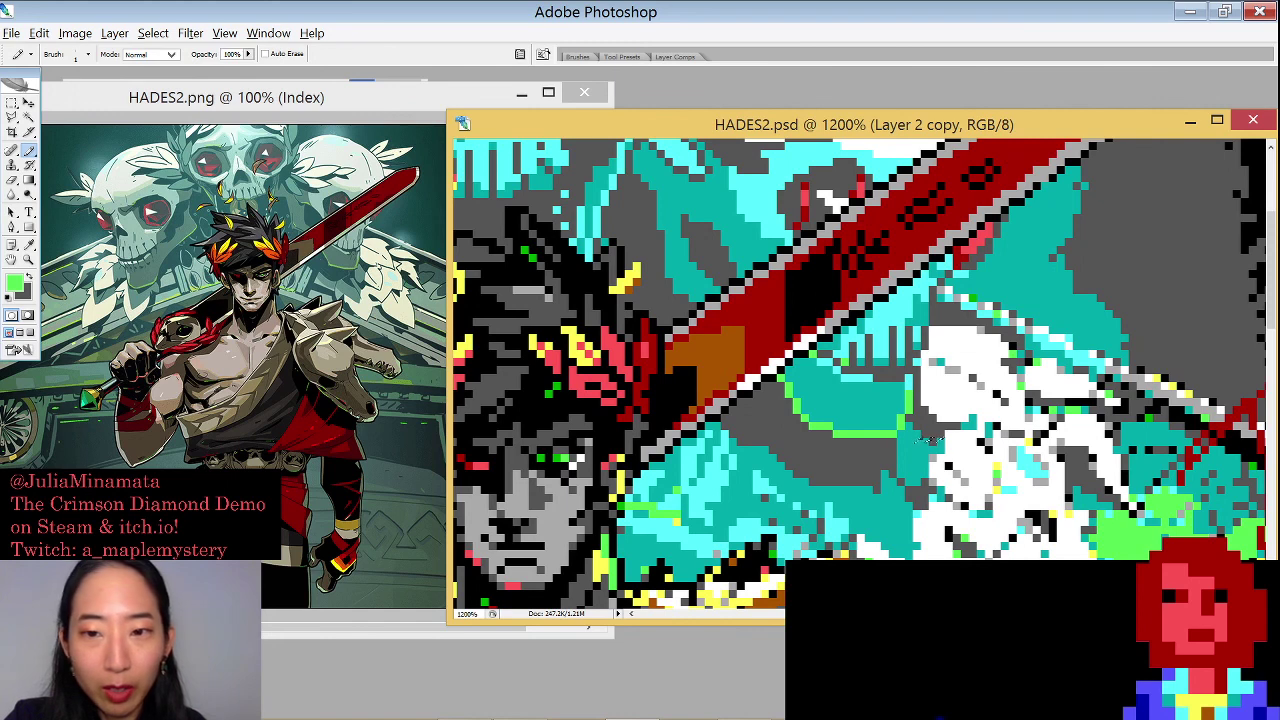
left_click(926, 440, "alt")
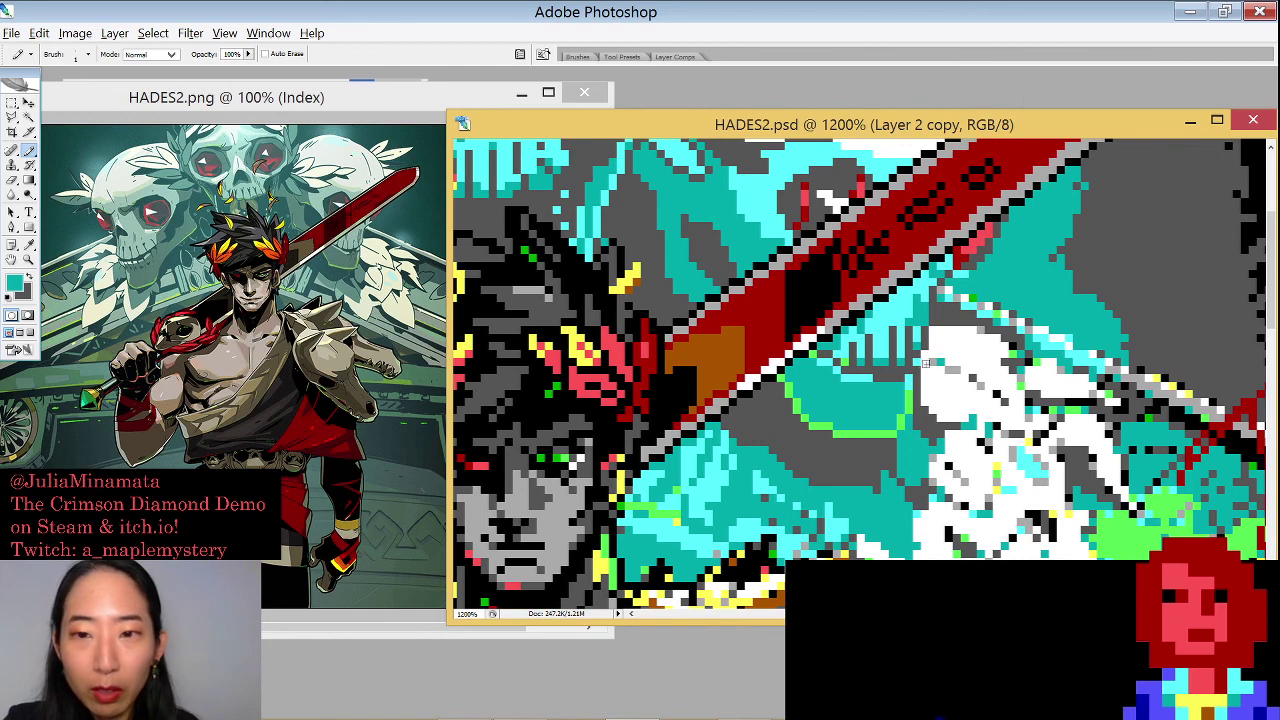
Clean up the gap between the skull's teeth and the white leaves in dark grey, and the area below the red eye in teal
left_click(922, 368, "alt")
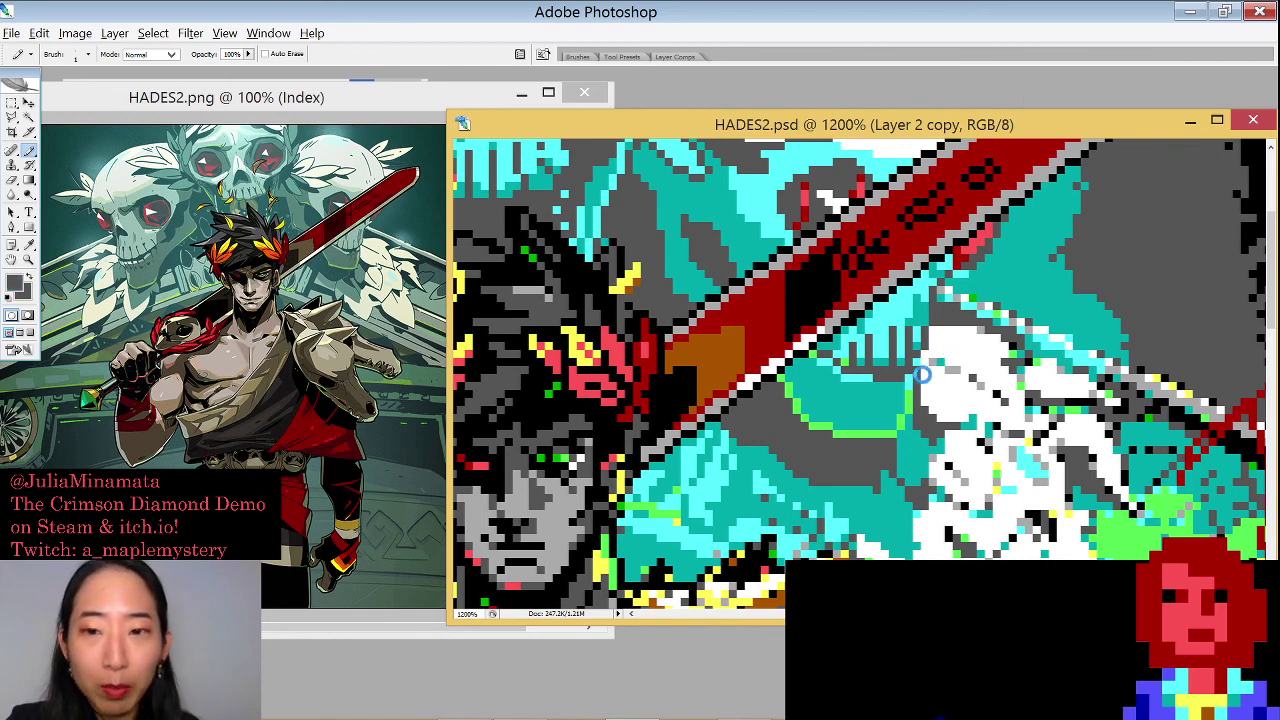
left_click(919, 367)
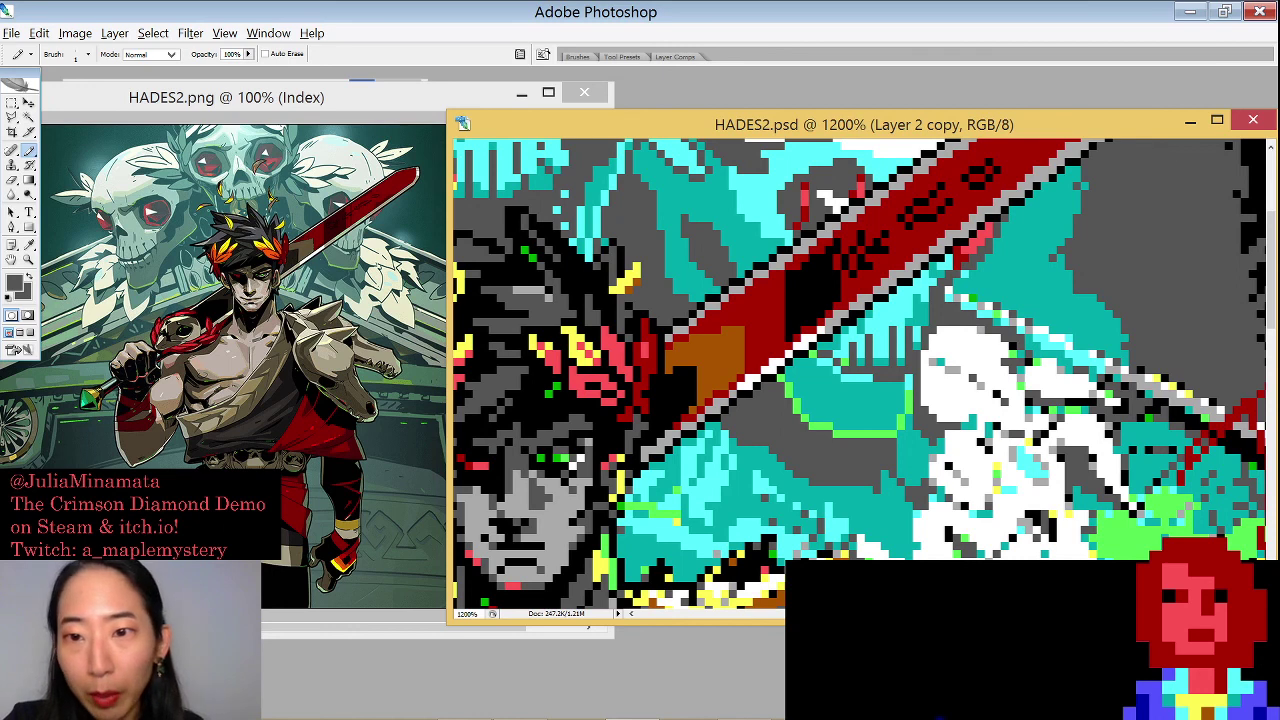
left_click(980, 284, "alt")
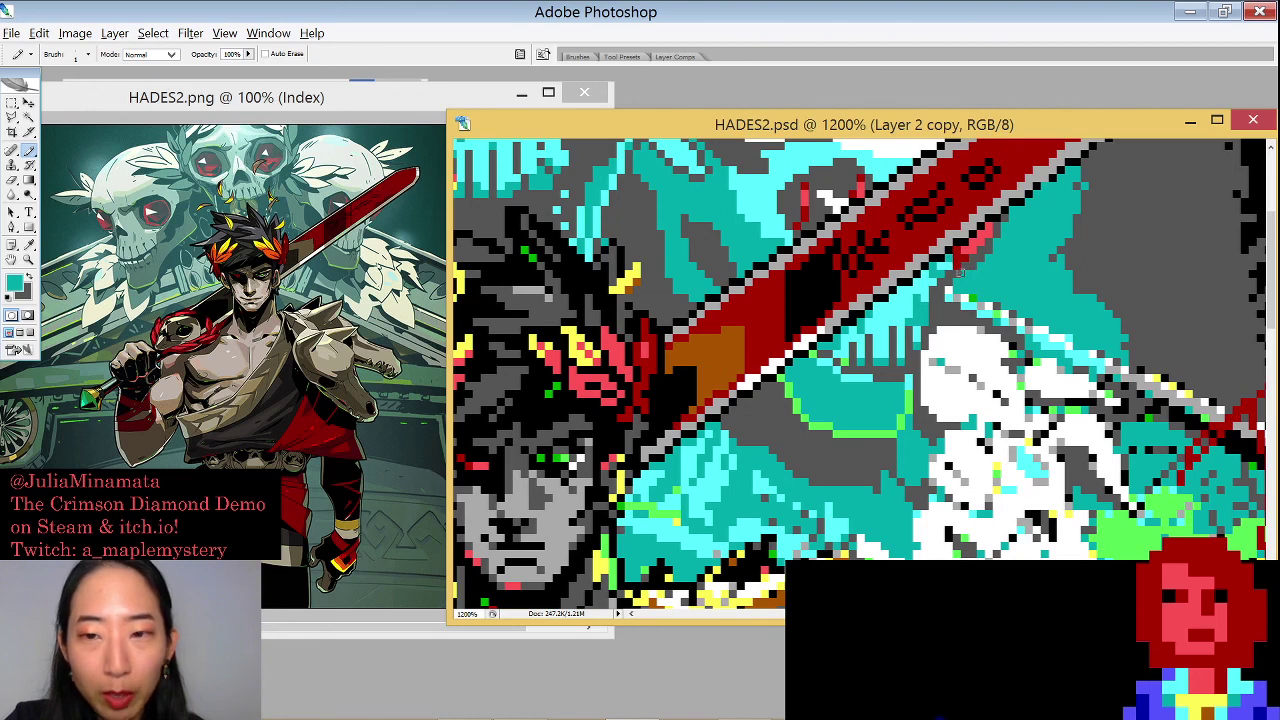
left_click(966, 257, "alt")
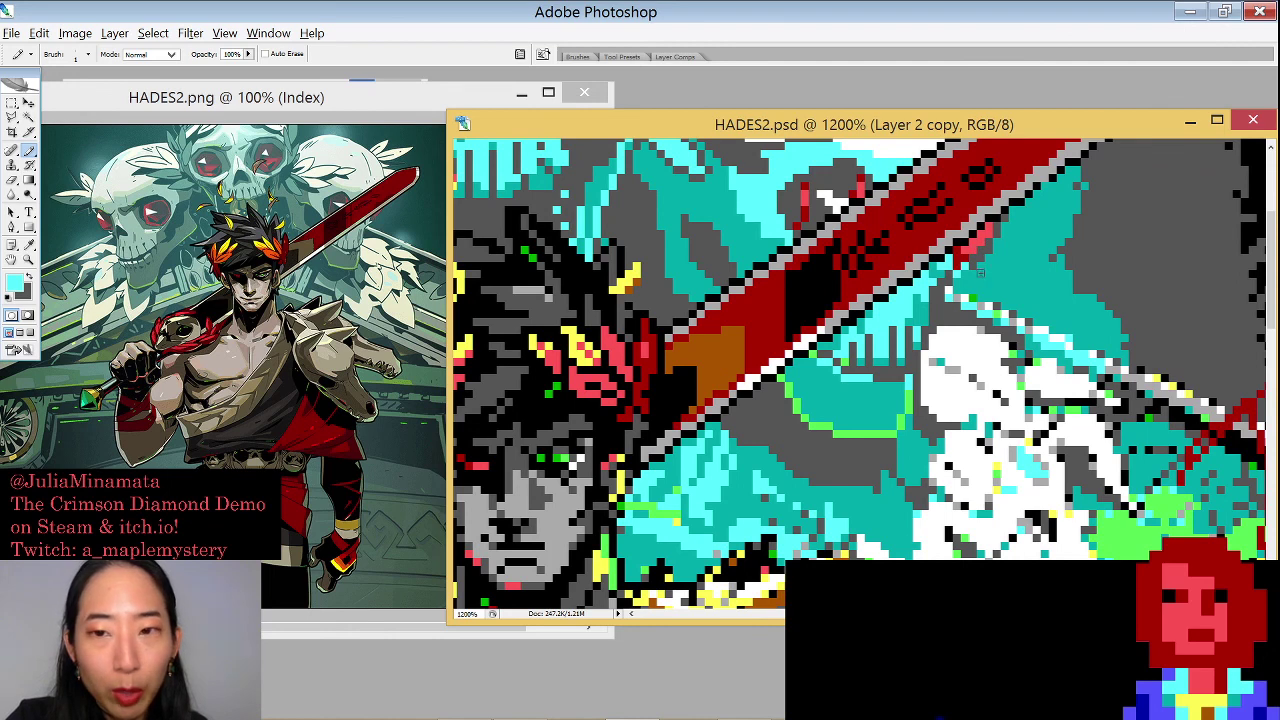
Redraw the upper end of the diagonal rail below the sword as a white line over light cyan, tidying its upper edge in teal
left_click(978, 347, "alt")
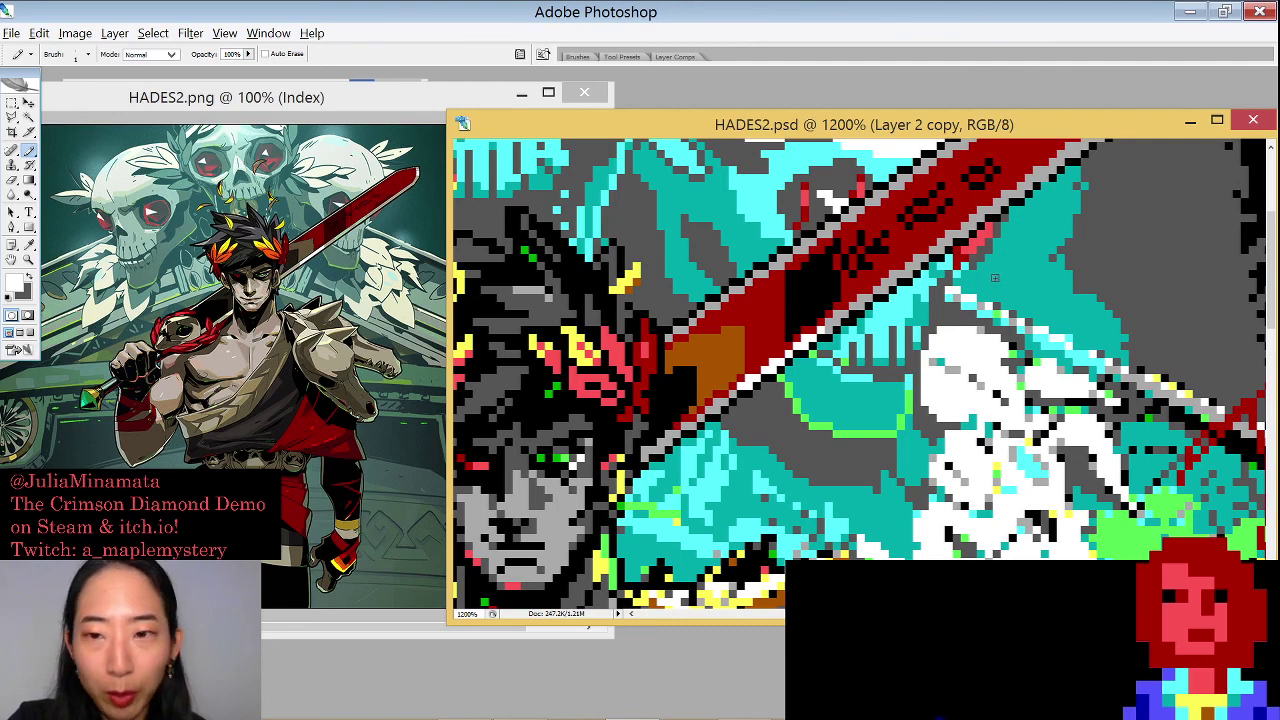
left_click(995, 281, "alt")
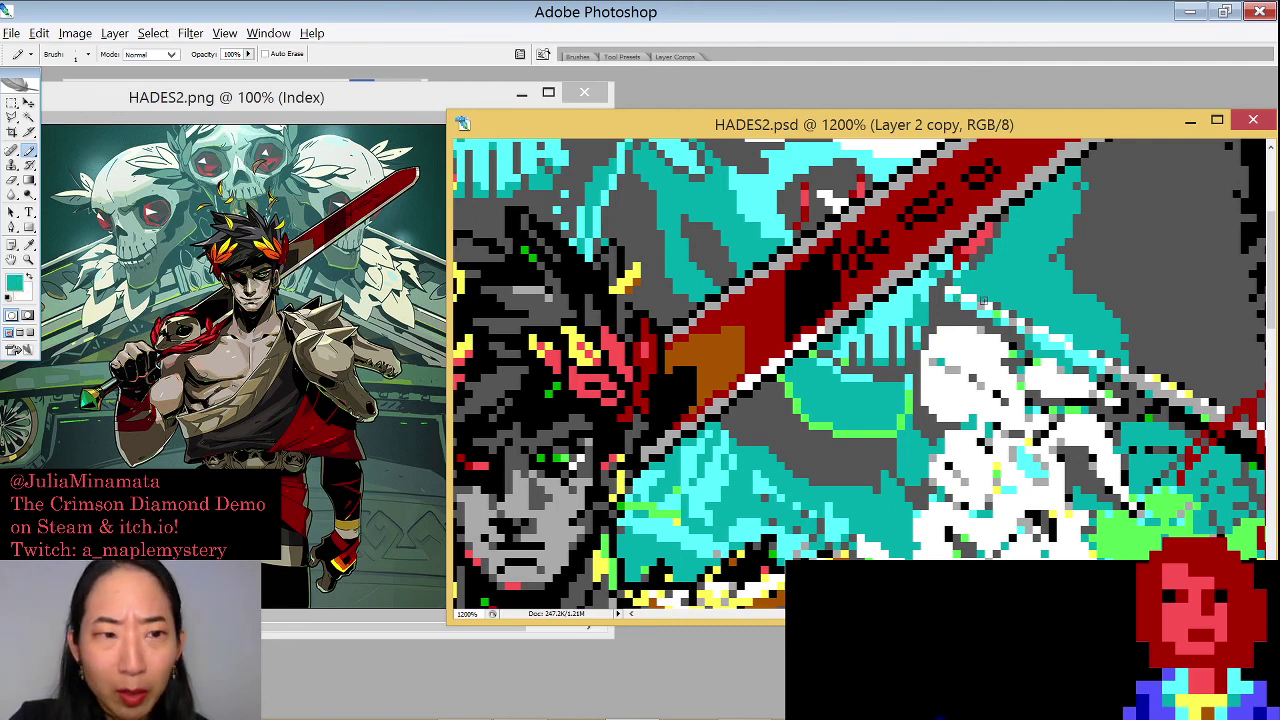
left_click(981, 301, "alt")
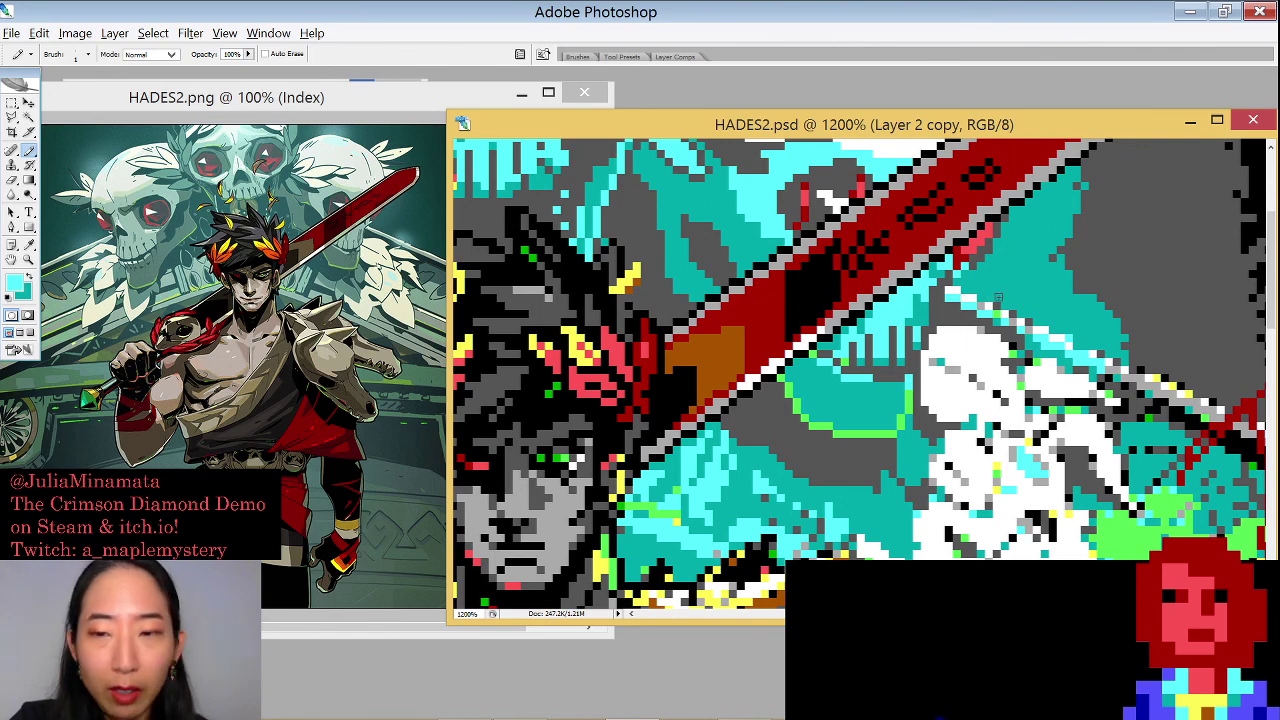
left_click(991, 345, "alt")
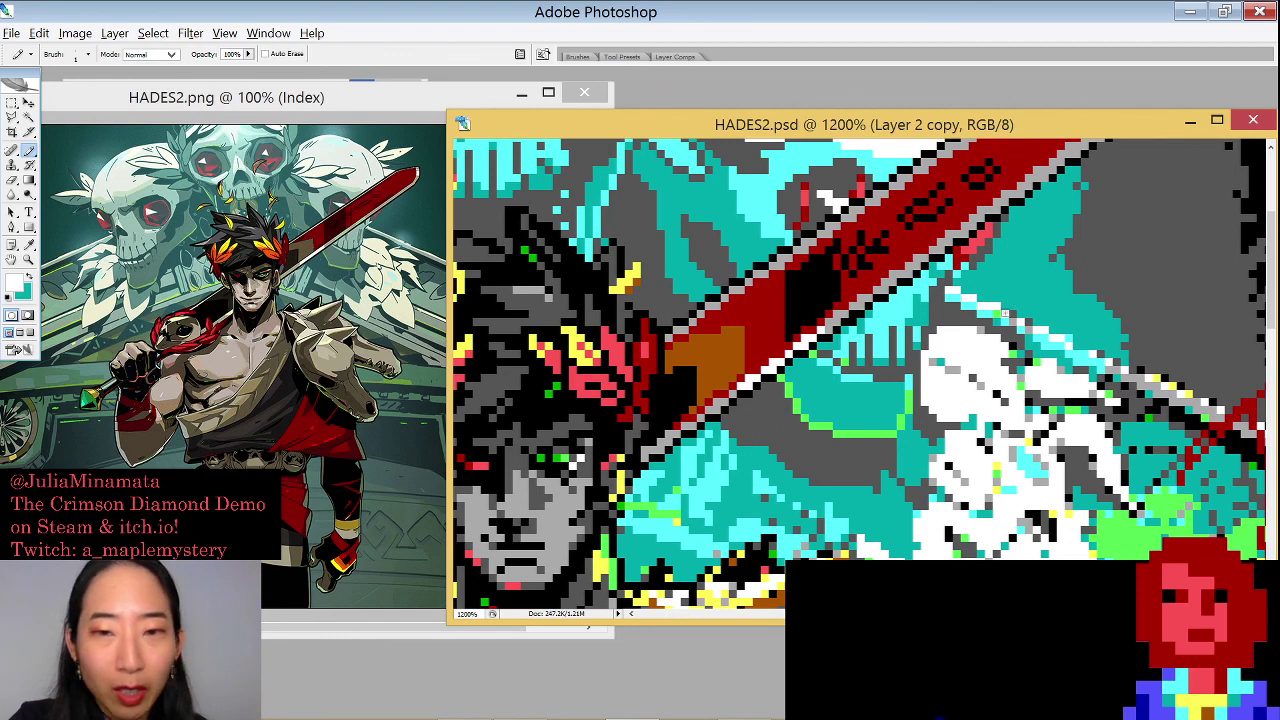
left_click(1019, 303, "alt")
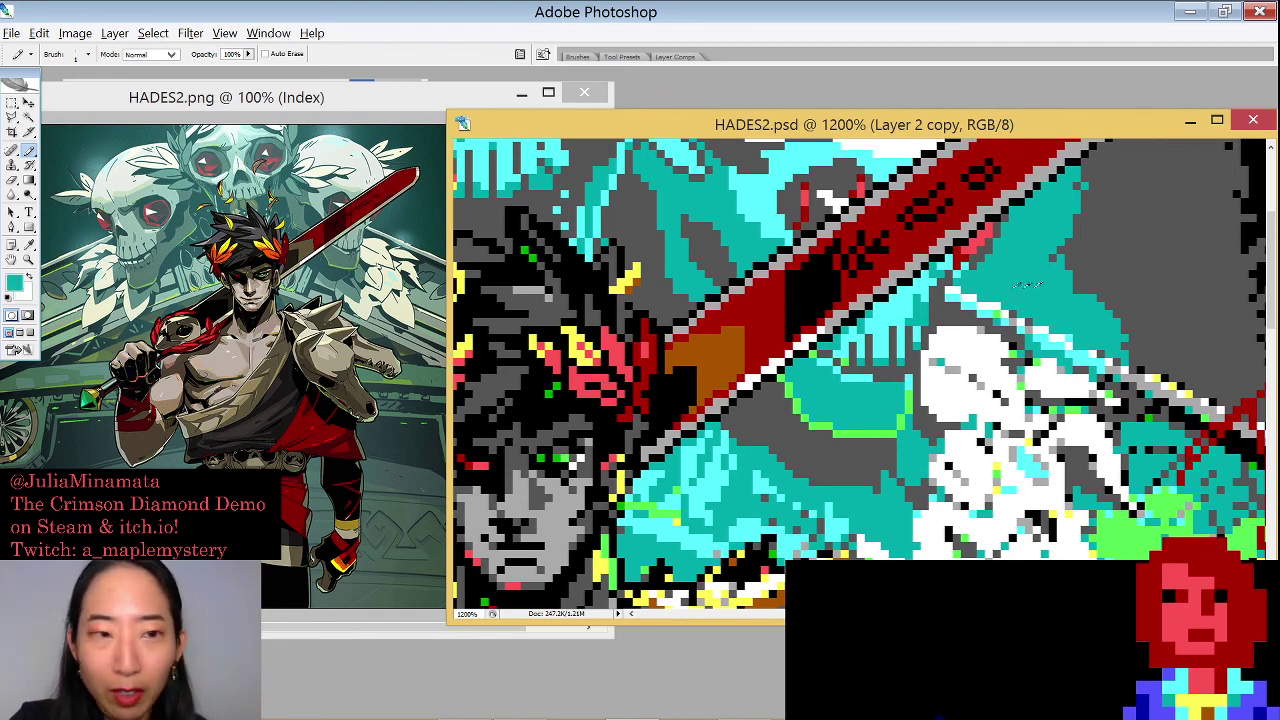
Extend the rail's white line and light cyan underside down to the grey-and-yellow section, cleaning stray pixels above it in teal
left_click(938, 281, "alt")
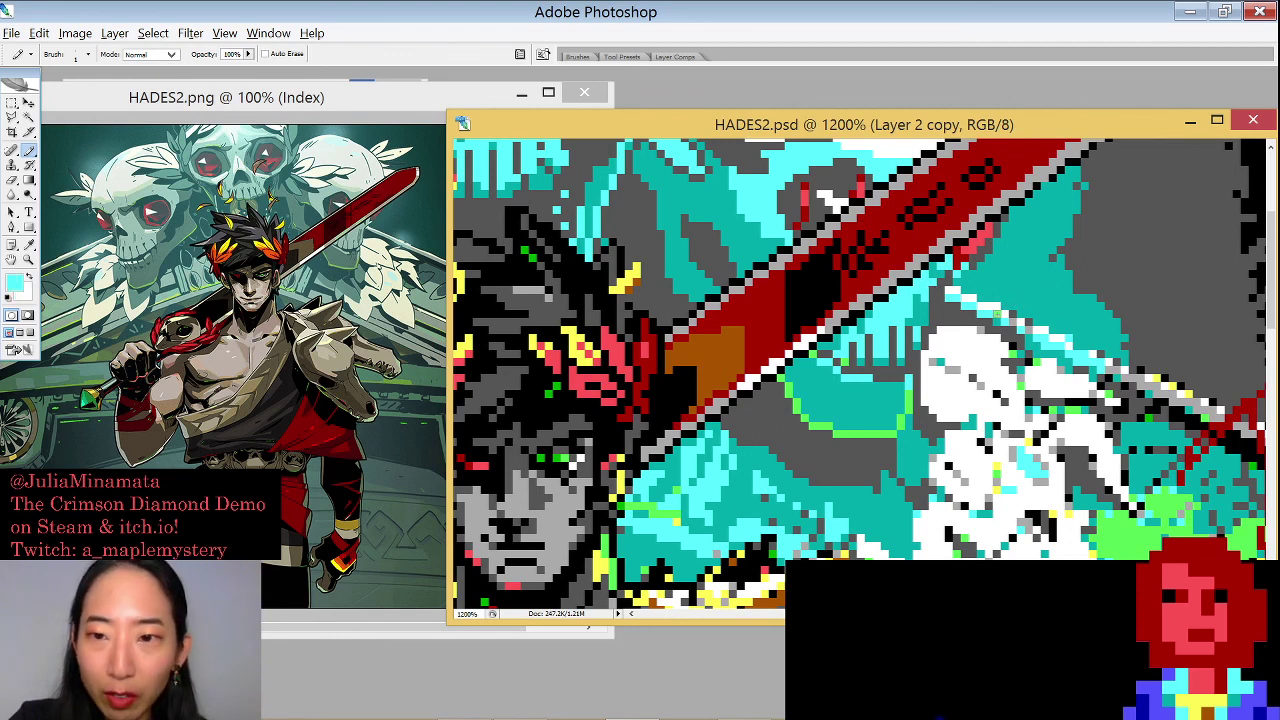
key("x")
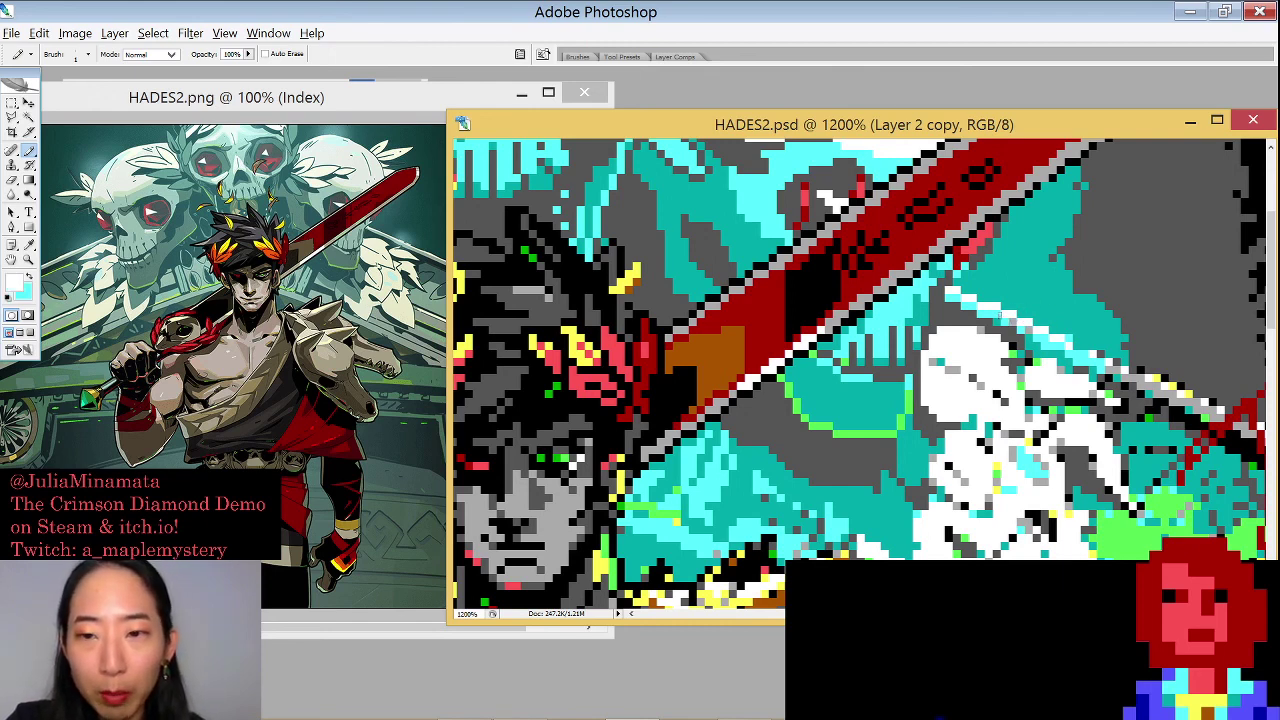
left_click(915, 306, "alt")
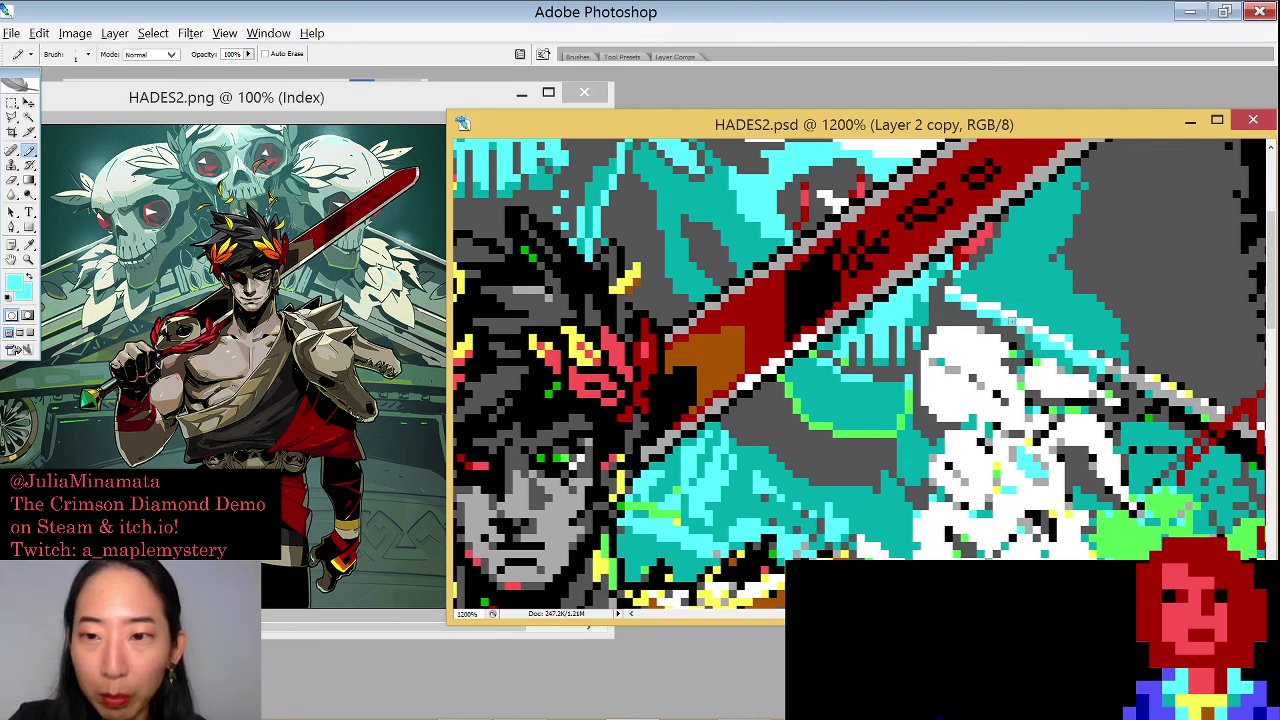
left_click(1075, 330, "alt")
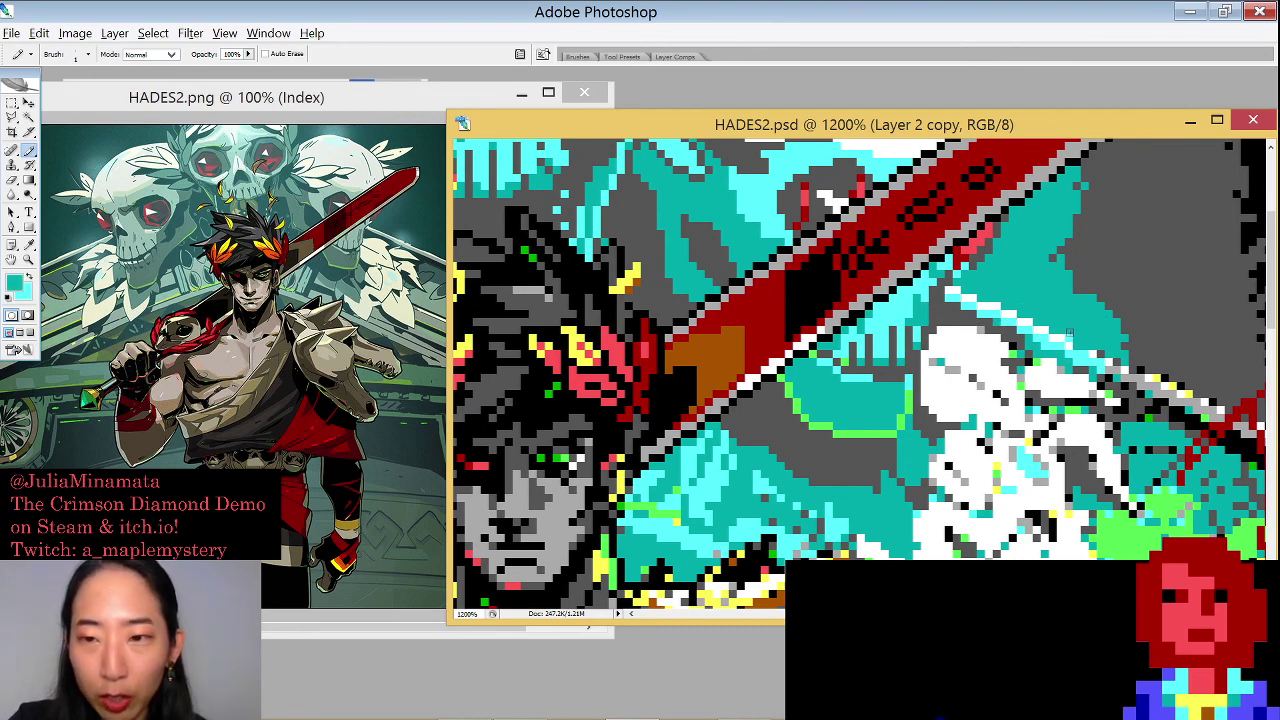
left_click(1082, 345, "alt")
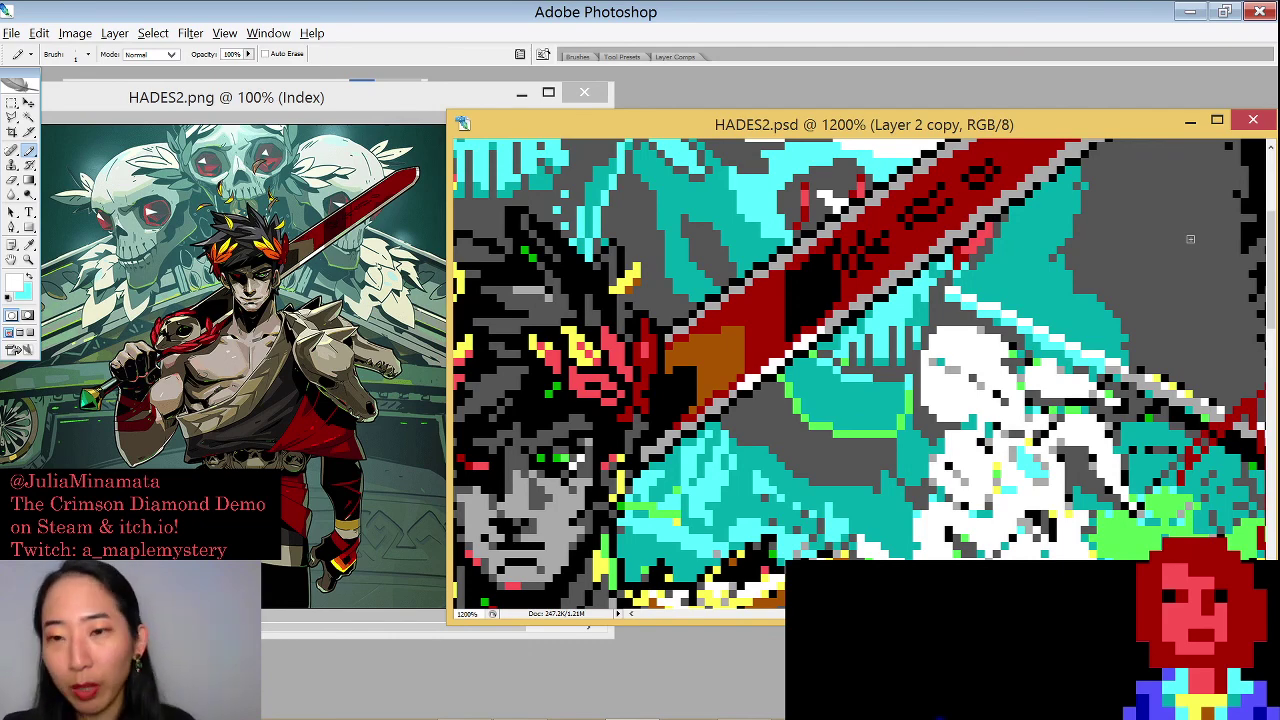
Even out the rail's stepped white and light cyan pixels and continue both lines past the edge of the teal background
left_click_drag(1108, 268, 1055, 240)
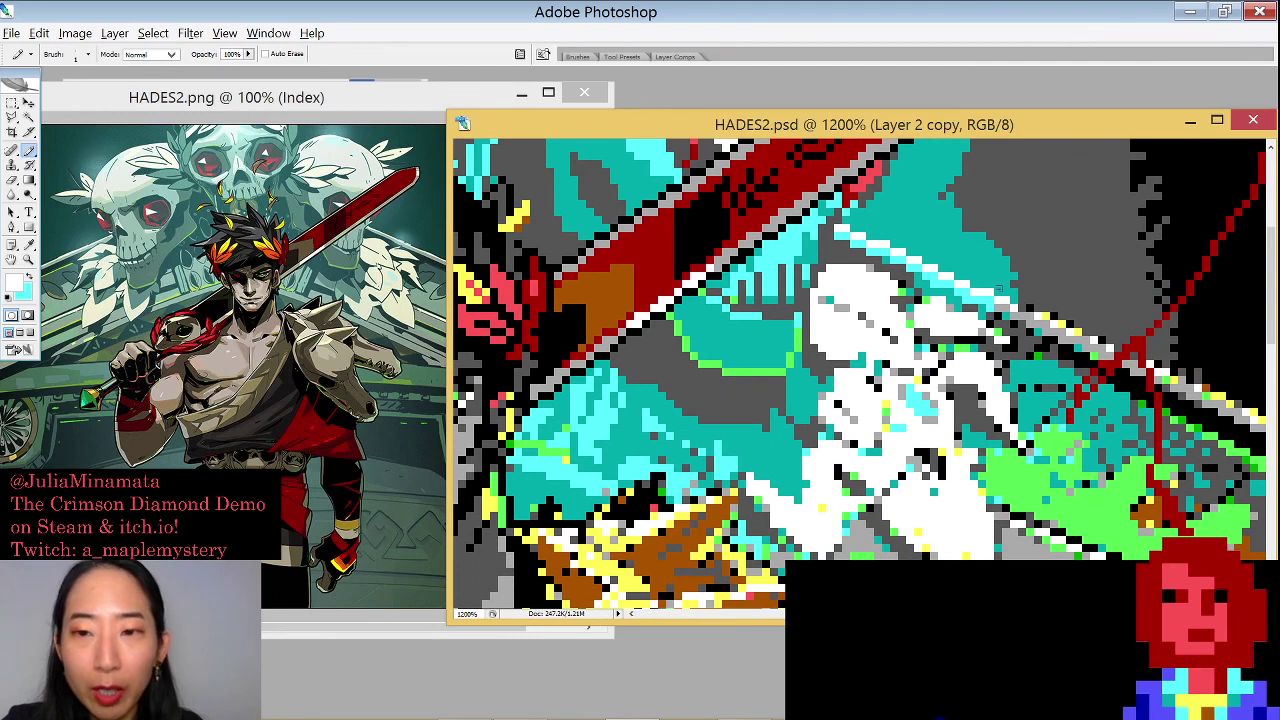
left_click(995, 301, "alt")
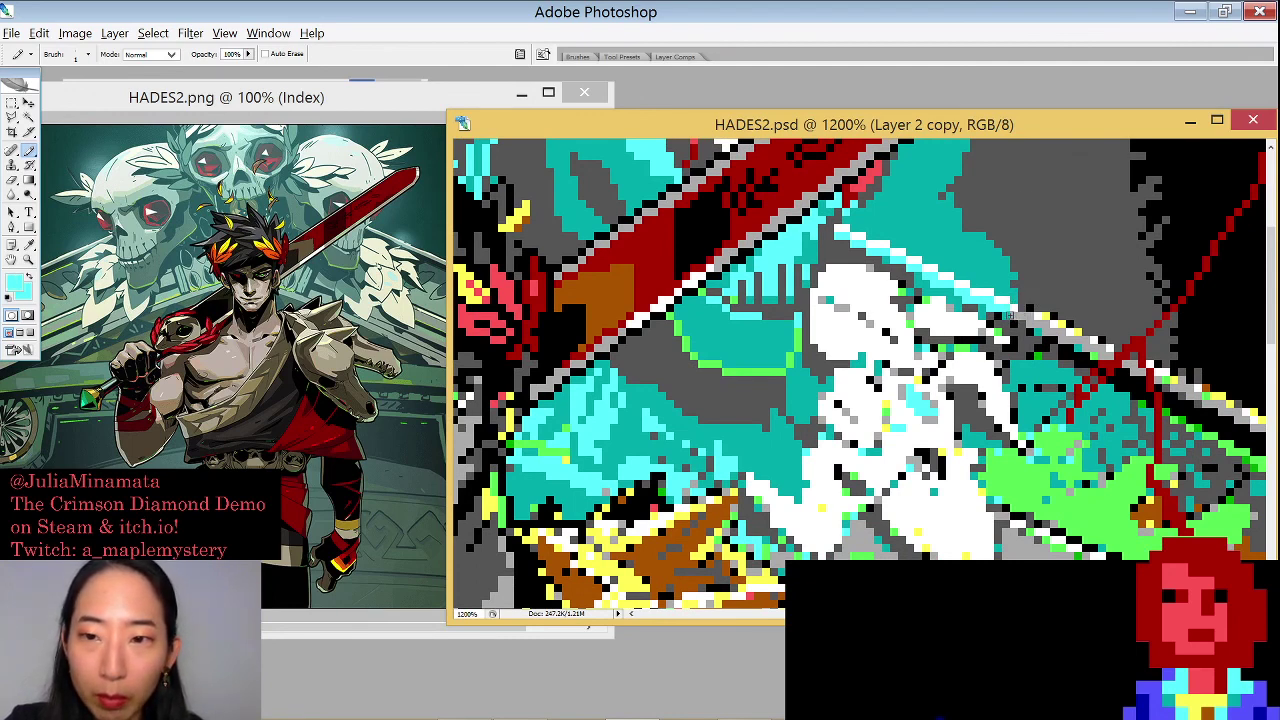
key("x")
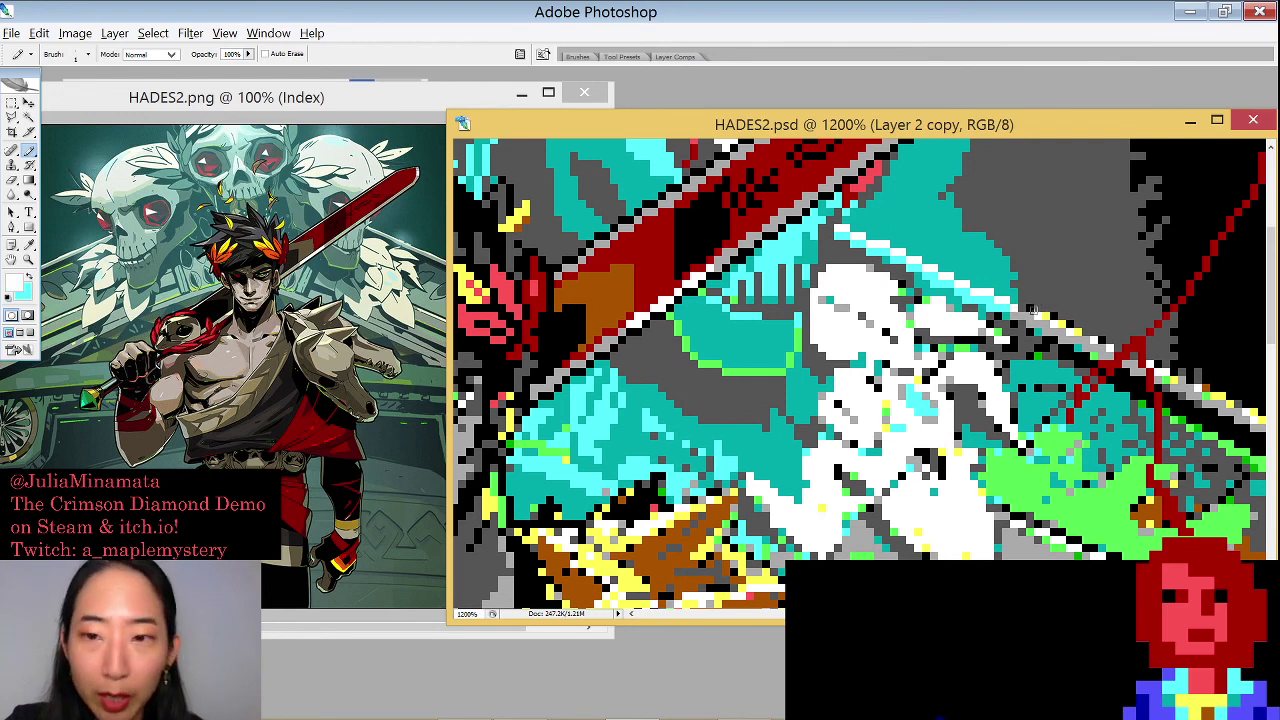
key("x")
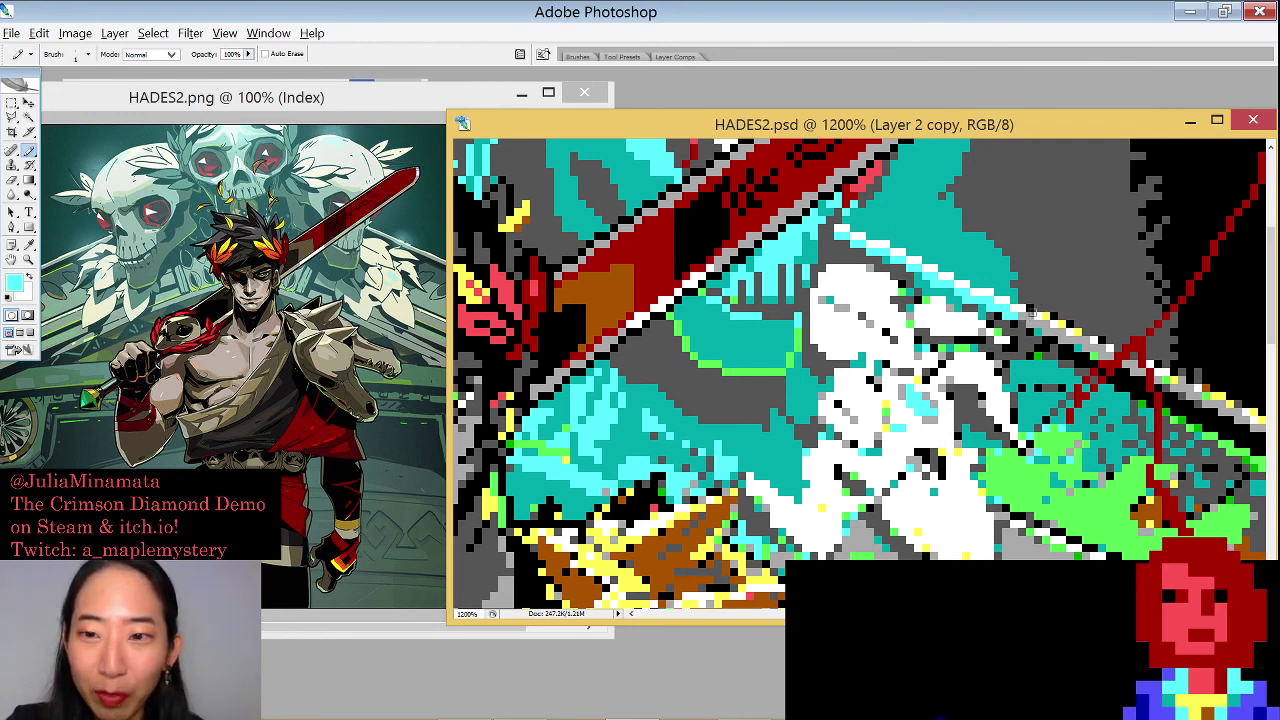
key("x")
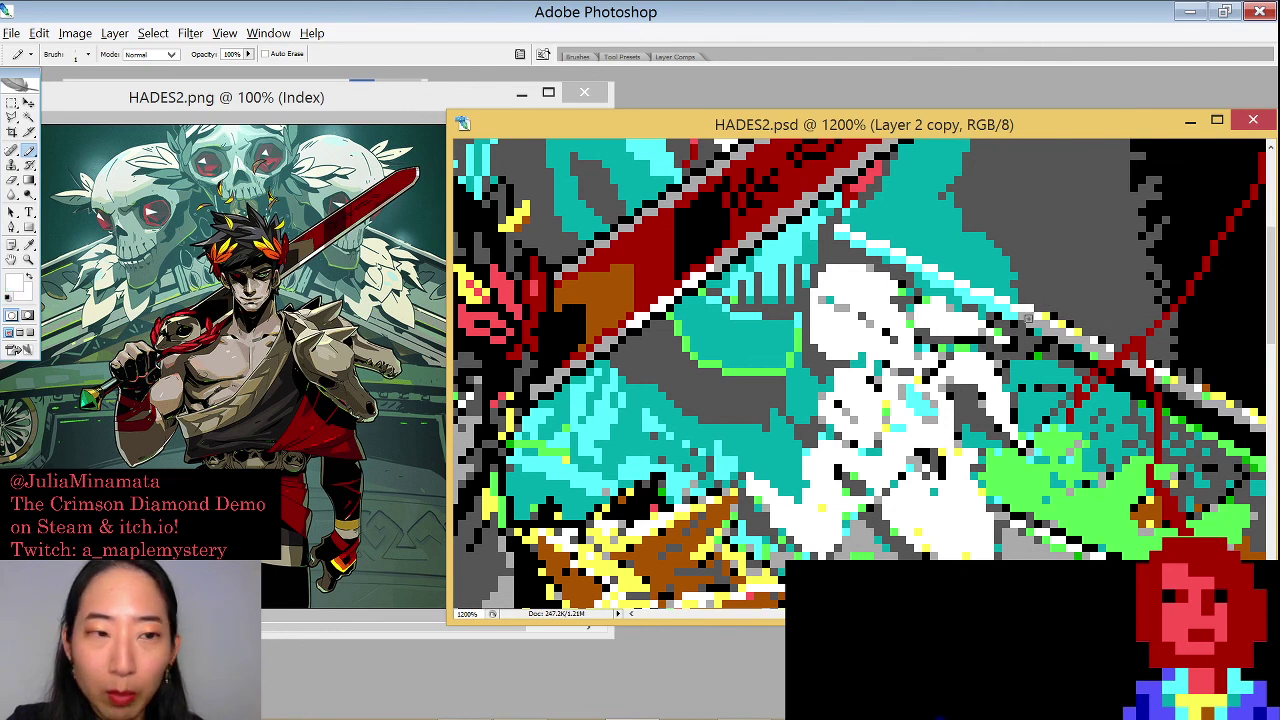
key("x")
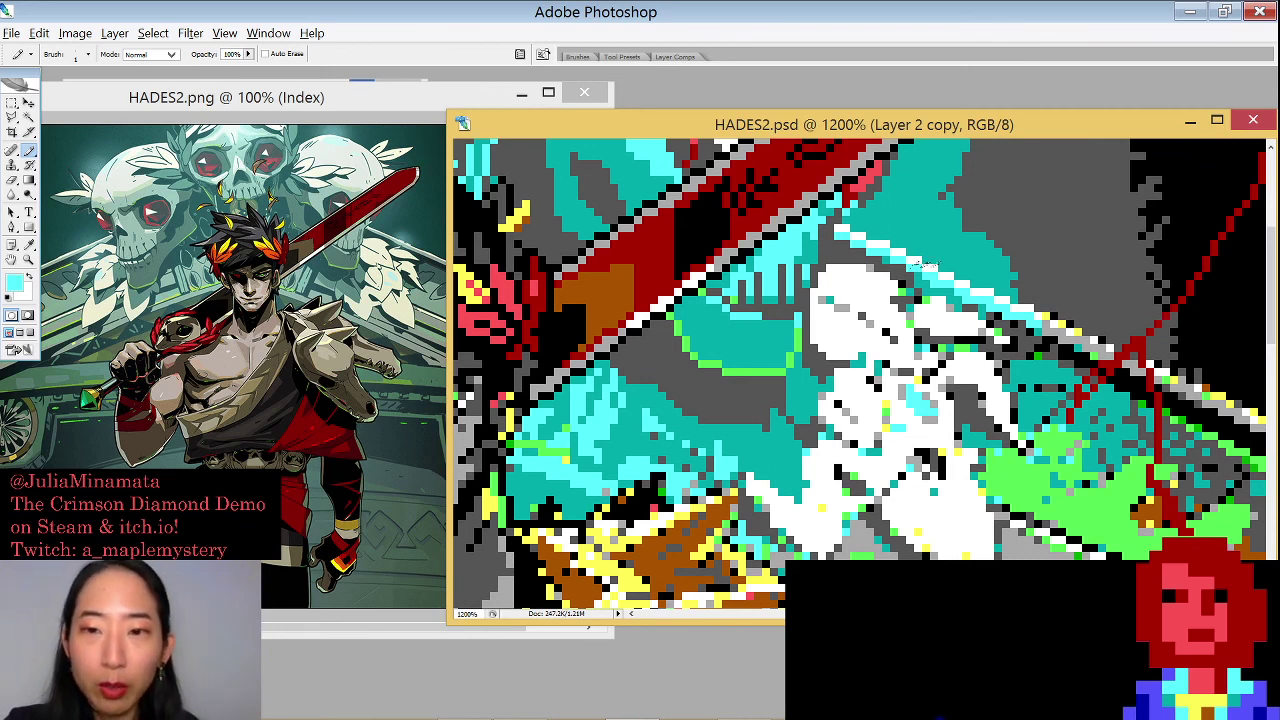
key("x")
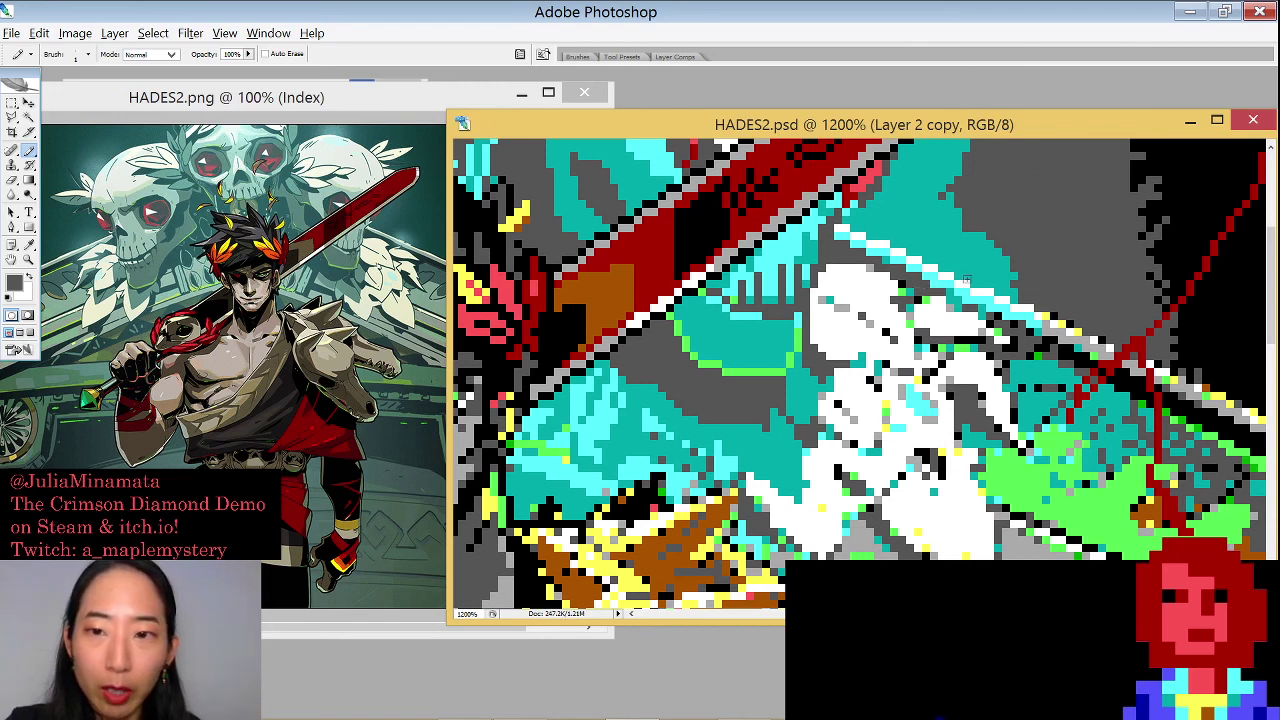
left_click(955, 288, "alt")
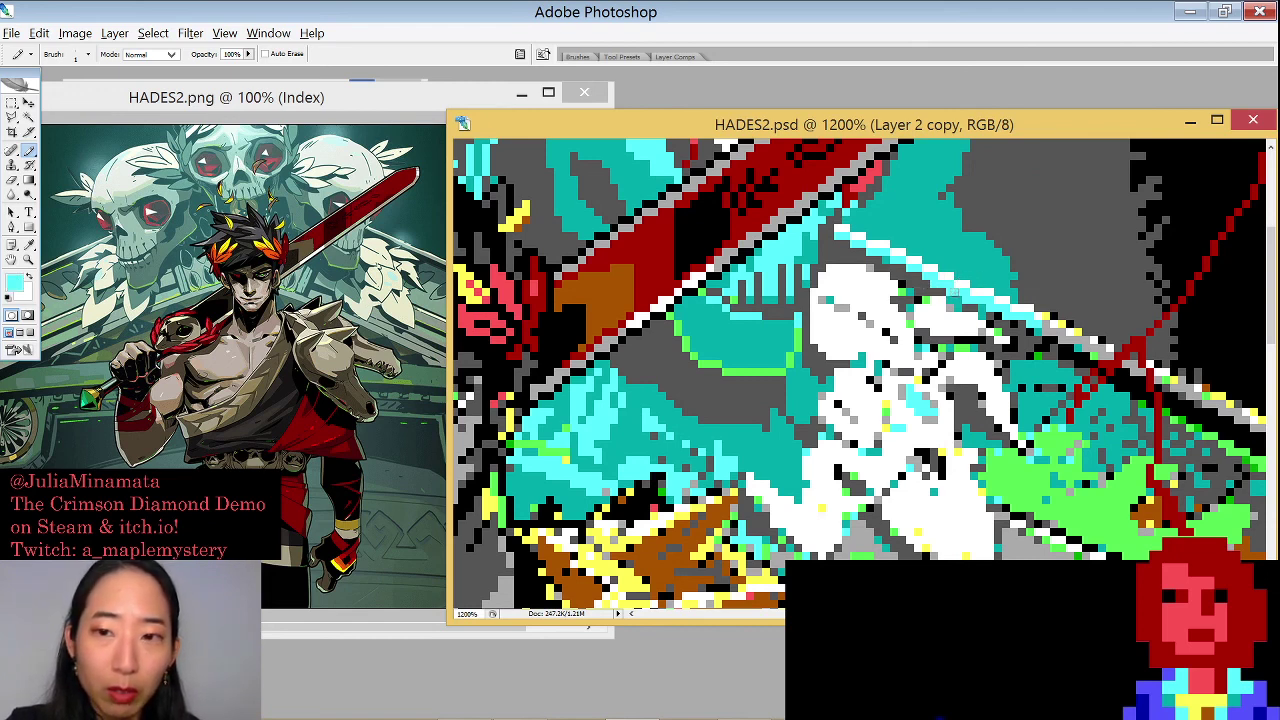
left_click(970, 290, "alt")
Outline the top of the upper white leaves in dark grey and white, and draw dark grey veins across the large leaf
left_click(999, 242, "alt")
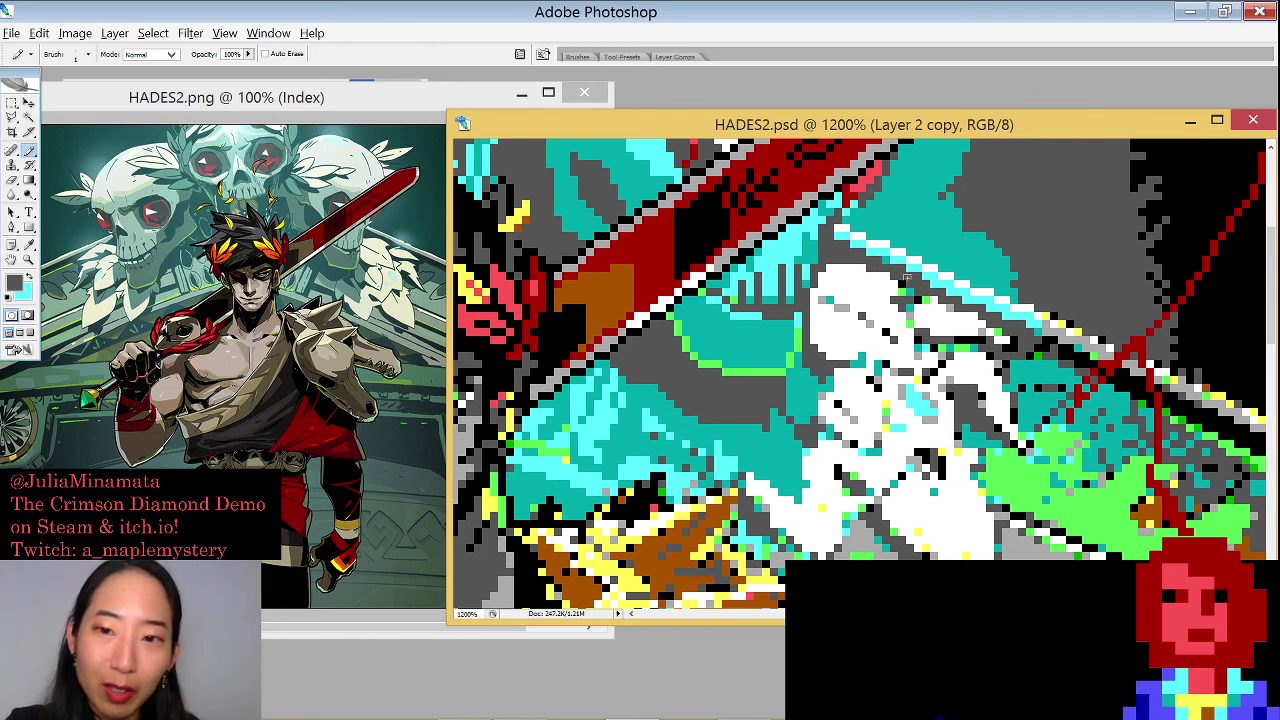
left_click(890, 284, "alt")
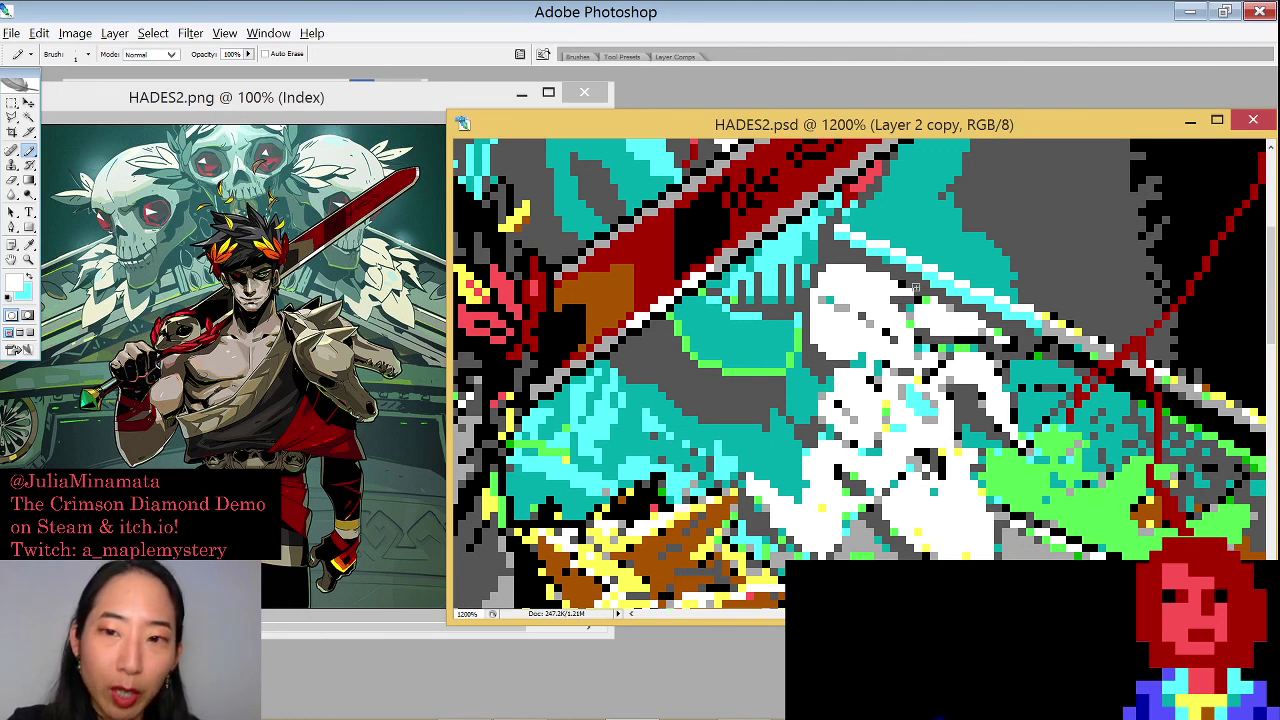
left_click(918, 278, "alt")
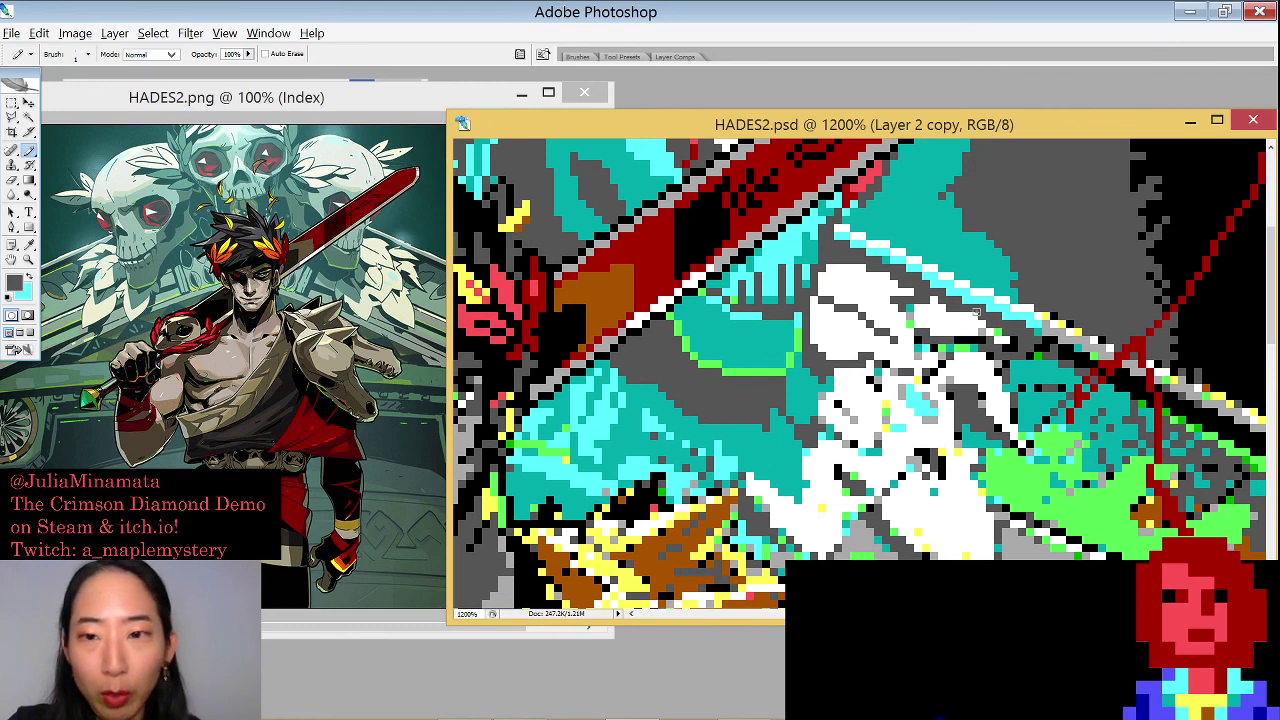
Reshape the narrow white leaf beneath the rail in white and dark grey, and outline the lower edge of the large leaf
left_click(954, 314, "alt")
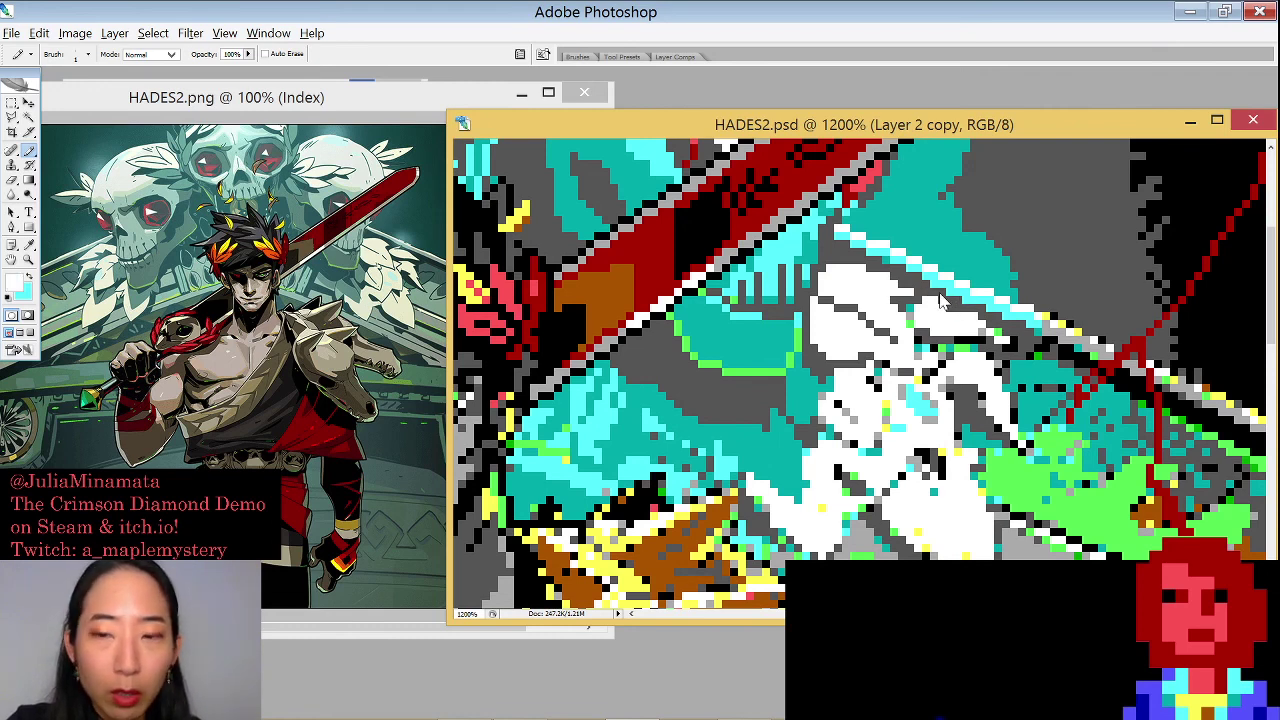
left_click(930, 300, "alt")
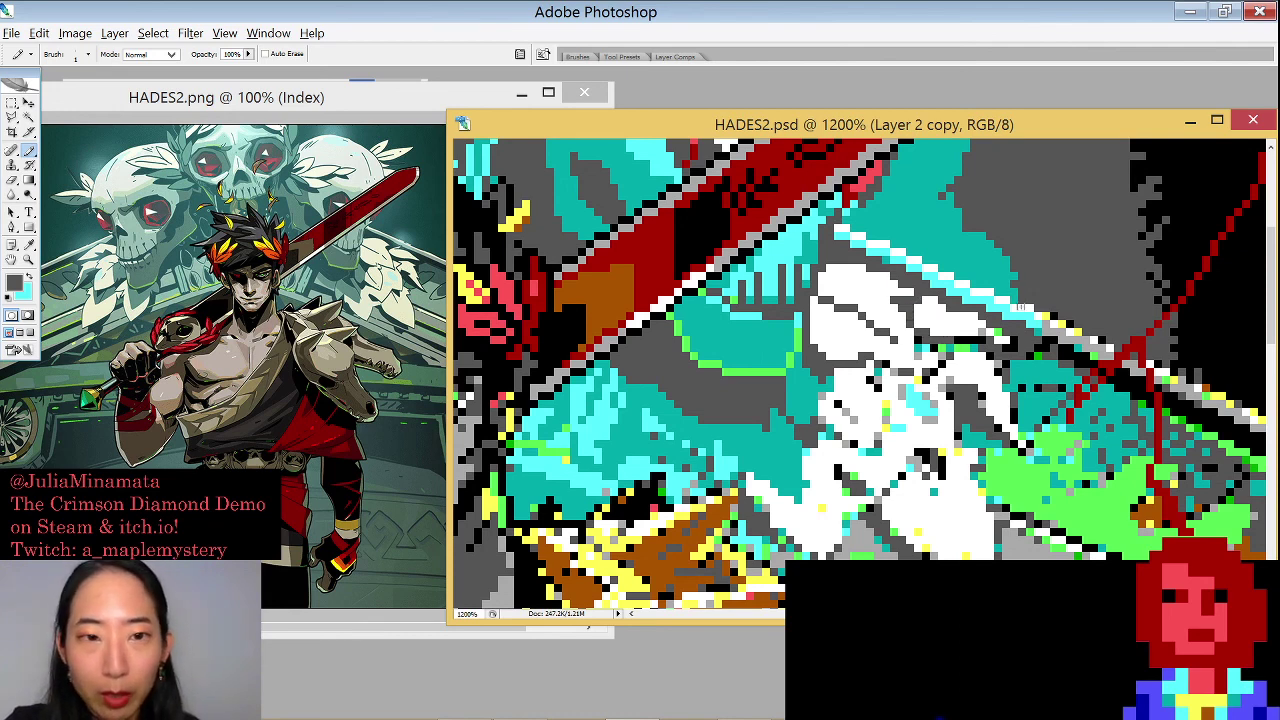
left_click(987, 311, "alt")
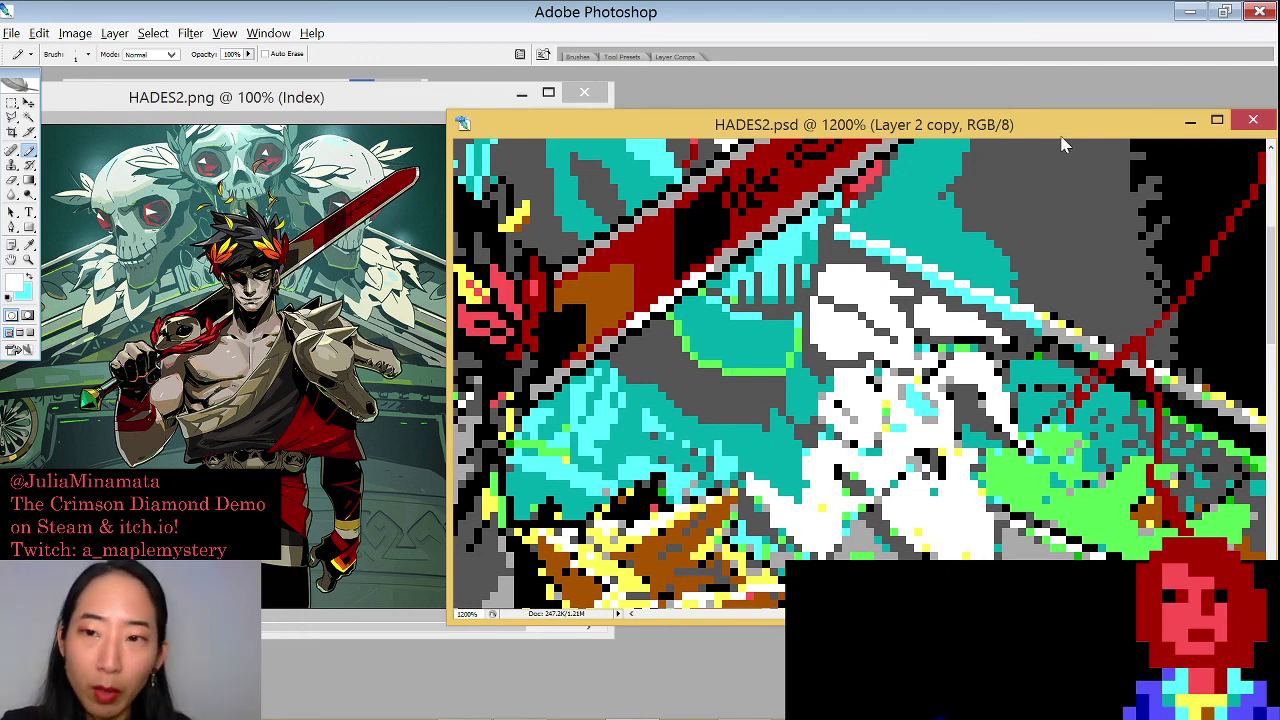
left_click(1035, 263, "alt")
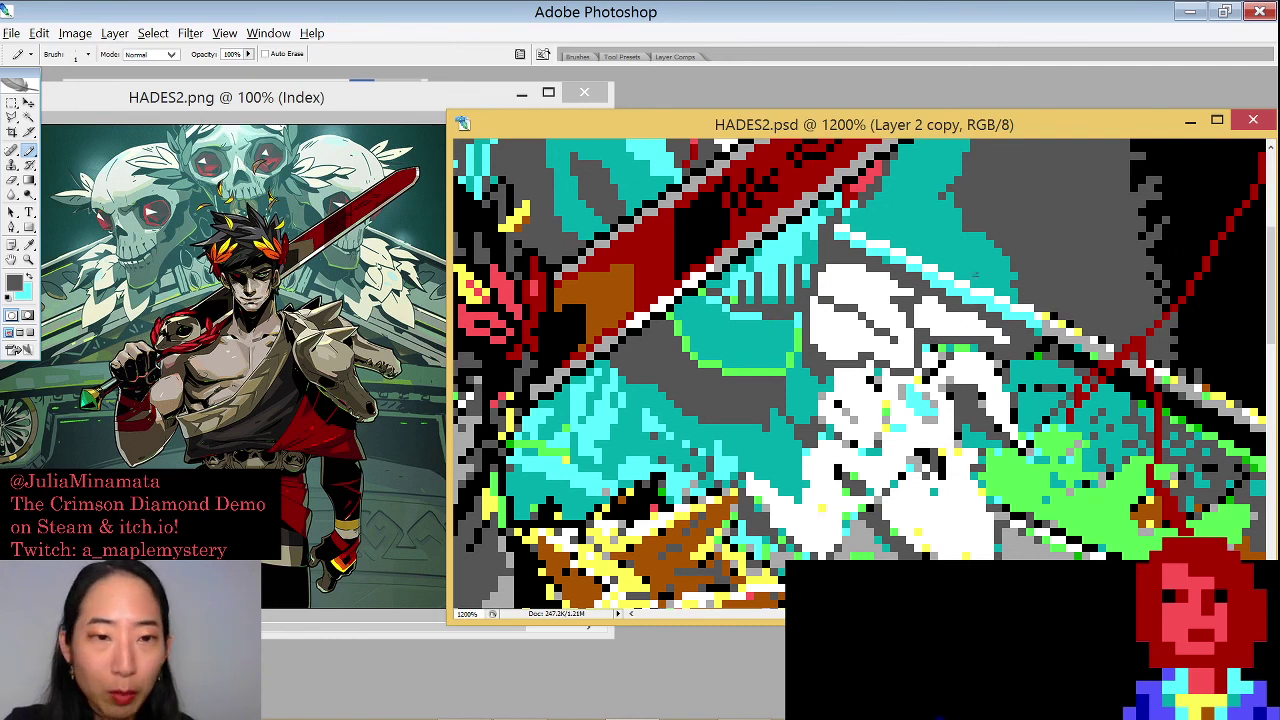
Clean up the background between the jaw and white leaves in dark grey and teal, and draw dark grey veins in the middle leaf
scroll(904, 360, "down", 3)
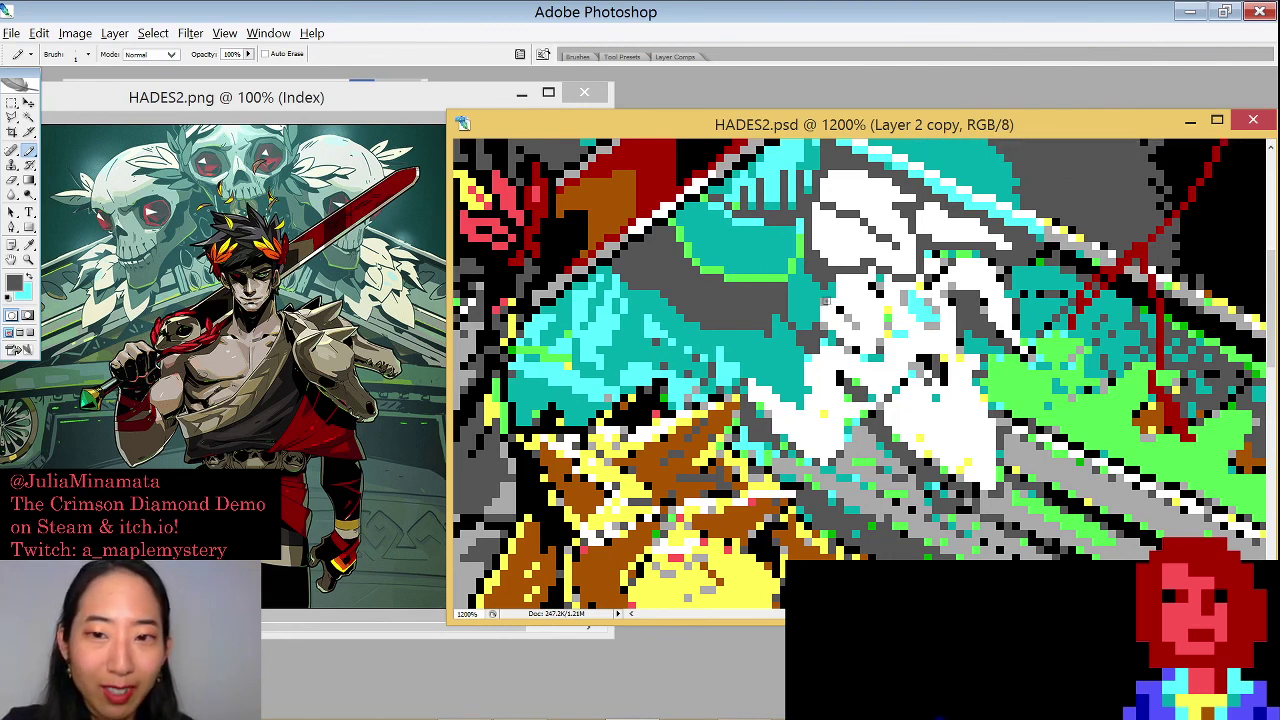
left_click(860, 281, "alt")
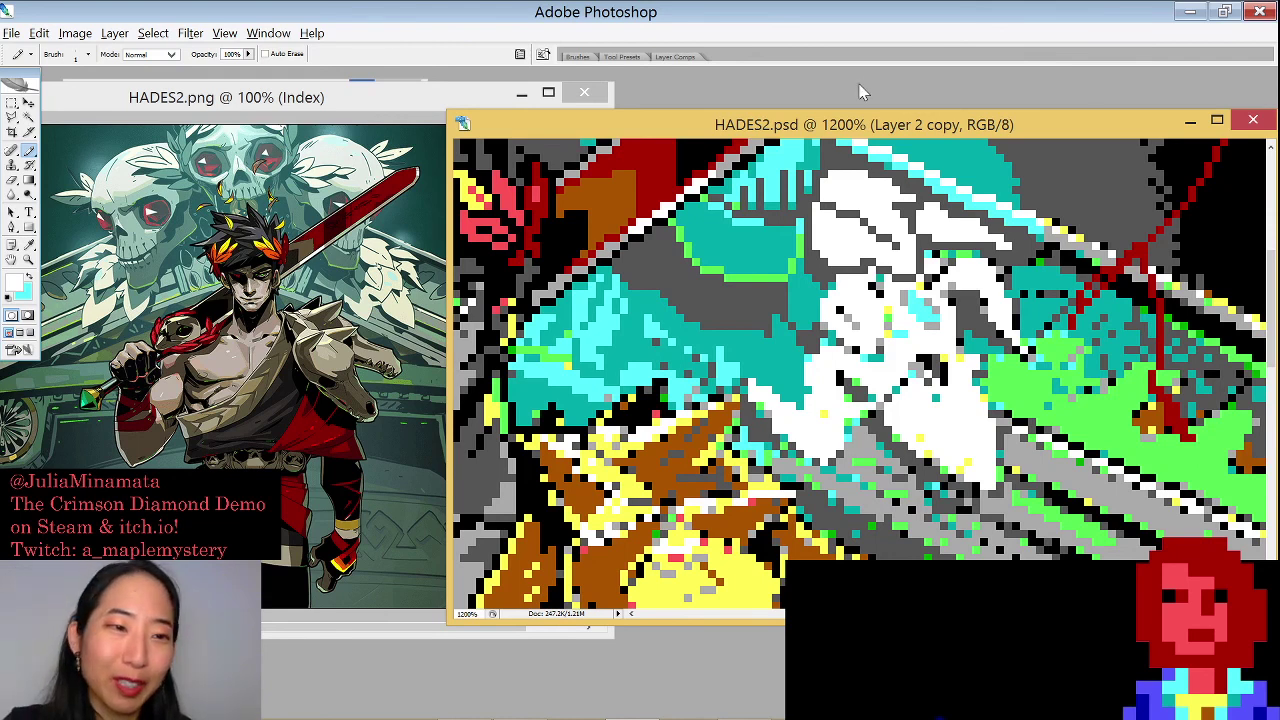
left_click(752, 295, "alt")
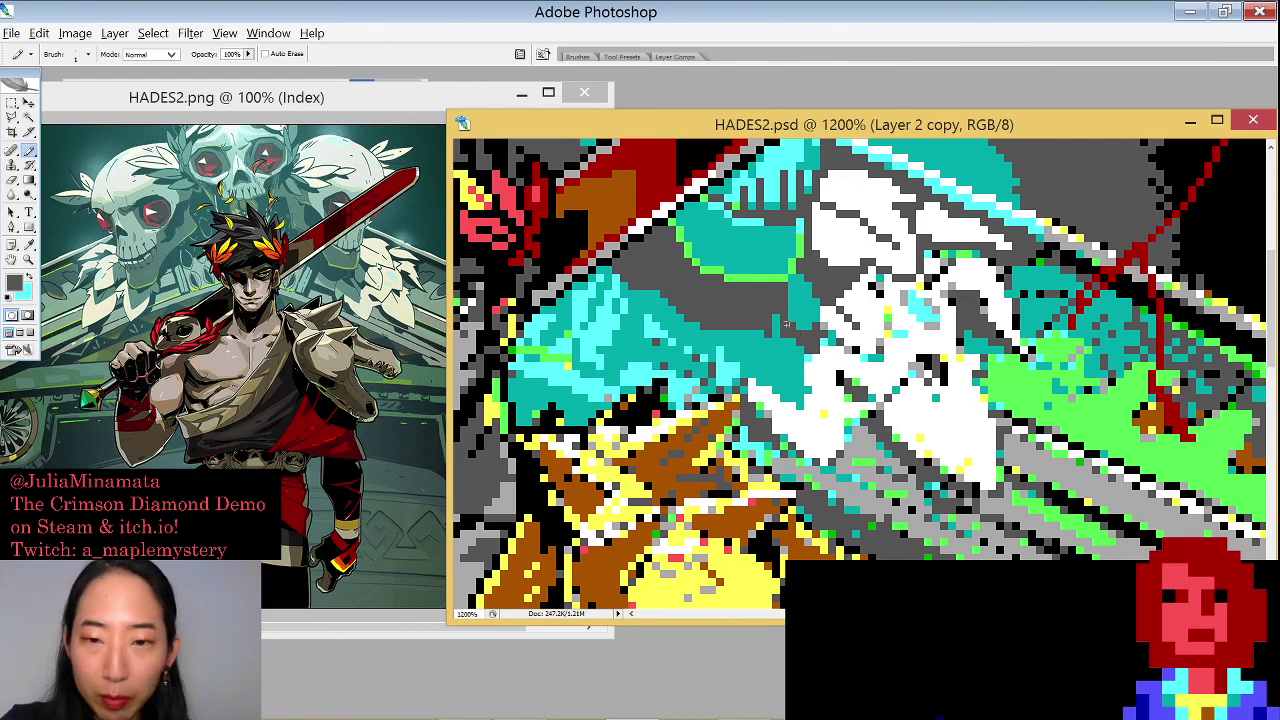
left_click(772, 347, "alt")
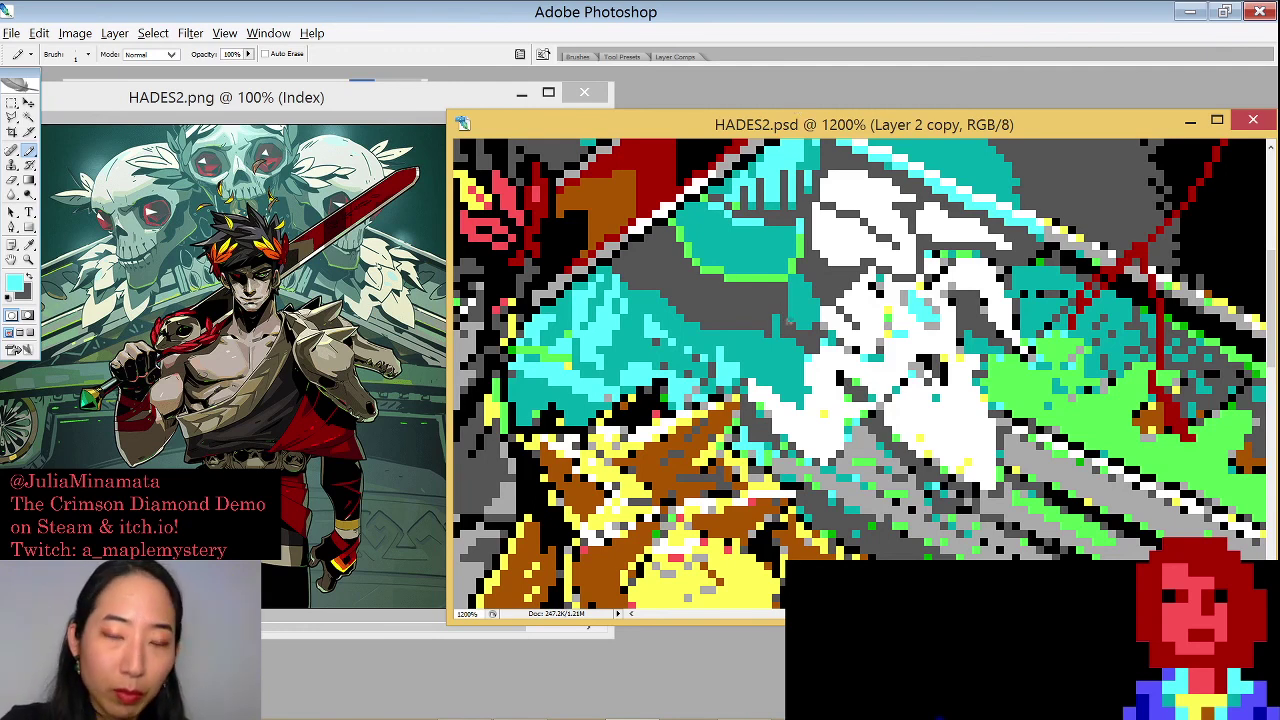
left_click(776, 328, "alt")
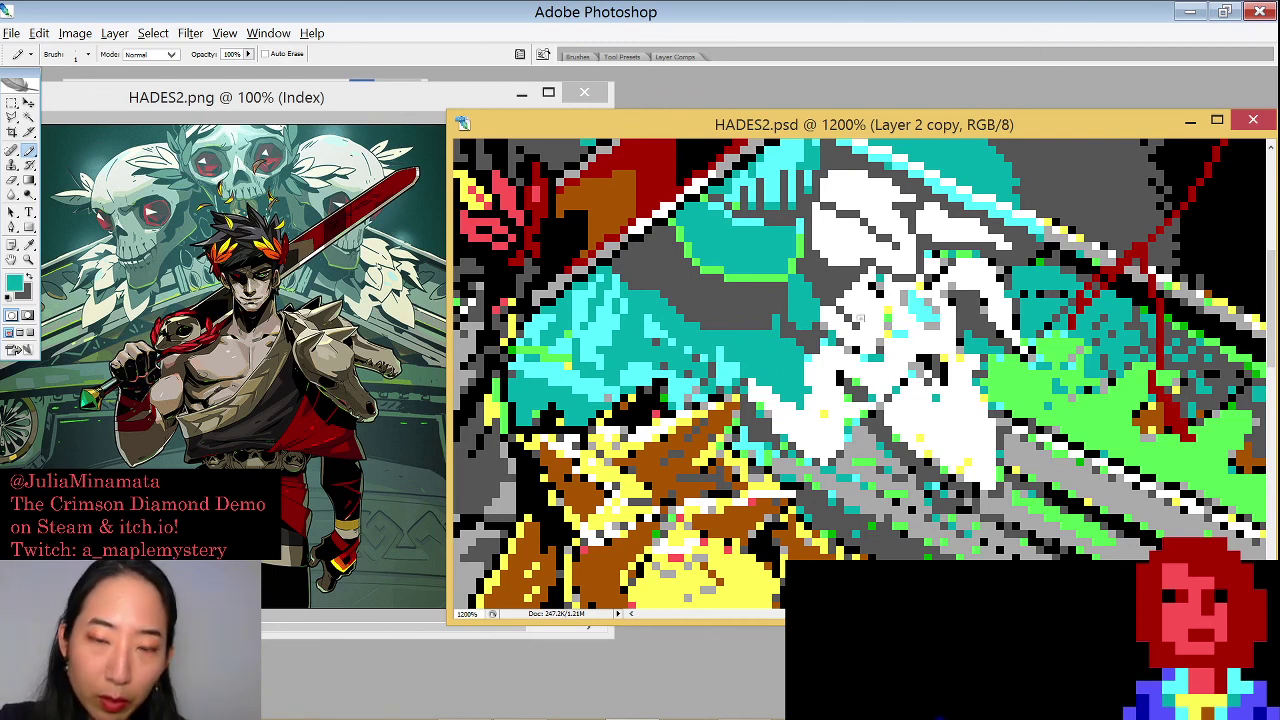
key("x")
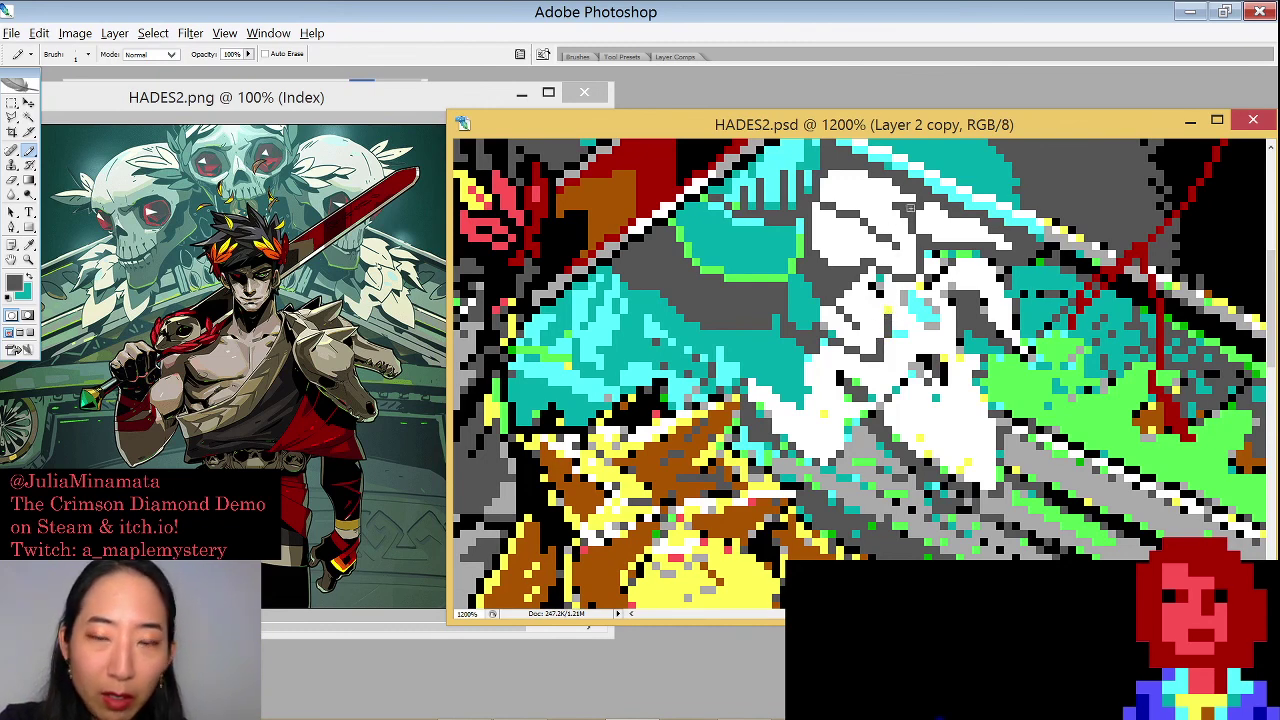
Refine the middle white leaf's outline and veins in dark grey and tidy the background pixels along its edge
left_click(850, 312, "alt")
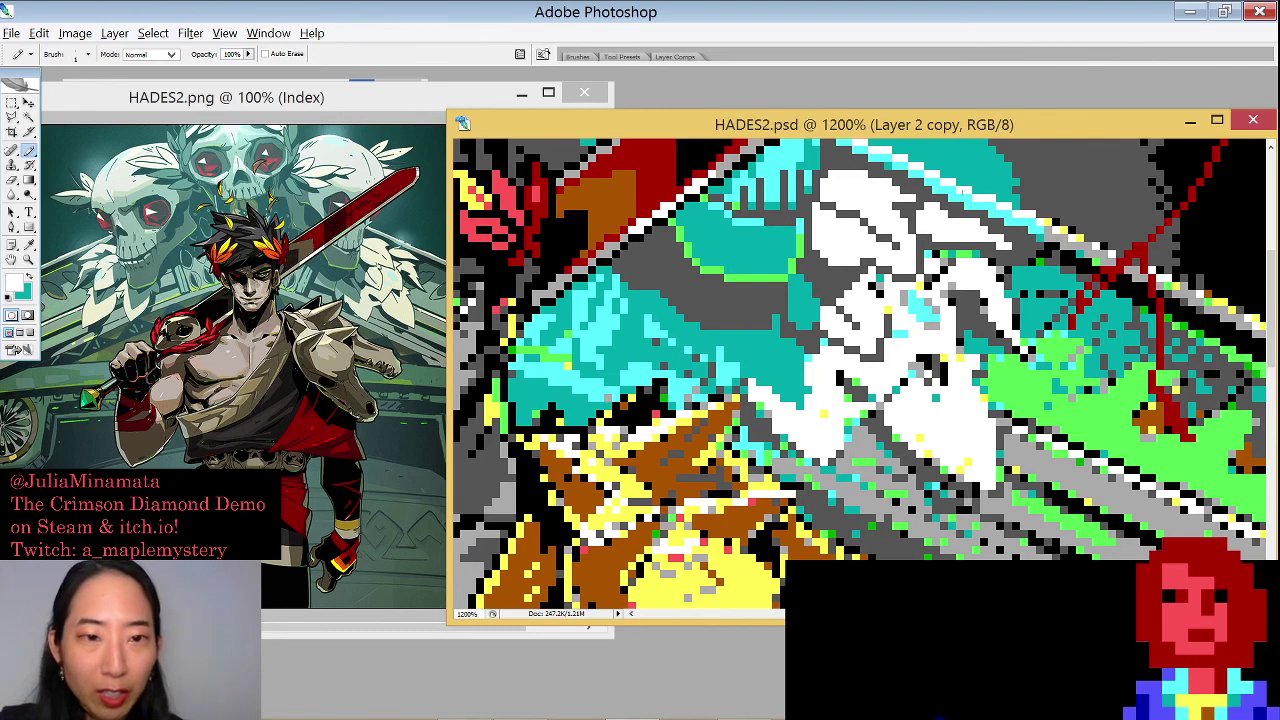
left_click(821, 333, "alt")
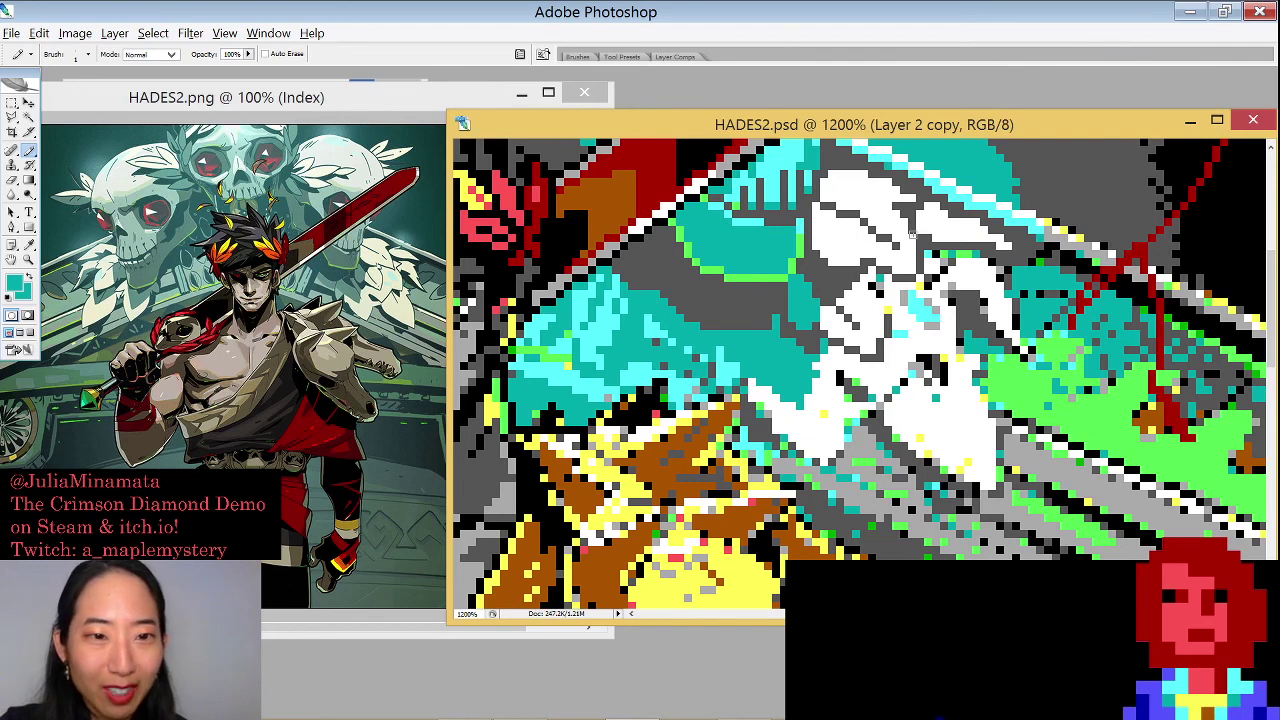
left_click(810, 212, "alt")
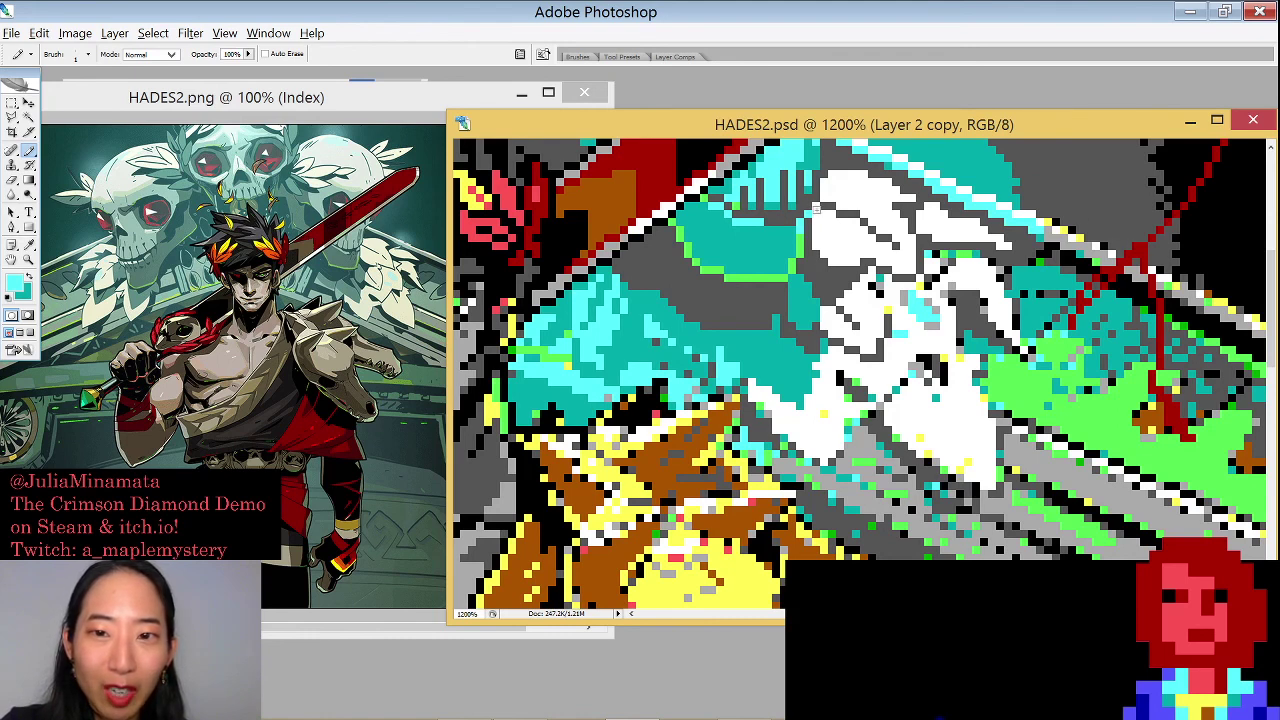
left_click(832, 258, "alt")
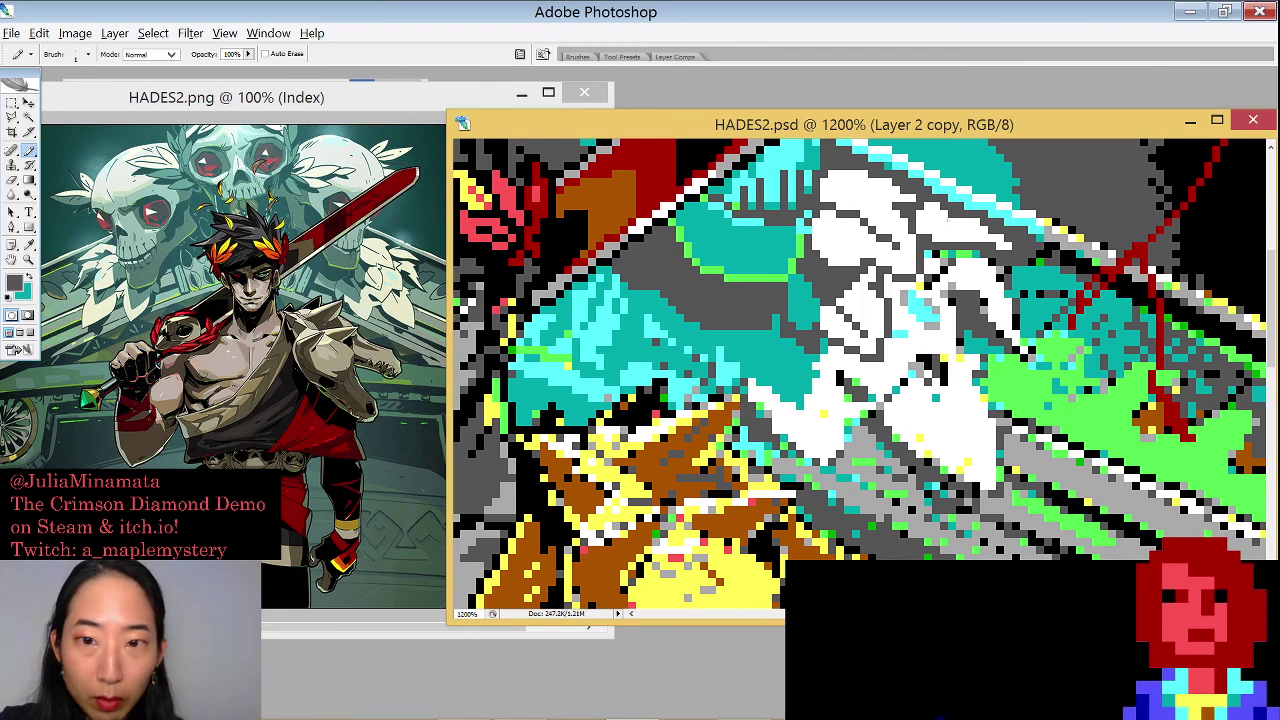
left_click_drag(918, 345, 948, 353)
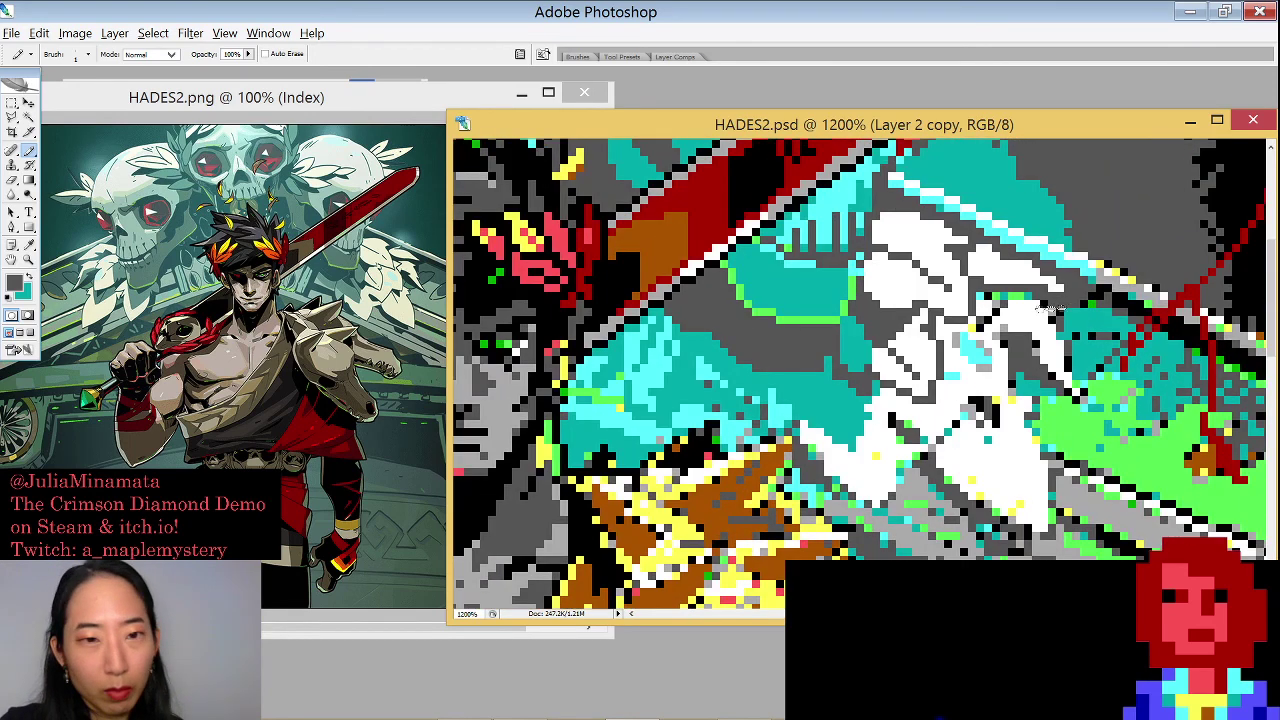
left_click_drag(1050, 309, 988, 268)
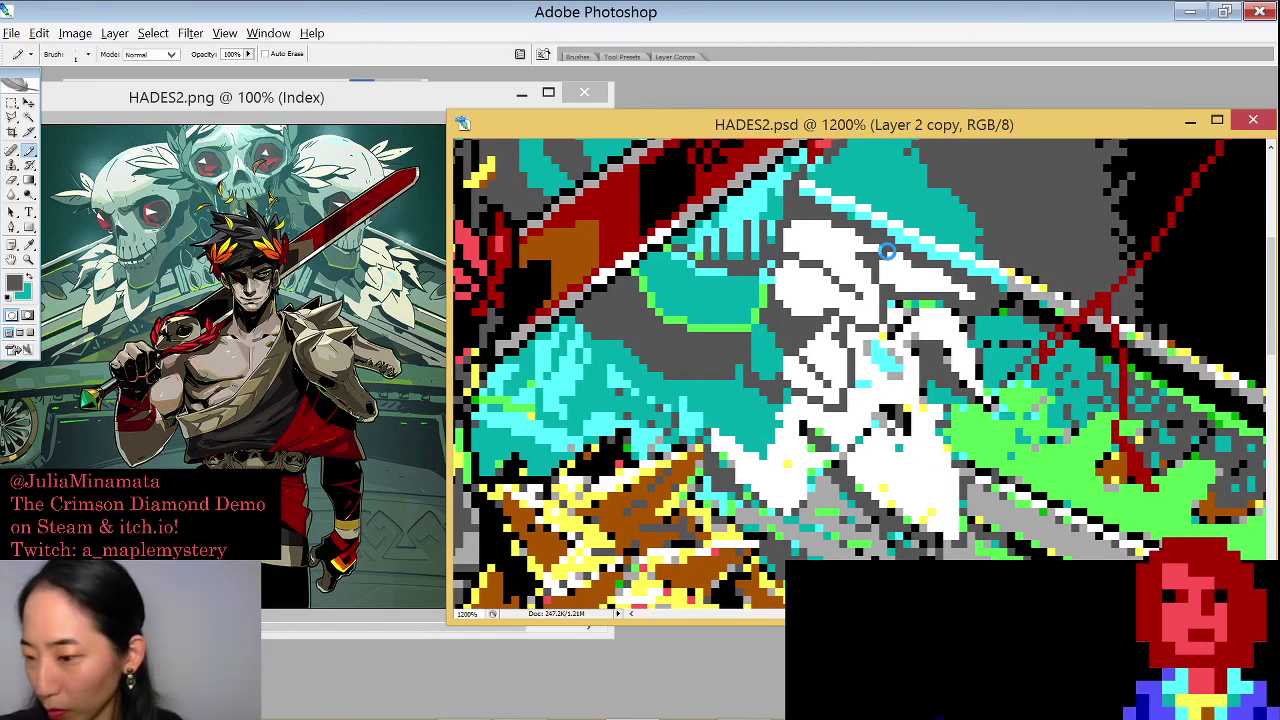
Replace the stray green, yellow and black pixels along the top of the drooping leaf with white and dark grey
key("v")
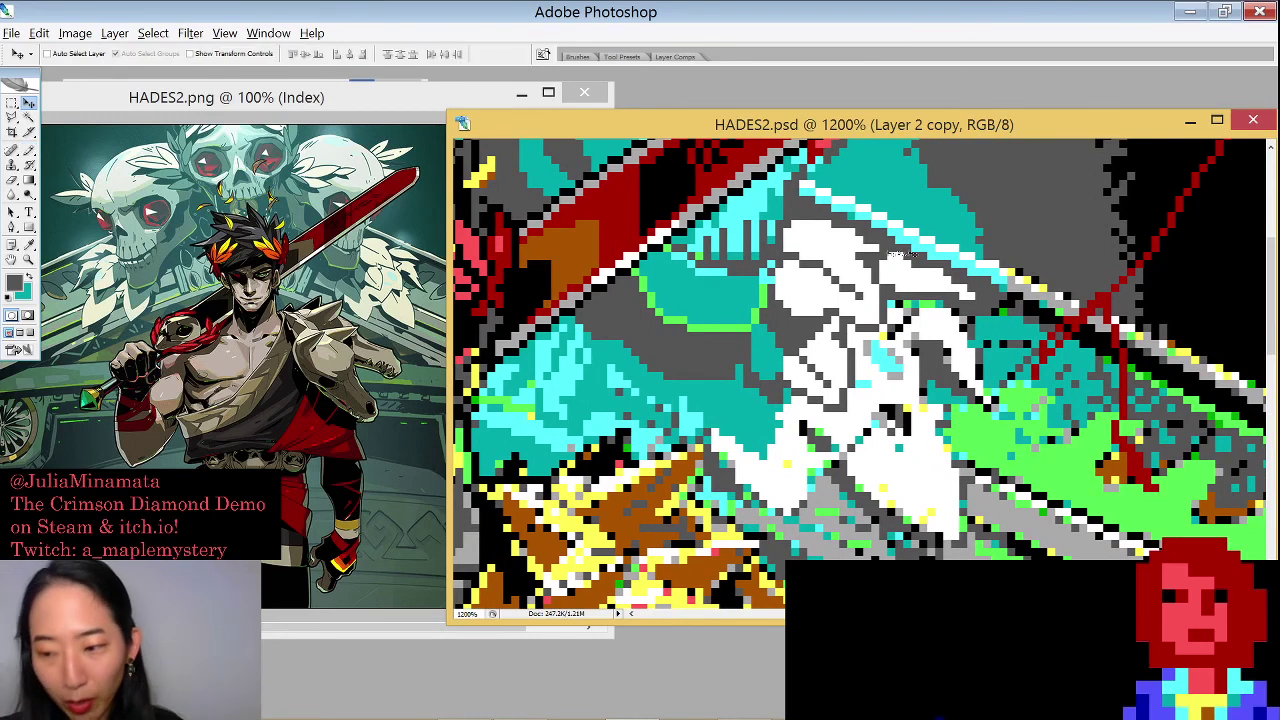
key("b")
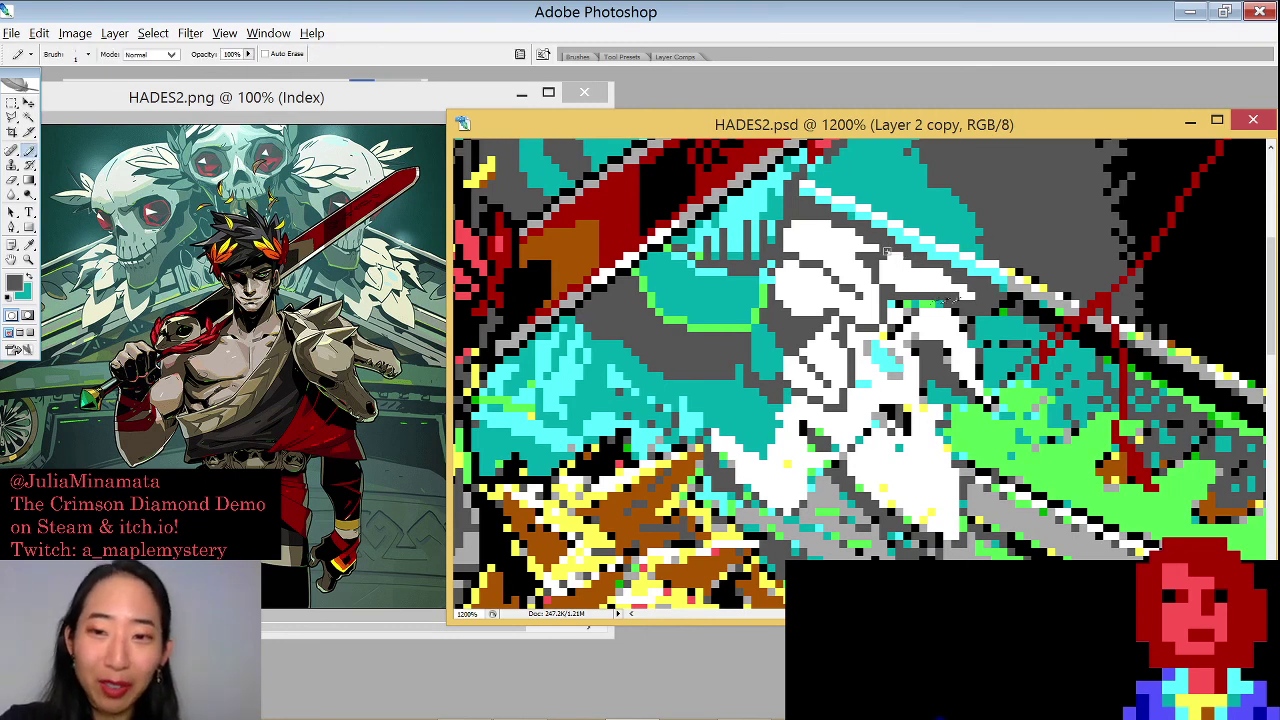
left_click(950, 314, "alt")
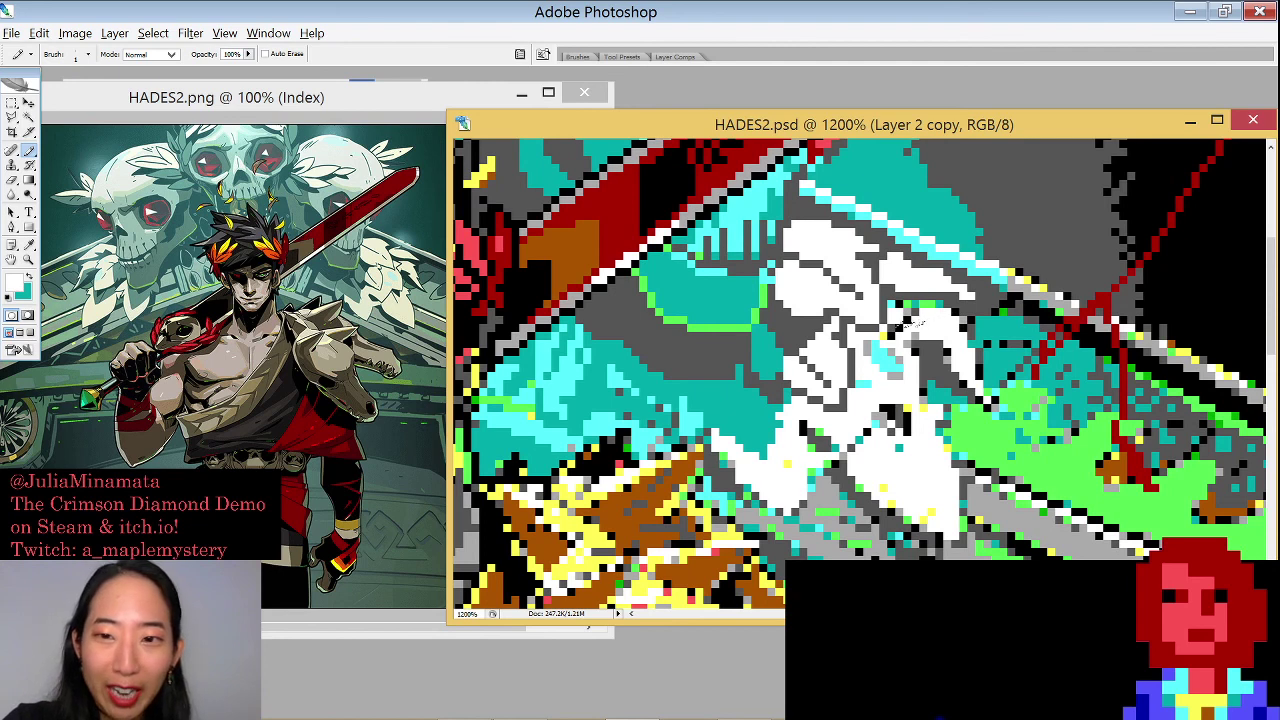
left_click(895, 306)
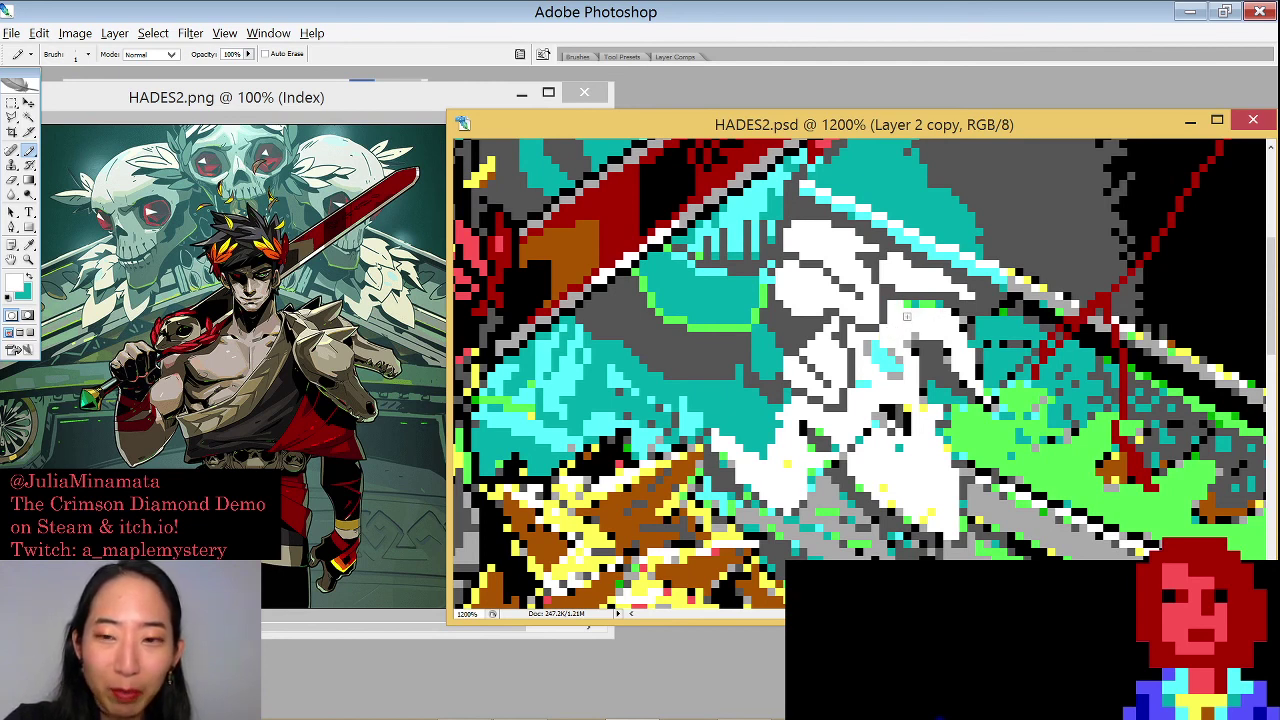
left_click(910, 305)
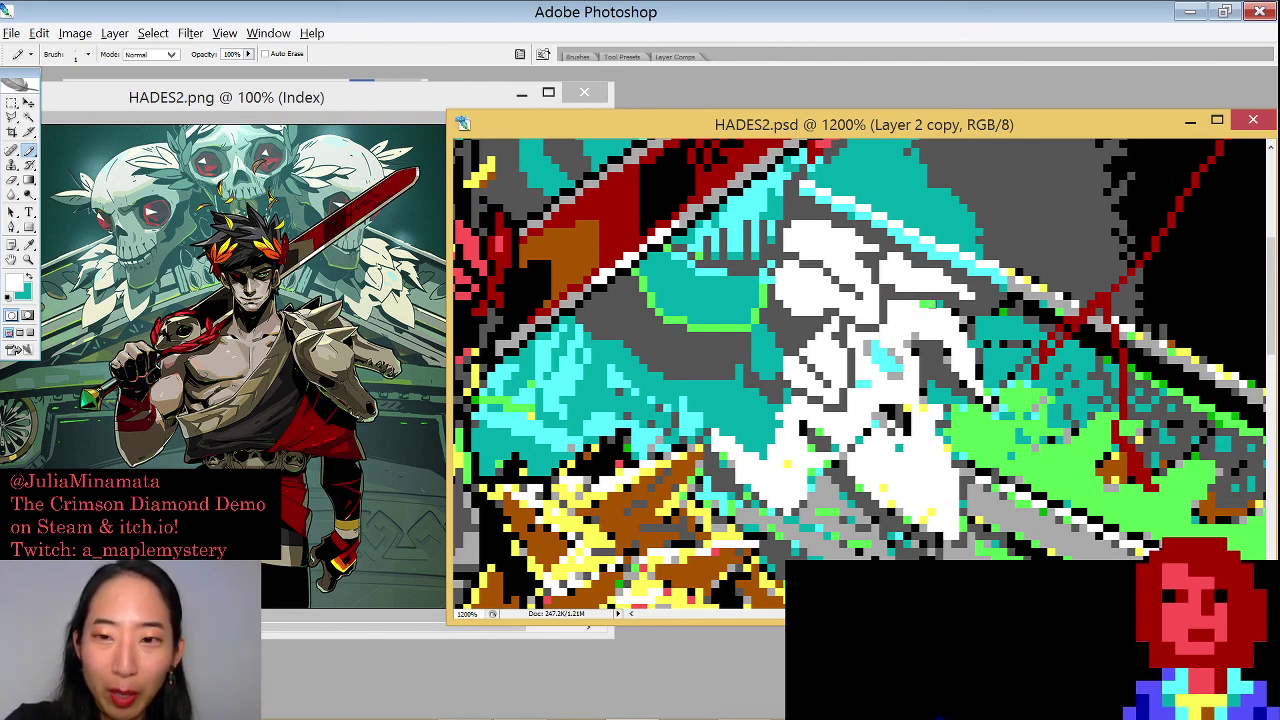
left_click(928, 306)
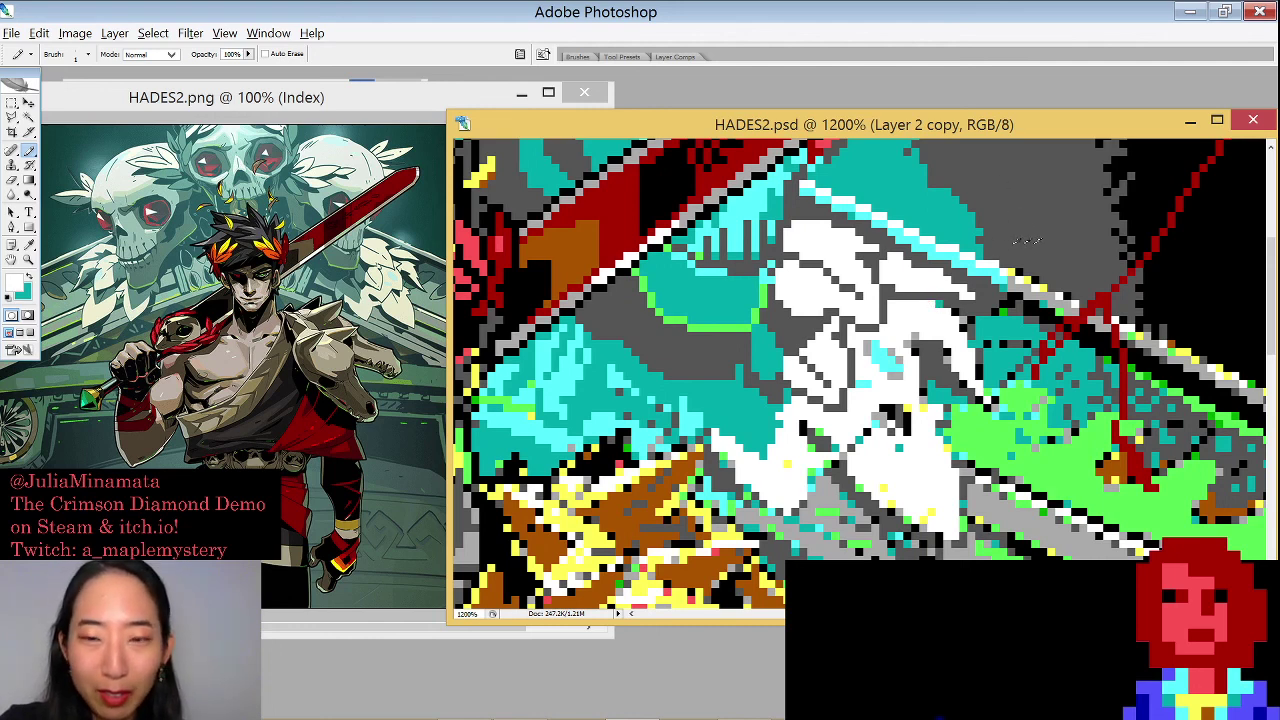
left_click(1025, 240, "alt")
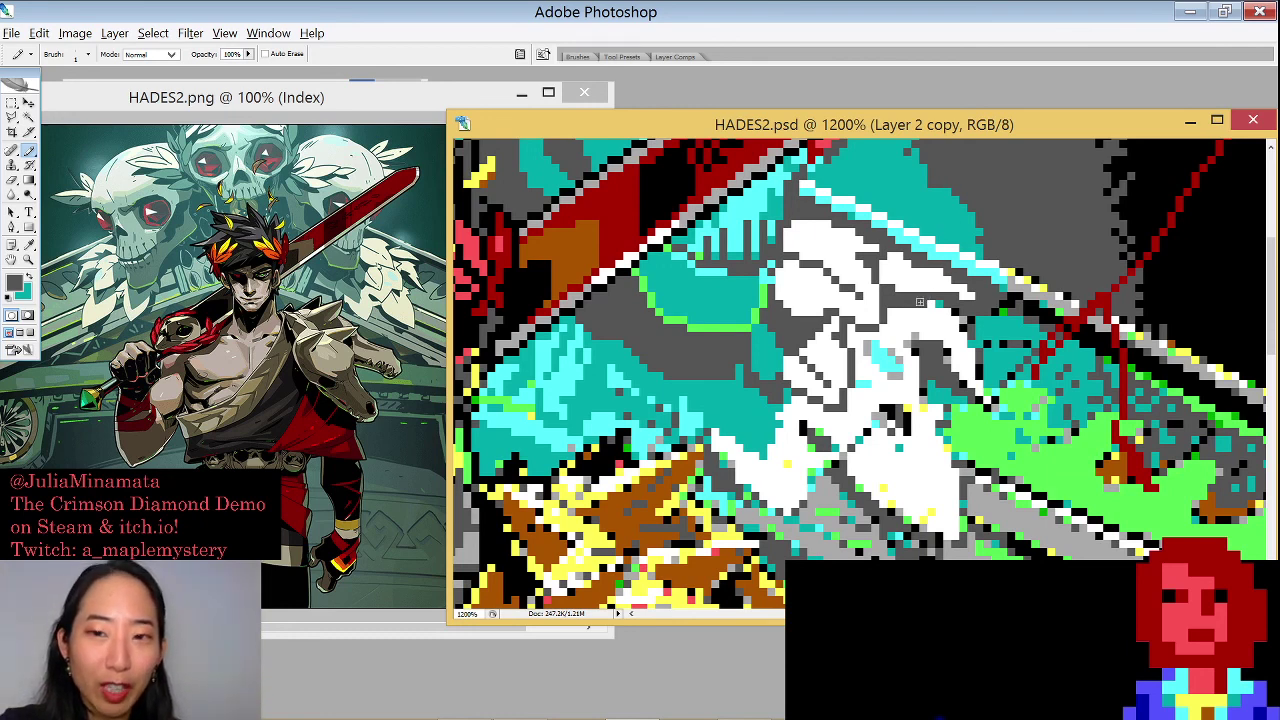
key("x")
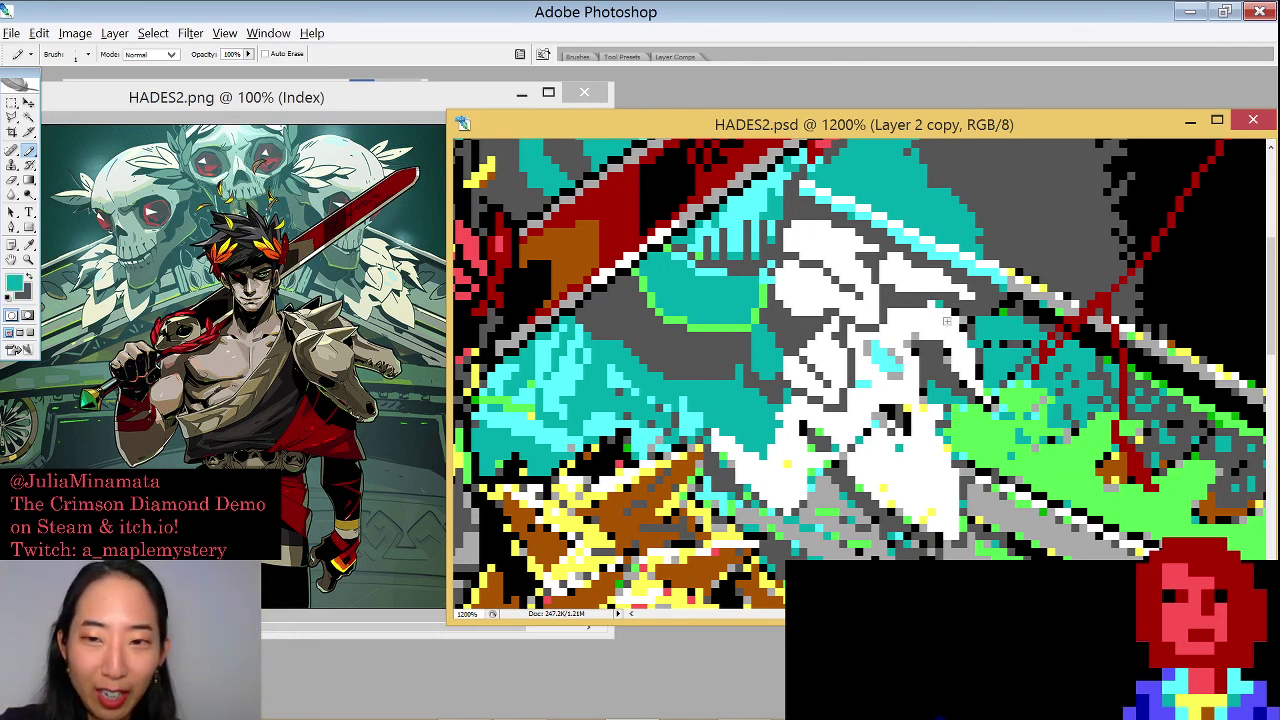
Reshape the narrow leaf's tip and the outer edge of the drooping leaf below it in white and dark grey
left_click(944, 315, "alt")
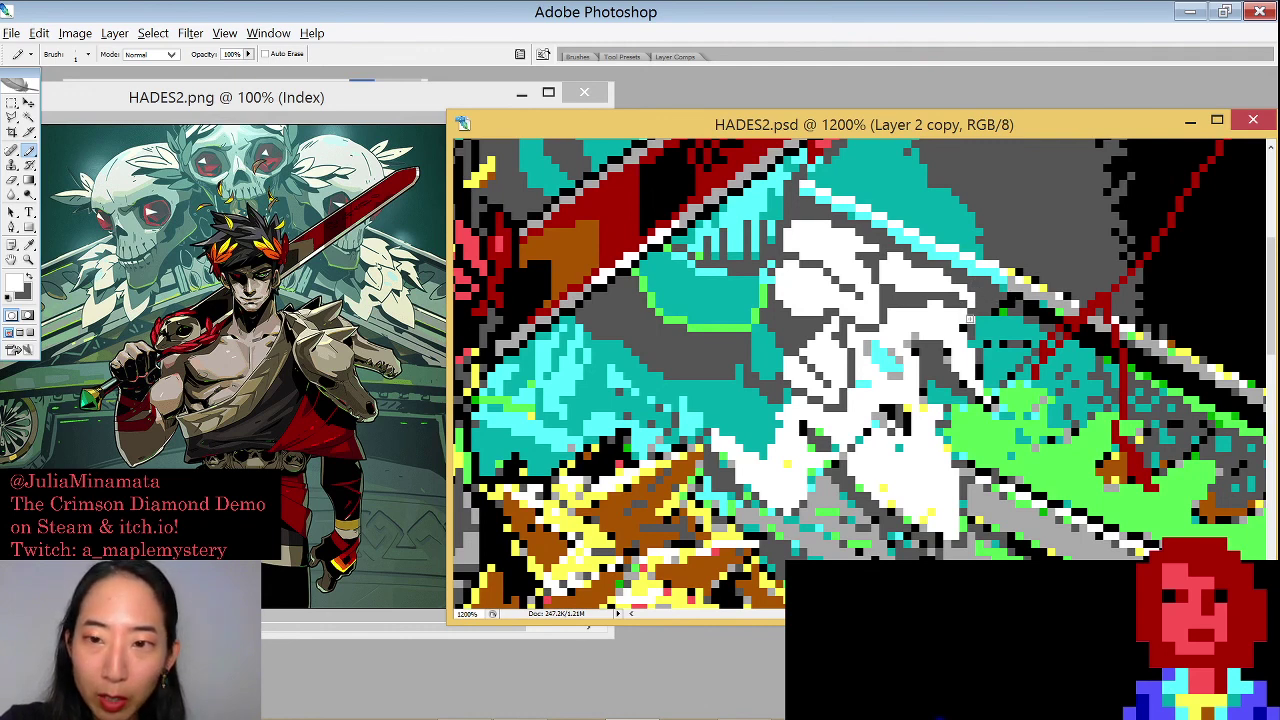
left_click(965, 302, "alt")
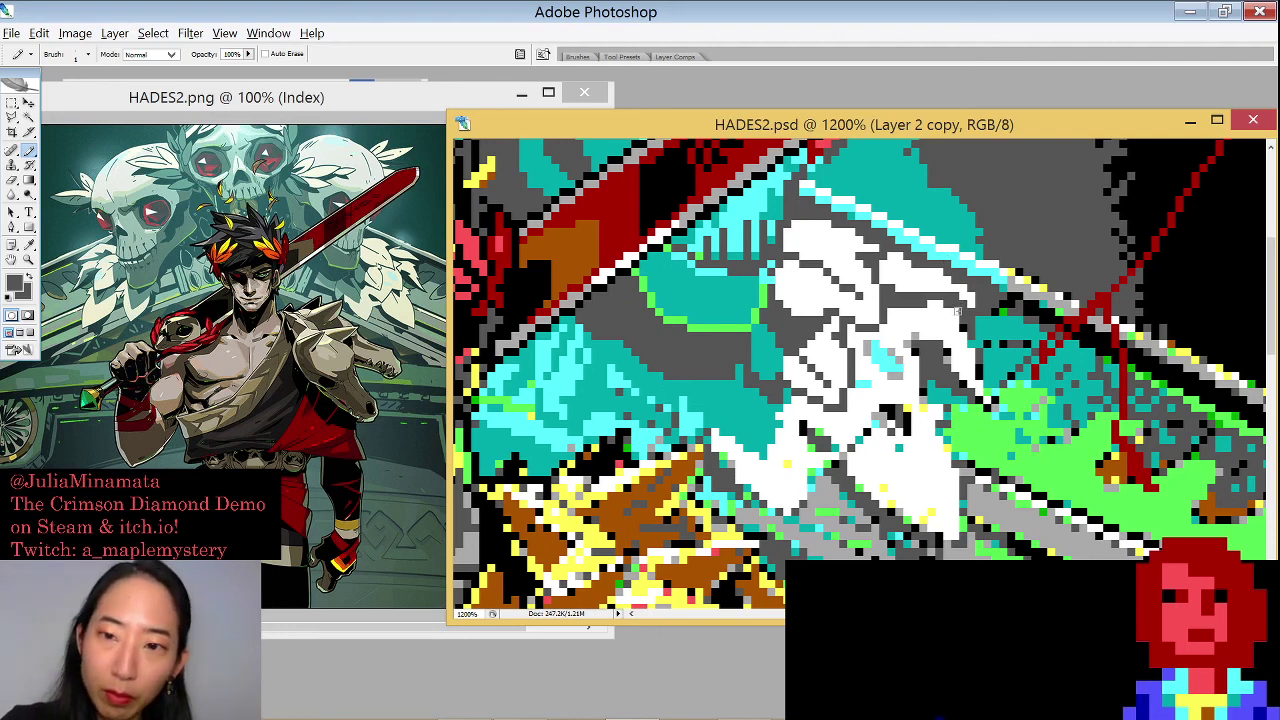
scroll(990, 300, "down", 2)
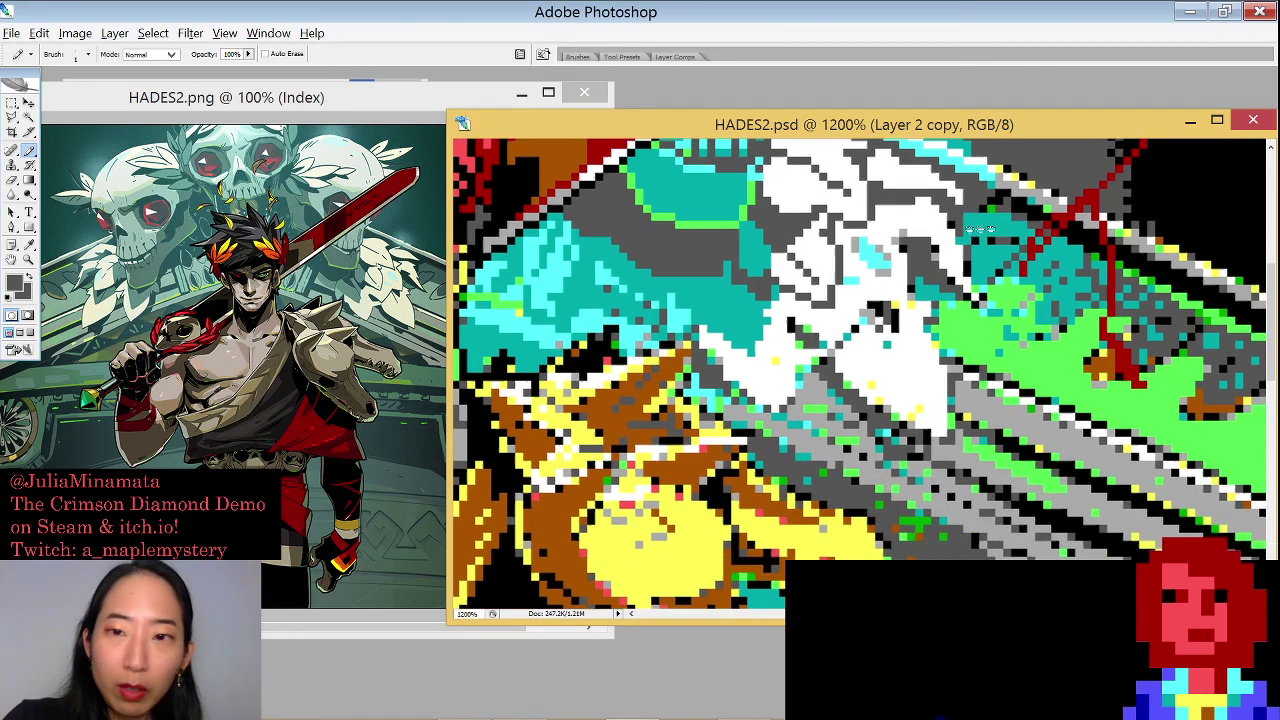
scroll(1008, 292, "up", 1)
left_click(945, 299, "alt")
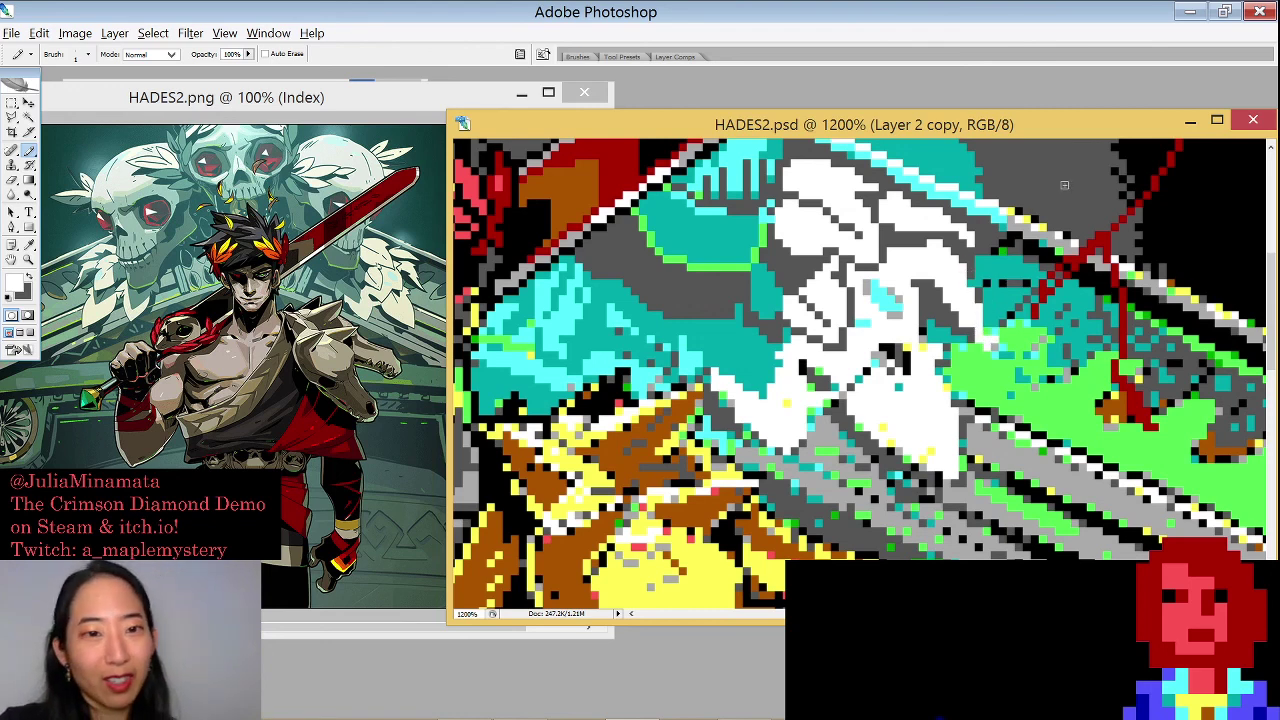
left_click(984, 238, "alt")
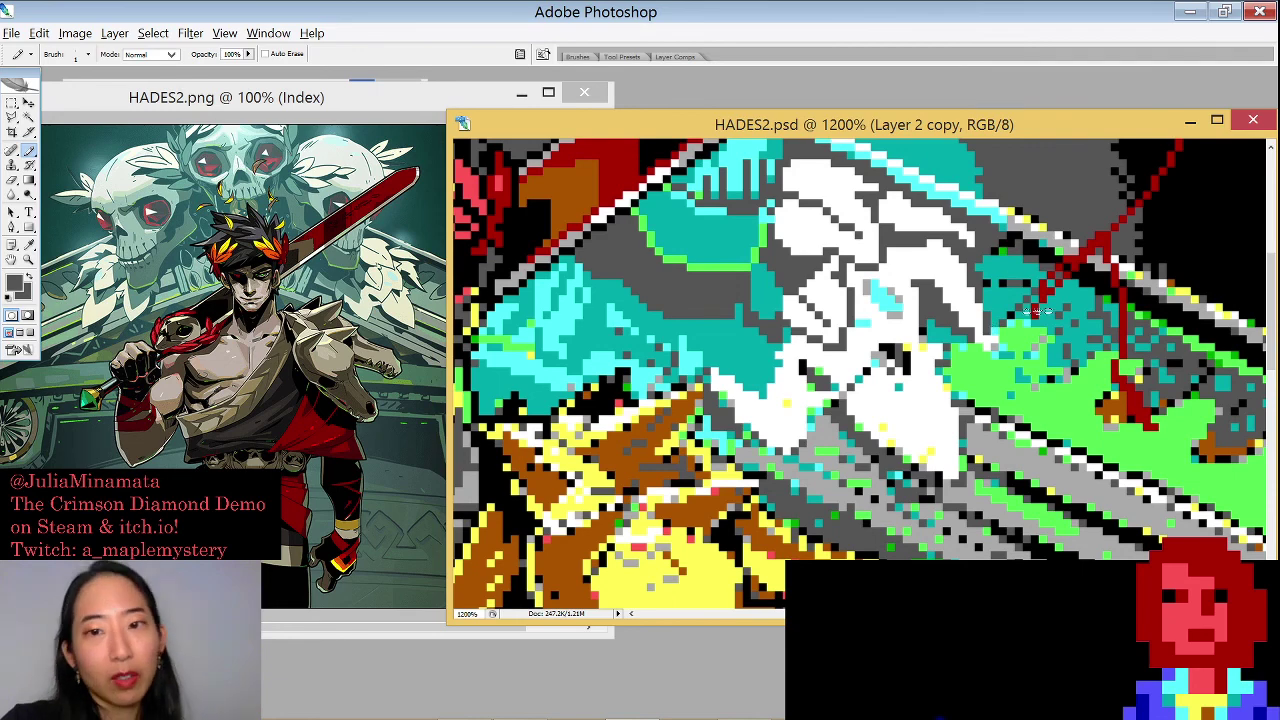
left_click_drag(993, 287, 1022, 349)
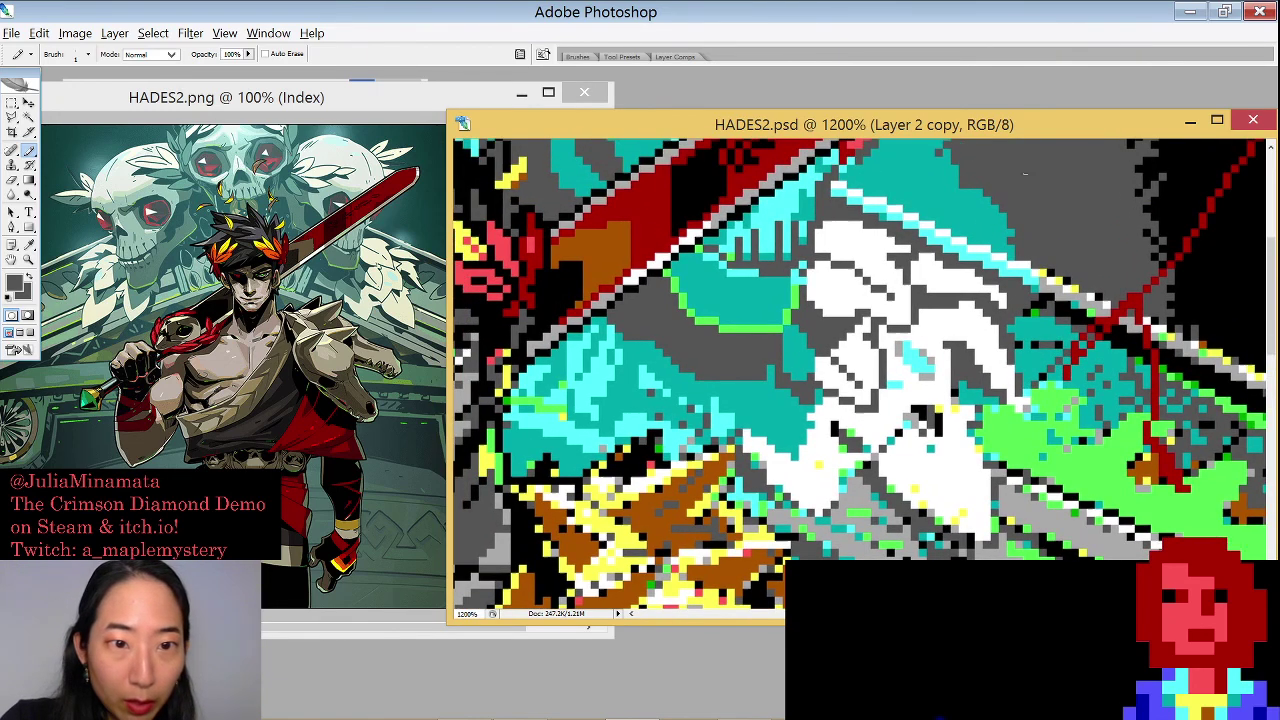
left_click_drag(940, 428, 926, 337)
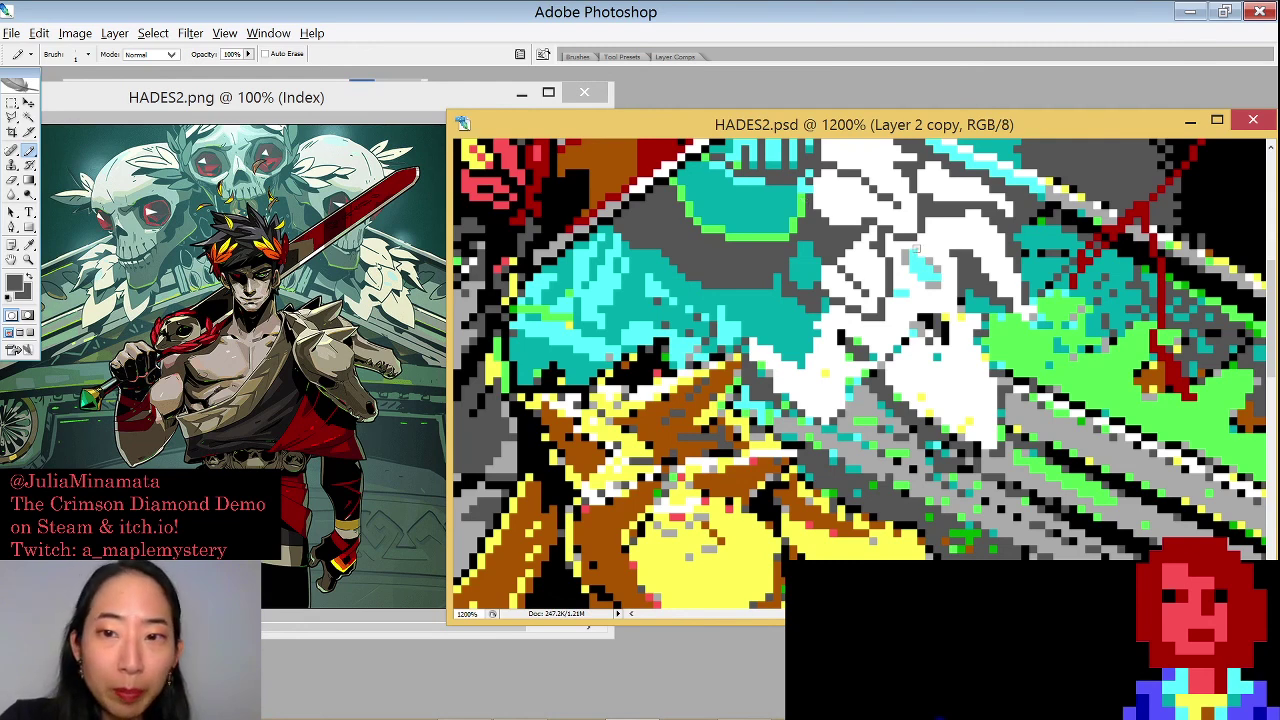
Clean up the light cyan shading between the leaves and draw a dark grey vein in the drooping leaf
left_click(955, 232, "alt")
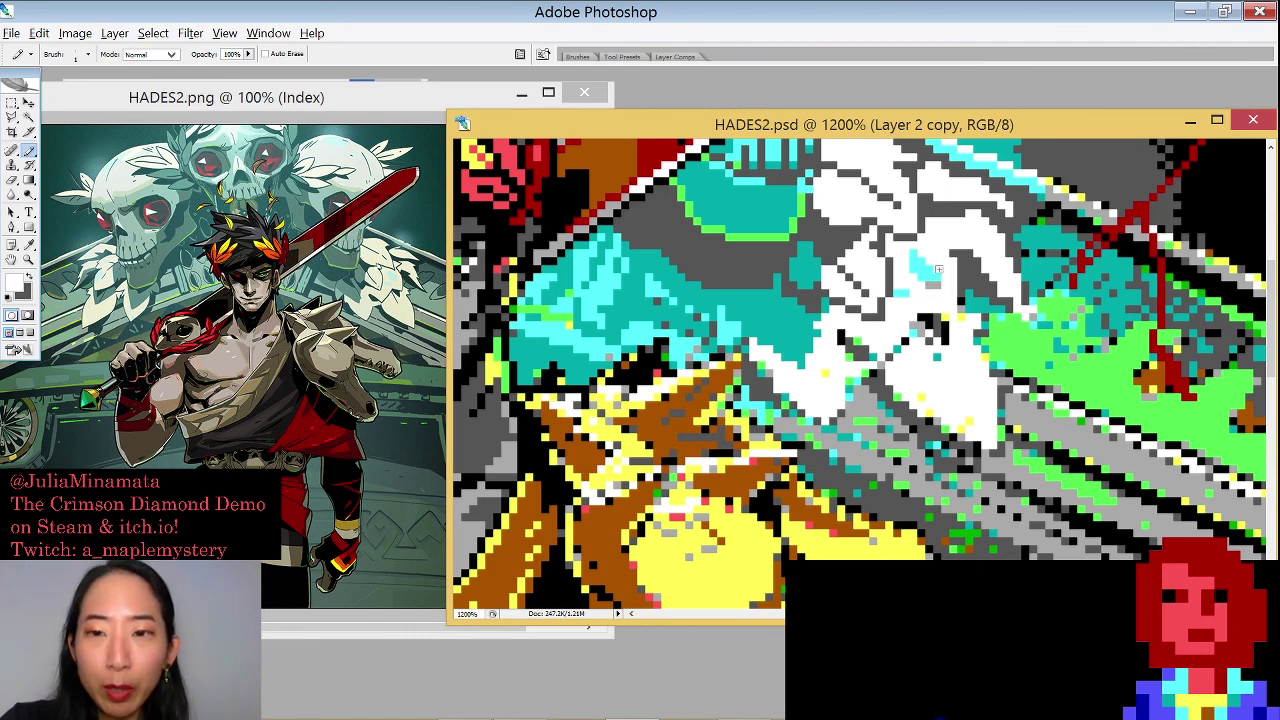
key("x")
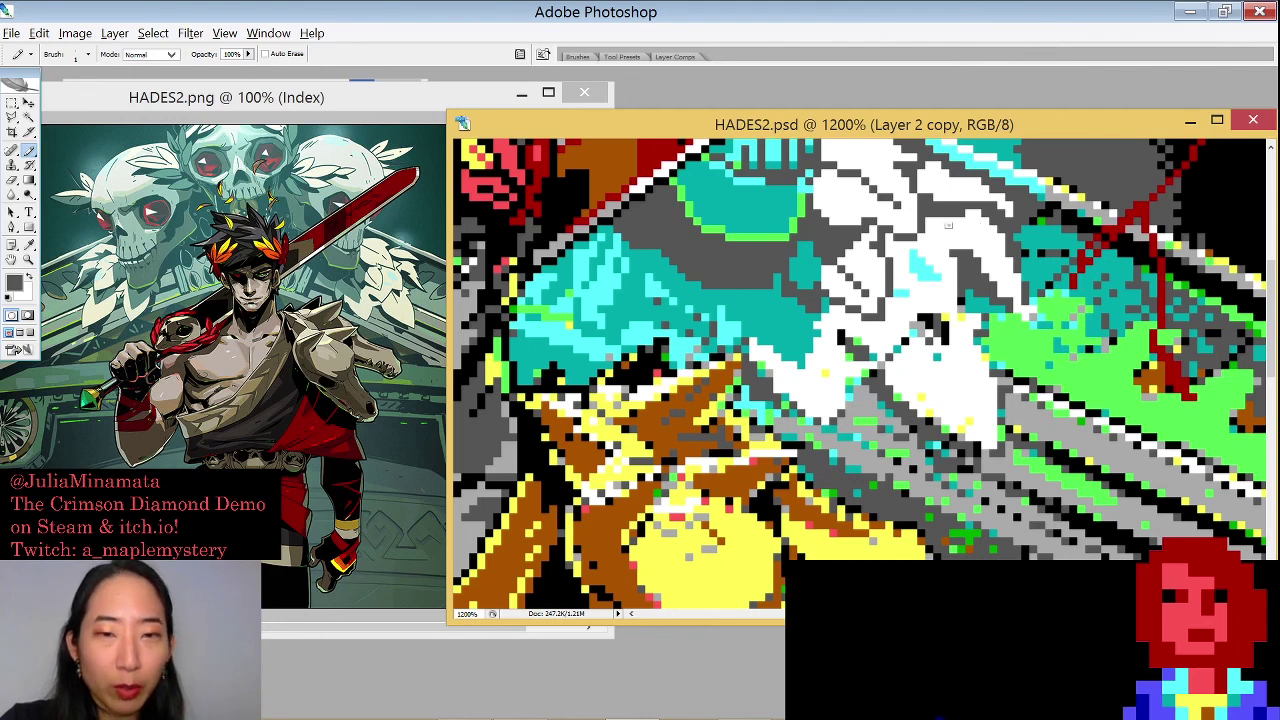
left_click(918, 276, "alt")
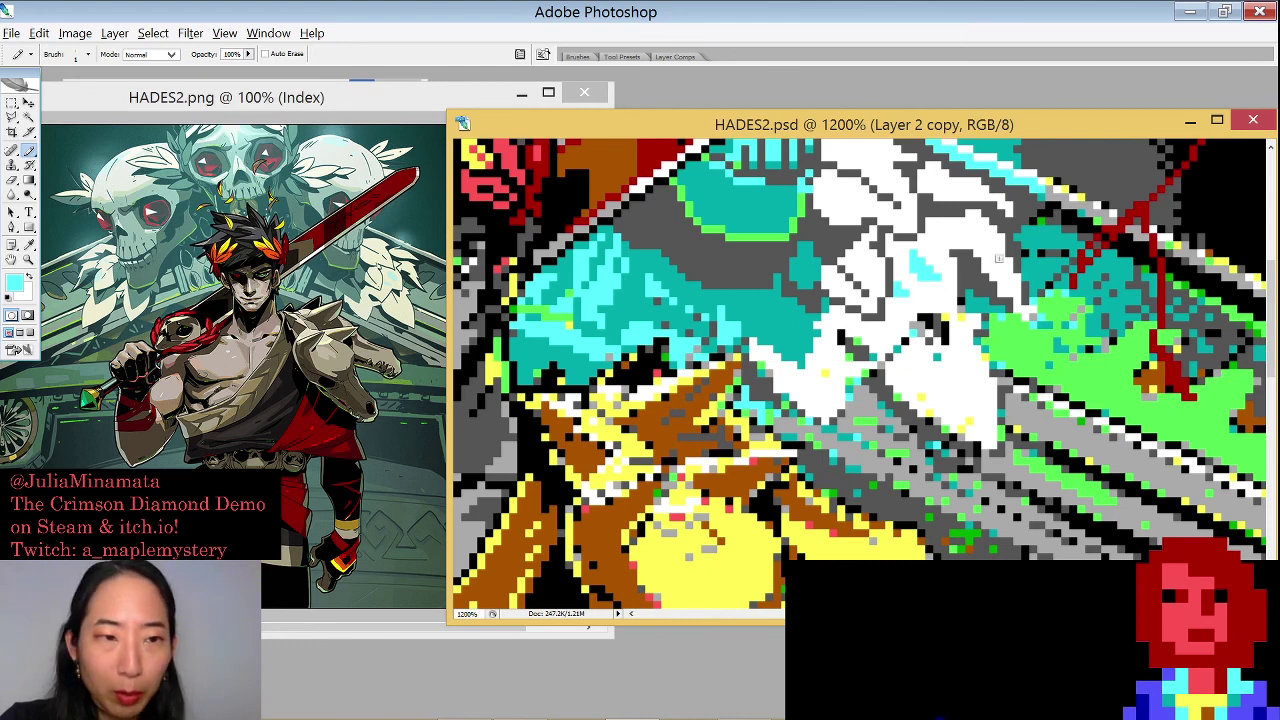
left_click(987, 269, "alt")
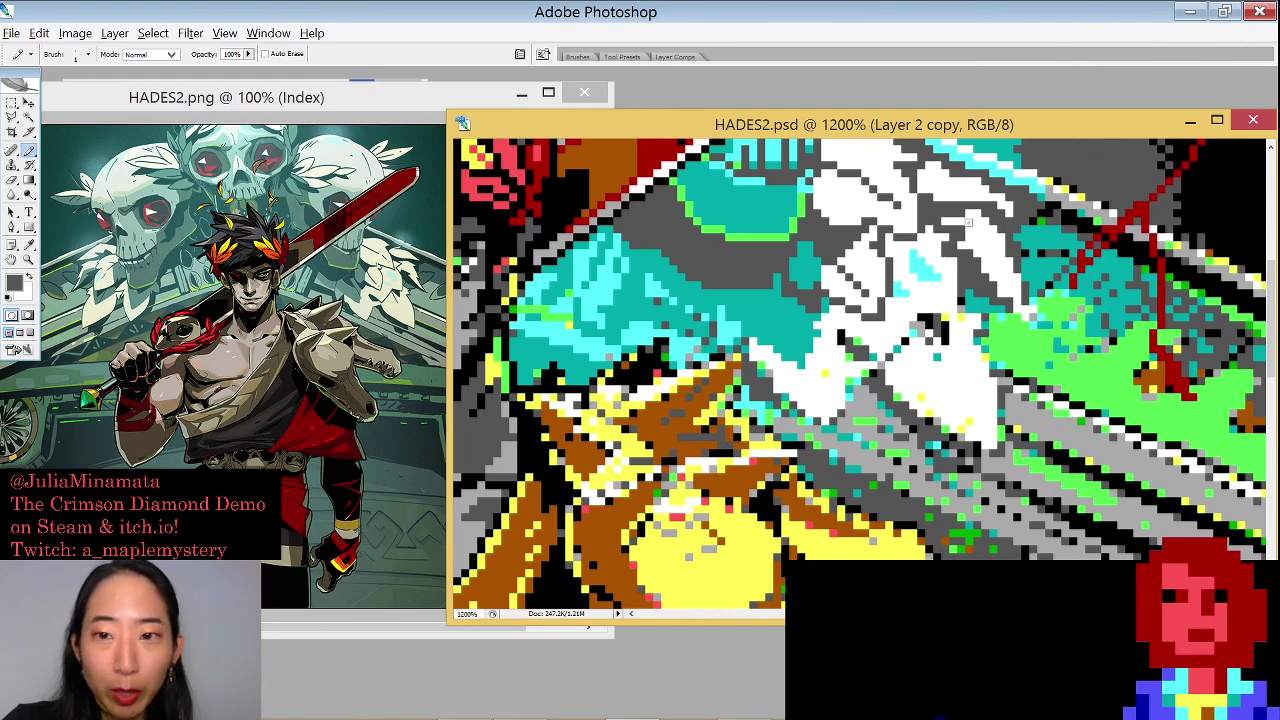
key("x")
left_click(957, 235)
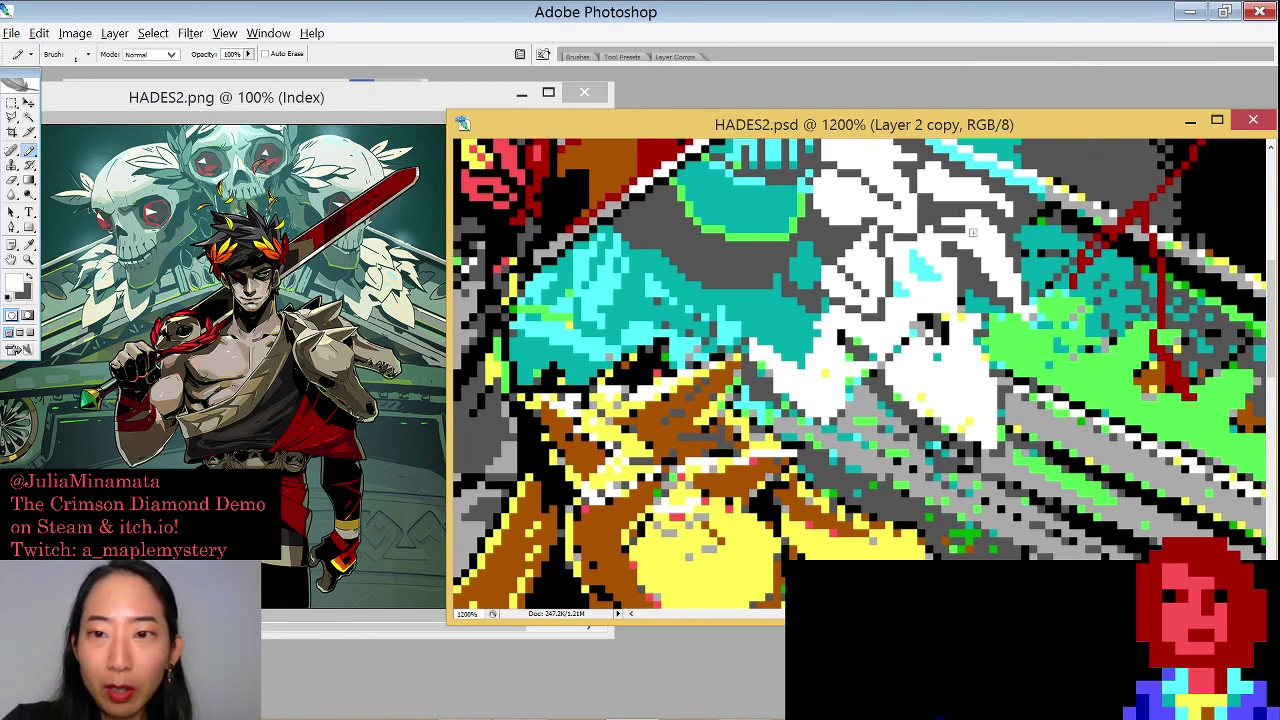
key("x")
left_click(967, 237)
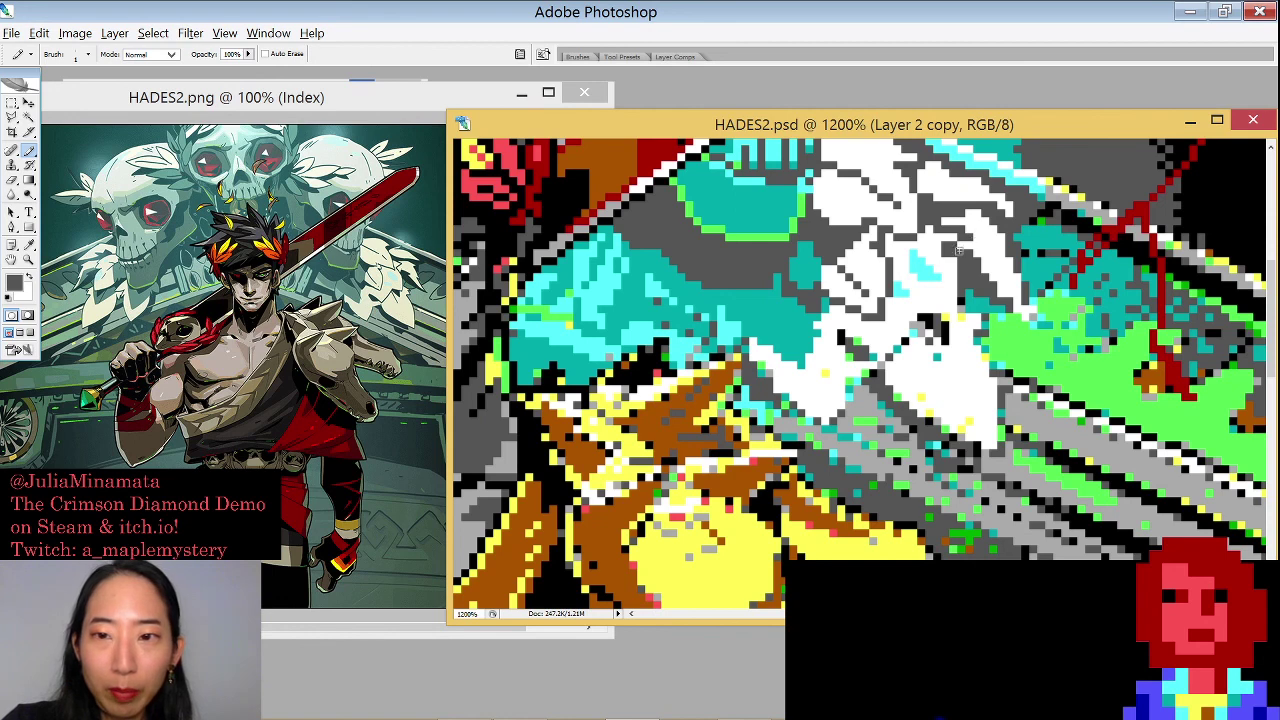
key("x")
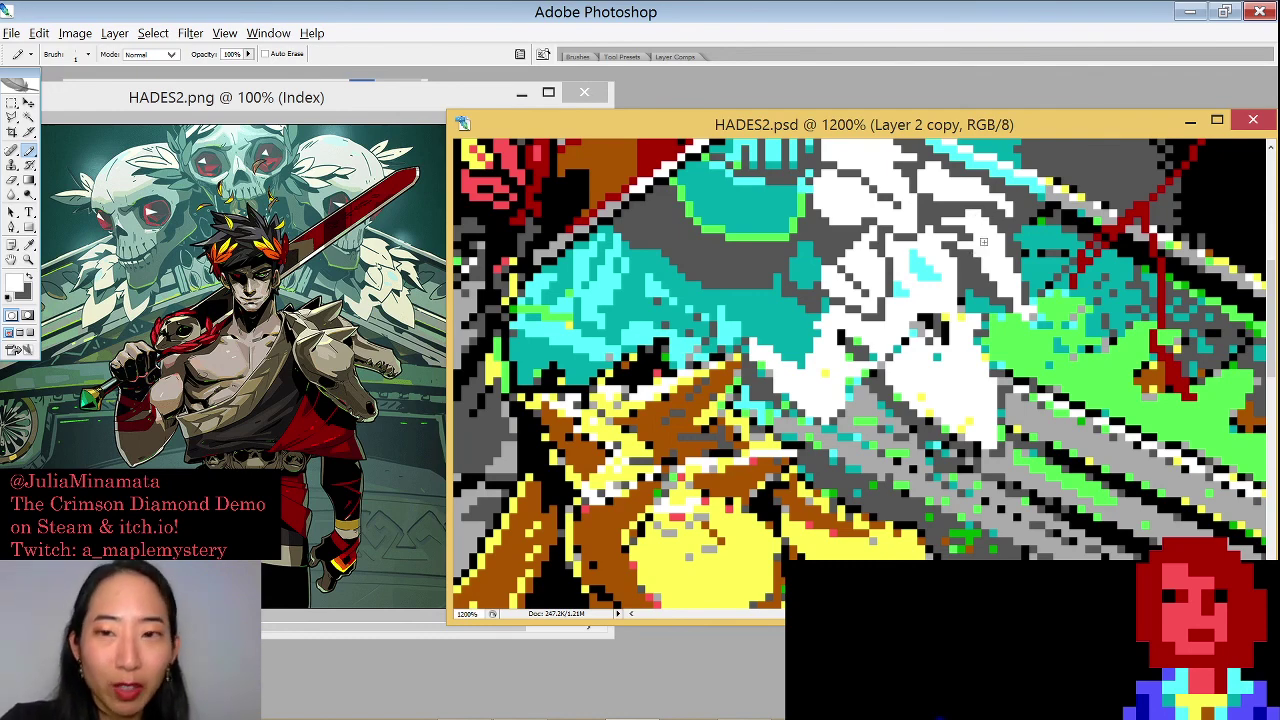
Redraw the speckled gap above the lowest white leaf in dark grey and add dark grey veins to that leaf
scroll(985, 262, "down", 2)
scroll(990, 268, "up", 1)
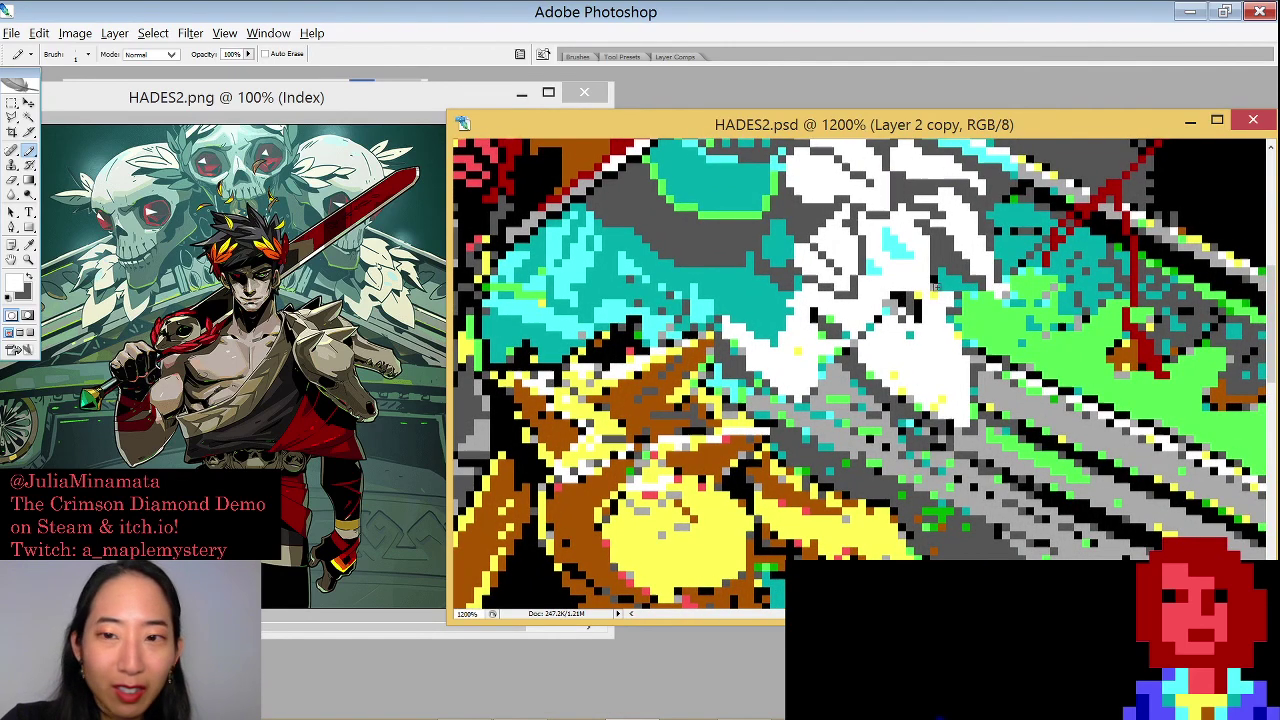
left_click(935, 283, "alt")
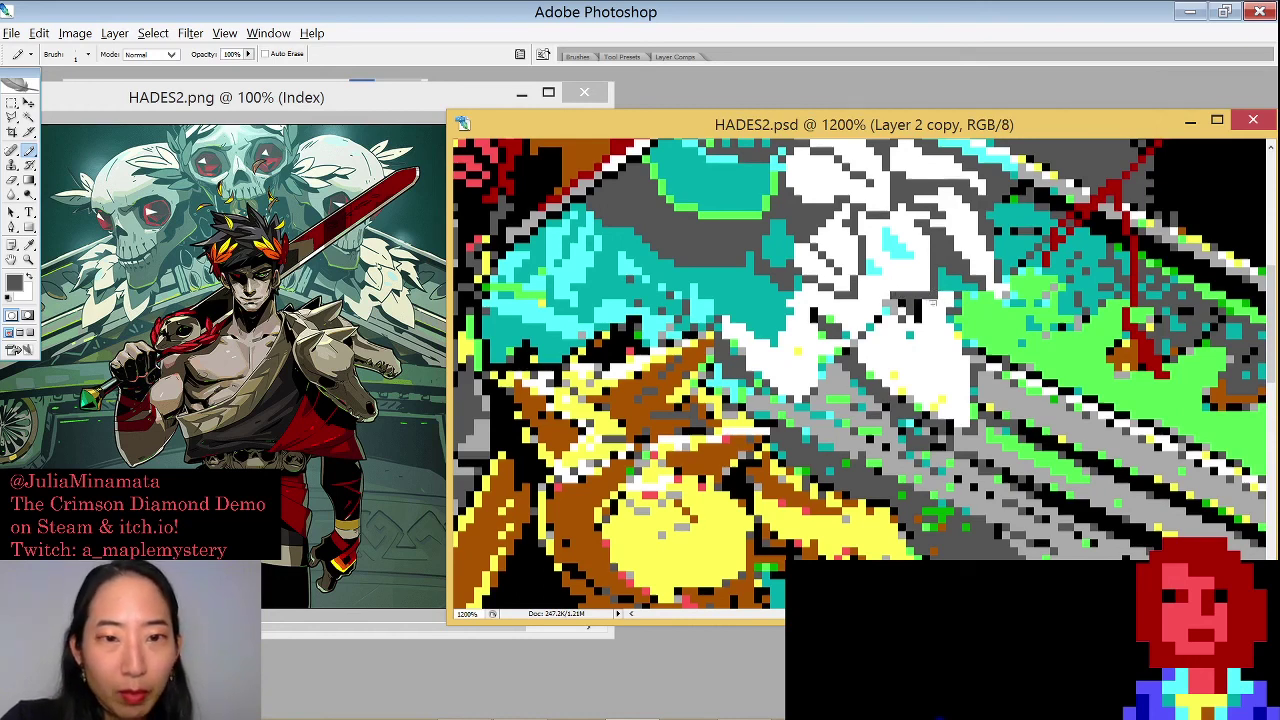
key("x")
left_click(917, 316)
key("x")
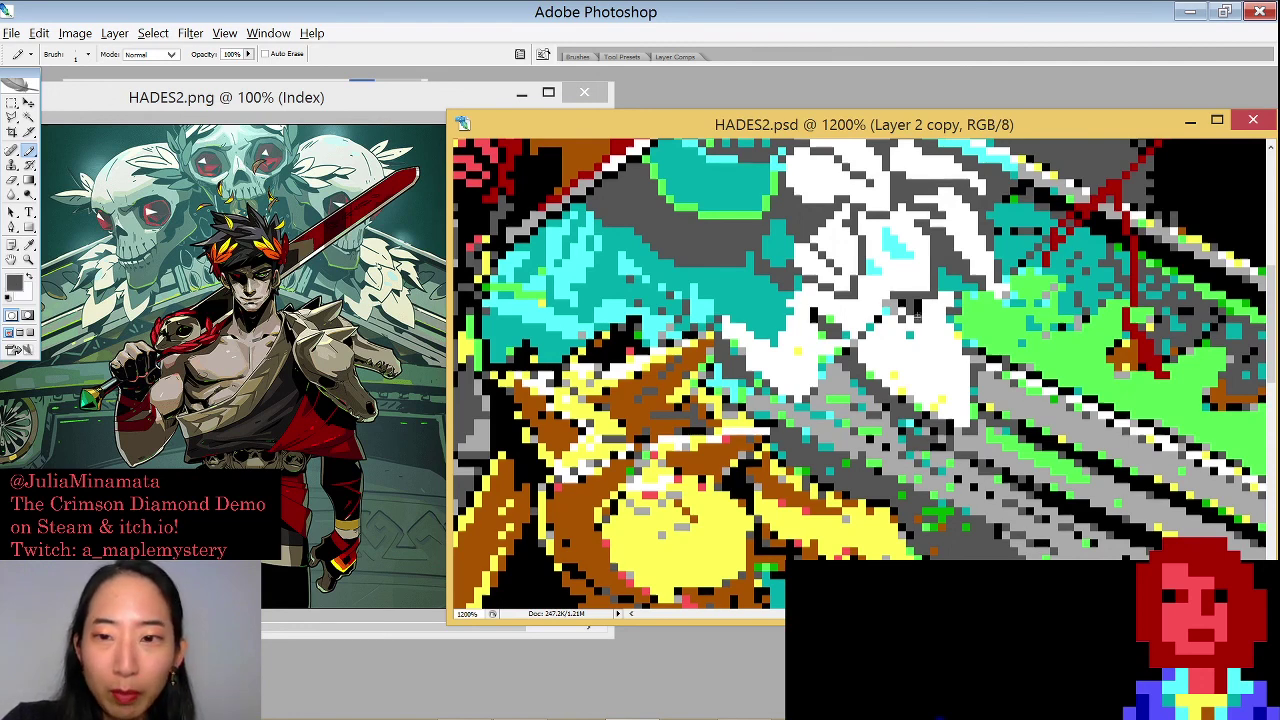
left_click(903, 299)
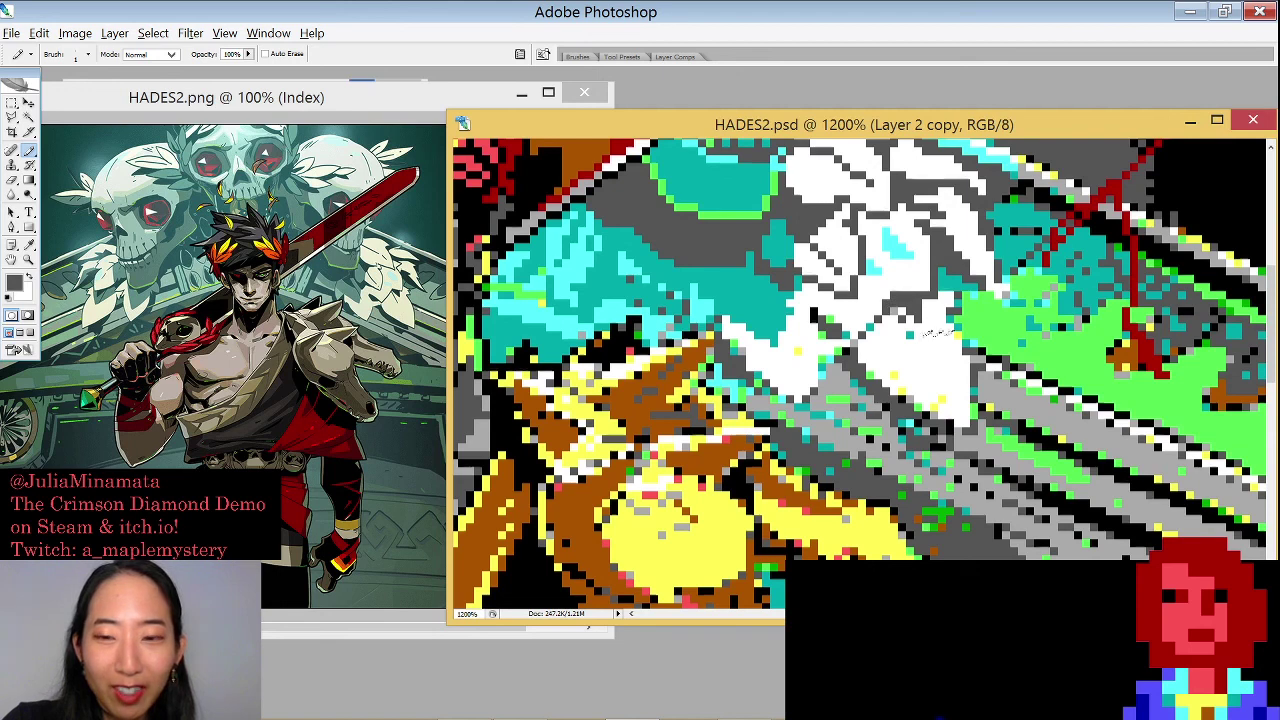
key("x")
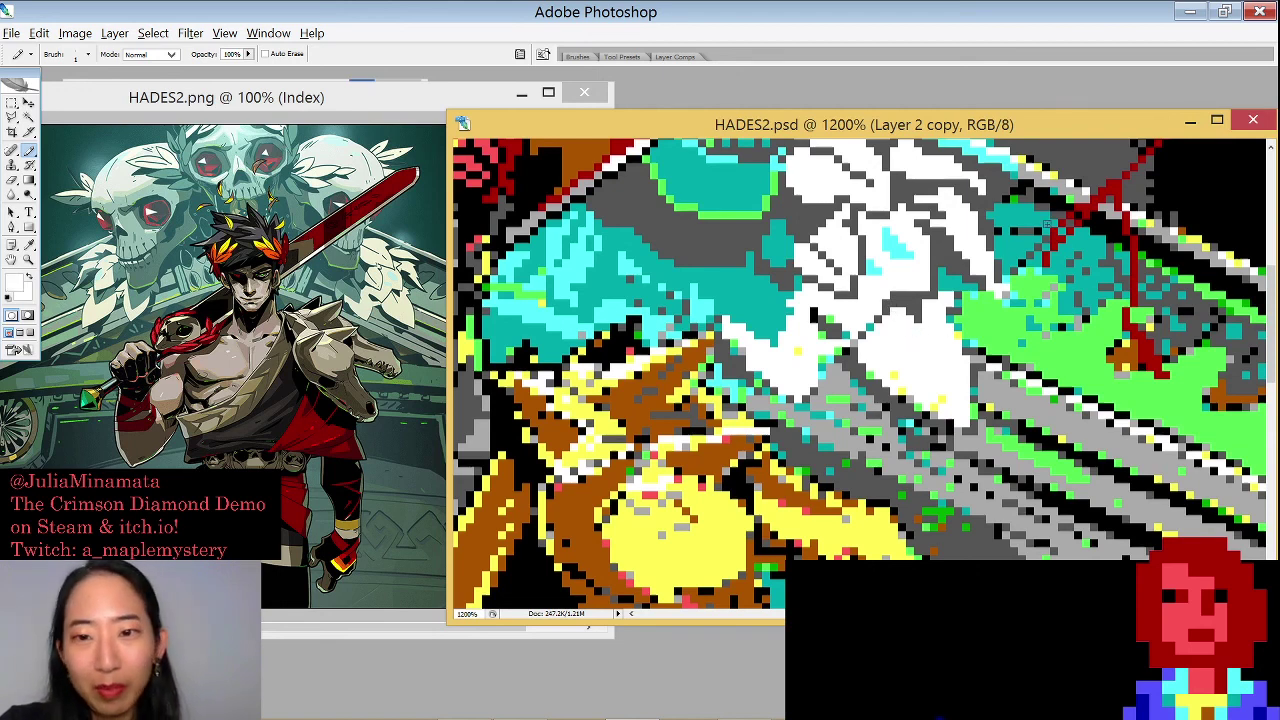
key("x")
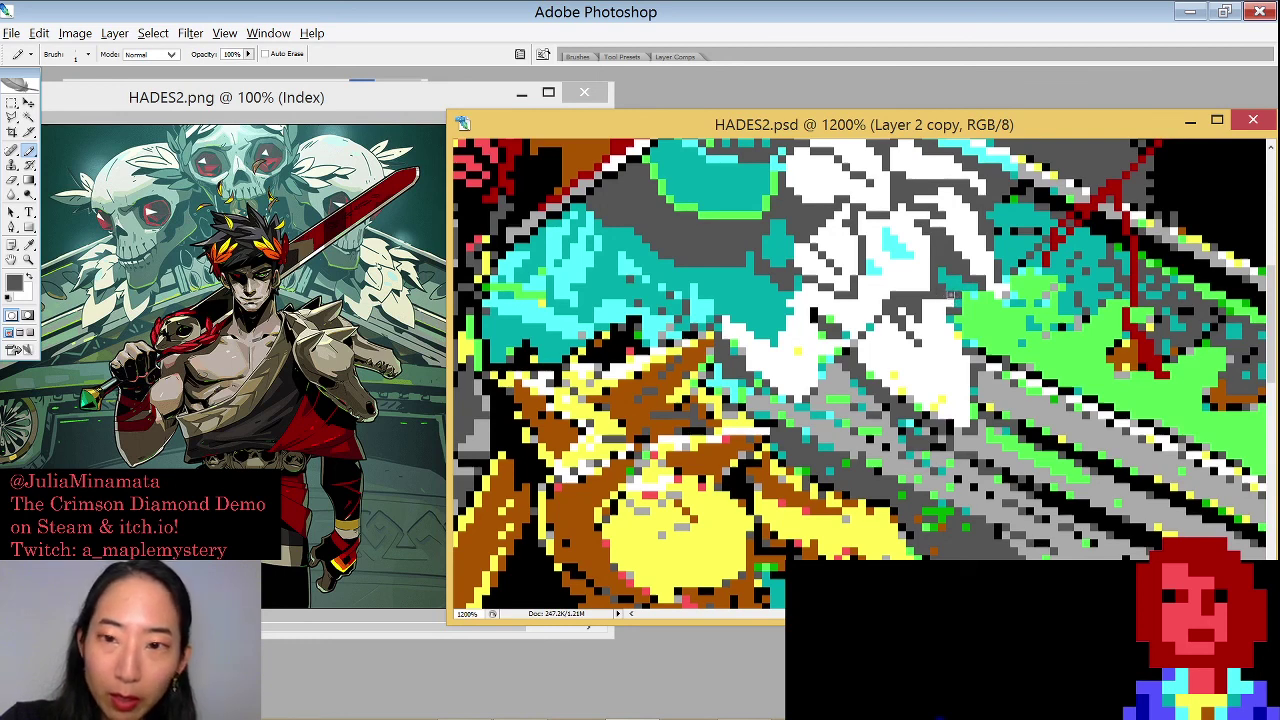
left_click(958, 292, "alt")
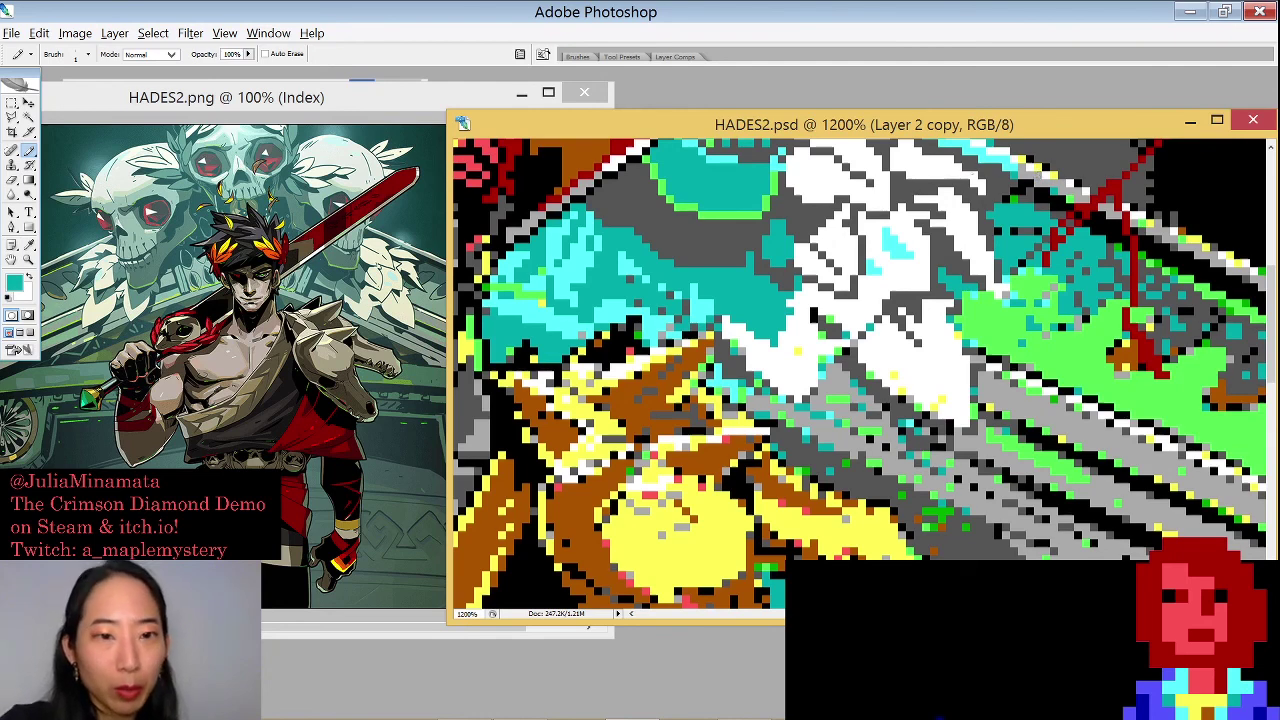
Clean up the outer edge of the lowest white leaf with white and a dark grey outline running to its tip
left_click(944, 357, "alt")
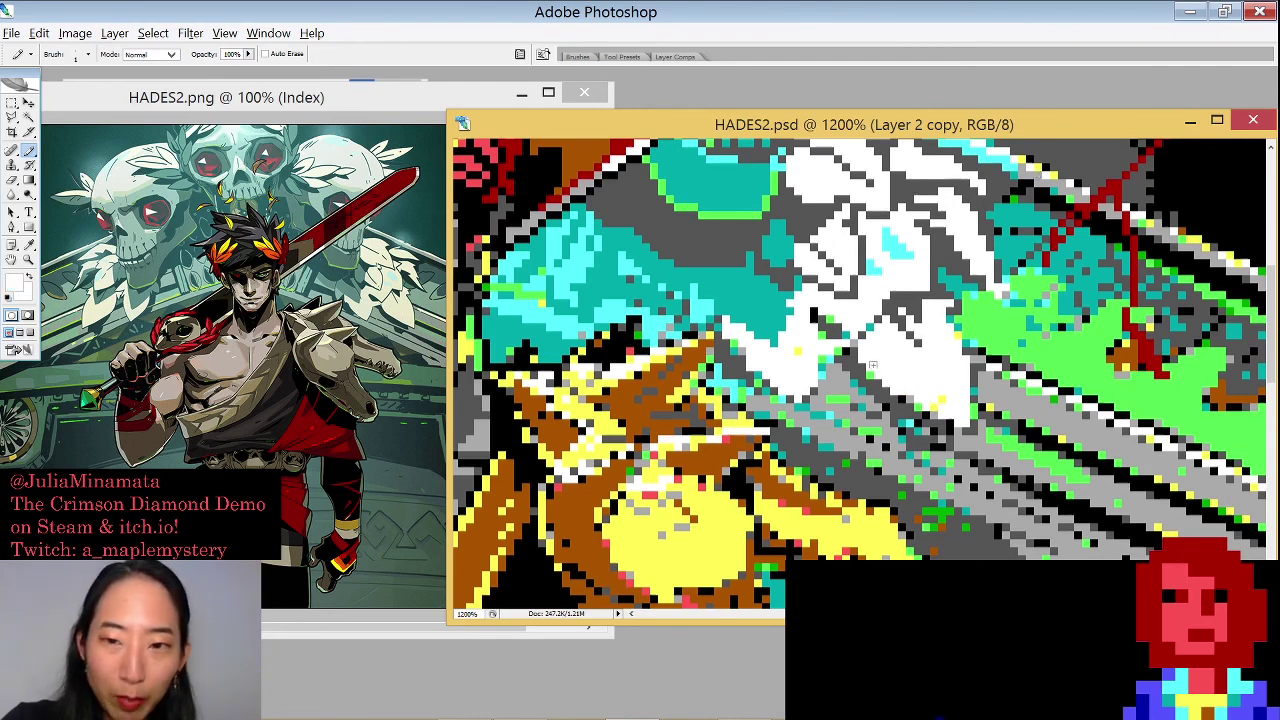
left_click(955, 250, "alt")
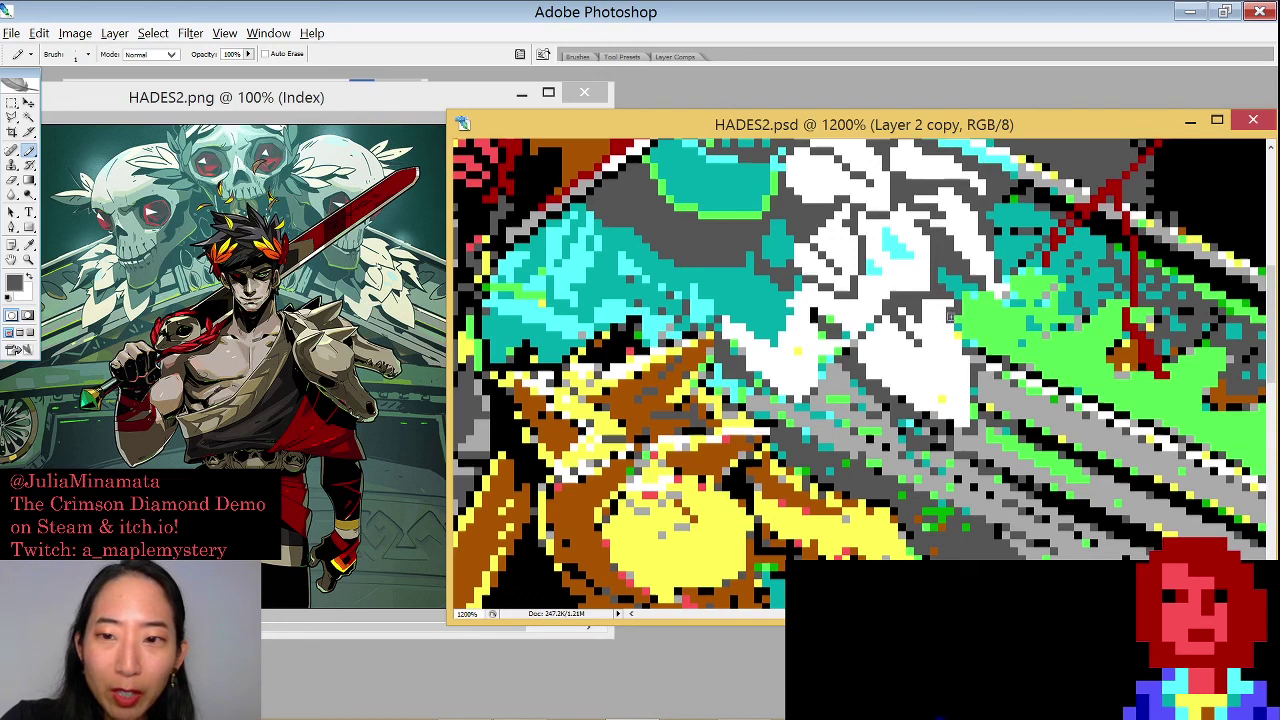
left_click_drag(970, 343, 972, 421)
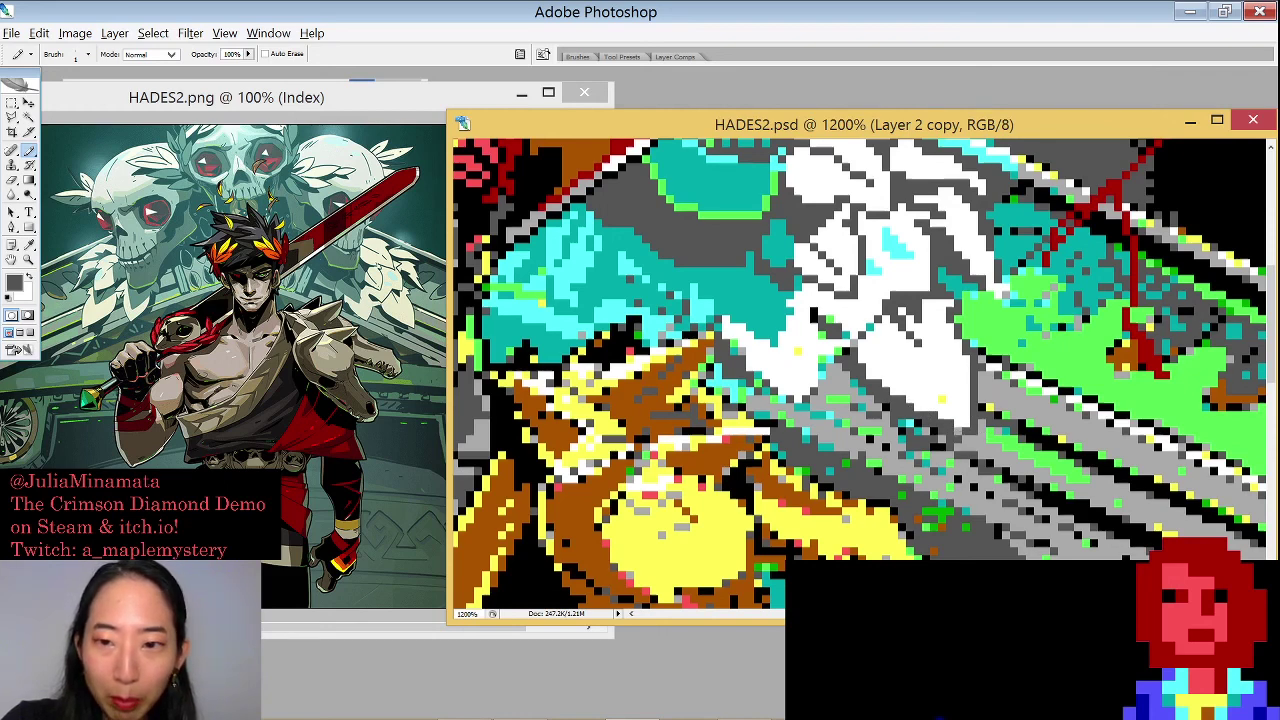
Refine the dark grey veins inside the lowest white leaf, trimming them with white
key("x")
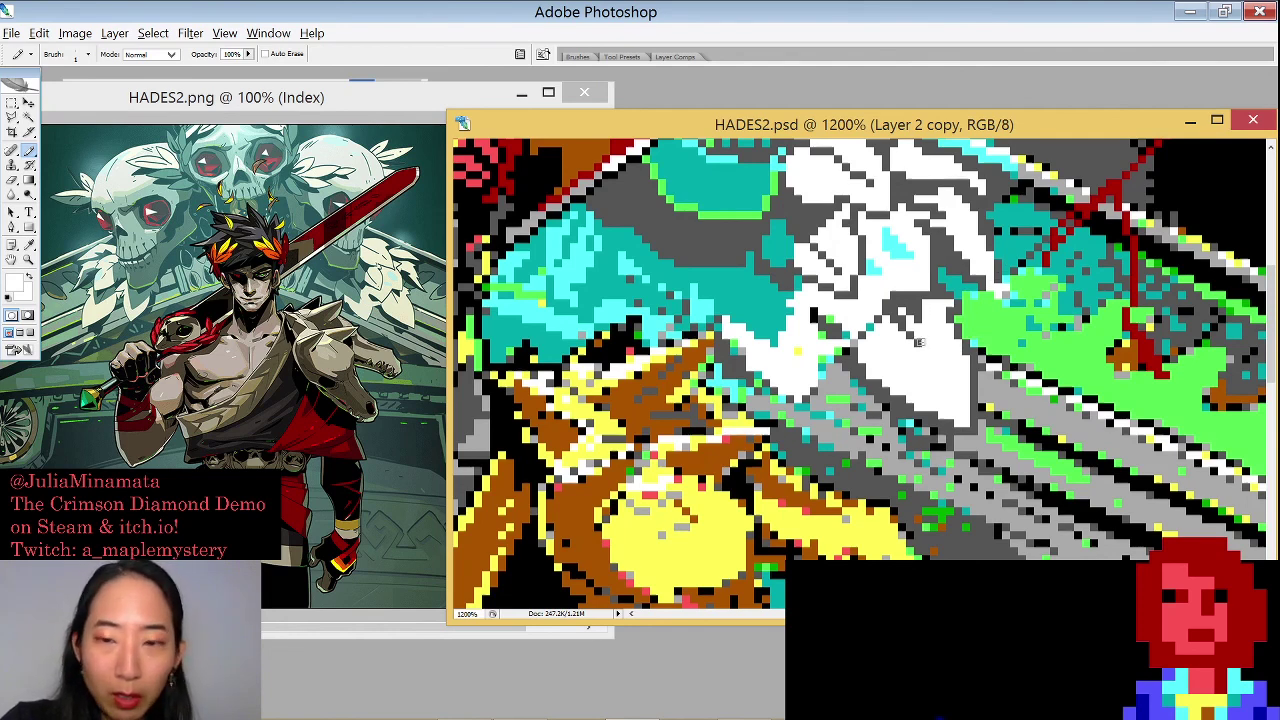
key("x")
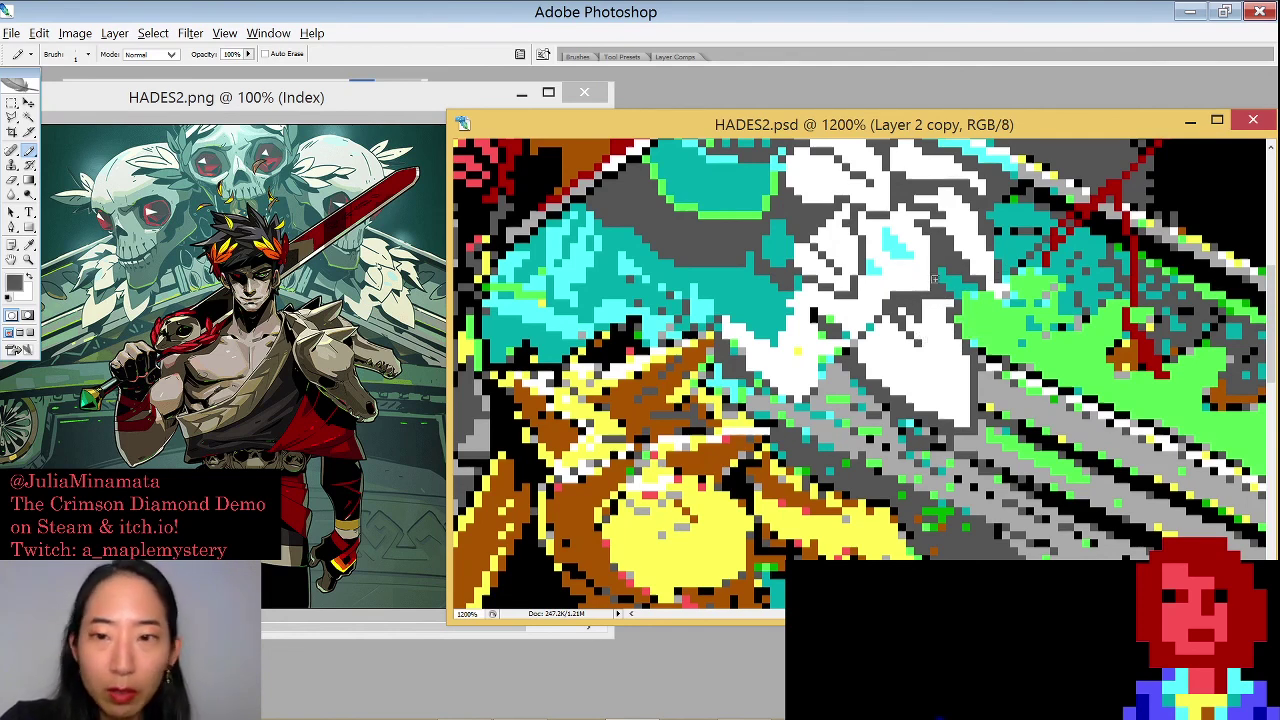
key("x")
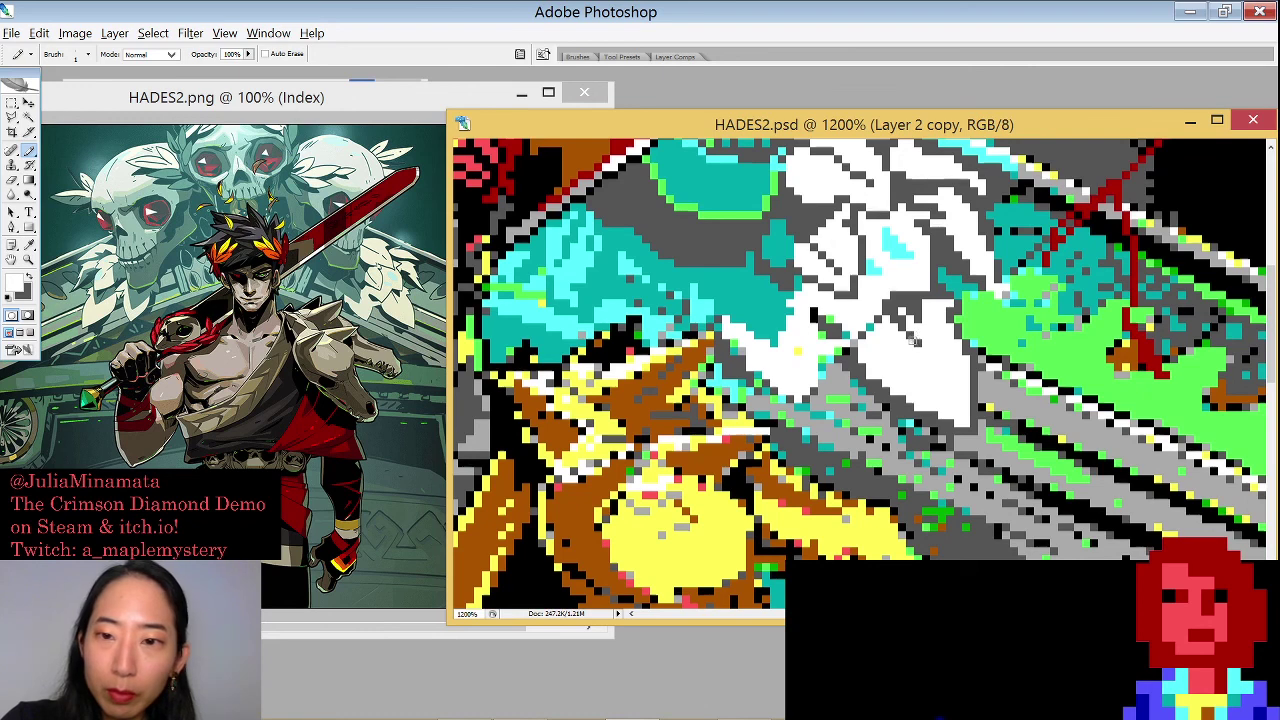
key("x")
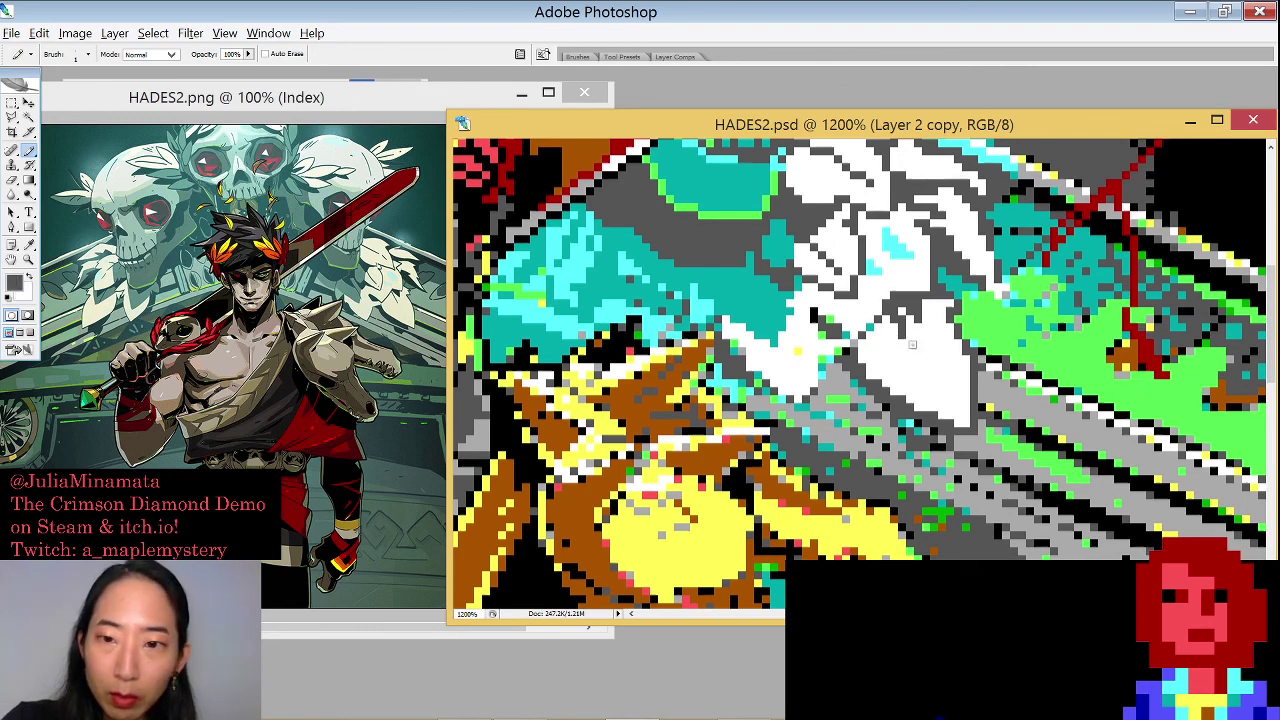
key("x")
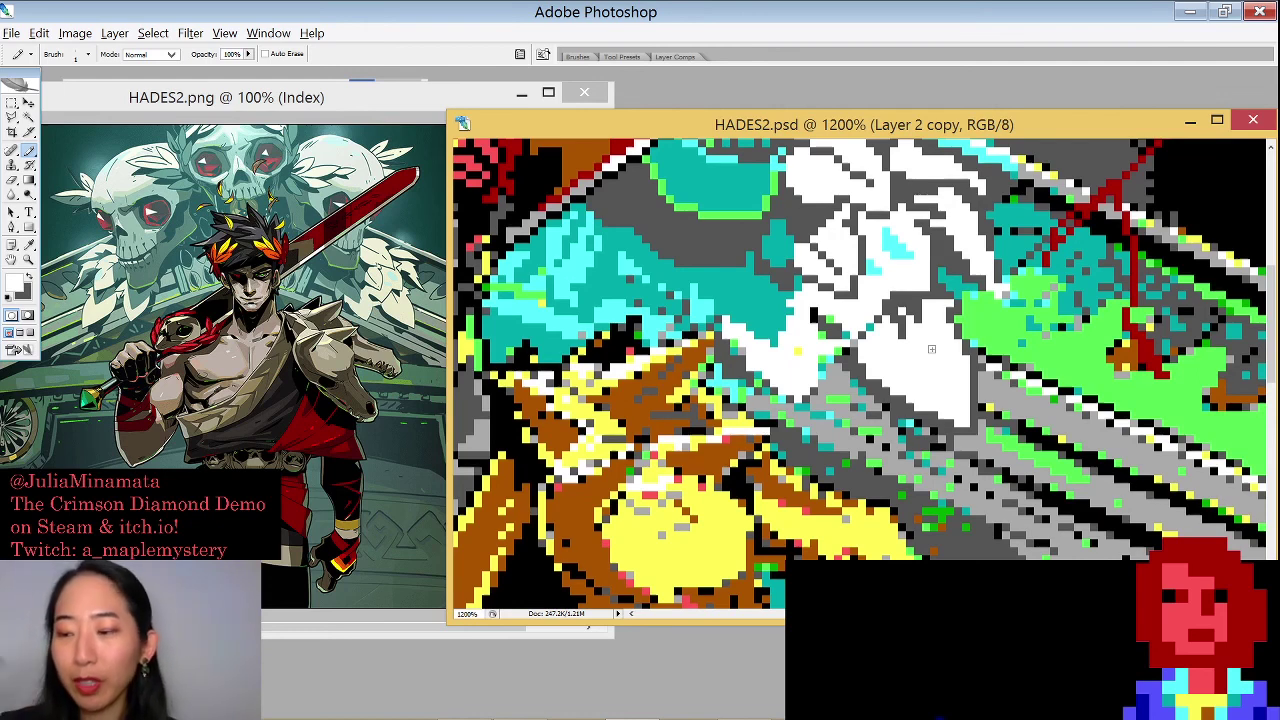
Replace the stray coloured pixels in and beside the neighbouring left-pointing leaf with white and dark grey
key("x")
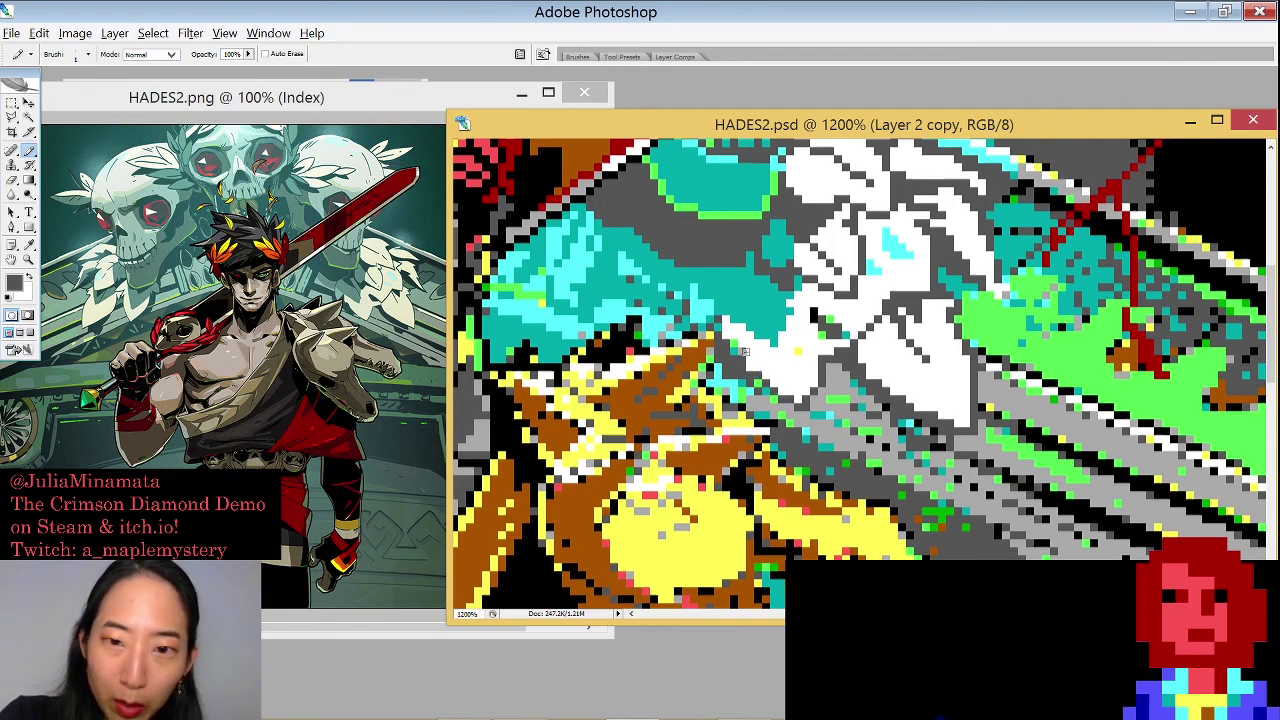
key("x")
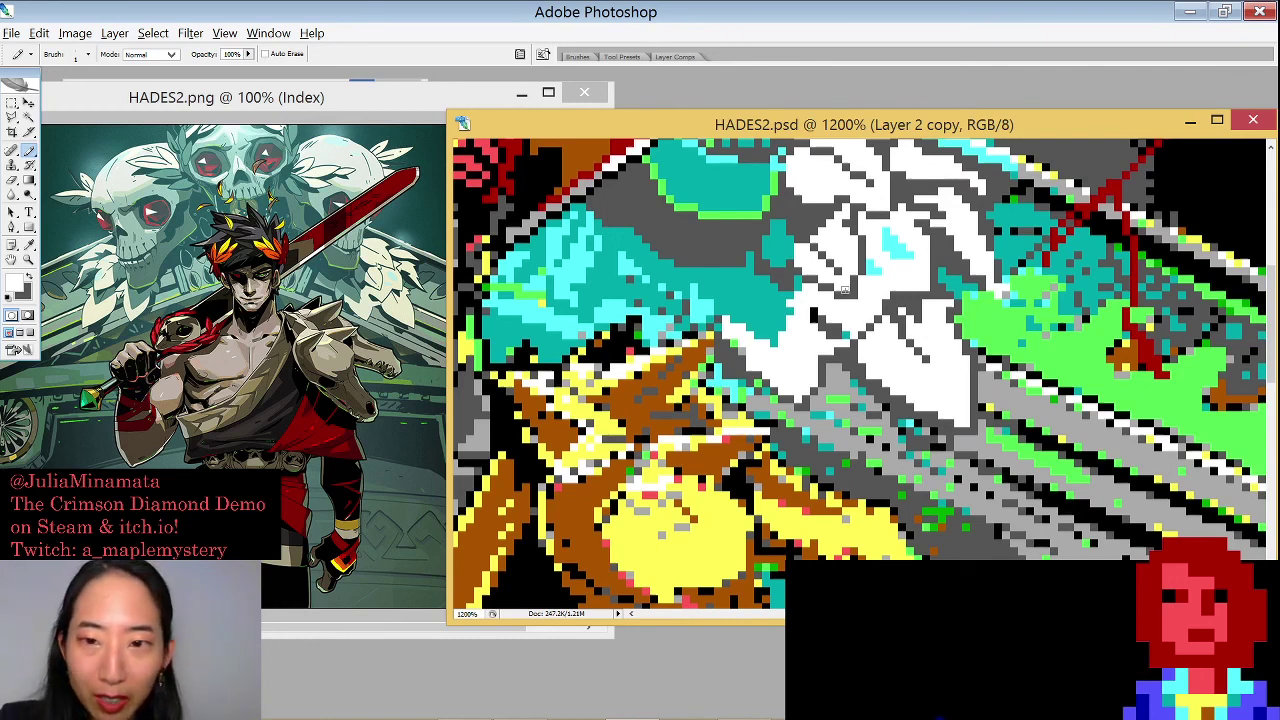
left_click(844, 289, "alt")
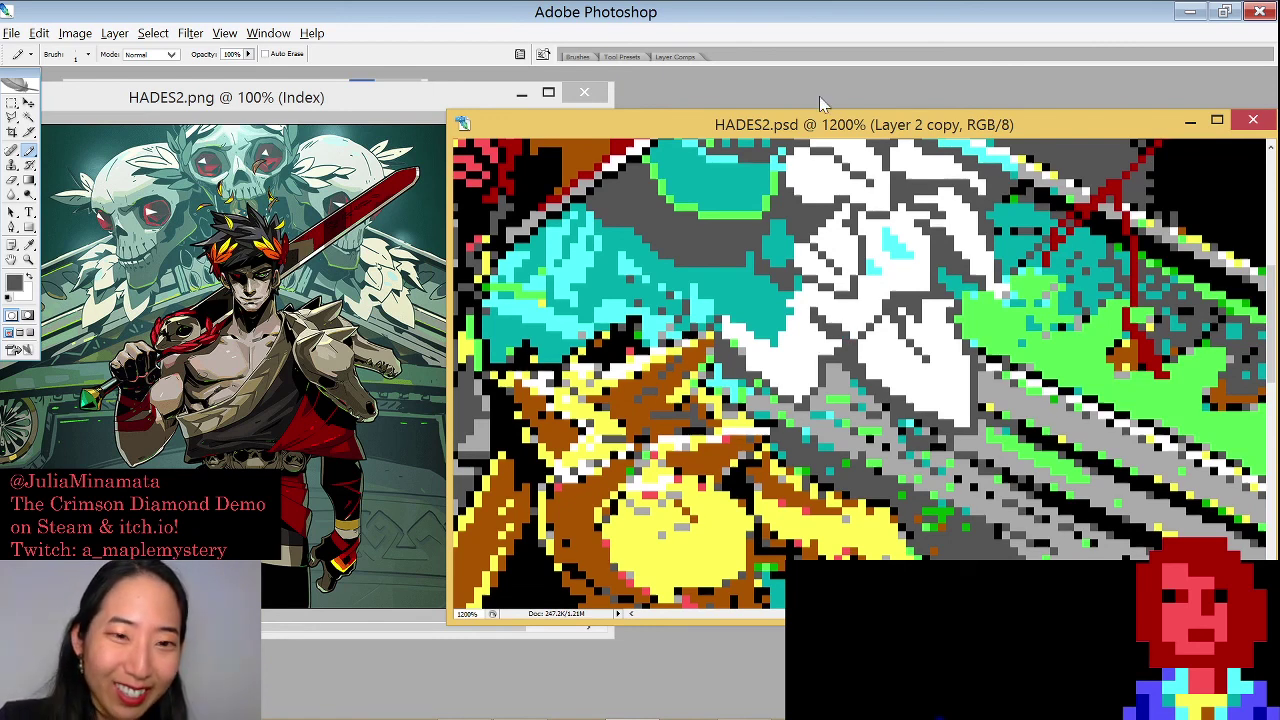
Touch up the left-pointing leaf's tip and the edge beside it in white and dark grey
left_click_drag(765, 306, 845, 332)
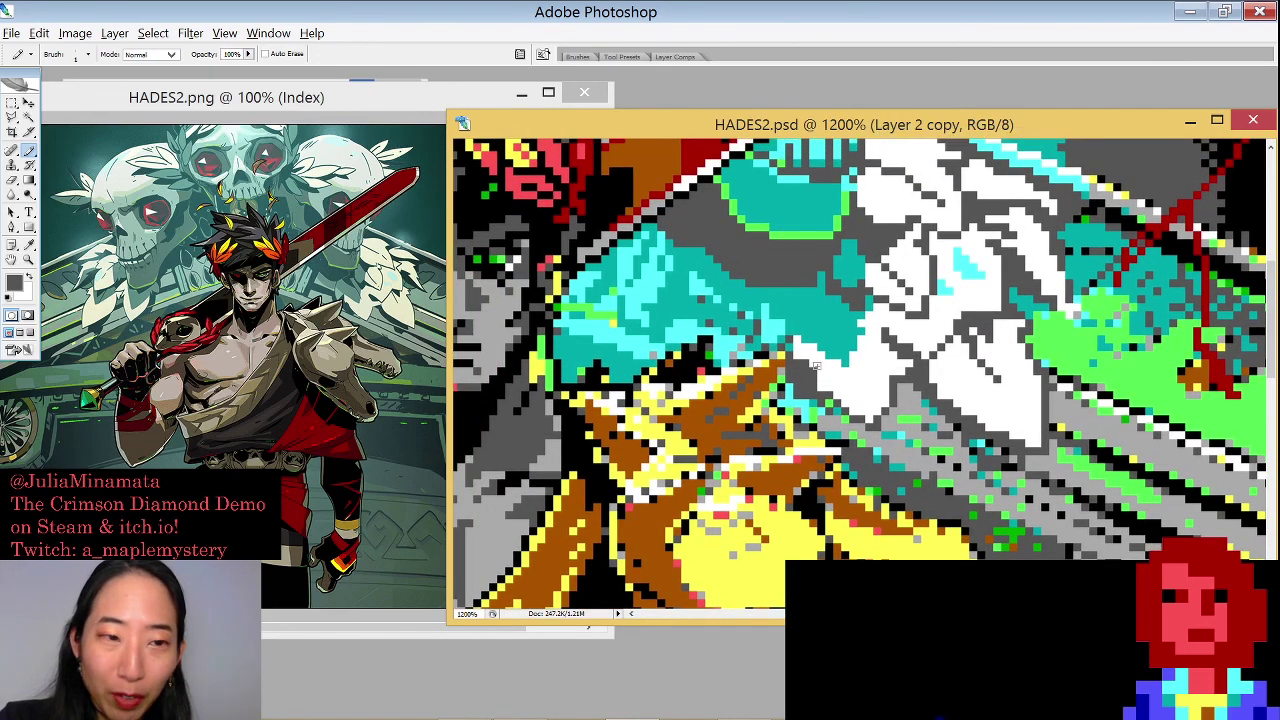
key("x")
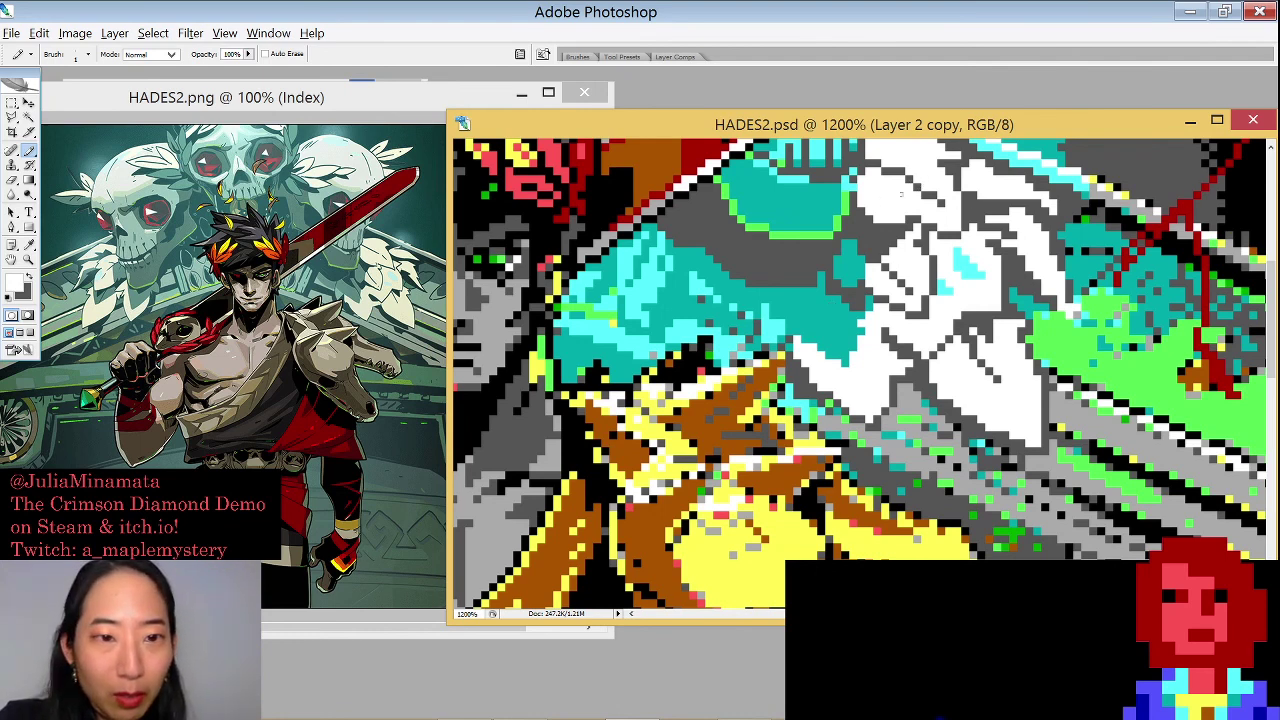
key("x")
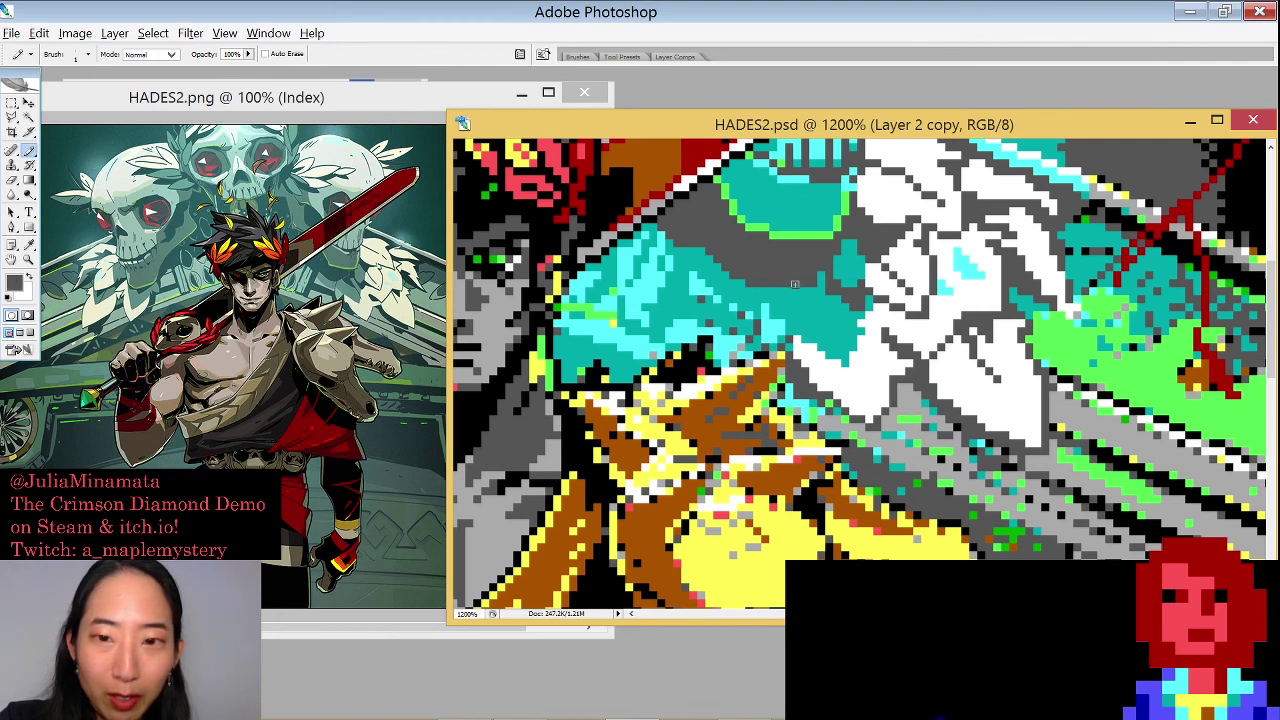
key("x")
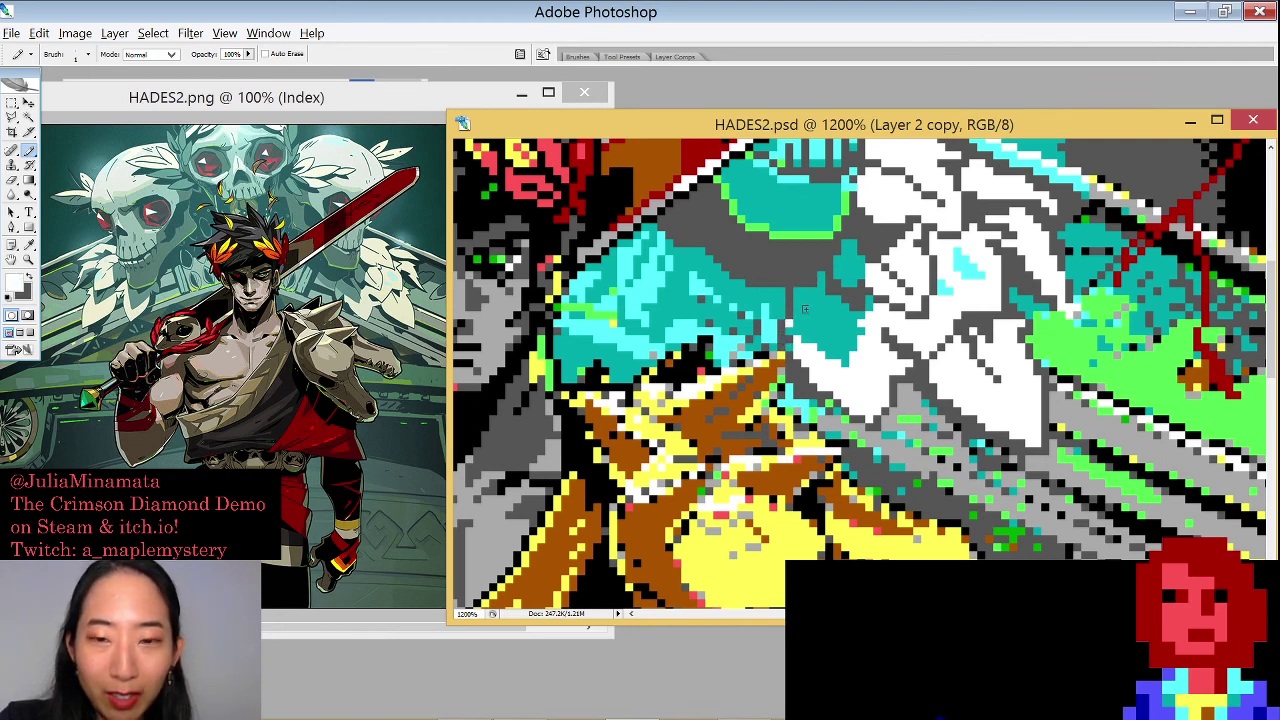
Reshape the boundary between the teal patch, the dark grey shadow and the white leaf tip below the skull's jaw
left_click(811, 304, "alt")
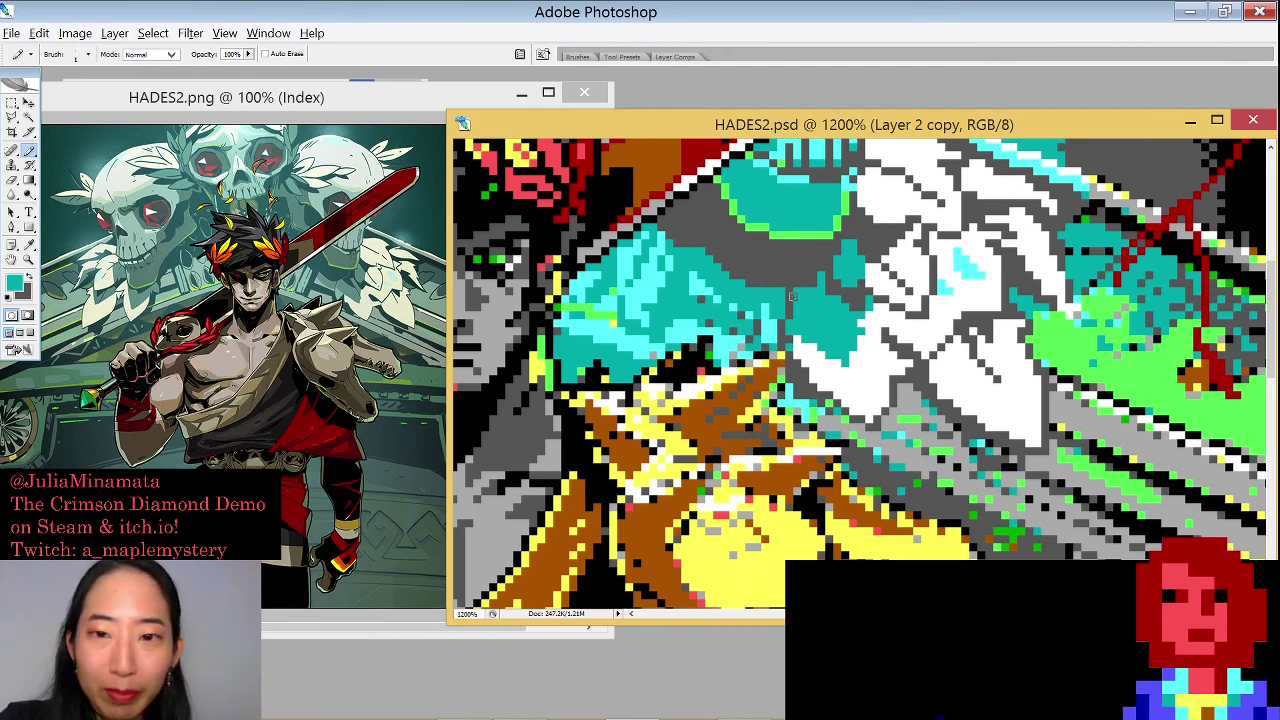
key("x")
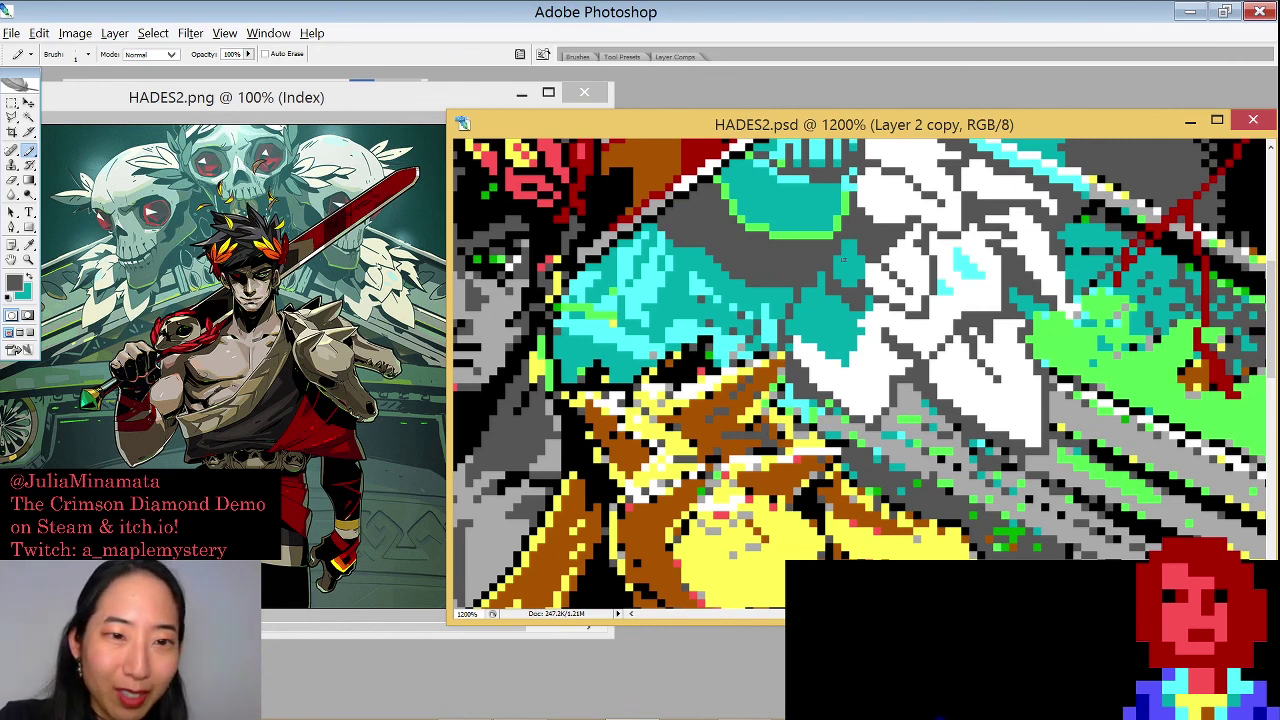
left_click(851, 312, "alt")
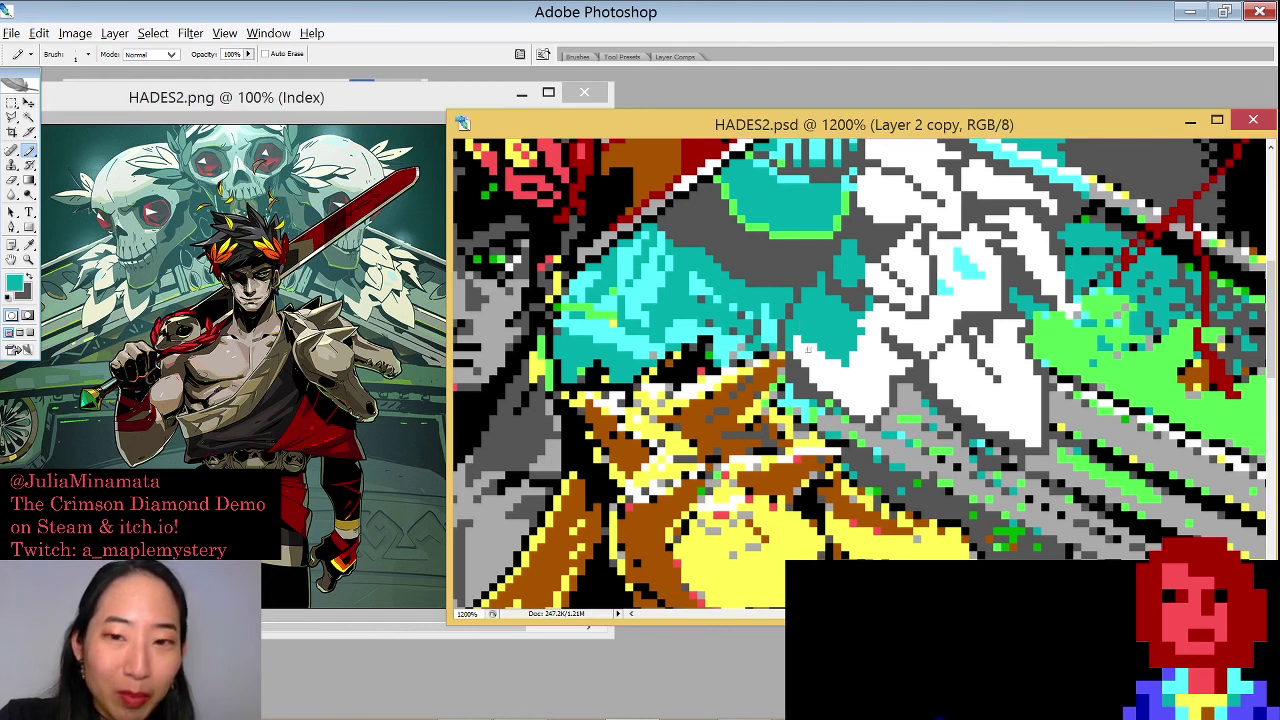
left_click(798, 348, "alt")
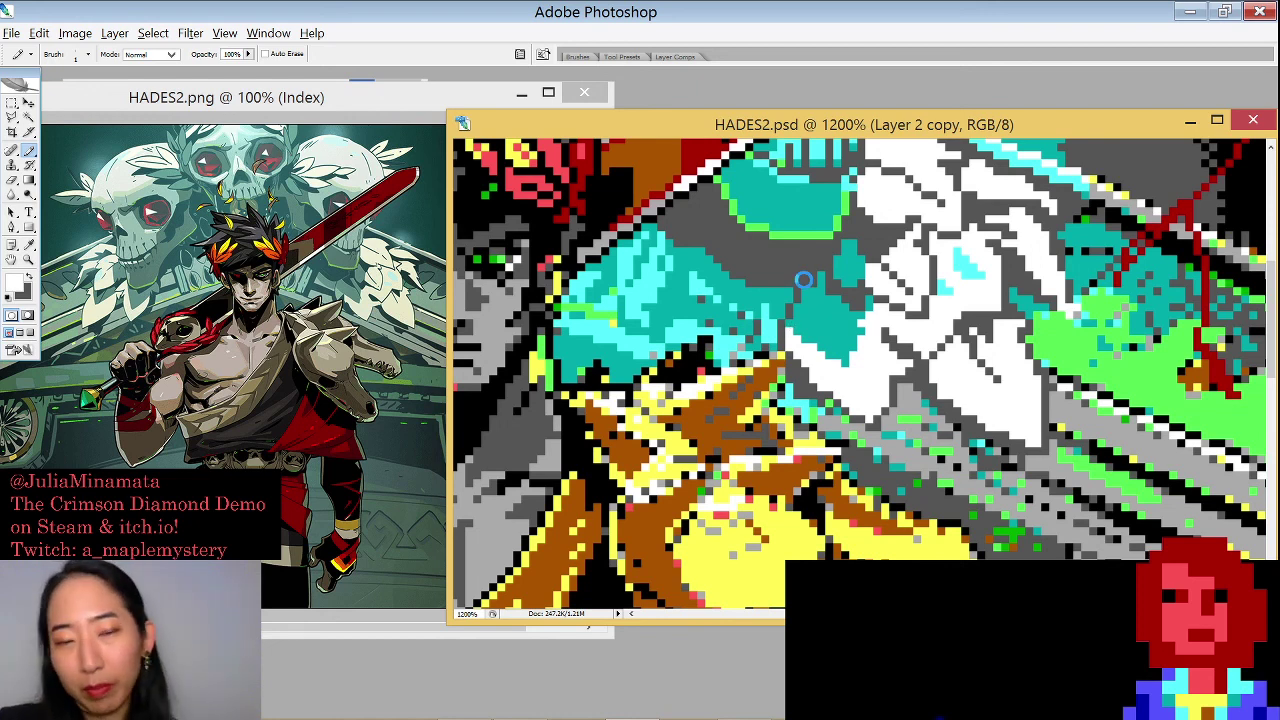
left_click(866, 312, "alt")
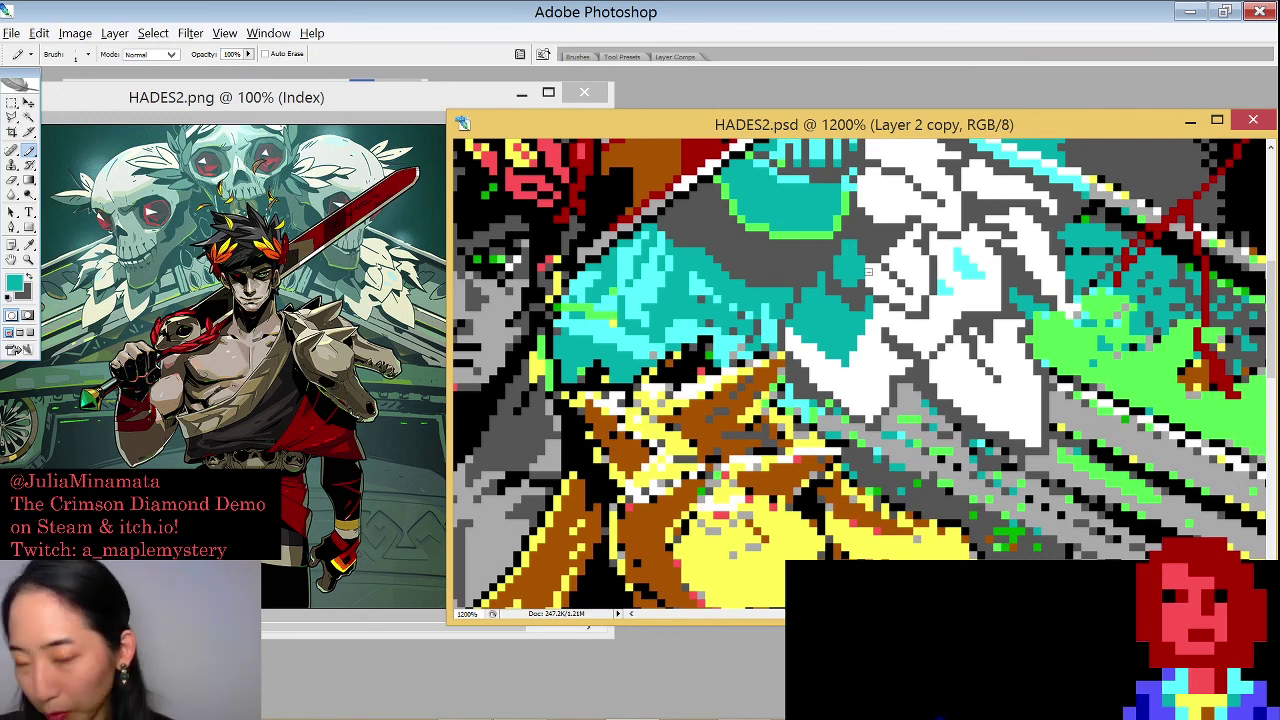
Review the whole artwork, then examine the white leaves and the area around the shoulder armour up close
key("ctrl+minus")
key("ctrl+minus")
key("ctrl+minus")
key("ctrl+minus")
key("ctrl+minus")
key("ctrl+minus")
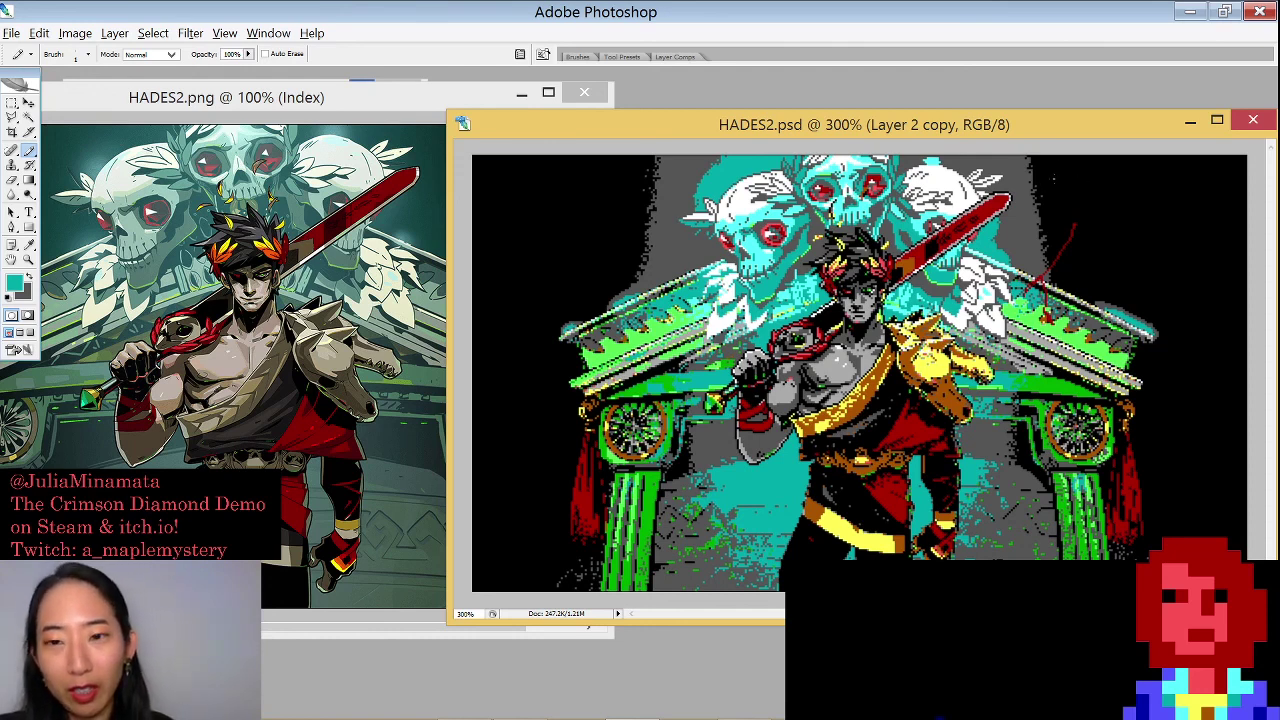
scroll(988, 272, "up", 3)
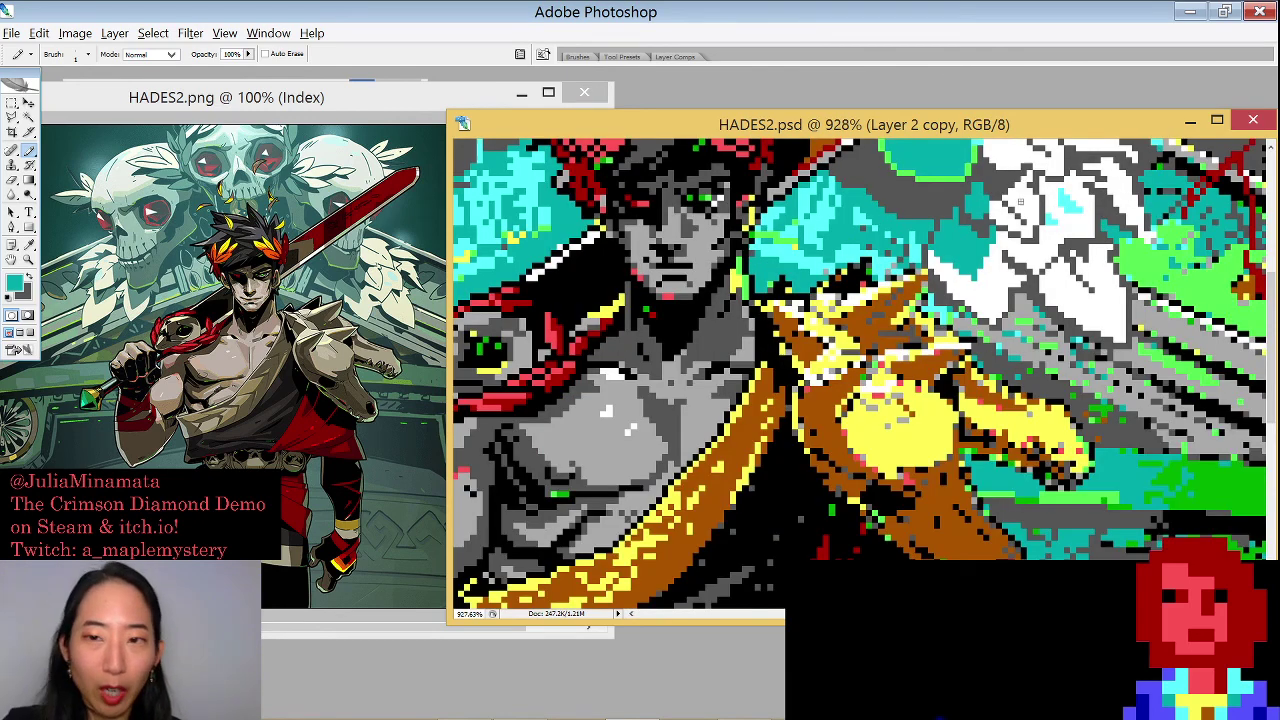
scroll(1020, 200, "down", 2)
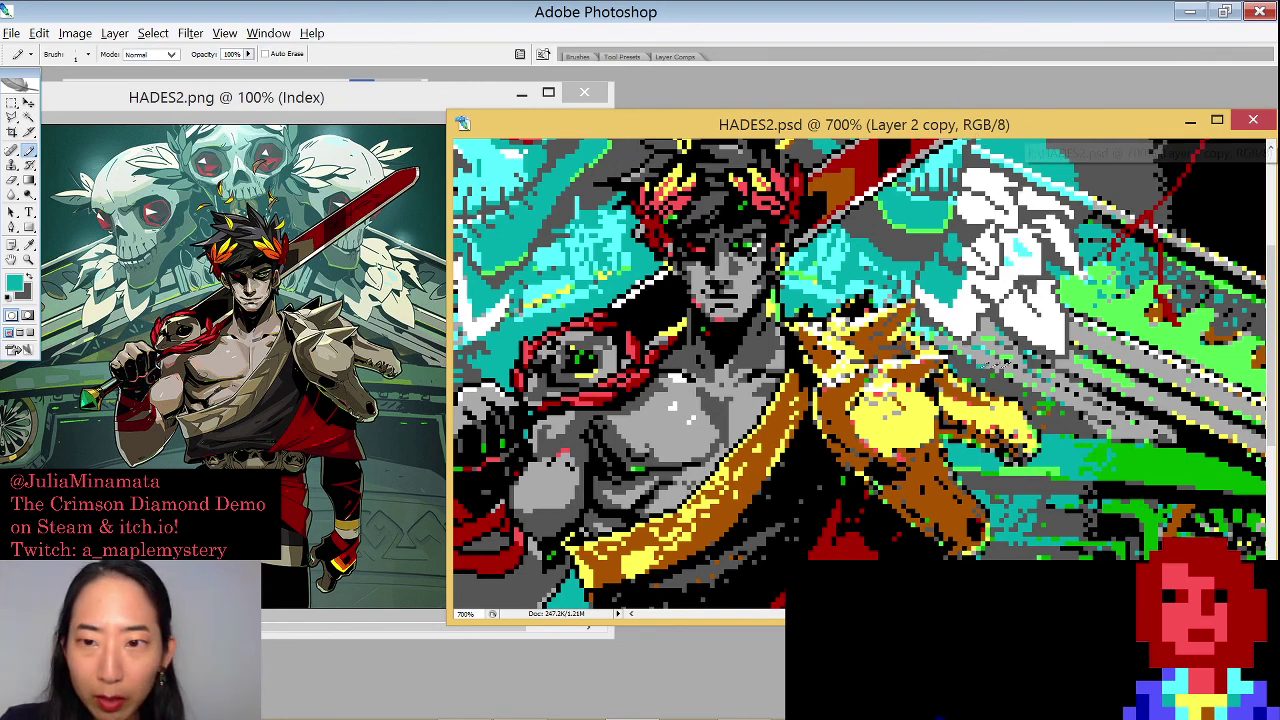
left_click(988, 362, "alt")
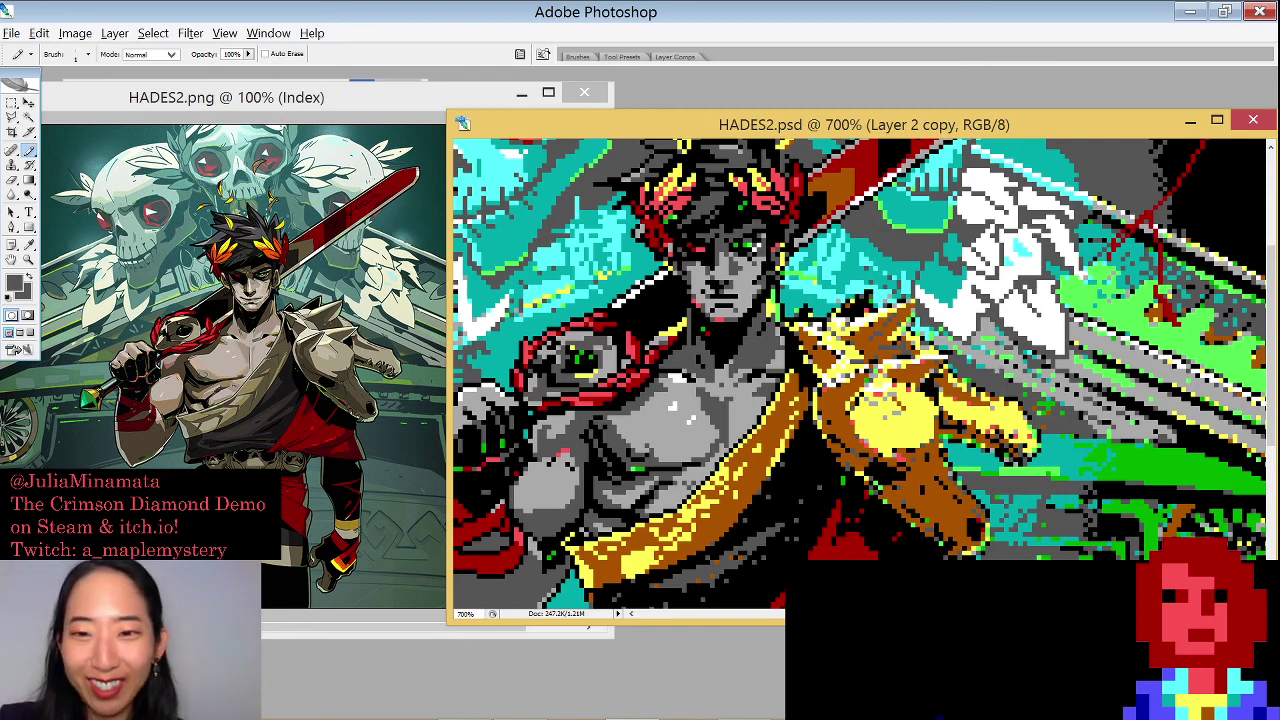
scroll(864, 374, "up", 2)
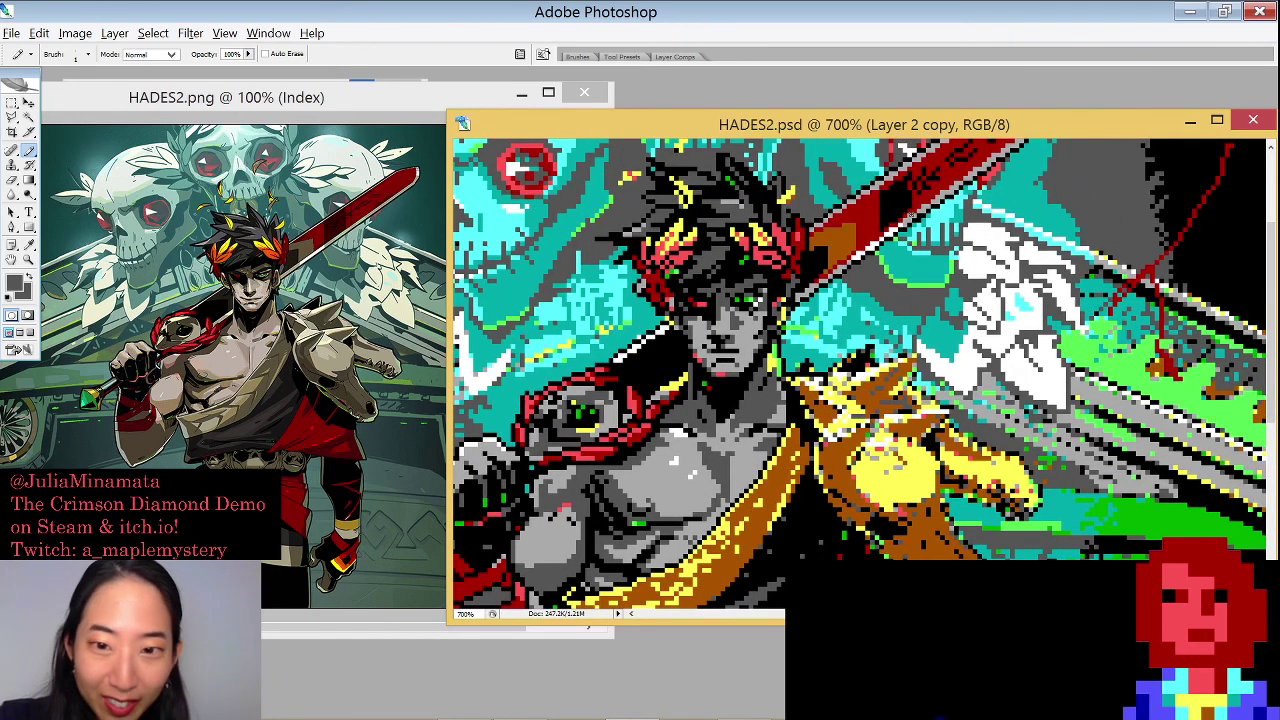
scroll(910, 215, "up", 3)
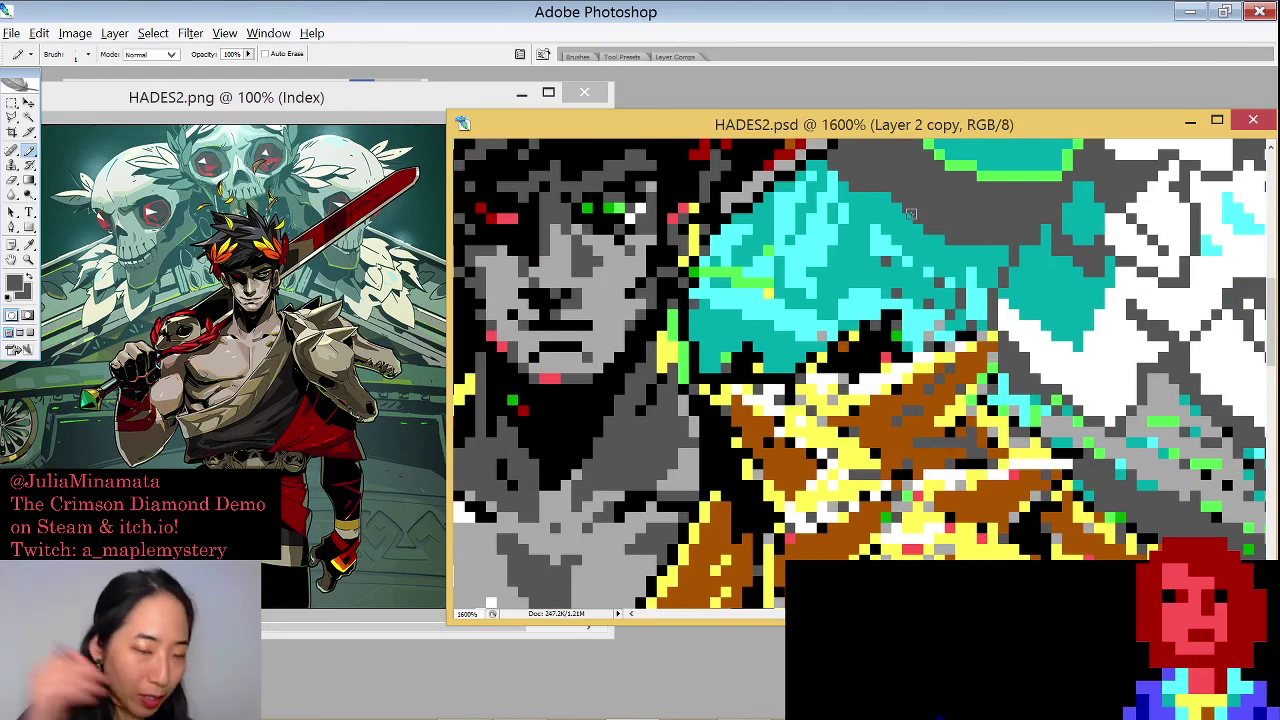
scroll(911, 214, "down", 2)
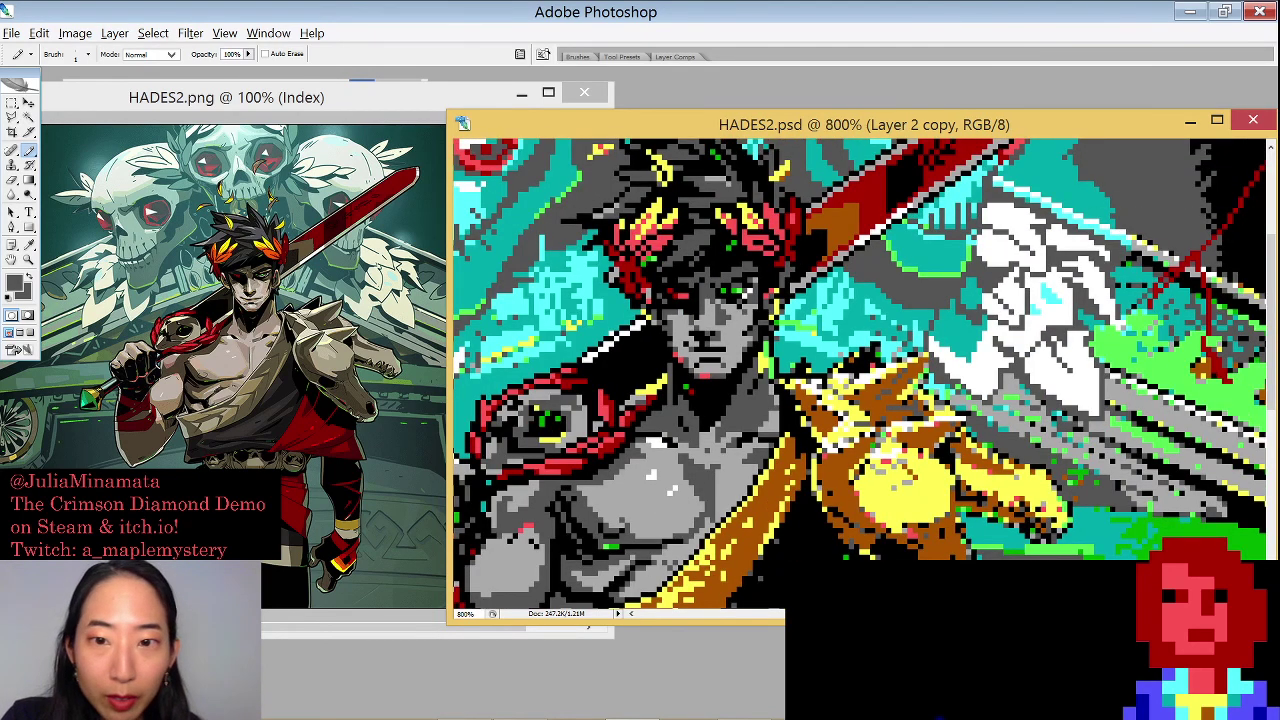
Retouch the background edge between the neck and the shoulder armour's spikes in light grey, teal and black
left_click(753, 464, "alt")
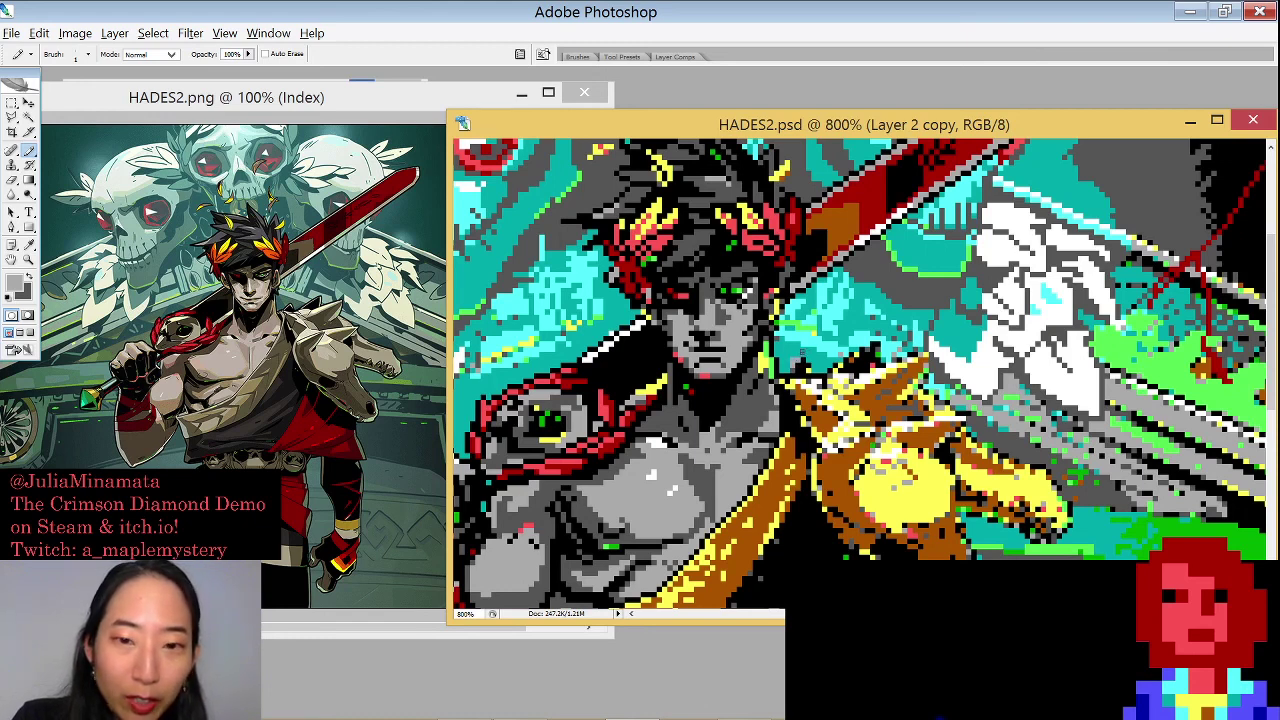
left_click(800, 350, "alt")
left_click(806, 343, "alt")
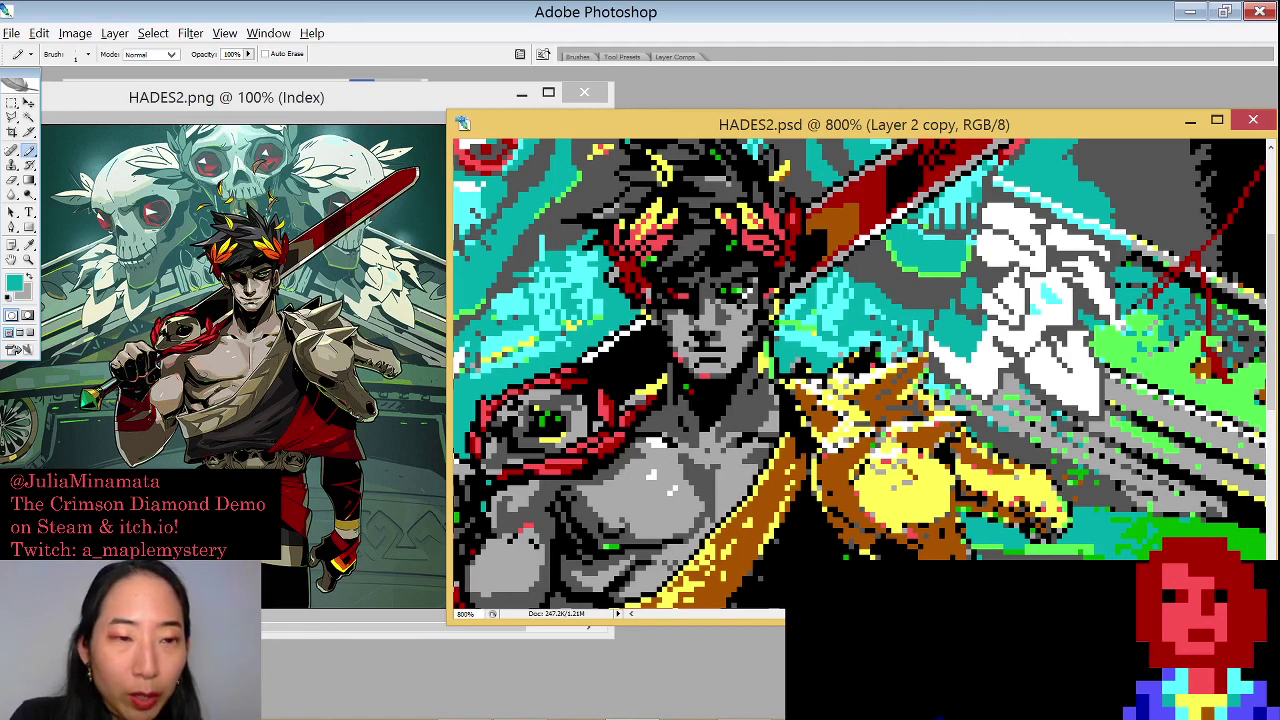
left_click(873, 266, "alt")
left_click(902, 246, "alt")
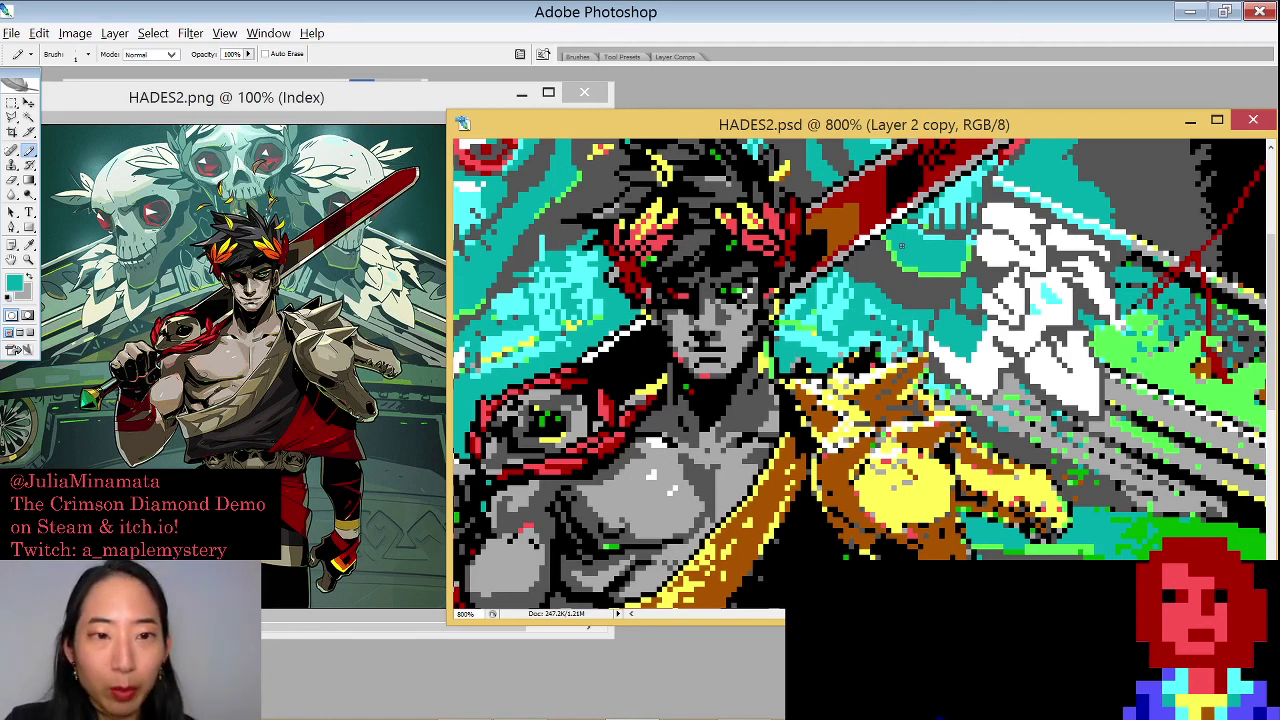
left_click(822, 353, "alt")
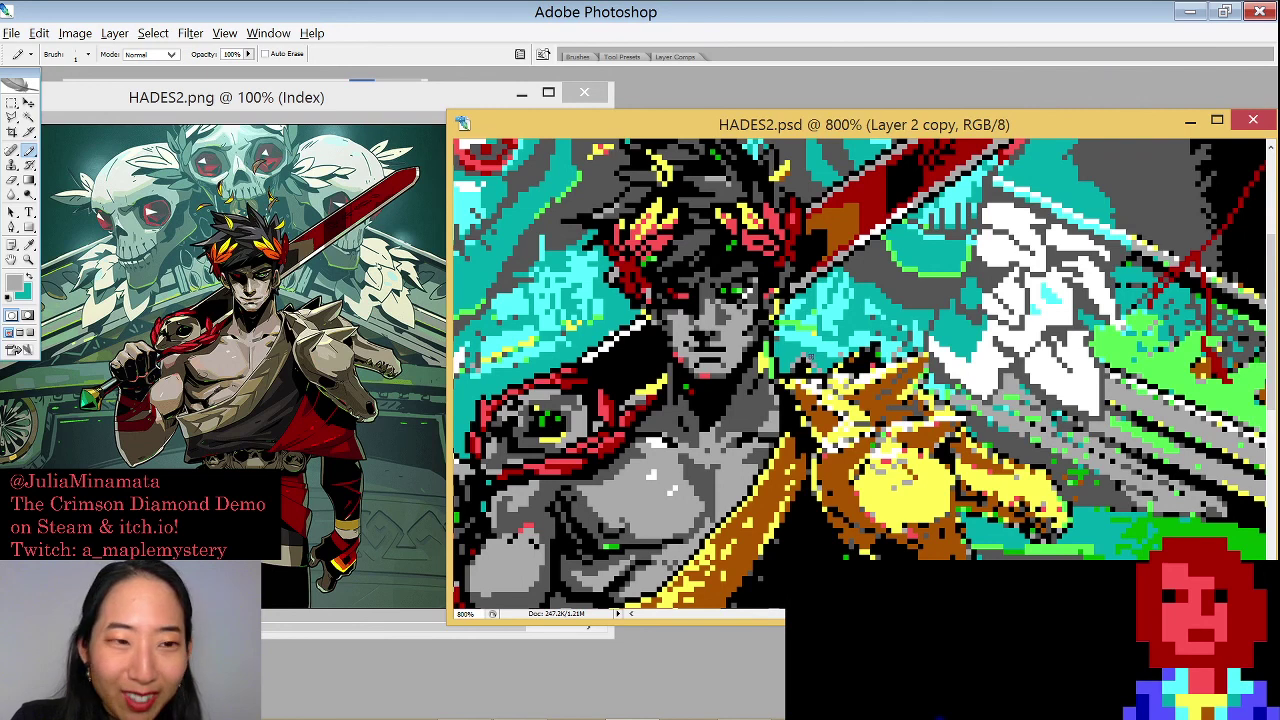
left_click(820, 353, "alt")
left_click(810, 366, "alt")
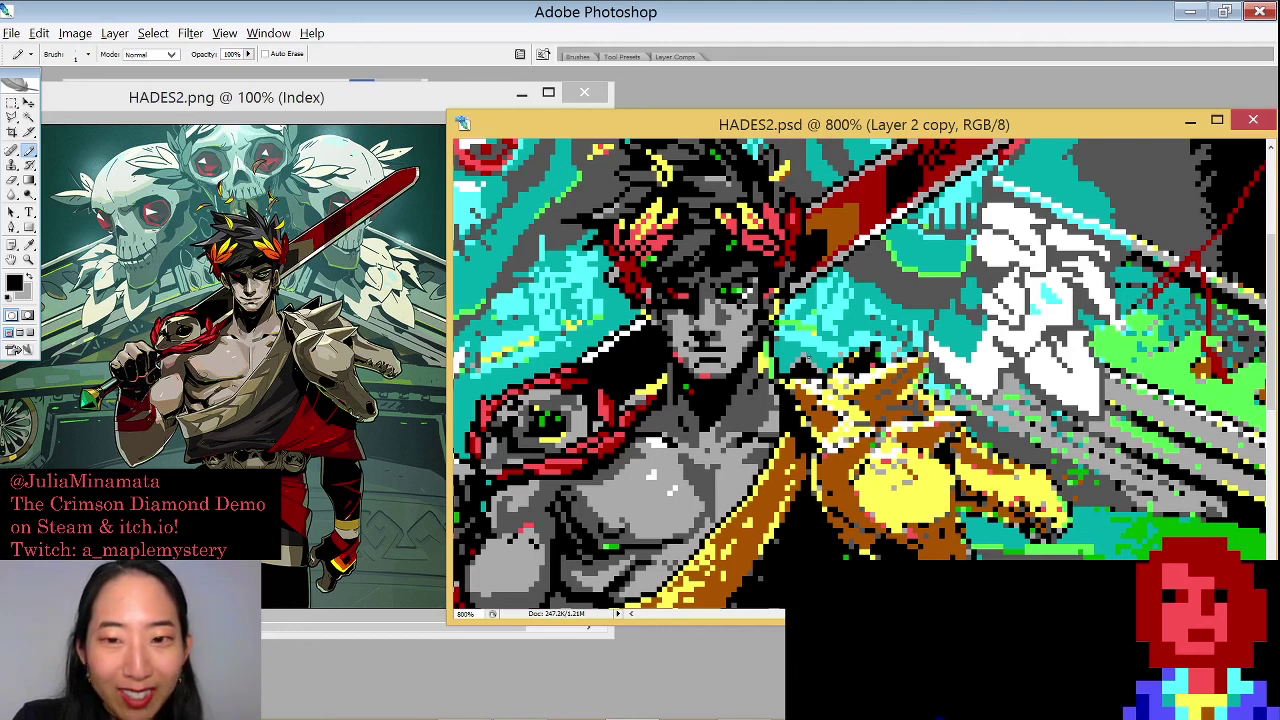
Refine the pixels bordering the shoulder armour's spikes nearest the neck, alternating black, light grey and teal
key("x")
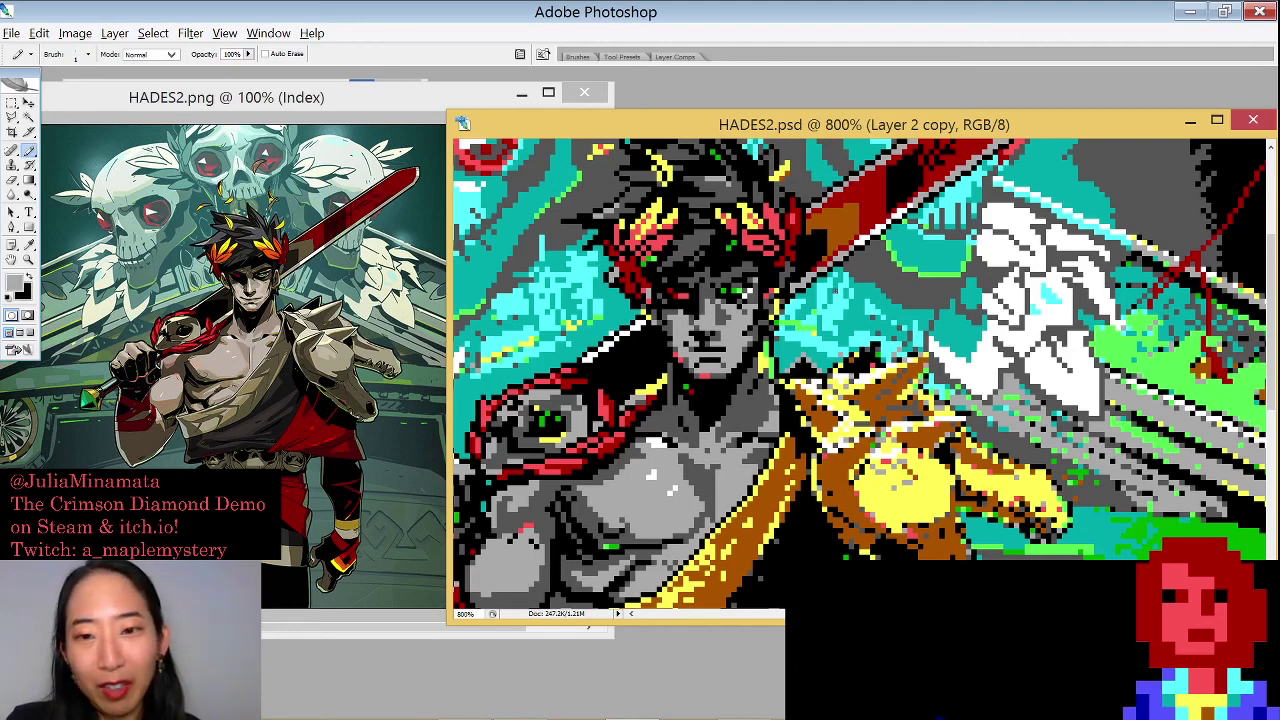
key("x")
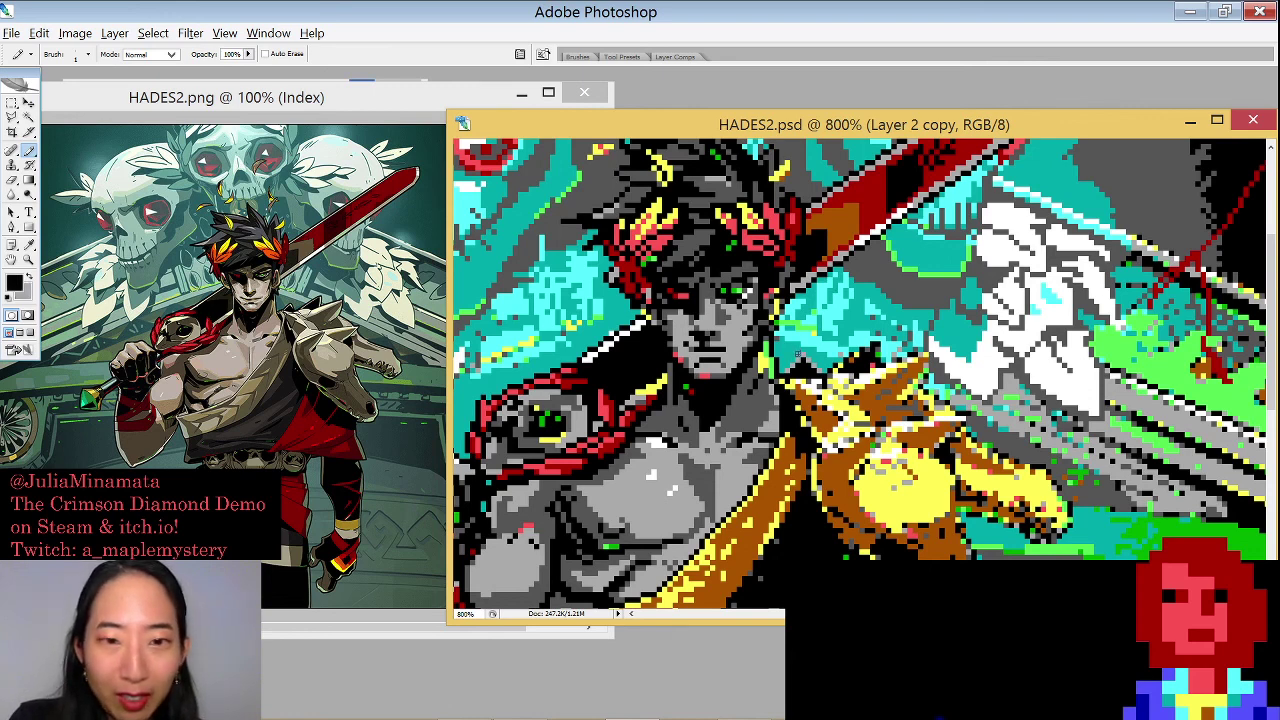
left_click(806, 342, "alt")
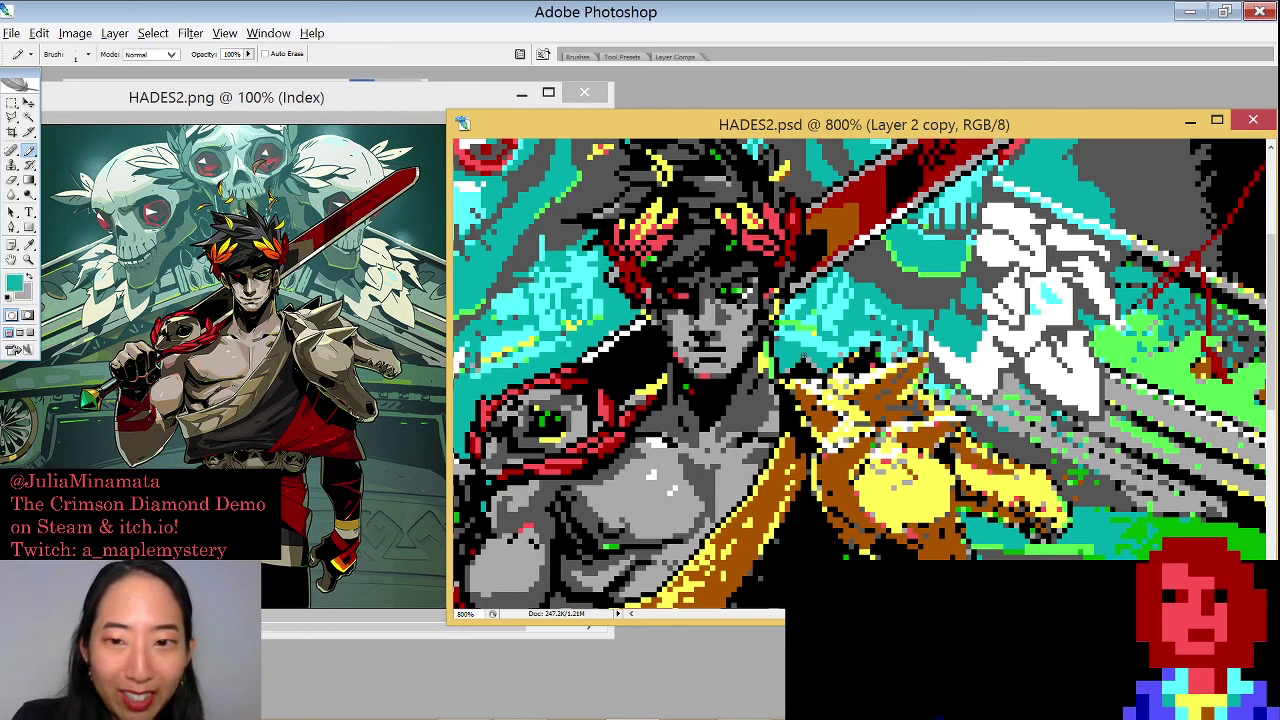
key("x")
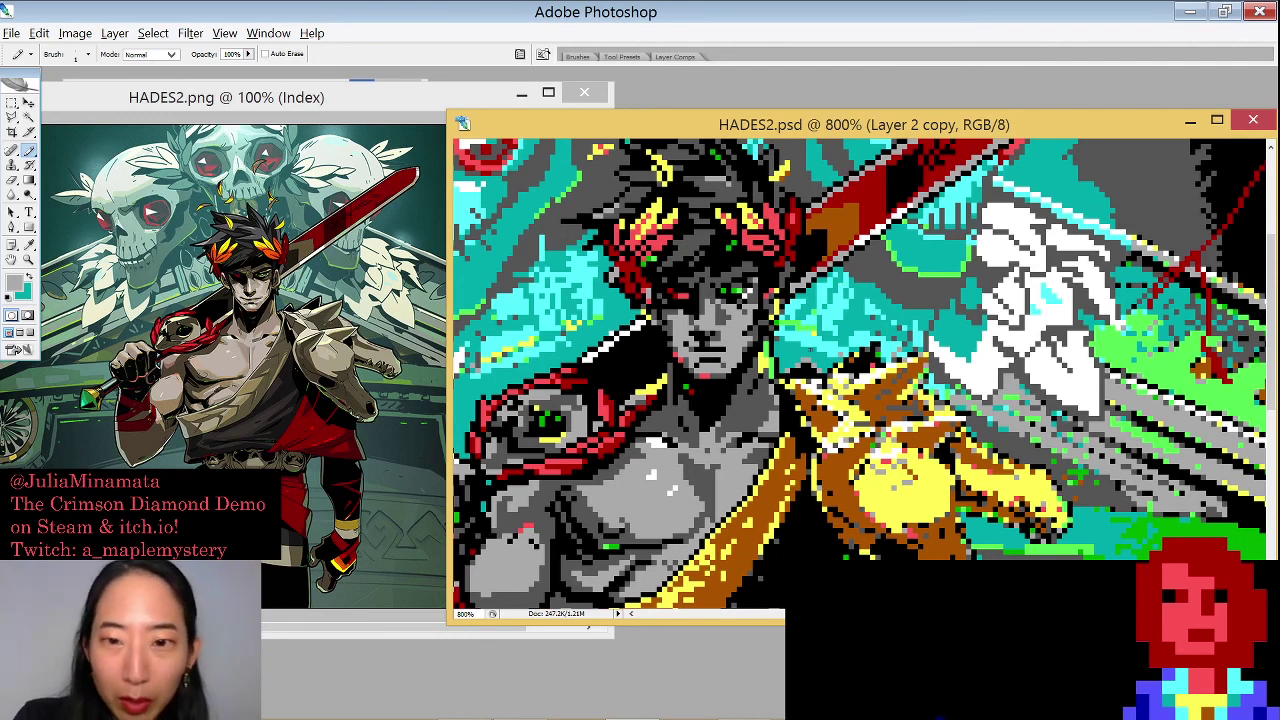
key("x")
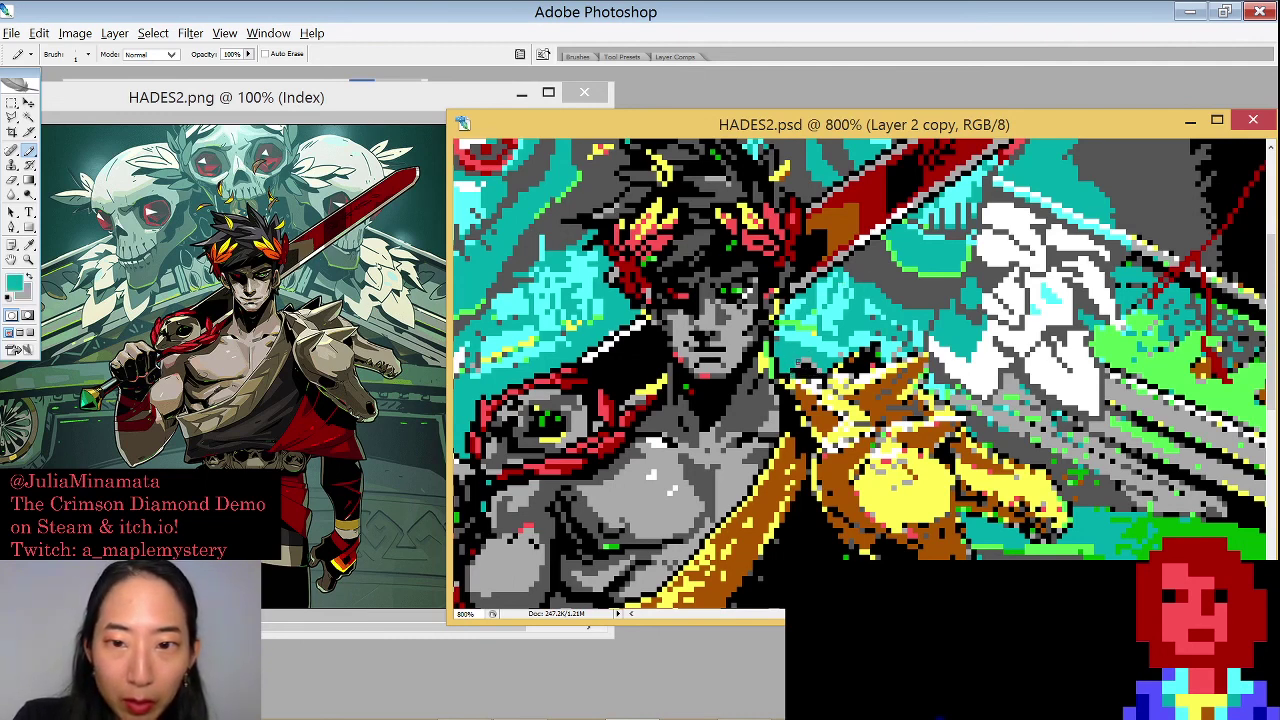
left_click(796, 366, "alt")
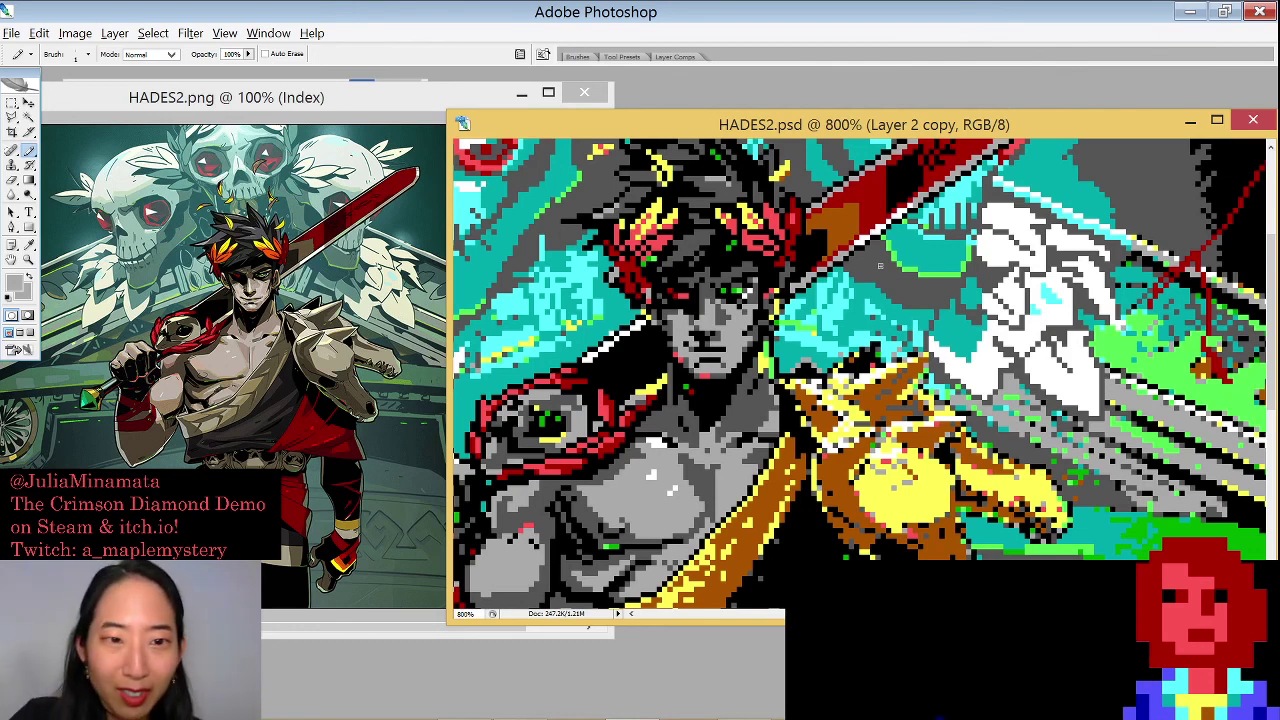
left_click(880, 266)
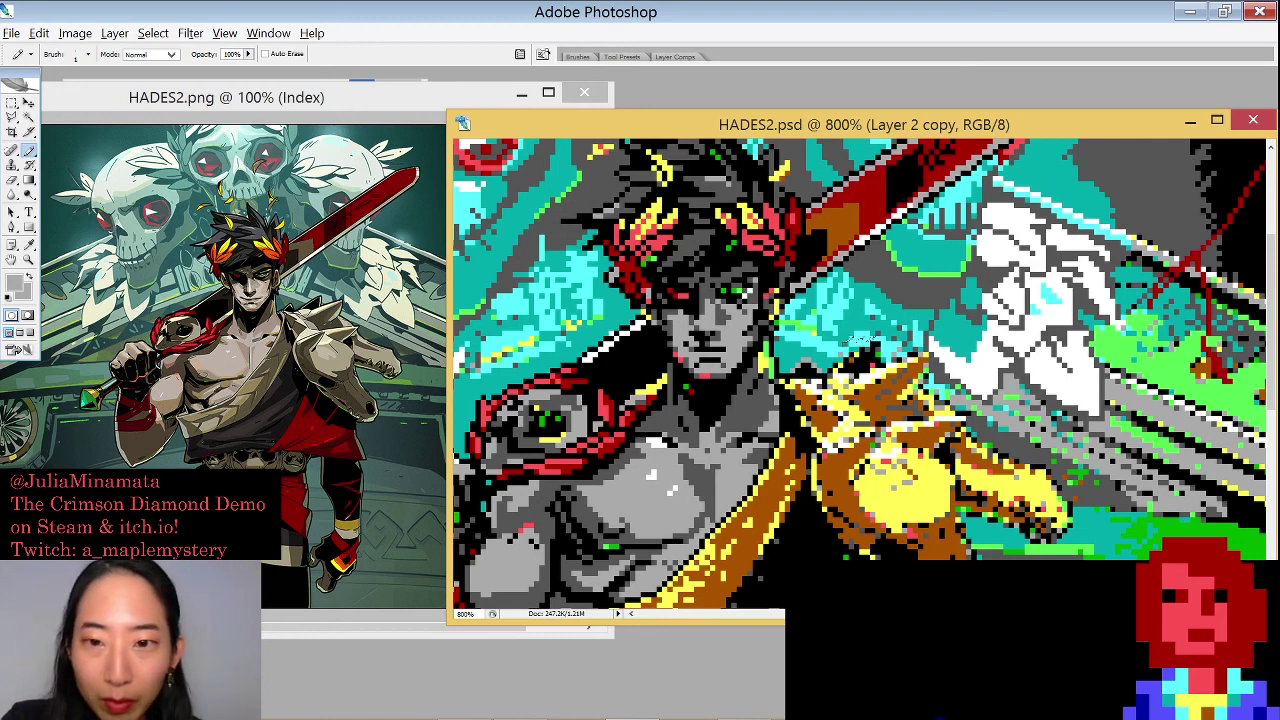
Fill in the black shadow along the top of the shoulder armour and tidy its border with light grey
left_click(848, 340, "alt")
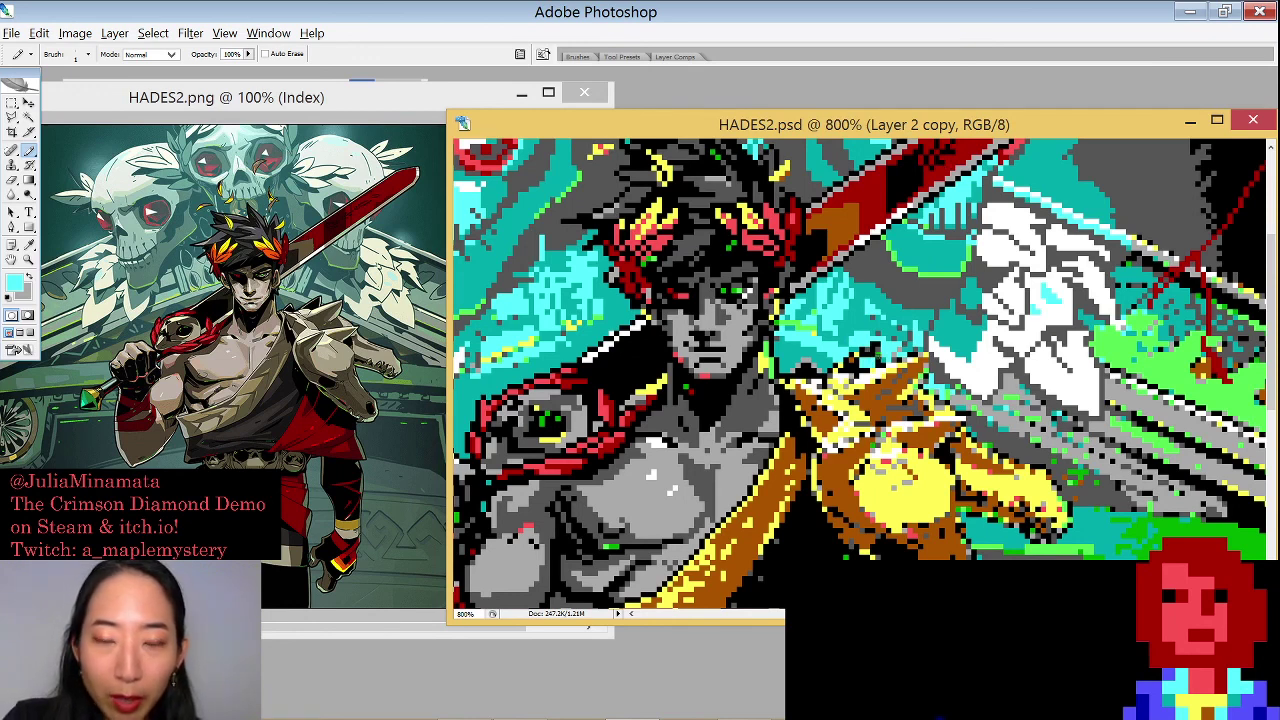
left_click(868, 360, "alt")
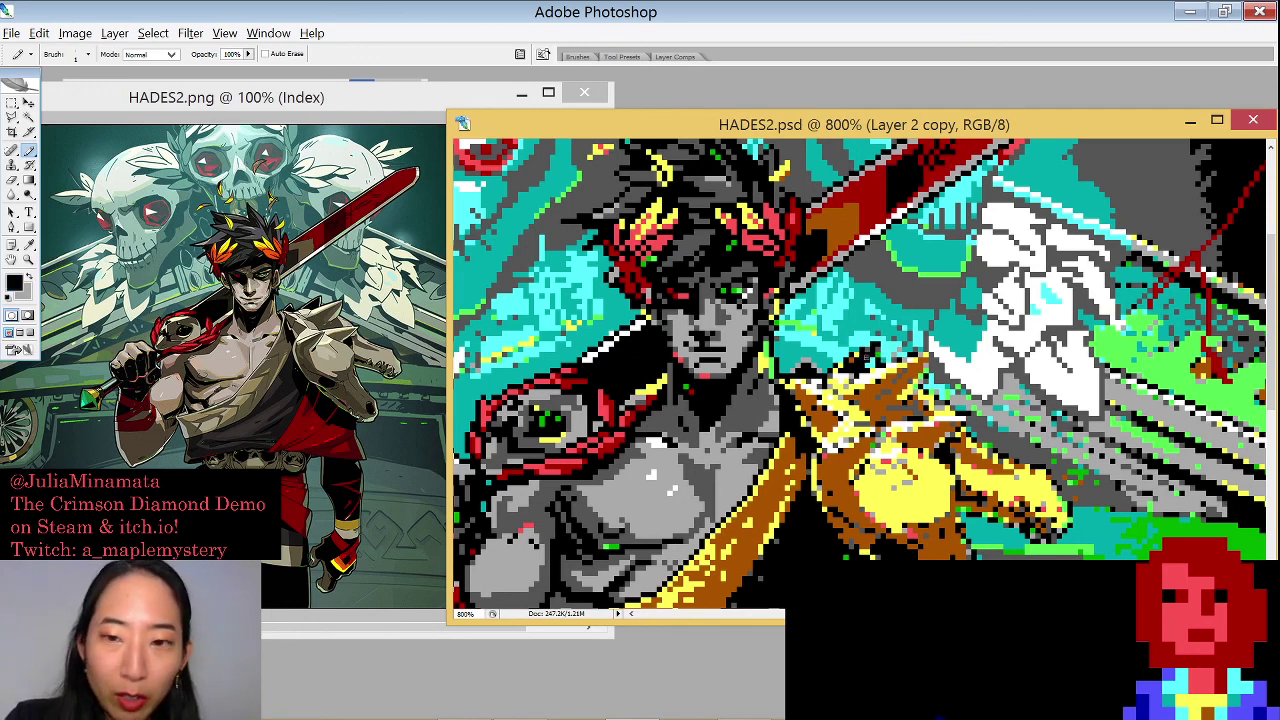
left_click_drag(870, 362, 836, 372)
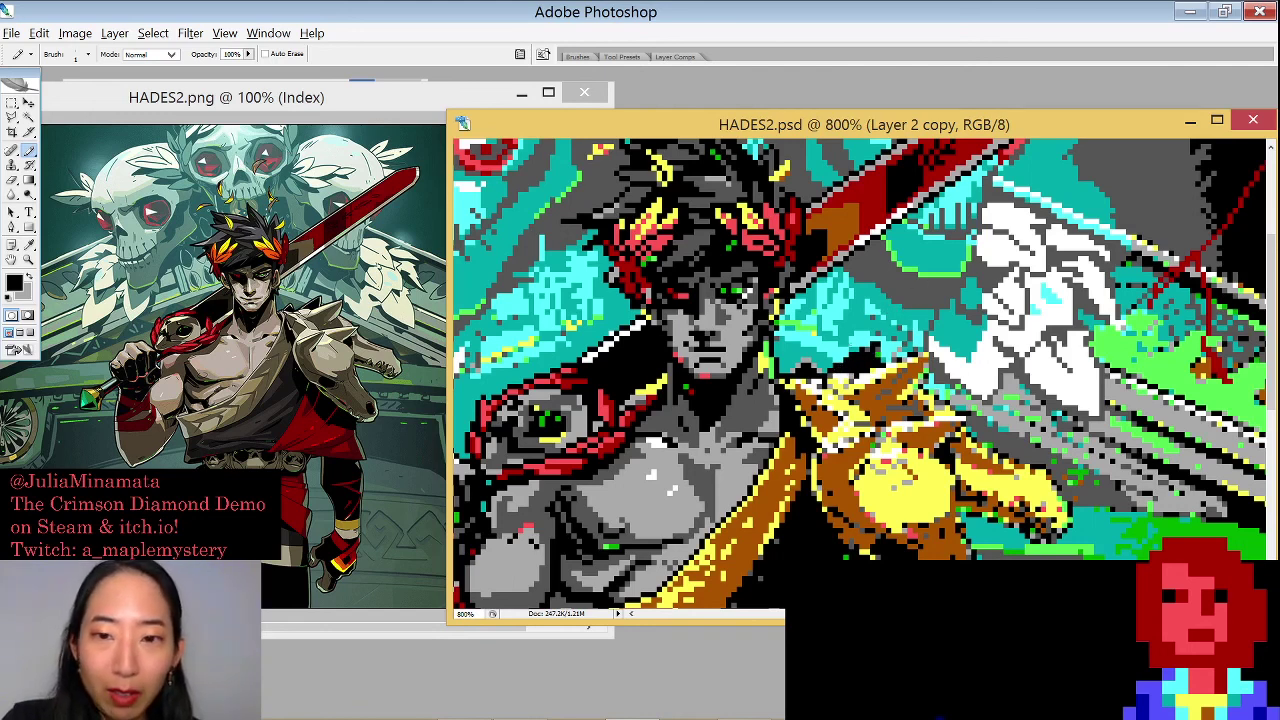
left_click(1020, 378, "alt")
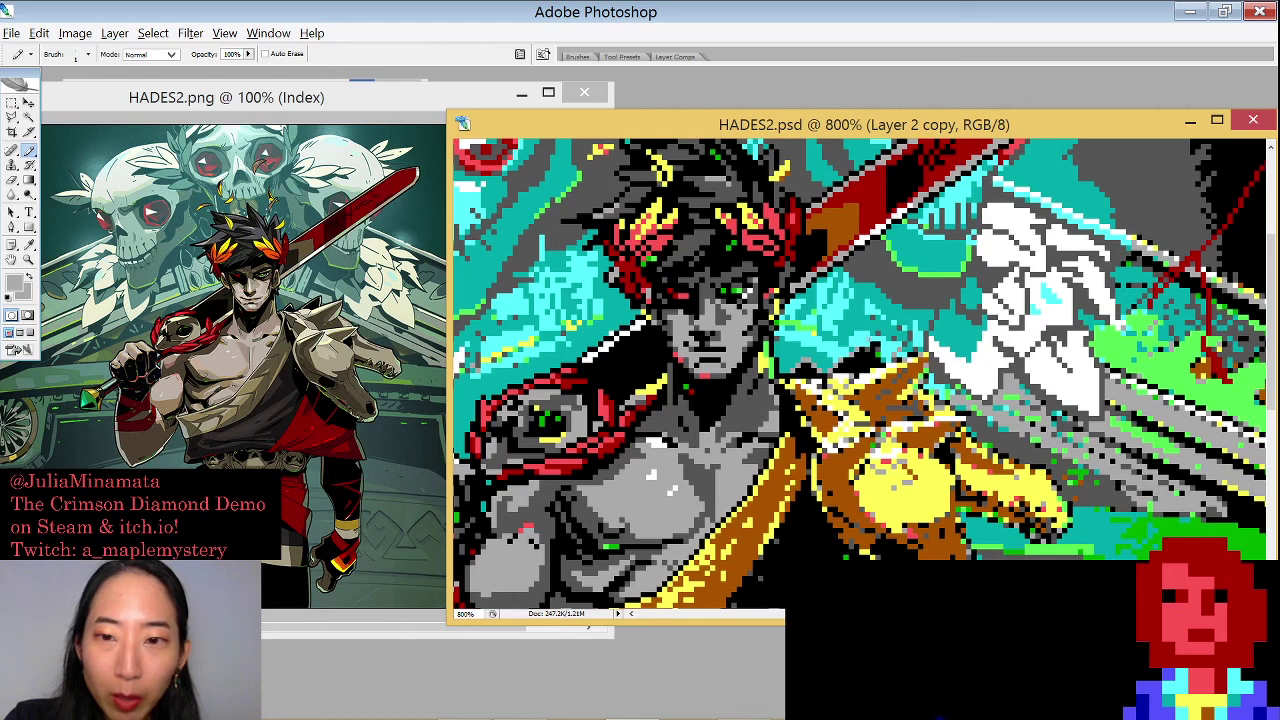
left_click(864, 348)
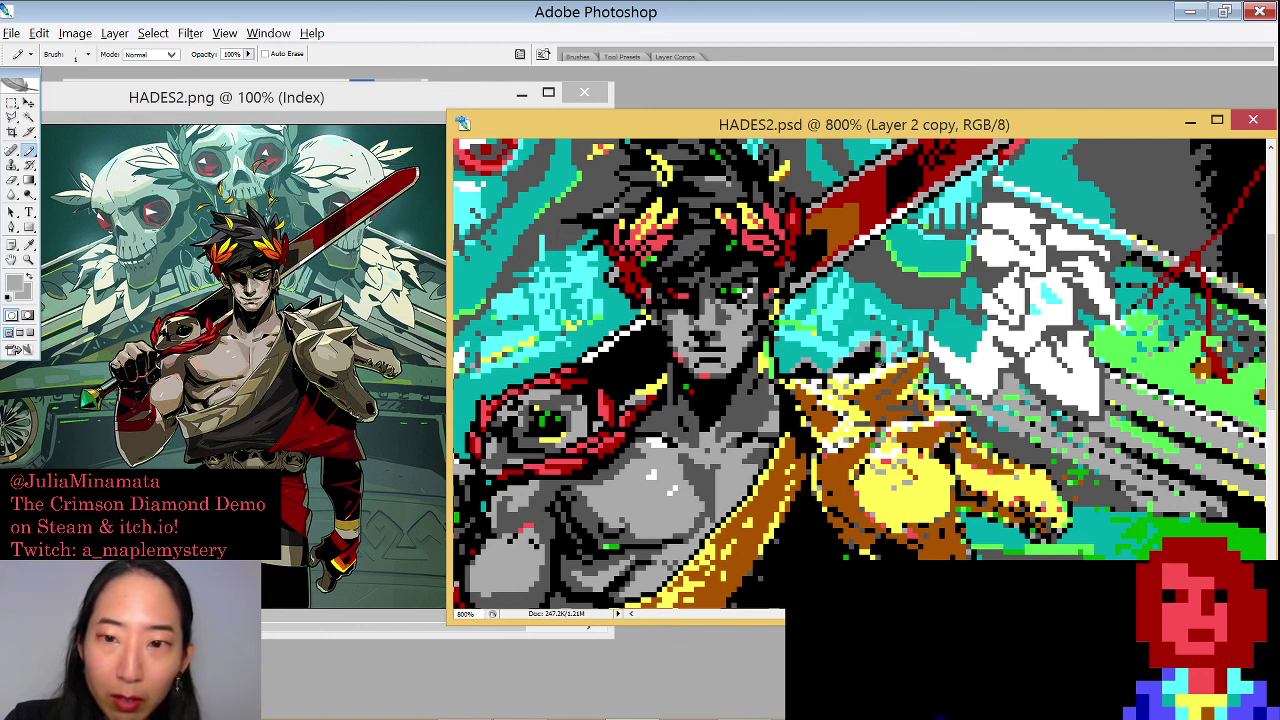
Shape the dark spike rising above the shoulder armour with black, teal and light grey pixels
left_click(880, 350, "alt")
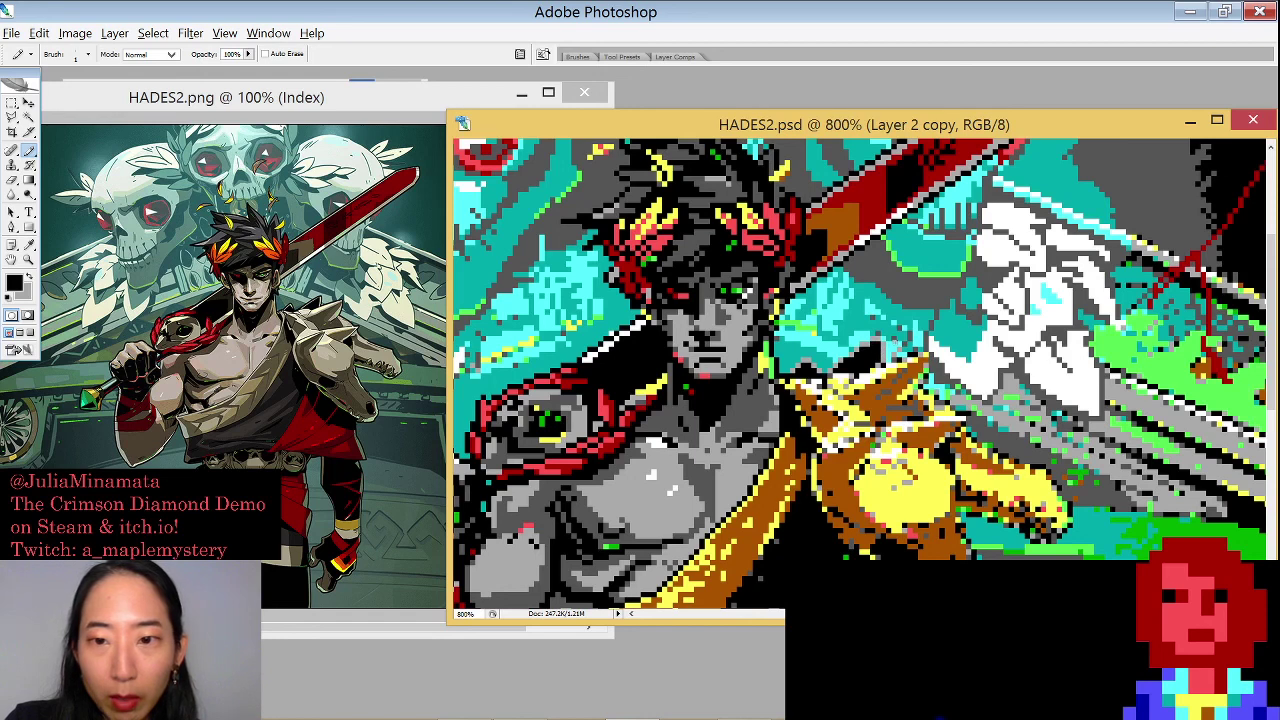
left_click(895, 324, "alt")
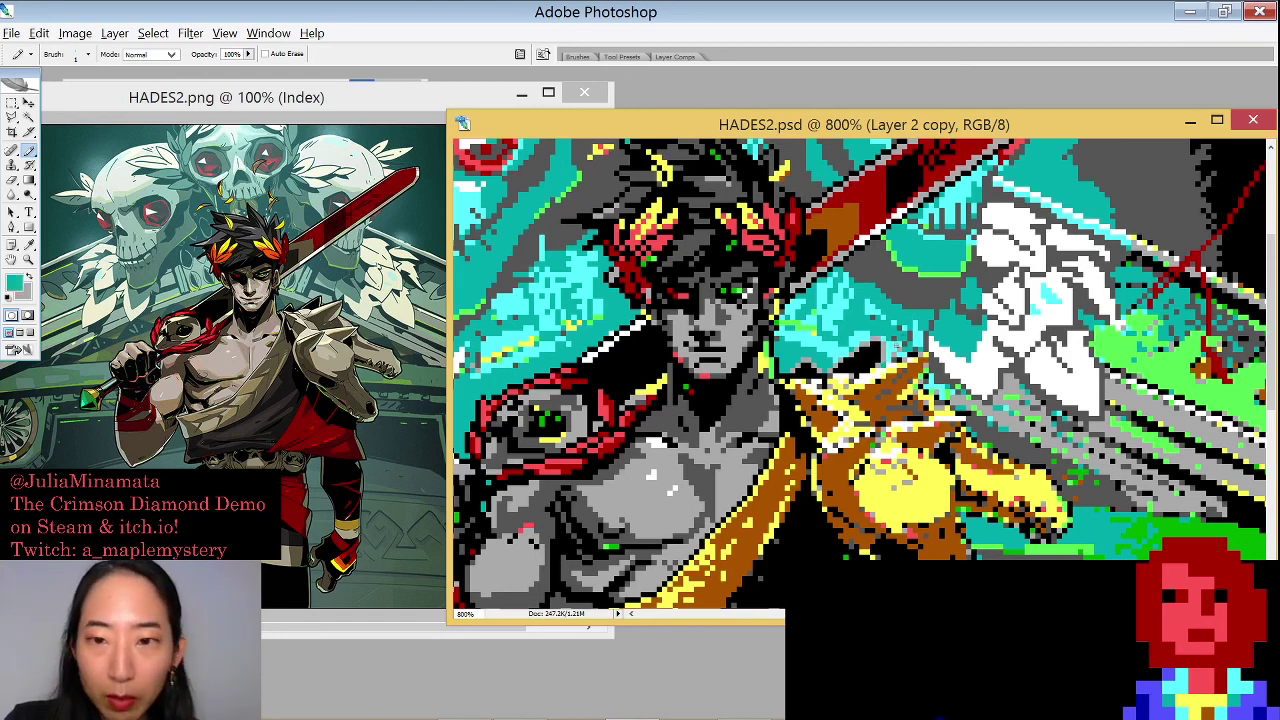
left_click(884, 352, "alt")
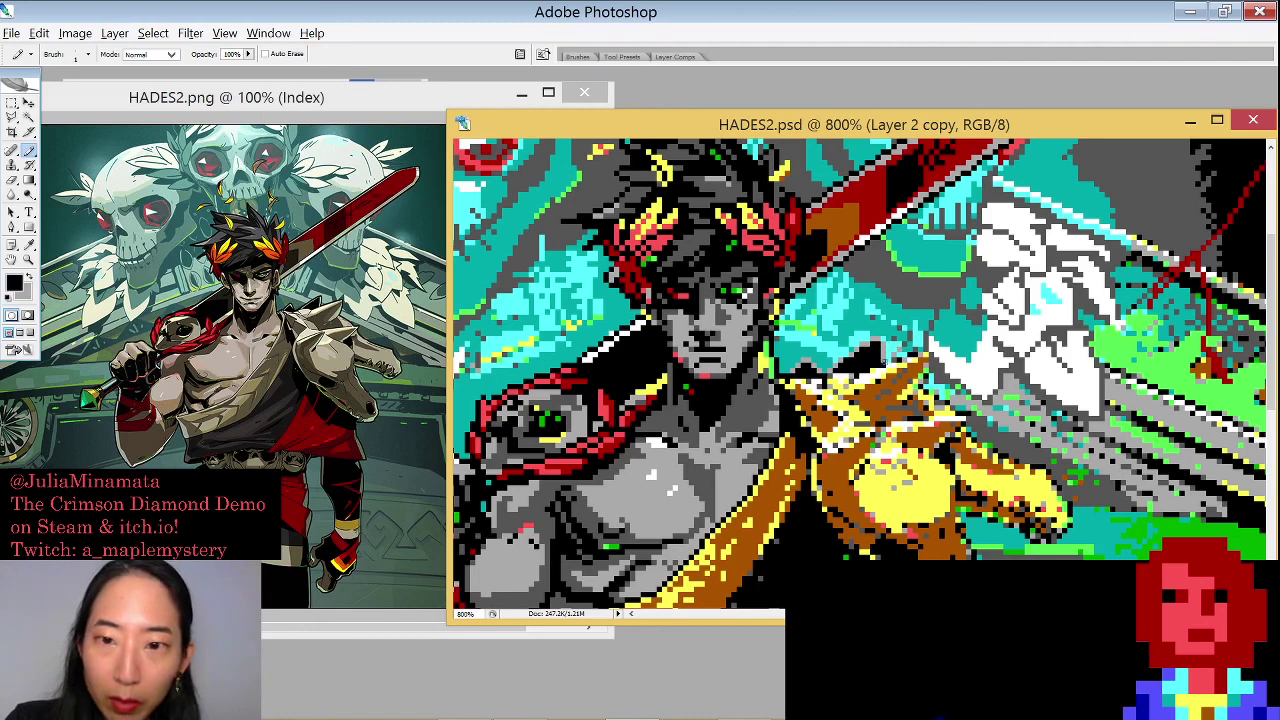
left_click(890, 350, "alt")
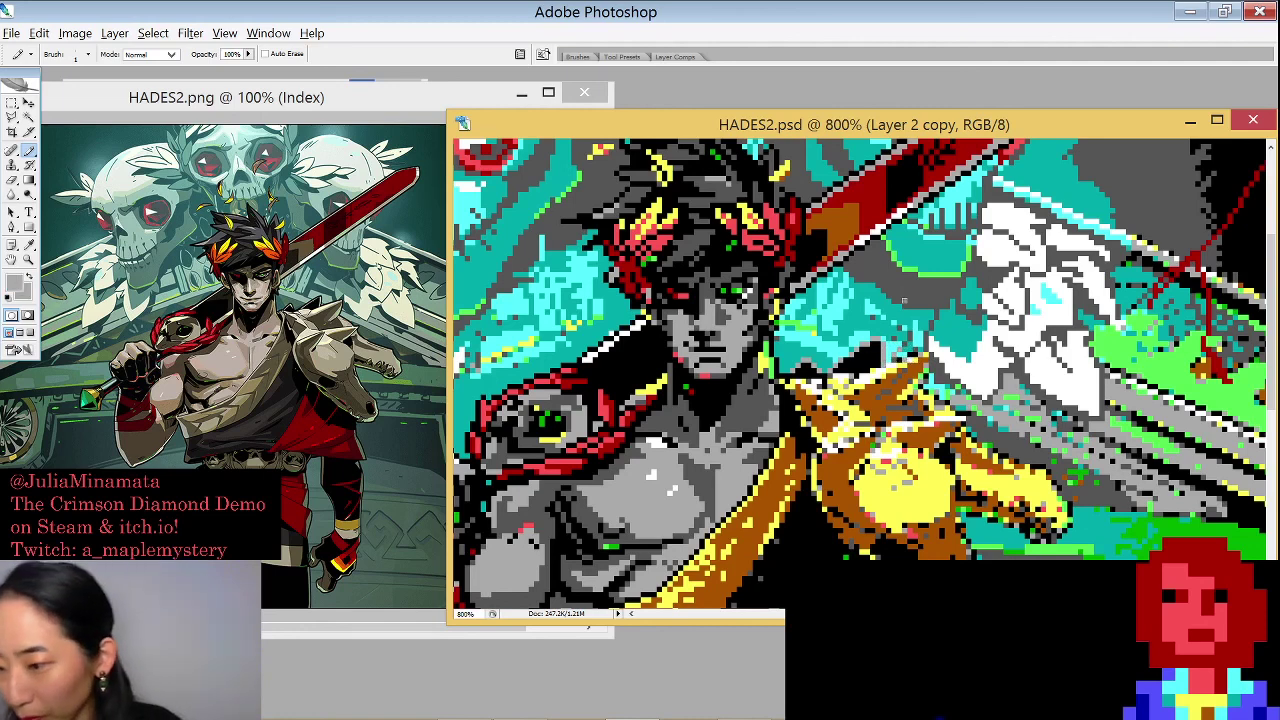
Fill the patch between the neck and the shoulder spikes with dark grey and add a light grey edge above it
left_click(1028, 438, "alt")
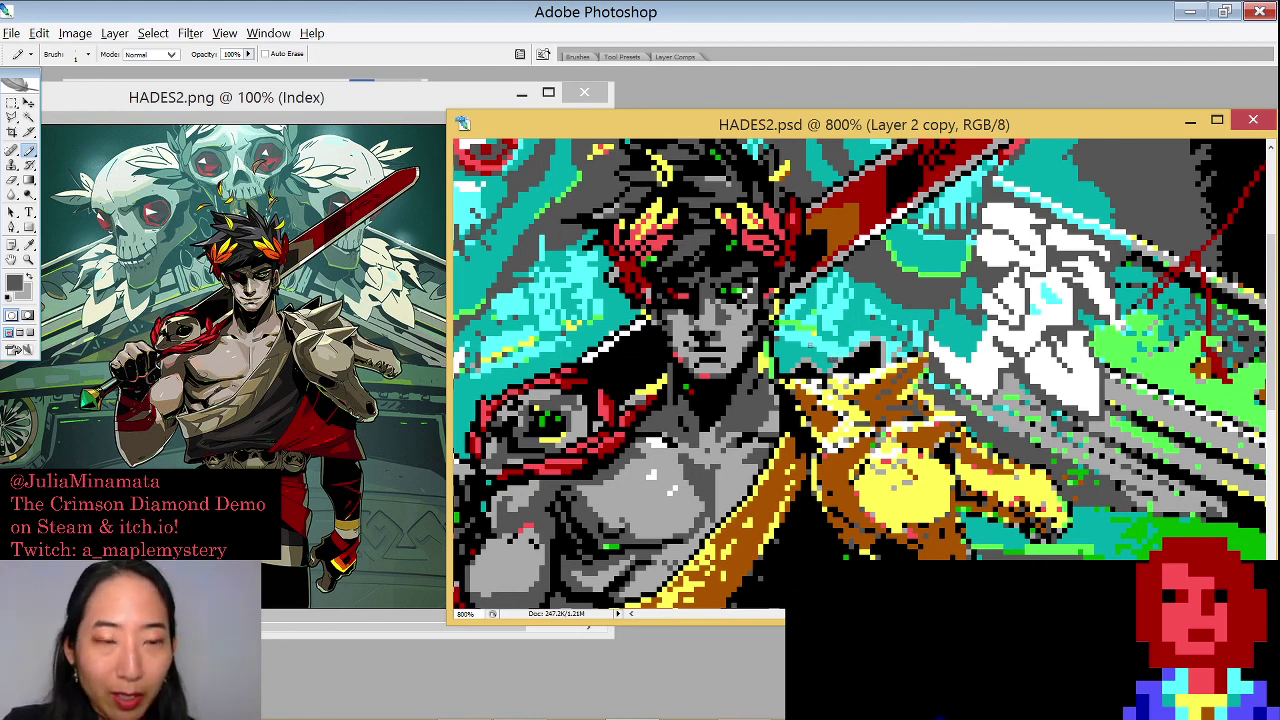
key("w")
left_click(780, 343)
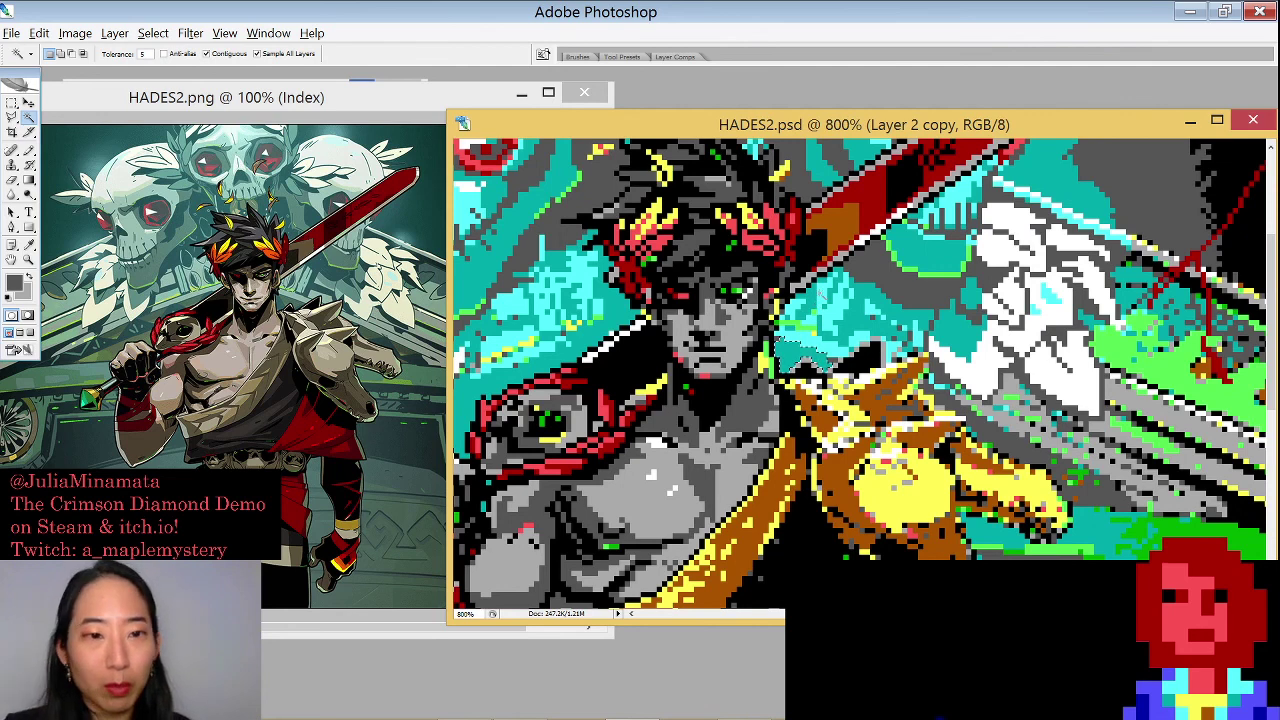
key("x")
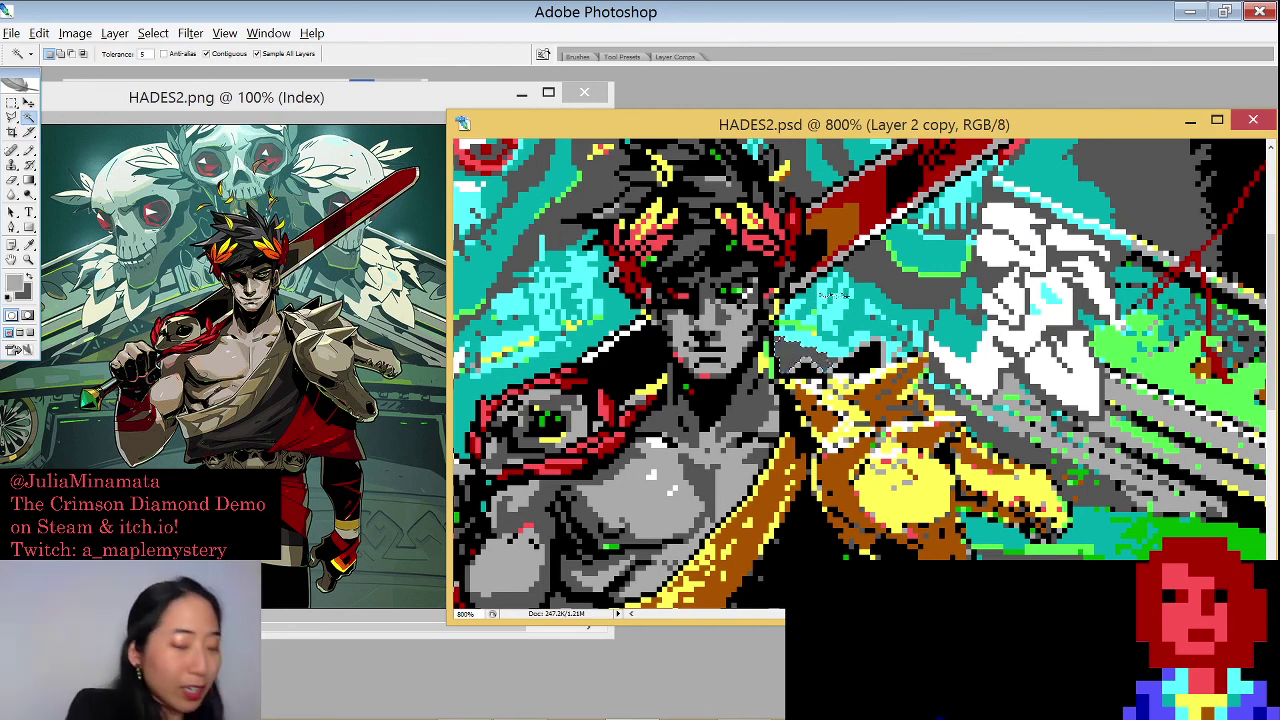
key("b")
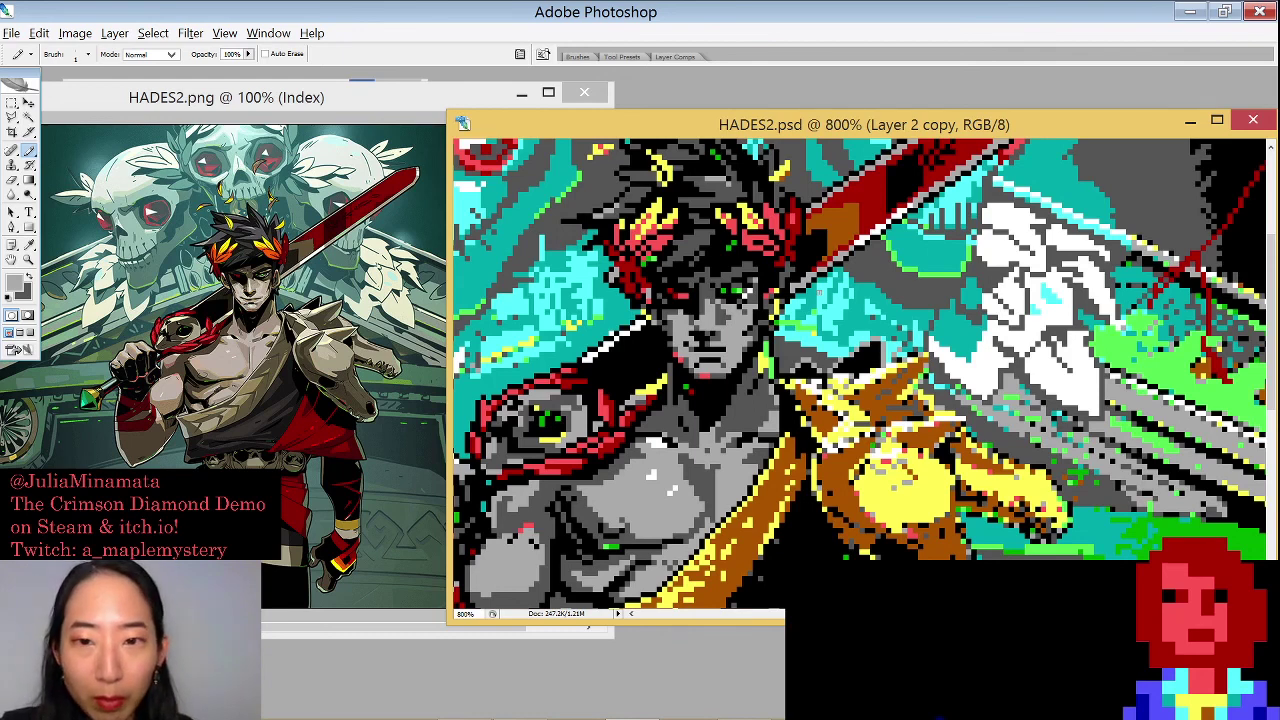
key("x")
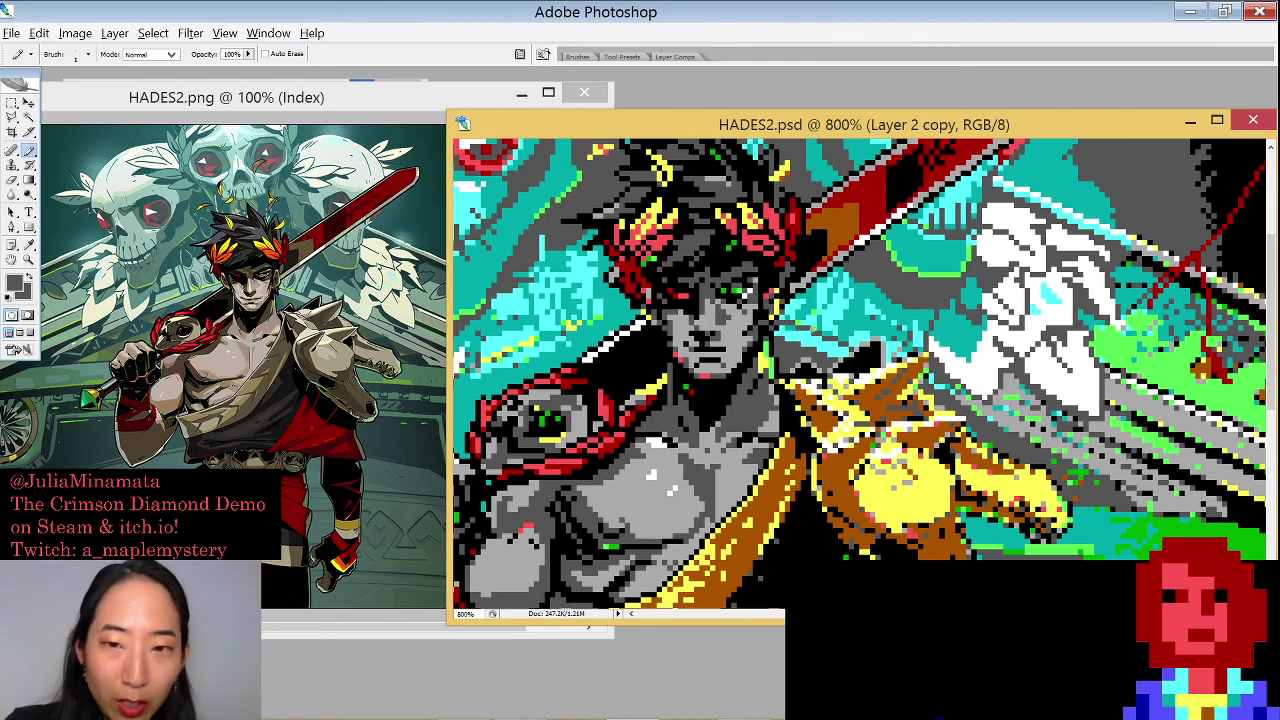
Touch up the background between the sword and the shoulder armour in cyan and dark grey
left_click(790, 331, "alt")
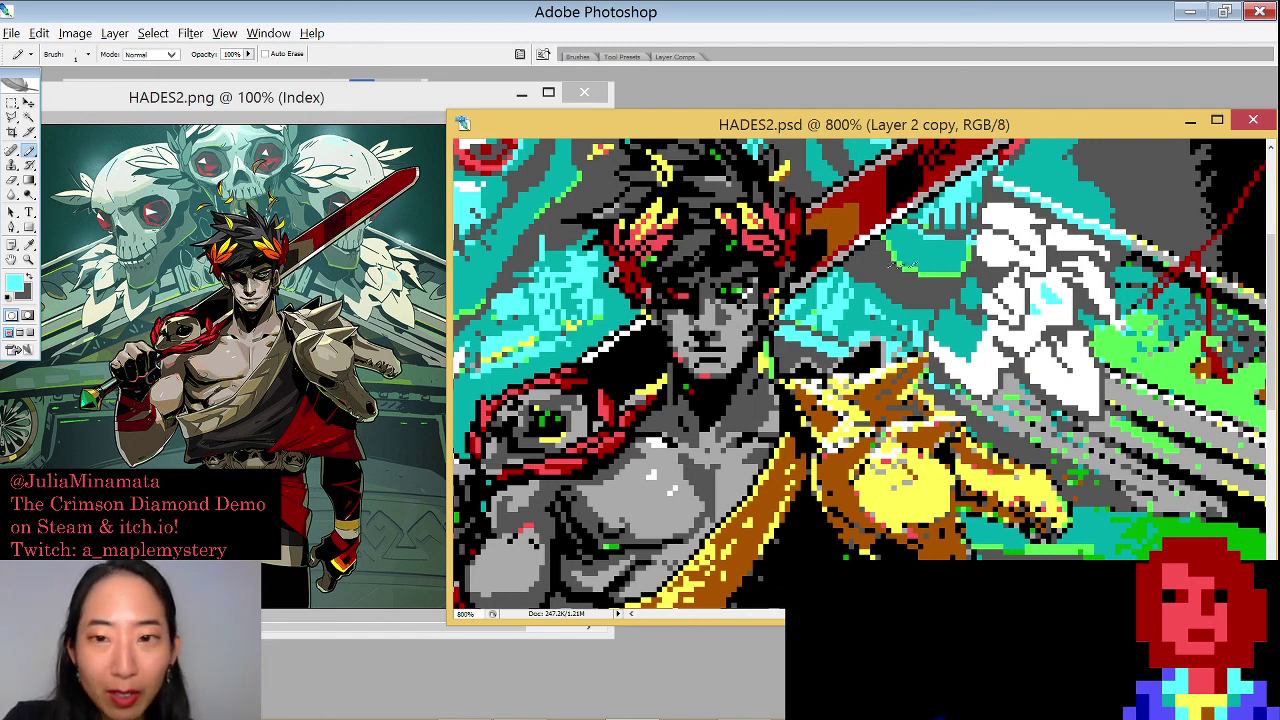
left_click(894, 262, "alt")
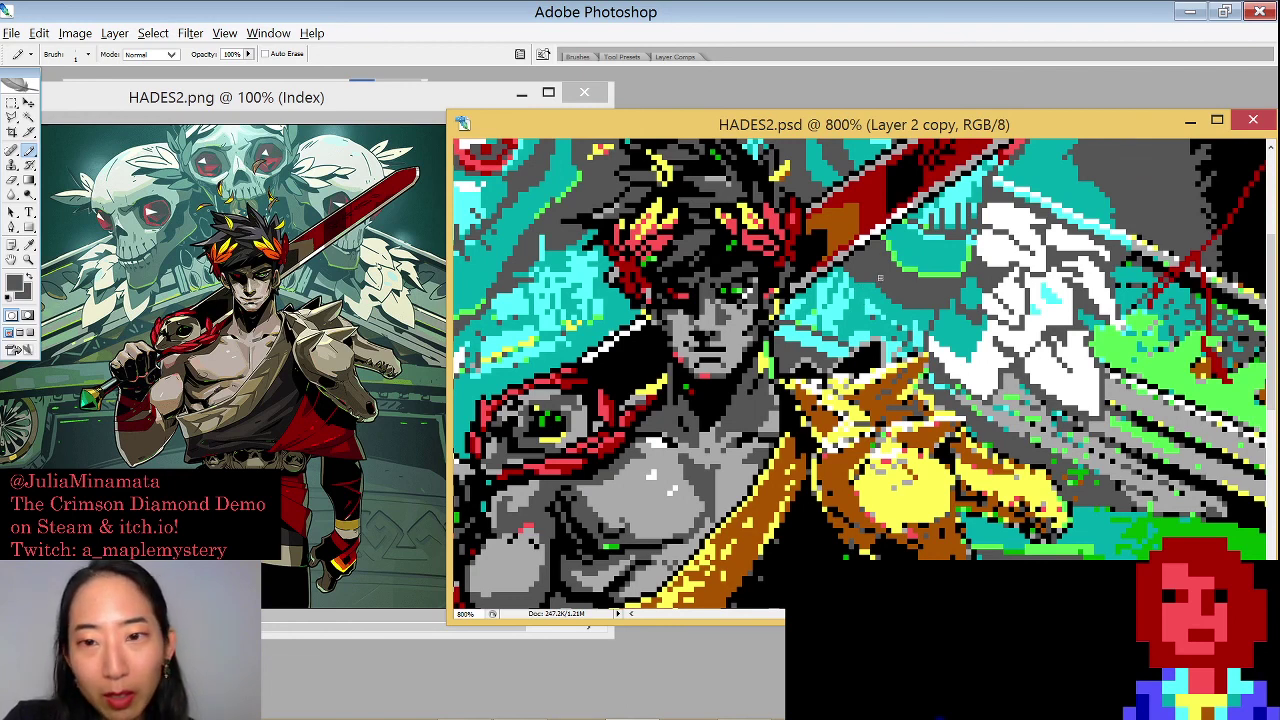
left_click(880, 278)
left_click(846, 338, "shift")
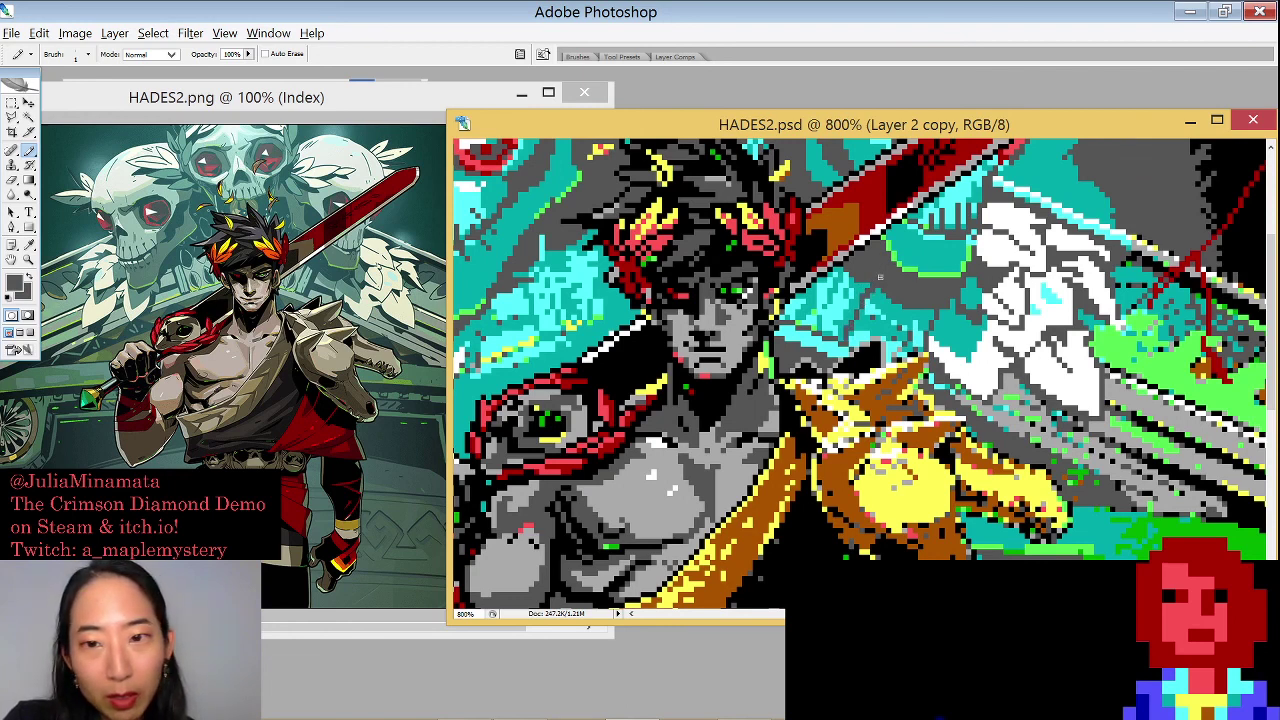
left_click_drag(873, 284, 842, 336)
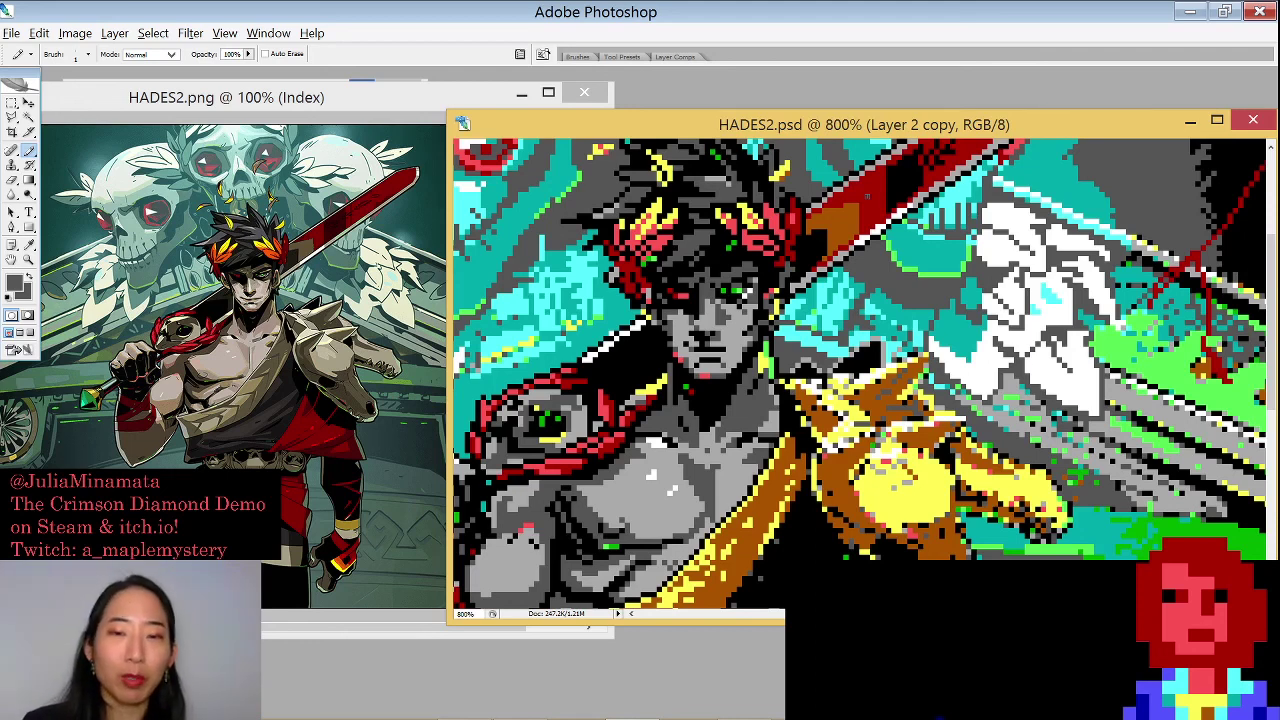
Review the whole pixel artwork and compare its skulls, sword and roof with the HADES2.png reference
left_click_drag(1076, 125, 1074, 114)
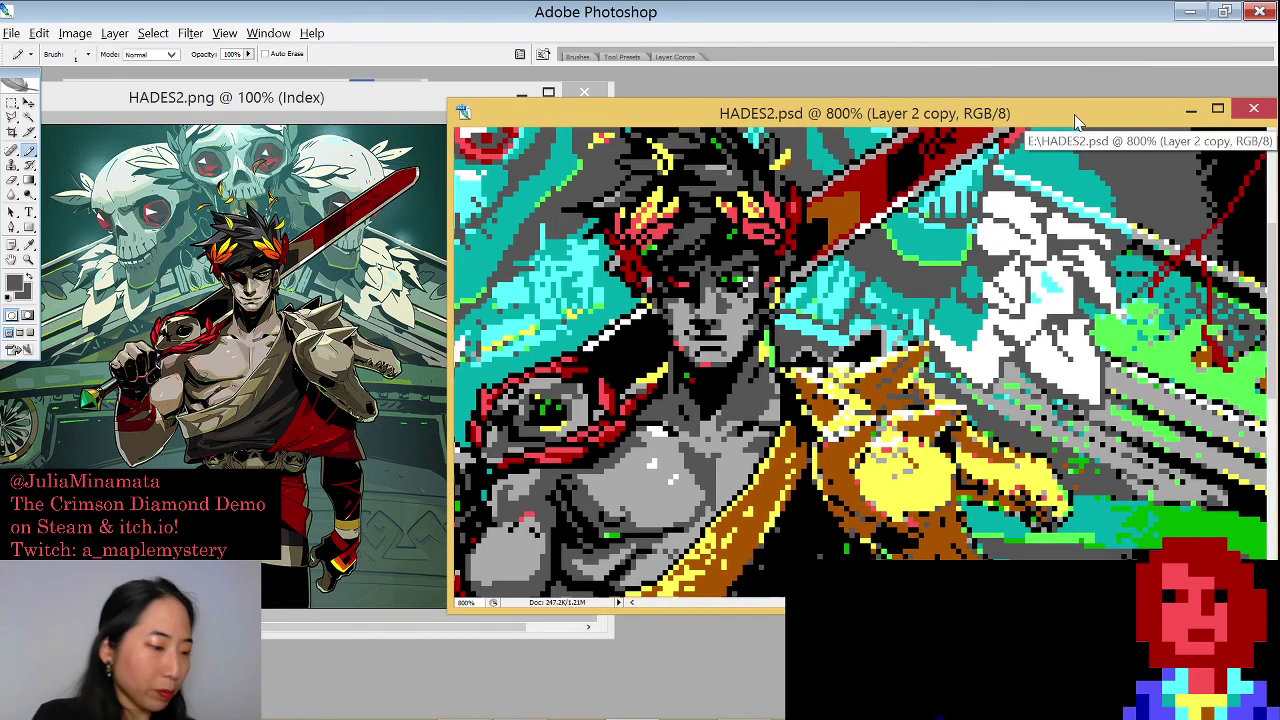
key("ctrl+minus")
key("ctrl+minus")
key("ctrl+minus")
key("ctrl+minus")
key("ctrl+minus")
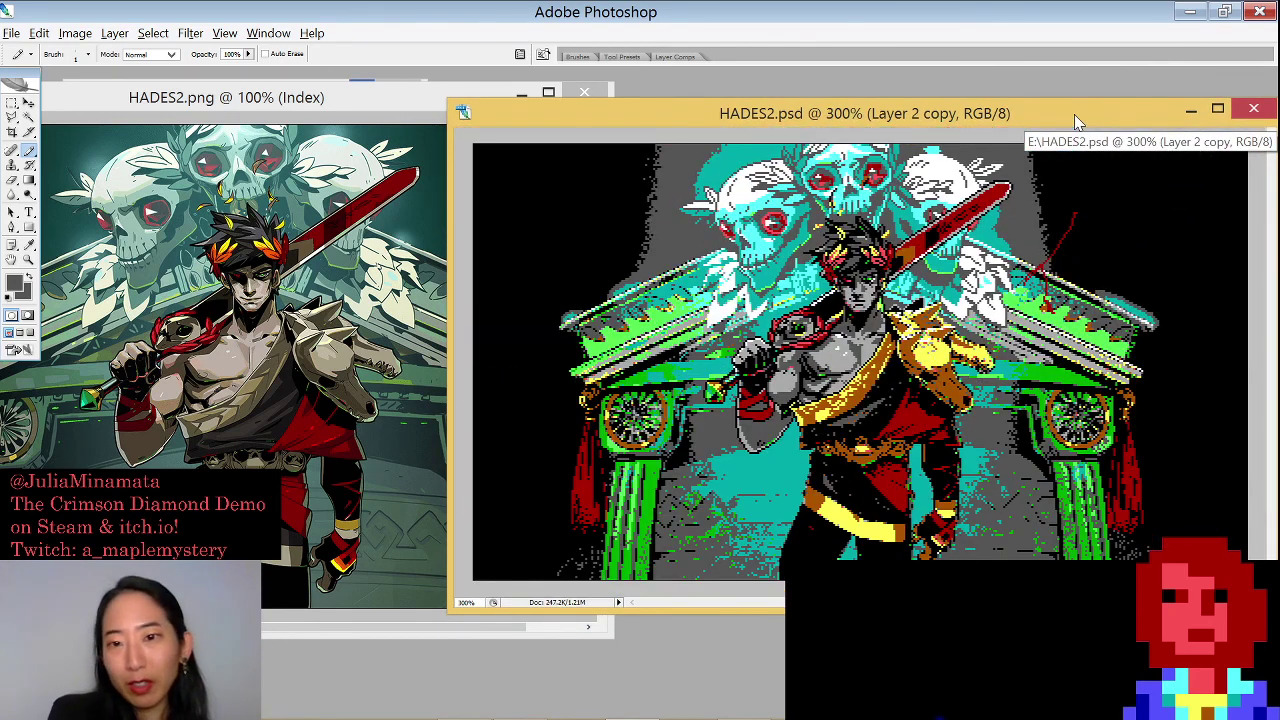
key("ctrl+plus")
key("ctrl+plus")
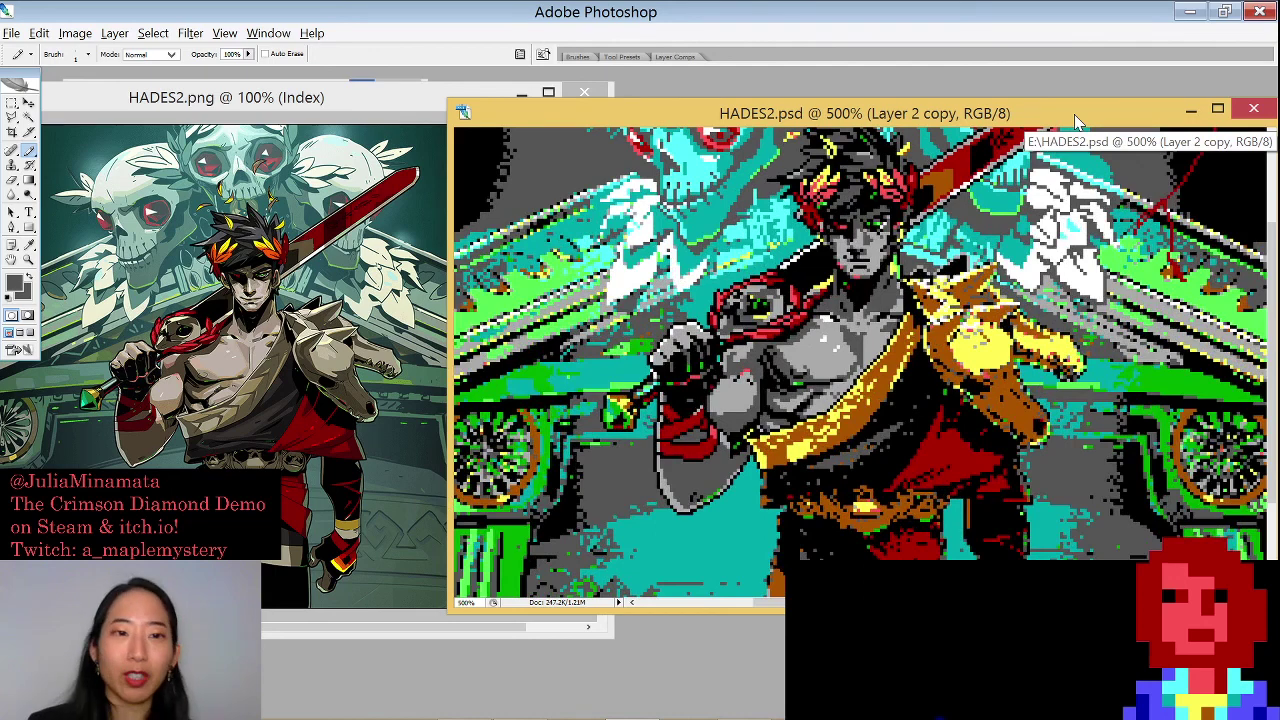
scroll(860, 350, "up", 3)
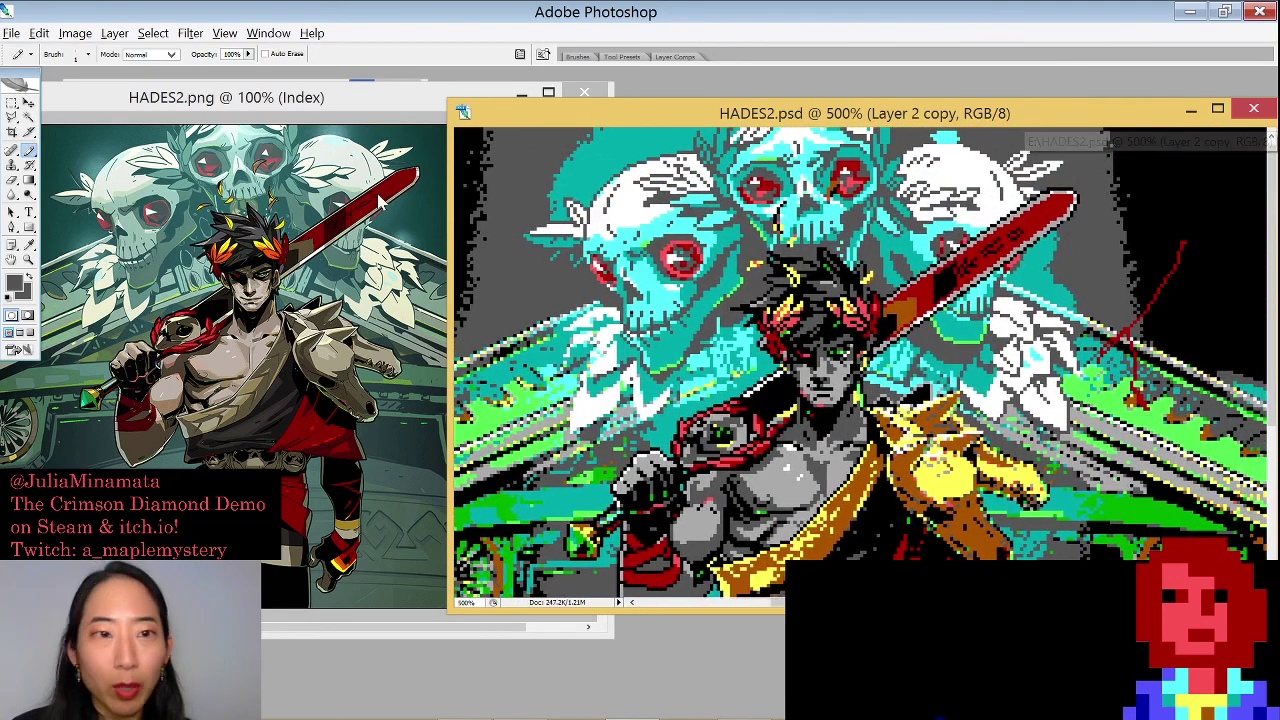
left_click_drag(328, 102, 287, 107)
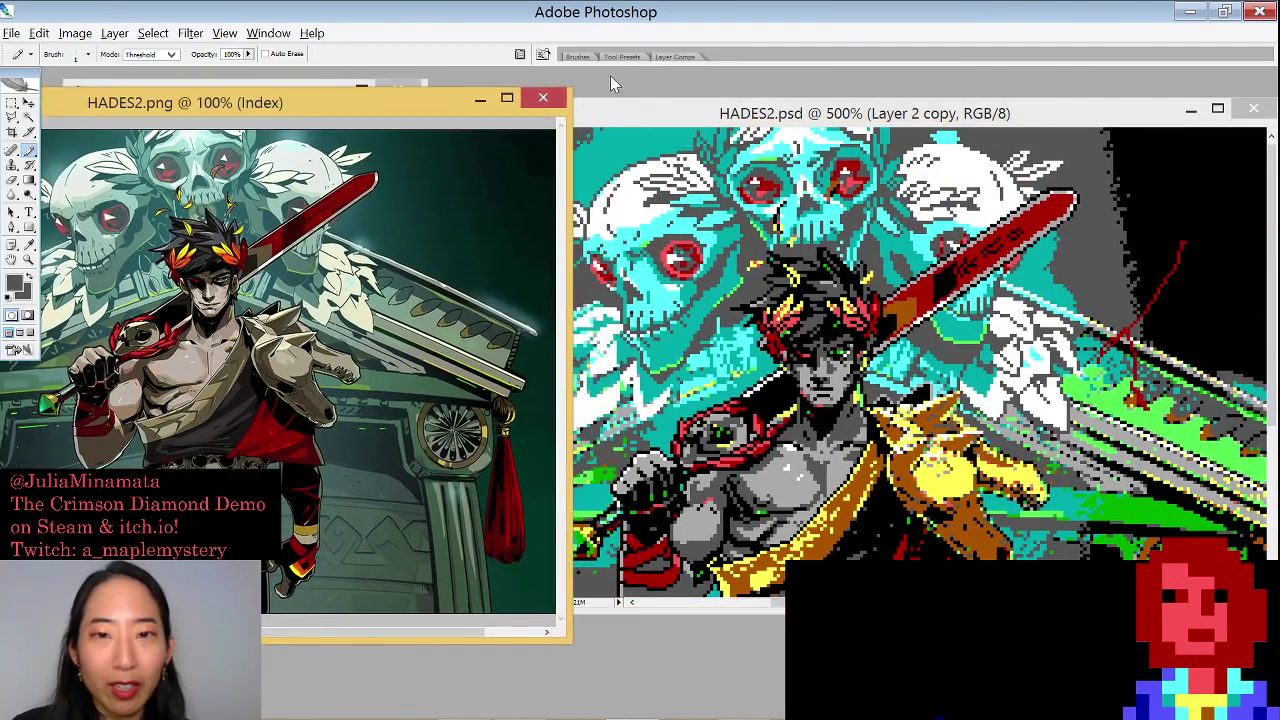
Arrange the HADES2.png reference and HADES2.psd windows side by side so the reference's figure and skulls sit beside the pixel artwork
left_click_drag(618, 113, 628, 87)
left_click(398, 104)
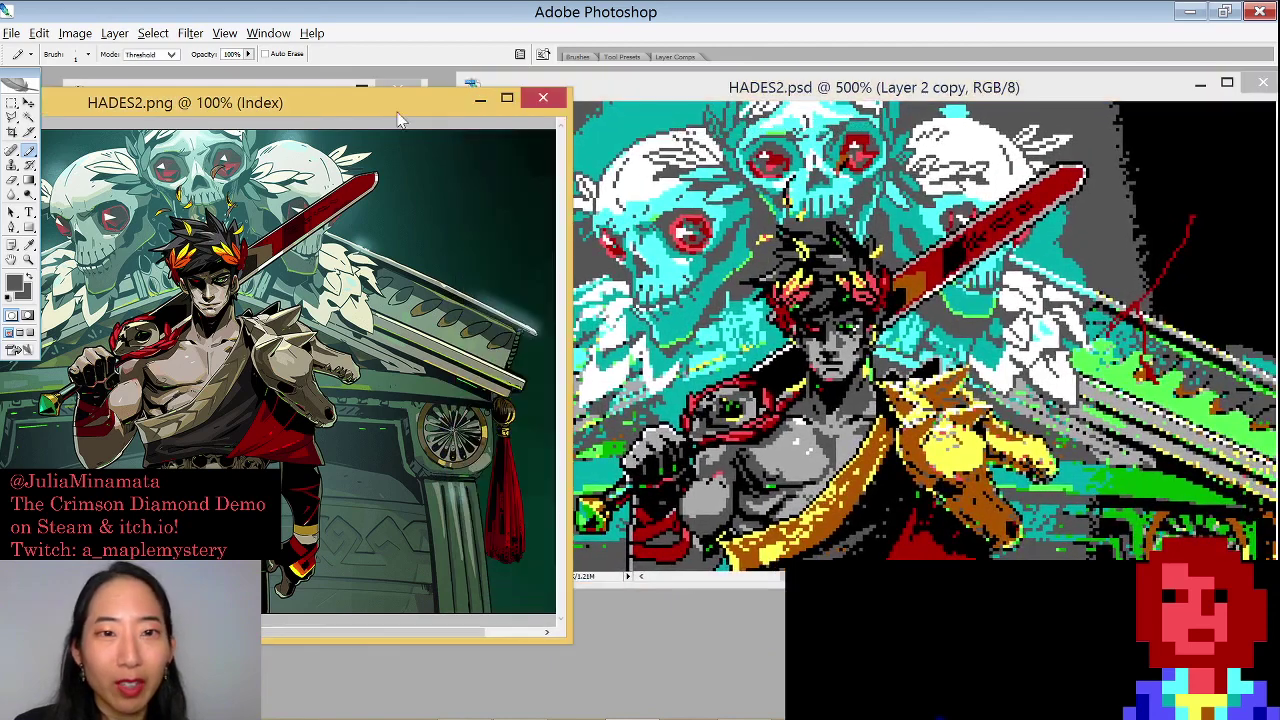
left_click_drag(398, 120, 458, 123)
mouse_move(664, 88)
left_mouse_down()
mouse_move(676, 111)
mouse_move(646, 87)
left_mouse_up()
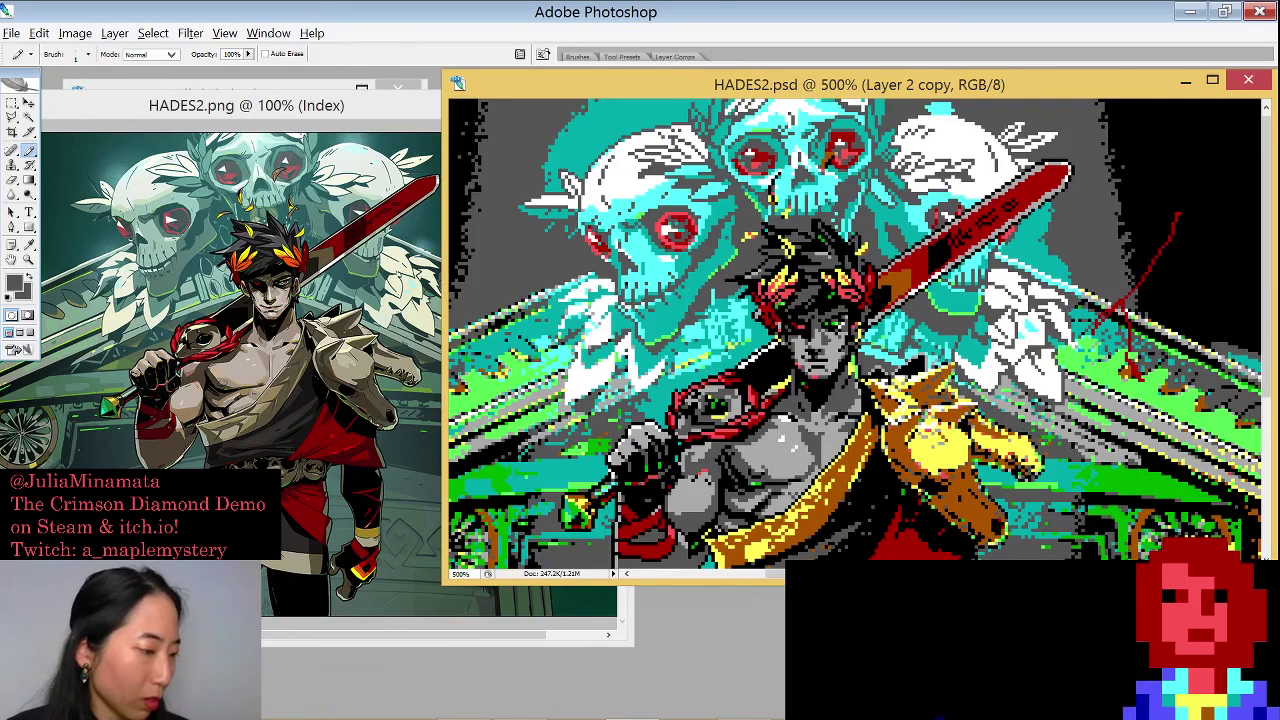
Show the layer list and switch Layer 2 copy off and on repeatedly to compare the repainted skulls and background with the layers beneath
left_click(268, 33)
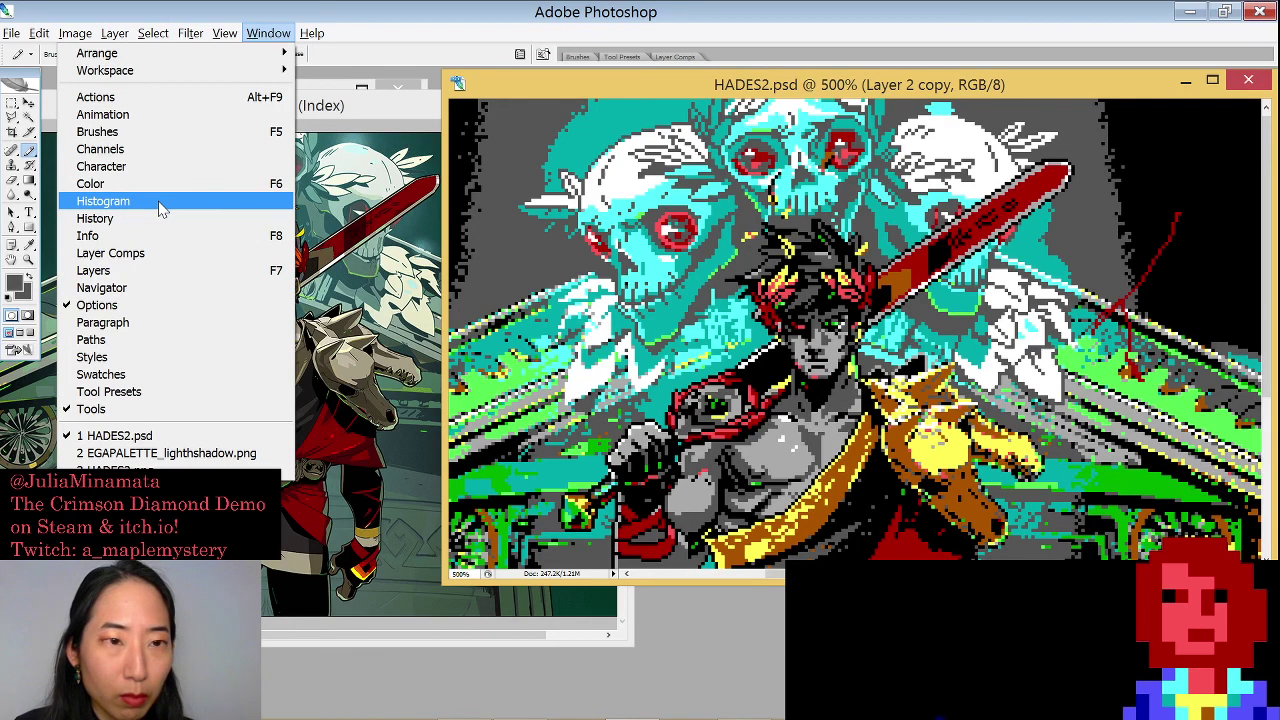
left_click(160, 270)
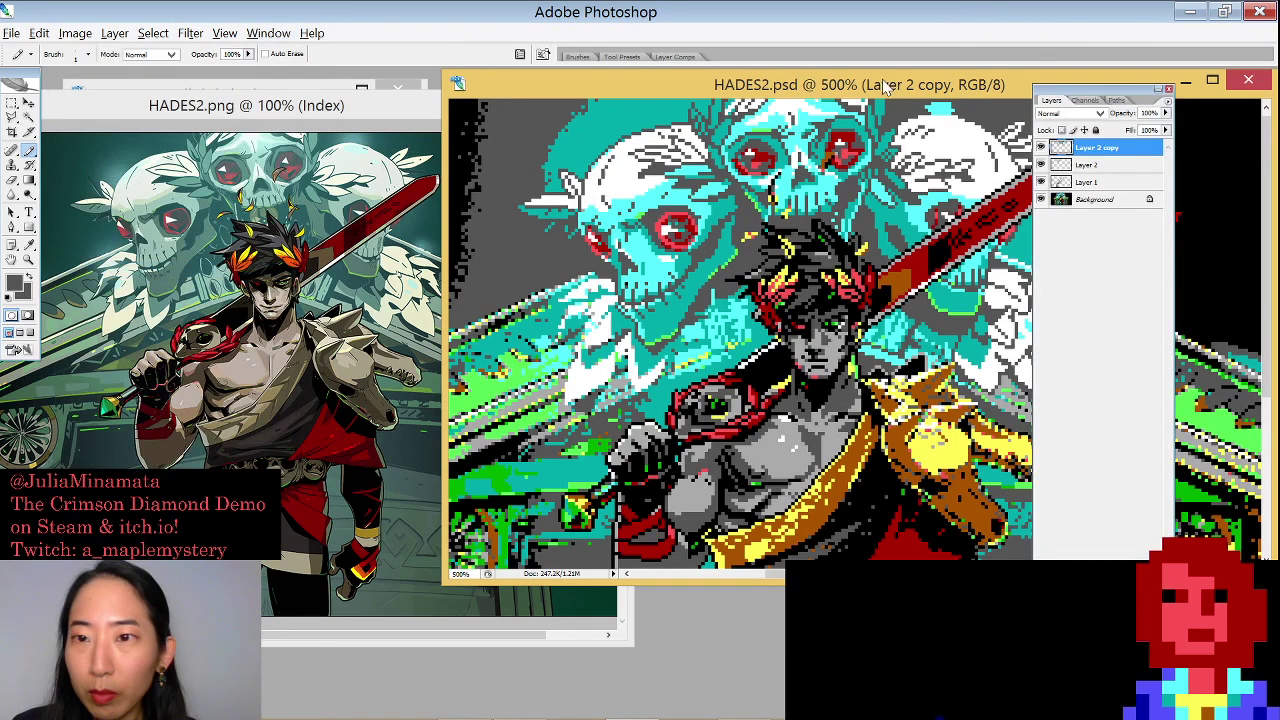
left_click_drag(1050, 95, 1214, 118)
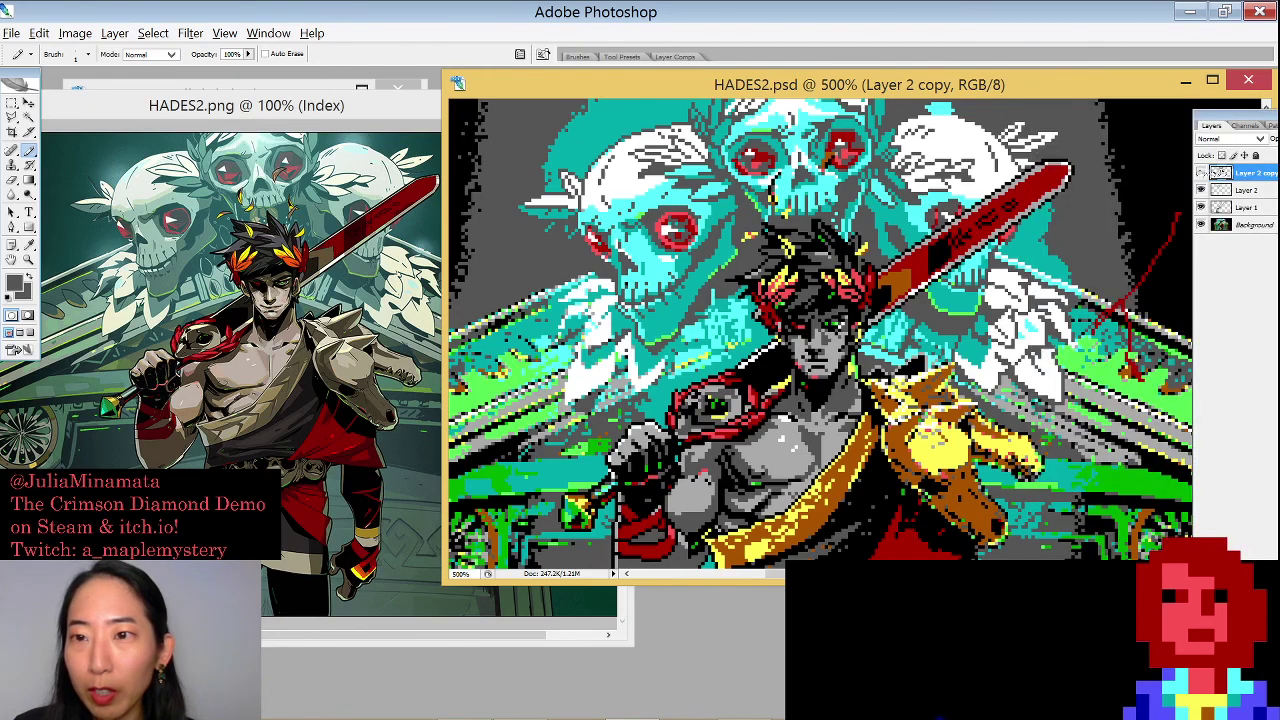
left_click(1201, 172)
left_click(1201, 172)
left_click(1201, 172)
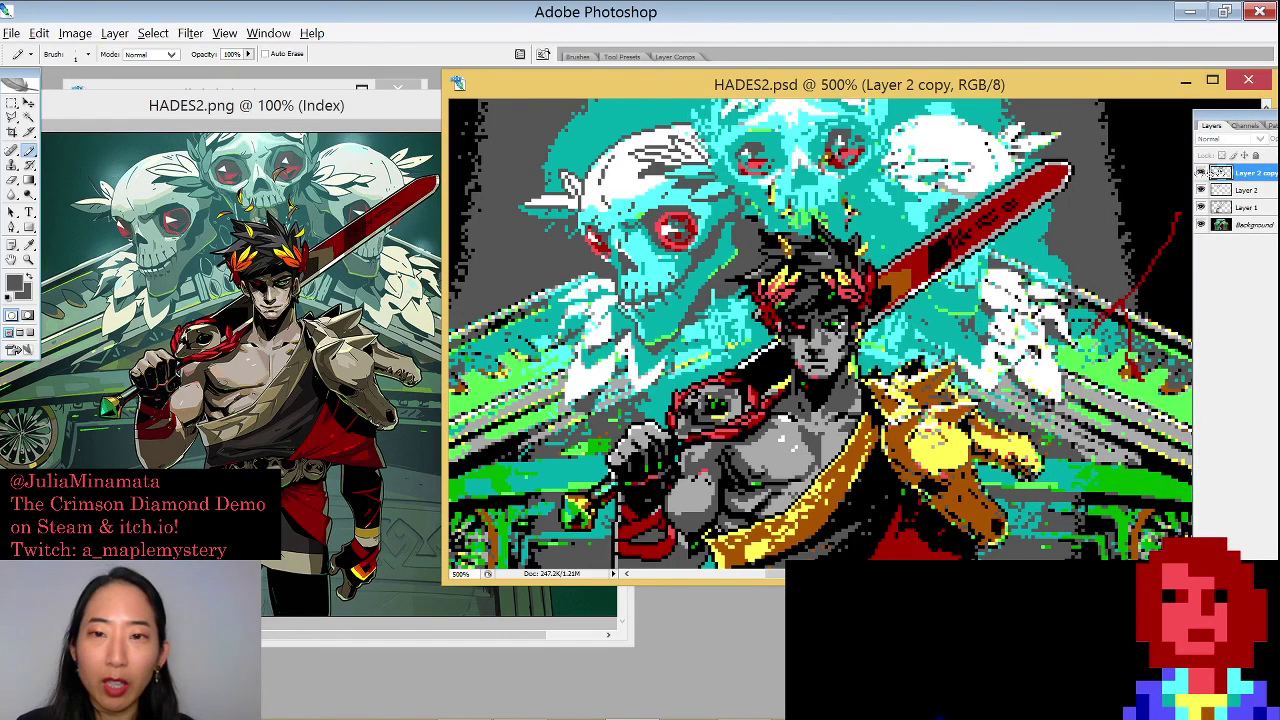
left_click(1201, 172)
left_click(1201, 172)
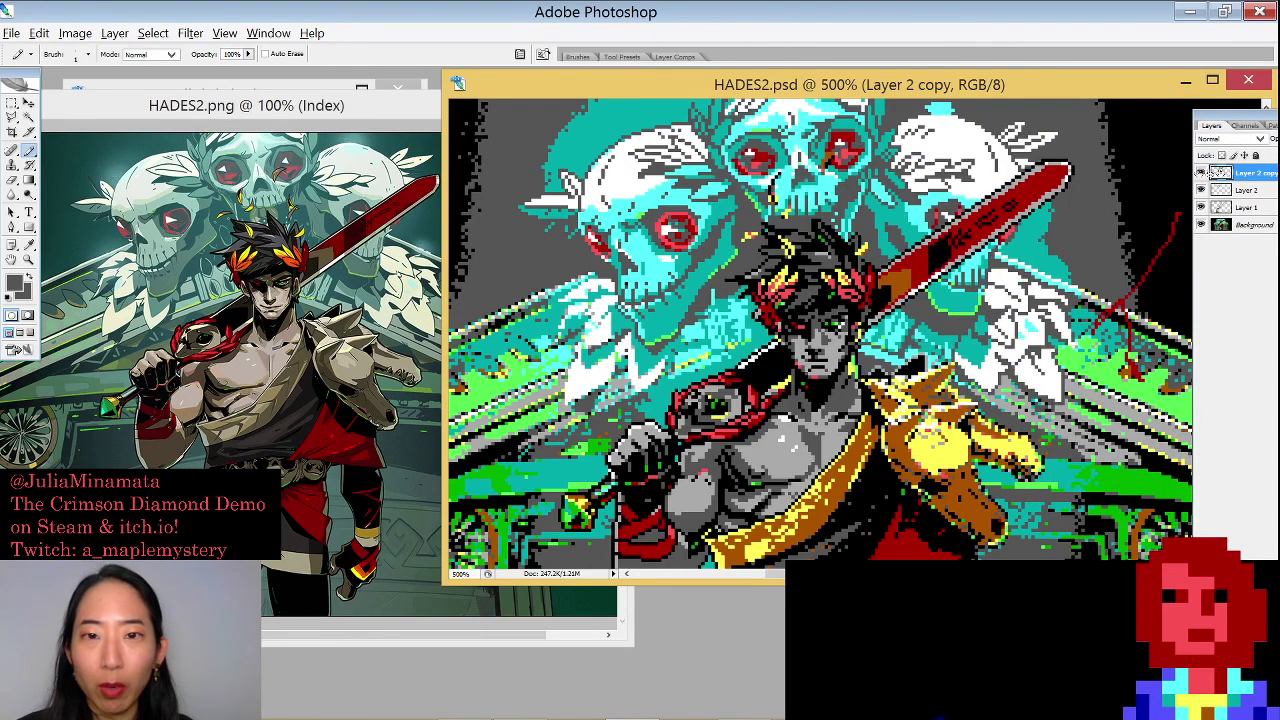
left_click(1201, 172)
left_click(1201, 172)
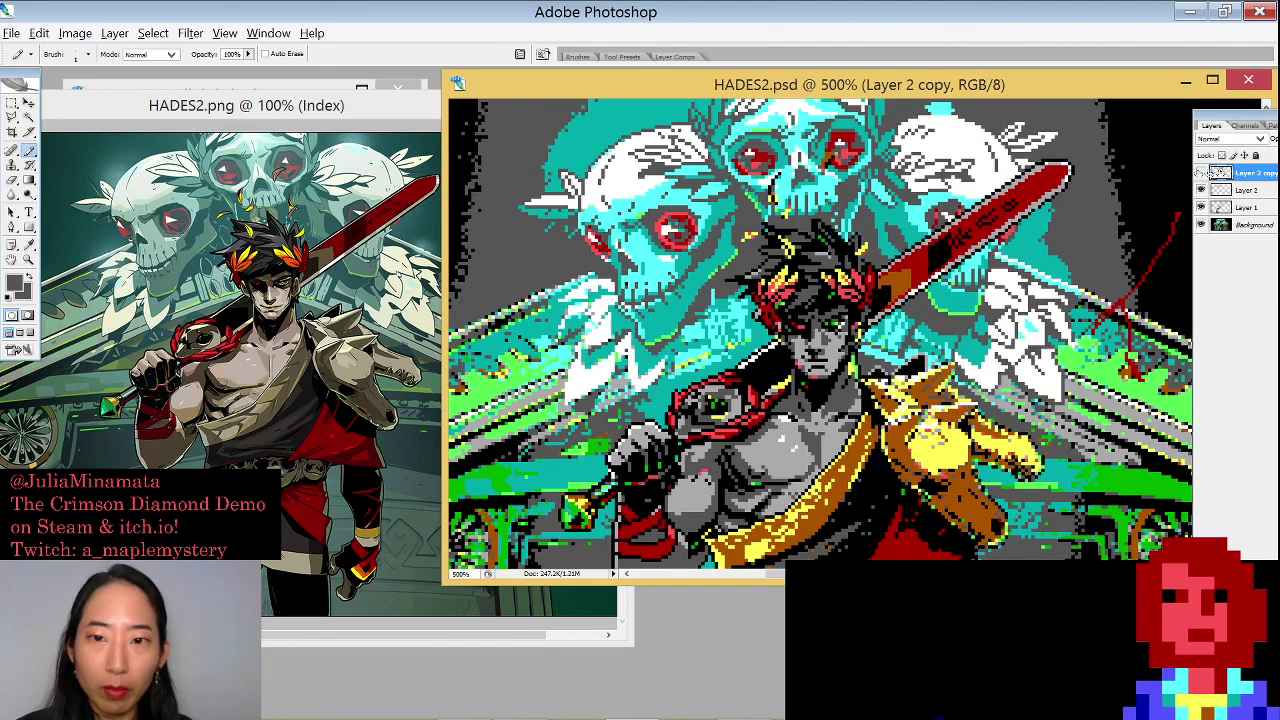
left_click(1201, 172)
left_click(1201, 172)
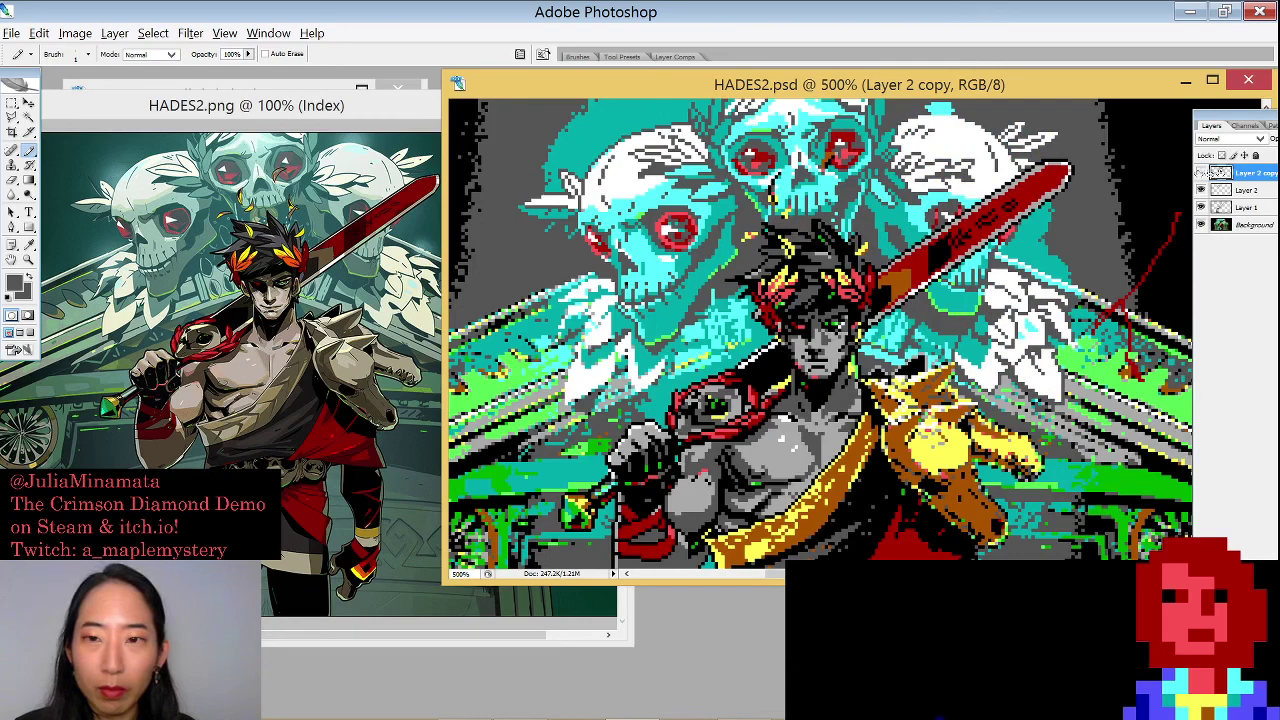
left_click(1201, 172)
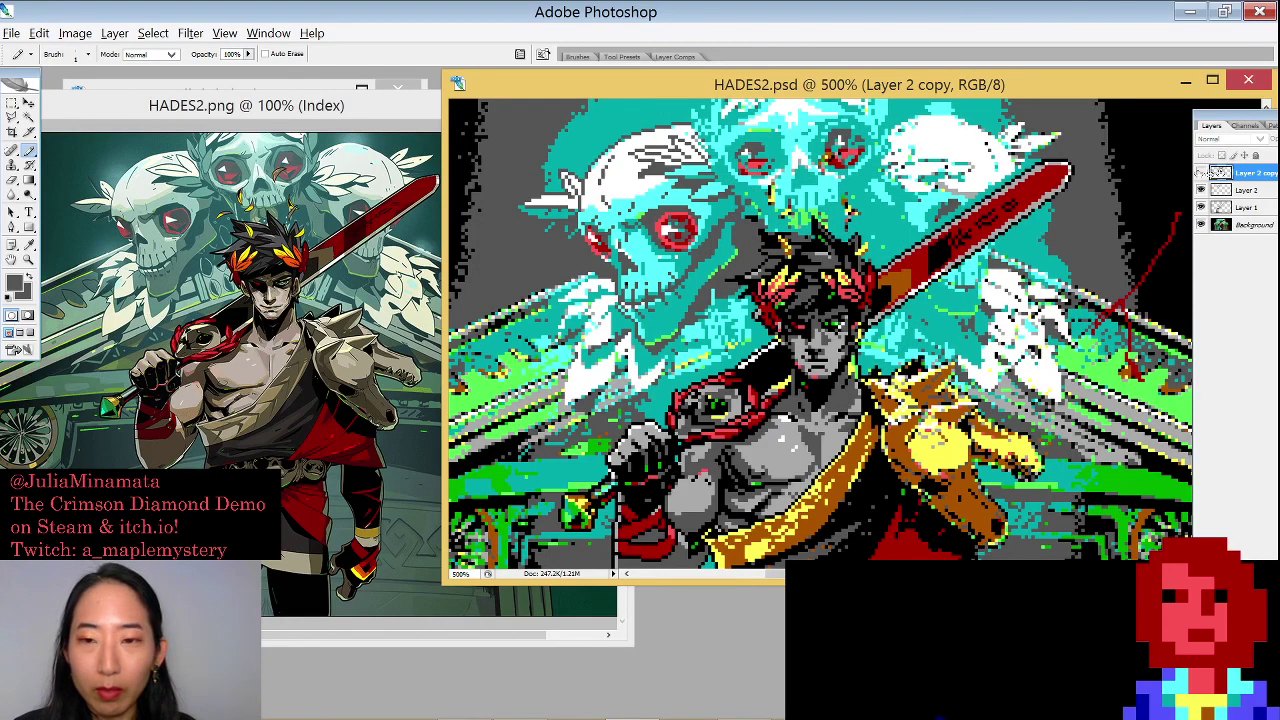
left_click(1203, 172)
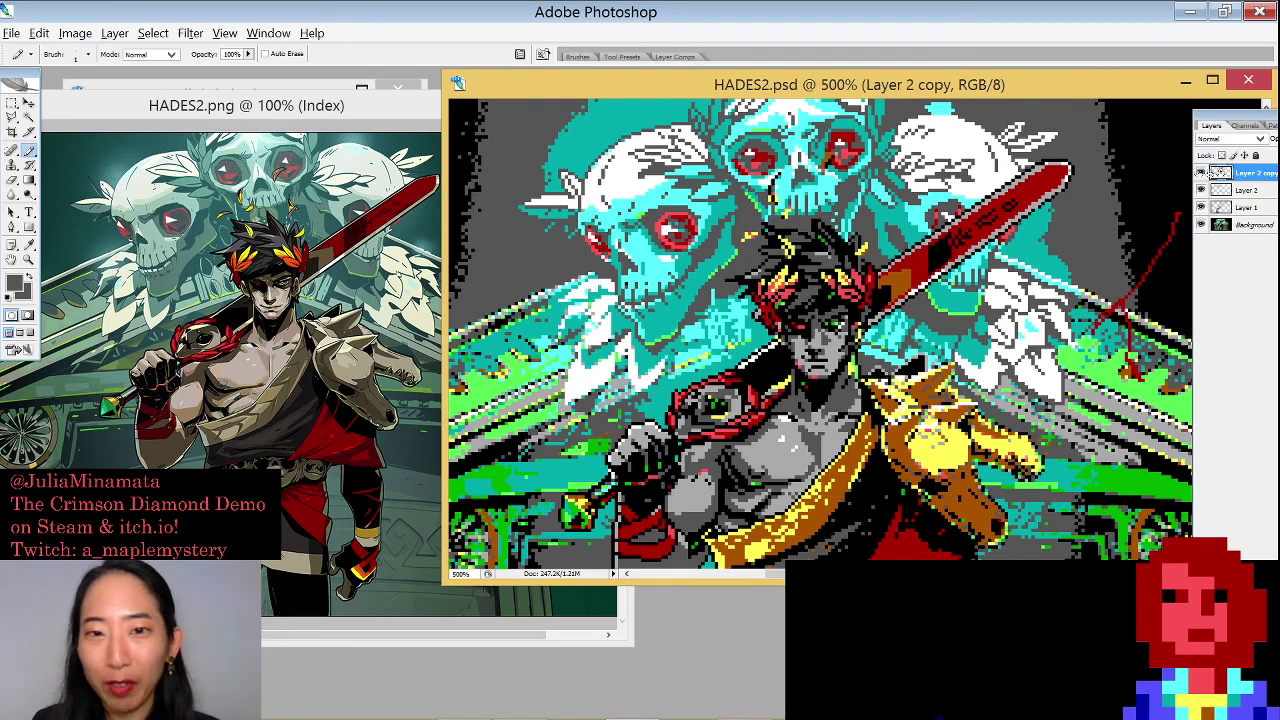
left_click(1201, 172)
left_click(1201, 172)
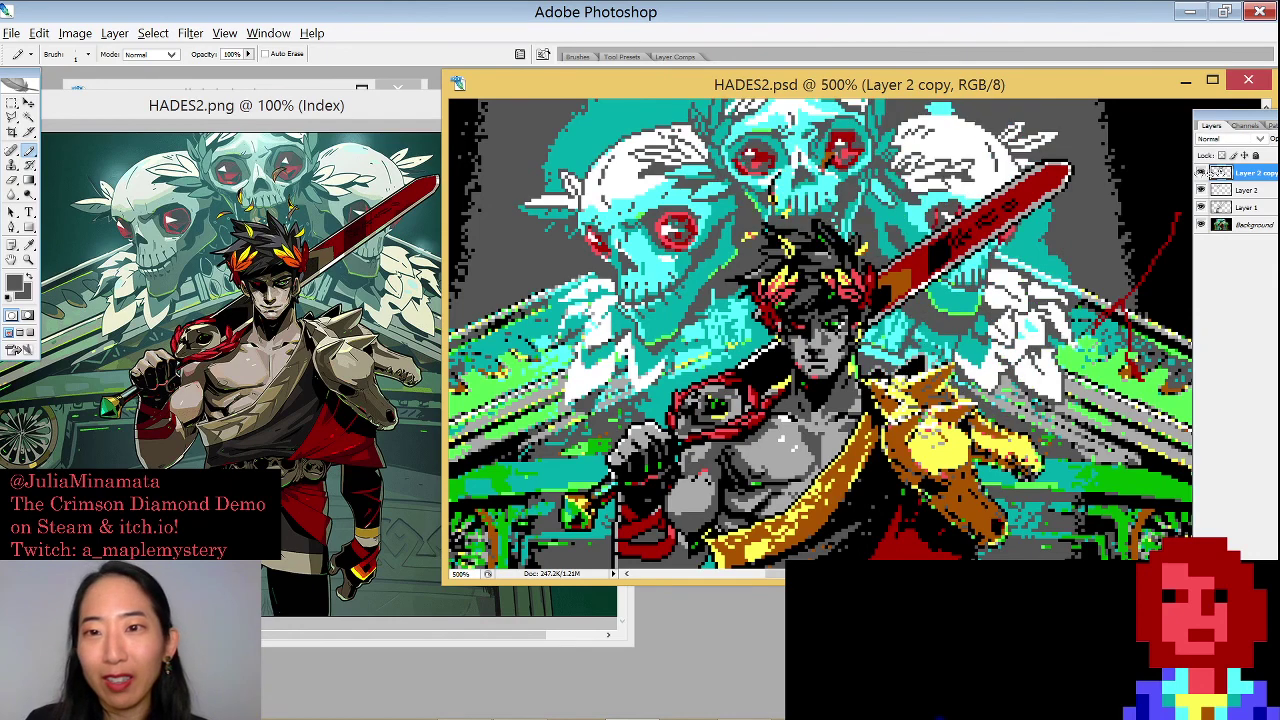
left_click(1201, 172)
left_click(1201, 172)
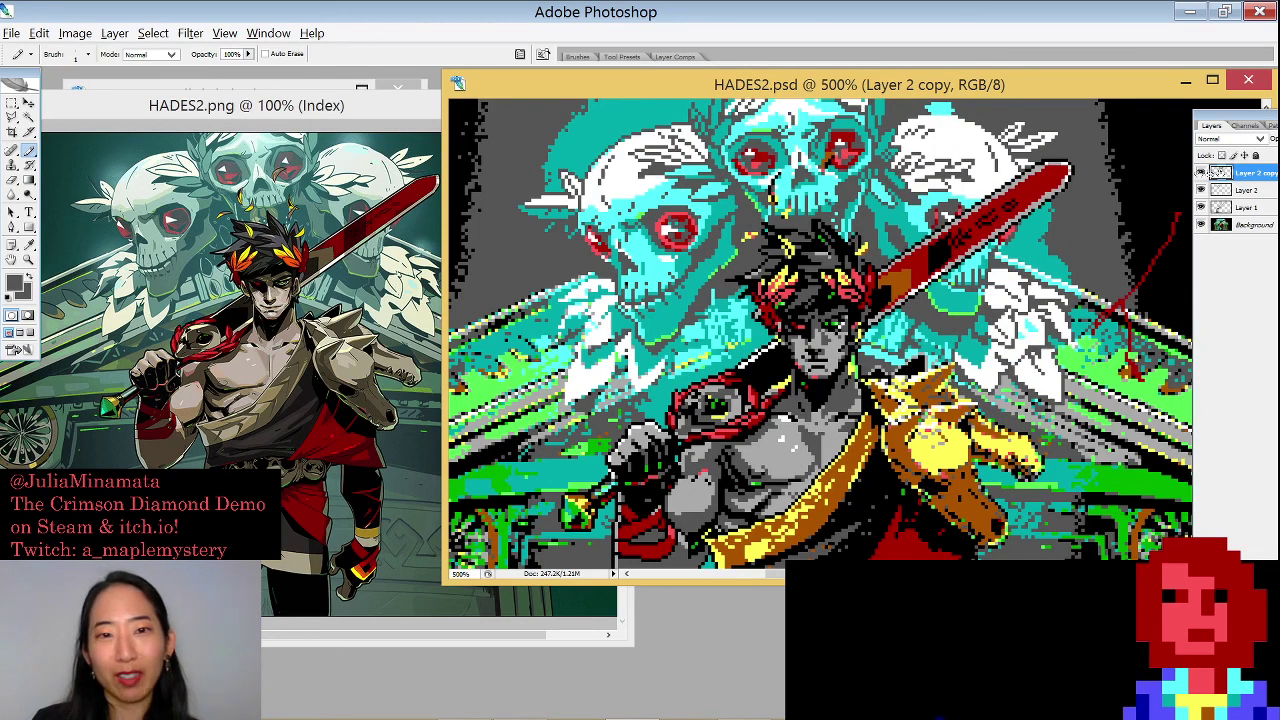
left_click(1201, 172)
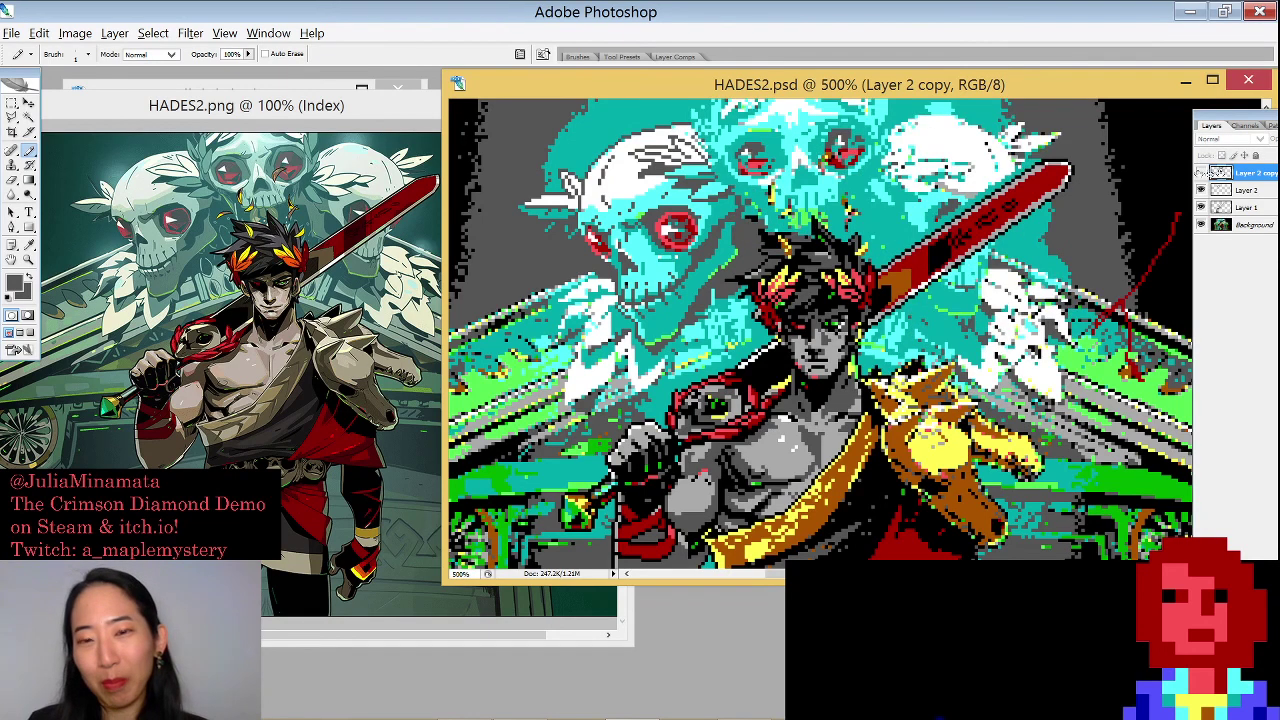
left_click(1201, 172)
left_click(1201, 172)
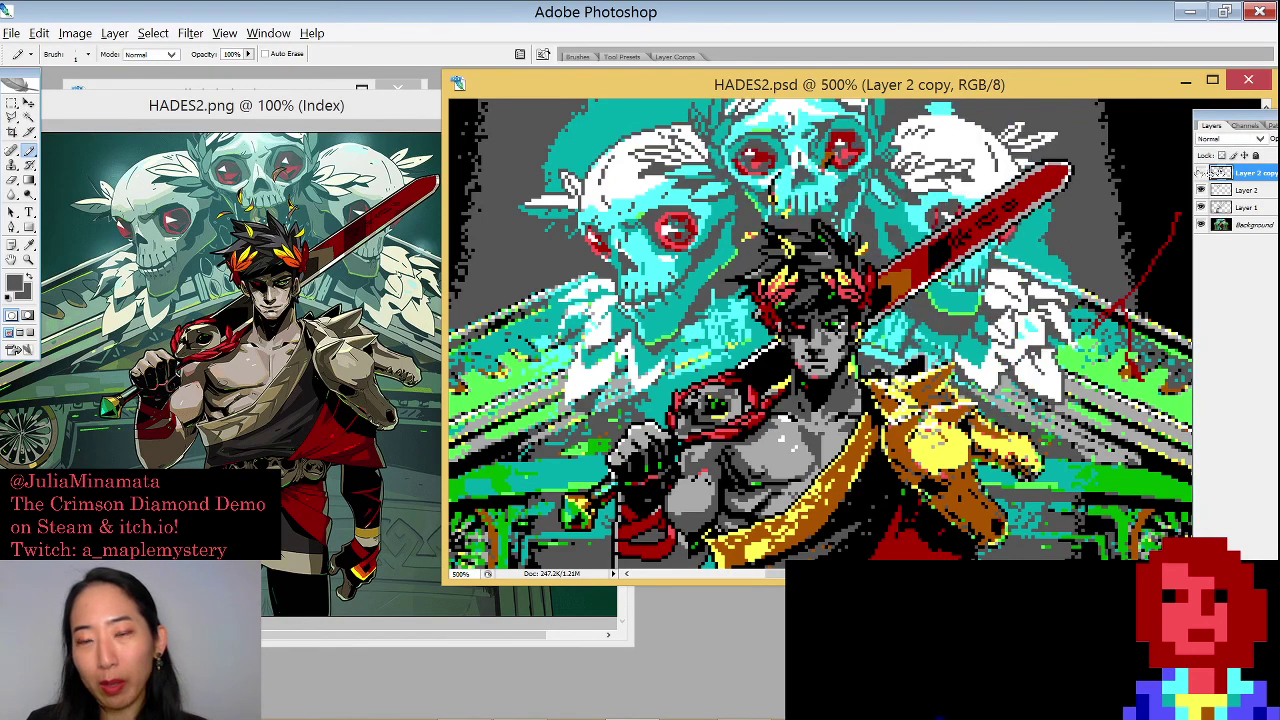
left_click(1201, 172)
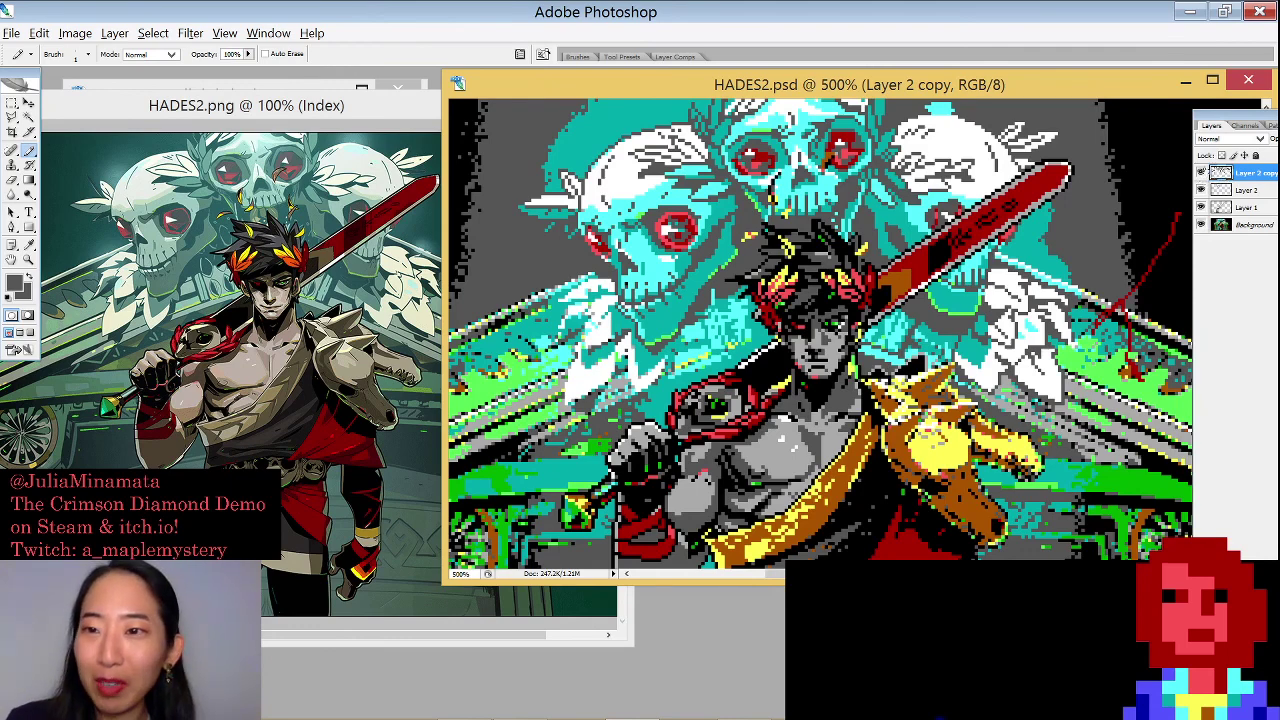
left_click(1201, 172)
left_click(1201, 172)
left_click(1201, 172)
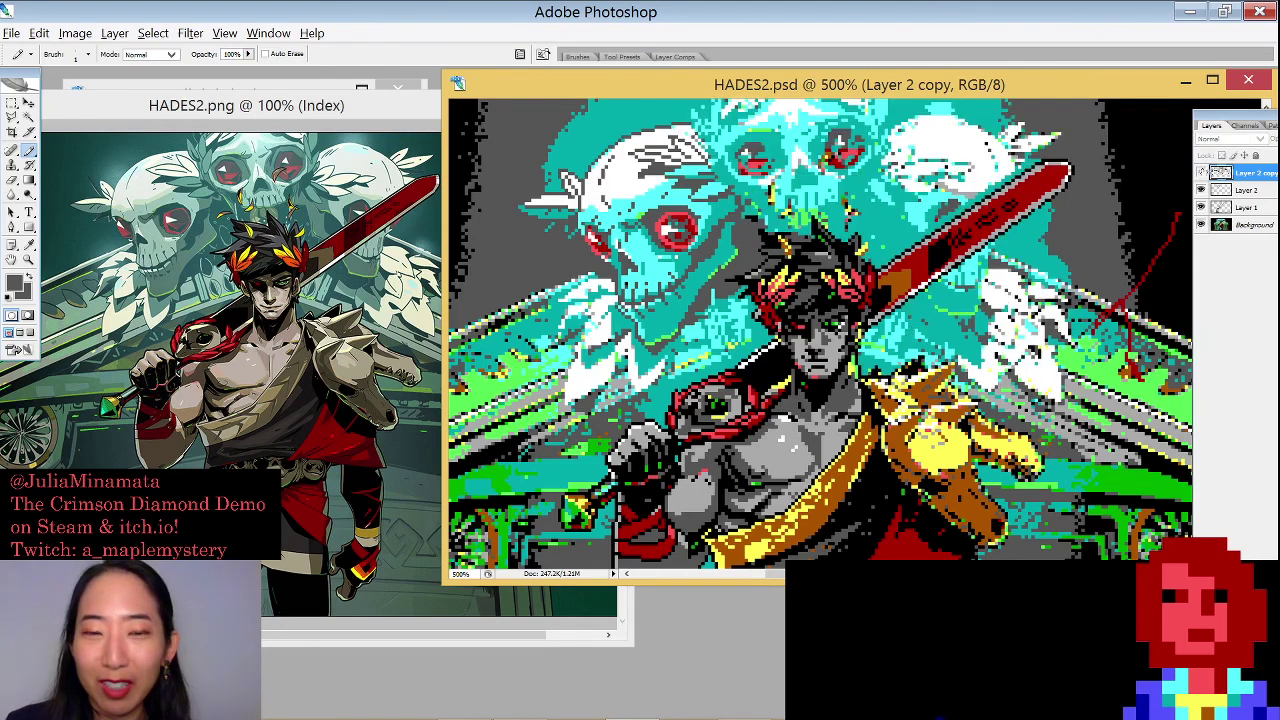
left_click(1201, 172)
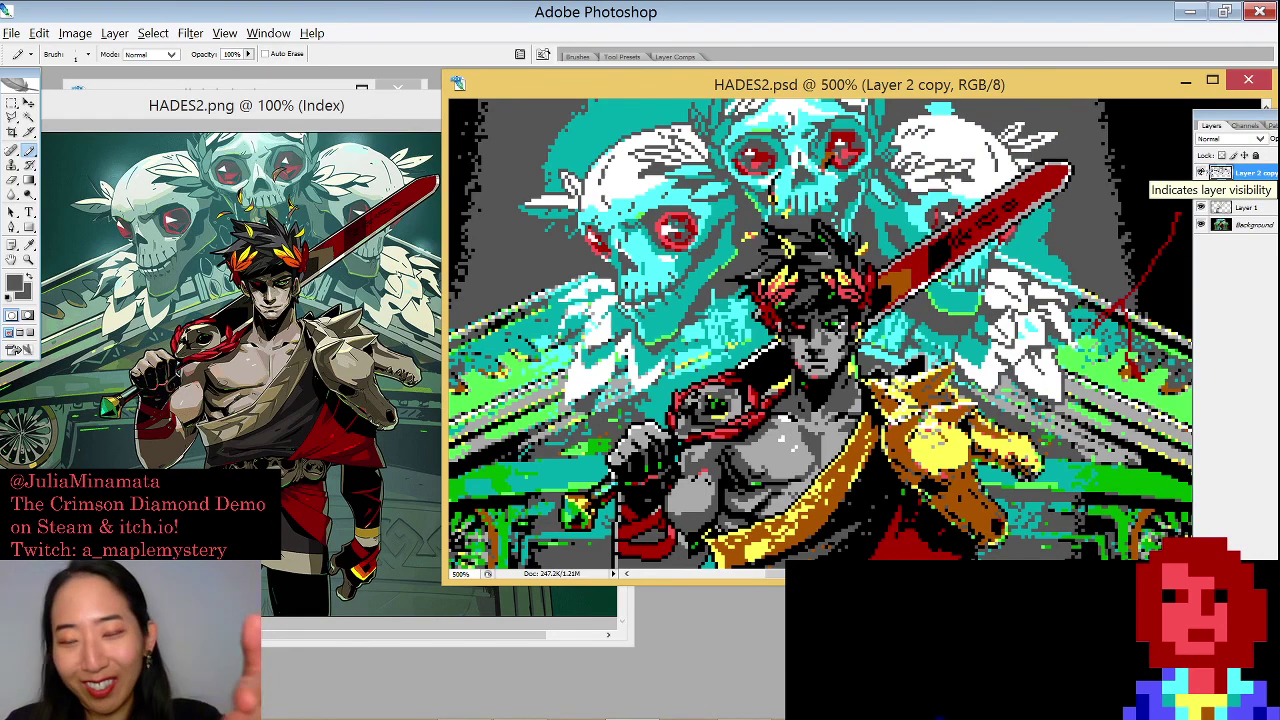
left_click(1201, 172)
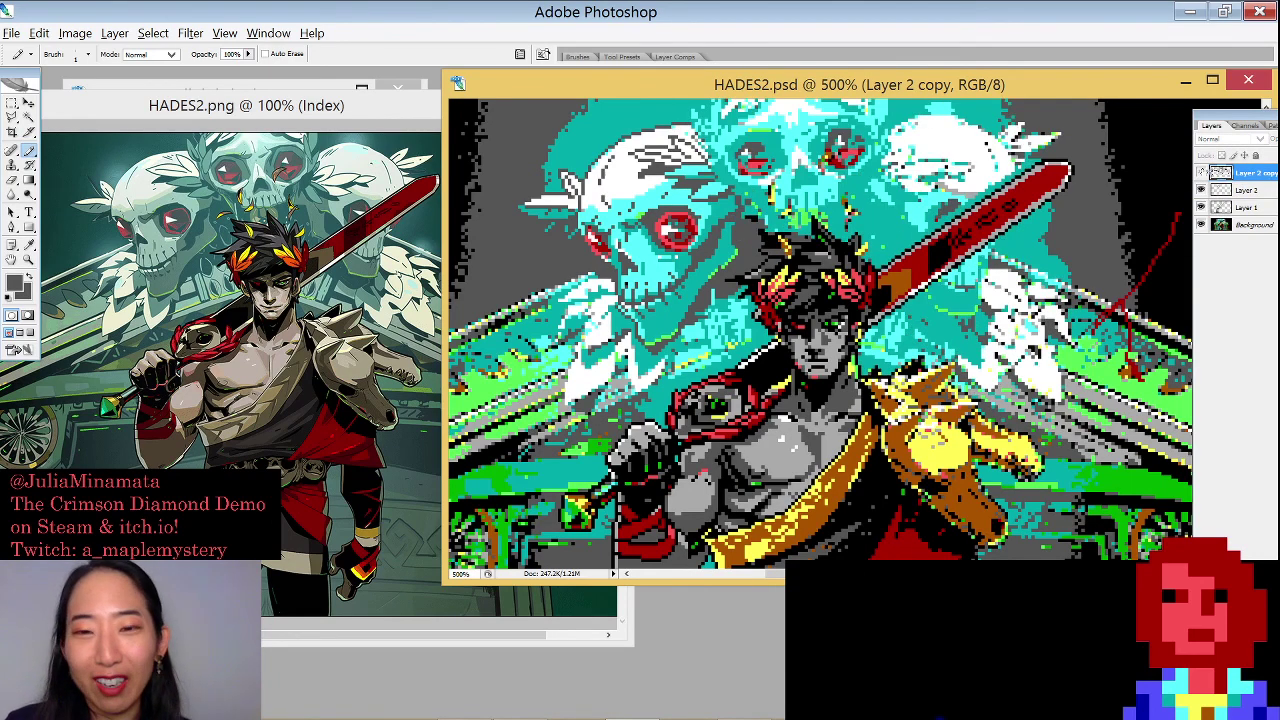
left_click(1201, 172)
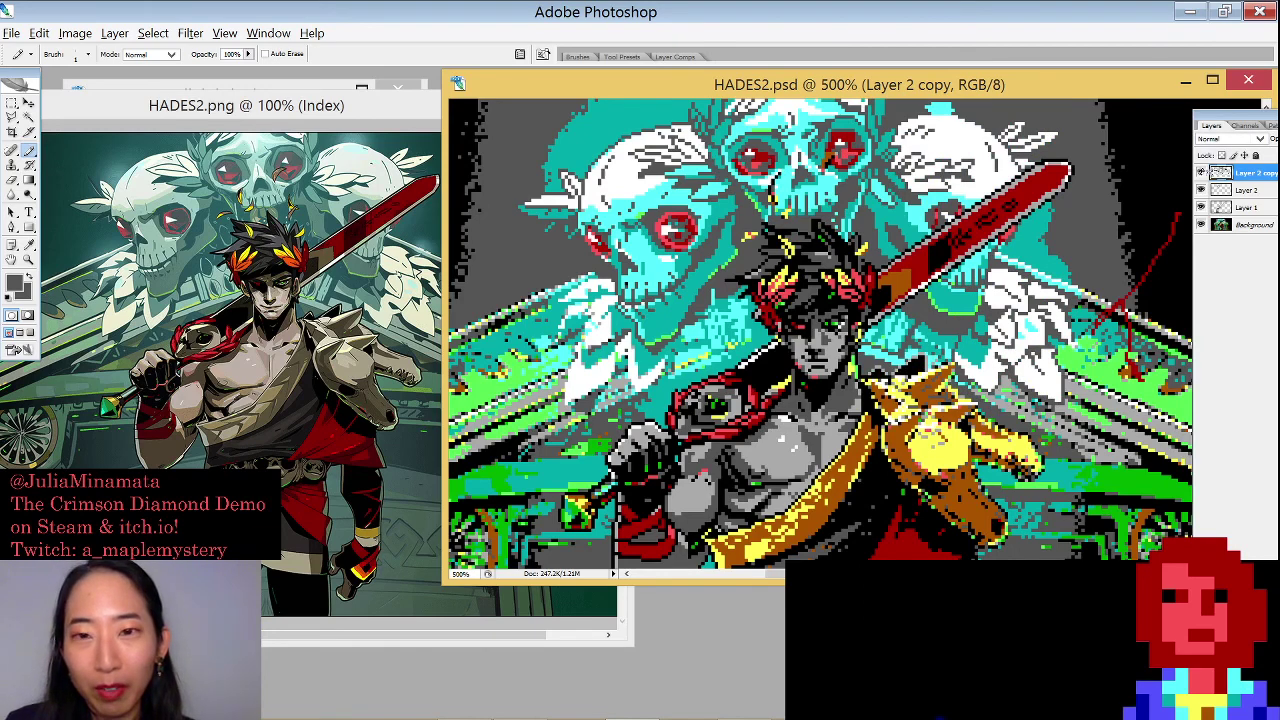
left_click(1201, 172)
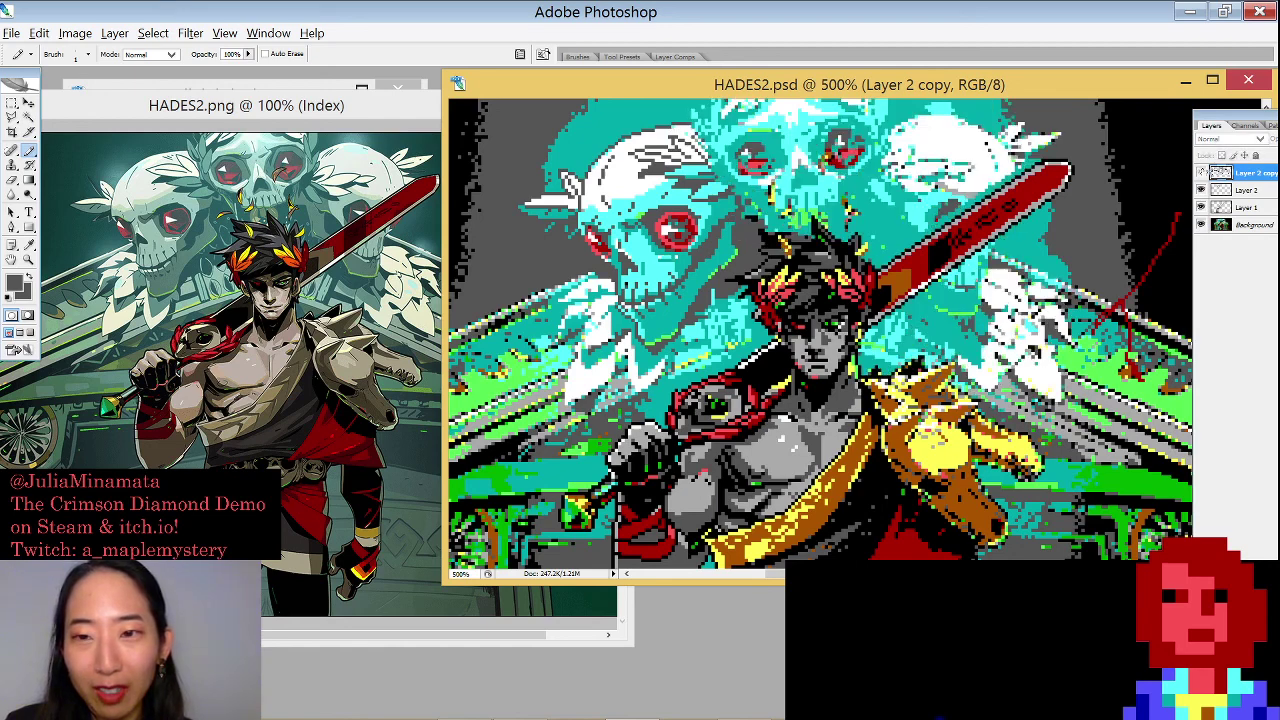
left_click(1201, 172)
left_click(1201, 172)
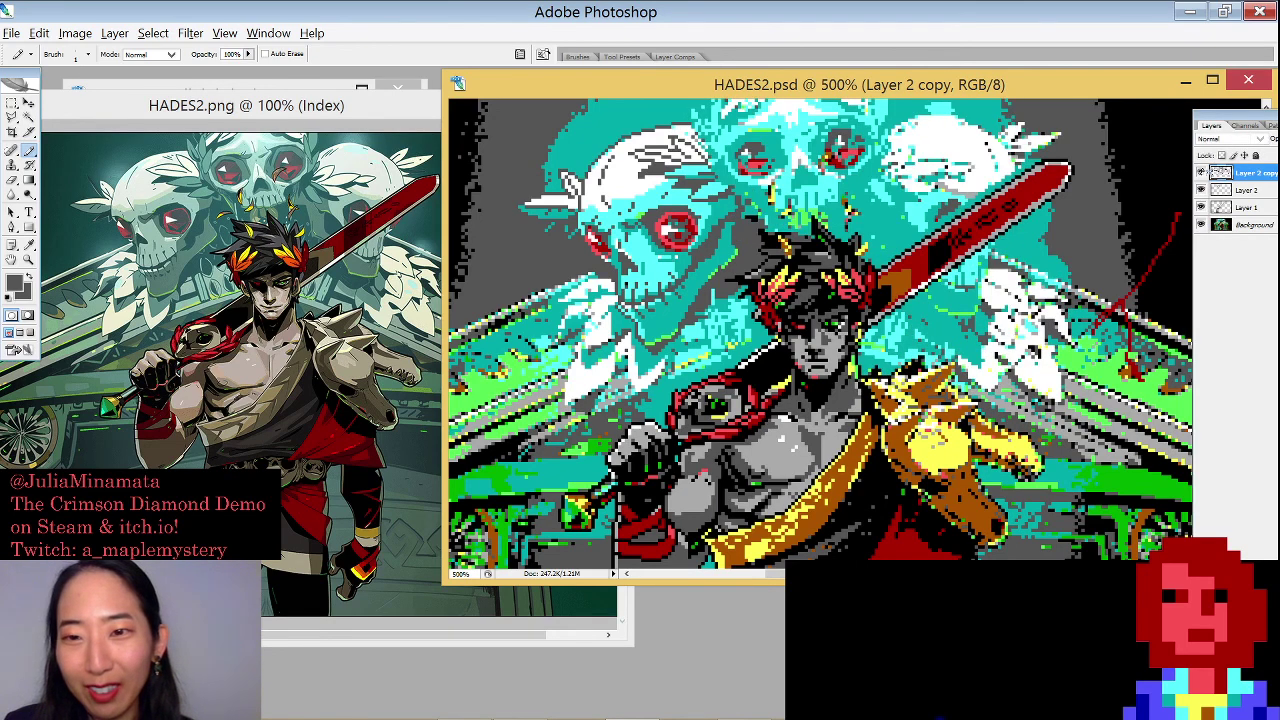
left_click(1201, 172)
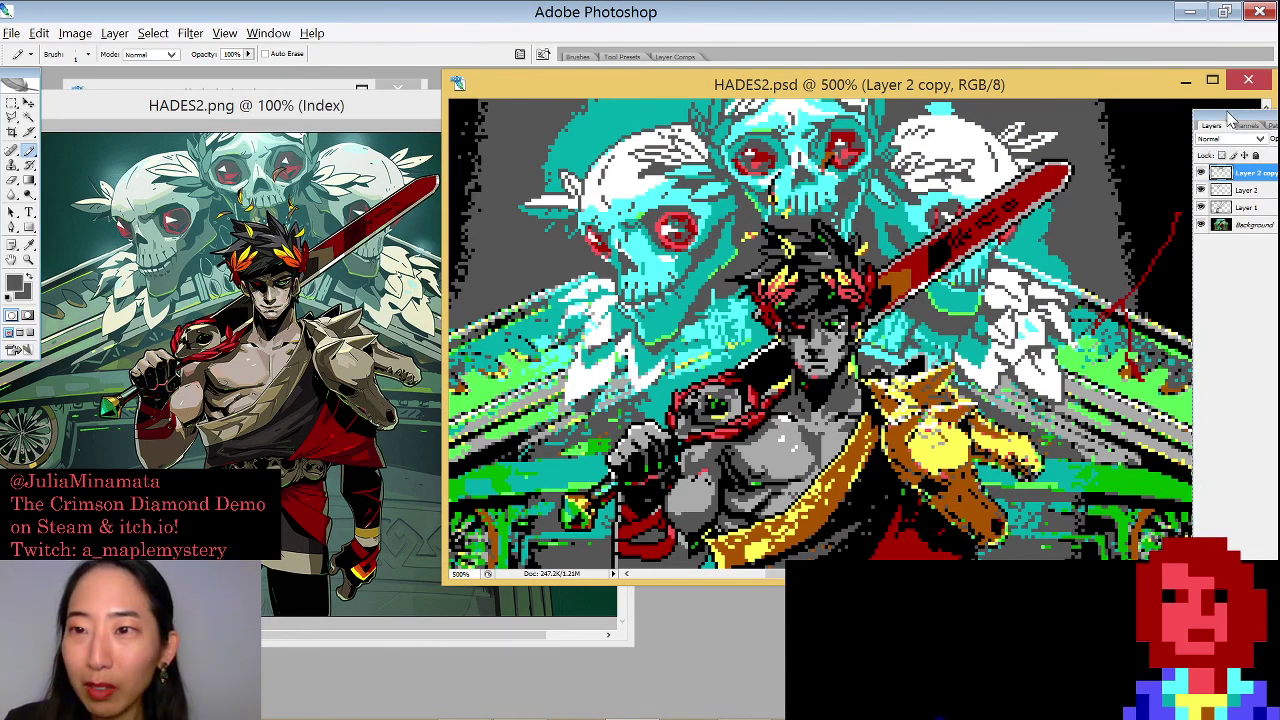
left_click_drag(1232, 116, 1173, 144)
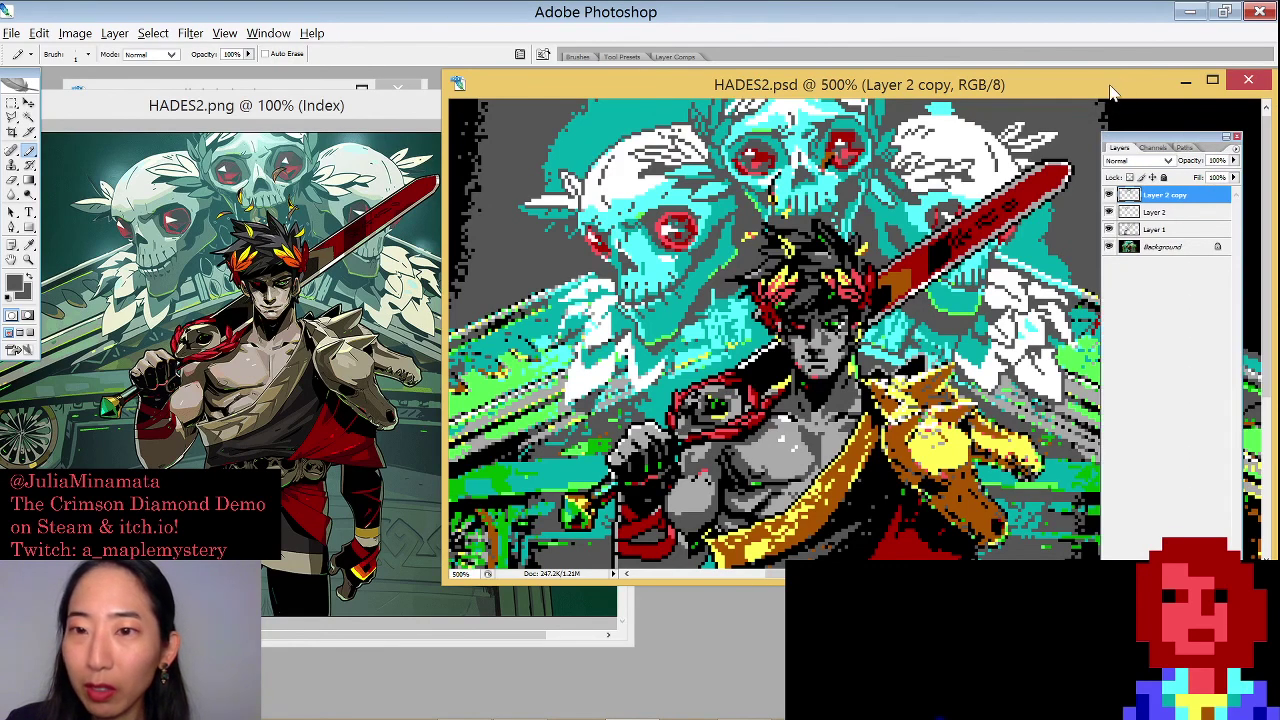
left_click(1237, 137)
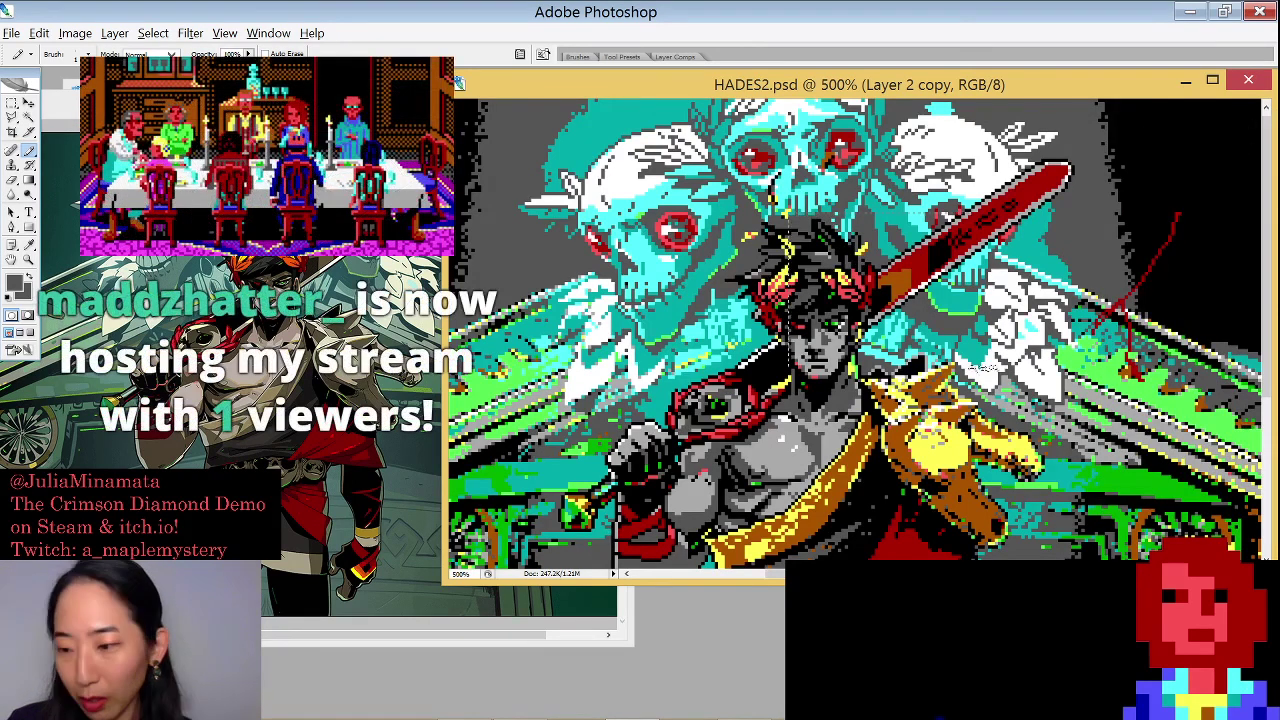
Touch up the background between the sword, the skull's jaw and the shoulder armour with teal and cyan sampled from the artwork
scroll(922, 354, "up", 5)
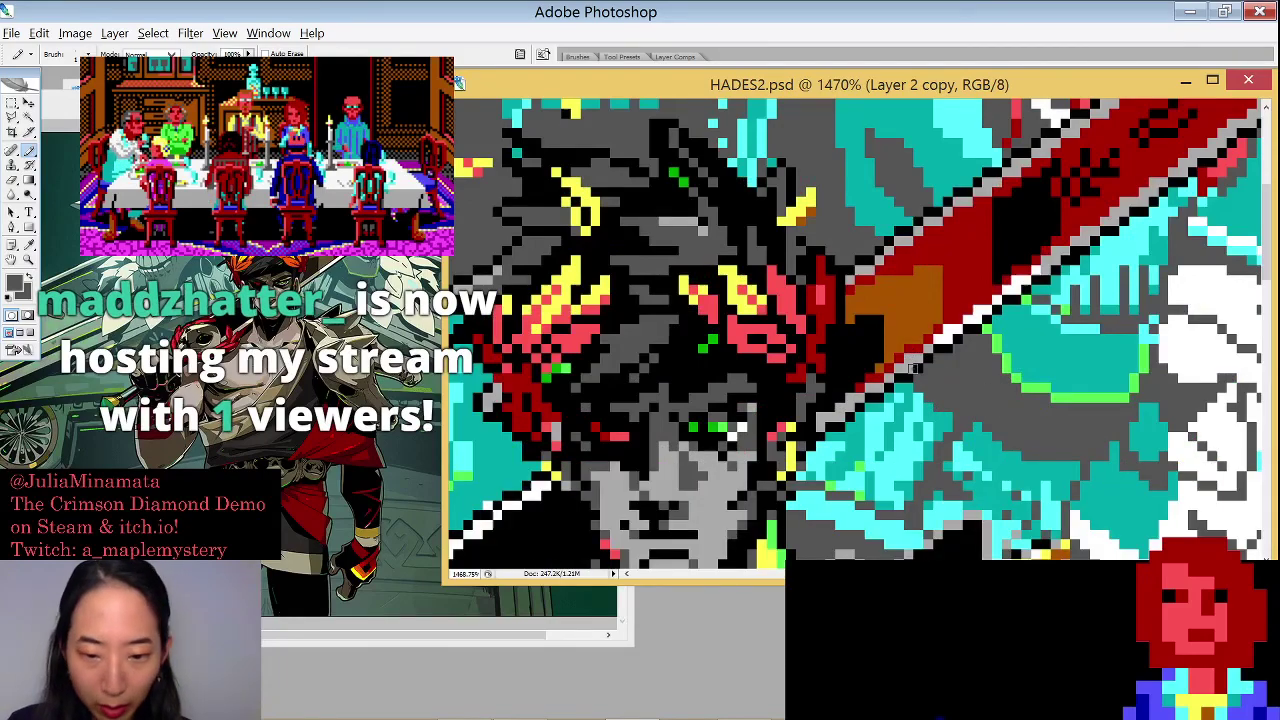
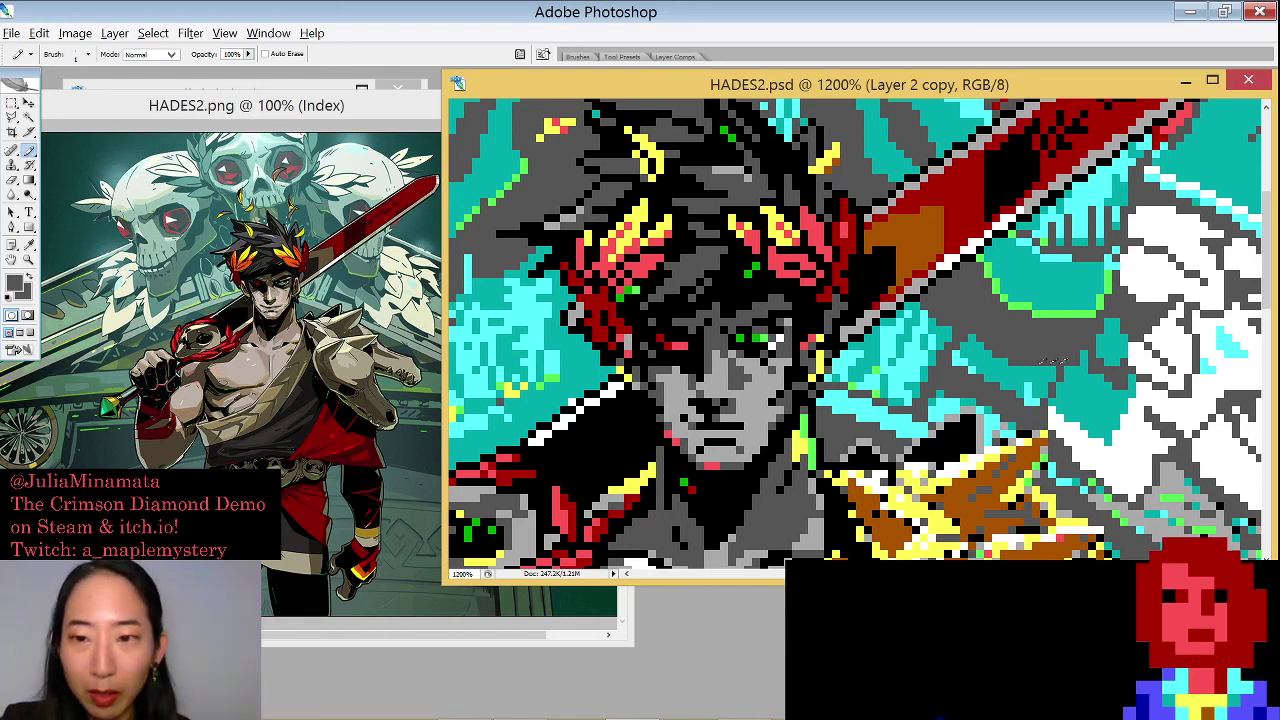
left_click(1058, 361, "alt")
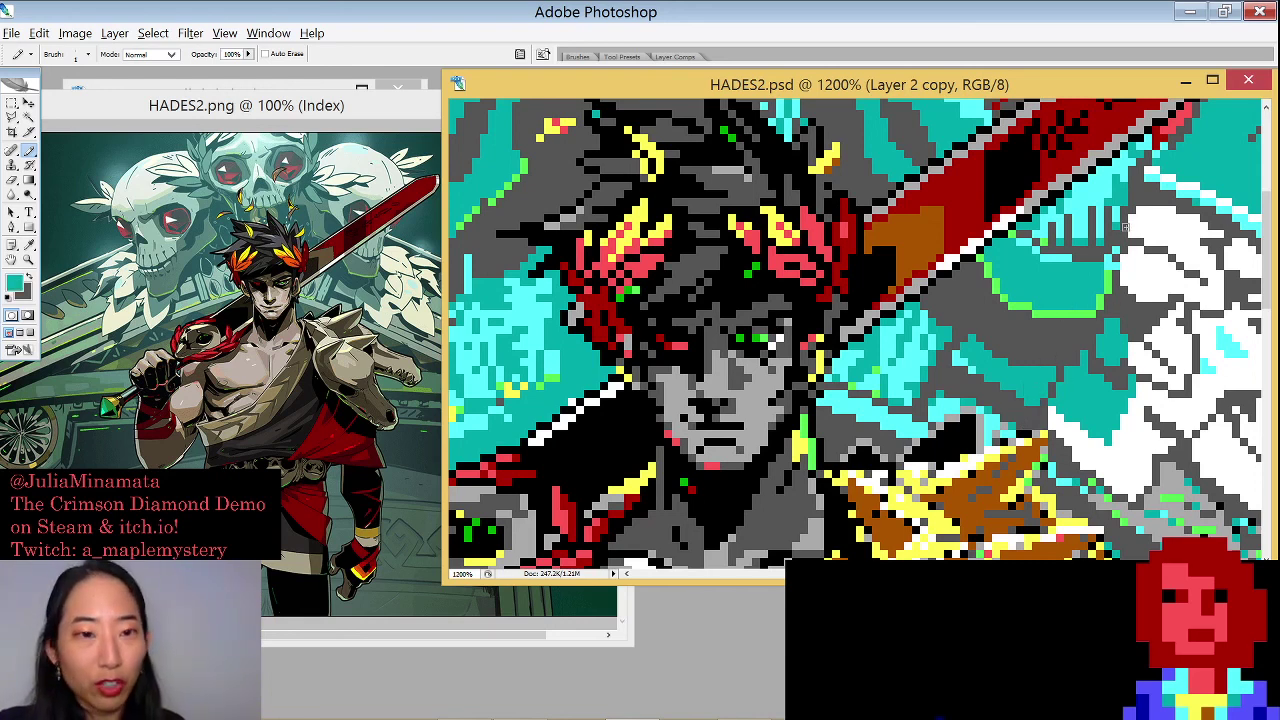
left_click(948, 400, "alt")
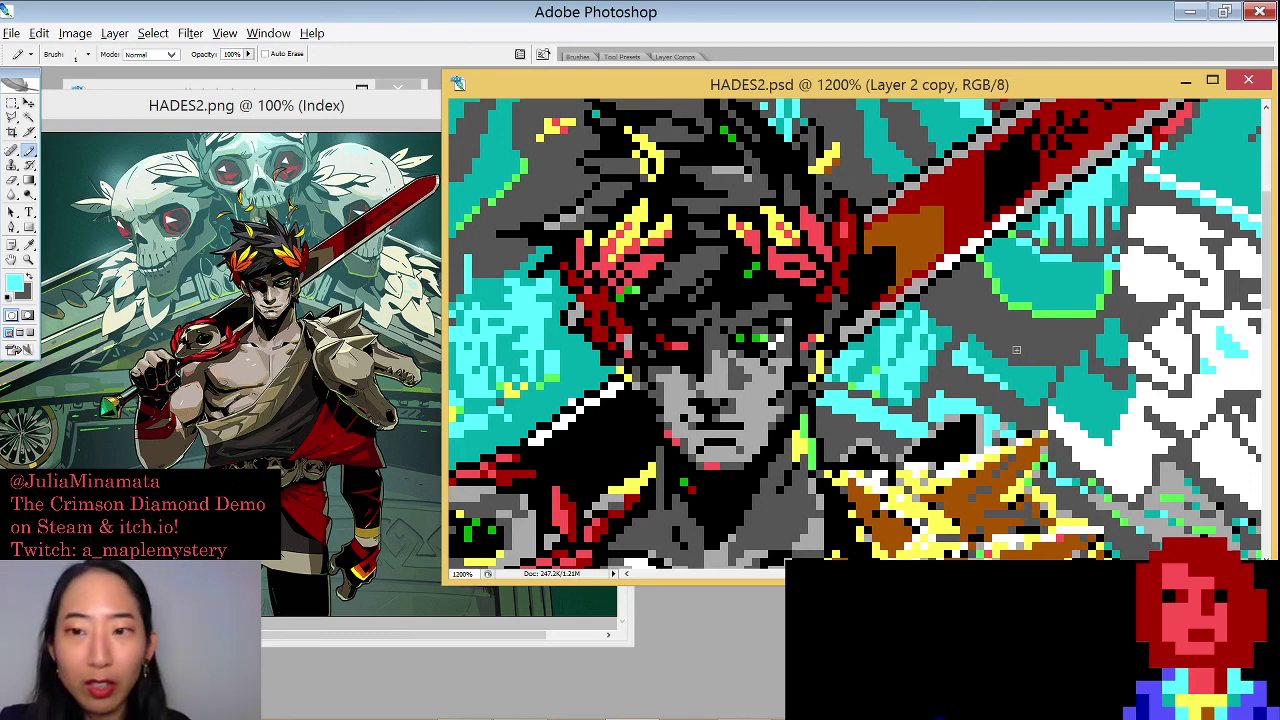
scroll(1040, 300, "up", 3)
scroll(1040, 300, "right", 3)
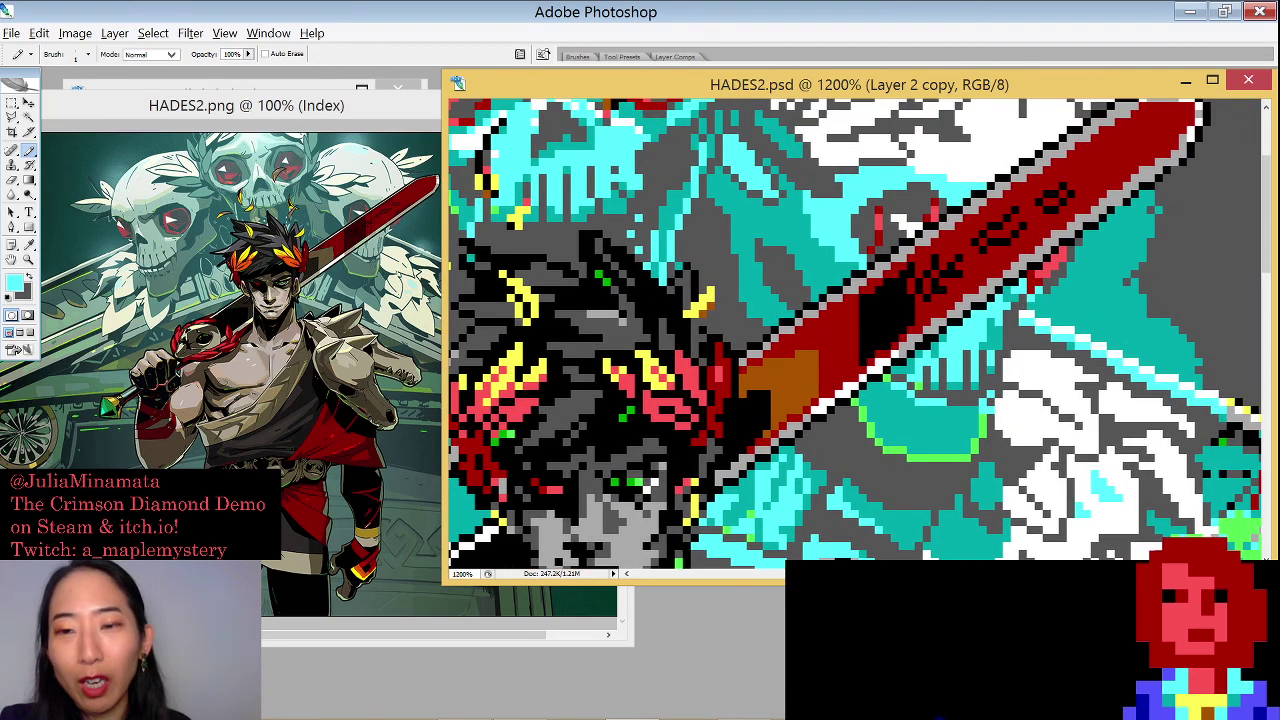
scroll(1020, 231, "down", 4)
scroll(1020, 231, "left", 2)
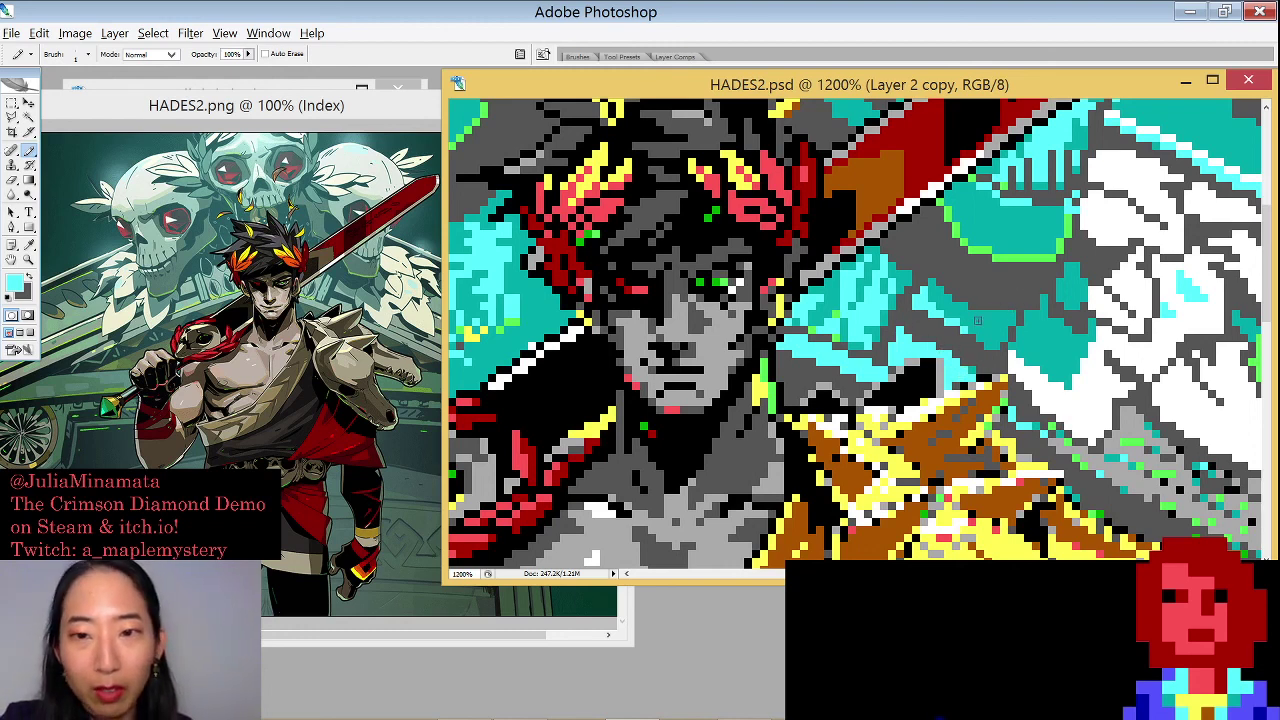
Clean up the background shapes above the shoulder armour with black, light grey, teal and dark grey sampled from the artwork
left_click(941, 372, "alt")
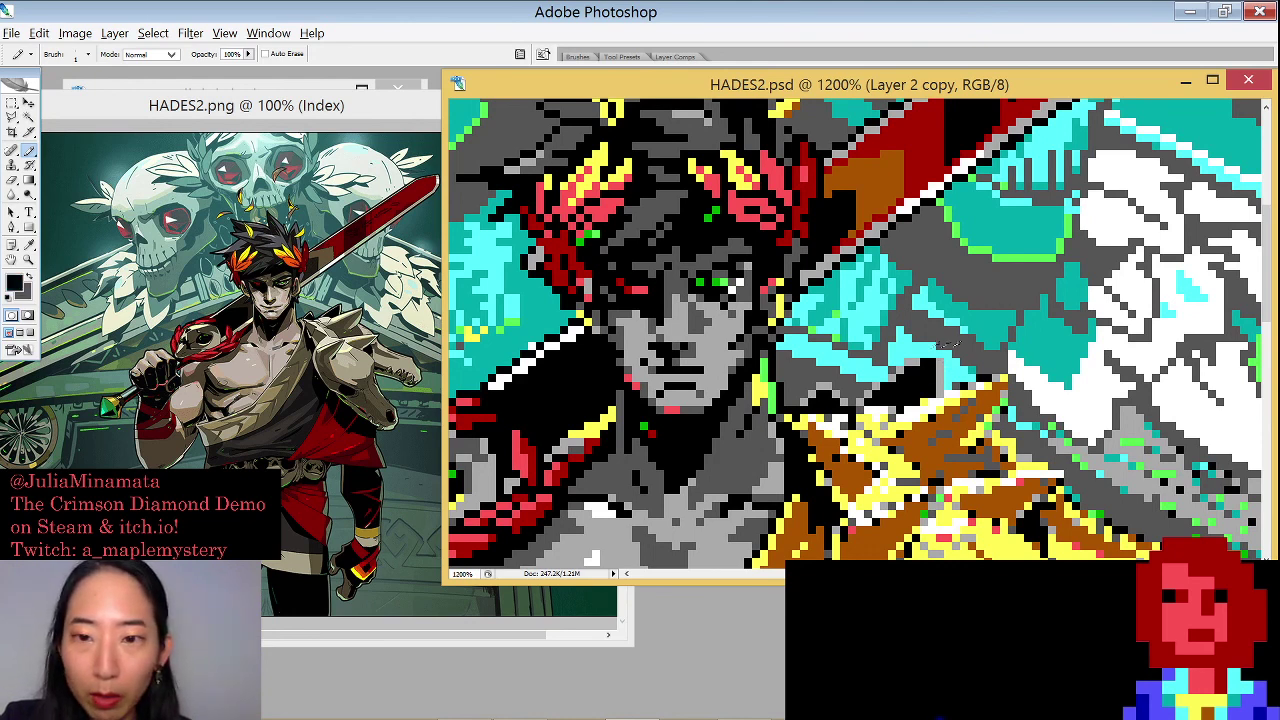
left_click(932, 352, "alt")
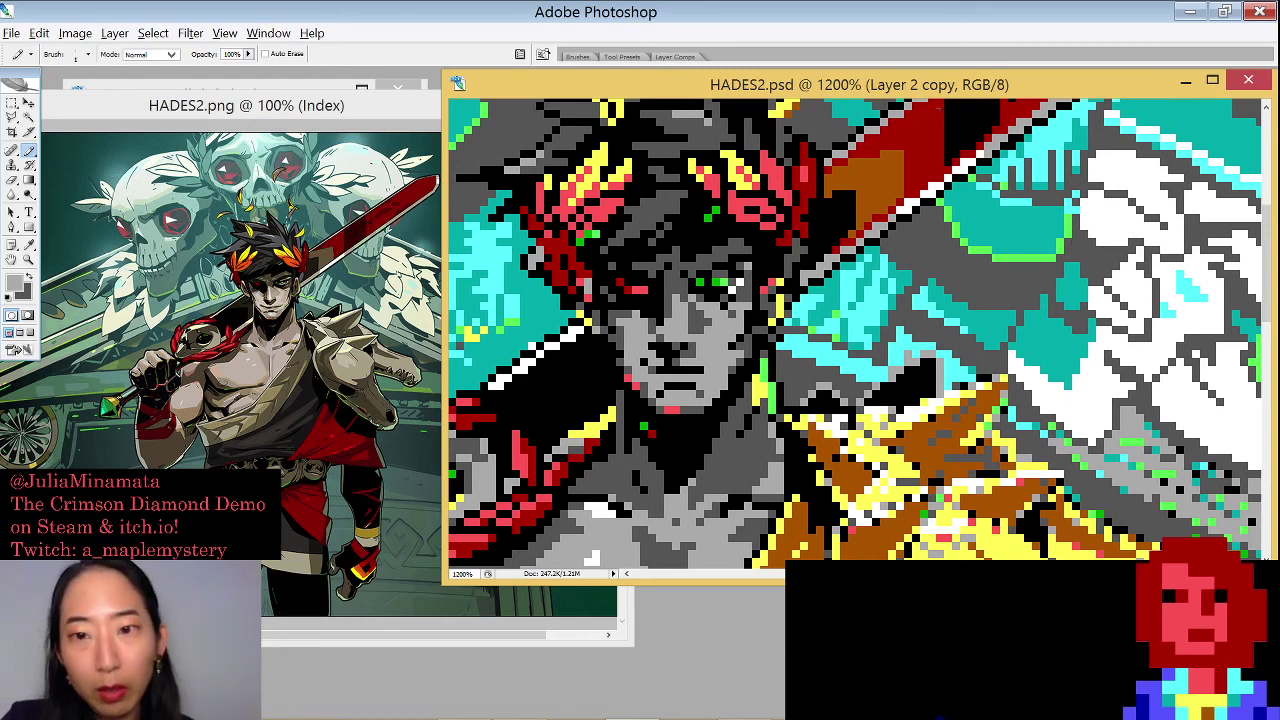
left_click(912, 268, "alt")
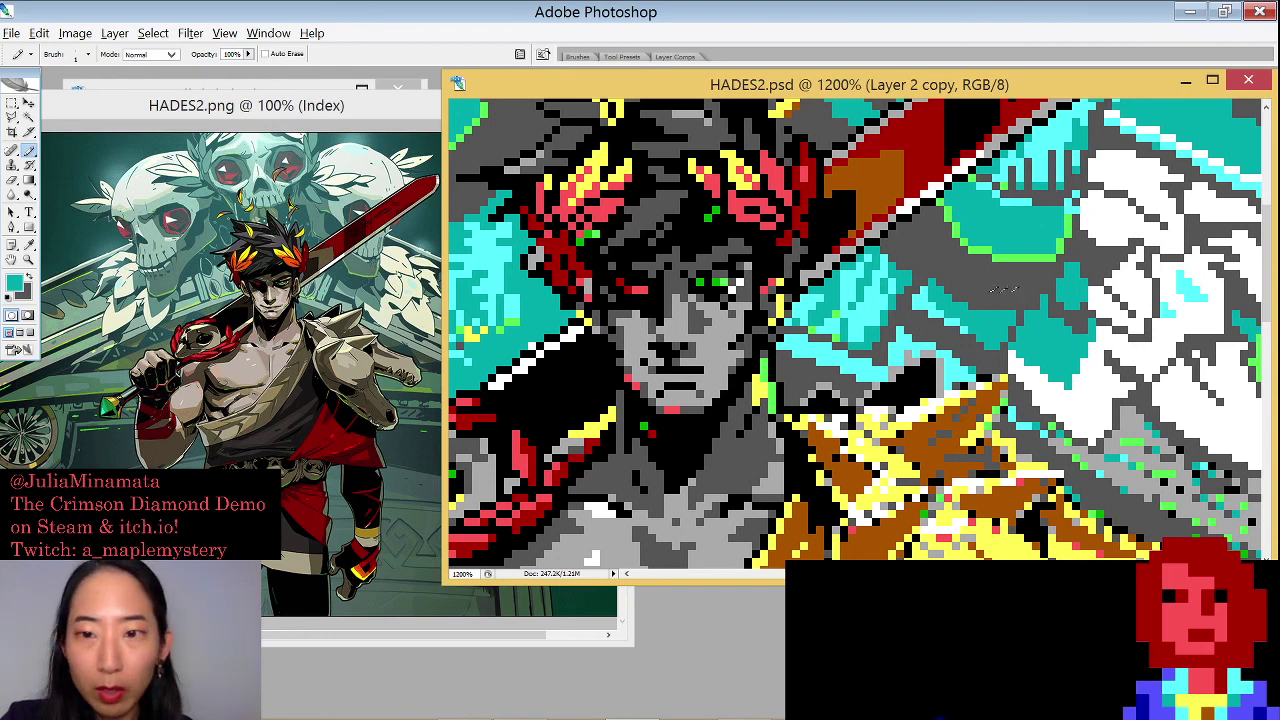
left_click(916, 306, "alt")
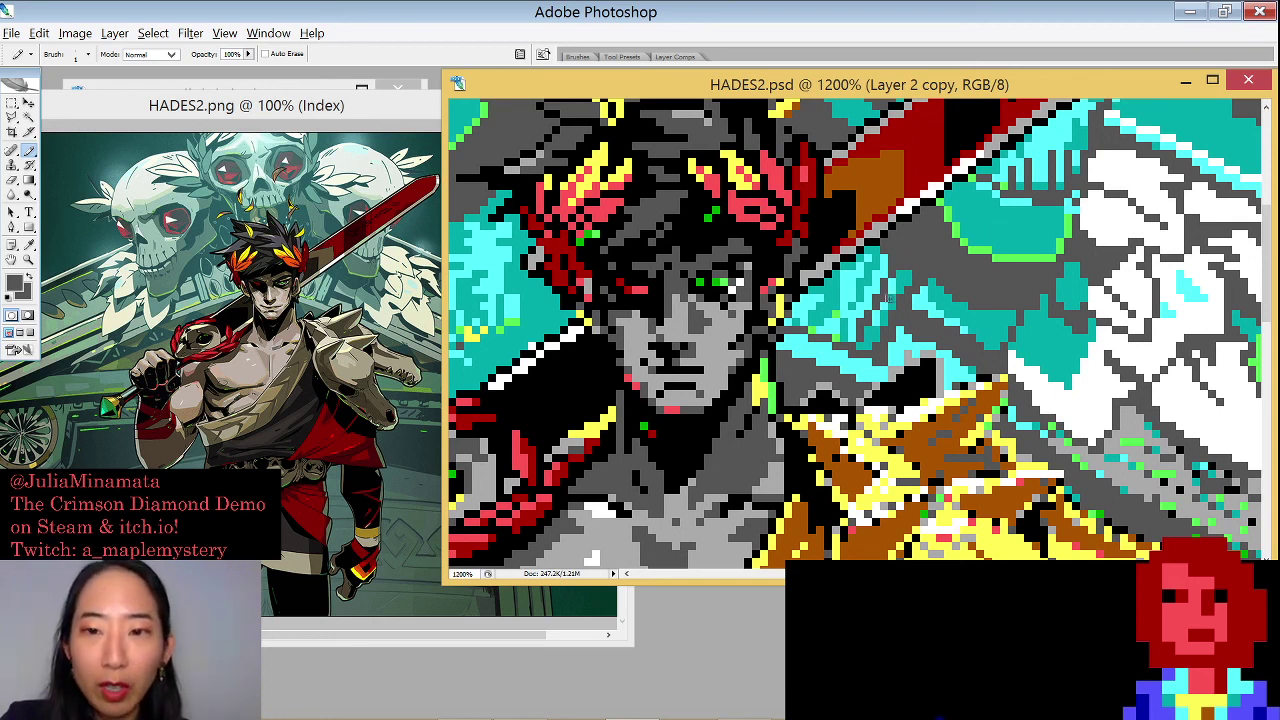
Redraw the patch between the face and the sword as diagonal cyan stripes separated by teal and dark grey
left_click(905, 284, "alt")
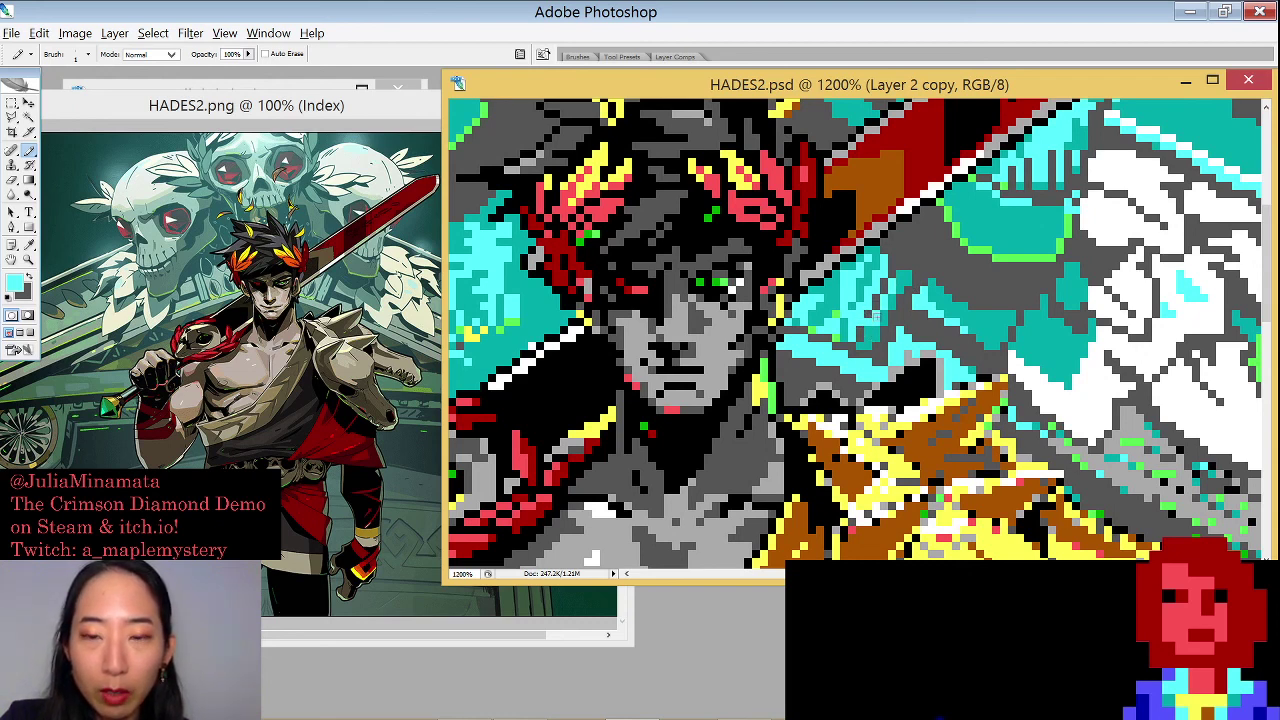
left_click(876, 315, "alt")
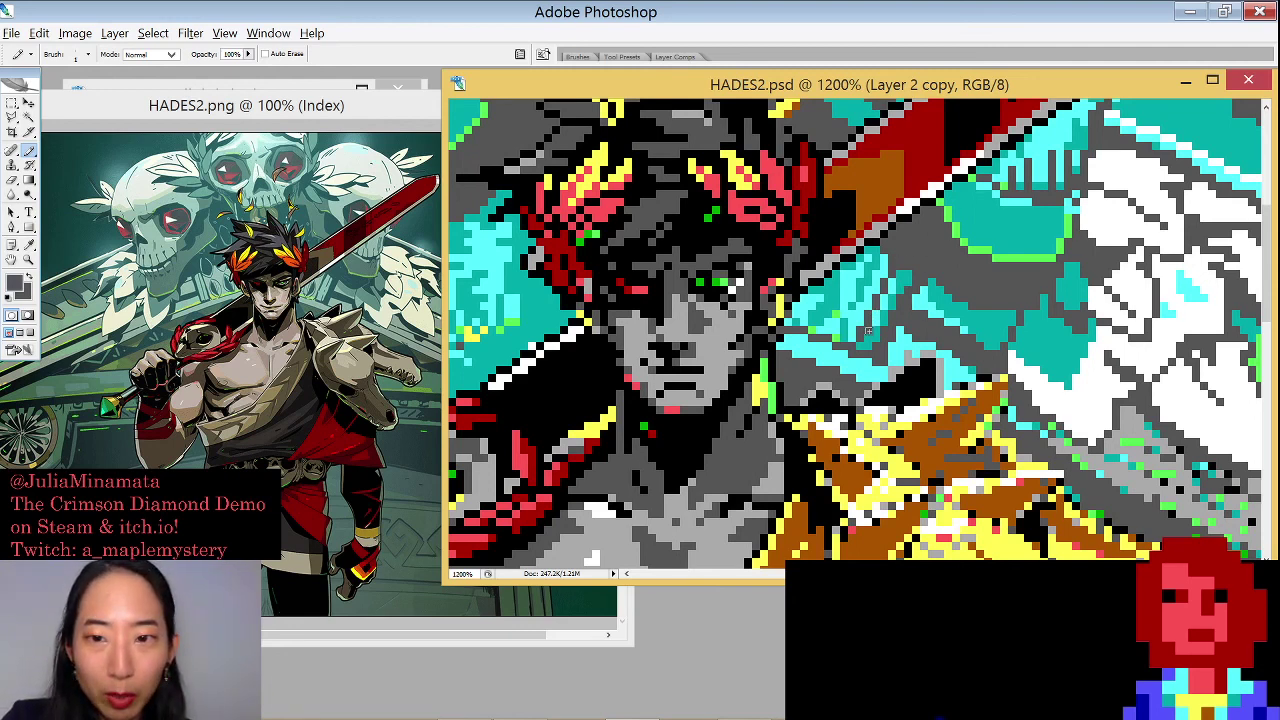
left_click(895, 313, "alt")
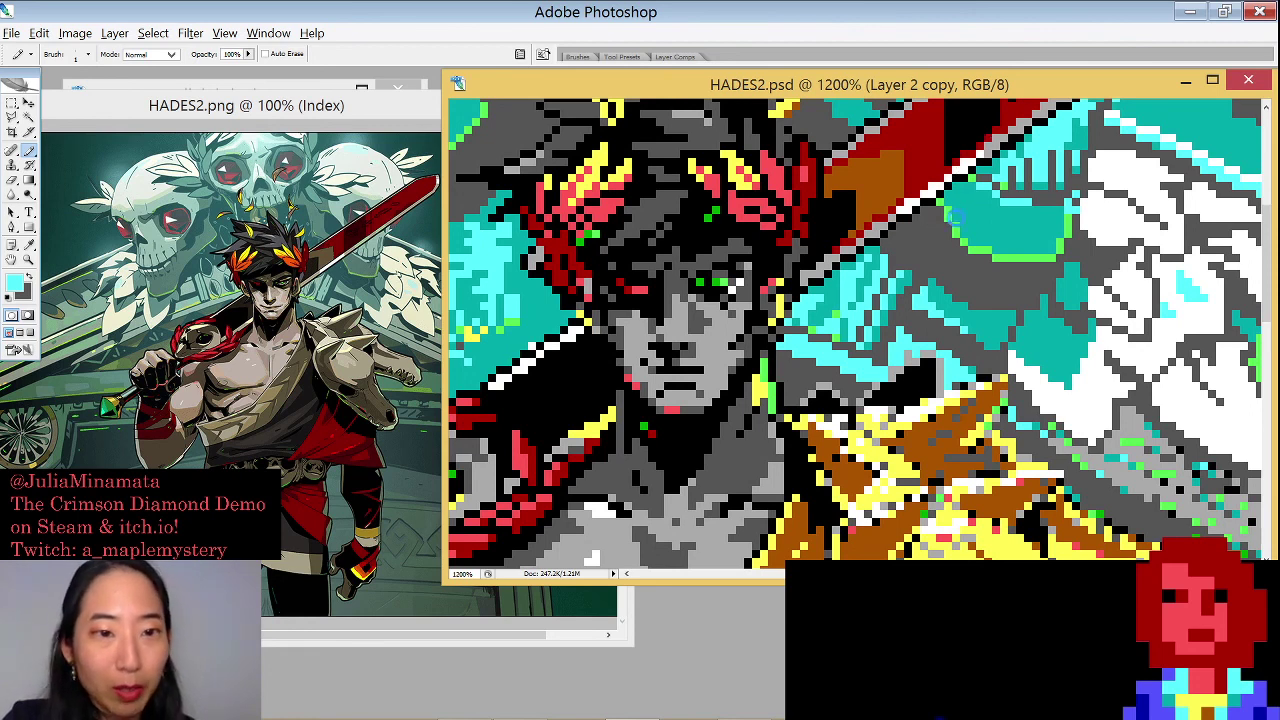
left_click(928, 237, "alt")
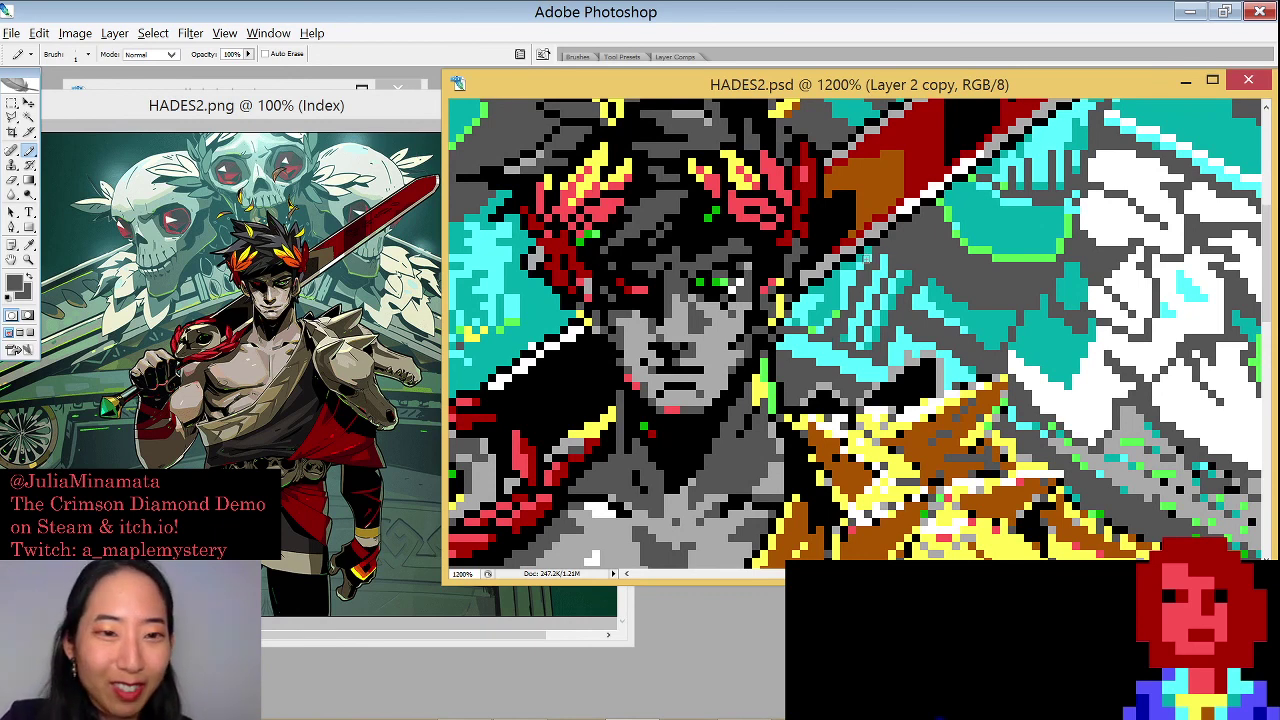
left_click(856, 268, "alt")
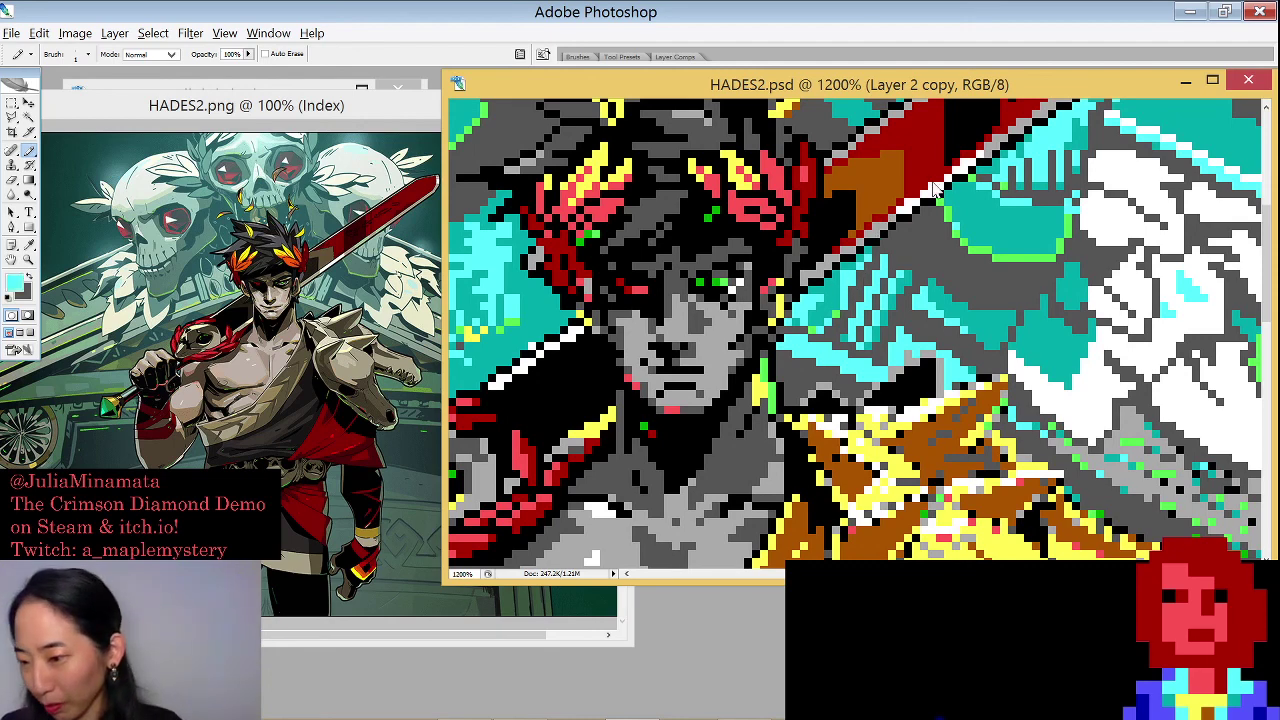
Check the artwork as a whole and touch up the background just above the shoulder armour's spikes with dark grey
key("ctrl+minus")
key("ctrl+minus")
key("ctrl+minus")
key("ctrl+minus")
key("ctrl+minus")
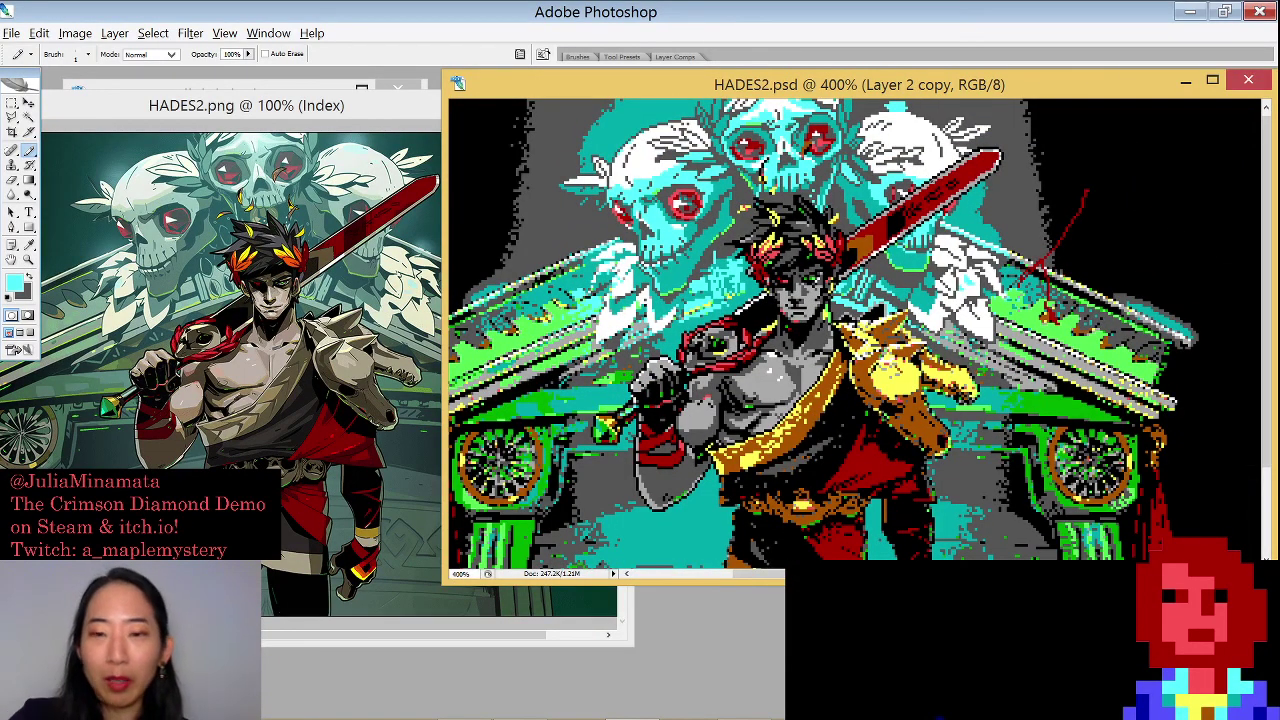
scroll(920, 316, "up", 3)
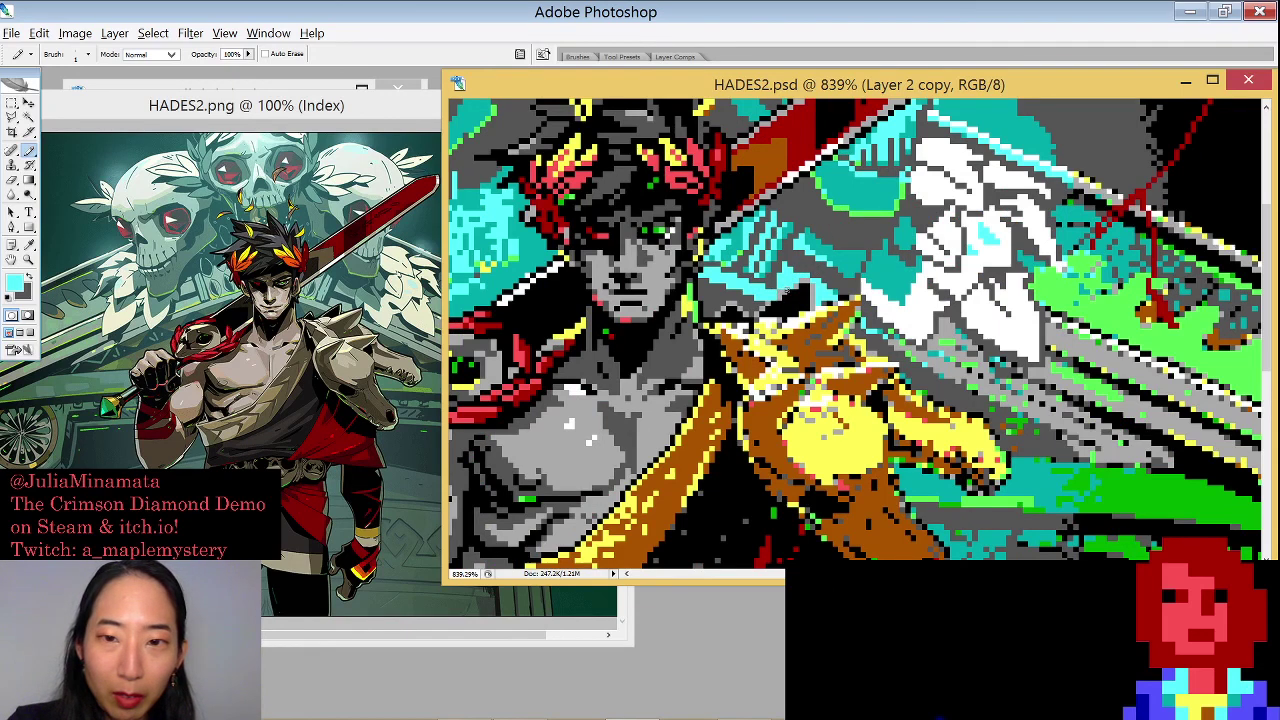
key("x")
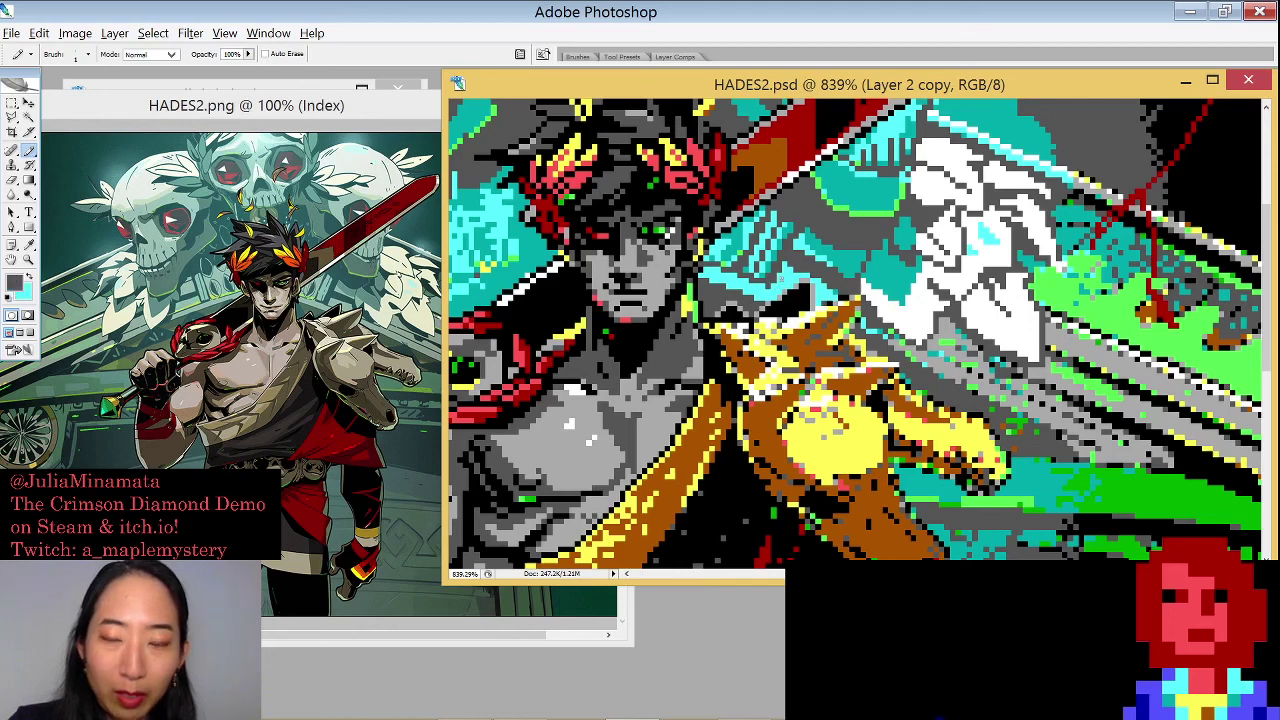
left_click(773, 290)
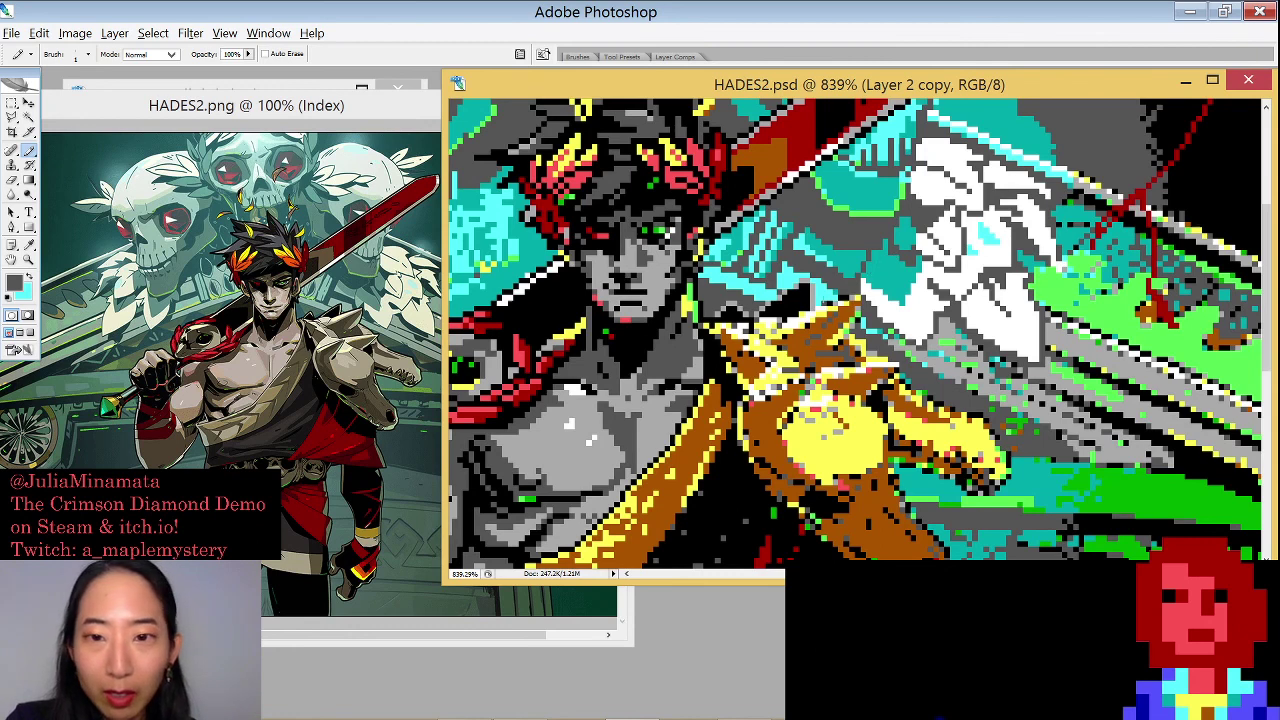
left_click(820, 298, "alt")
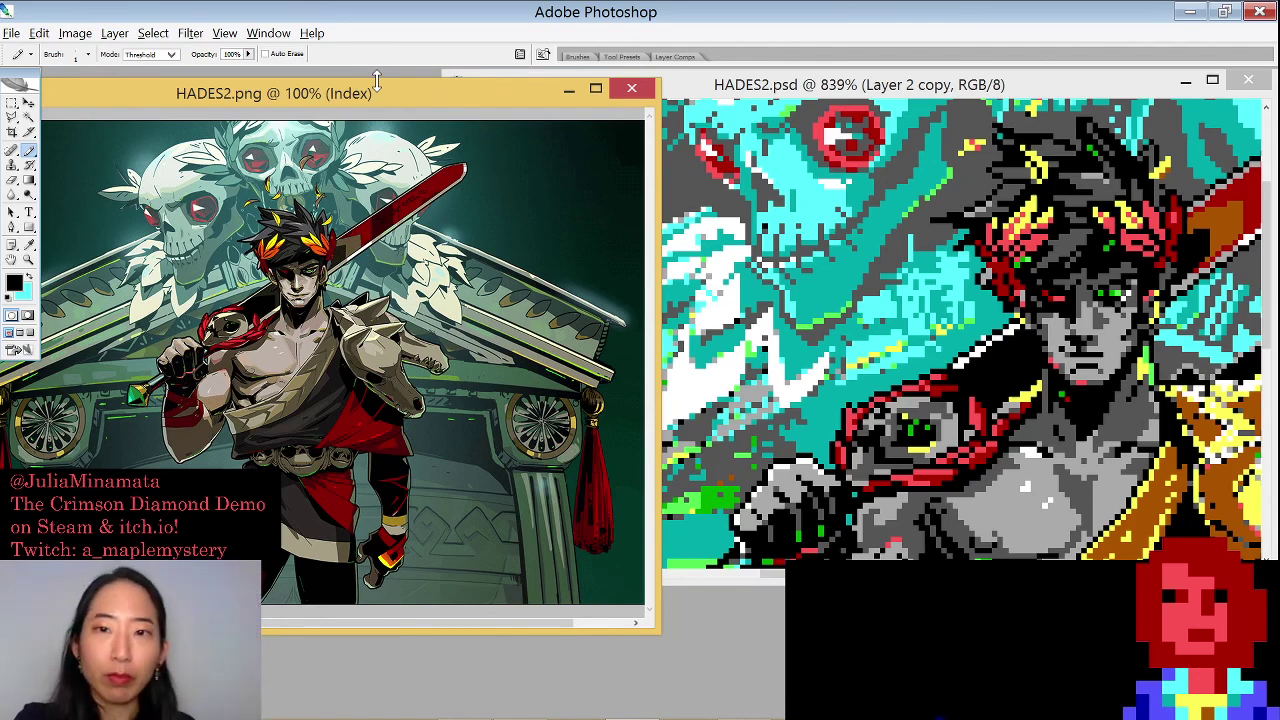
Place the HADES2.psd window beside the reference and outline the uppermost white leaves beneath the left skull in dark grey
left_click_drag(920, 84, 920, 96)
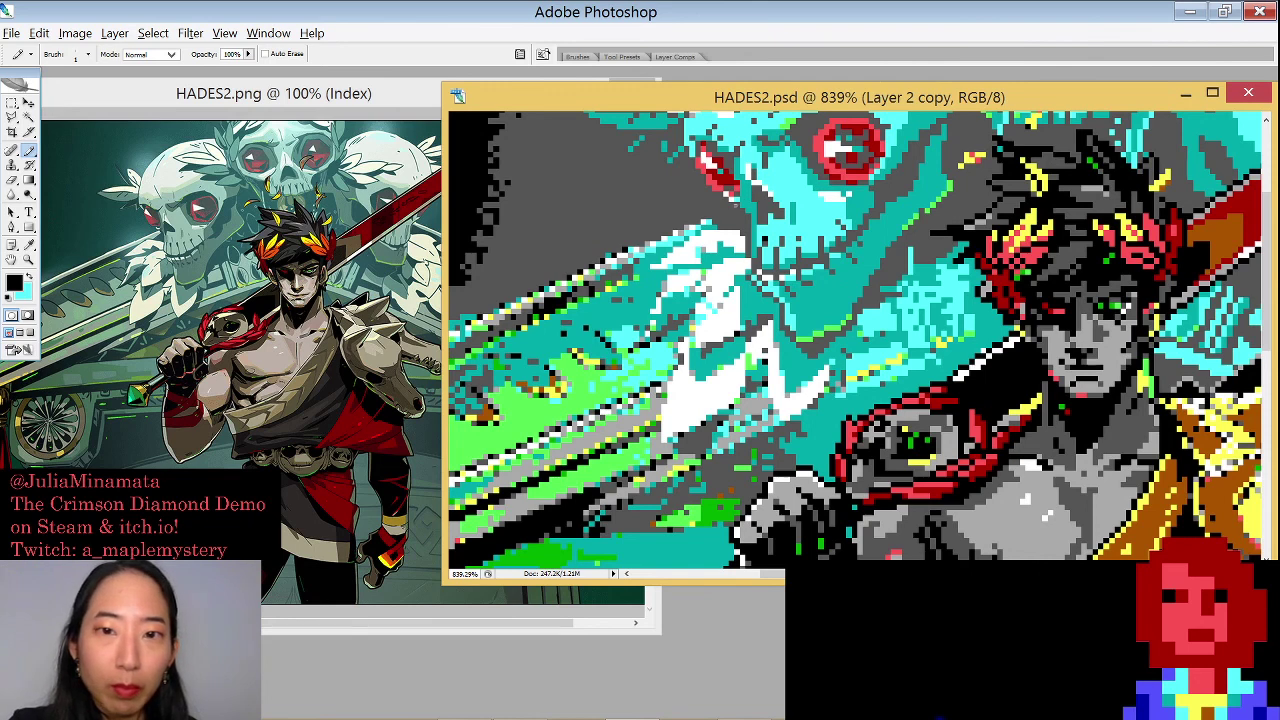
left_click(735, 200, "alt")
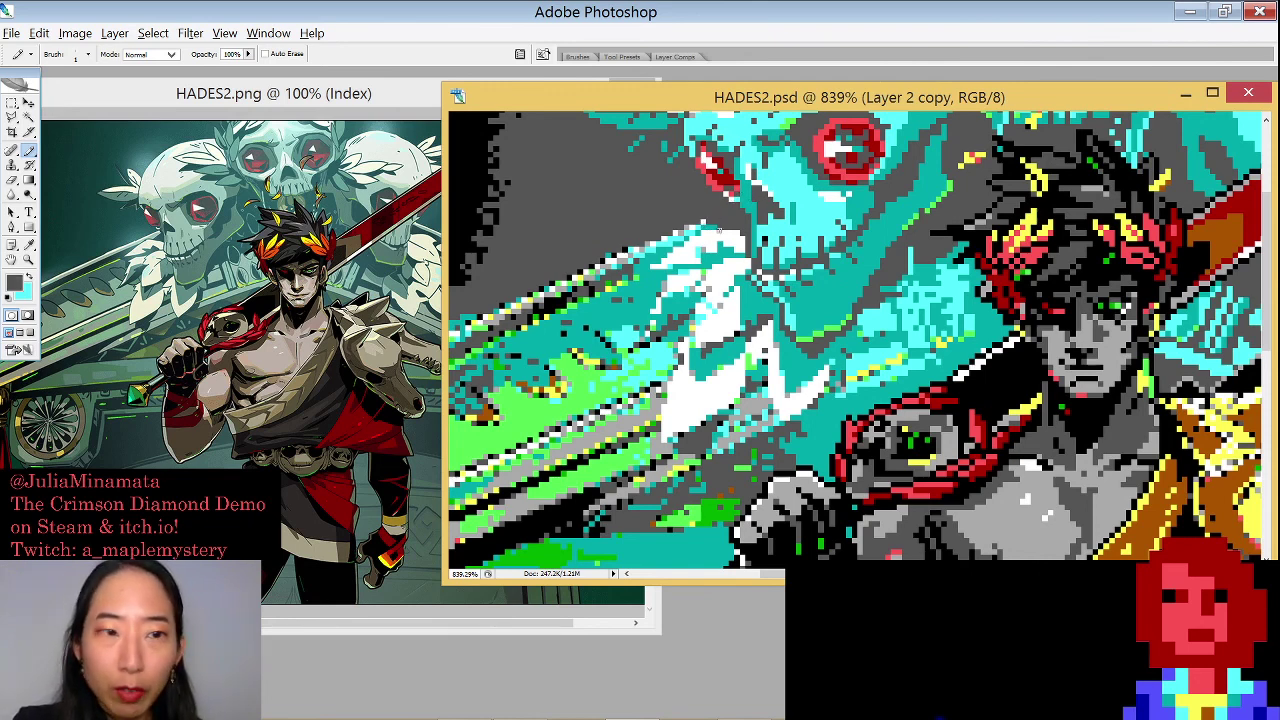
left_click(697, 231)
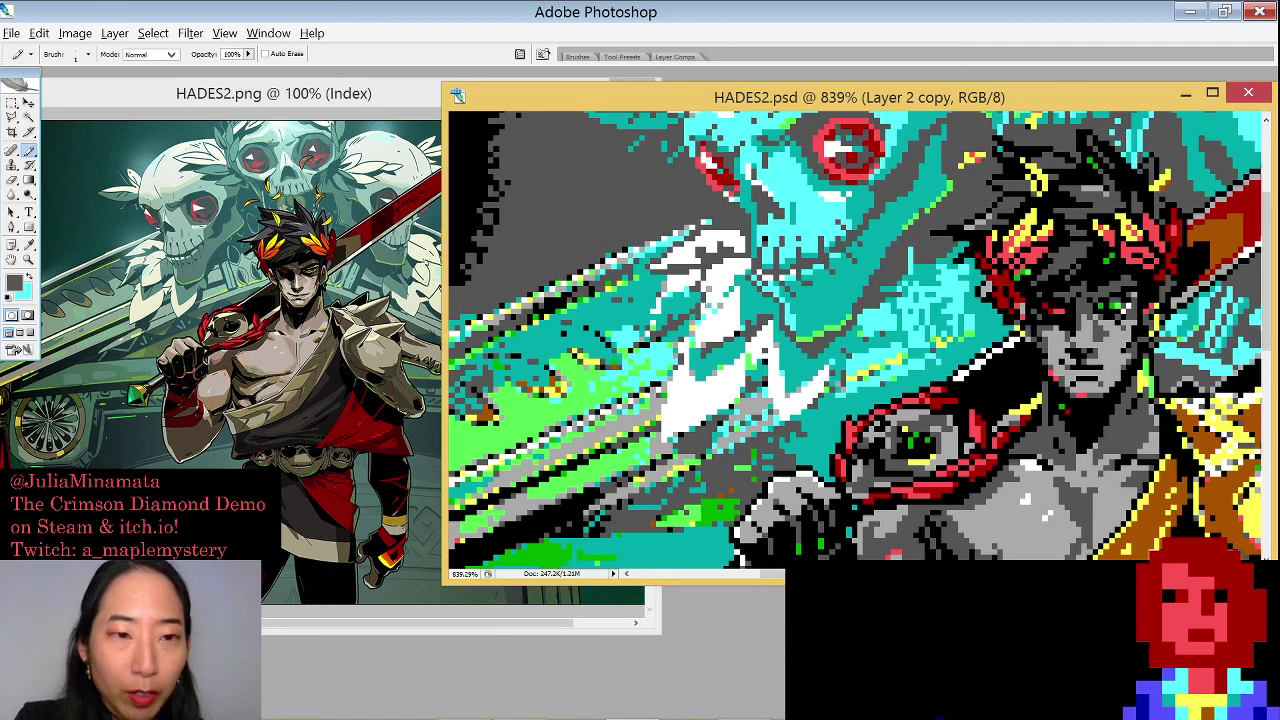
left_click_drag(744, 296, 736, 296)
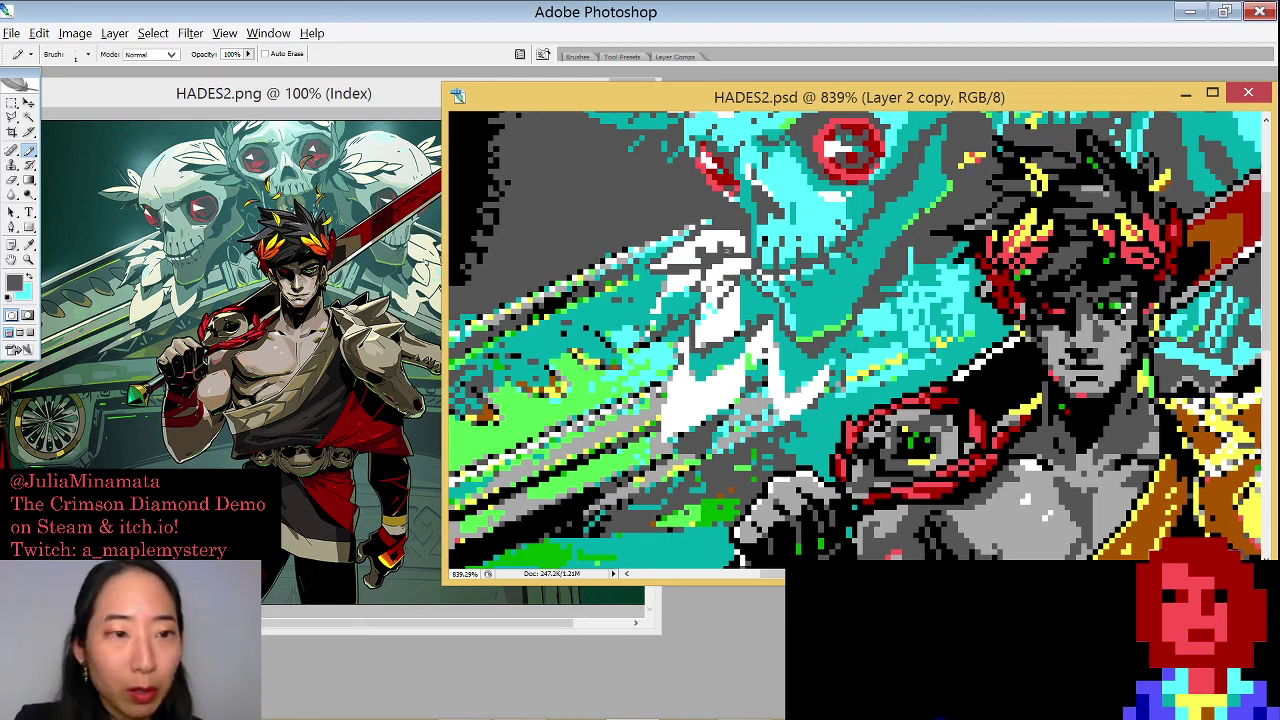
Refine the edges of the upper leaves beneath the left skull with sampled white, dark grey and teal pixels
left_click(724, 270, "alt")
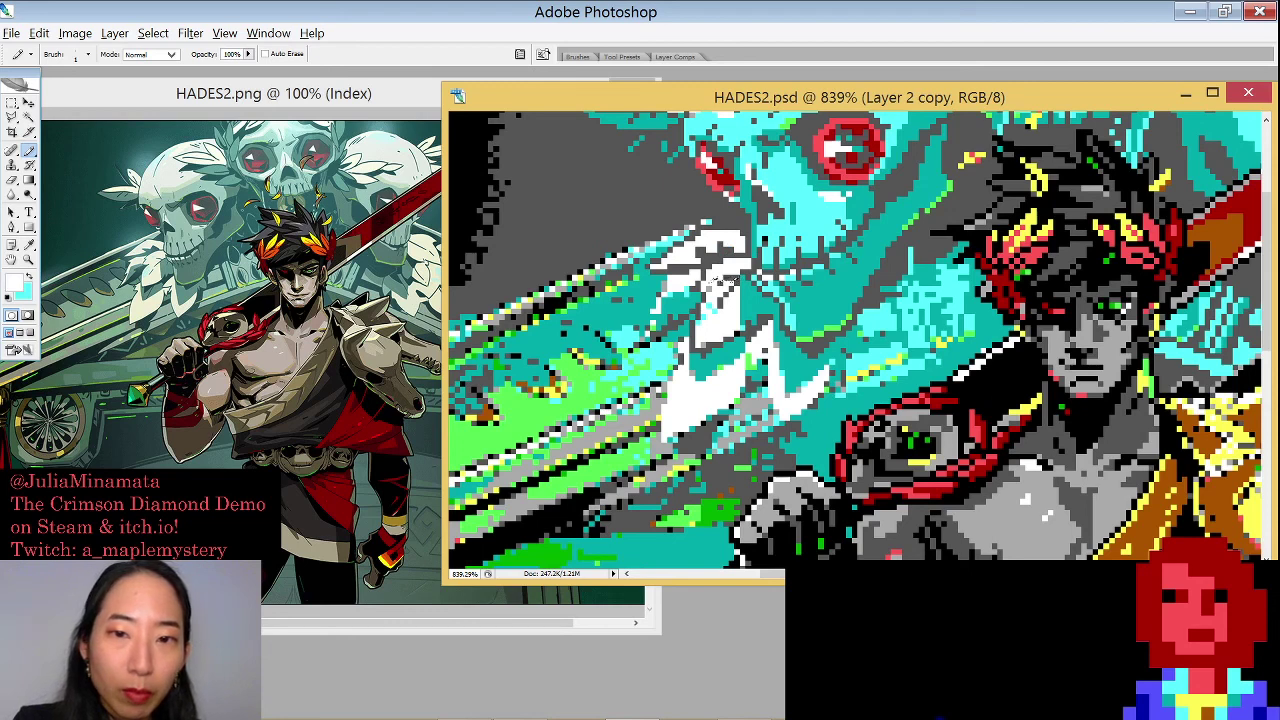
left_click(710, 298)
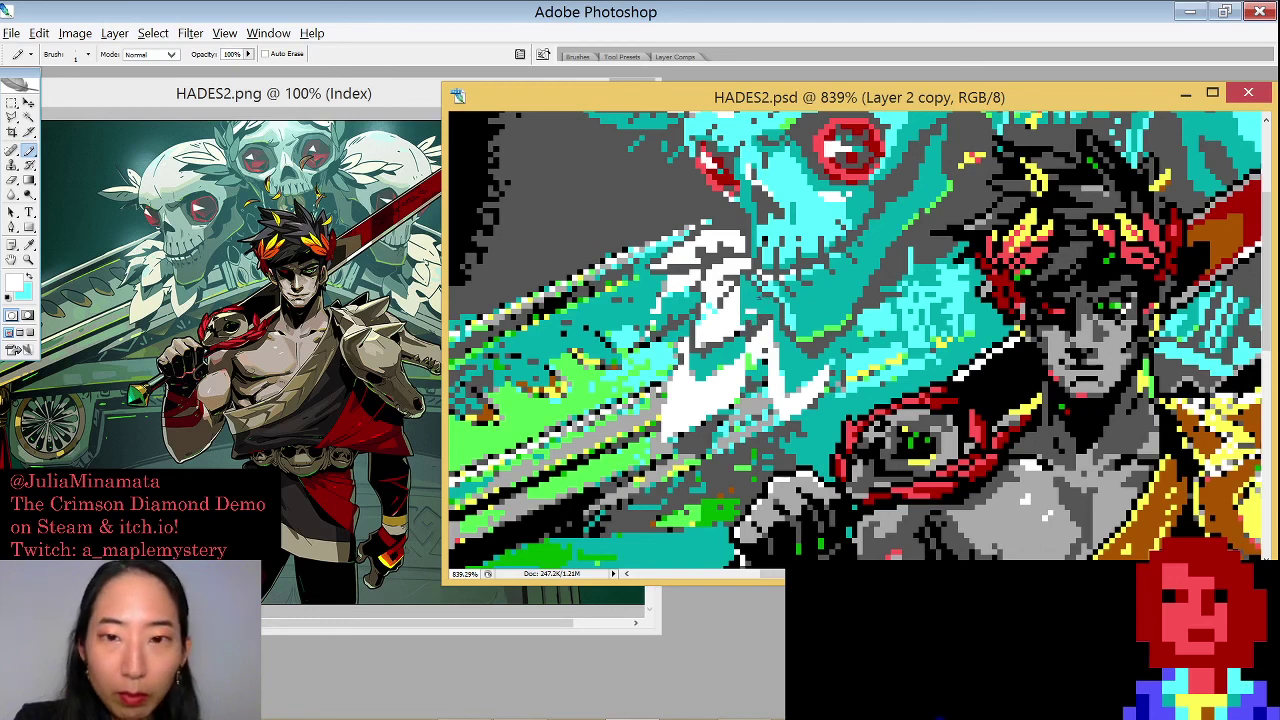
left_click(777, 284, "alt")
left_click(747, 316, "alt")
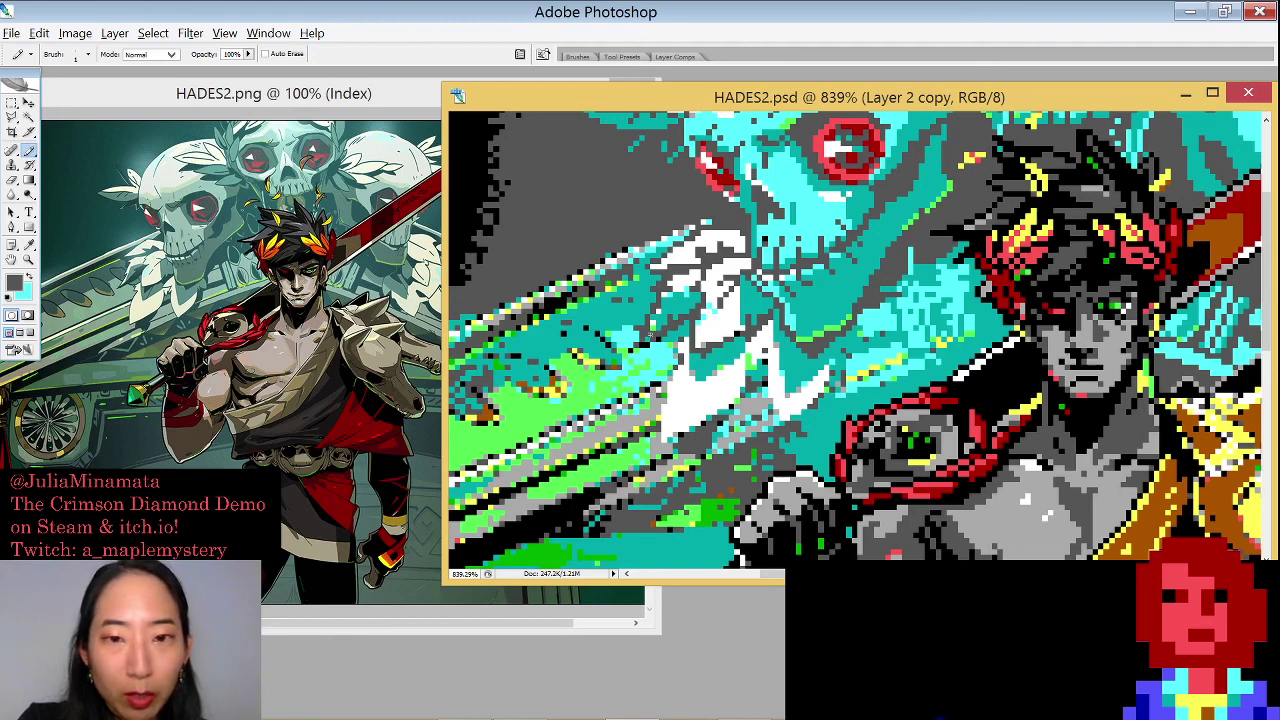
left_click(699, 299, "alt")
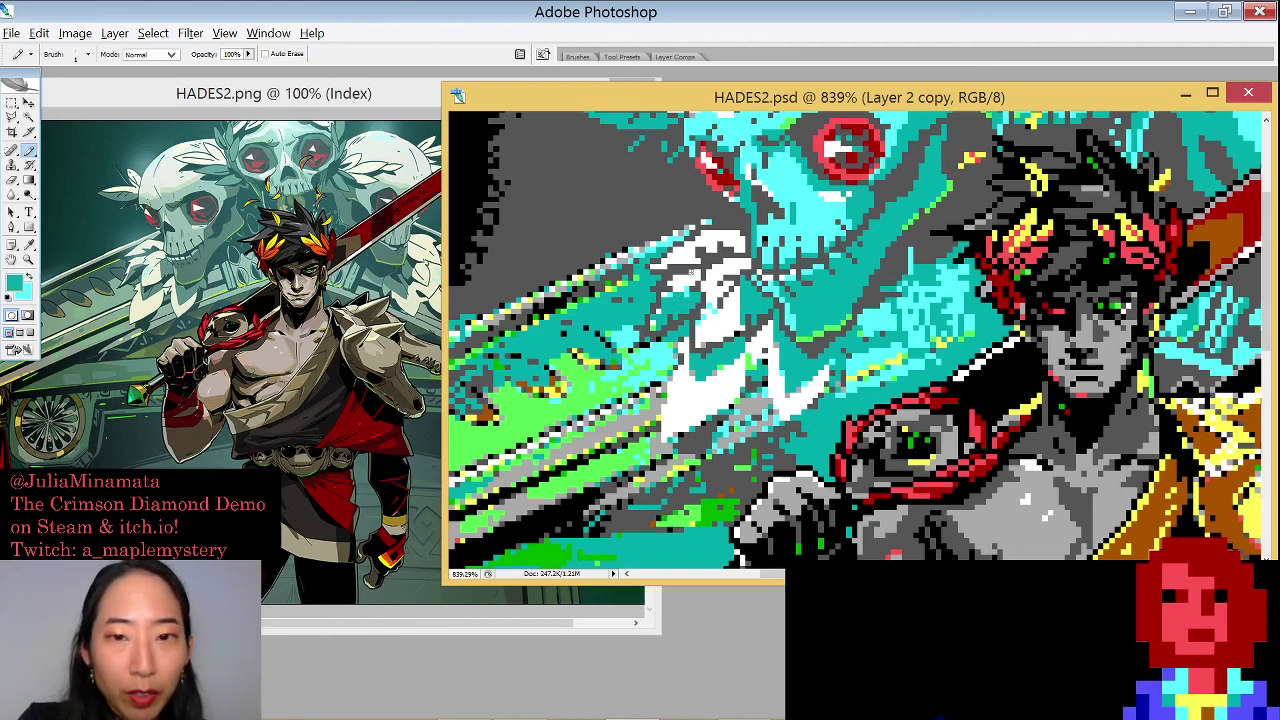
left_click(695, 275, "alt")
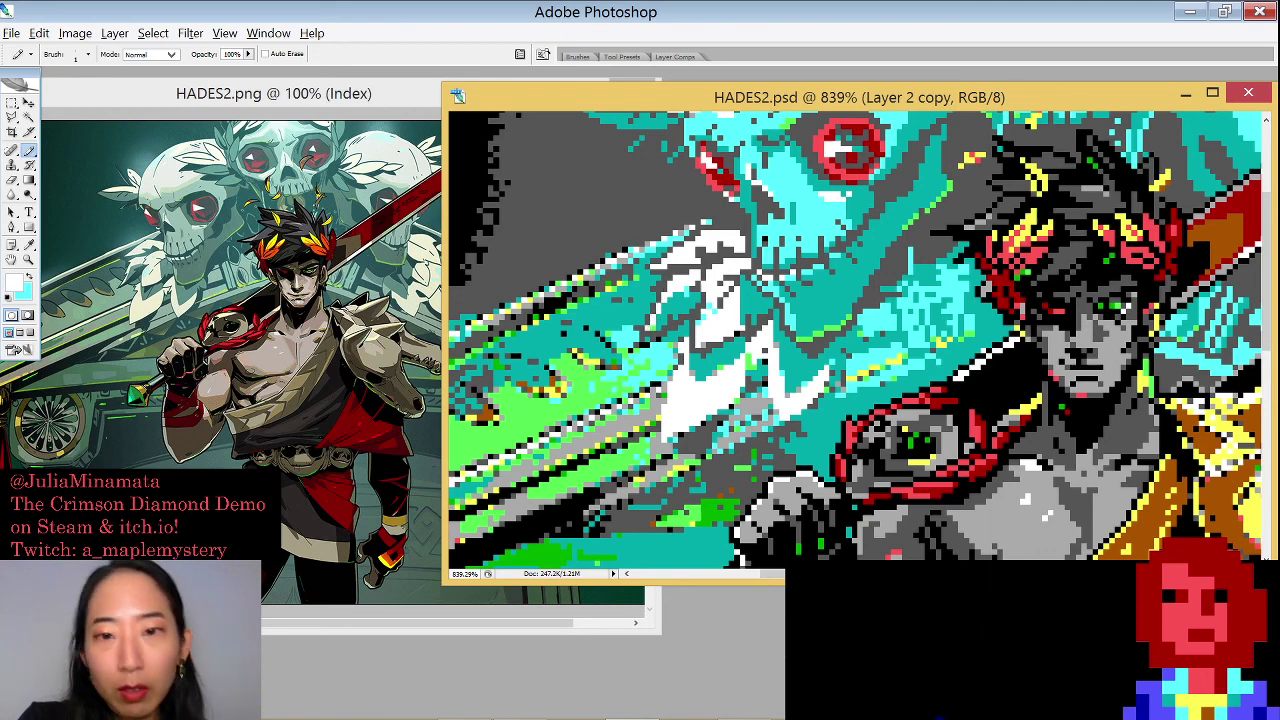
left_click(670, 318, "alt")
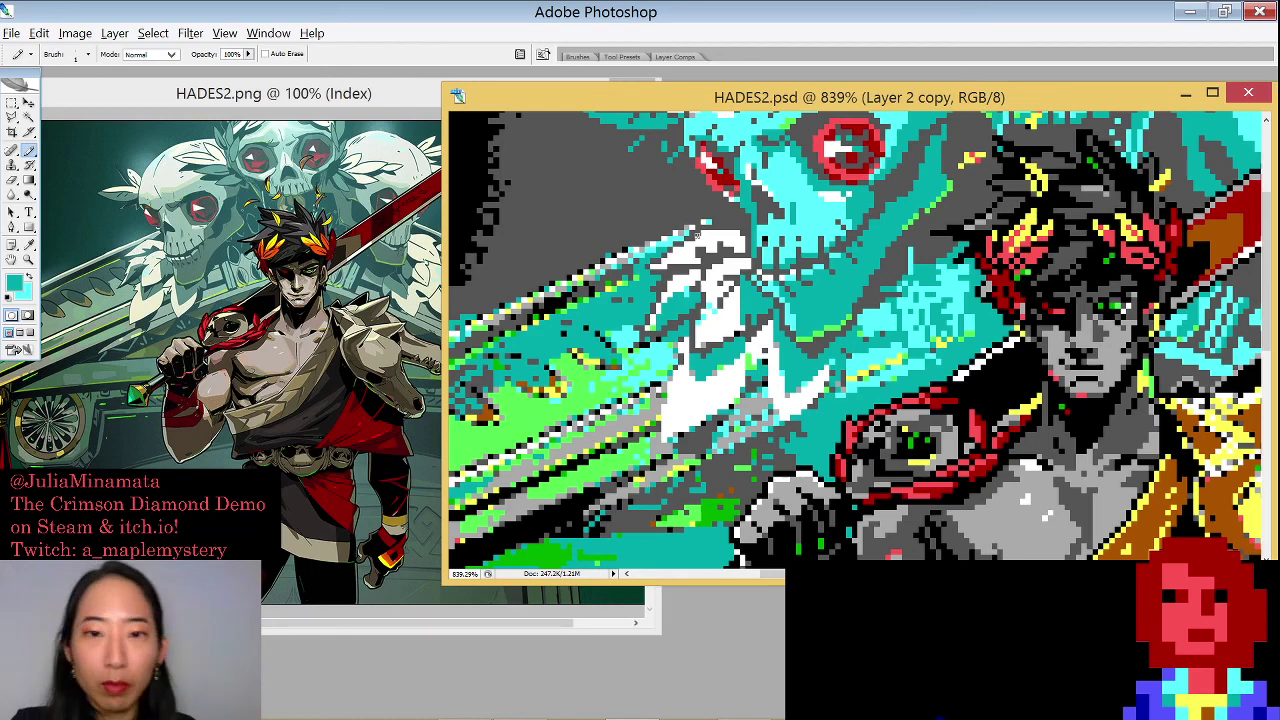
Reshape the lower white leaves above the figure's fist with white and edge them in dark grey
left_click_drag(820, 321, 834, 267)
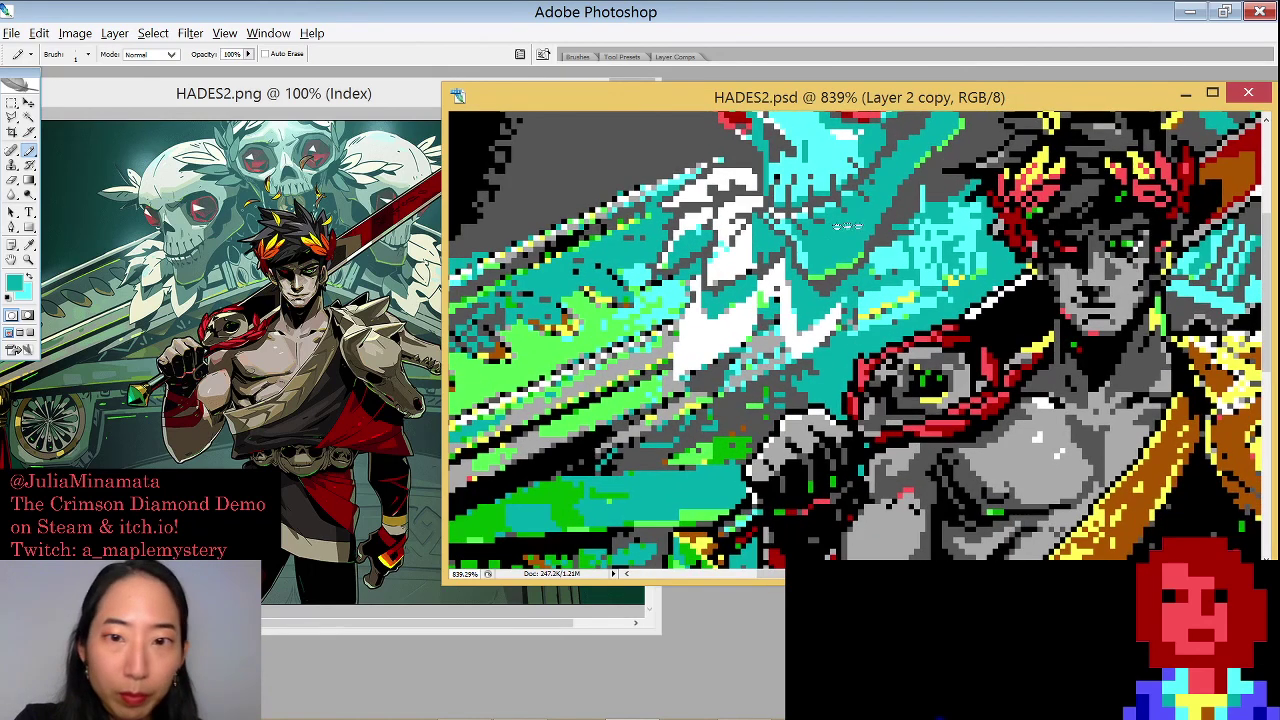
left_click(926, 184, "alt")
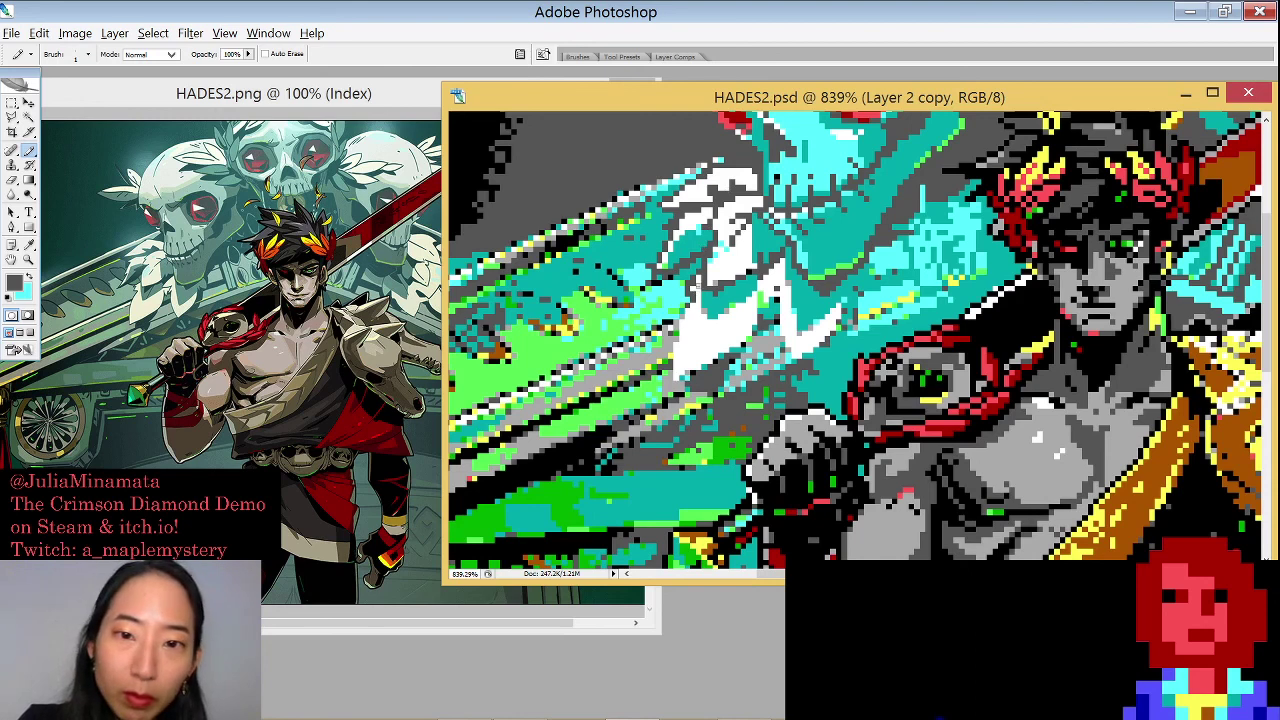
left_click(700, 286, "alt")
left_click(700, 280, "alt")
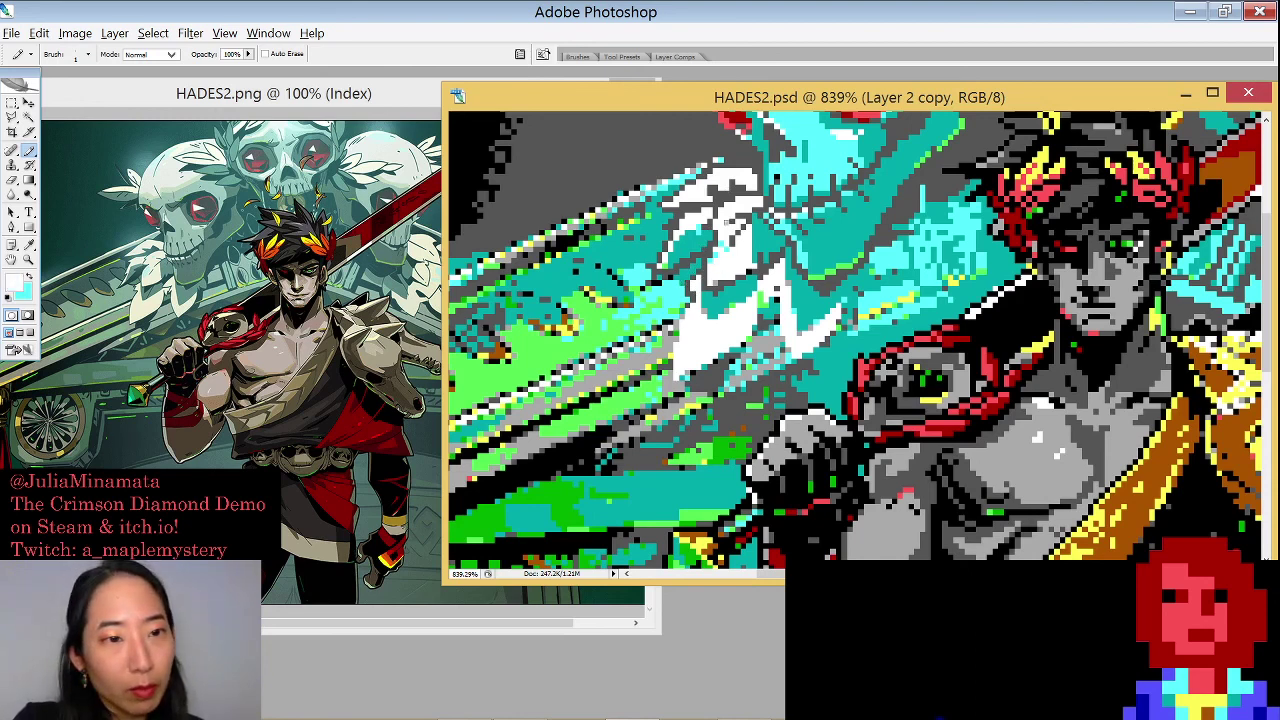
left_click(714, 374, "alt")
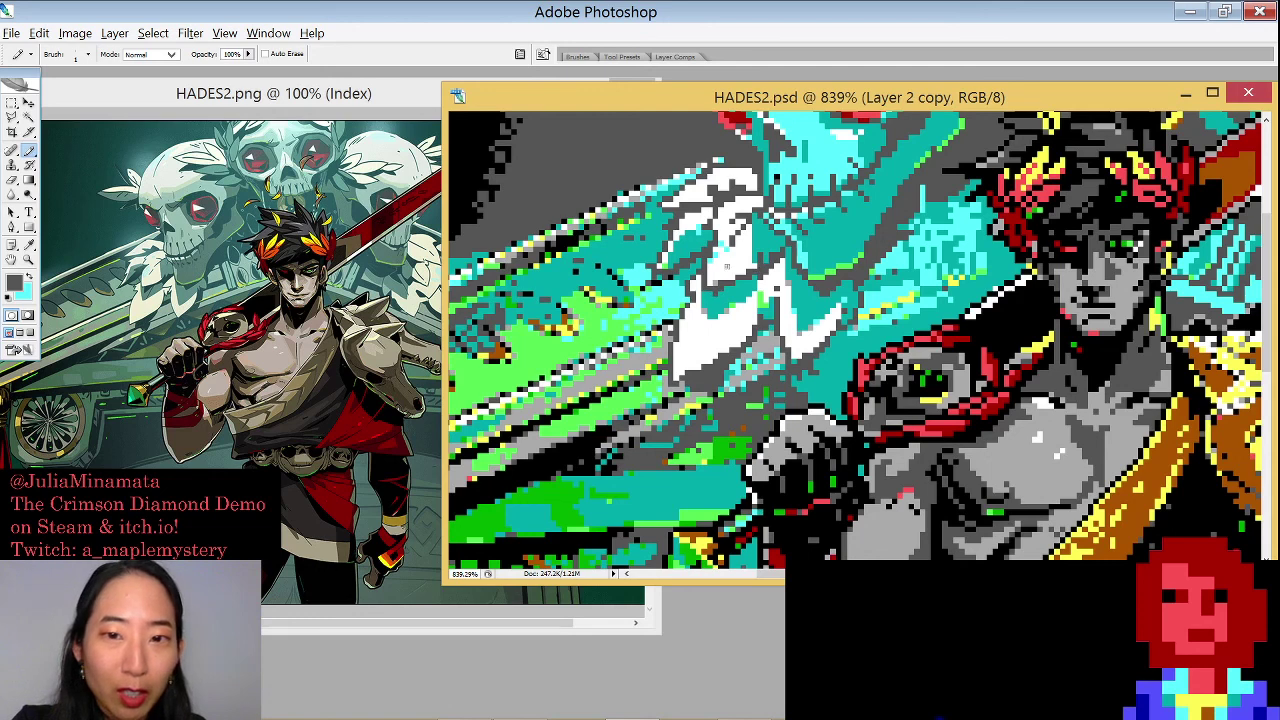
Refine the tips and gaps of the middle white leaves beneath the left skull with white, teal and dark grey pixels
left_click(728, 266, "alt")
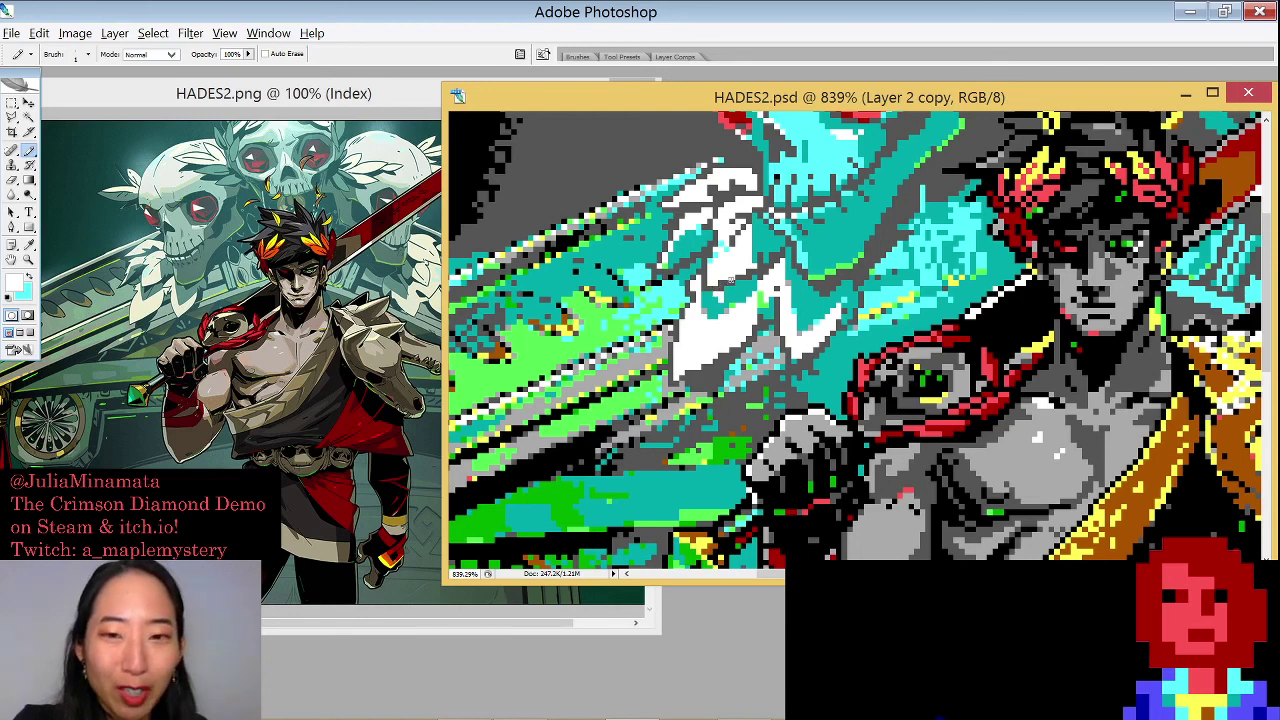
left_click(740, 286, "alt")
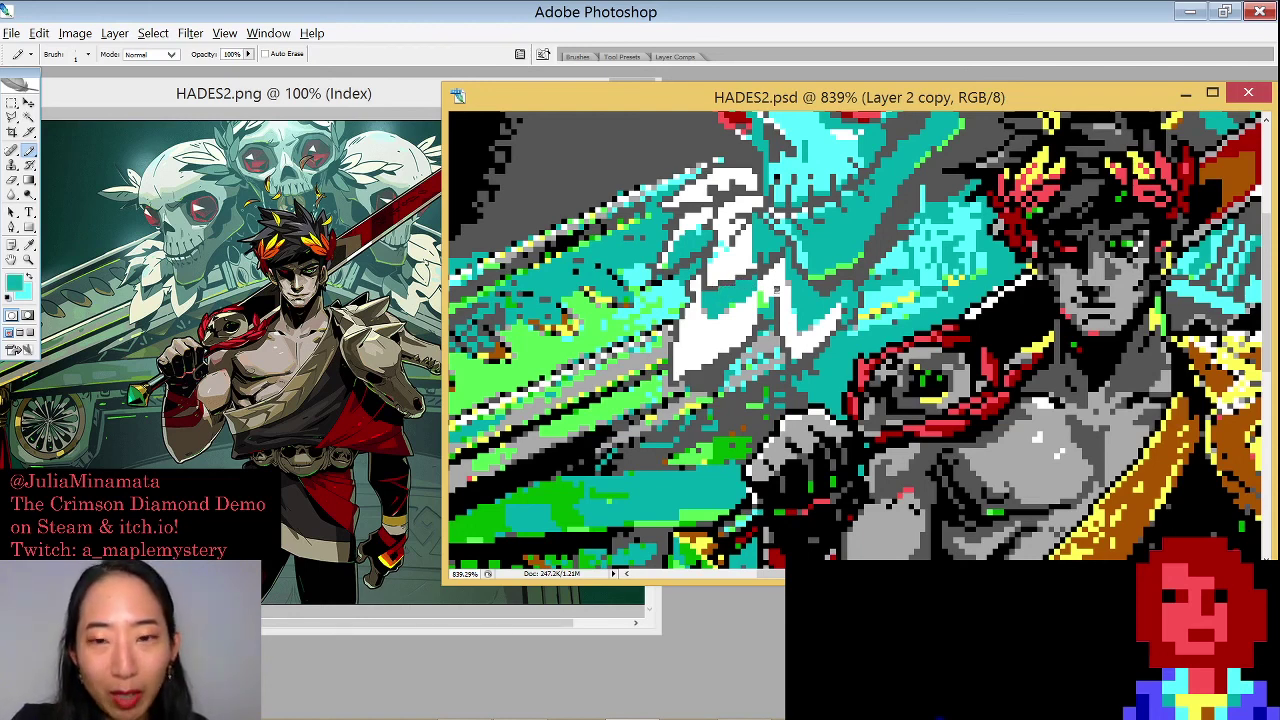
left_click(732, 309, "alt")
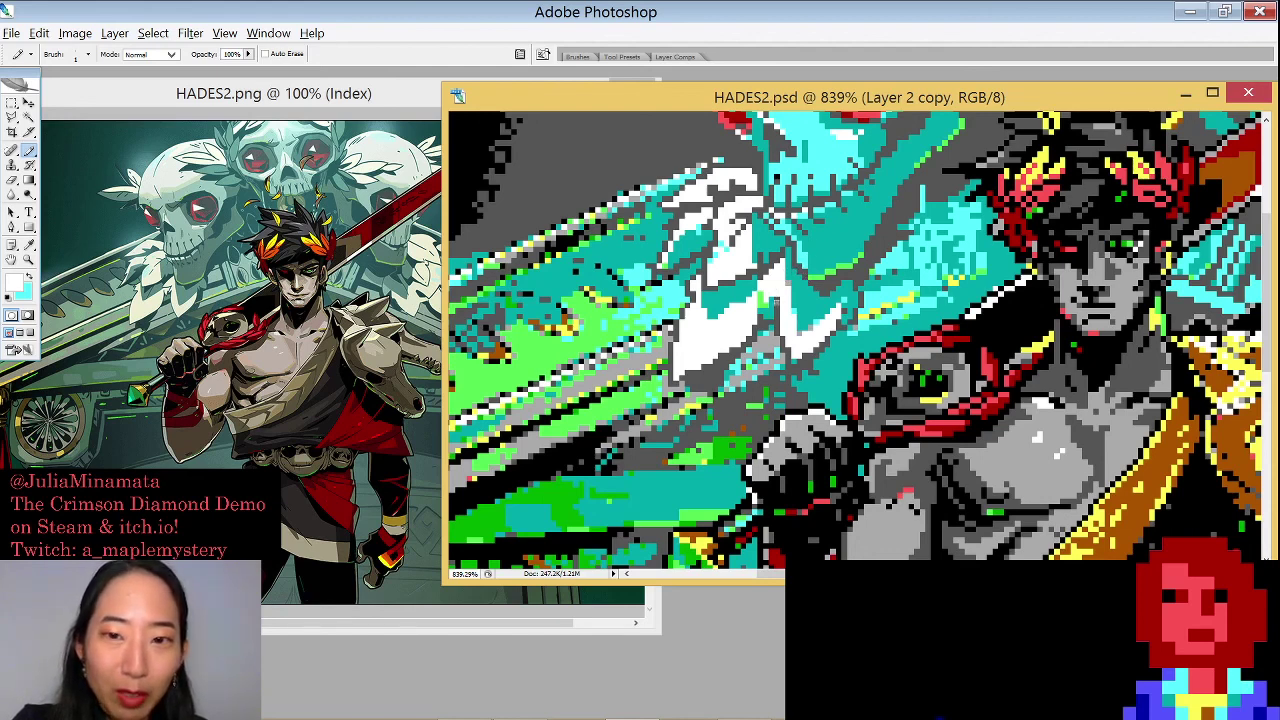
left_click(910, 201, "alt")
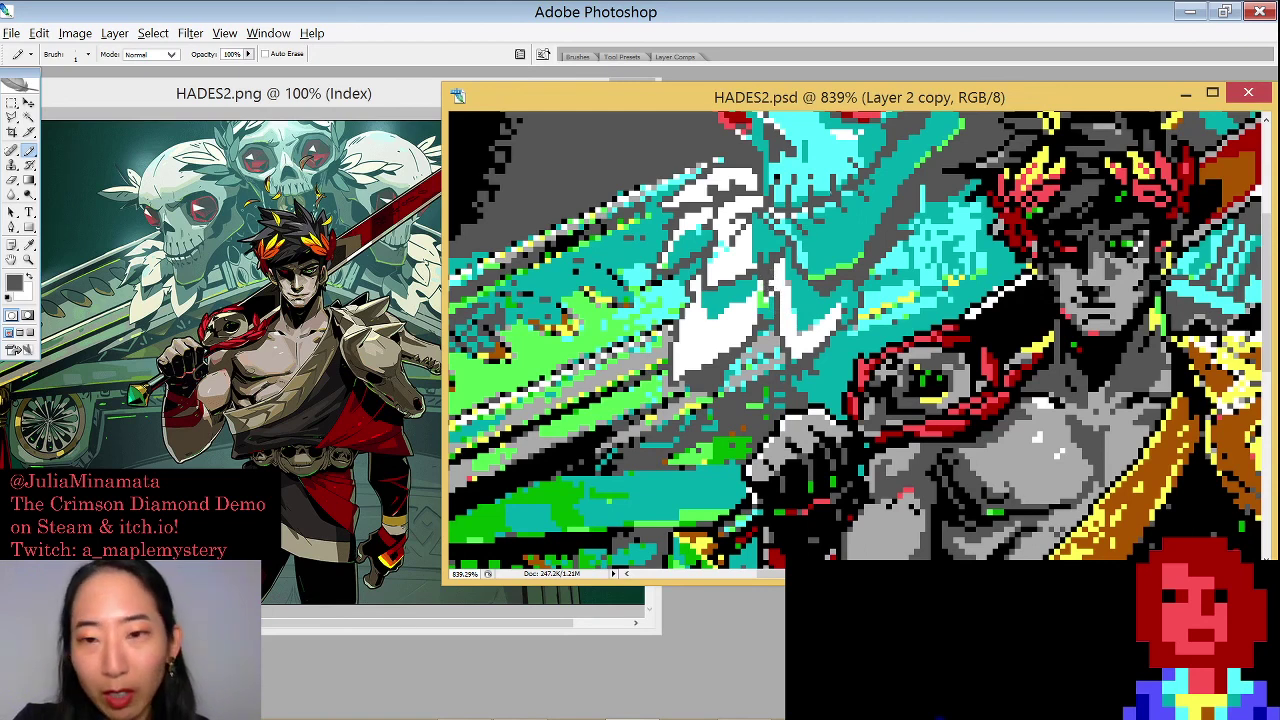
left_click(790, 269, "alt")
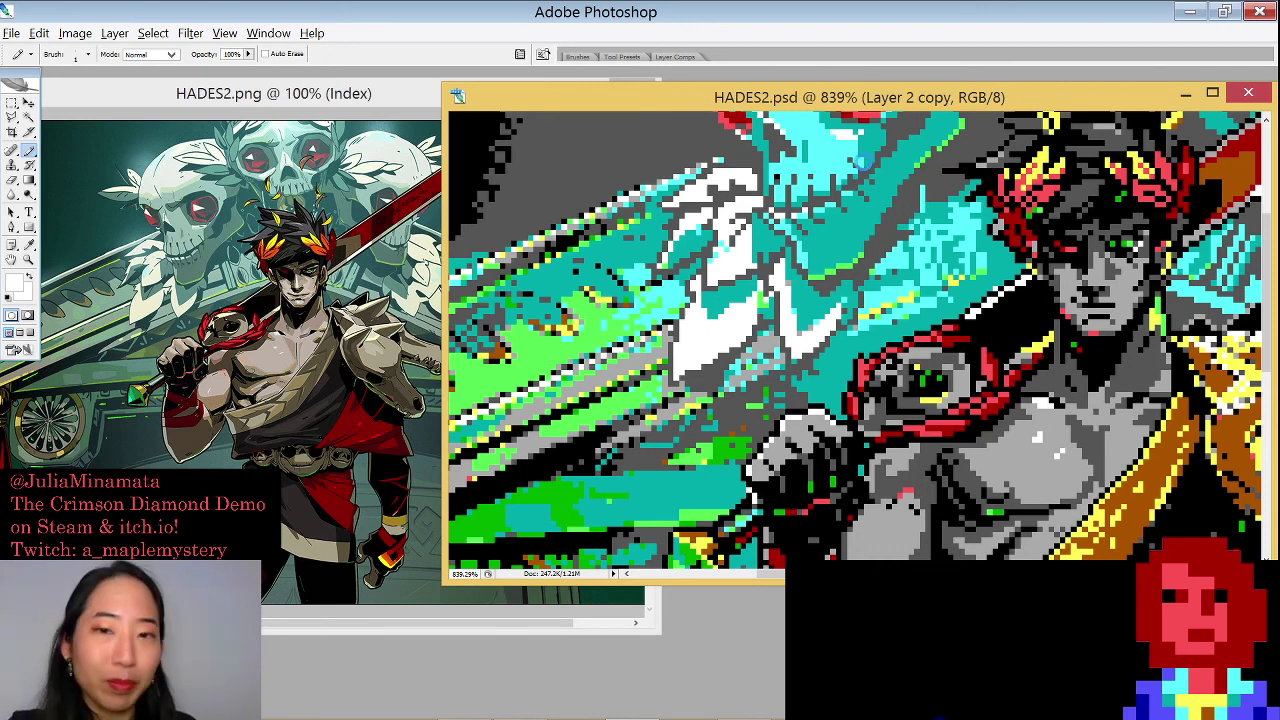
left_click(706, 128, "alt")
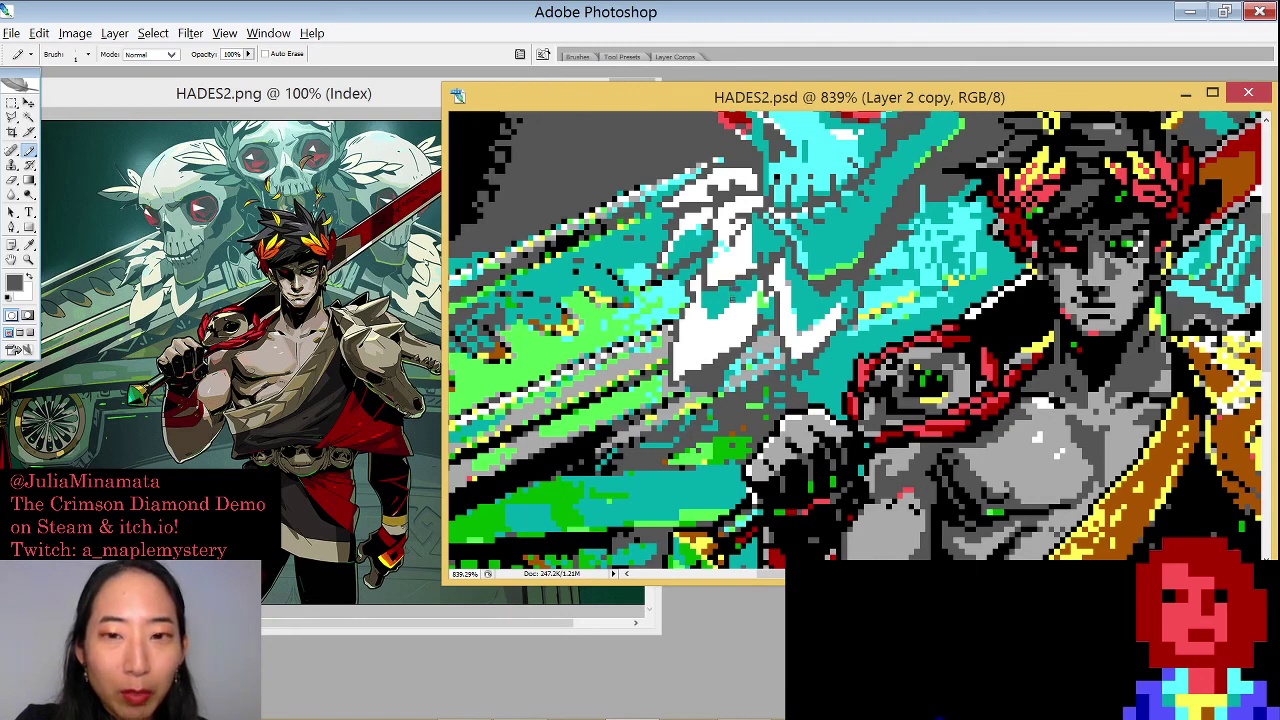
Cut a dark grey notch into the large lower white leaf above the fist and tidy the leaf's upper edge
left_click_drag(732, 294, 708, 334)
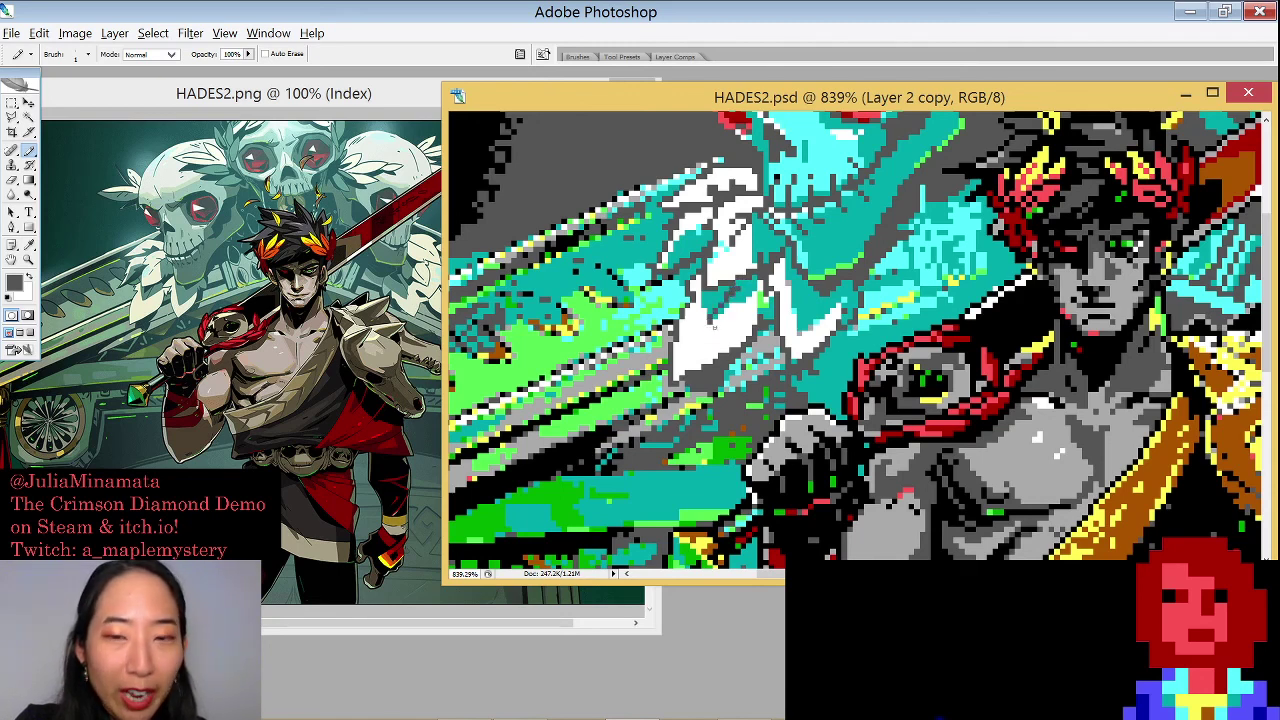
left_click(723, 297, "alt")
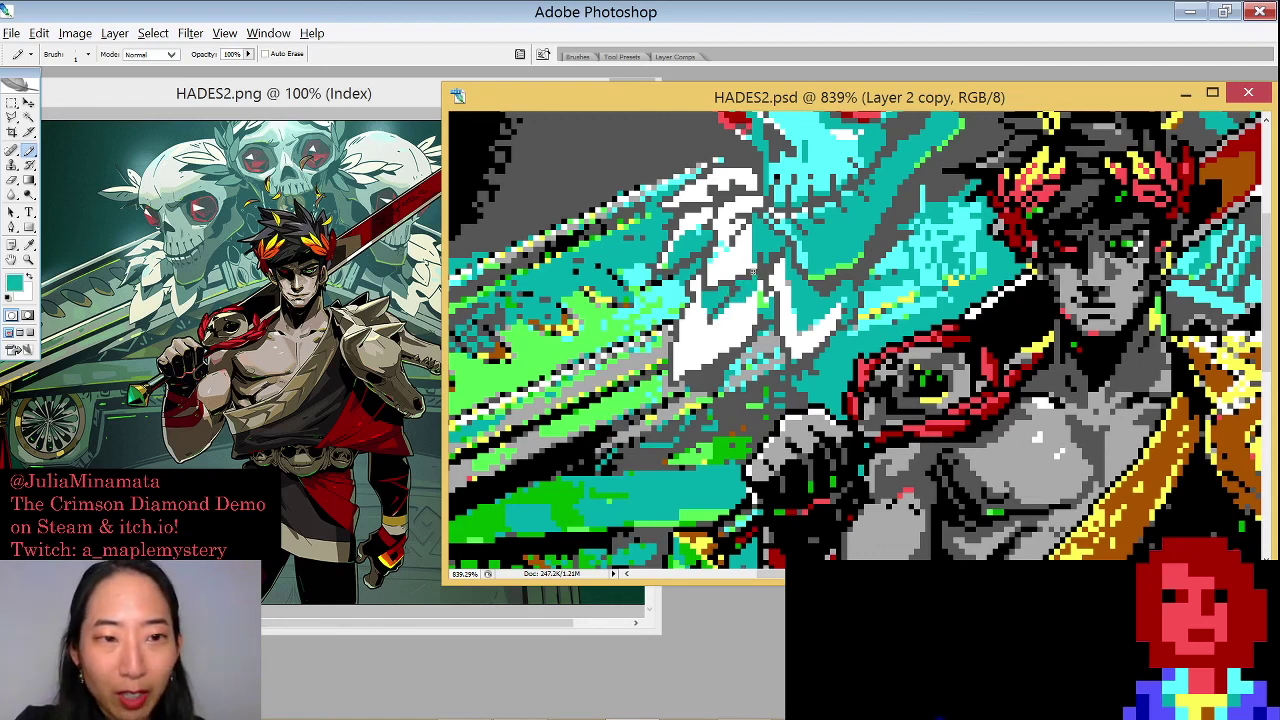
key("x")
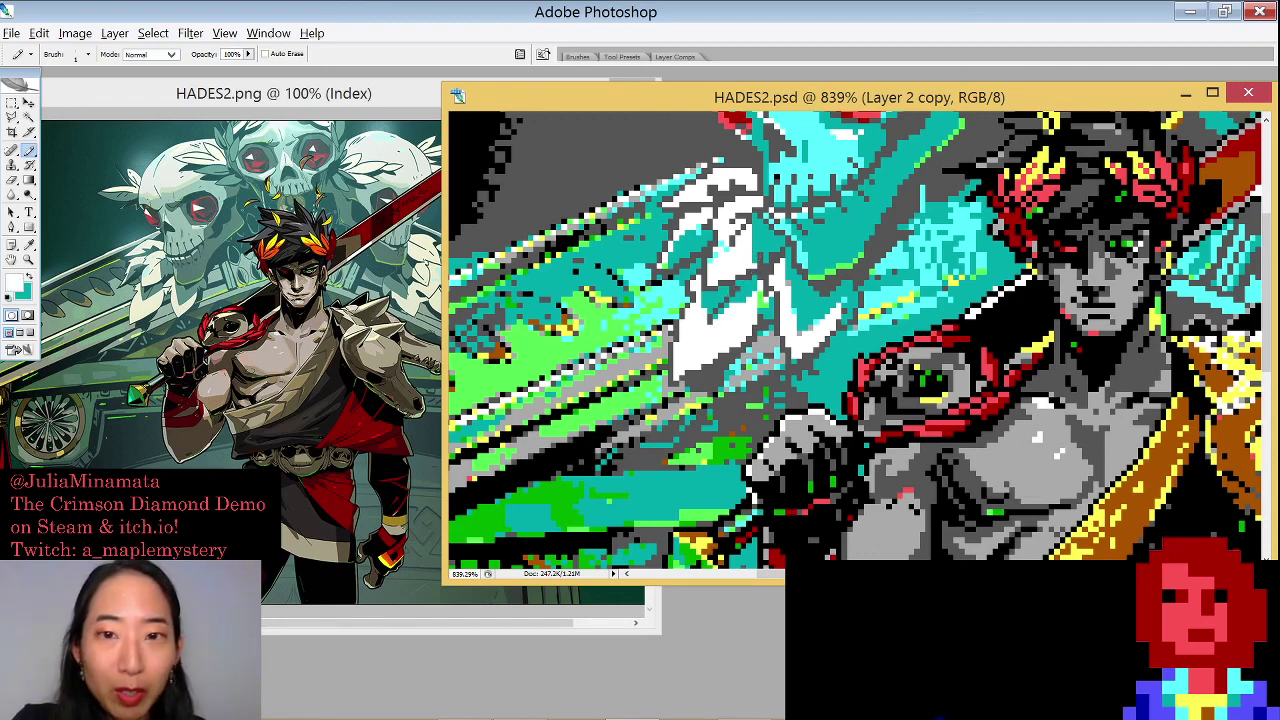
left_click(926, 174, "alt")
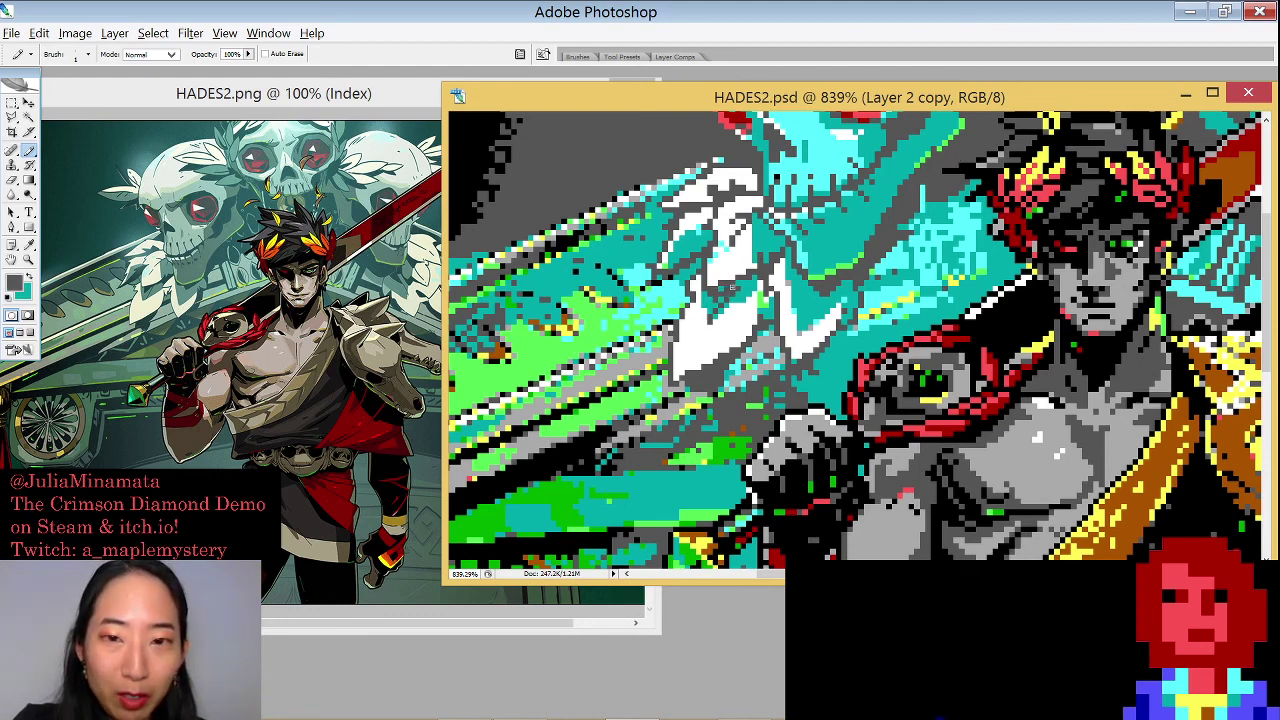
left_click(737, 278)
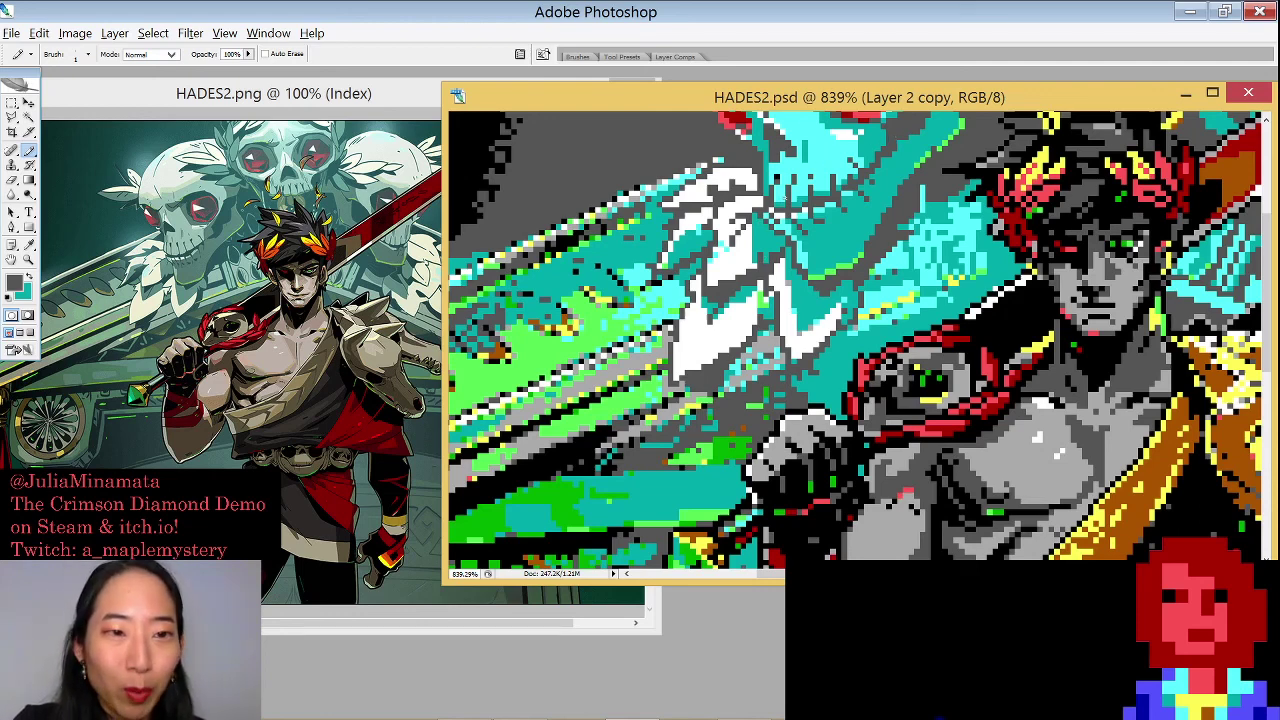
Clean up the diagonal beam edge running up to the left skull with light cyan, dark grey and white pixels
left_click(765, 220, "alt")
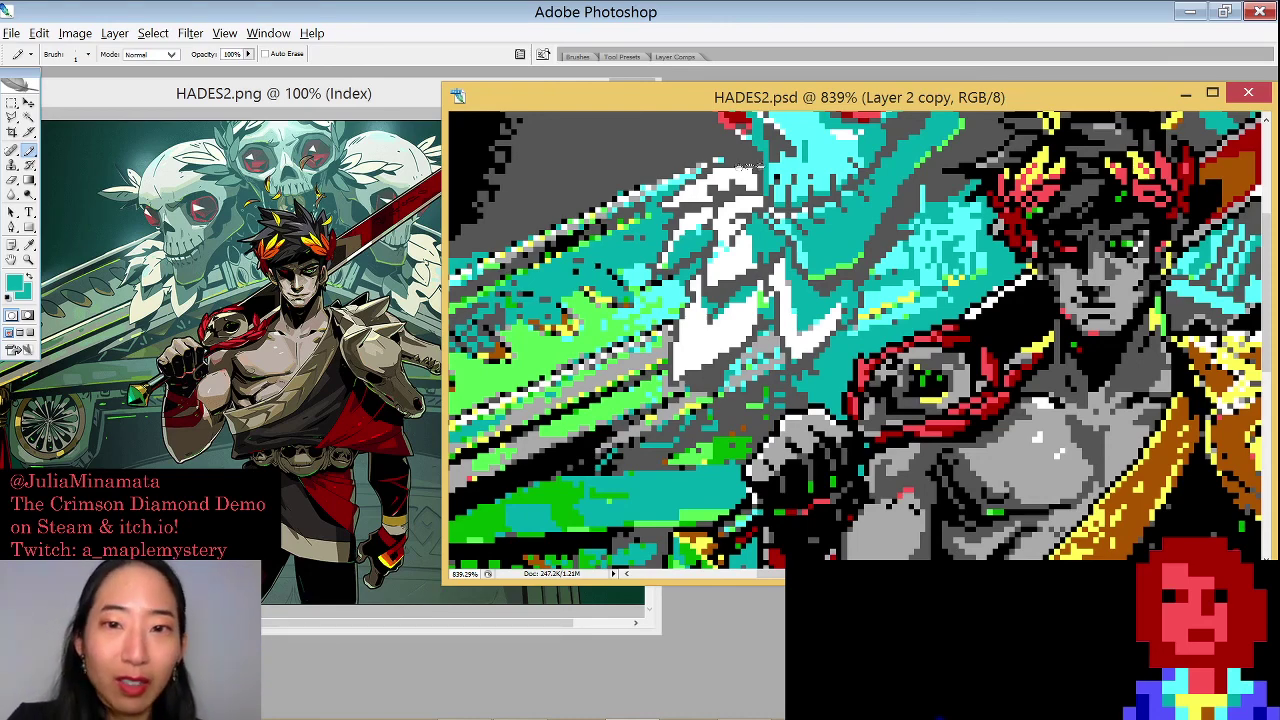
scroll(789, 173, "up", 3)
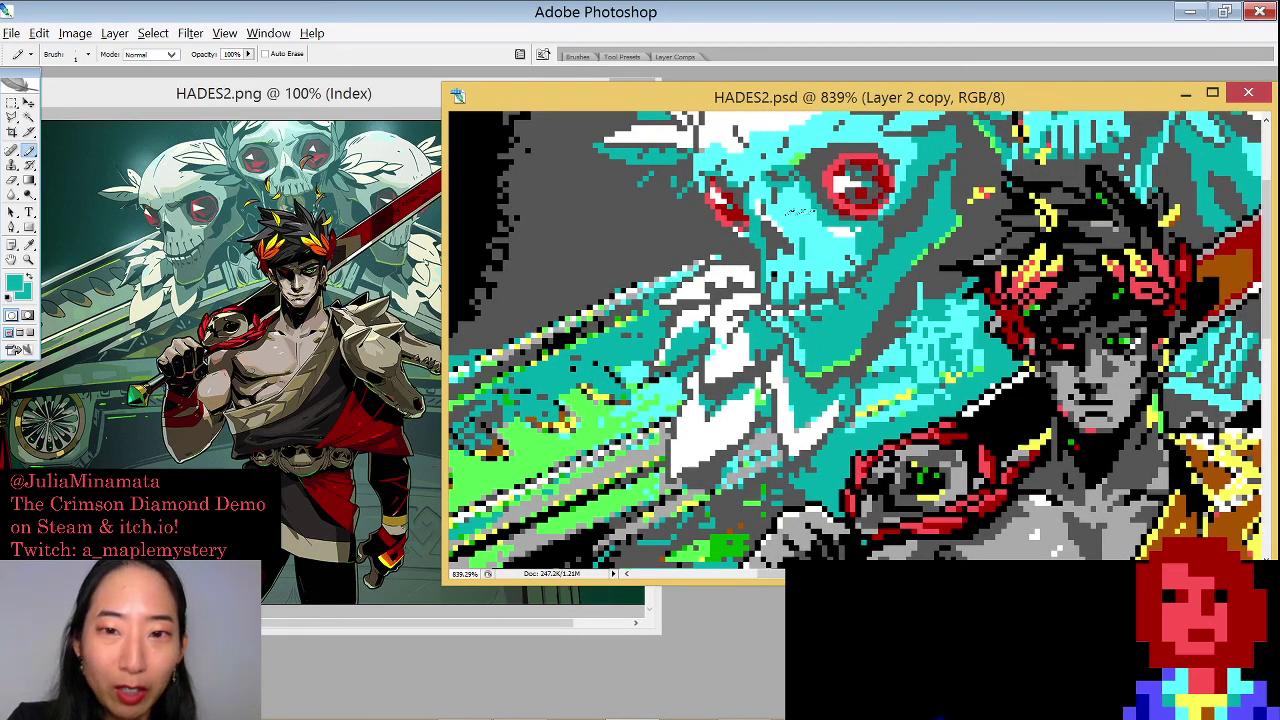
left_click(800, 205, "alt")
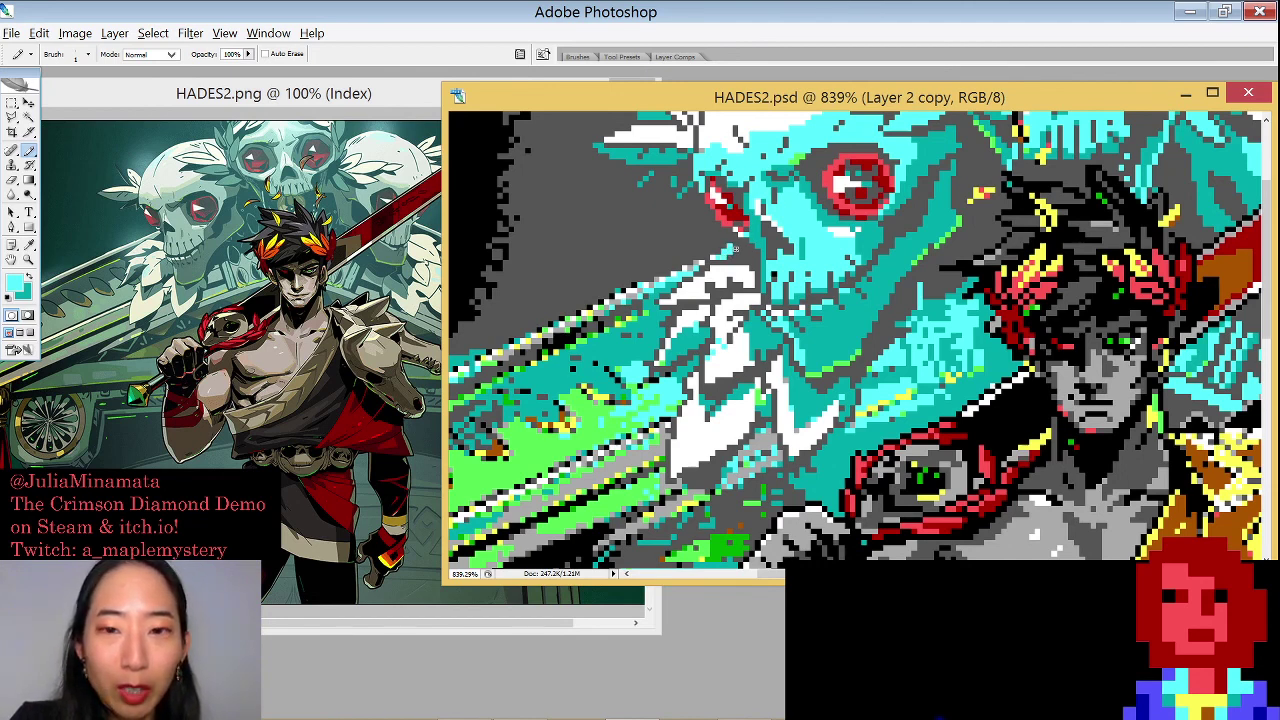
left_click(744, 233, "alt")
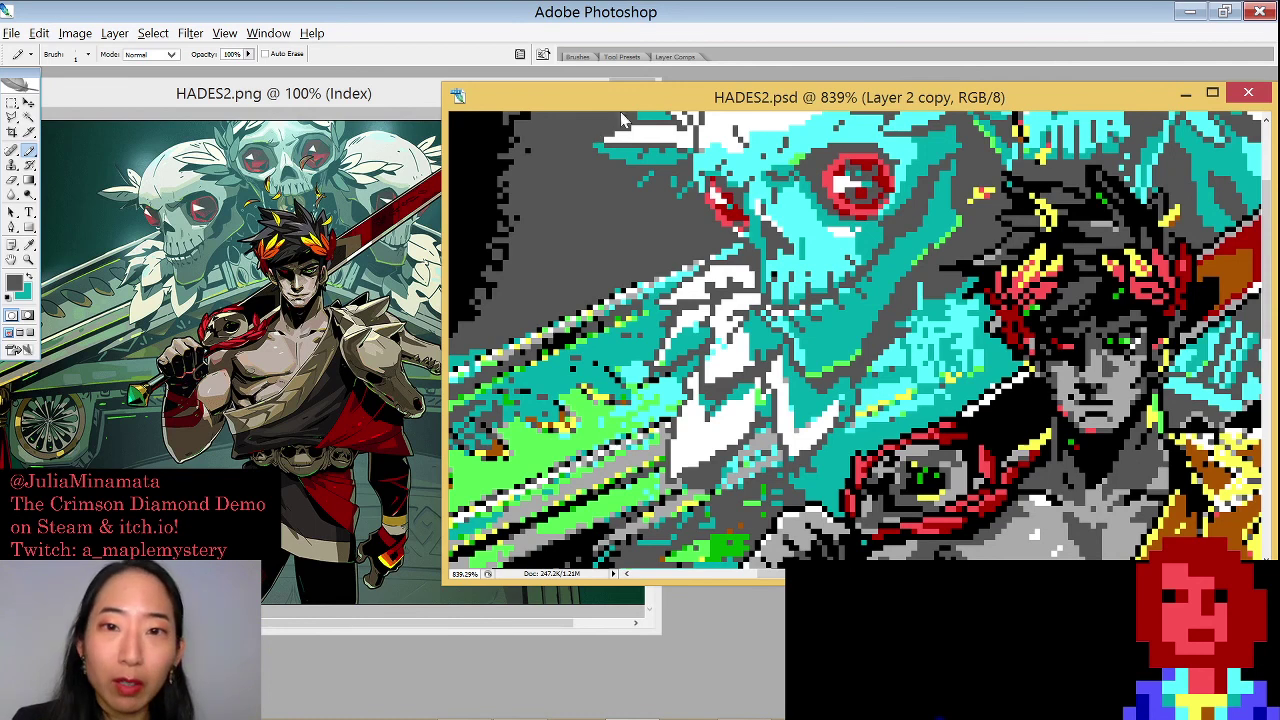
left_click(670, 134, "alt")
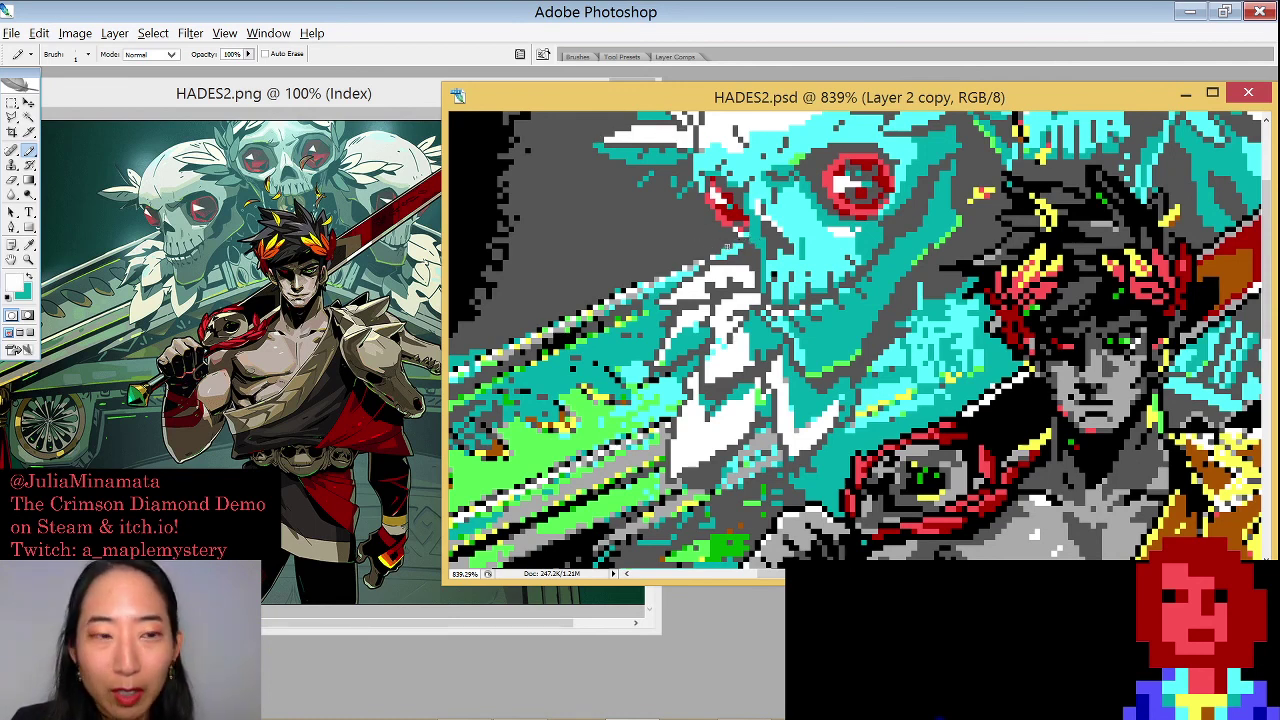
left_click(648, 283, "shift")
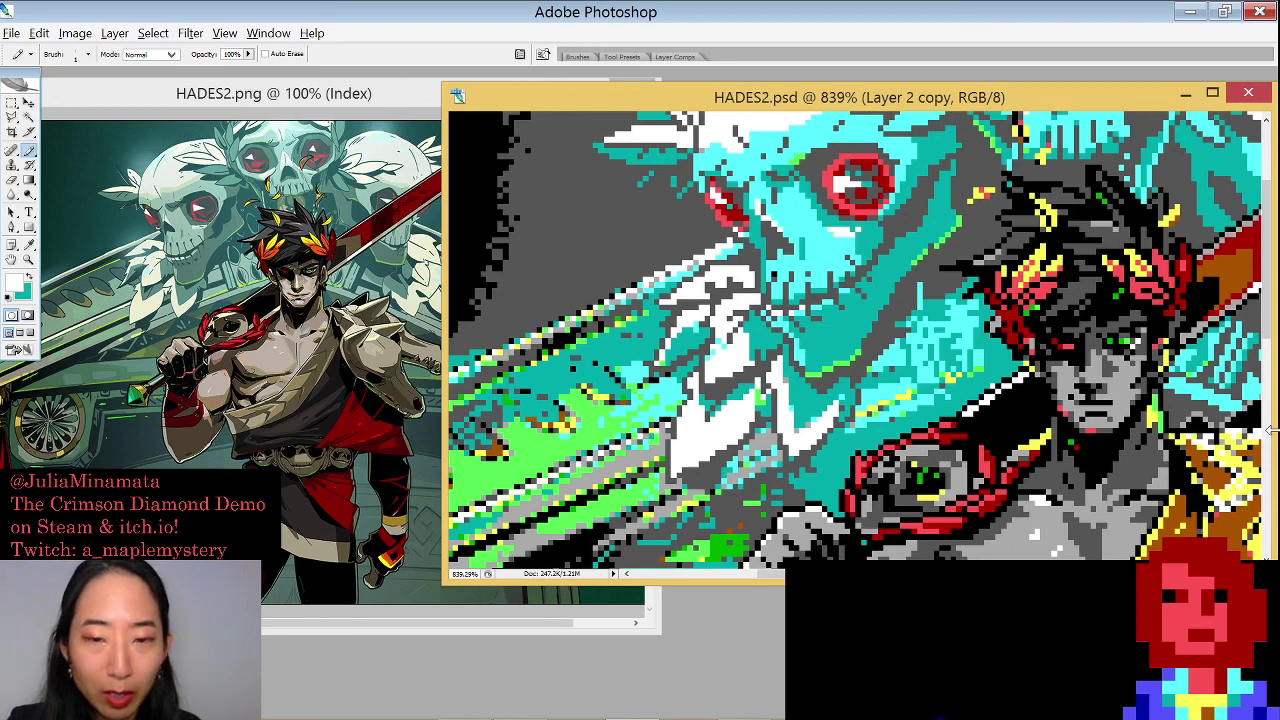
Touch up the outlines of the white leaves beneath the left skull's jaw with sampled teal, white and dark grey
left_click(690, 334, "alt")
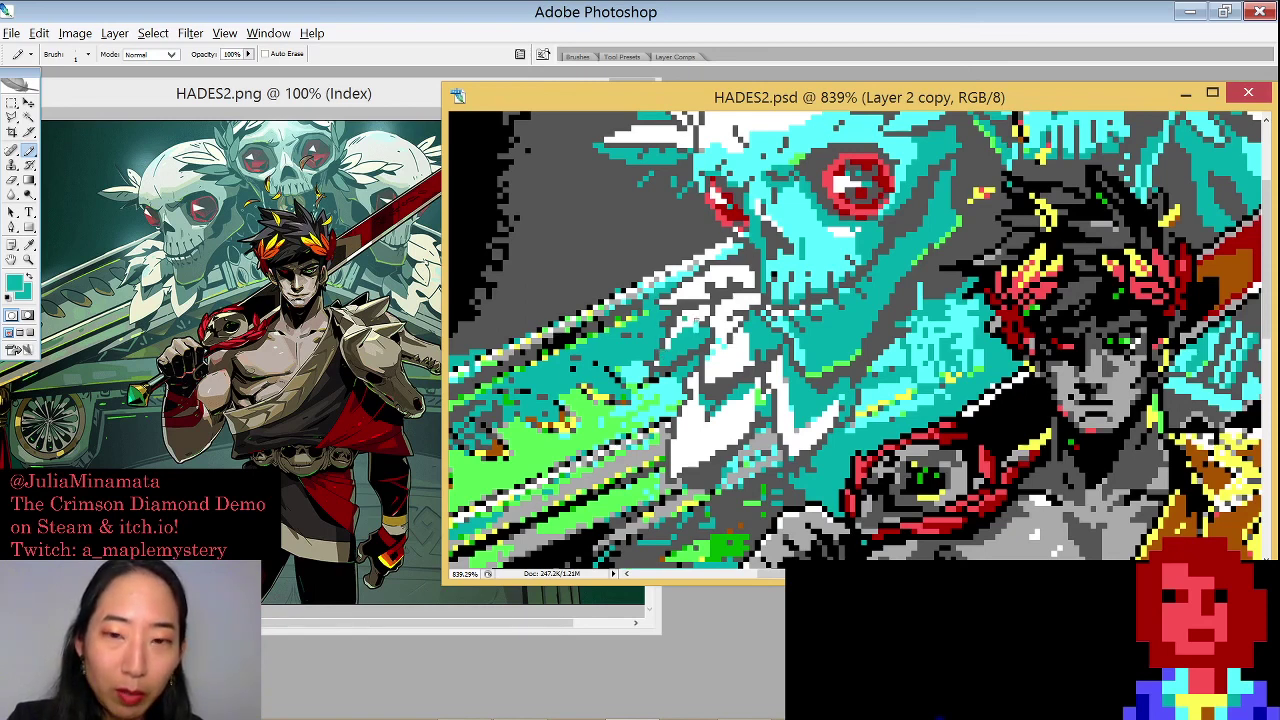
key("x")
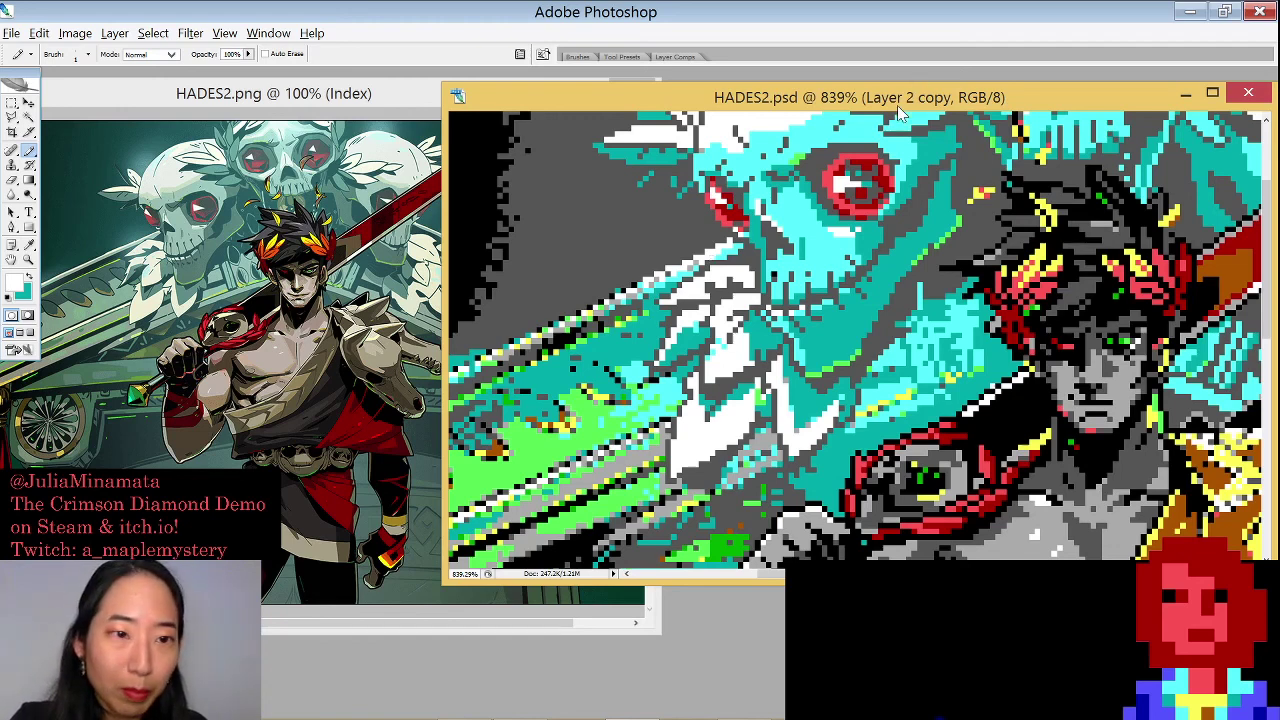
left_click(770, 364, "alt")
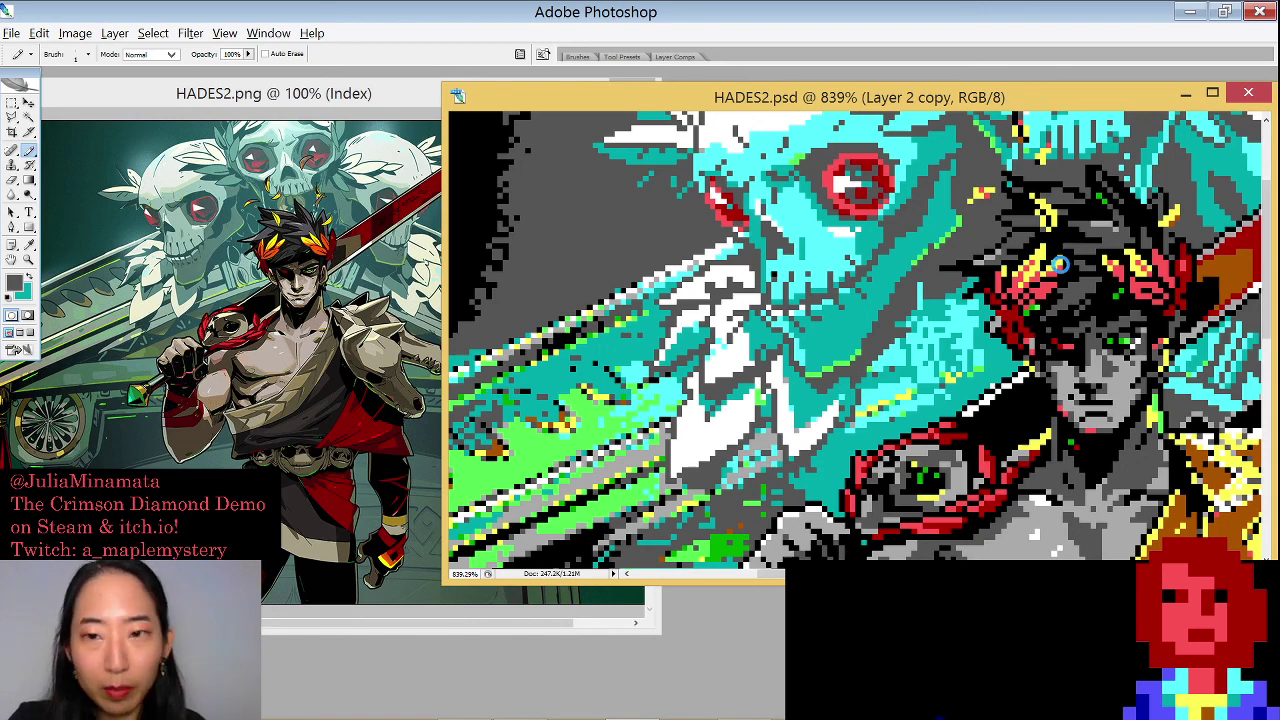
scroll(920, 387, "down", 2)
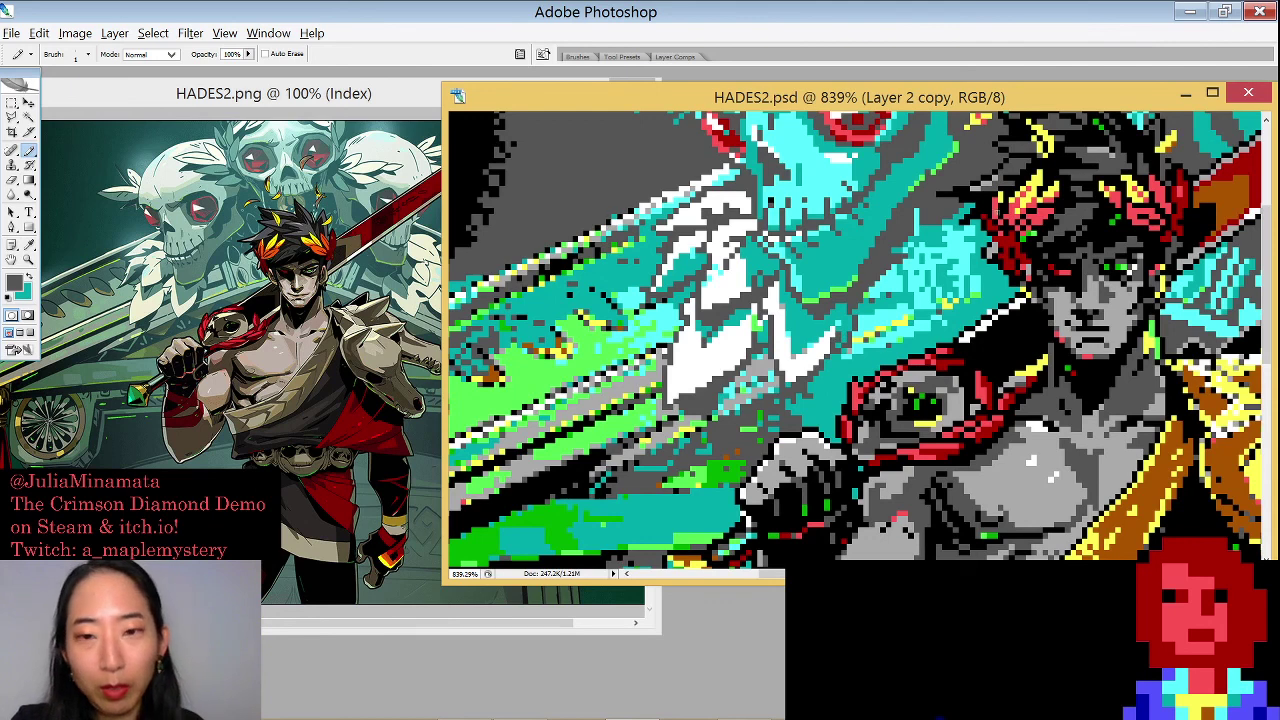
left_click(795, 297, "alt")
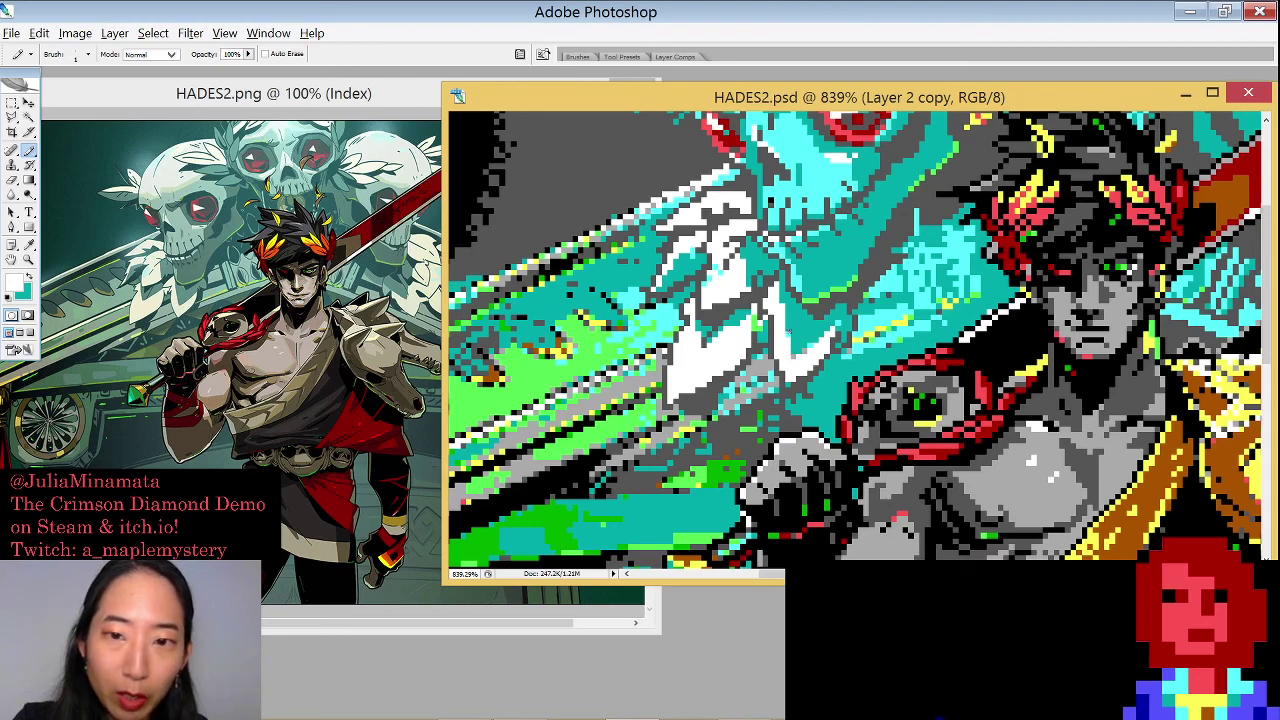
left_click(815, 316, "alt")
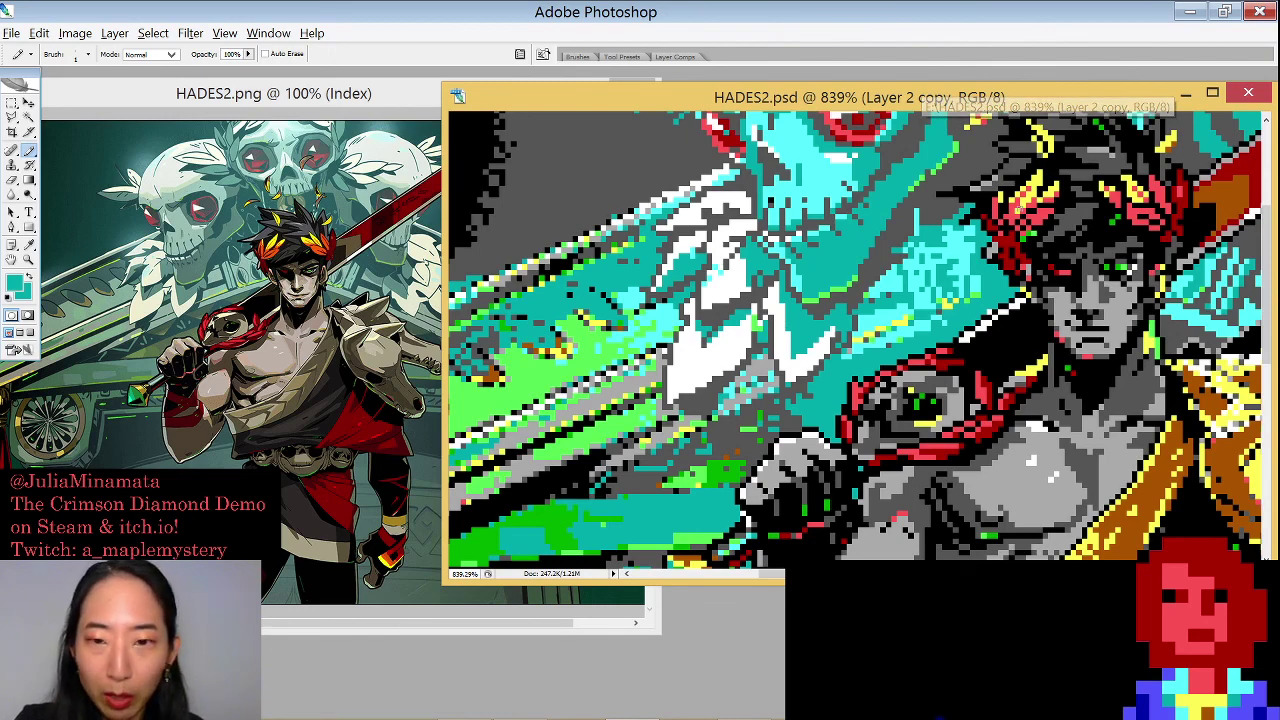
scroll(978, 251, "up", 3)
scroll(978, 251, "right", 2)
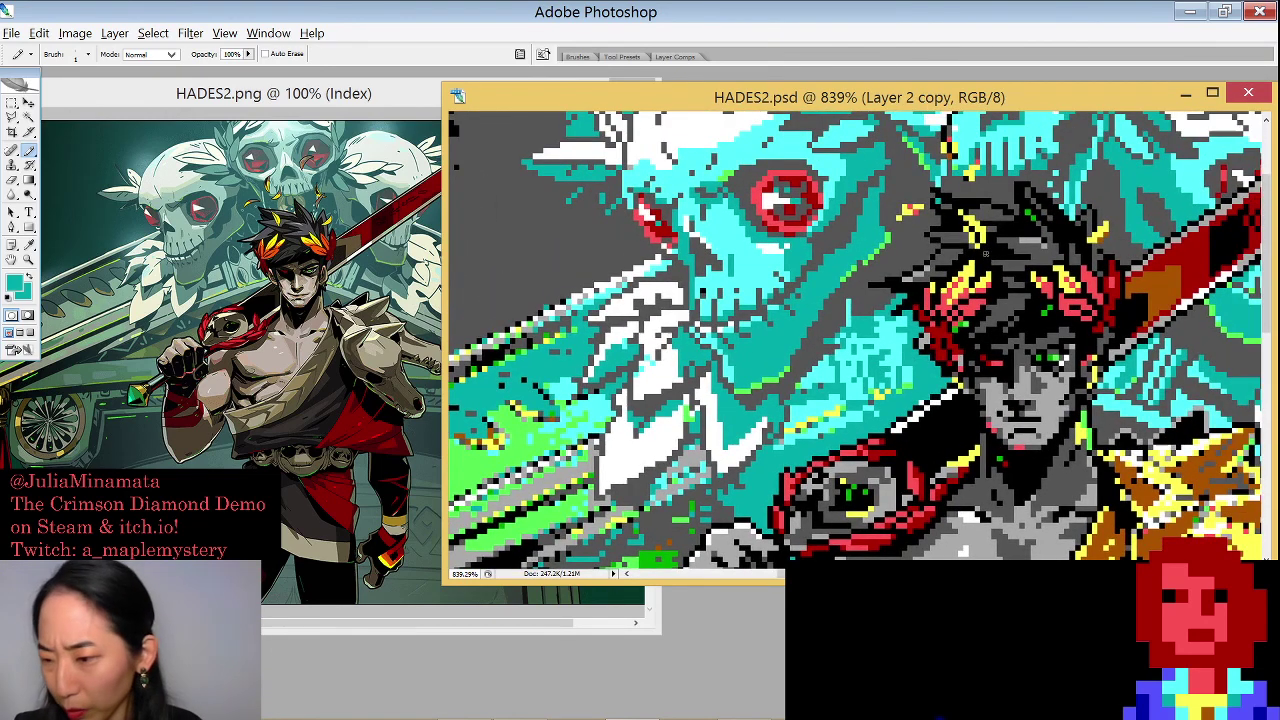
left_click_drag(986, 254, 1012, 256)
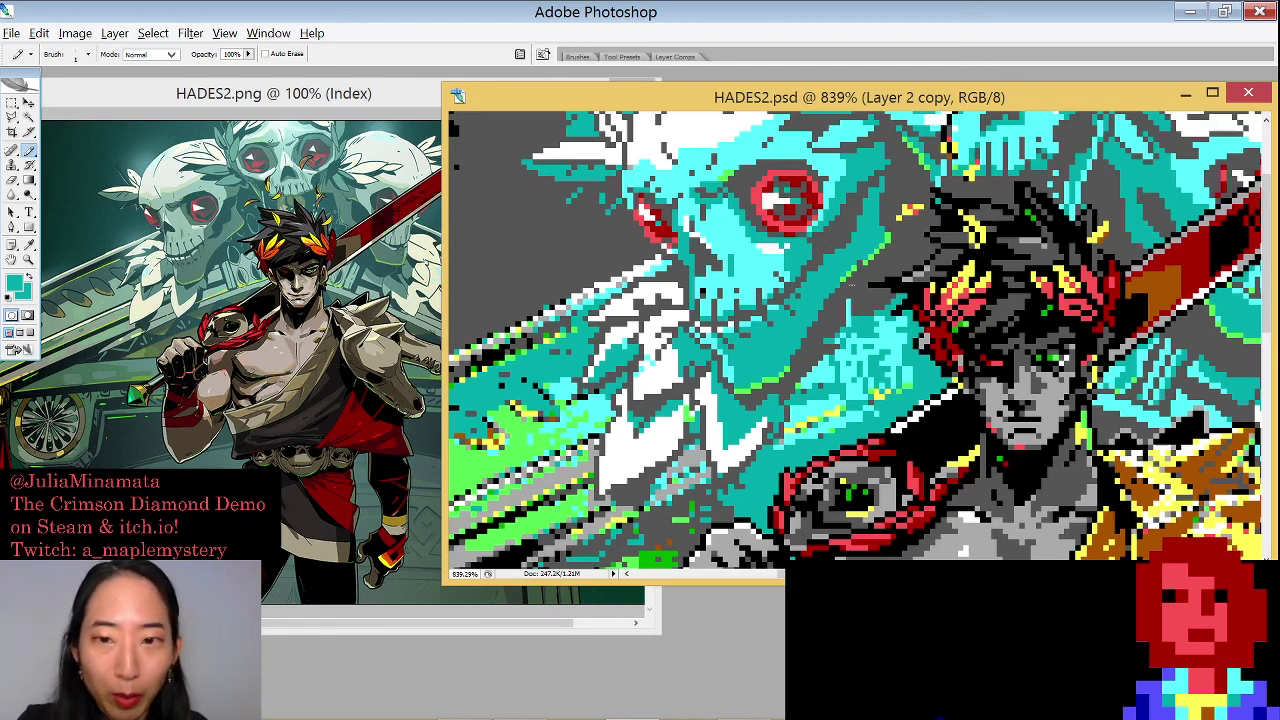
Paint over stray pixels between the large skull's jaw and the hero's hair, using sampled dark gray and light cyan
left_click(872, 283, "alt")
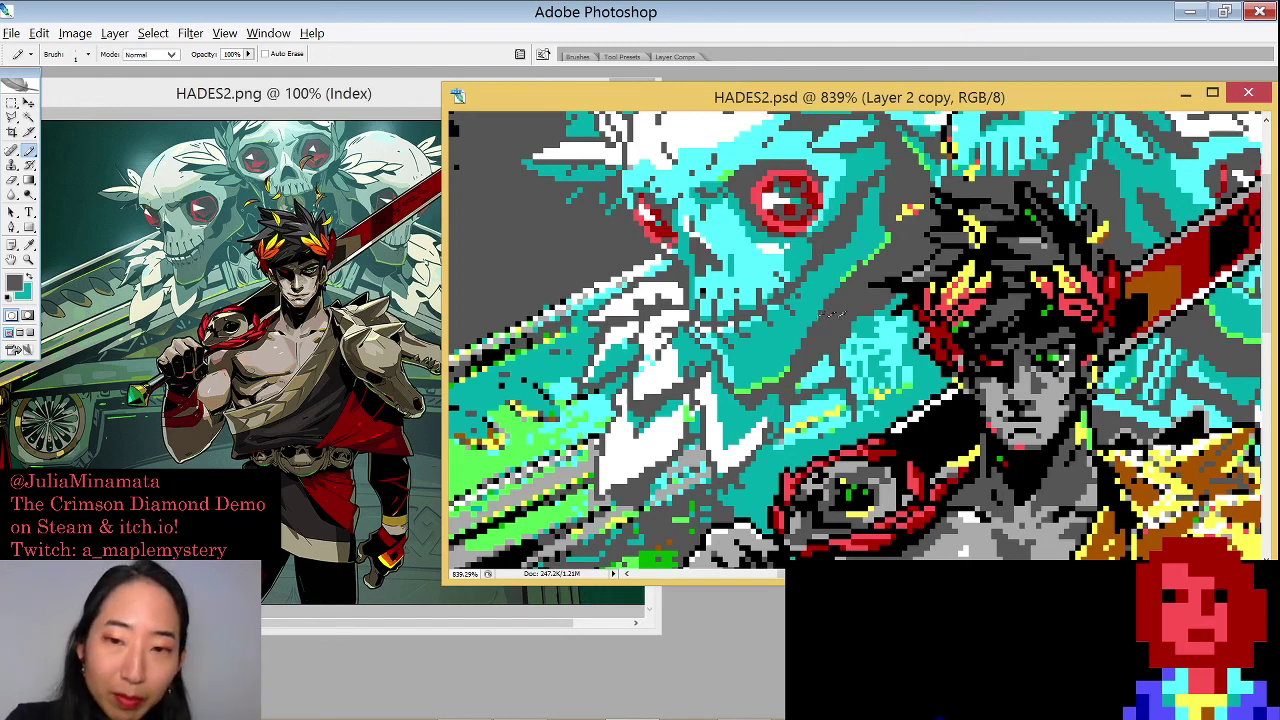
left_click(846, 363, "alt")
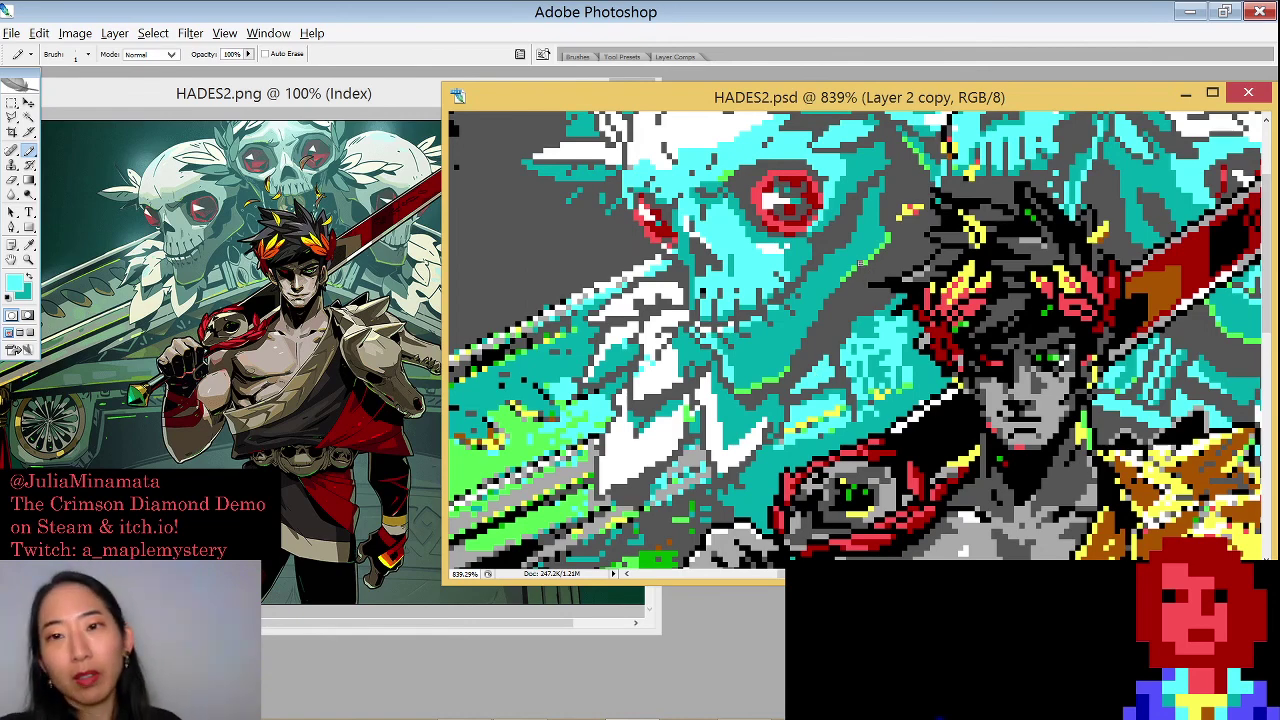
left_click_drag(1005, 100, 1003, 110)
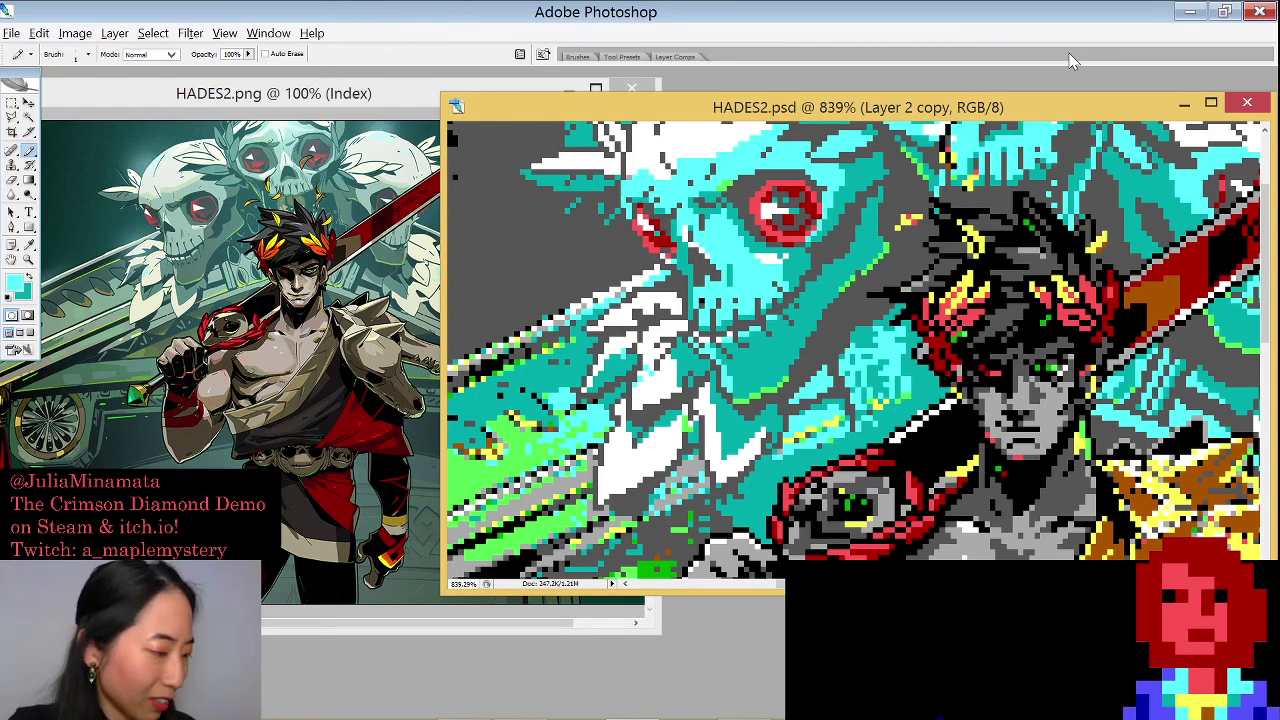
Define the vertical grooves of the column beside the hero's head with pixels of sampled dark gray and light cyan
left_click(895, 294, "alt")
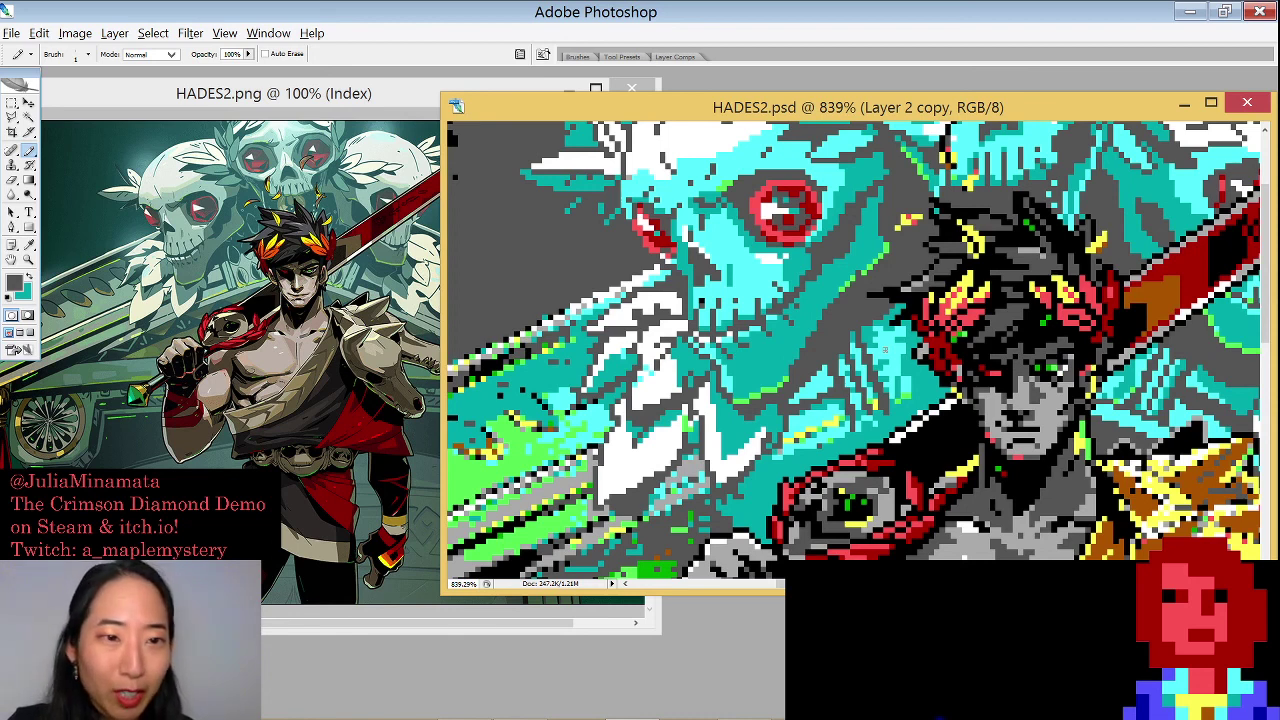
left_click(829, 380, "alt")
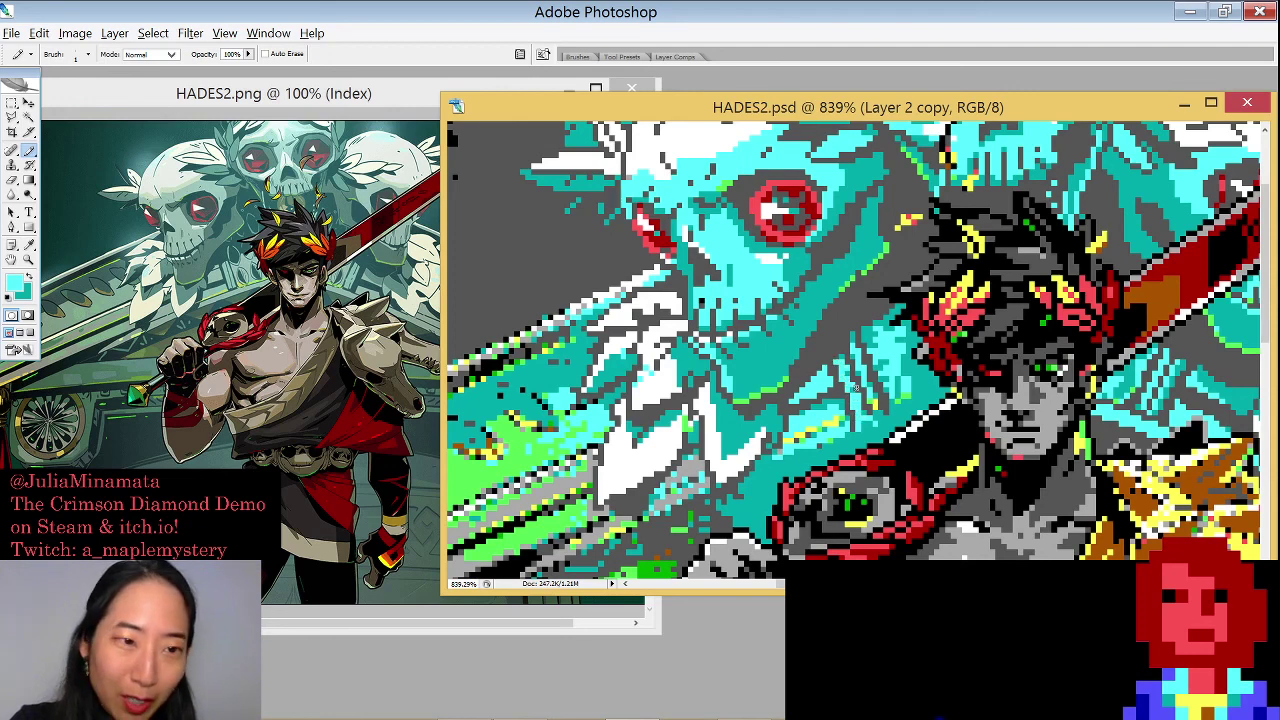
left_click(864, 319, "alt")
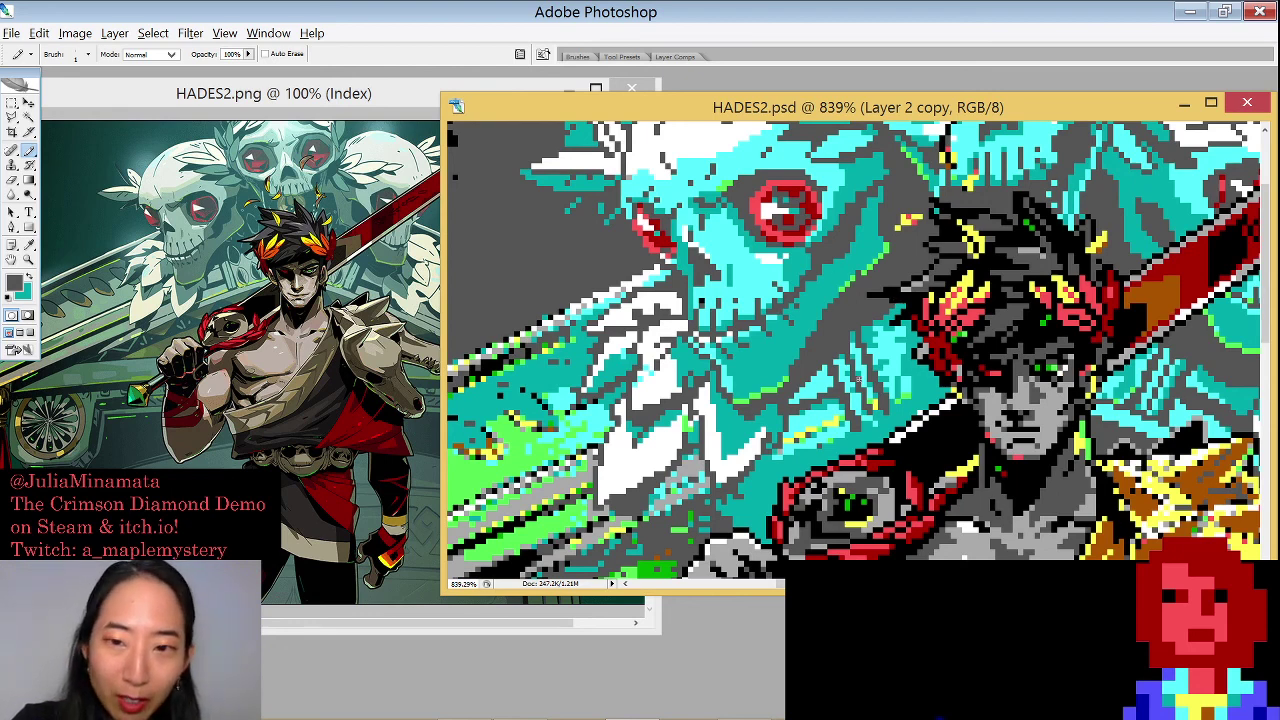
left_click(858, 396, "alt")
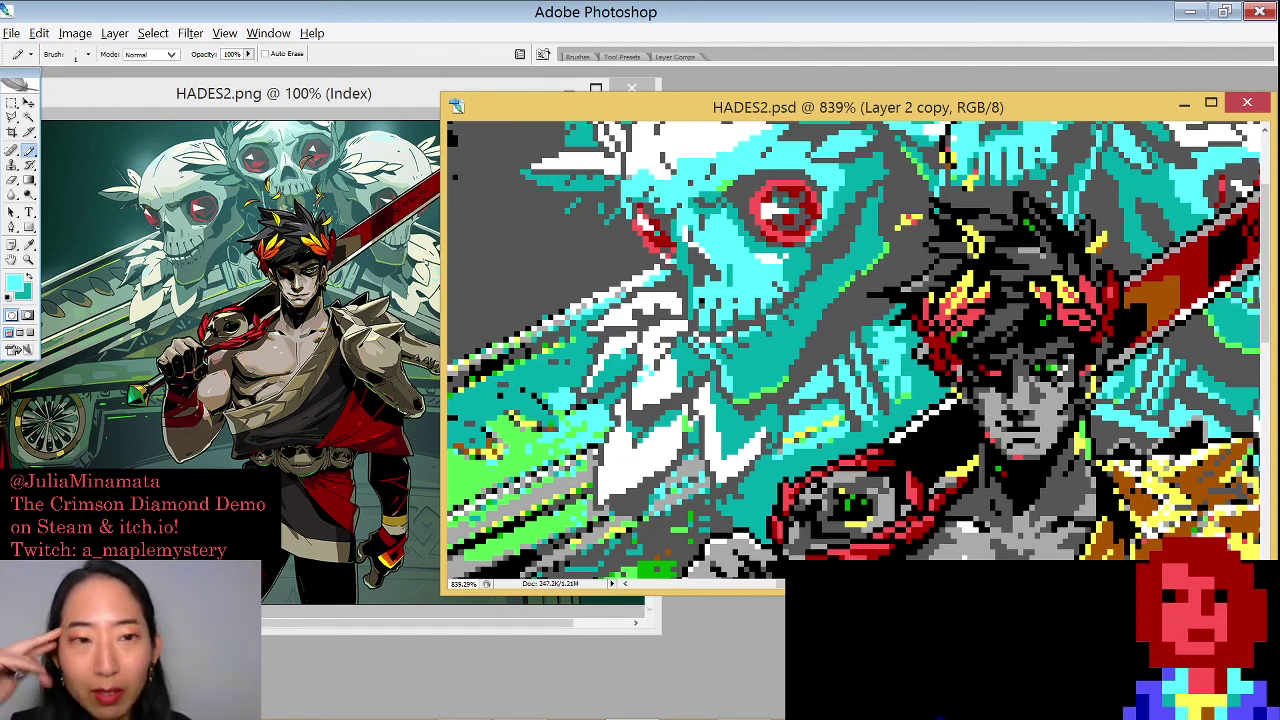
left_click(866, 291, "alt")
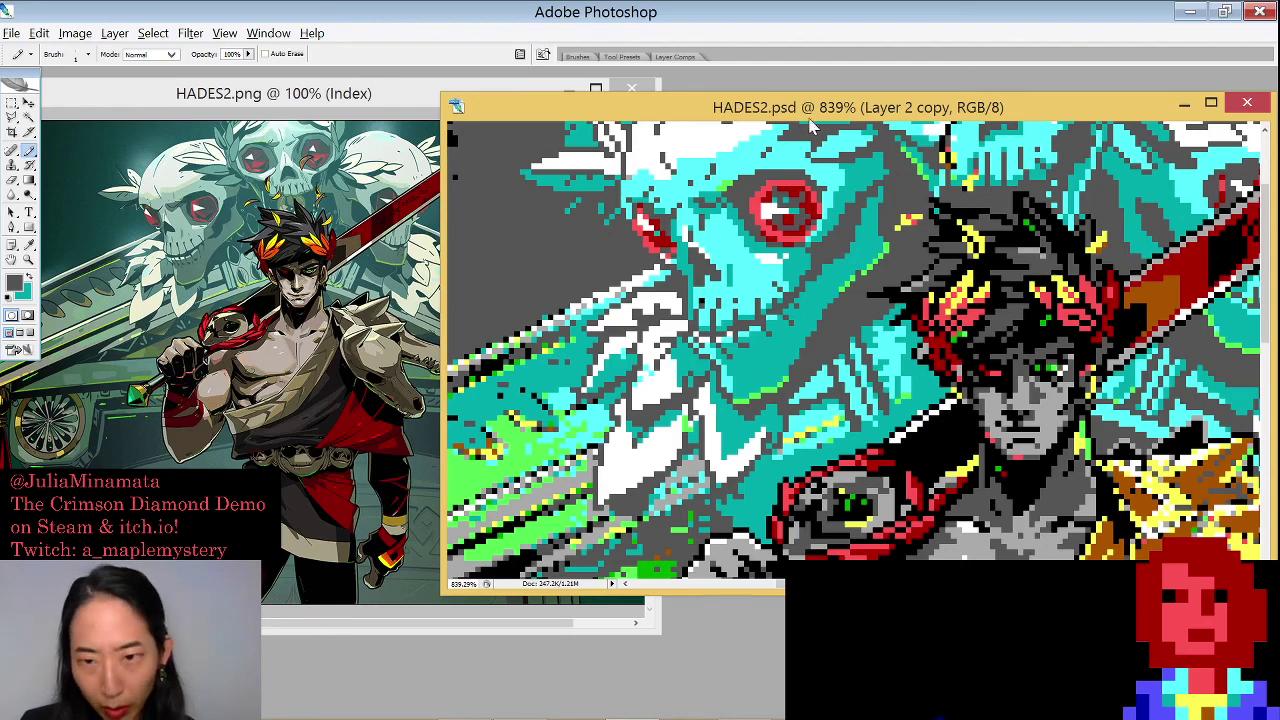
Clean up the roof area below the column, above the hero's sword, with sampled teal
scroll(790, 210, "down", 2)
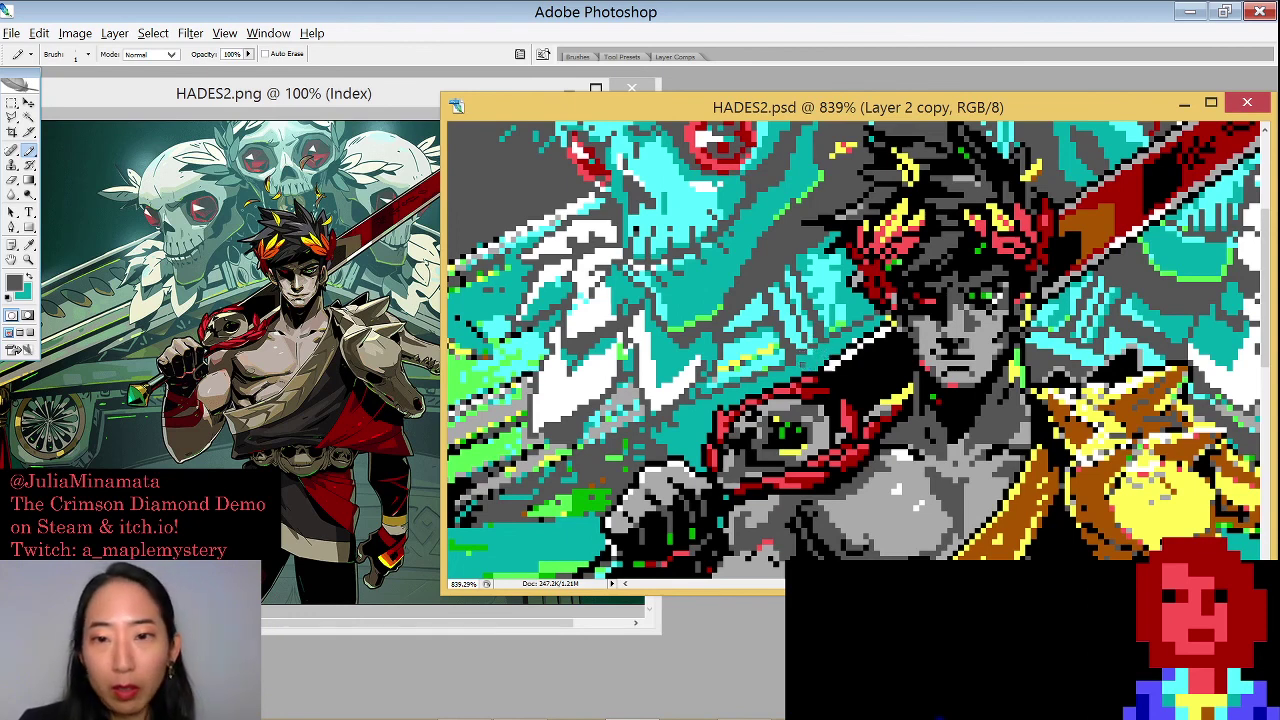
left_click(806, 360, "alt")
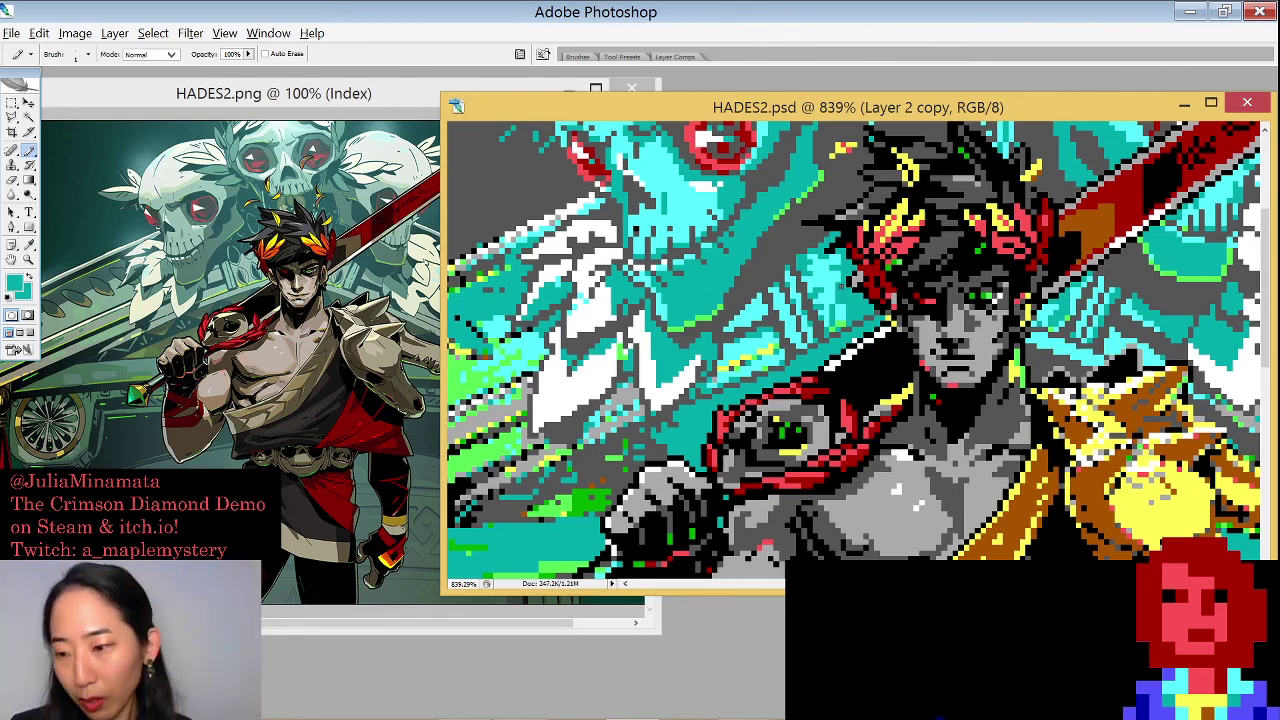
scroll(858, 350, "up", 1)
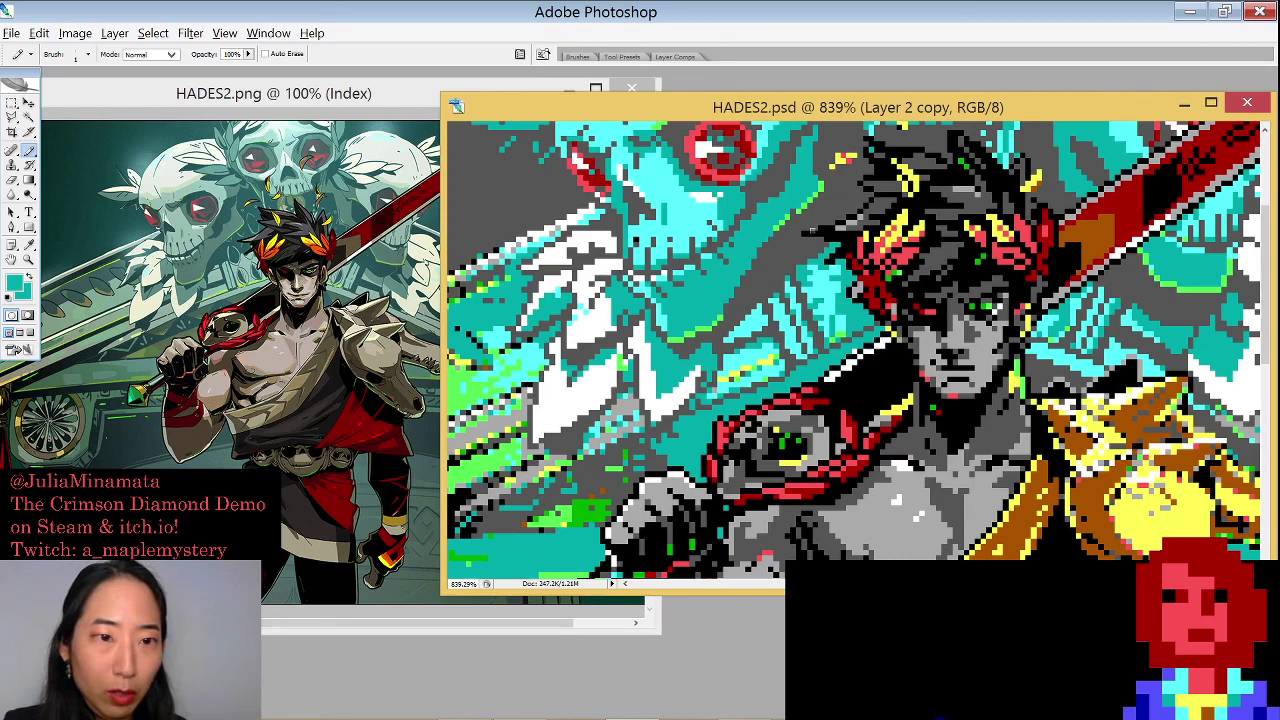
Enlarge HADES2.png to 257% as reference and draw dark gray contours on the roof ornament beside the column in HADES2.psd
left_click(229, 108)
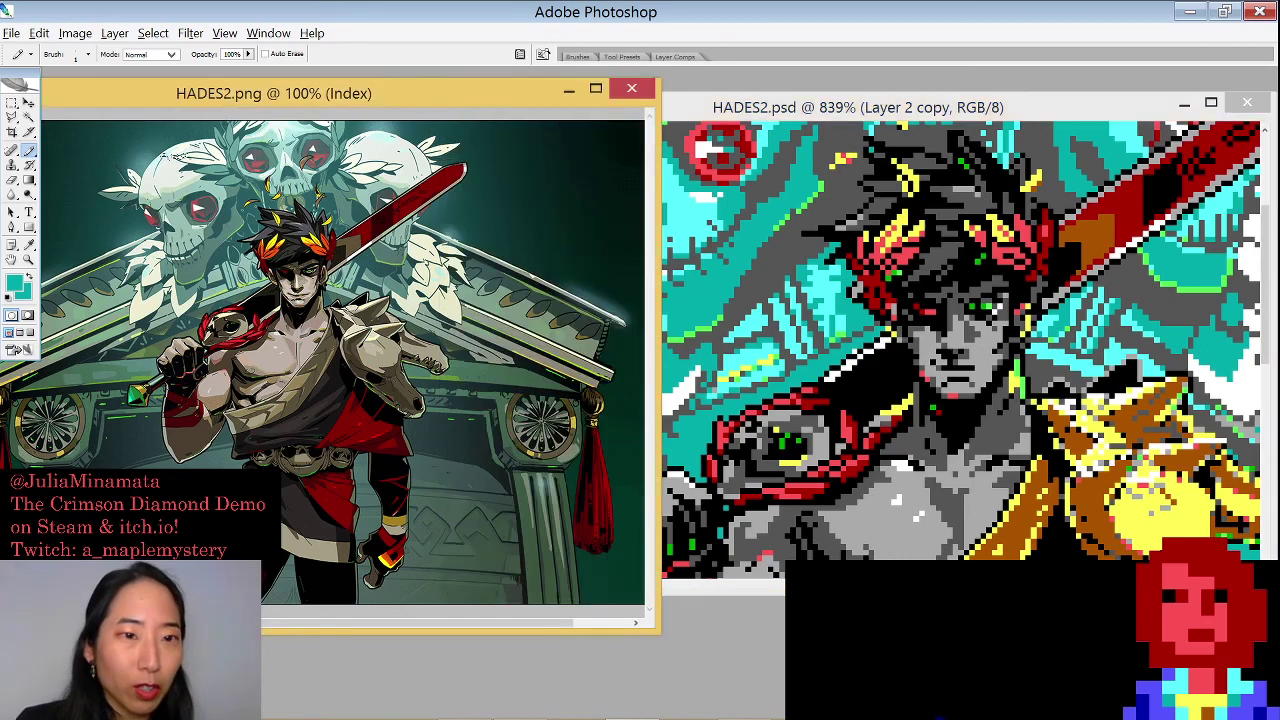
scroll(176, 190, "up", 3)
left_click_drag(950, 108, 778, 116)
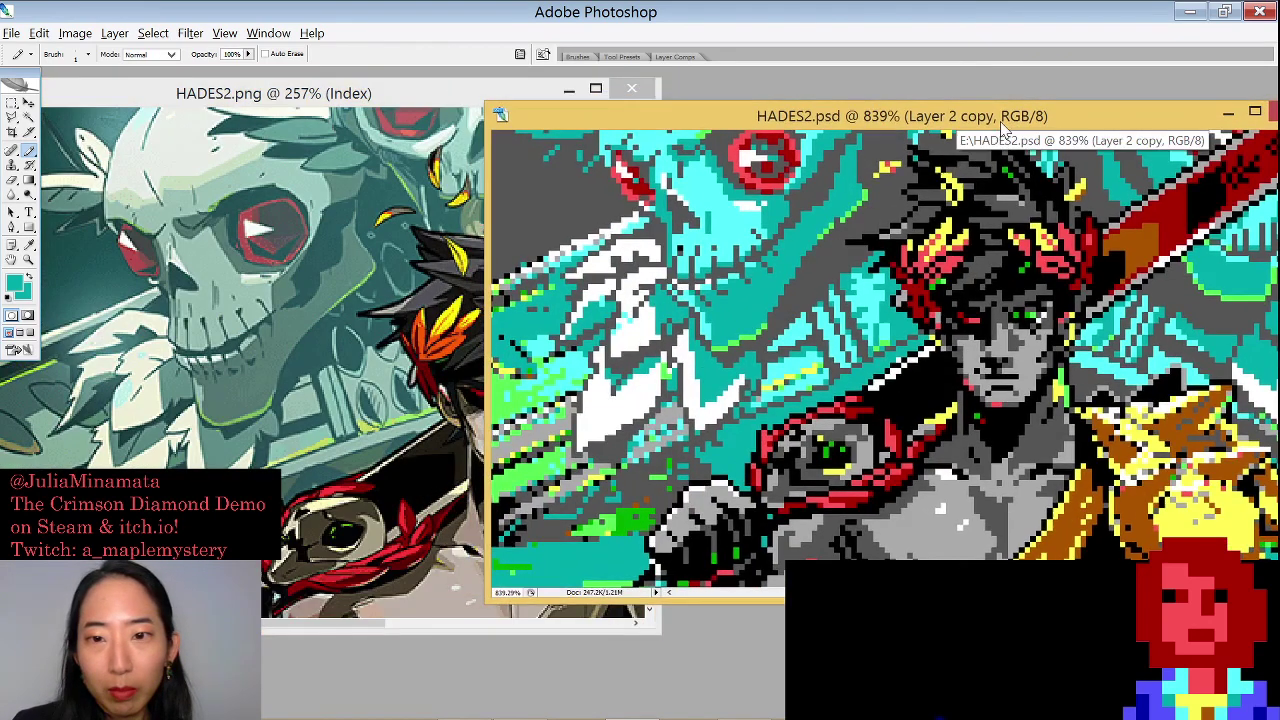
left_click_drag(898, 292, 892, 305)
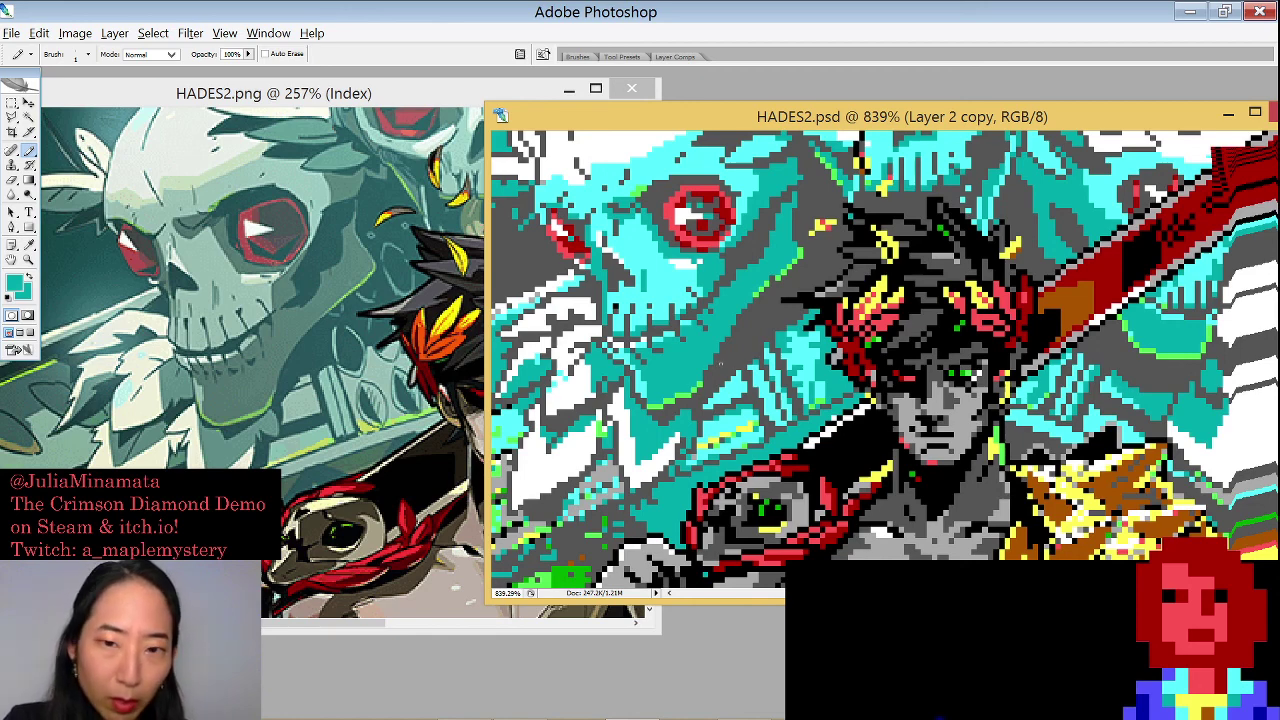
left_click(797, 268, "alt")
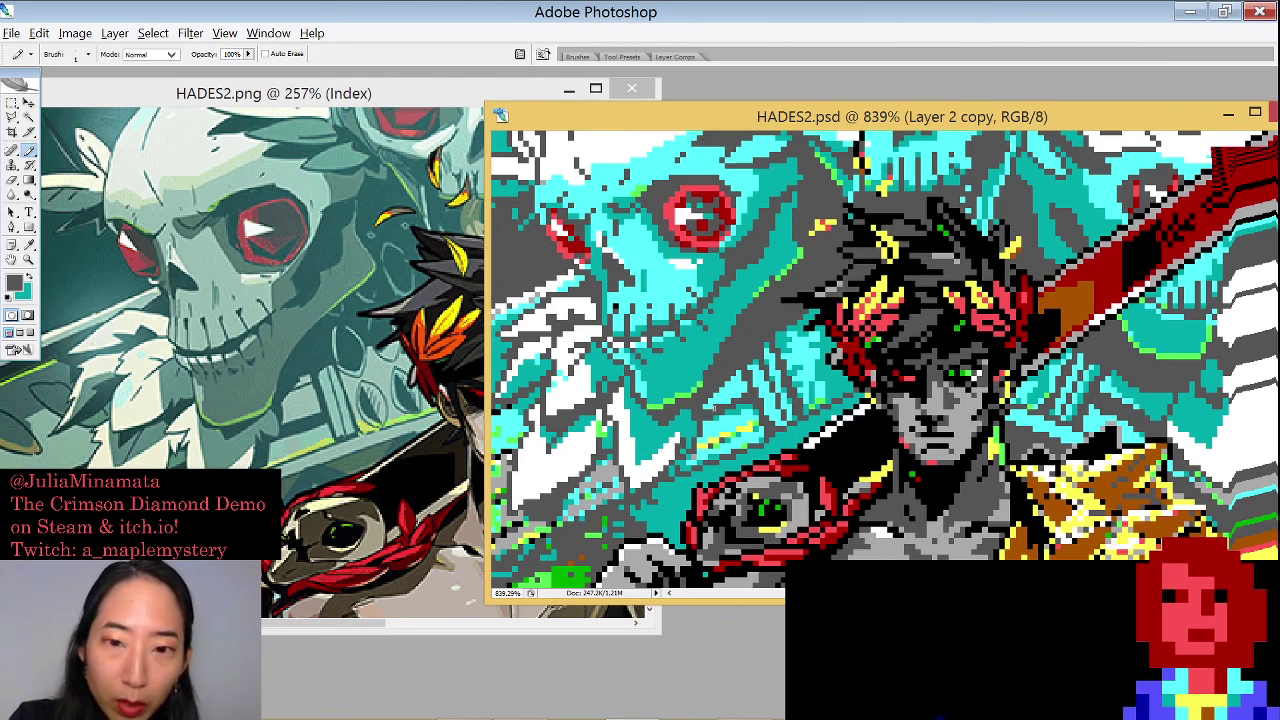
left_click_drag(722, 398, 748, 390)
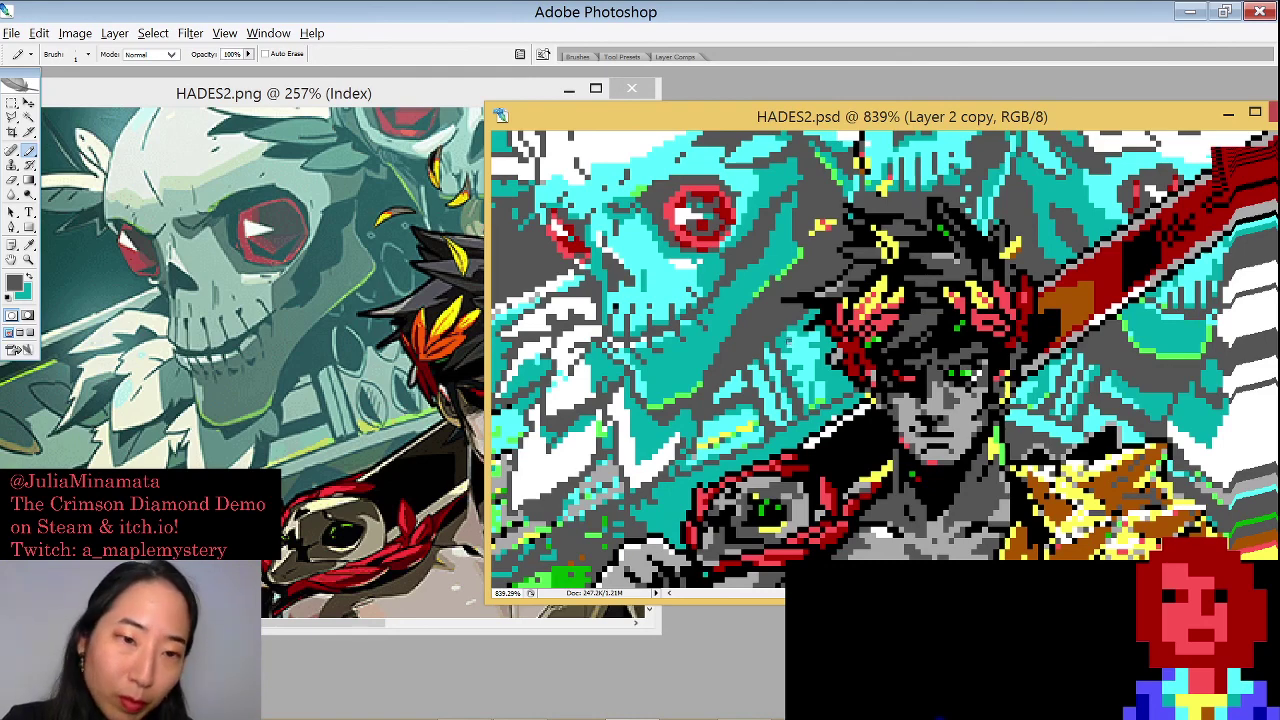
Repaint the carved panel between the column and the hero's face in light cyan, with teal and dark gray touch-ups
left_click(808, 348, "alt")
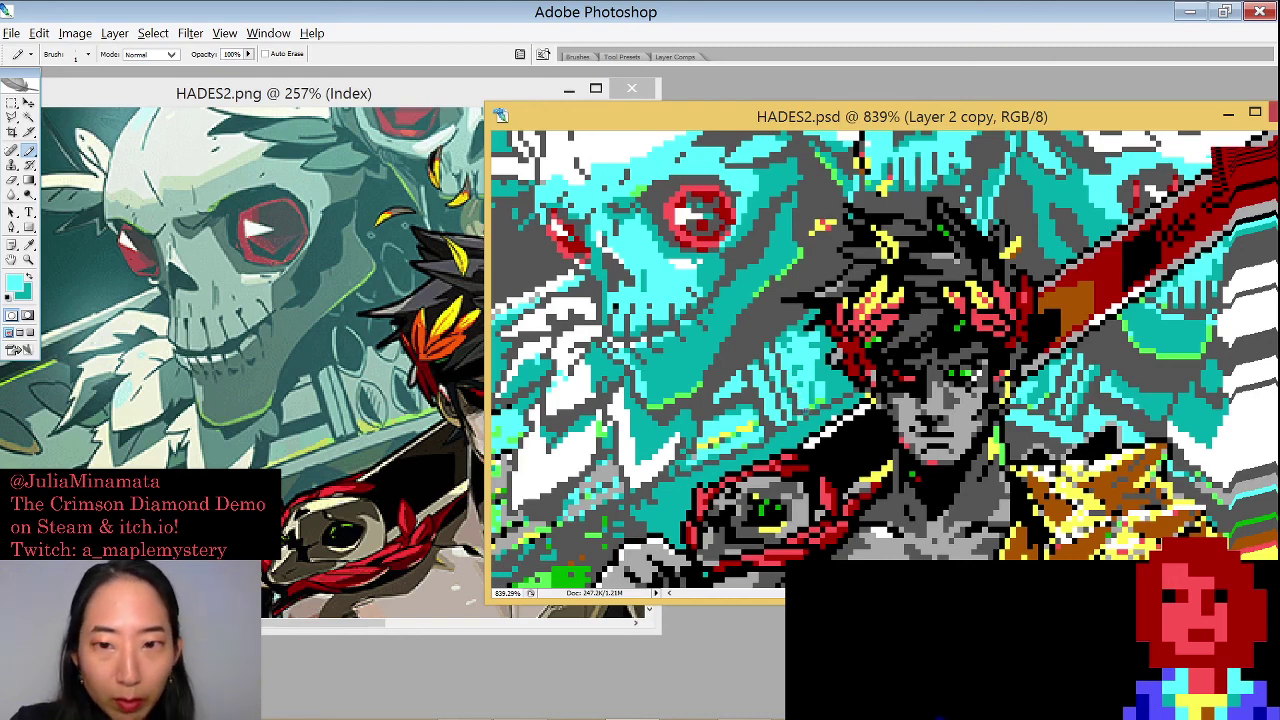
key("x")
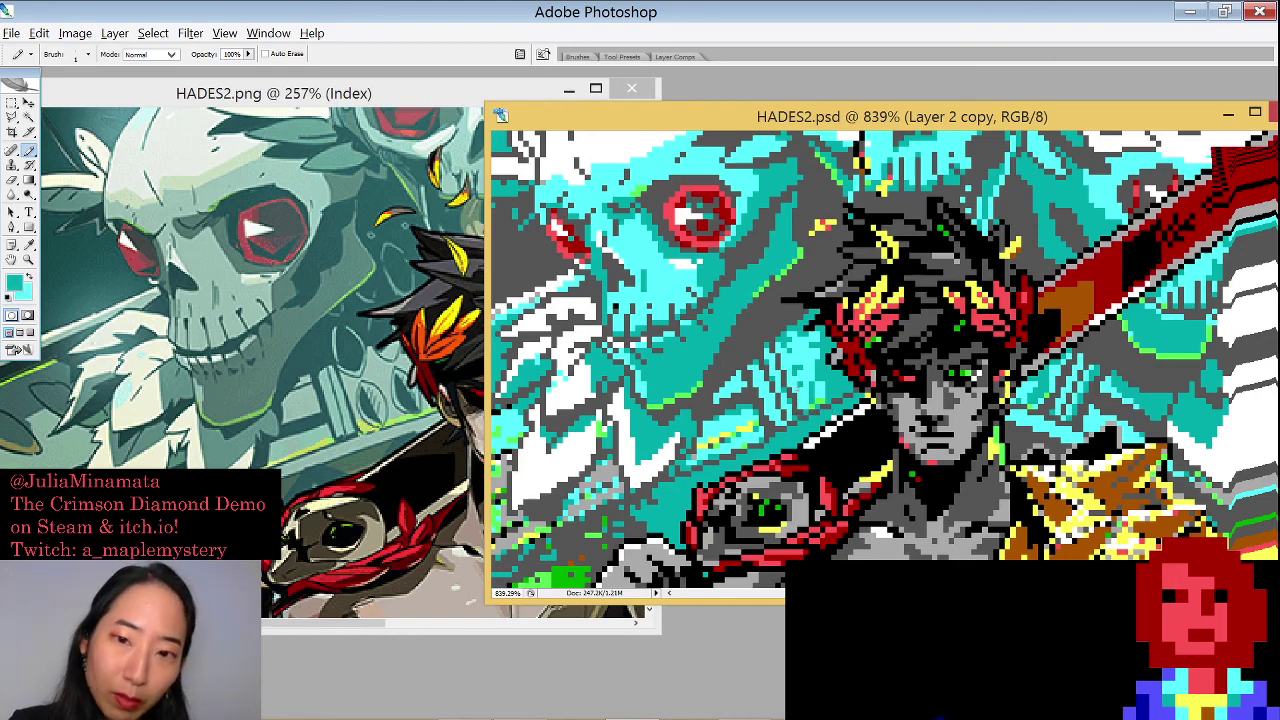
left_click(800, 407, "alt")
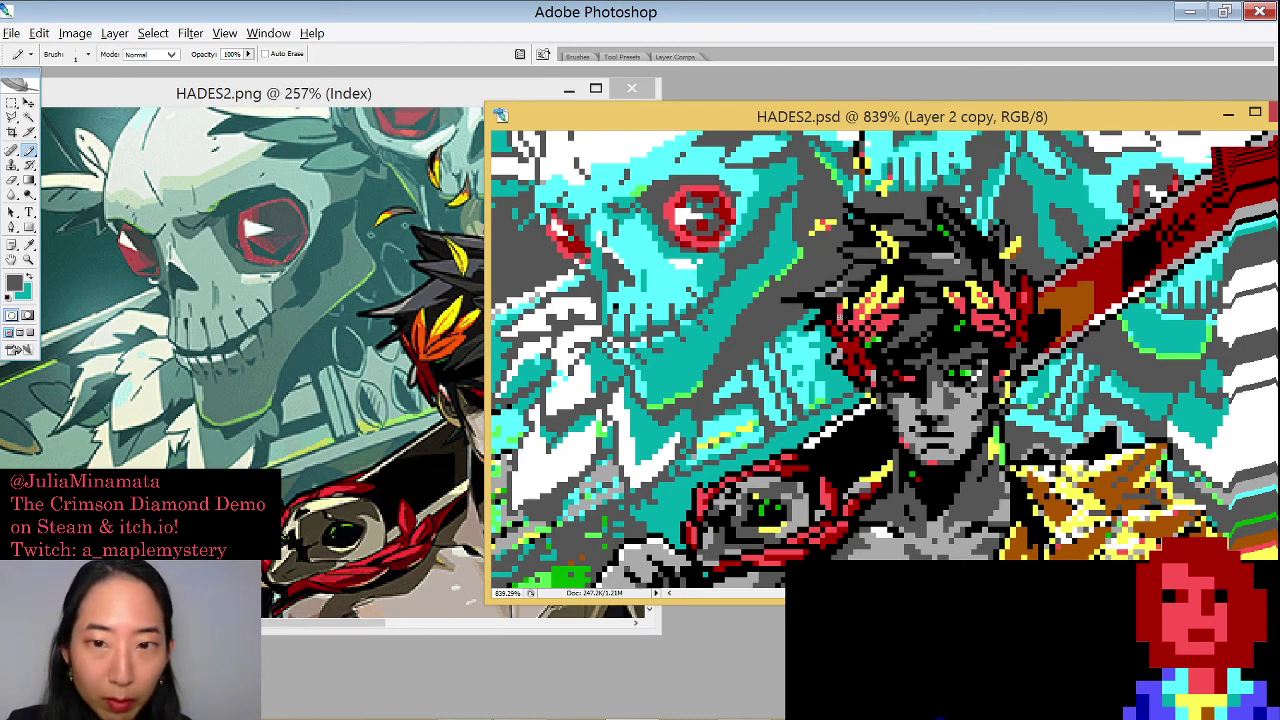
key("x")
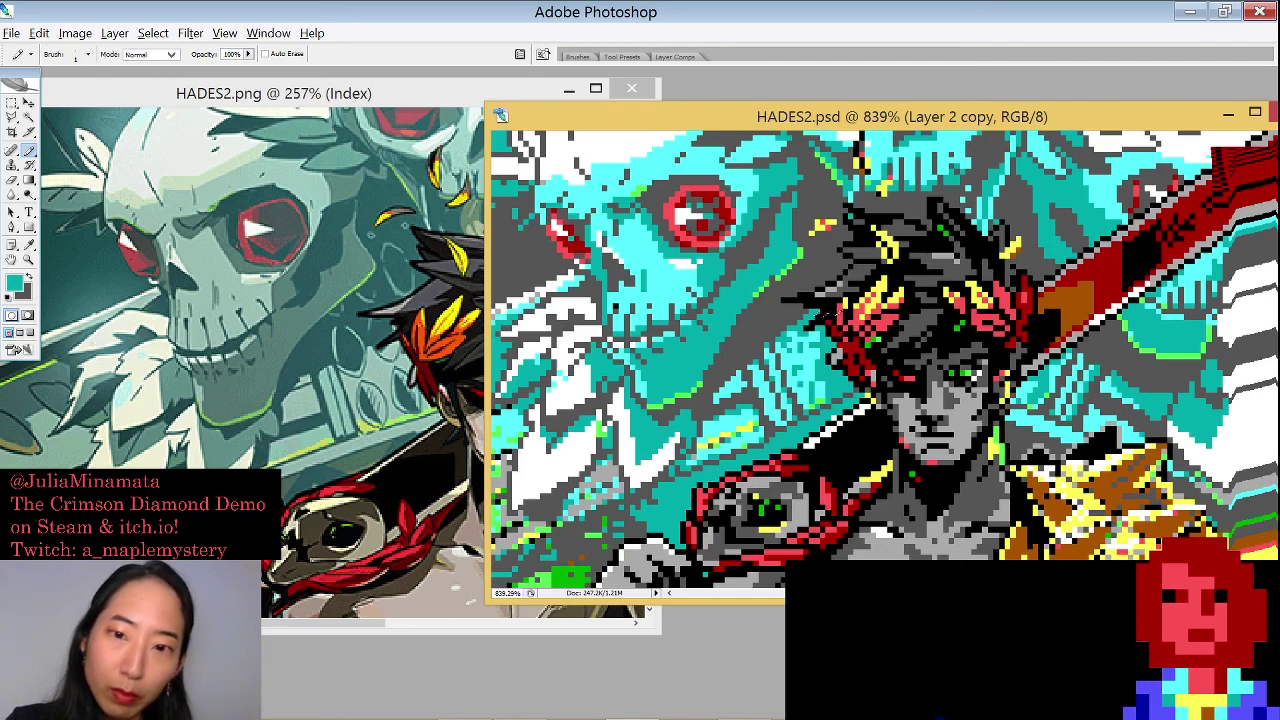
left_click(812, 360, "alt")
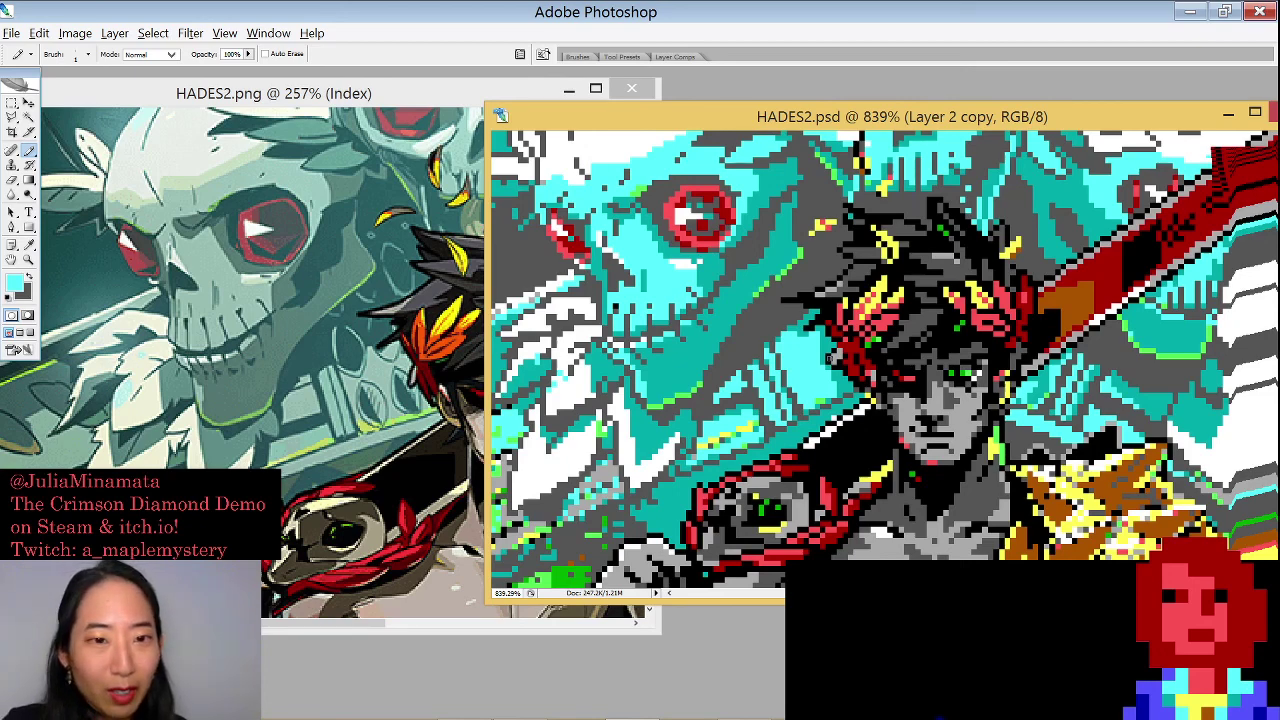
Select the carved panel beside the hero's hair with the Magic Wand and extend its solid light cyan area with the Pencil
key("w")
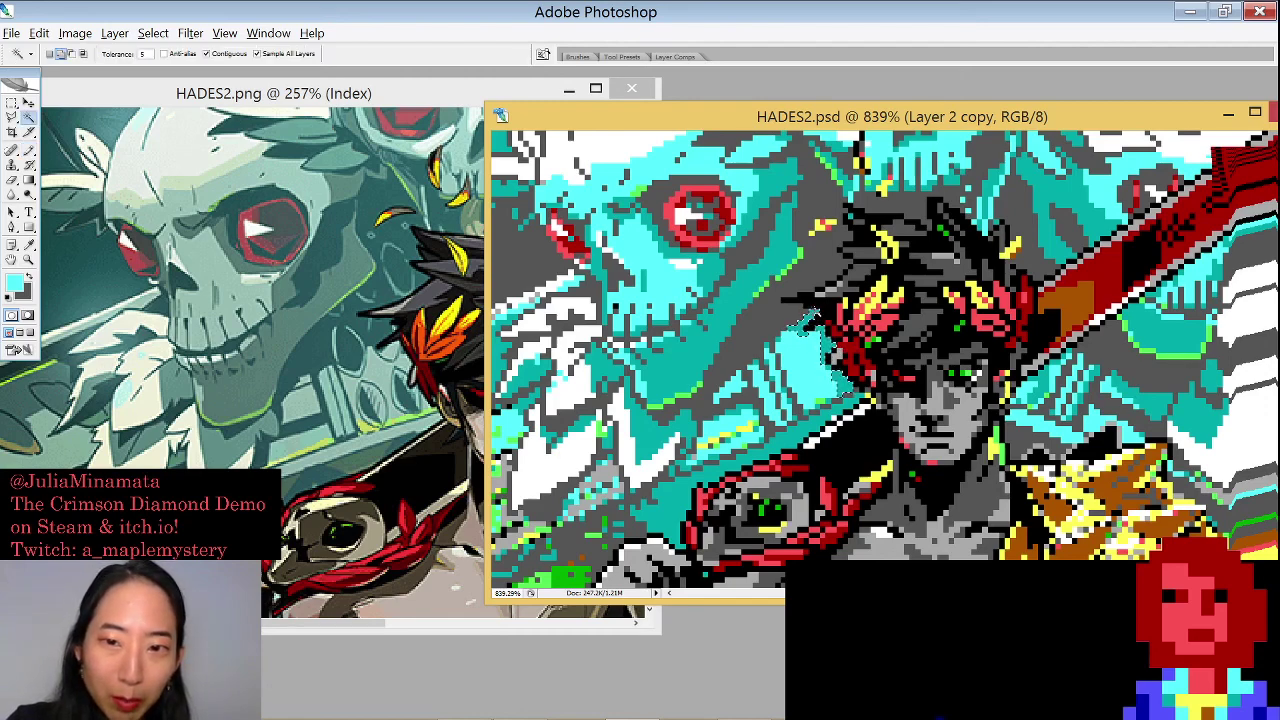
key("x")
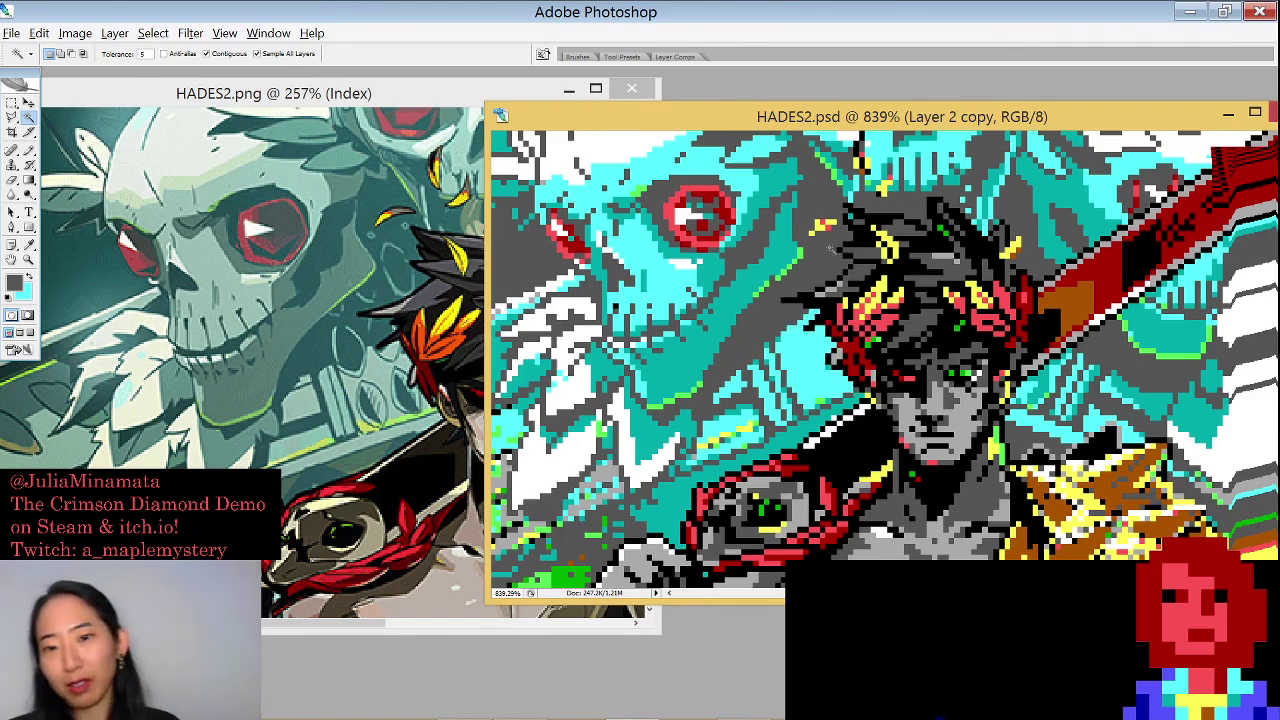
key("b")
key("x")
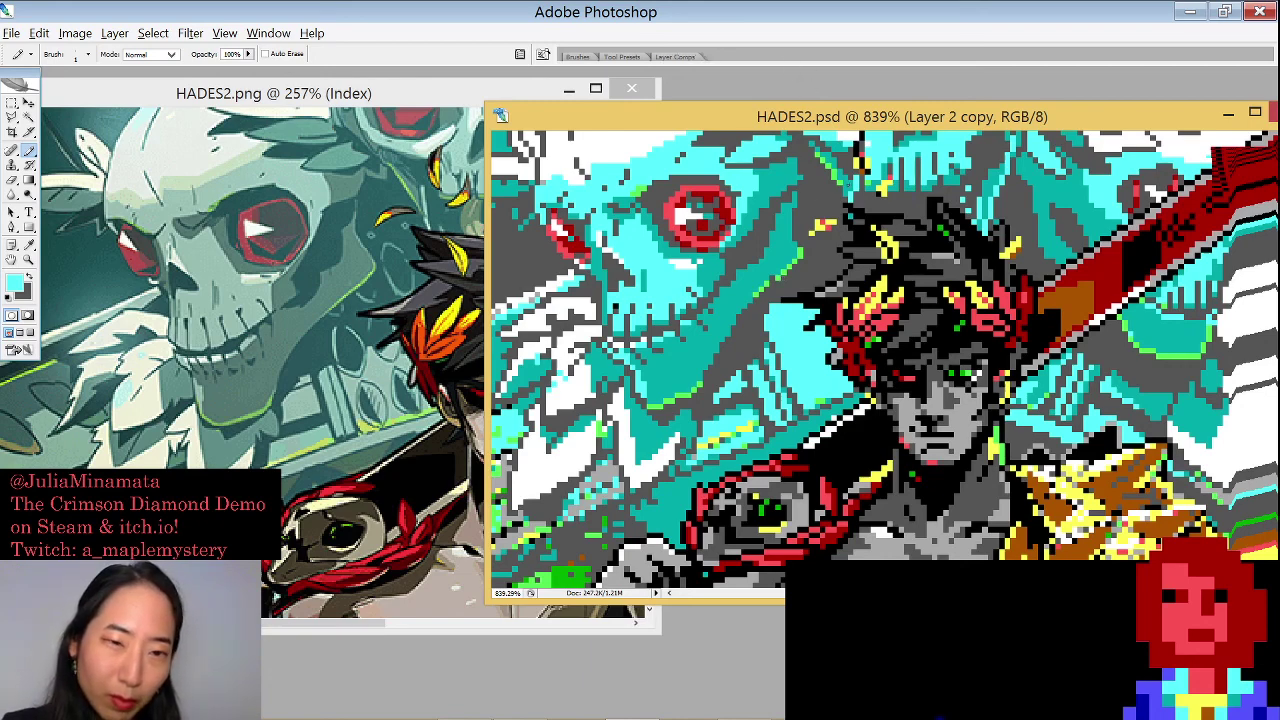
Reshape the upper edge of the light cyan panel beside the hair with dark gray, light cyan and teal pixels
key("x")
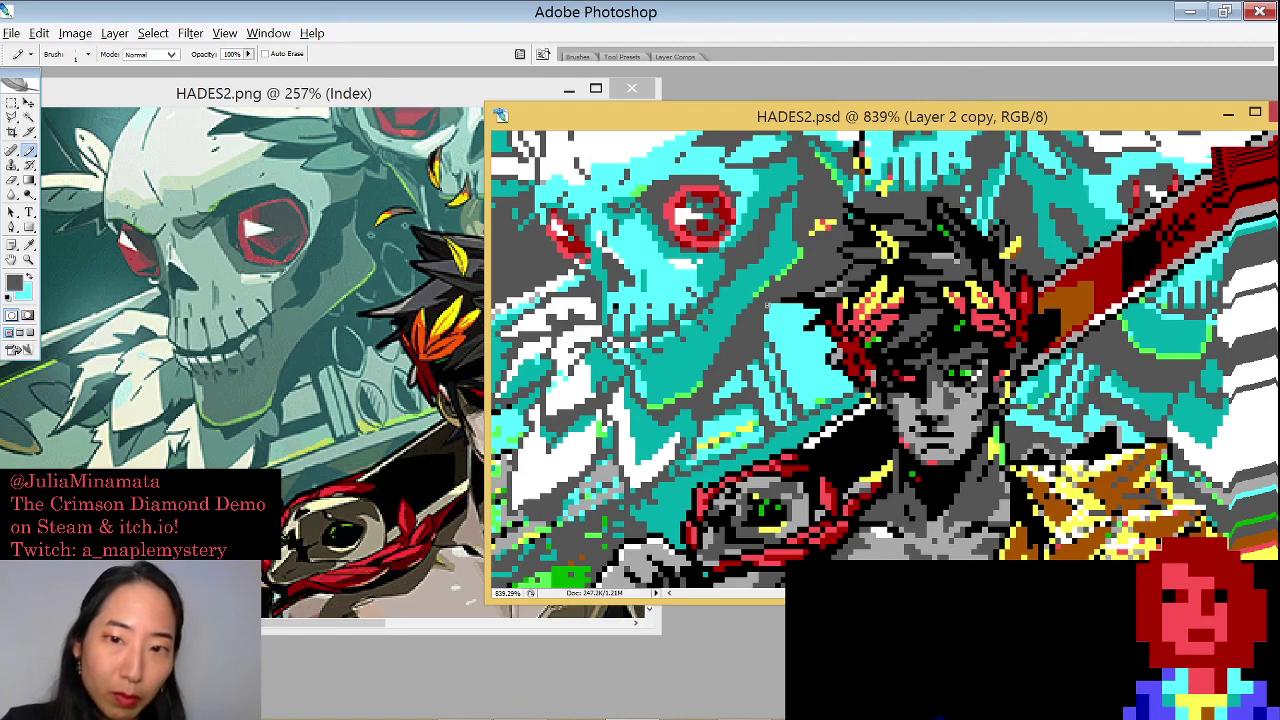
left_click_drag(770, 304, 778, 314)
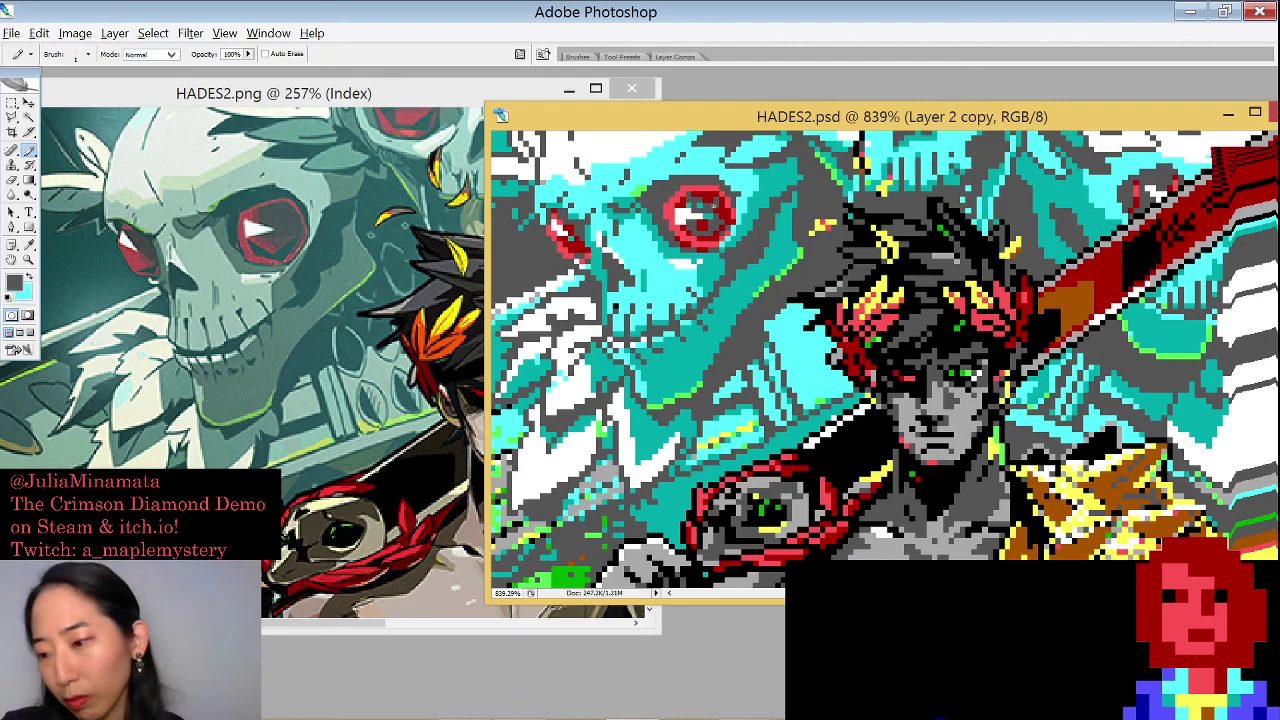
left_click(773, 323, "alt")
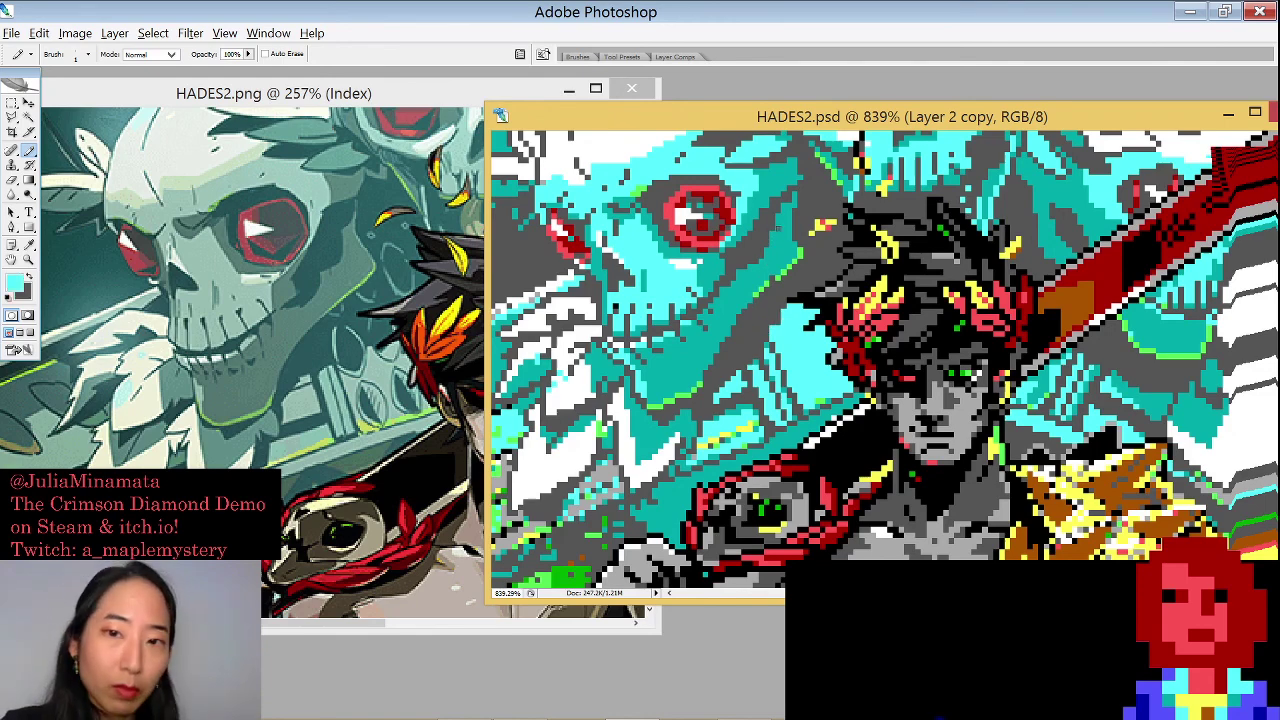
left_click(812, 211, "alt")
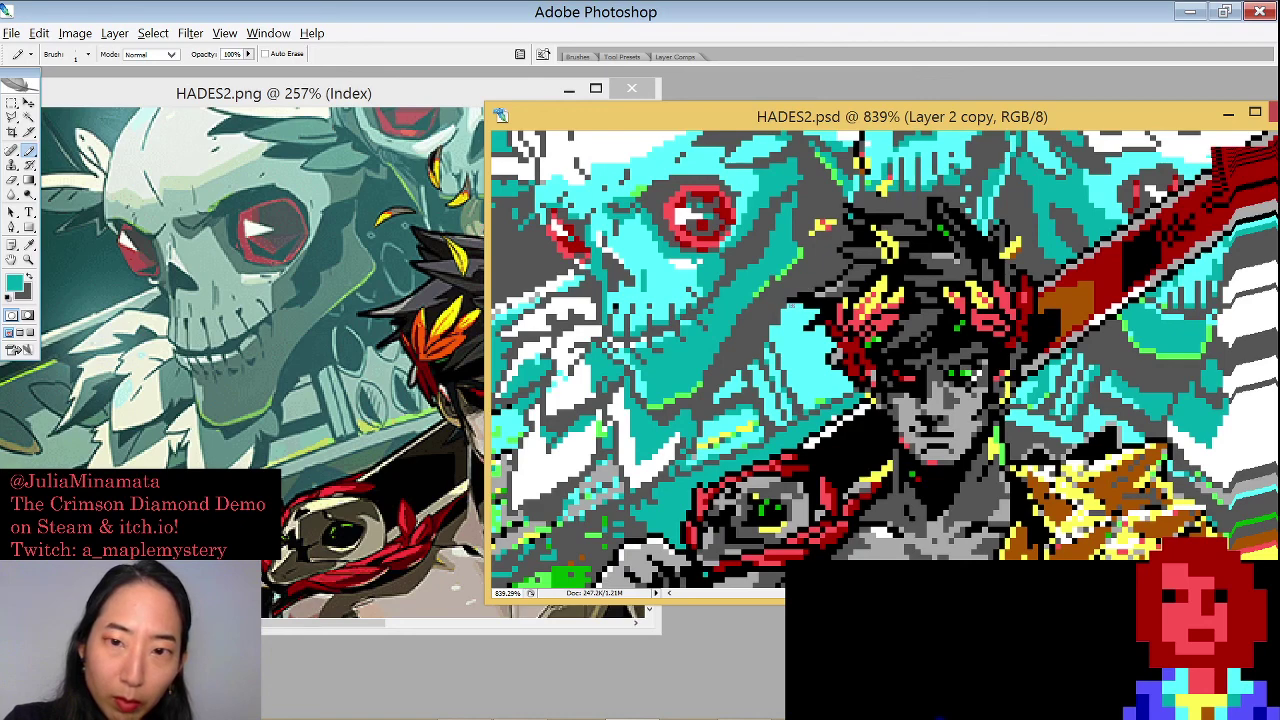
left_click(790, 307, "alt")
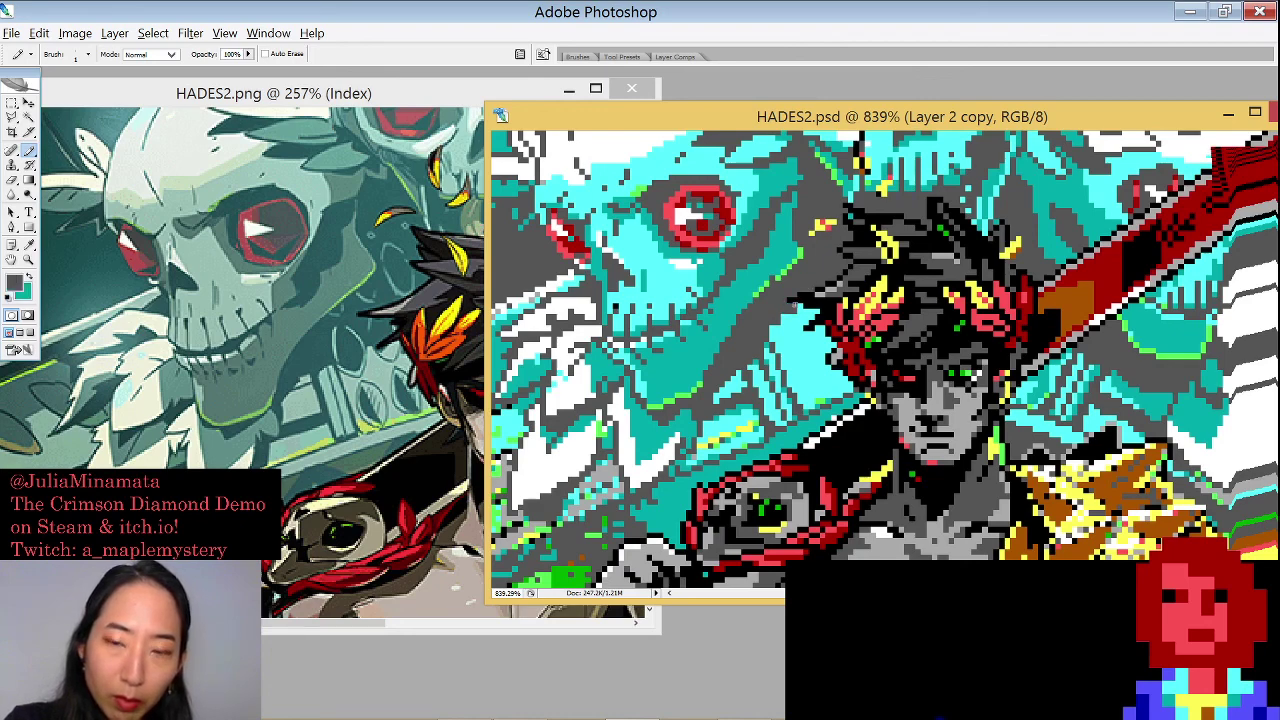
Paint teal pixels into the dark gray gap between the skull's jaw and the hero's hair, correcting their shapes in dark gray
left_click(798, 303, "alt")
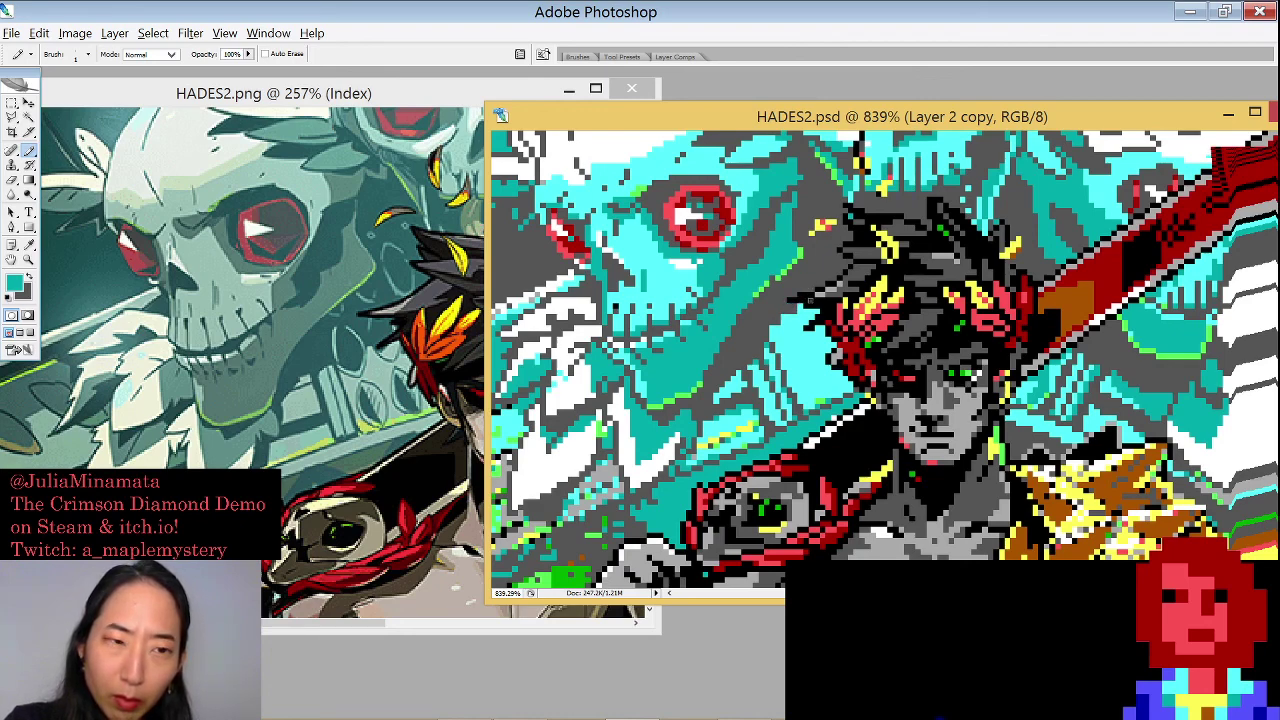
left_click(798, 310, "alt")
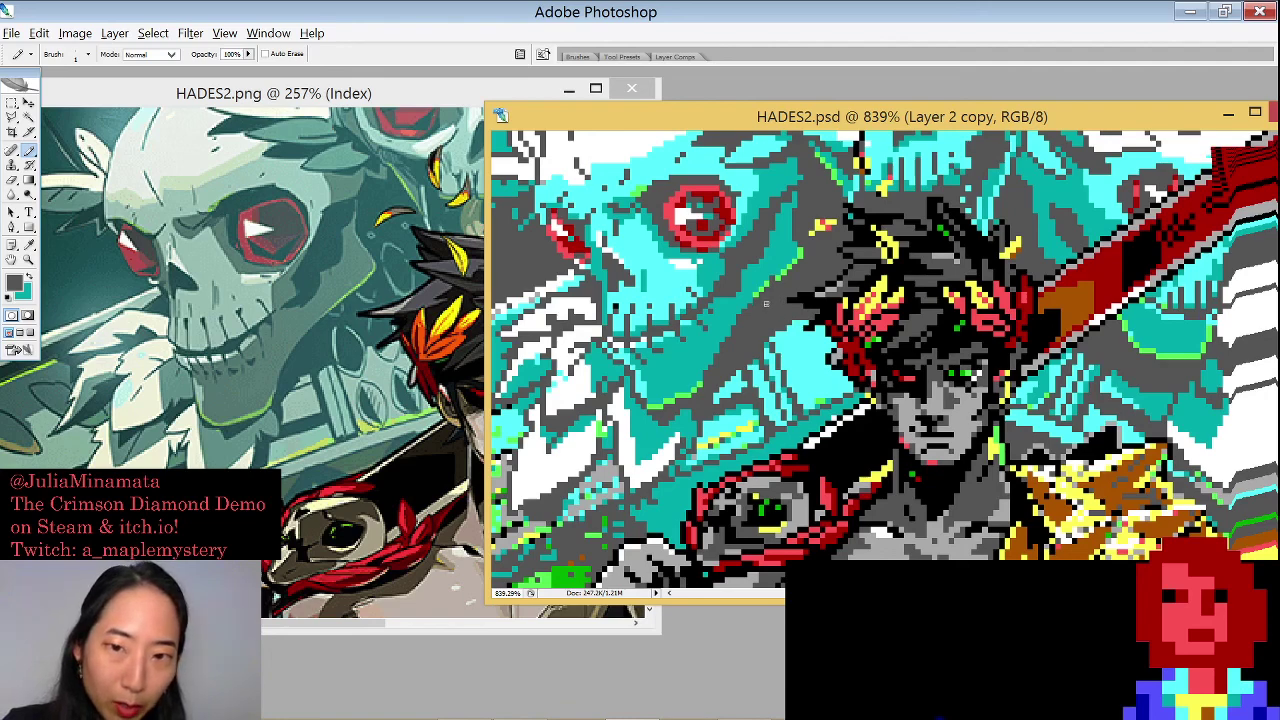
key("x")
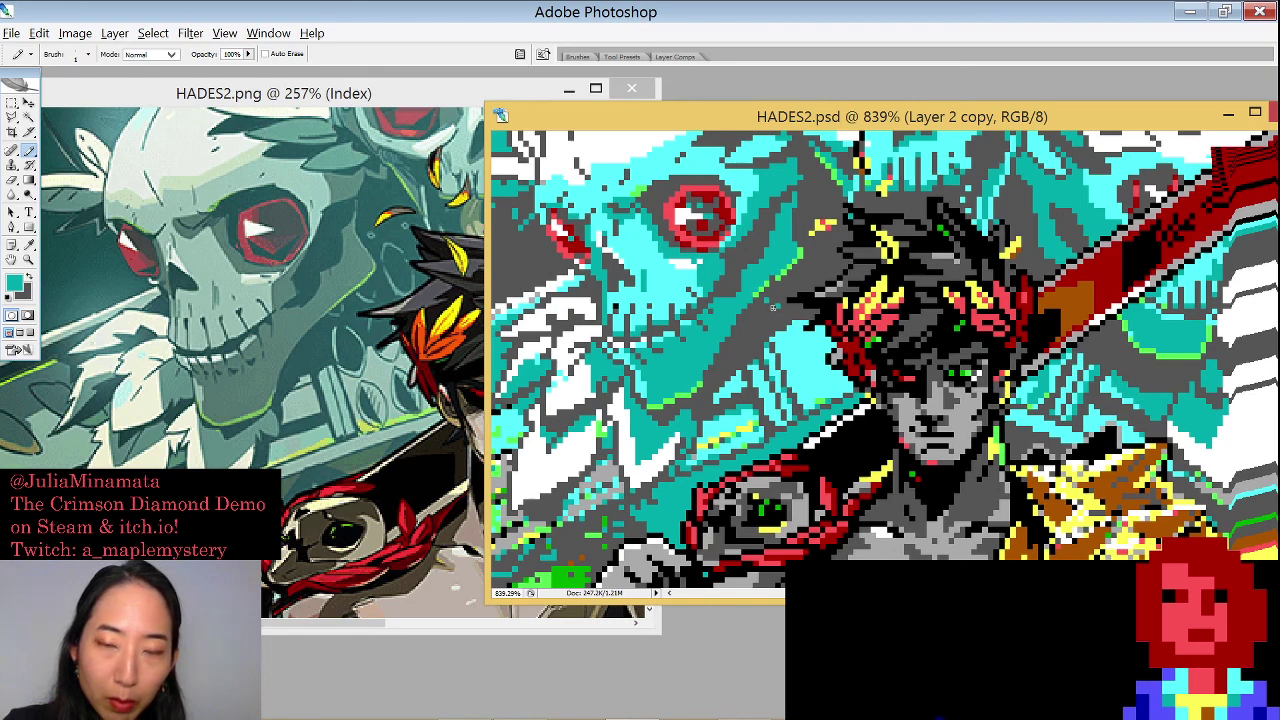
key("x")
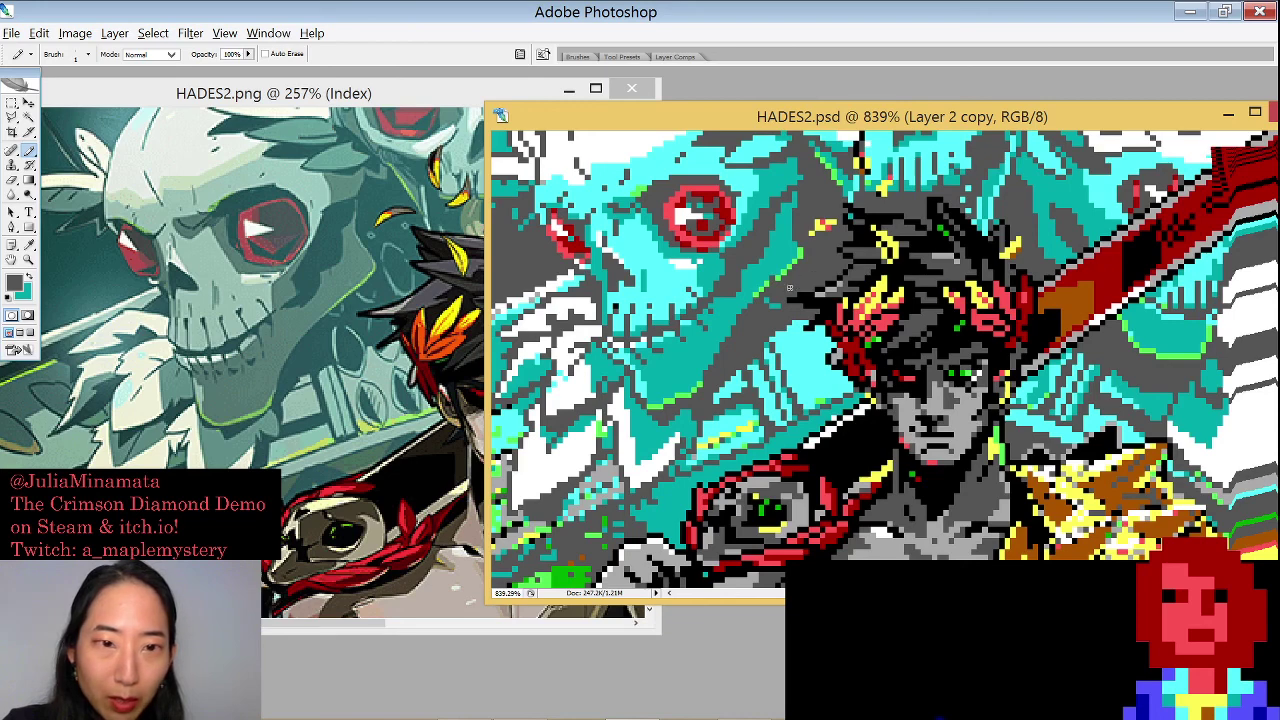
key("x")
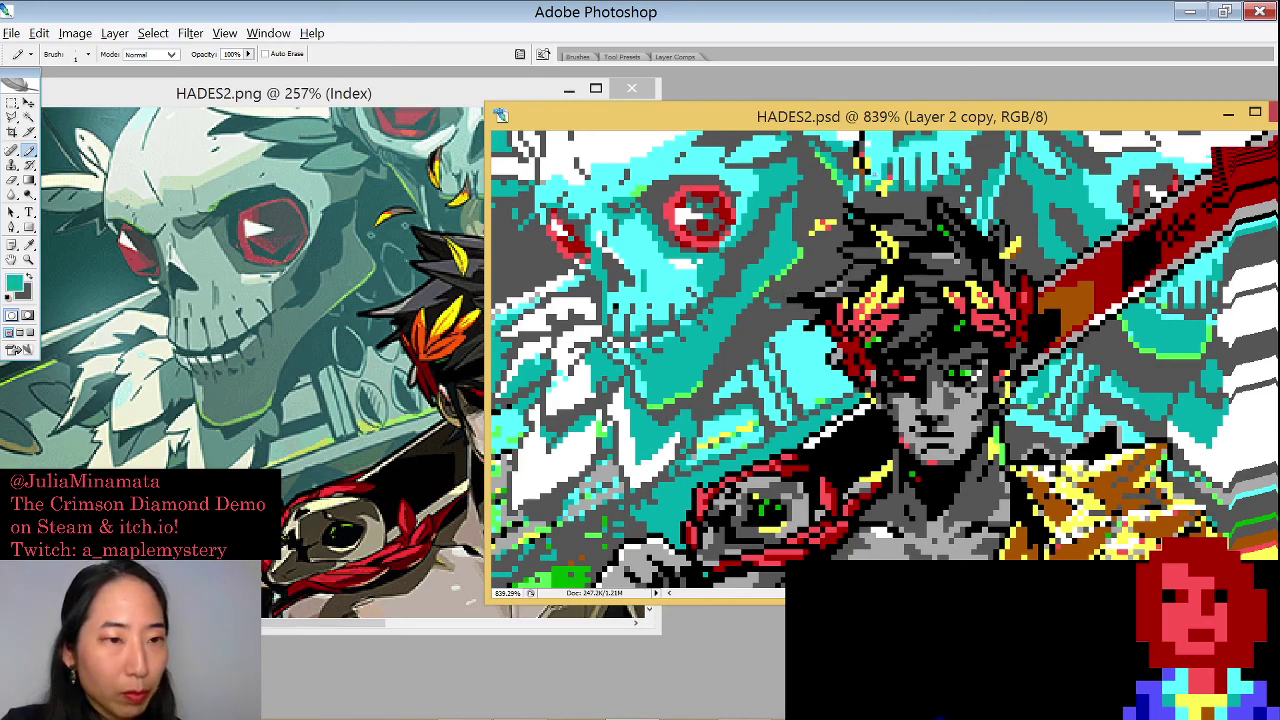
key("x")
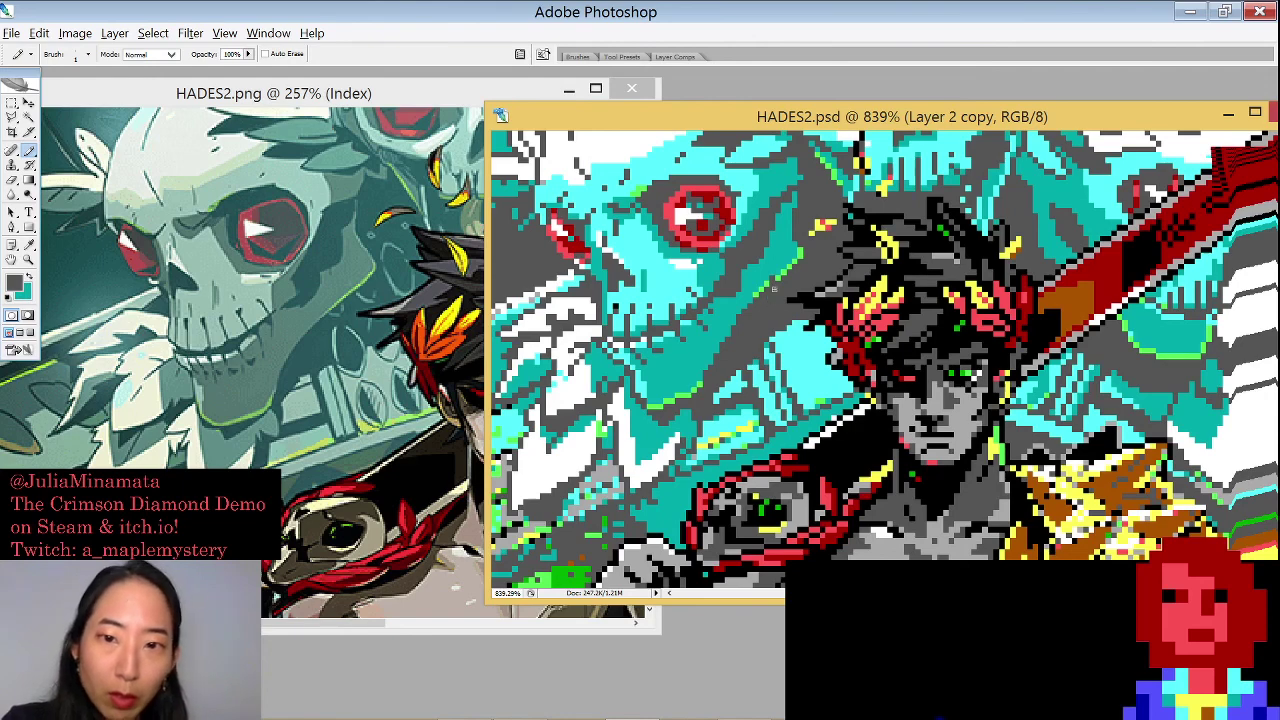
key("x")
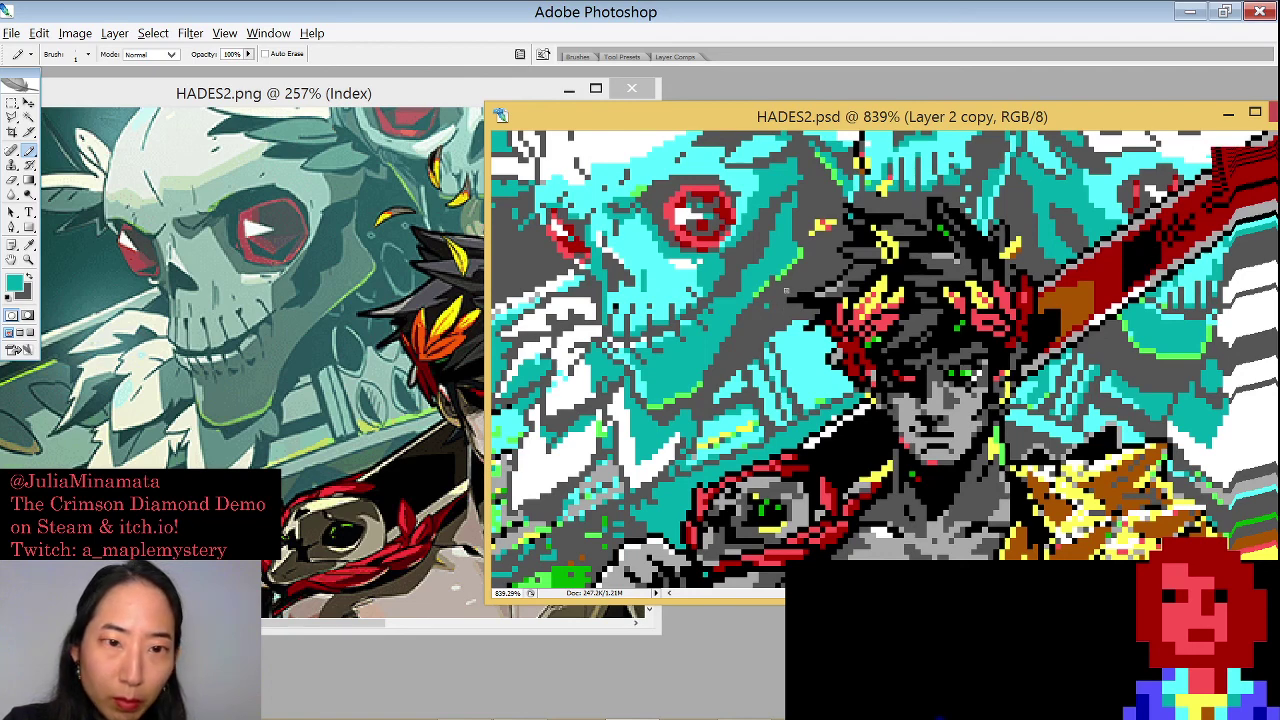
key("x")
key("x")
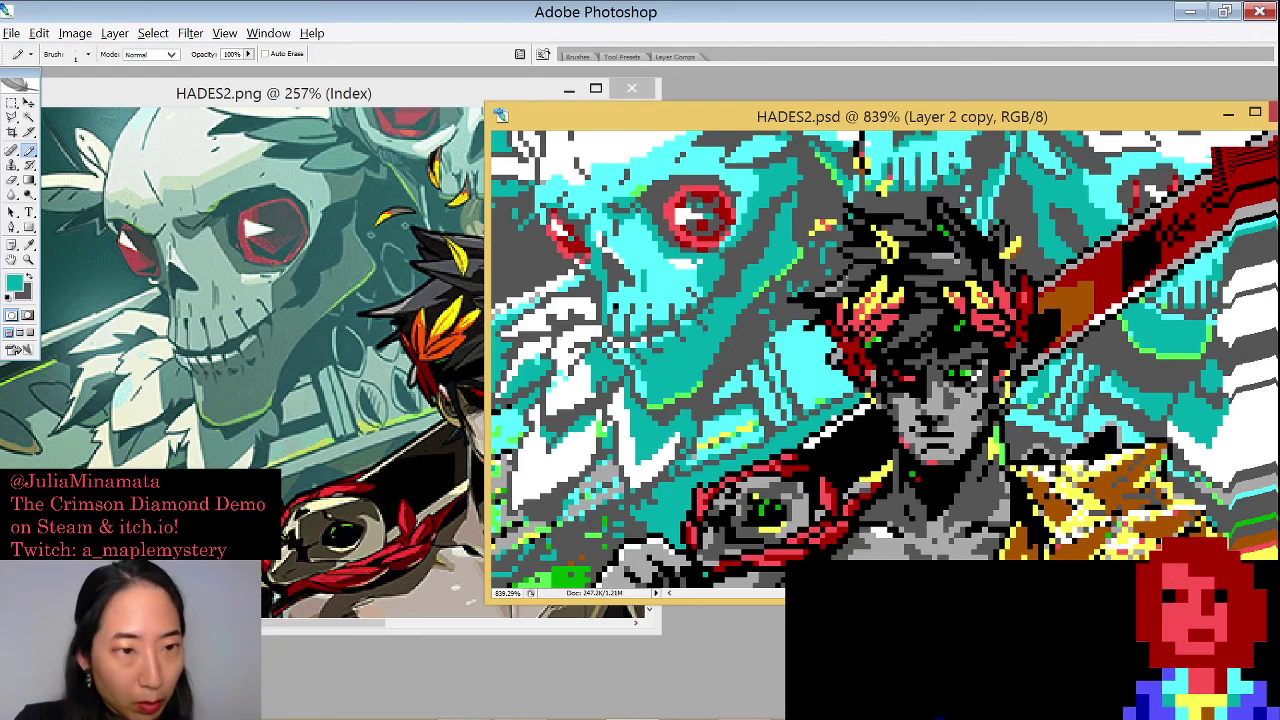
Refine the background texture beside the hero's hair, from the yellow leaf down to the light cyan panel, alternating dark gray and teal
key("x")
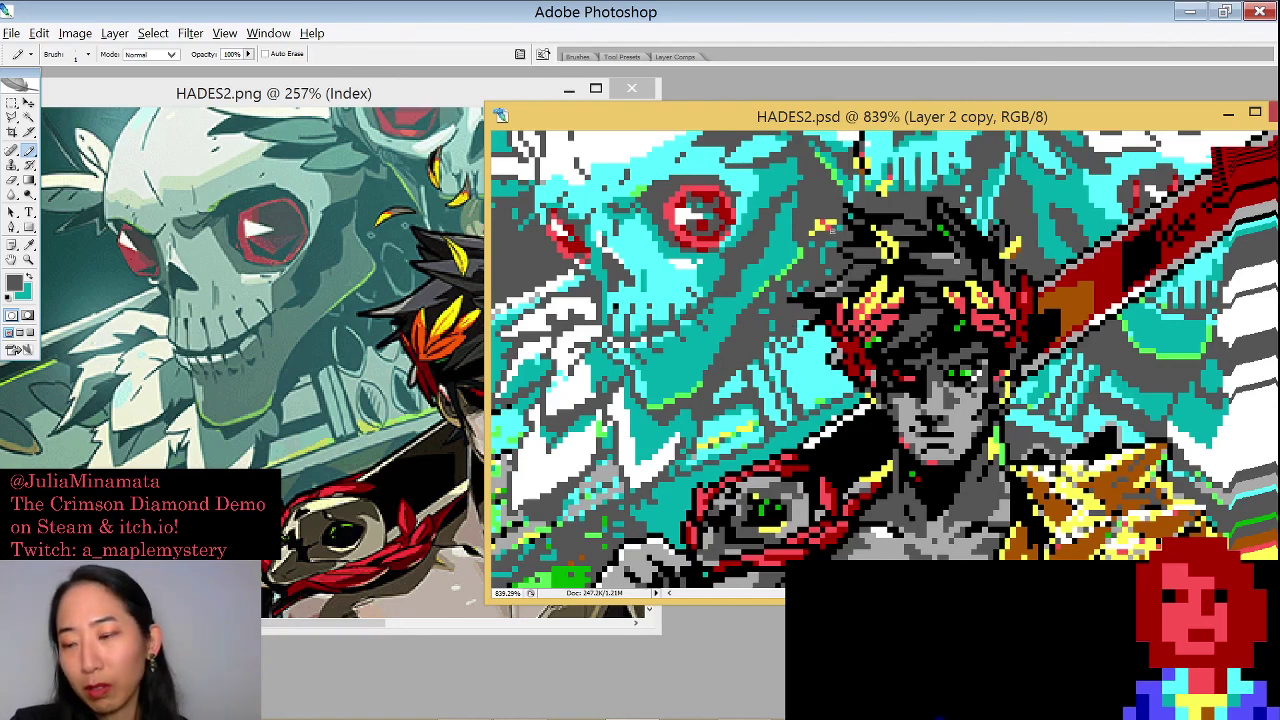
key("x")
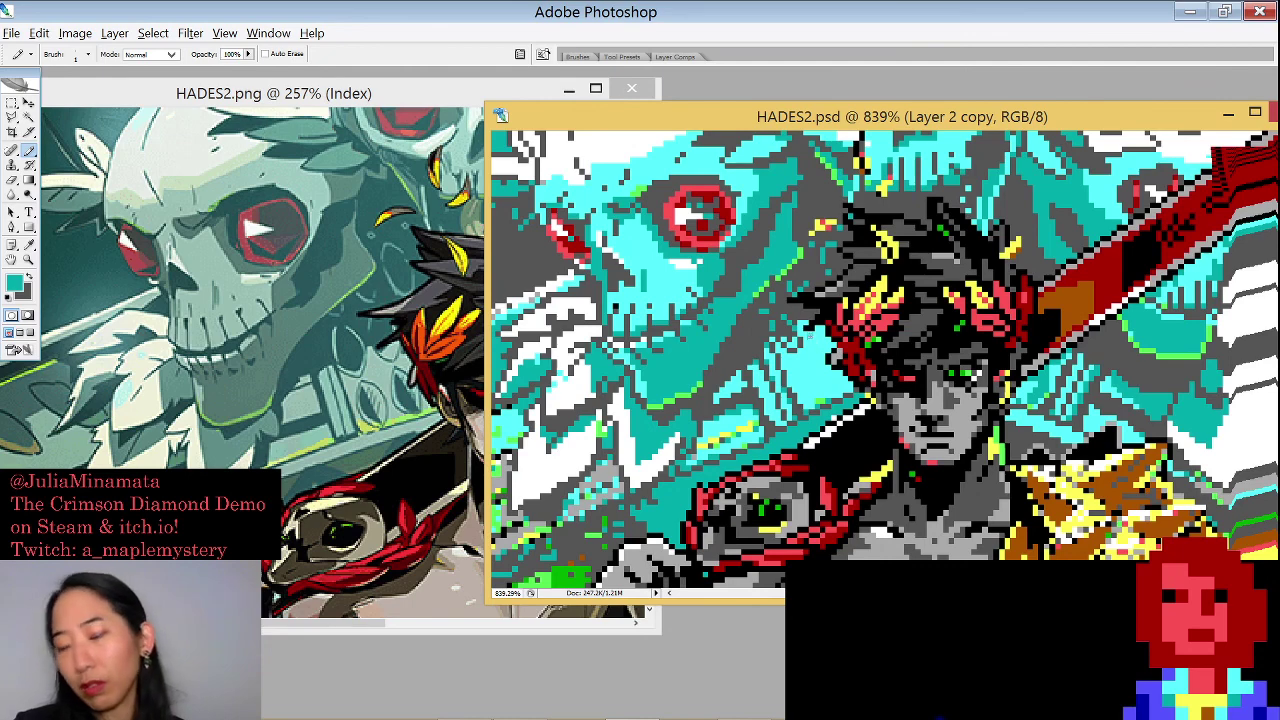
key("x")
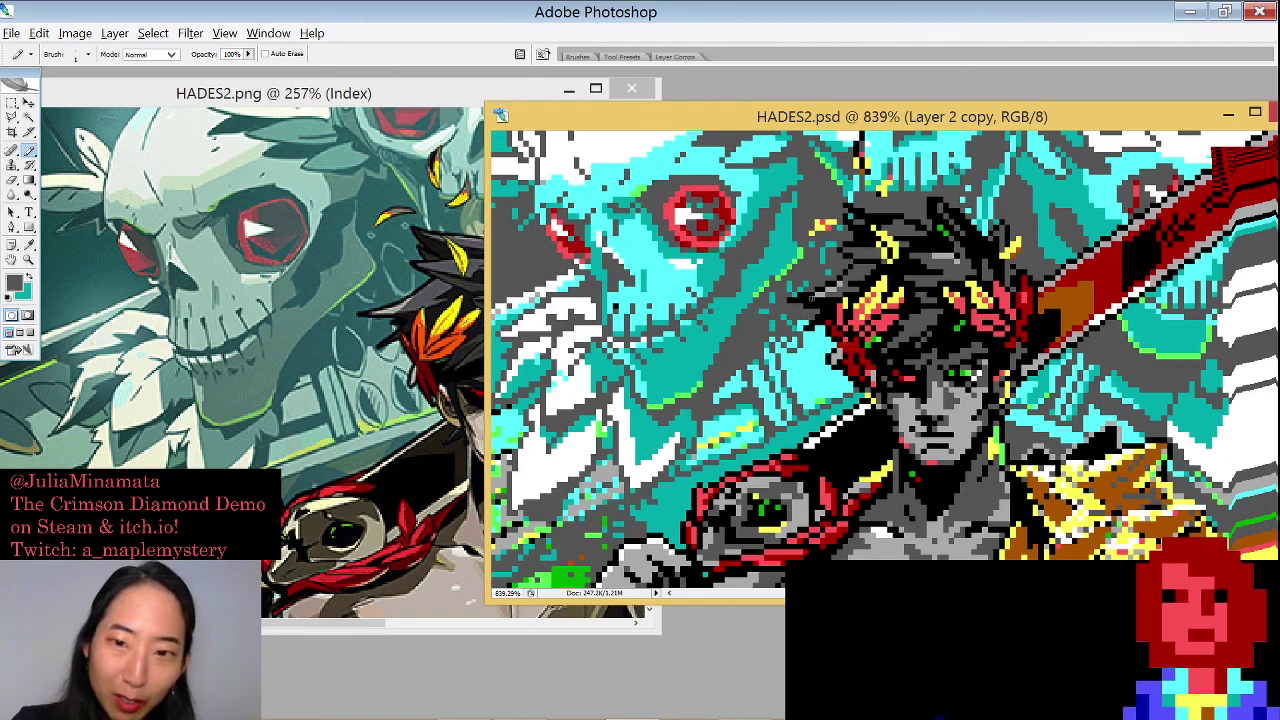
key("x")
key("x")
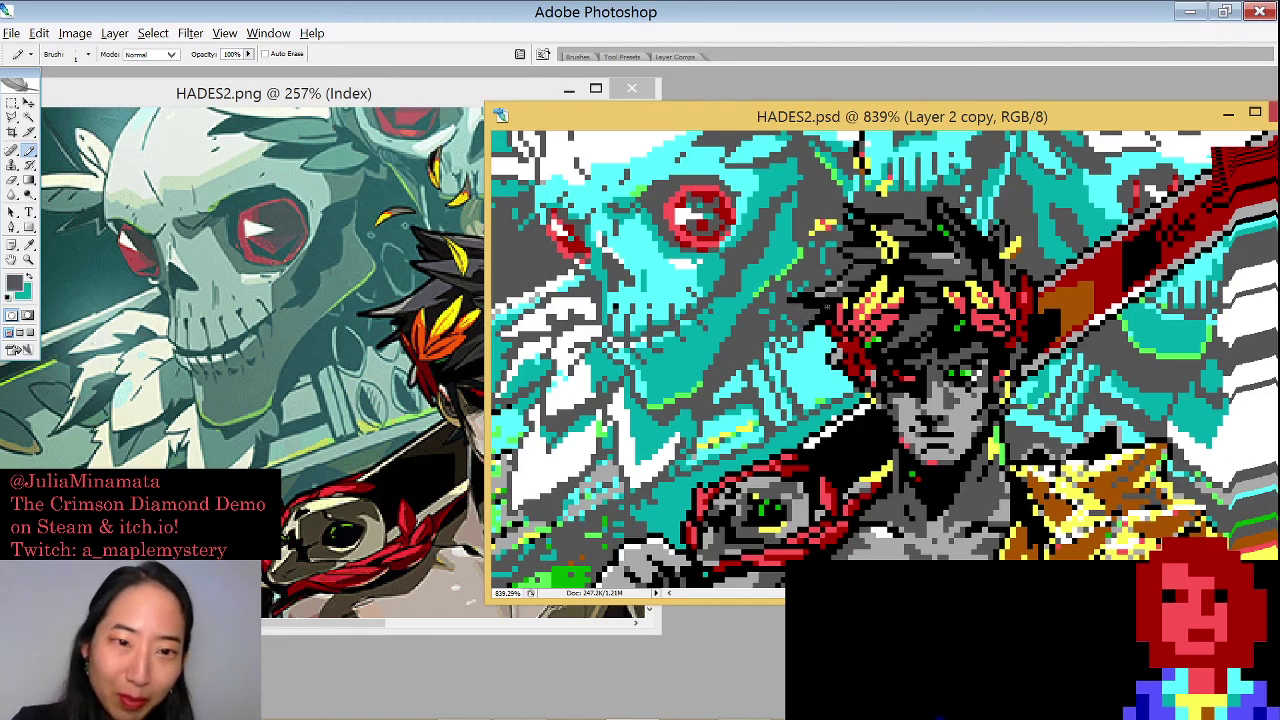
key("x")
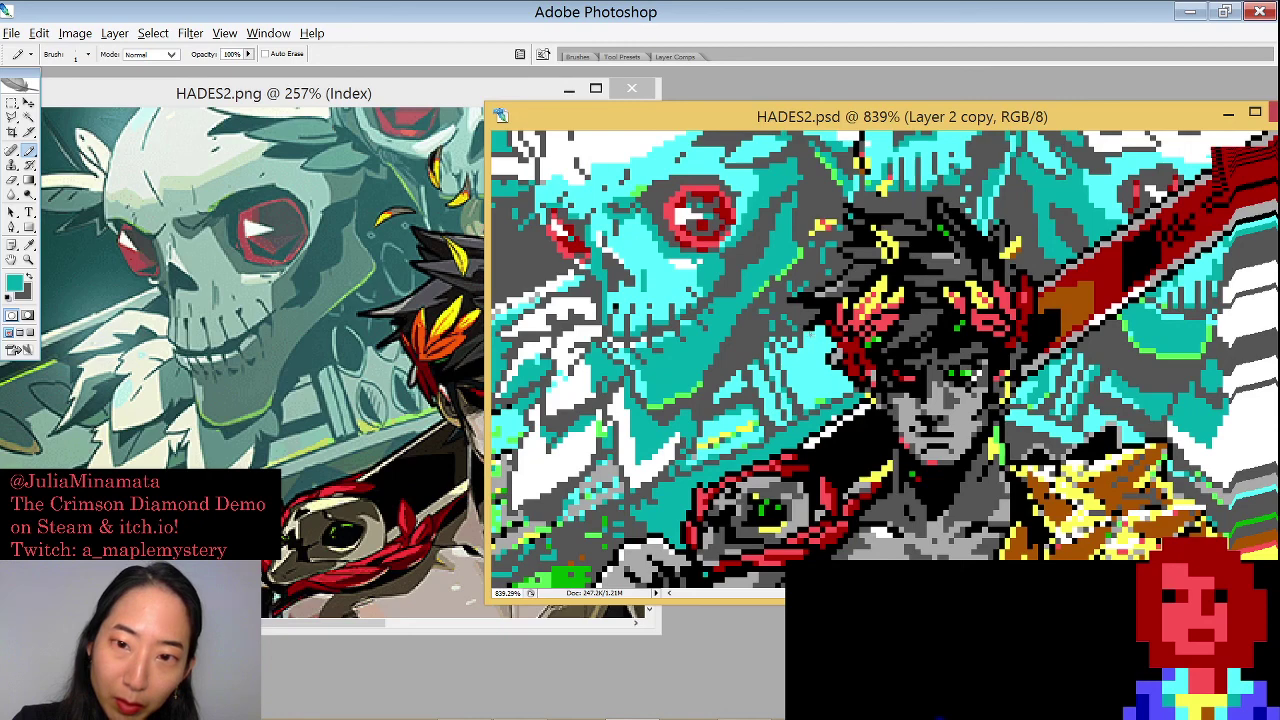
key("x")
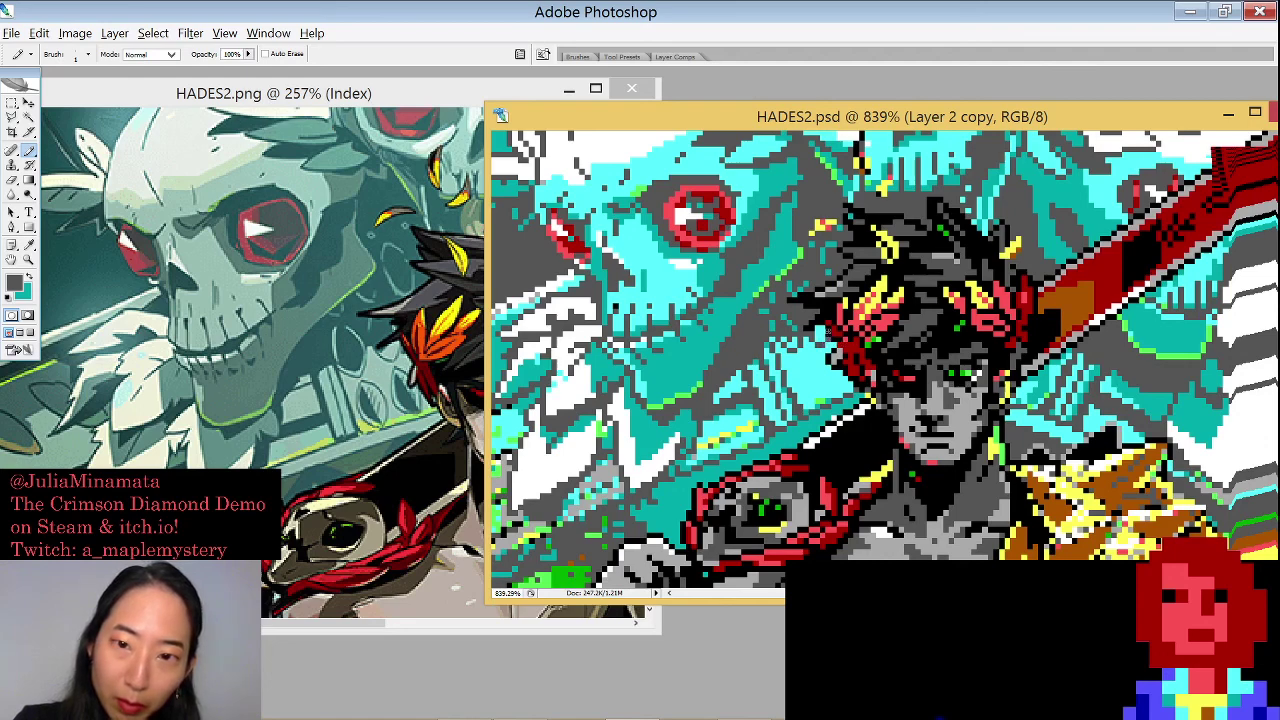
key("x")
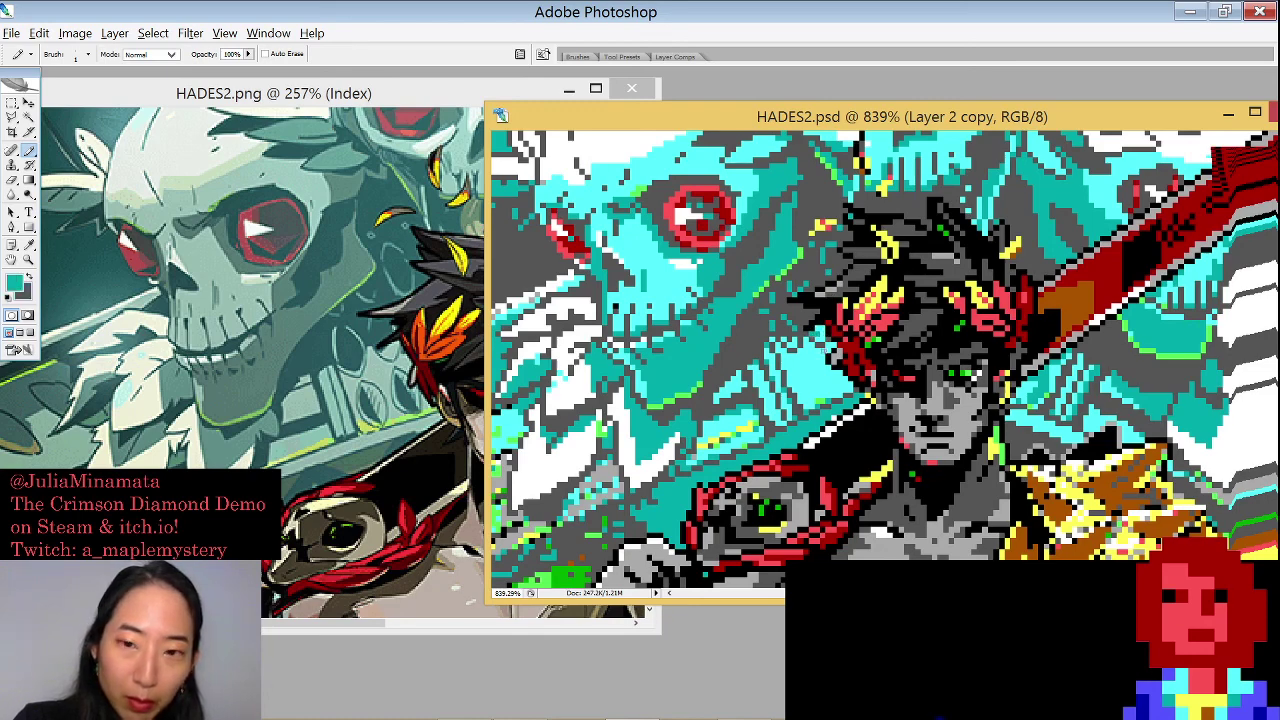
Touch up the upper edge of the light cyan panel and the adjoining background using sampled light cyan, dark gray and teal
left_click(824, 369, "alt")
left_click(810, 338, "alt")
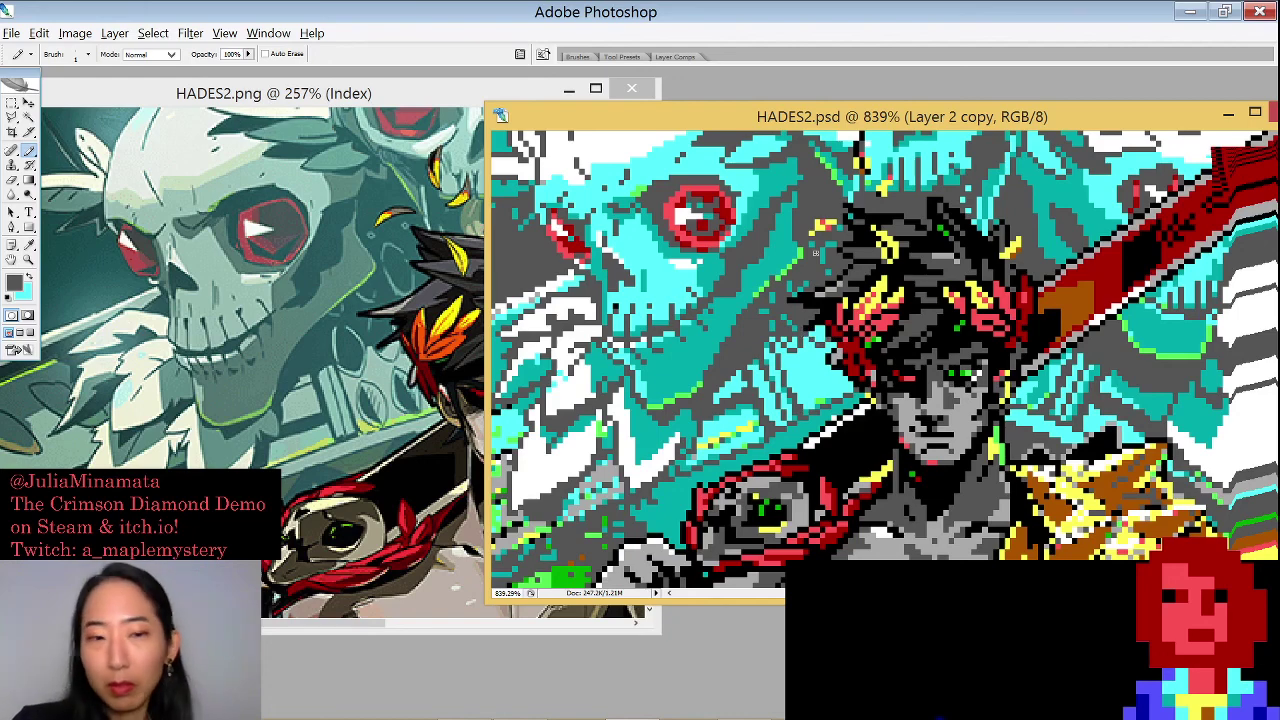
key("x")
left_click(797, 314, "alt")
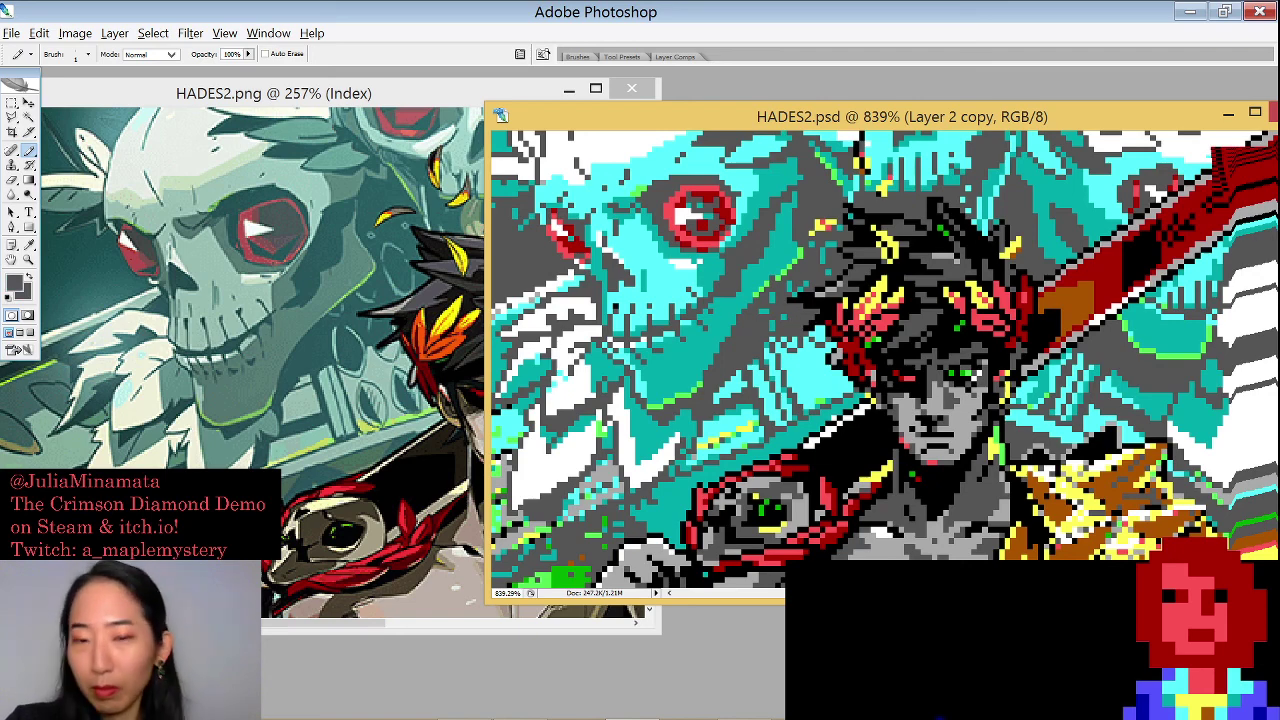
left_click(703, 340, "alt")
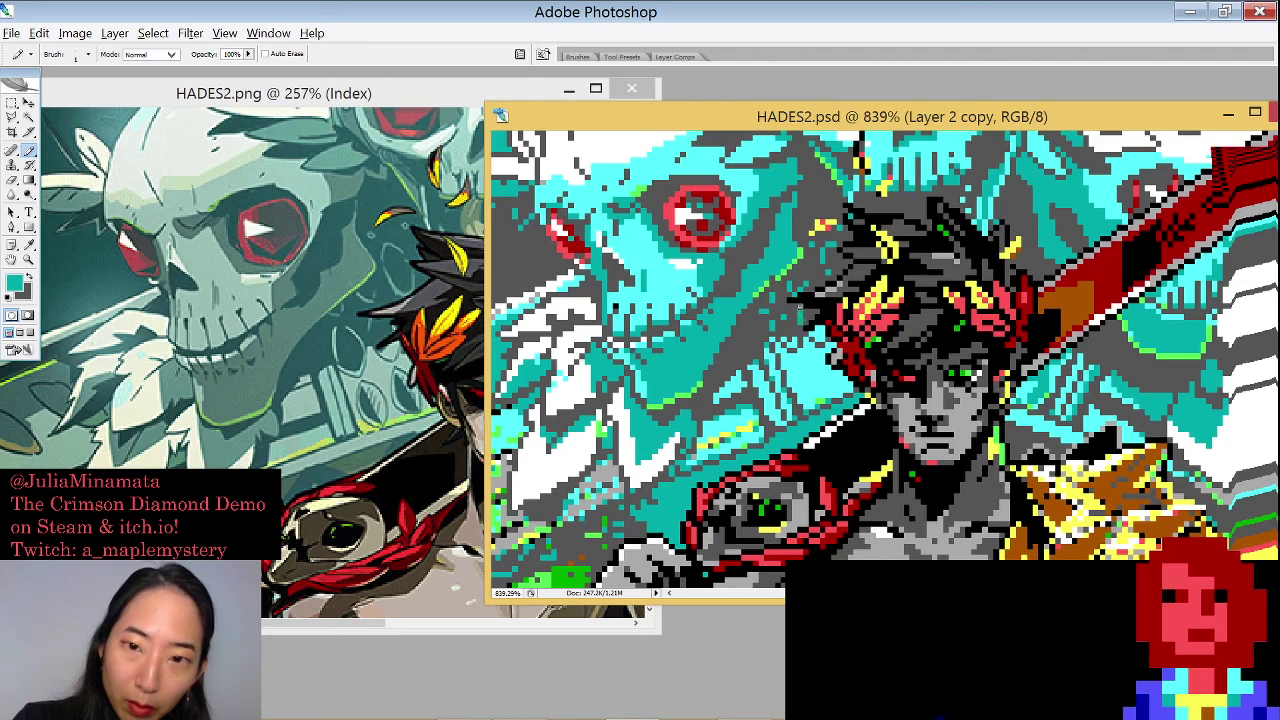
left_click(806, 306, "alt")
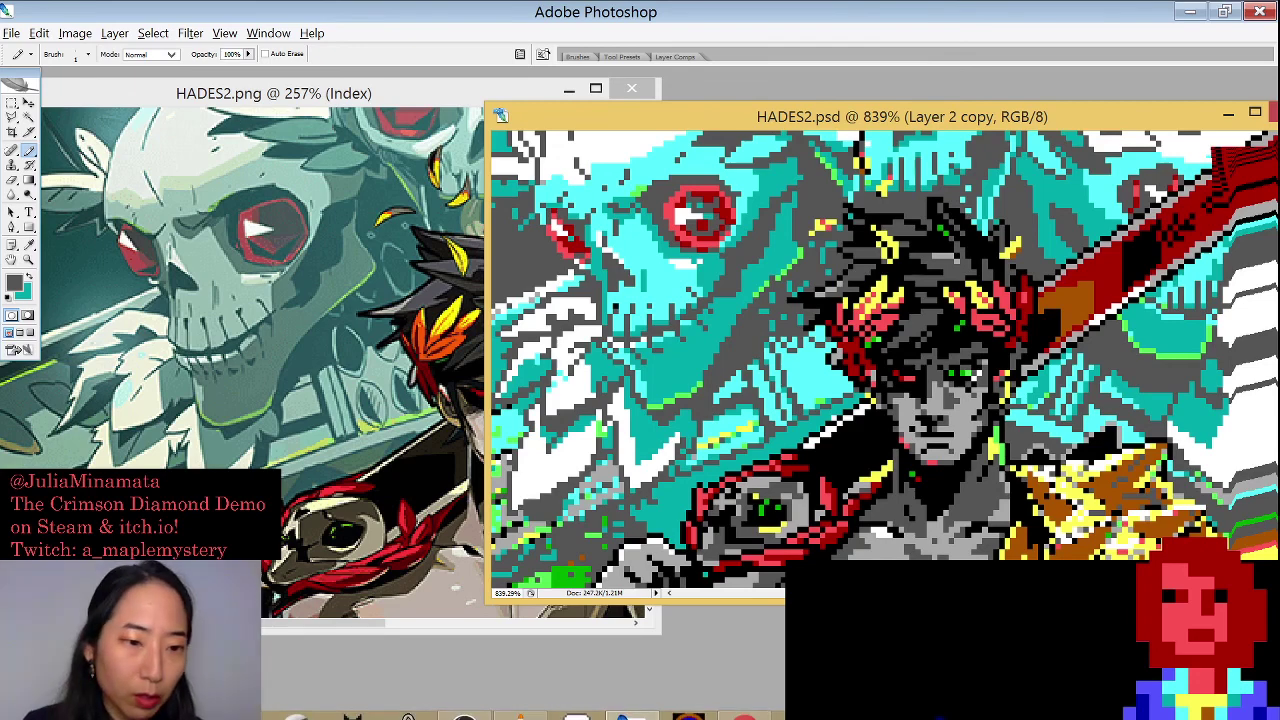
Switch to the web browser and close the Streamlabs, YouTube and Gmail pages, leaving one blank new tab
left_click(631, 700)
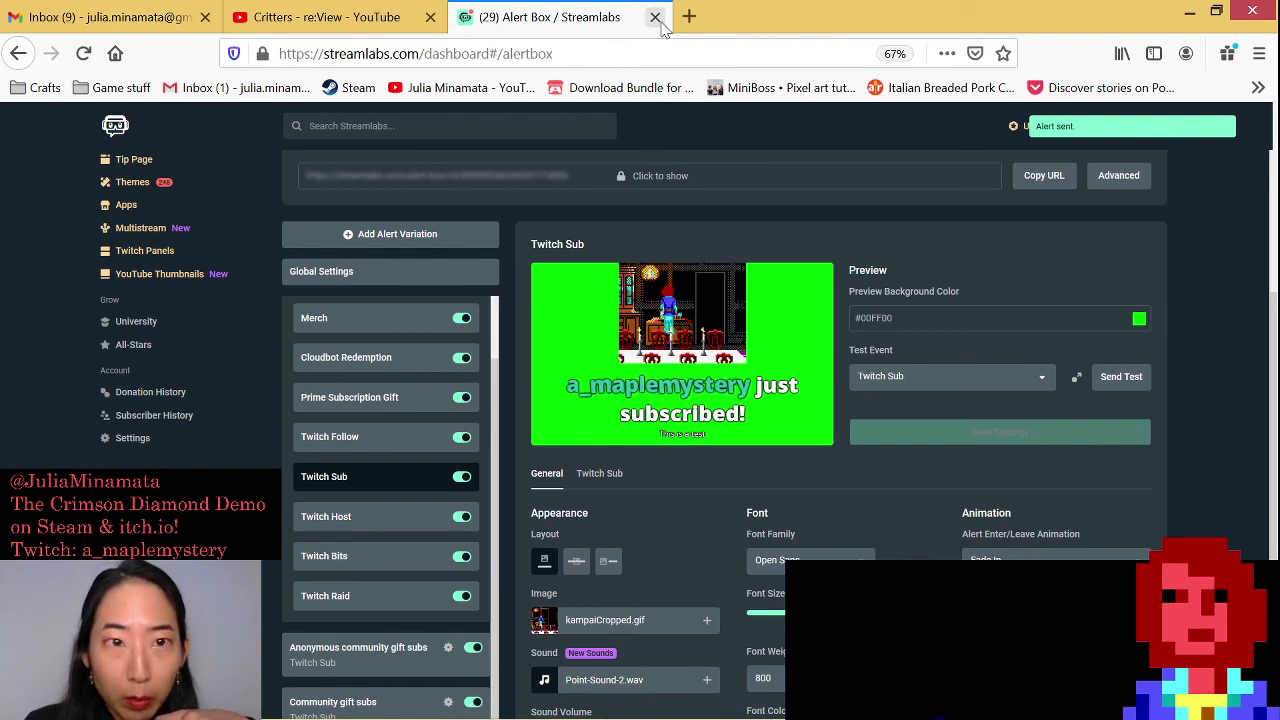
left_click(655, 17)
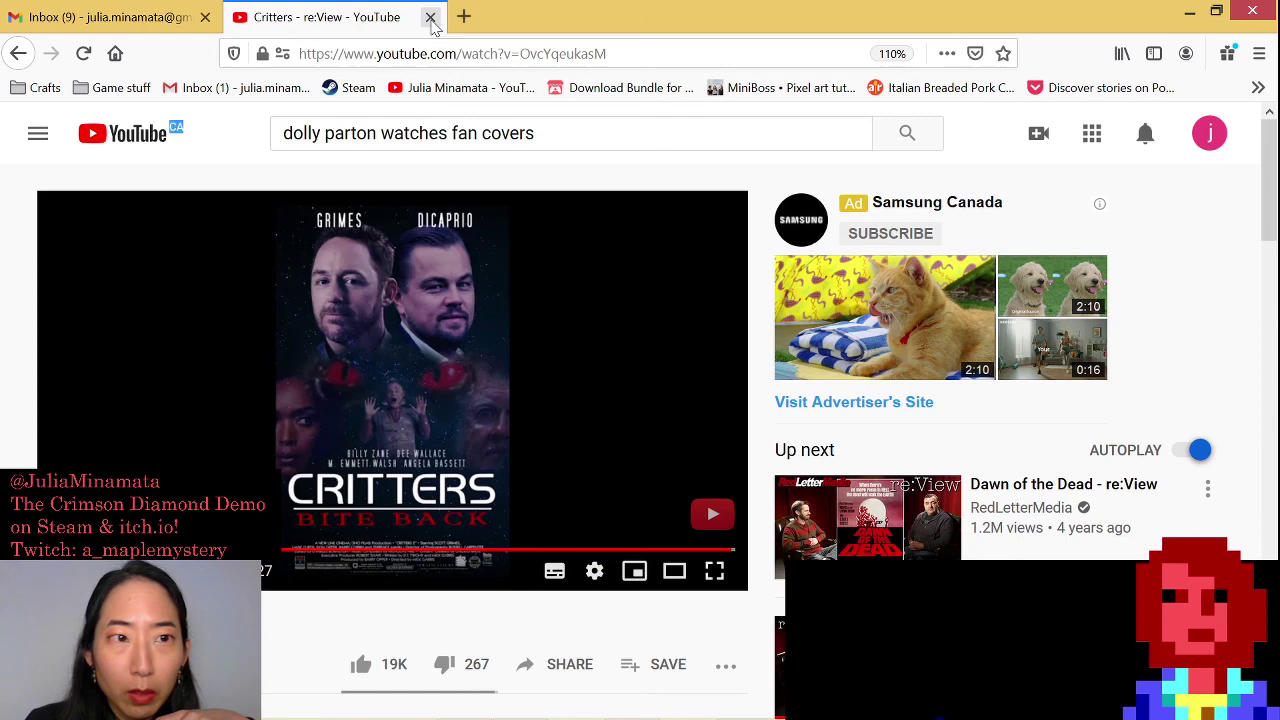
left_click(430, 17)
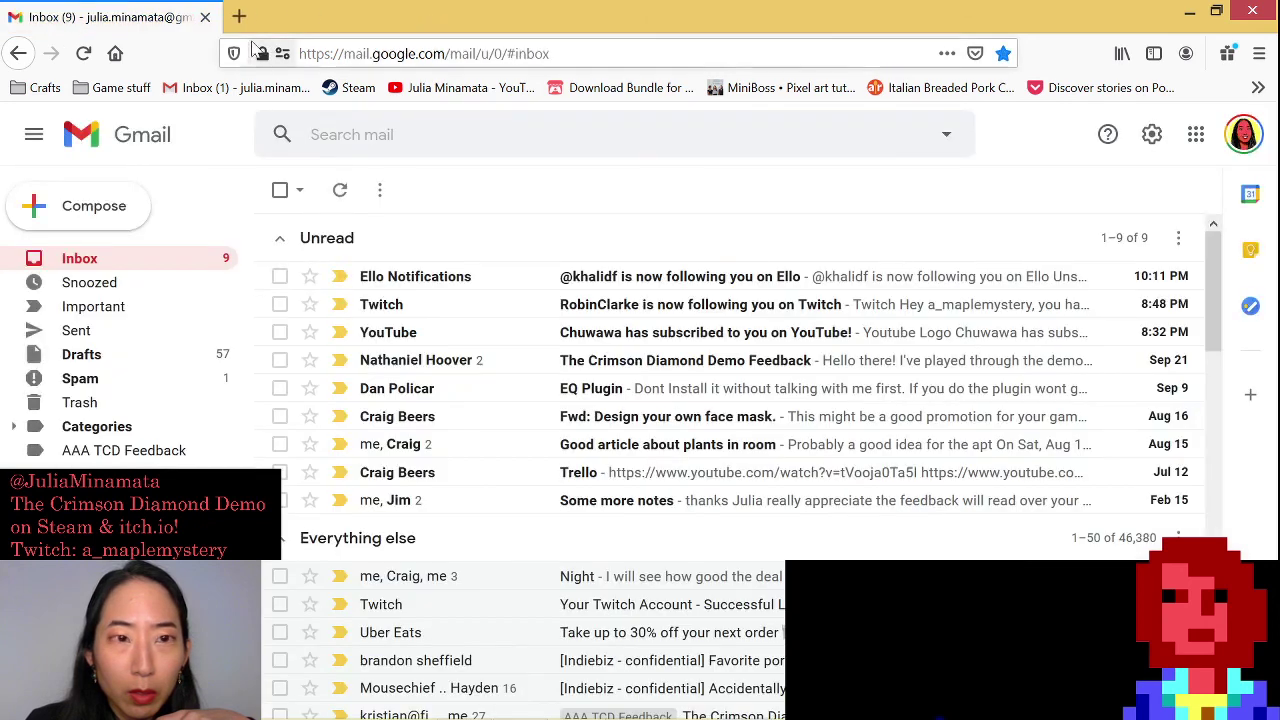
left_click(240, 17)
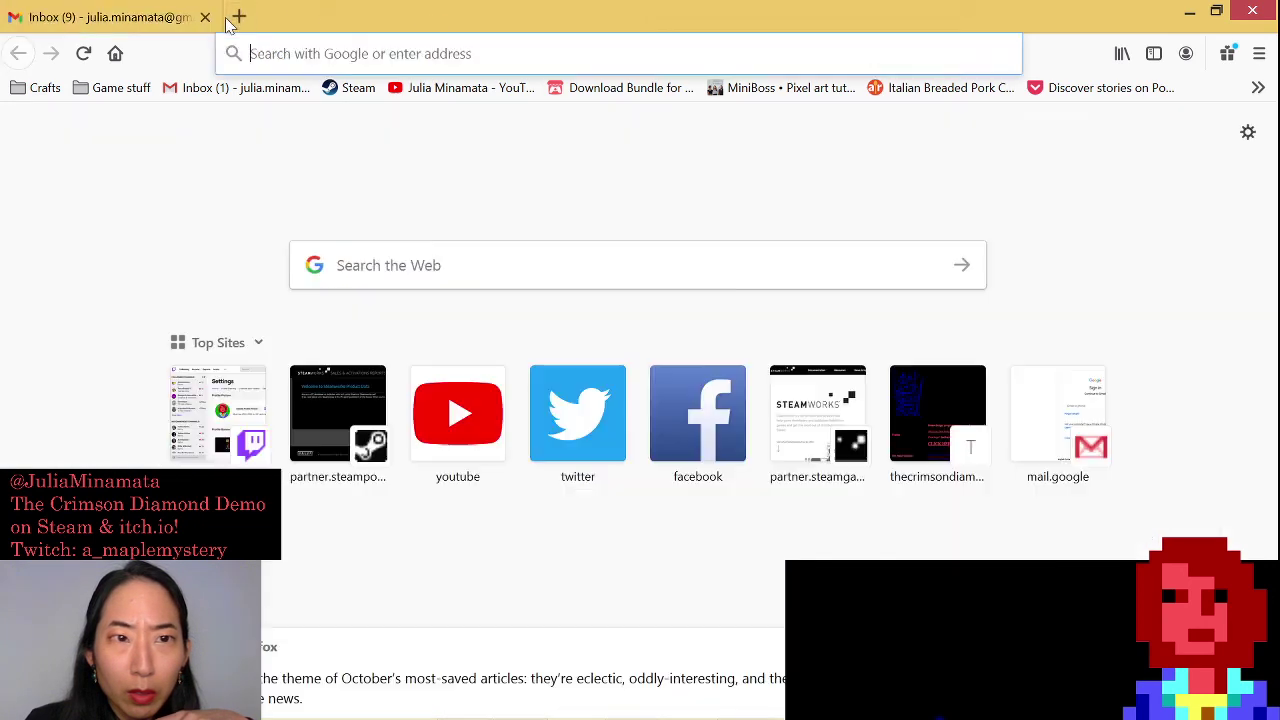
left_click(205, 17)
Open the streamer's own Twitch channel page and mute that browser tab
left_click(226, 393)
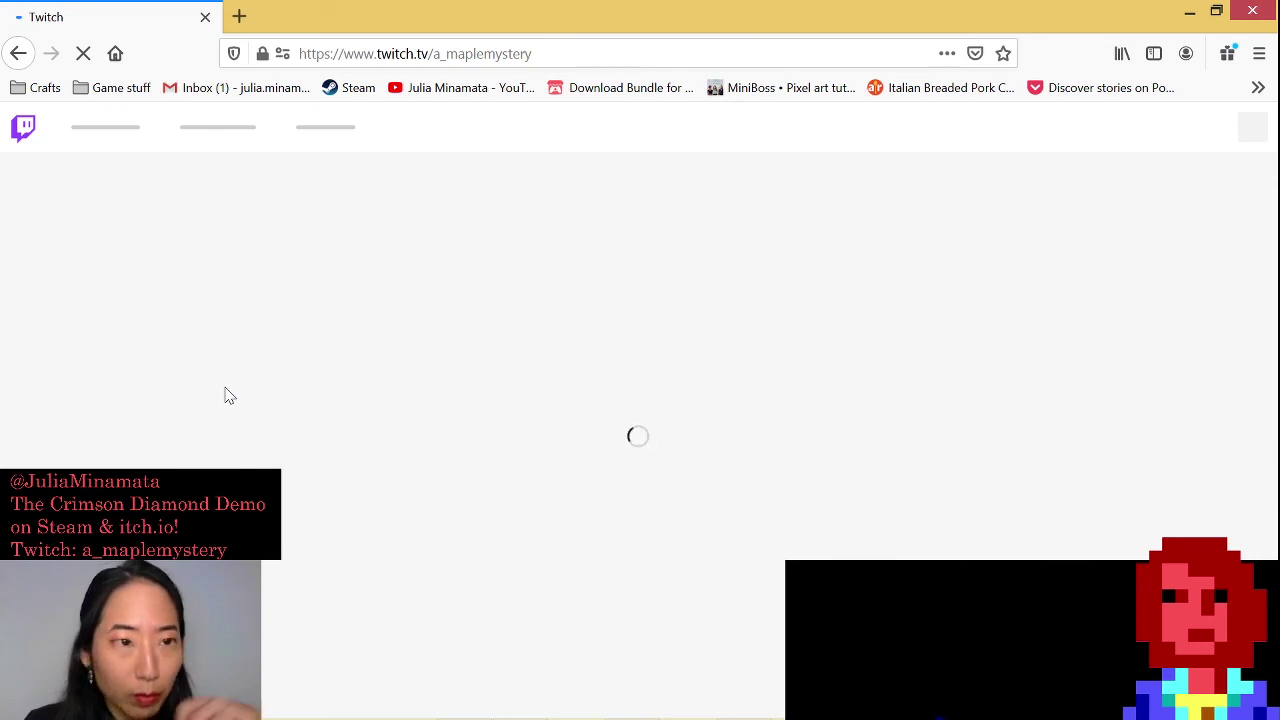
right_click(172, 26)
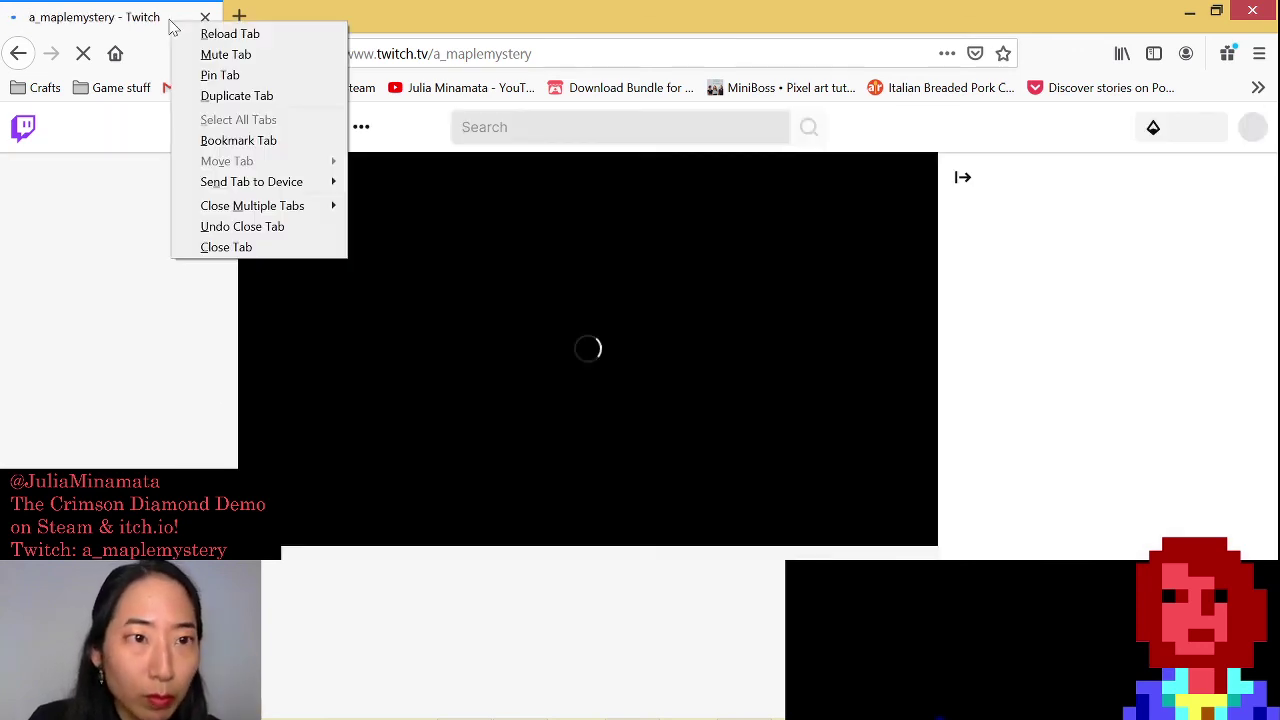
left_click(212, 55)
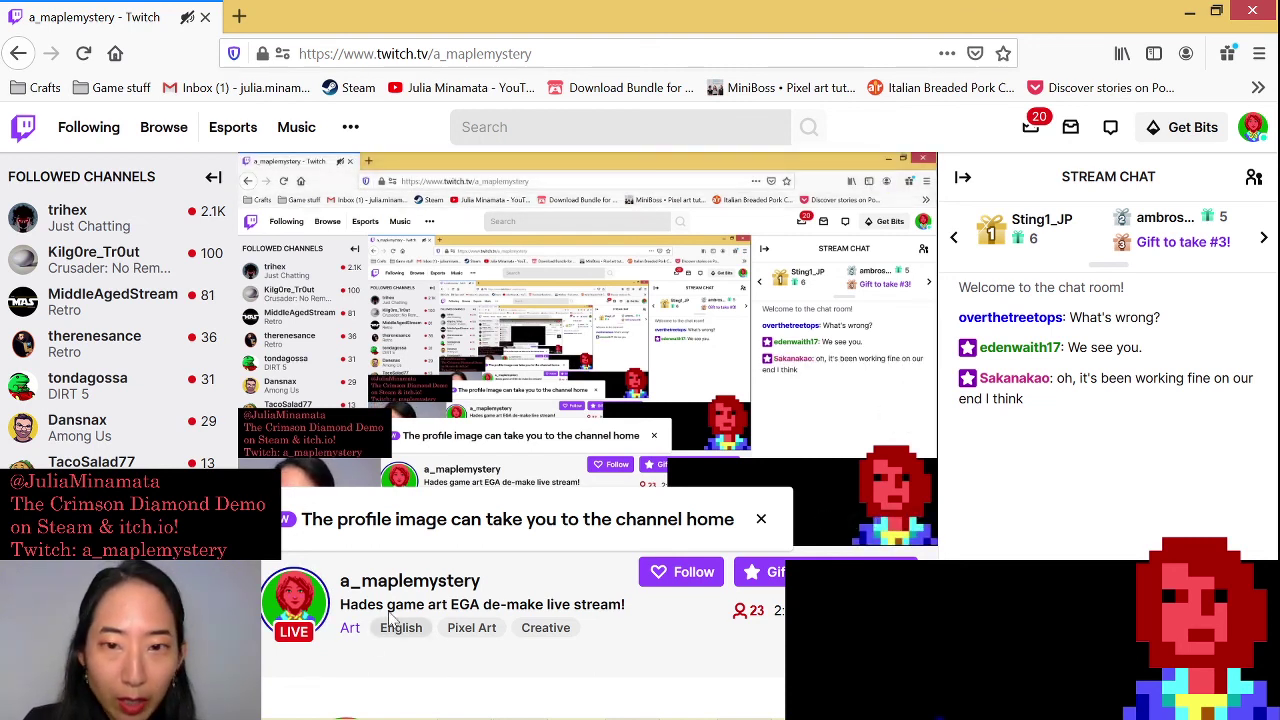
Return to Photoshop, move HADES2.psd clear of the HADES2.png reference, and draw dark gray ornament contours on the light cyan panel
mouse_move(462, 706)
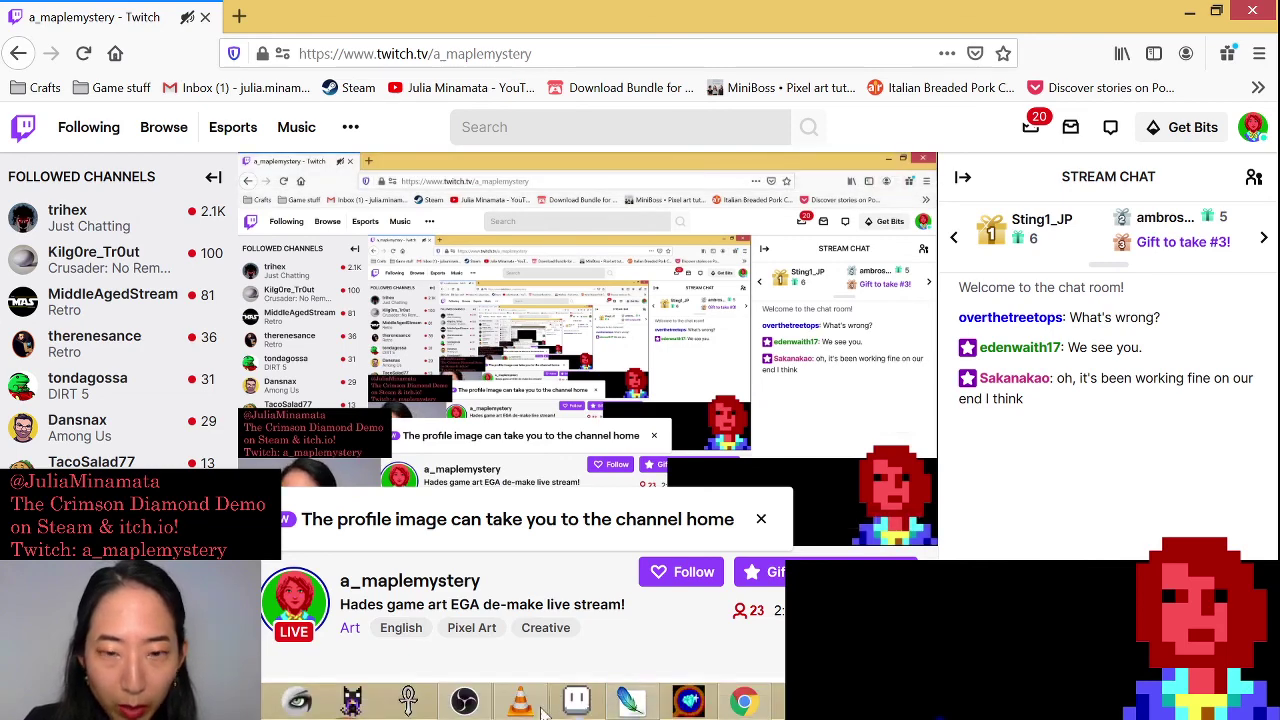
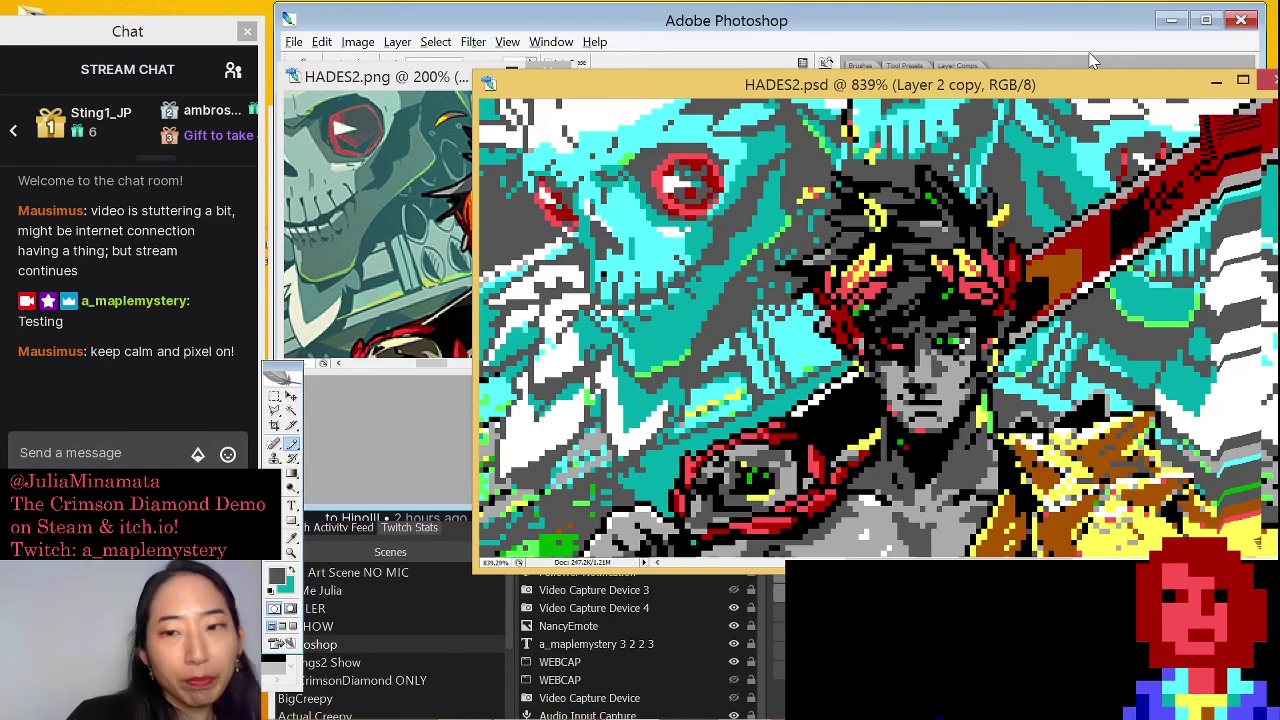
left_click_drag(960, 84, 1095, 90)
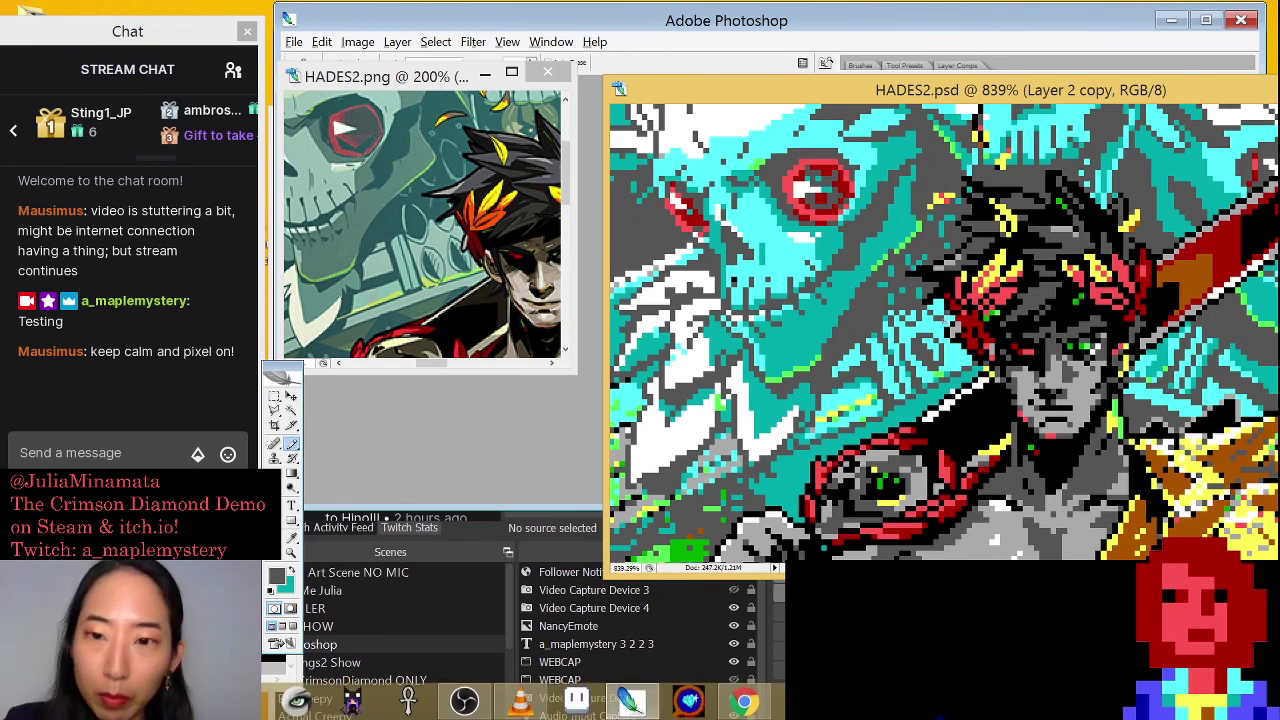
left_click(916, 325, "alt")
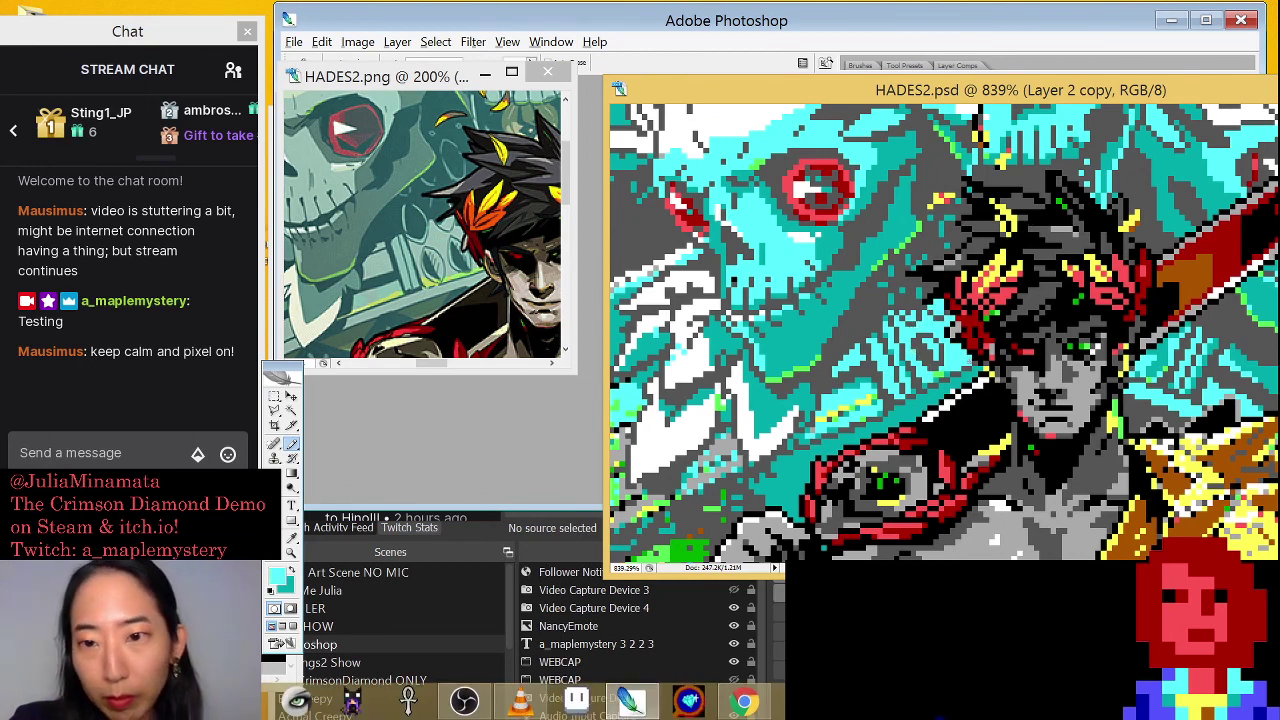
left_click(930, 341, "alt")
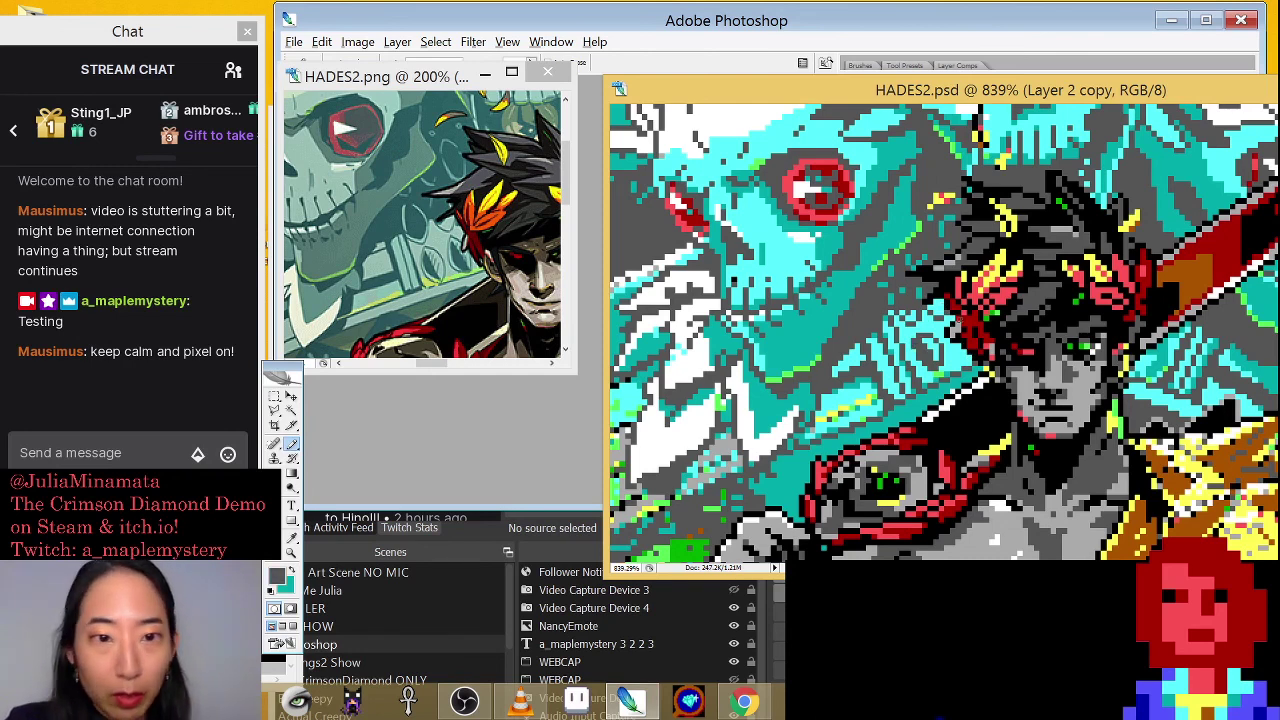
left_click(940, 366, "alt")
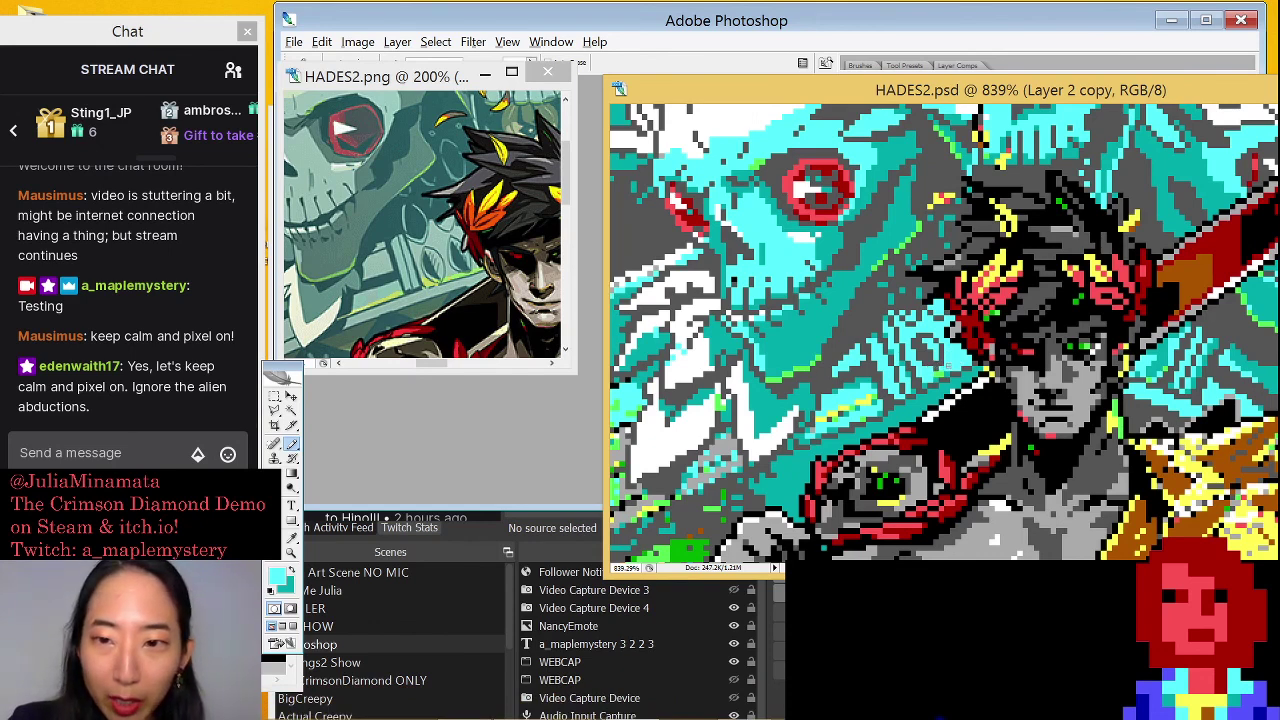
Refine the carved leaf ornament between the column and the hero's face with dark gray and light cyan pixels
left_click(938, 366, "alt")
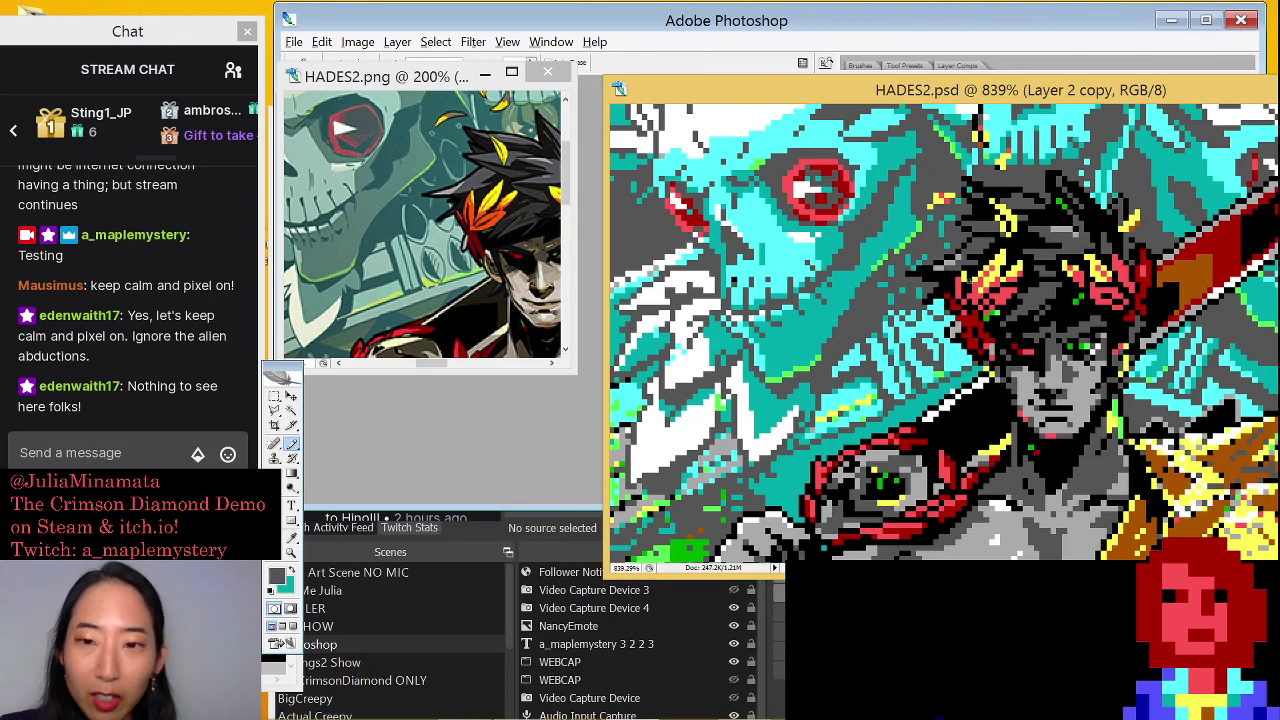
left_click(937, 345, "alt")
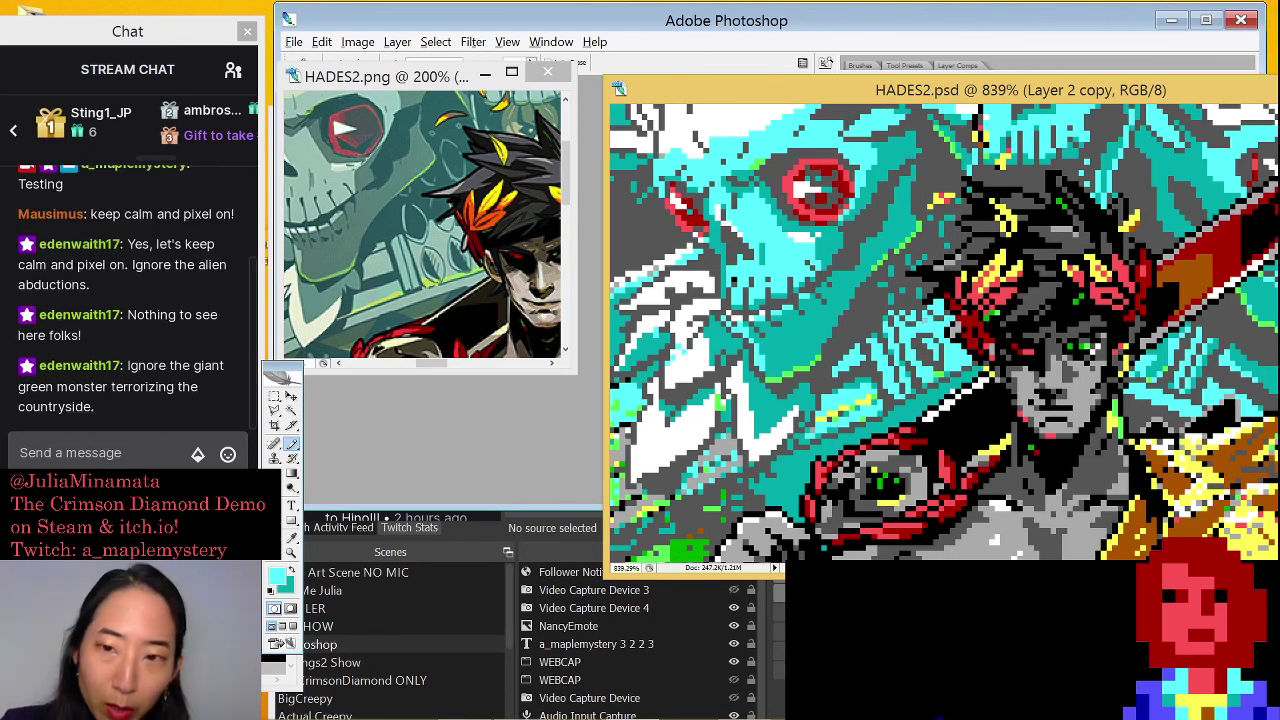
key("x")
left_click_drag(908, 356, 914, 366)
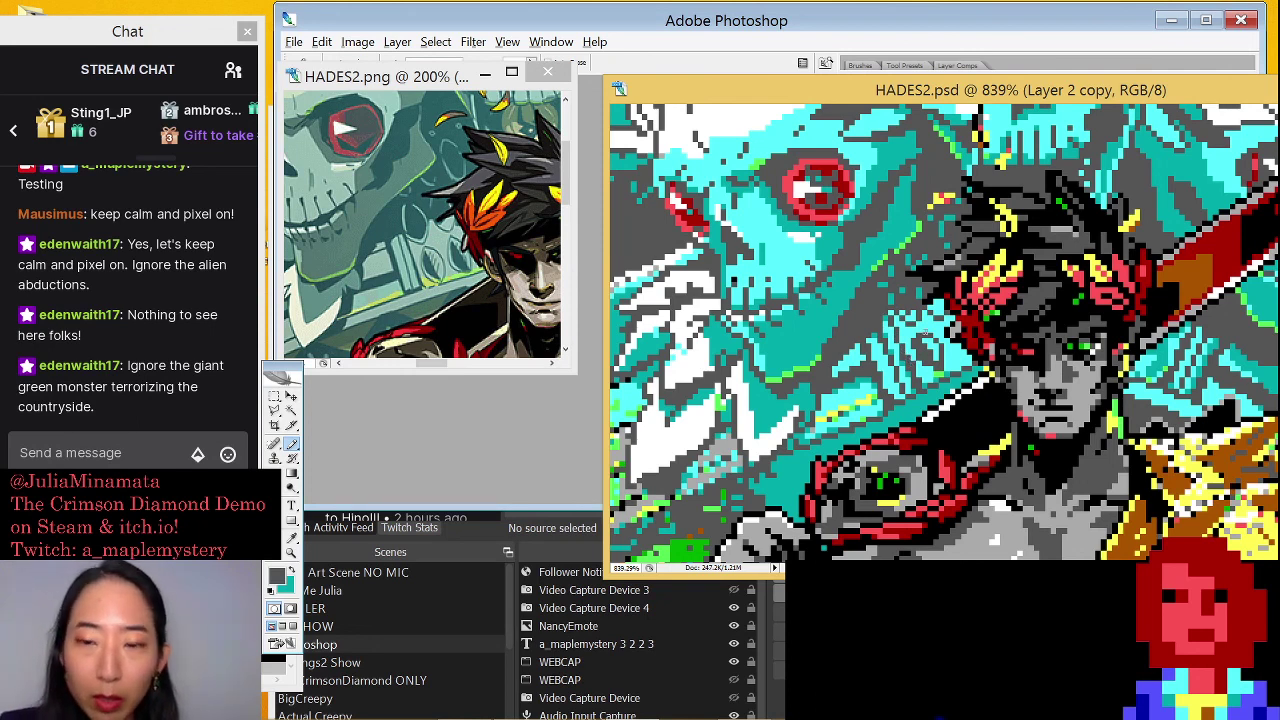
Clean up the carved ornament's edge beside the hero's hair and cheek with light cyan, teal and black pixels
key("x")
left_click_drag(956, 328, 963, 342)
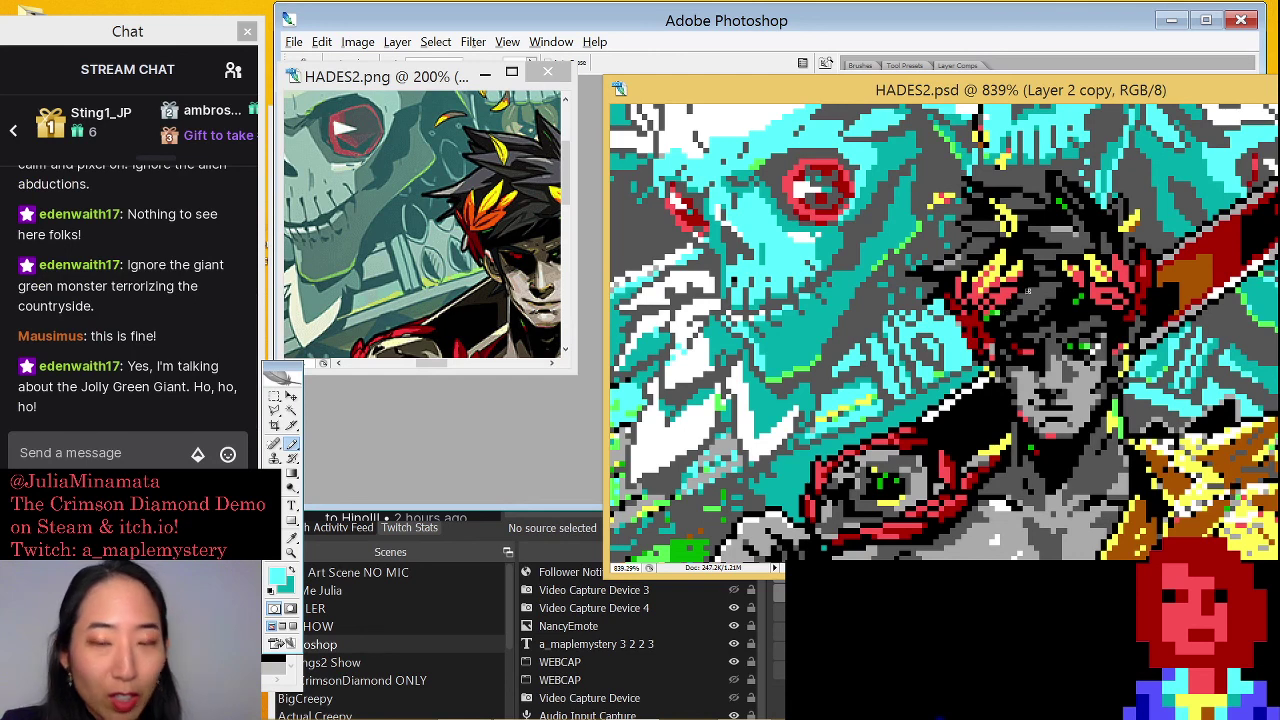
key("x")
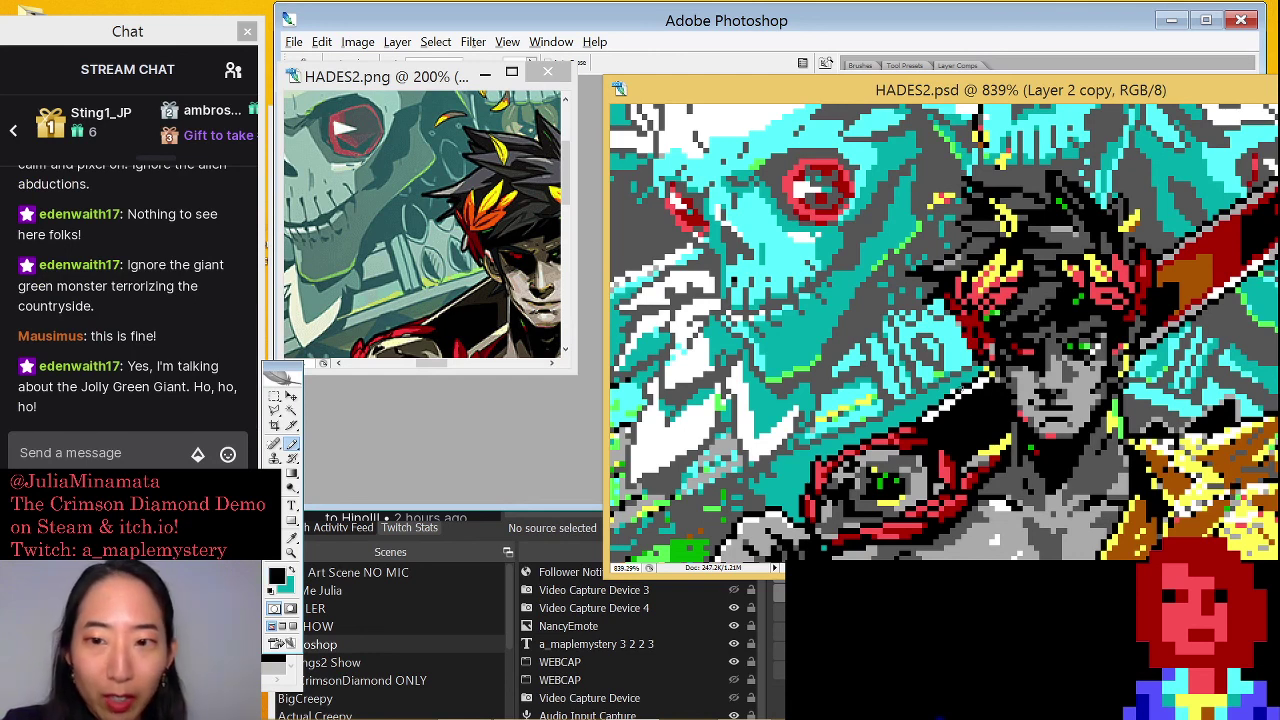
key("x")
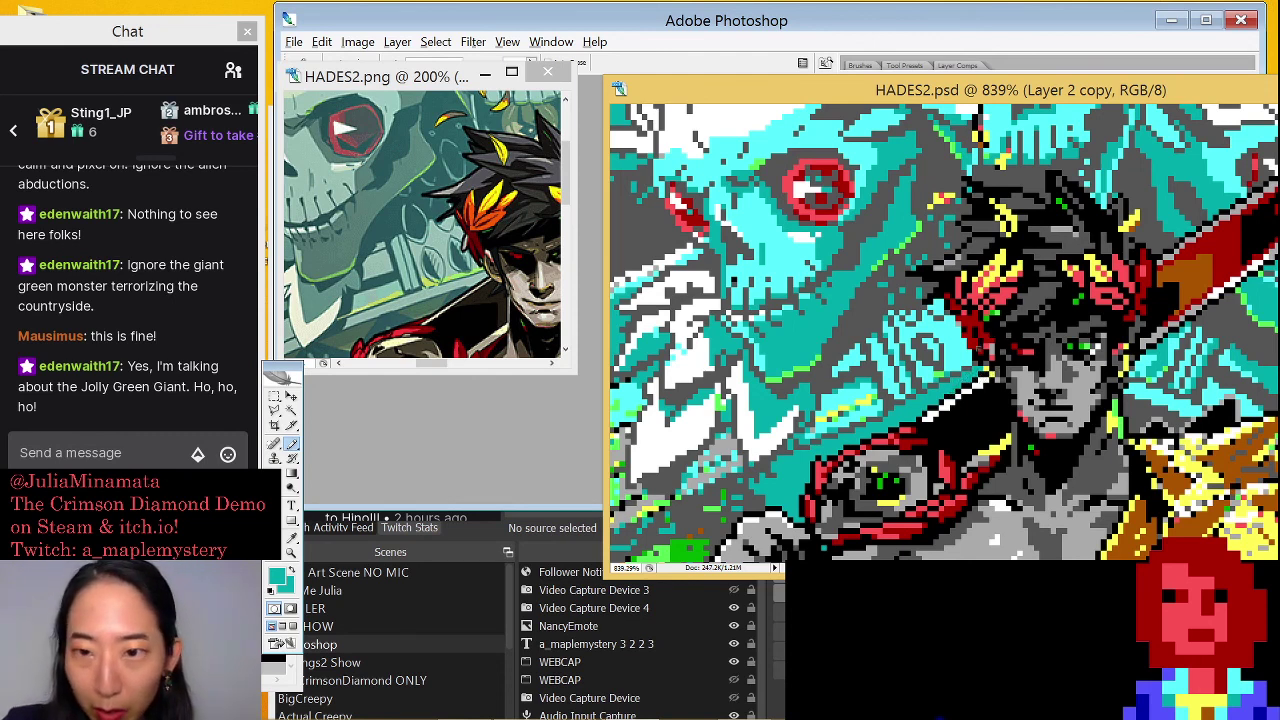
key("x")
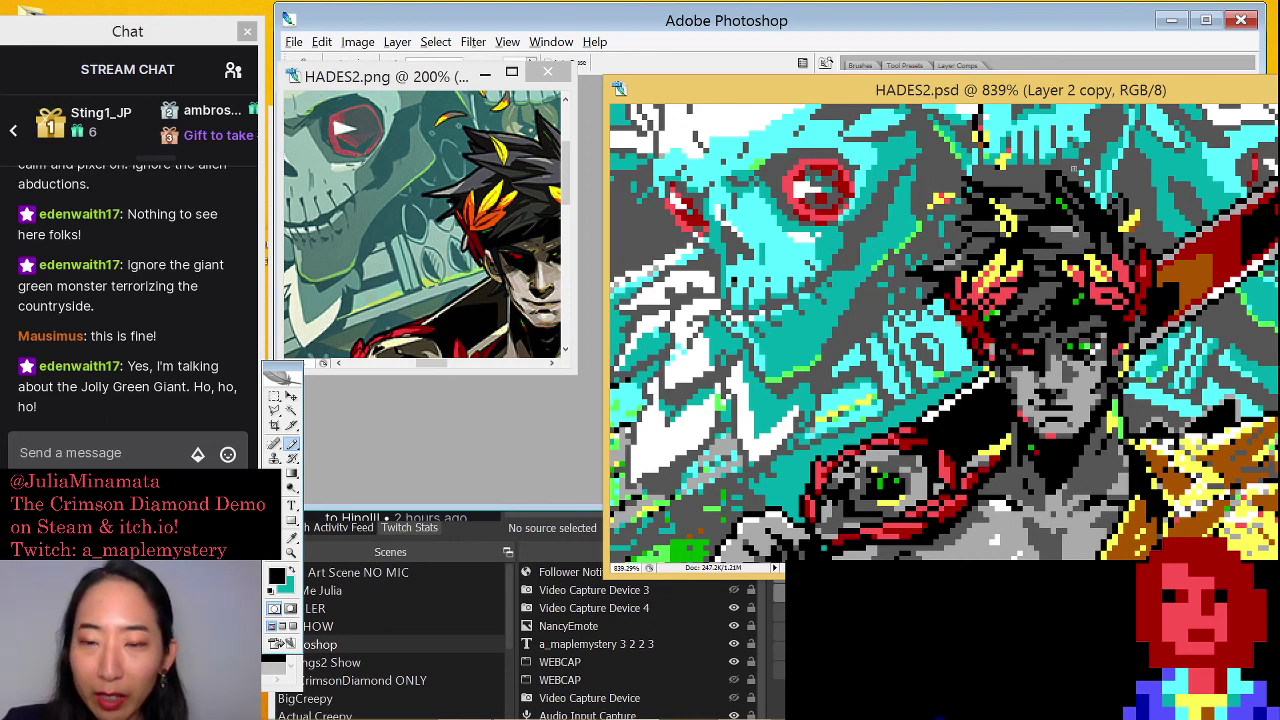
key("c")
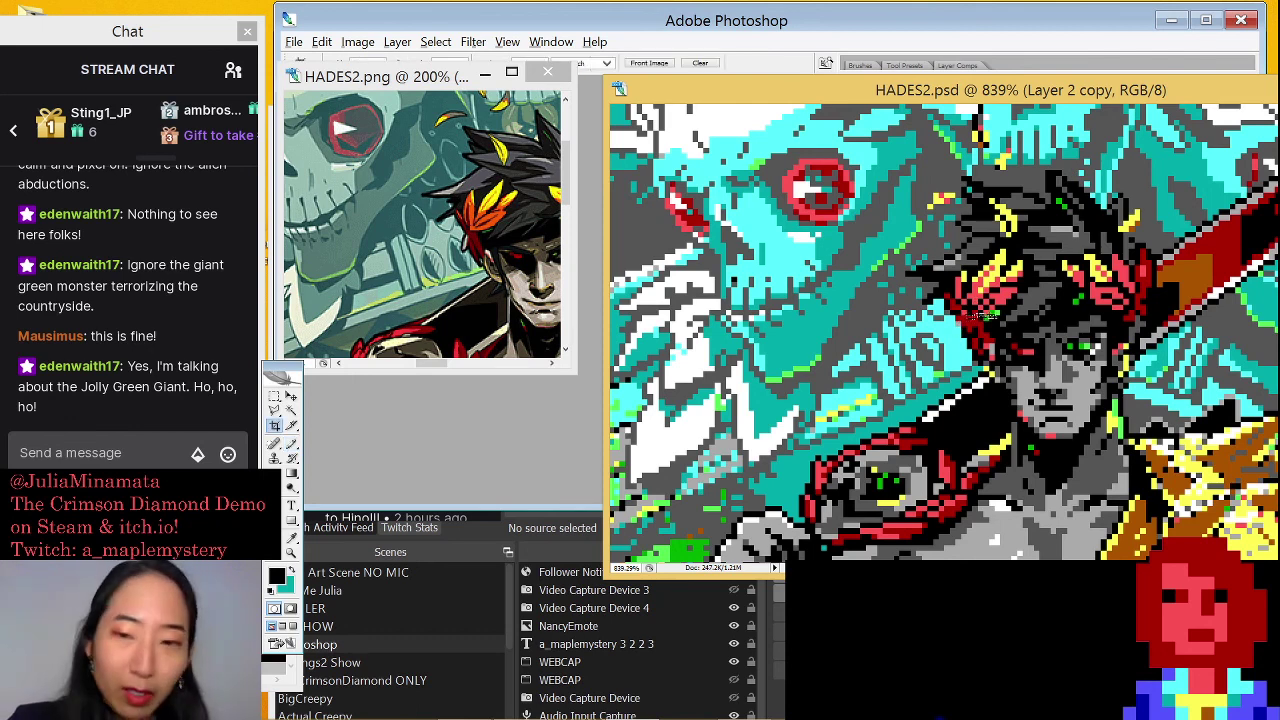
key("b")
left_click(962, 324, "alt")
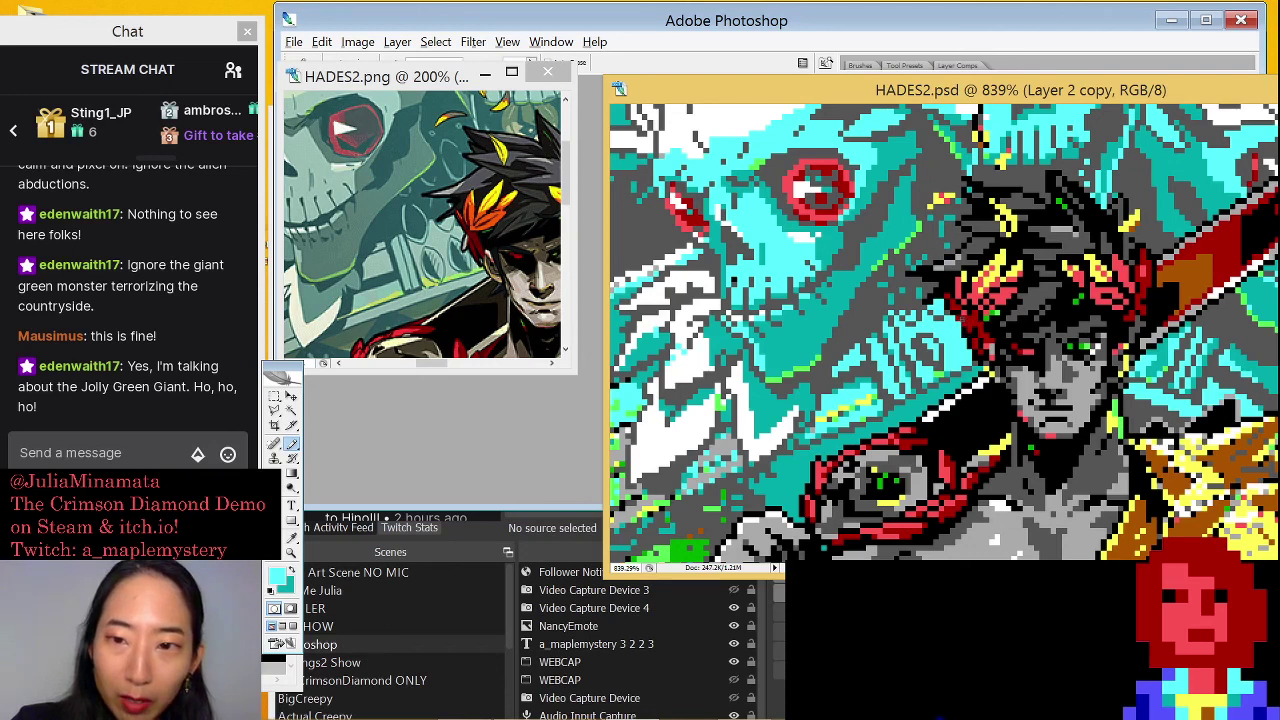
left_click(976, 354, "alt")
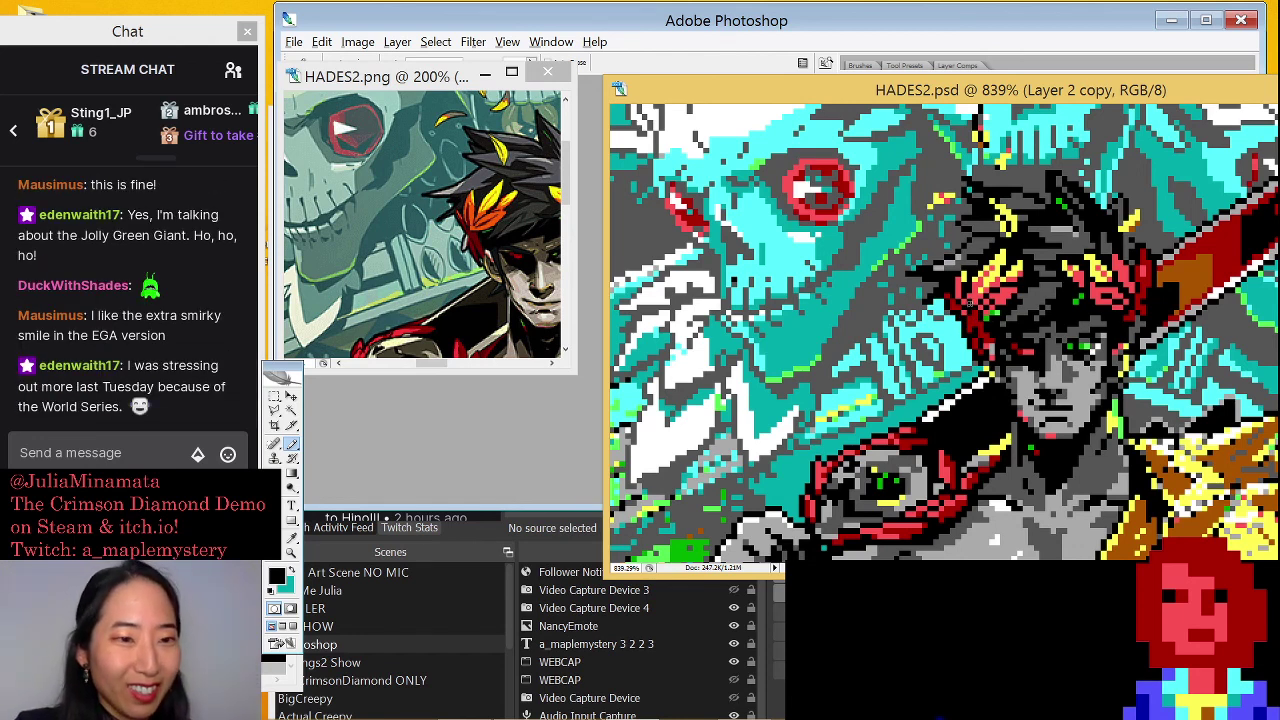
Move HADES2.psd aside, widen the HADES2.png reference window and retouch the hero's mouth and chin in black, dark gray and light gray
left_click_drag(970, 90, 994, 70)
left_click_drag(576, 325, 593, 325)
left_click(1104, 384)
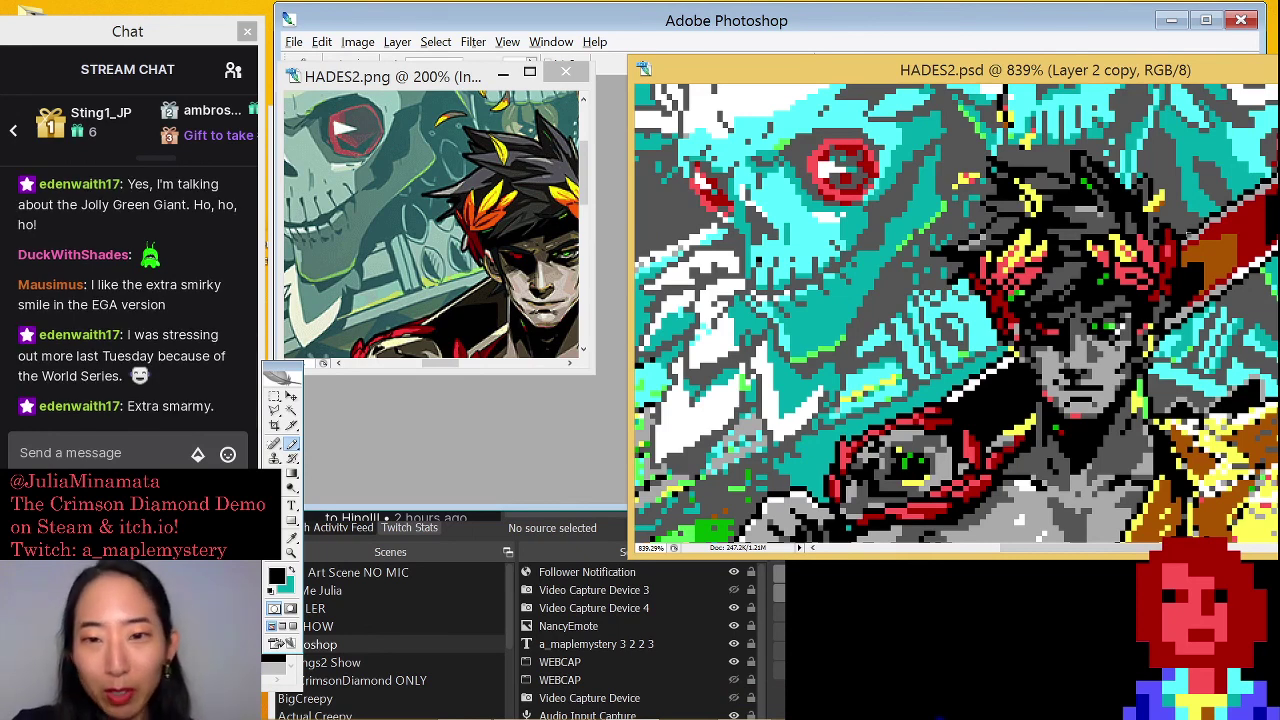
left_click(1123, 430, "alt")
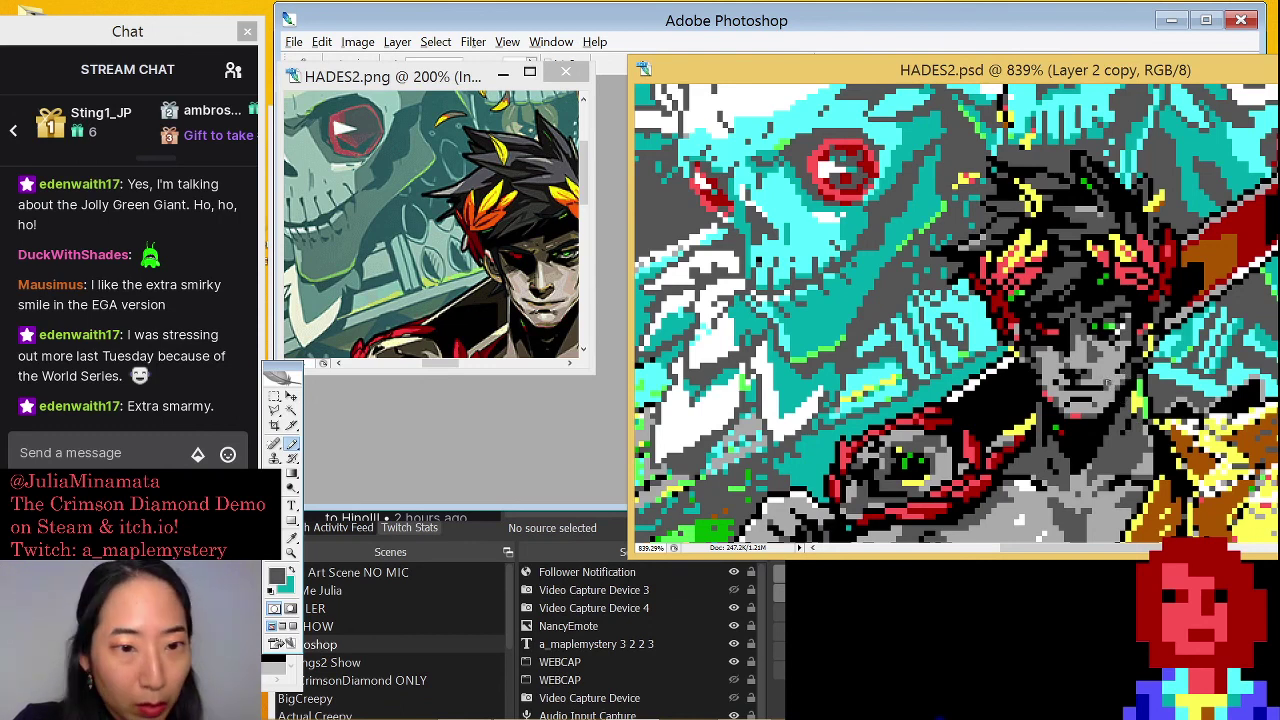
left_click(1108, 385, "alt")
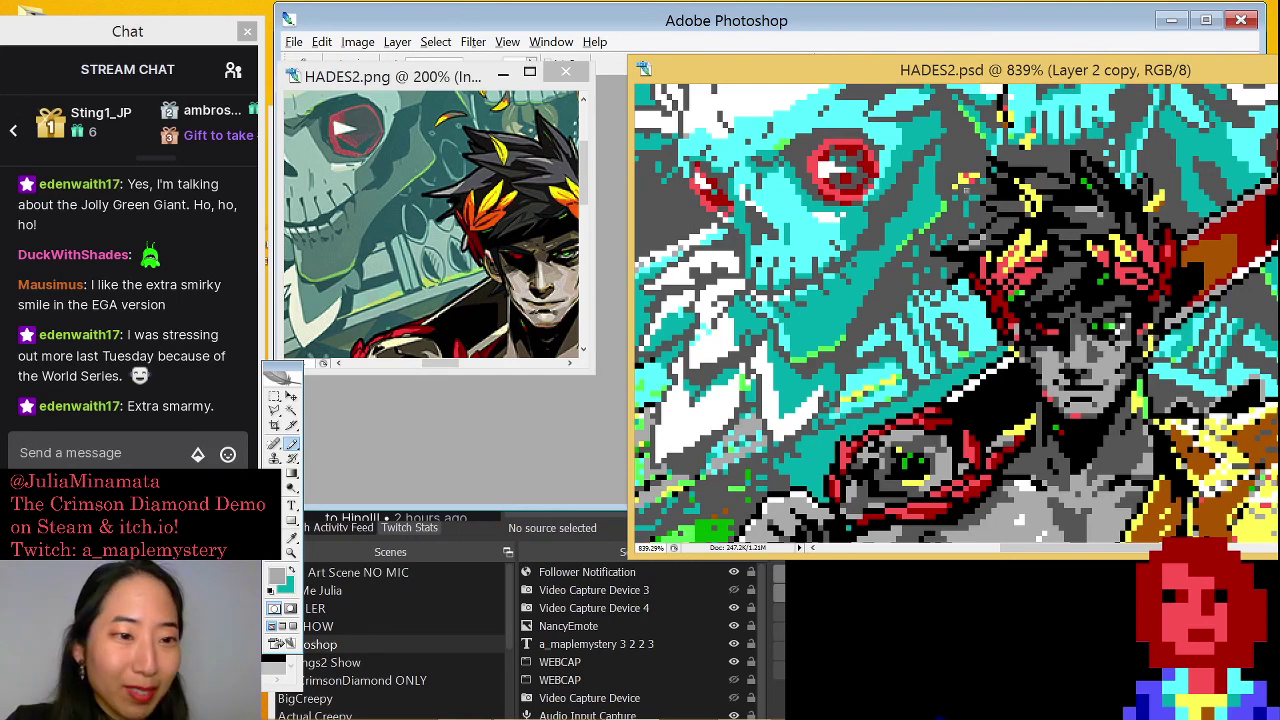
Redraw the carved ornament next to the hero's cheek with dark gray gaps and light cyan pixels
left_click(985, 193, "alt")
left_click(978, 310)
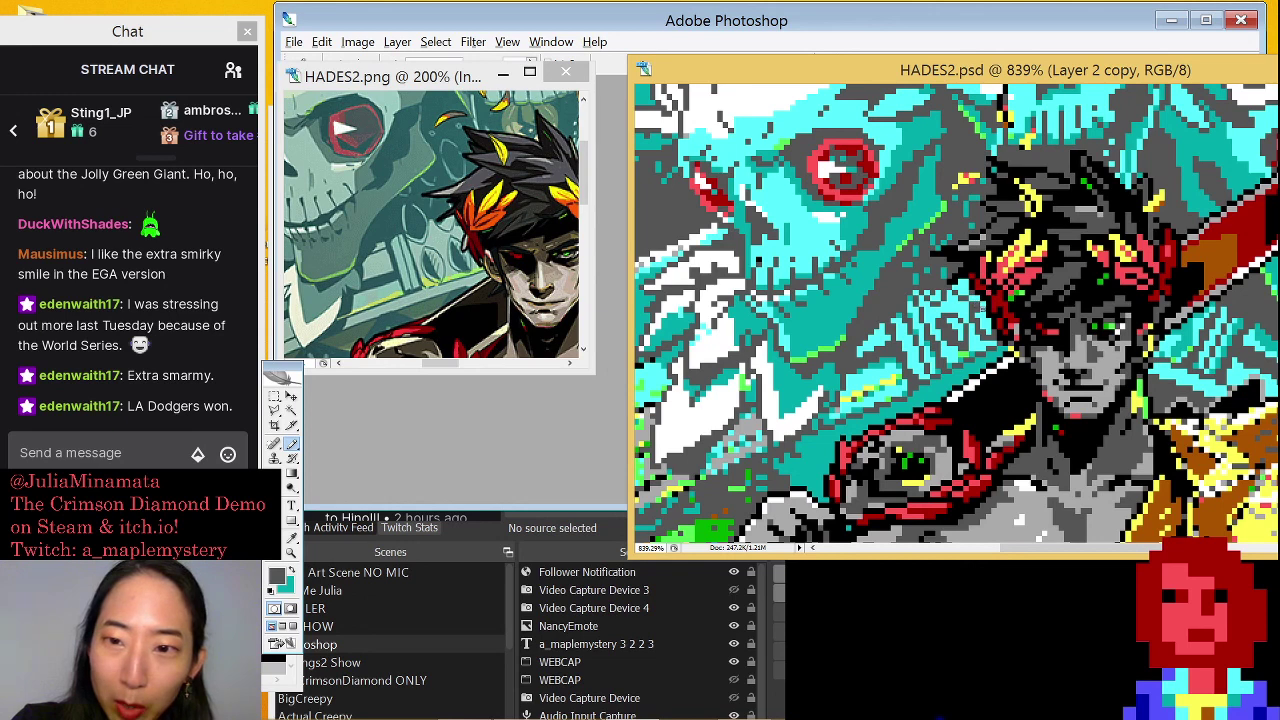
key("x")
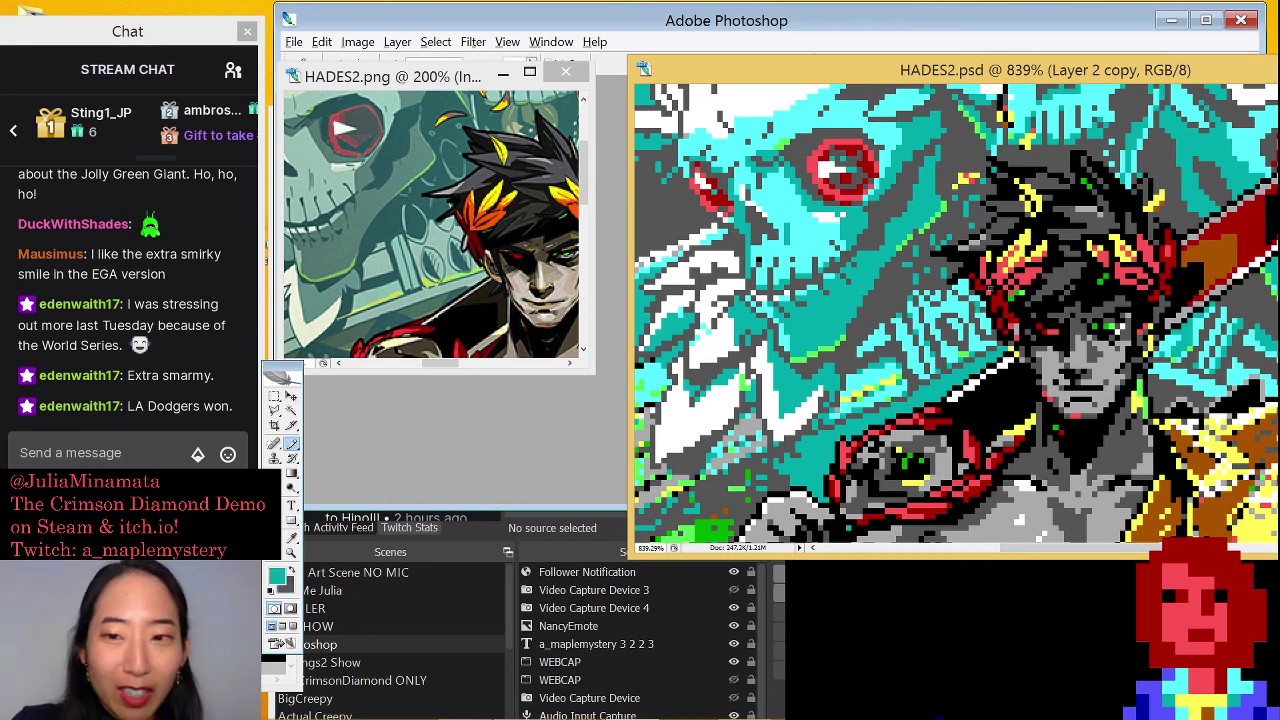
left_click(973, 302, "alt")
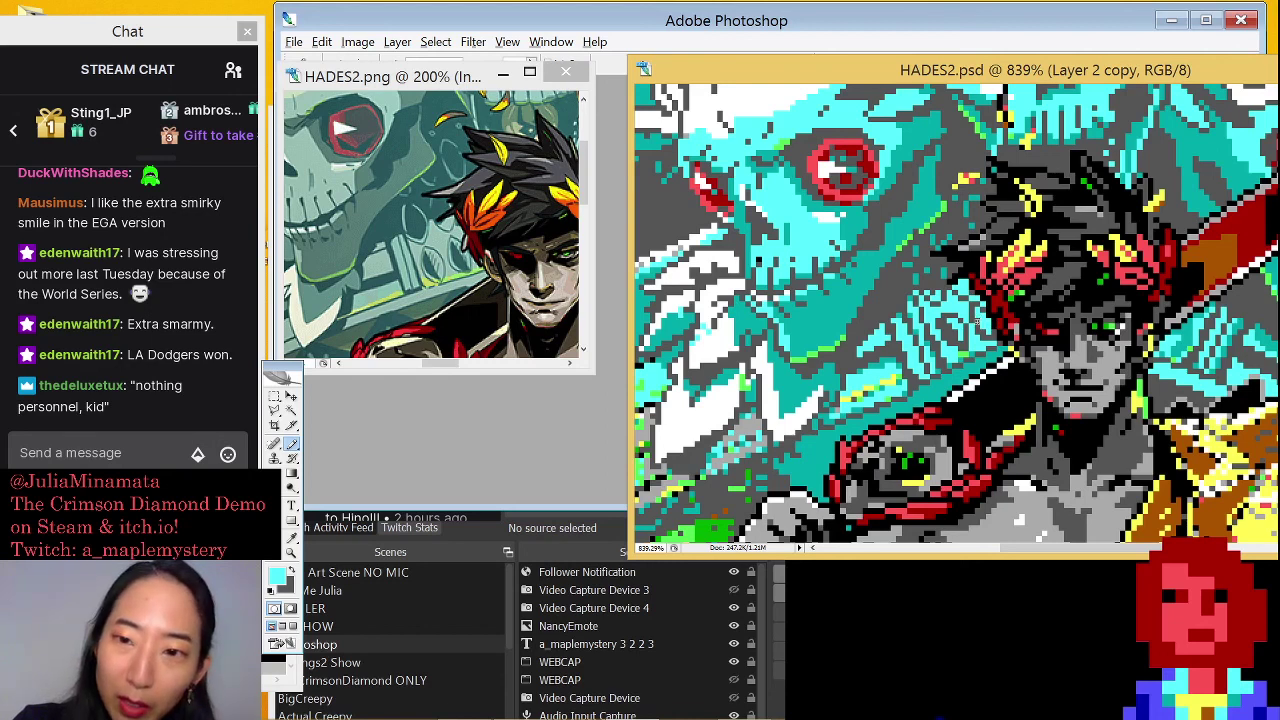
left_click(984, 338)
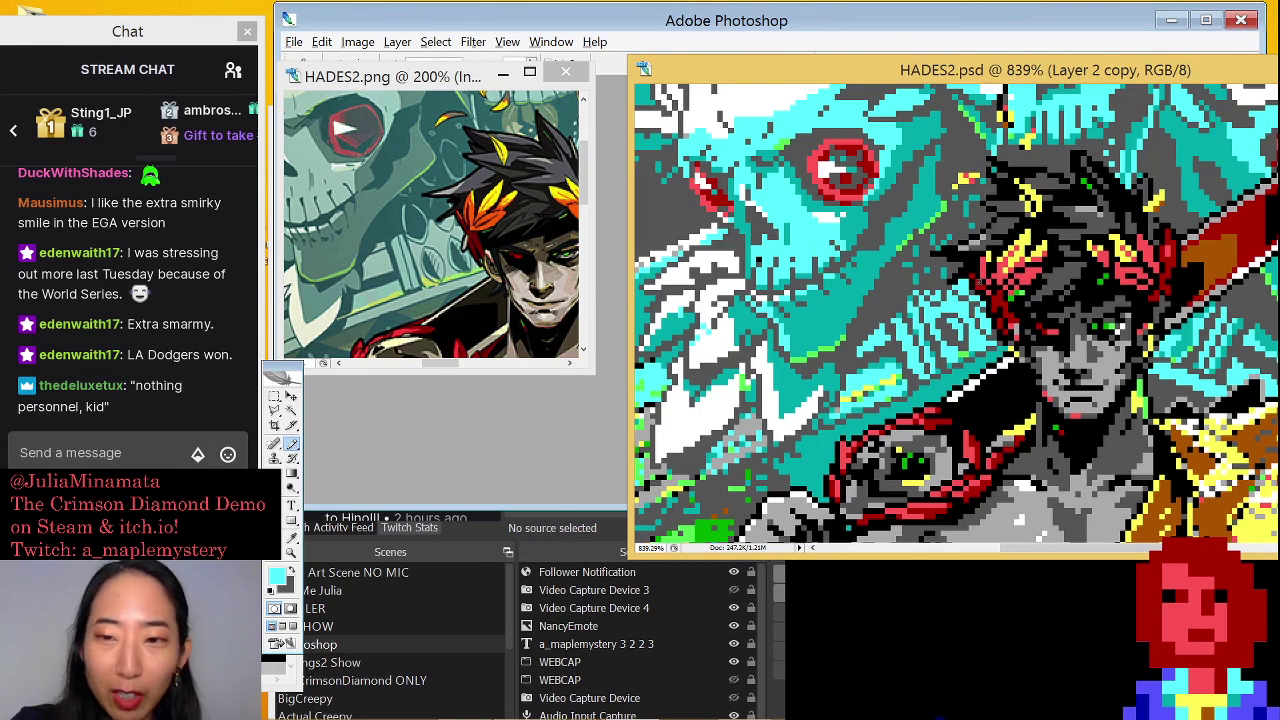
left_click(974, 284)
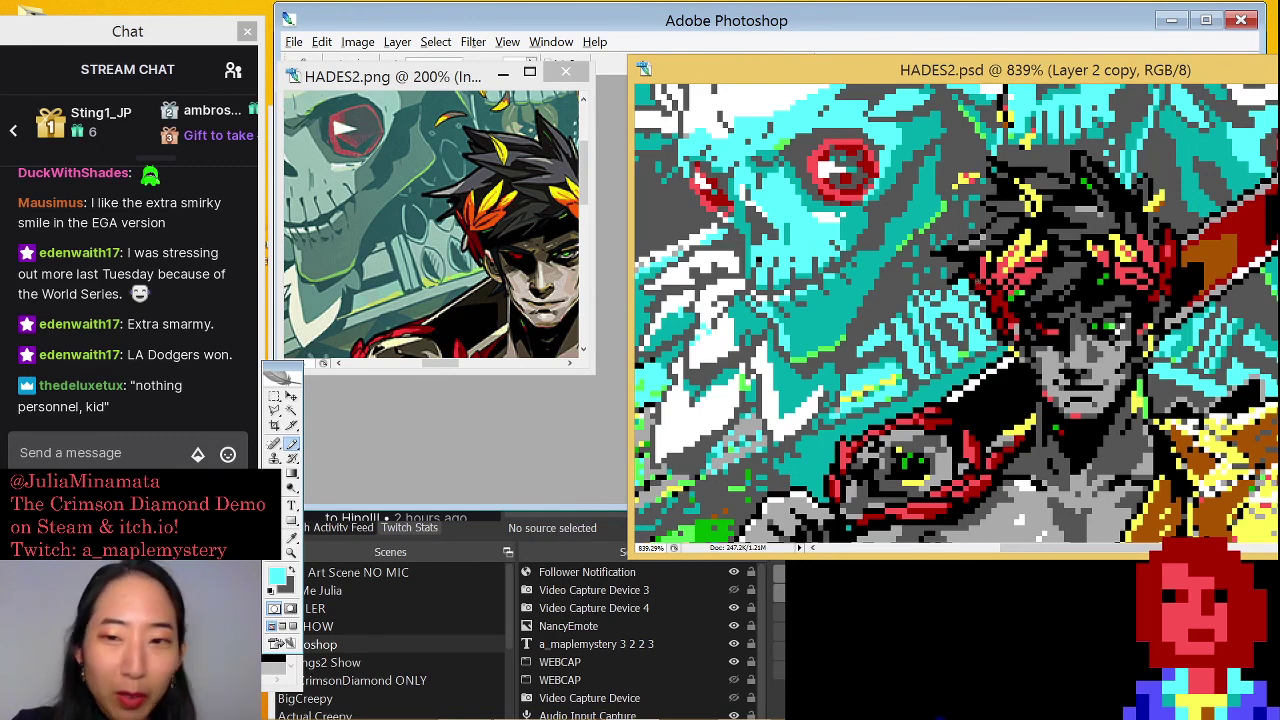
Sharpen the ornament's curls and upper edge below the hair spikes, alternating dark gray and light cyan
key("x")
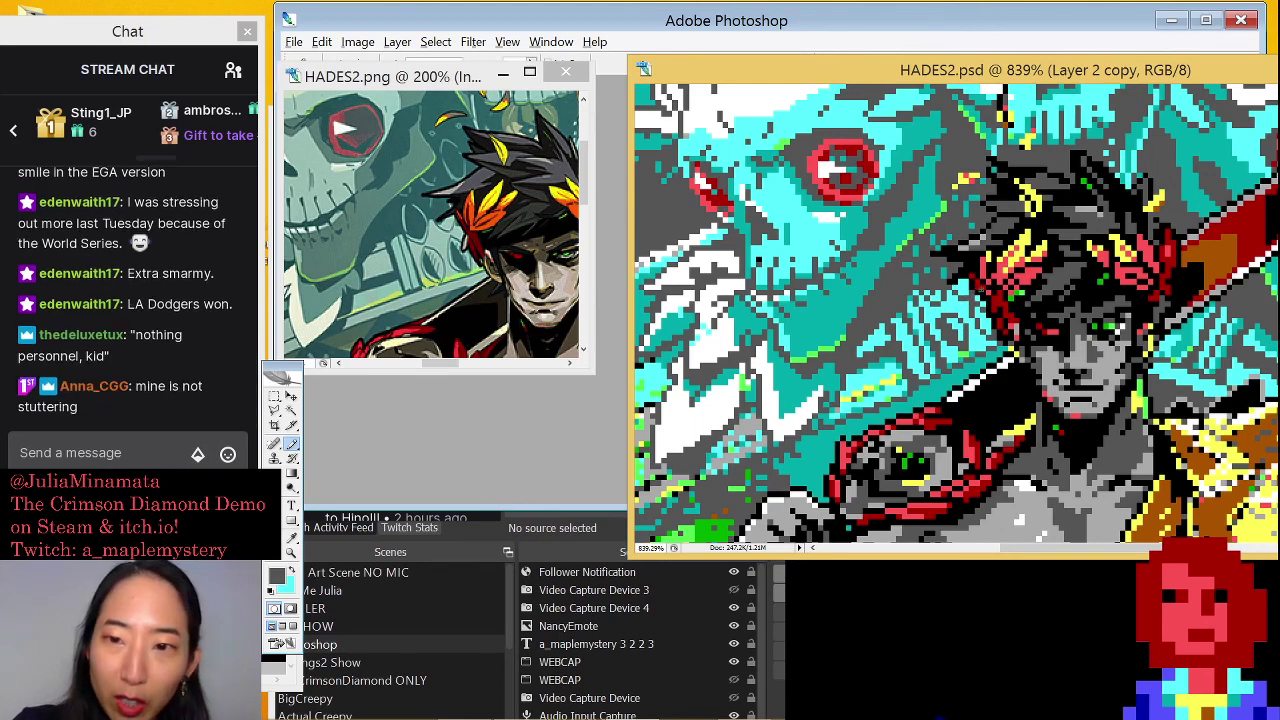
key("x")
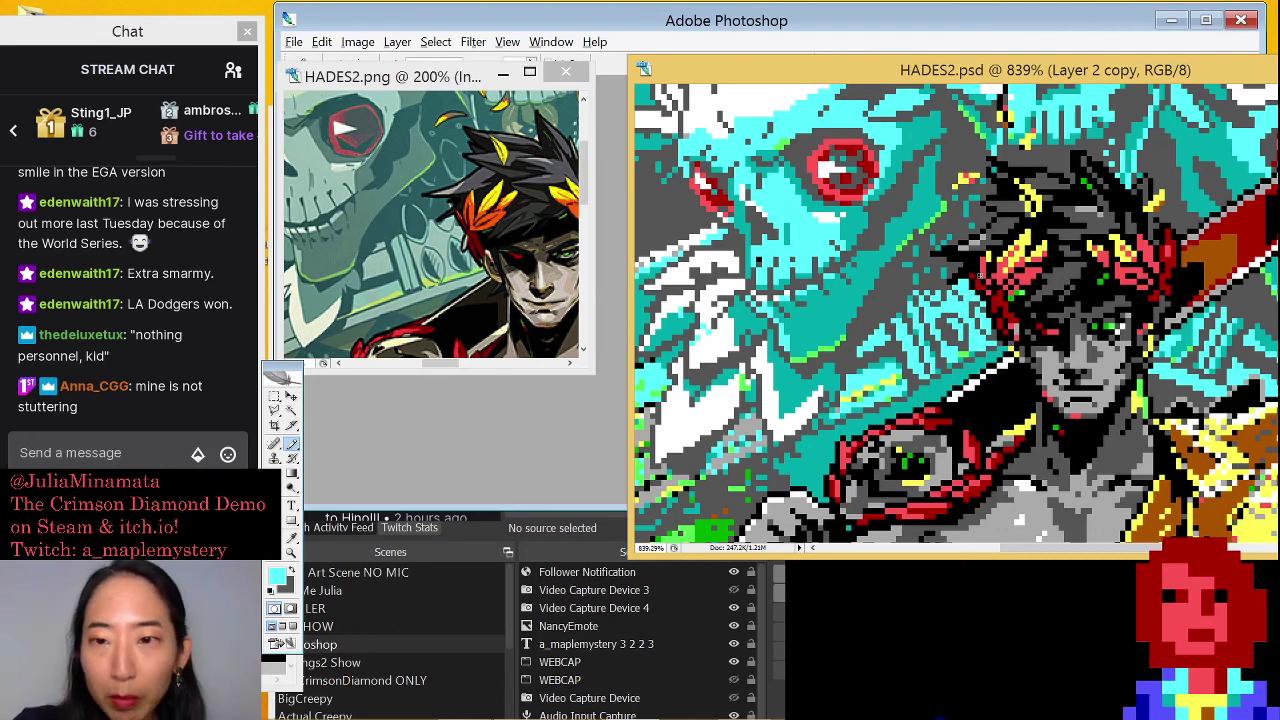
key("x")
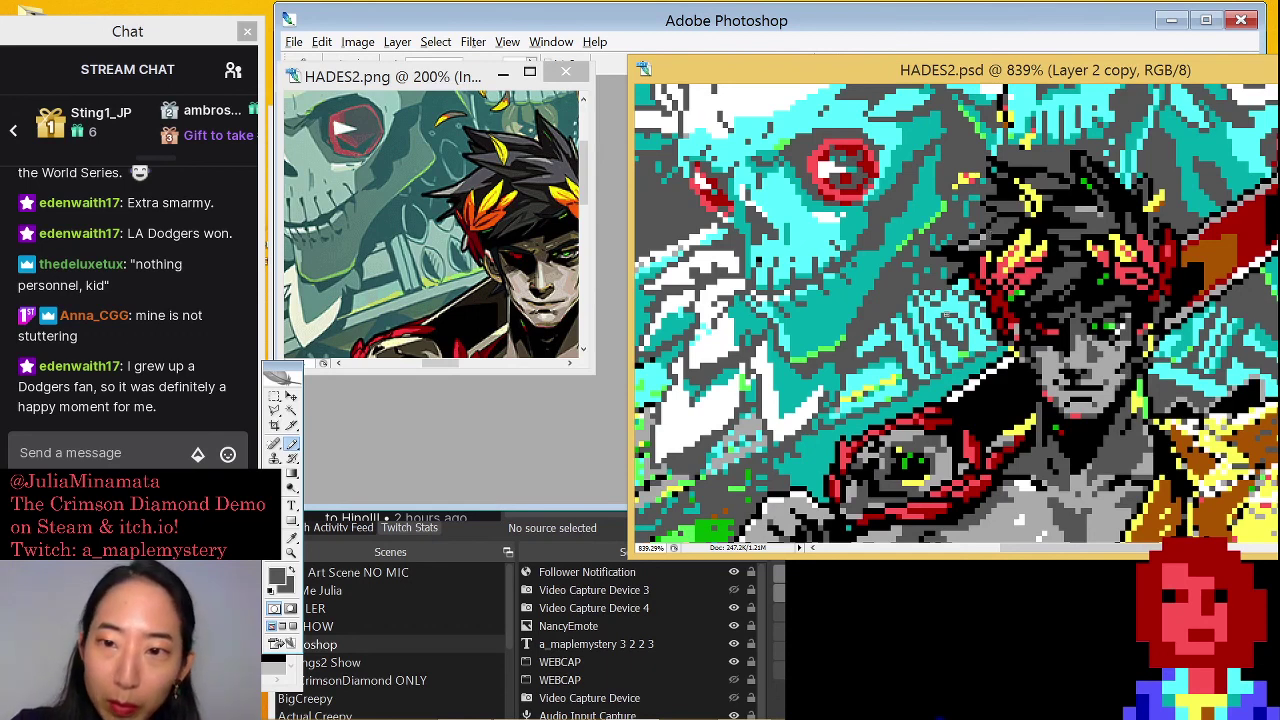
left_click(960, 300, "alt")
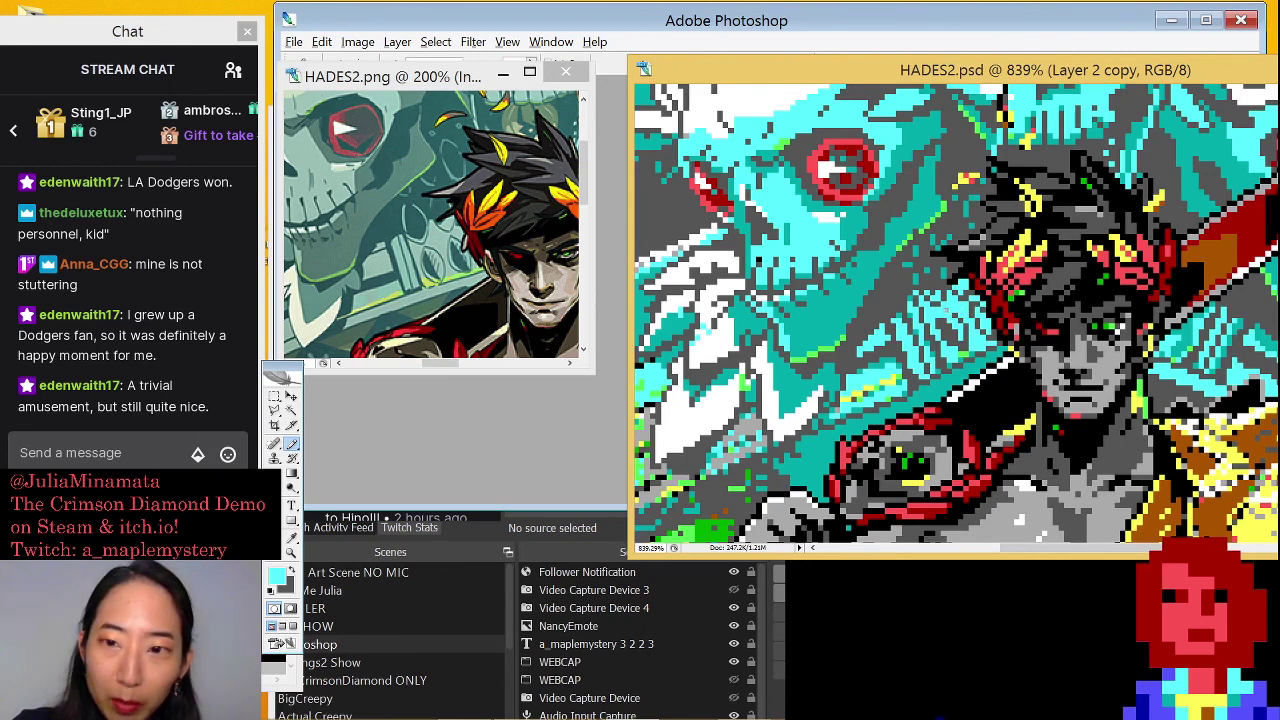
left_click(948, 310, "alt")
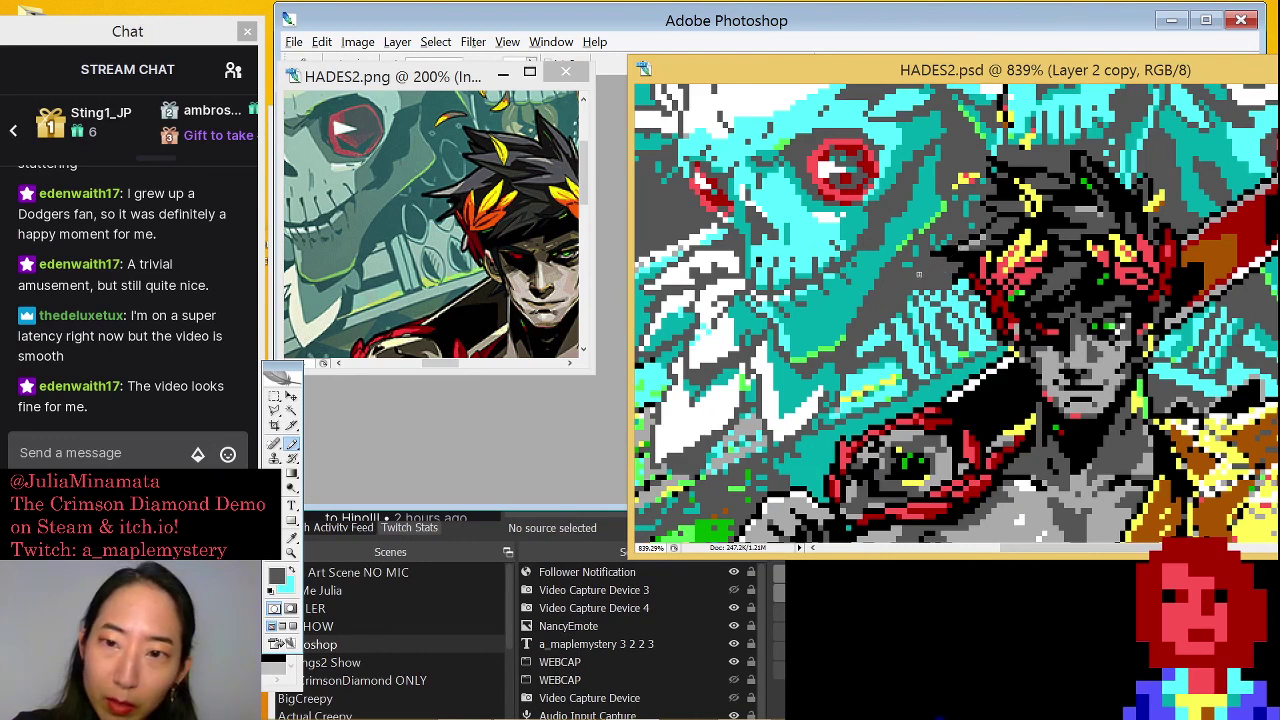
key("x")
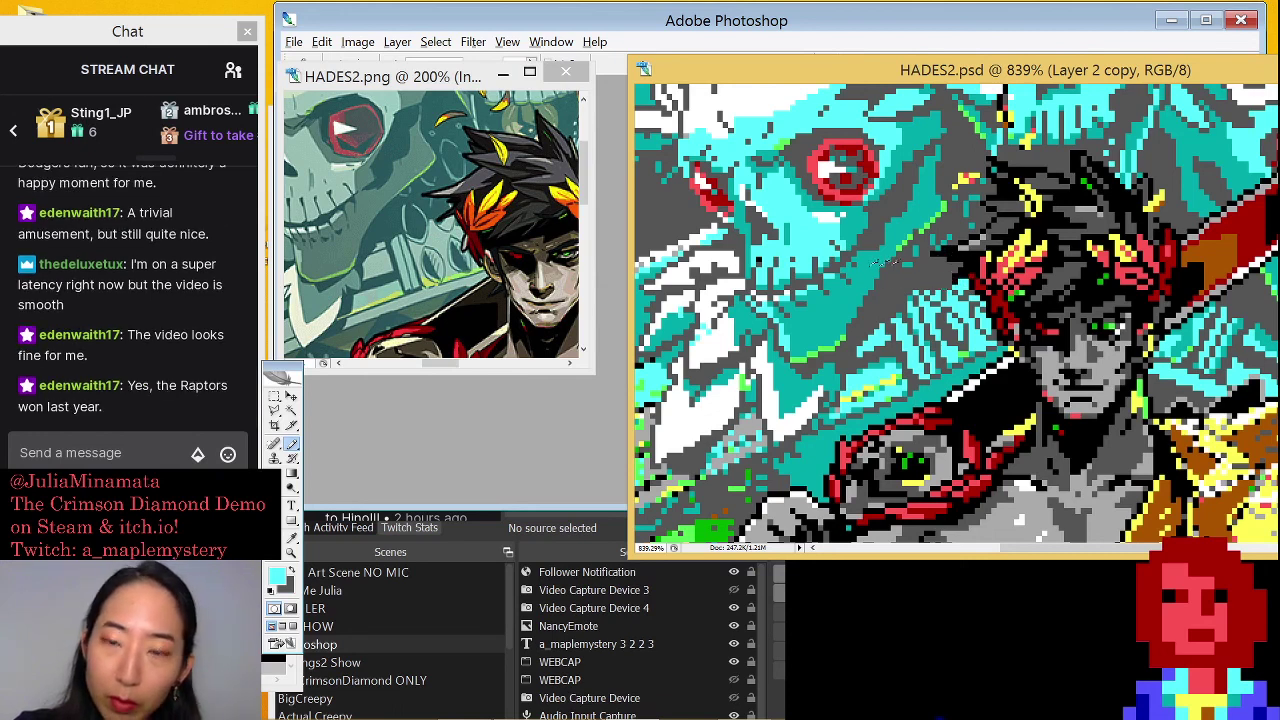
Rework the wall area between the skull's jaw and the hero's hair with teal and dark gray pixels
left_click(892, 261, "alt")
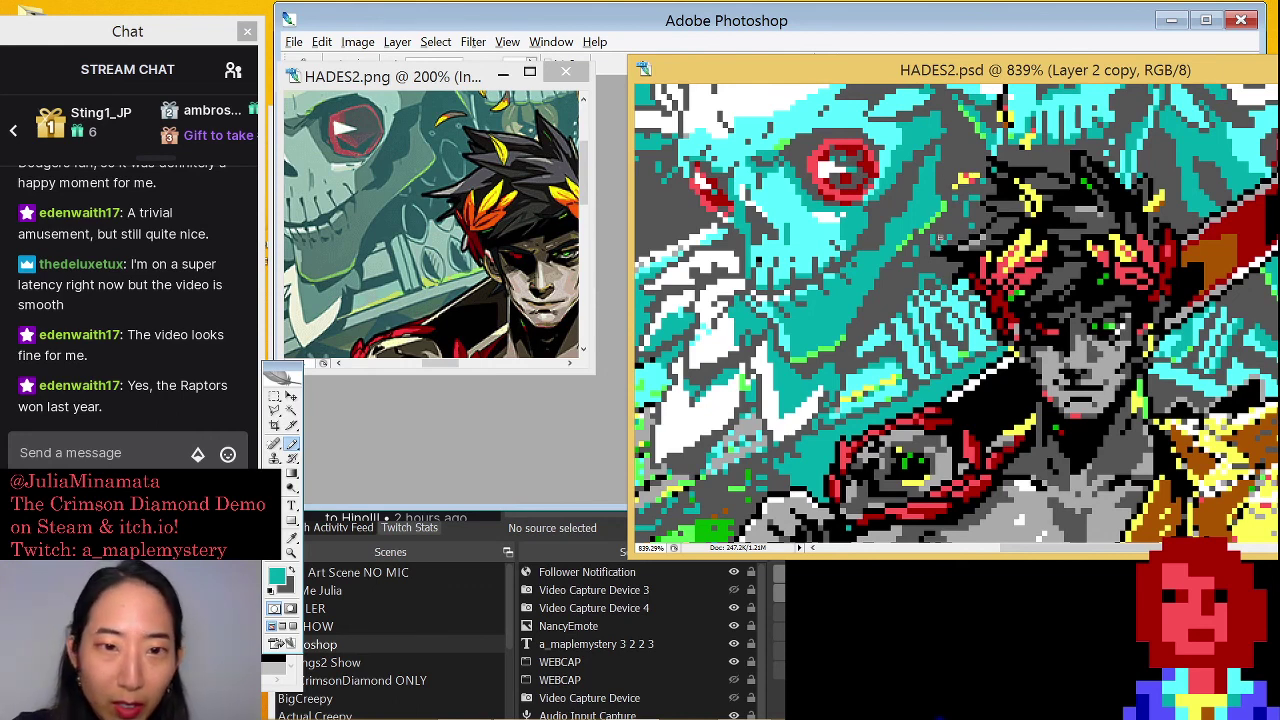
key("x")
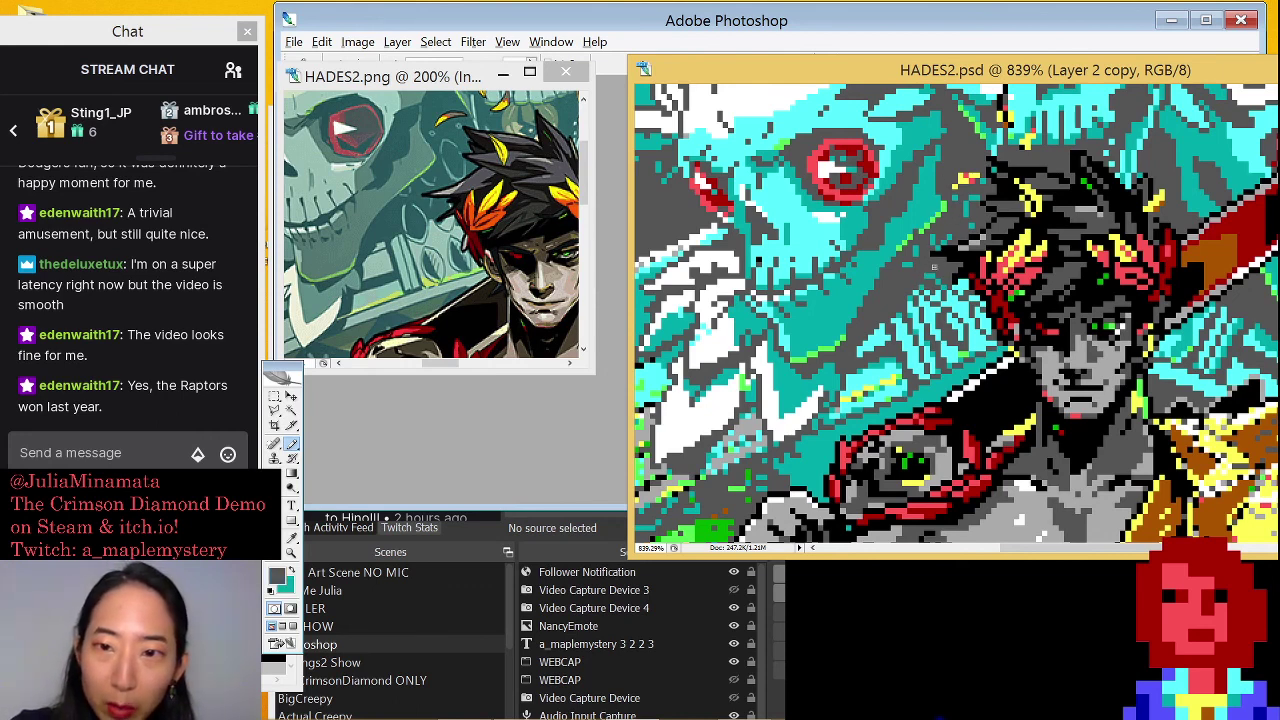
key("x")
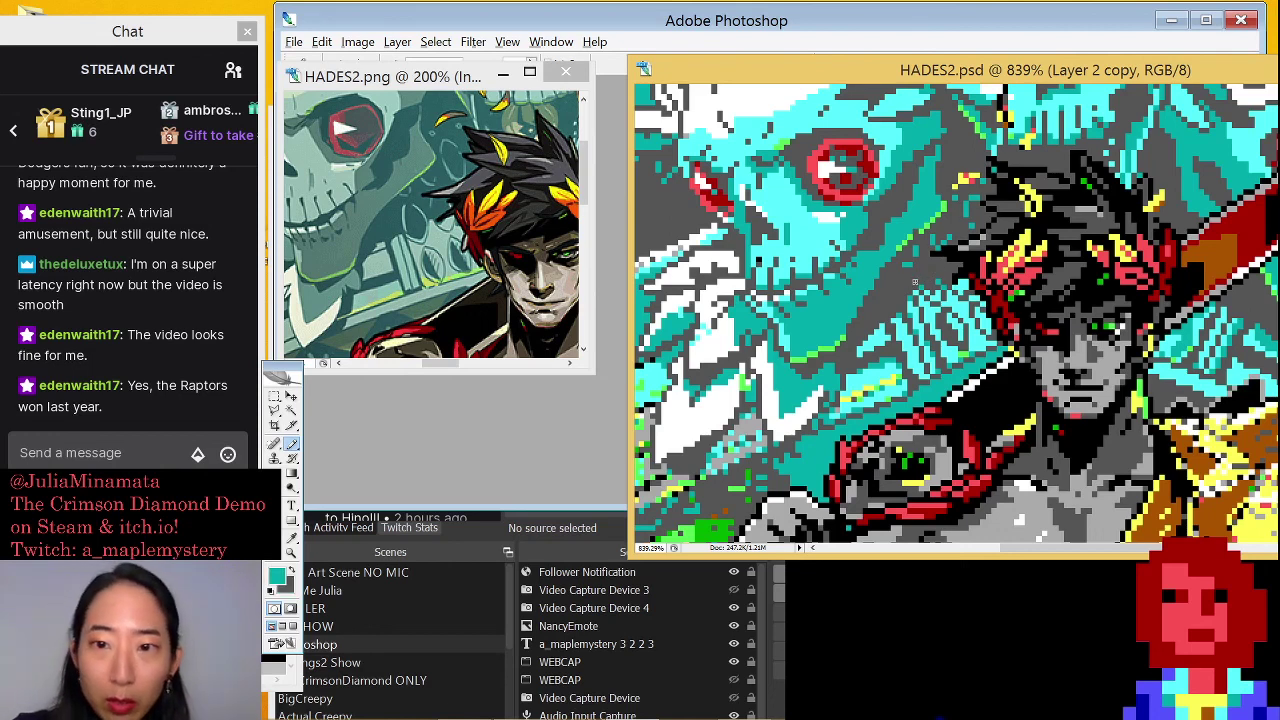
key("x")
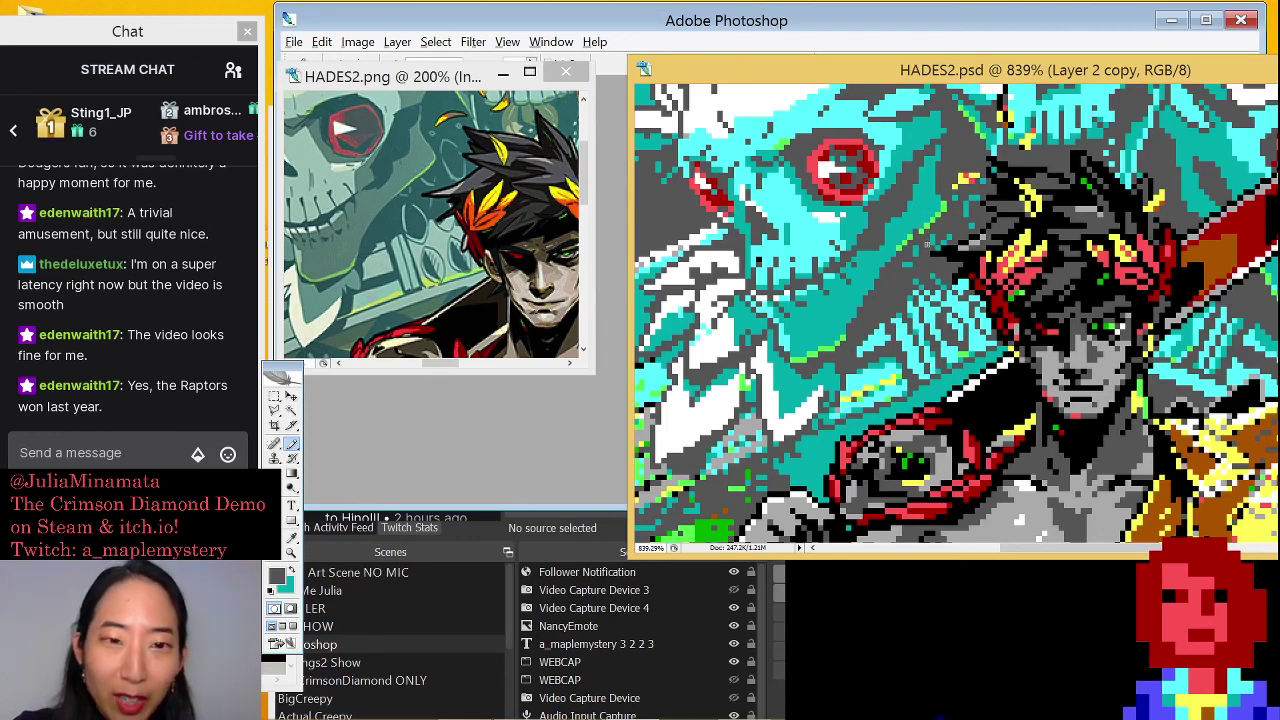
key("x")
key("x")
key("x")
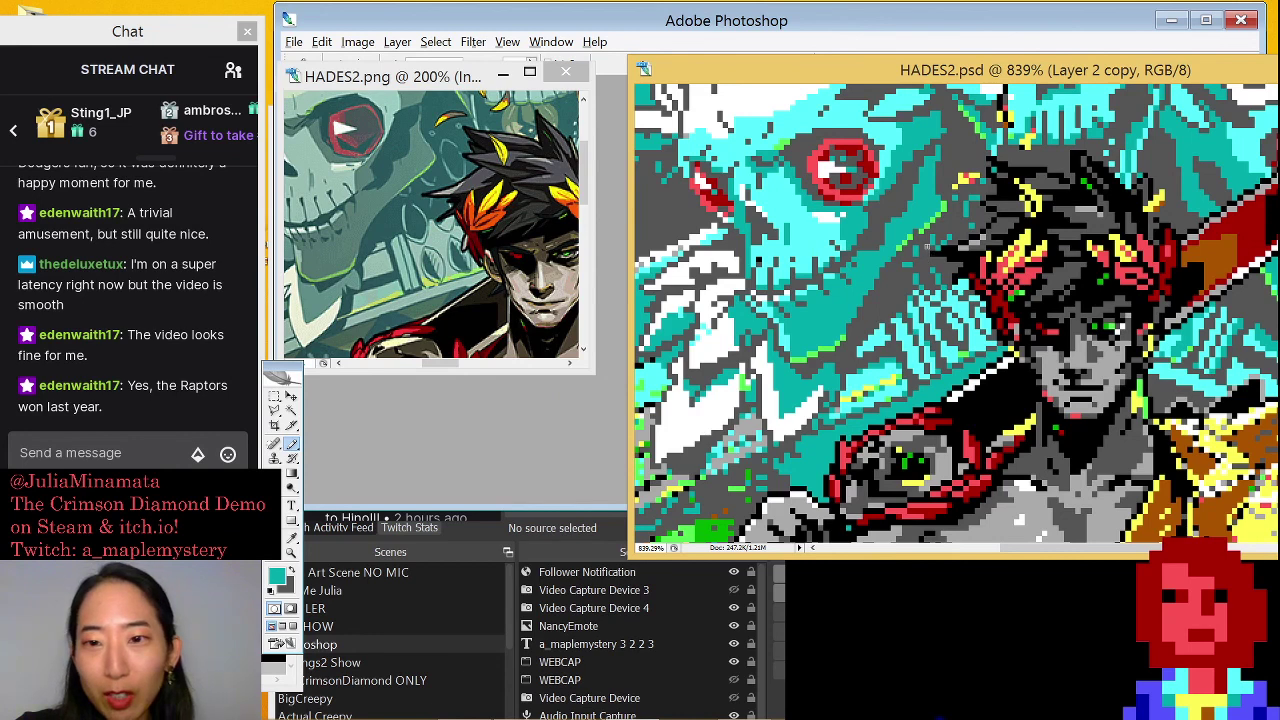
Tidy the background along the skull's green jaw outline, up to the yellow leaf, with teal and dark gray pixels
left_click(922, 231, "alt")
key("x")
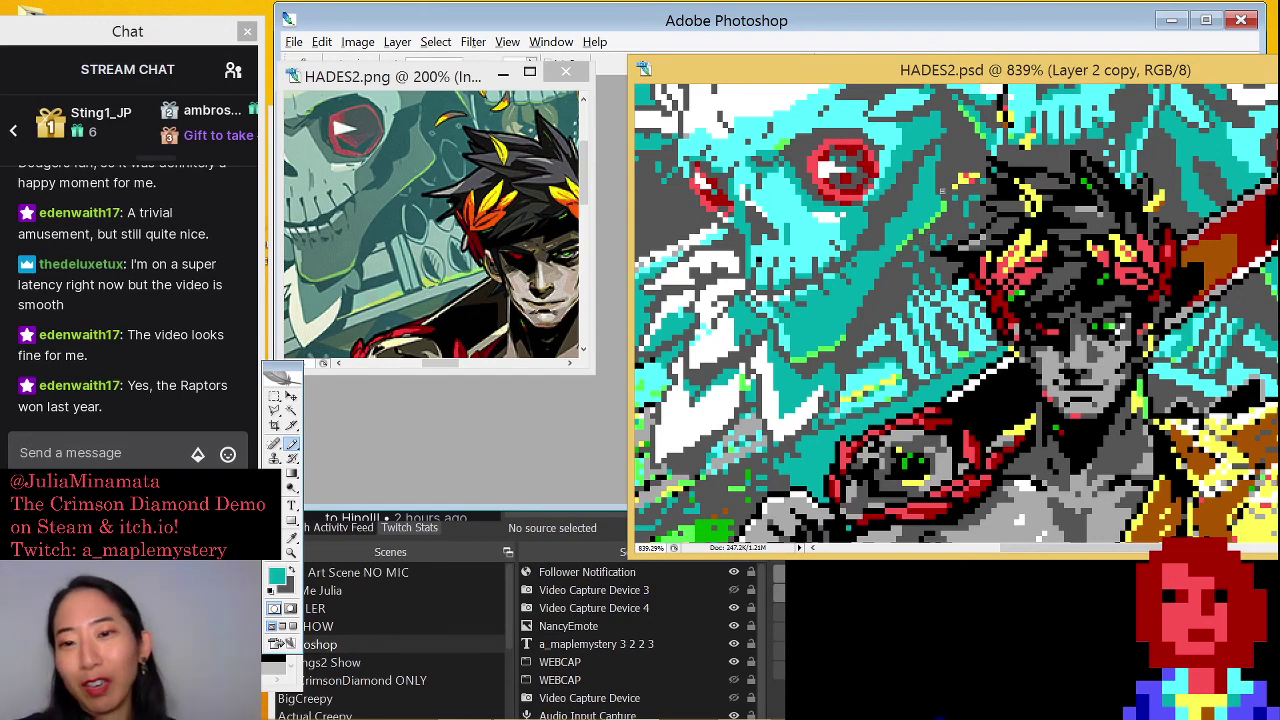
key("x")
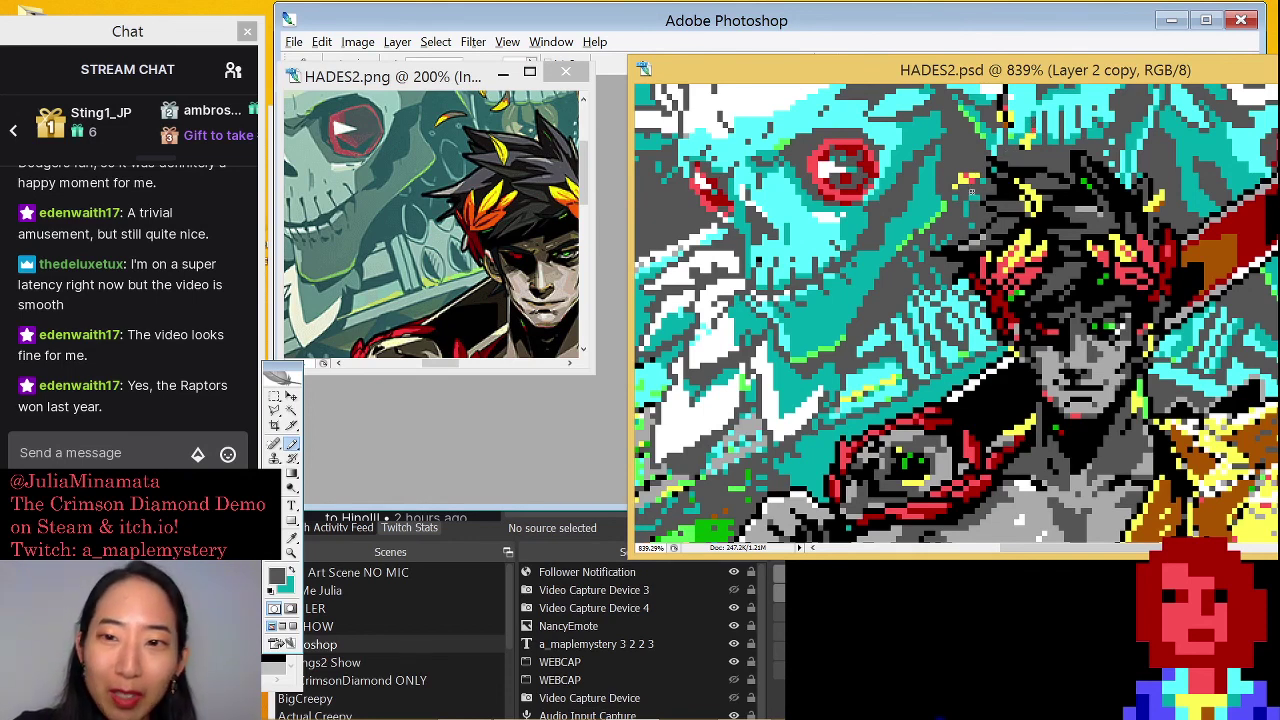
key("x")
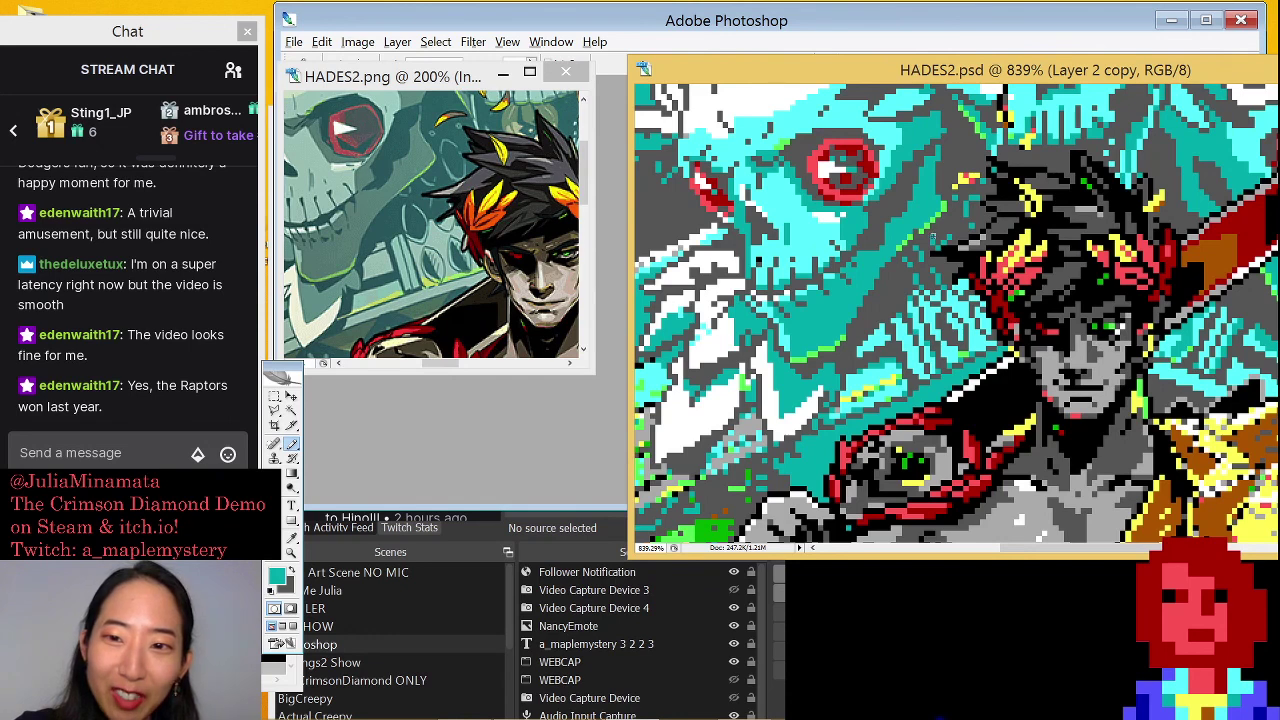
key("x")
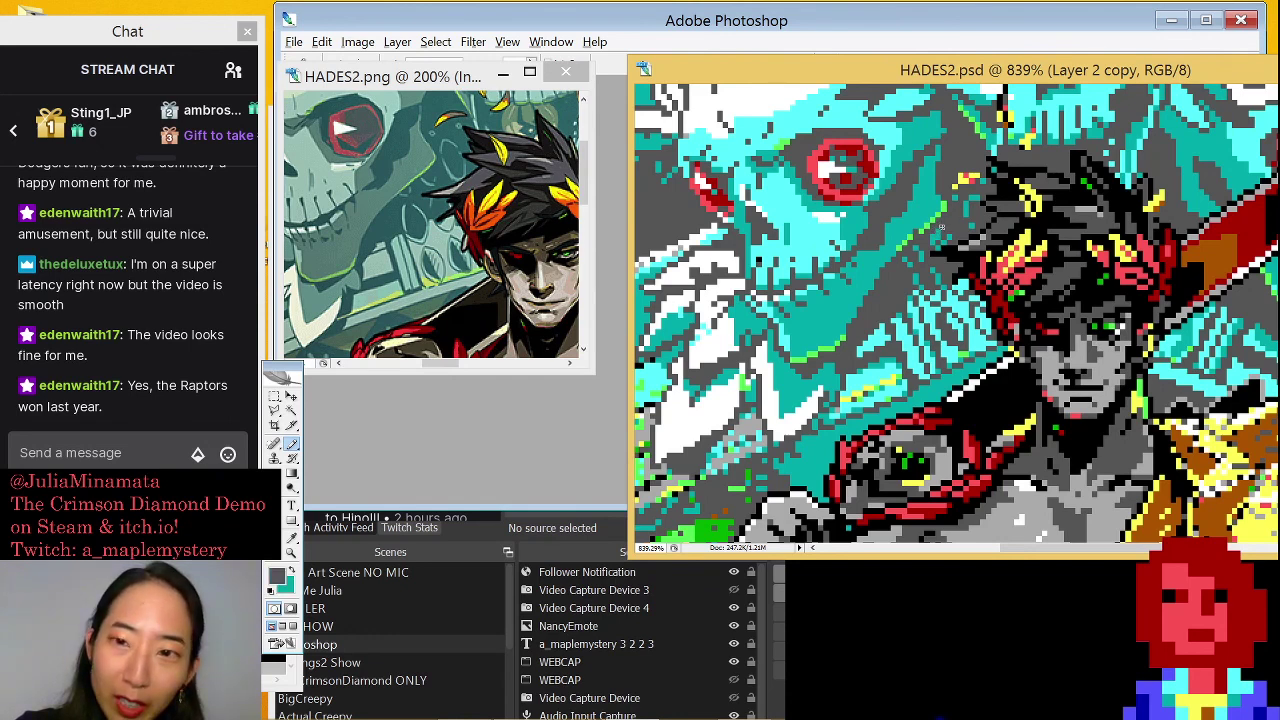
key("x")
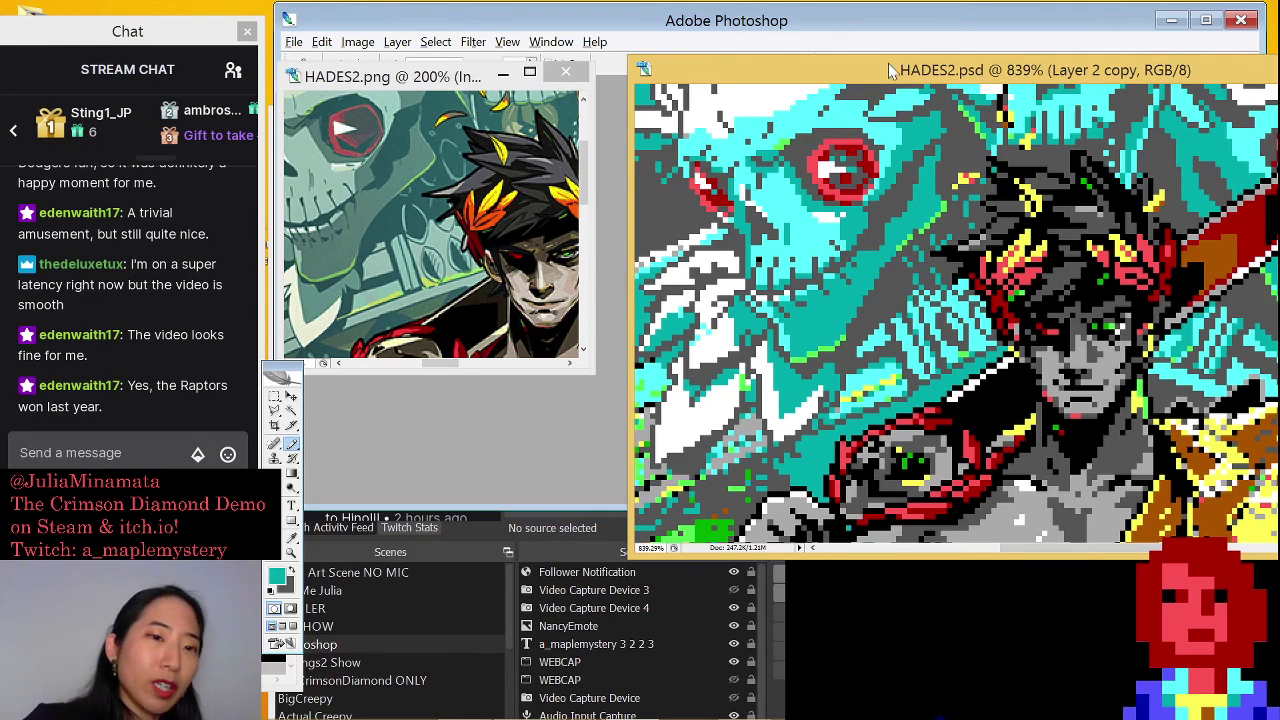
Check the stream in OBS, return to HADES2.psd in Photoshop and make dark gray the drawing color
scroll(205, 275, "down", 1)
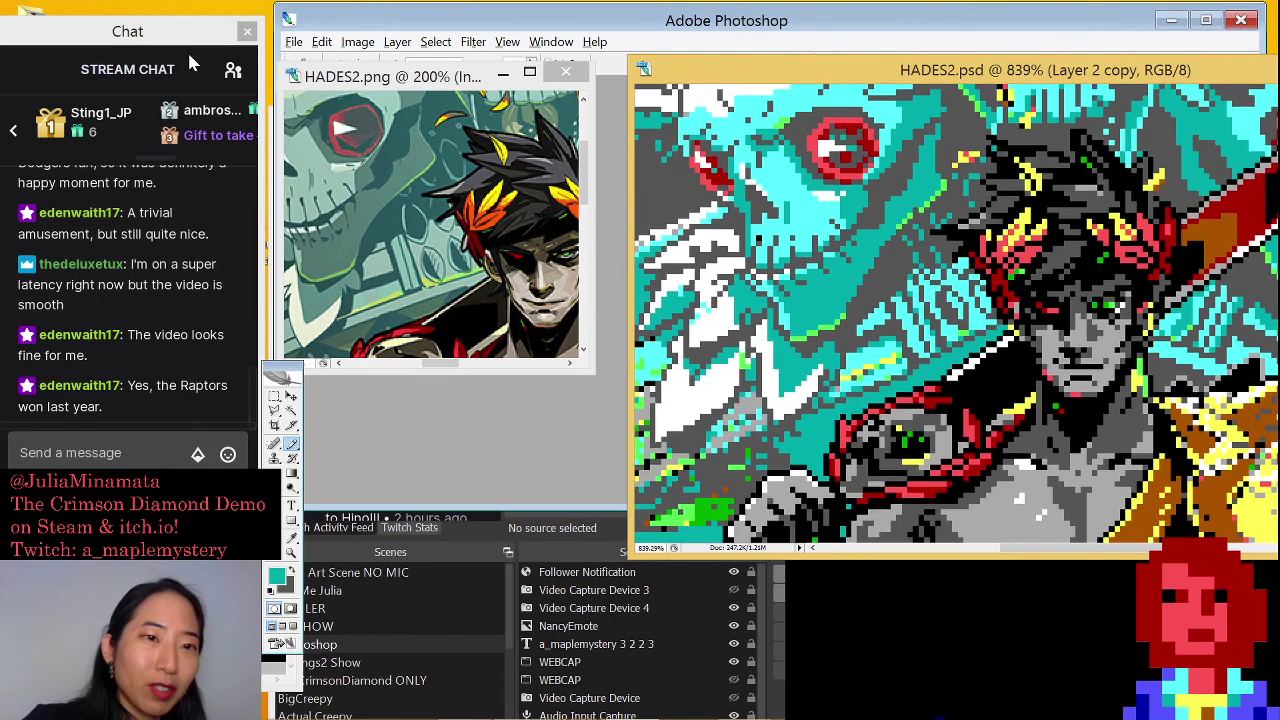
key("alt+Tab")
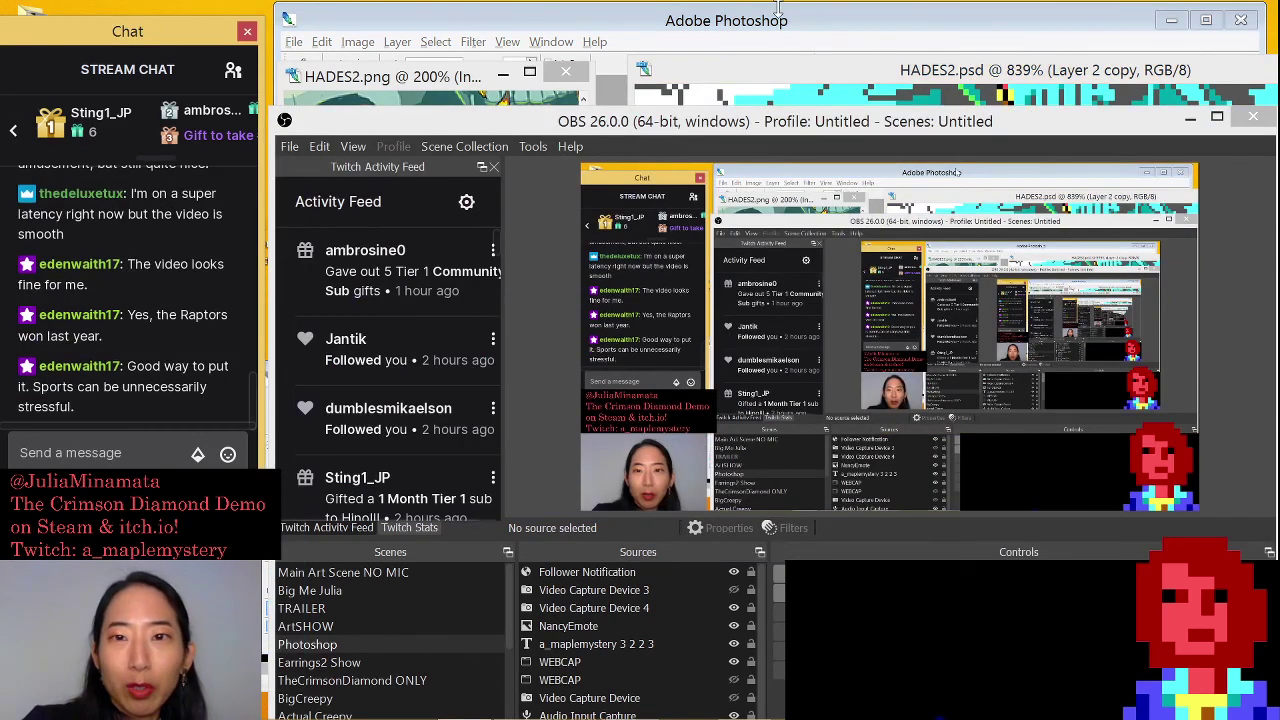
left_click(778, 20)
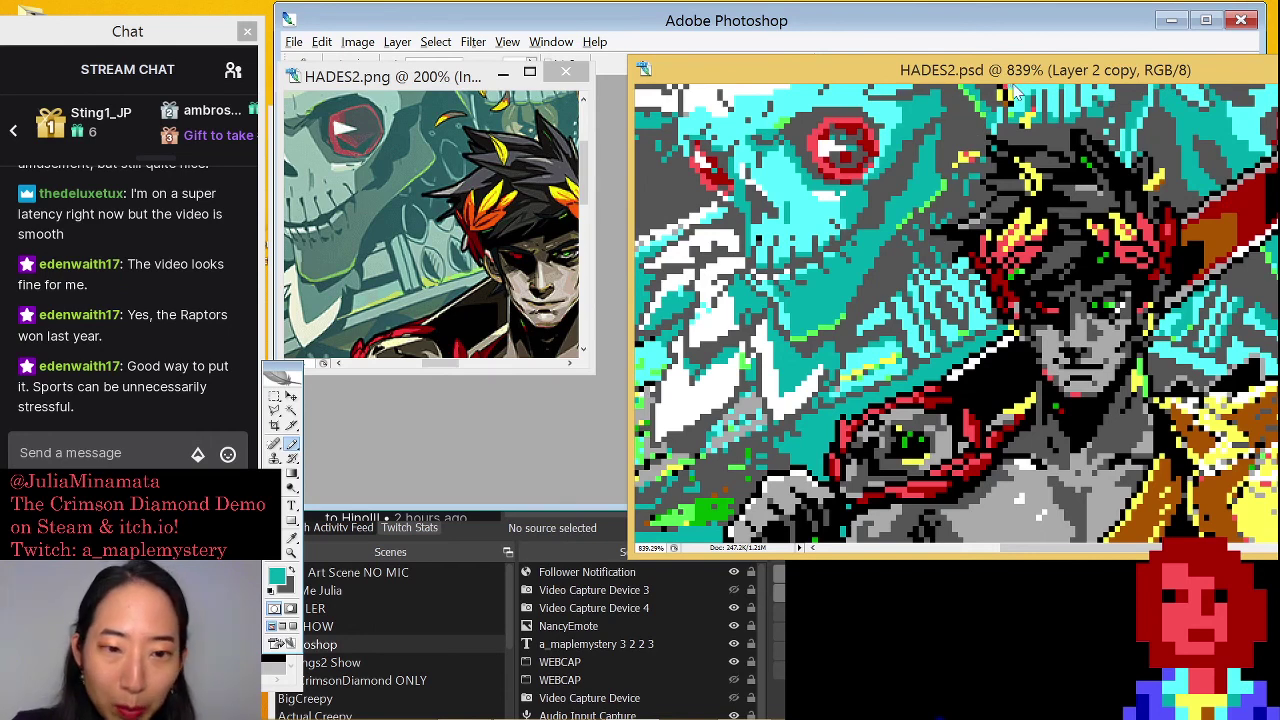
key("x")
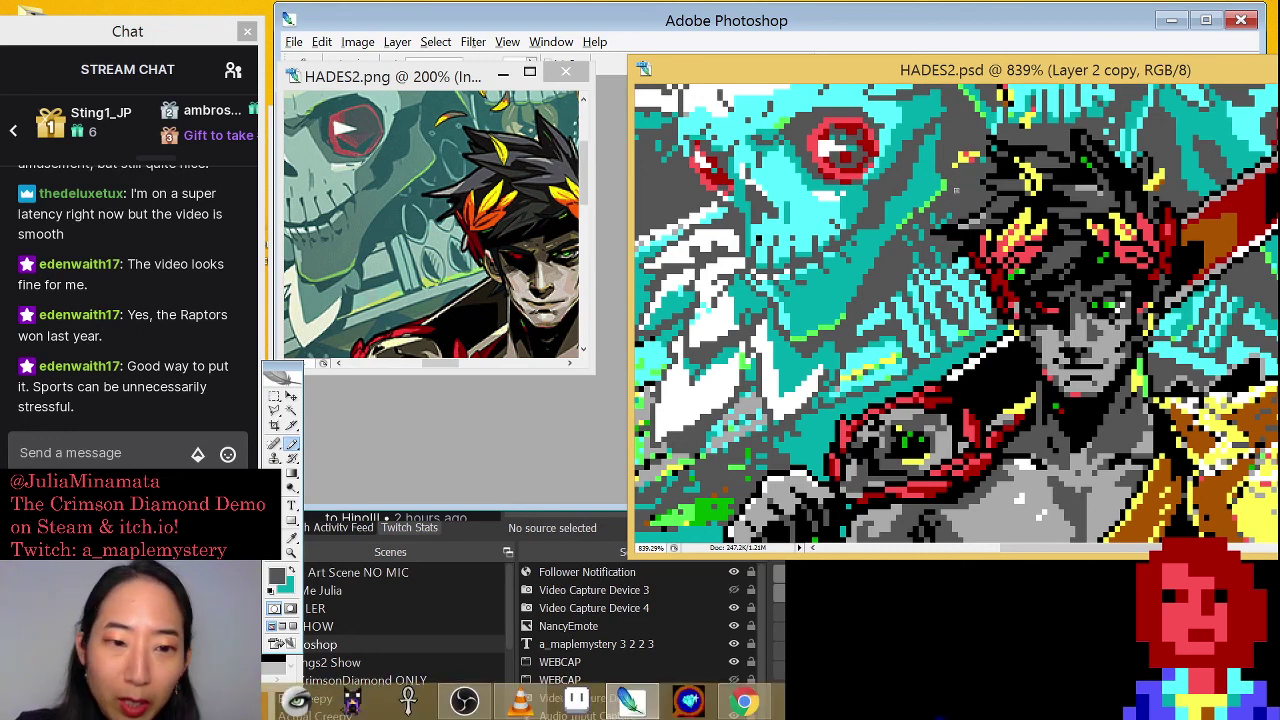
Touch up the background between the skull's jaw and the carved ornament, alternating teal and dark gray pixels
key("x")
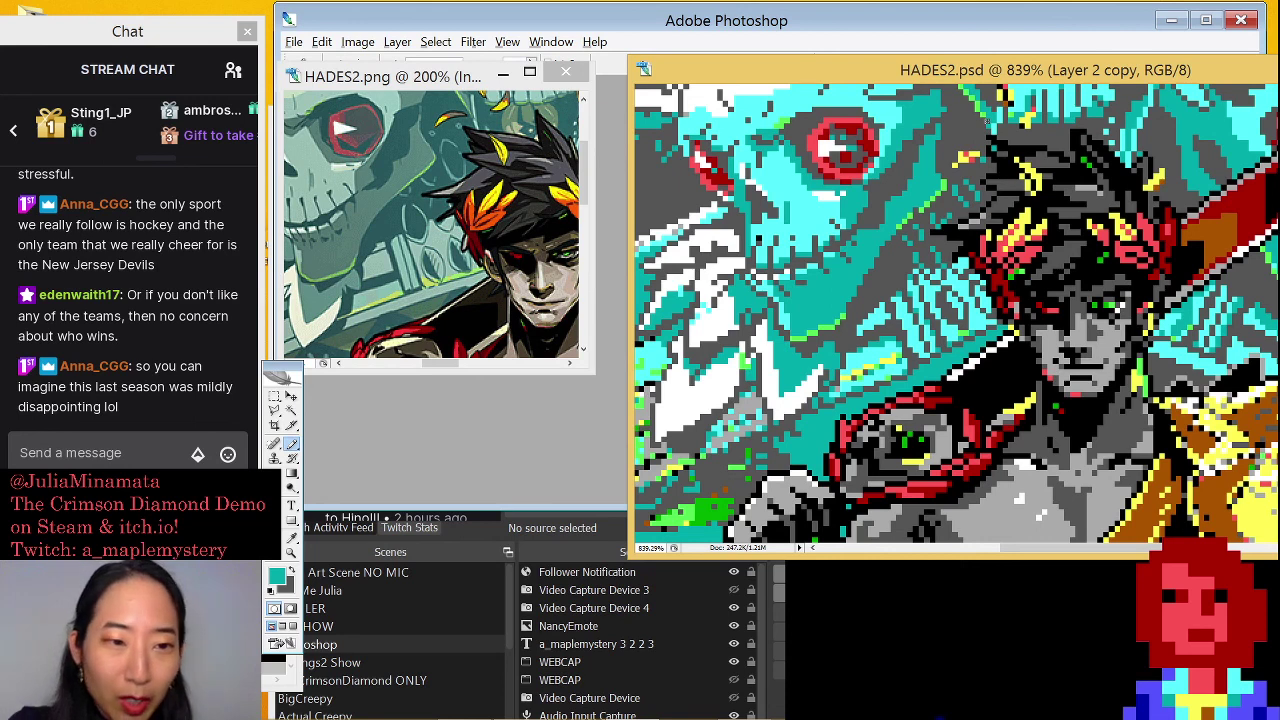
key("x")
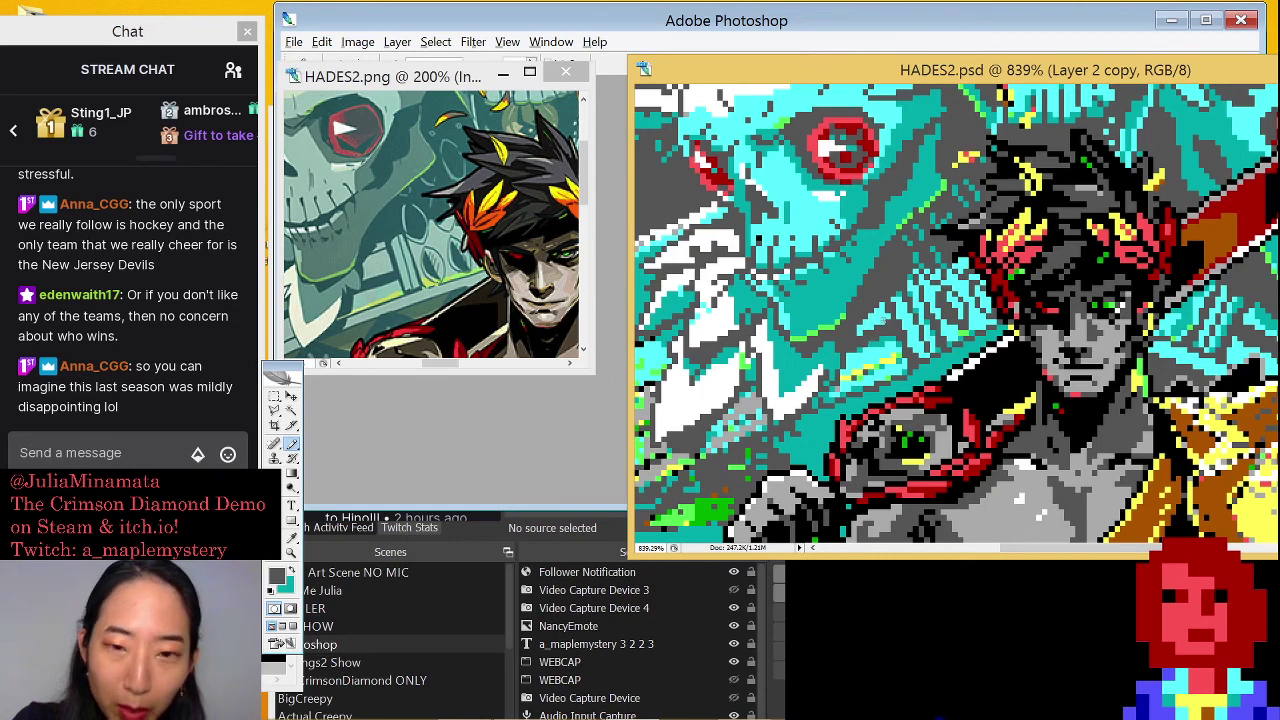
key("x")
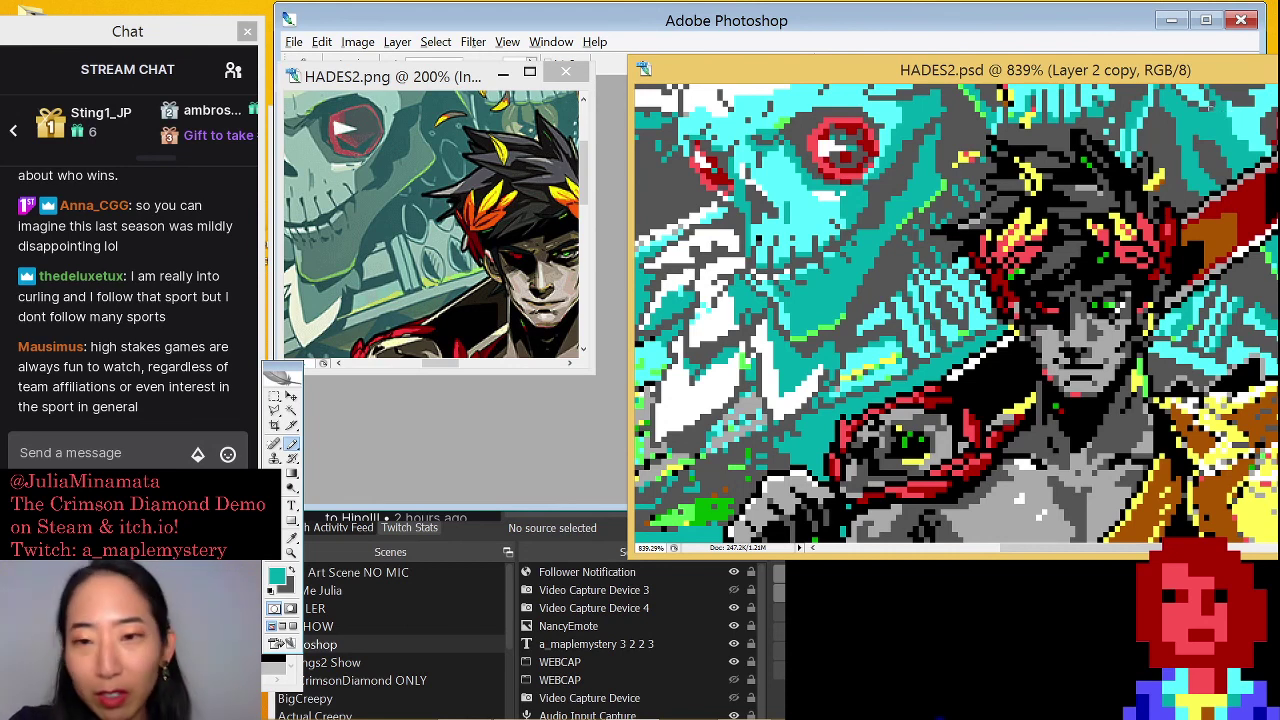
key("x")
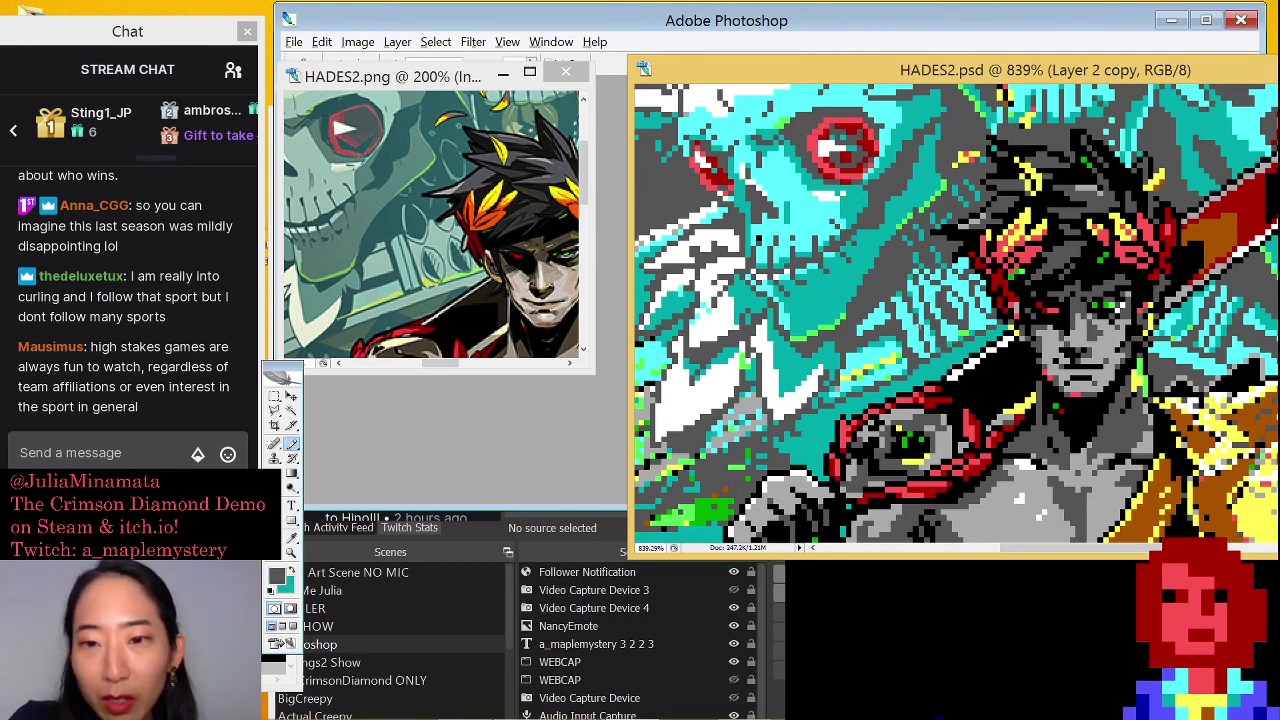
key("x")
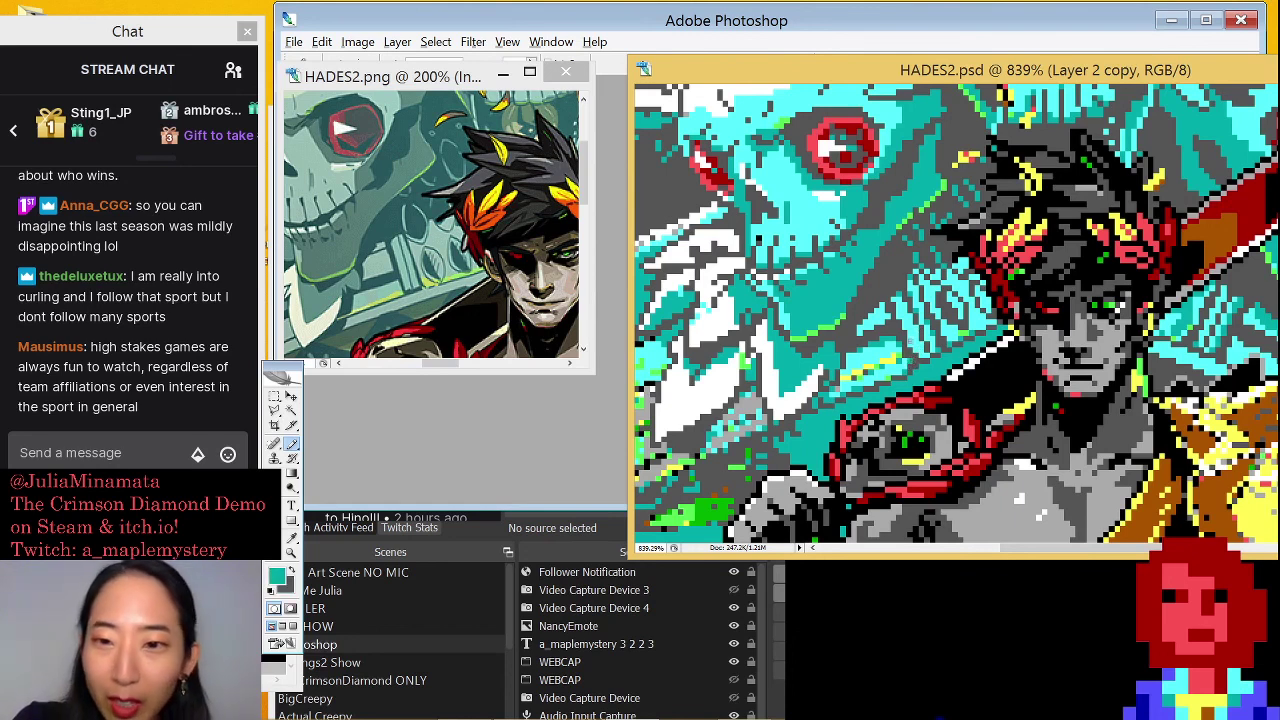
key("x")
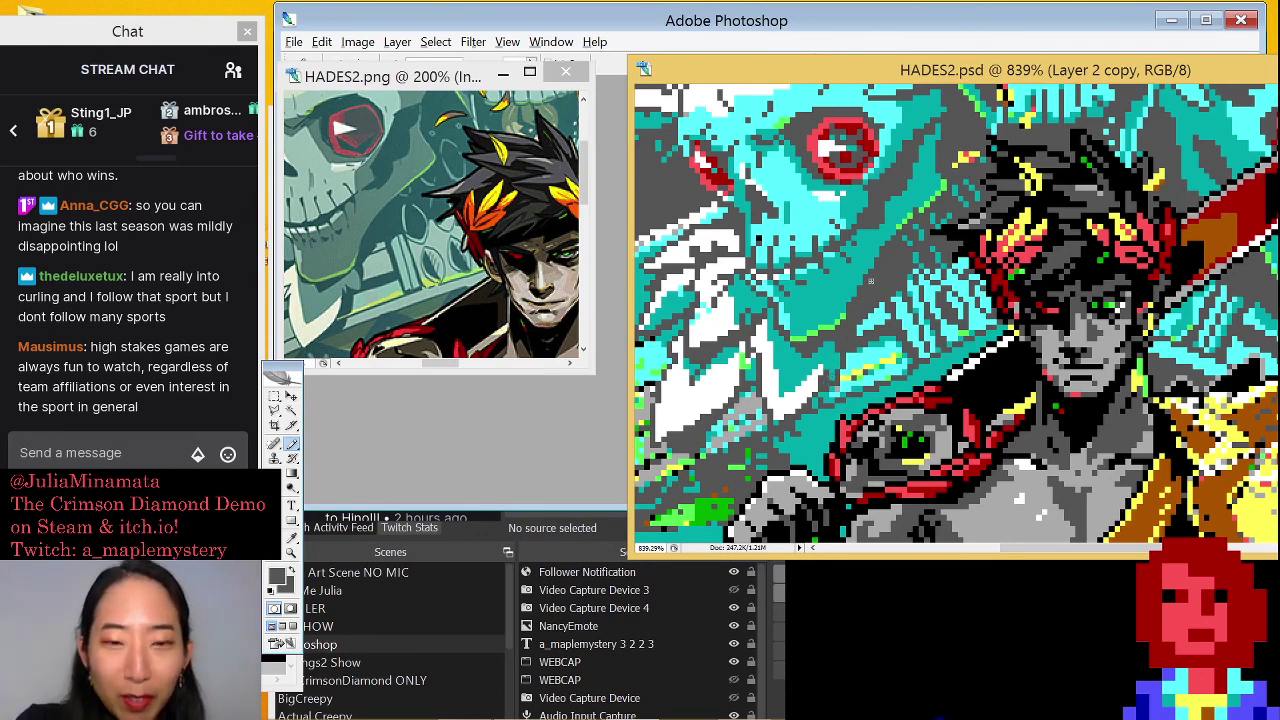
left_click(850, 347, "alt")
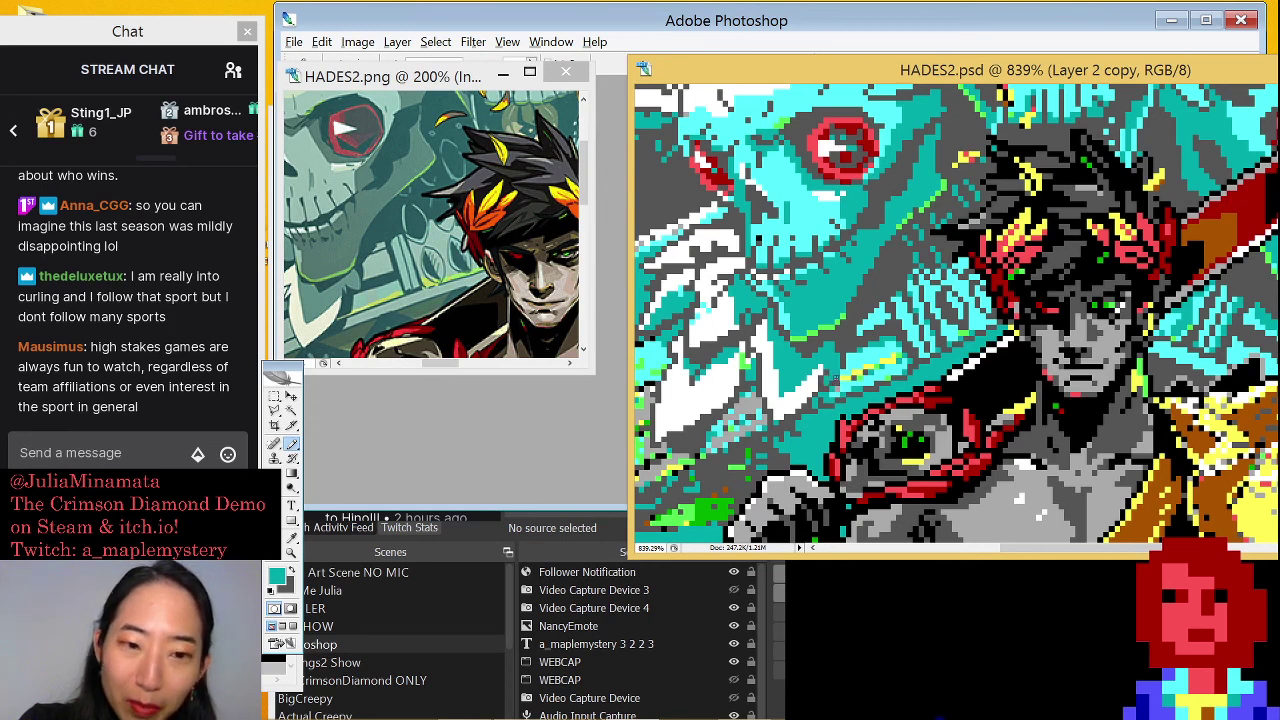
key("x")
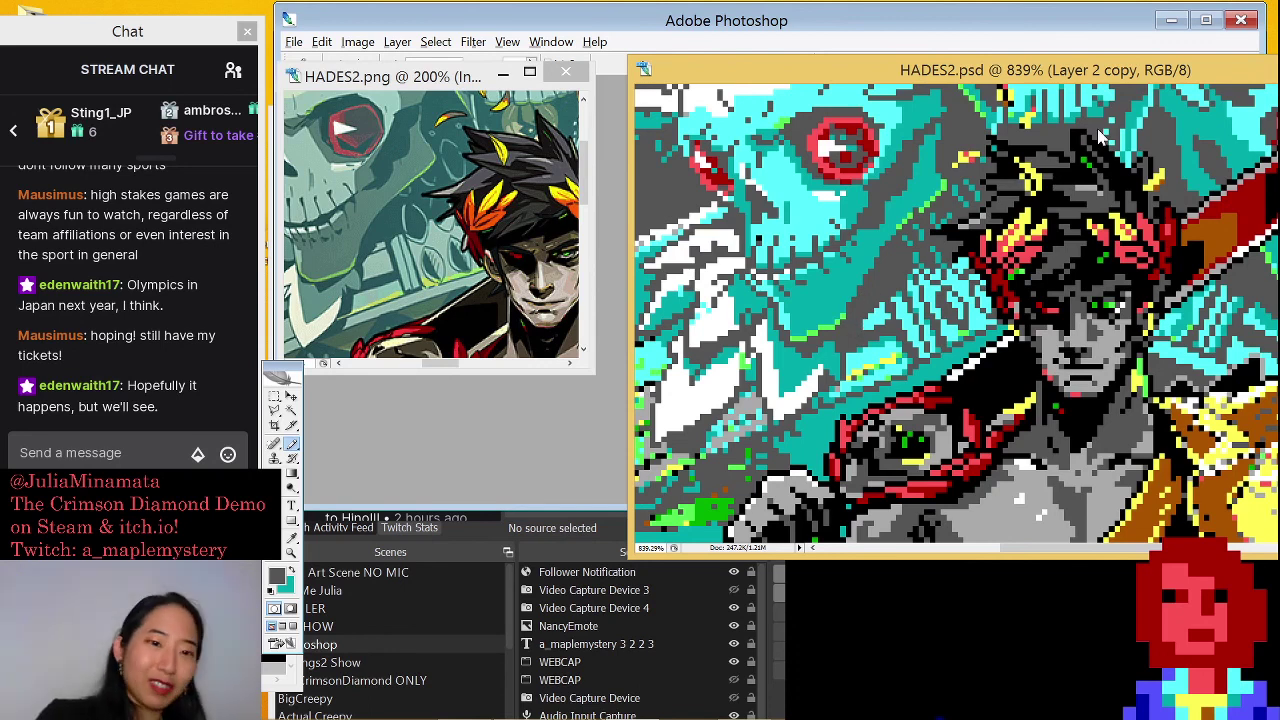
Examine the hero's shoulder armor in the enlarged HADES2.png reference, comparing it with the same area and the whole composition in HADES2.psd
scroll(1100, 137, "down", 2)
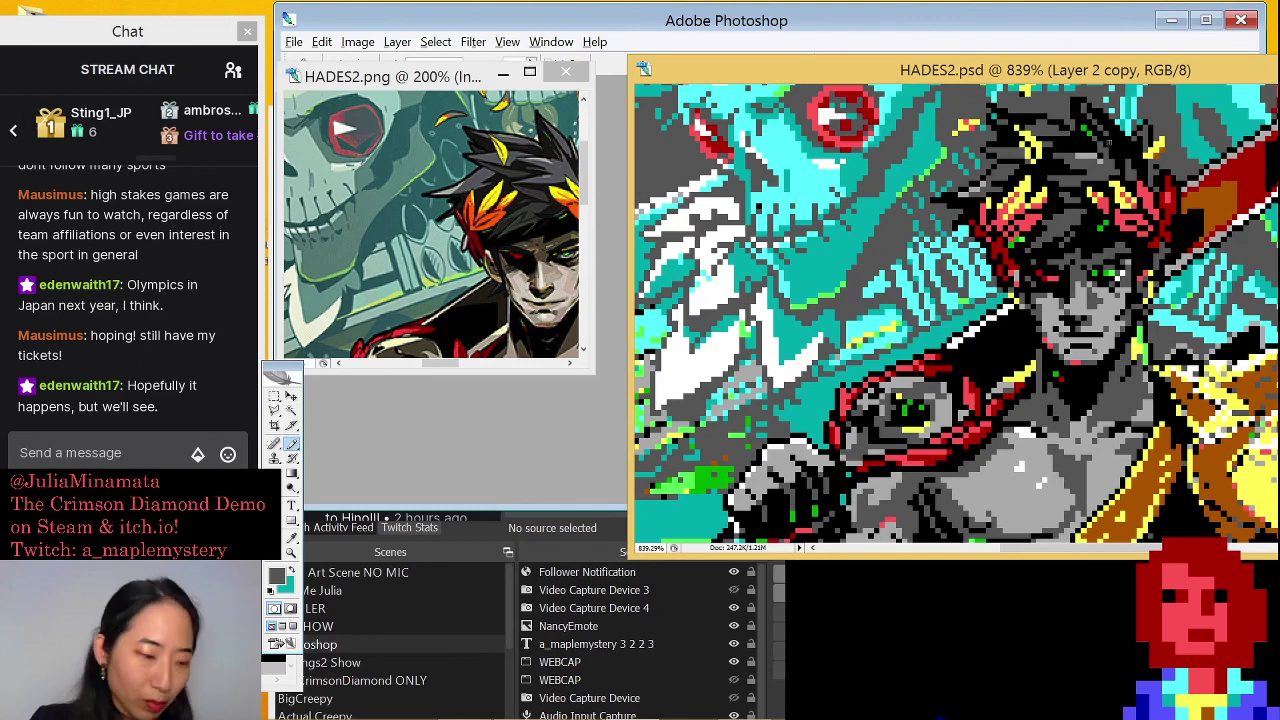
scroll(1108, 142, "down", 5)
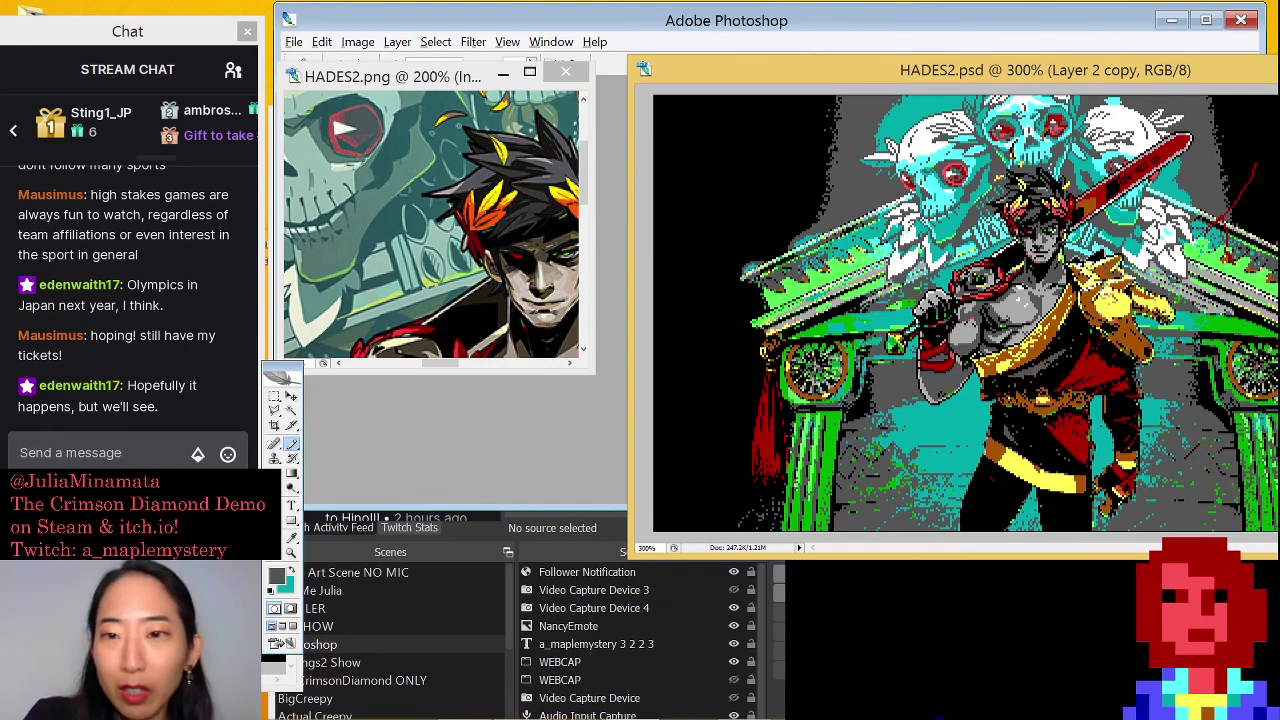
left_click_drag(592, 372, 627, 449)
scroll(516, 279, "down", 5)
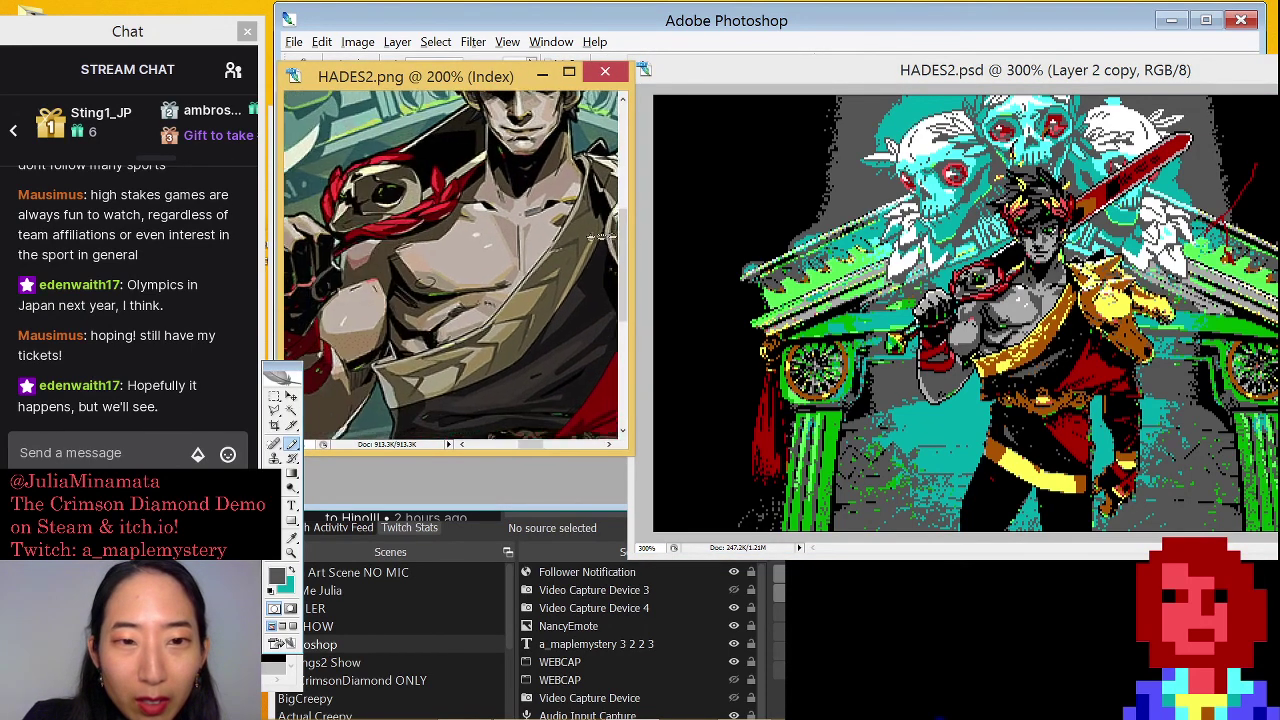
scroll(515, 268, "right", 2)
scroll(525, 300, "up", 3)
scroll(525, 313, "right", 2)
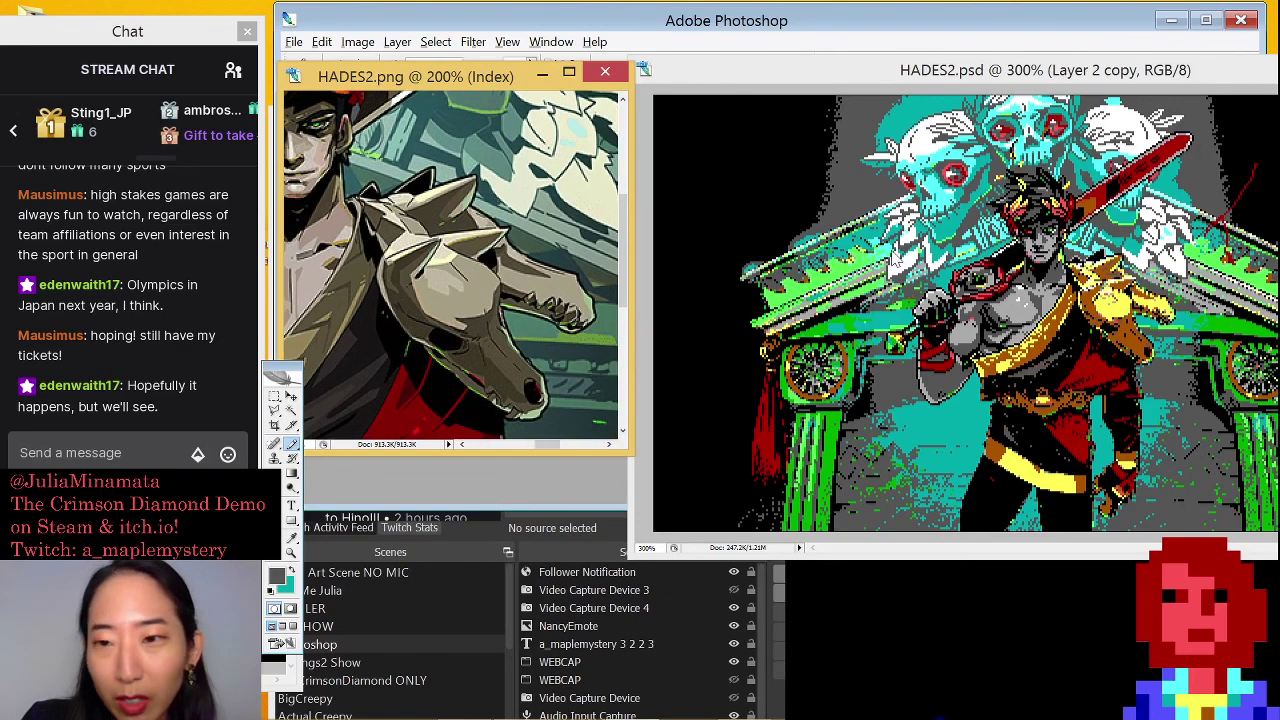
left_click(1117, 88)
scroll(1184, 218, "up", 3)
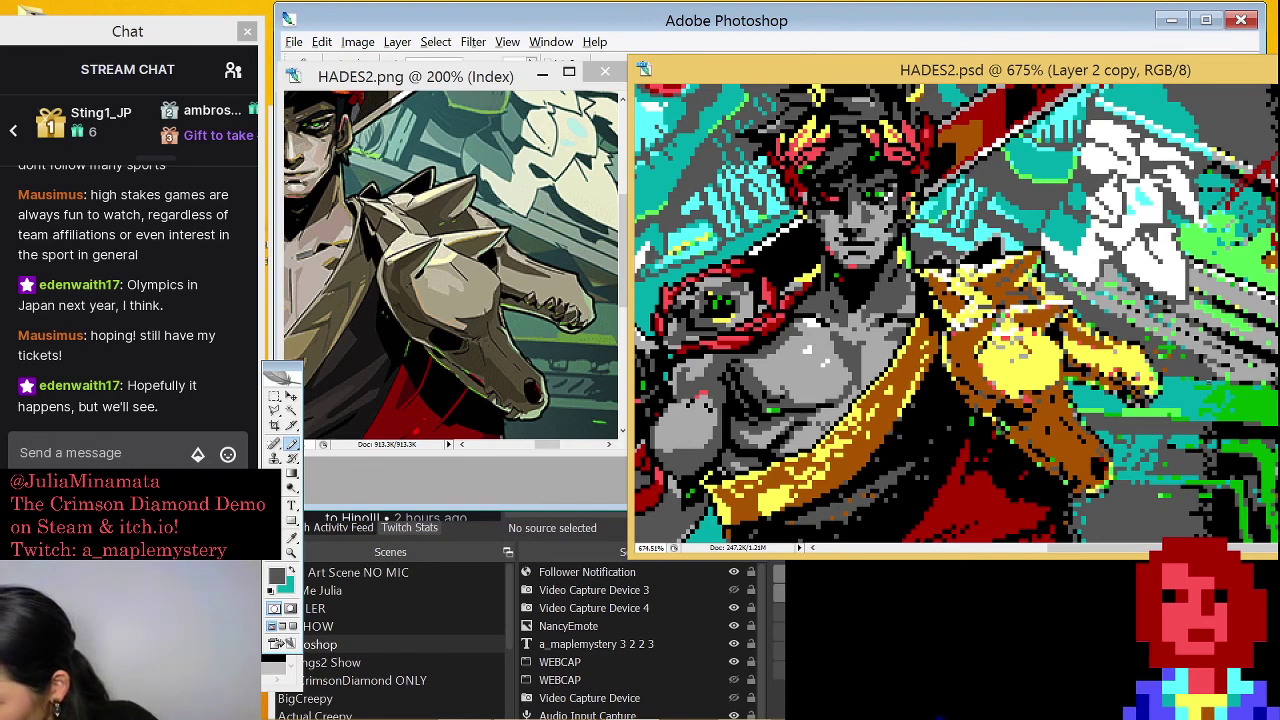
scroll(1190, 250, "down", 3)
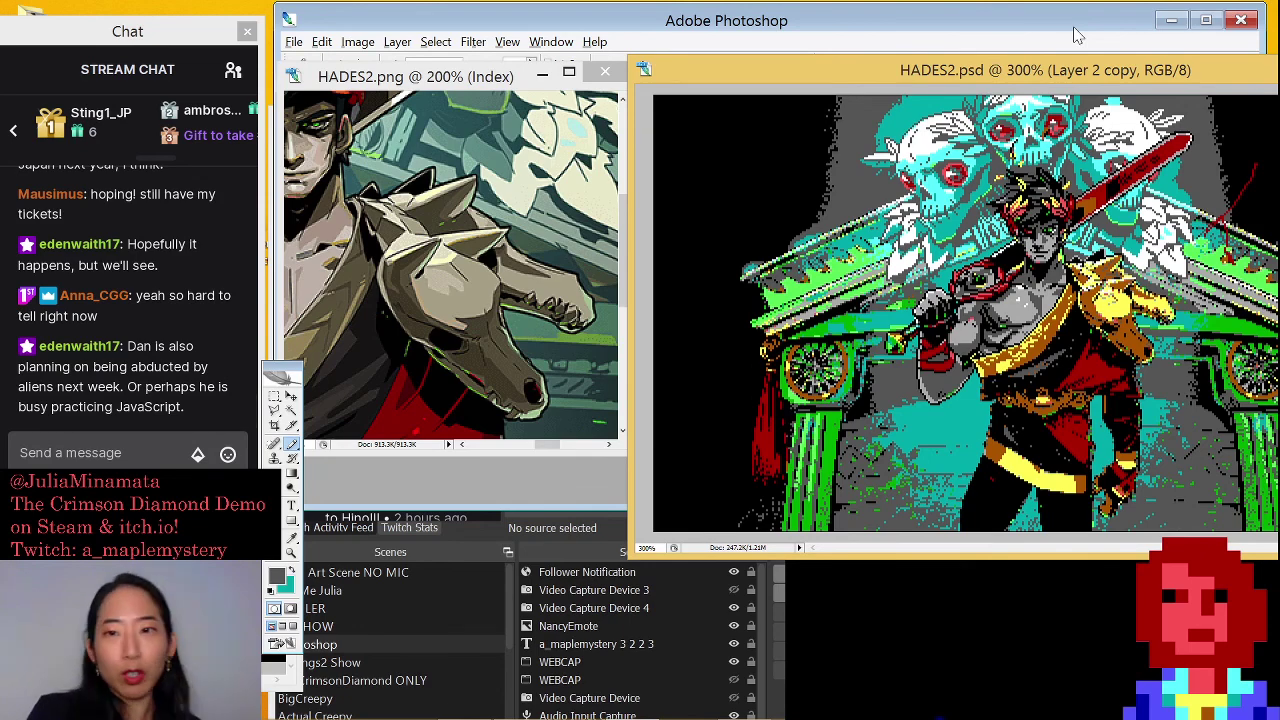
Open ROM_exterior from the ROM folder and show it in an enlarged window at 300%
key("ctrl+o")
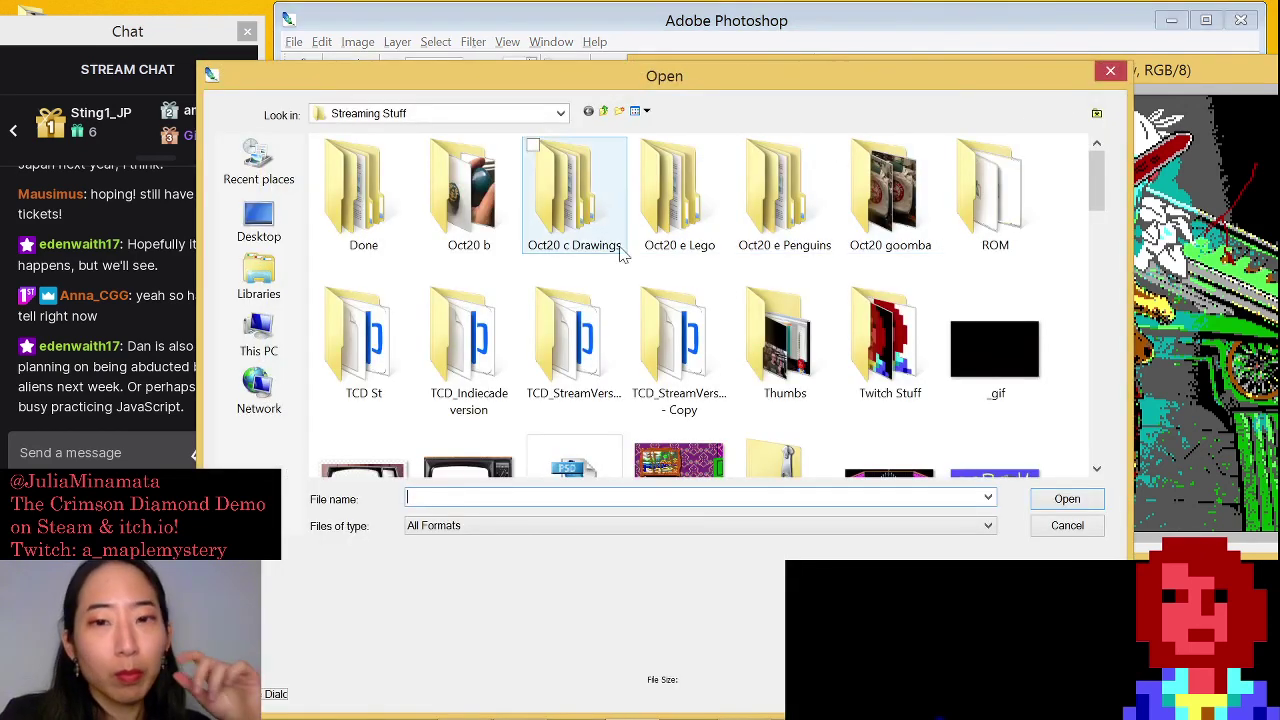
mouse_move(1100, 172)
left_mouse_down()
mouse_move(1100, 220)
mouse_move(1100, 150)
left_mouse_up()
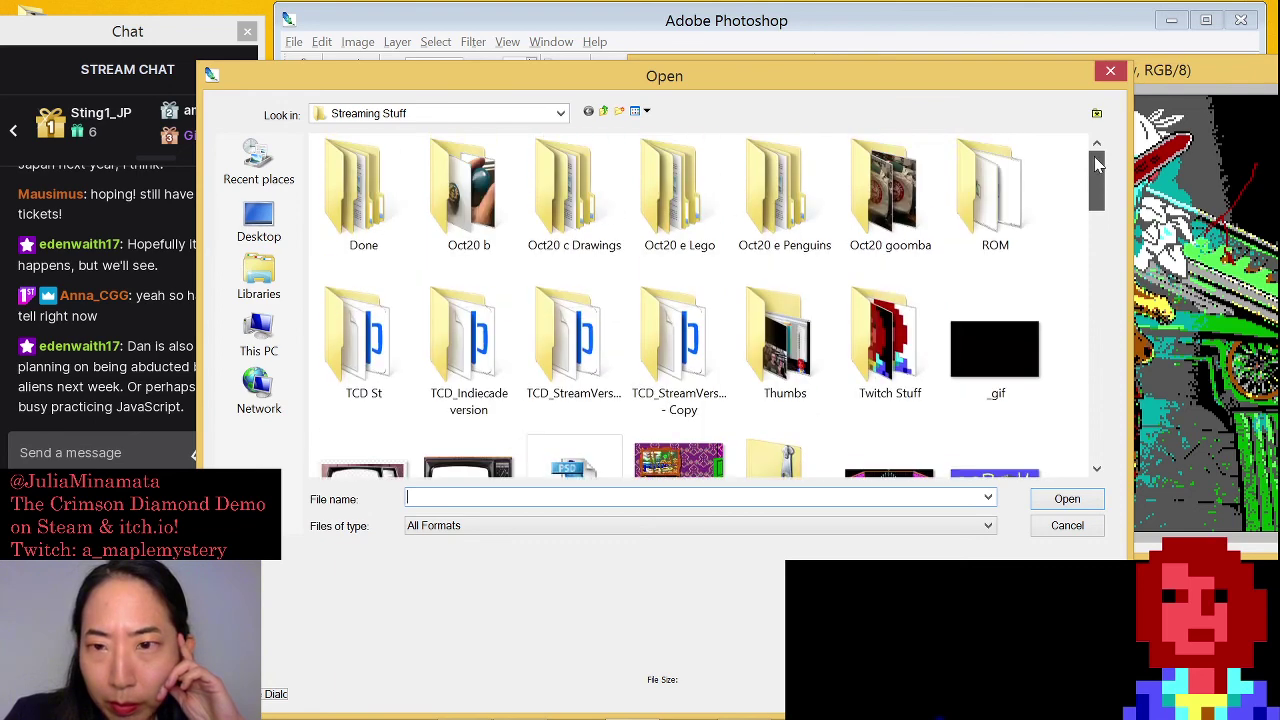
double_click(994, 180)
left_click_drag(1099, 222, 1100, 262)
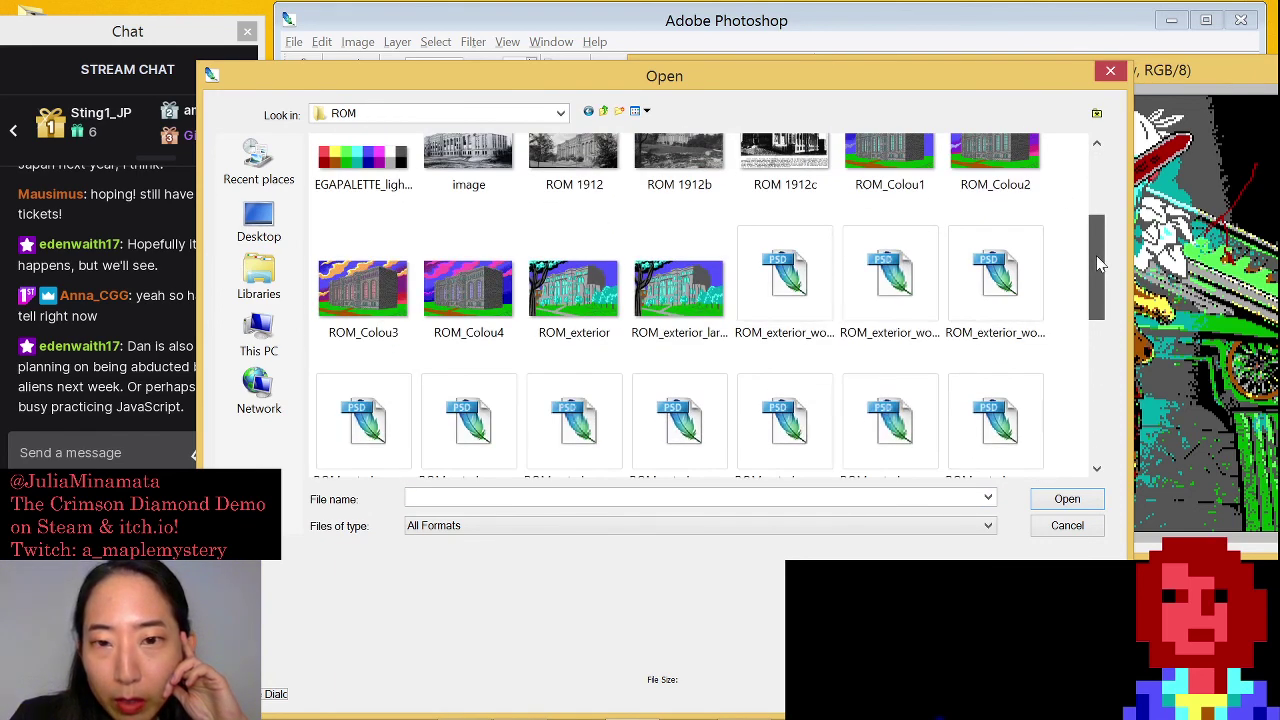
double_click(578, 285)
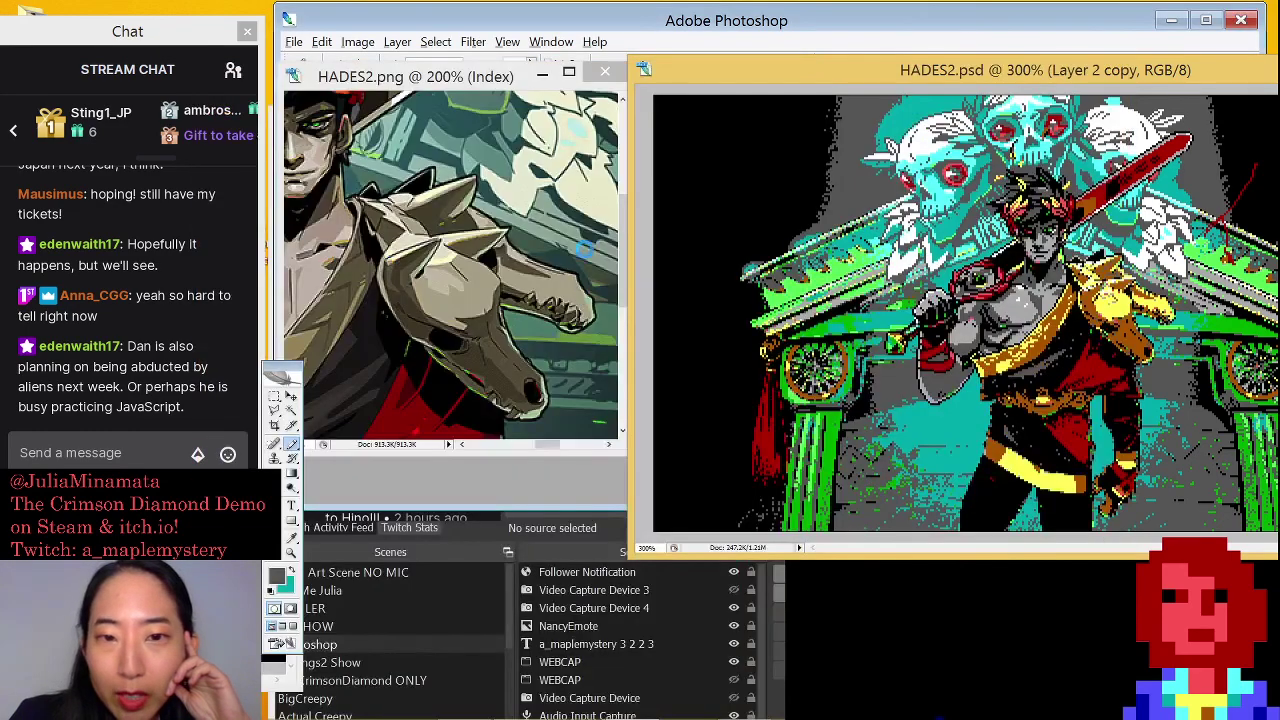
left_click_drag(578, 285, 1152, 640)
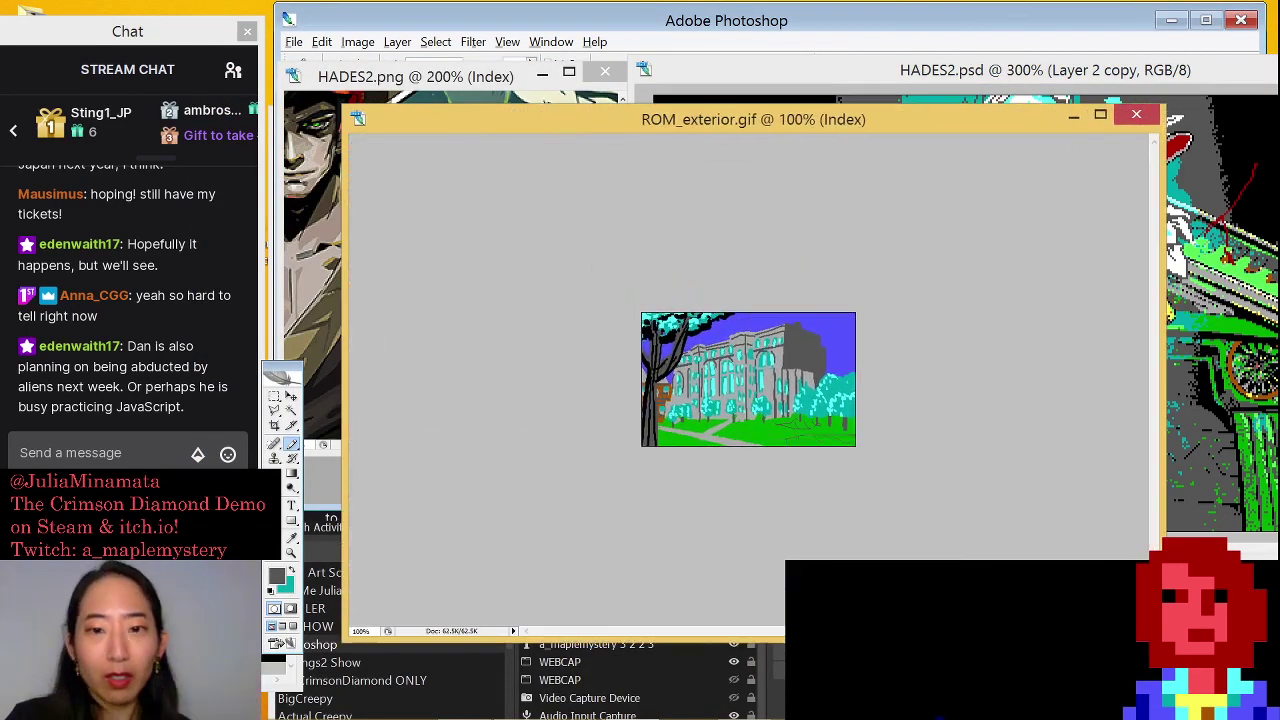
key("ctrl+plus")
key("ctrl+plus")
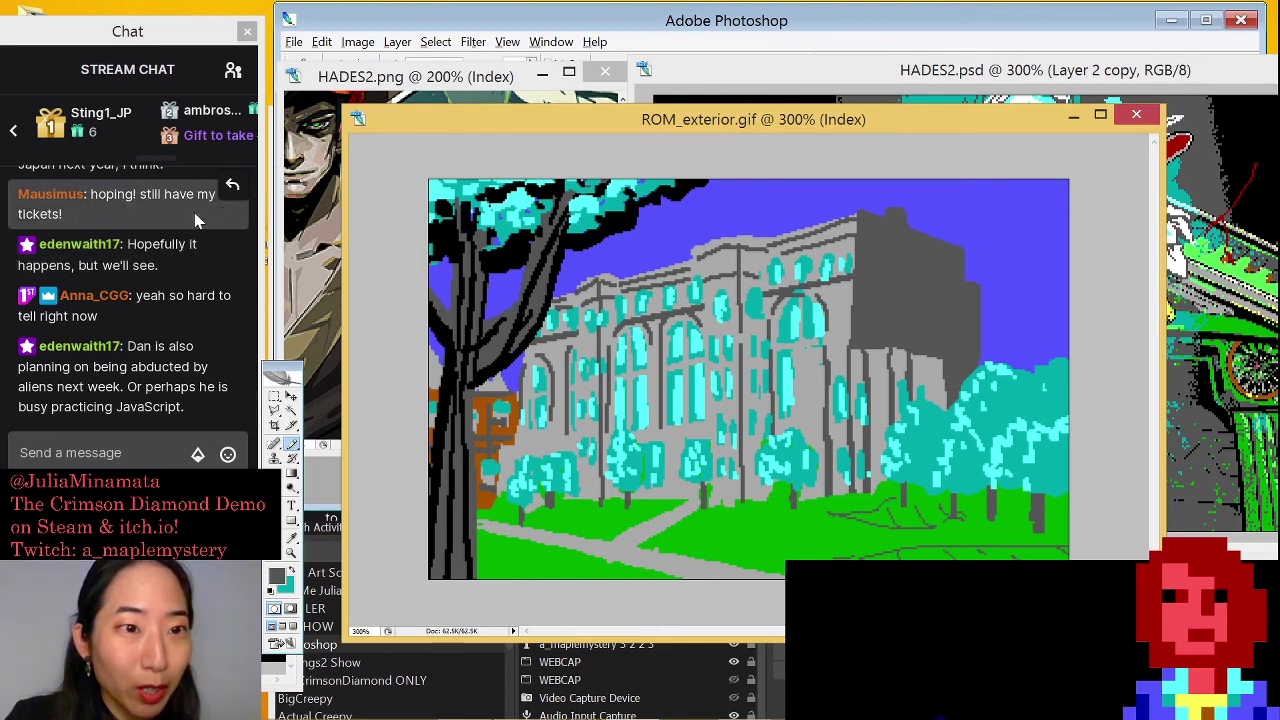
Glance at the stream chat and OBS, then open ROM_exterior_working18 in Photoshop and show it in an enlarged window at 300%
left_click(190, 38)
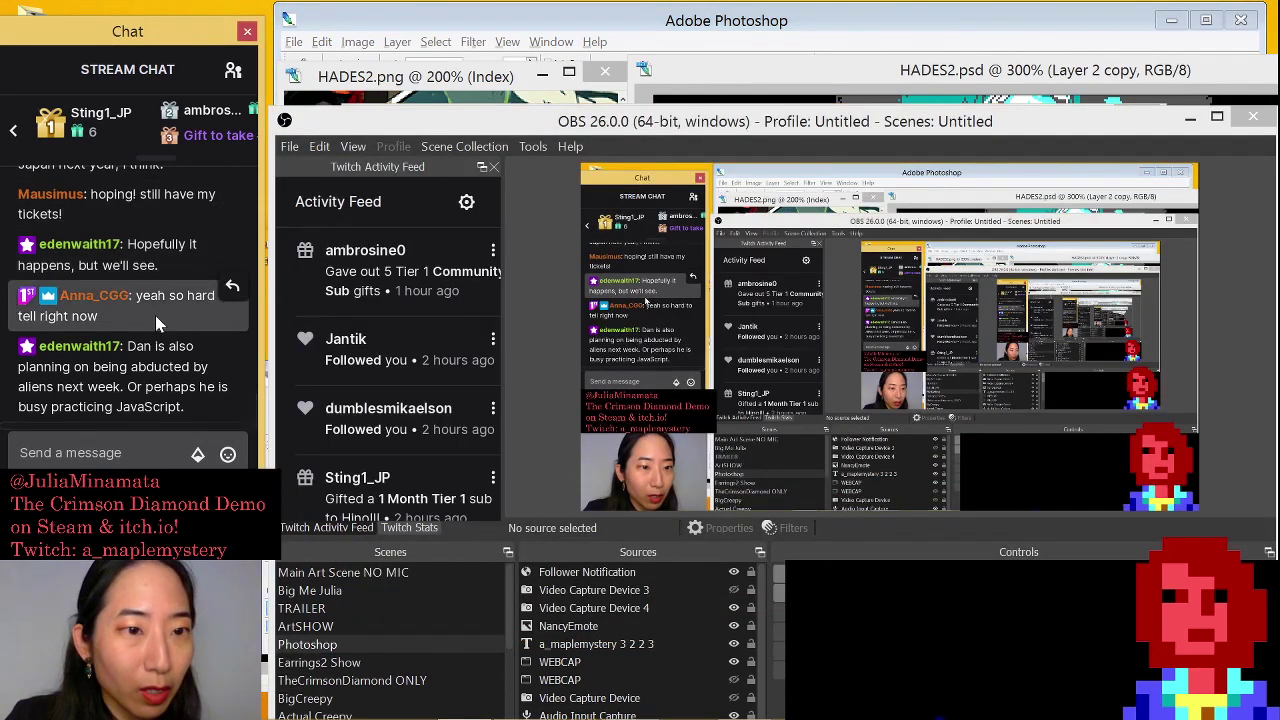
left_click(464, 705)
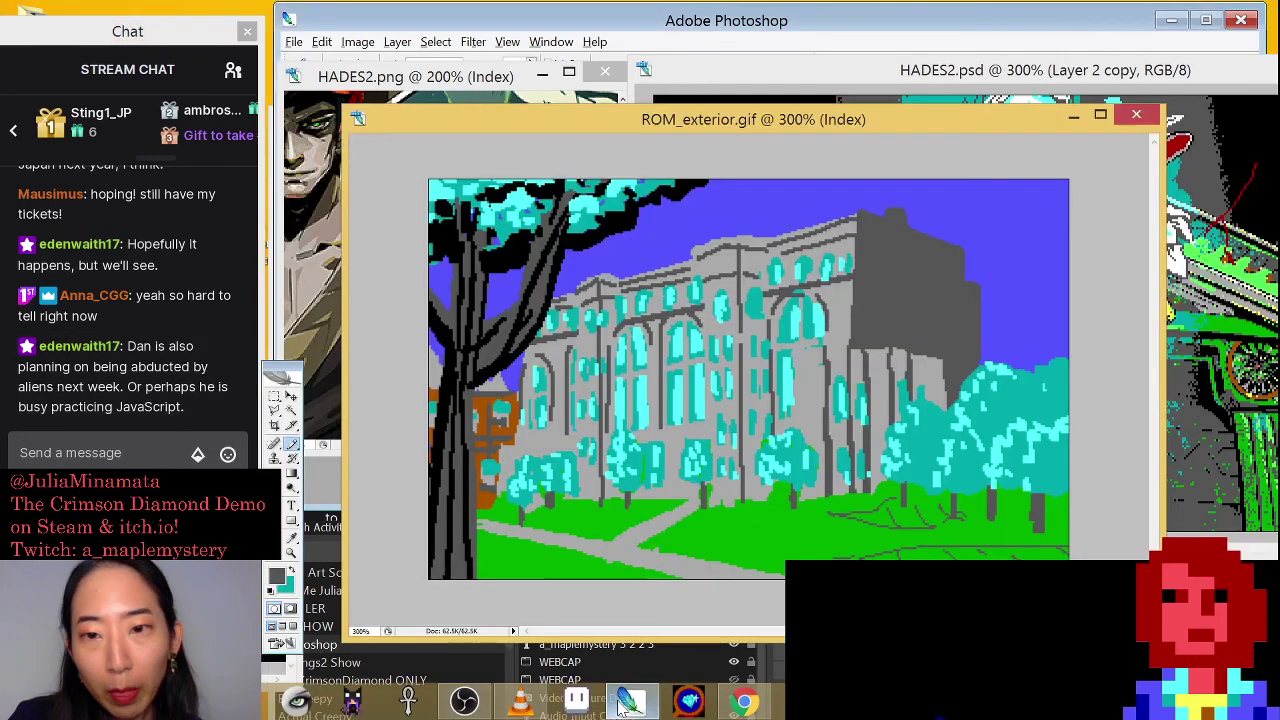
key("ctrl+o")
left_click_drag(1098, 181, 1090, 380)
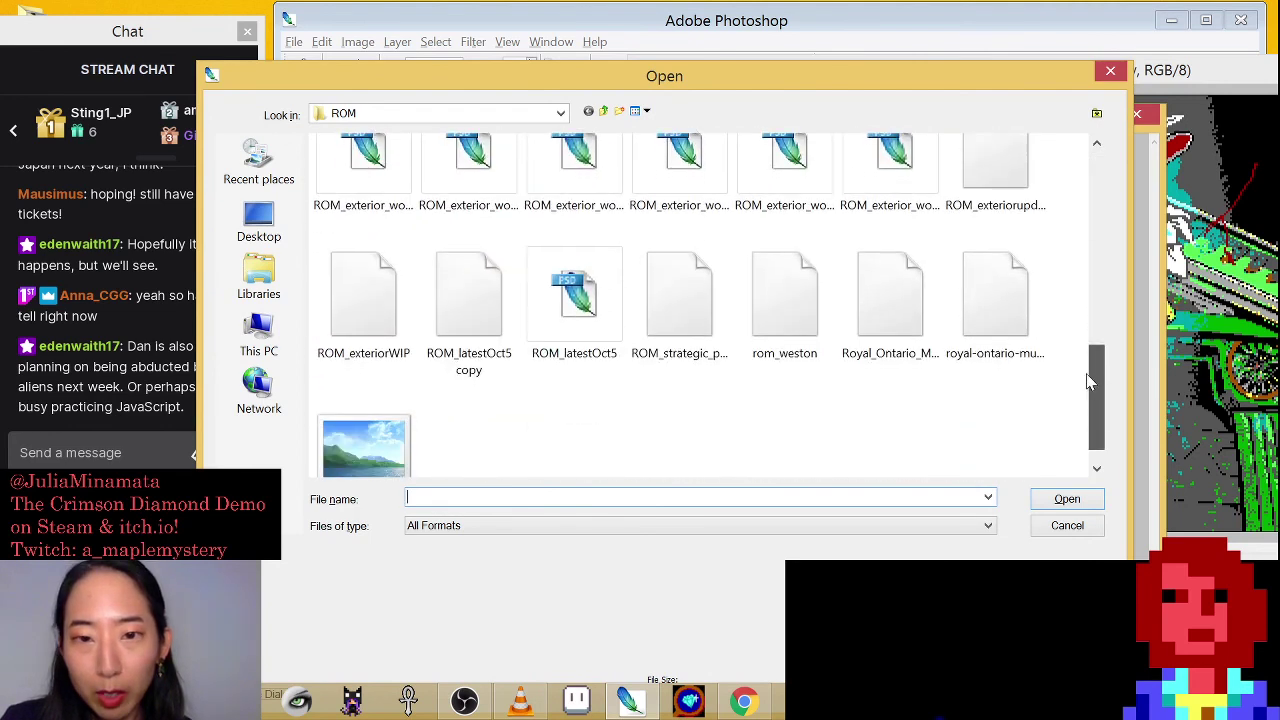
left_click(891, 180)
left_click(833, 196)
left_click(901, 200)
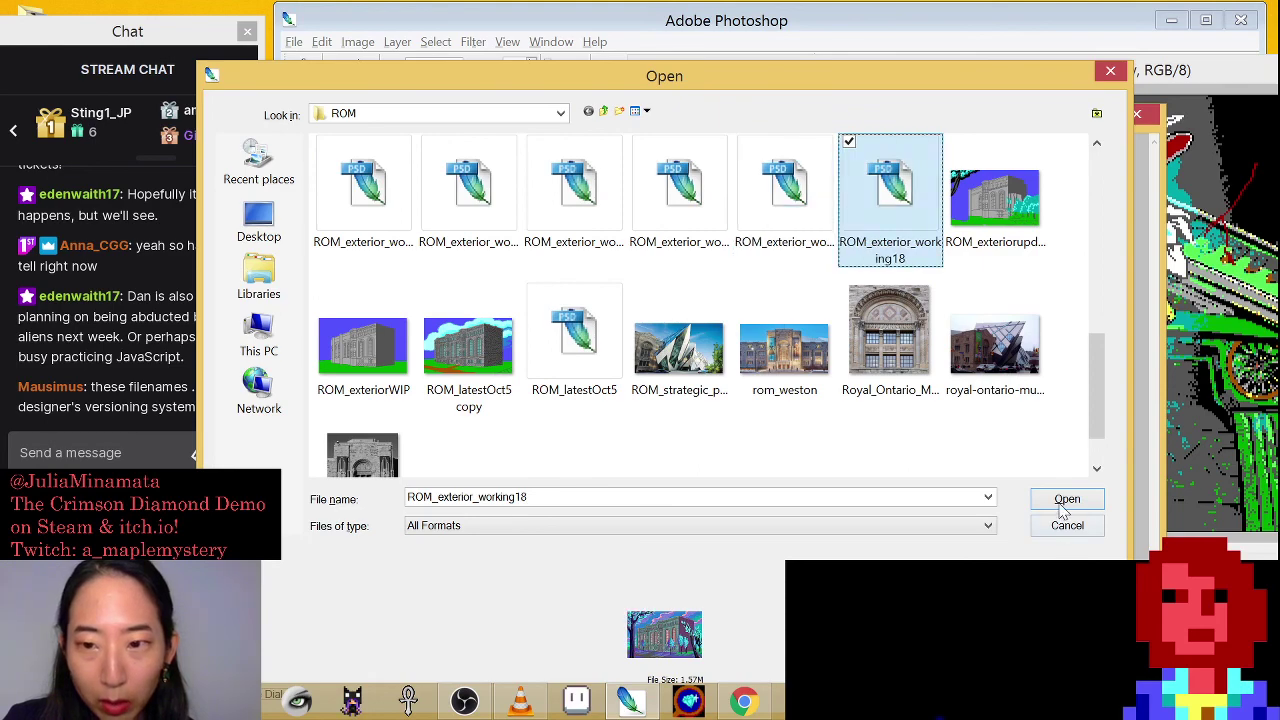
left_click(1063, 505)
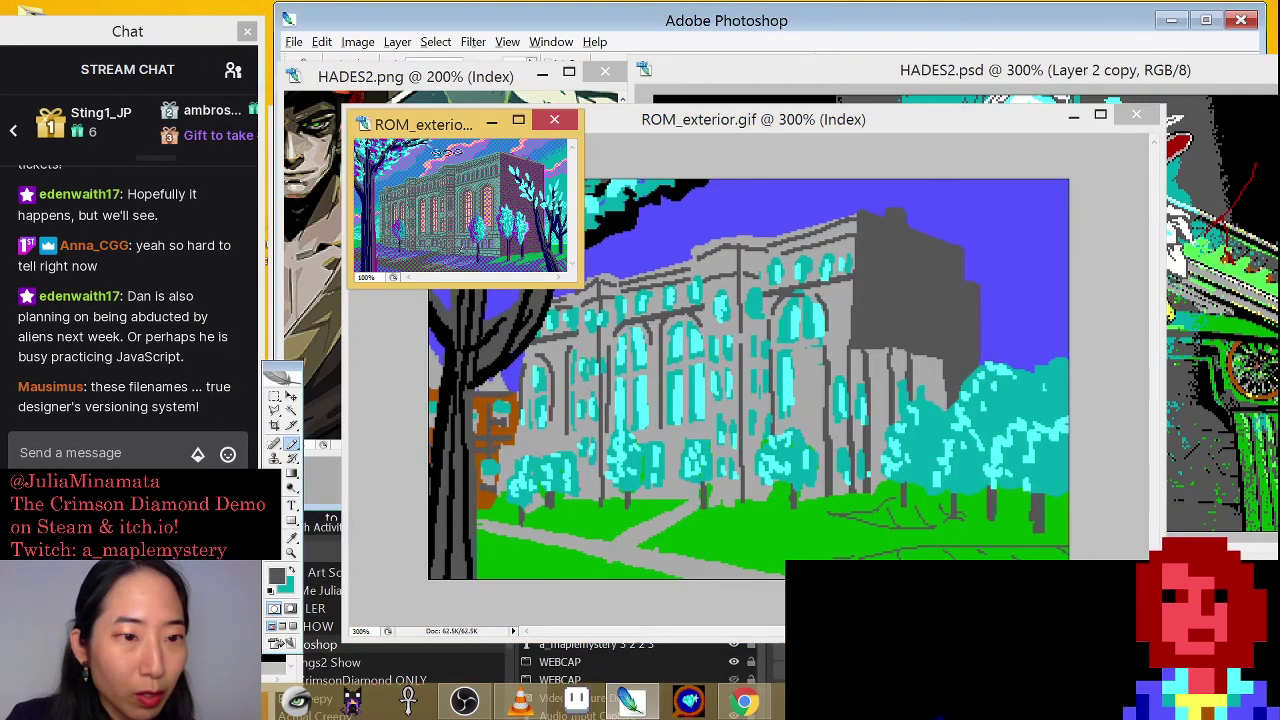
left_click_drag(402, 124, 472, 65)
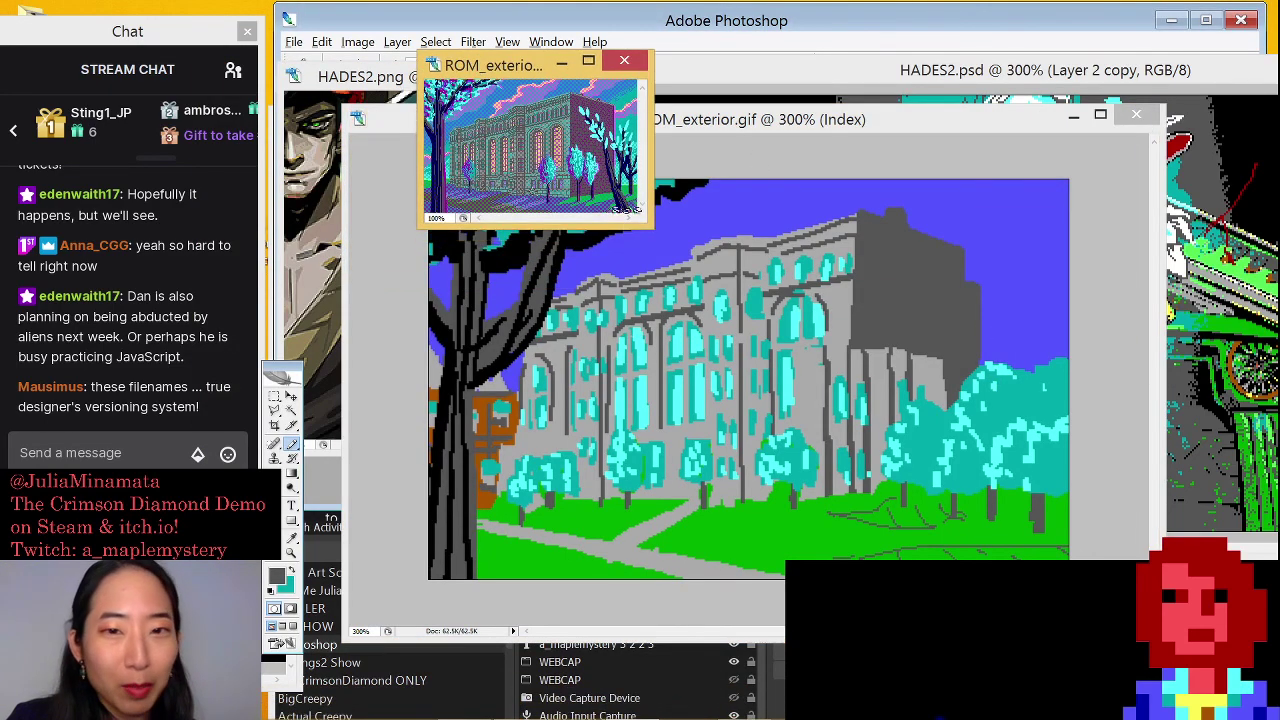
left_click_drag(638, 228, 1212, 594)
key("ctrl+plus")
key("ctrl+plus")
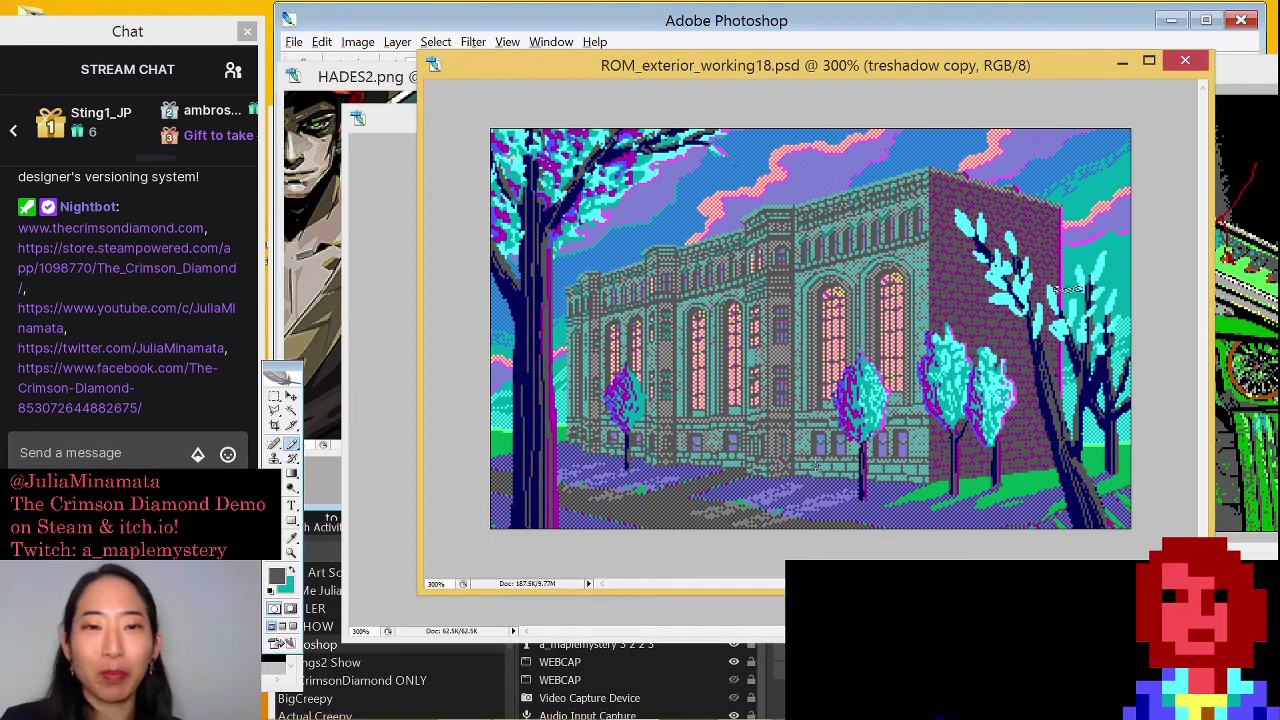
Bring ROM_exterior.gif in front of the working version, hide the tool palettes and center its window for viewing
left_click_drag(514, 67, 612, 79)
key("ctrl+Tab")
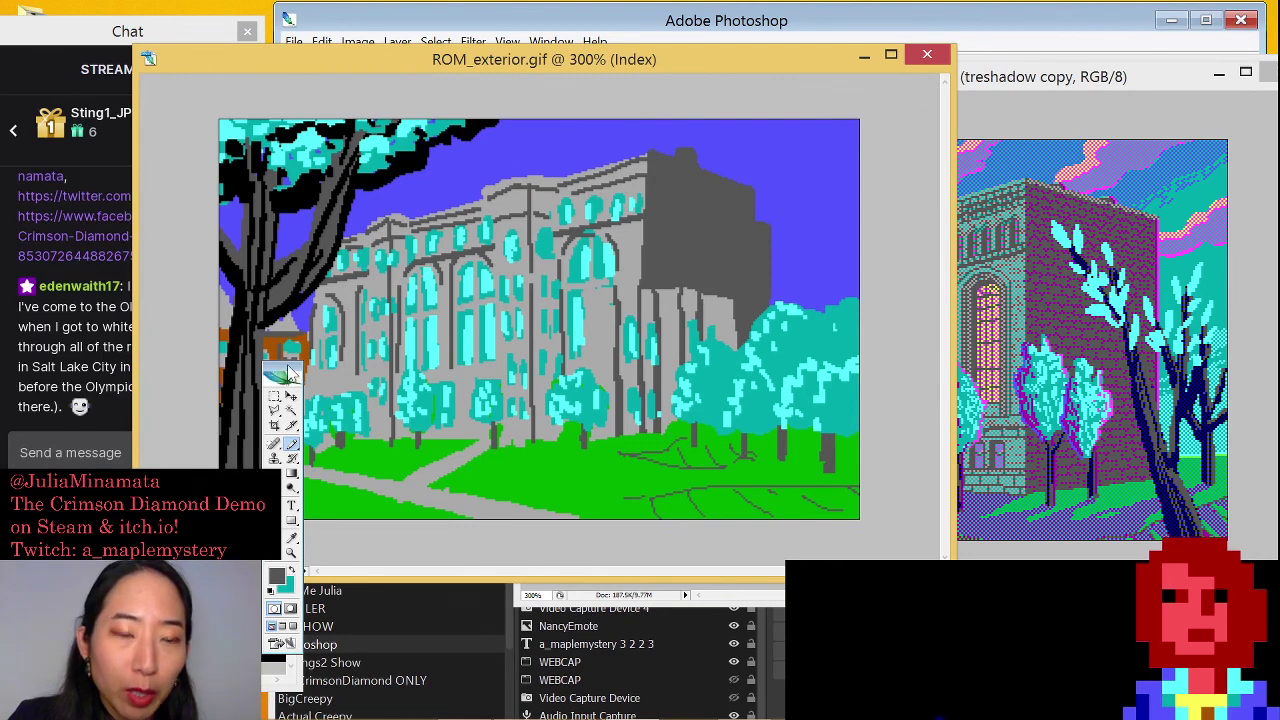
key("Tab")
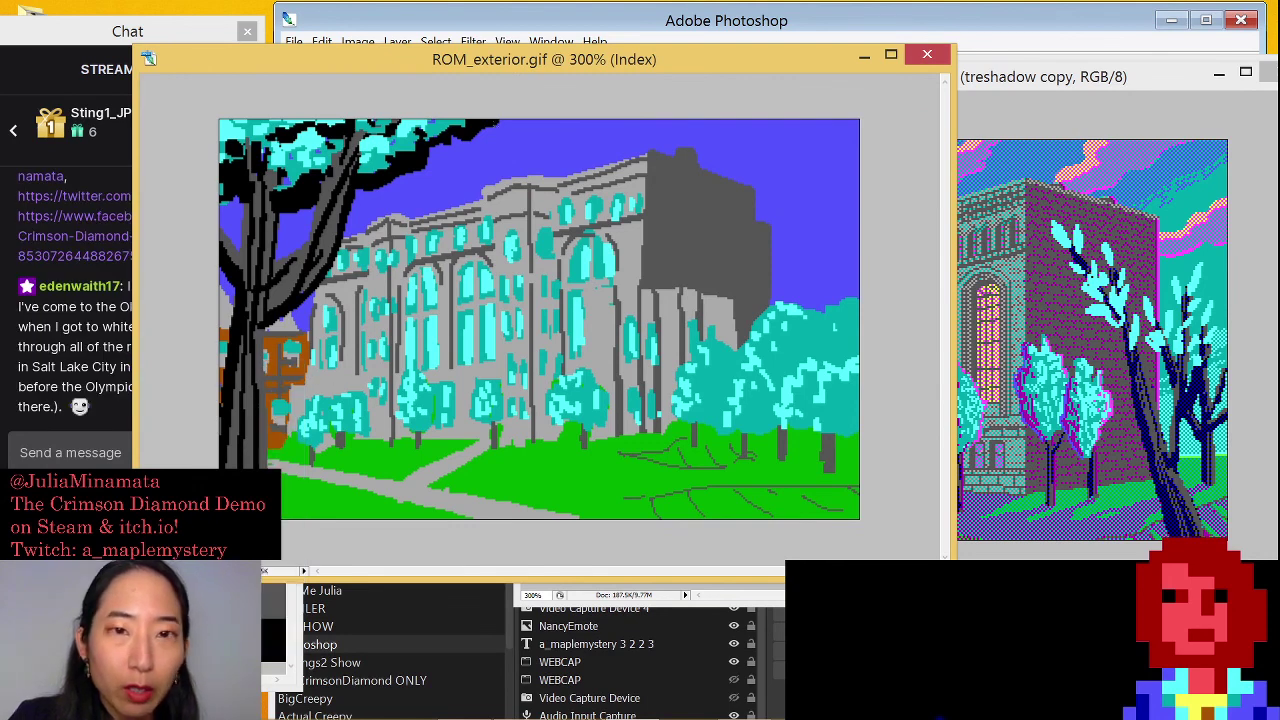
left_click_drag(577, 66, 783, 143)
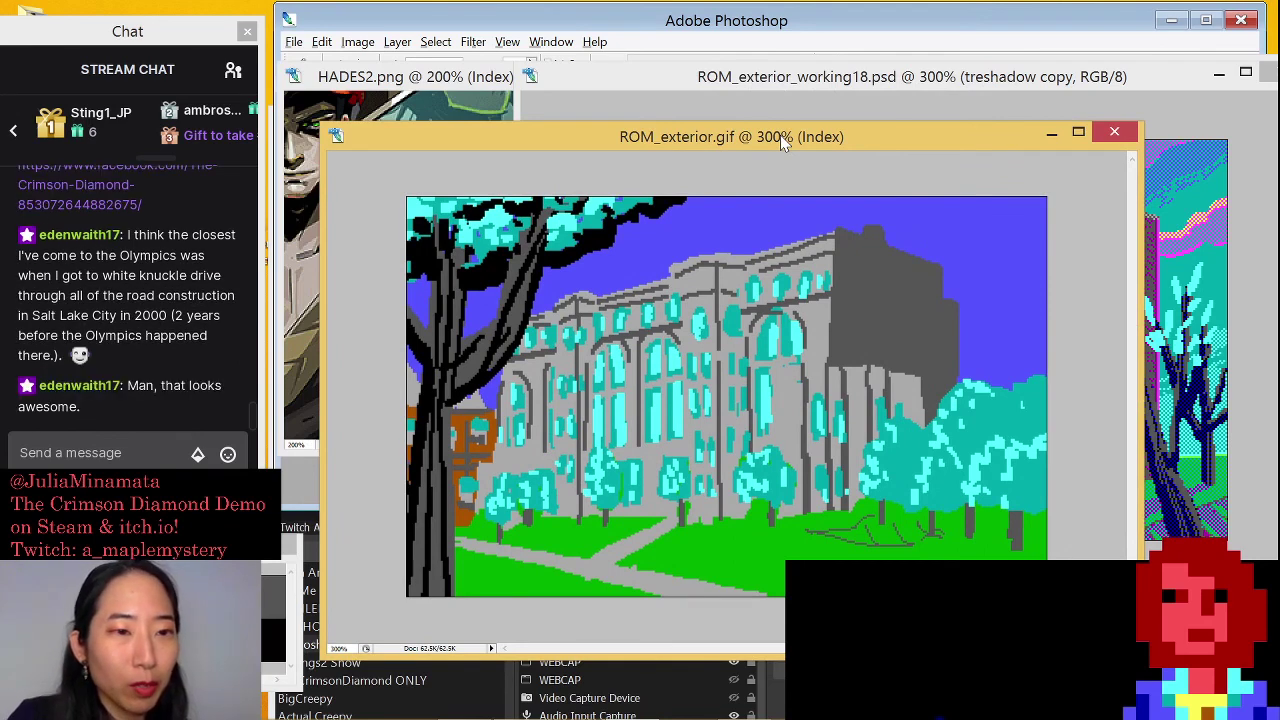
left_click_drag(783, 143, 784, 143)
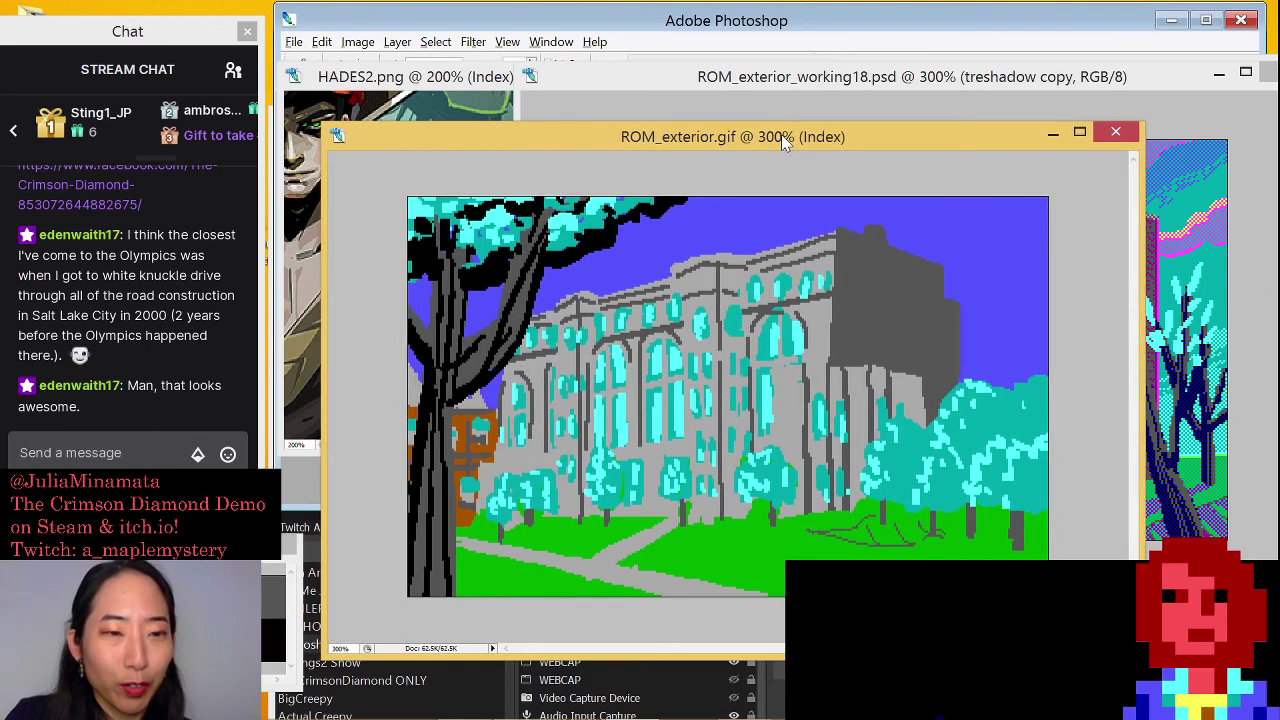
Arrange ROM_exterior.gif and ROM_exterior_working18.psd side by side to compare the early and reworked buildings
left_click_drag(783, 143, 337, 51)
left_click(754, 58)
left_click_drag(518, 68, 572, 55)
left_click(572, 55)
left_click_drag(700, 32, 571, 105)
left_click_drag(417, 133, 454, 93)
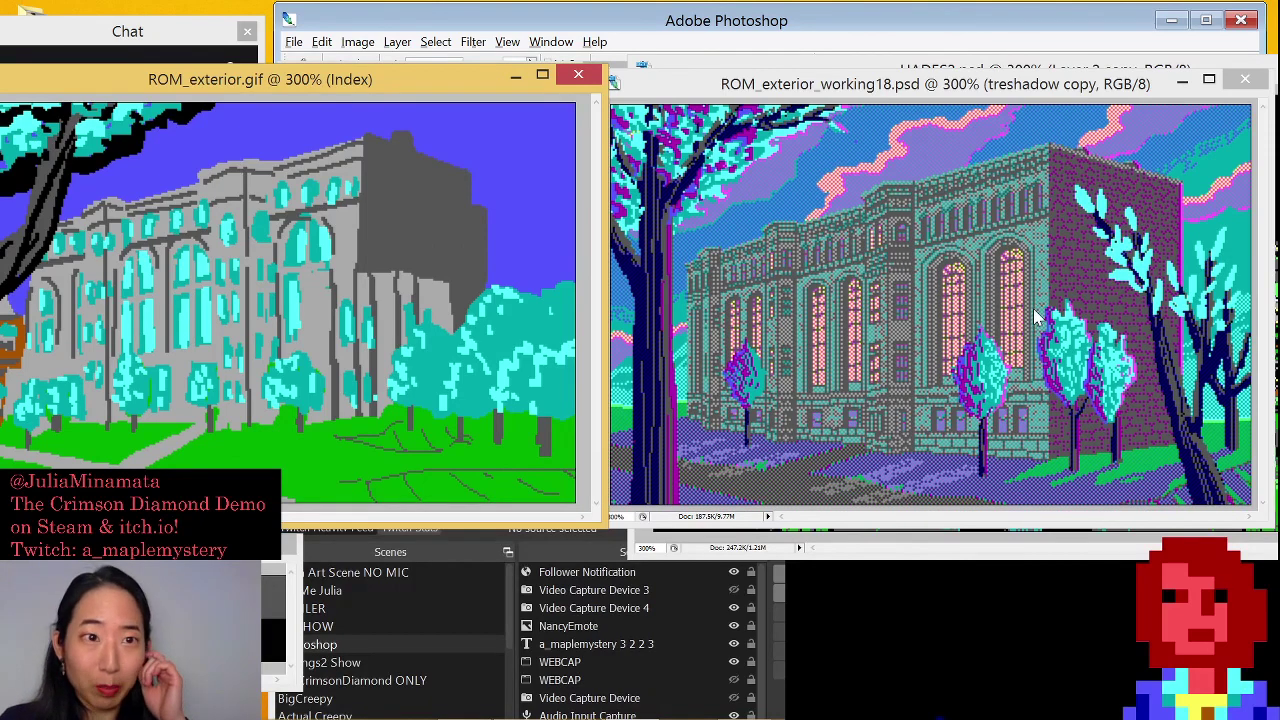
Reposition ROM_exterior.gif so its whole picture is in view, overlapping the working version
mouse_move(470, 93)
left_mouse_down()
mouse_move(882, 77)
mouse_move(495, 45)
mouse_move(460, 60)
mouse_move(466, 100)
mouse_move(412, 121)
mouse_move(452, 88)
left_mouse_up()
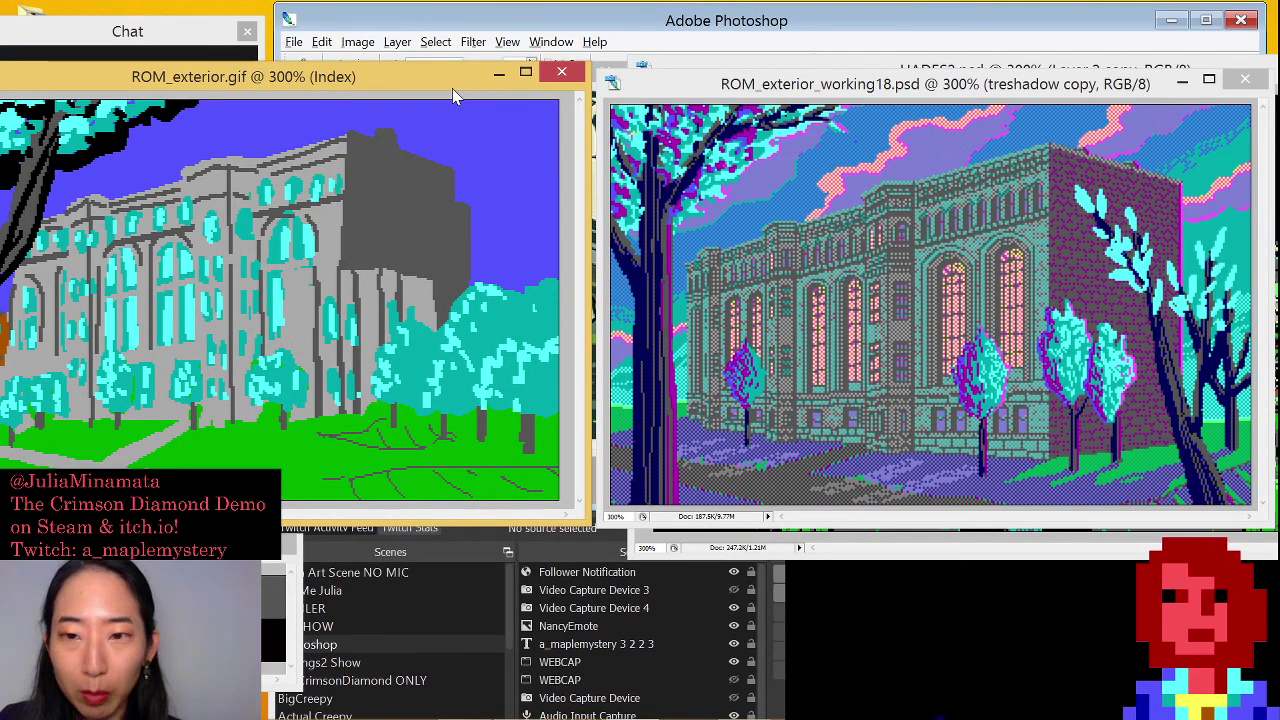
left_click_drag(452, 88, 563, 106)
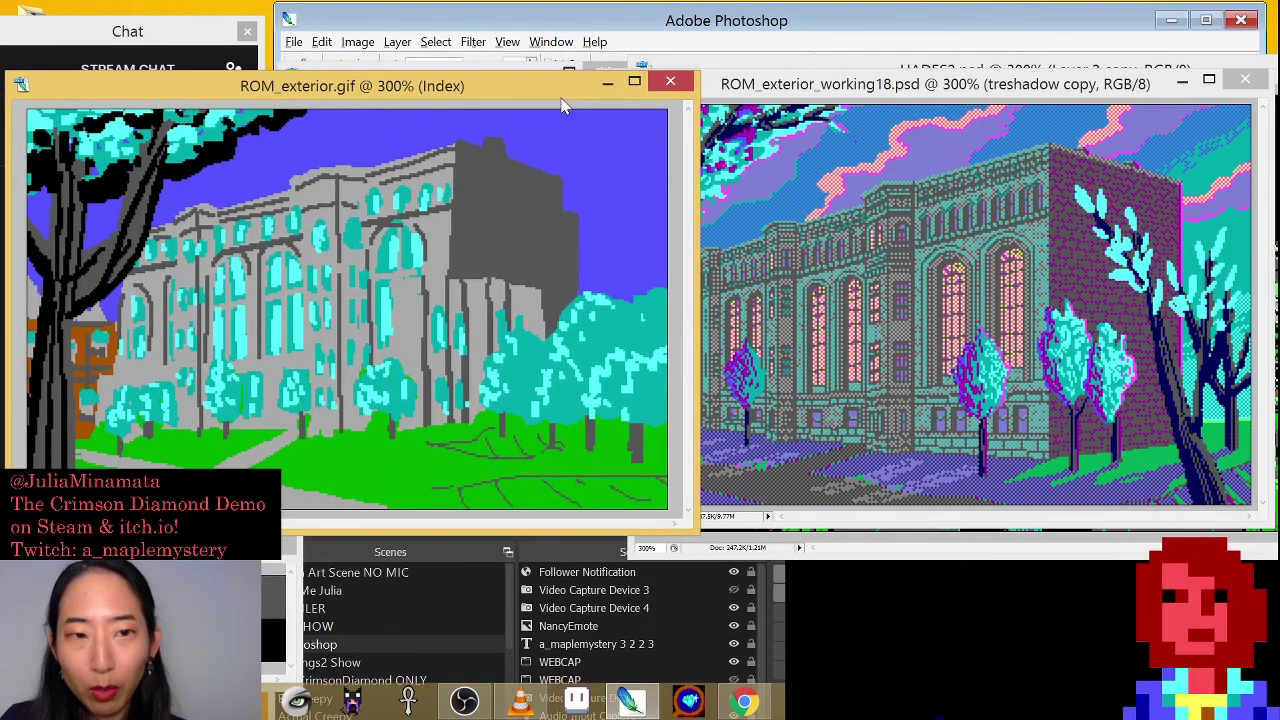
left_click_drag(563, 106, 899, 65)
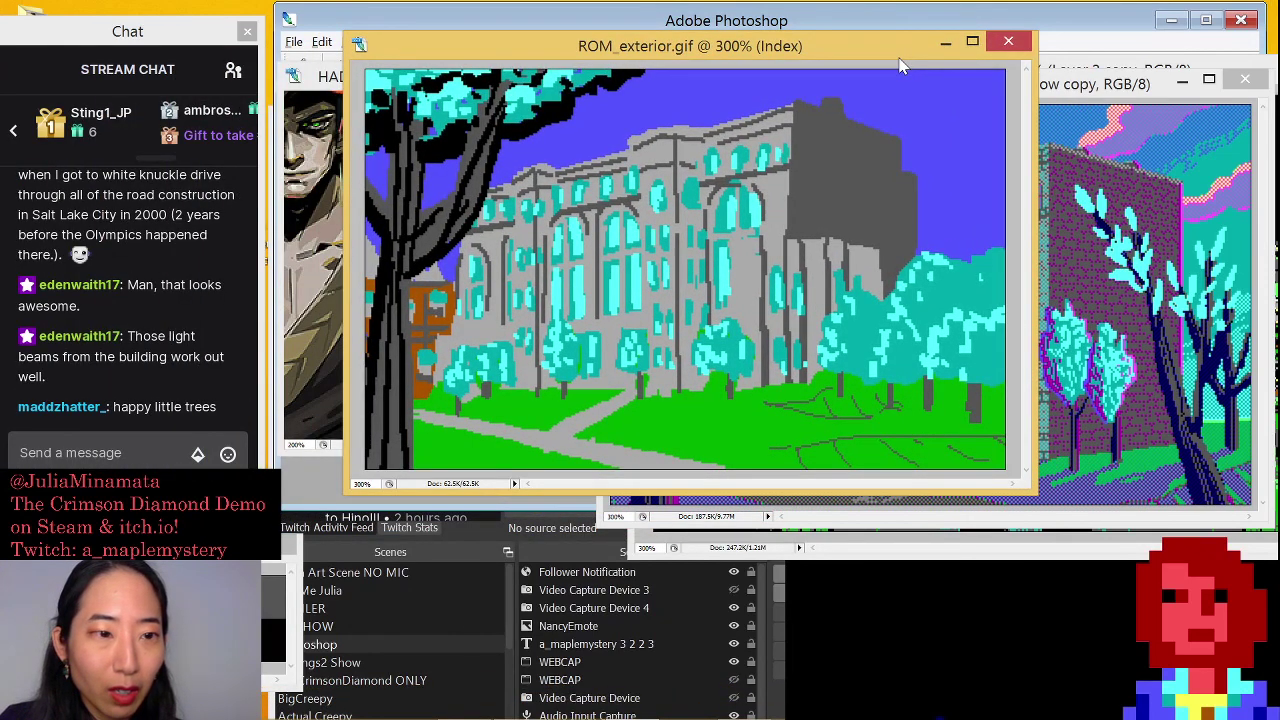
Compare ROM_exterior.gif side by side with ROM_exterior_working18.psd, then close both pictures
left_click_drag(899, 65, 471, 106)
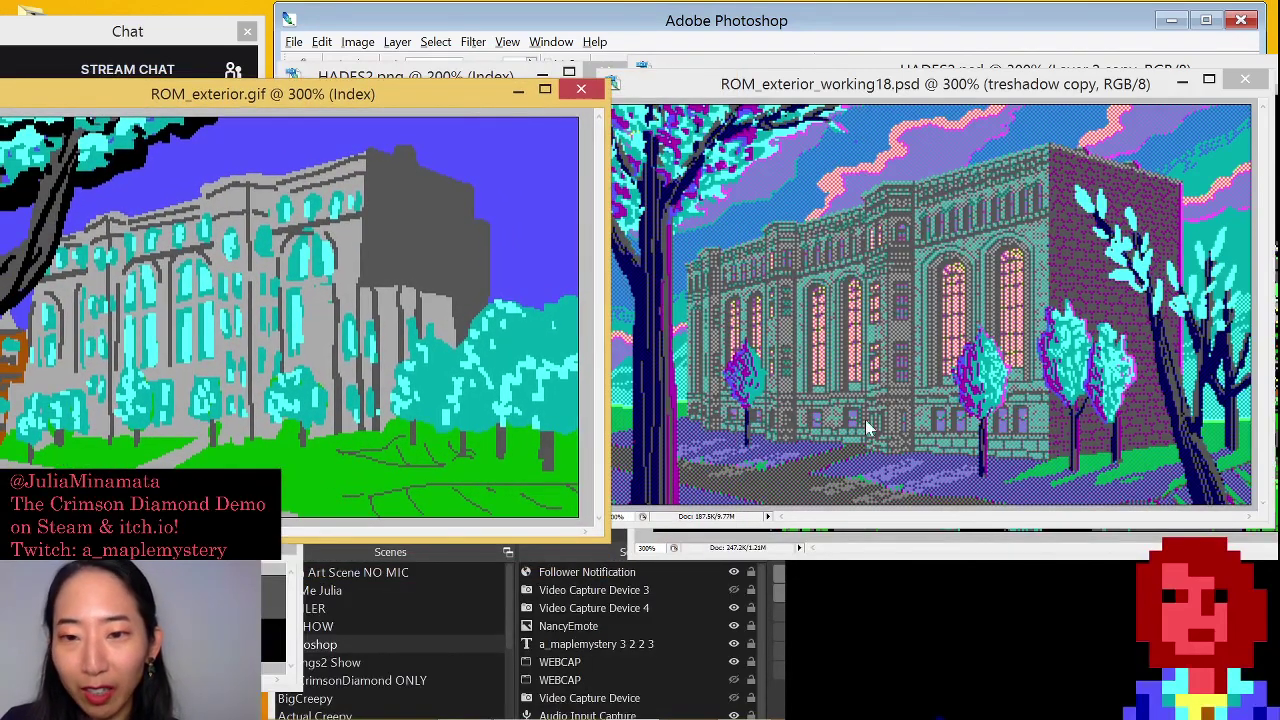
left_click_drag(462, 95, 608, 86)
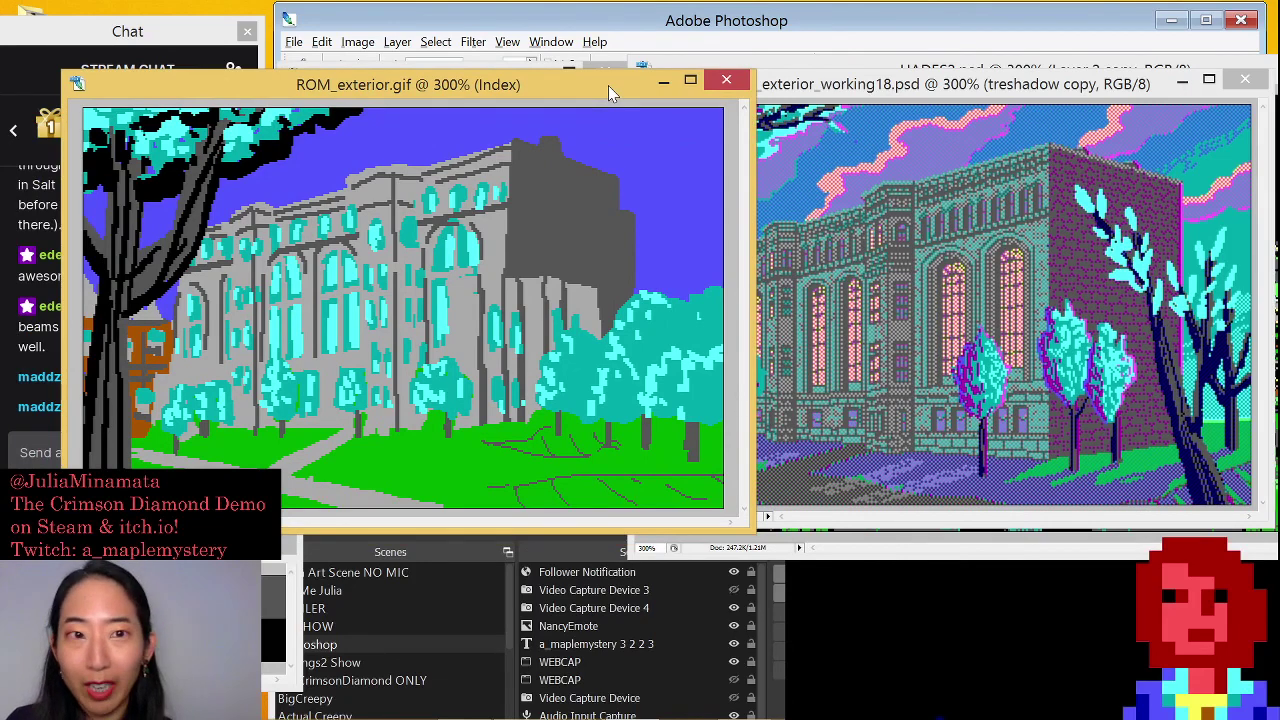
left_click_drag(608, 85, 790, 90)
left_click(1244, 80)
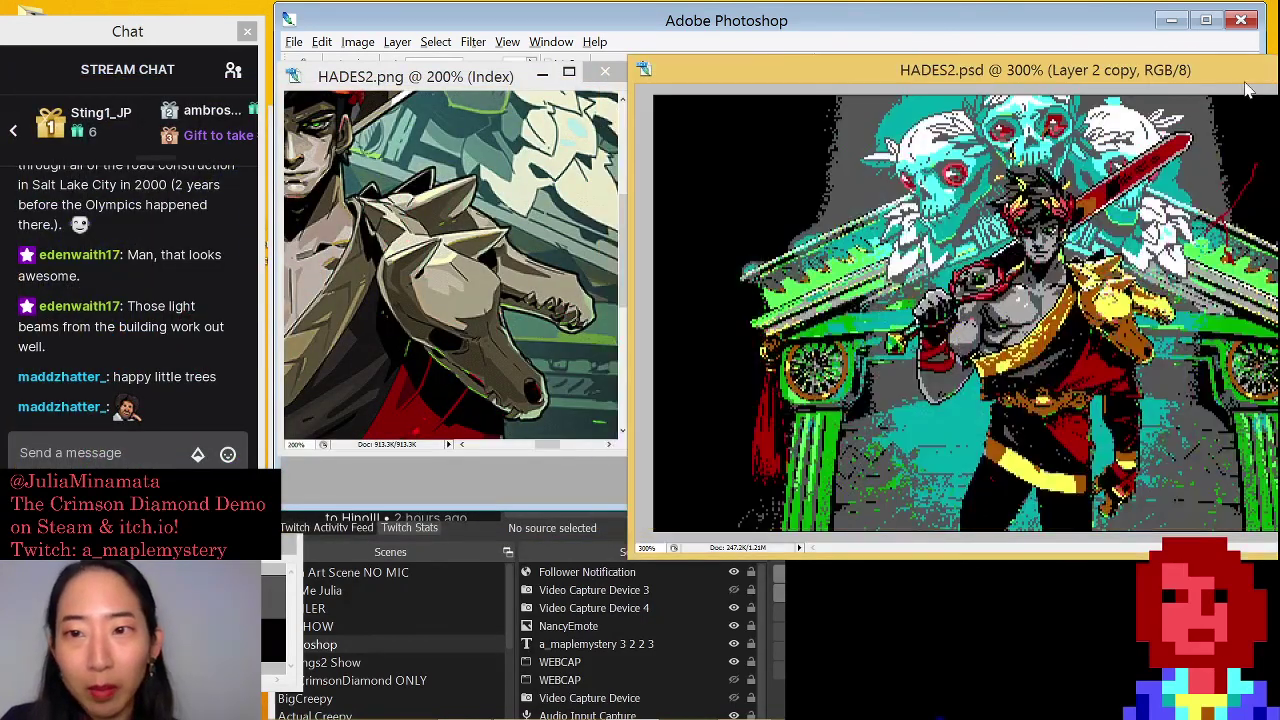
Zoom HADES2.psd to 849% on the figure's face and golden shoulder armour beside HADES2.png and touch up the armour's upper spikes
left_click_drag(403, 80, 386, 99)
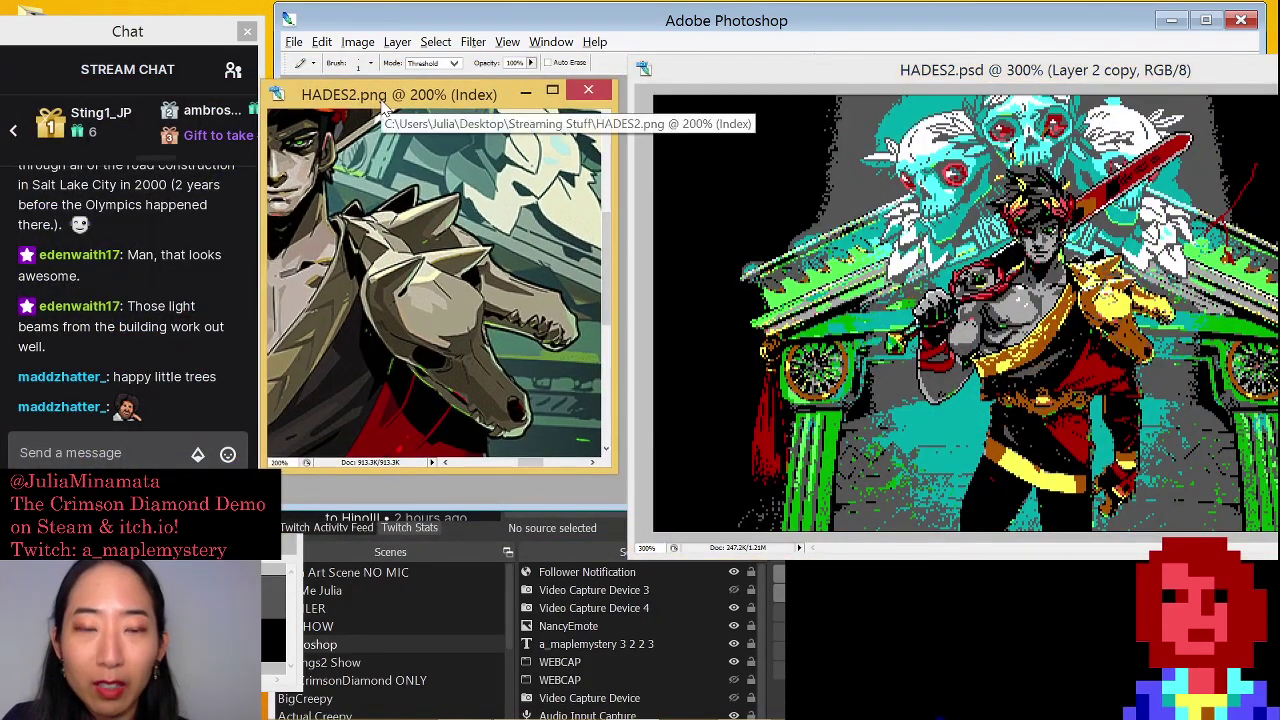
left_click(975, 70)
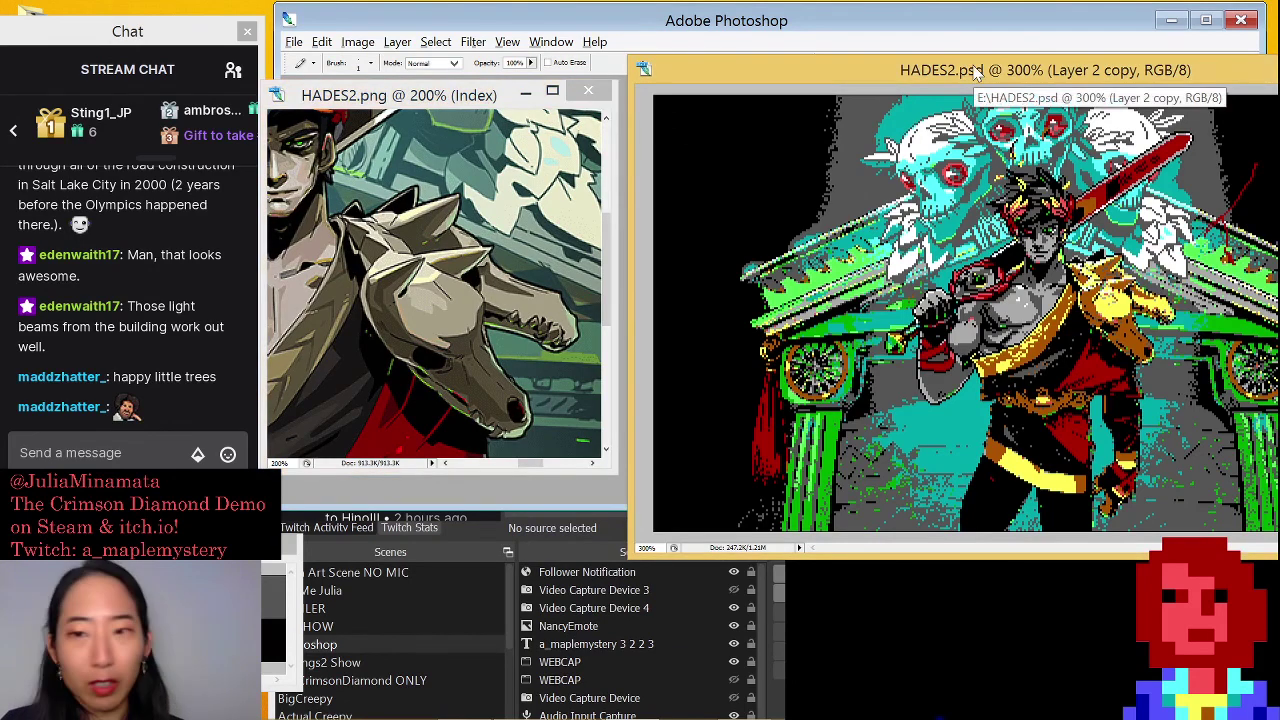
left_click_drag(946, 177, 1173, 340)
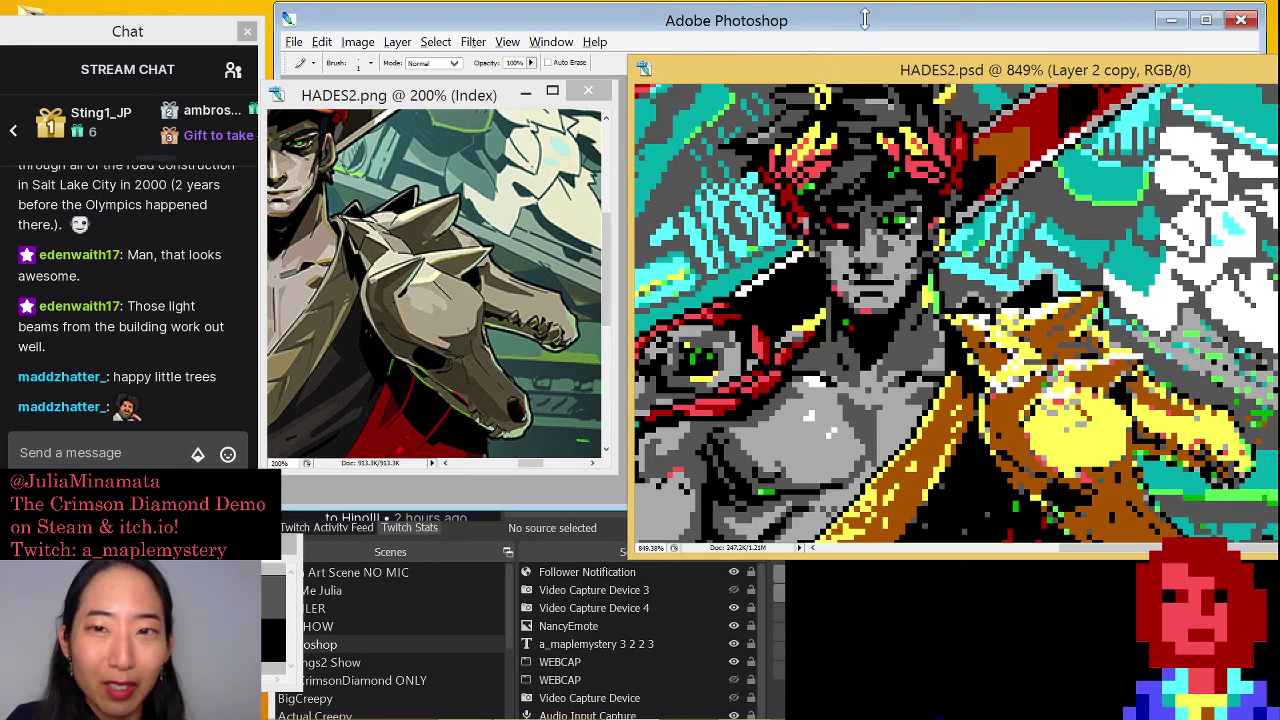
left_click_drag(880, 72, 860, 80)
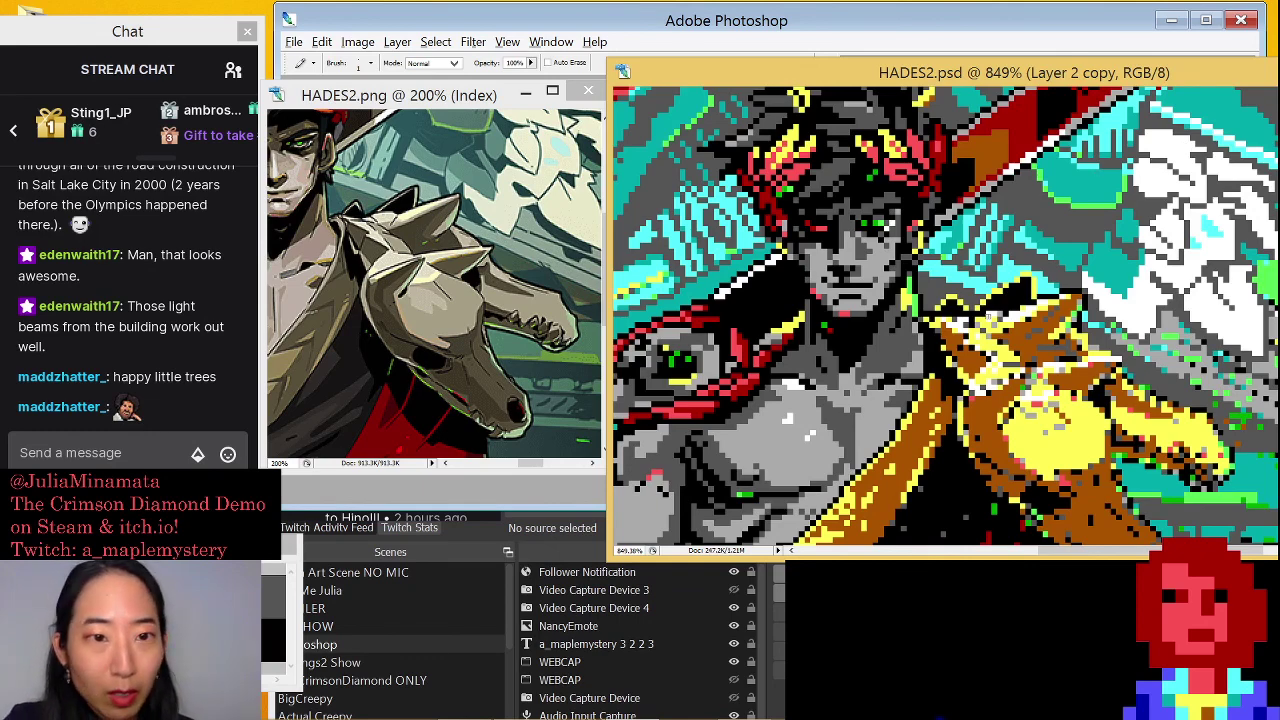
scroll(945, 317, "down", 2)
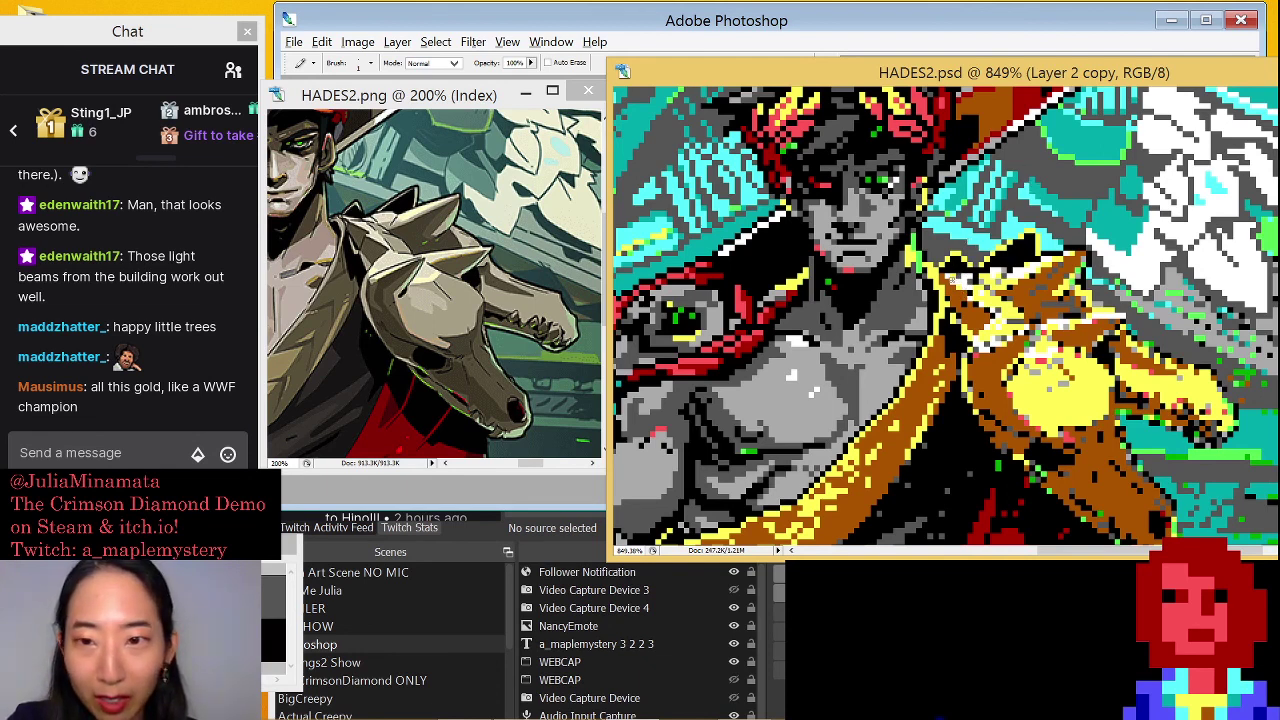
key("alt")
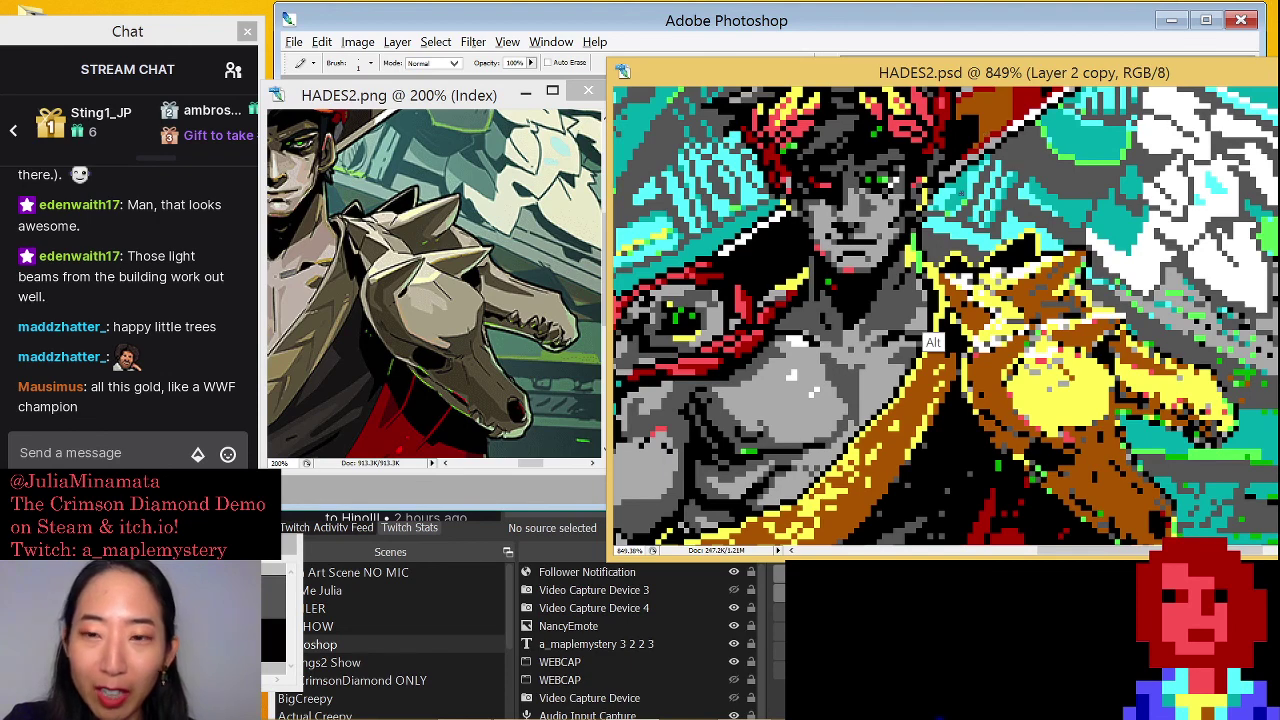
Clean up the golden shoulder armour's upper spikes with black outlines and solid yellow and brown areas
left_click_drag(994, 76, 984, 86)
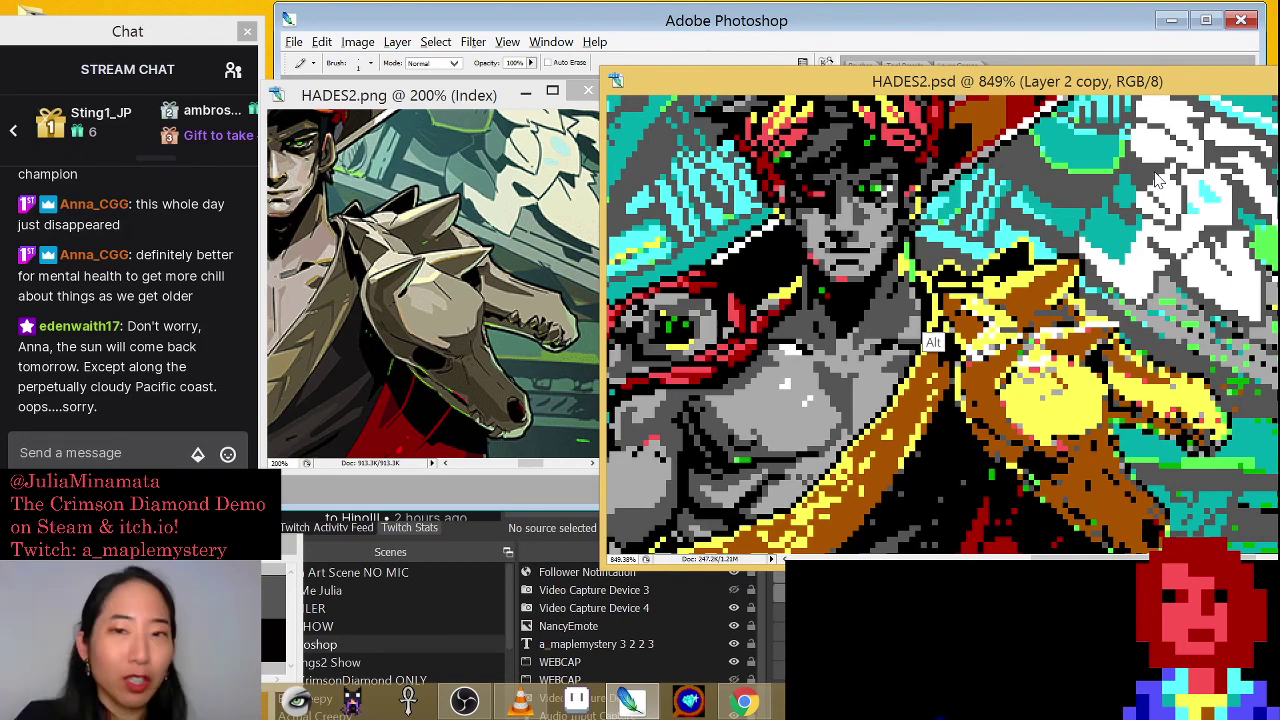
left_click_drag(1040, 86, 1044, 86)
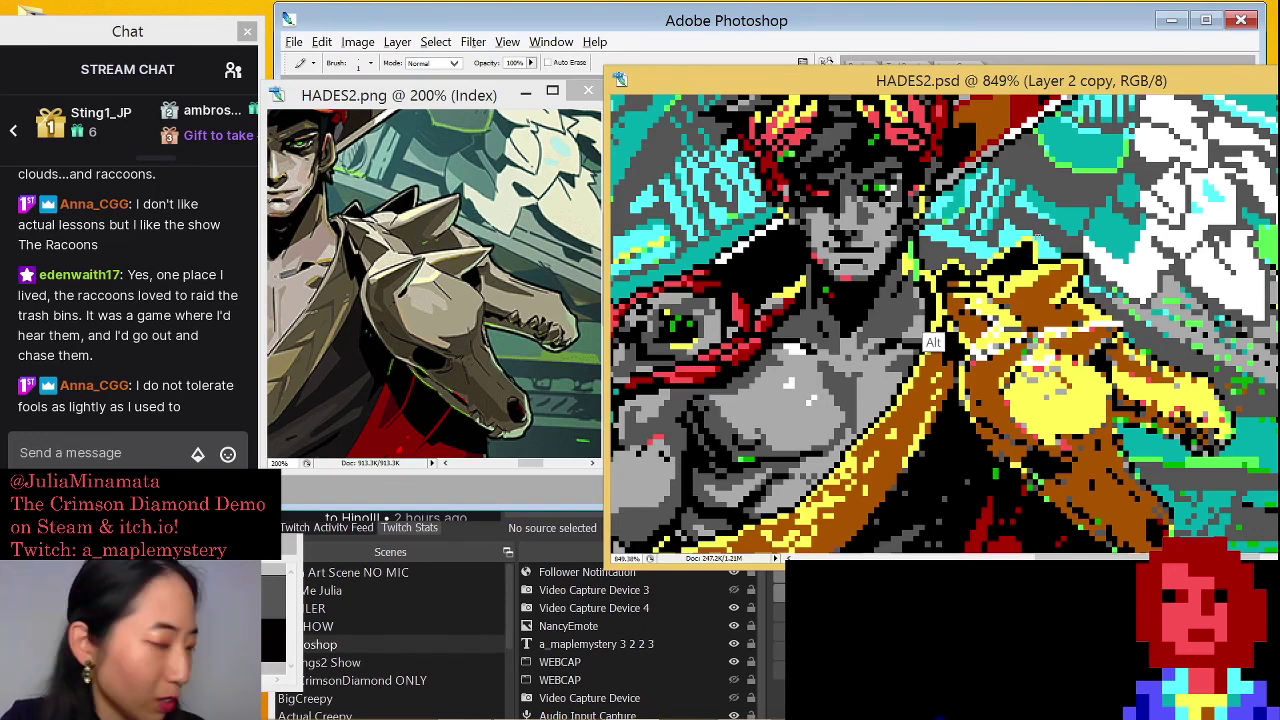
left_click_drag(1072, 84, 1084, 87)
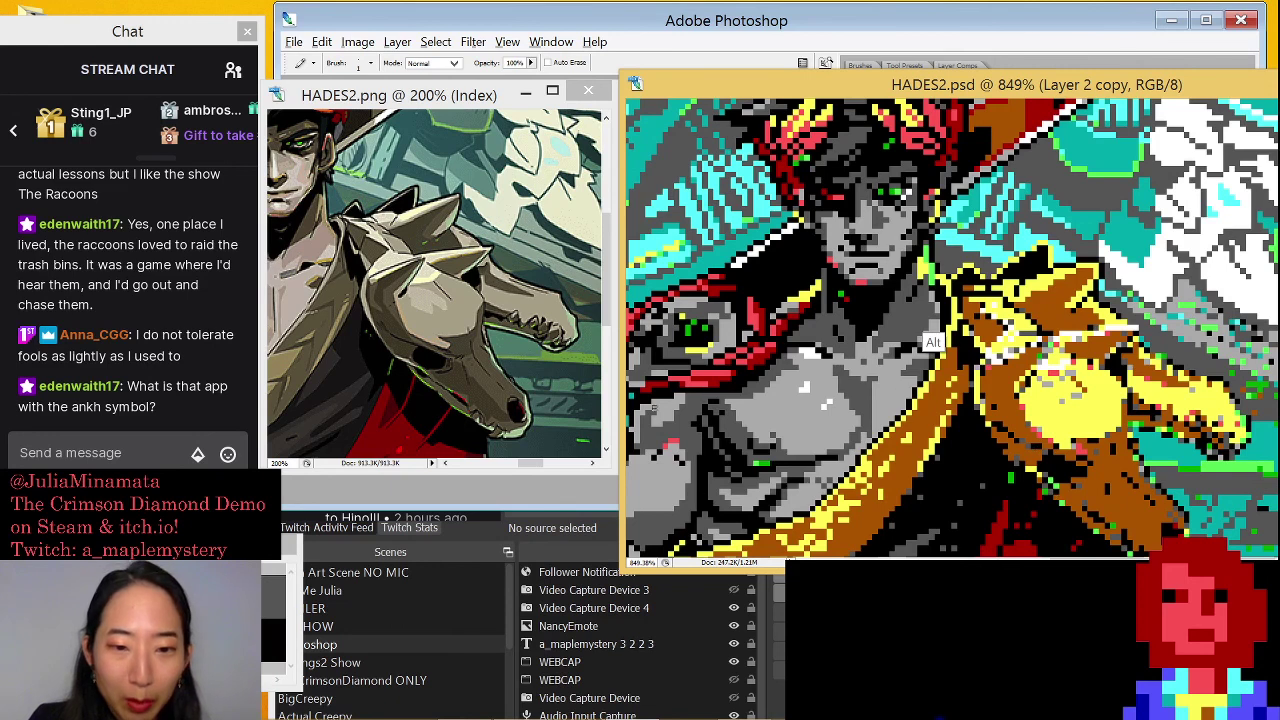
mouse_move(408, 710)
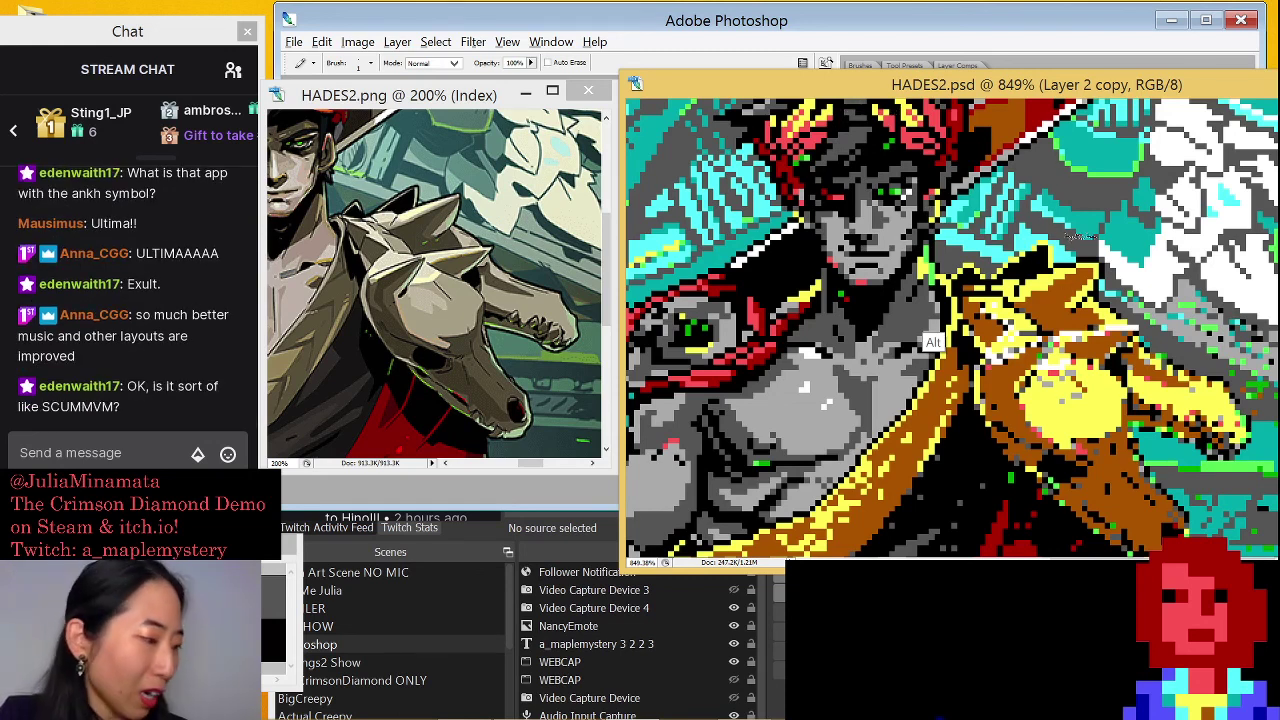
left_click_drag(970, 84, 957, 86)
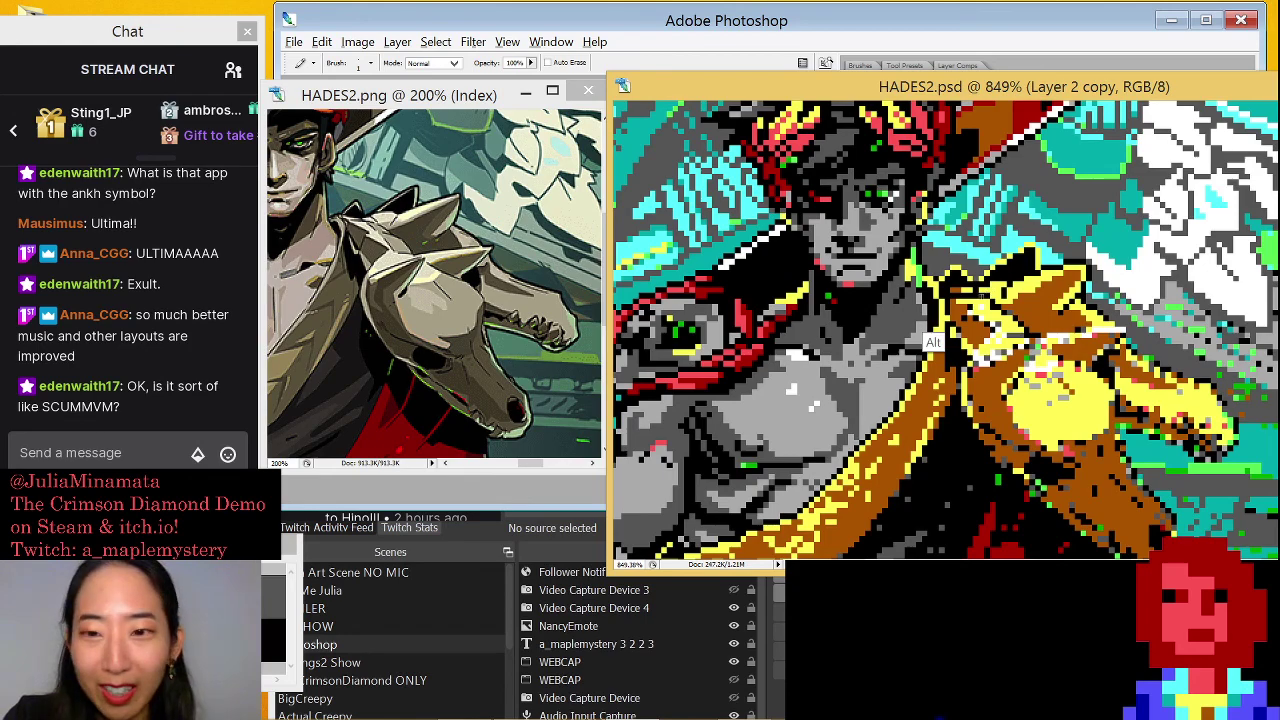
left_click_drag(964, 87, 980, 169)
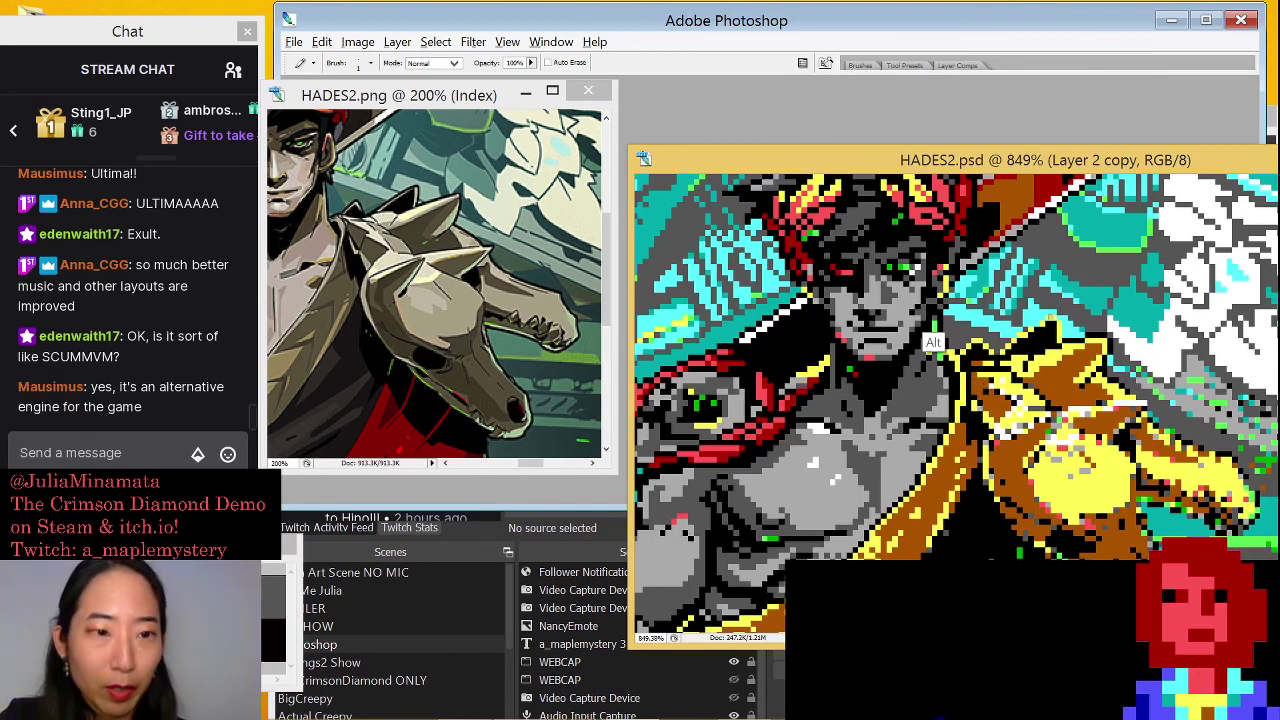
left_click_drag(1101, 160, 1078, 163)
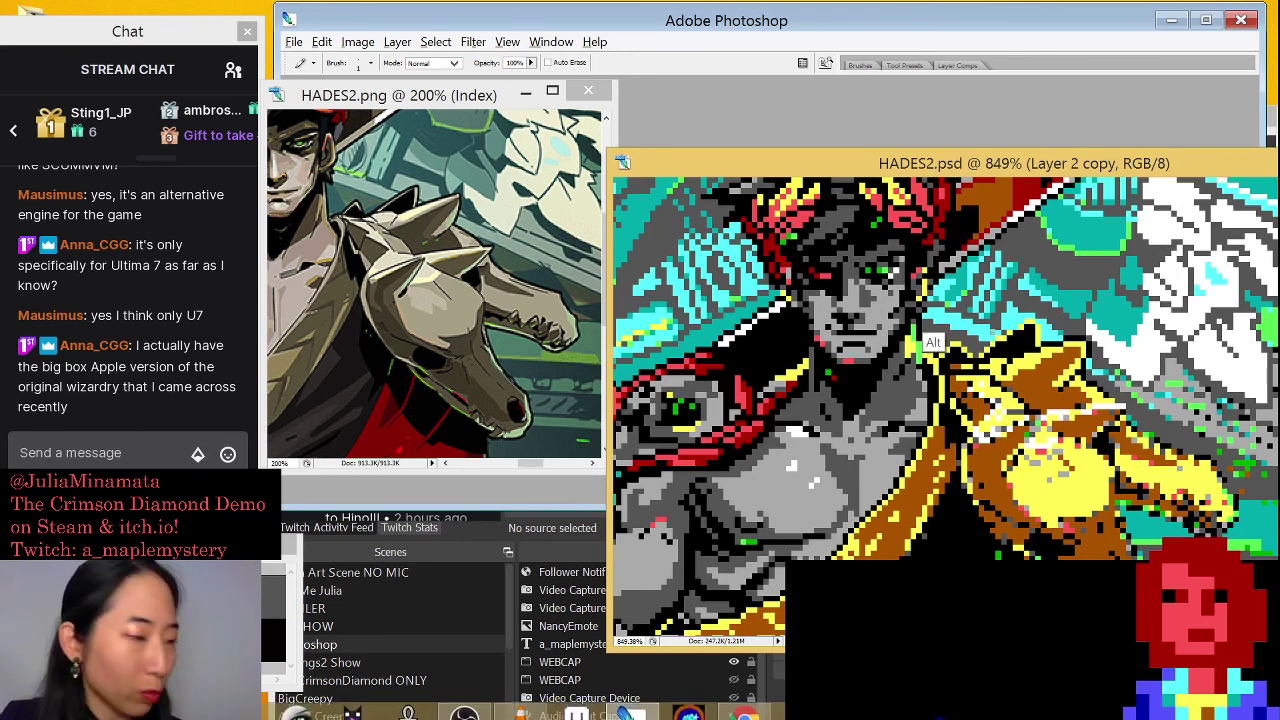
left_click_drag(1074, 163, 1068, 48)
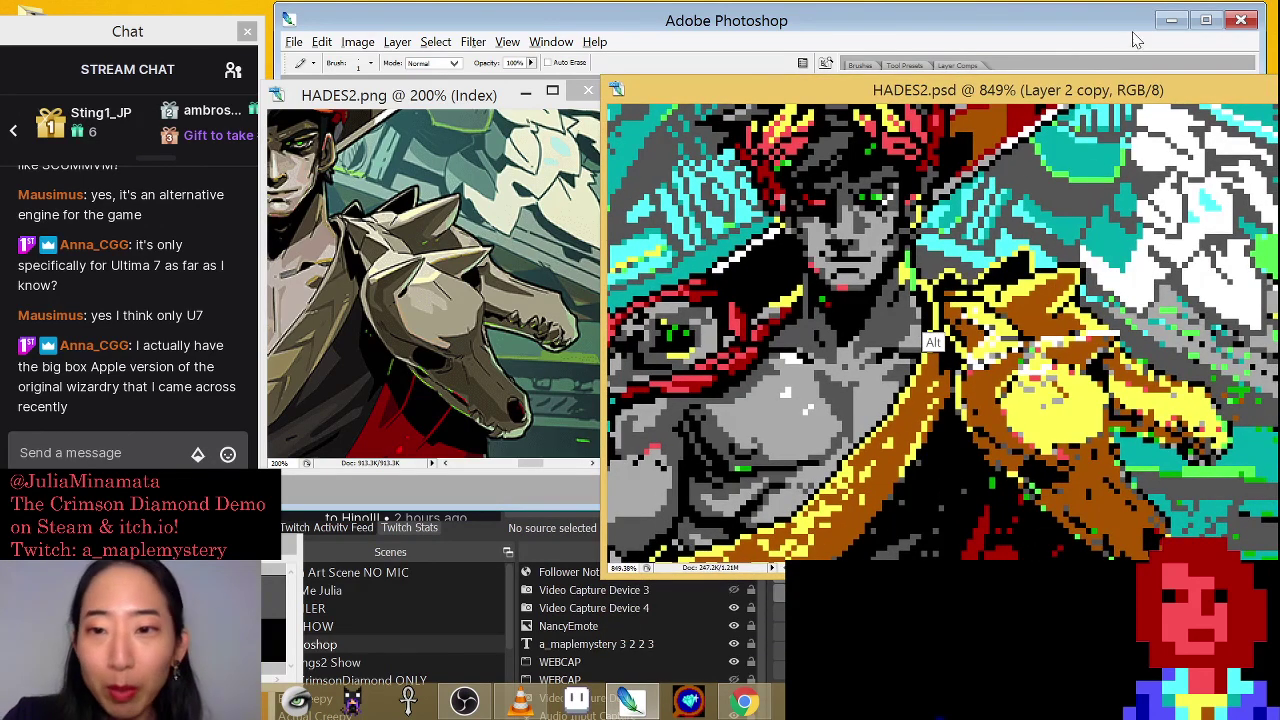
Redraw the inner edge of the golden shoulder armour near the neck with black lines and white highlights
left_click_drag(1097, 90, 1100, 155)
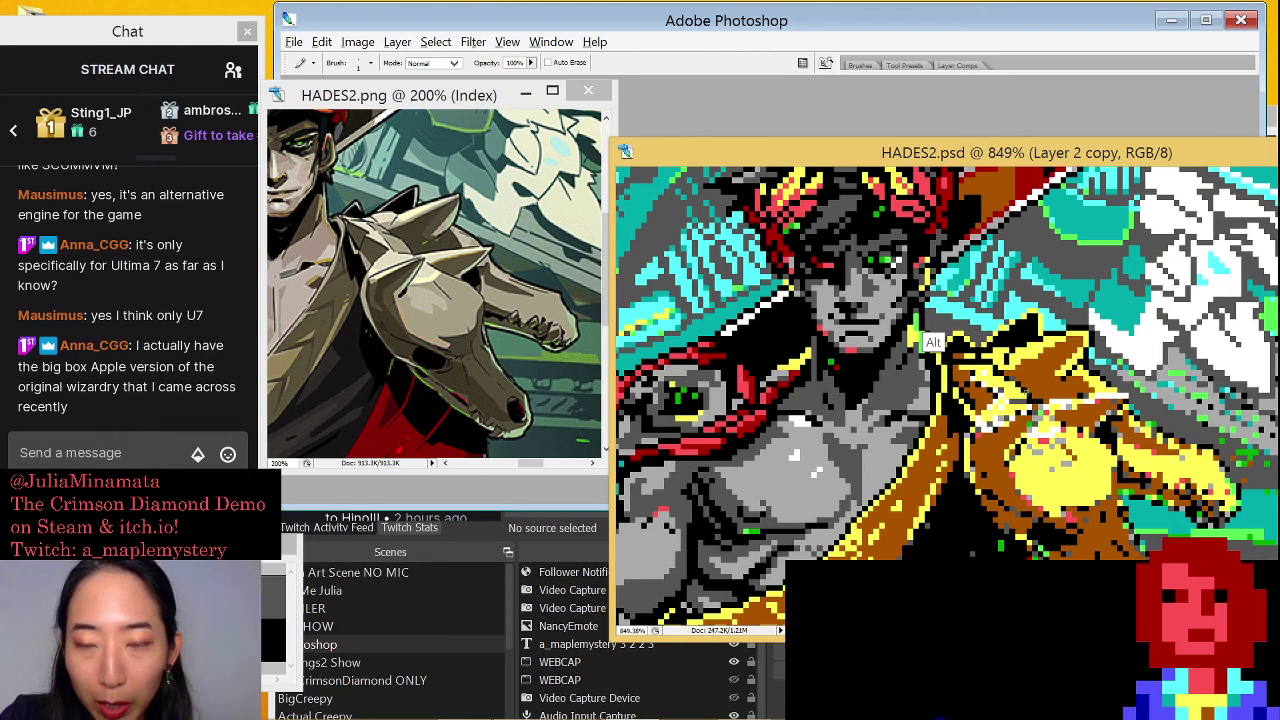
left_click_drag(974, 402, 1009, 418)
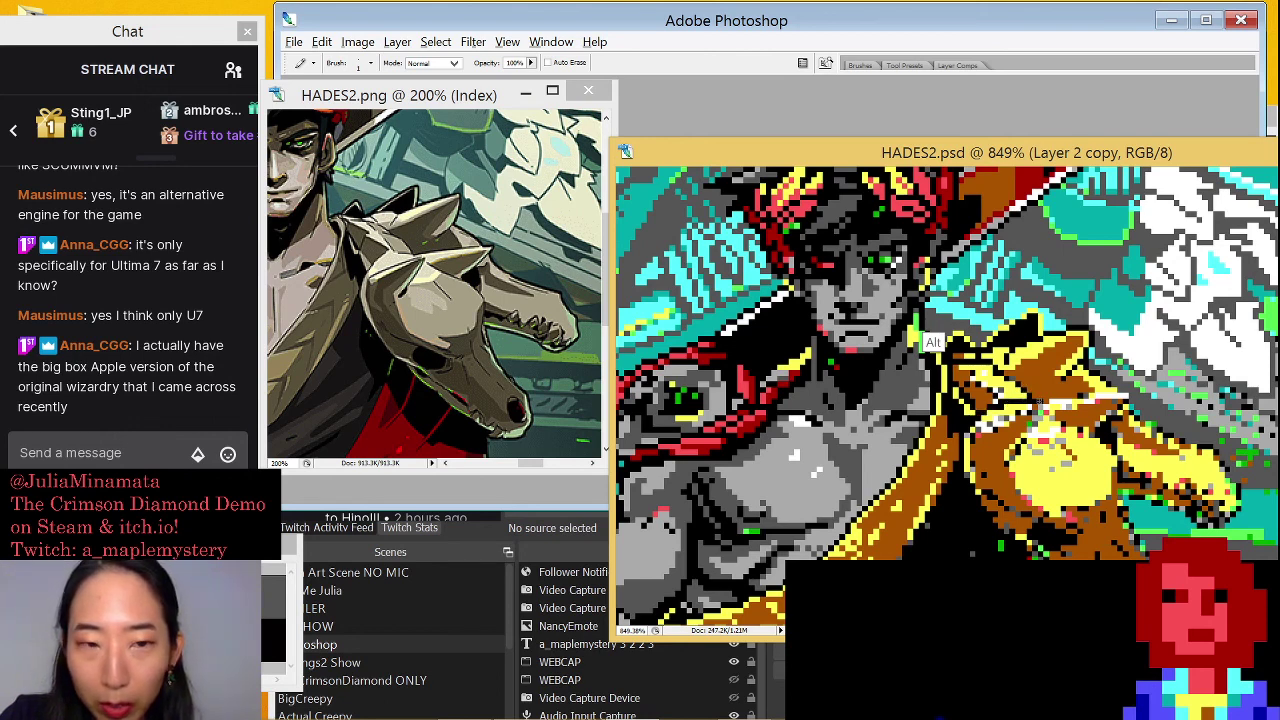
left_click_drag(1012, 396, 961, 438)
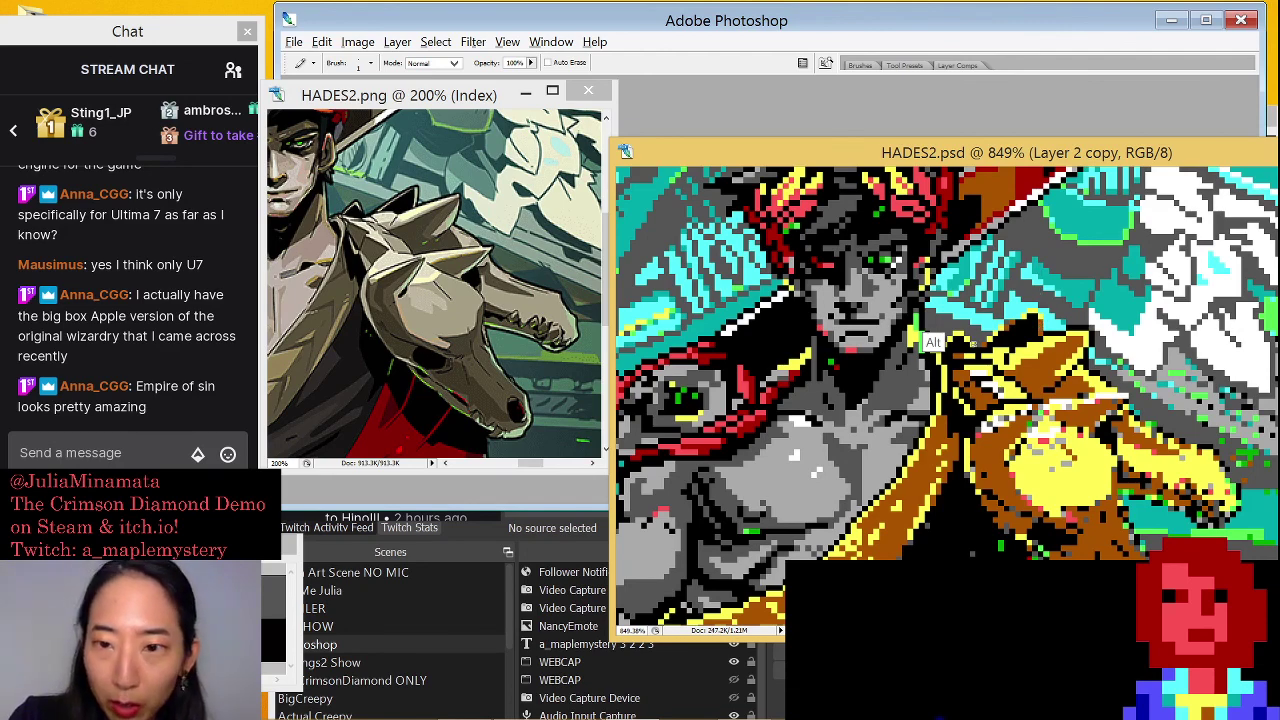
Enlarge HADES2.png to 726% on the shoulder armour's spikes and line it up beside HADES2.psd for reference
left_click_drag(970, 150, 1026, 178)
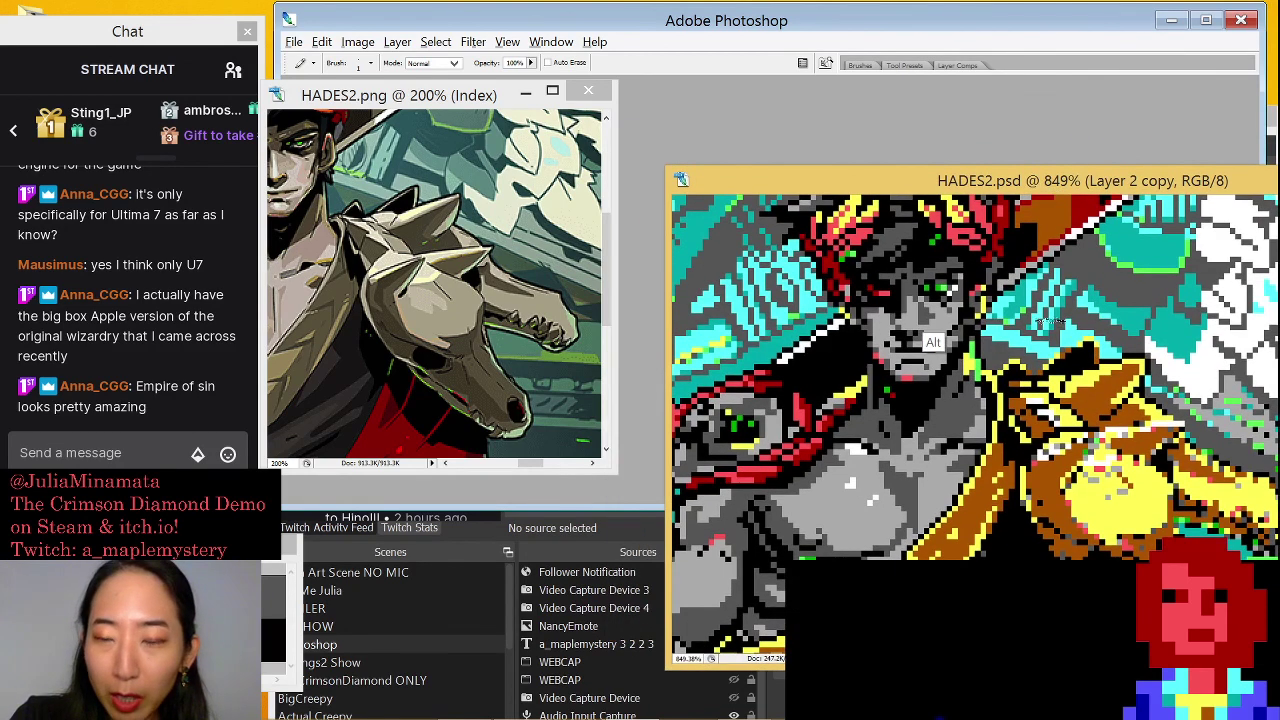
left_click_drag(449, 88, 591, 115)
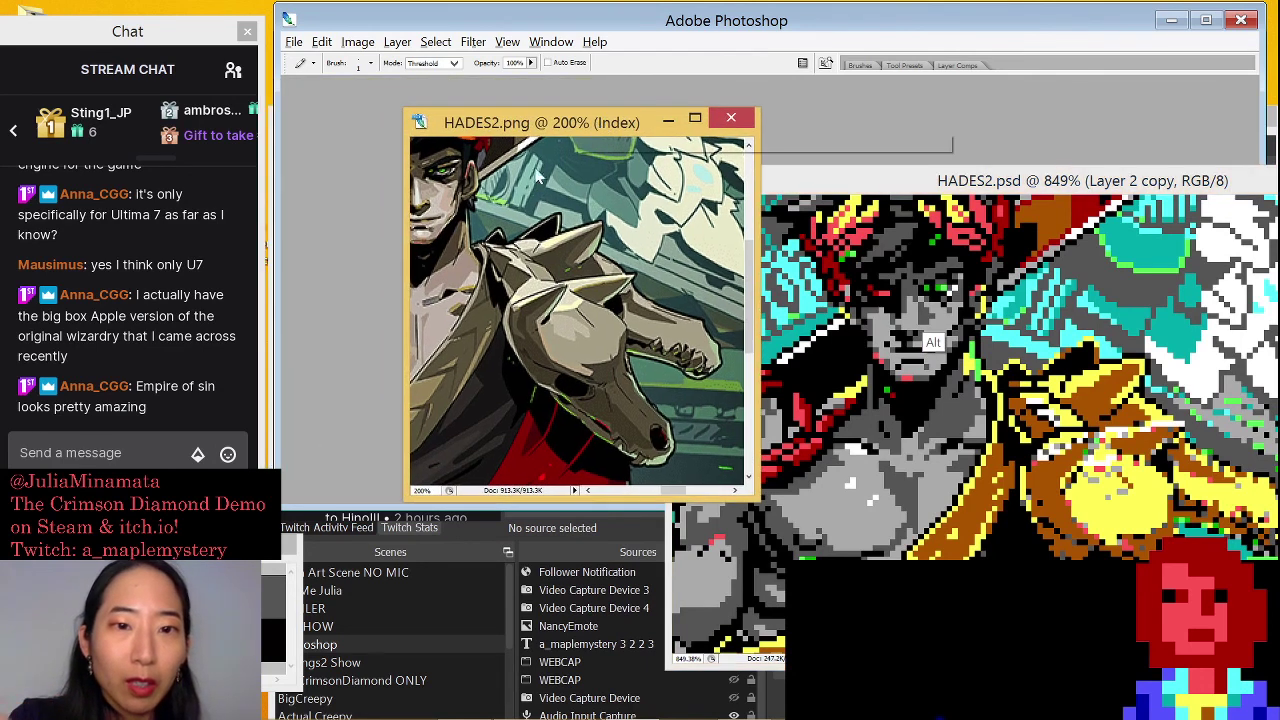
left_click_drag(470, 203, 560, 205)
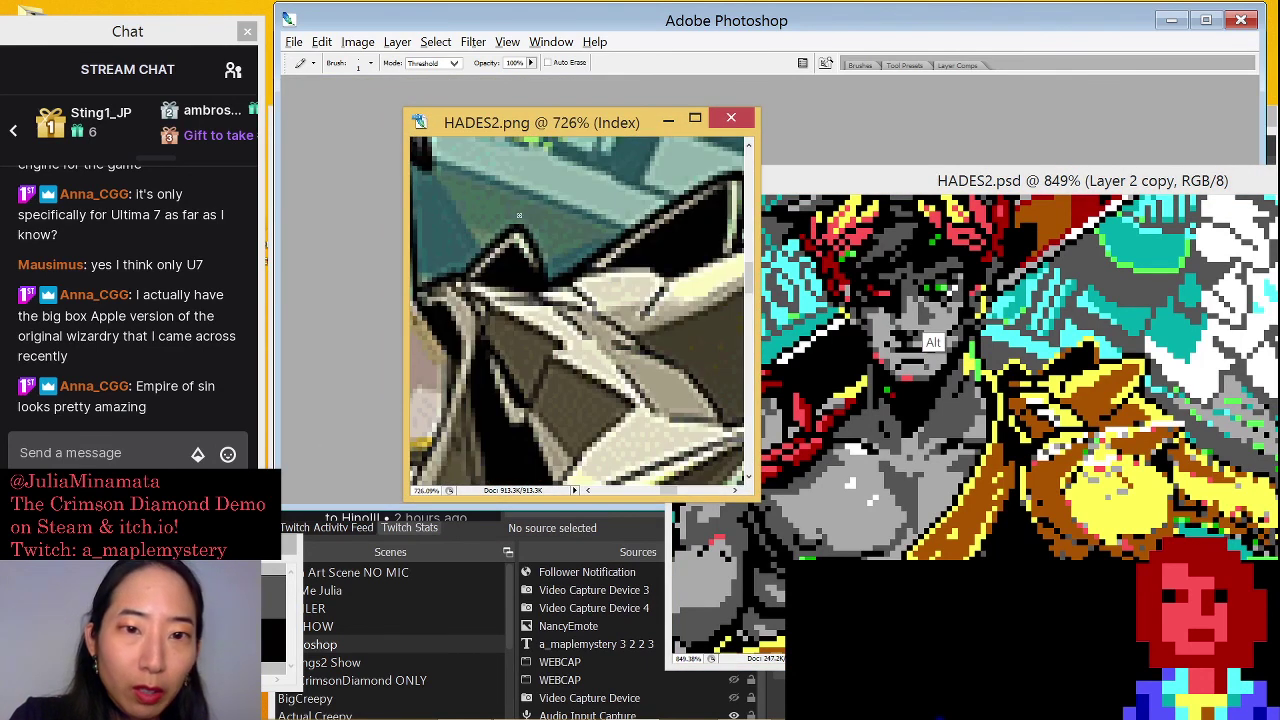
key("v")
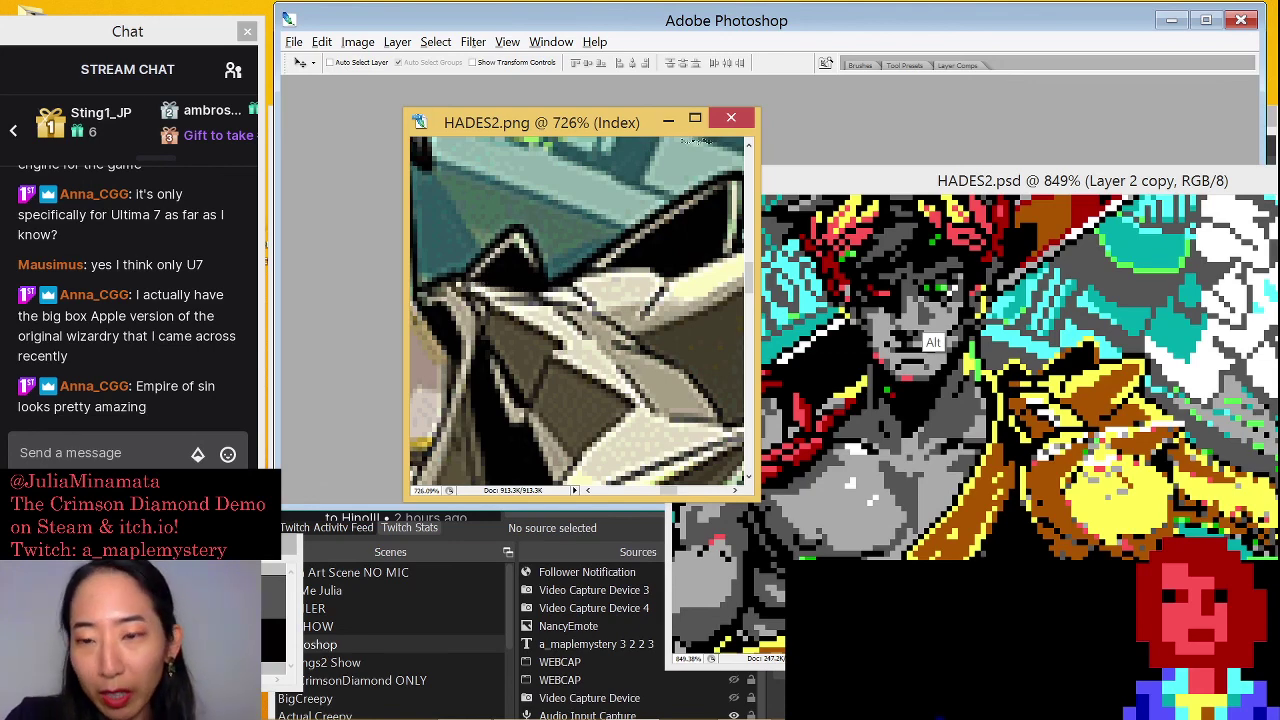
left_click_drag(574, 119, 462, 107)
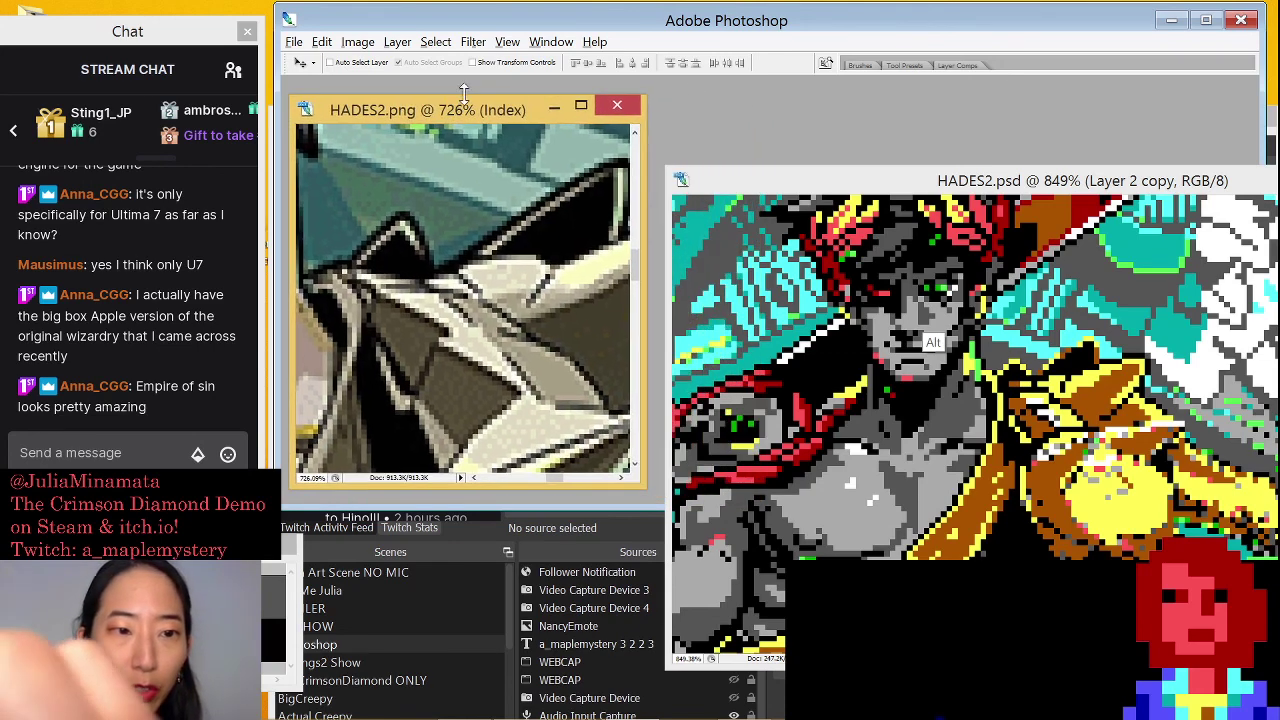
left_click_drag(880, 170, 858, 95)
key("b")
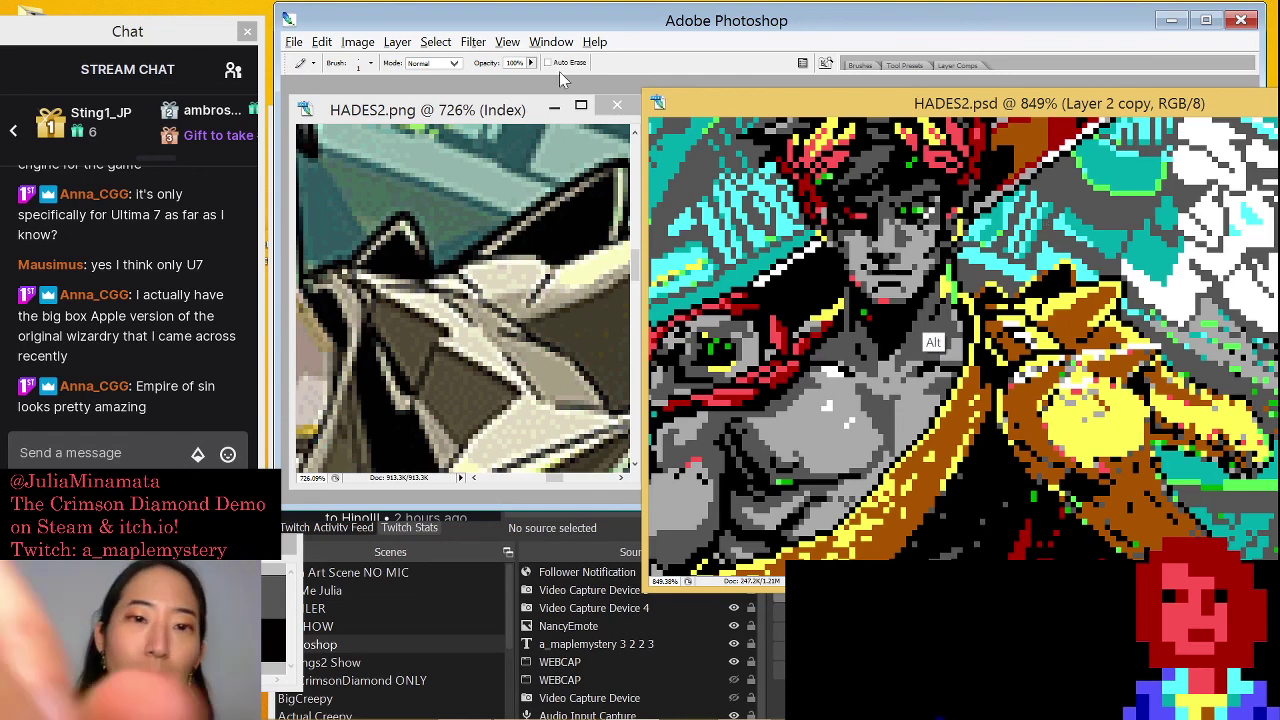
Check the armour in HADES2.png at 1200% and 200%, then refine the black outline and yellow fill around the front spike in HADES2.psd
left_click_drag(493, 112, 490, 107)
scroll(490, 107, "up", 2)
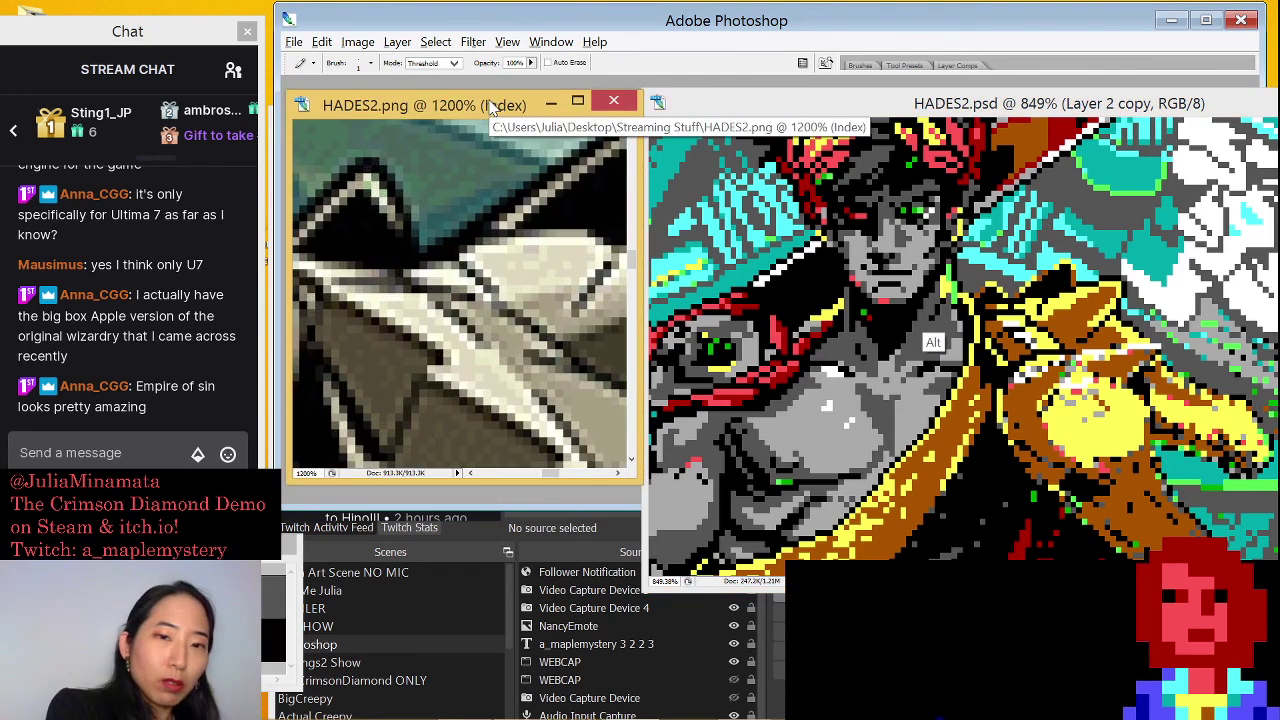
scroll(490, 107, "down", 5)
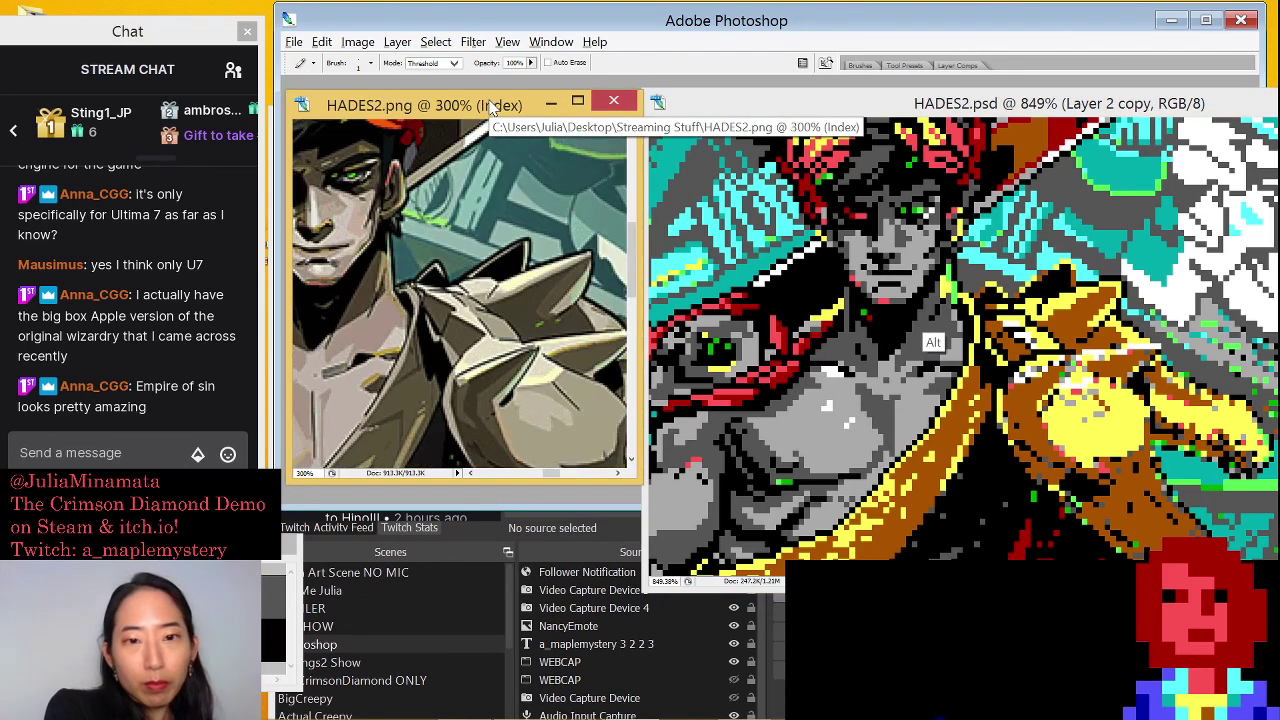
scroll(490, 107, "down", 3)
left_click_drag(1040, 114, 1044, 85)
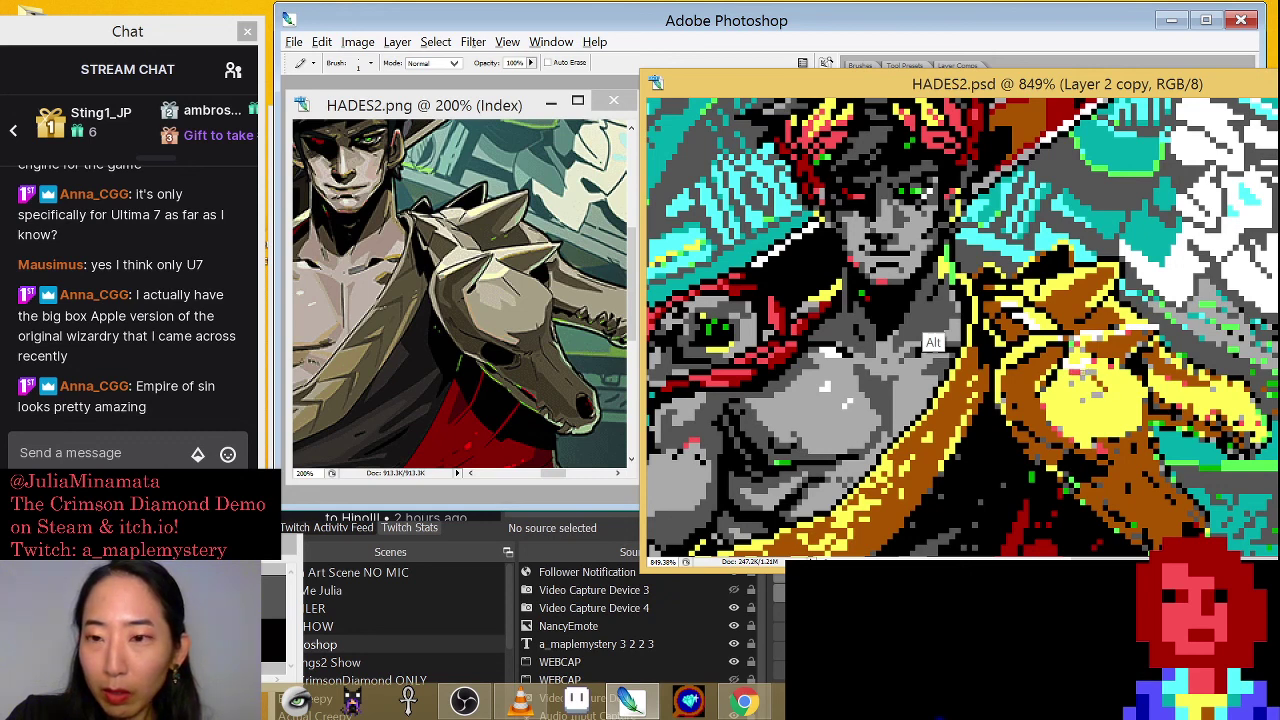
left_click_drag(1071, 384, 1105, 390)
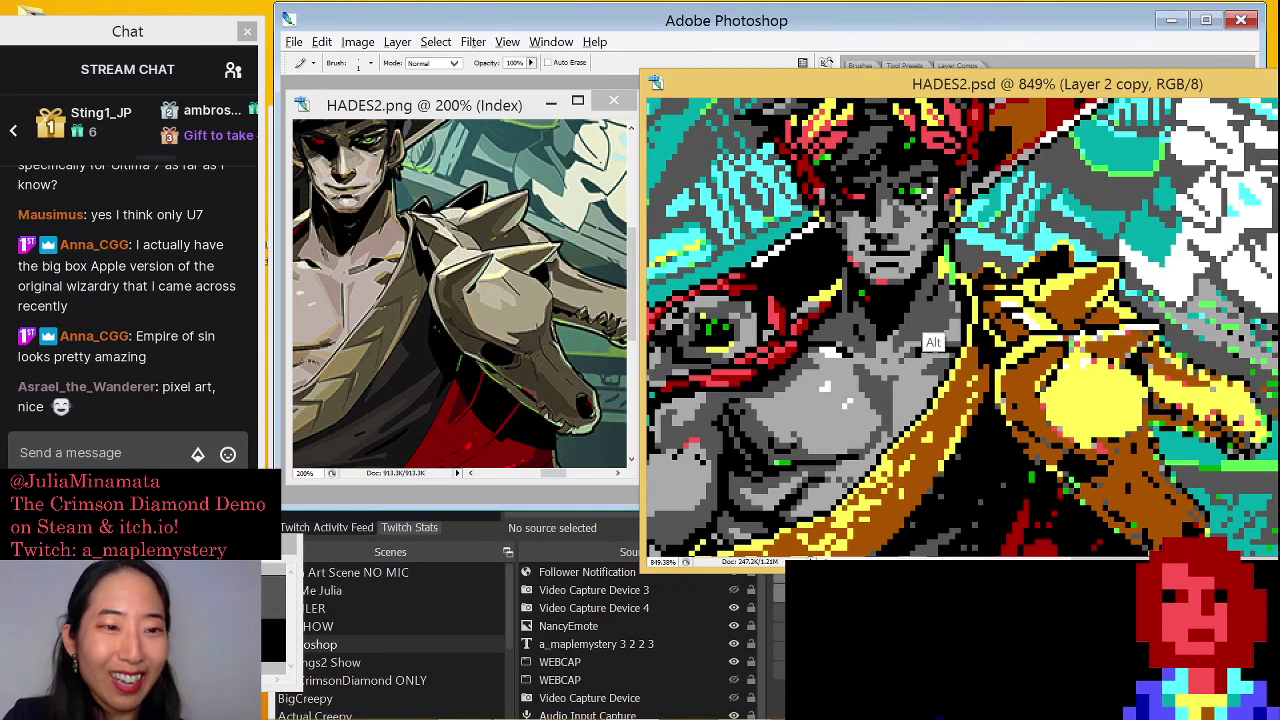
Compare the full compositions with HADES2.psd at 400% and the HADES2.png reference at 66.7%
scroll(1275, 103, "down", 4)
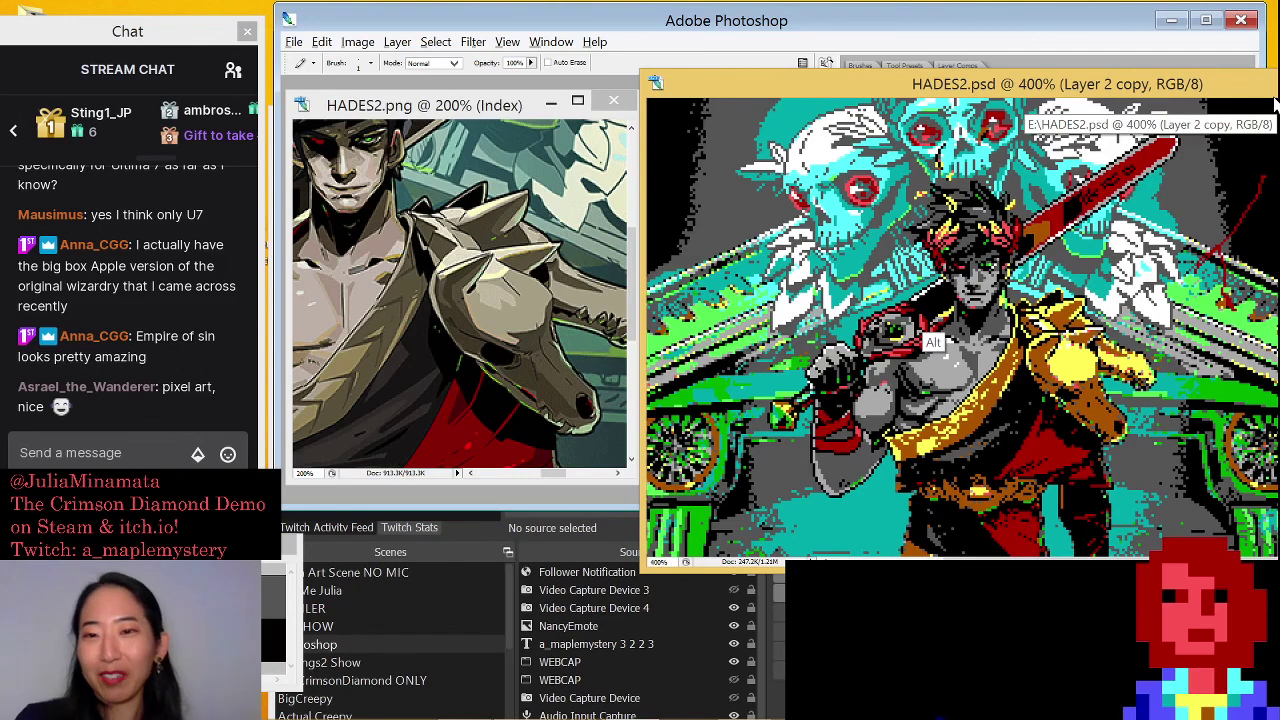
left_click_drag(1070, 318, 1084, 332)
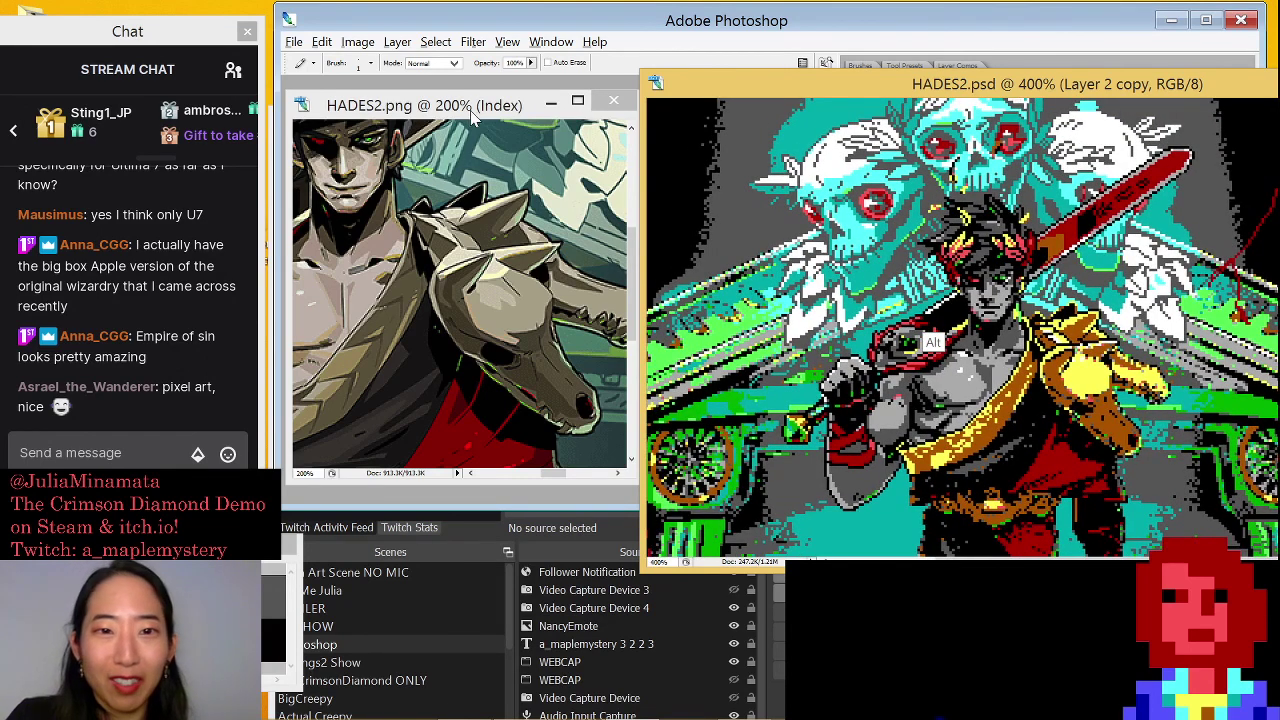
left_click(398, 113)
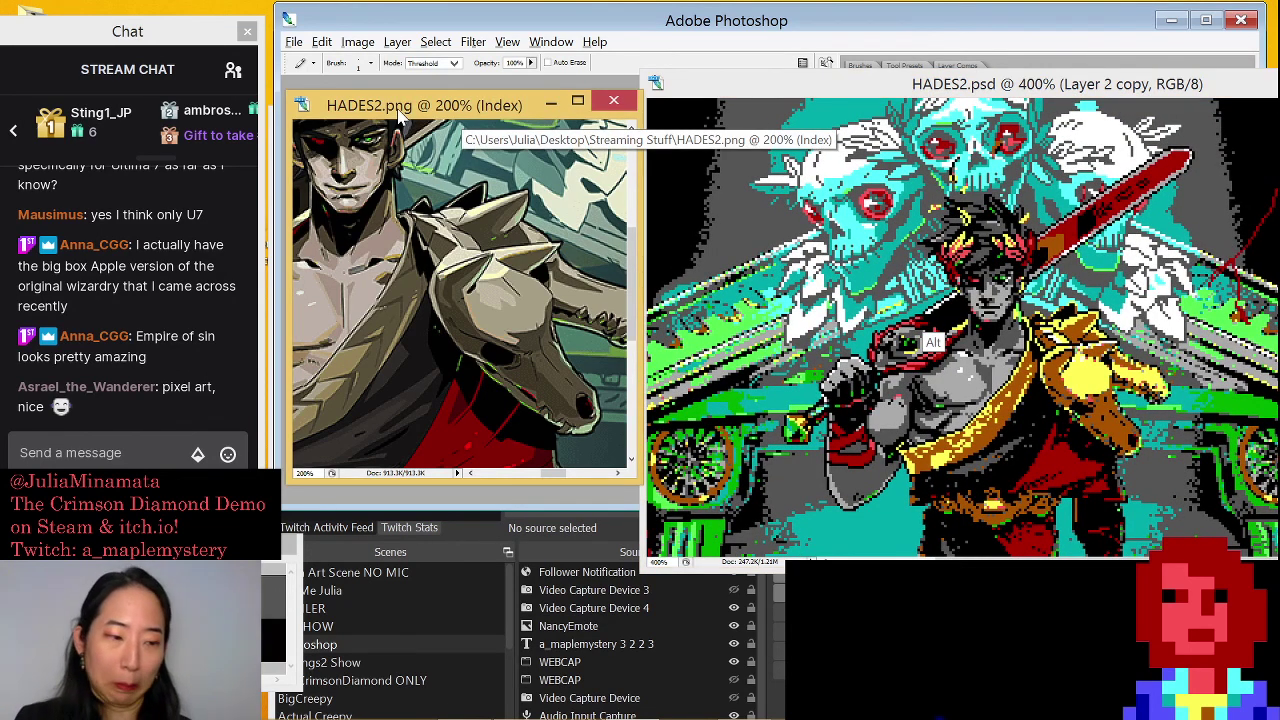
scroll(398, 115, "down", 4)
scroll(398, 113, "up", 1)
scroll(398, 115, "up", 1)
scroll(398, 115, "down", 1)
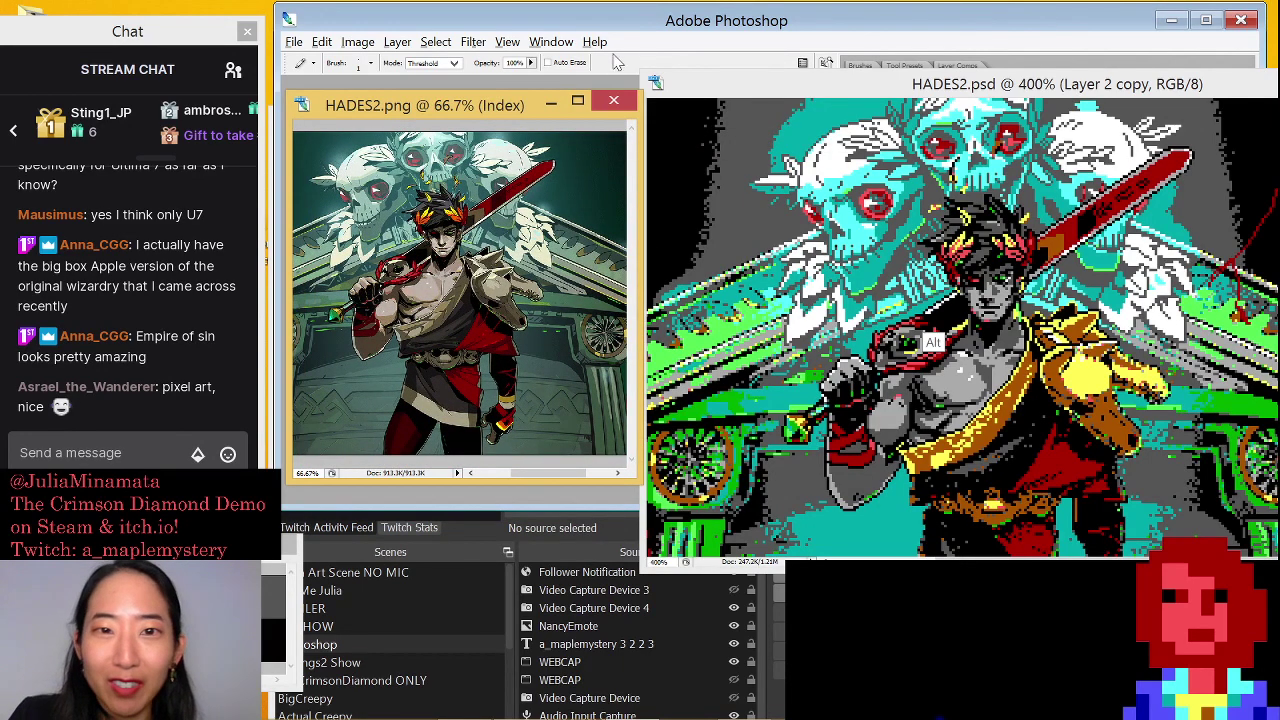
Display the layer list of HADES2.psd and place it below the HADES2.png reference image
left_click(551, 41)
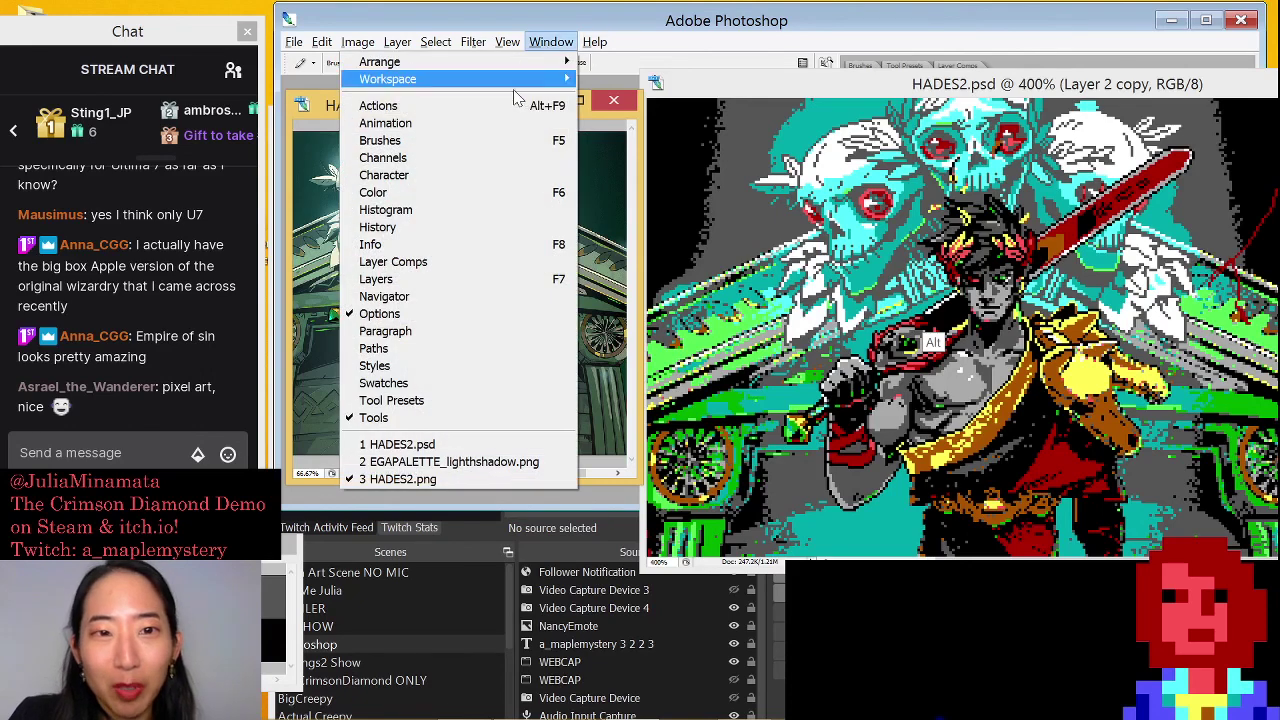
left_click(482, 279)
left_click(1043, 86)
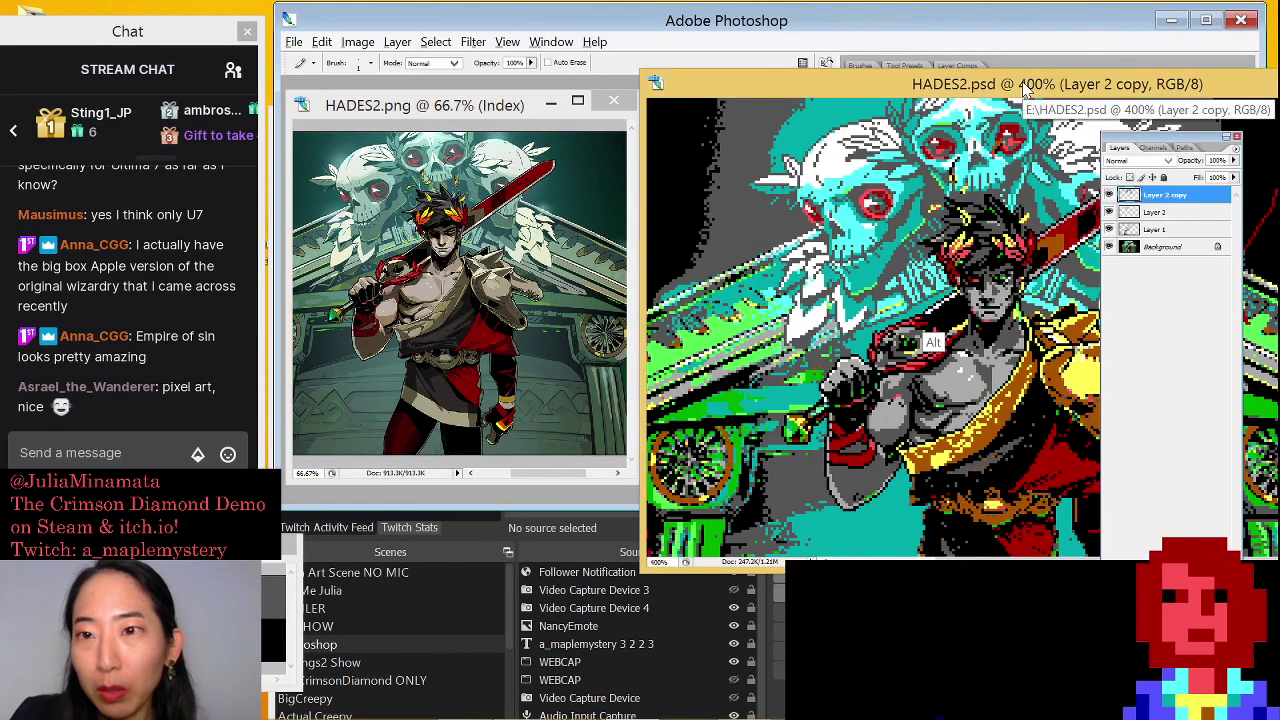
left_click_drag(1172, 145, 522, 457)
Toggle the visibility of Layer 2 copy repeatedly to compare the redrawn skulls and shoulder armour with the layers beneath
left_click(458, 507)
left_click(458, 507)
left_click(458, 507)
left_click(458, 507)
left_click(458, 507)
left_click(458, 507)
left_click(458, 507)
left_click(458, 507)
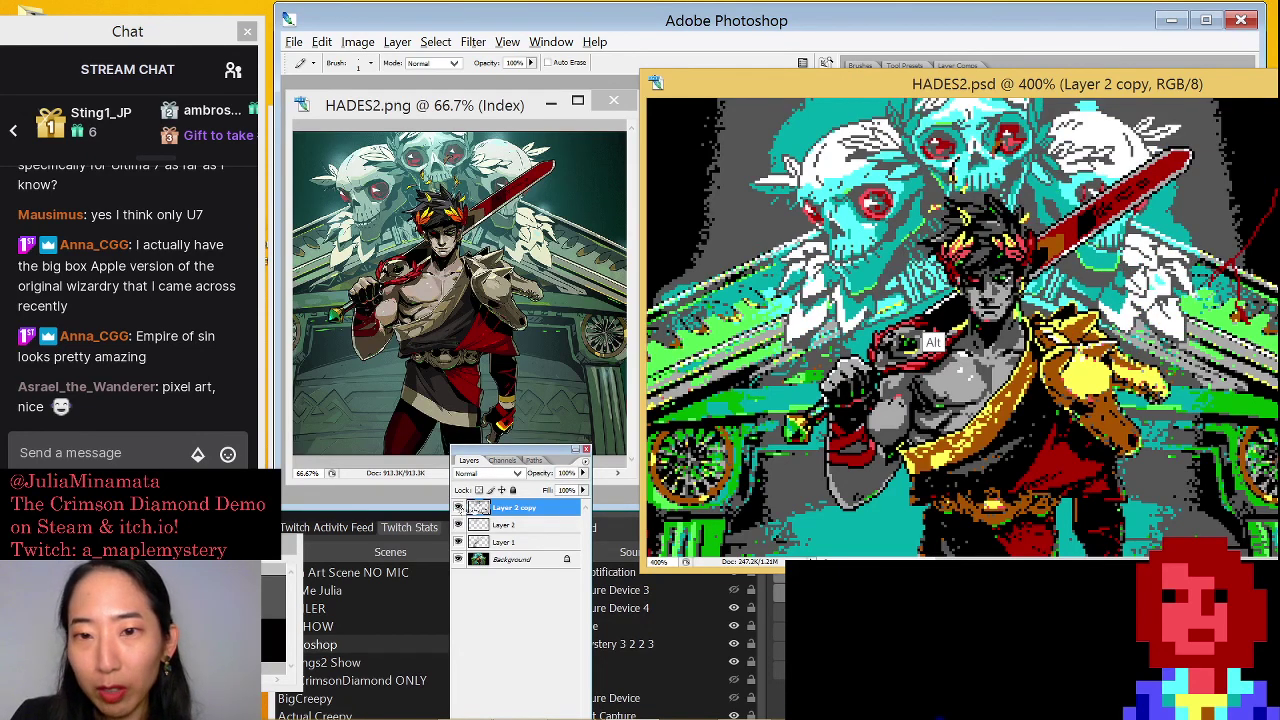
left_click(458, 507)
left_click(458, 507)
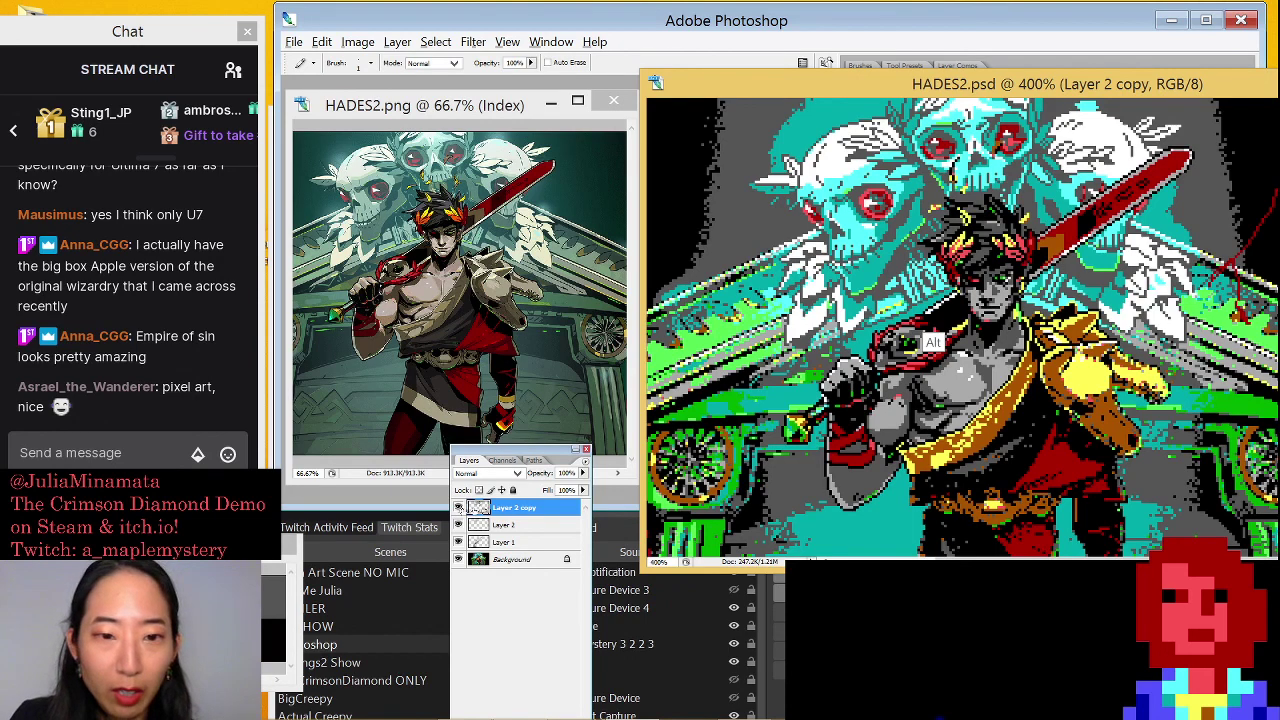
Hide Layer 2 copy, Layer 2 and Layer 1 to examine the original conversion, and restore all three layers
left_click(458, 507)
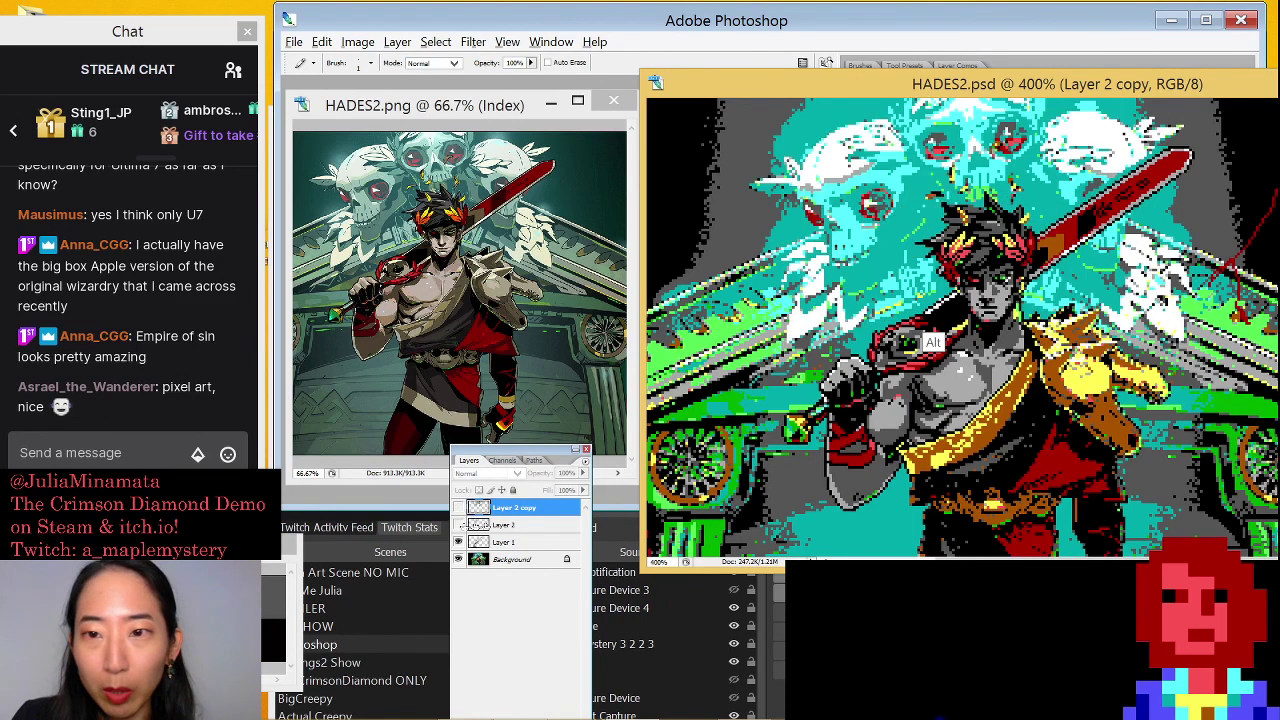
left_click(458, 524)
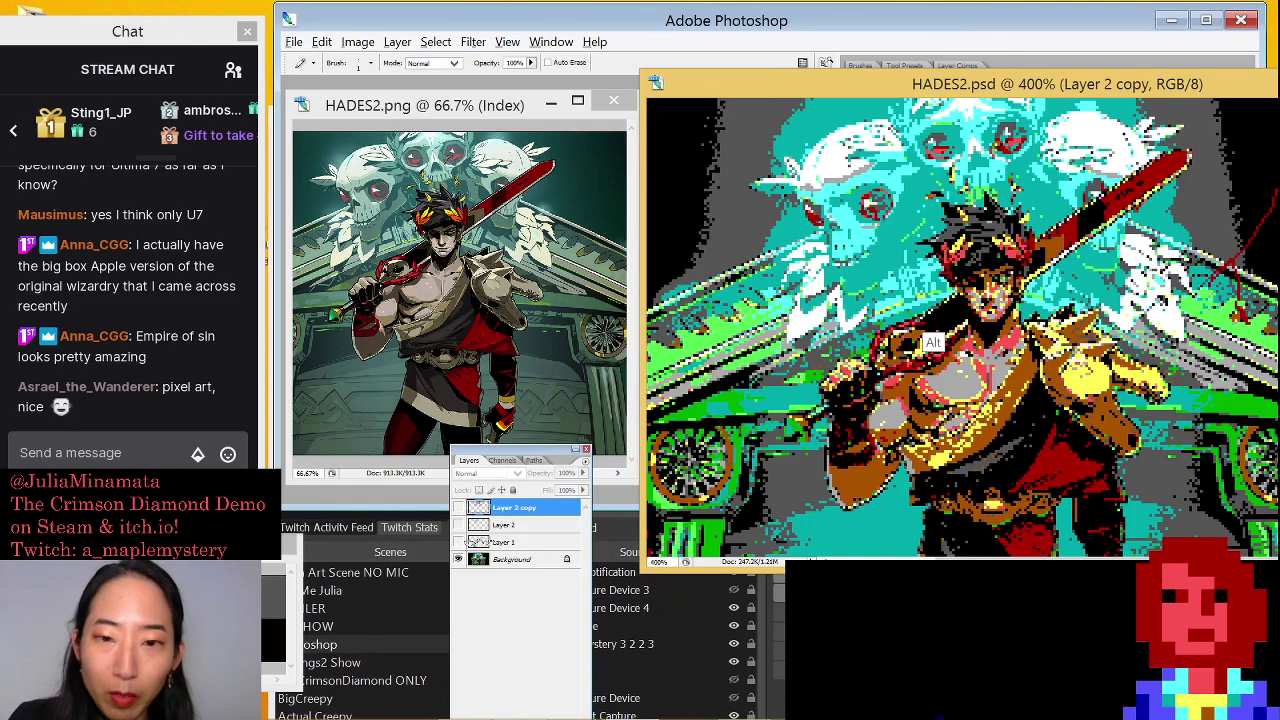
left_click(470, 541)
left_click(458, 541)
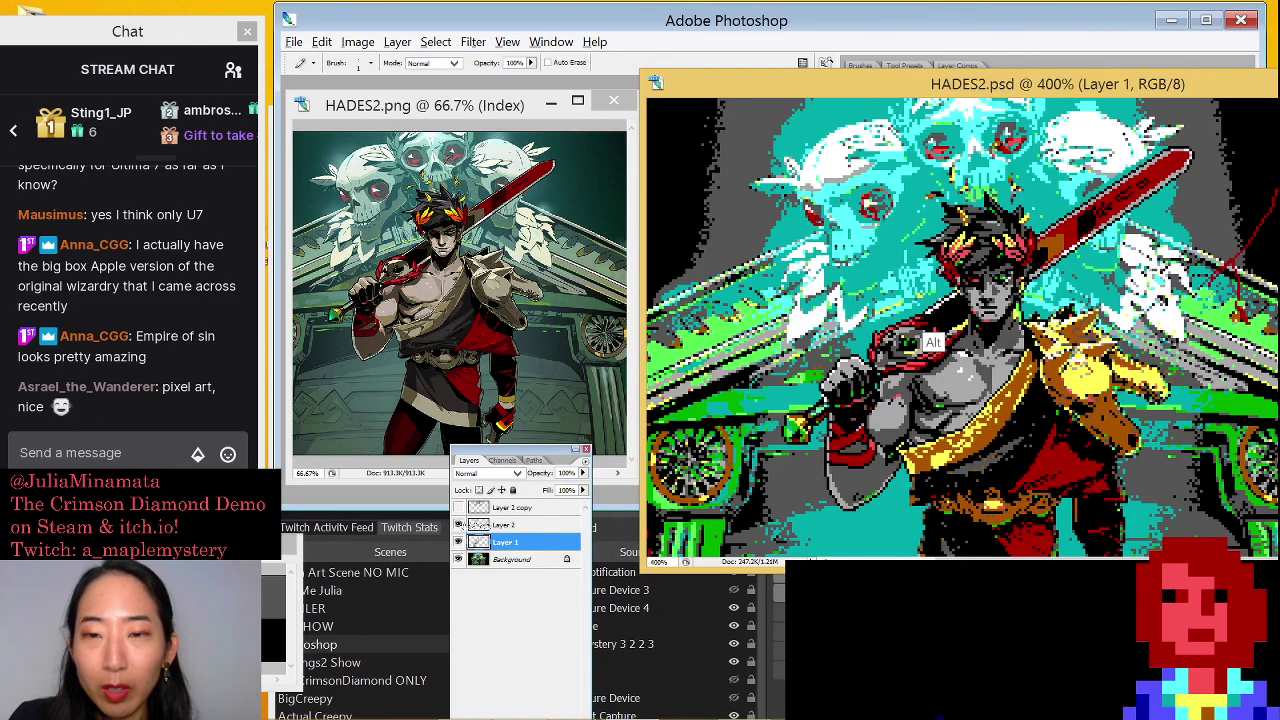
left_click(458, 524)
left_click(458, 507)
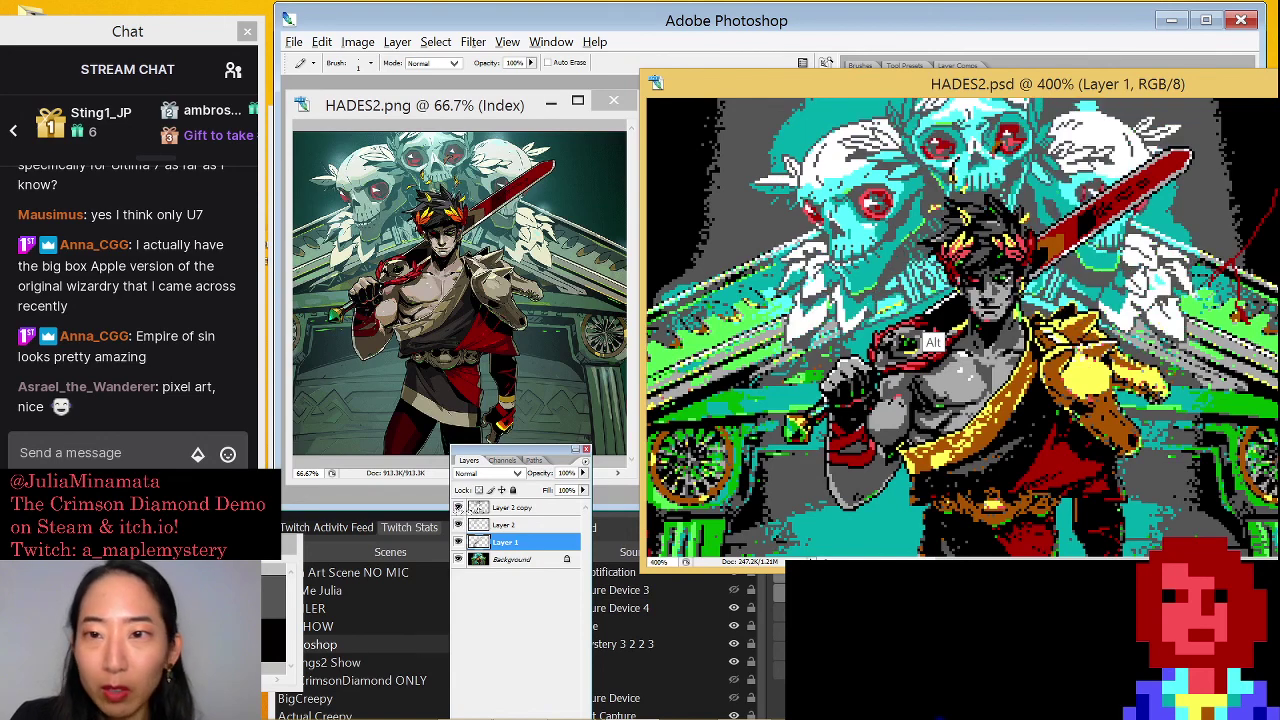
left_click(458, 507)
left_click(458, 507)
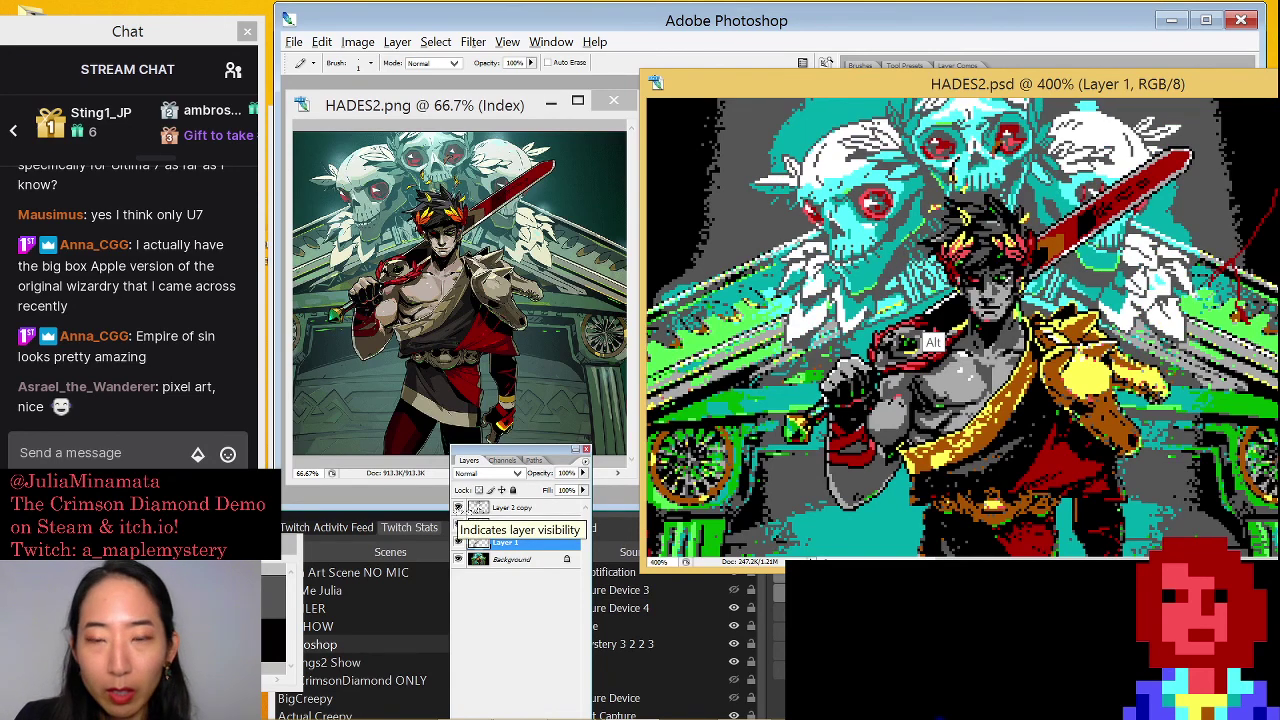
Make Layer 2 copy the active layer, close the layer list and shift the HADES2.psd window slightly over the reference
left_click(515, 508)
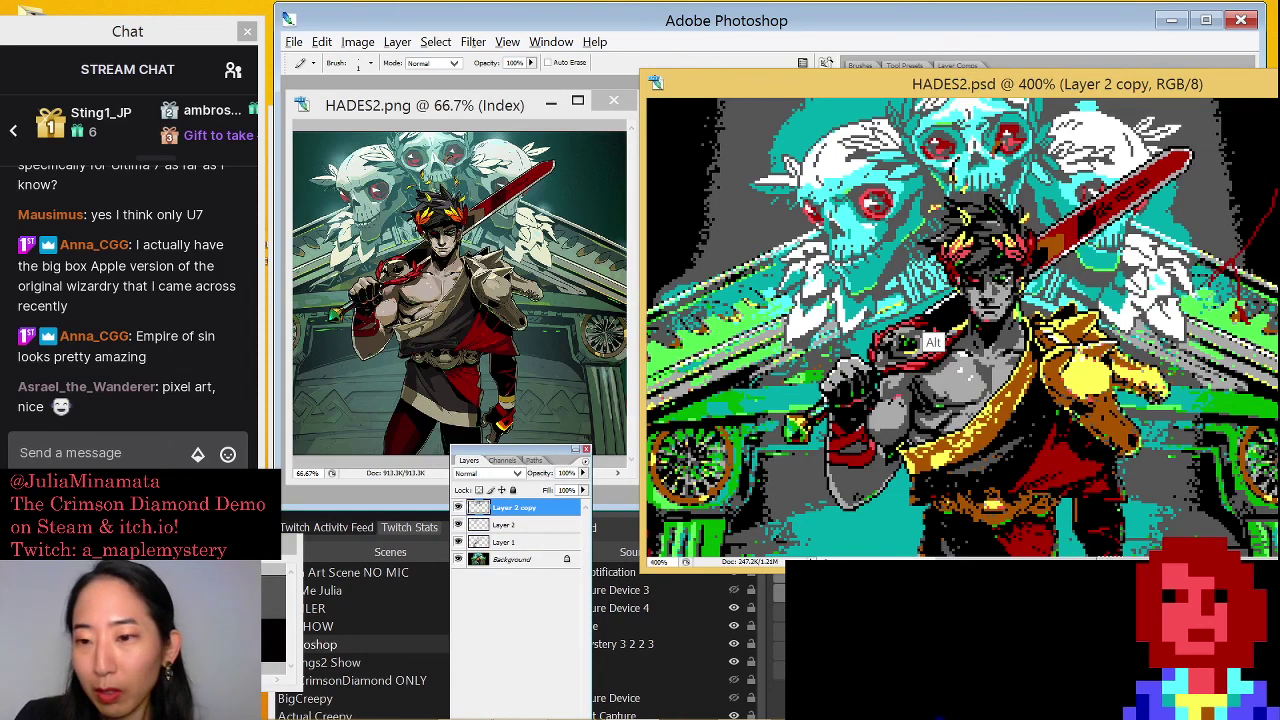
left_click(586, 449)
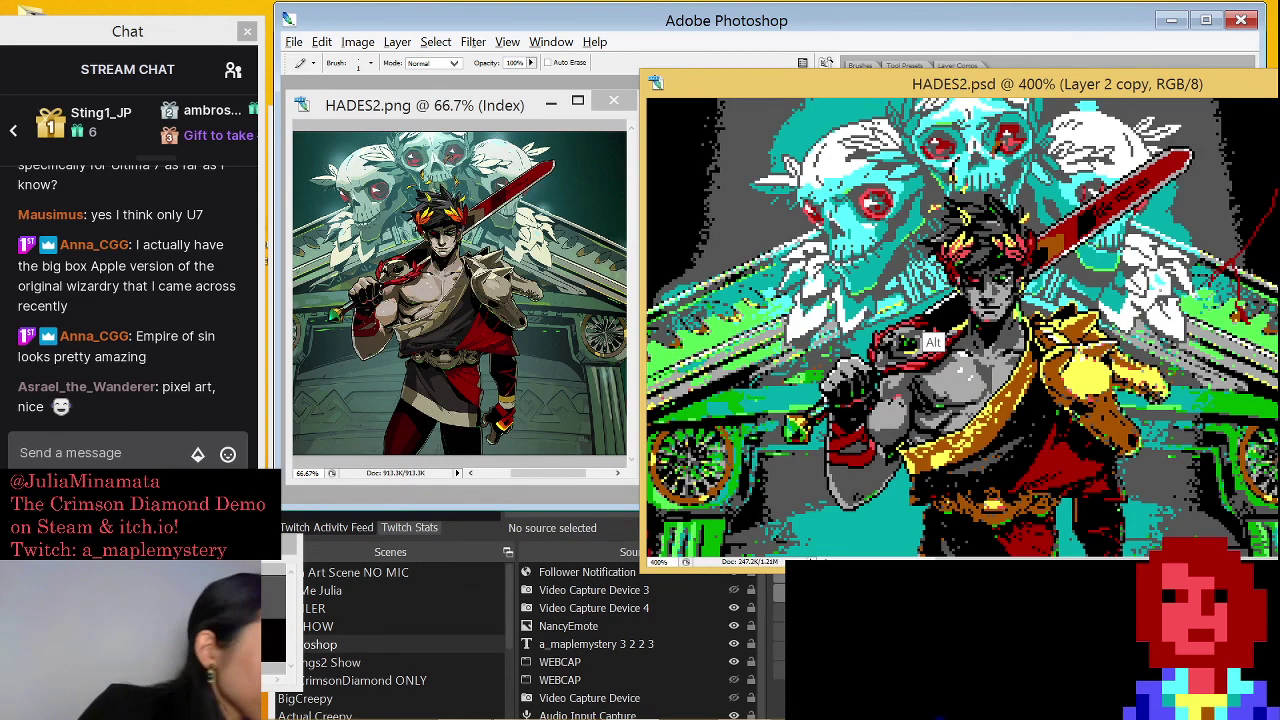
left_click_drag(1134, 91, 1106, 79)
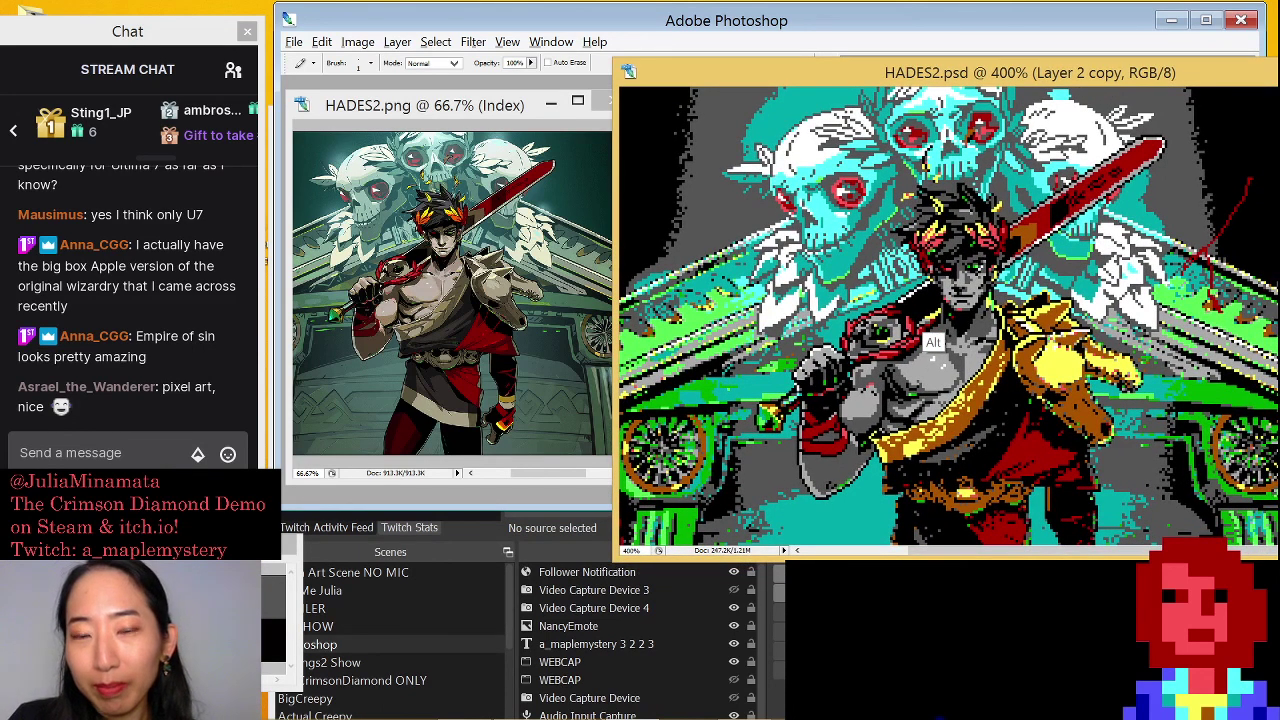
mouse_move(1089, 75)
left_mouse_down()
mouse_move(1070, 75)
mouse_move(1093, 78)
left_mouse_up()
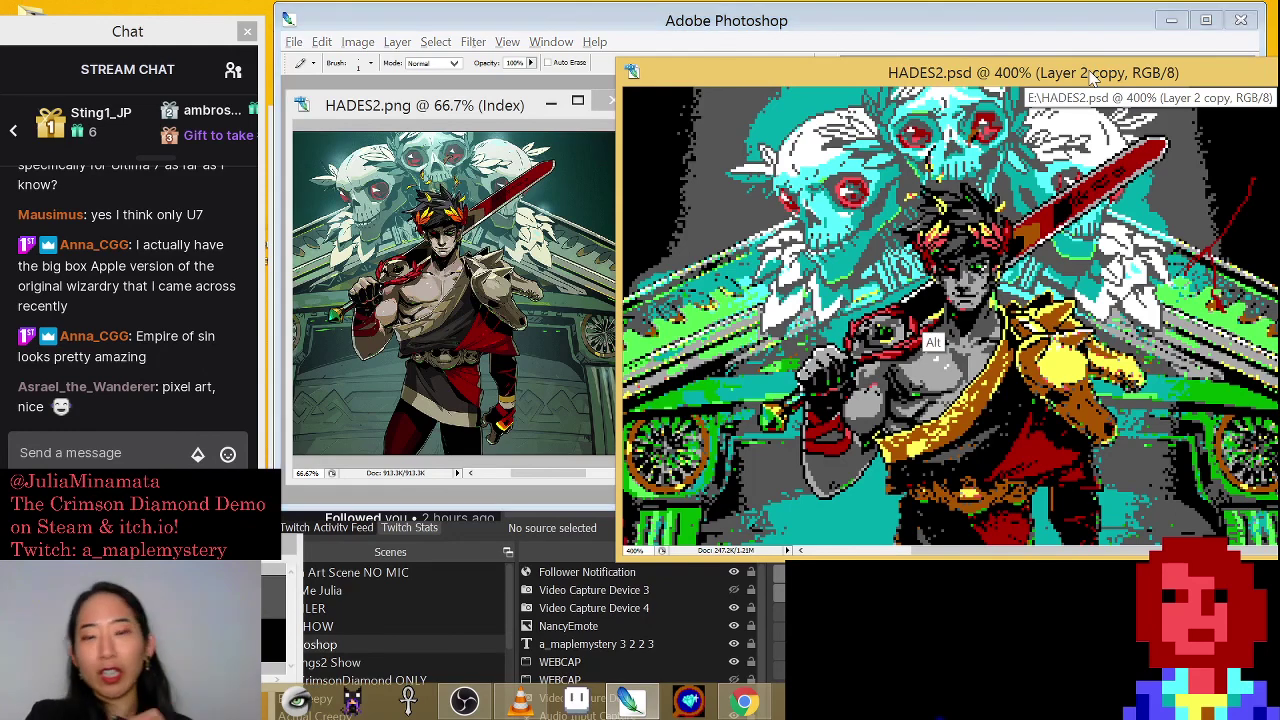
Browse for a file to open from the ROM folder up to Streaming Stuff and into Done, displaying its contents as large icons
key("ctrl+o")
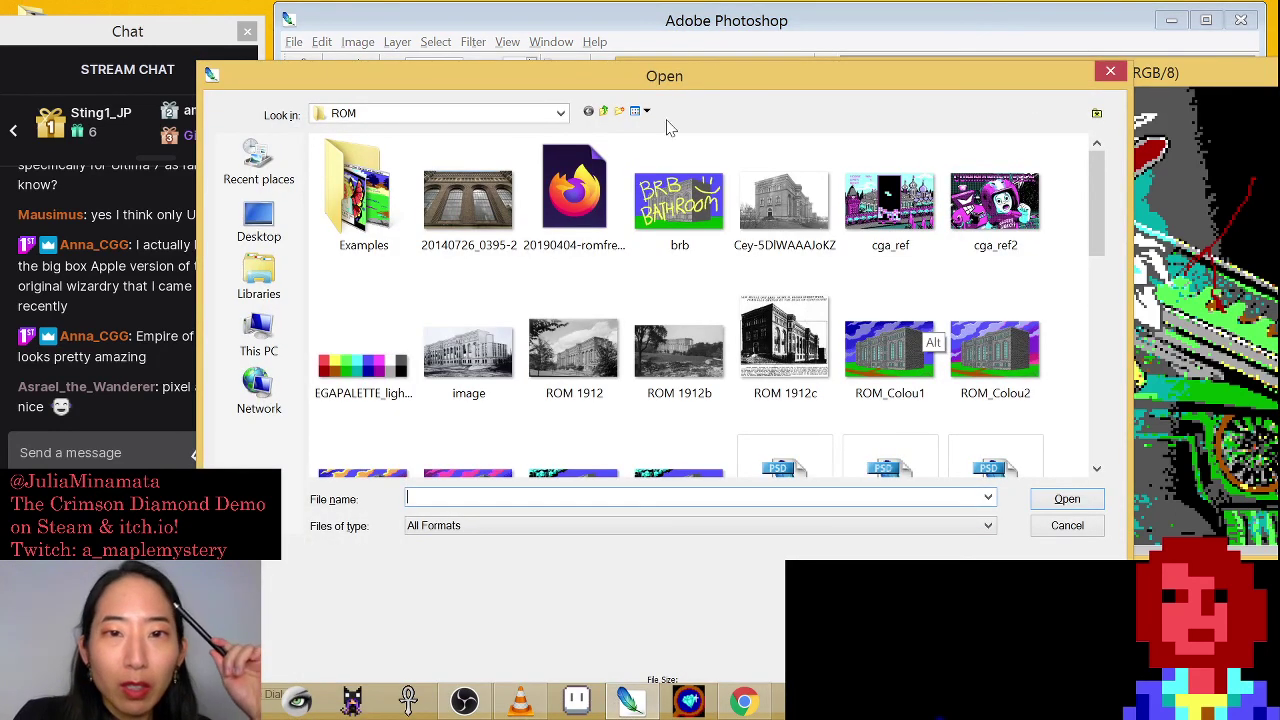
left_click(605, 112)
left_click_drag(1091, 224, 1092, 418)
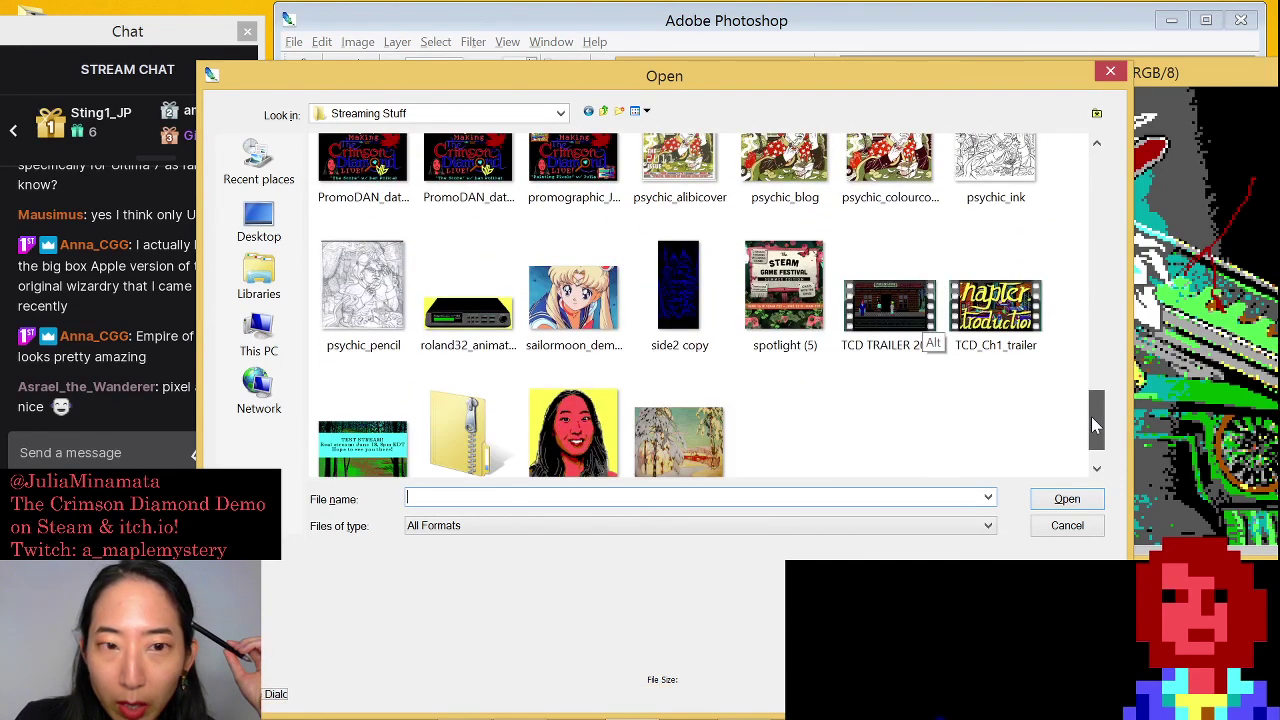
left_click_drag(1091, 416, 1066, 323)
scroll(1055, 290, "up", 10)
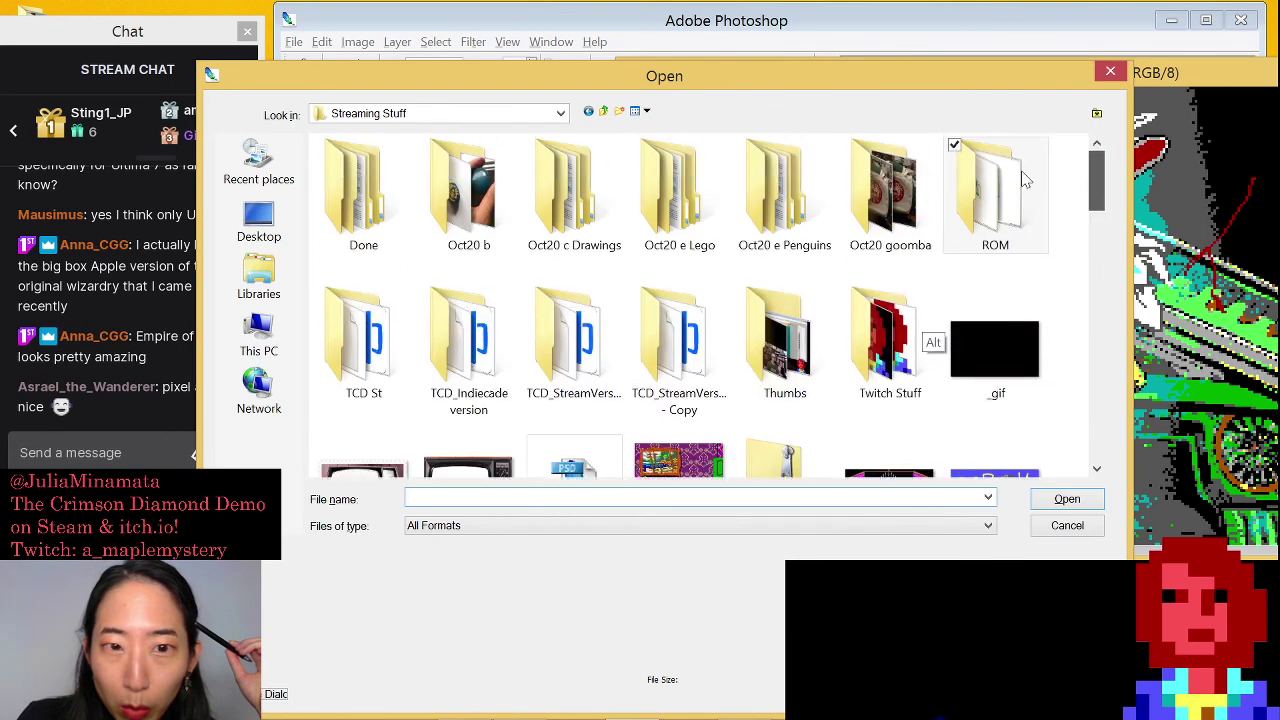
double_click(339, 171)
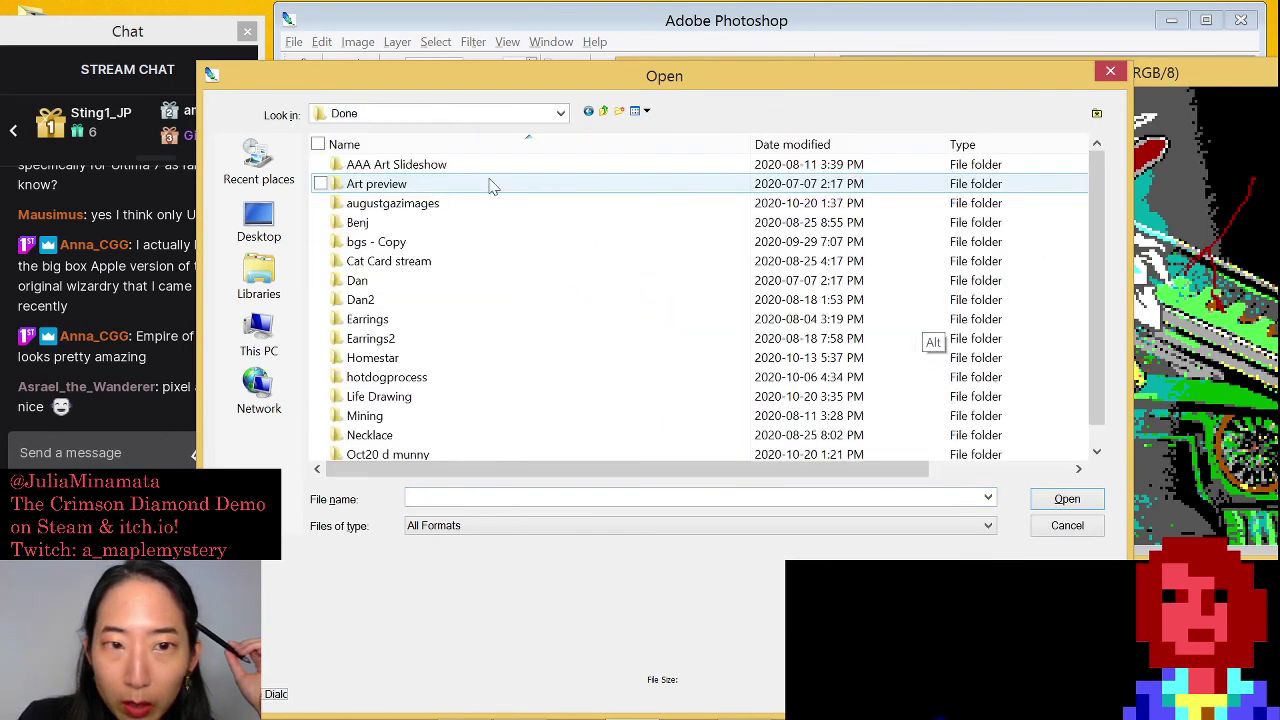
left_click(647, 111)
left_click(575, 149)
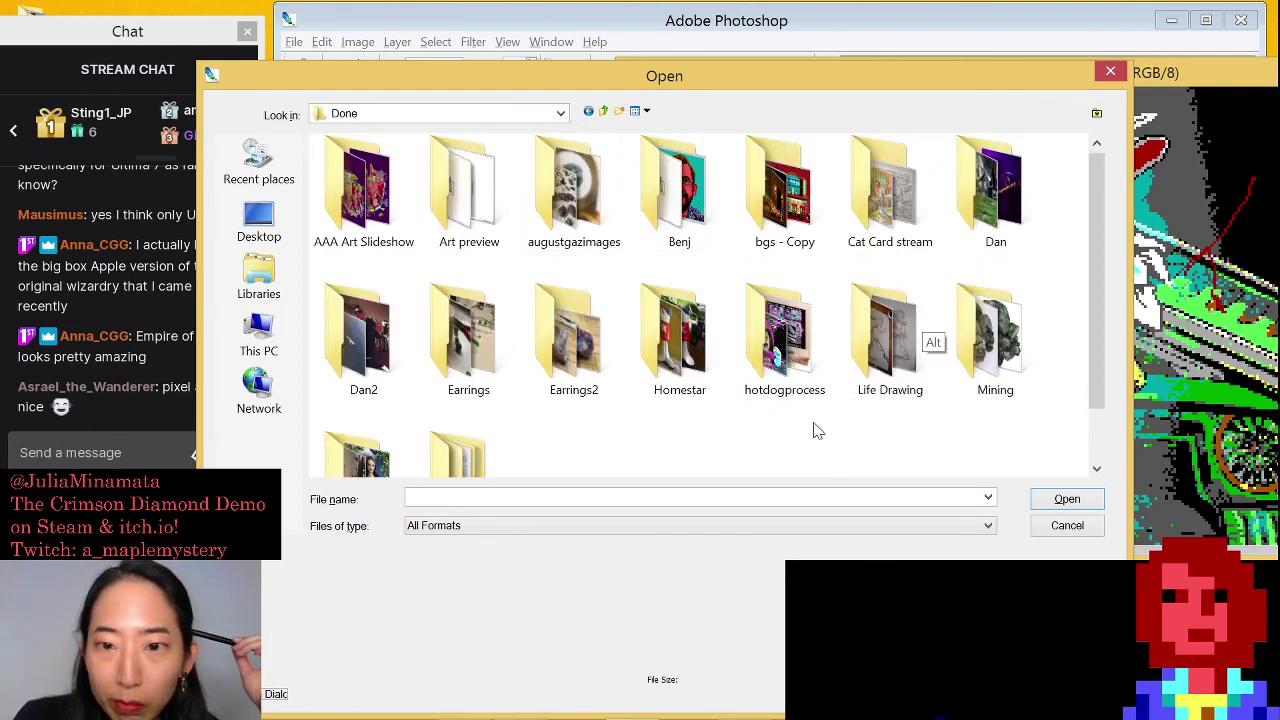
Go into the Art preview folder, display it as large icons and enter its AC subfolder
left_click_drag(1097, 370, 1082, 337)
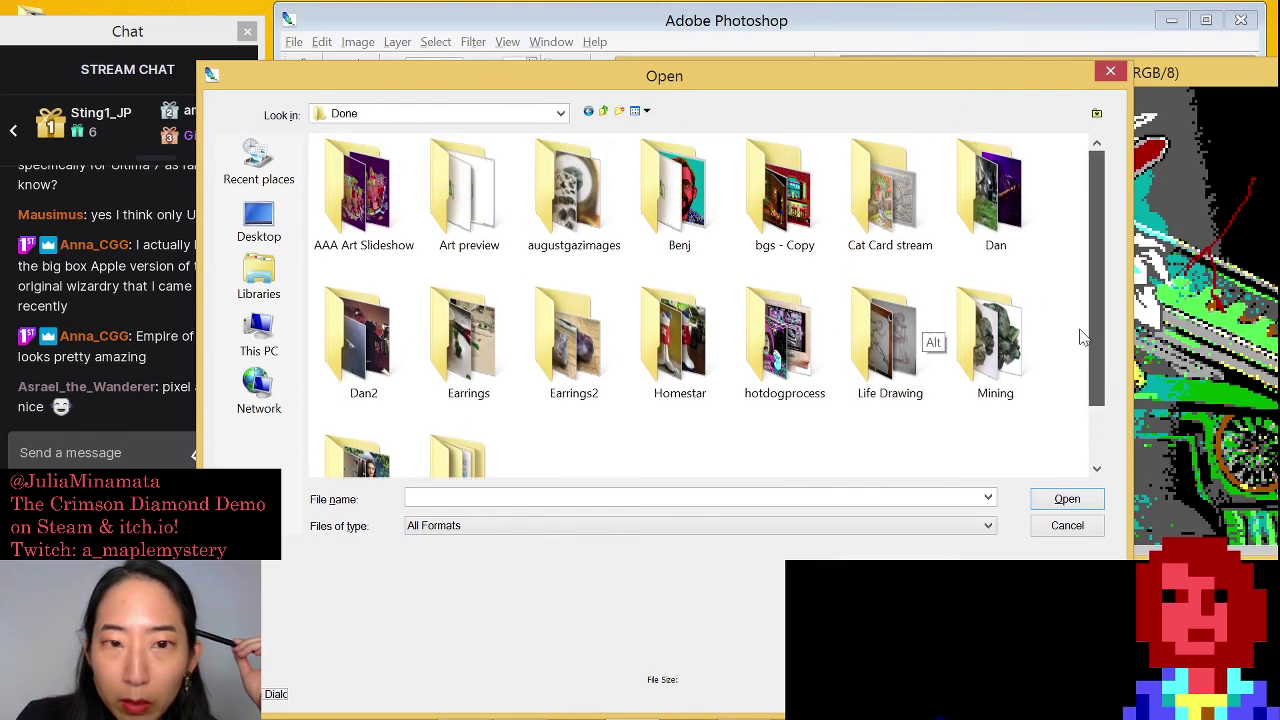
double_click(468, 192)
left_click(646, 111)
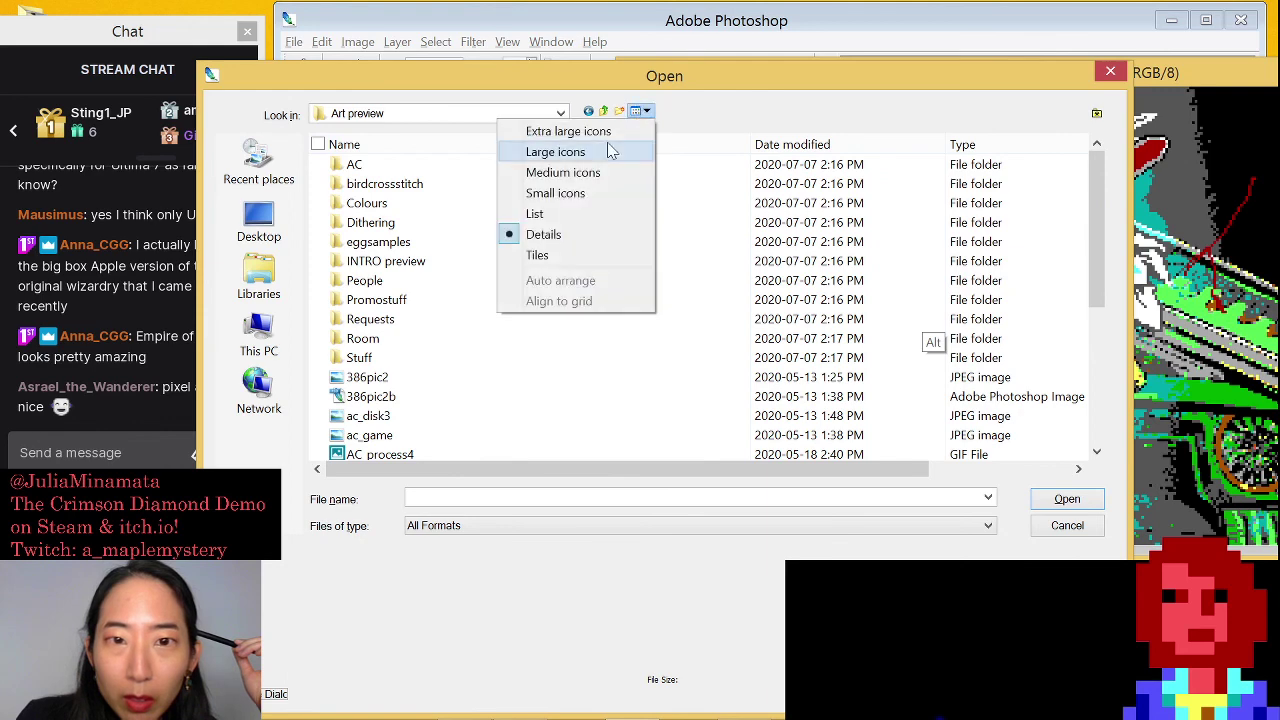
left_click(603, 148)
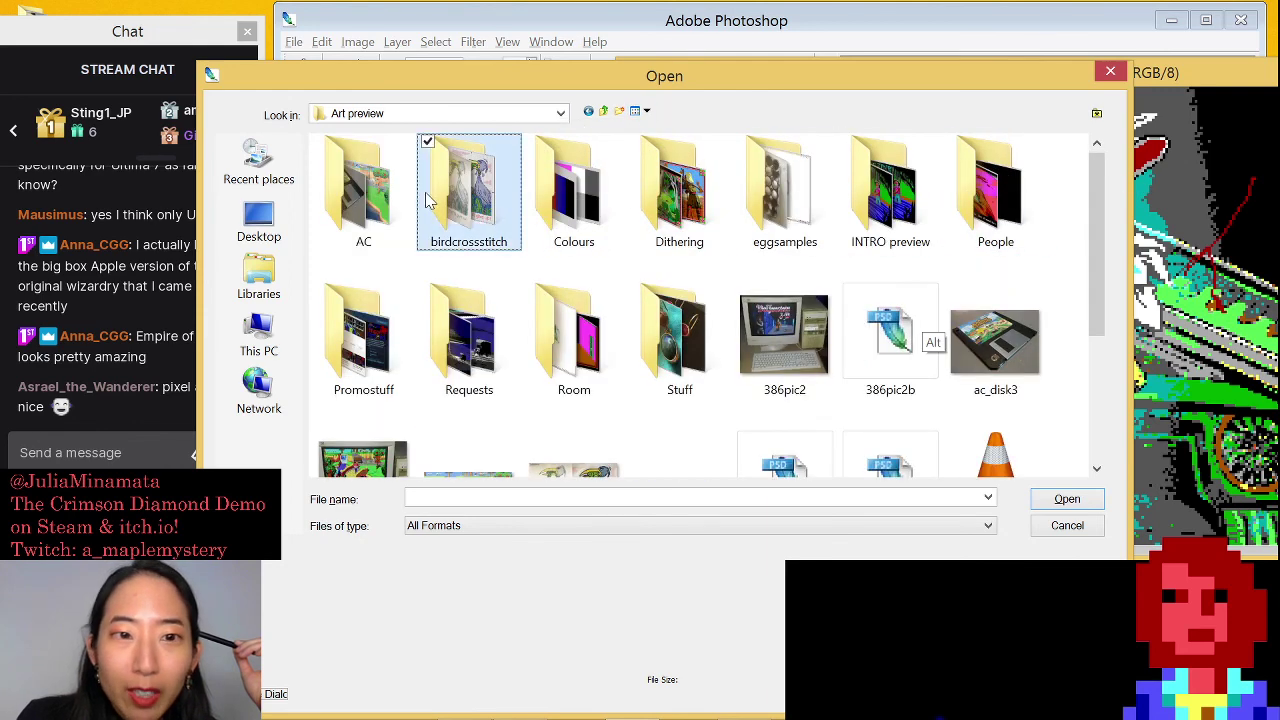
double_click(396, 204)
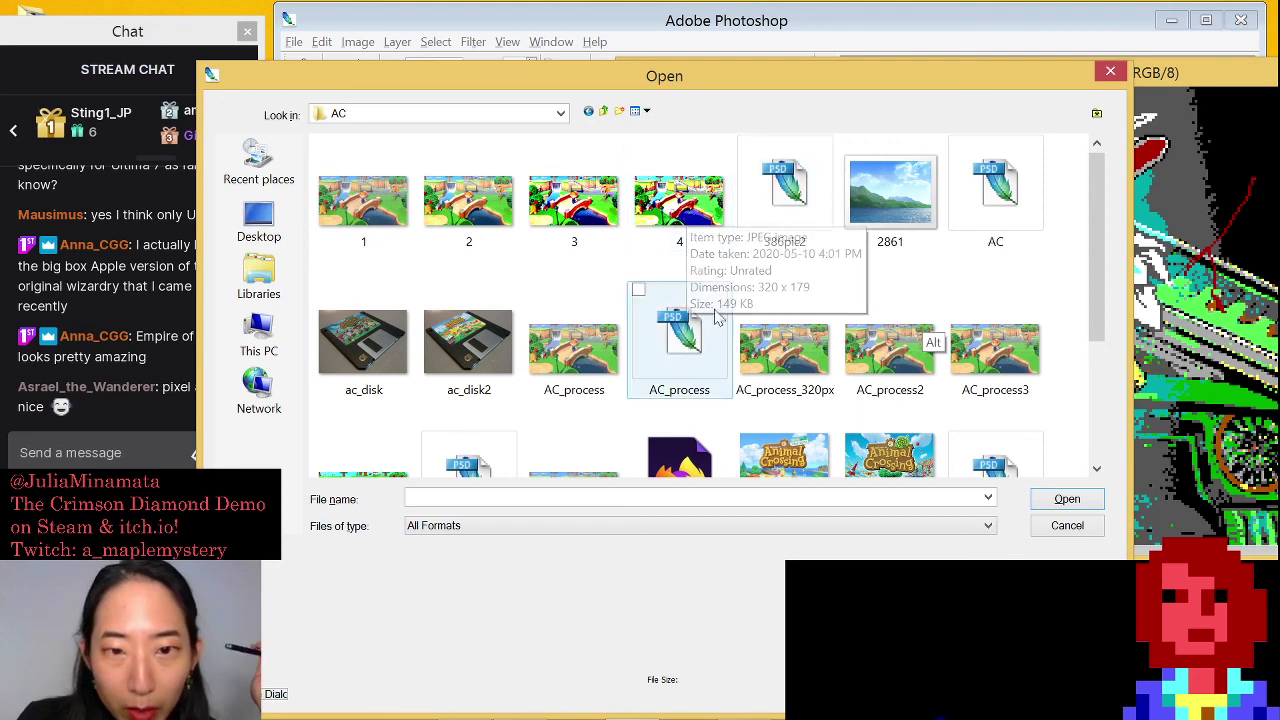
Preview the EGA_crossstich file in the AC folder and open AC2.psd
scroll(770, 338, "down", 2)
left_click(1010, 300)
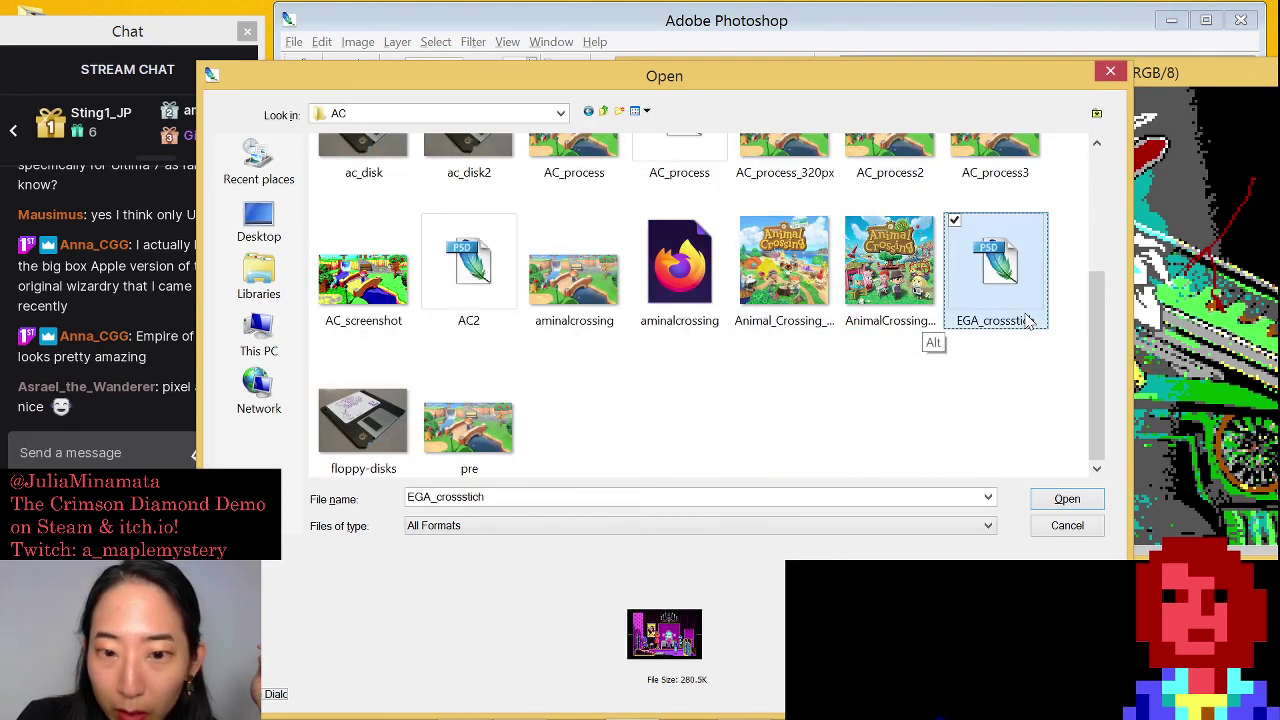
left_click(474, 280)
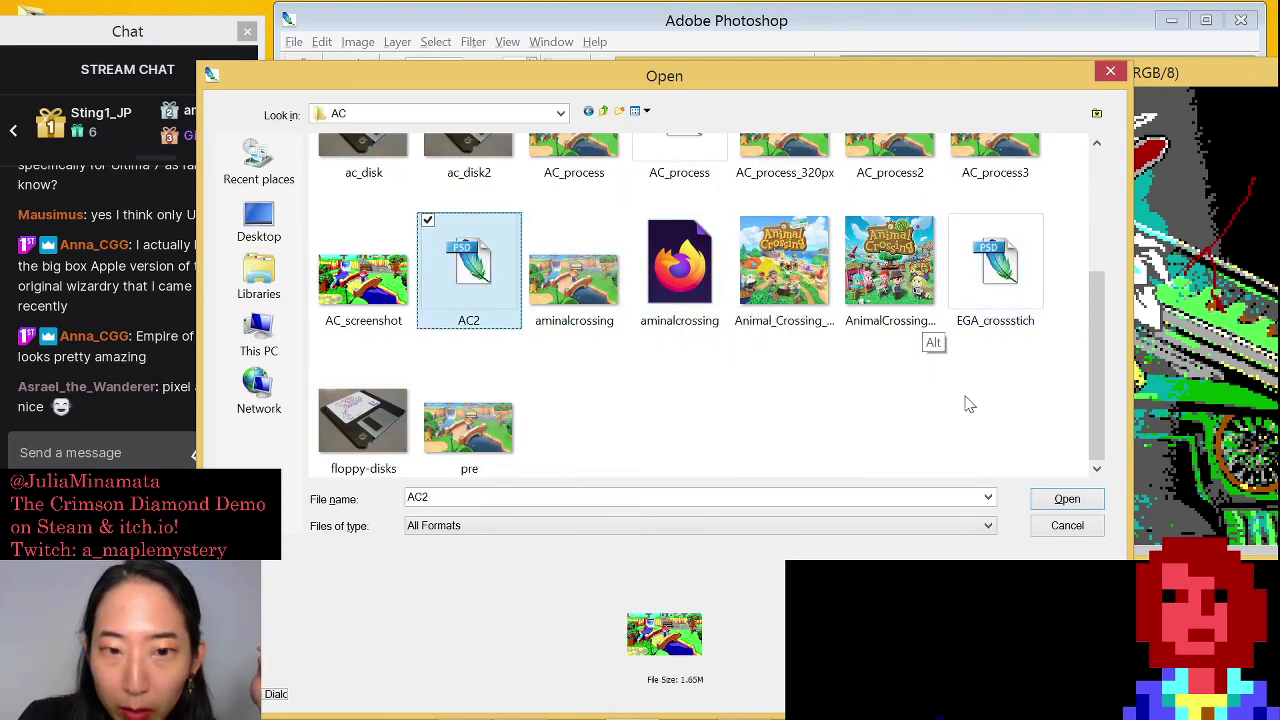
left_click(1090, 494)
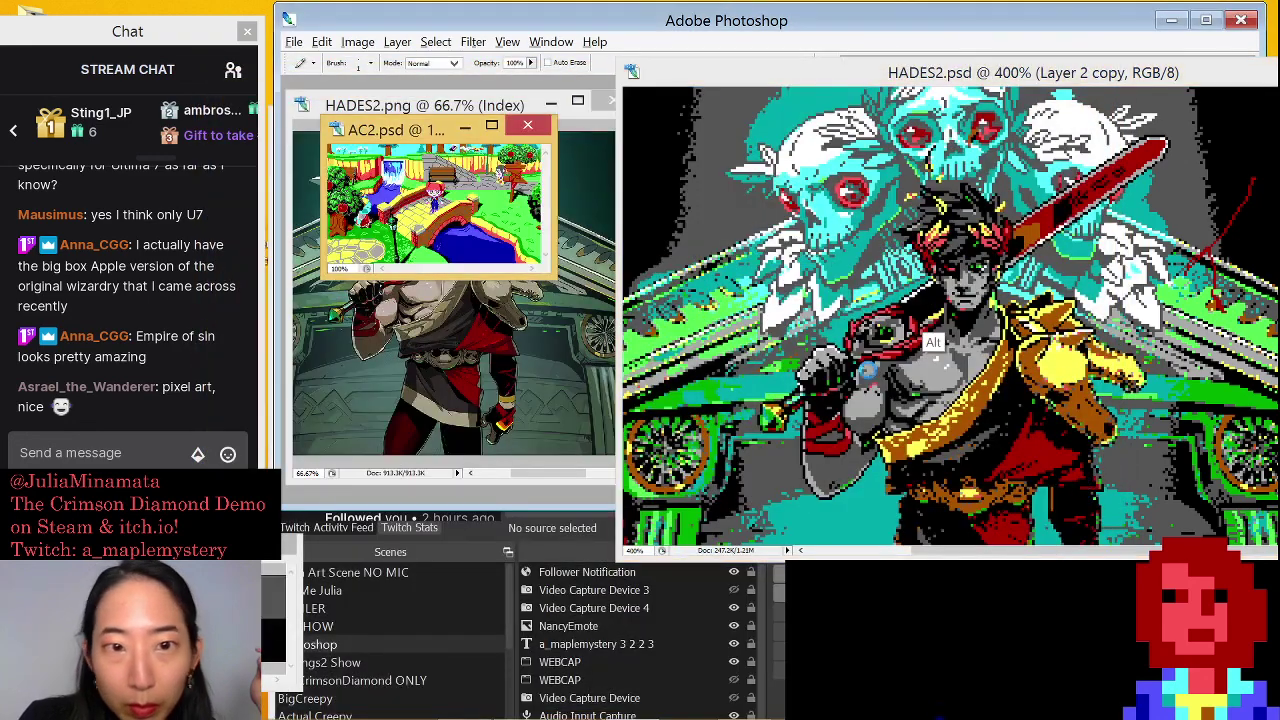
Enlarge the AC2.psd window, magnify the image to 400% and reposition the window so the whole scene can be viewed
left_click_drag(555, 277, 1268, 718)
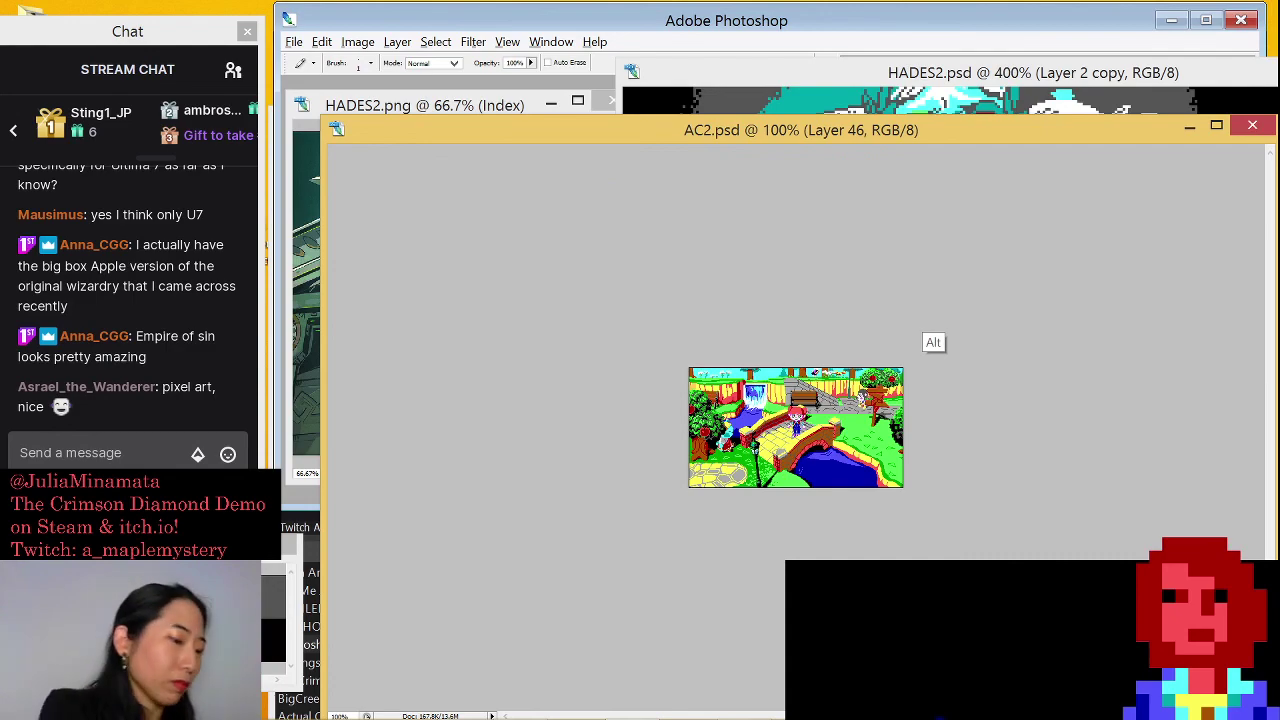
scroll(795, 427, "up", 4)
scroll(795, 427, "down", 1)
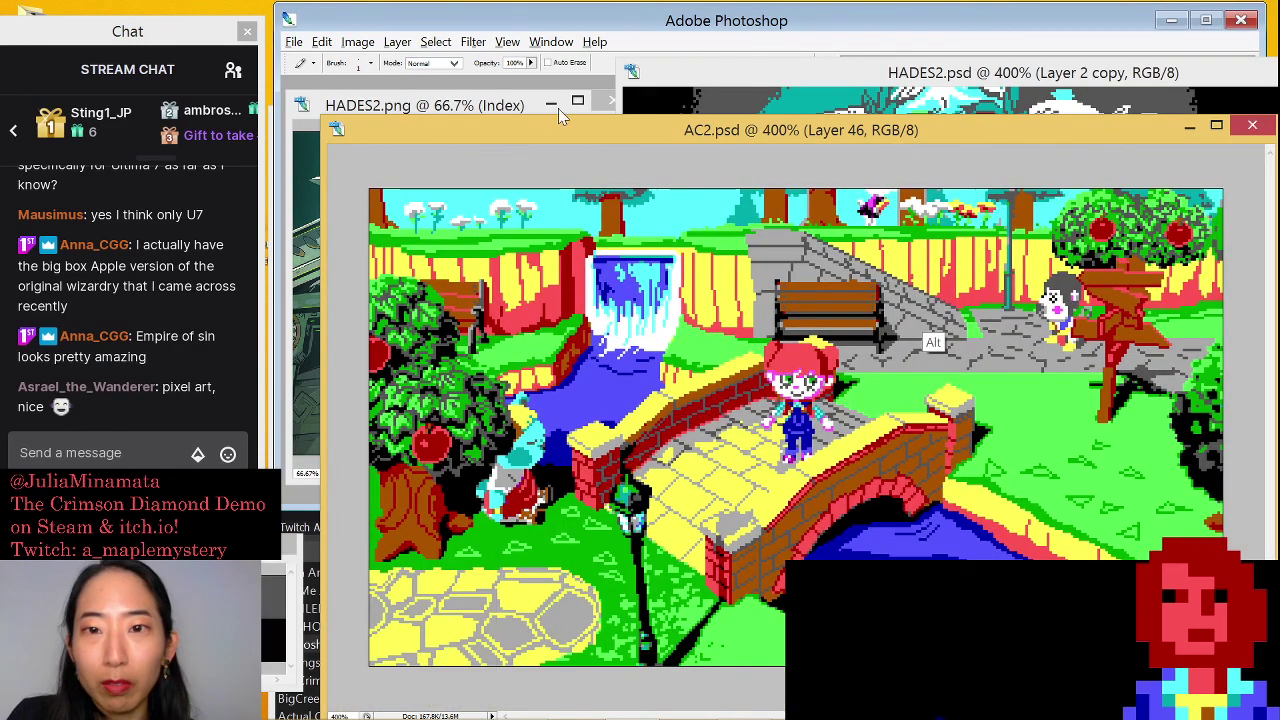
left_click_drag(828, 130, 754, 50)
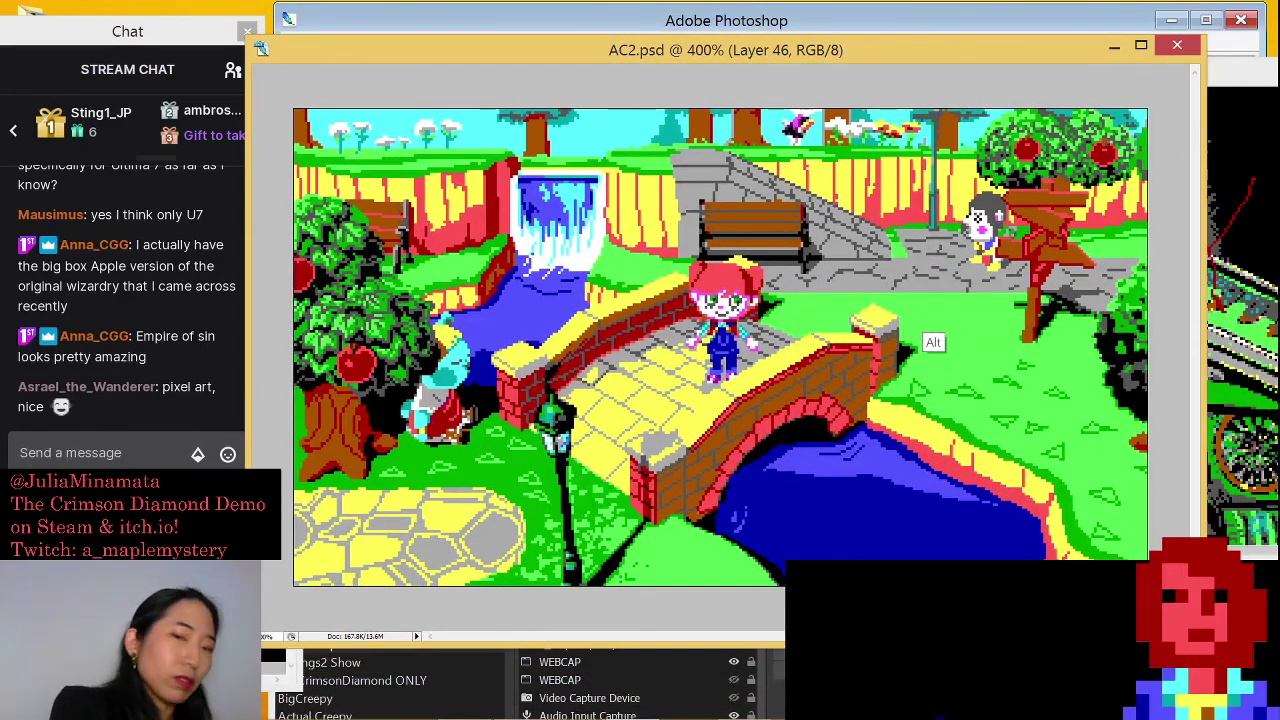
Bring up the AC folder for opening another file, list it with details and sort it by date, newest first
key("ctrl+o")
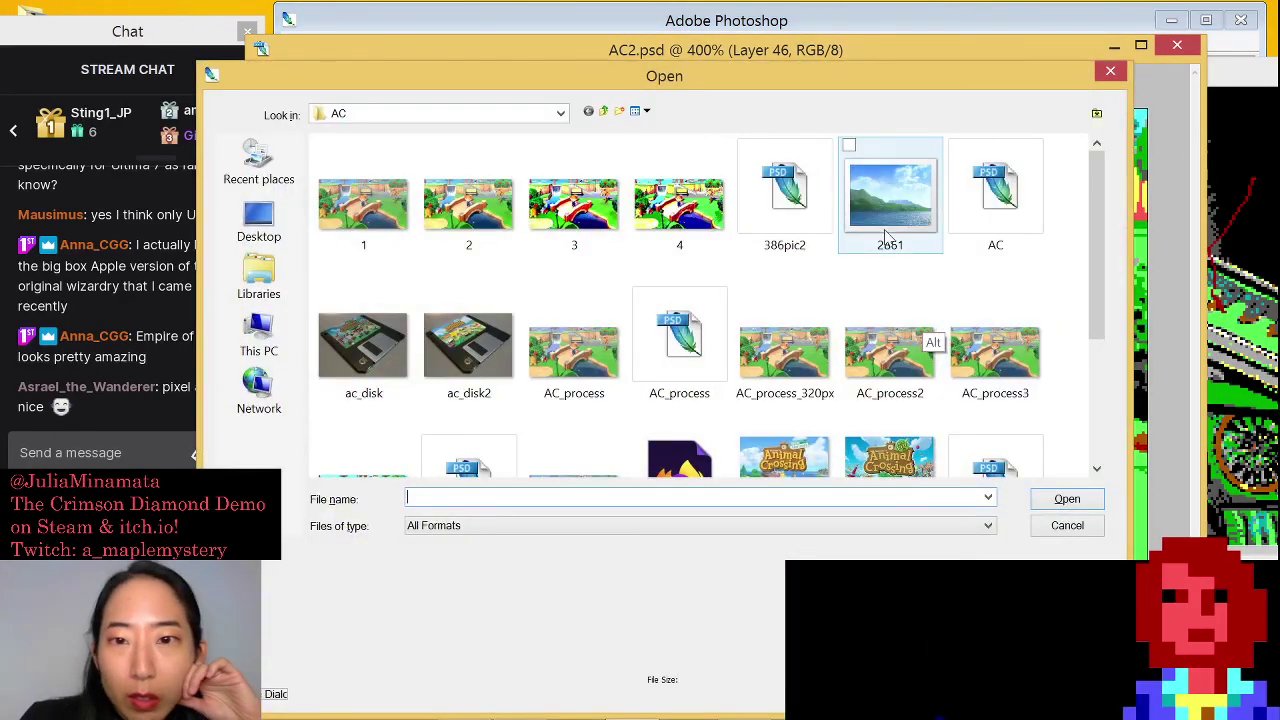
left_click(645, 111)
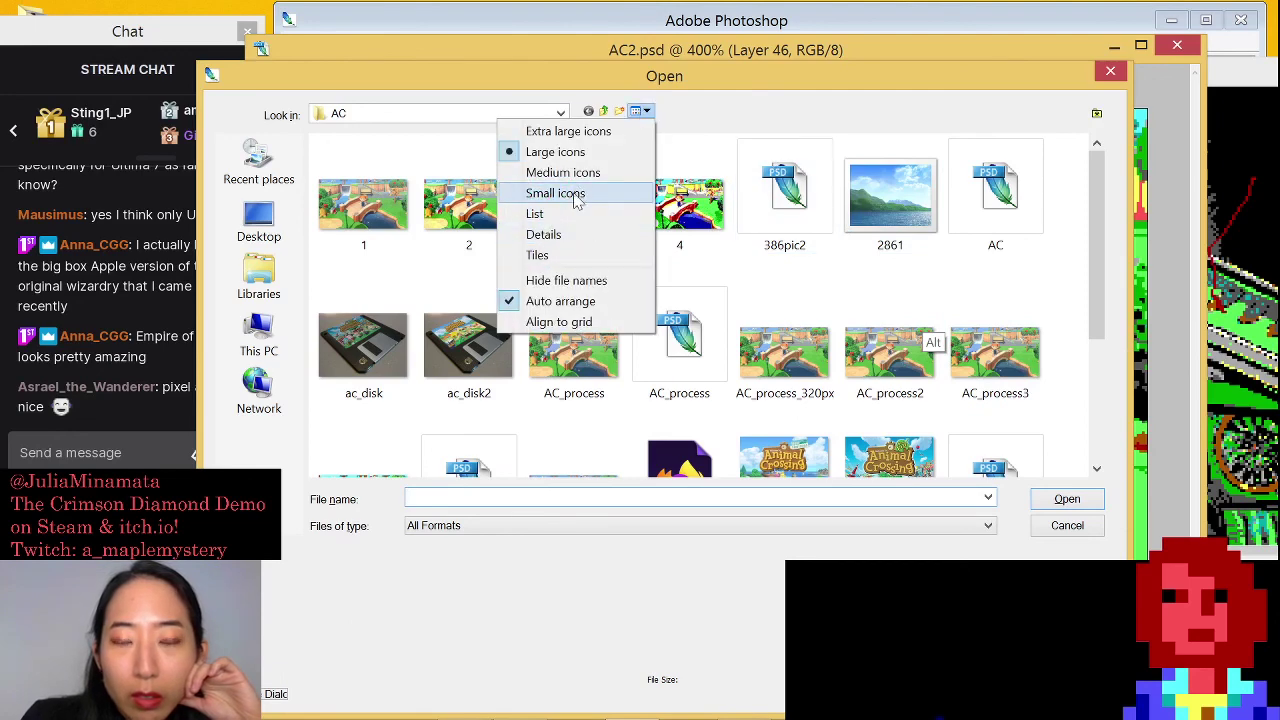
left_click(575, 234)
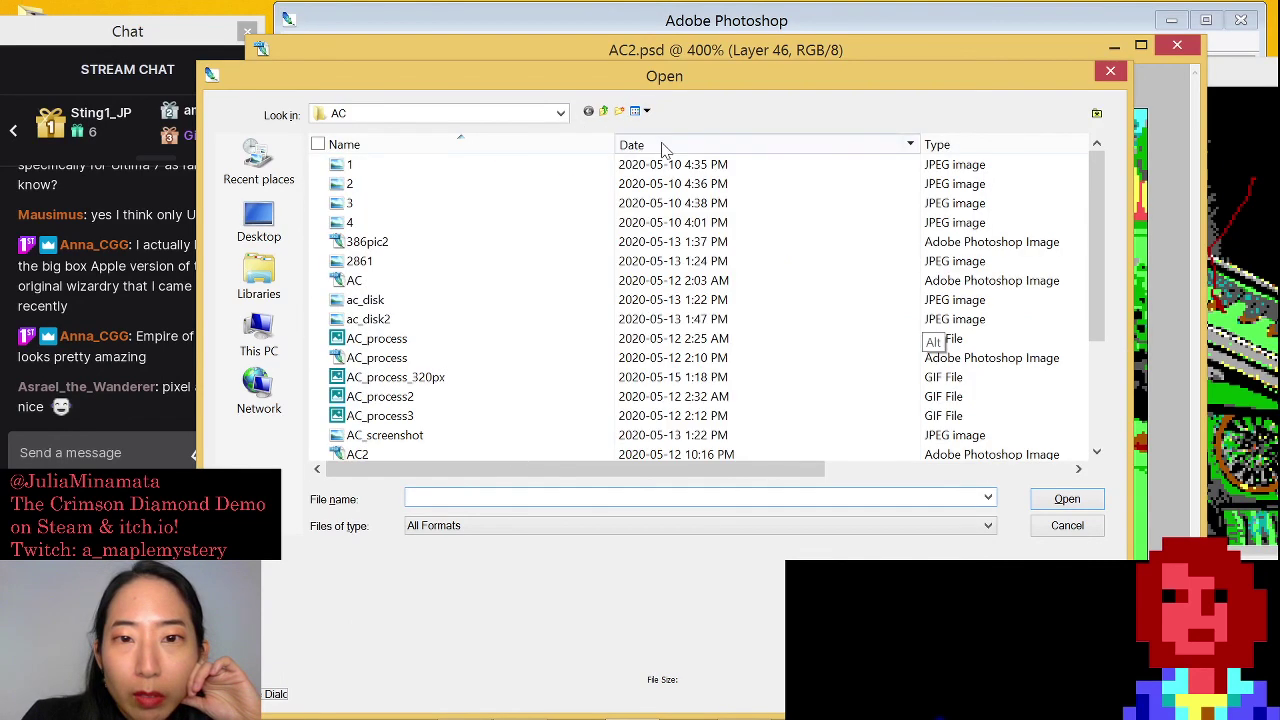
left_click(662, 147)
Preview AC_process_320px and ac_disk2 in the AC folder and open 386pic2.psd
left_click(562, 166)
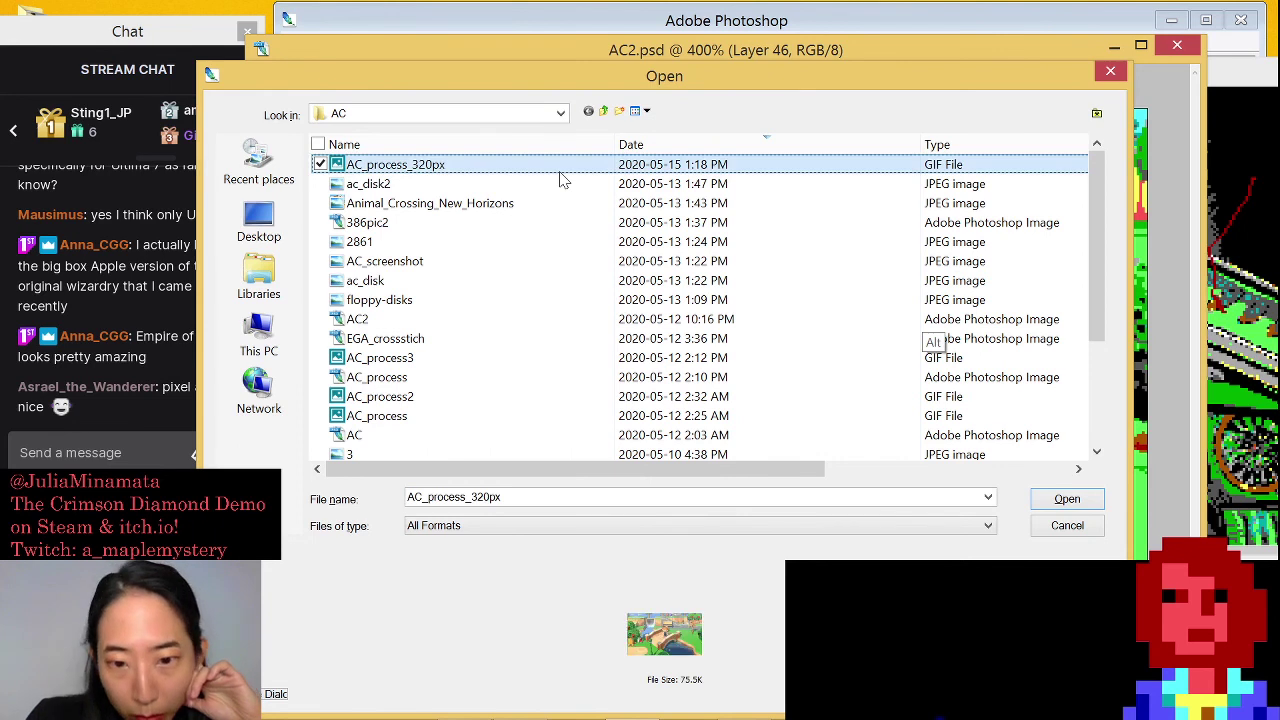
left_click(533, 186)
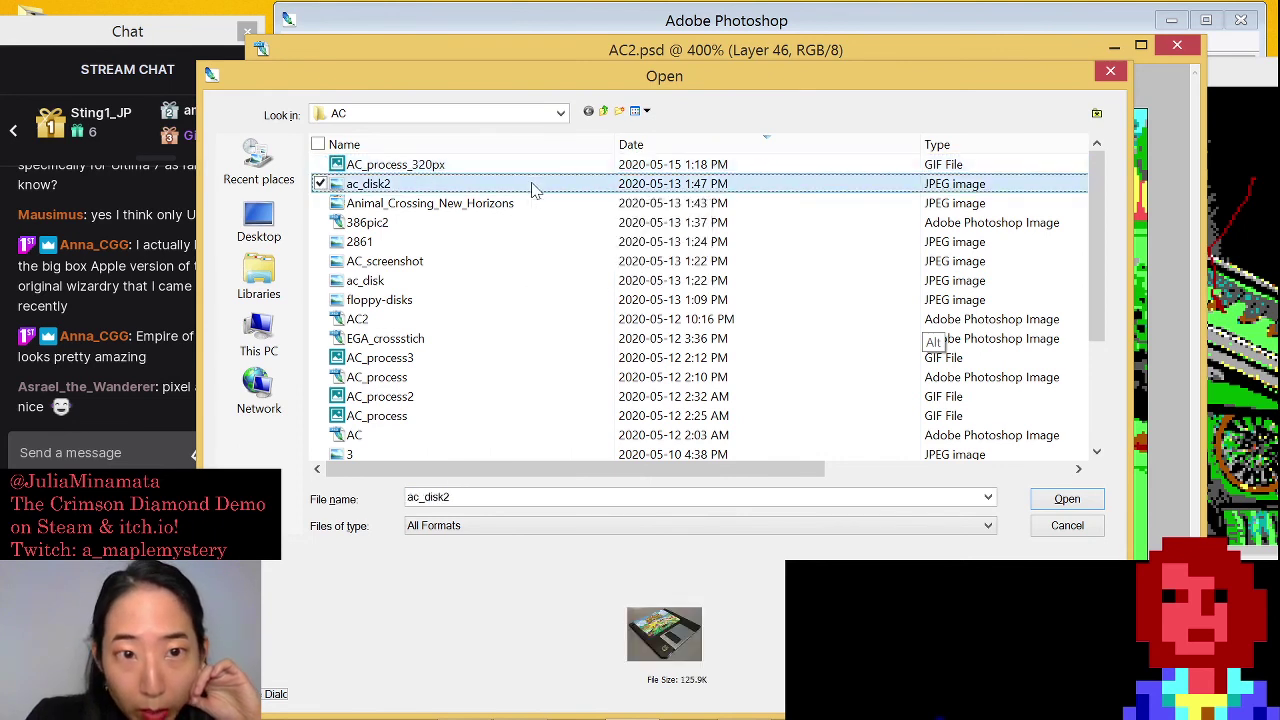
left_click(537, 168)
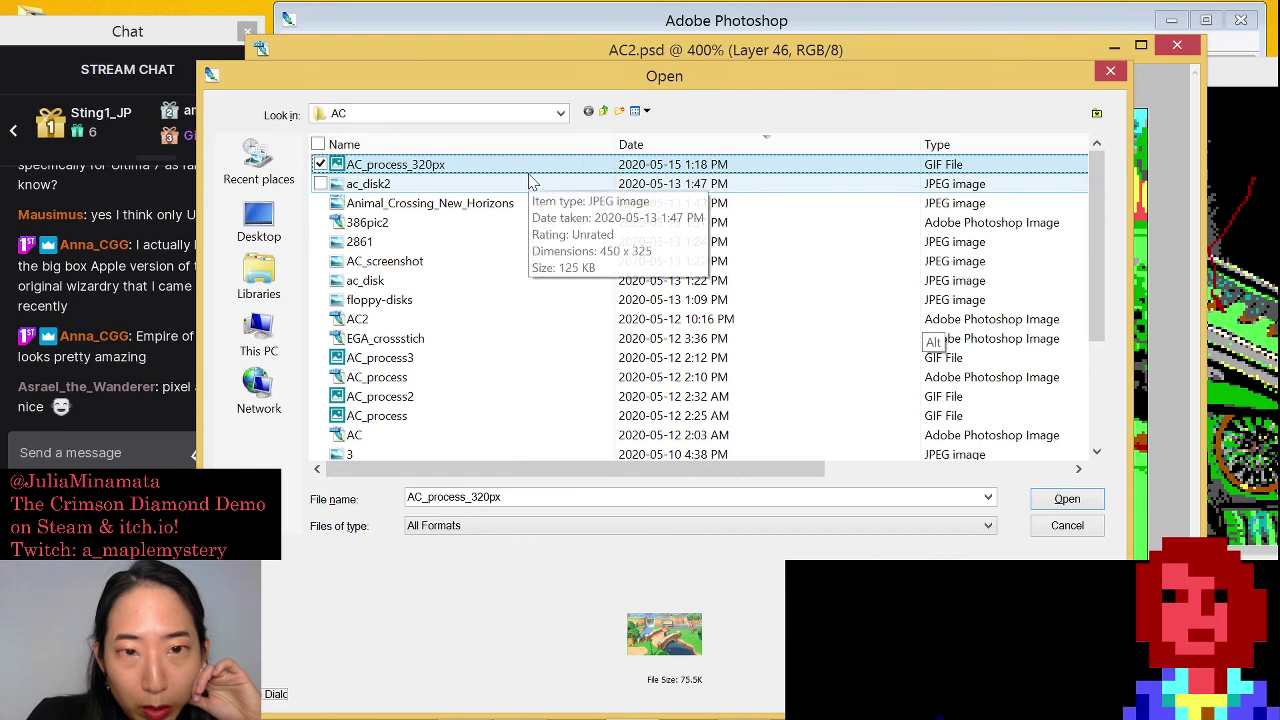
left_click(489, 224)
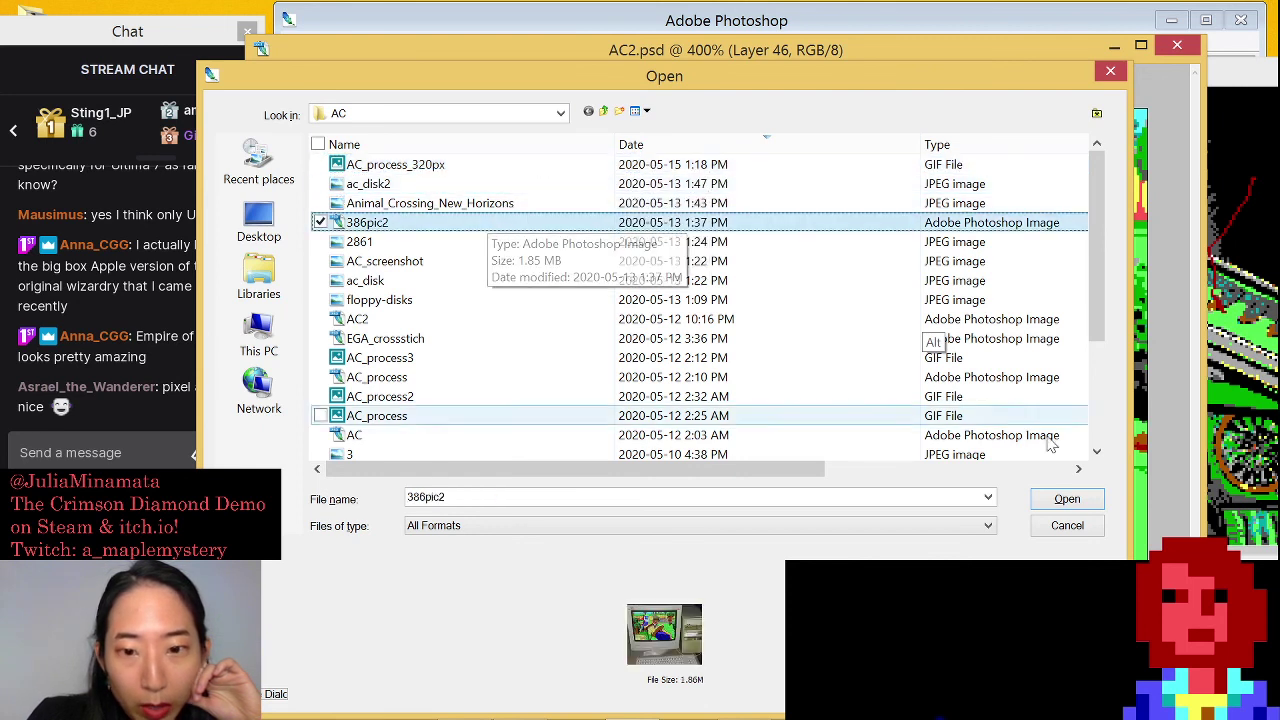
left_click(1067, 498)
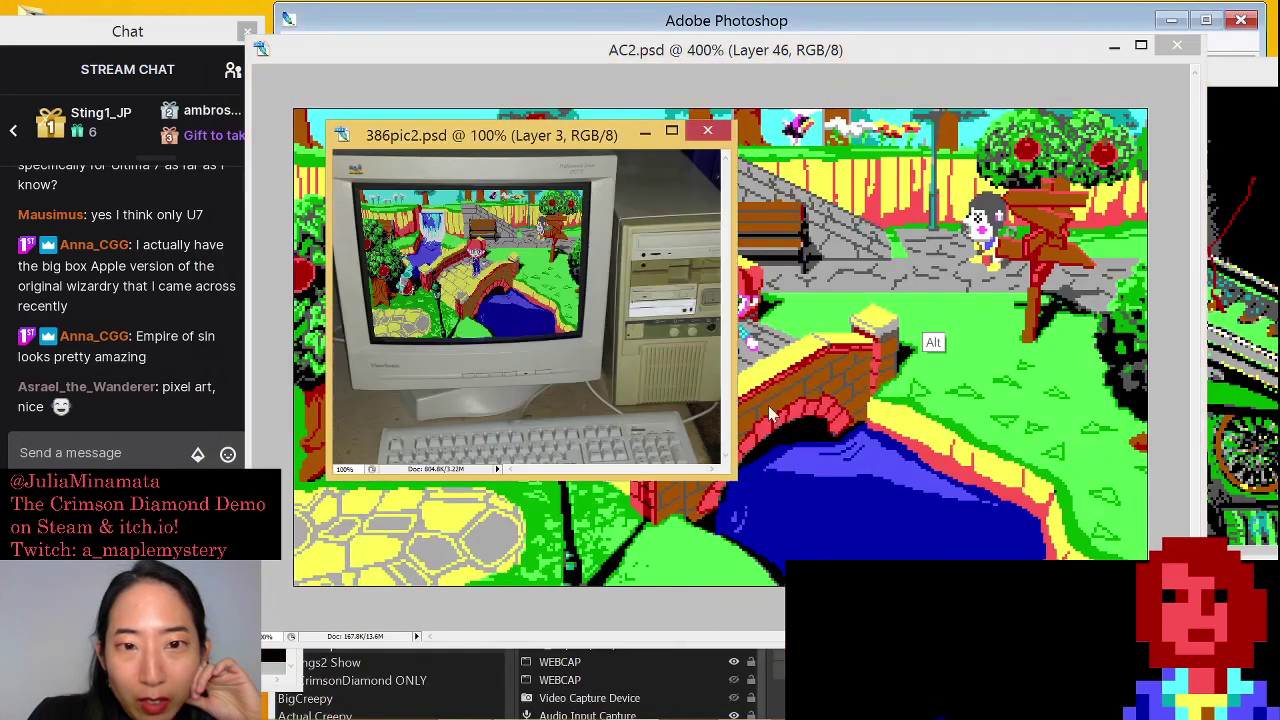
Enlarge the 386pic2.psd window, view the scene on the monitor at 200% and close the file
left_click_drag(743, 477, 1128, 618)
scroll(722, 370, "up", 1)
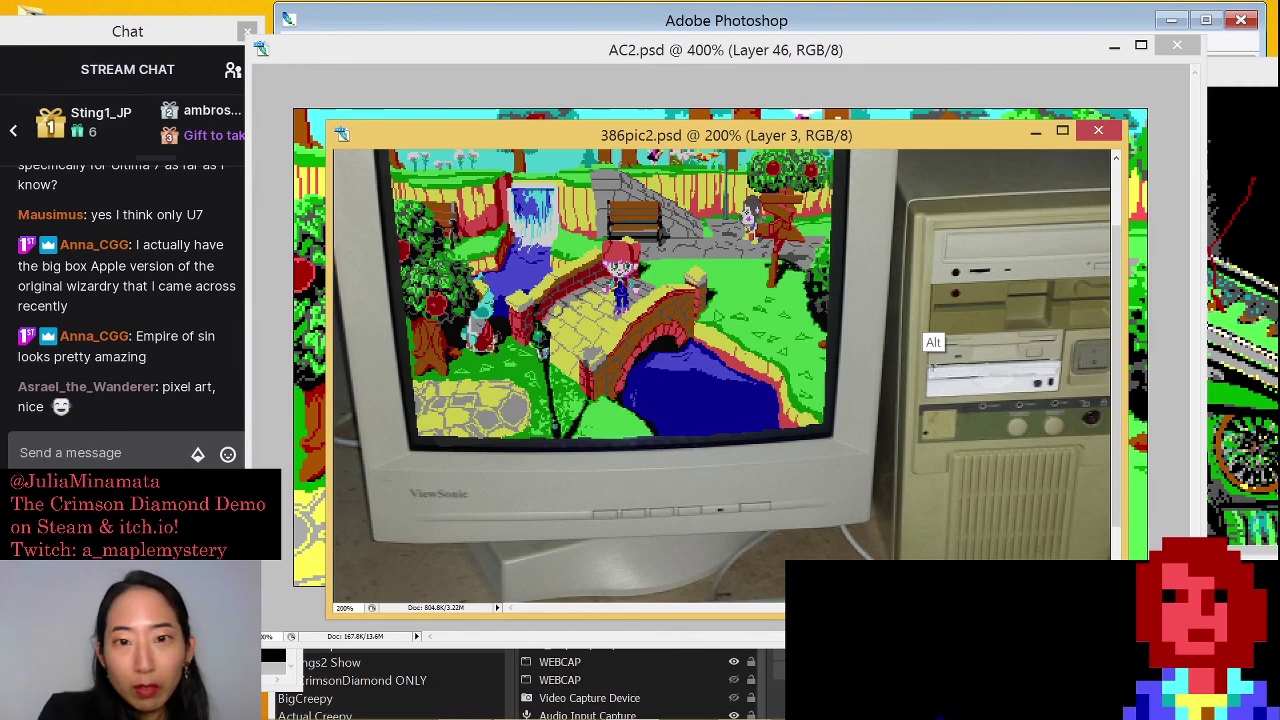
scroll(722, 376, "up", 2)
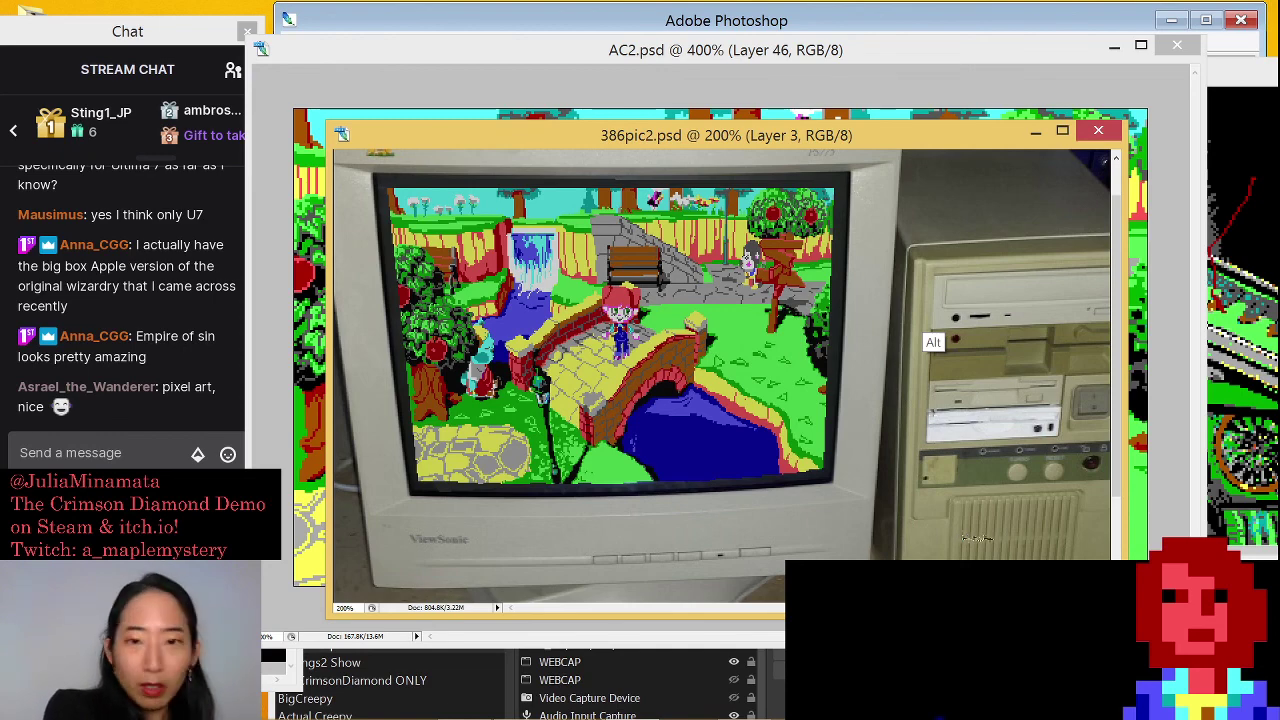
key("ctrl+w")
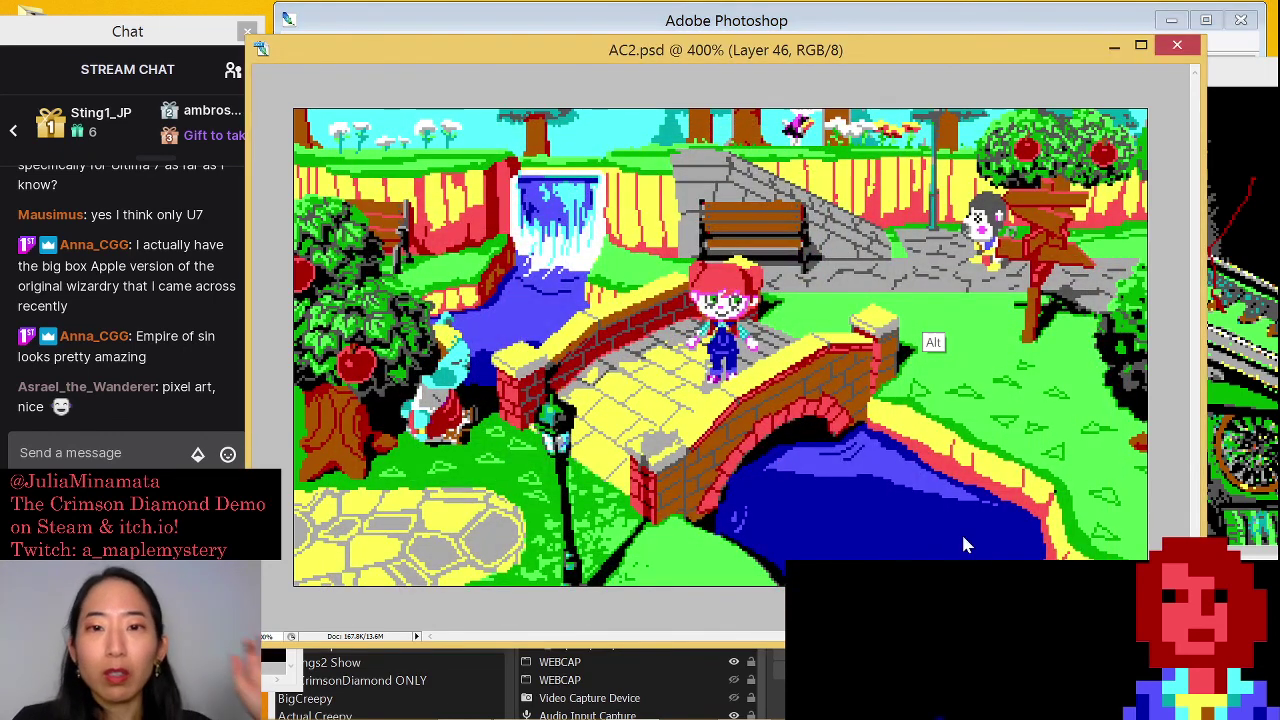
Check the 386pic2 and 2861 files in the AC folder and return to AC2.psd
key("ctrl+o")
left_click(370, 222)
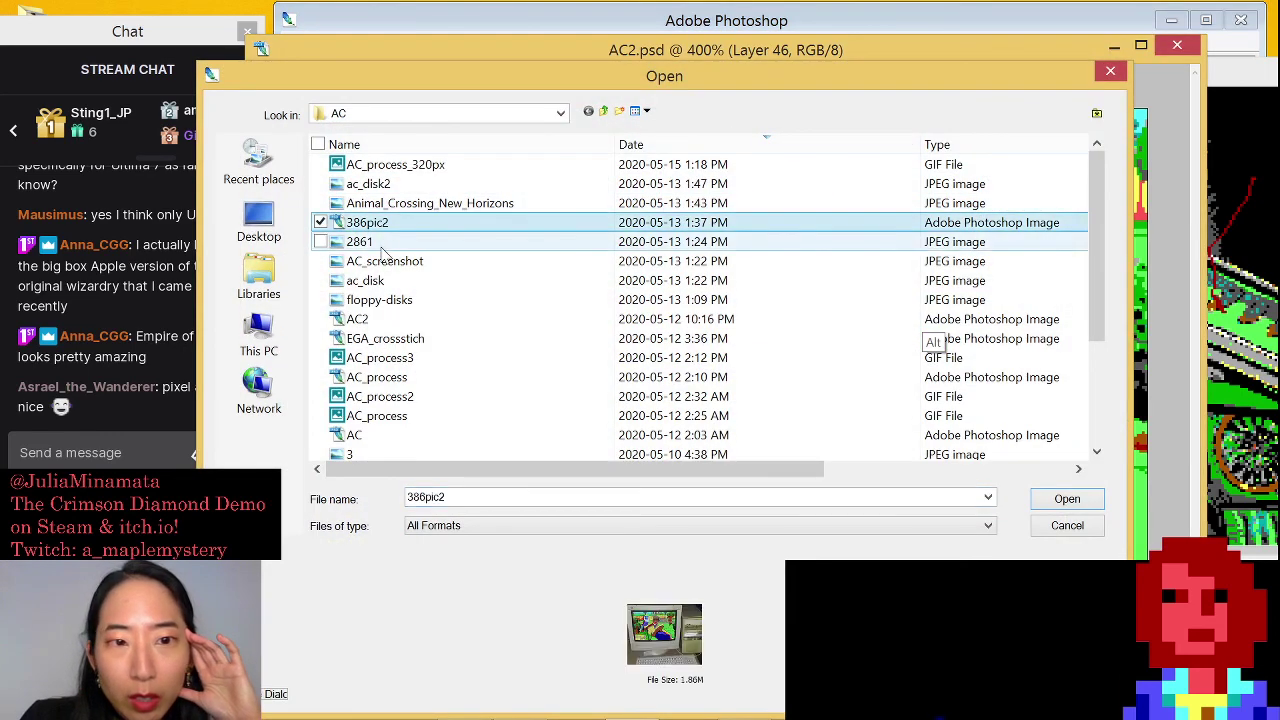
left_click(375, 241)
double_click(385, 319)
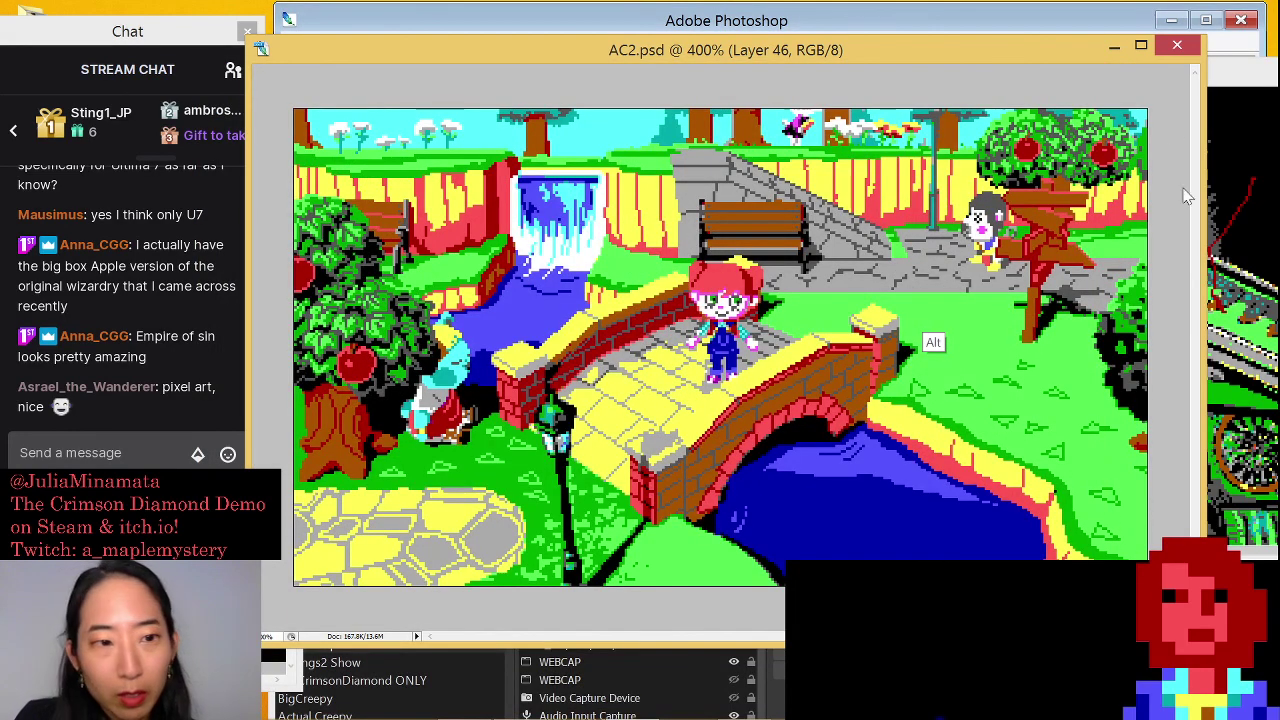
Bring up the layers of AC2.psd, hide D.Cobalt copy 13 and show D.Cobalt copy 8, 6, 11, 5, 2 and 4
key("F7")
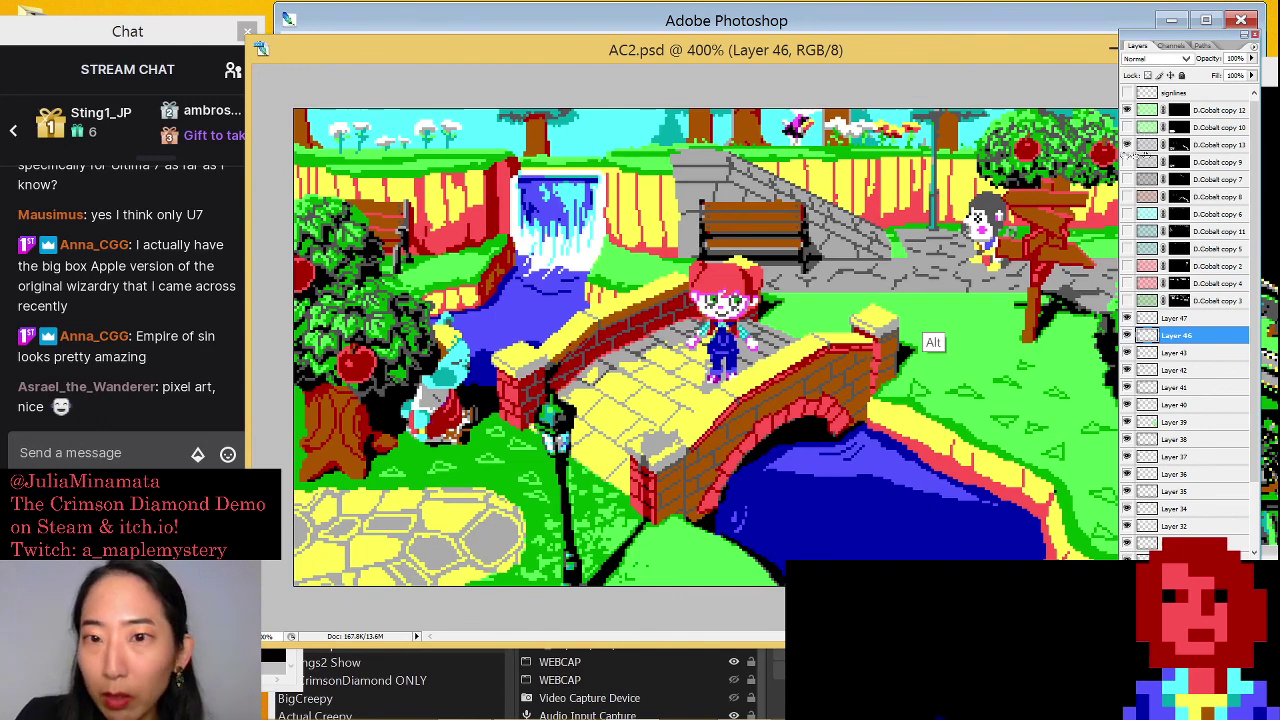
left_click(1127, 145)
left_click(1127, 145)
left_click(1127, 161)
left_click(1127, 161)
left_click(1127, 196)
left_click(1127, 213)
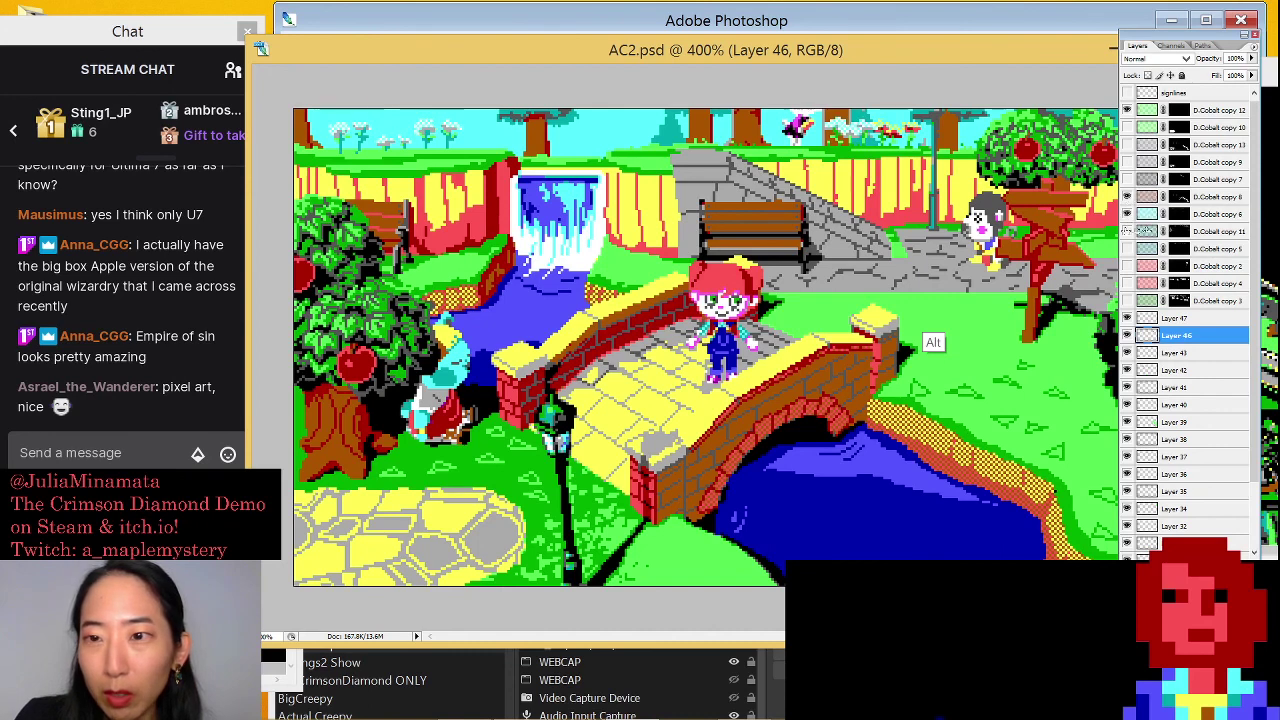
left_click(1127, 230)
left_click(1127, 248)
left_click(1127, 265)
left_click(1127, 283)
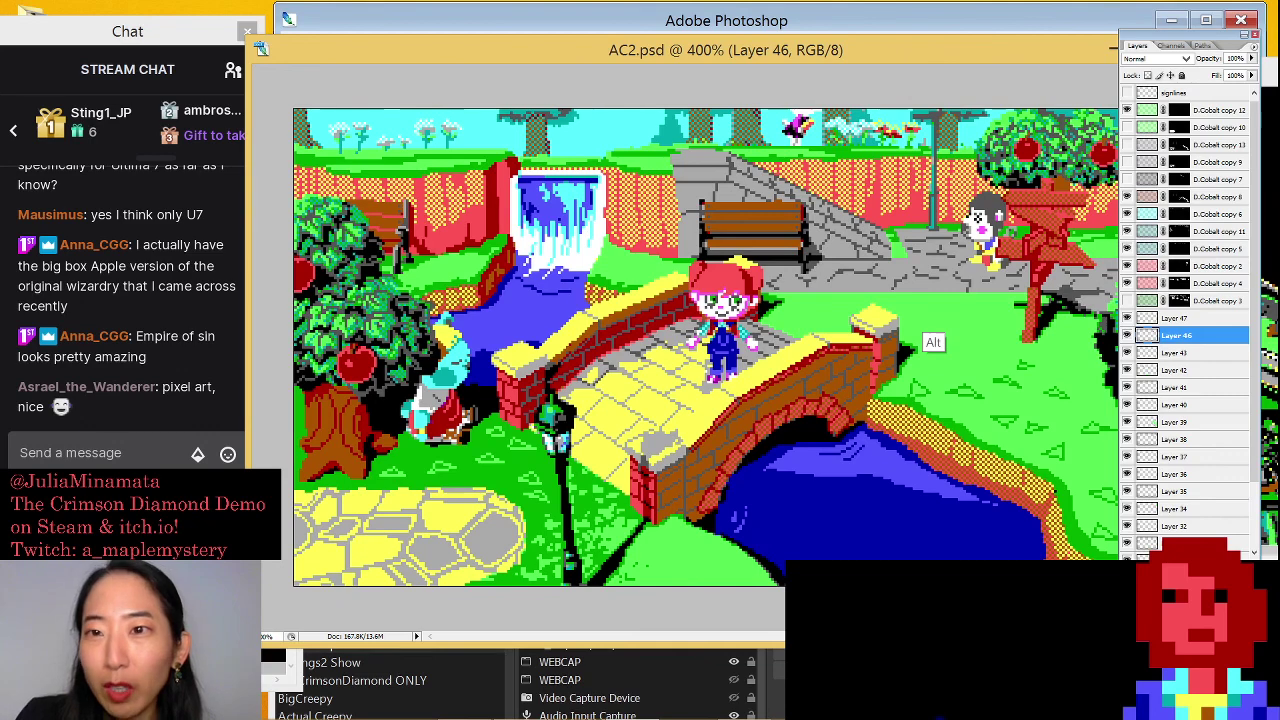
Compare the scene with and without D.Cobalt copy 2, and show D.Cobalt copy 3 and copy 13 as well
left_click_drag(1027, 50, 995, 45)
left_click(1127, 265)
left_click(1127, 265)
left_click(1127, 265)
left_click(1127, 266)
left_click(1127, 300)
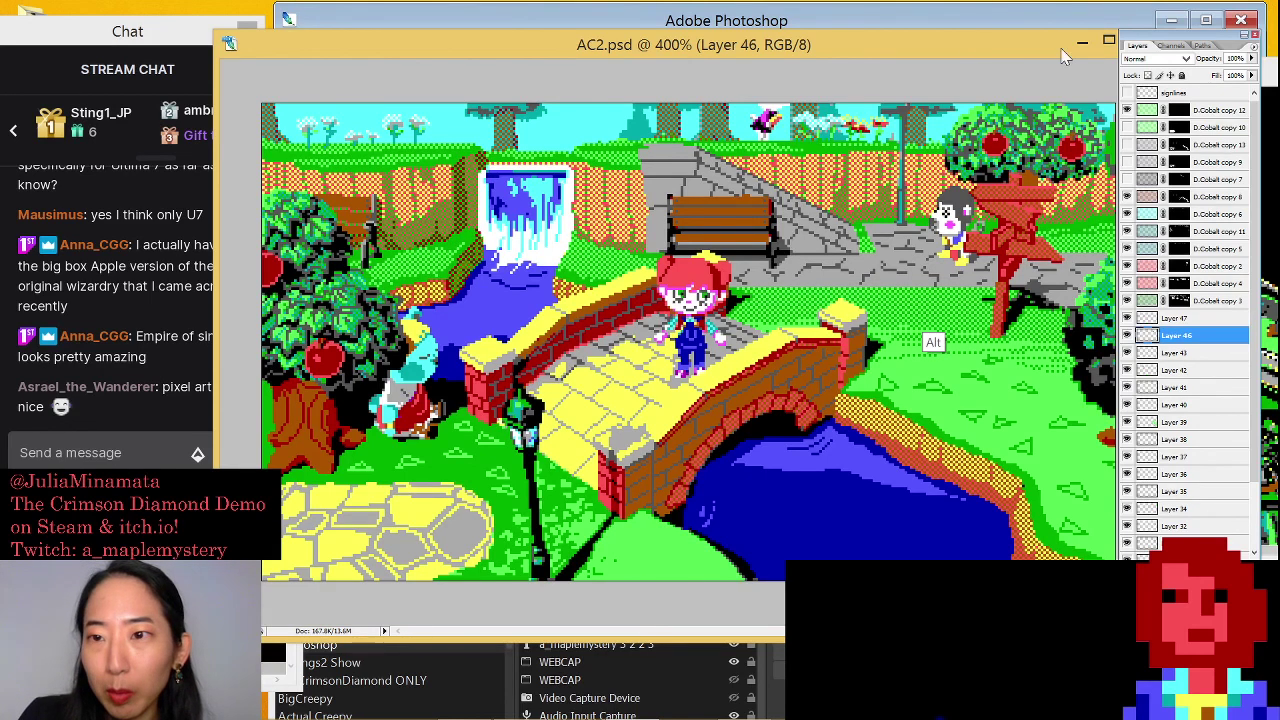
left_click(1127, 145)
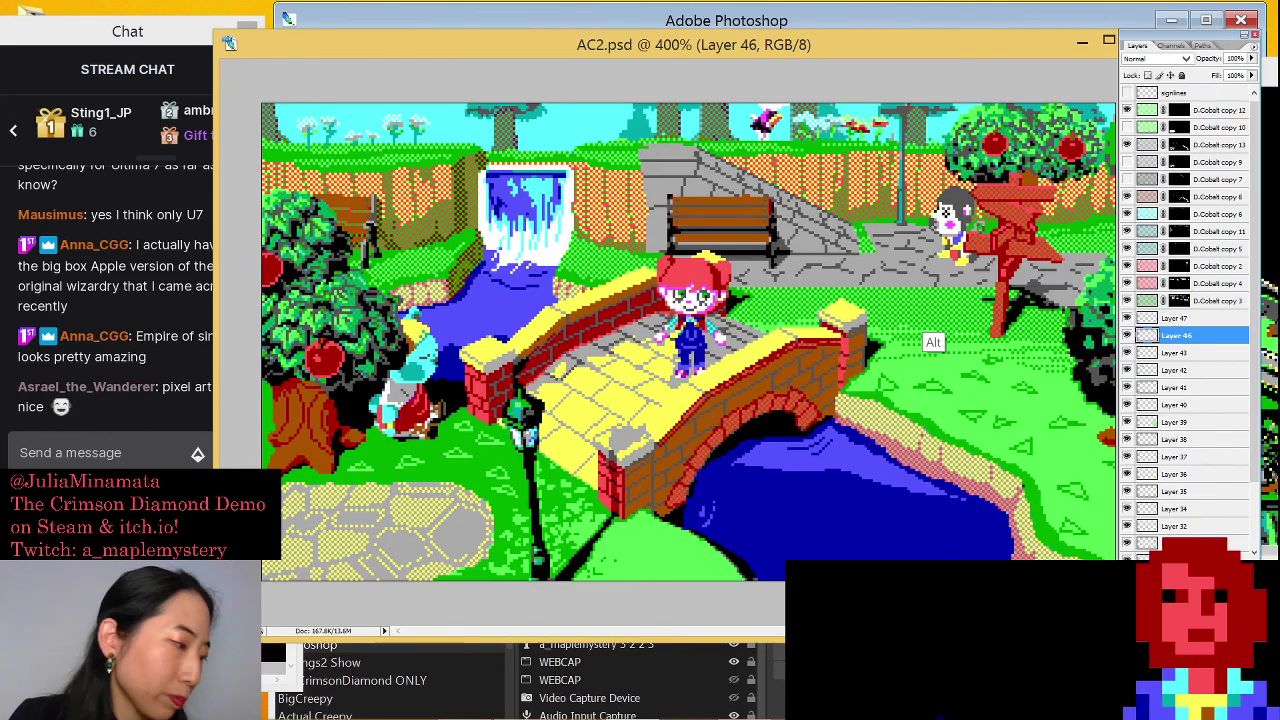
Close AC2.psd without saving and open Consuming_animated.gif from the Art preview folder
key("ctrl+w")
key("n")
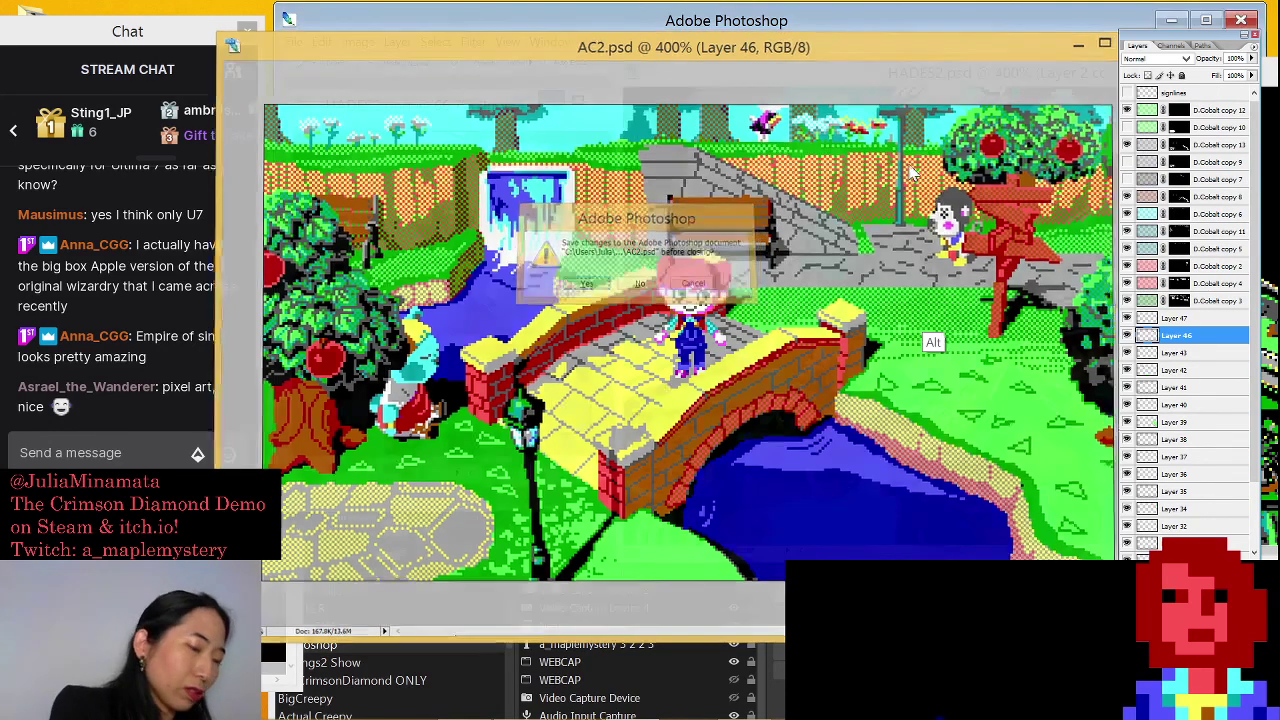
key("ctrl+o")
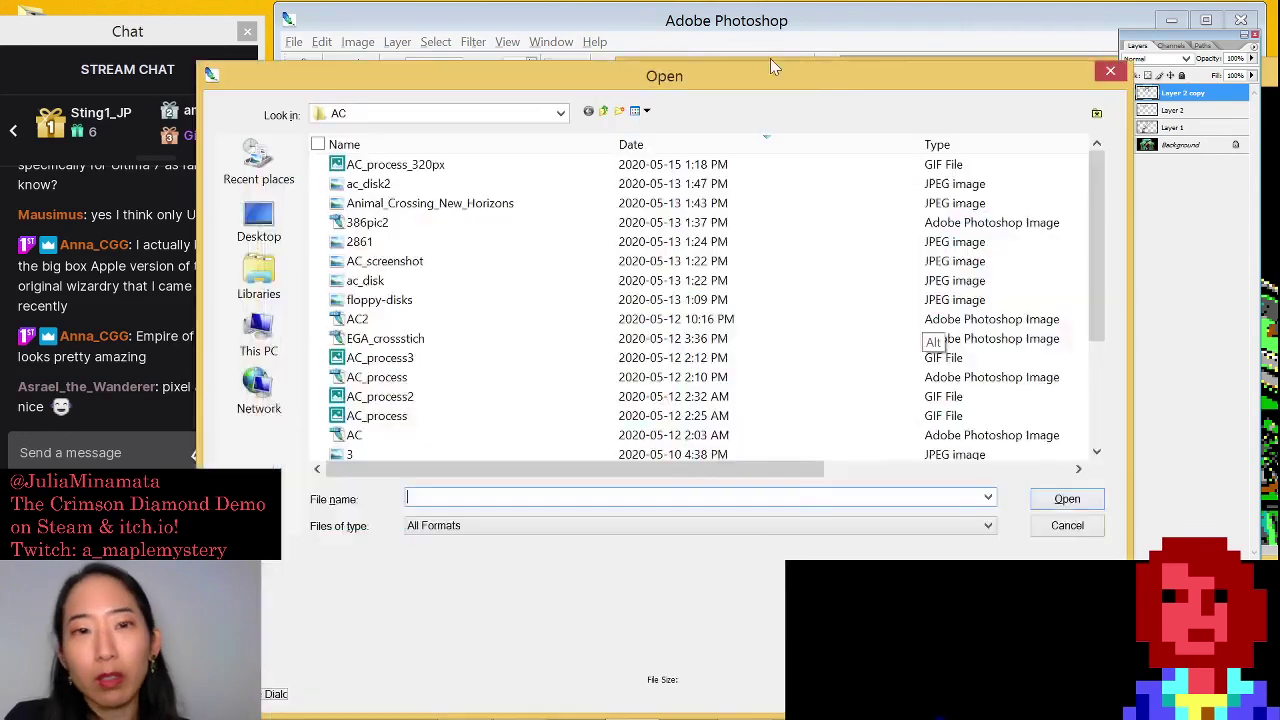
left_click(604, 111)
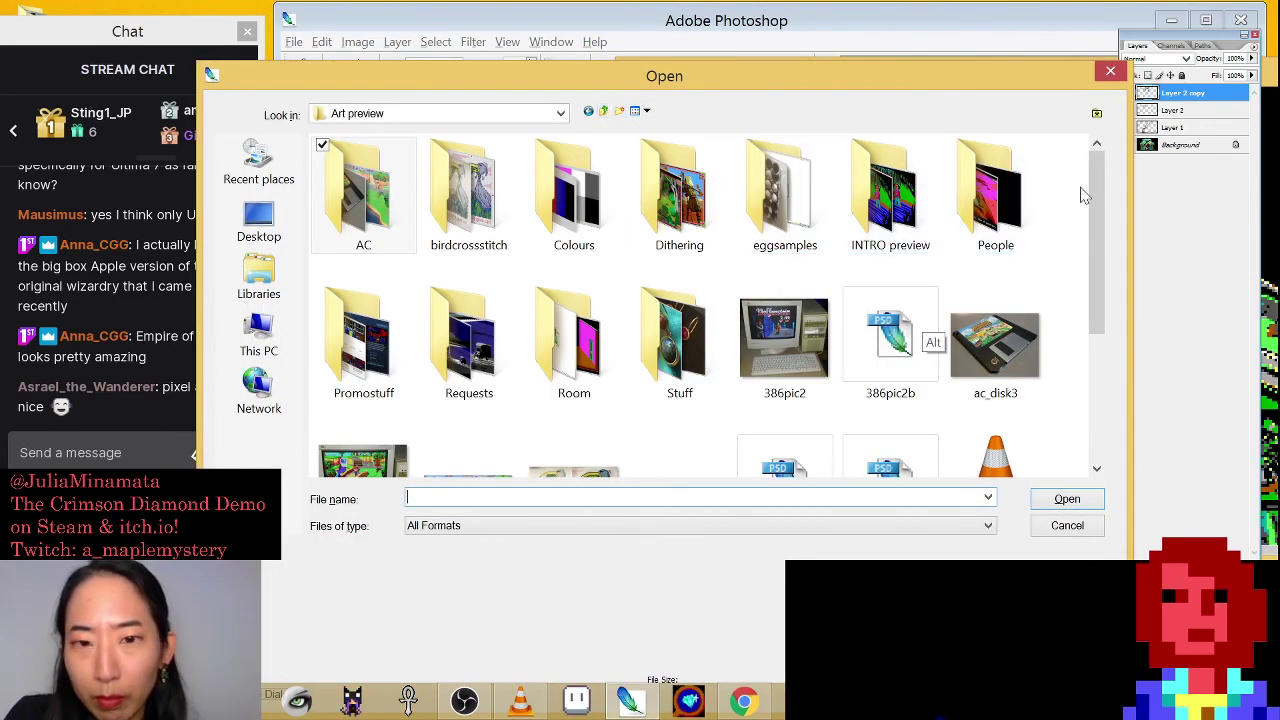
left_click_drag(1097, 217, 1093, 350)
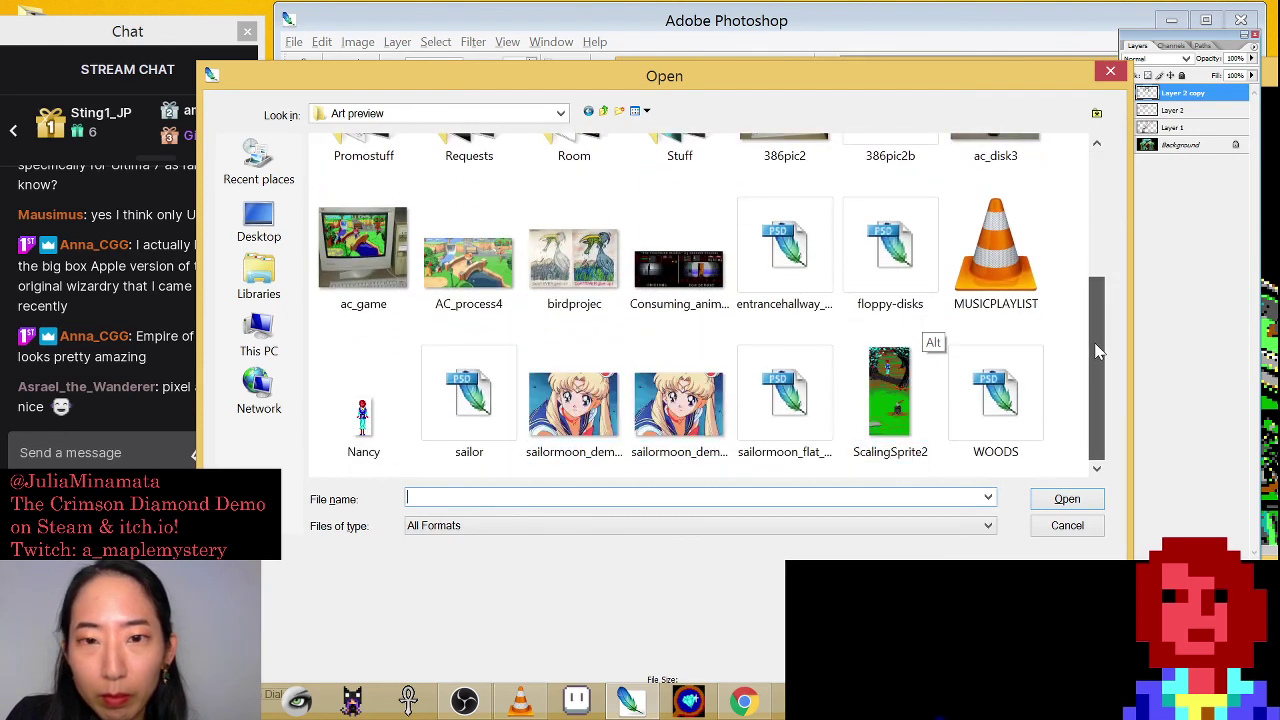
left_click(678, 284)
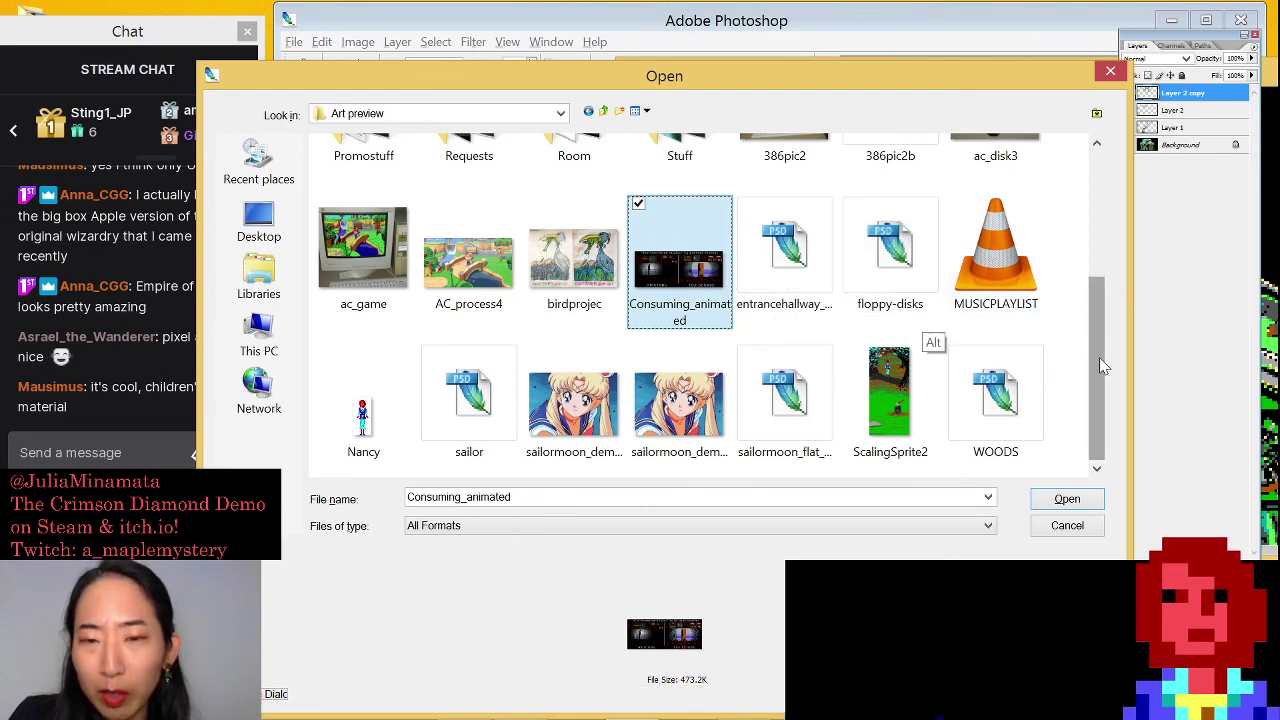
key("Return")
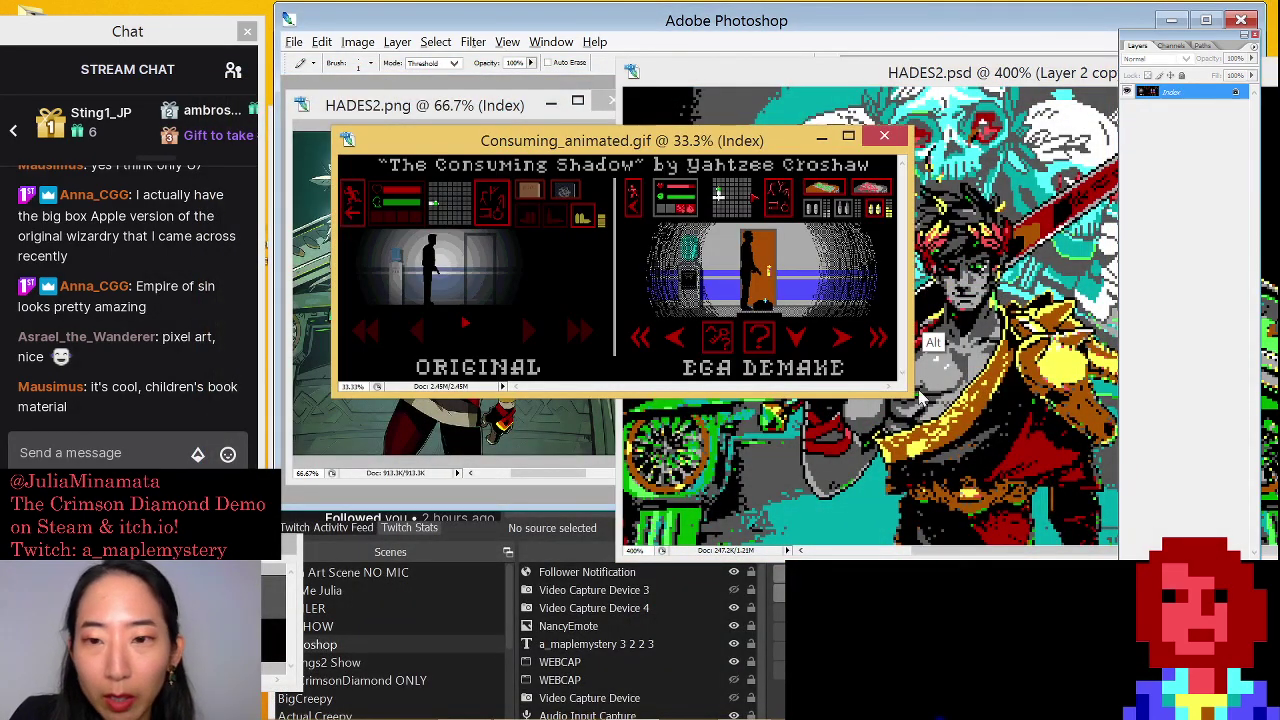
Enlarge the Consuming_animated.gif window, view the original and EGA demake side by side at 50%, and close the file
left_click_drag(919, 395, 1118, 562)
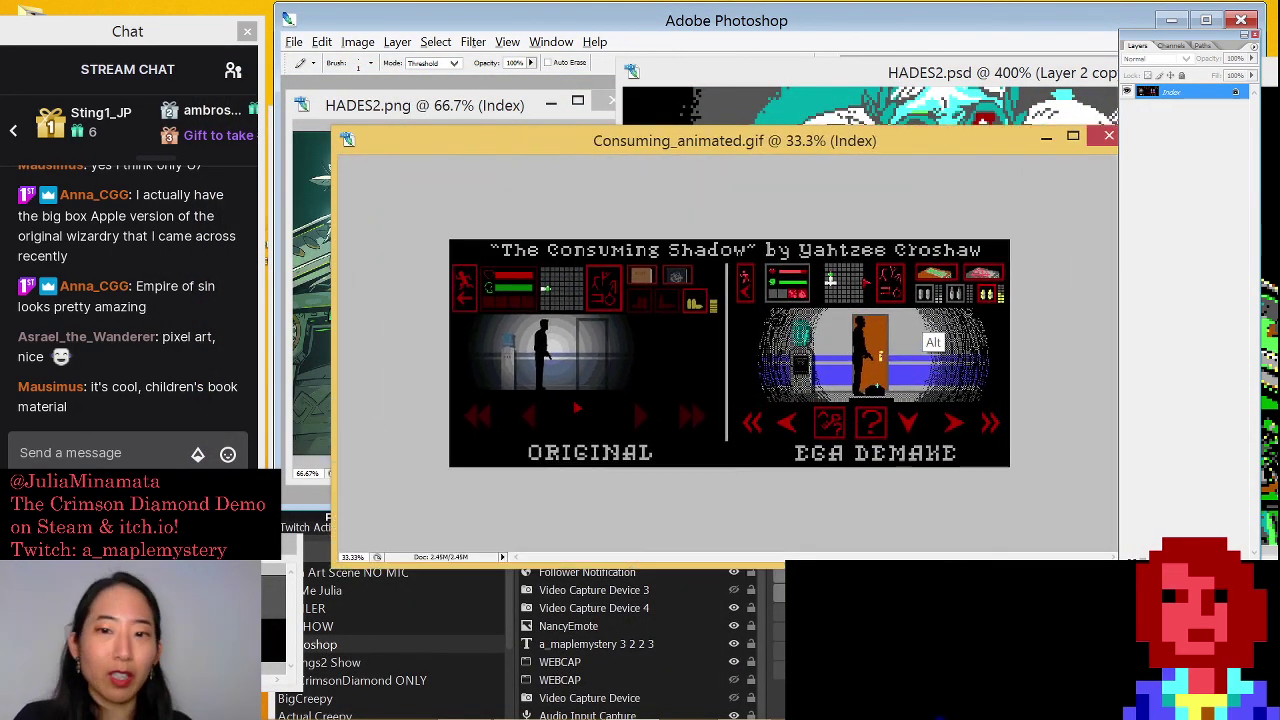
key("ctrl+plus")
key("ctrl+plus")
key("ctrl+minus")
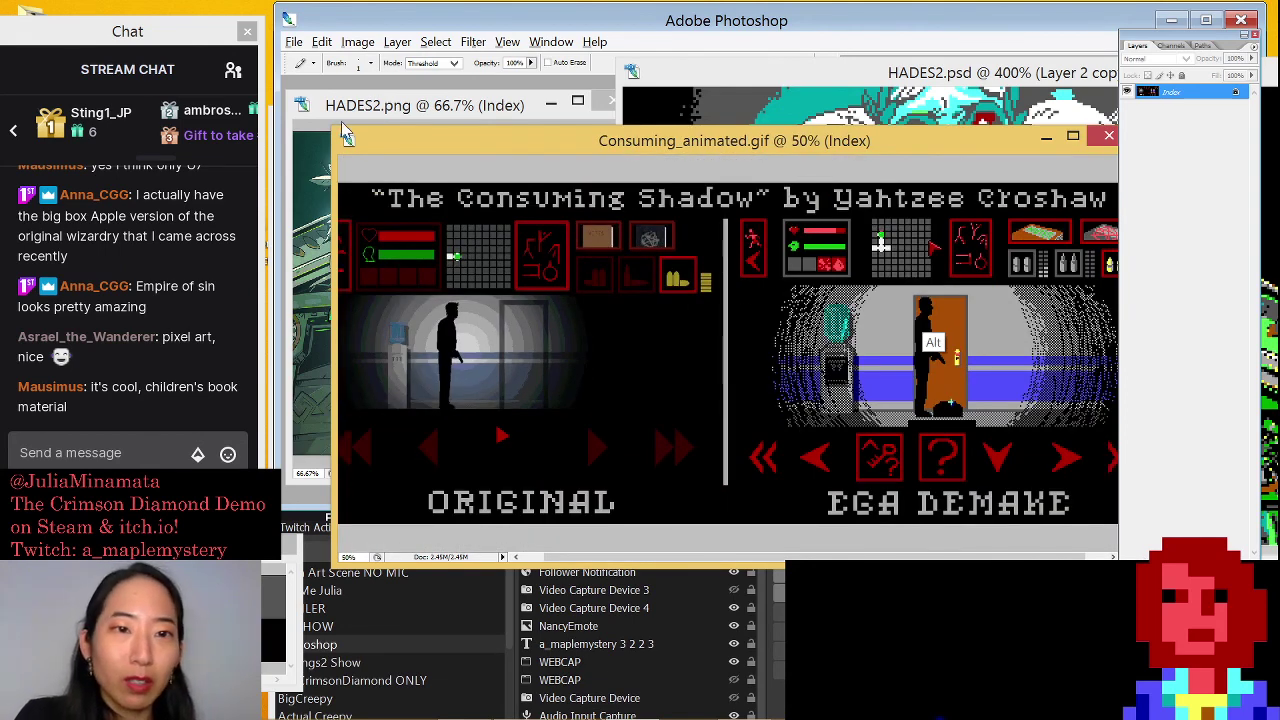
left_click_drag(335, 130, 226, 72)
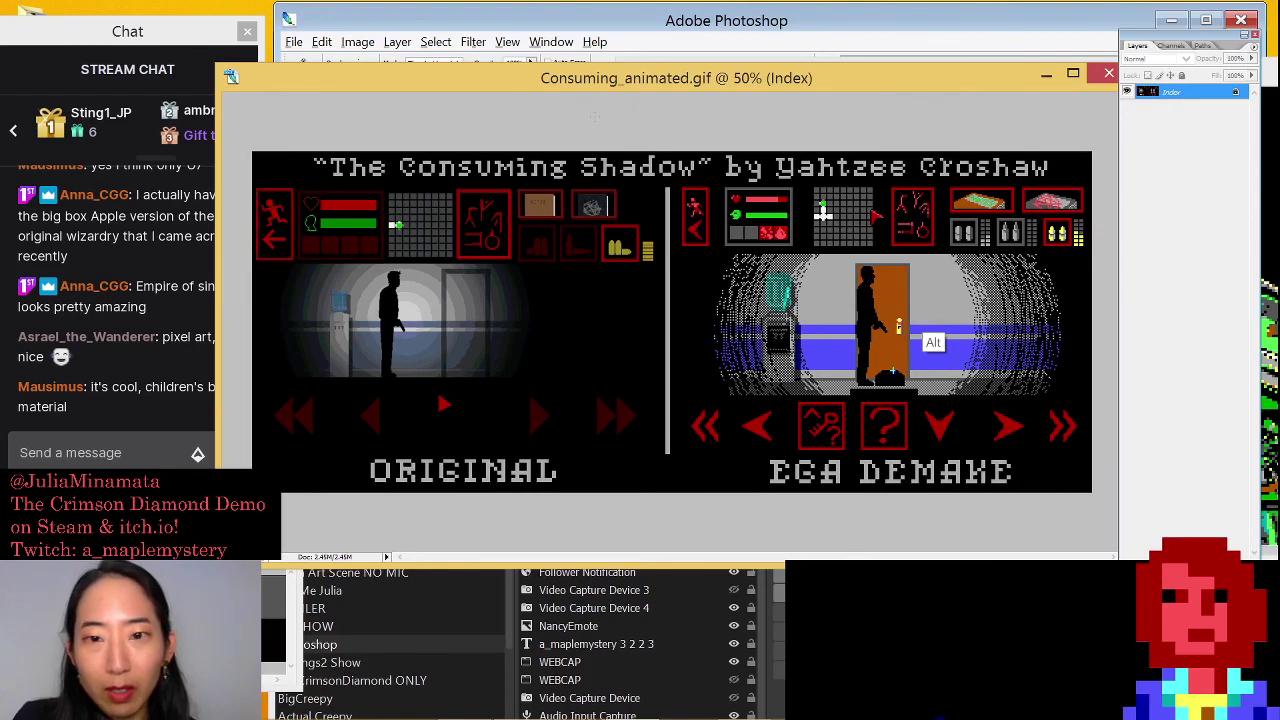
left_click_drag(1000, 86, 939, 78)
left_click(1047, 67)
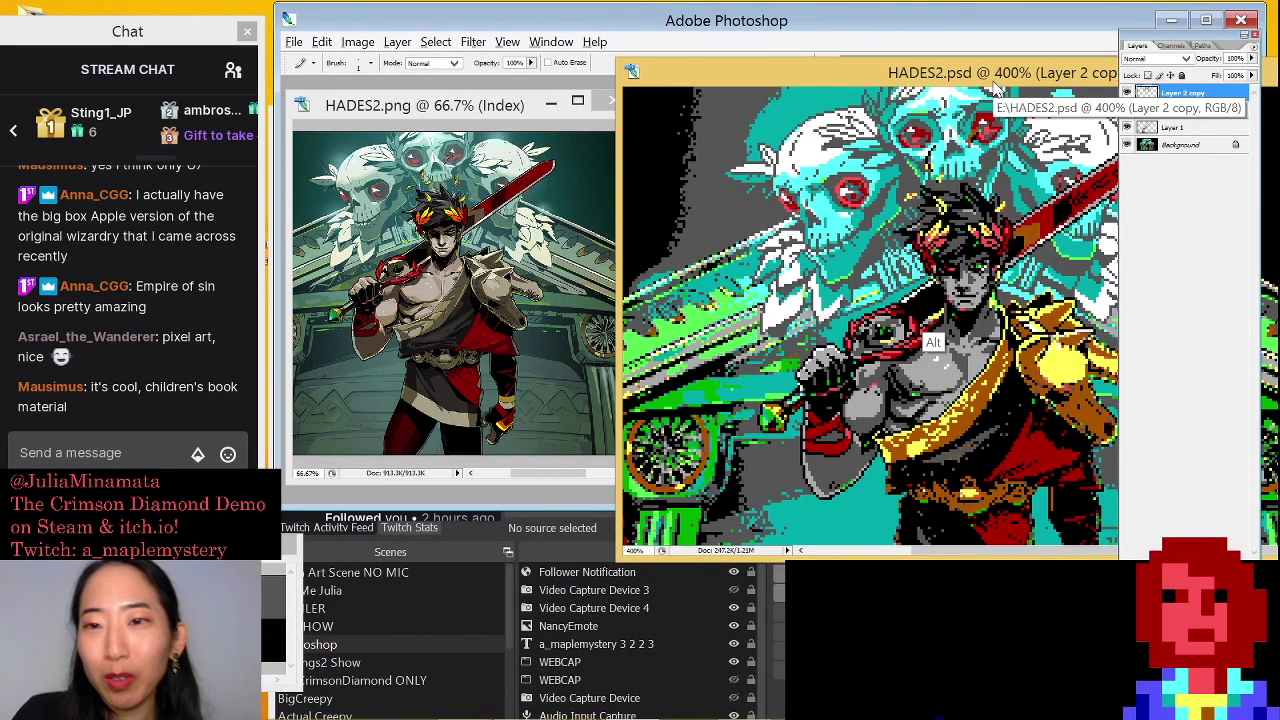
Move the layer list and HADES2.psd window aside and magnify HADES2.png to 274% on the horse-skull shoulder armour
left_click_drag(1157, 50, 1232, 245)
left_click_drag(1084, 70, 1005, 58)
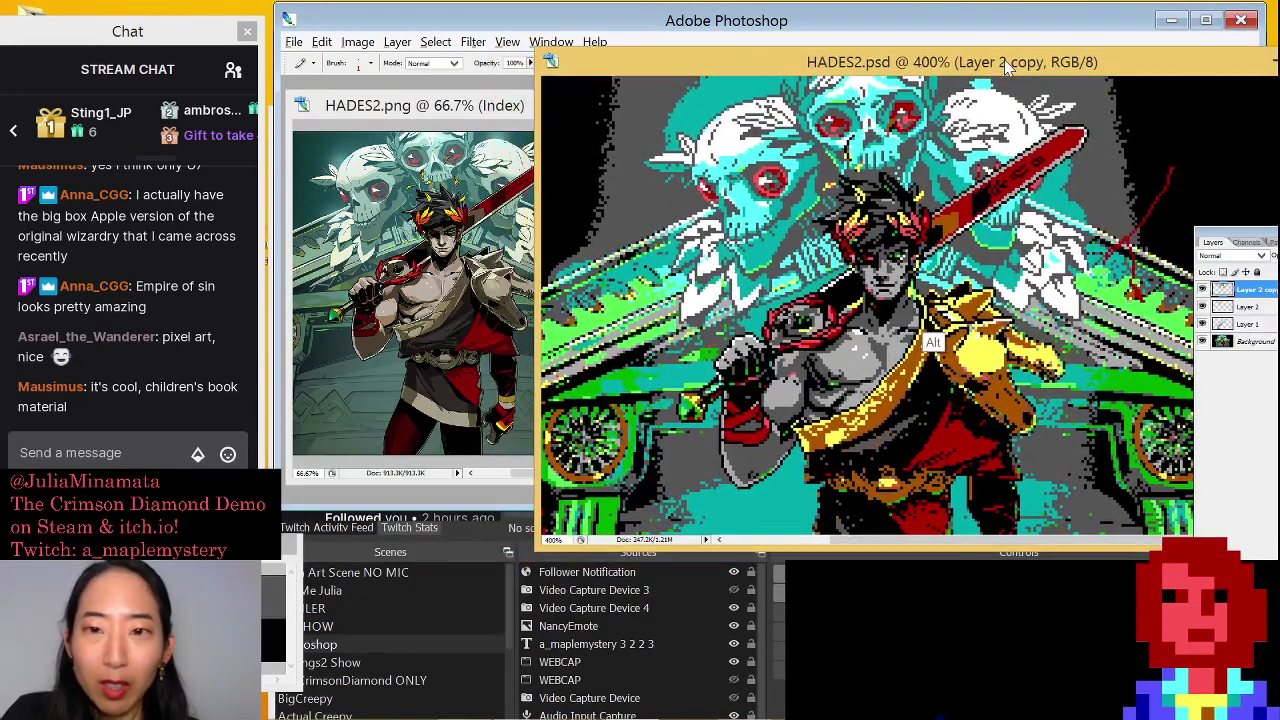
left_click(463, 108)
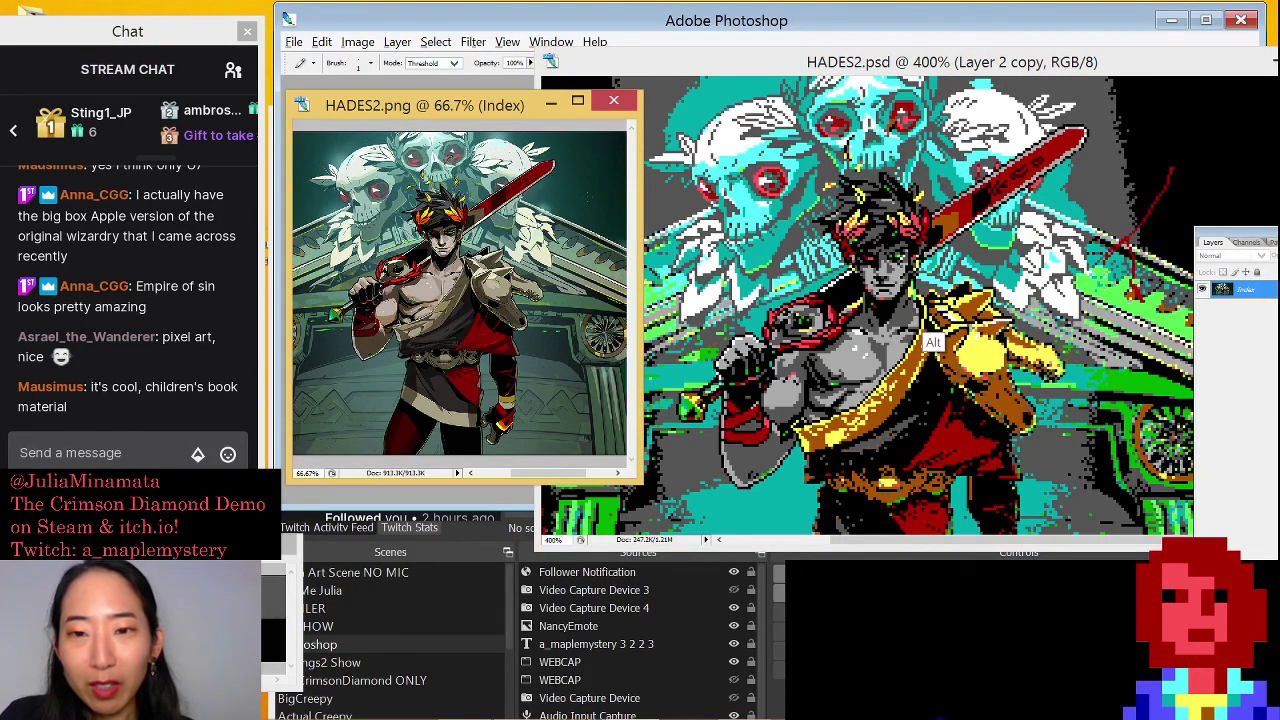
left_click_drag(476, 121, 477, 126)
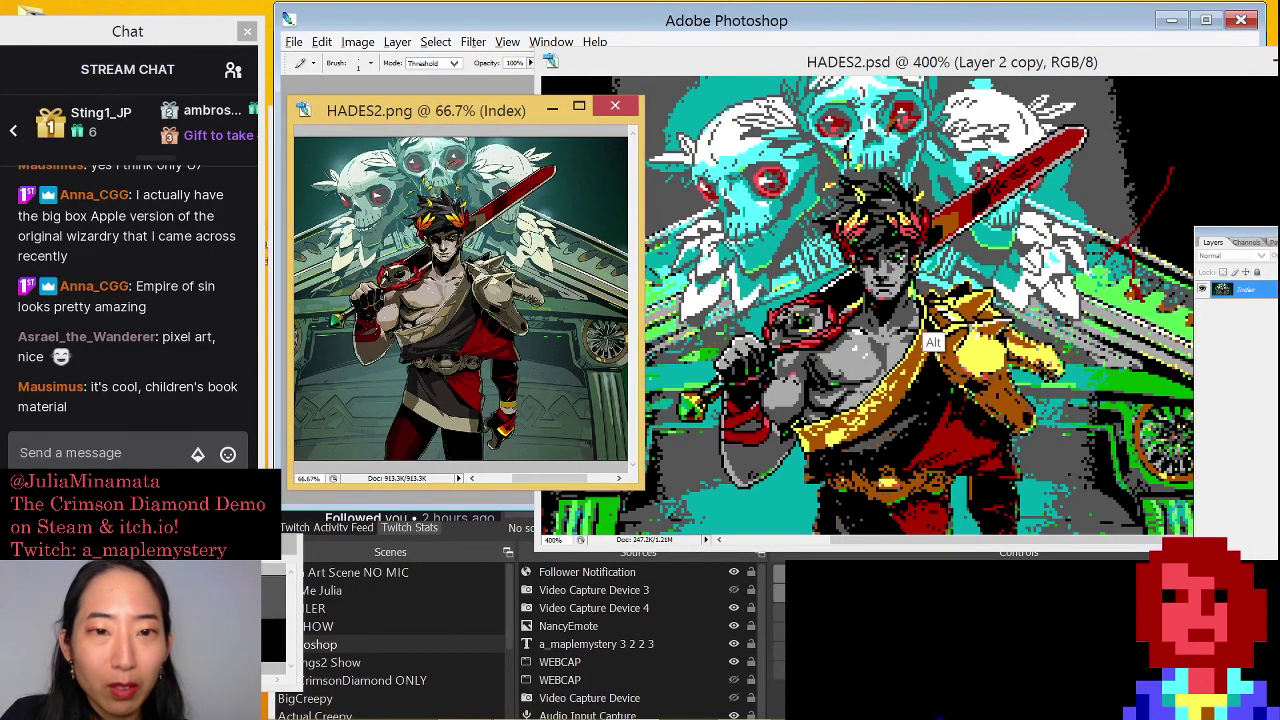
left_click_drag(539, 325, 540, 325)
scroll(460, 300, "down", 1)
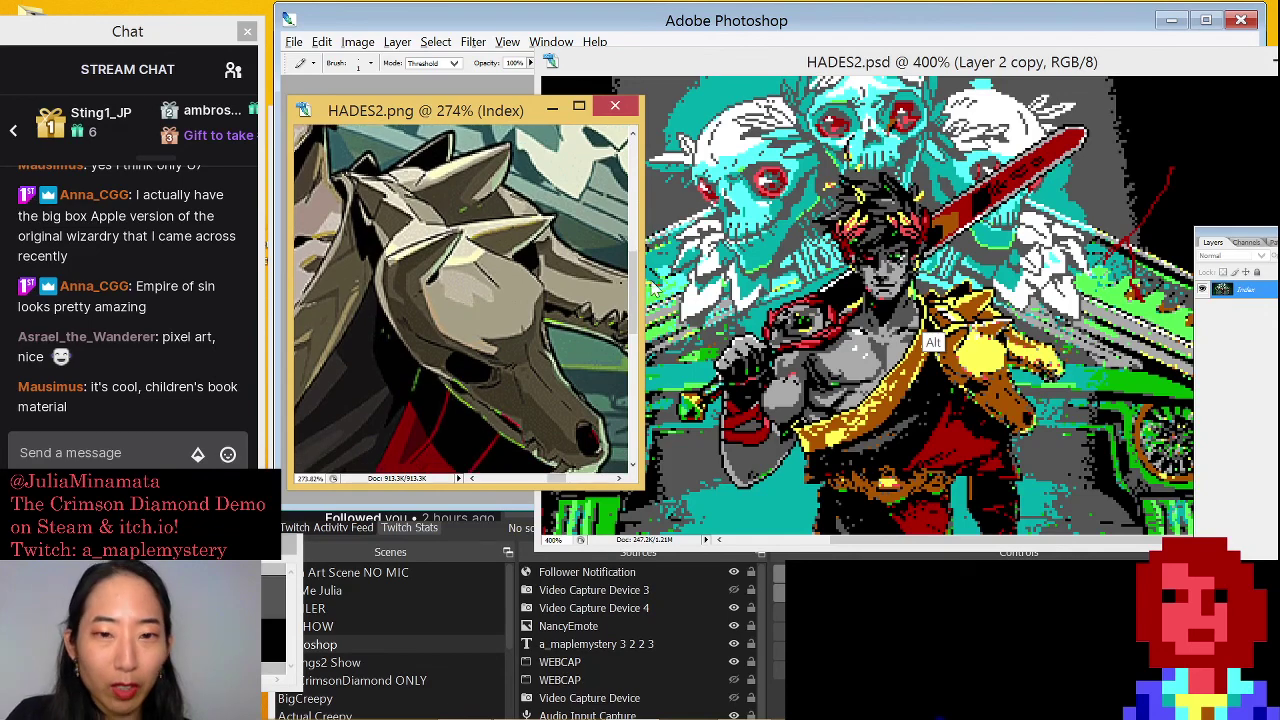
Close the layer list, magnify HADES2.psd to 956% on the shoulder armour and place its window beside the reference image
left_click(1040, 80)
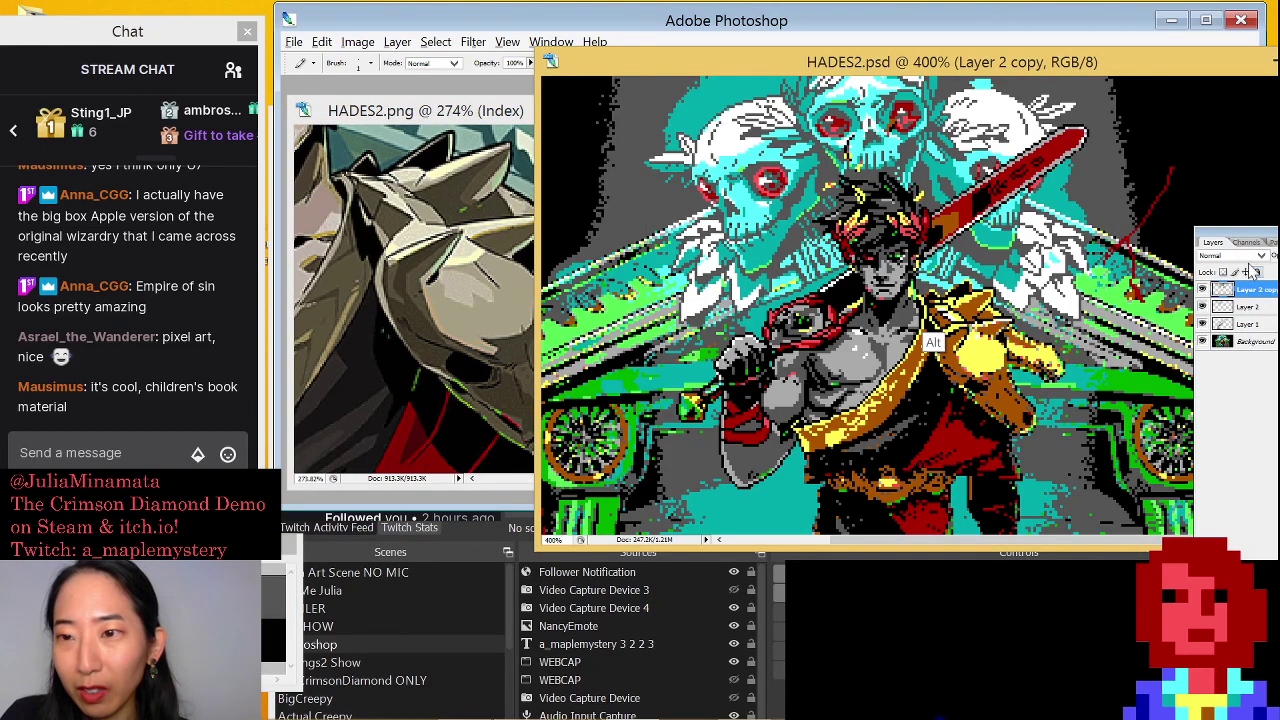
left_click_drag(1265, 236, 1216, 230)
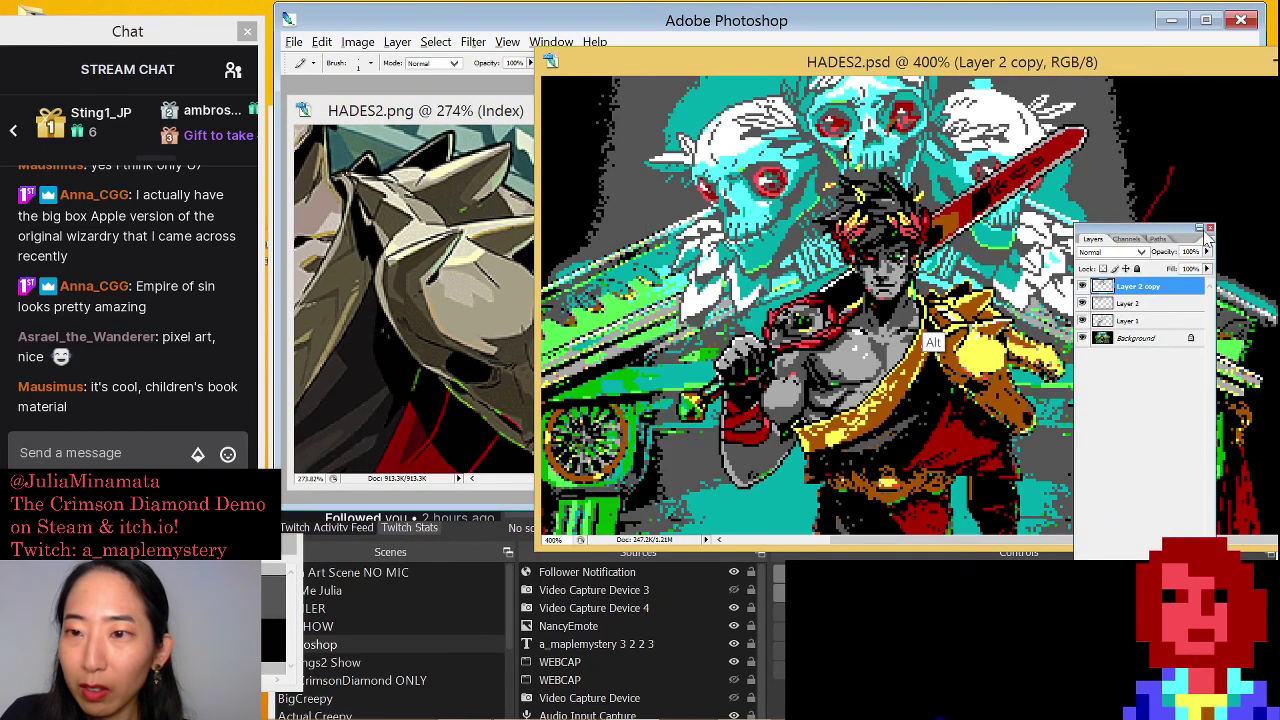
left_click(1210, 228)
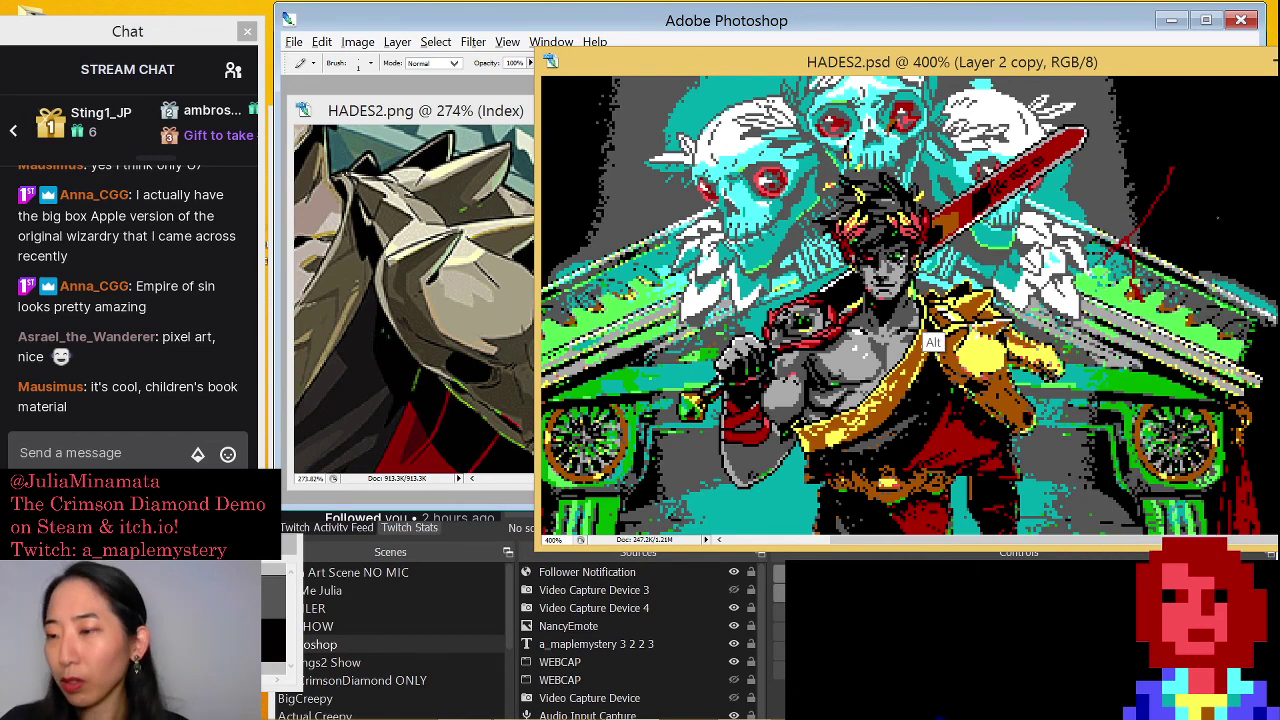
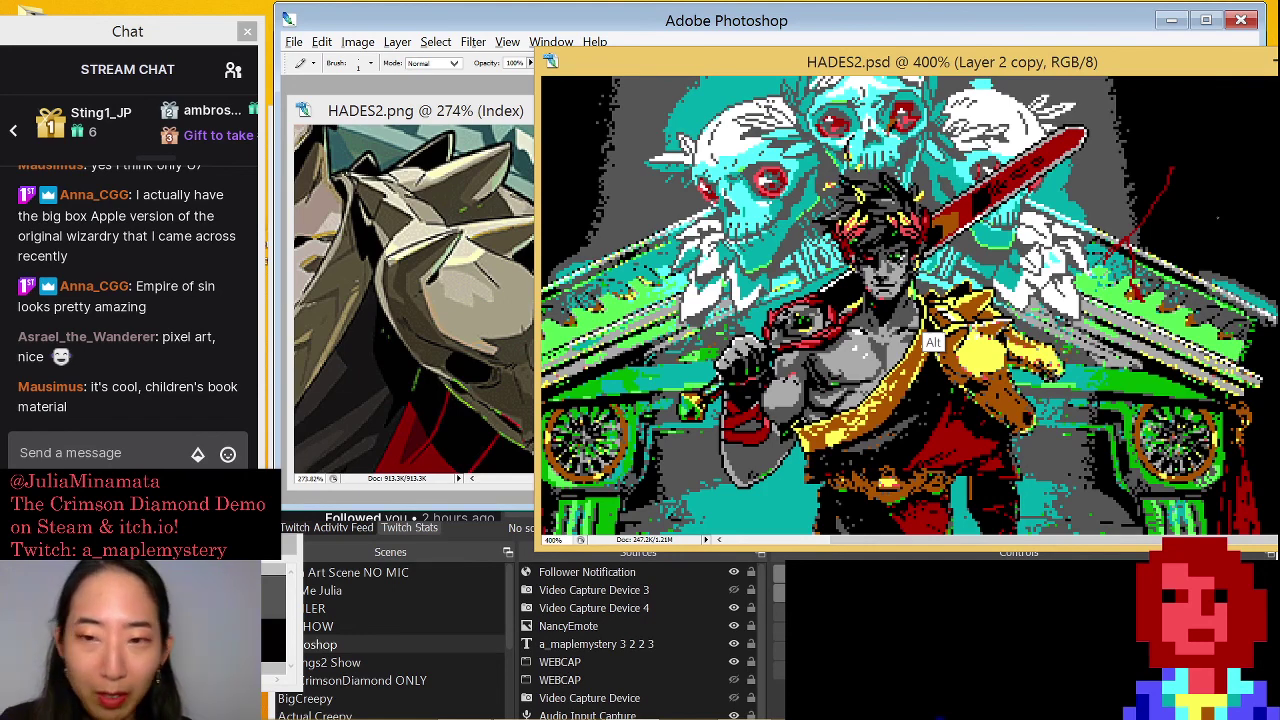
scroll(930, 340, "up", 5, "alt")
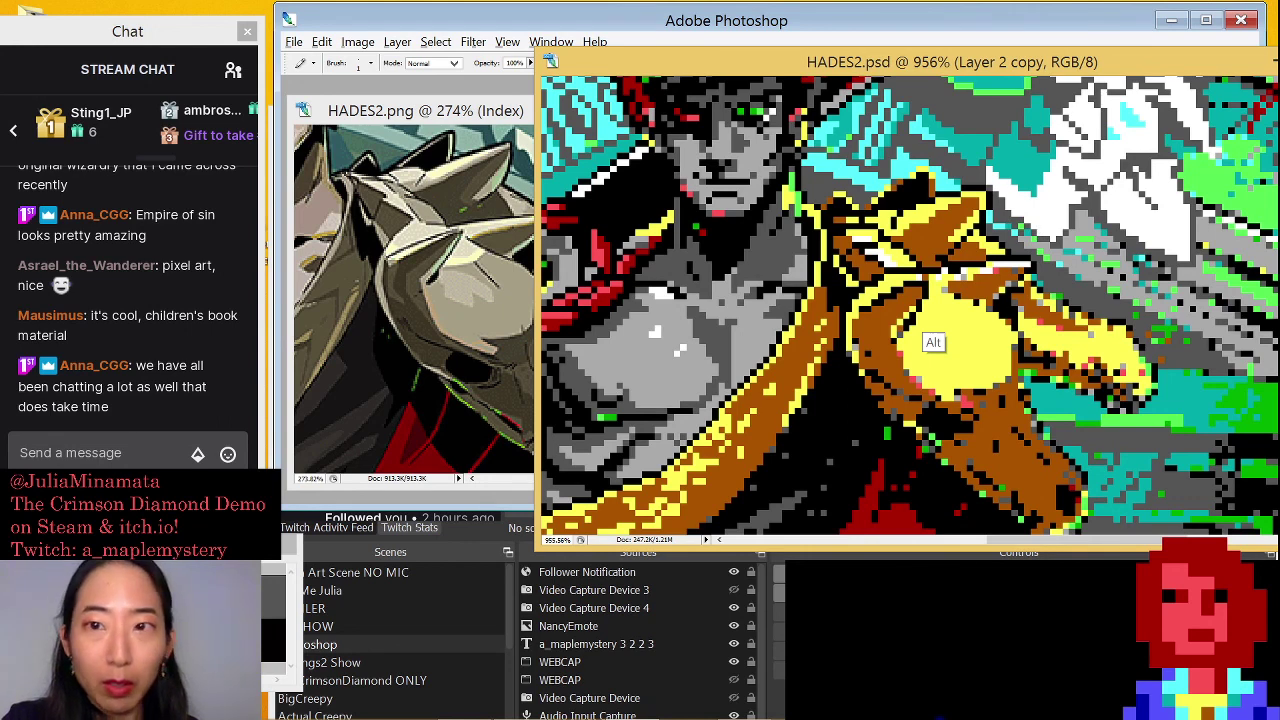
left_click_drag(845, 62, 925, 9)
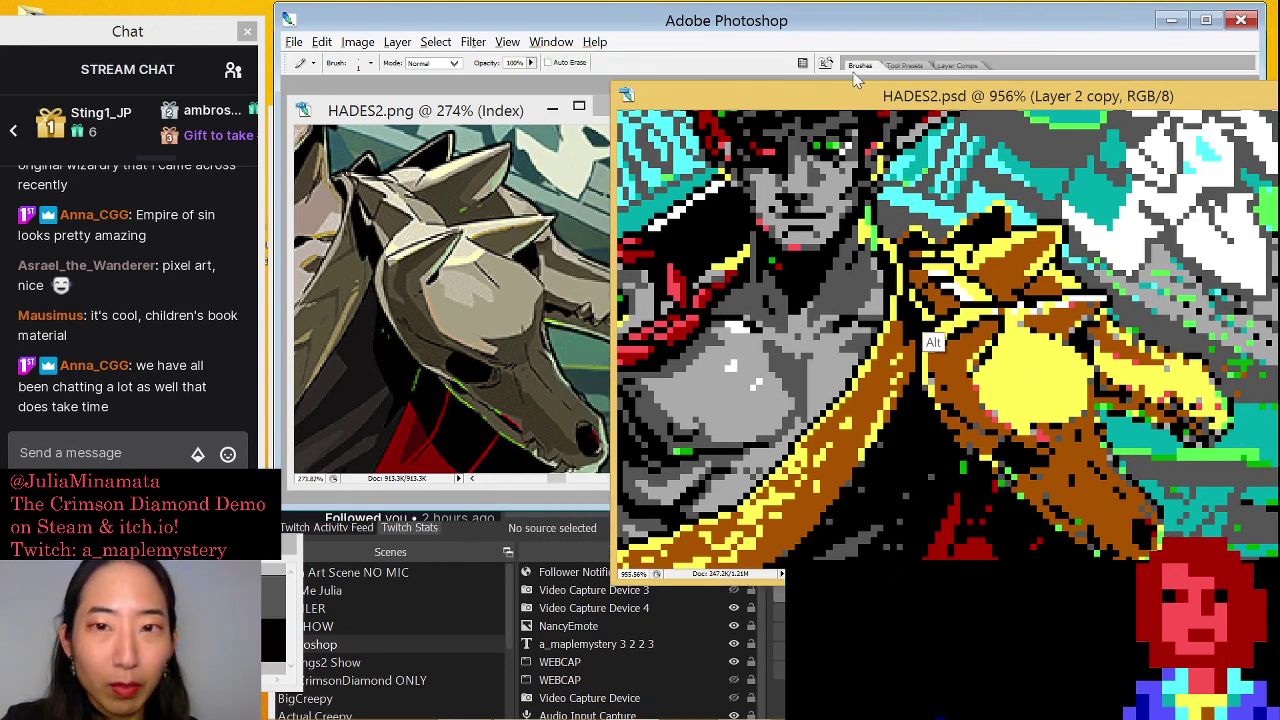
Set the HADES2.png and HADES2.psd windows side by side and redraw the front skull's forehead spike in yellow with a black outline
left_click_drag(451, 116, 427, 108)
left_click(826, 94)
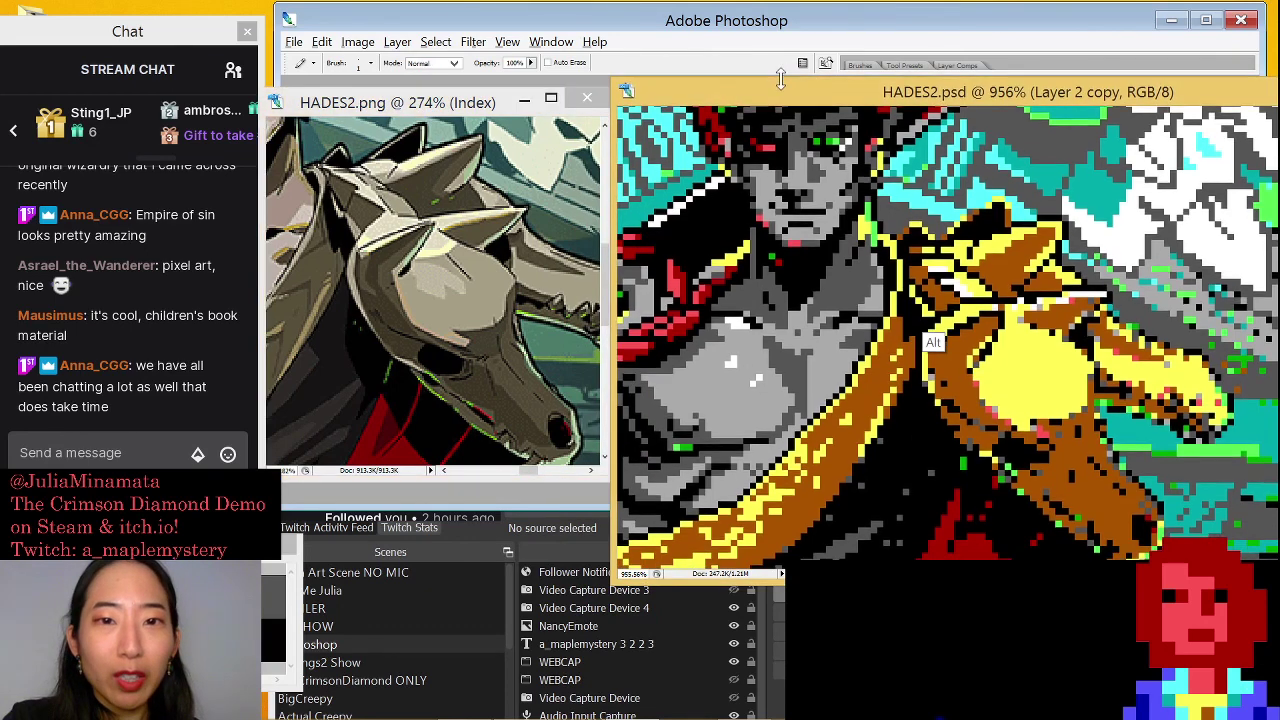
left_click_drag(826, 94, 788, 64)
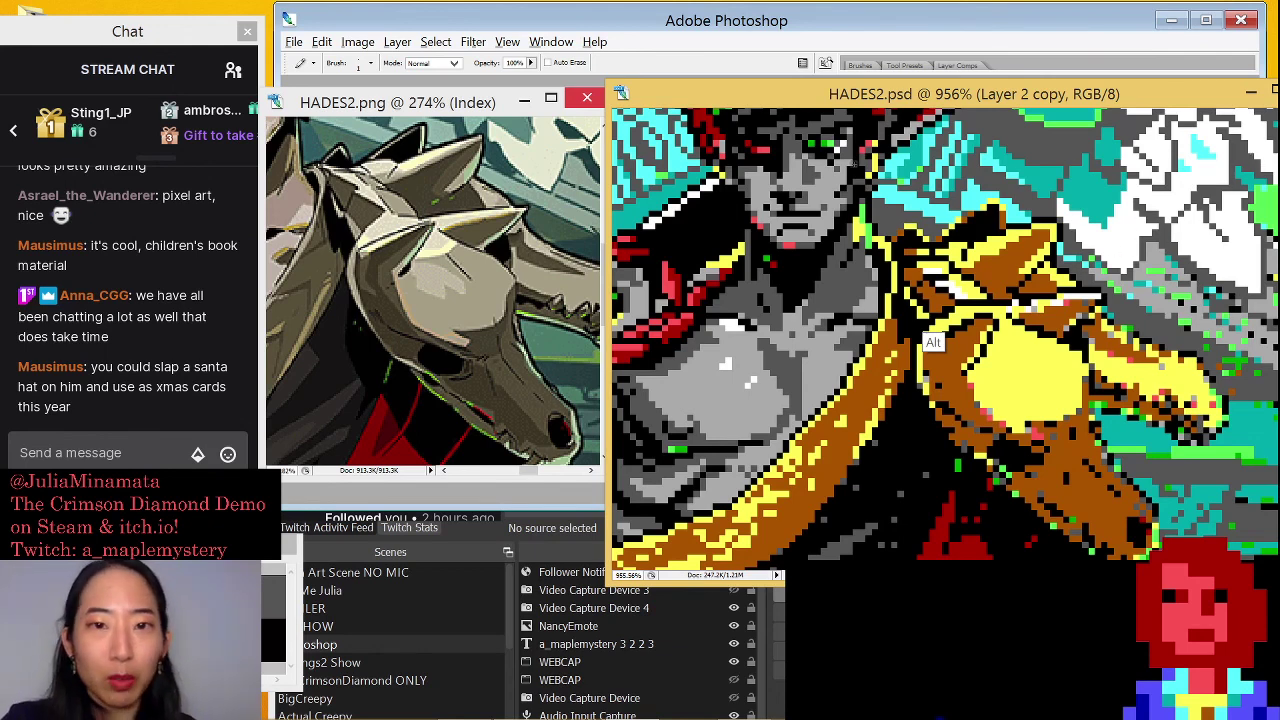
left_click(550, 101)
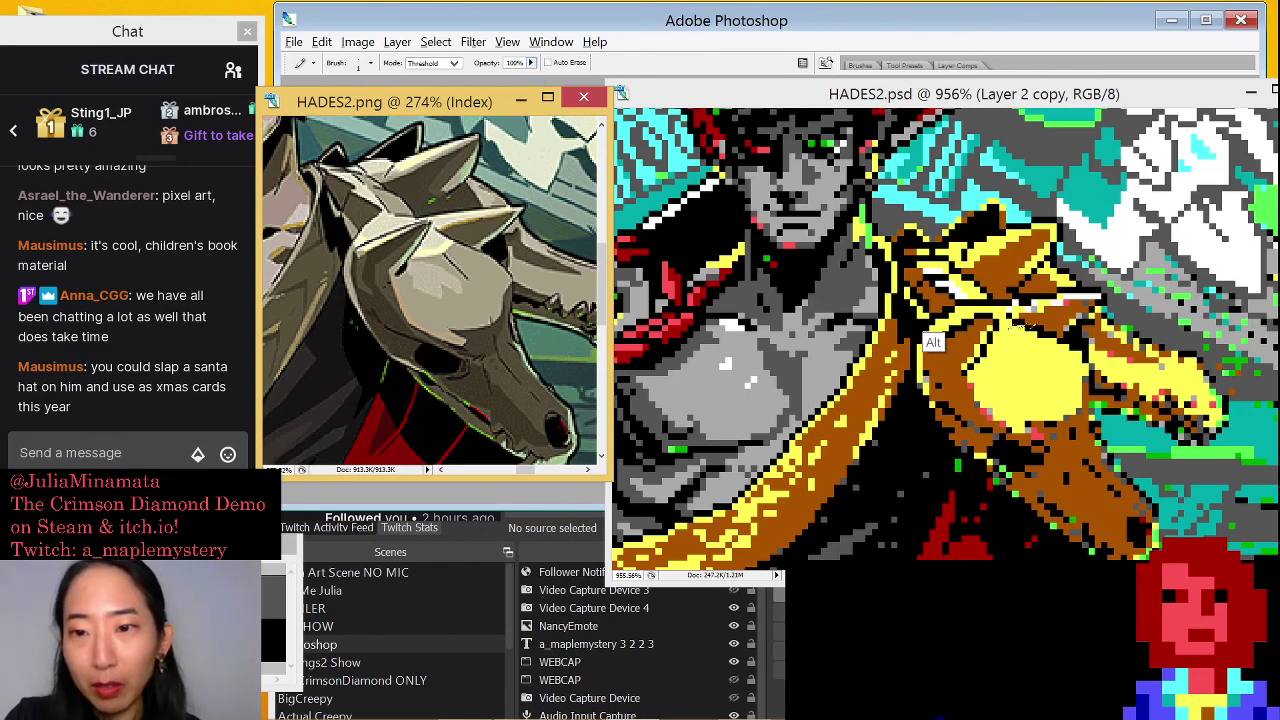
left_click(1017, 333)
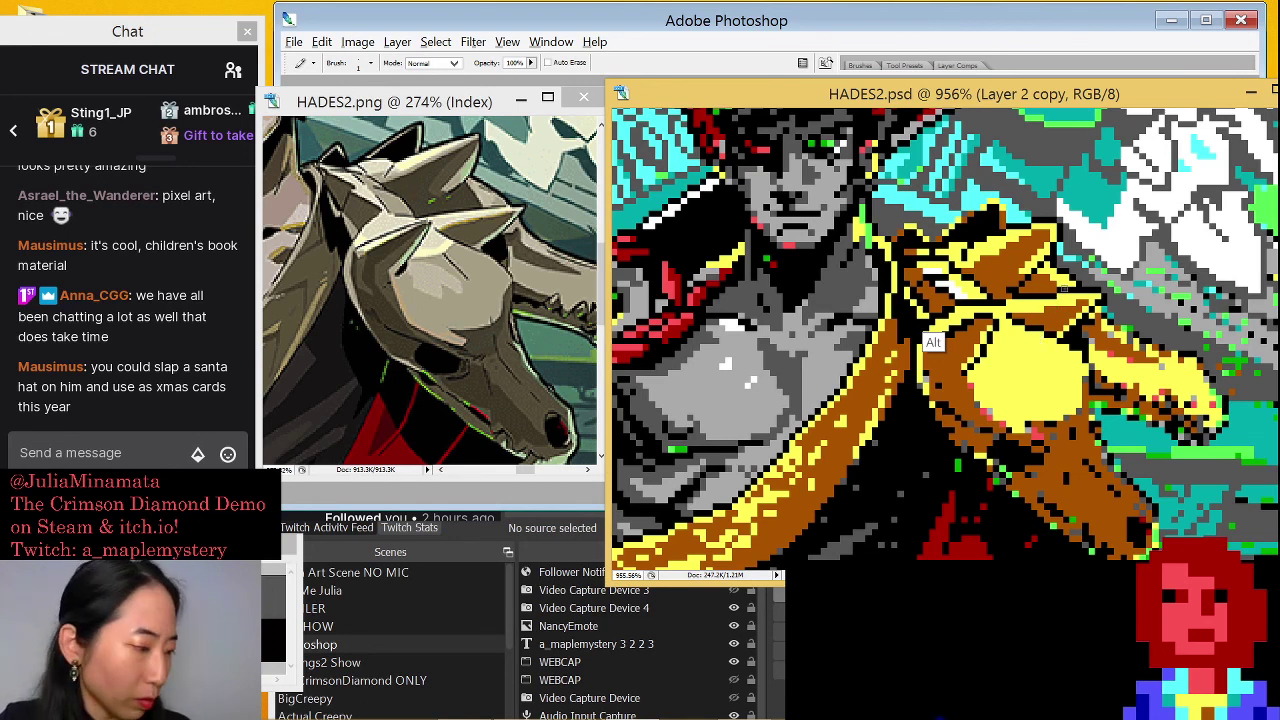
key("v")
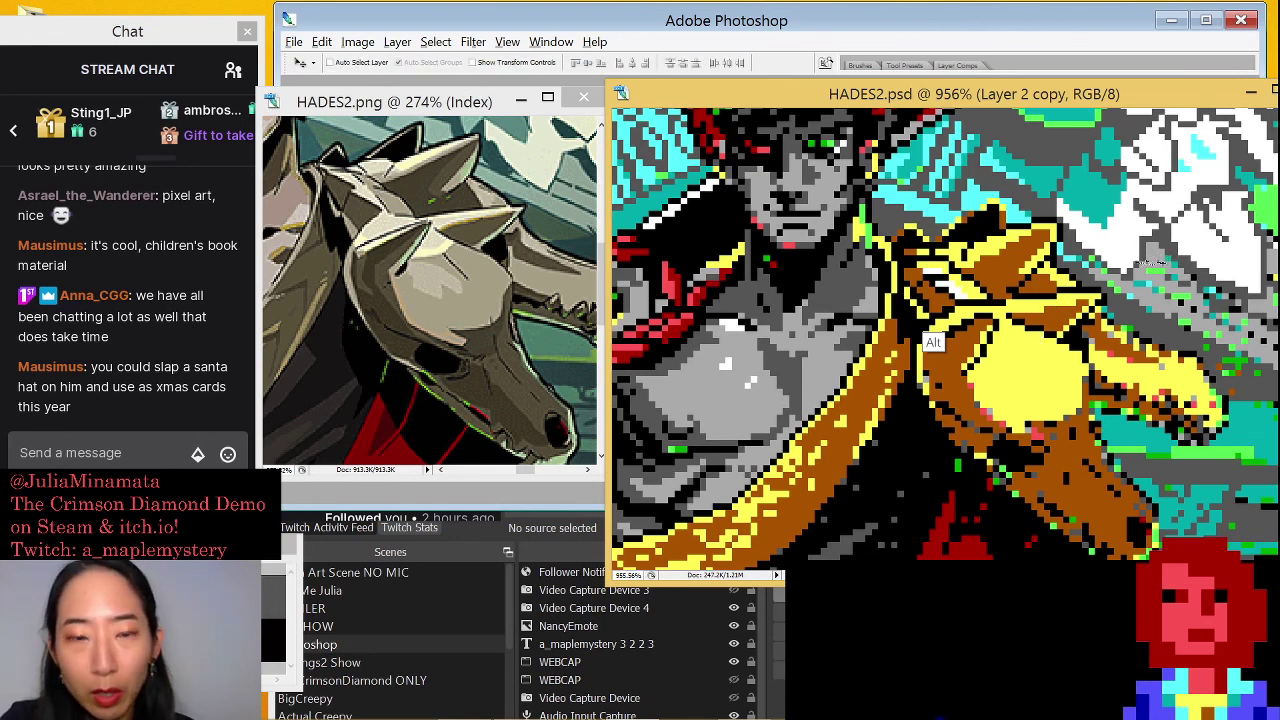
key("b")
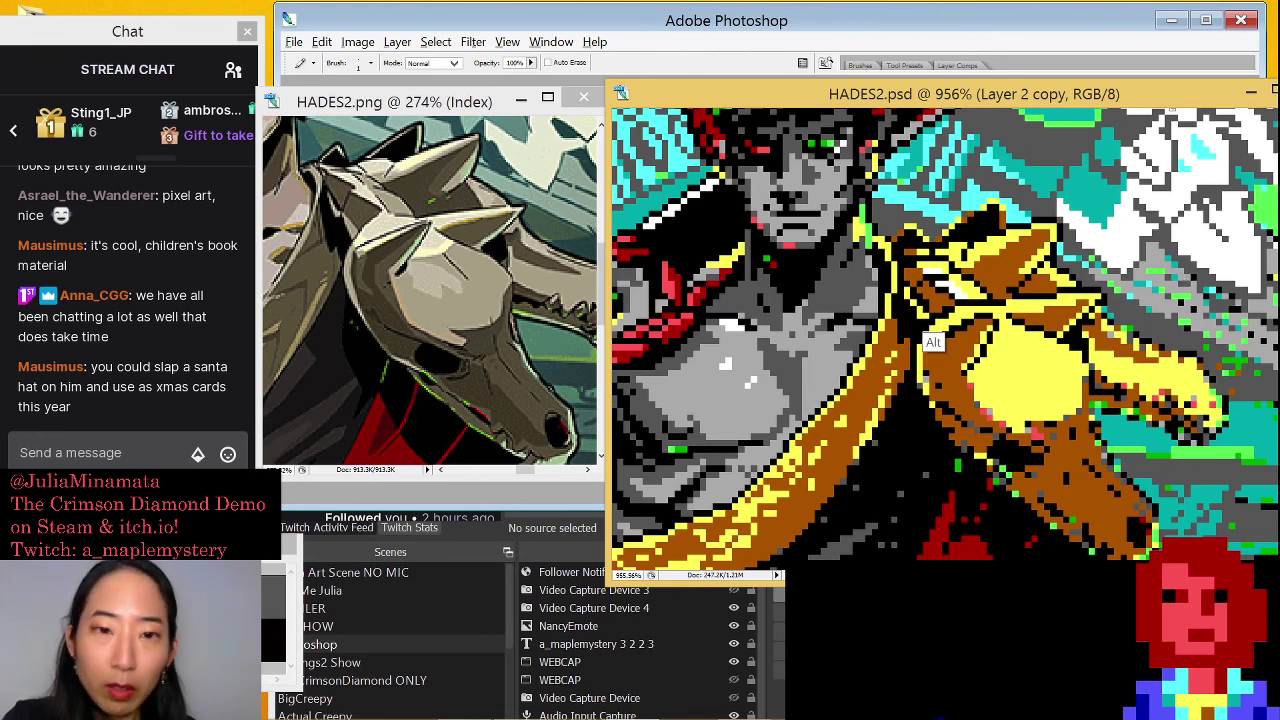
Reposition both image windows and clean up the front skull's rounded back edge with yellow and black outline pixels
left_click_drag(464, 98, 461, 79)
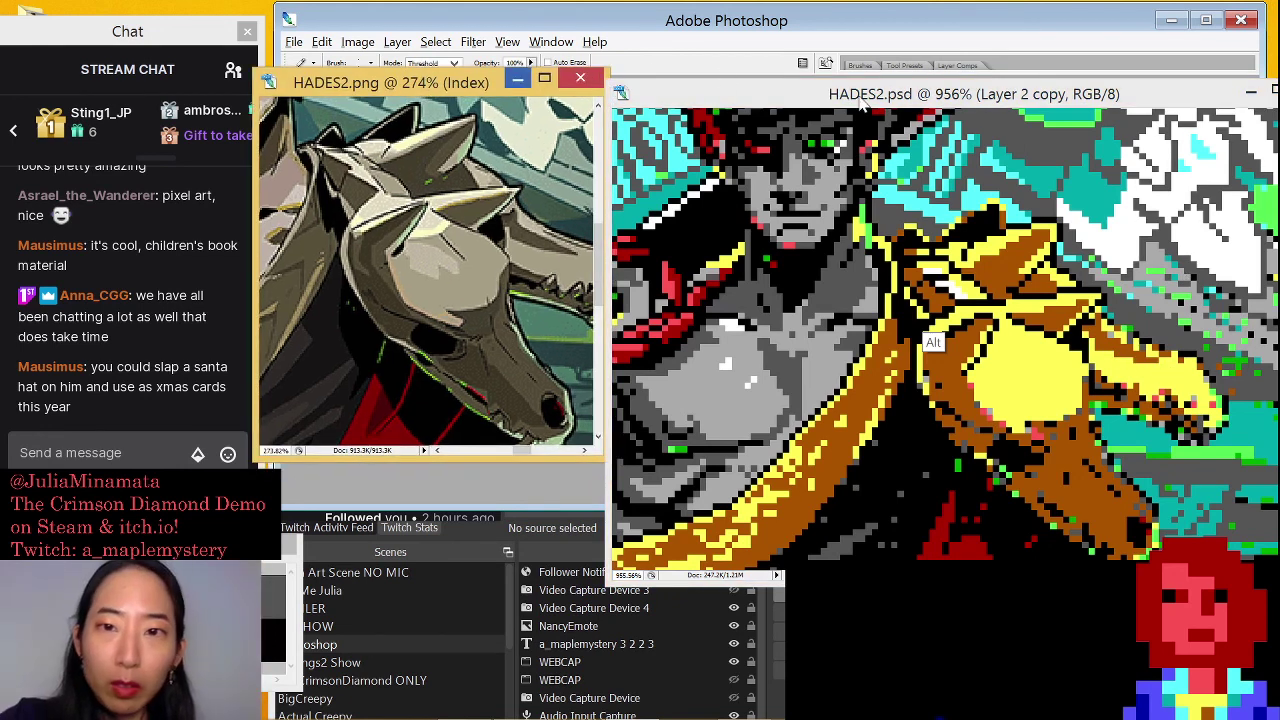
left_click_drag(850, 95, 883, 99)
left_click_drag(784, 117, 722, 93)
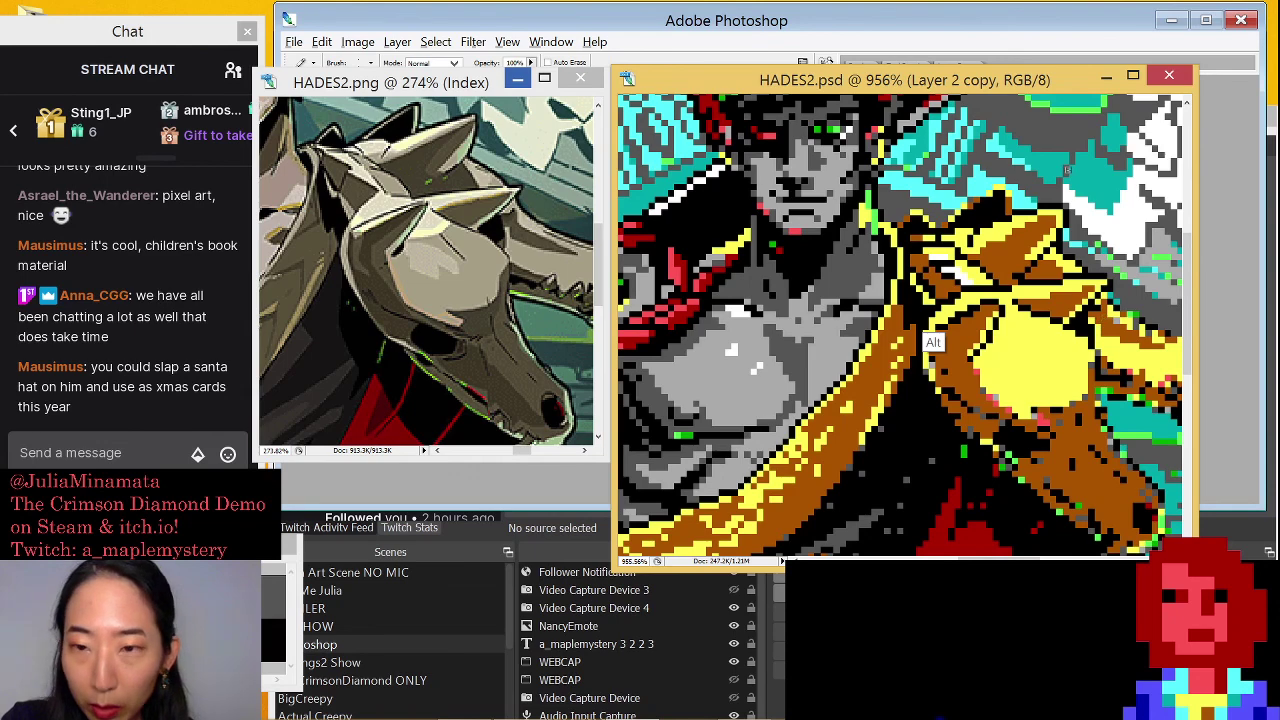
left_click_drag(1067, 343, 1051, 191)
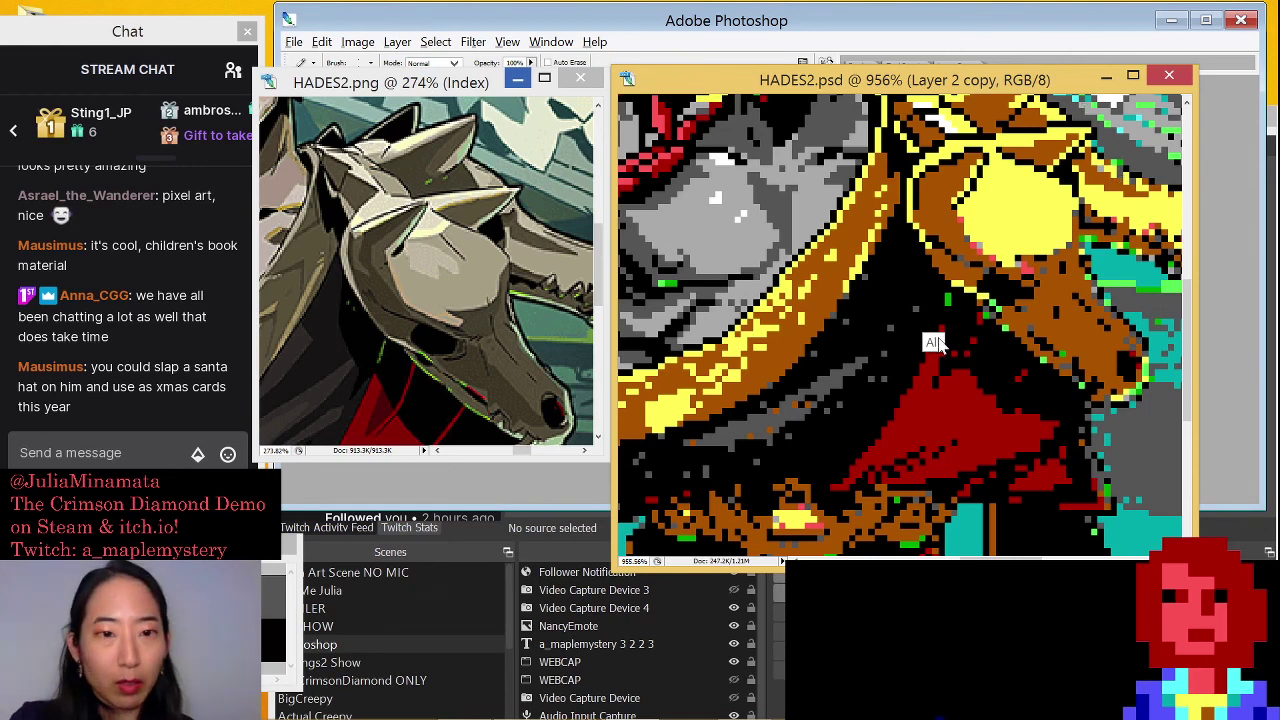
scroll(1005, 172, "down", 3)
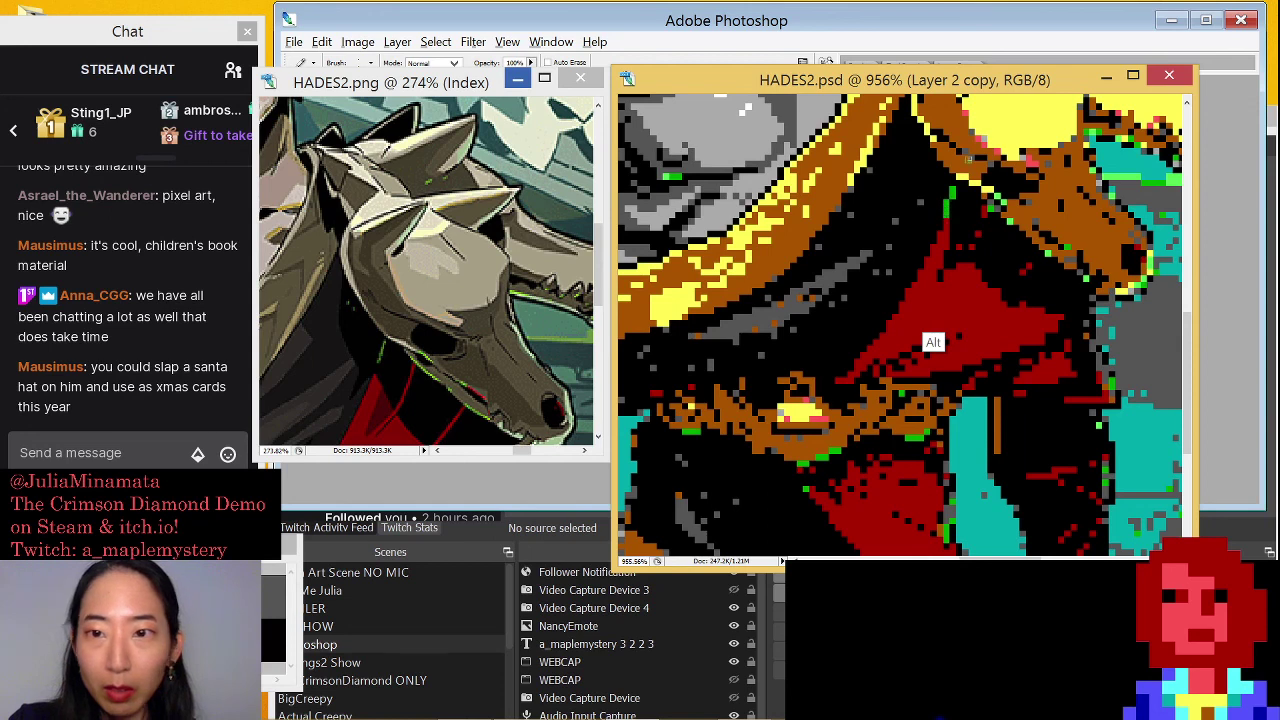
Redraw the front skull's eye socket, cheek and jaw with black and dark red pixels over the brown
left_click_drag(1046, 226, 985, 289)
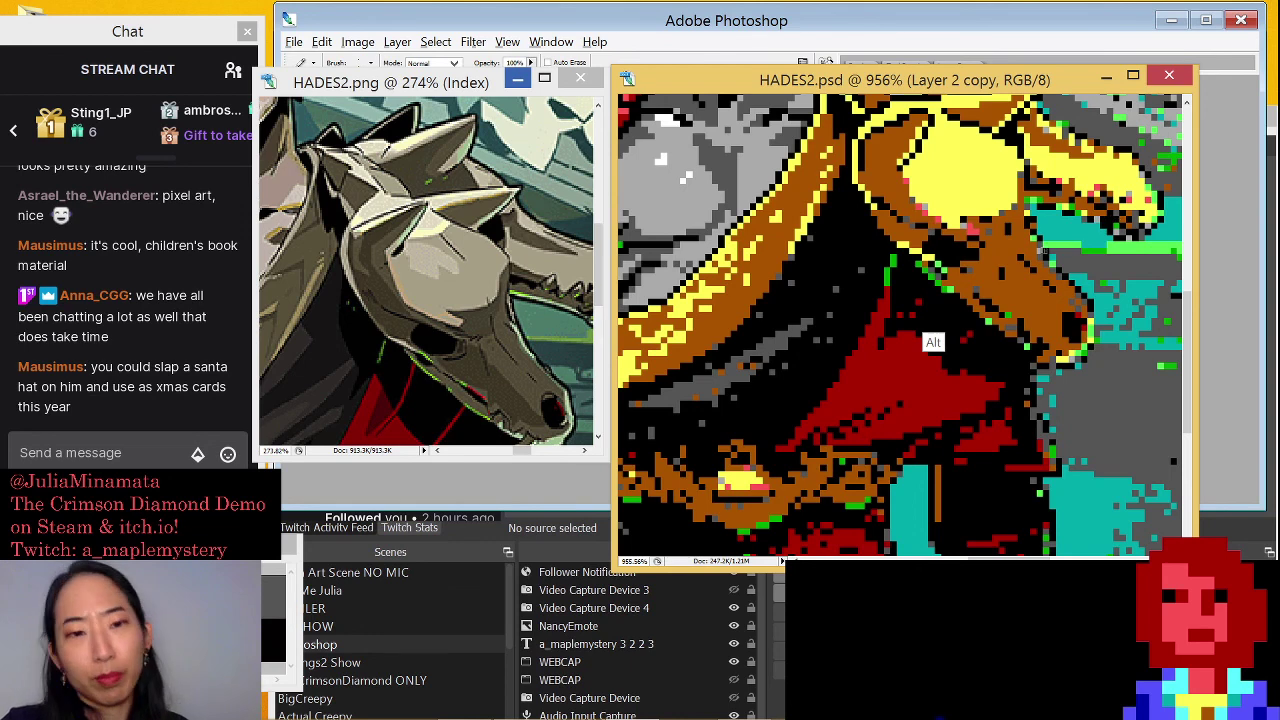
left_click_drag(1022, 256, 983, 305)
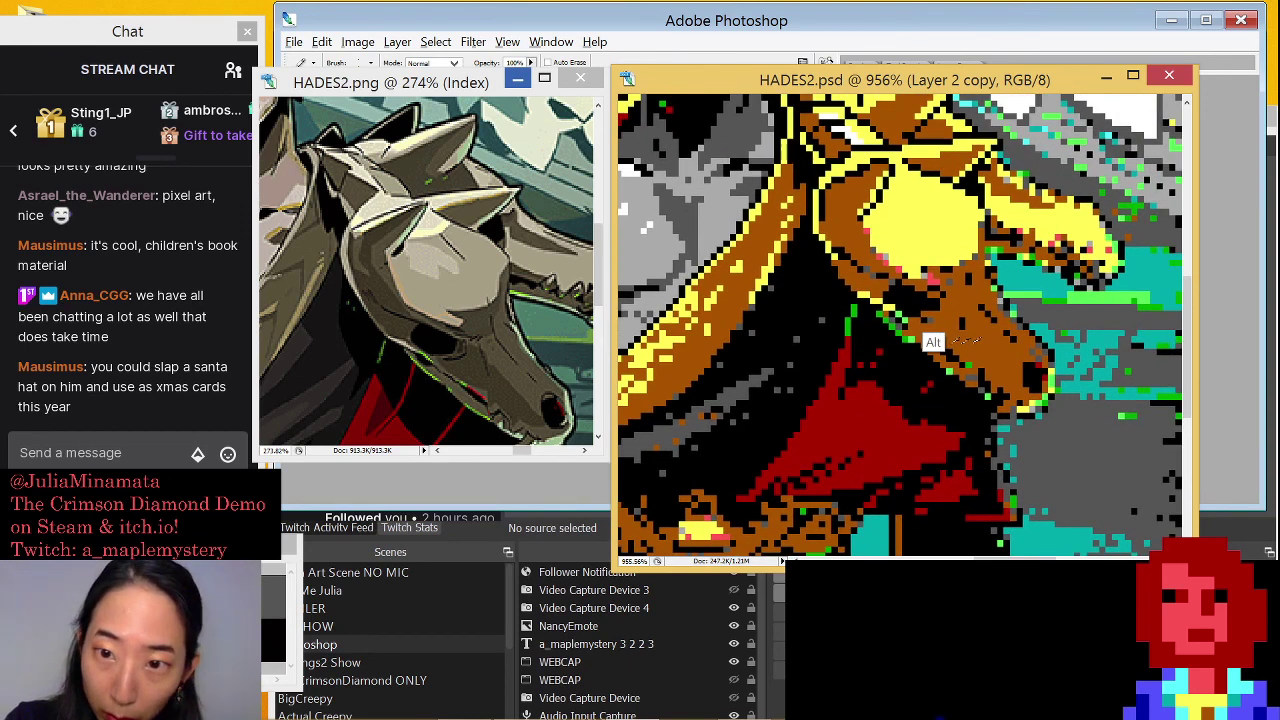
left_click_drag(1017, 85, 1068, 67)
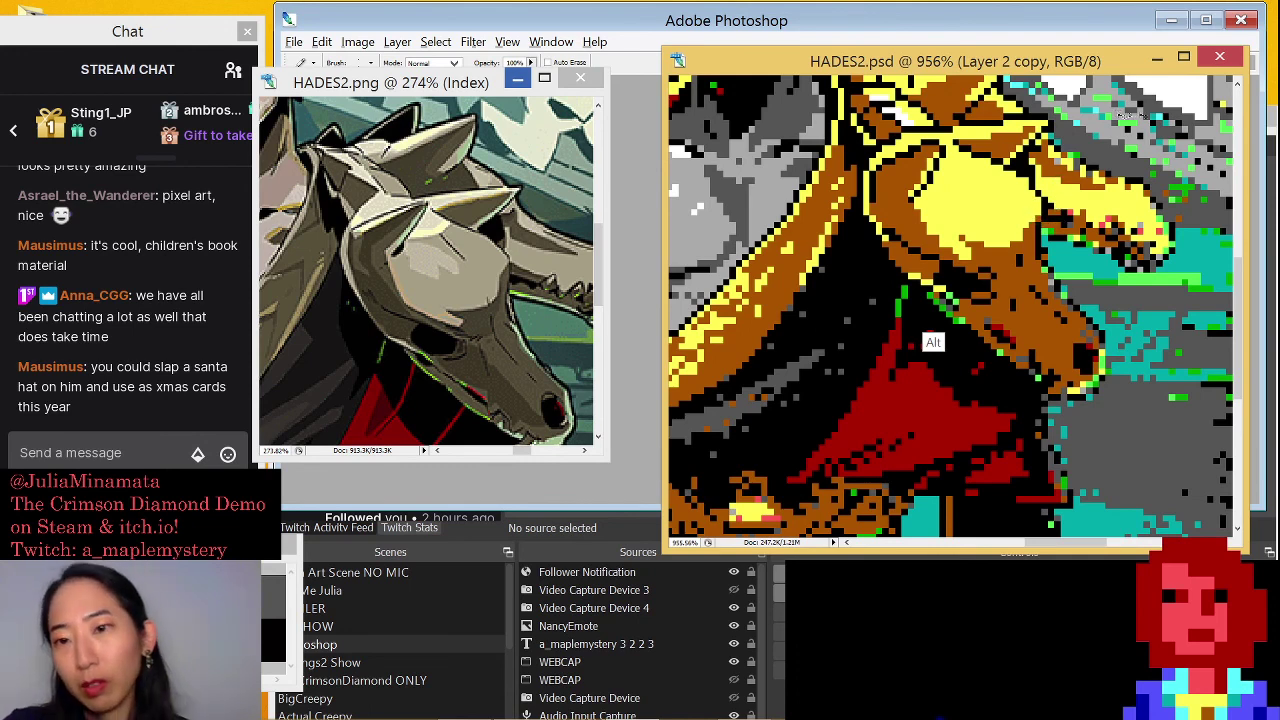
left_click_drag(1058, 254, 1040, 228)
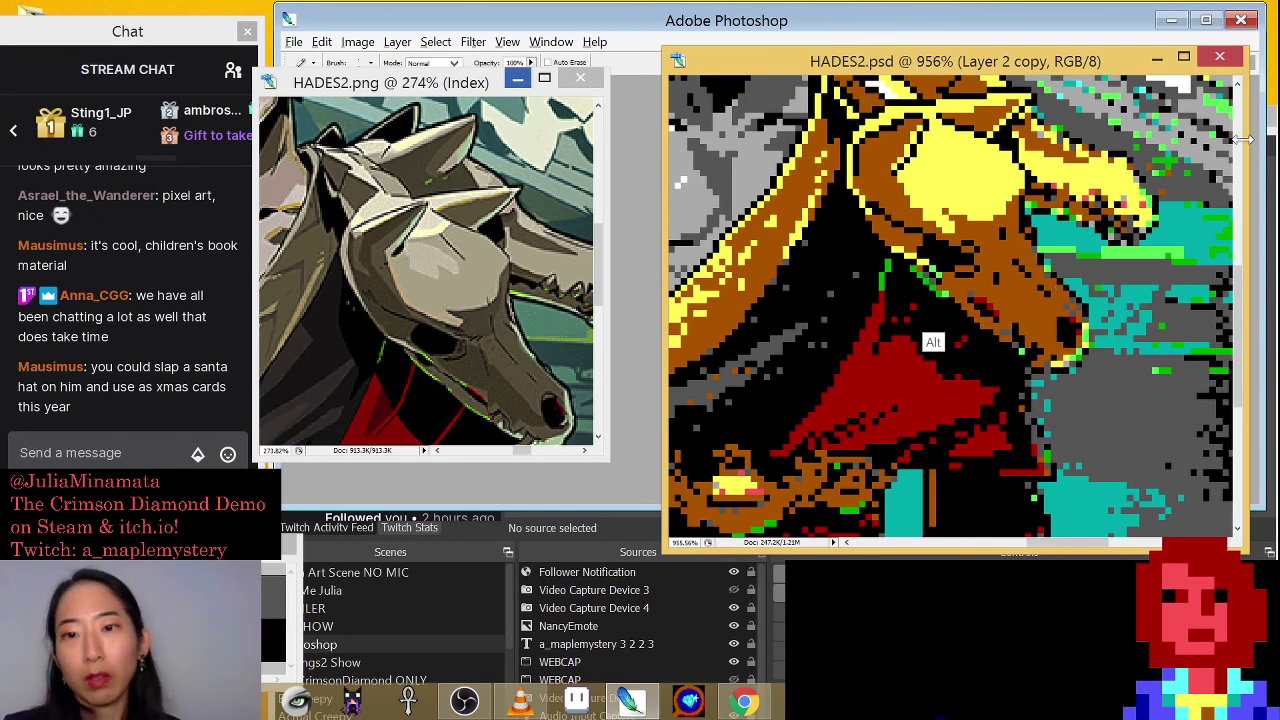
left_click_drag(1082, 278, 1078, 250)
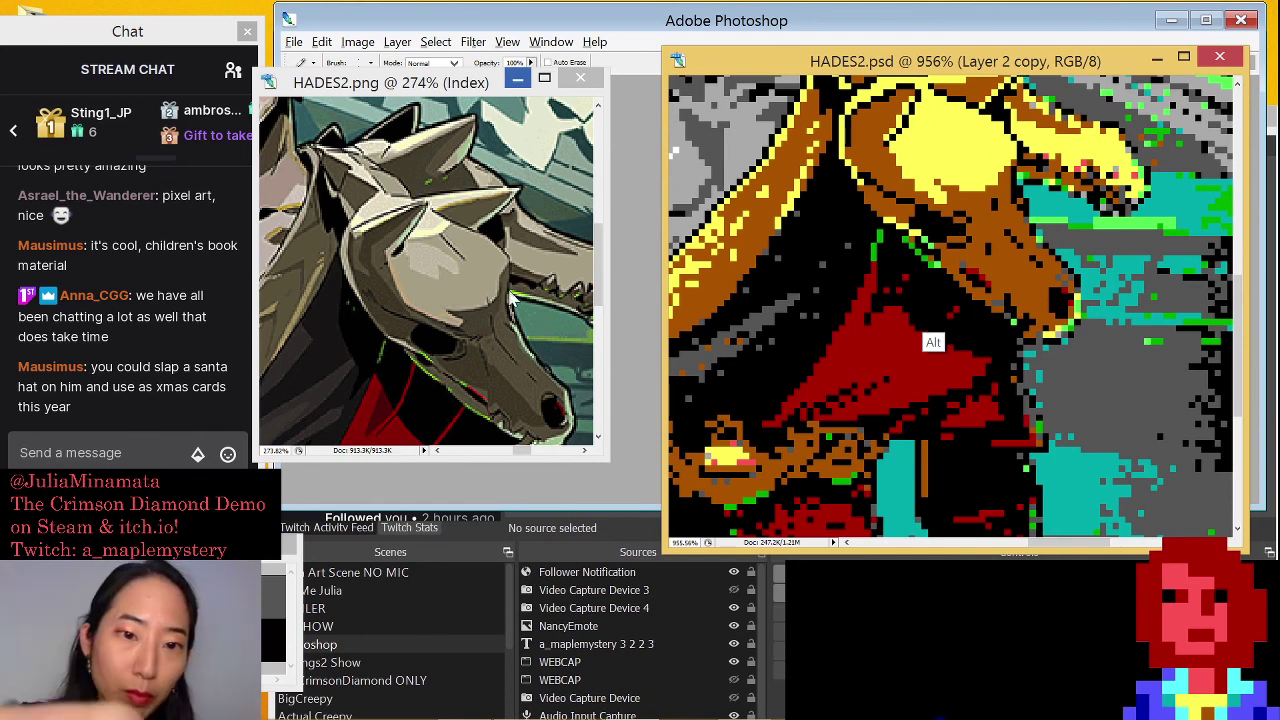
Bring the front skull's muzzle into view in HADES2.png and refine its nostril, rim and jaw edge with black, yellow and green pixels
left_click(487, 190)
left_click_drag(526, 236, 506, 152)
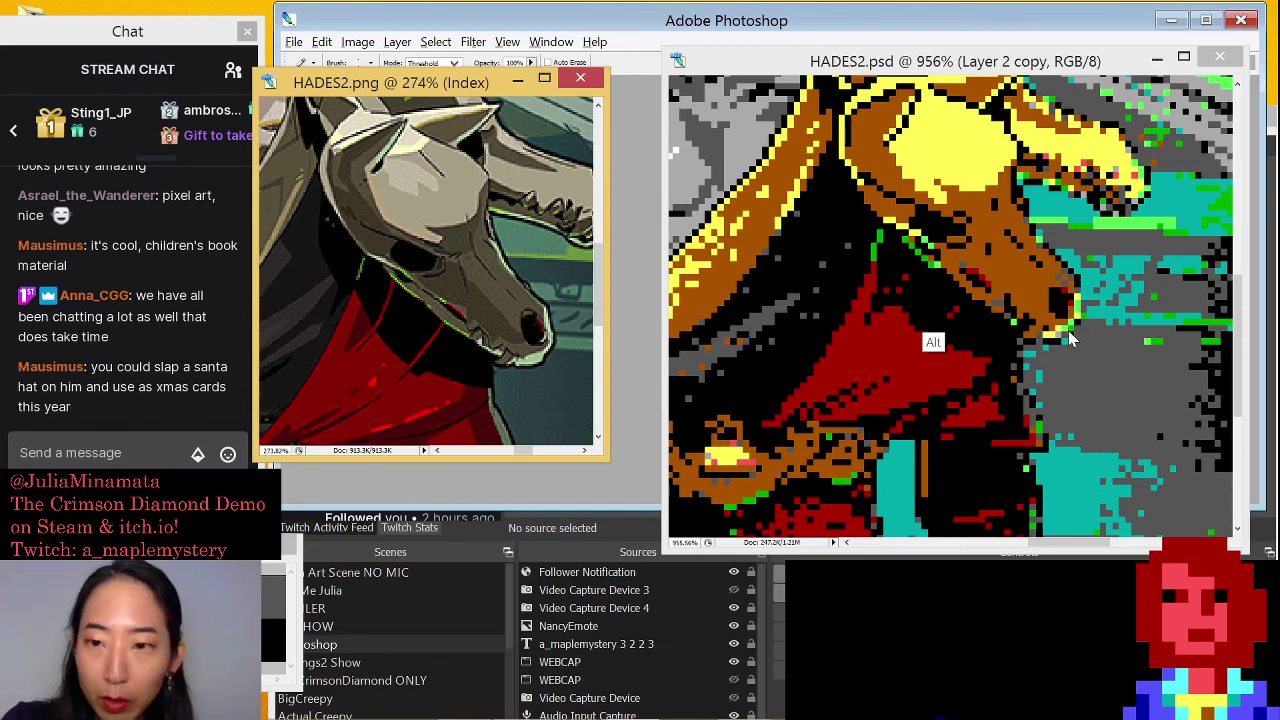
left_click(1000, 65)
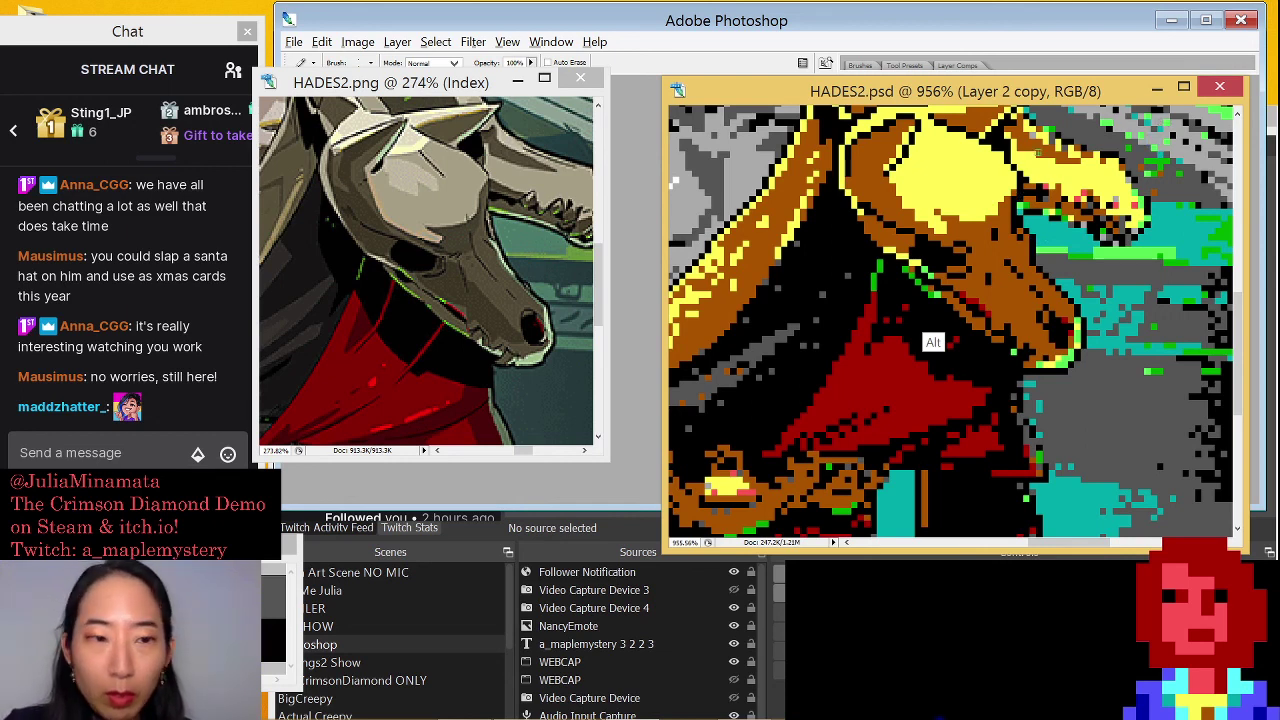
left_click_drag(1168, 230, 1210, 233)
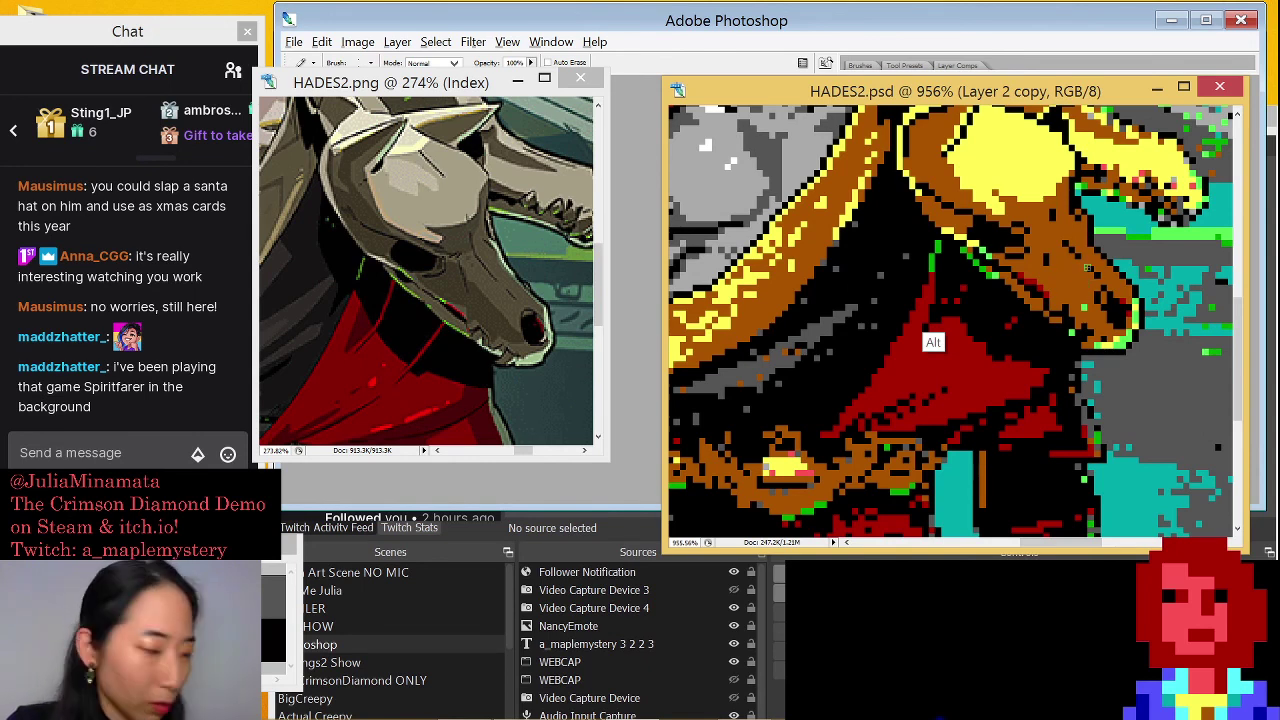
left_click_drag(1044, 93, 1012, 107)
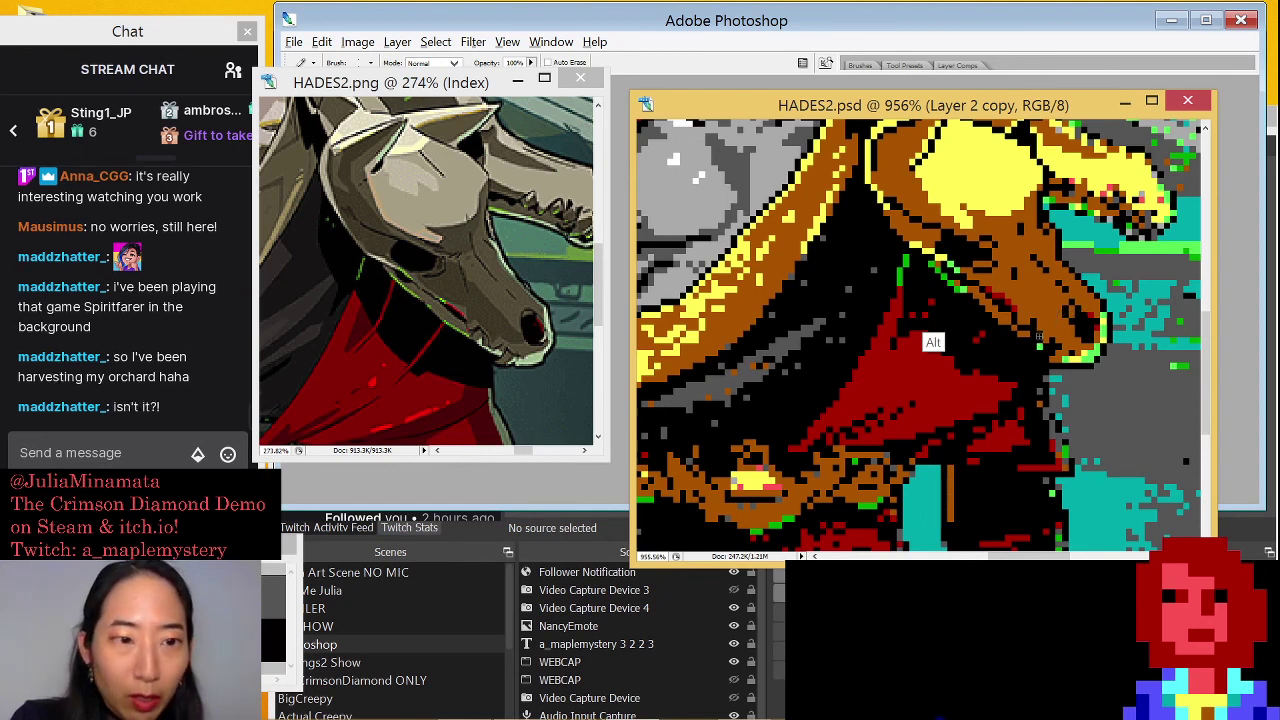
key("alt+Tab")
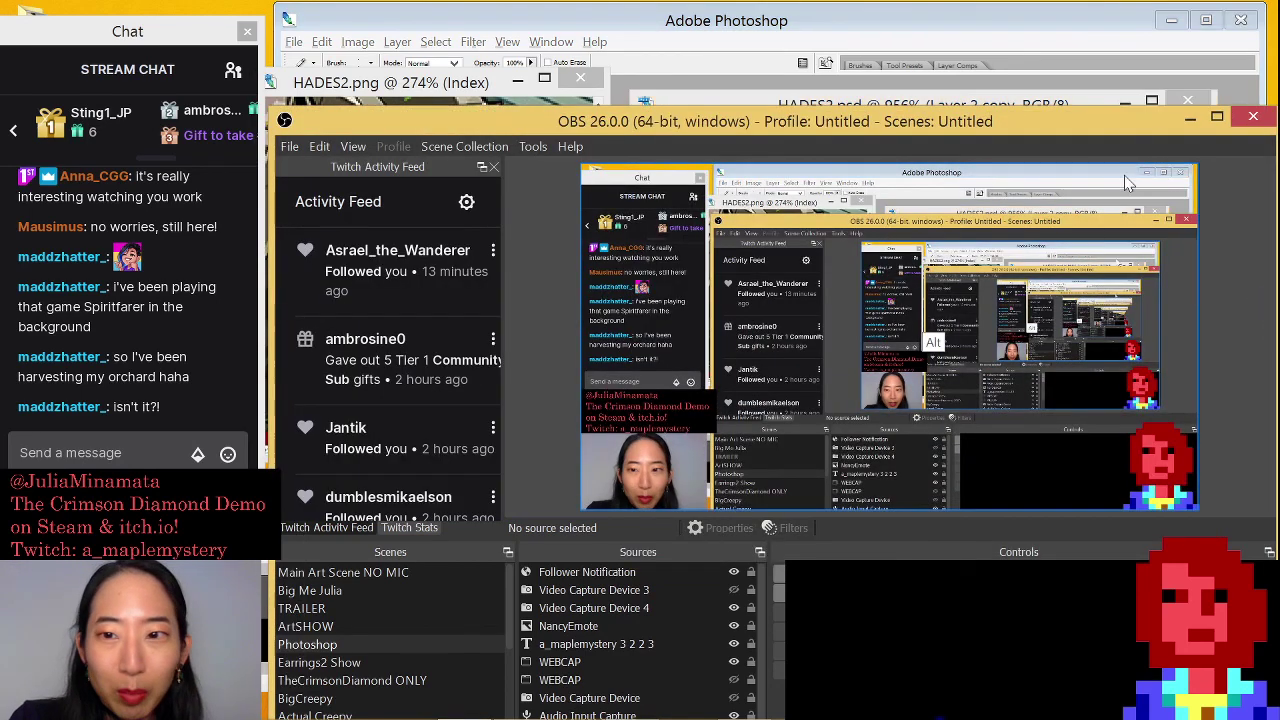
left_click(1043, 33)
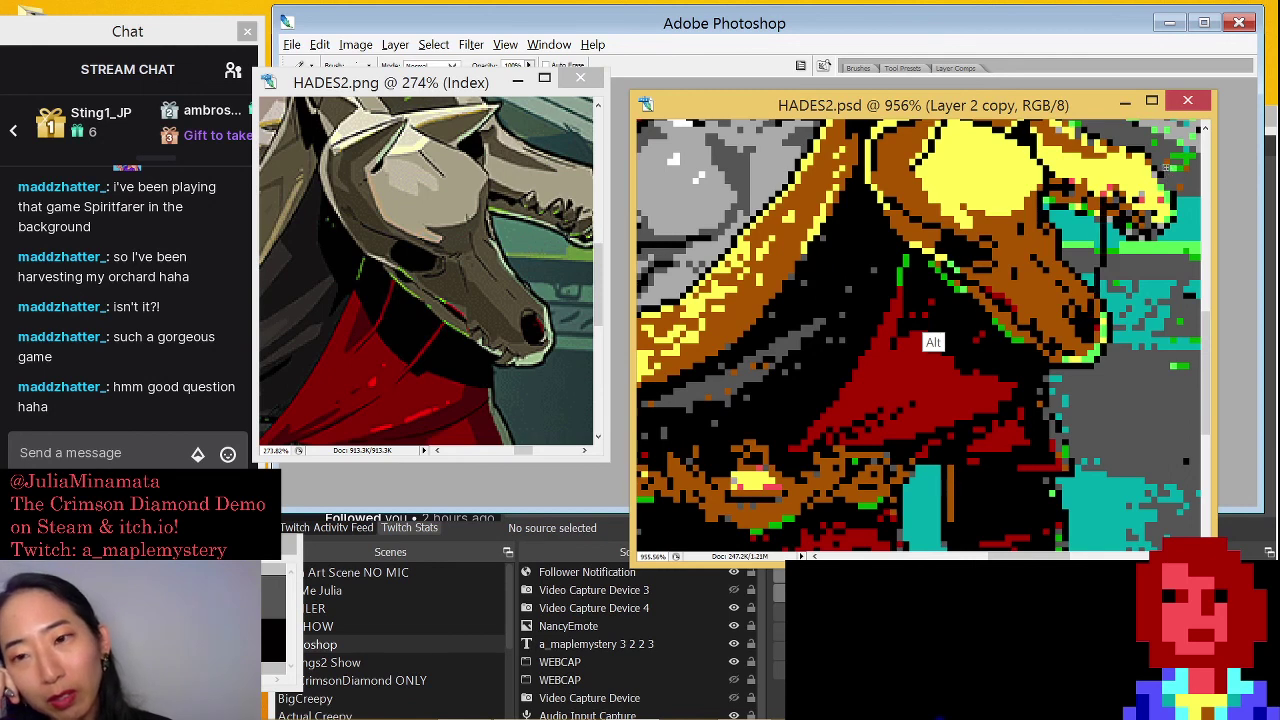
Step back in the history to remove the stray black line beside the front skull's snout, and close the history list
left_click_drag(948, 105, 924, 104)
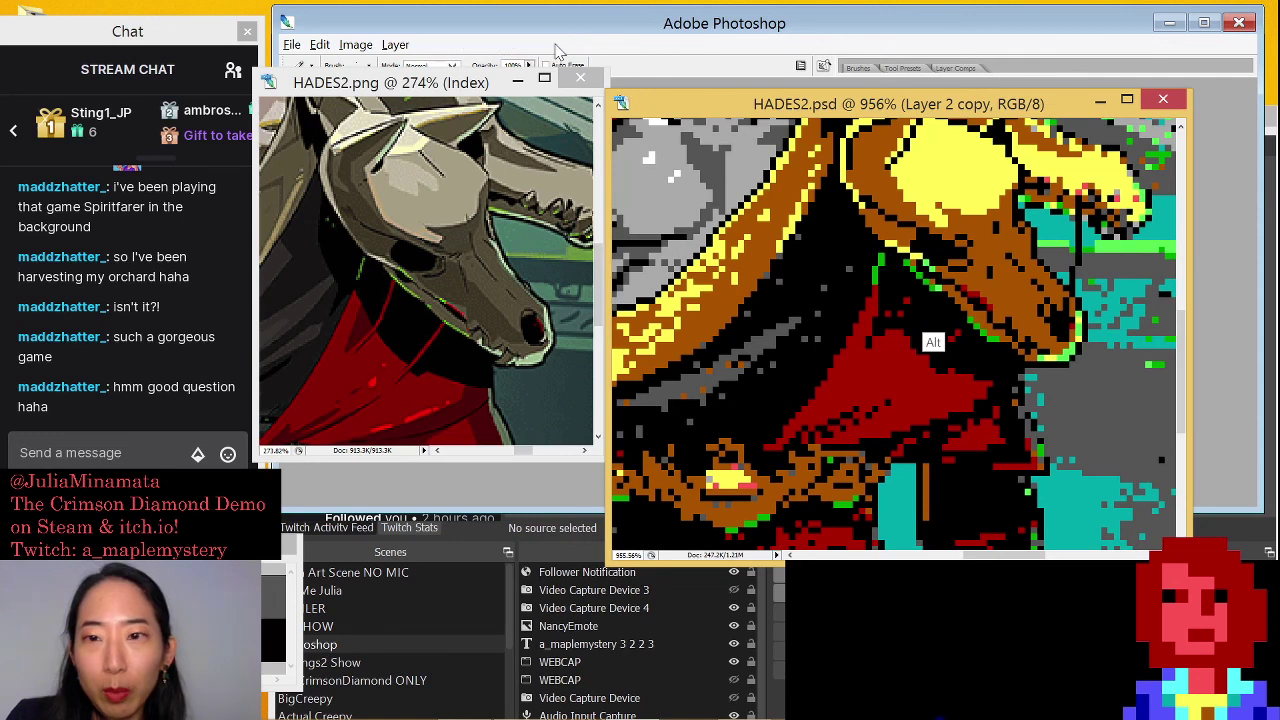
left_click(549, 44)
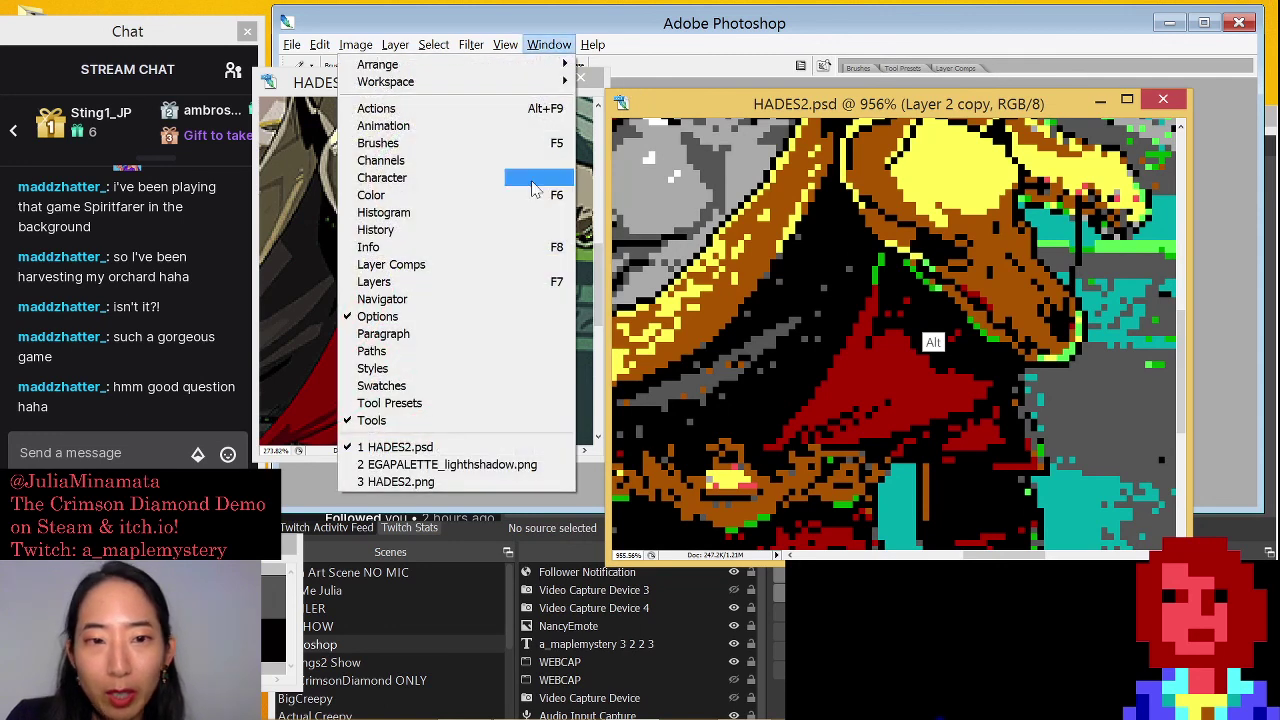
left_click(483, 240)
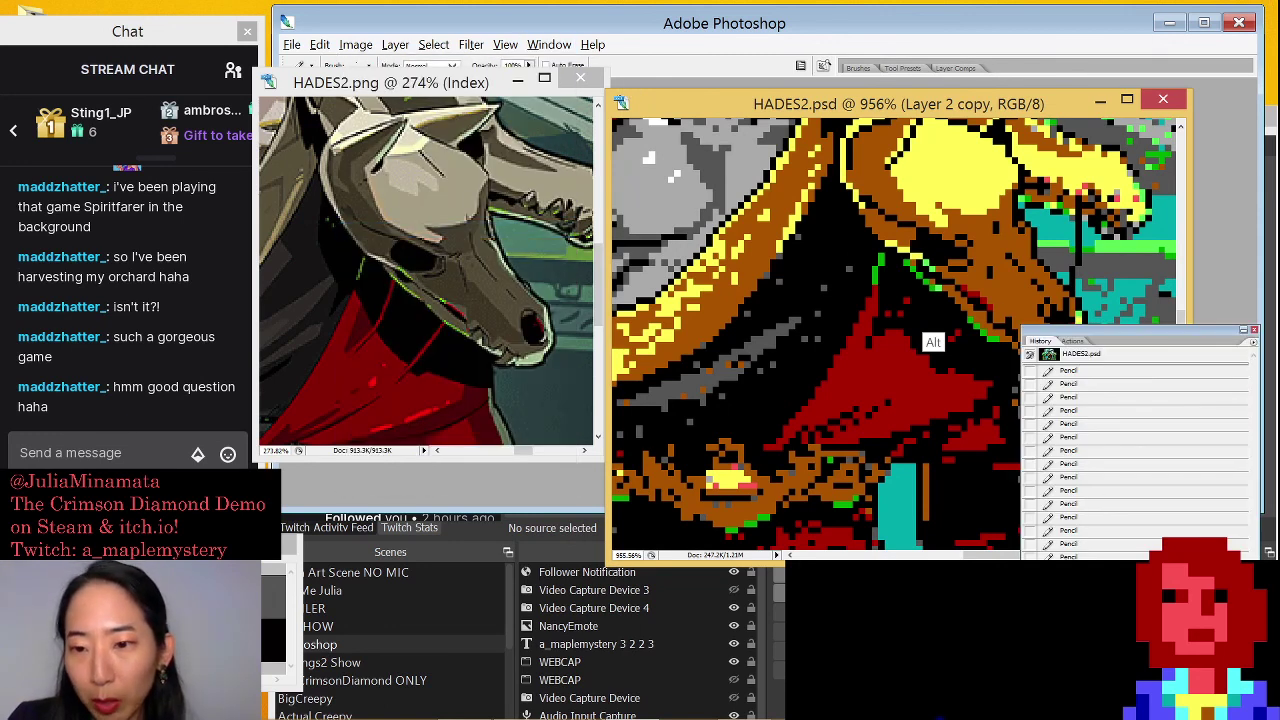
left_click(1253, 330)
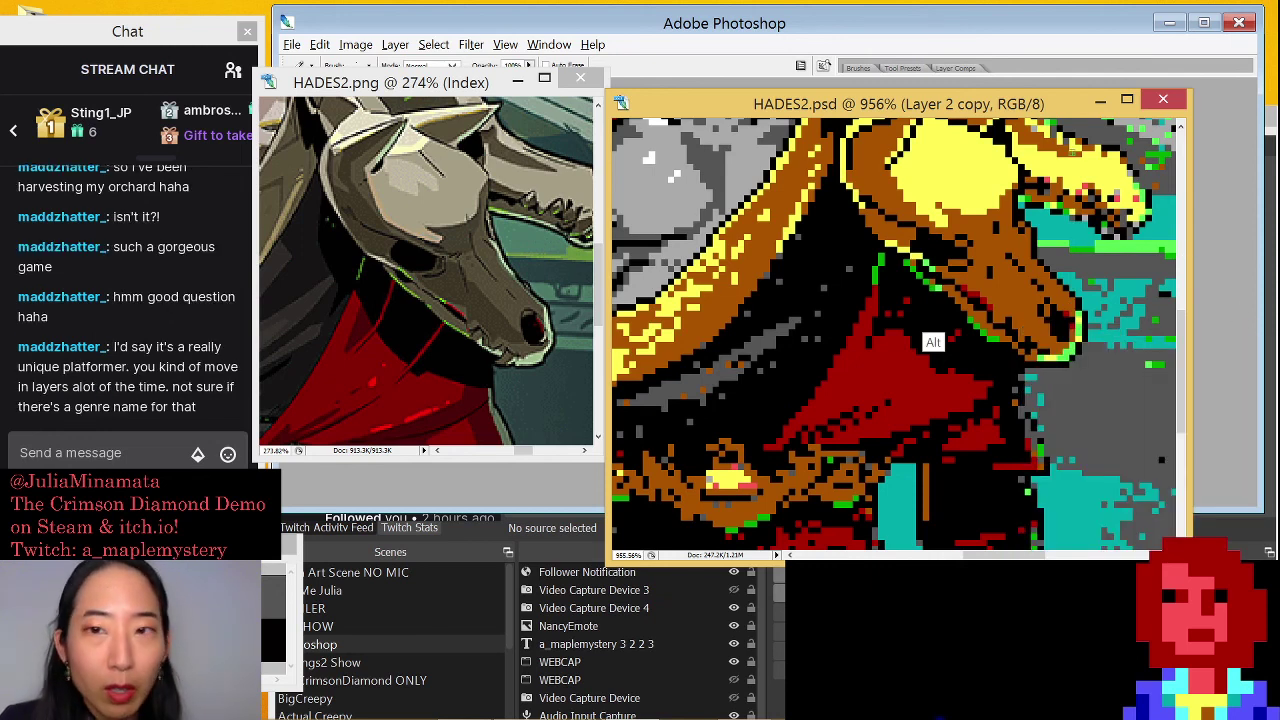
Bring the rear skull into view in HADES2.png and clean up the rear skull's snout outline with black pixels in HADES2.psd
left_click_drag(1028, 104, 1048, 119)
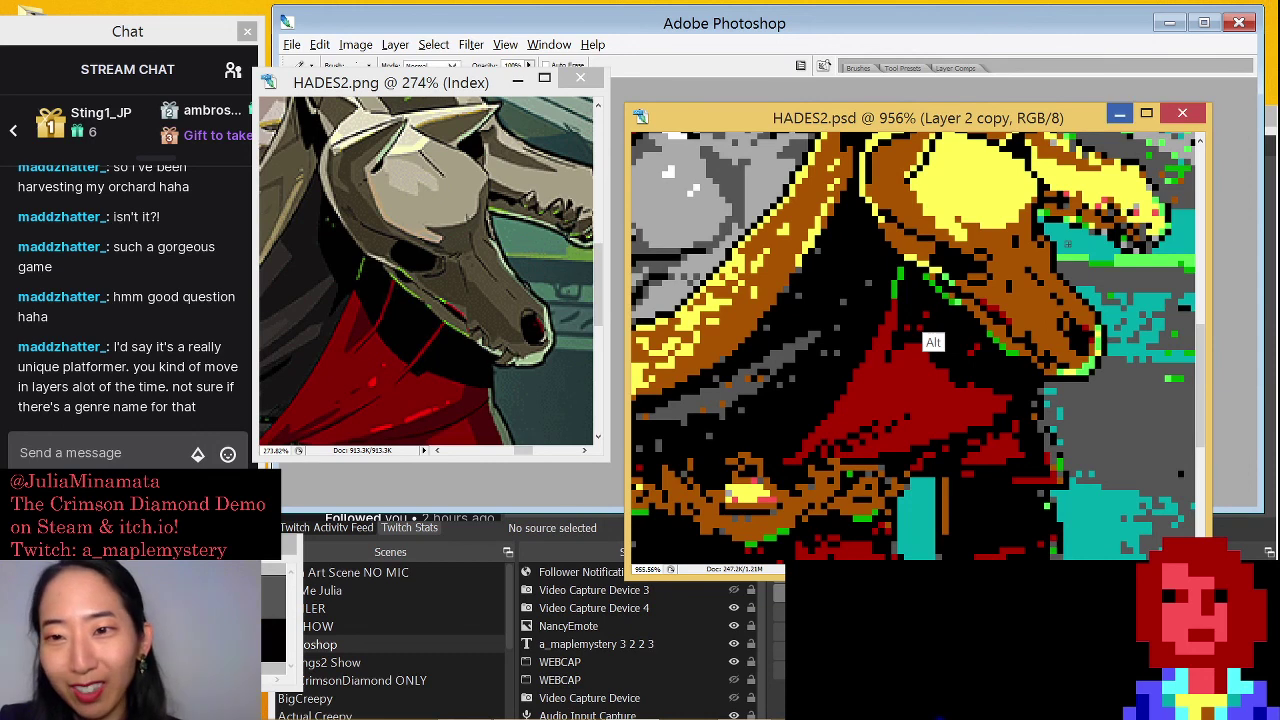
scroll(1052, 260, "up", 2)
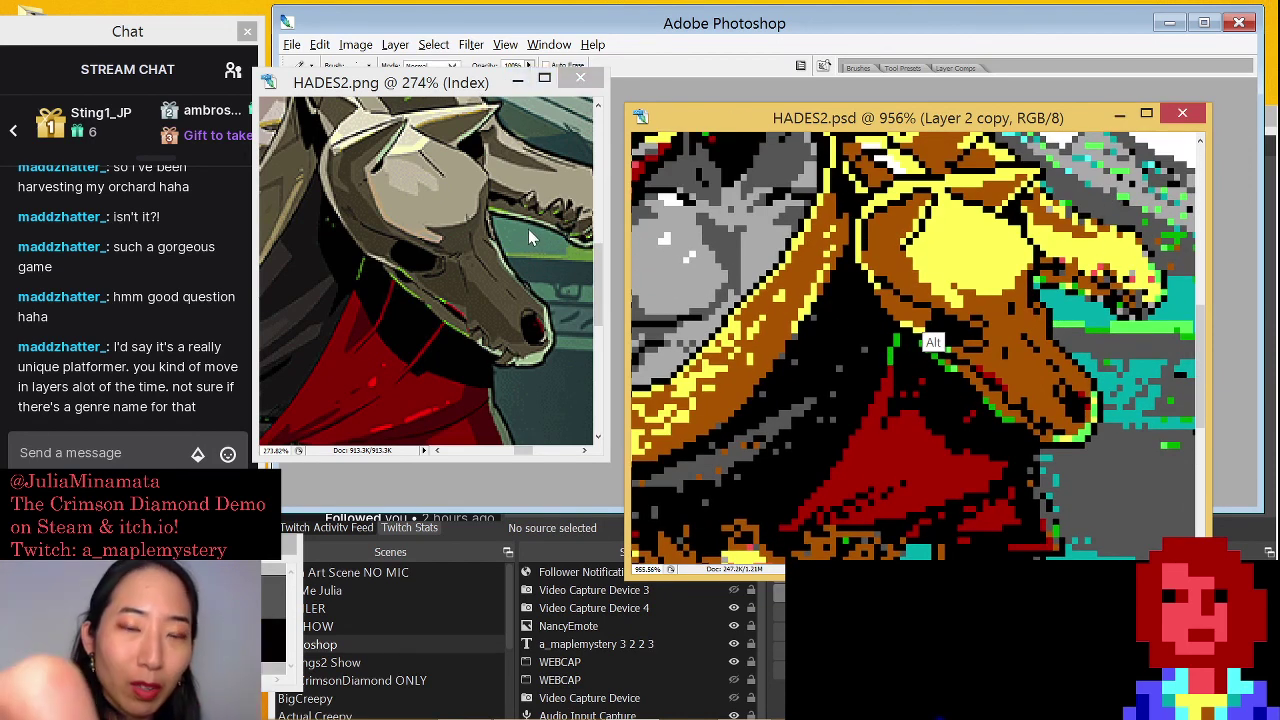
left_click(425, 315)
left_click_drag(425, 315, 333, 377)
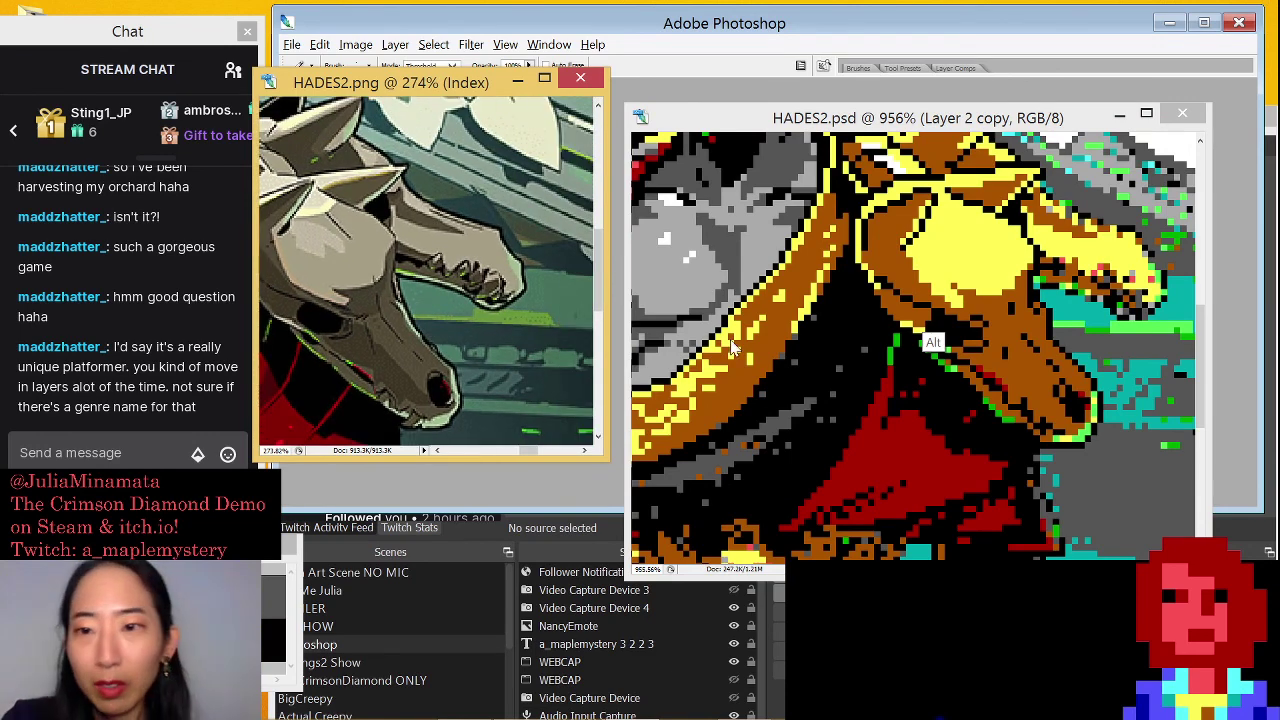
left_click(975, 276)
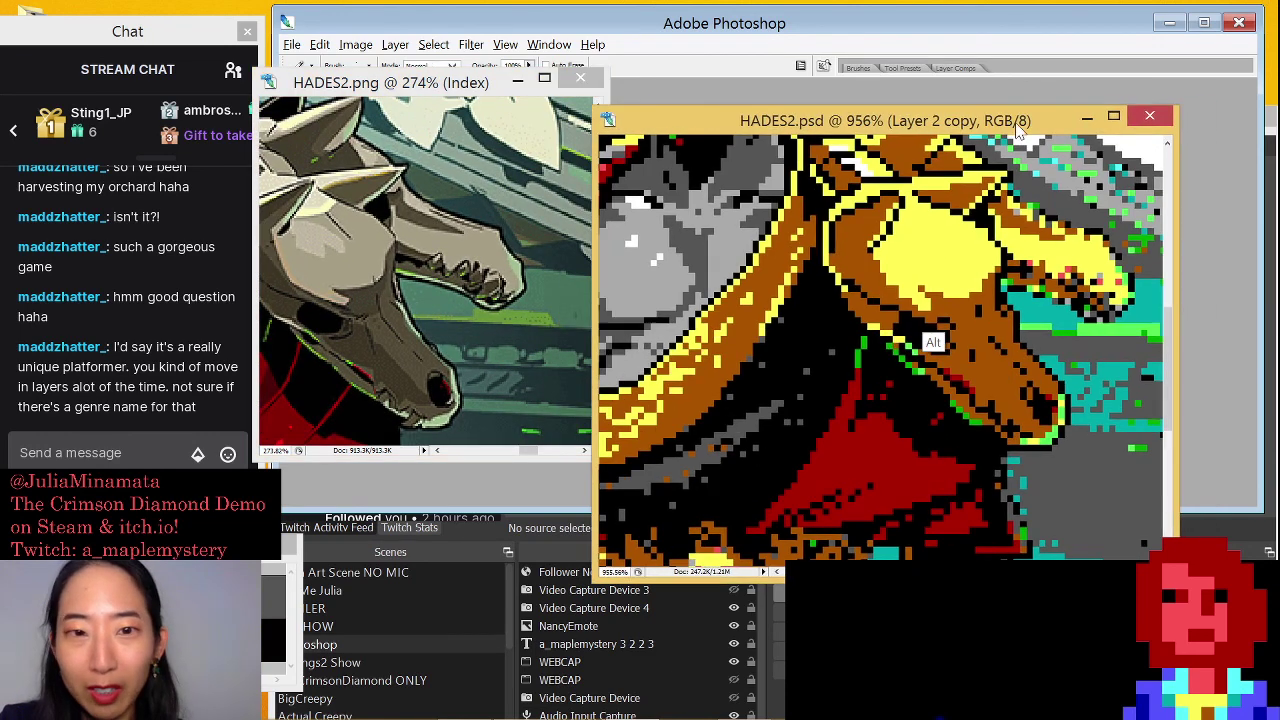
scroll(932, 342, "right", 3)
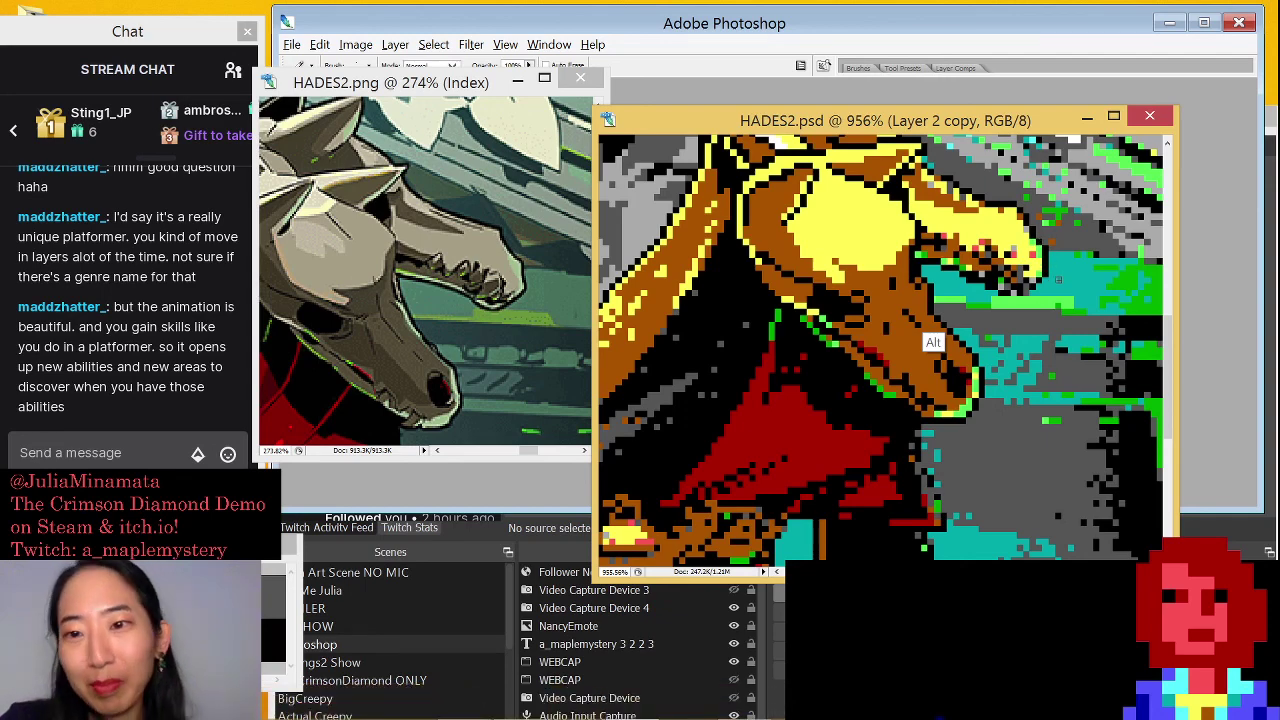
scroll(1060, 252, "up", 2)
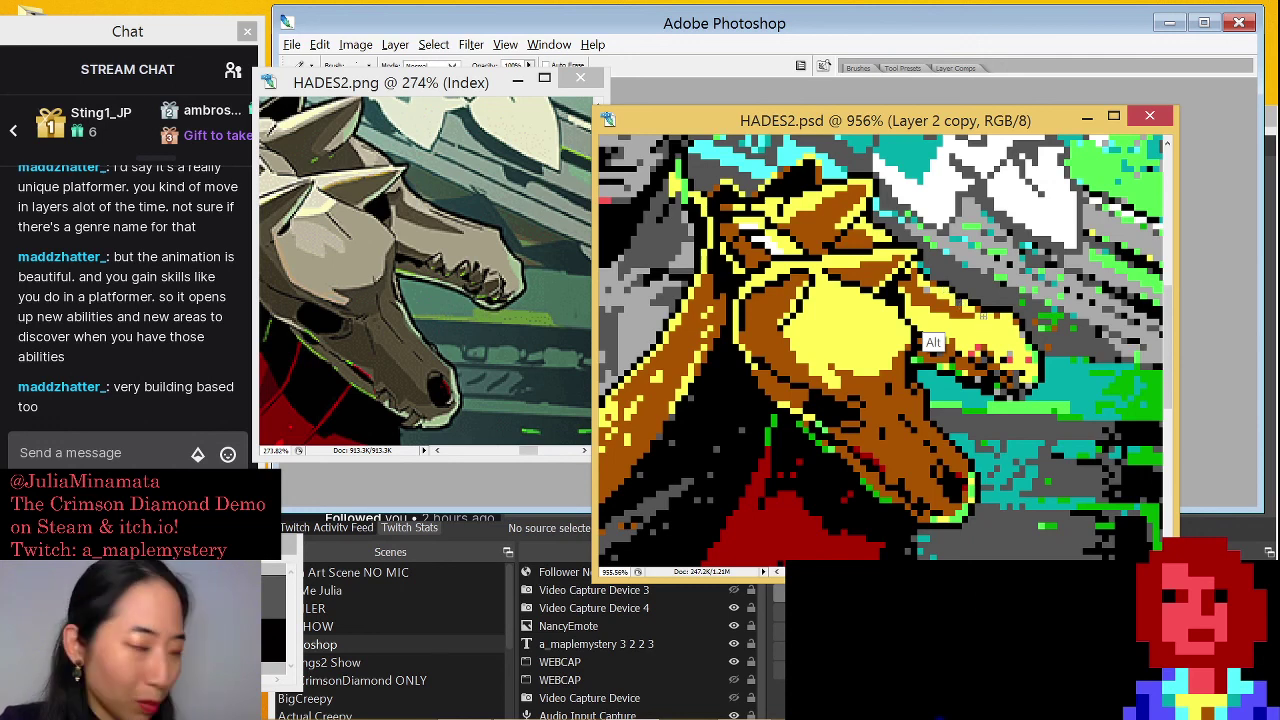
Undo the pixel cleanup around the skull armour, and open and close the layer list to check the layers
key("ctrl+z")
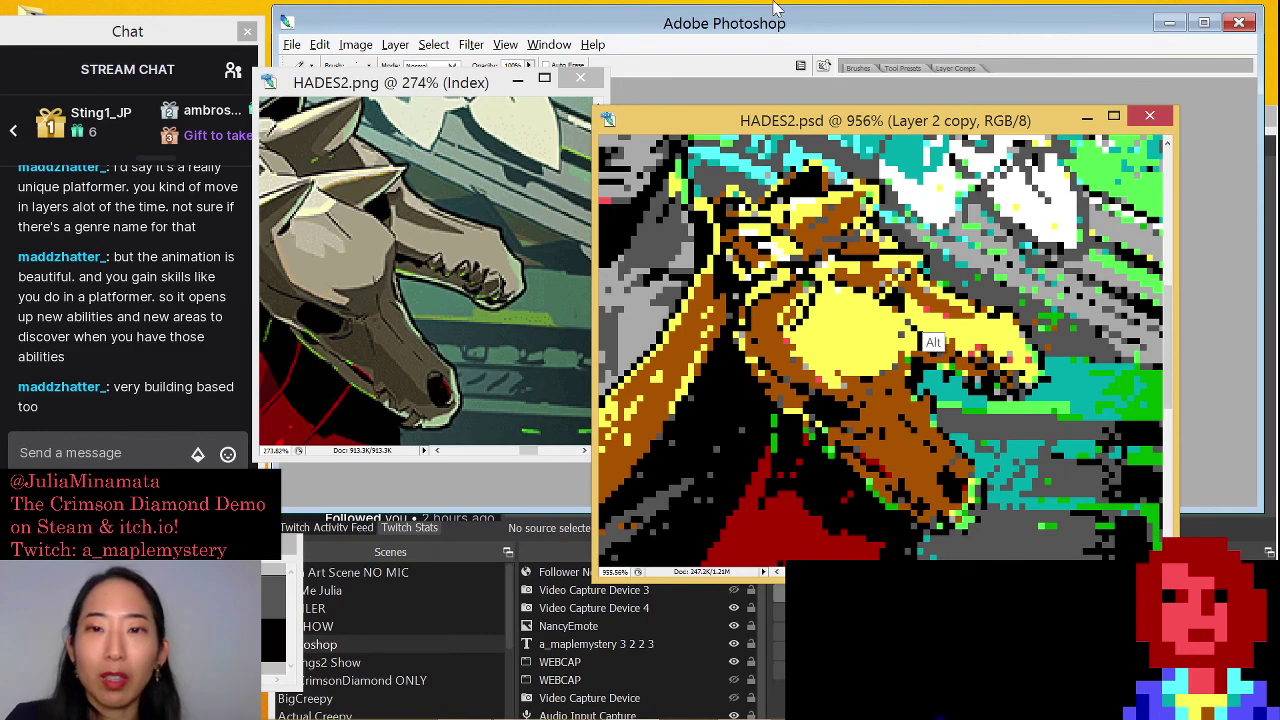
left_click(549, 44)
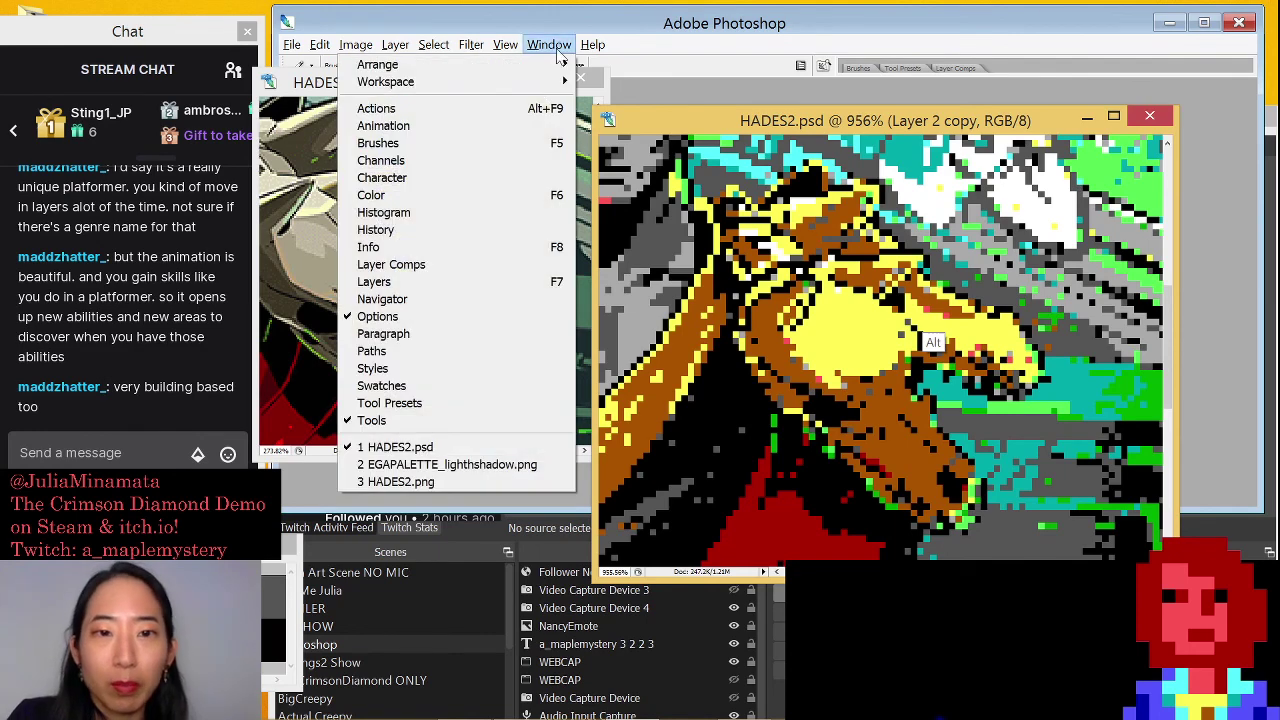
left_click(477, 287)
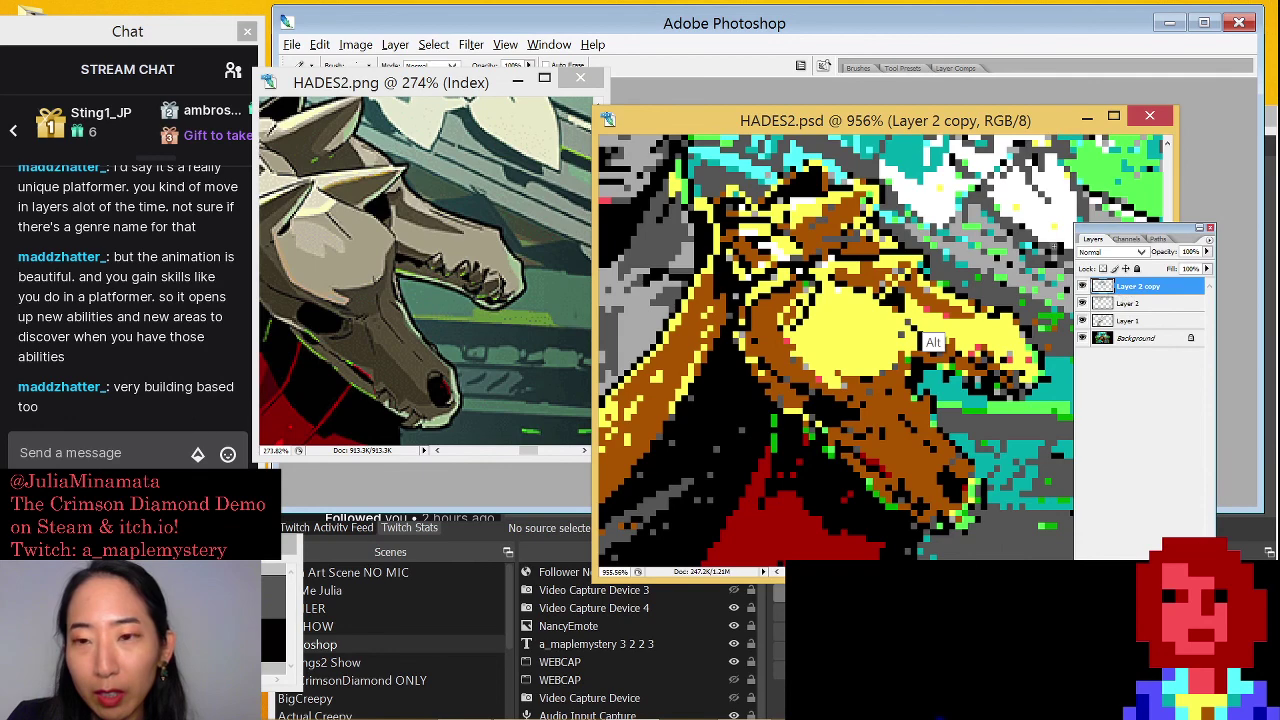
left_click(1210, 228)
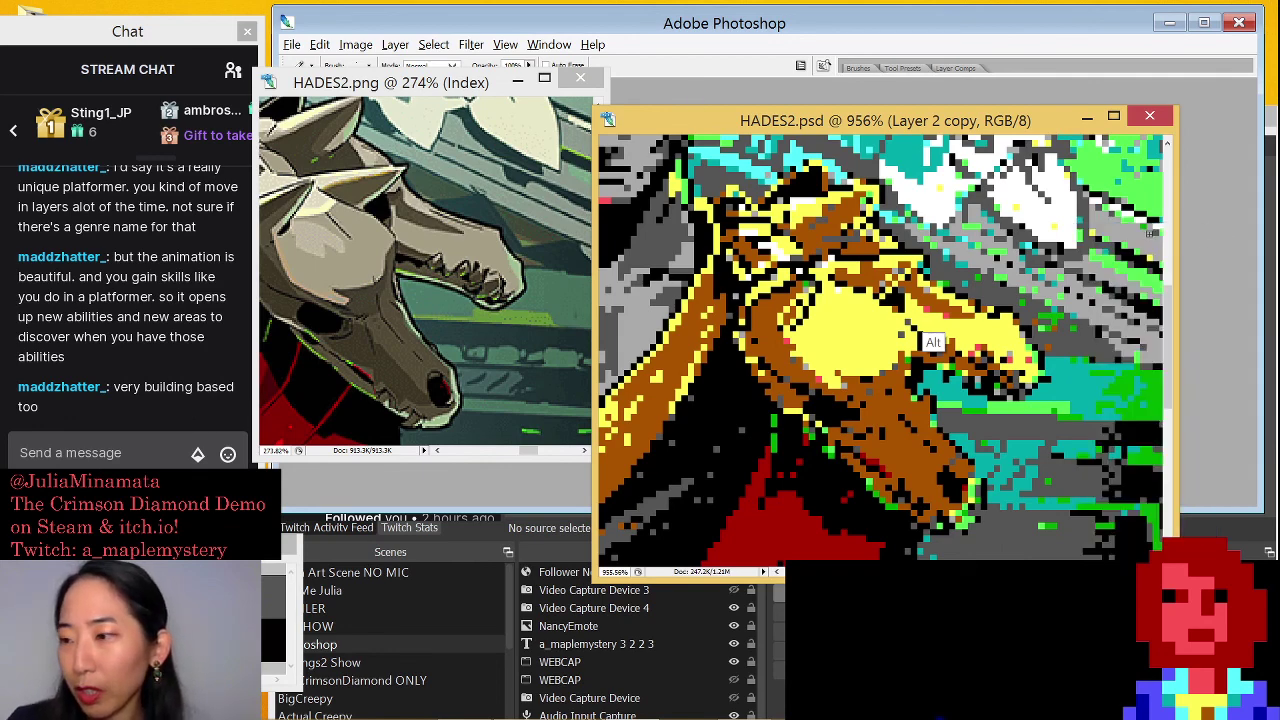
Look over the layer list of HADES2.psd and close it again
left_click(547, 45)
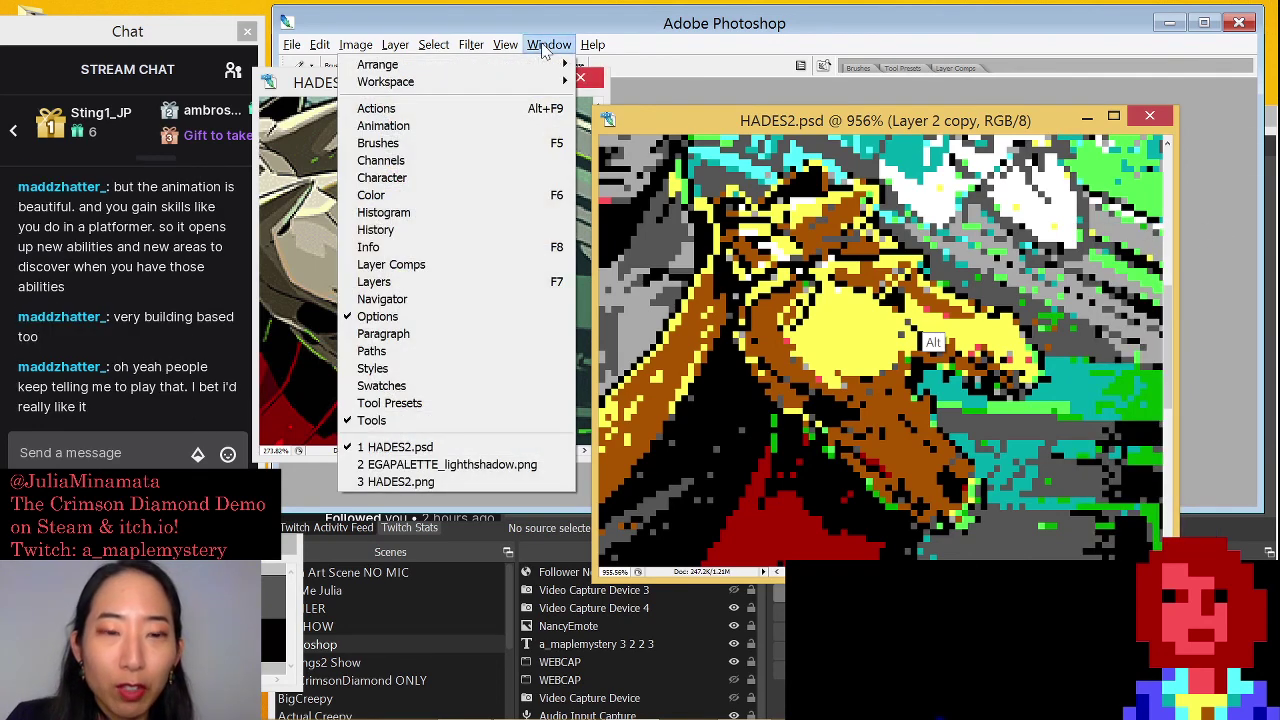
left_click(480, 285)
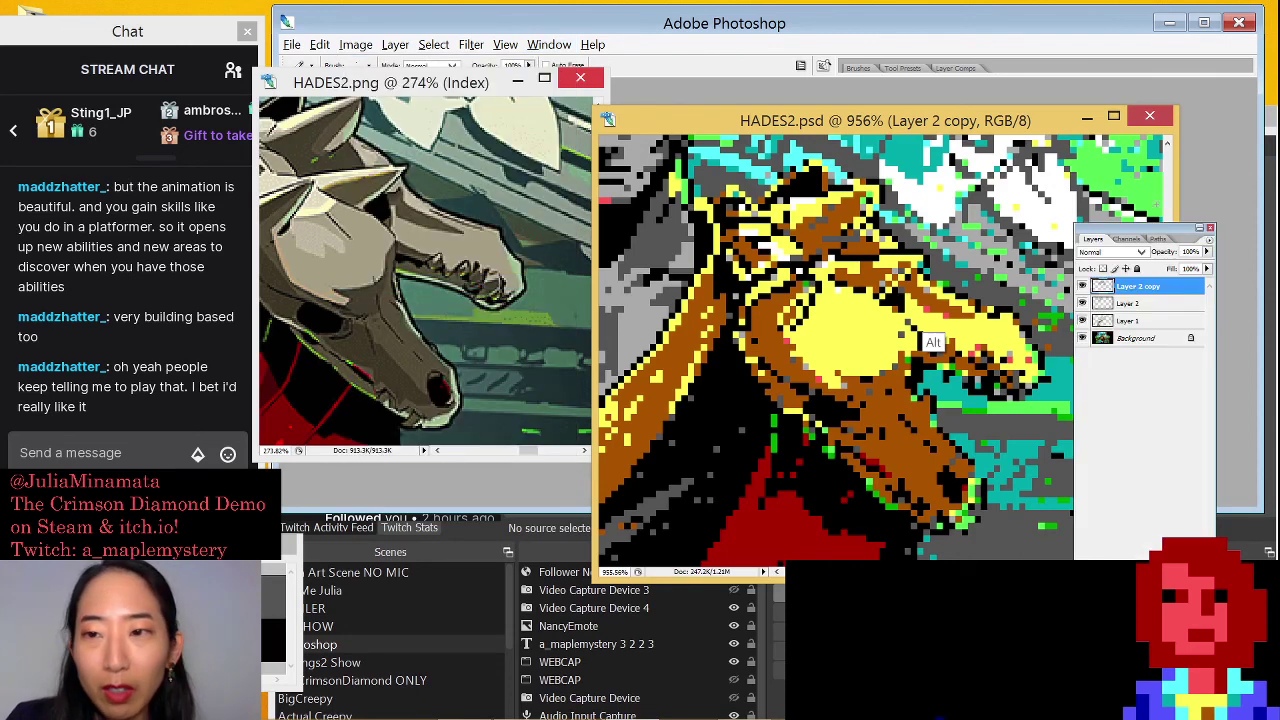
left_click(1210, 228)
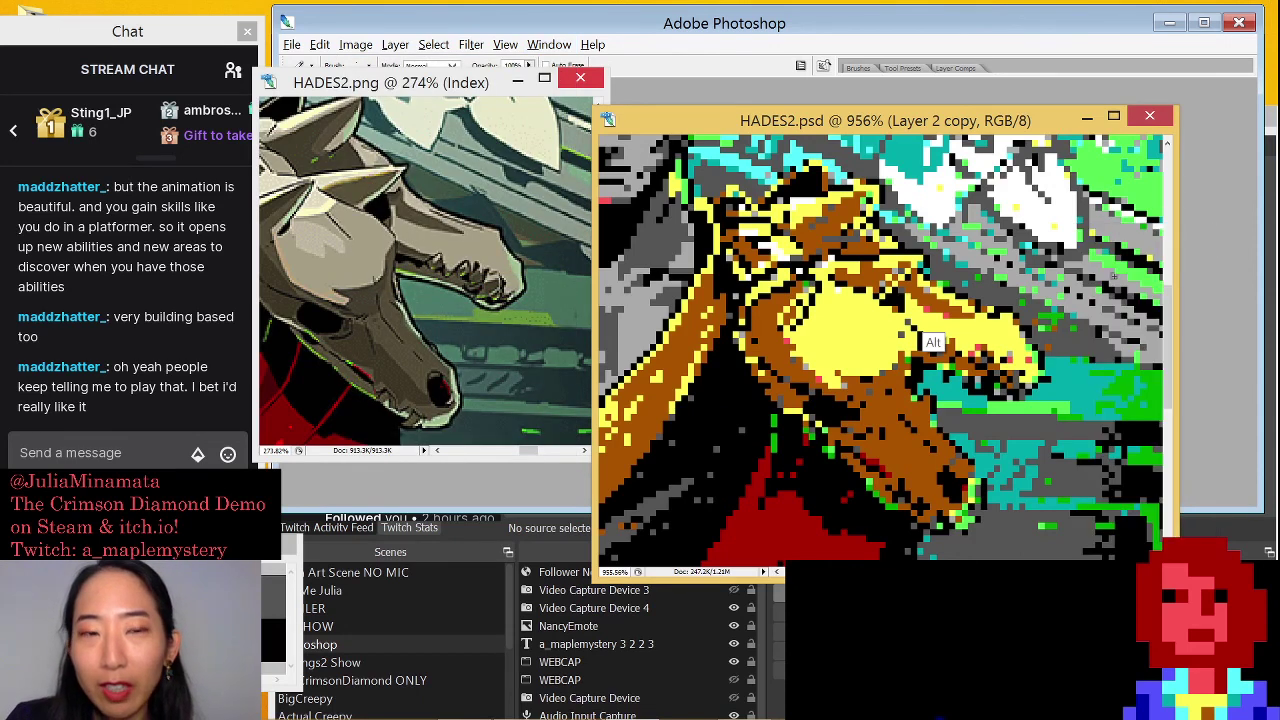
Restore the undone pixel cleanup of the skull armour, close the history list, and reposition the HADES2.psd window
left_click(505, 45)
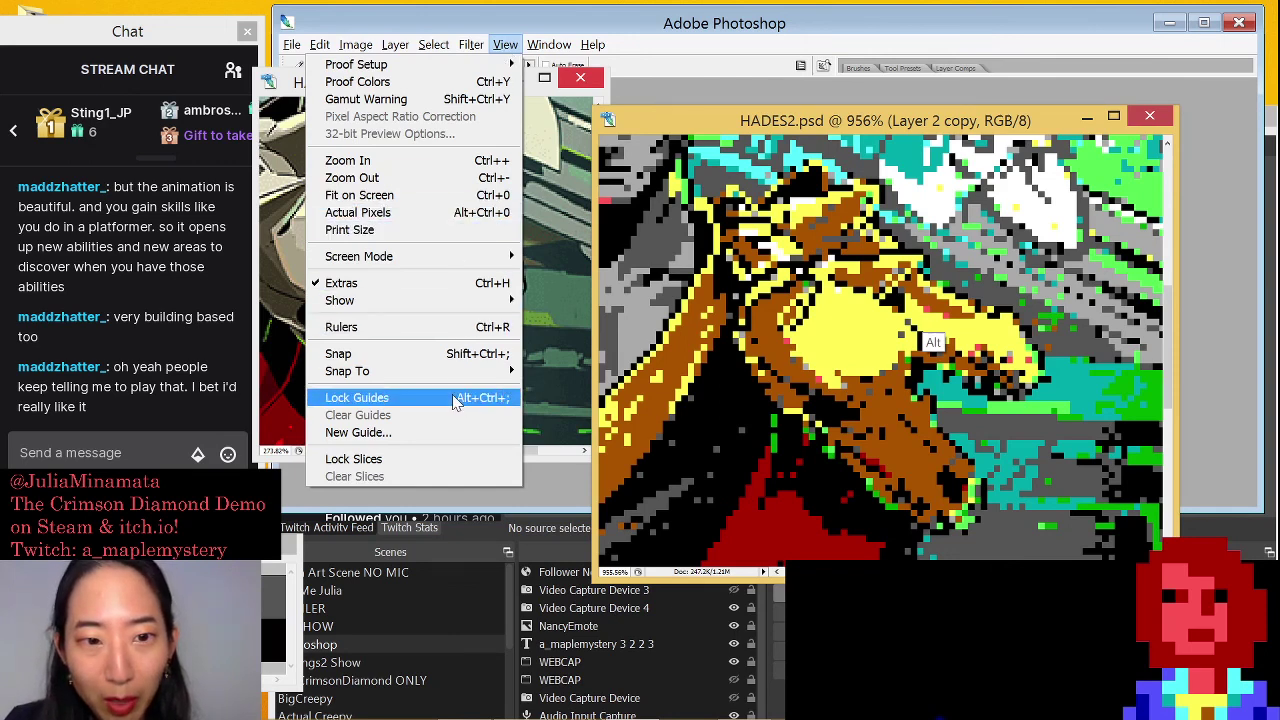
left_click(505, 45)
left_click(549, 45)
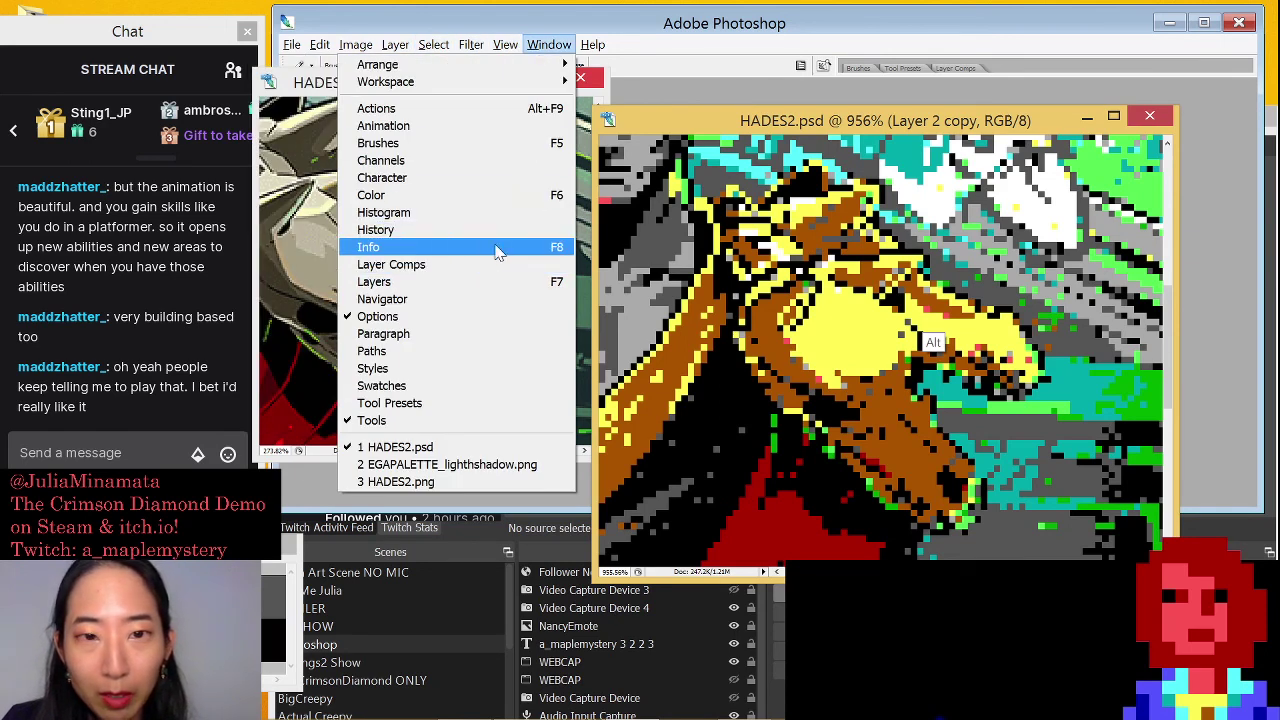
left_click(496, 237)
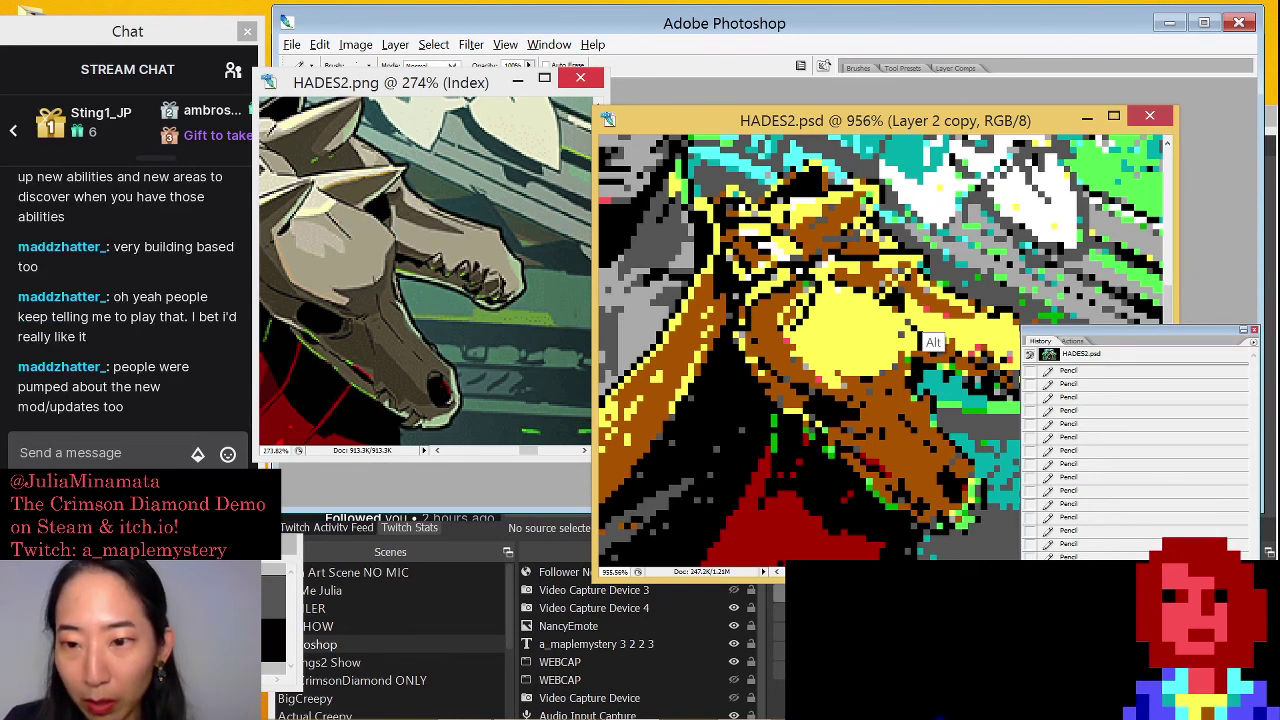
key("ctrl+alt+z")
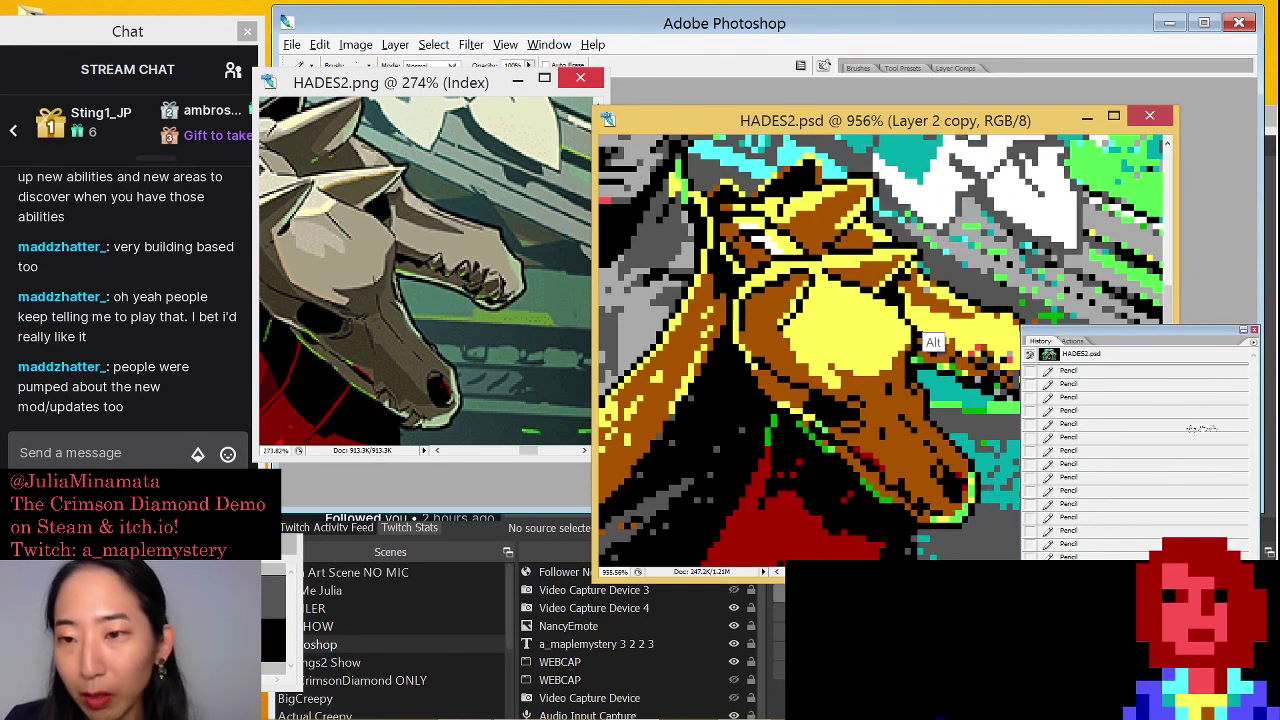
left_click(1254, 331)
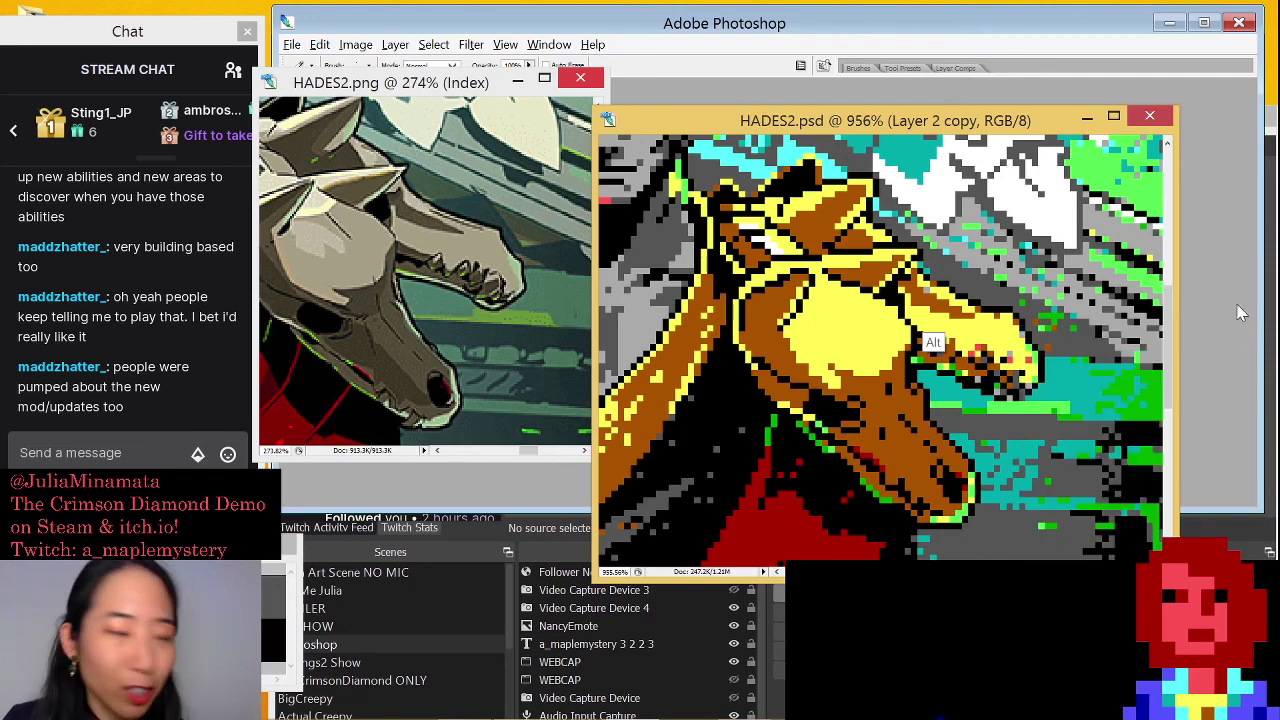
left_click_drag(894, 123, 919, 105)
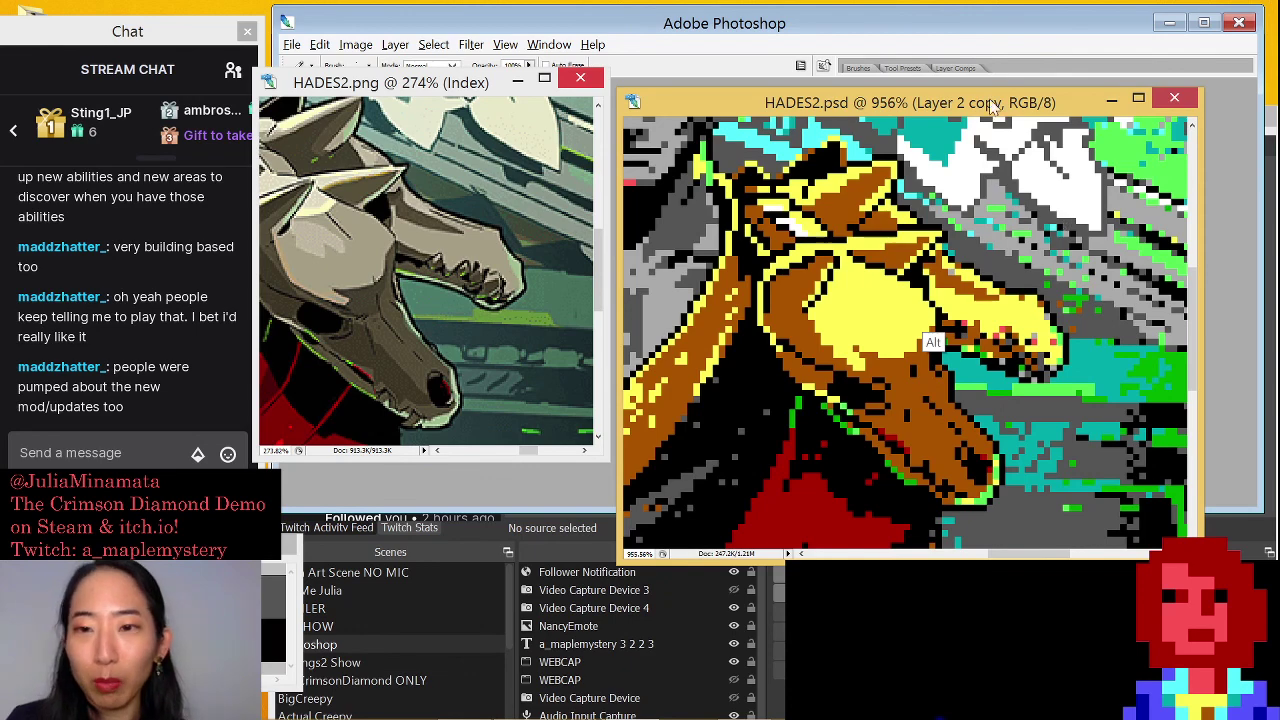
mouse_move(998, 108)
left_mouse_down()
mouse_move(964, 120)
mouse_move(1045, 100)
mouse_move(1009, 85)
left_mouse_up()
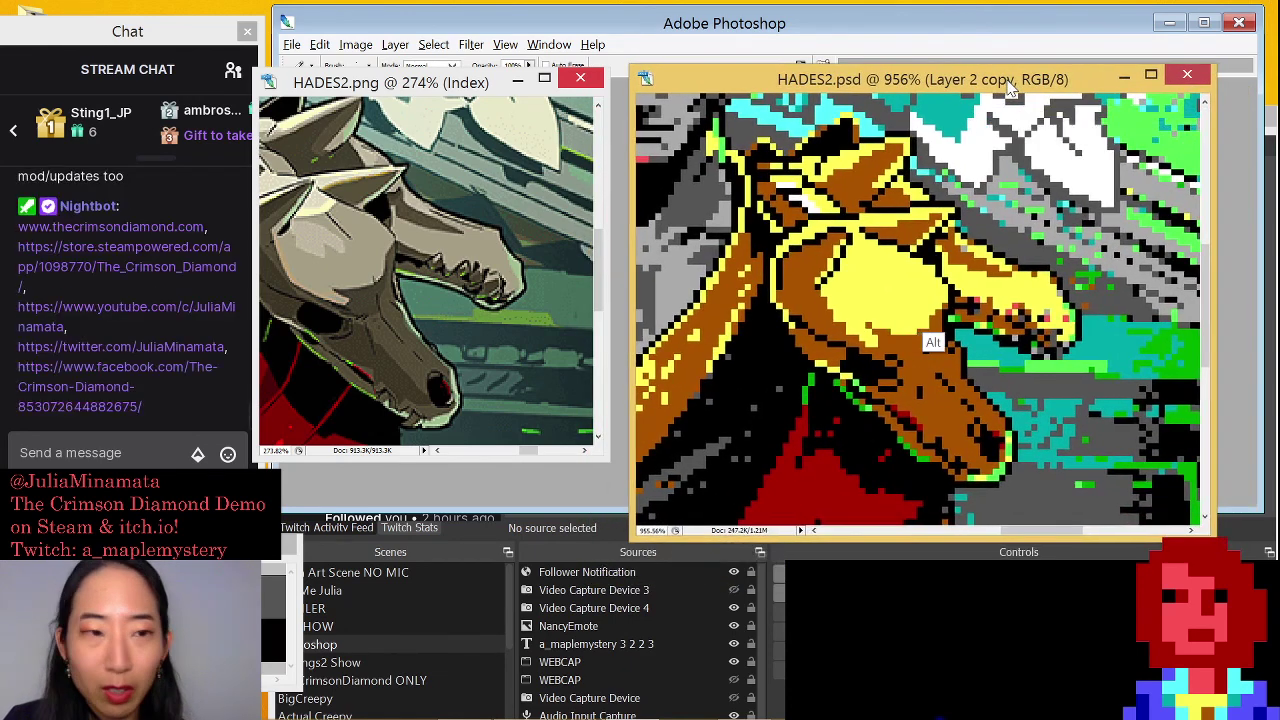
Switch to the stream chat window, read back through the recent messages, and return to Photoshop
left_click_drag(162, 38, 203, 54)
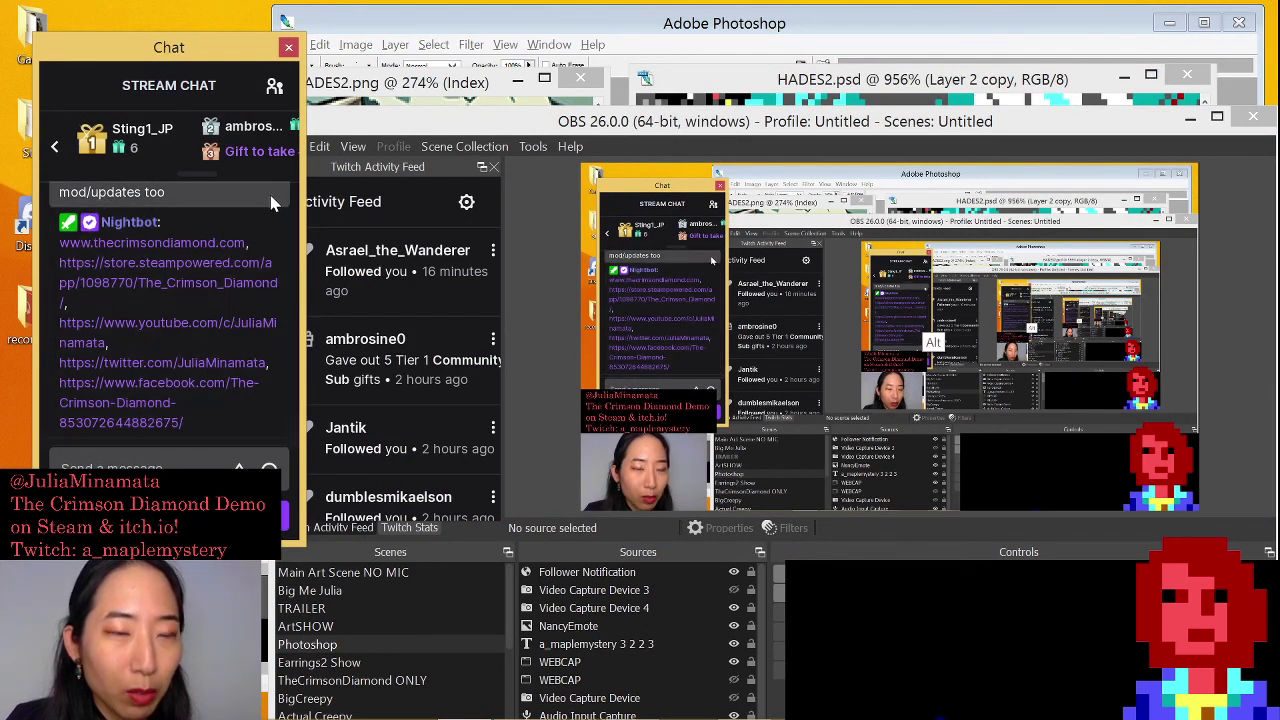
left_click(214, 458)
scroll(220, 380, "up", 1)
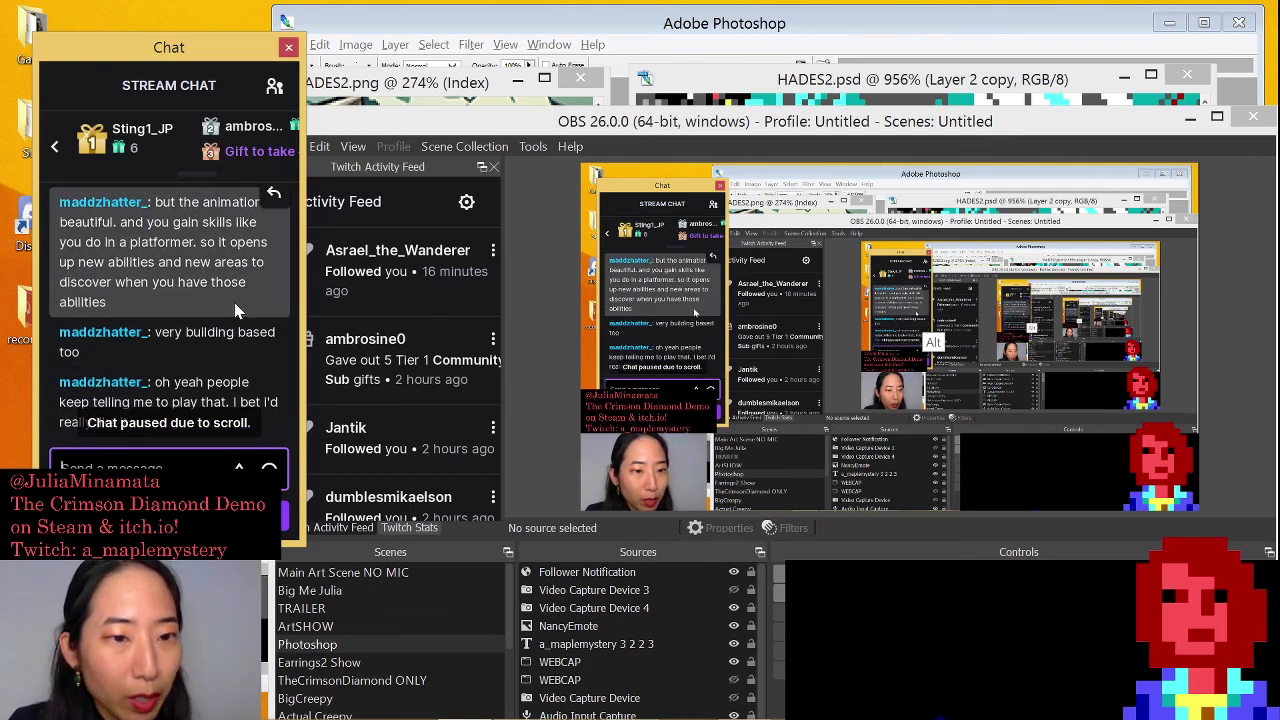
scroll(234, 302, "down", 2)
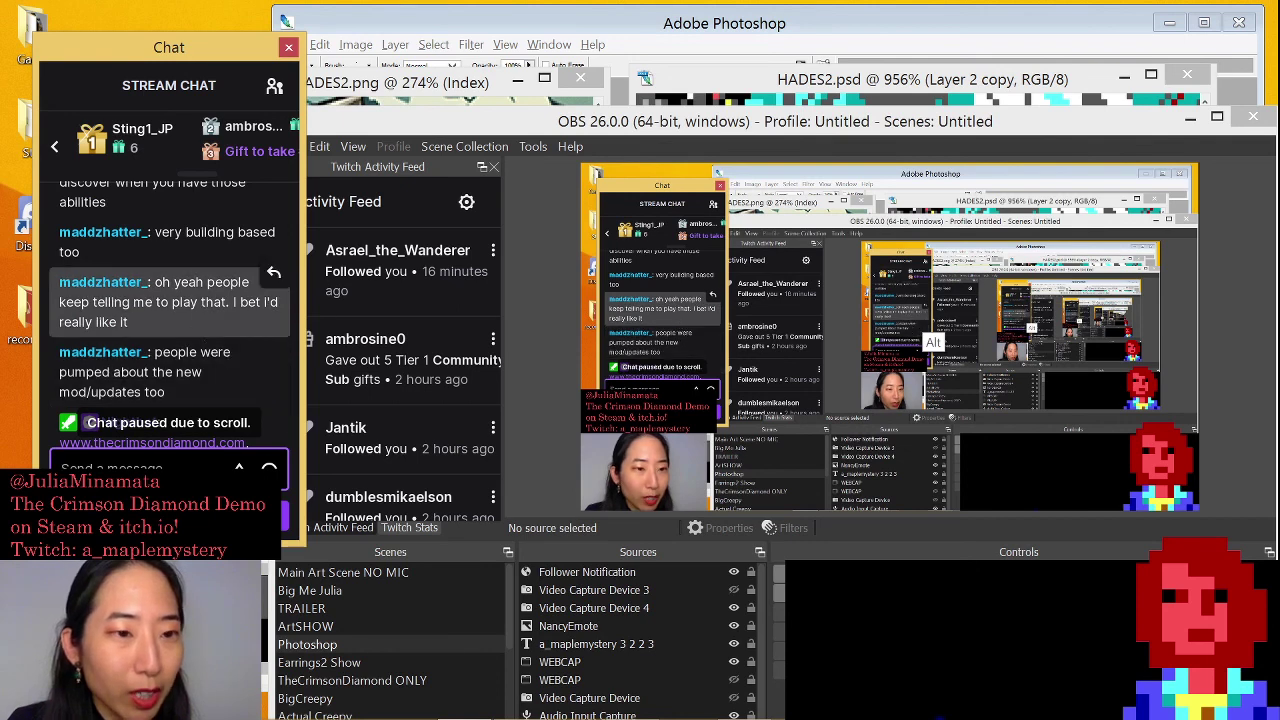
scroll(180, 310, "down", 4)
scroll(180, 310, "up", 2)
scroll(180, 310, "down", 2)
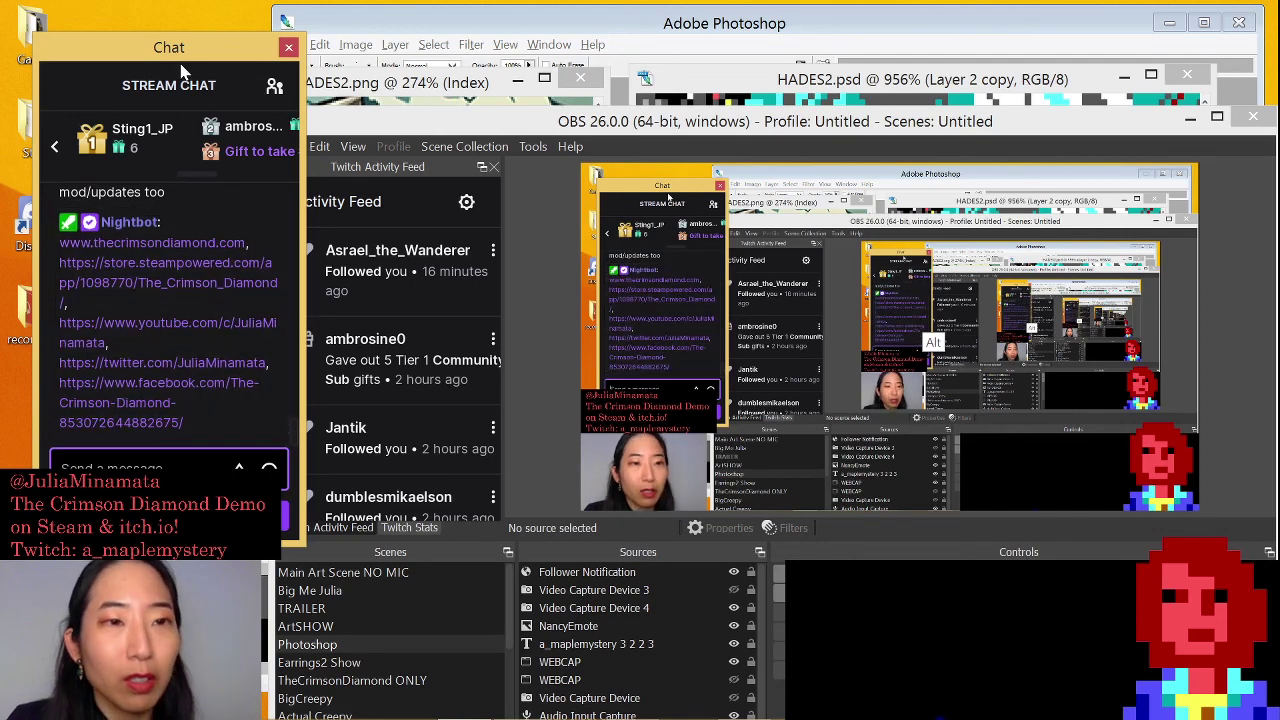
left_click_drag(177, 56, 149, 57)
left_click(688, 24)
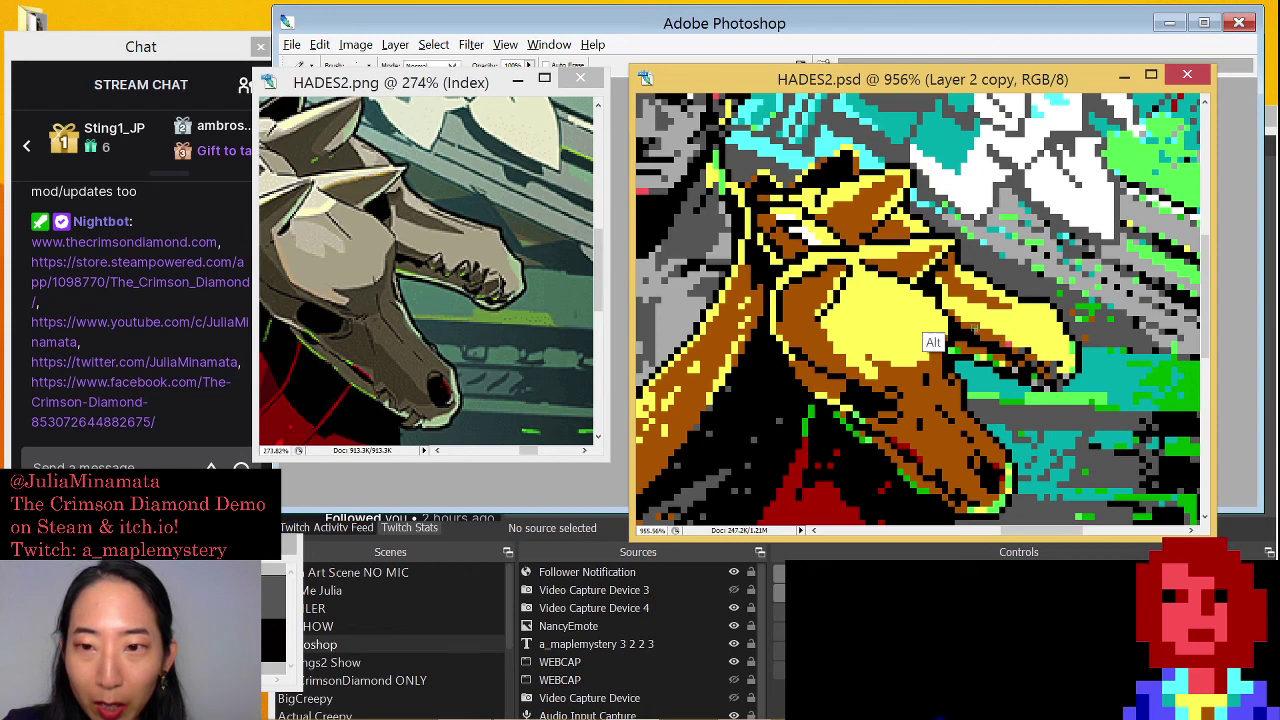
Check OBS briefly, return to Photoshop, and line up the HADES2.png and HADES2.psd windows side by side
key("alt+Tab")
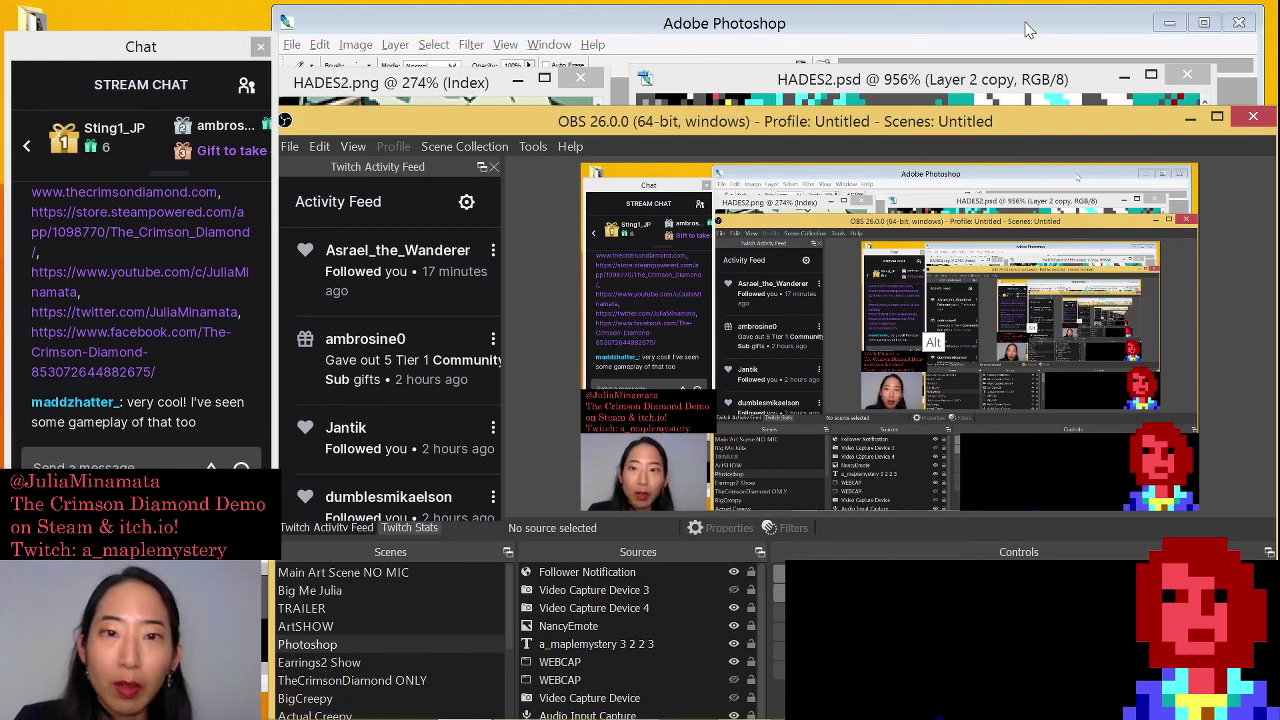
left_click(1186, 25)
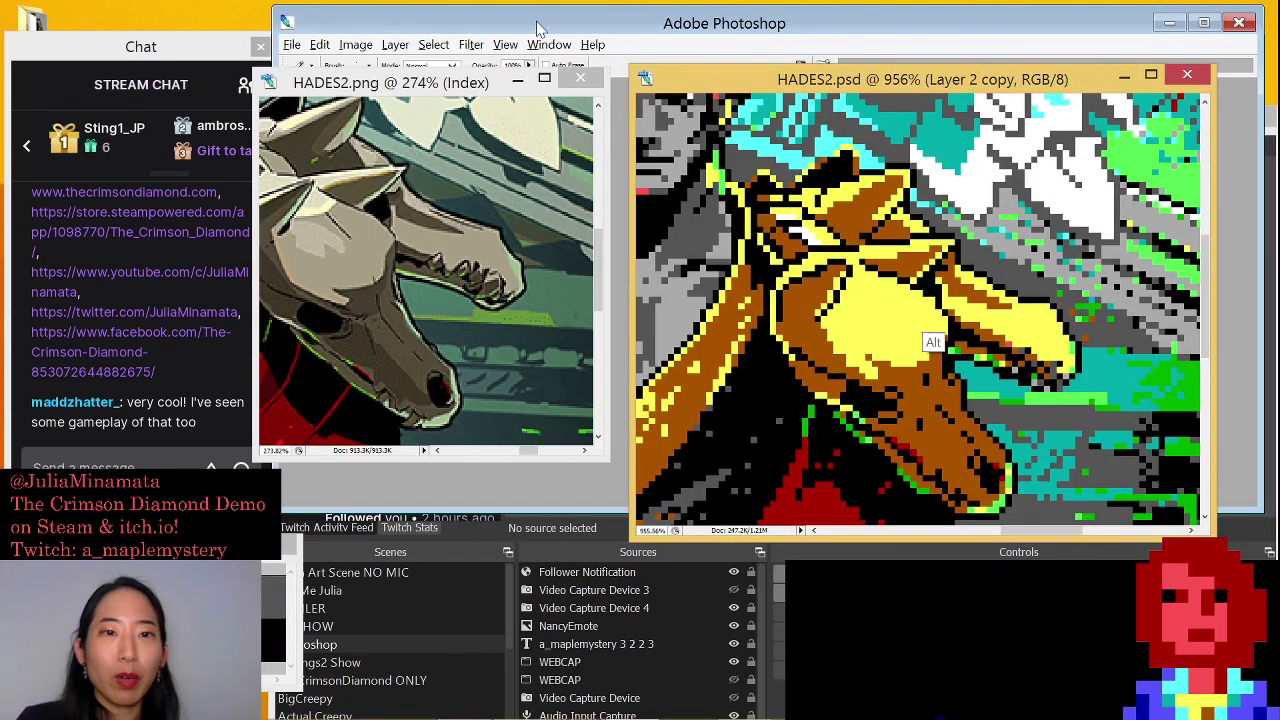
left_click_drag(378, 84, 397, 90)
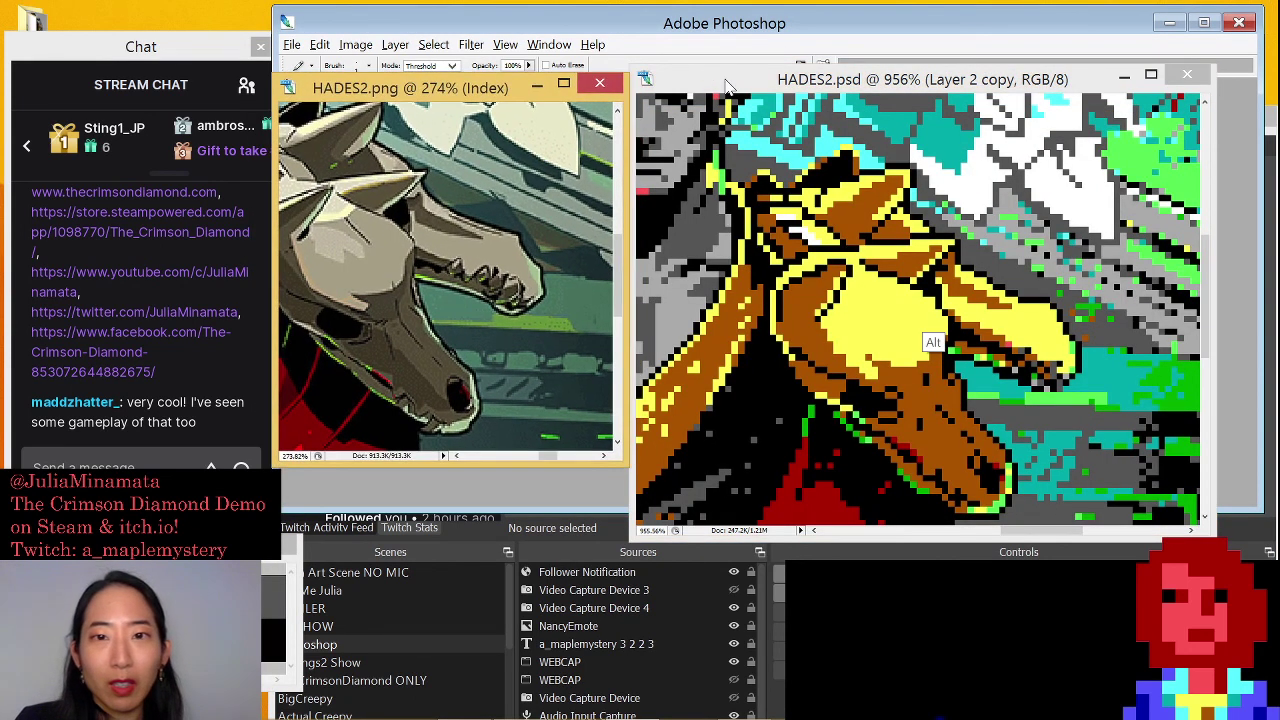
left_click_drag(728, 82, 720, 83)
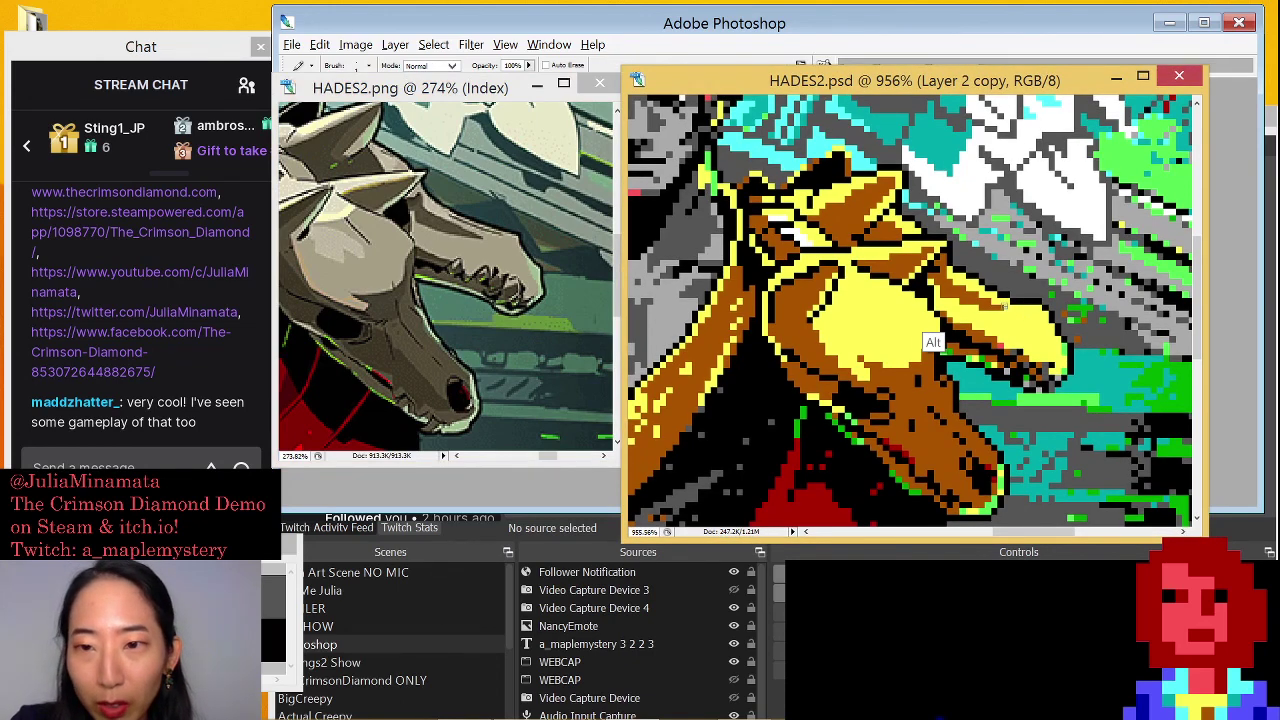
left_click_drag(1010, 80, 1018, 94)
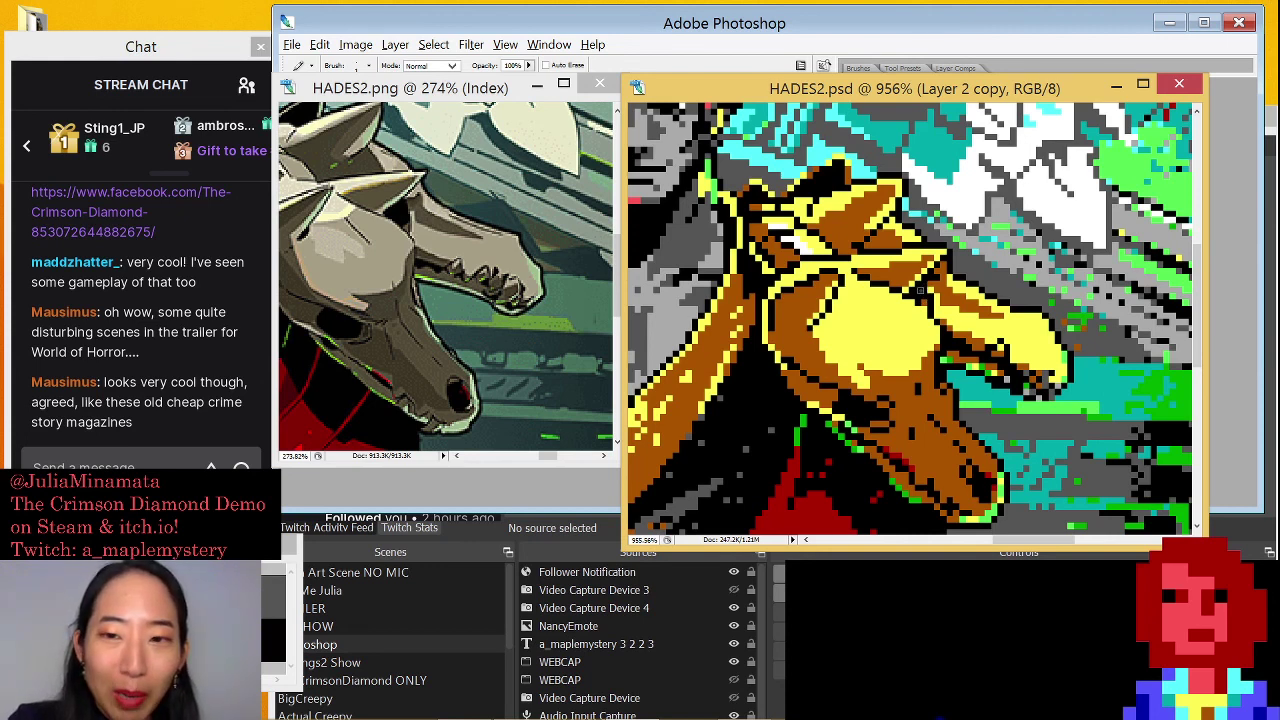
left_click_drag(1032, 88, 1024, 91)
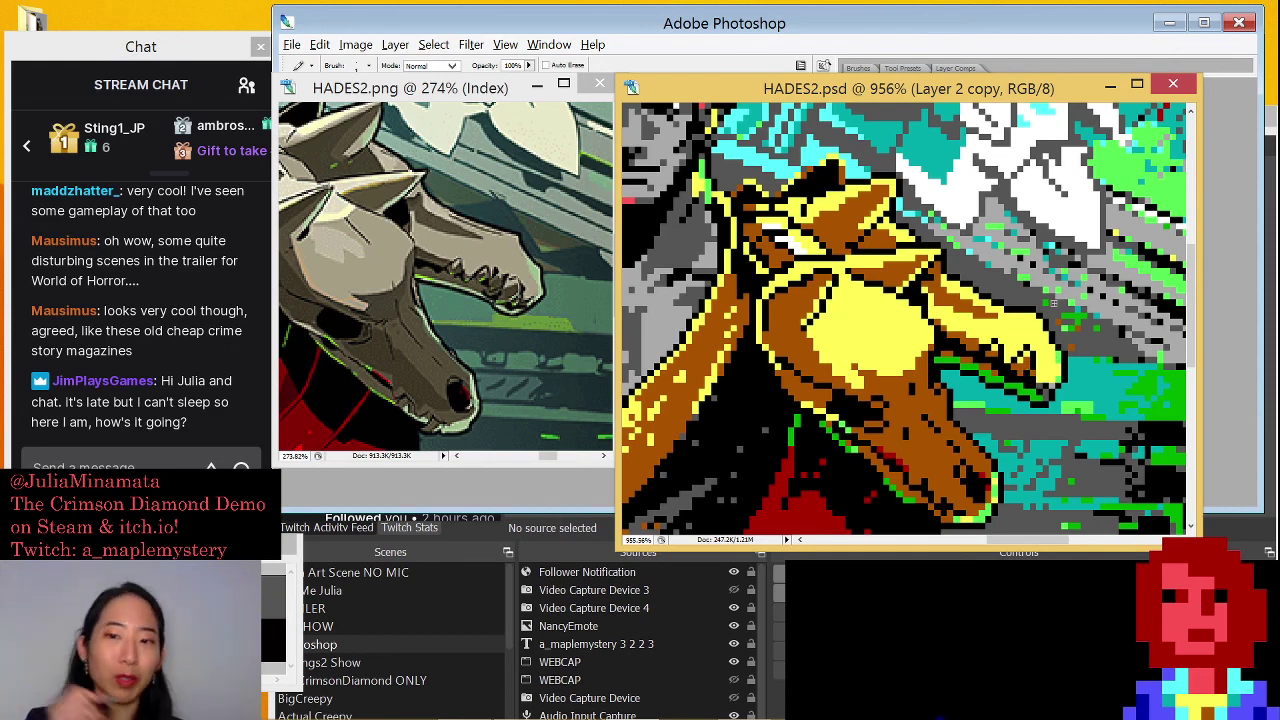
Review the whole HADES2.psd picture at 200%, and settle on a 300% view centred on the character
key("ctrl+minus")
key("ctrl+minus")
key("ctrl+minus")
key("ctrl+minus")
key("ctrl+minus")
key("ctrl+minus")
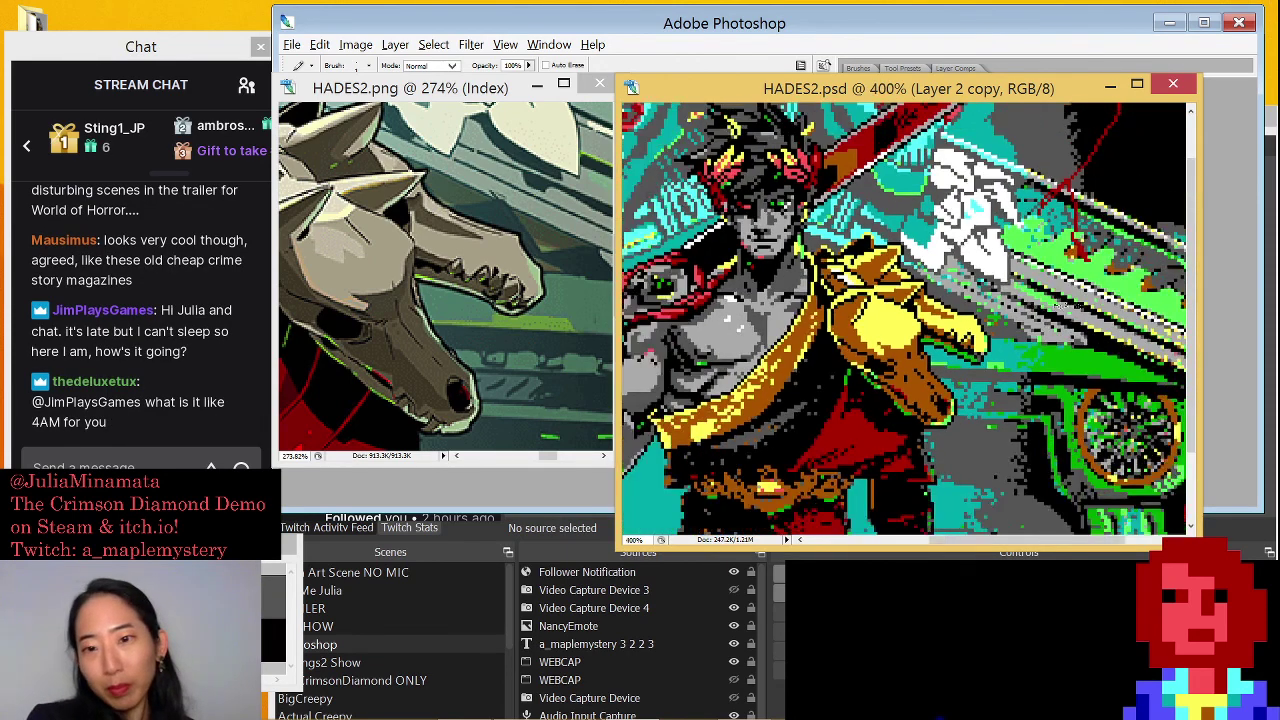
key("ctrl+minus")
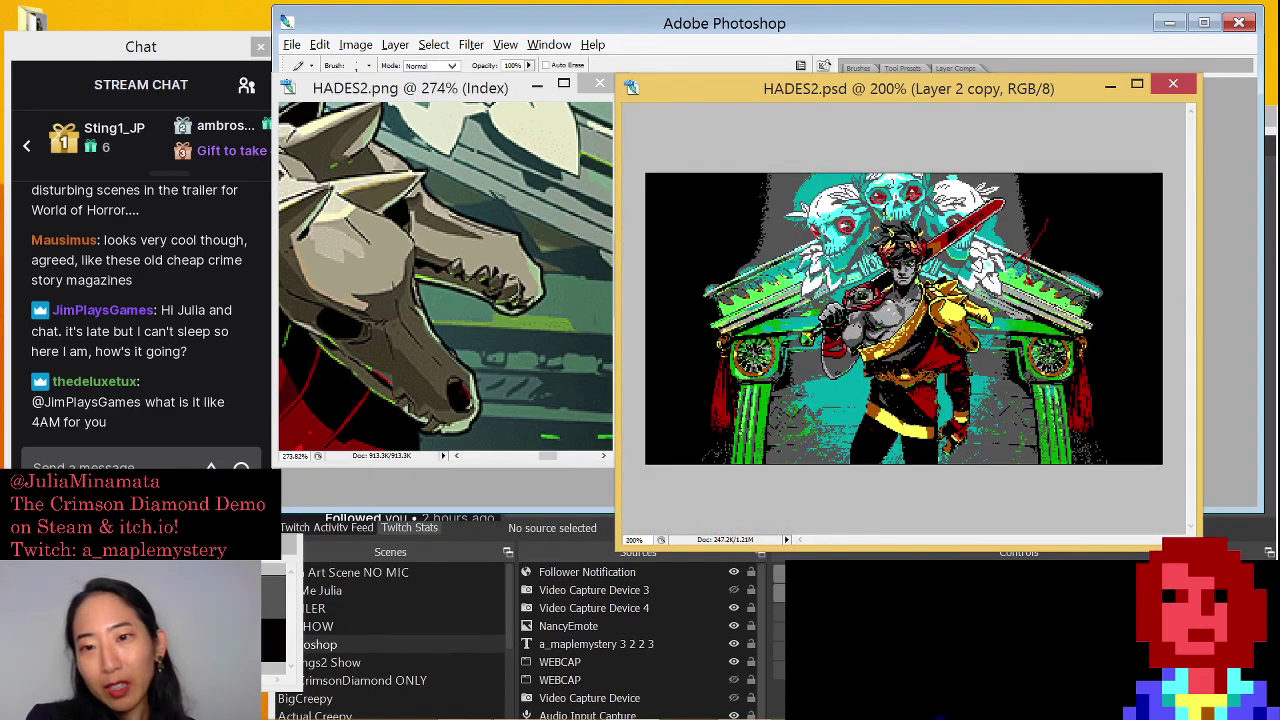
key("ctrl+plus")
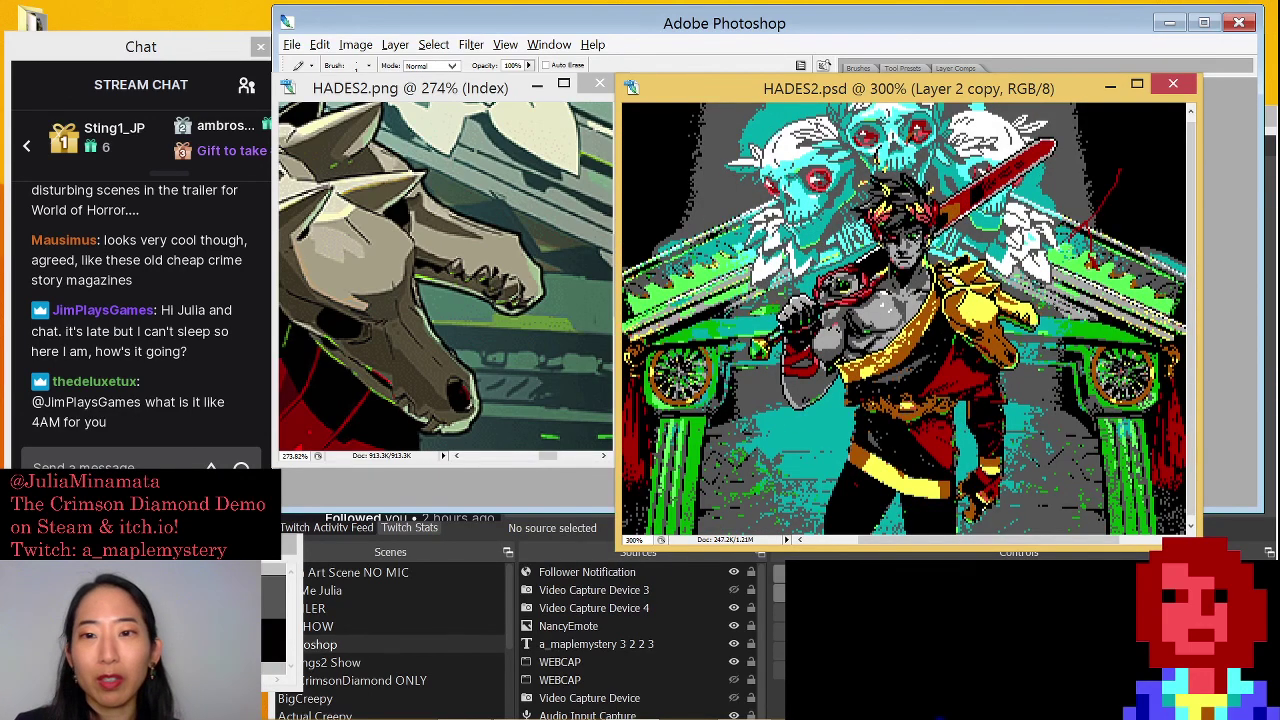
Enlarge the HADES2.png window beside HADES2.psd and show the matching character area at 100% for comparison
left_click_drag(906, 88, 986, 88)
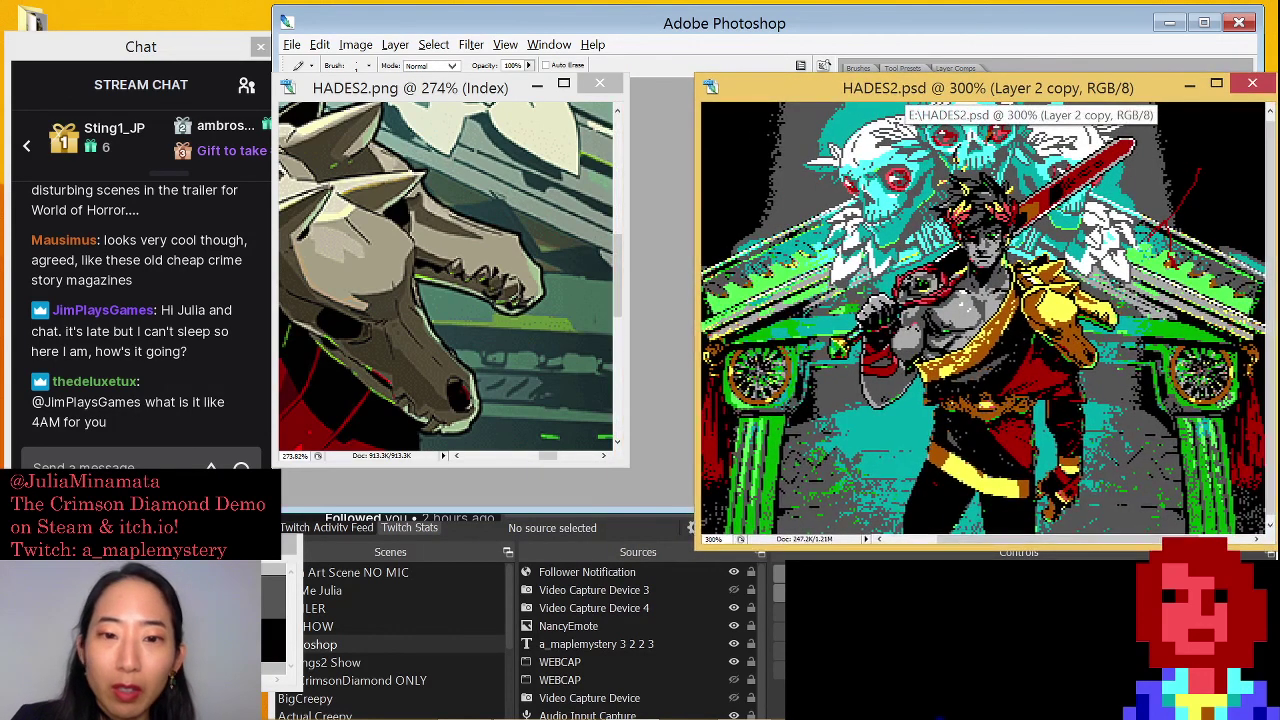
left_click_drag(614, 462, 709, 589)
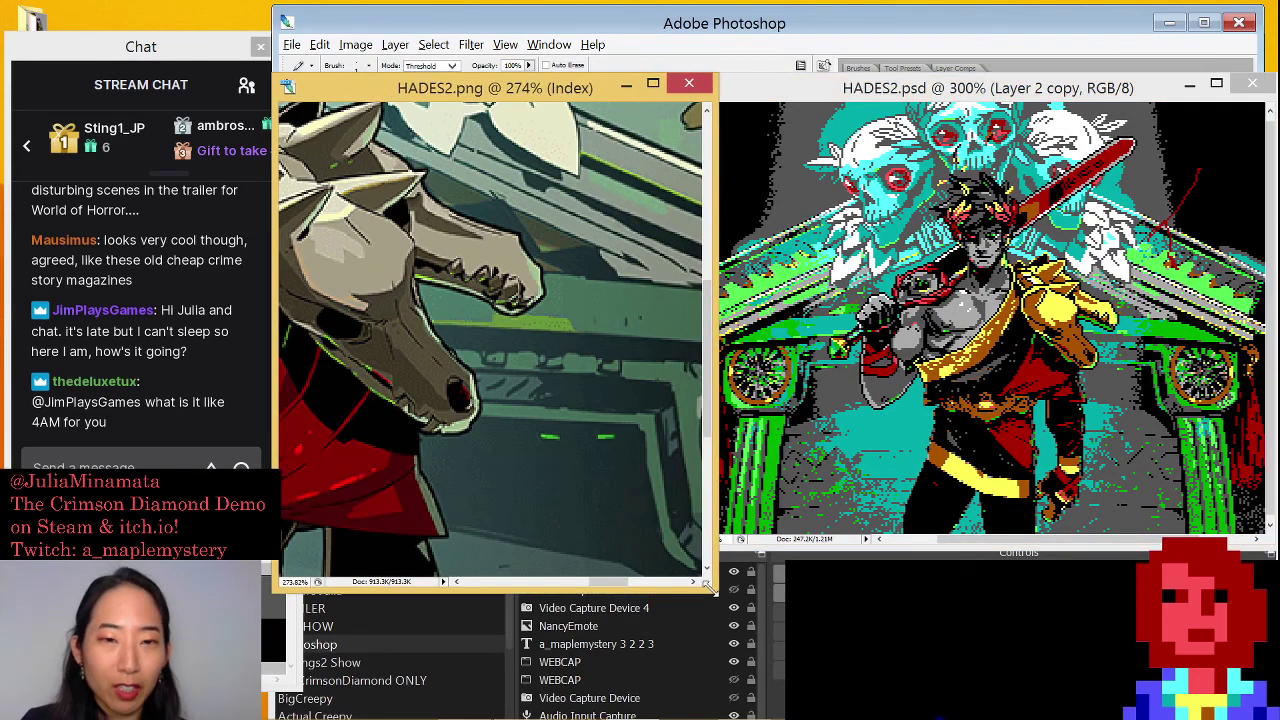
key("ctrl+minus")
key("ctrl+minus")
key("ctrl+minus")
key("ctrl+plus")
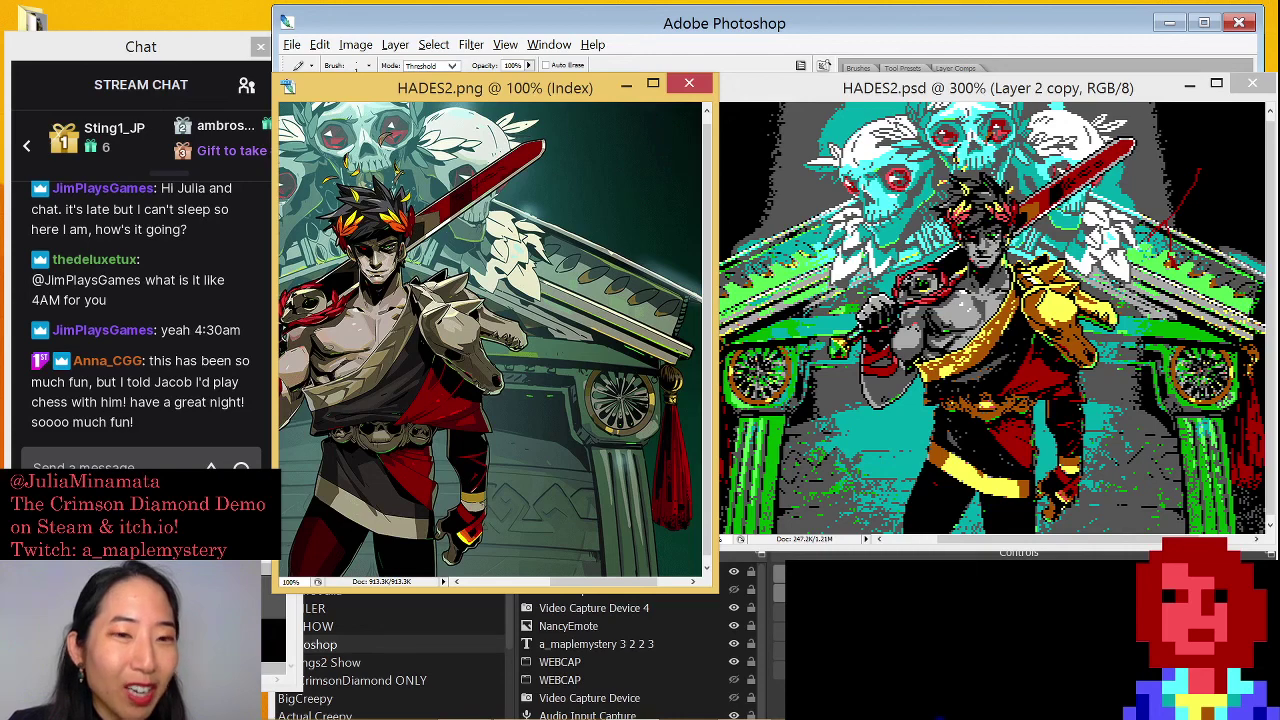
left_click_drag(390, 182, 522, 225)
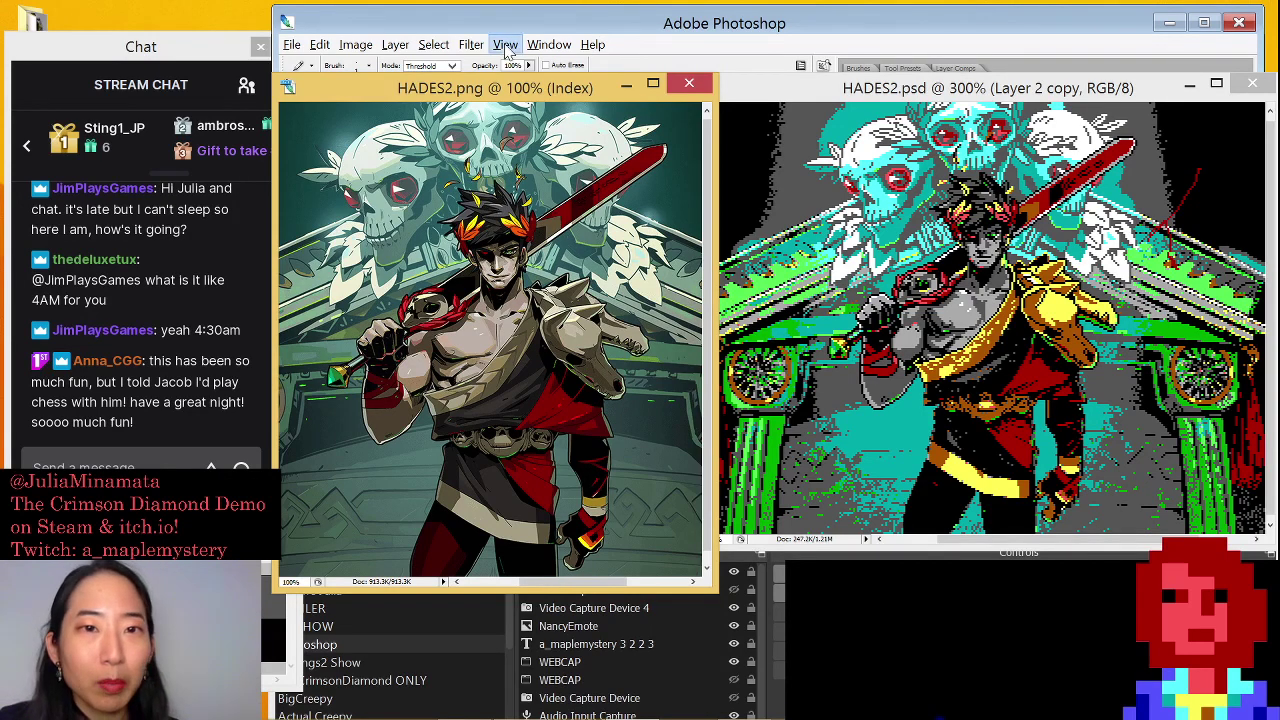
Open the layer list for HADES2.psd and place it over the HADES2.png reference, clear of the pixel art
left_click(549, 44)
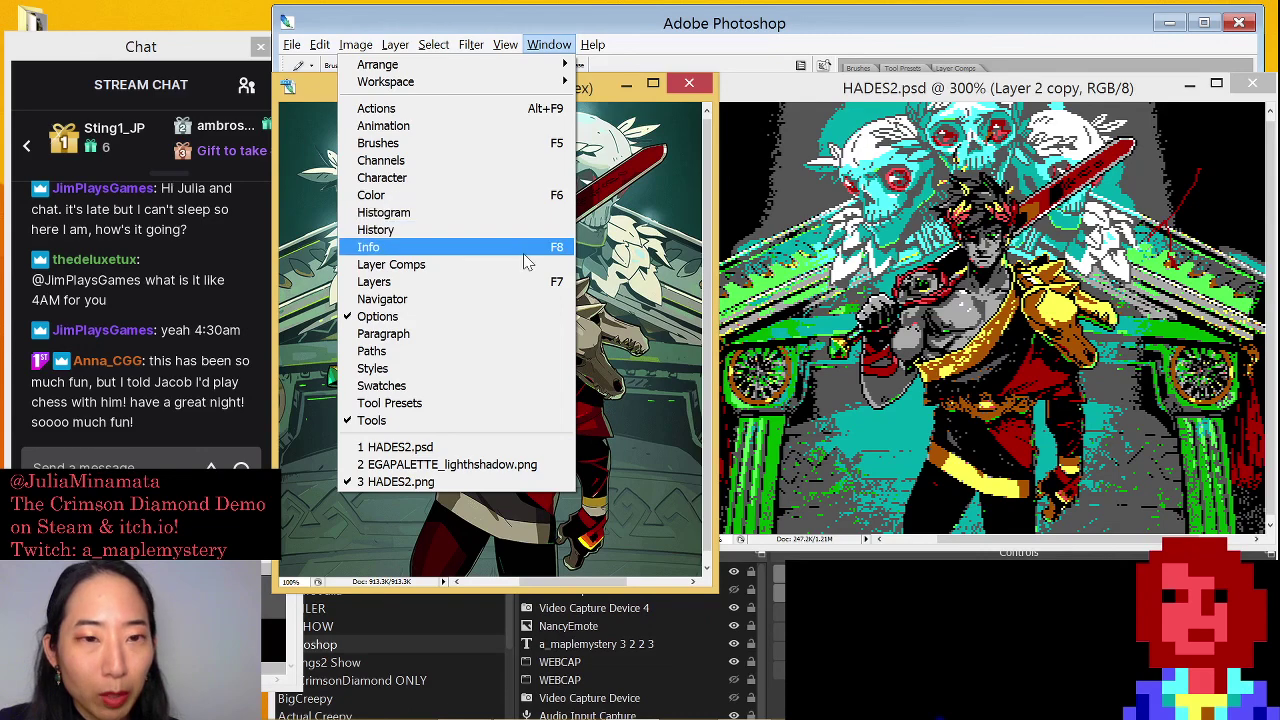
left_click(520, 281)
left_click(1040, 94)
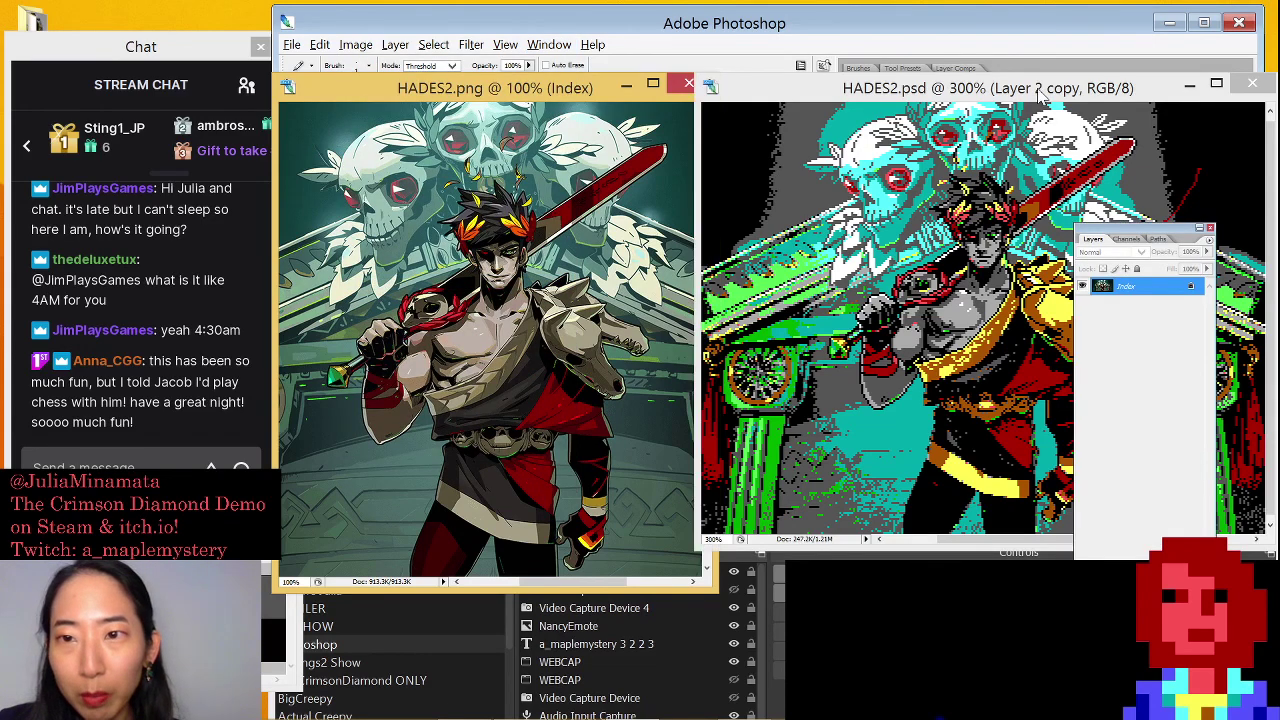
left_click_drag(1168, 234, 574, 172)
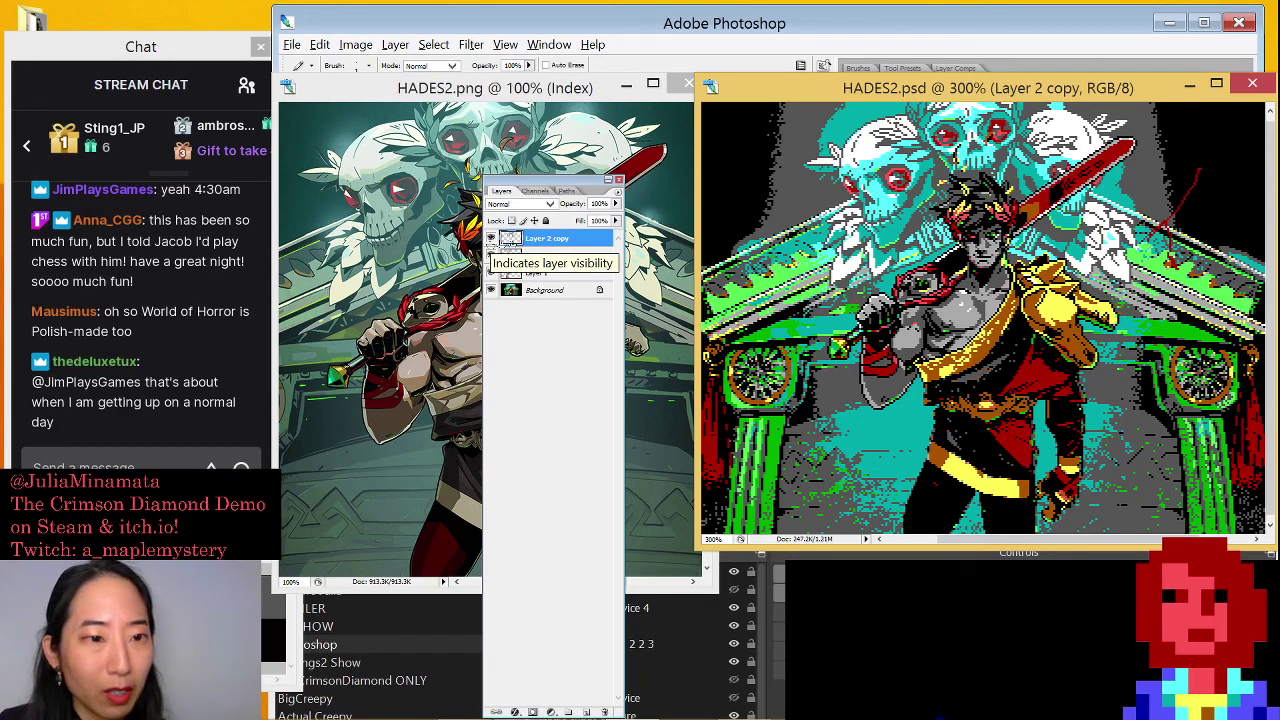
Hide Layer 2 copy, Layer 2 and Layer 1, select Layer 1, and move the layer list clear of the pixel art
left_click(490, 239)
left_click(490, 256)
left_click(490, 273)
left_click(548, 277)
left_click_drag(560, 278, 588, 358)
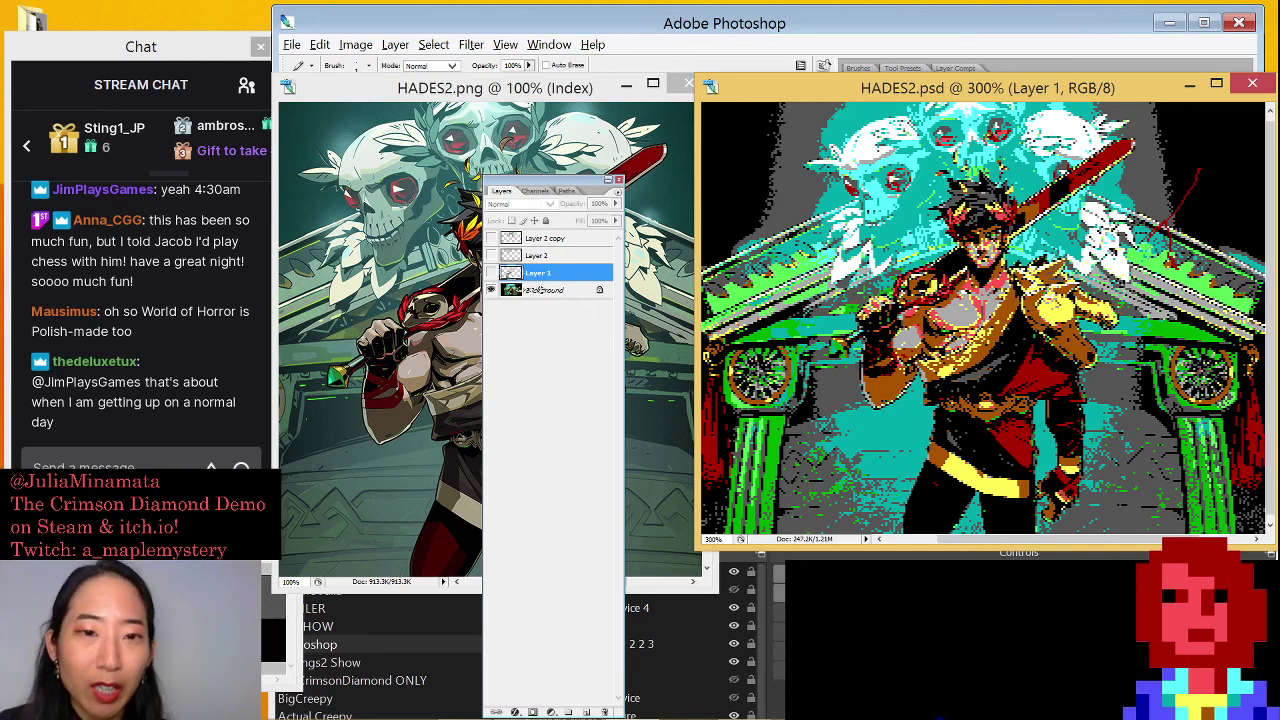
left_click_drag(535, 193, 782, 407)
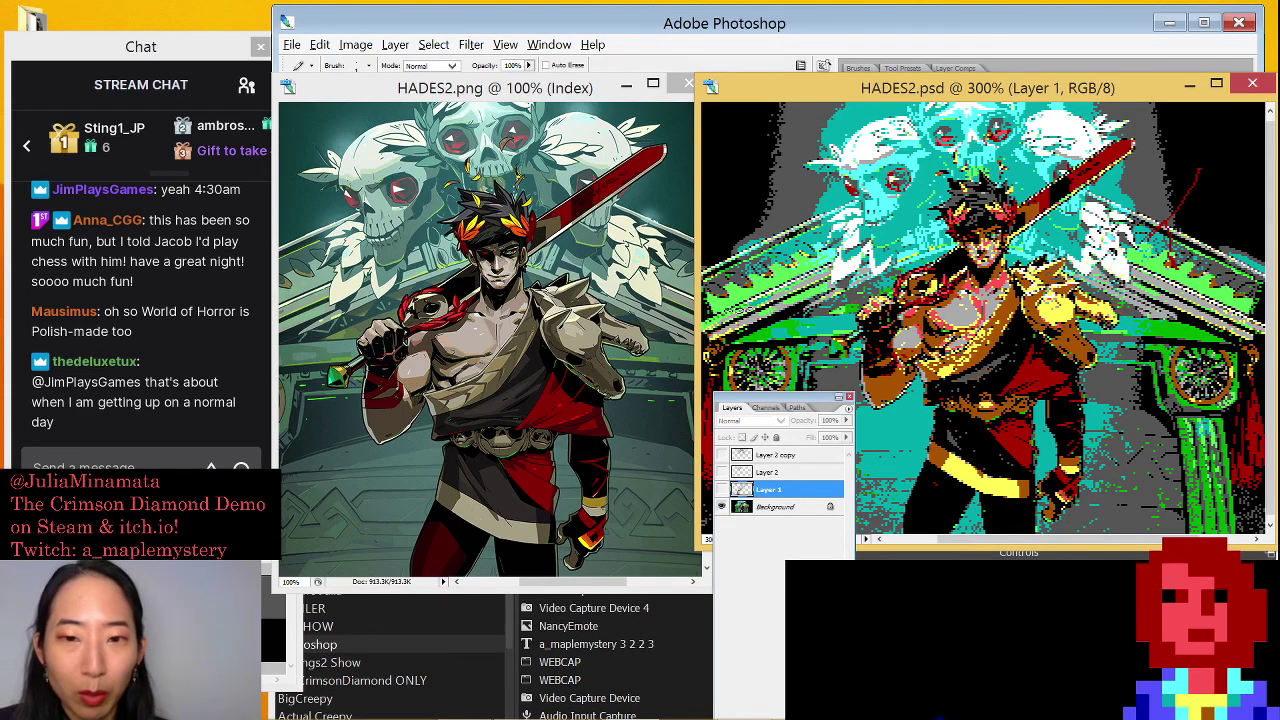
left_click_drag(622, 300, 625, 266)
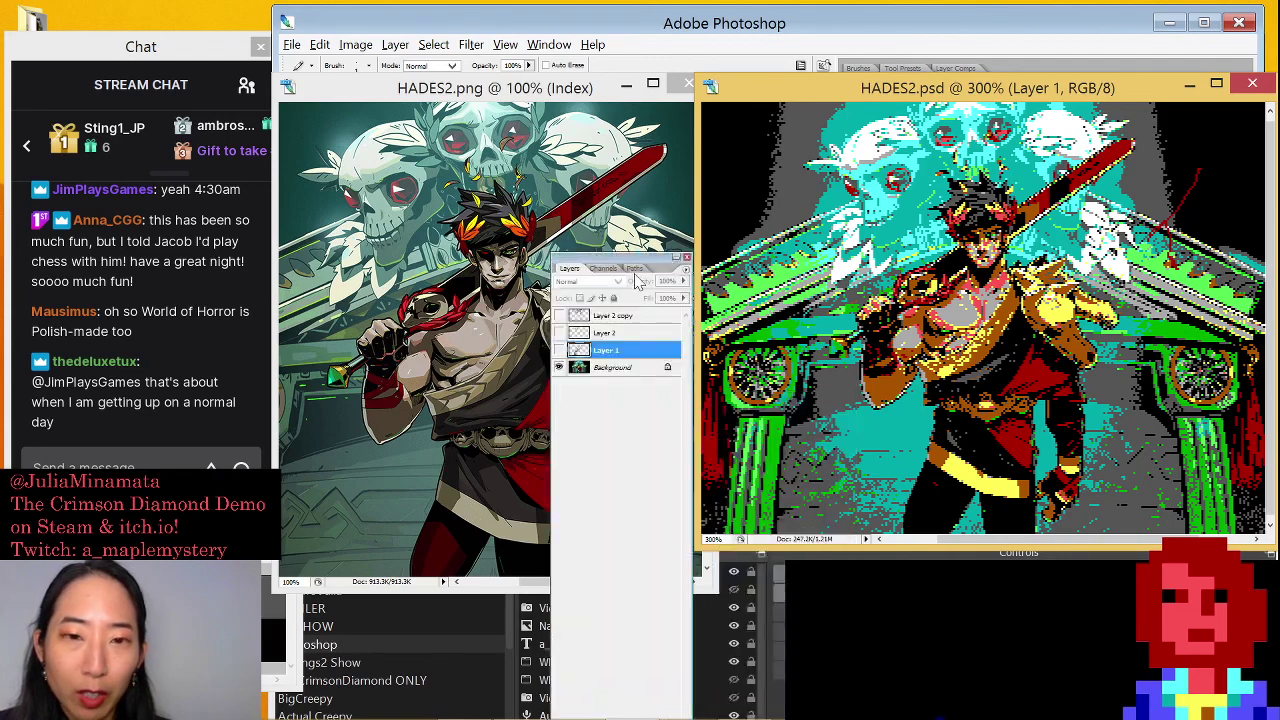
Toggle Layer 1's visibility to compare the repainted character with the original conversion, leaving Layer 1 and Layer 2 shown
left_click(560, 350)
left_click(560, 350)
left_click(560, 350)
left_click(560, 350)
left_click(560, 350)
left_click(560, 350)
left_click(560, 350)
left_click(560, 350)
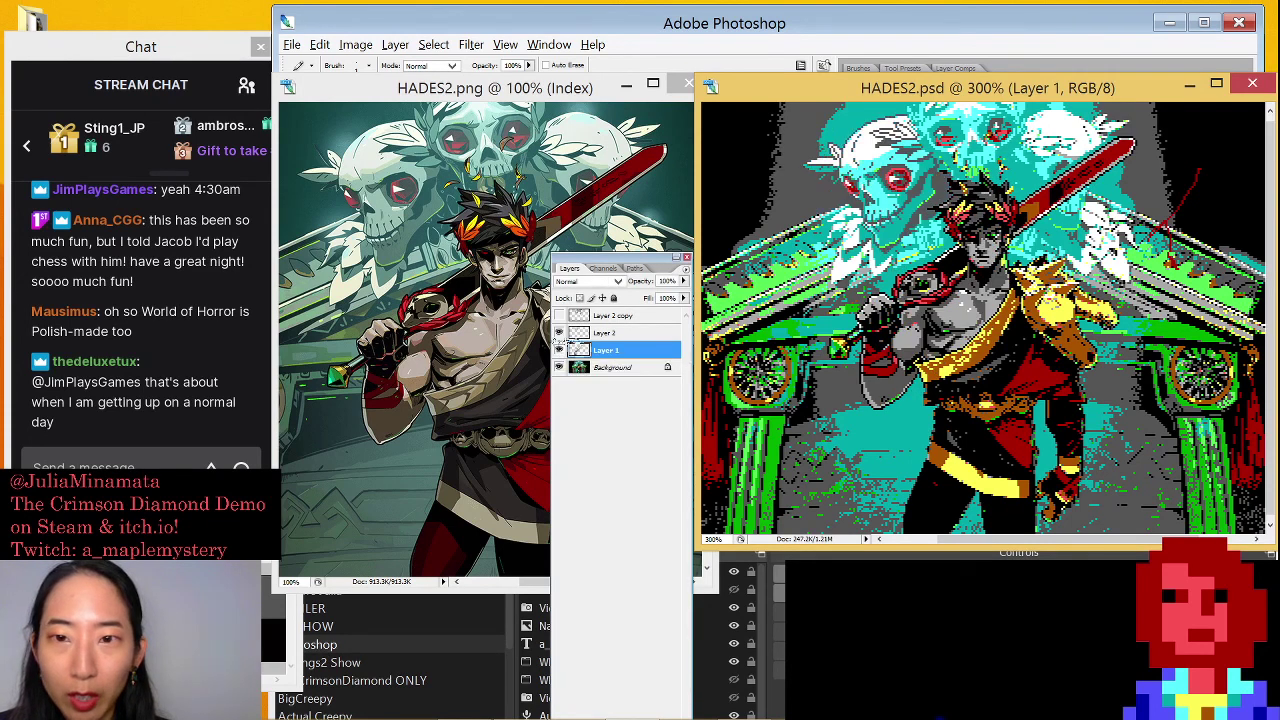
Toggle Layer 2's visibility to check what it contributes to the pixel art, leaving the layer shown
left_click(560, 350)
left_click(559, 332)
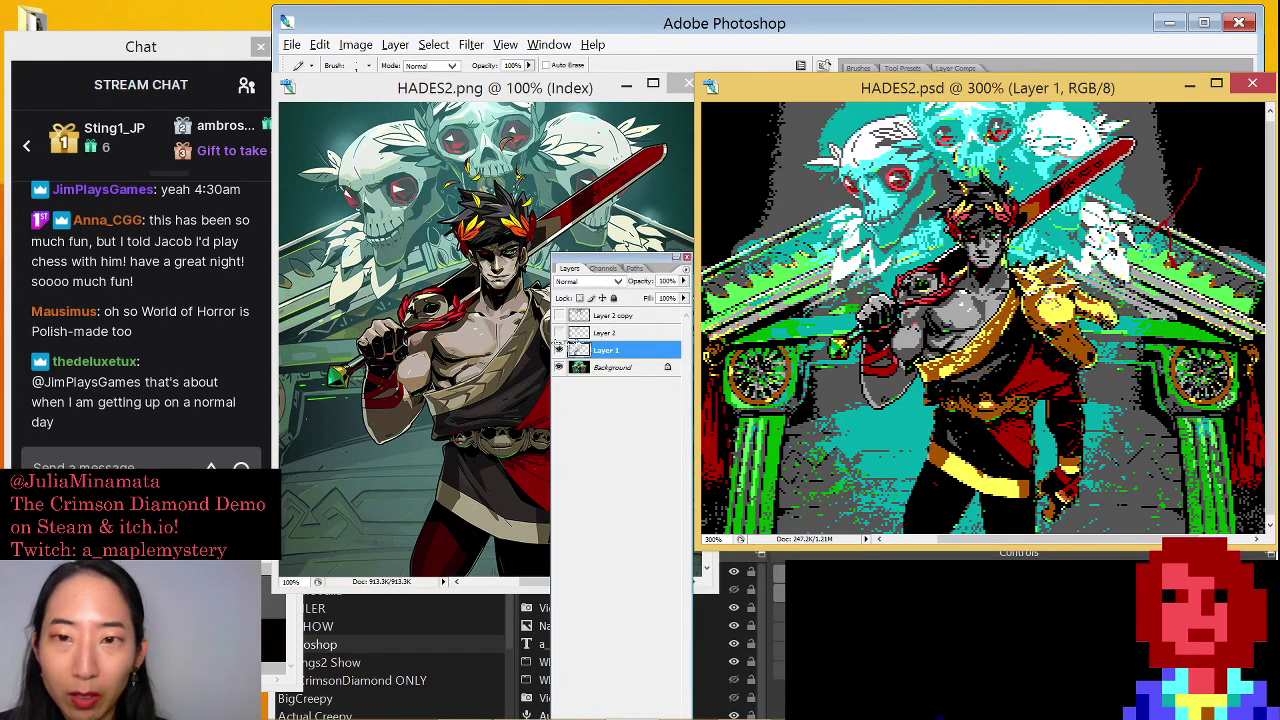
left_click(559, 333)
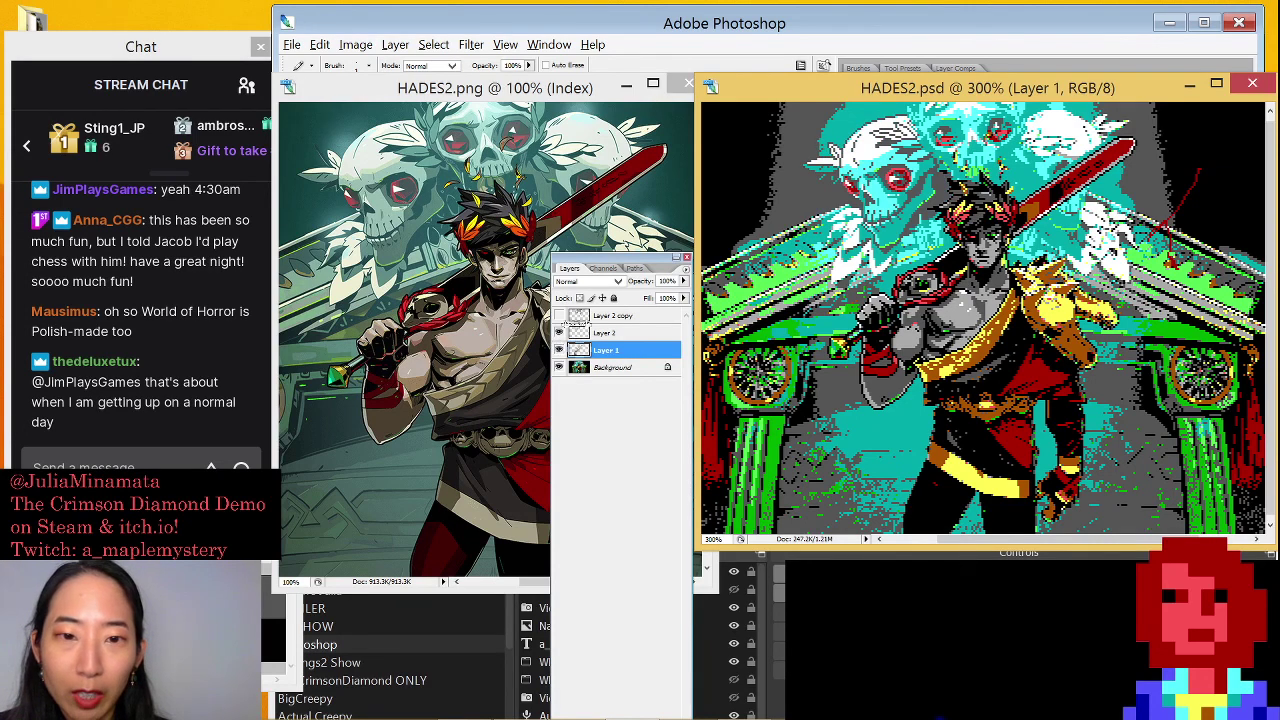
Show Layer 2 copy, toggle it repeatedly to compare the refined skulls and shoulder armour, leave it shown and close the layer list
left_click(560, 317)
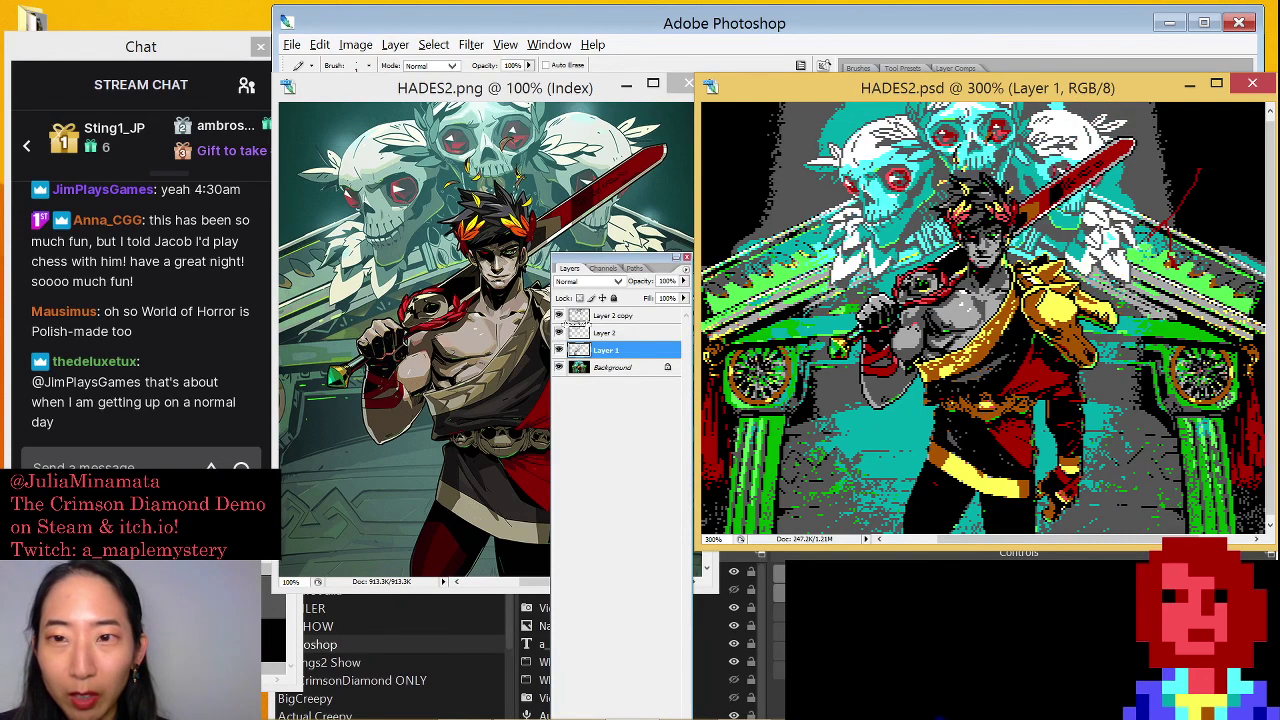
left_click(559, 316)
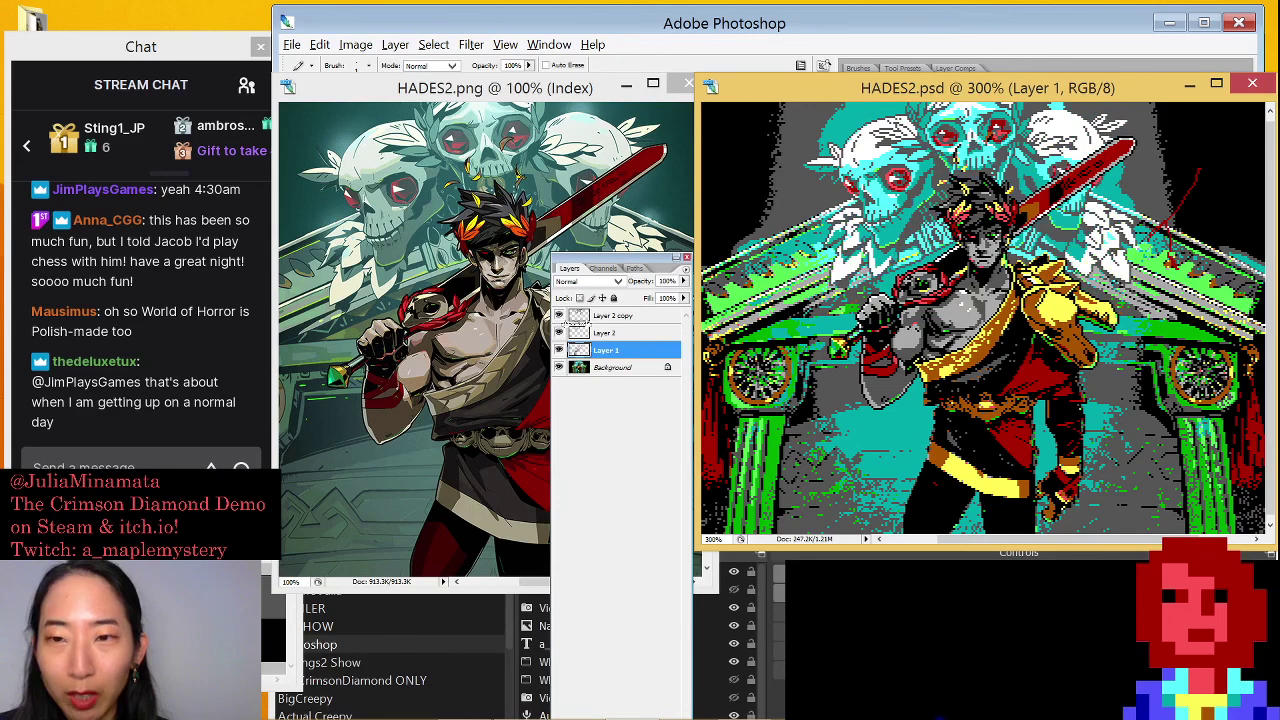
left_click(558, 315)
left_click(558, 315)
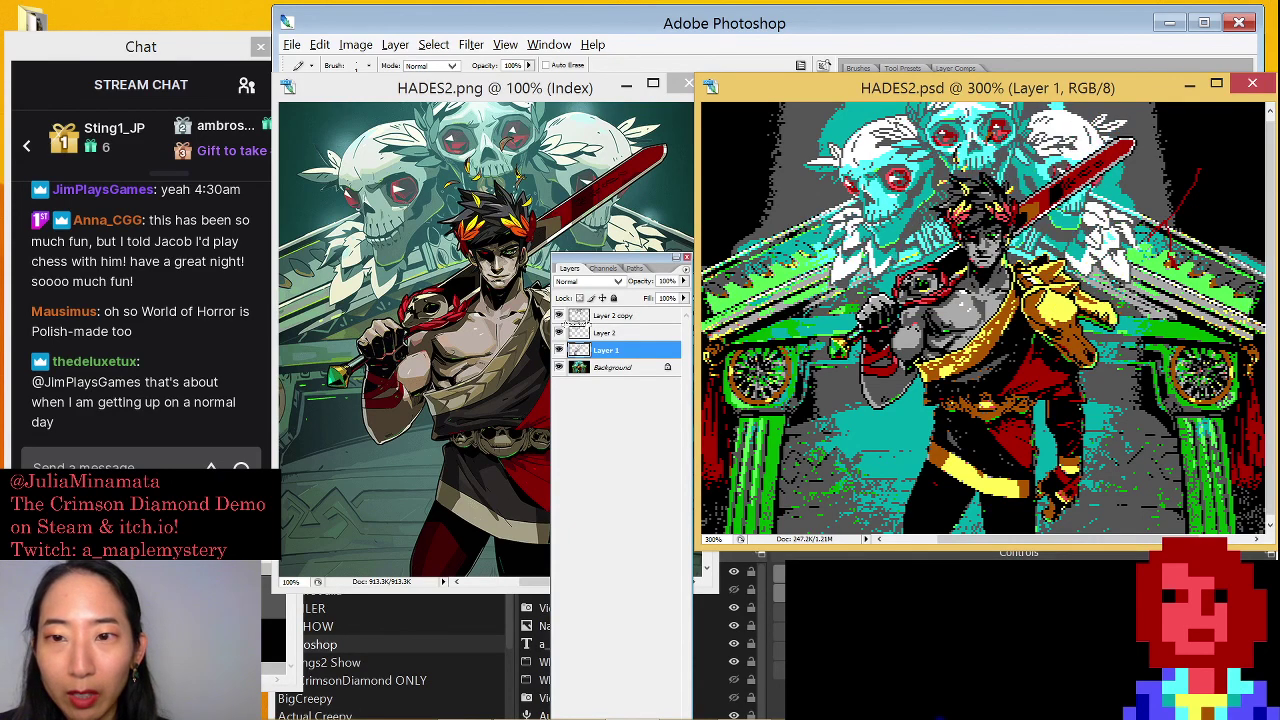
left_click(558, 315)
left_click(558, 315)
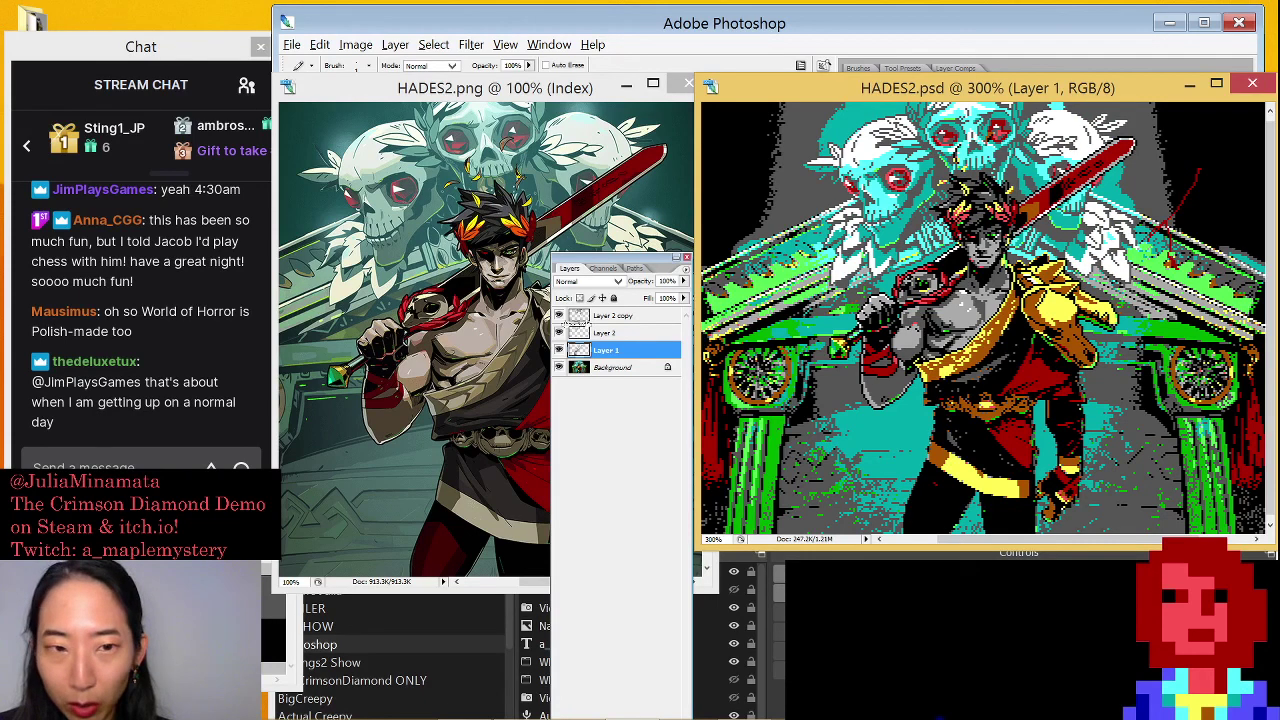
left_click(558, 315)
left_click(558, 315)
left_click(558, 315)
left_click(558, 315)
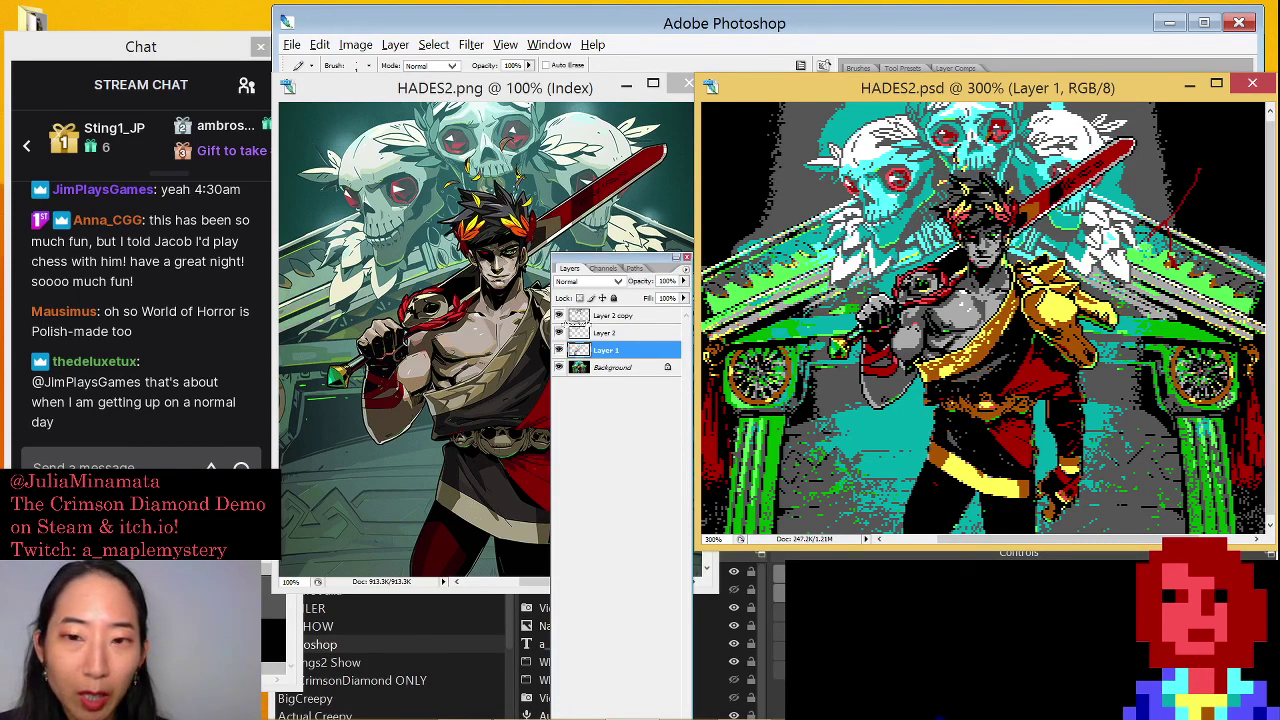
left_click(558, 315)
left_click(558, 315)
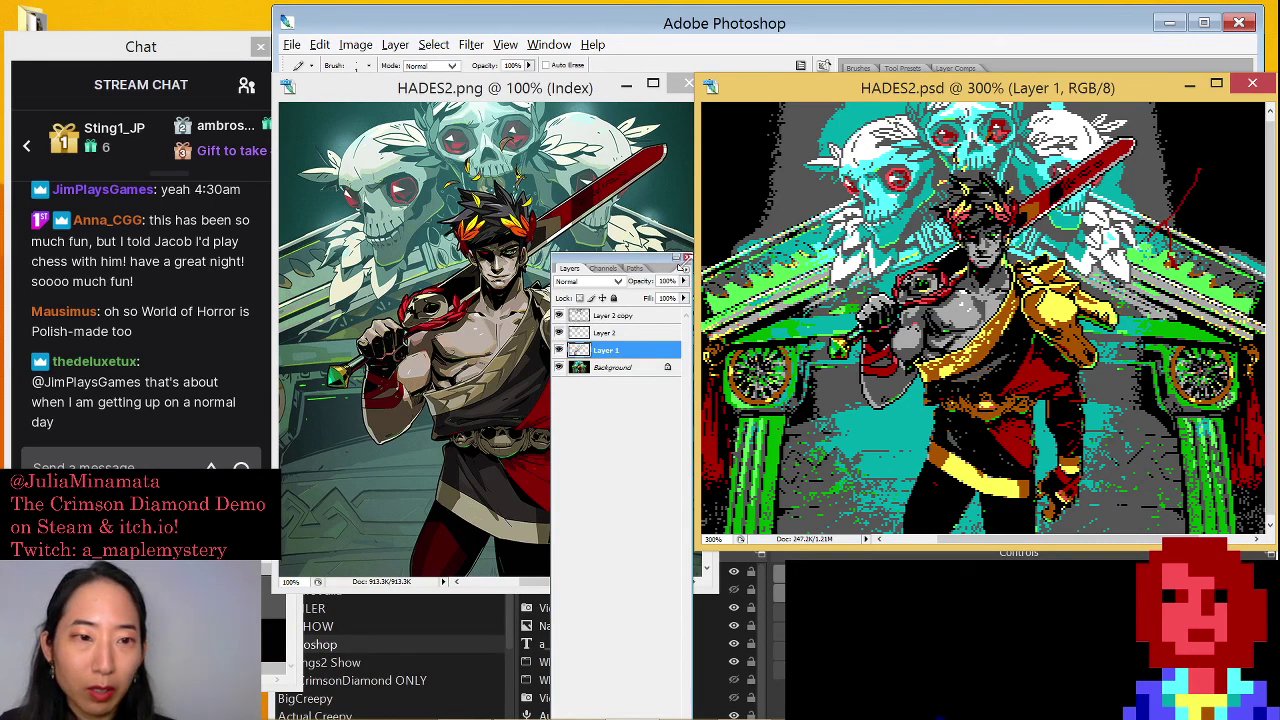
left_click(686, 258)
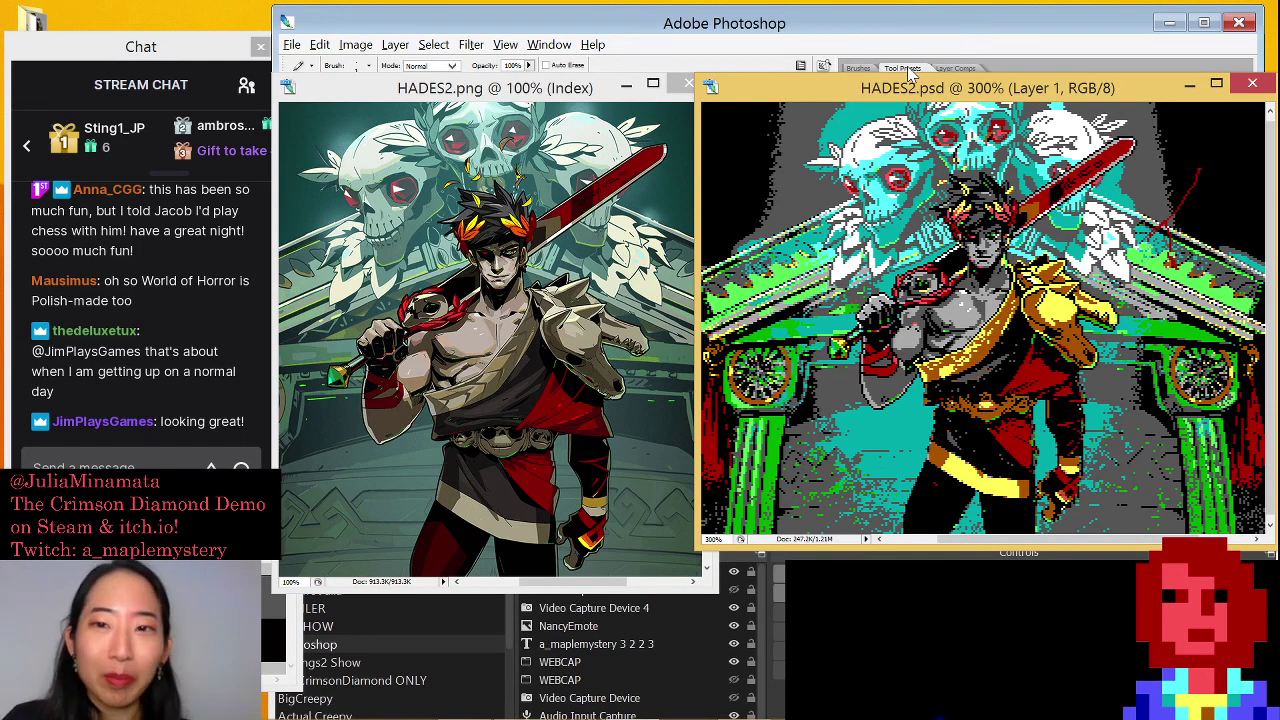
Shift the HADES2.psd window slightly closer to the reference and inspect the horse-skull shoulder armour at 1200% with the Pencil tool active
left_click_drag(984, 95, 970, 95)
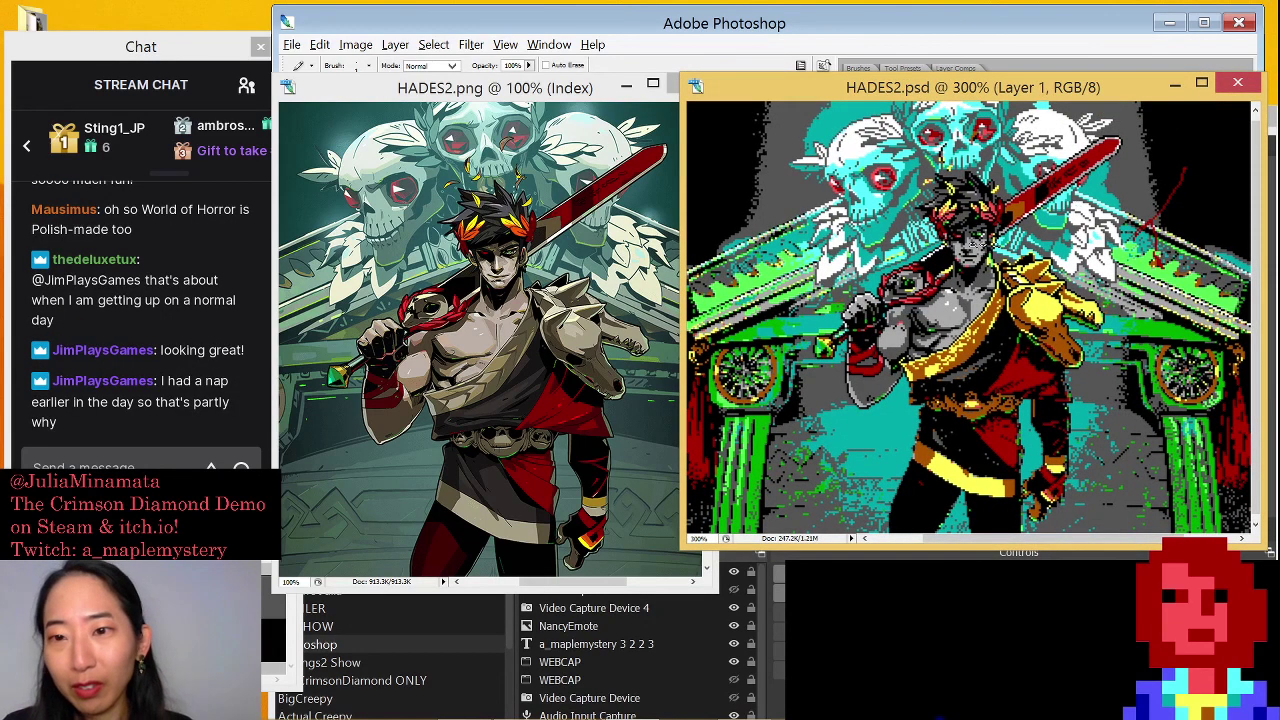
scroll(1045, 314, "up", 3)
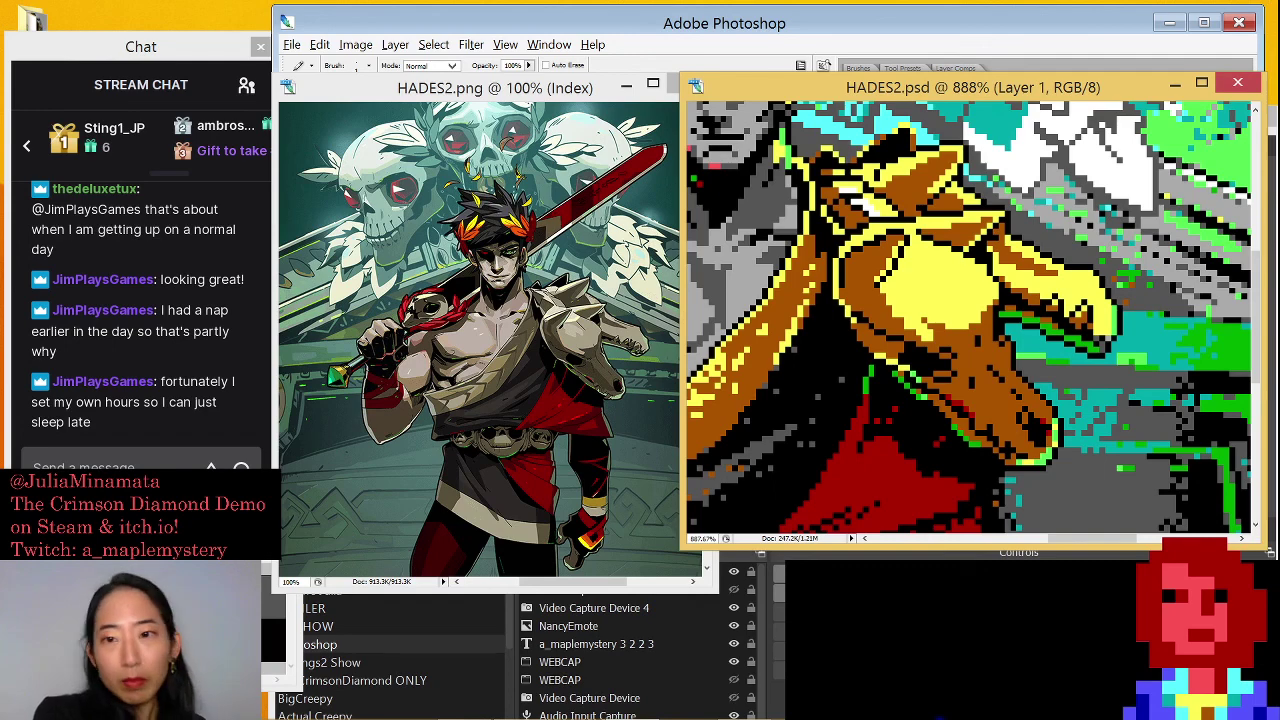
key("ctrl+plus")
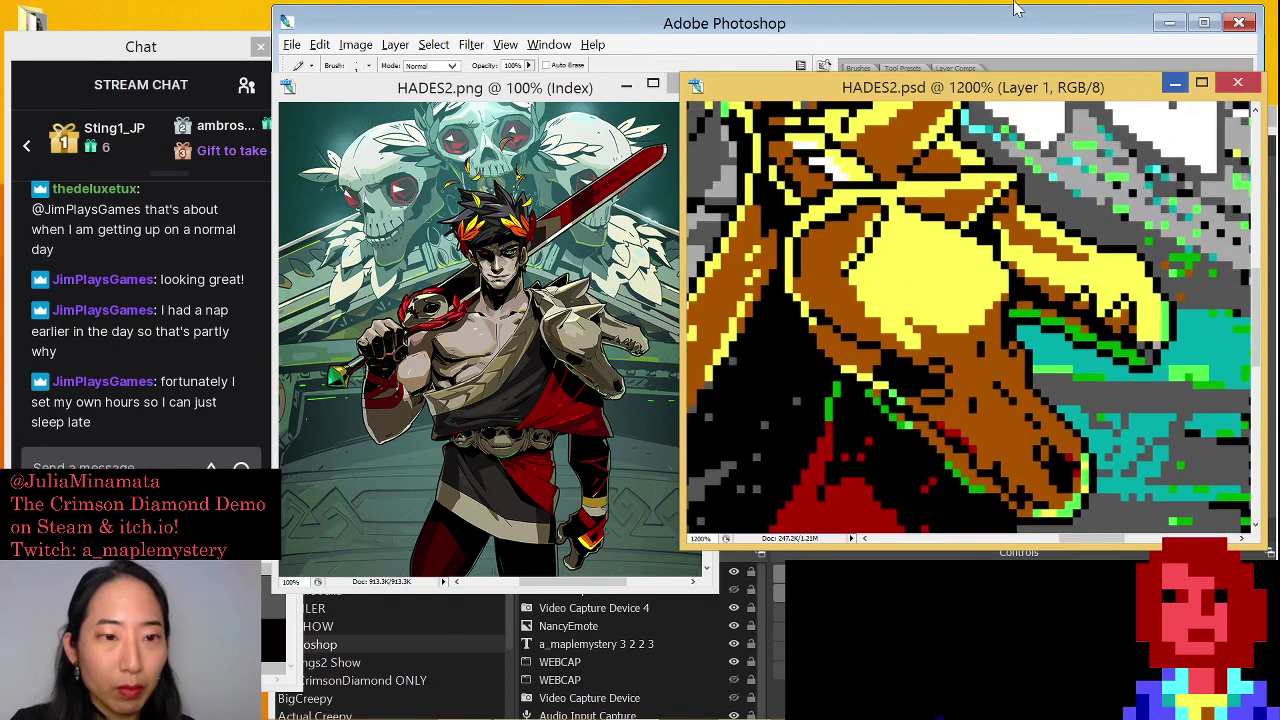
scroll(1035, 160, "up", 3)
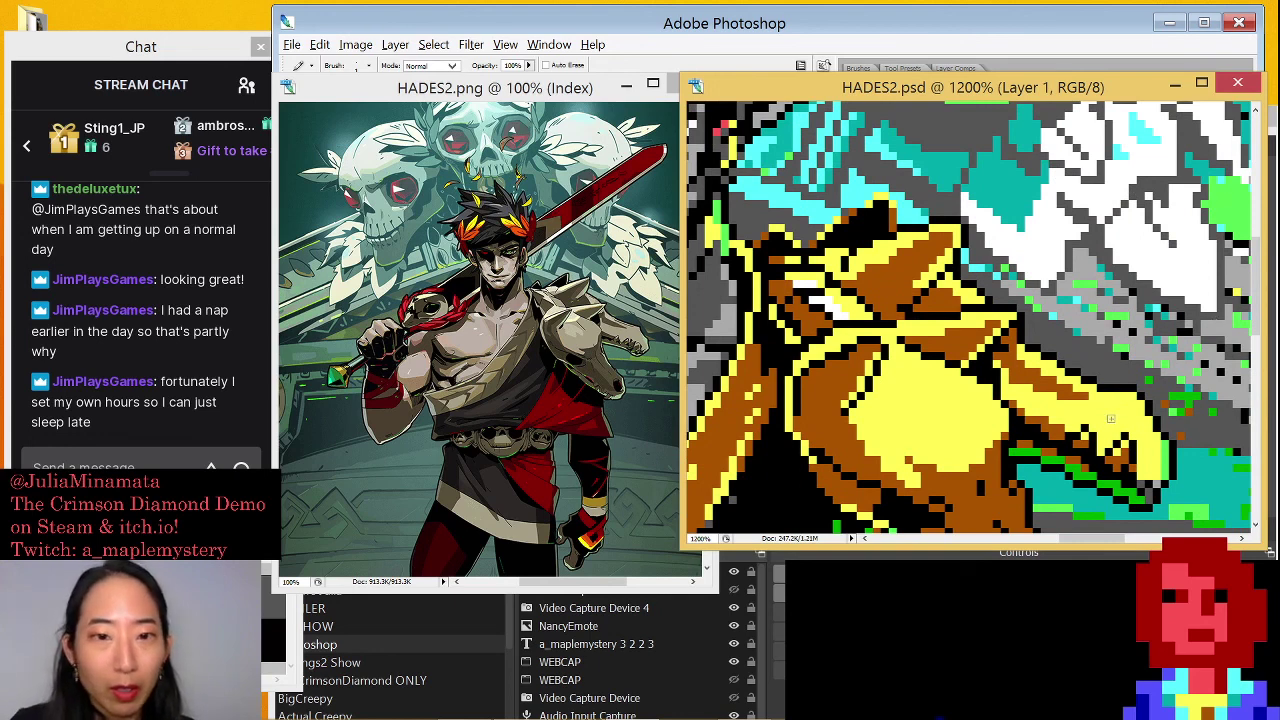
key("e")
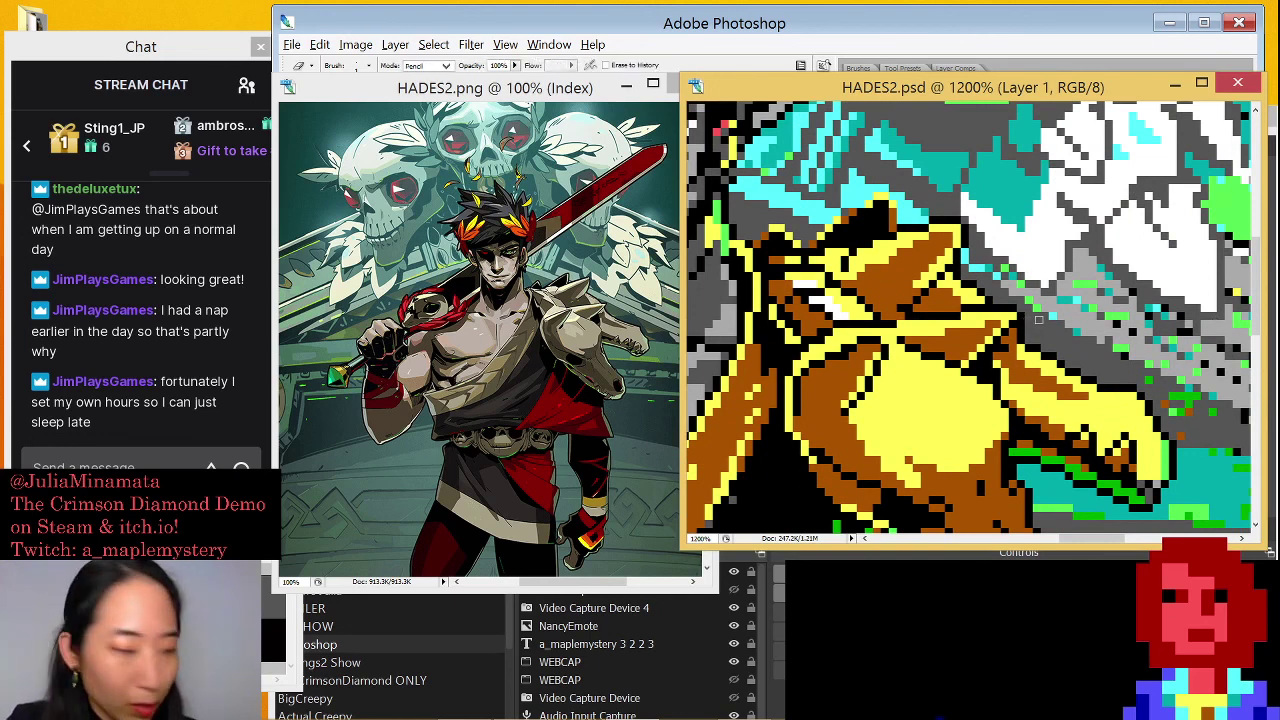
key("b")
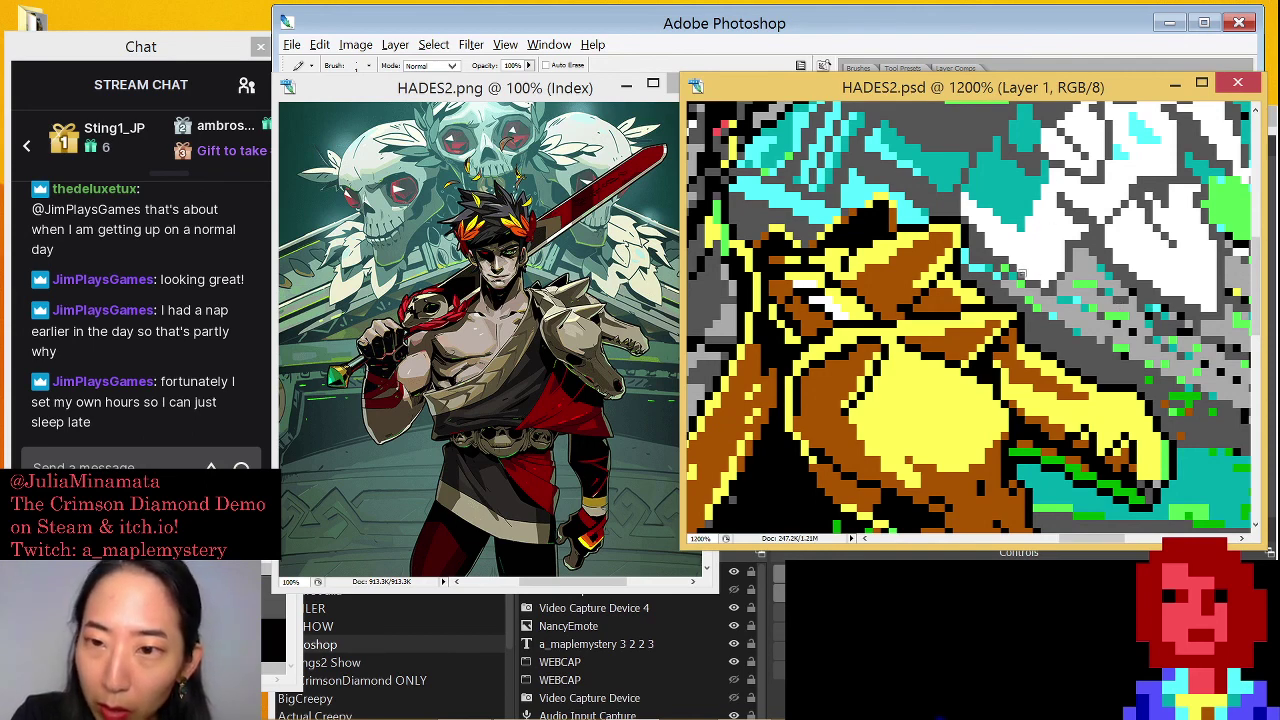
left_click(542, 46)
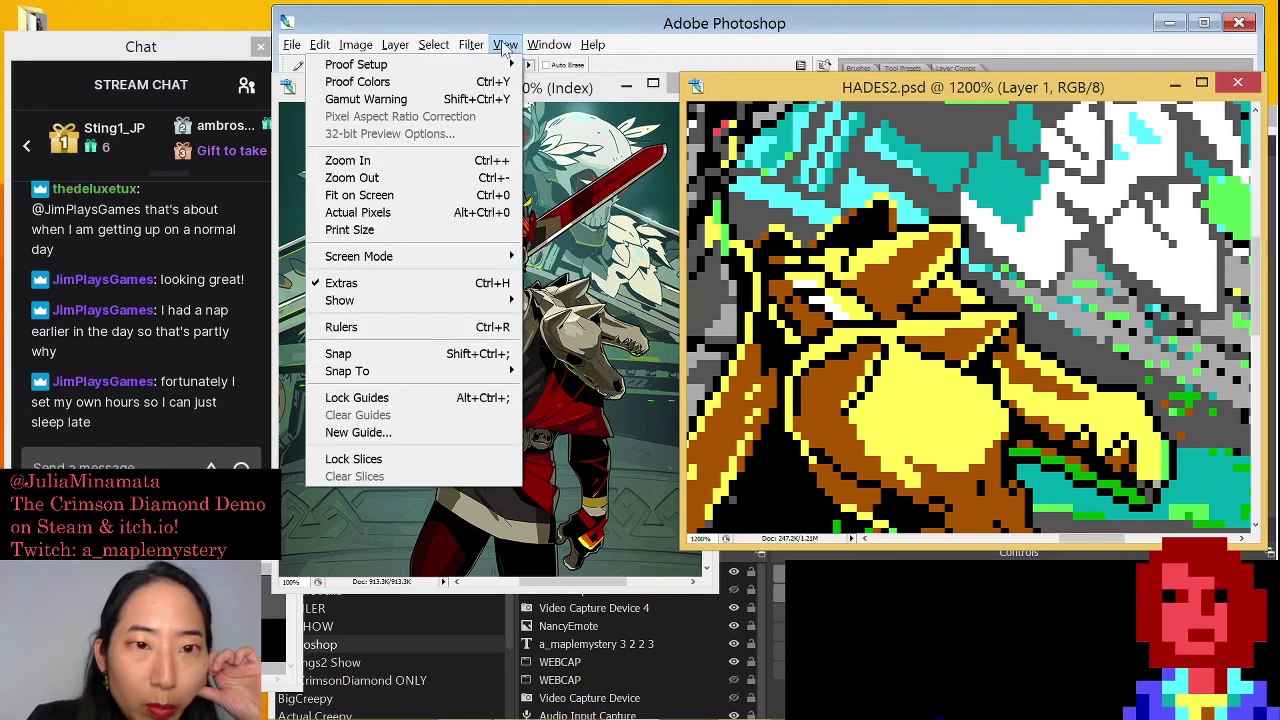
left_click(500, 143)
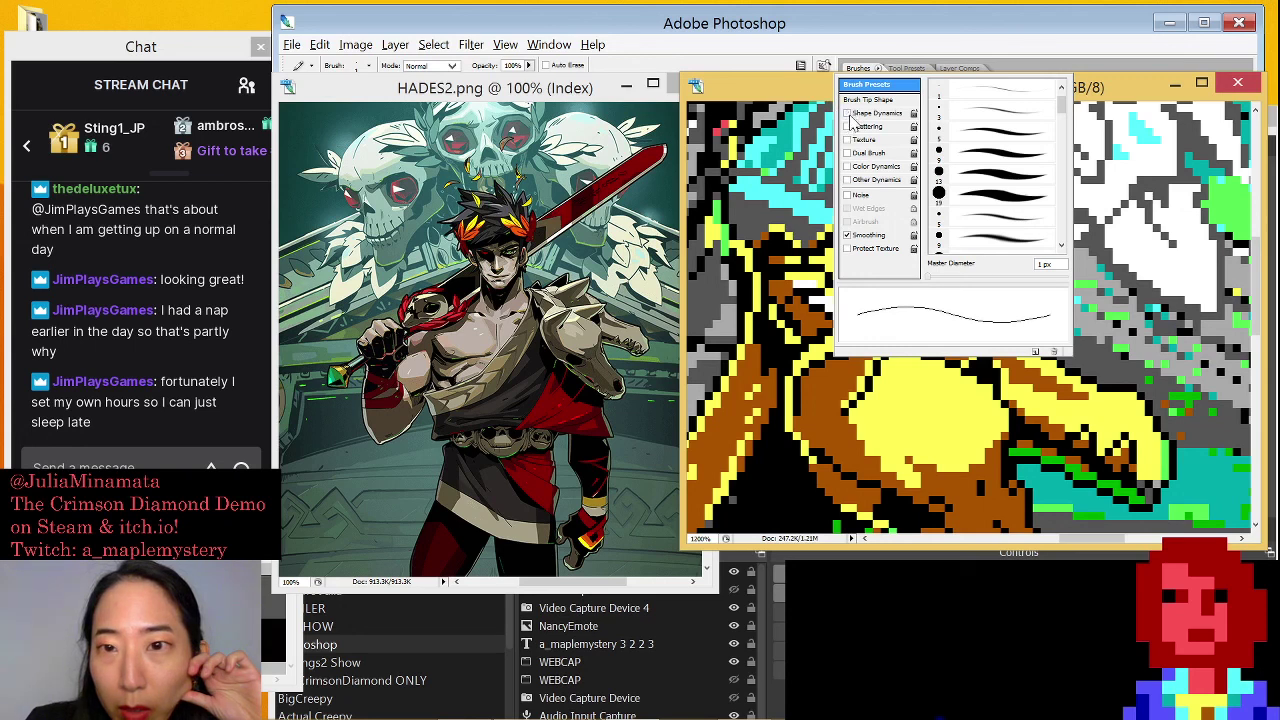
left_click(1047, 44)
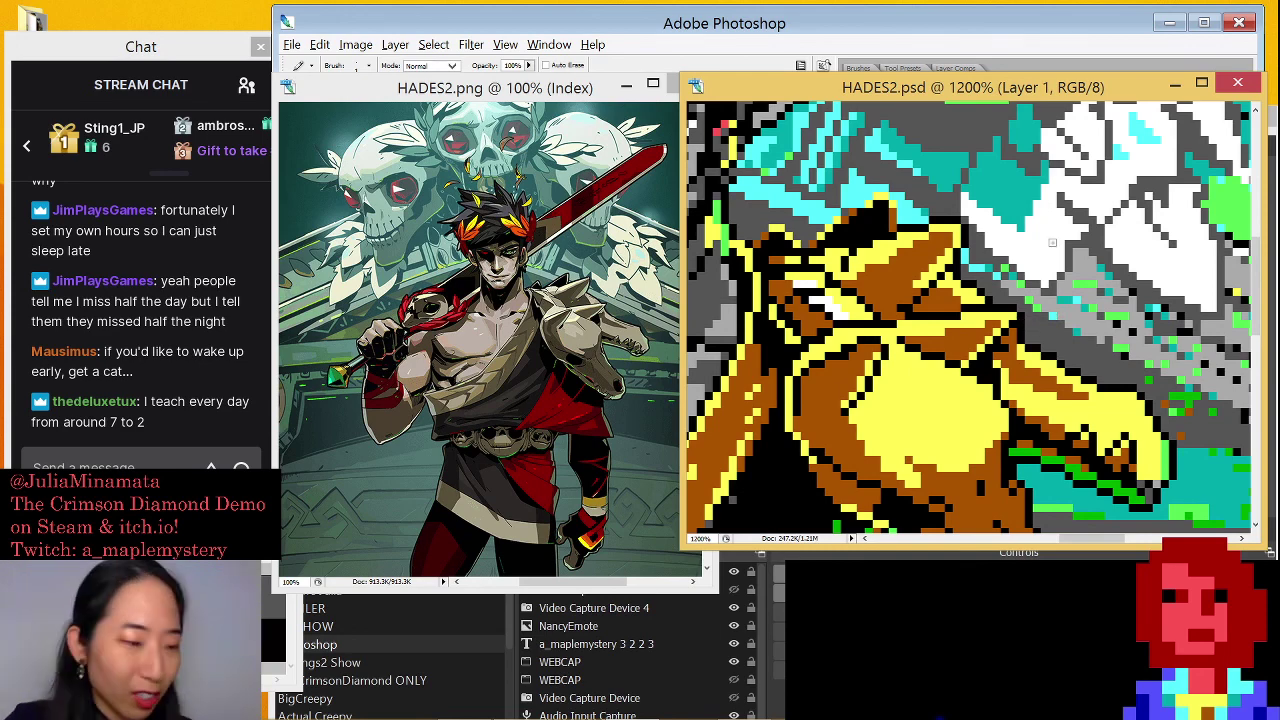
Reopen the layer list, make Layer 2 copy the active layer and close the list
left_click(549, 44)
left_click(374, 281)
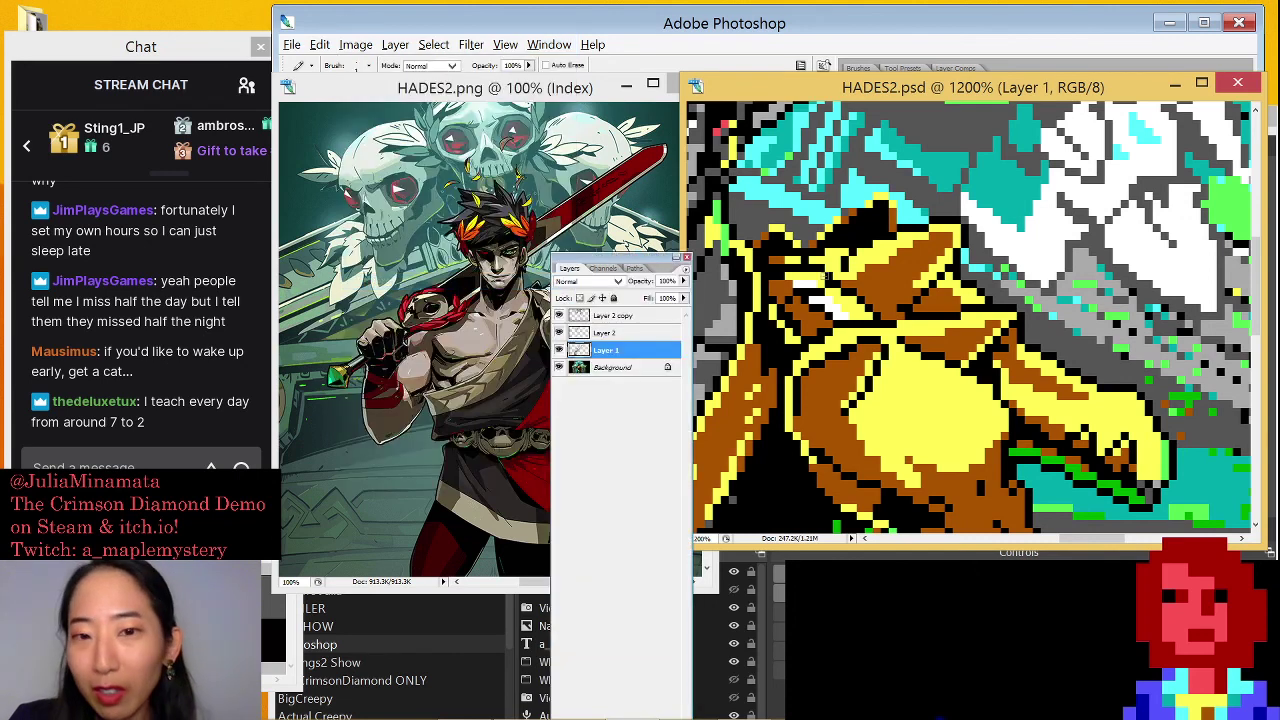
left_click(620, 316)
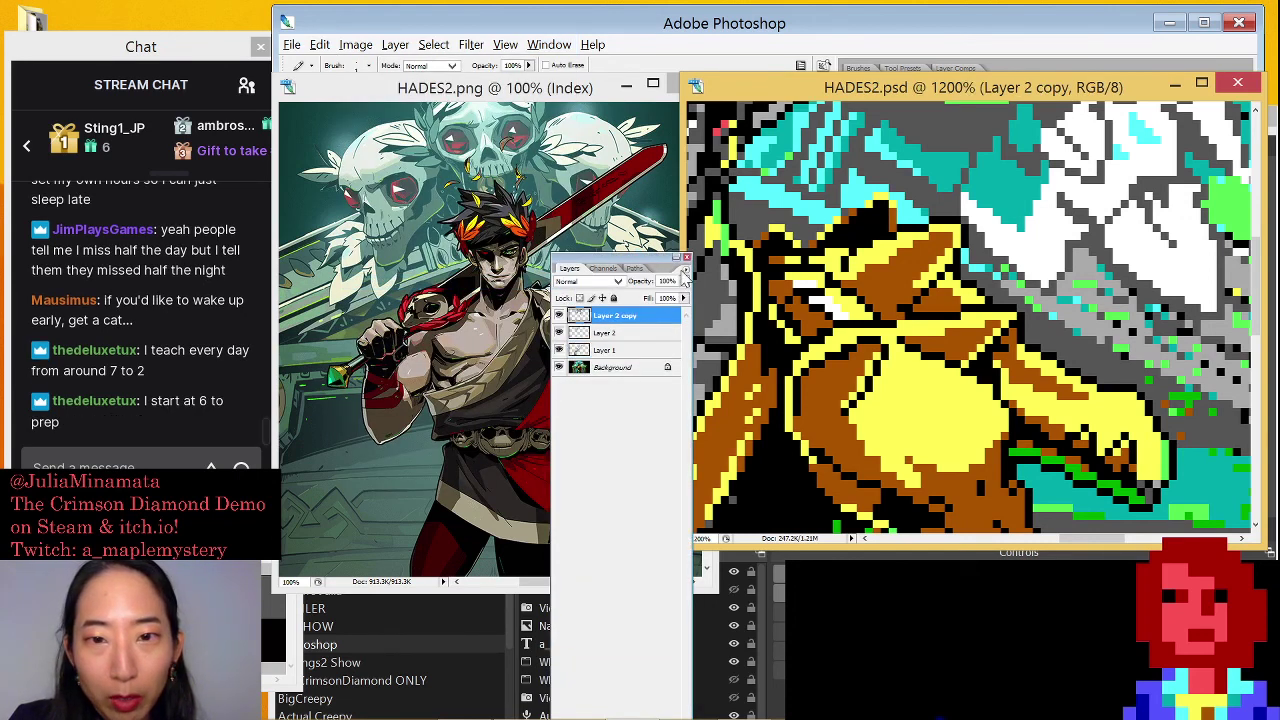
left_click(686, 260)
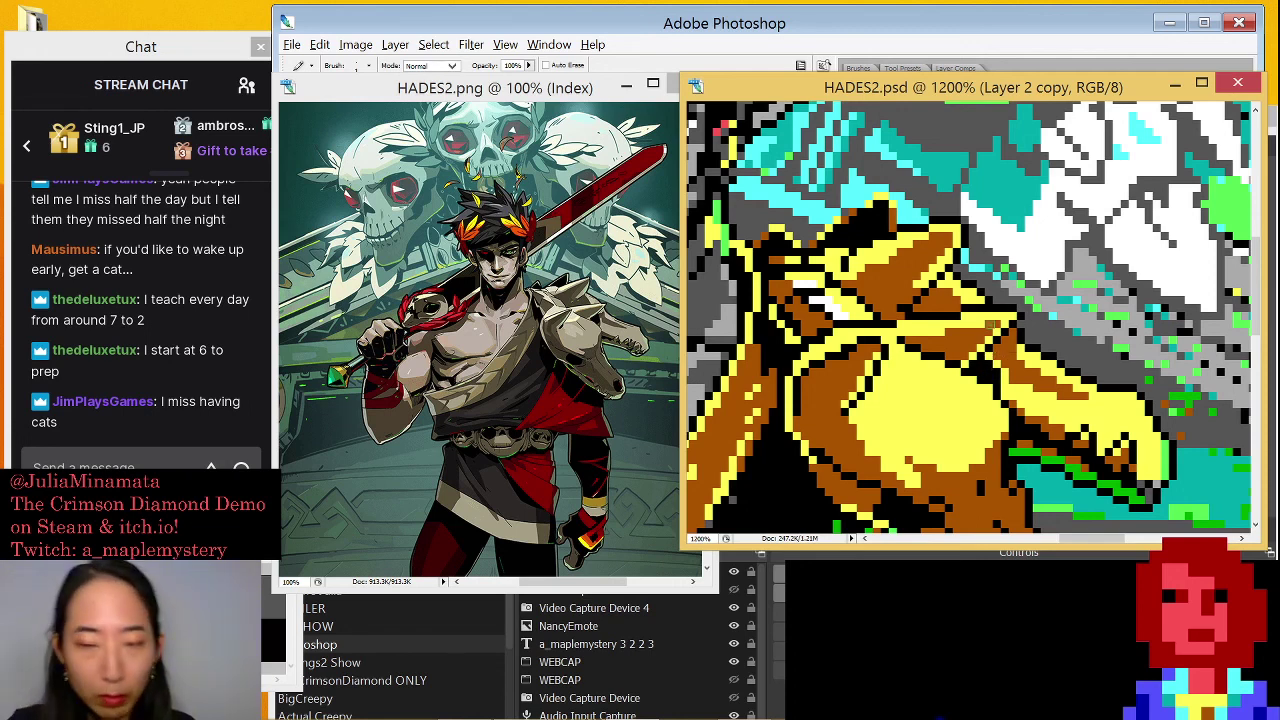
Examine the horse-skull armour close up and the character's upper body at 500% against the HADES2.png reference
scroll(1000, 326, "down", 4)
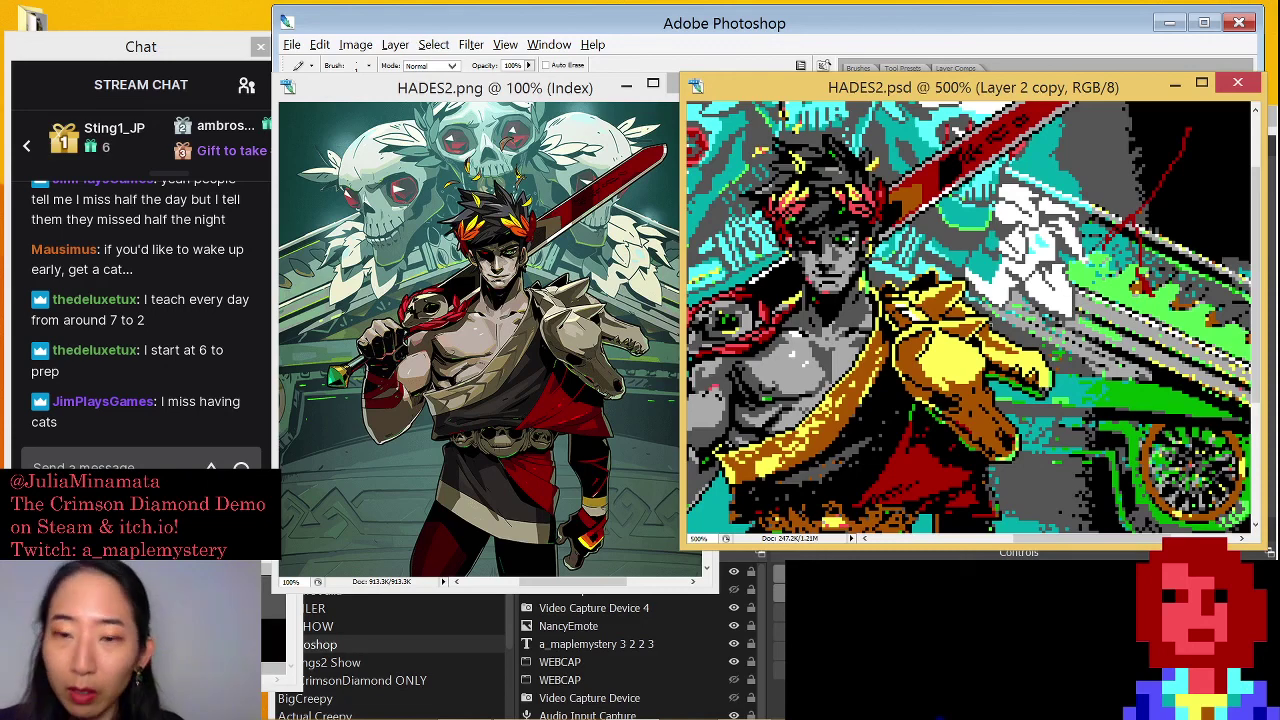
scroll(988, 283, "up", 5)
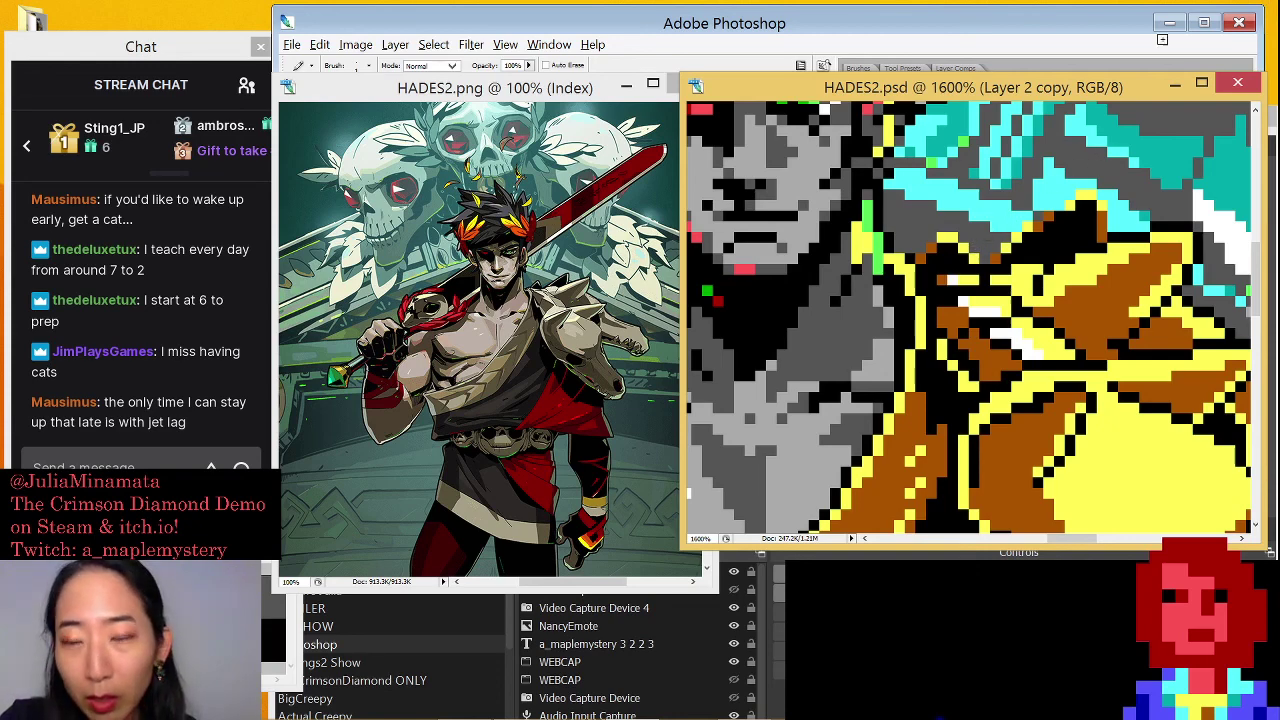
key("ctrl+minus")
key("ctrl+minus")
key("ctrl+minus")
key("ctrl+minus")
key("ctrl+minus")
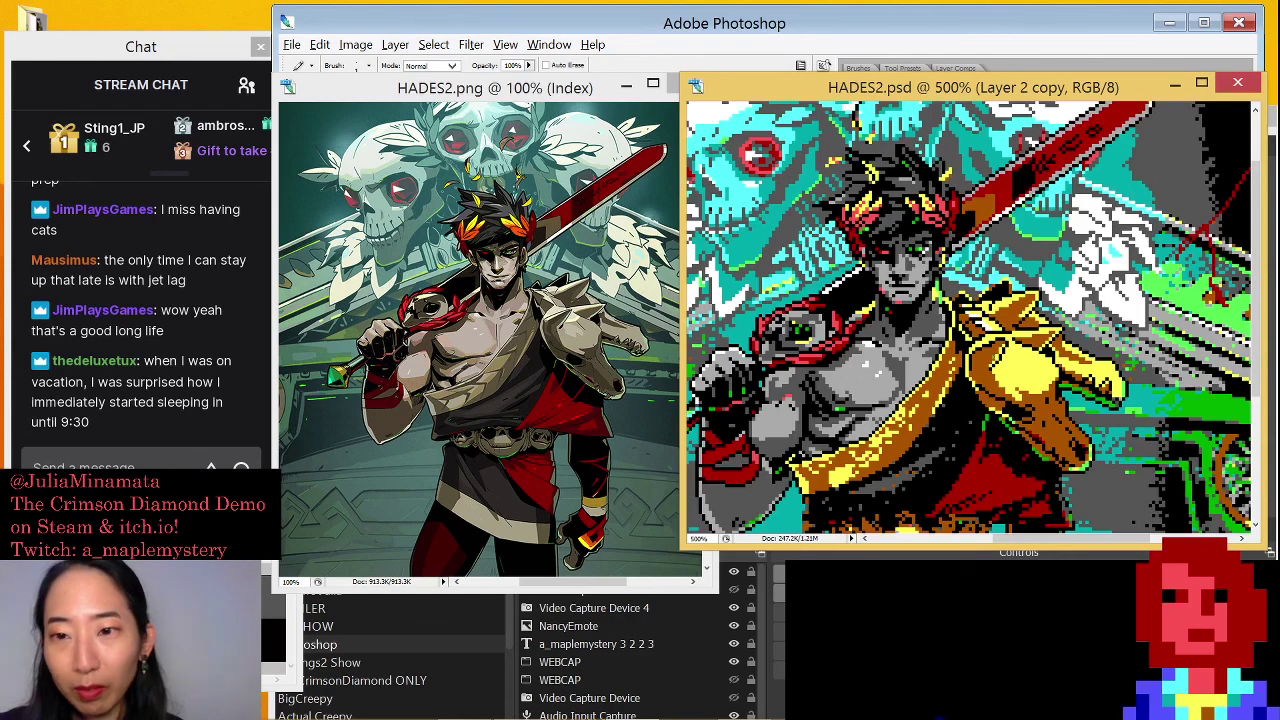
scroll(972, 318, "down", 2)
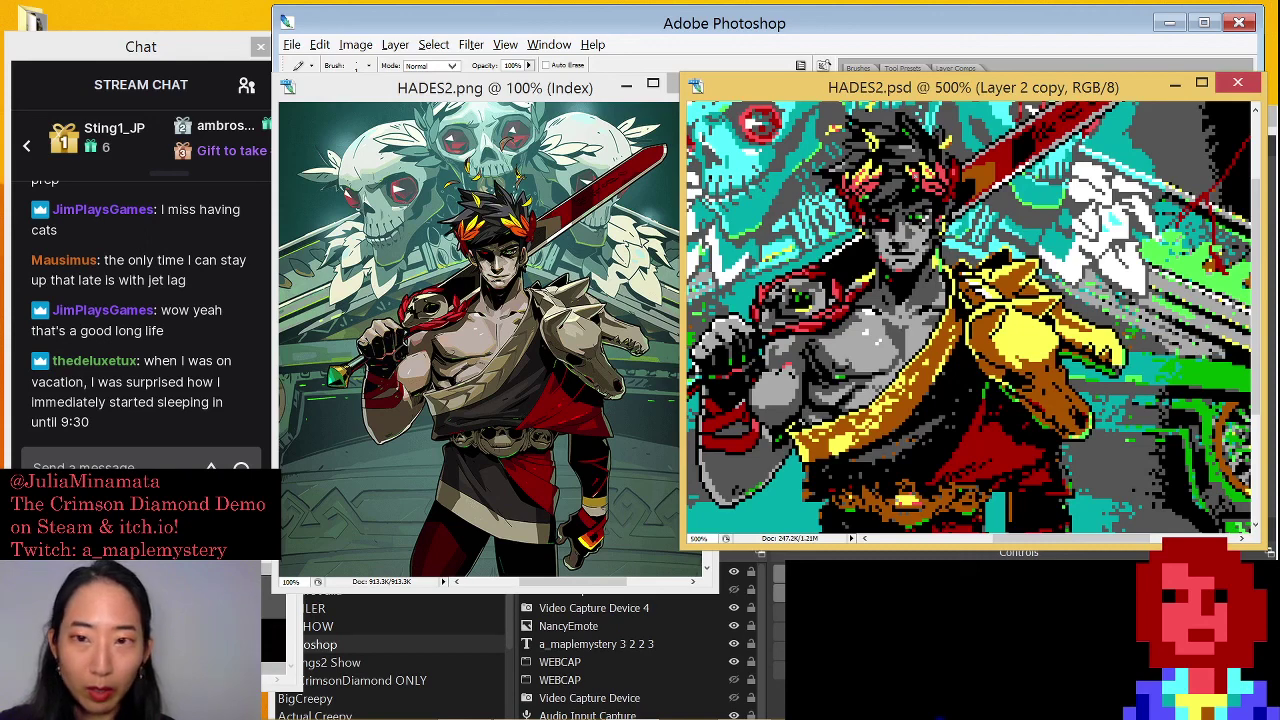
Draw a white highlight stroke across the upper part of the yellow horse skull on Layer 2 copy, replacing an undone first stroke
scroll(1118, 396, "up", 3)
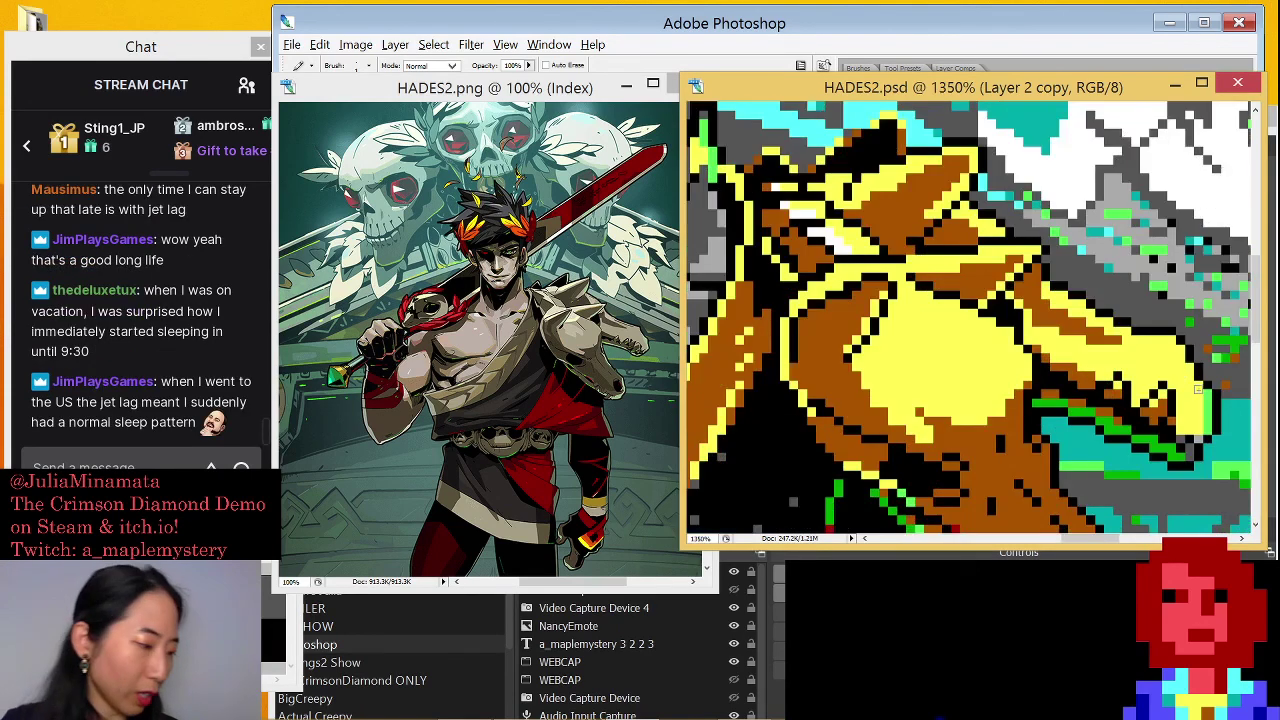
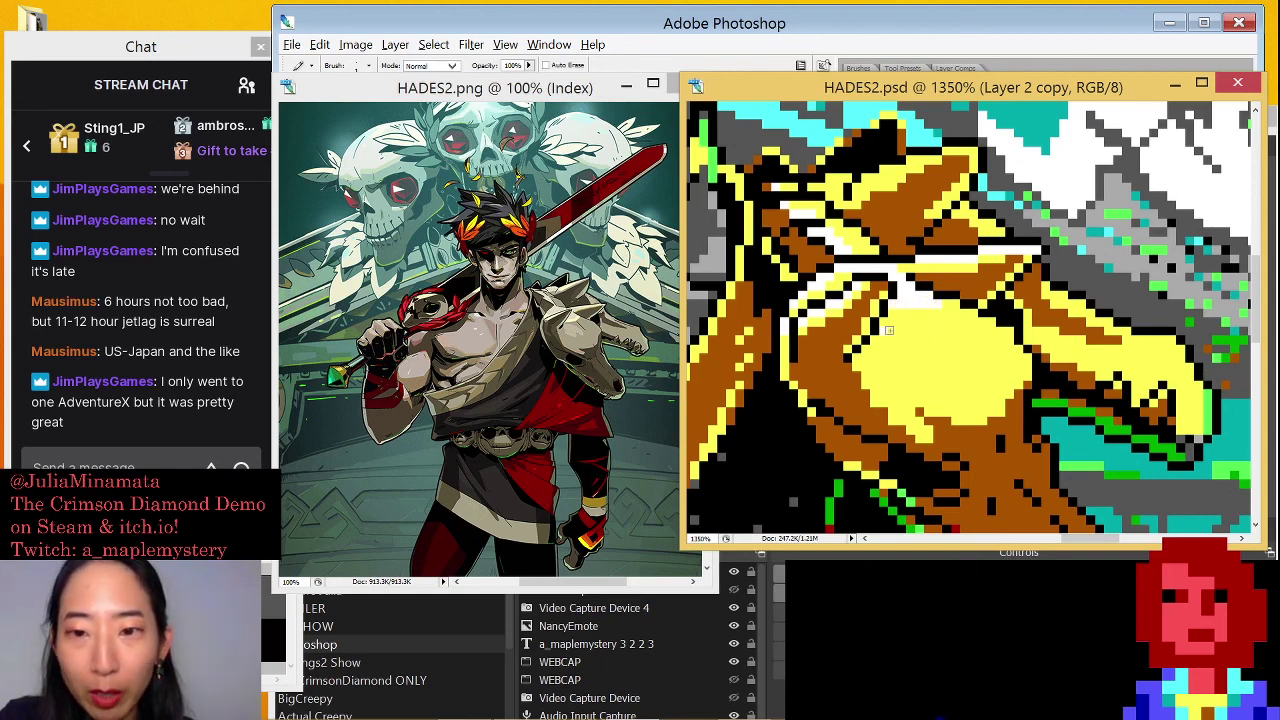
left_click_drag(900, 338, 928, 340)
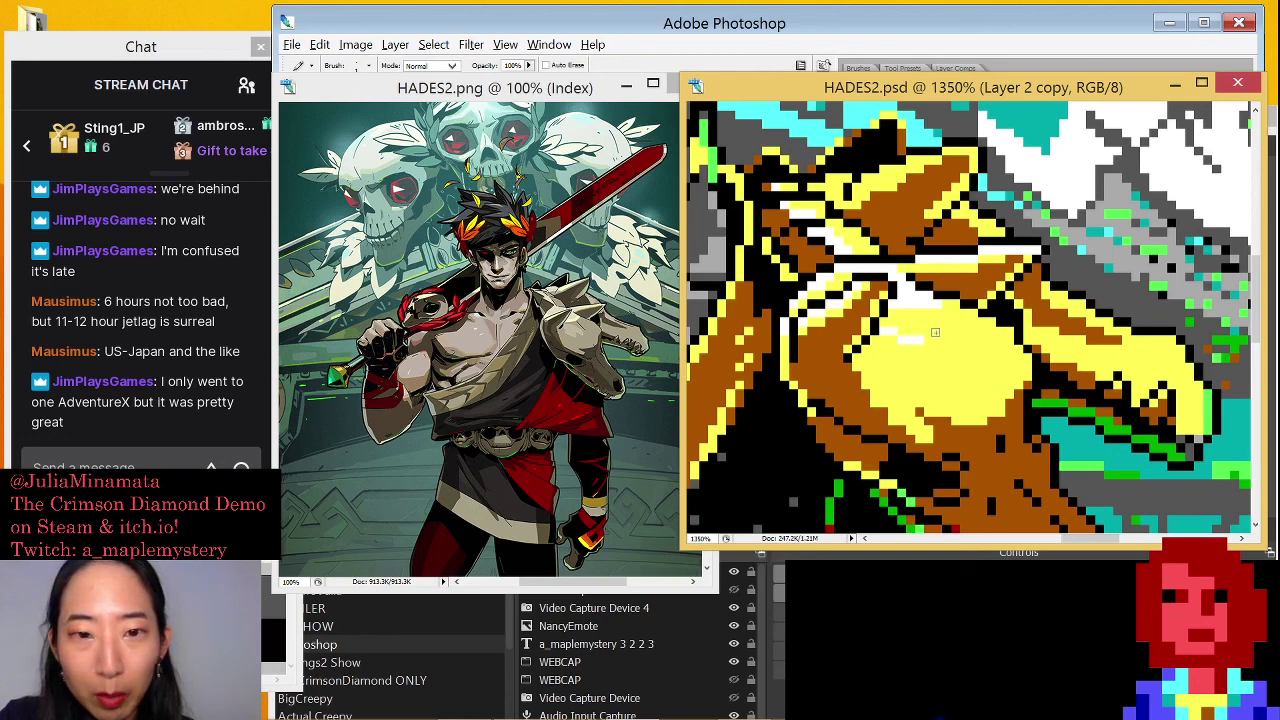
key("ctrl+z")
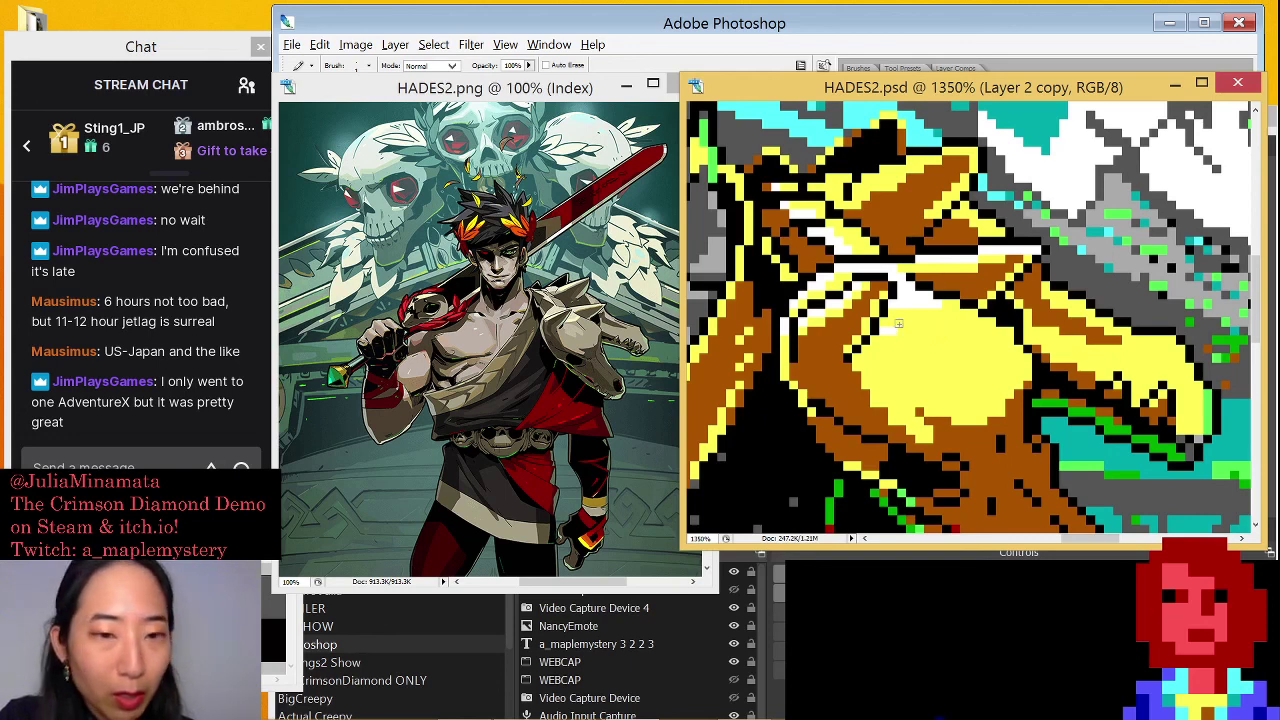
left_click_drag(888, 331, 934, 331)
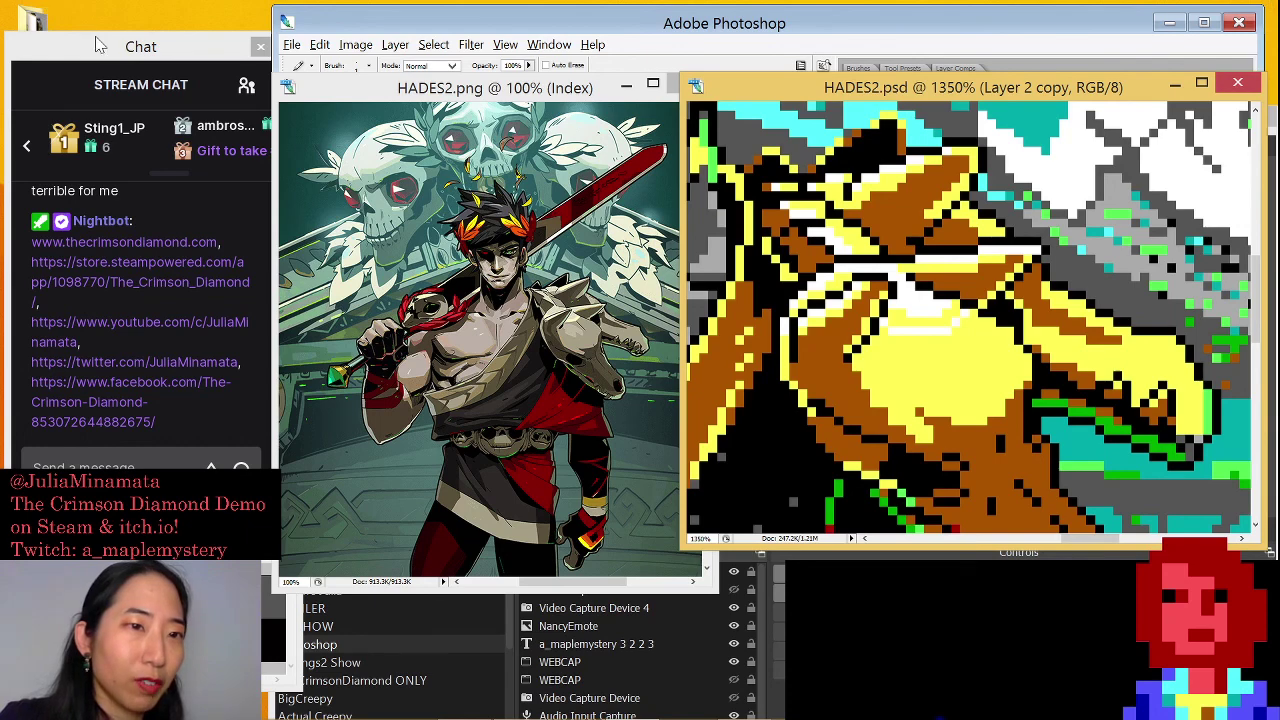
Switch to OBS to check the activity feed, return to Photoshop, and nudge the Photoshop and chat windows slightly apart
key("alt+Tab")
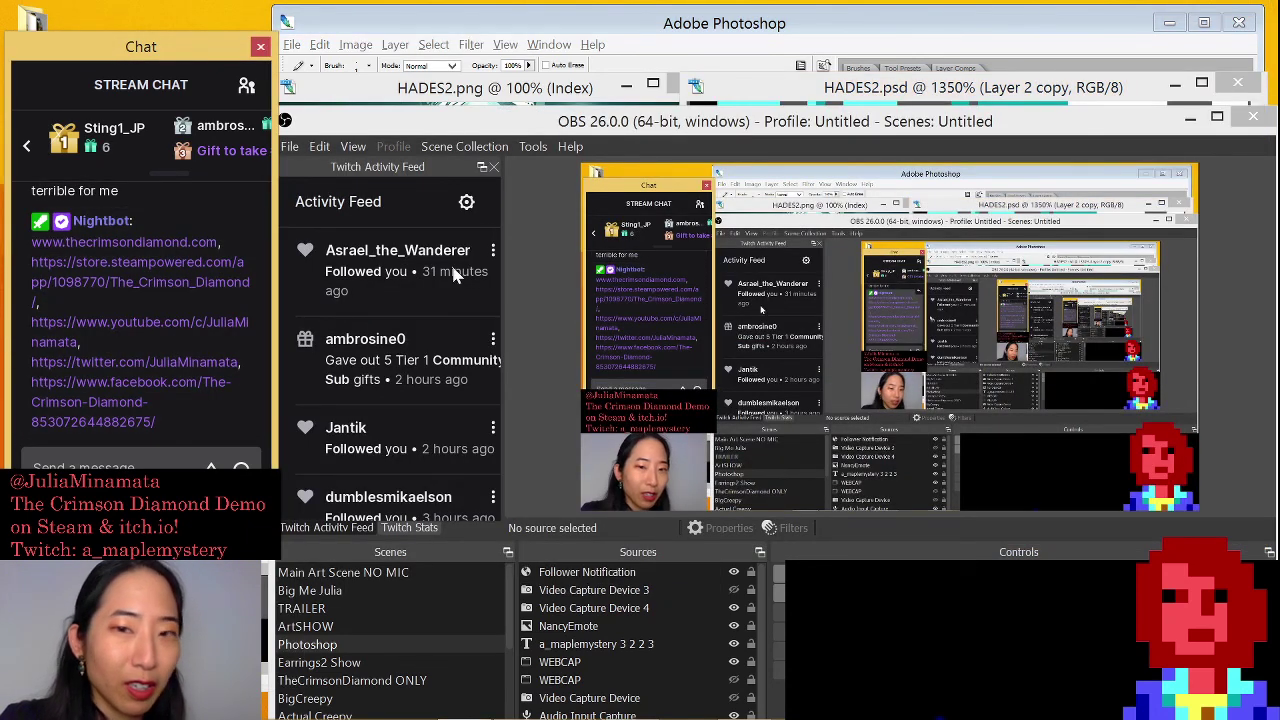
left_click(838, 33)
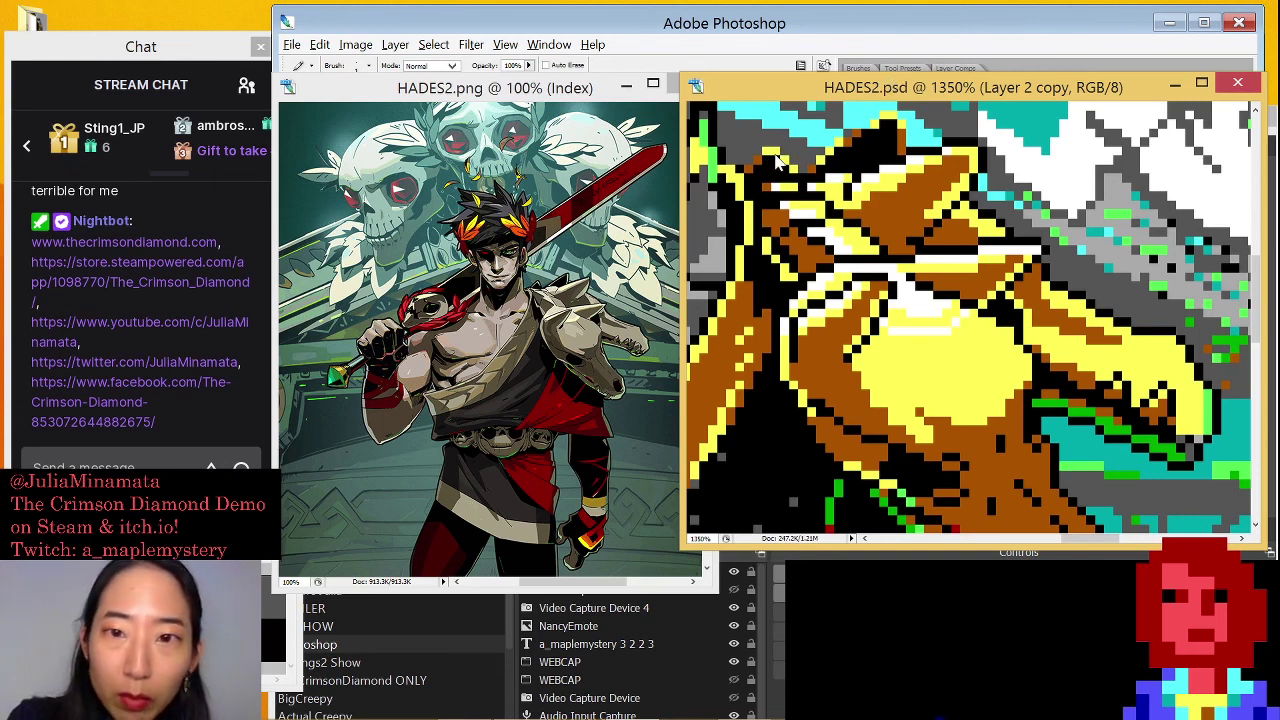
left_click_drag(826, 19, 836, 15)
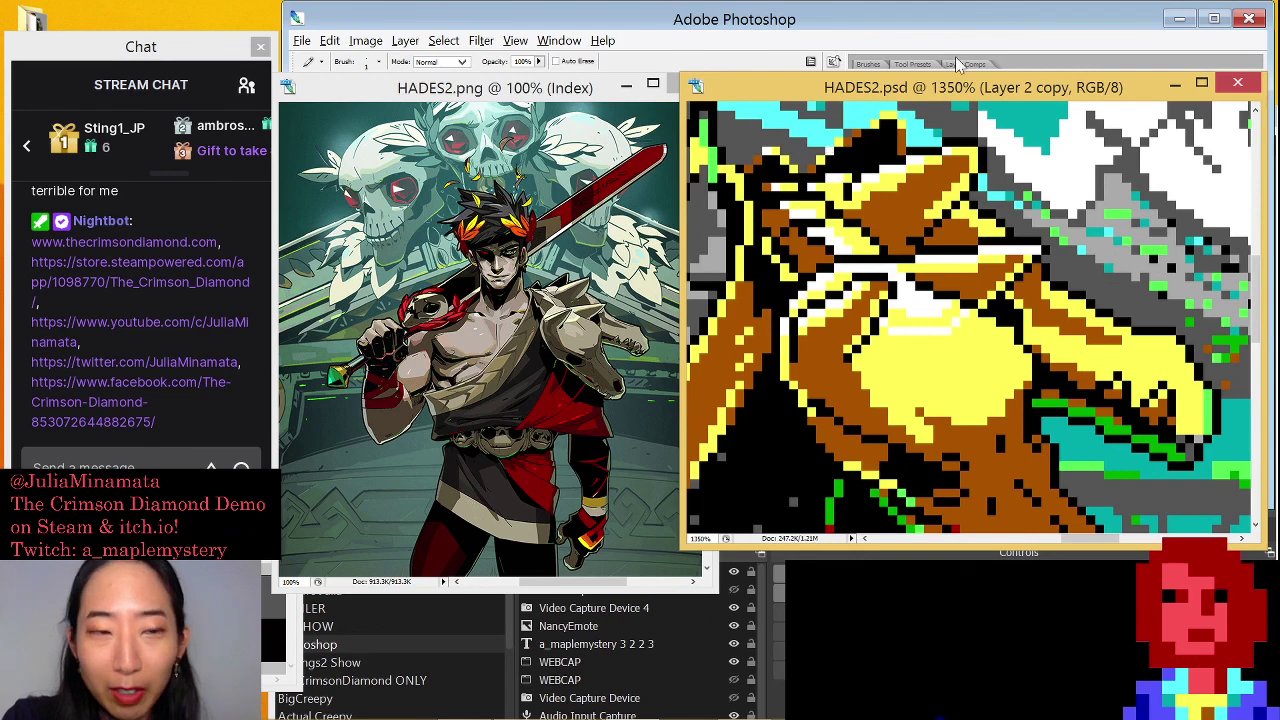
left_click(153, 49)
left_click(738, 40)
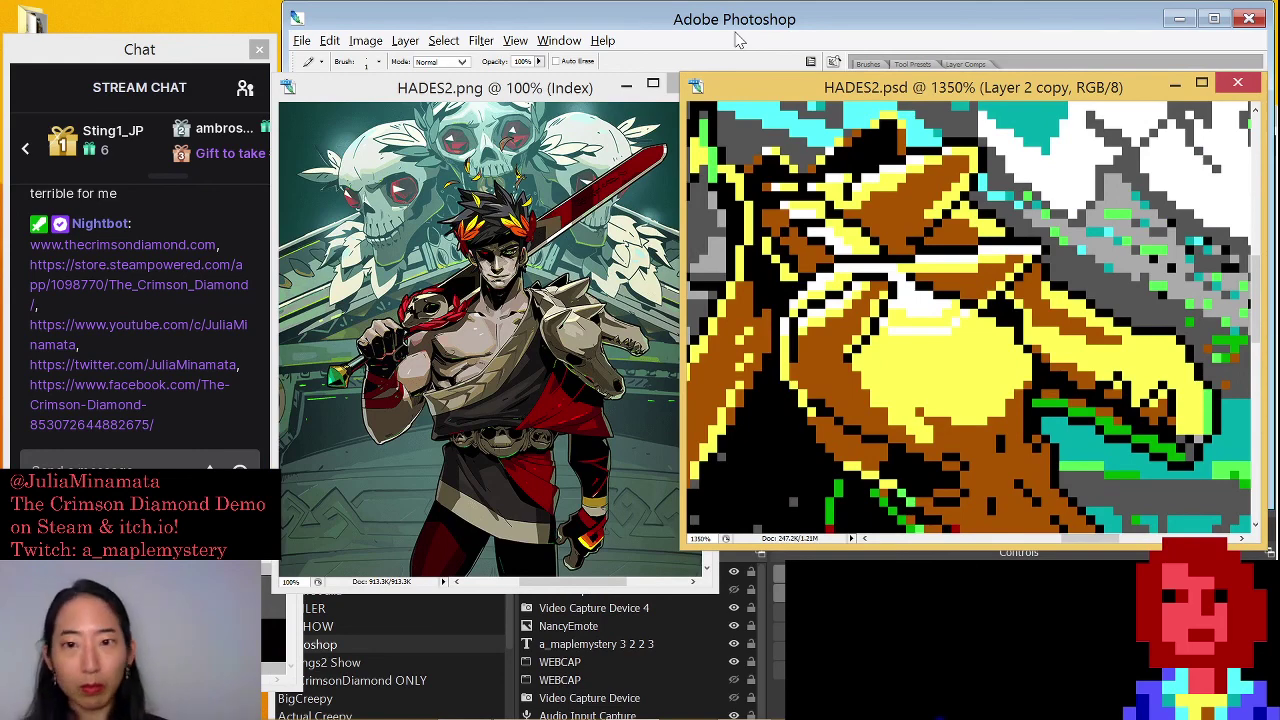
Show the character in HADES2.psd at 300% to review the white armour highlights beside the reference
key("ctrl+minus")
key("ctrl+minus")
key("ctrl+minus")
key("ctrl+minus")
key("ctrl+minus")
key("ctrl+minus")
key("ctrl+minus")
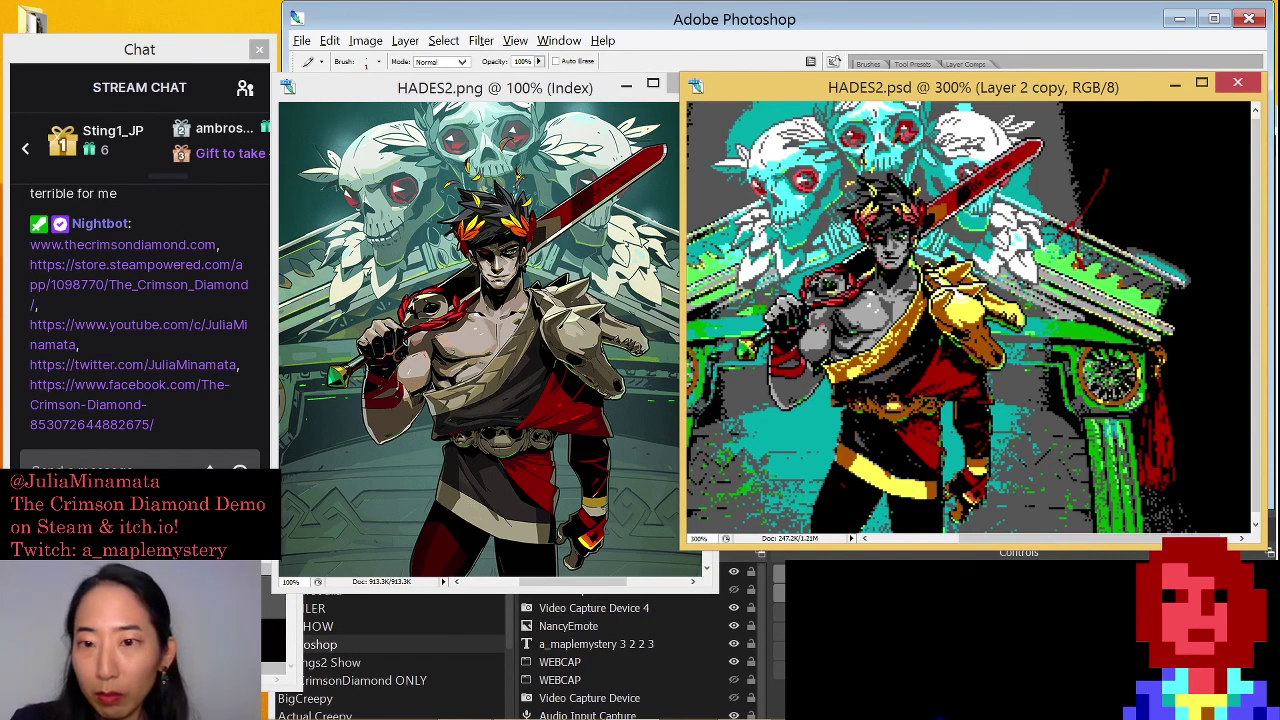
Examine the horse-skull armour in HADES2.psd at up to 1600% against a close-up of it in HADES2.png
left_click_drag(946, 222, 1074, 354)
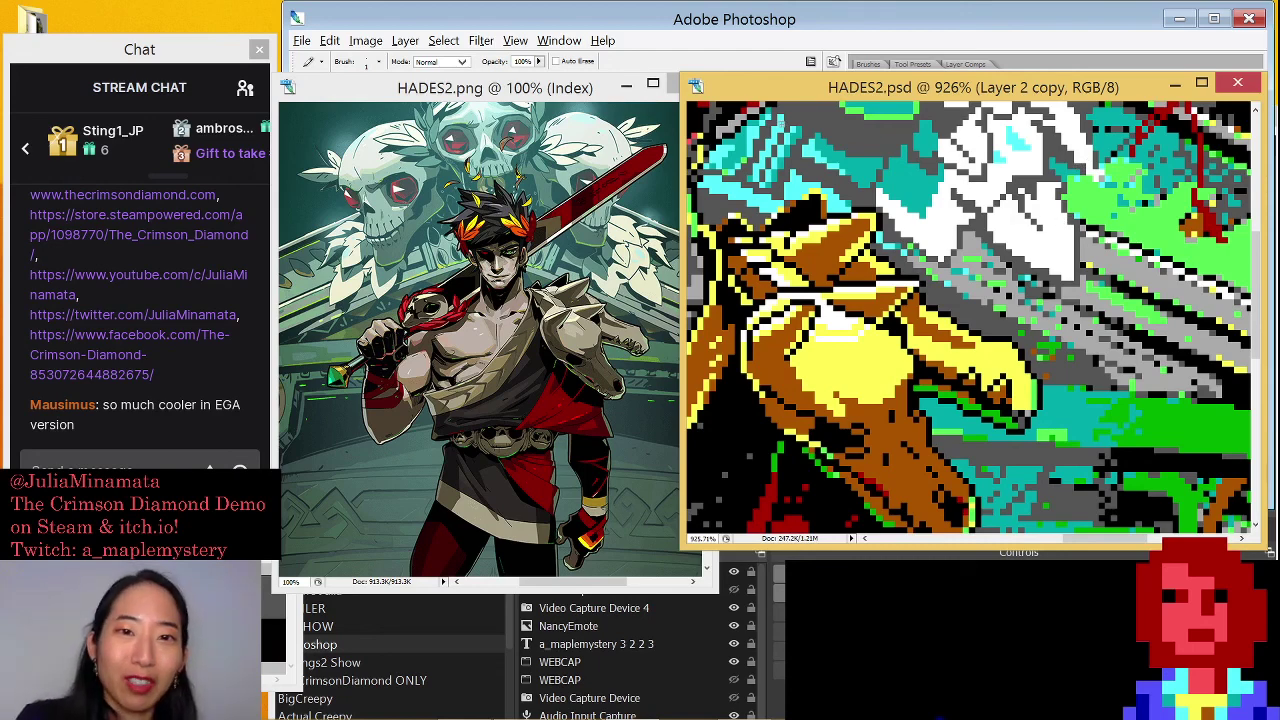
left_click(570, 86)
left_click_drag(516, 280, 641, 465)
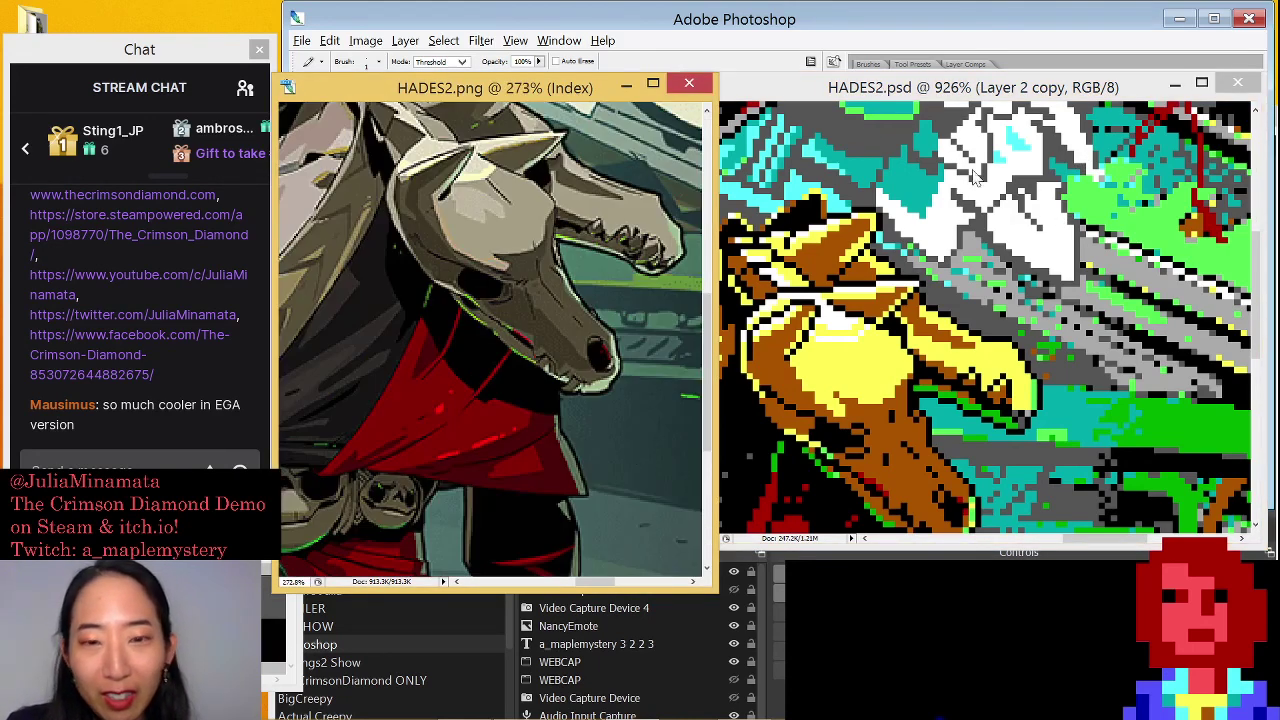
left_click(1055, 92)
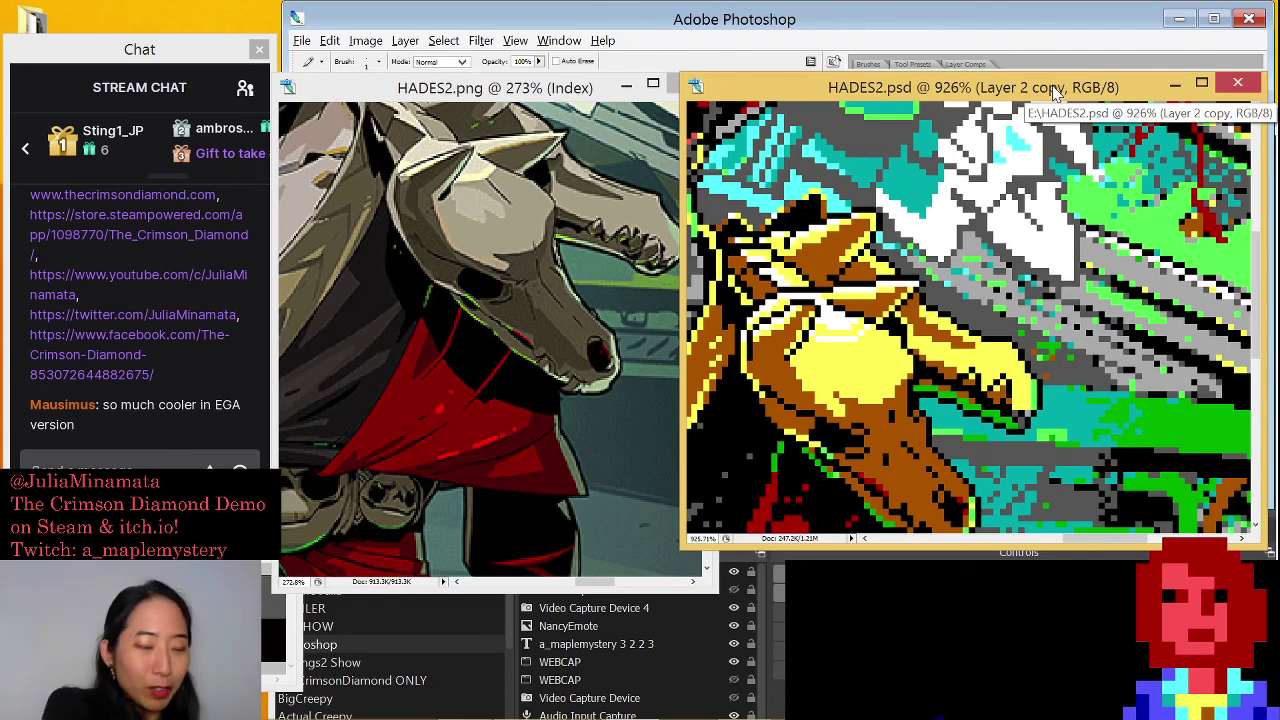
key("ctrl+plus")
key("ctrl+plus")
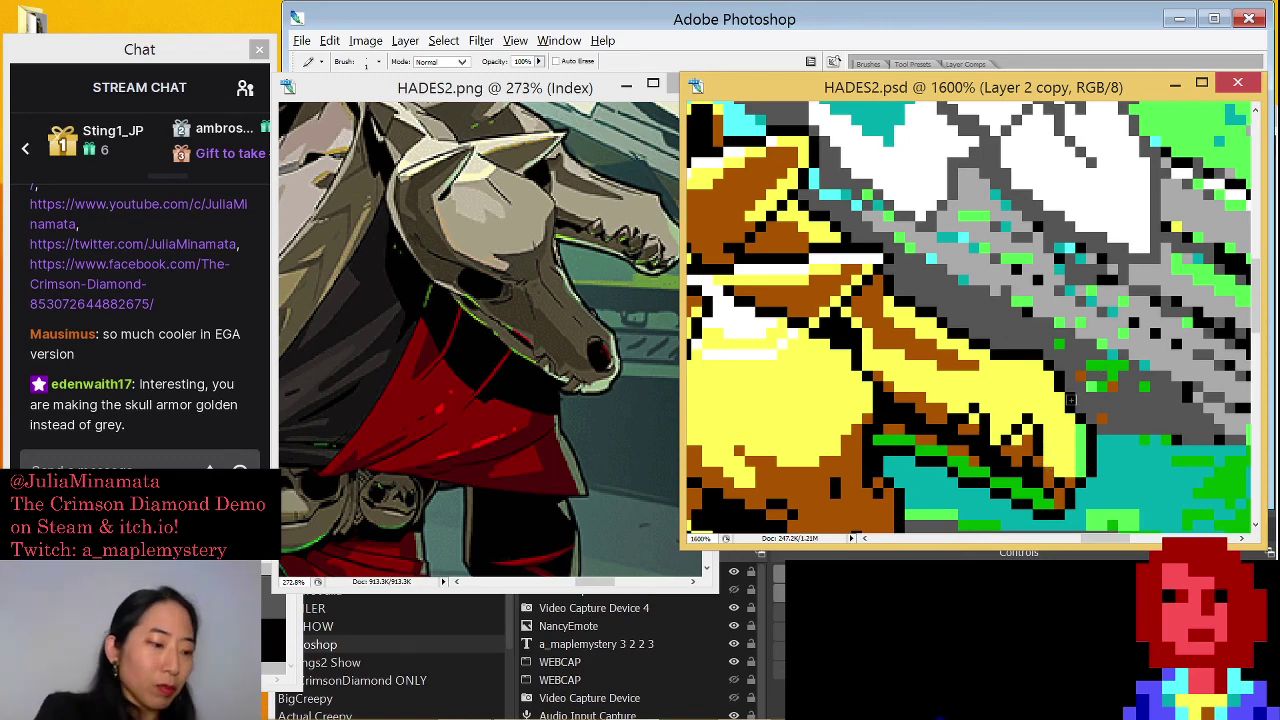
Compare the whole character in HADES2.psd at 300% with the HADES2.png reference at 100%
scroll(1070, 400, "down", 7)
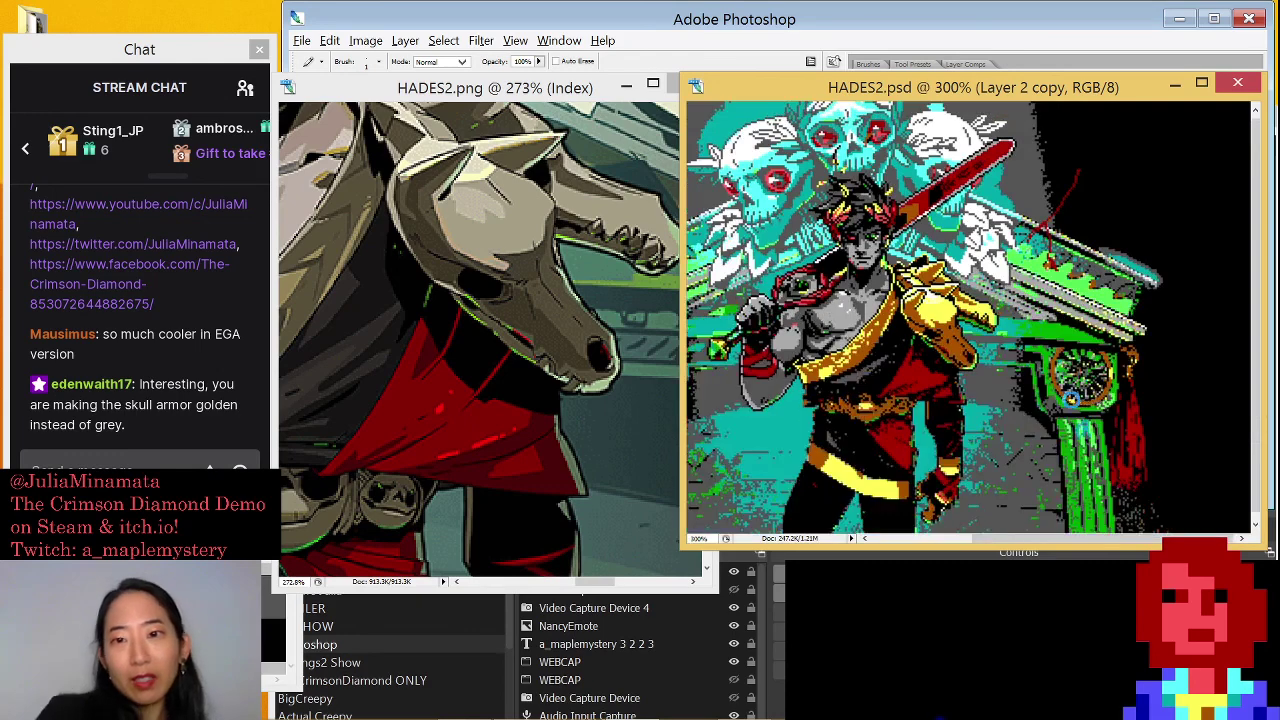
left_click(530, 92)
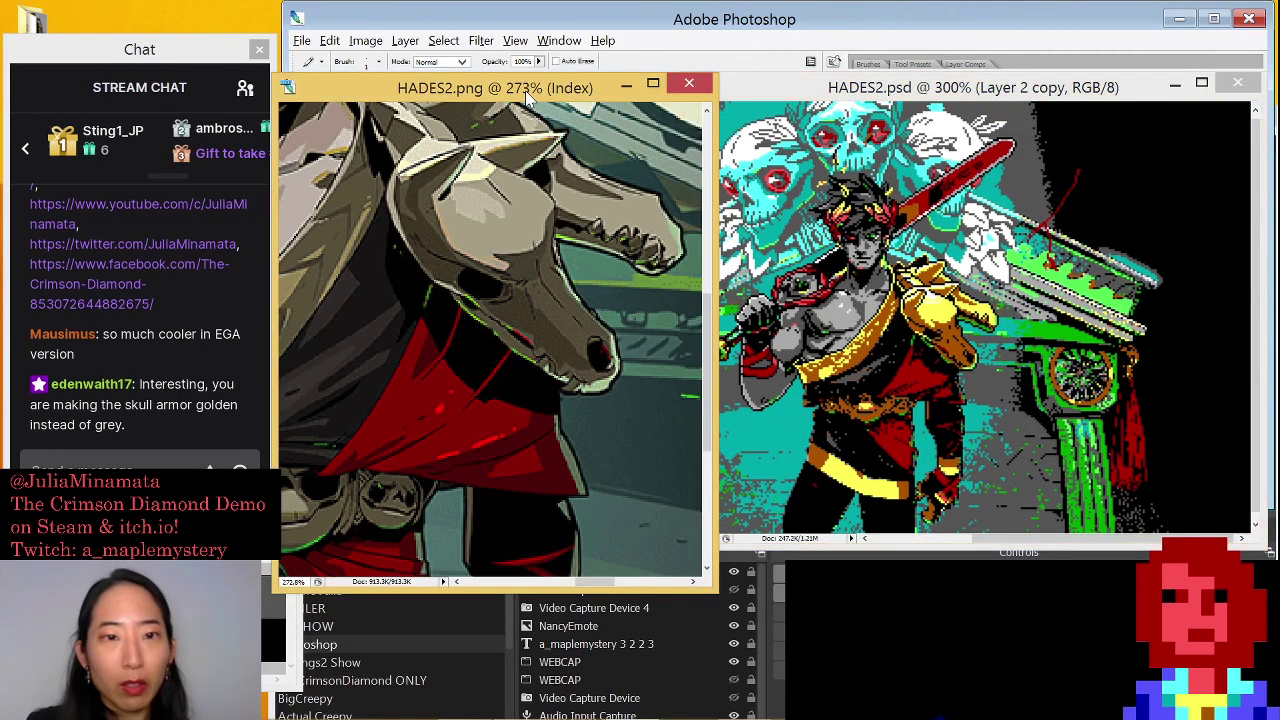
key("ctrl+minus")
key("ctrl+minus")
key("ctrl+minus")
key("ctrl+plus")
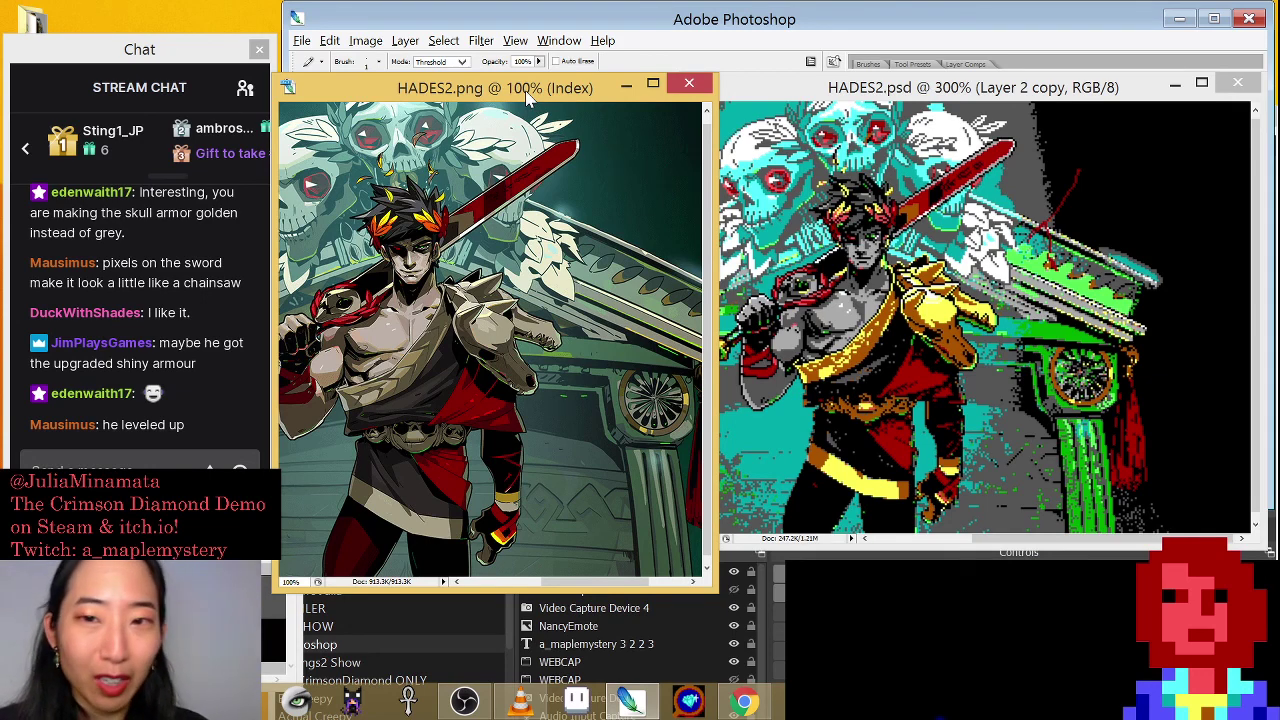
Shift the HADES2.psd window slightly and examine the gold sash, black tunic and belt at 1200%
left_click_drag(922, 87, 943, 105)
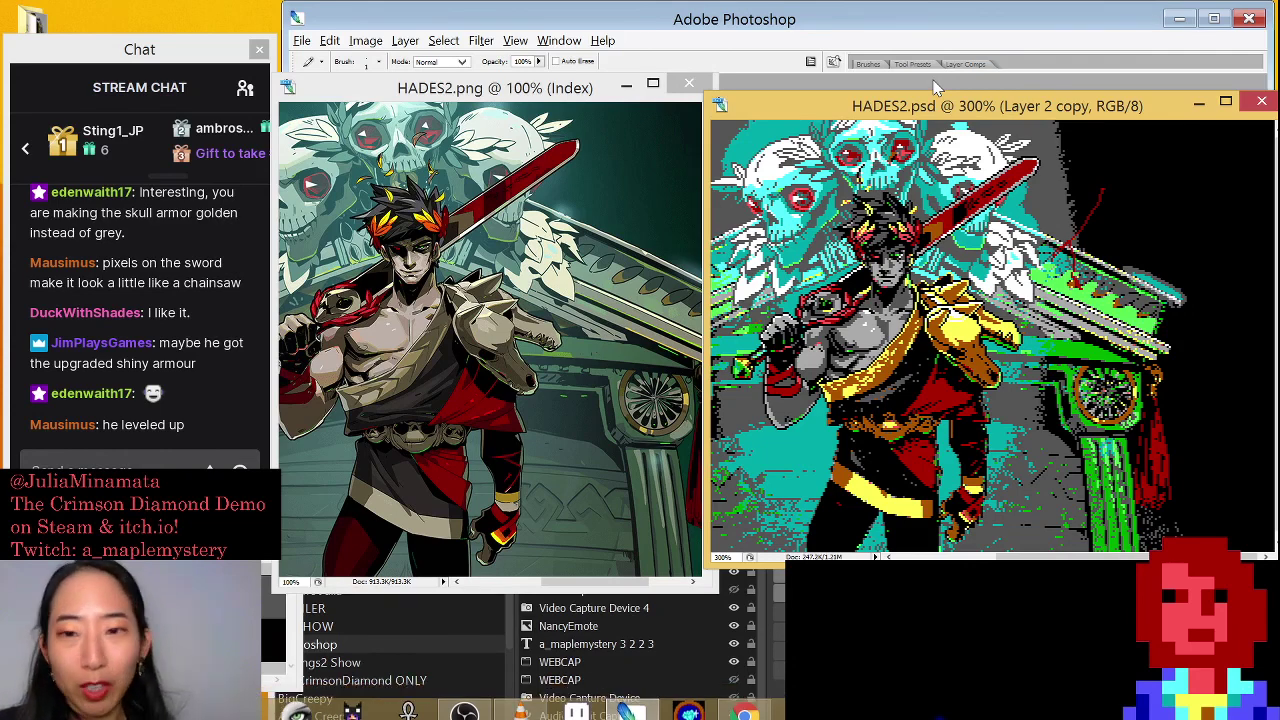
left_click_drag(952, 113, 942, 107)
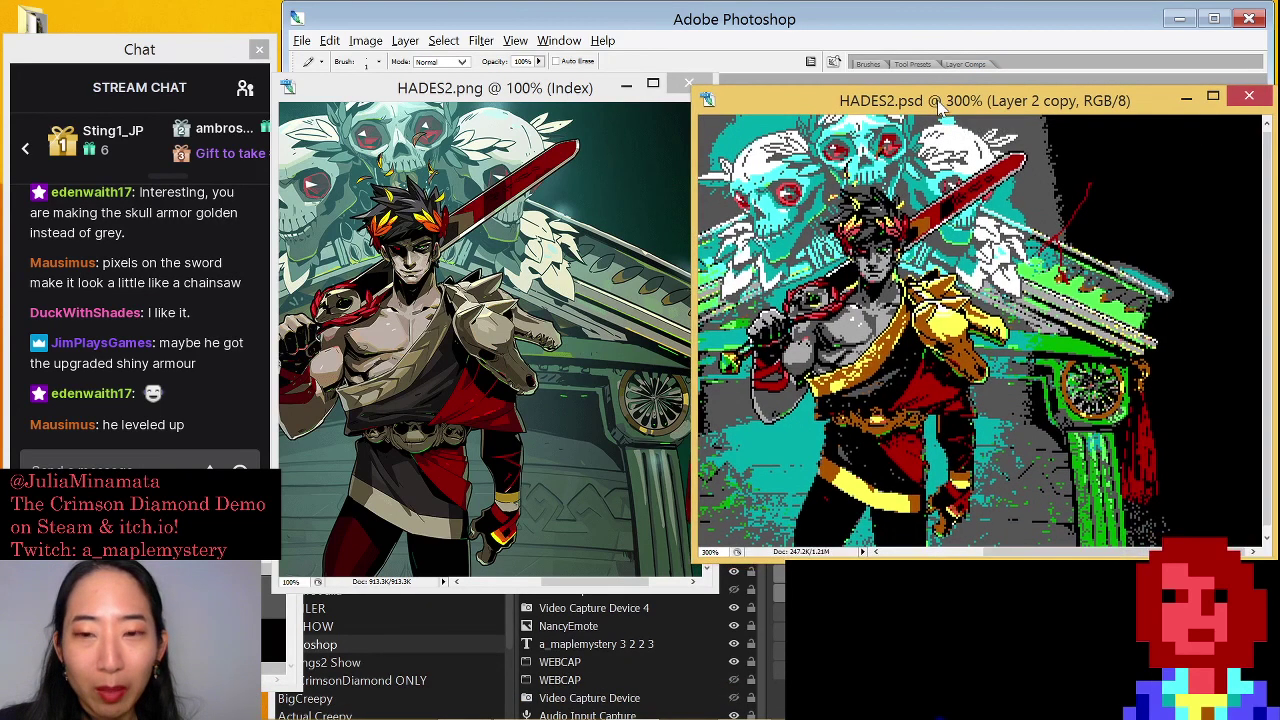
left_click_drag(848, 221, 1000, 384)
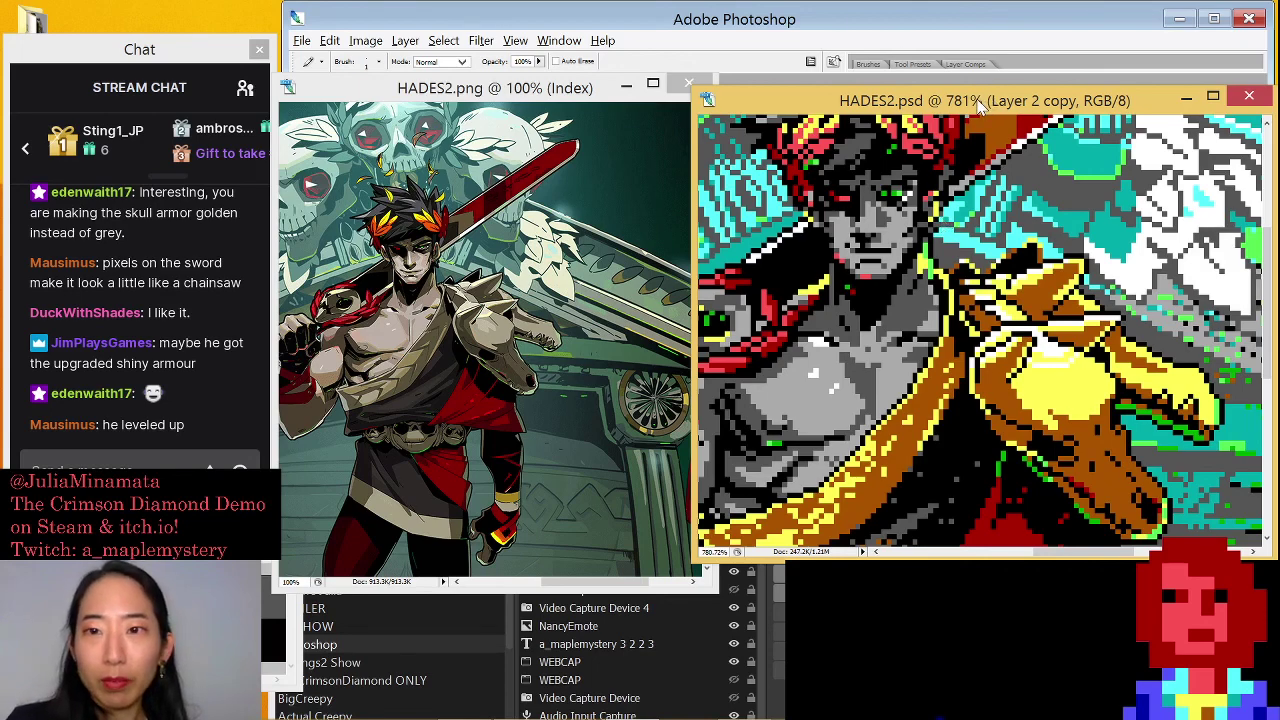
key("ctrl+plus")
key("ctrl+plus")
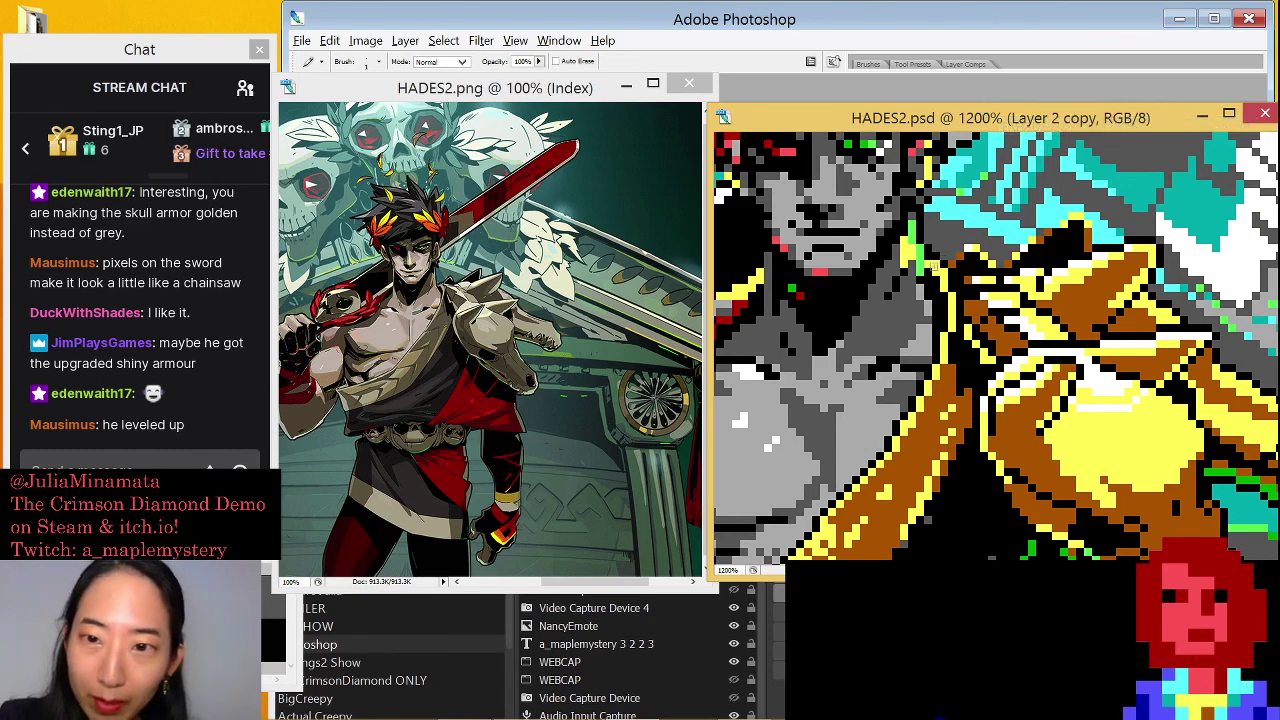
left_click_drag(1054, 424, 1155, 267)
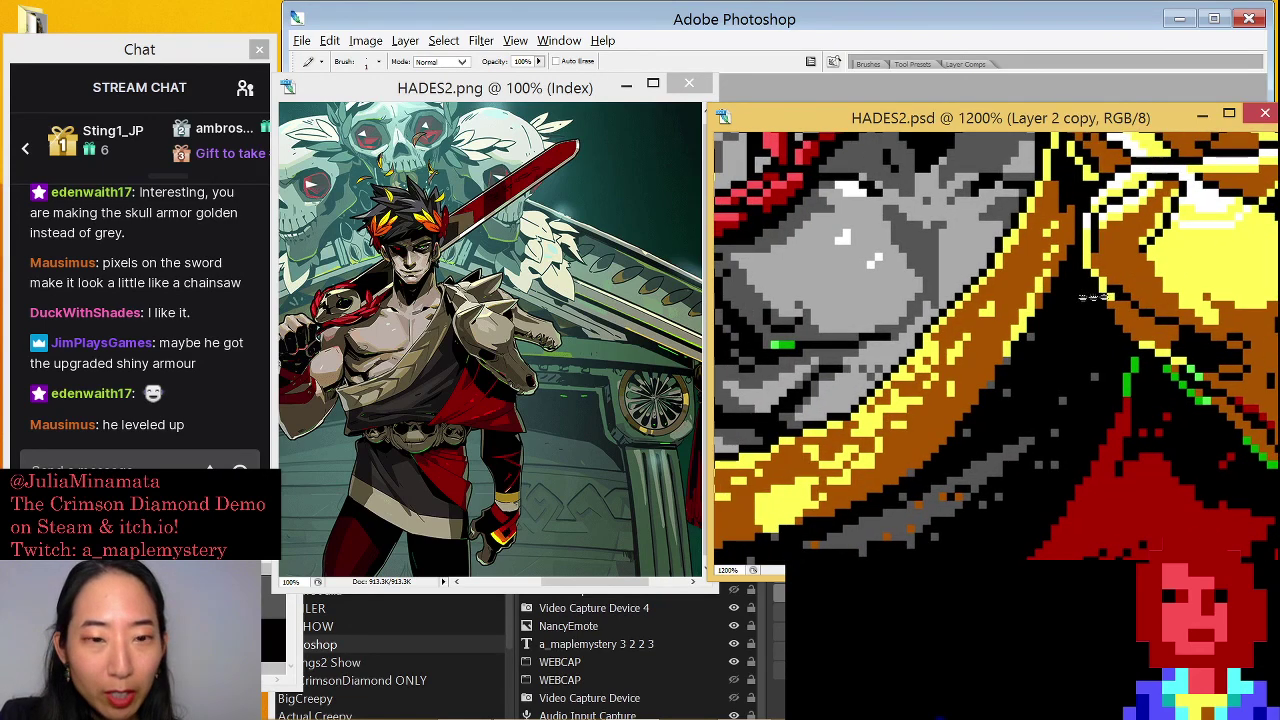
mouse_move(1048, 280)
left_mouse_down()
mouse_move(1063, 351)
mouse_move(1081, 289)
mouse_move(1060, 280)
left_mouse_up()
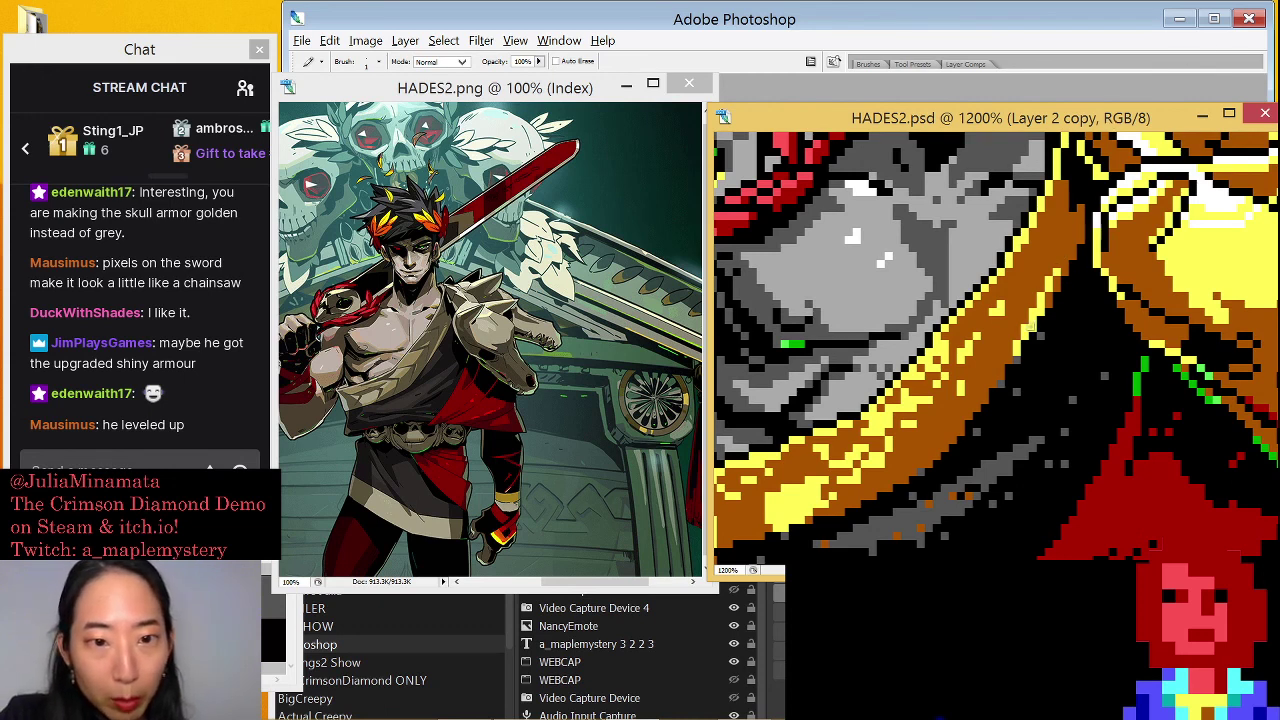
scroll(1035, 330, "down", 2)
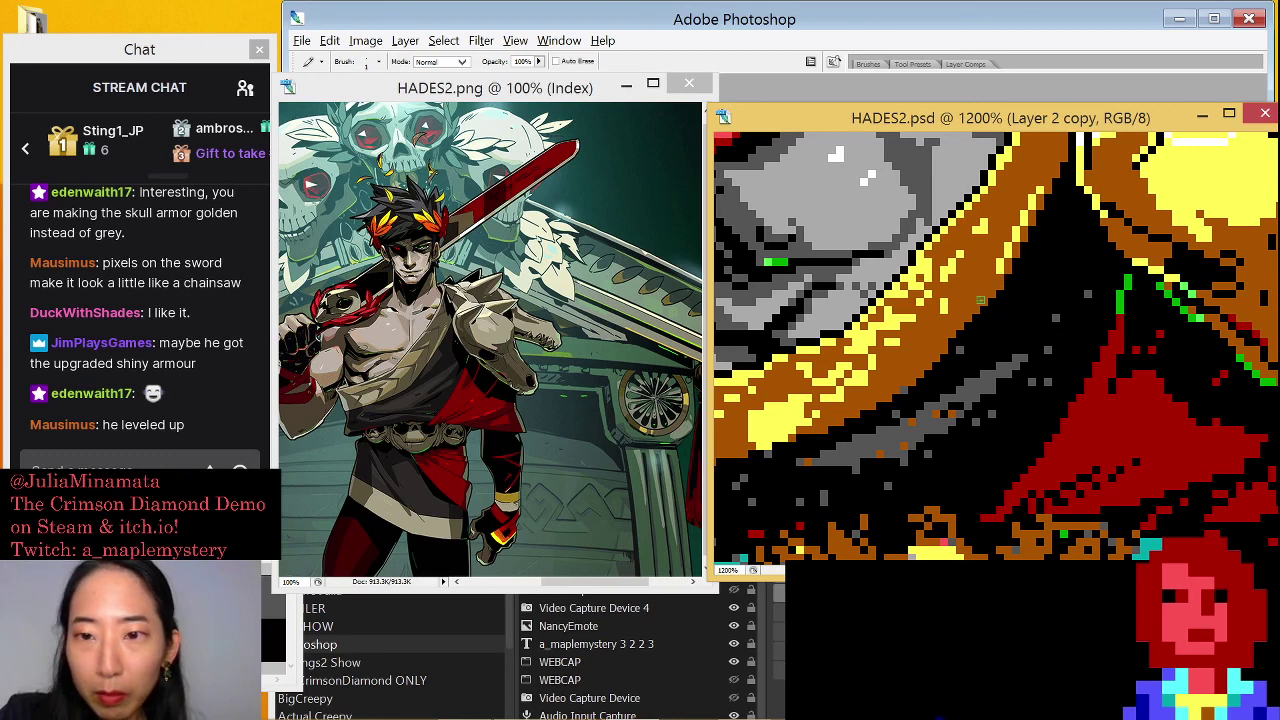
left_click_drag(1042, 310, 1082, 248)
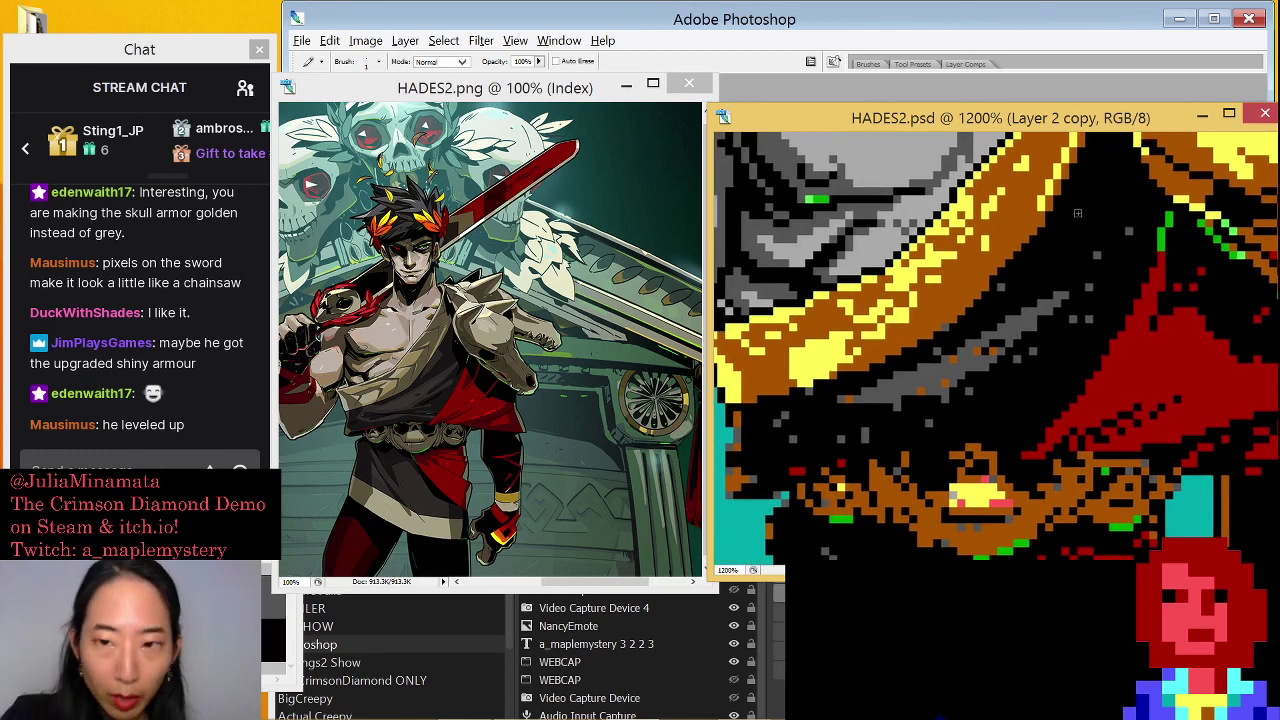
left_click_drag(1060, 302, 1040, 328)
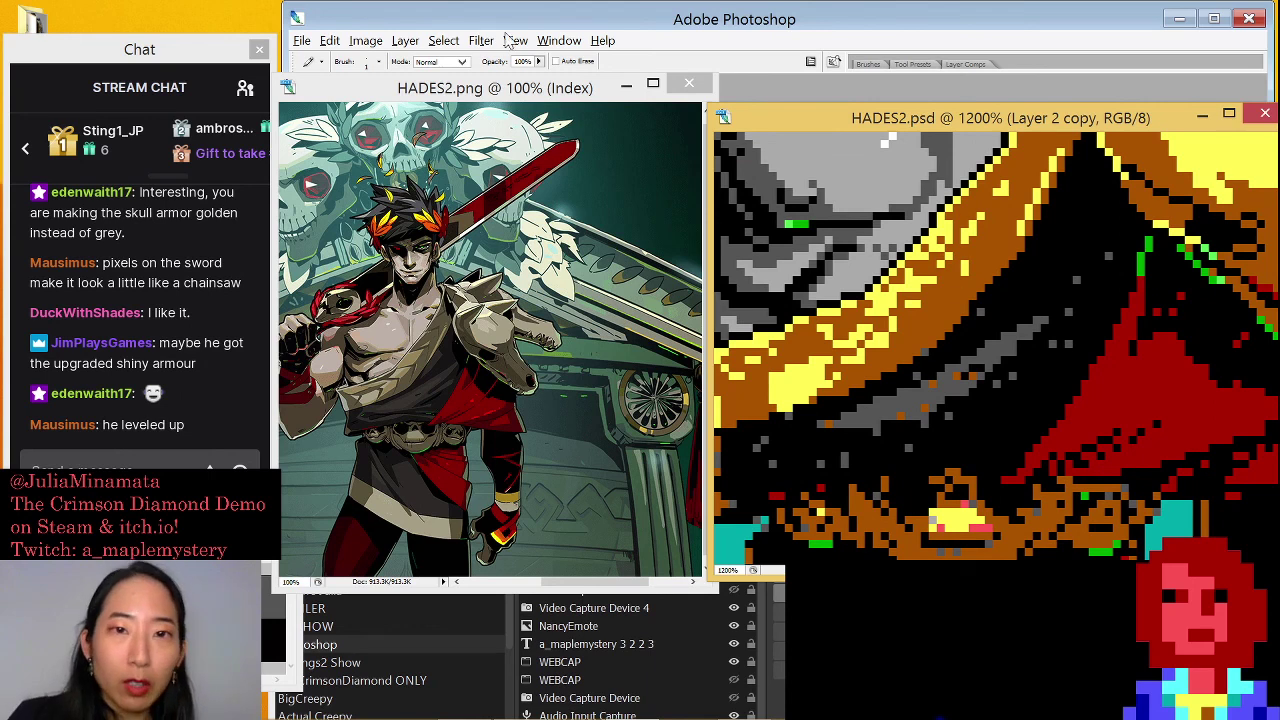
Paint a dark grey fold on the black tunic just below the gold sash, following the tunic enlarged to 286% in HADES2.png
left_click(512, 86)
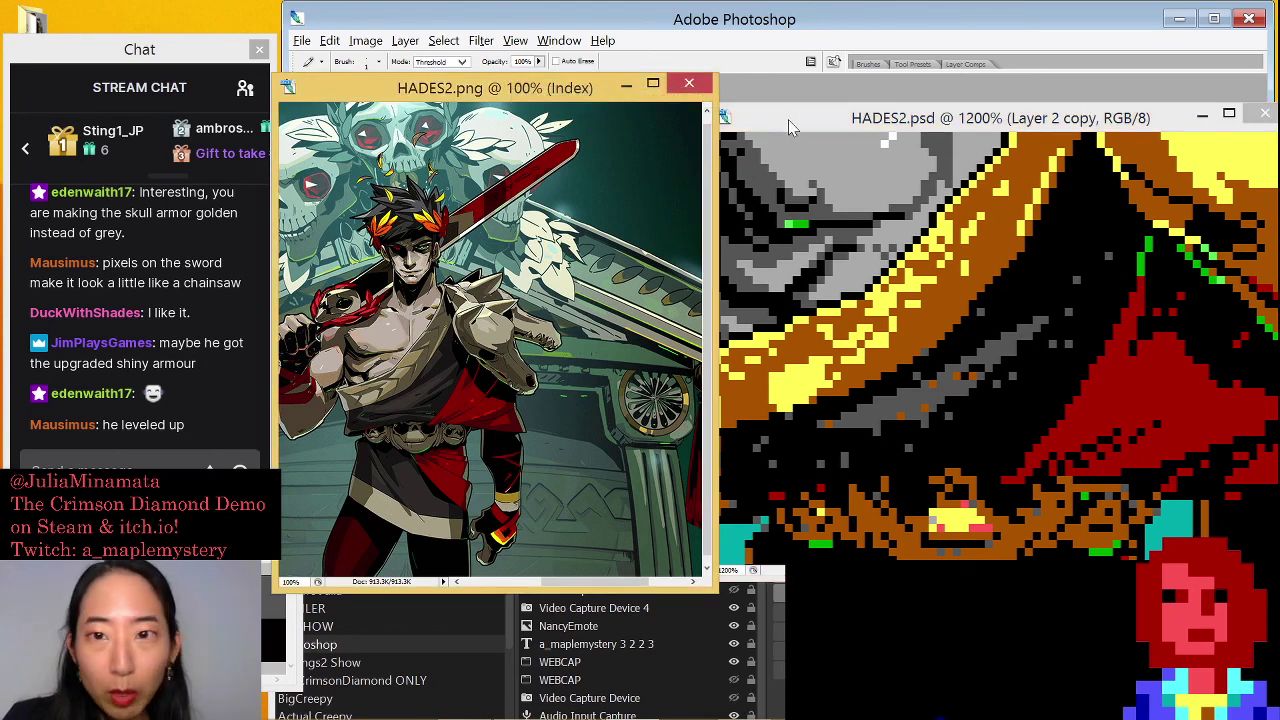
left_click_drag(789, 118, 797, 99)
left_click(515, 88)
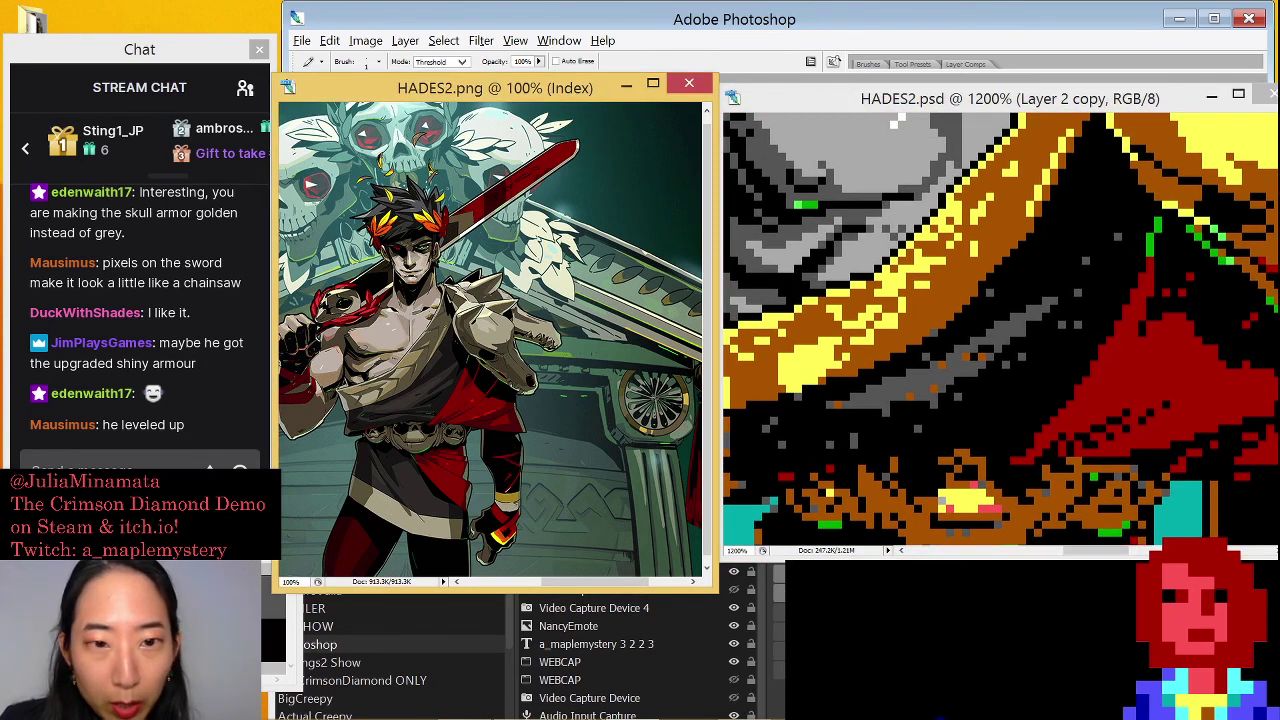
left_click_drag(515, 88, 503, 84)
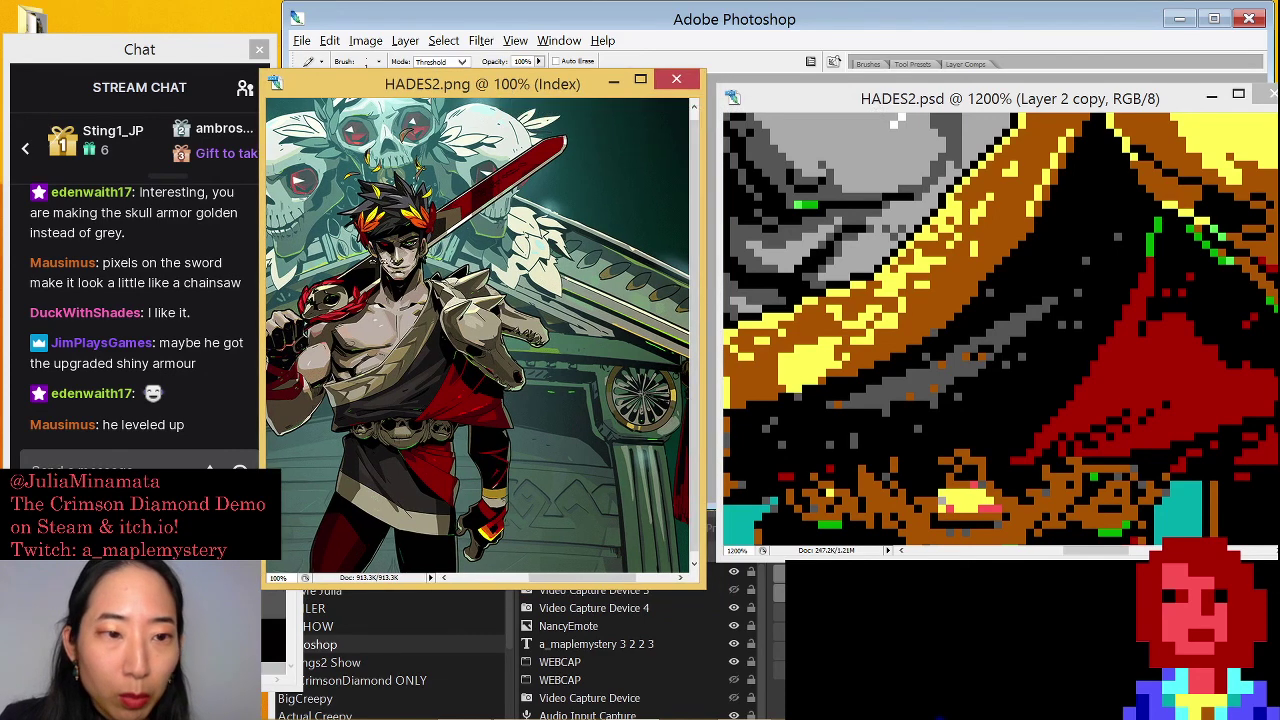
scroll(440, 290, "up", 3)
scroll(482, 336, "down", 2)
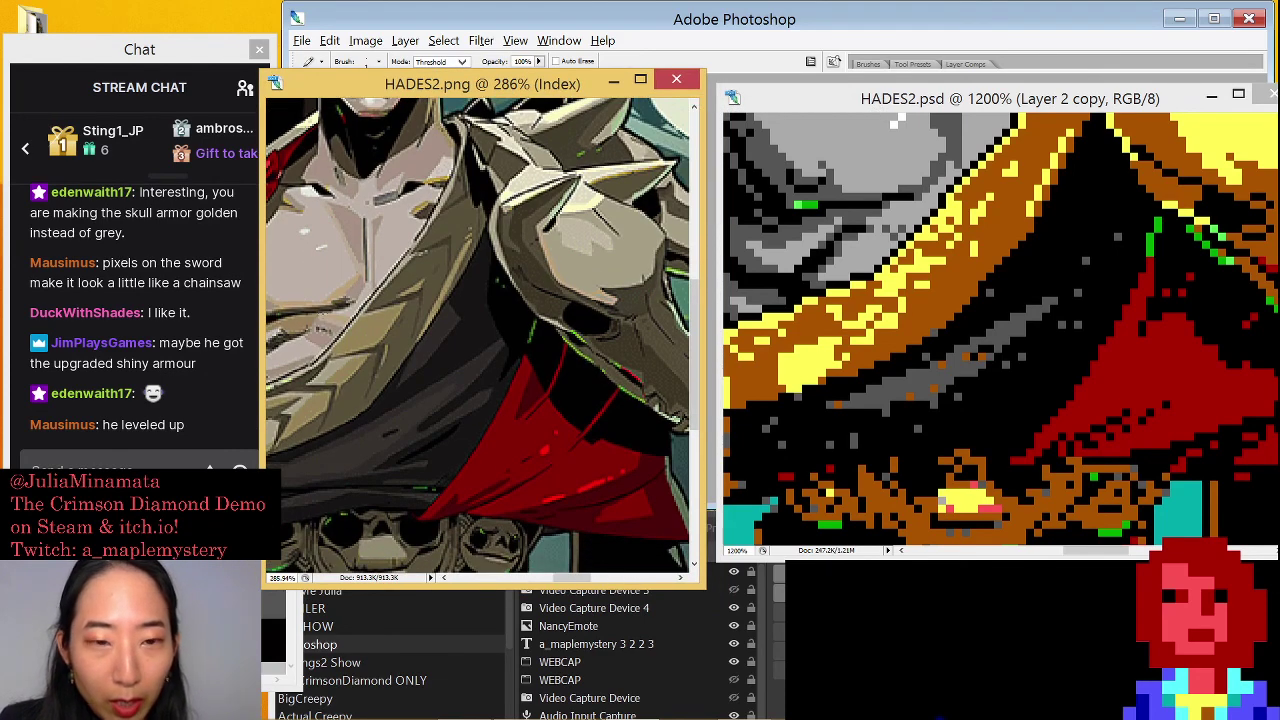
left_click(888, 105)
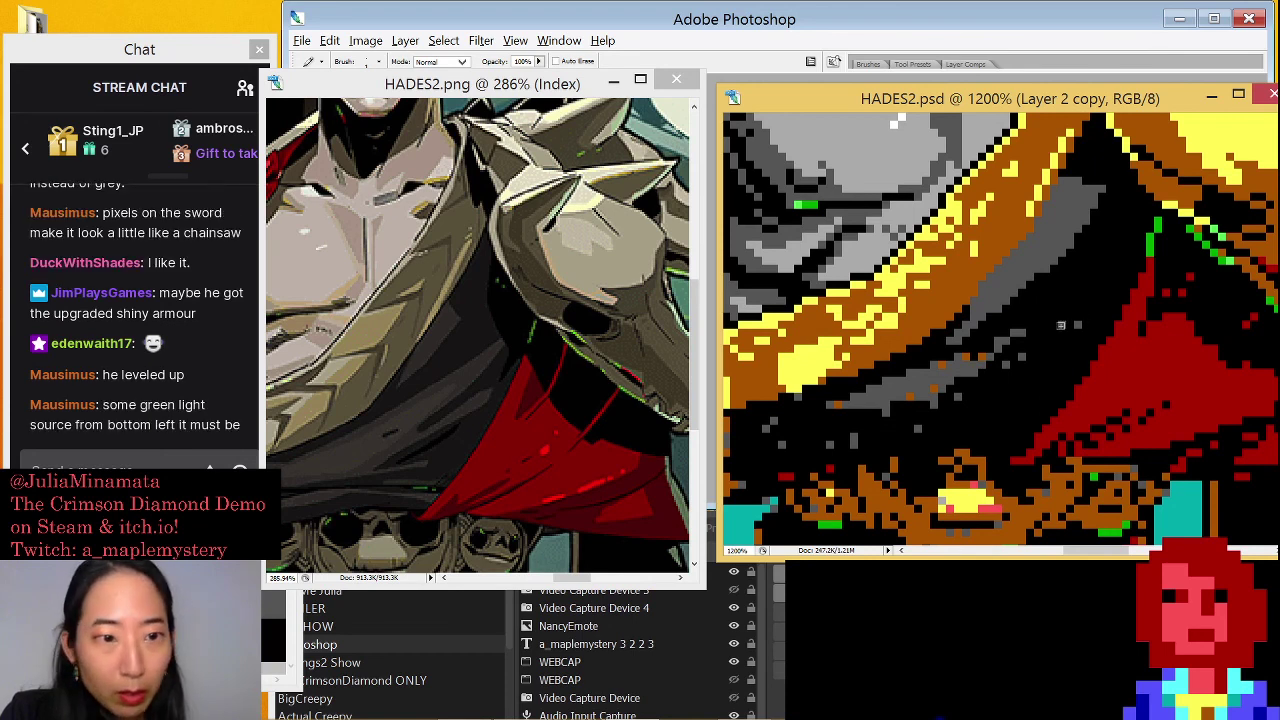
left_click_drag(1061, 325, 1061, 327)
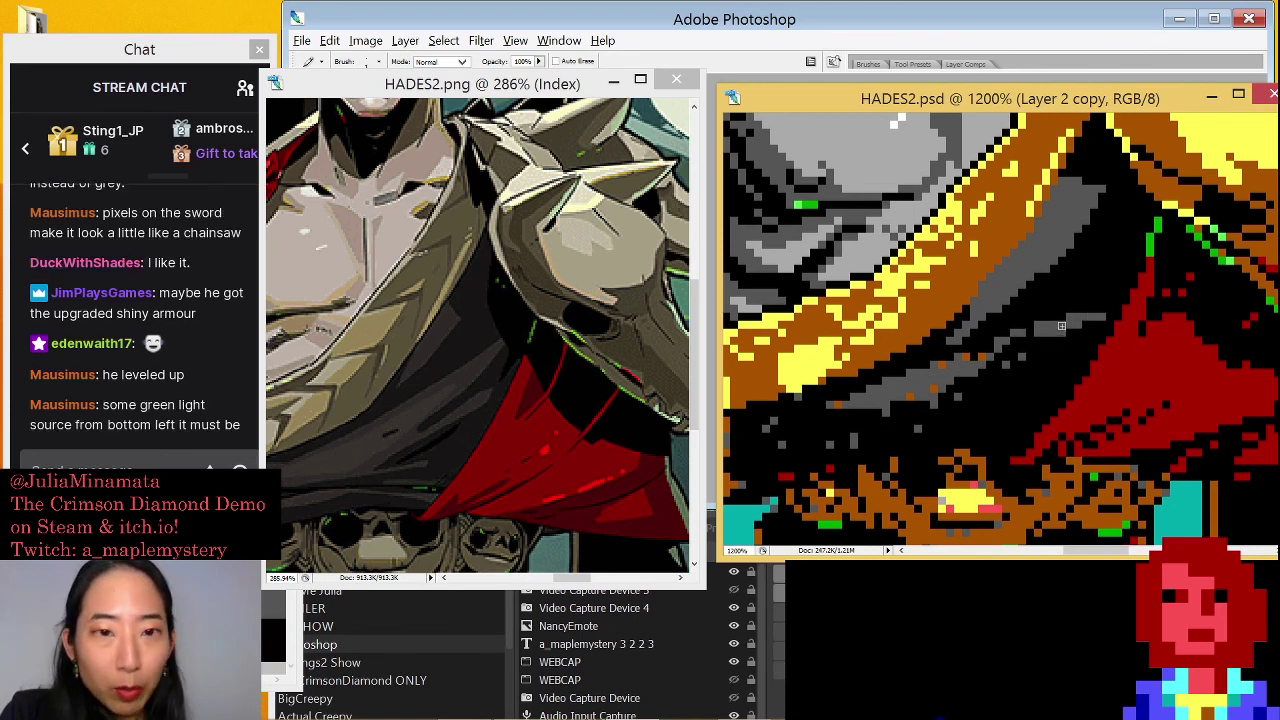
Paint a second, longer dark grey fold diagonally across the tunic beneath the first, covering the scattered grey and brown pixels
left_click(514, 86)
left_click_drag(468, 345, 495, 390)
left_click(1070, 100)
mouse_move(966, 357)
left_mouse_down()
mouse_move(1059, 314)
mouse_move(1045, 322)
mouse_move(1091, 312)
mouse_move(959, 376)
mouse_move(896, 378)
mouse_move(931, 366)
mouse_move(886, 382)
mouse_move(950, 373)
mouse_move(1021, 340)
mouse_move(1097, 281)
left_mouse_up()
left_click_drag(1043, 319, 1124, 260)
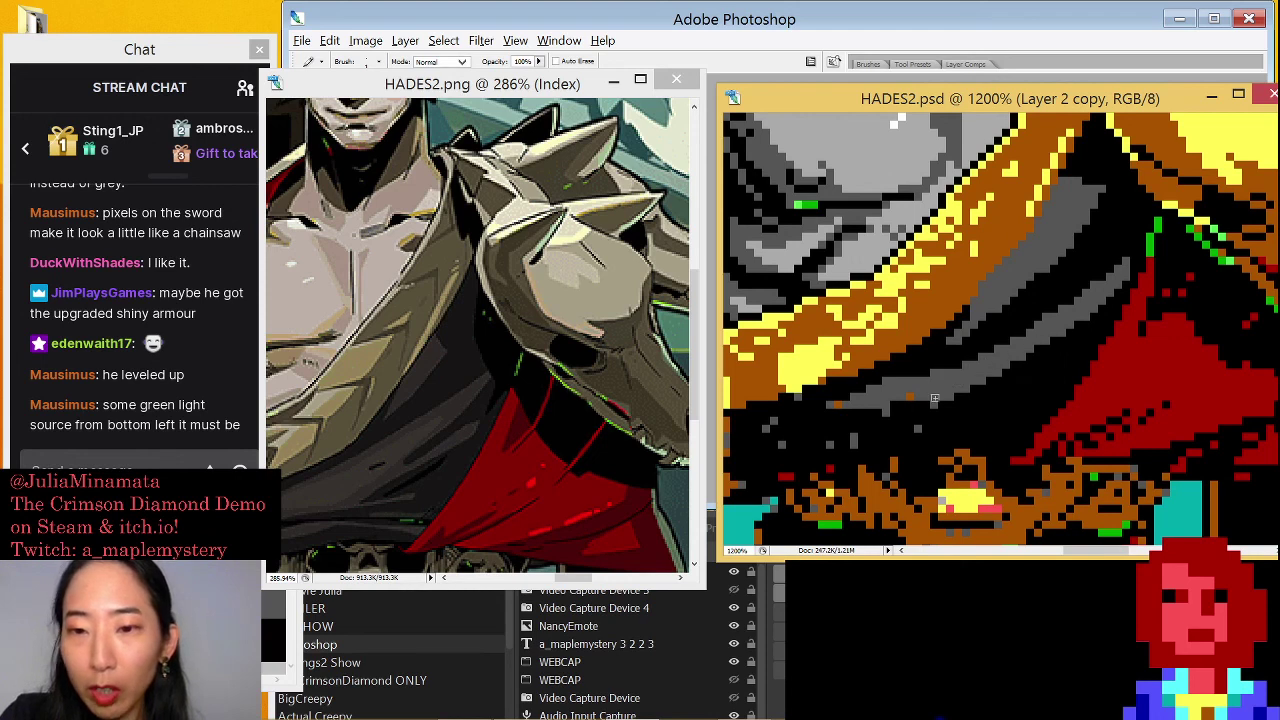
Curve the long grey fold back along the tunic above the belt and shade the tunic's outer edge dark grey
left_click_drag(960, 347, 1040, 302)
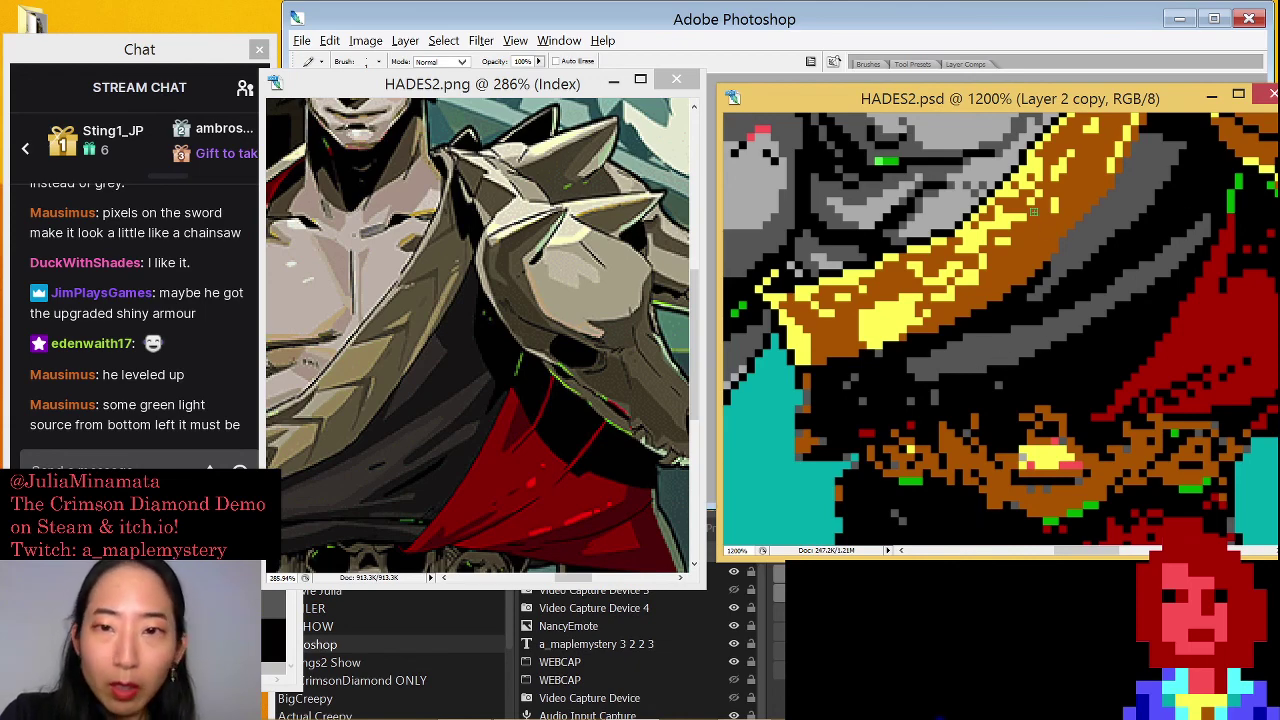
left_click_drag(560, 92, 568, 91)
left_click_drag(600, 330, 628, 268)
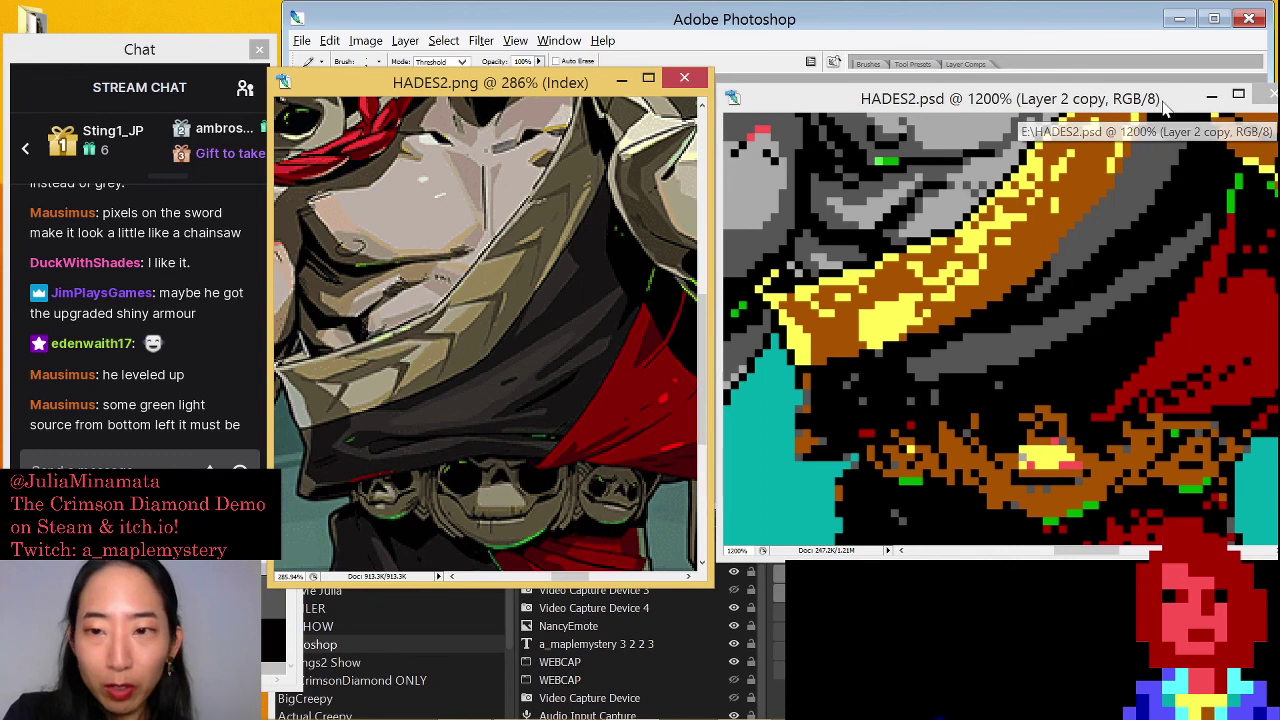
left_click(968, 345)
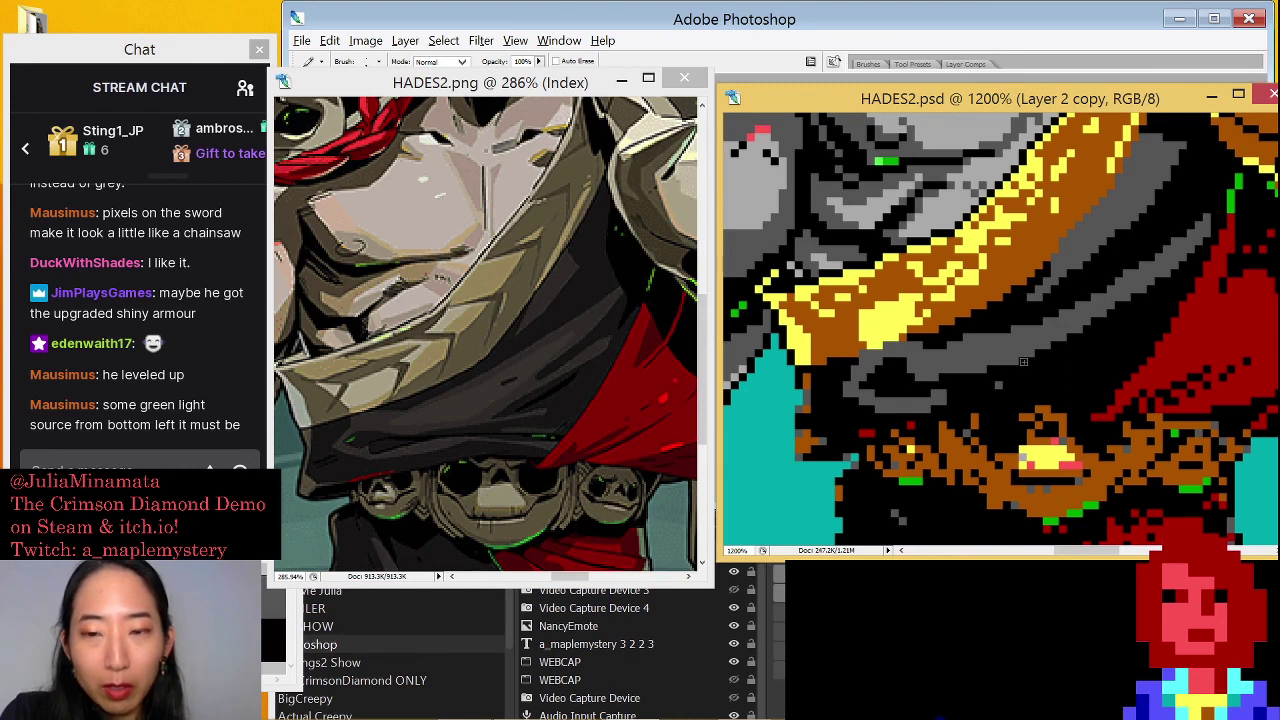
mouse_move(938, 405)
left_mouse_down()
mouse_move(1031, 381)
mouse_move(1097, 392)
left_mouse_up()
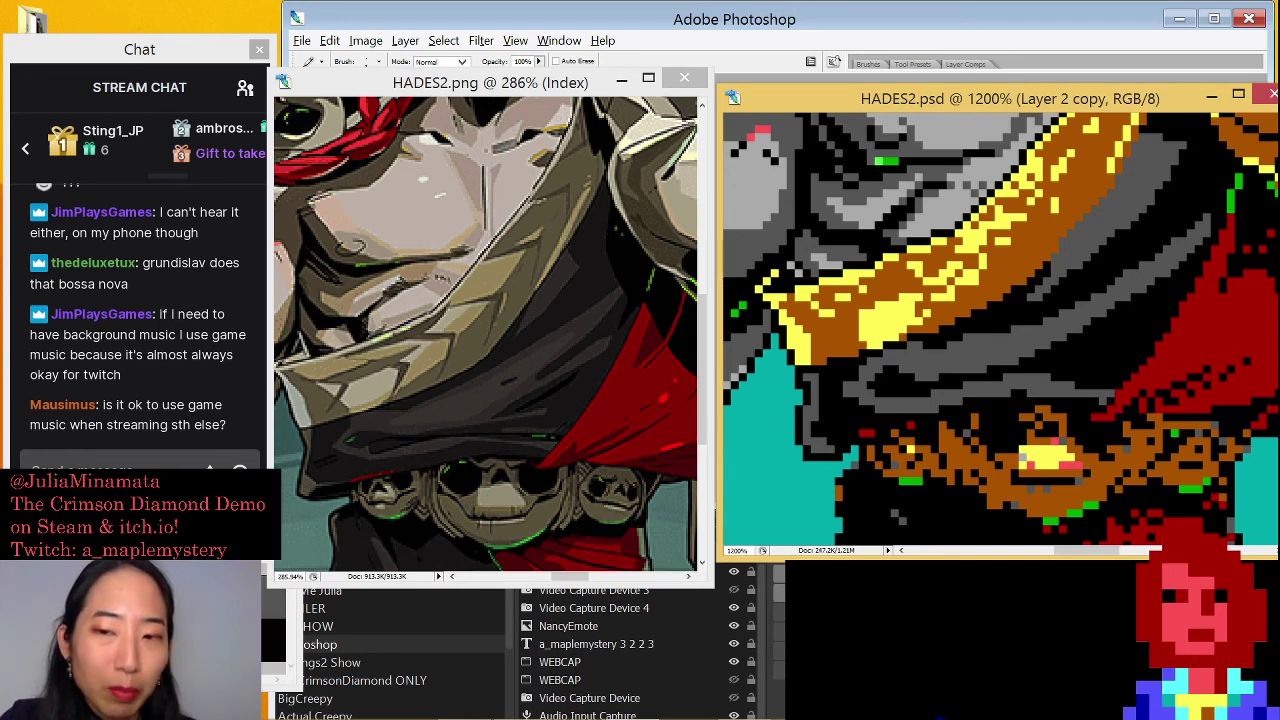
Step back through the Pencil history of HADES2.psd to undo the displacement of the tunic shading
key("ctrl+z")
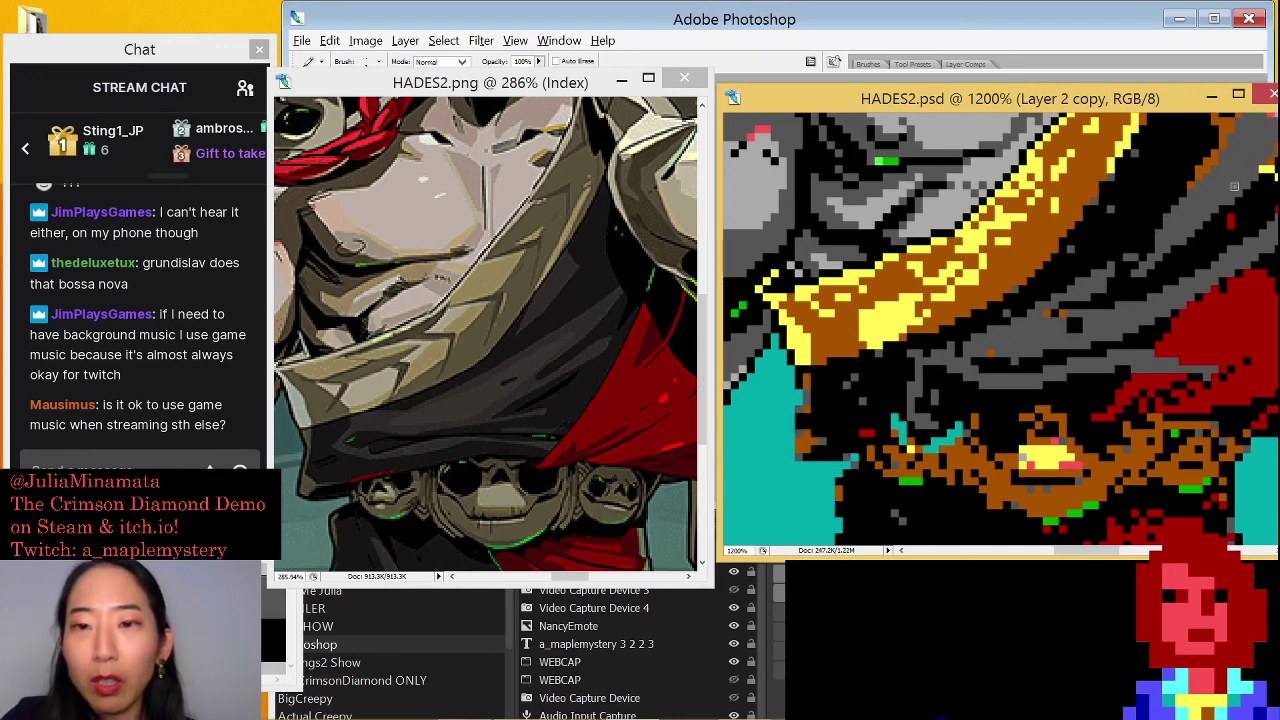
left_click(560, 41)
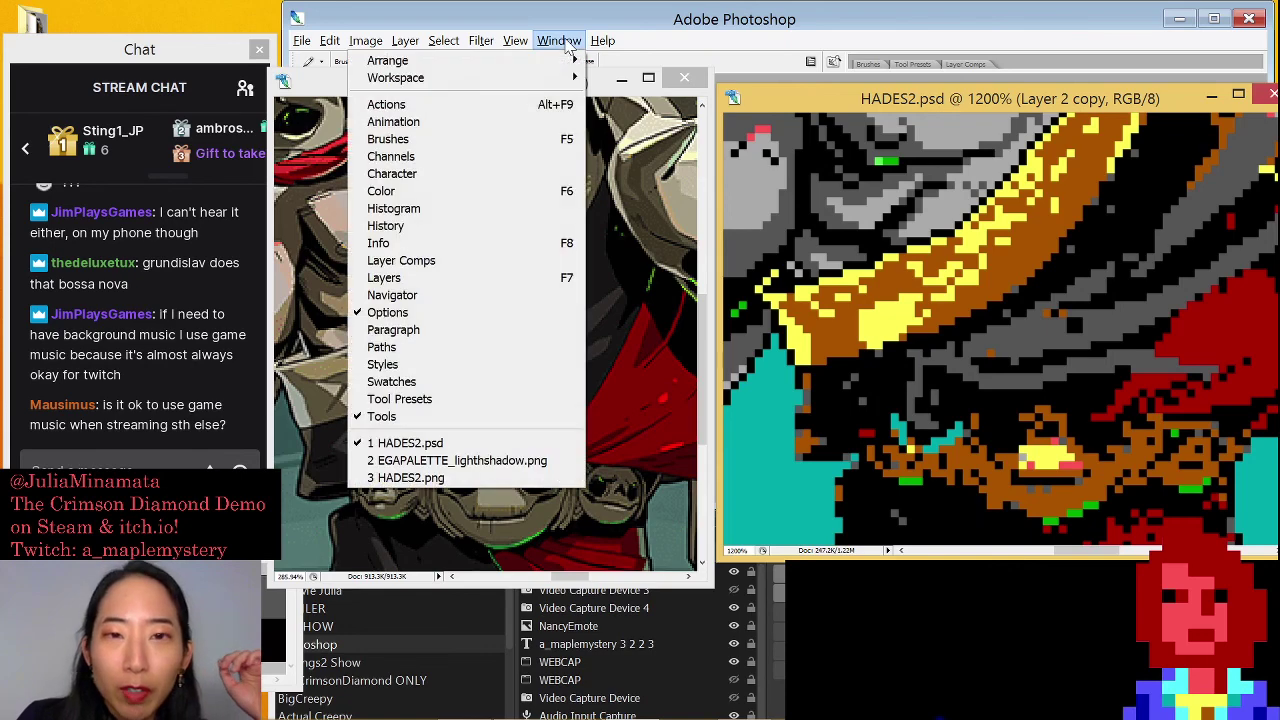
left_click(465, 226)
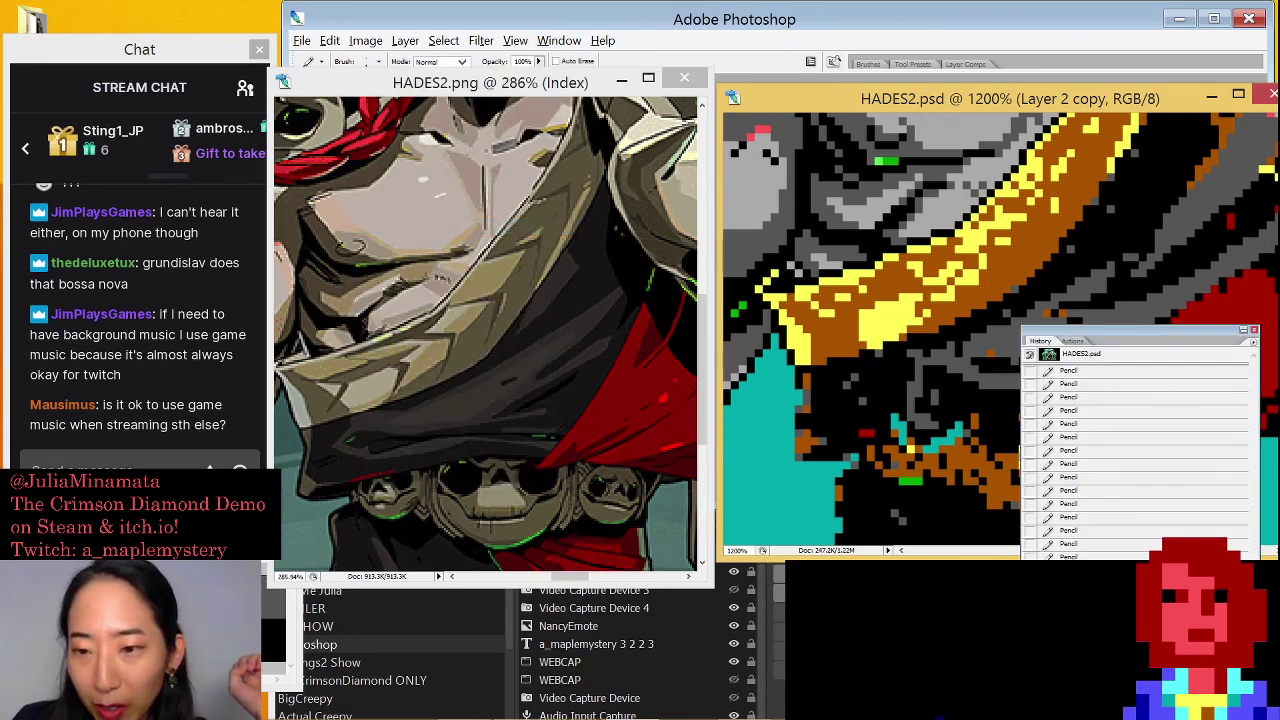
left_click(1254, 331)
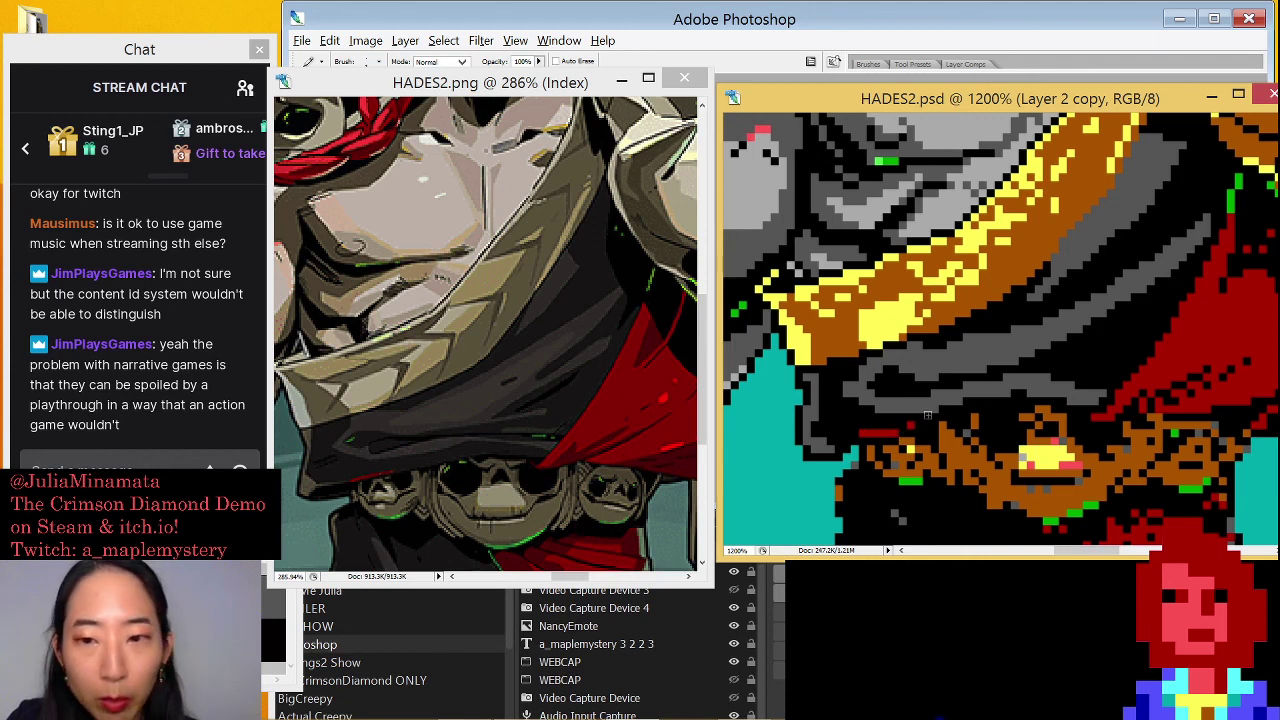
Touch up the short dark red line at the tunic's hem above the belt and clean up the red cloth beneath the horse skull
left_click_drag(895, 436, 906, 440)
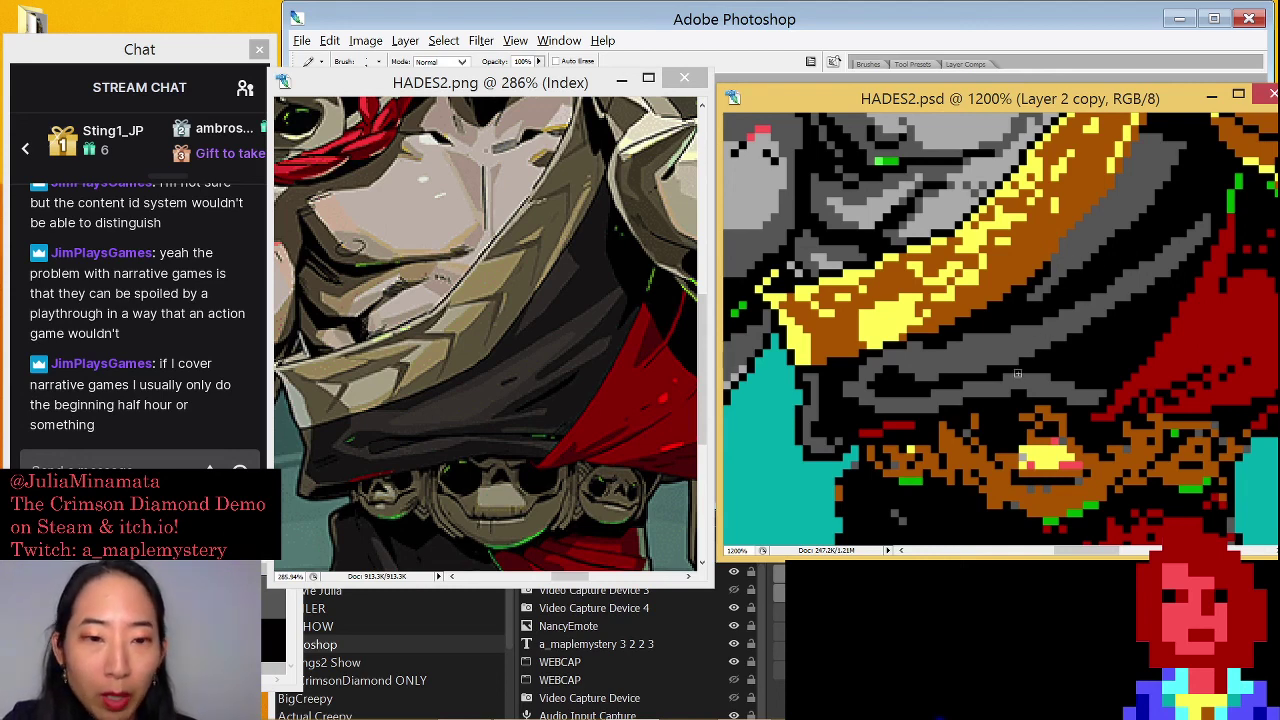
scroll(990, 434, "down", 2)
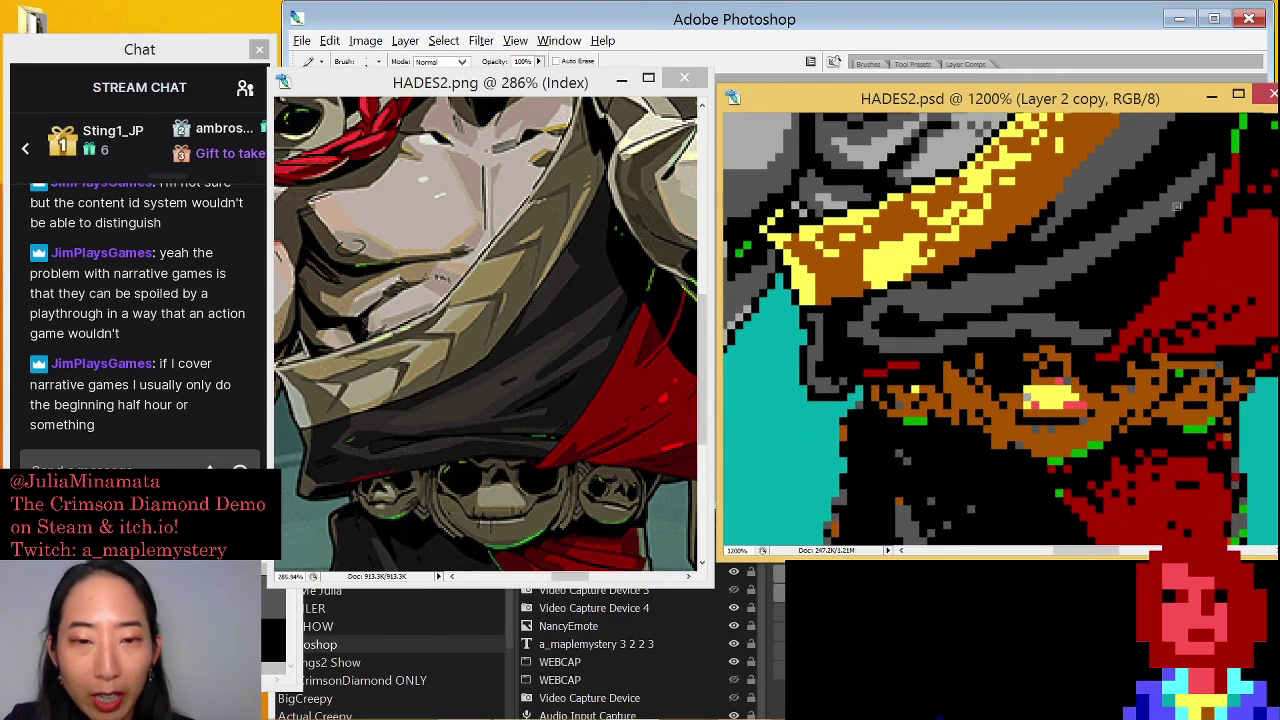
scroll(1172, 324, "up", 3)
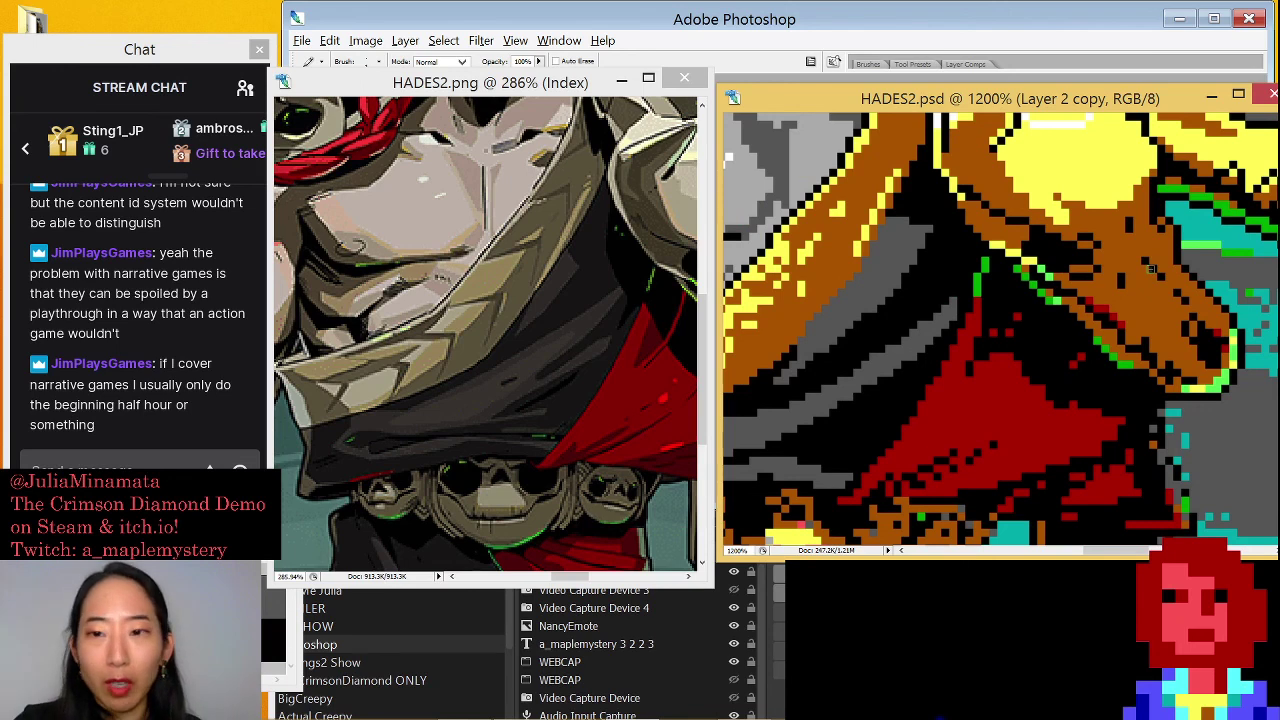
scroll(1151, 268, "down", 1)
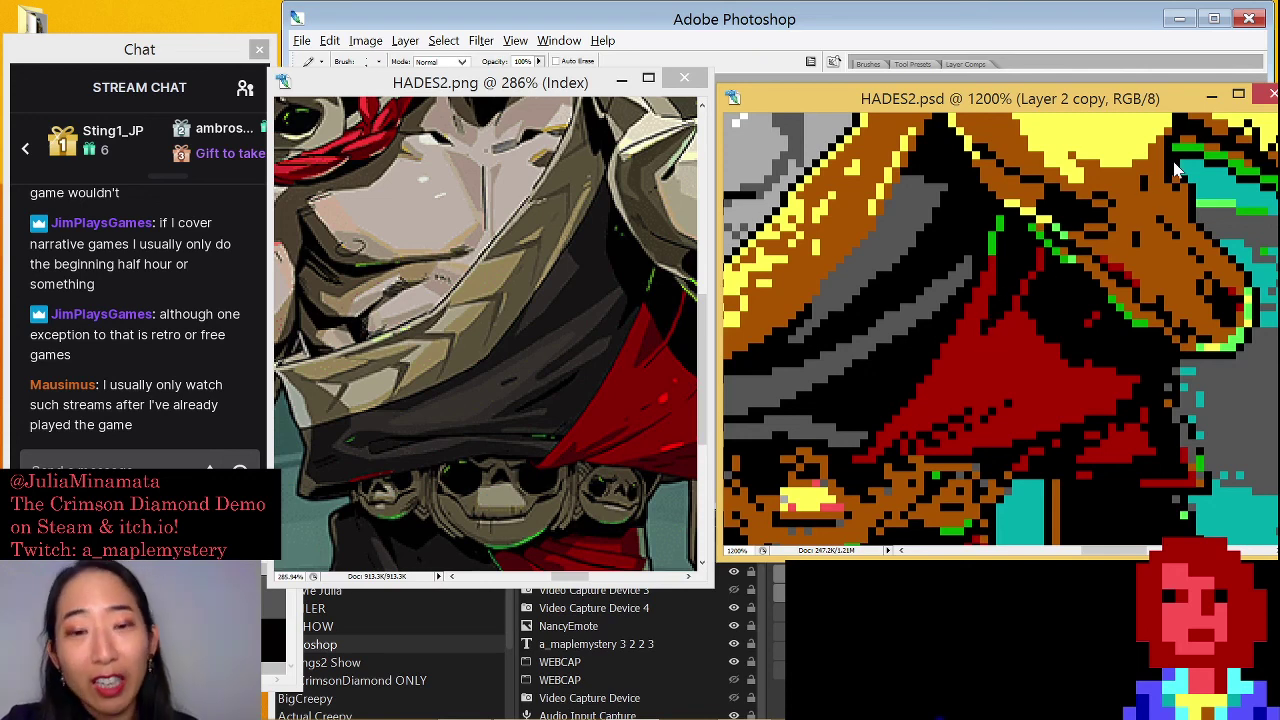
Paint the thin dark red fold line below the horse skull and refine the black creases in the red cloth, following the HADES2.png reference
left_click(567, 281)
left_click_drag(659, 243, 542, 256)
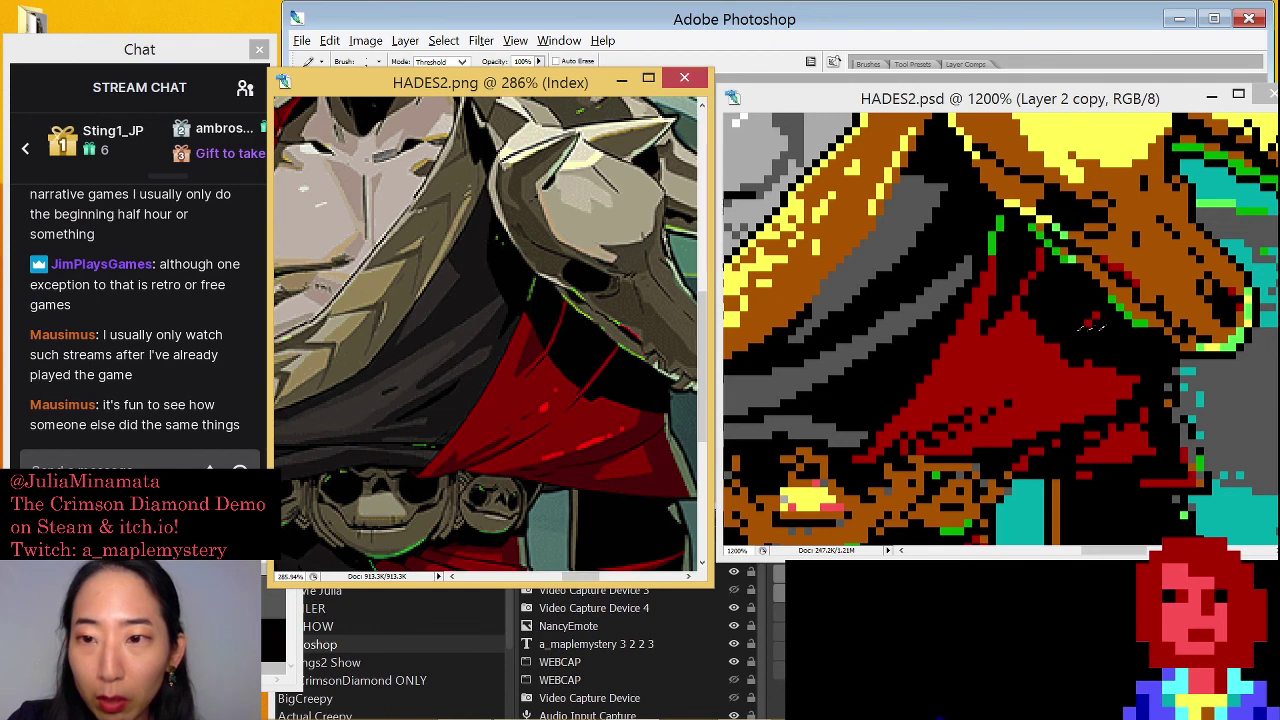
left_click(1086, 325)
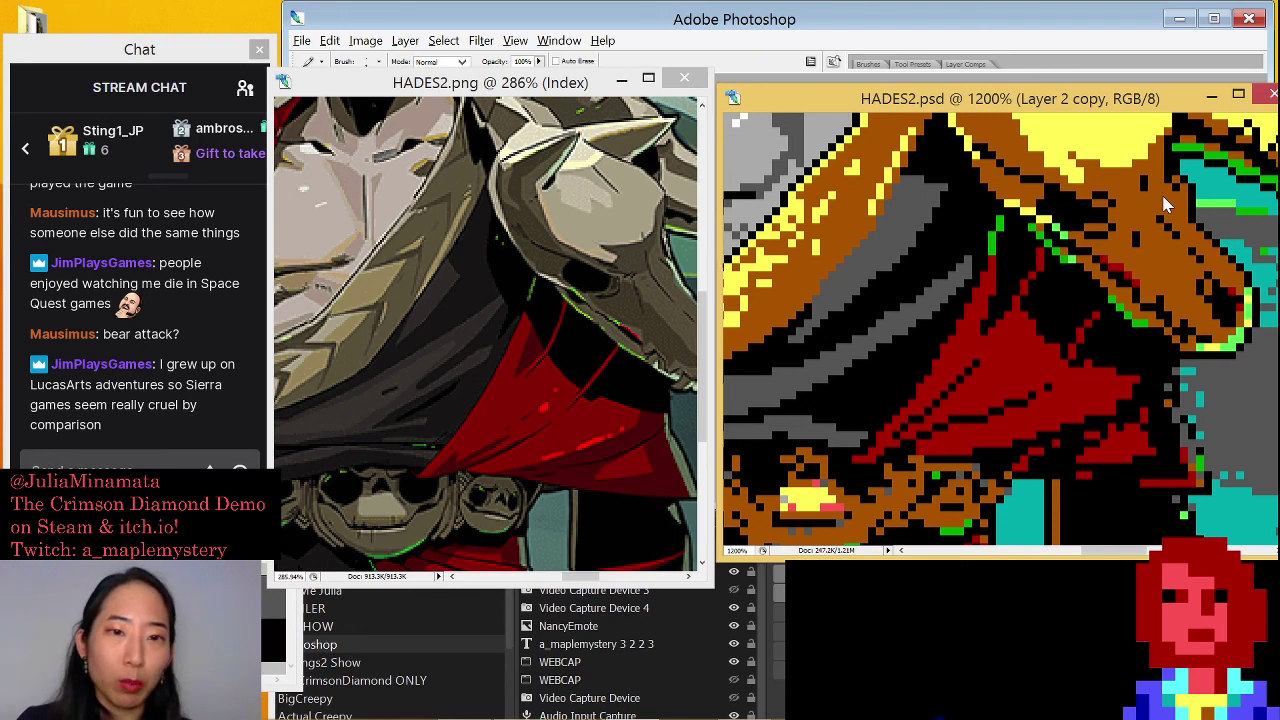
left_click_drag(948, 200, 1015, 204)
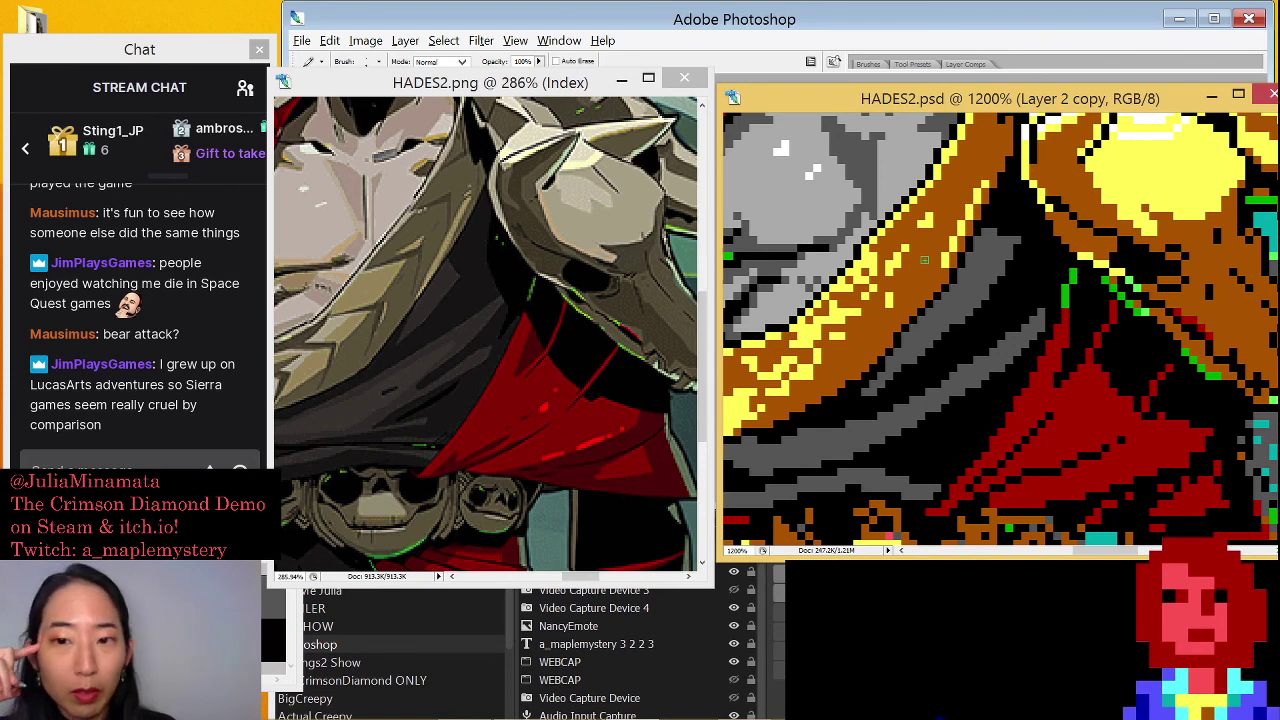
left_click_drag(1027, 301, 1013, 239)
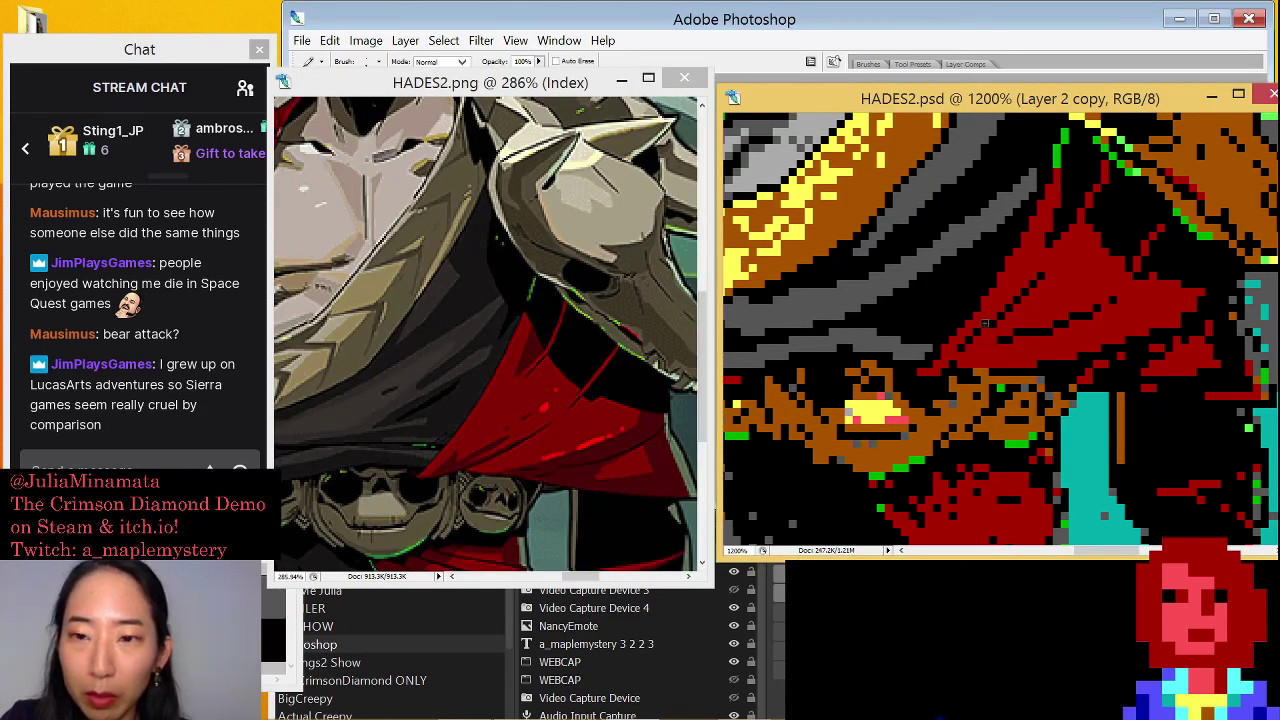
left_click(991, 351)
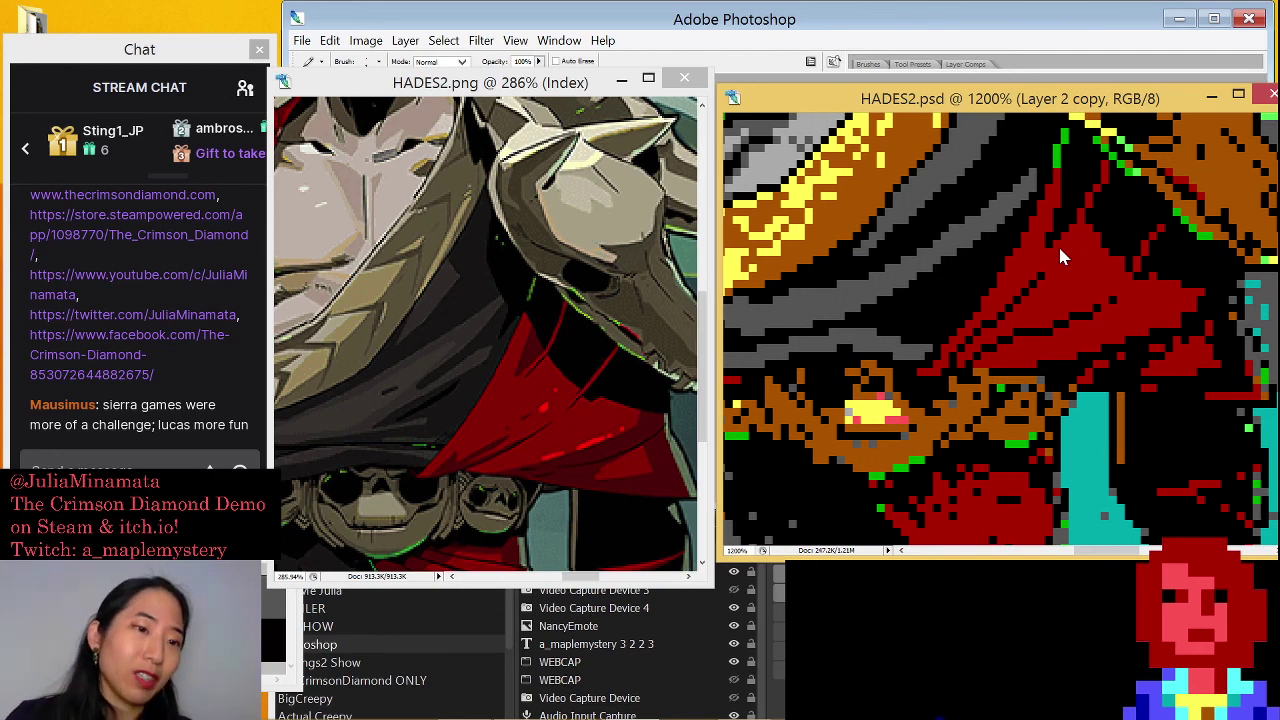
Read back through the recent stream chat messages and return to the artwork in Photoshop
double_click(126, 286)
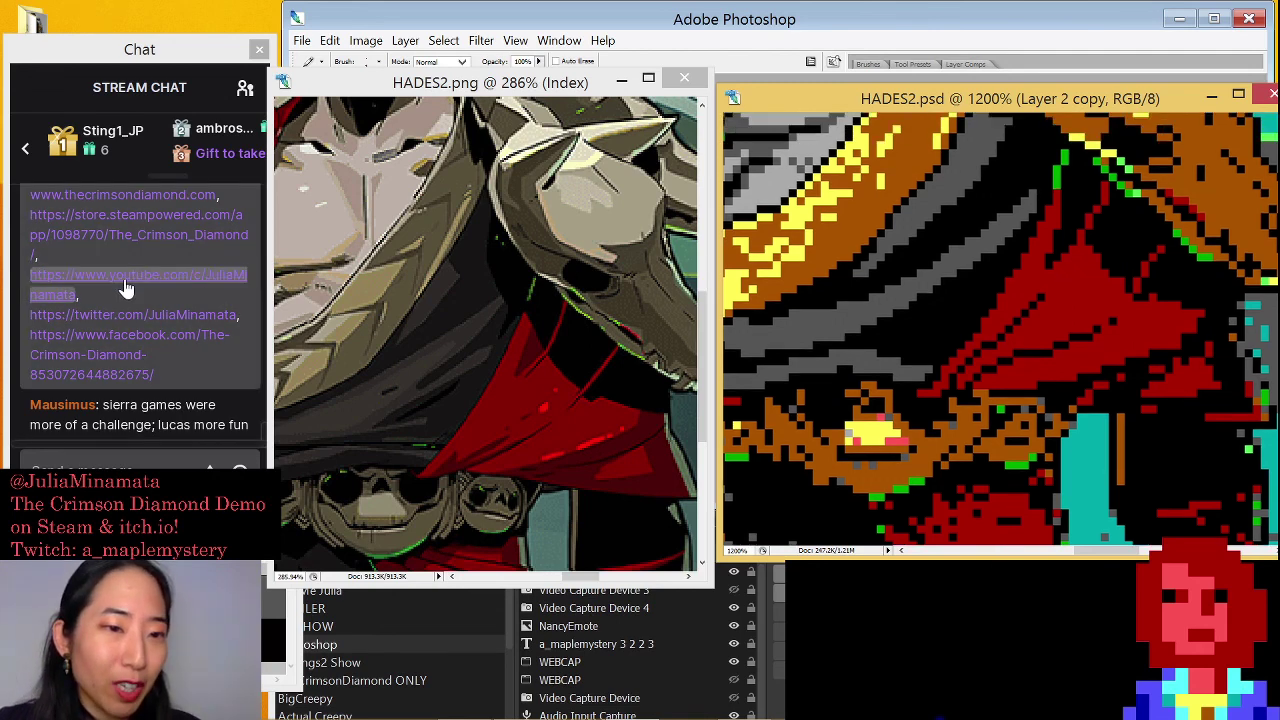
left_click(152, 438)
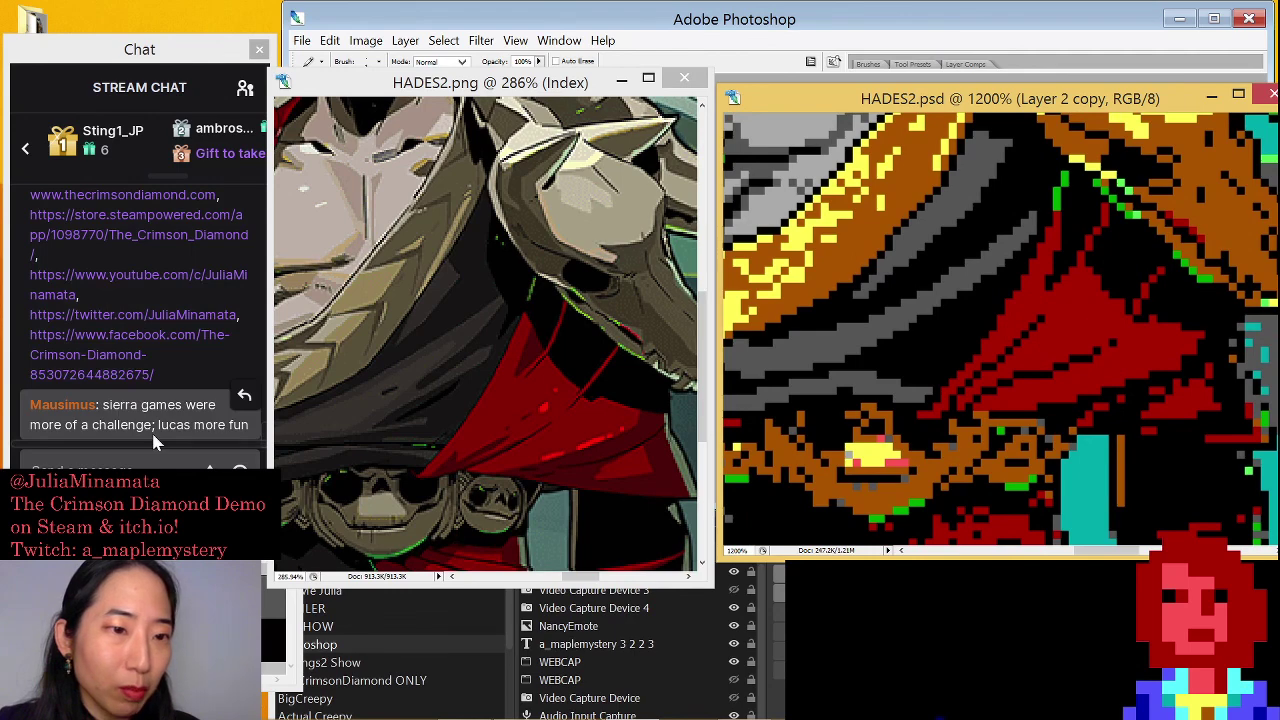
left_click(158, 432)
scroll(172, 420, "up", 2)
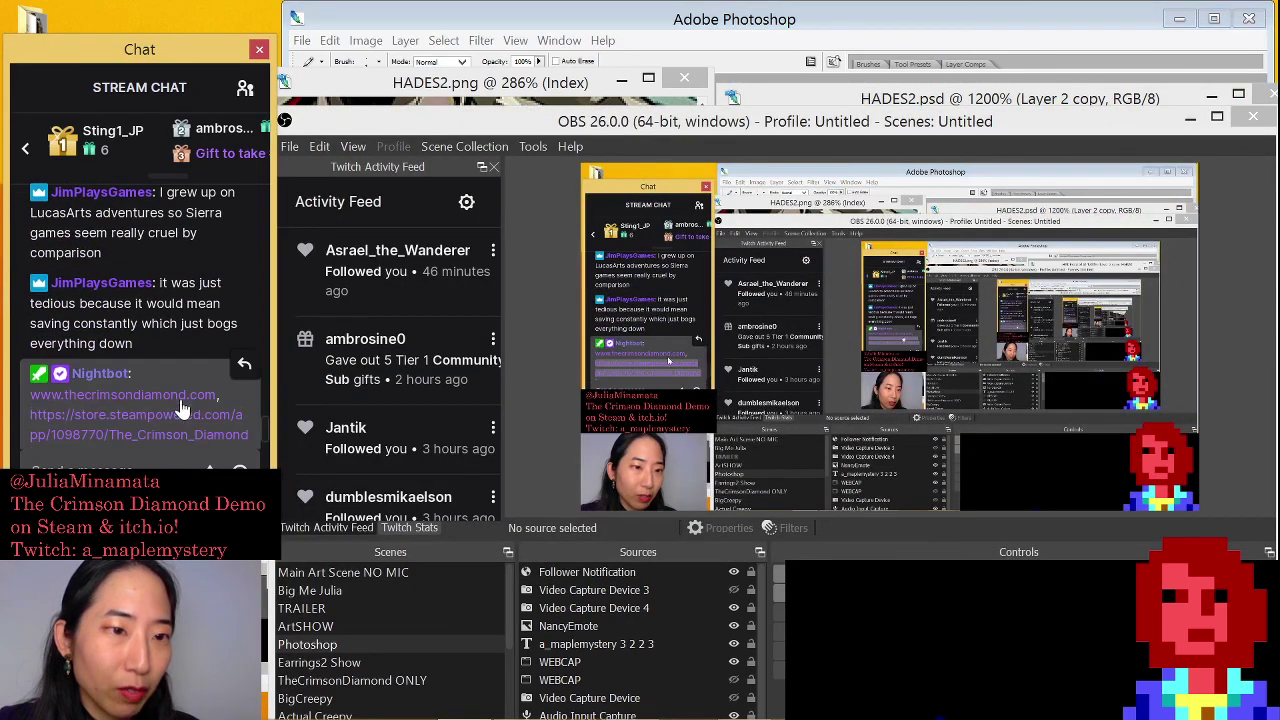
left_click(166, 364)
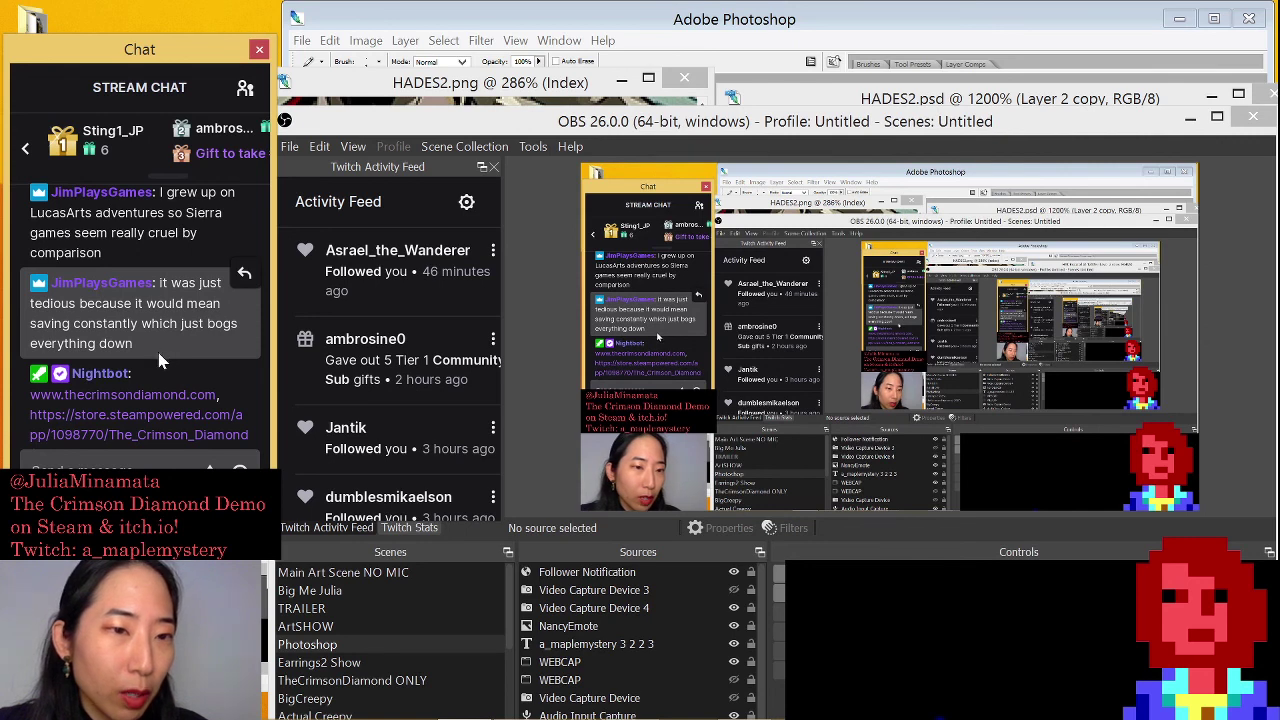
scroll(158, 360, "up", 2)
scroll(160, 355, "down", 3)
scroll(316, 318, "down", 1)
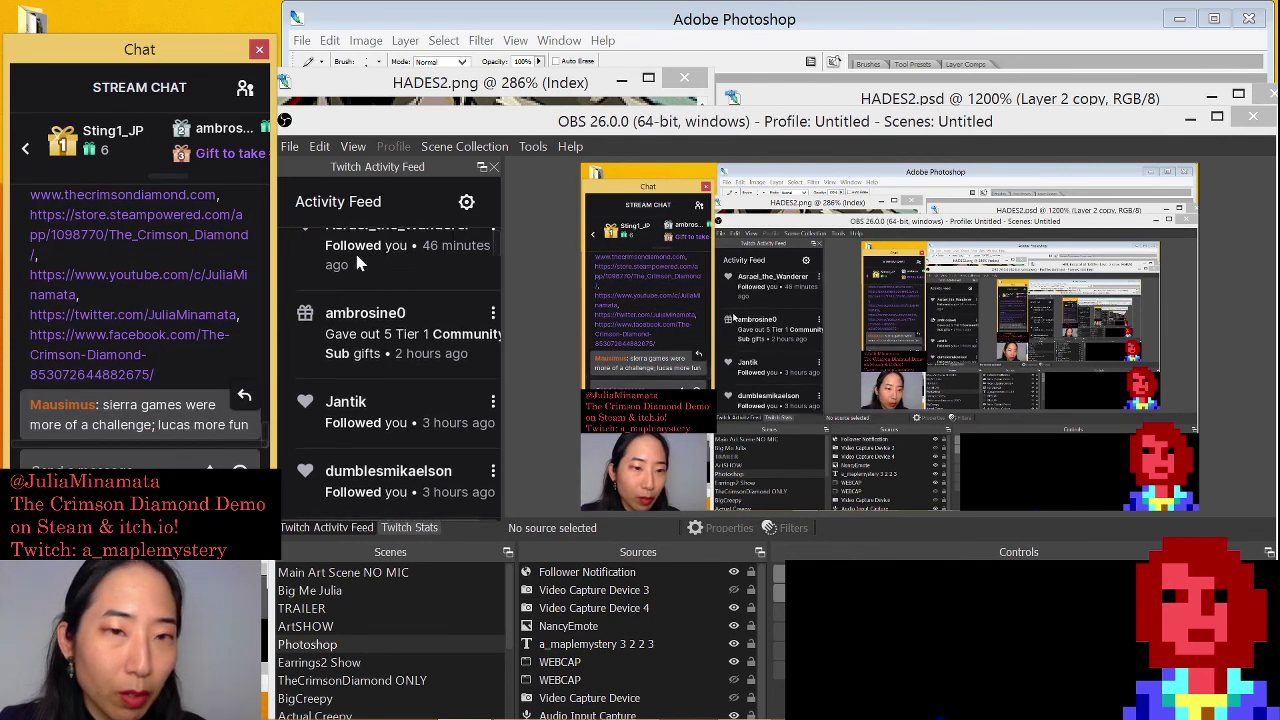
left_click(800, 28)
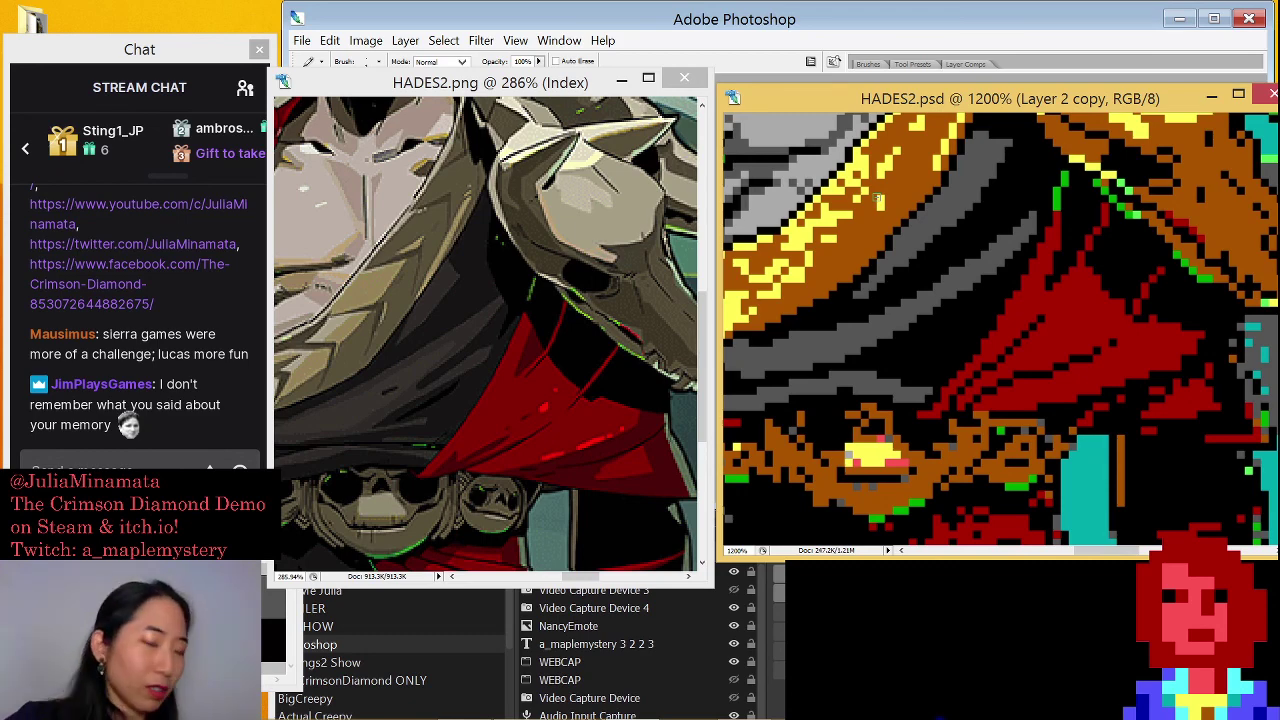
Review the HADES2.psd figure from the face down to the belt and reposition its window beside the reference image
scroll(930, 270, "up", 8)
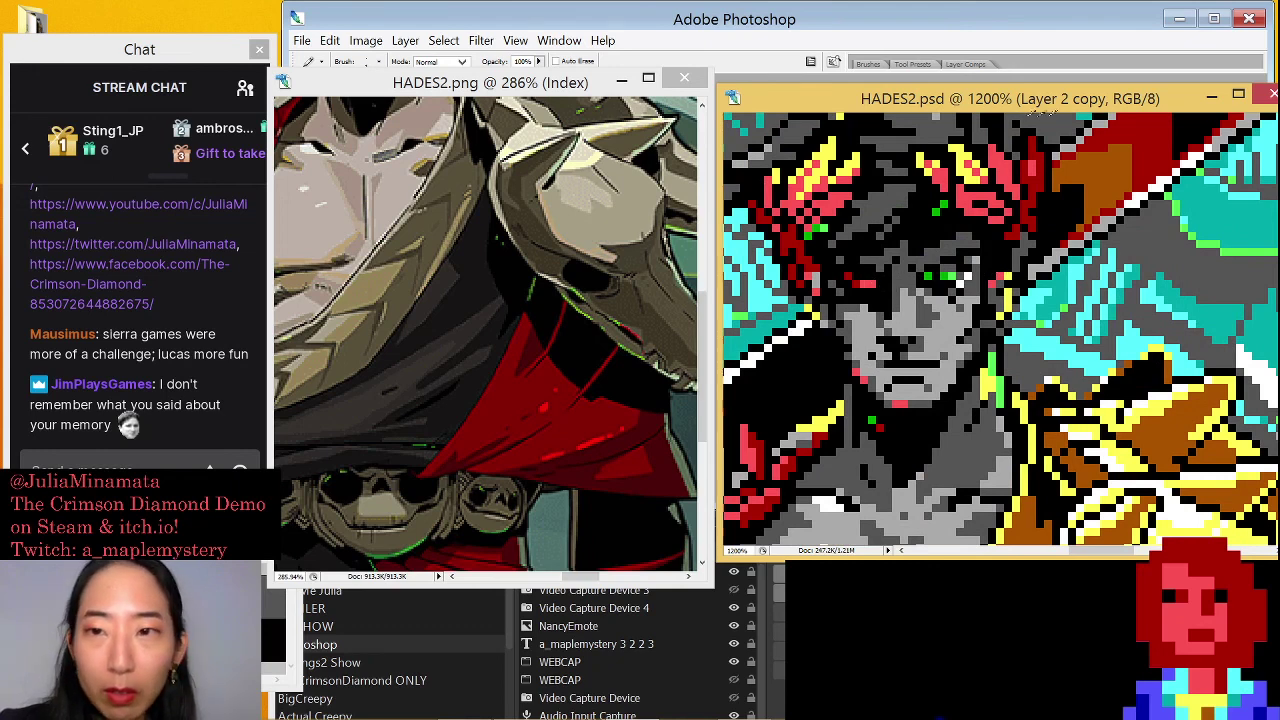
left_click_drag(994, 102, 992, 97)
left_click_drag(964, 148, 986, 304)
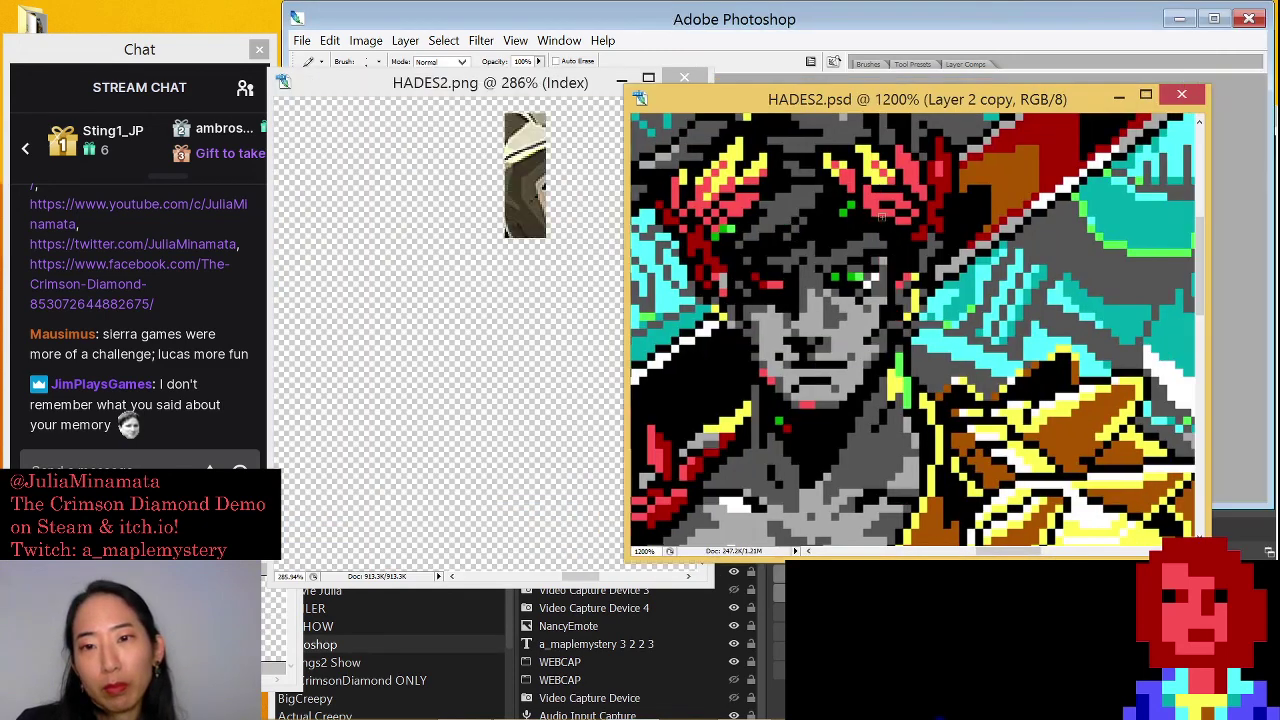
scroll(968, 258, "down", 10)
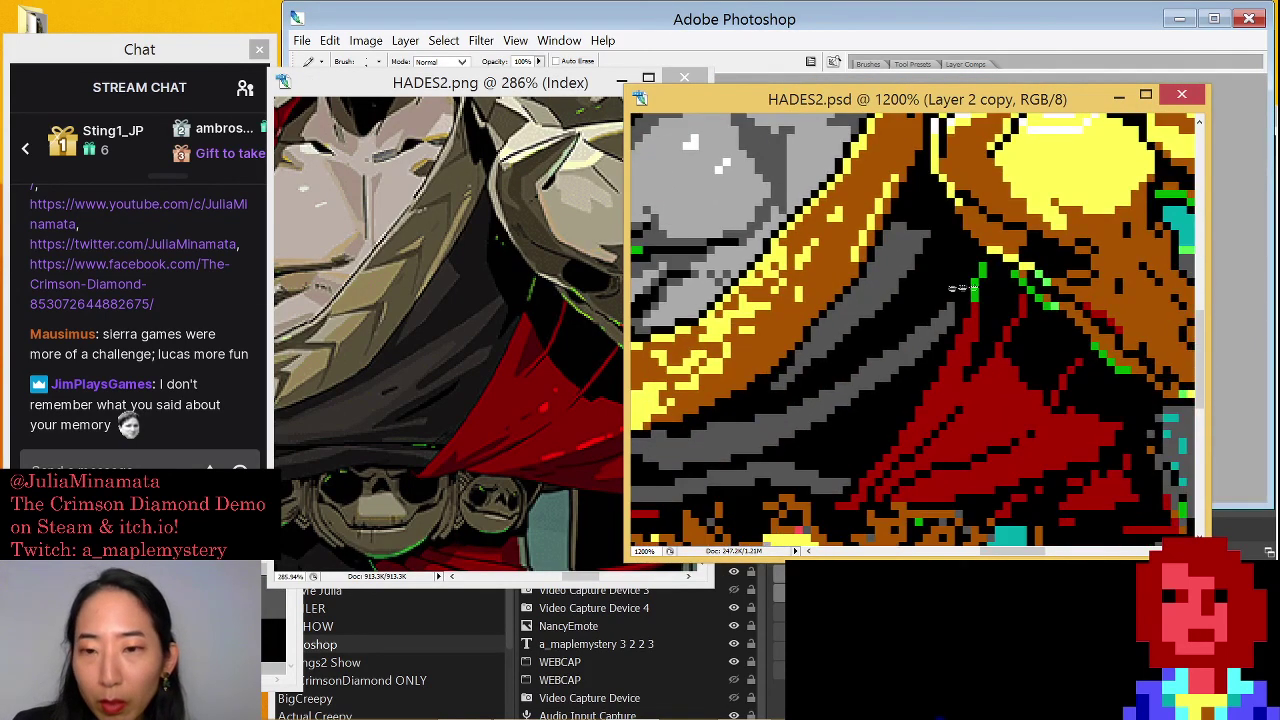
scroll(1015, 330, "down", 3)
scroll(990, 250, "up", 5)
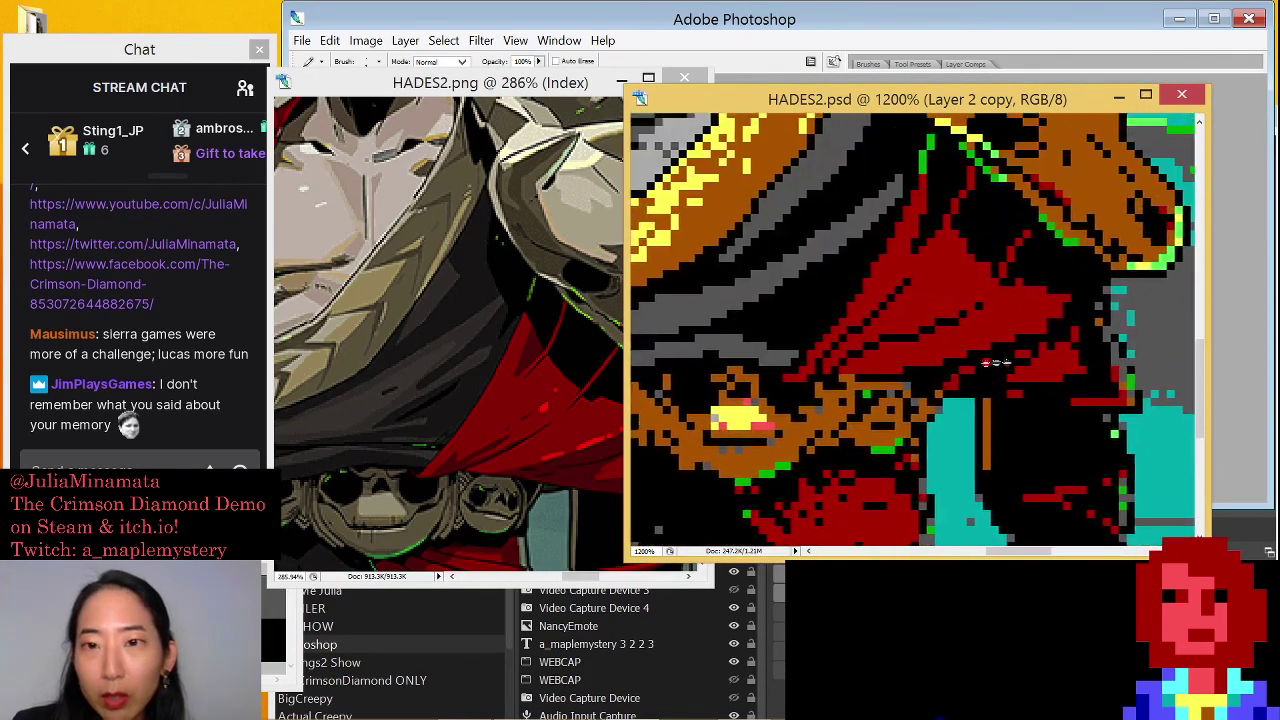
left_click_drag(992, 101, 1050, 143)
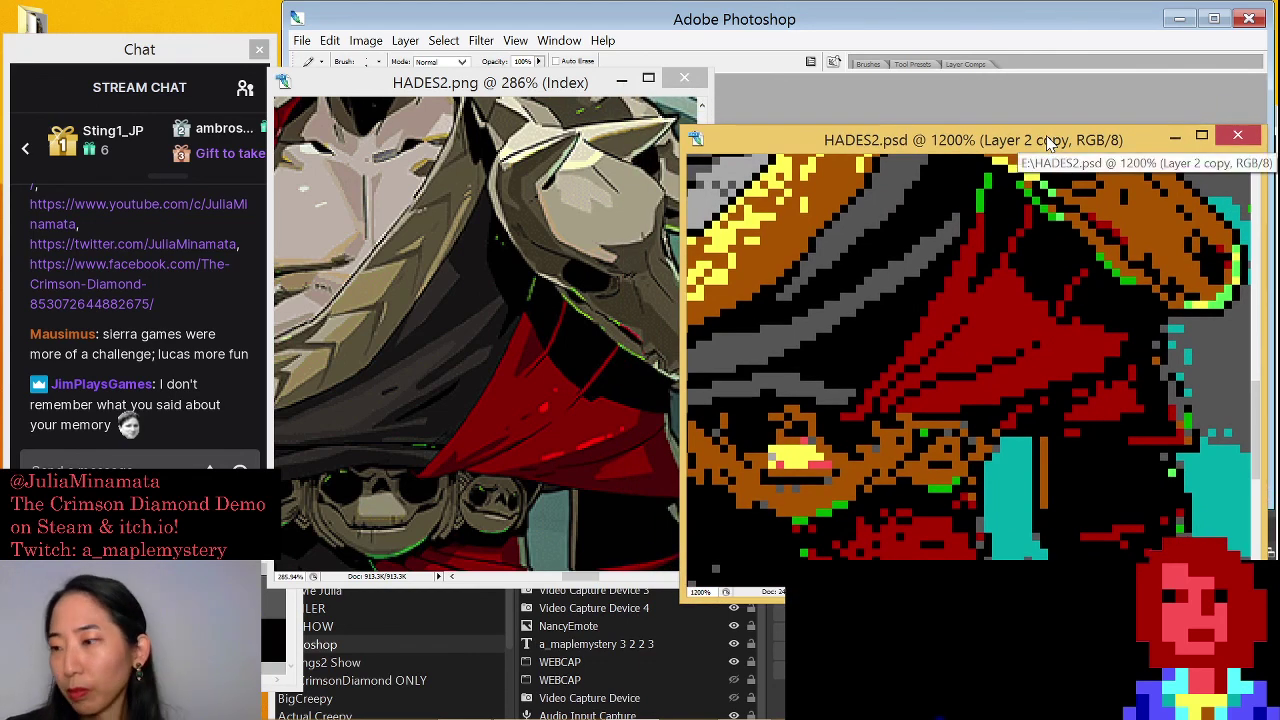